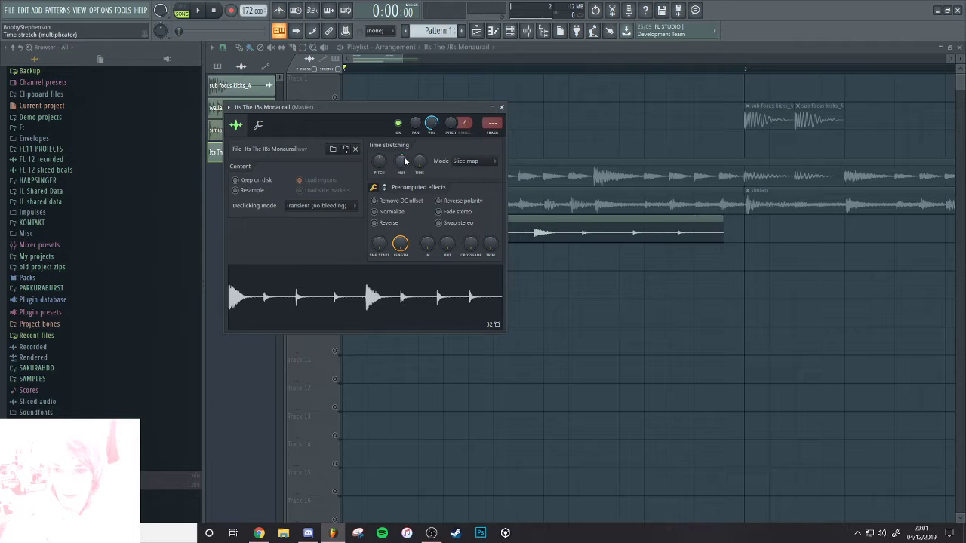
# Play the drum loop and fine-tune the time-stretch multiplier of the Its The JBs Monaurail sample to fit the other breaks
pyautogui.press('space')
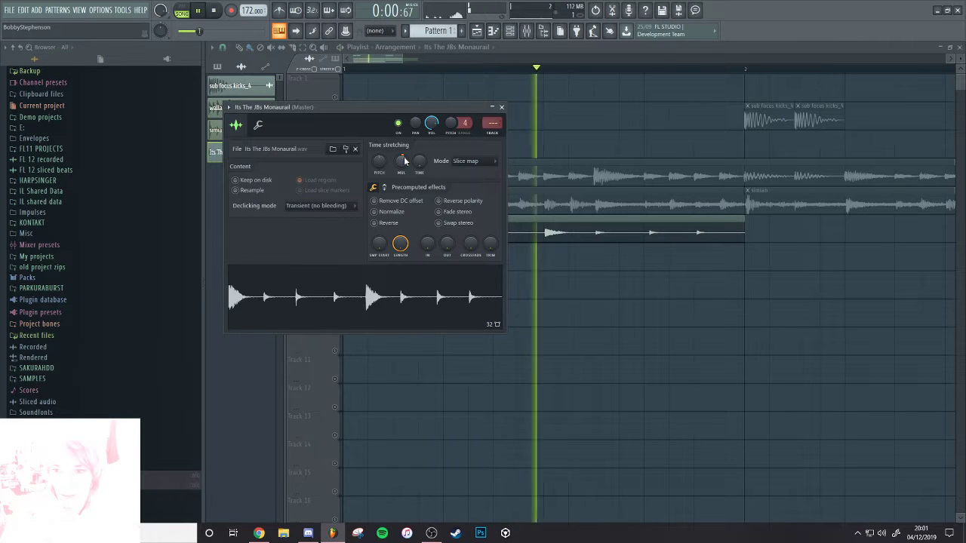
pyautogui.rightClick(521, 276)
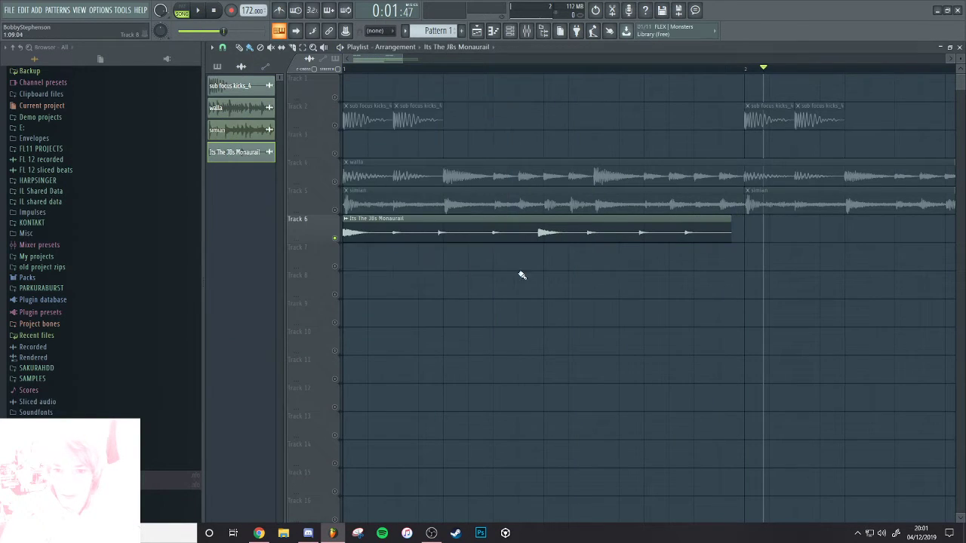
pyautogui.scroll(3, 423, 248)
pyautogui.doubleClick(399, 238)
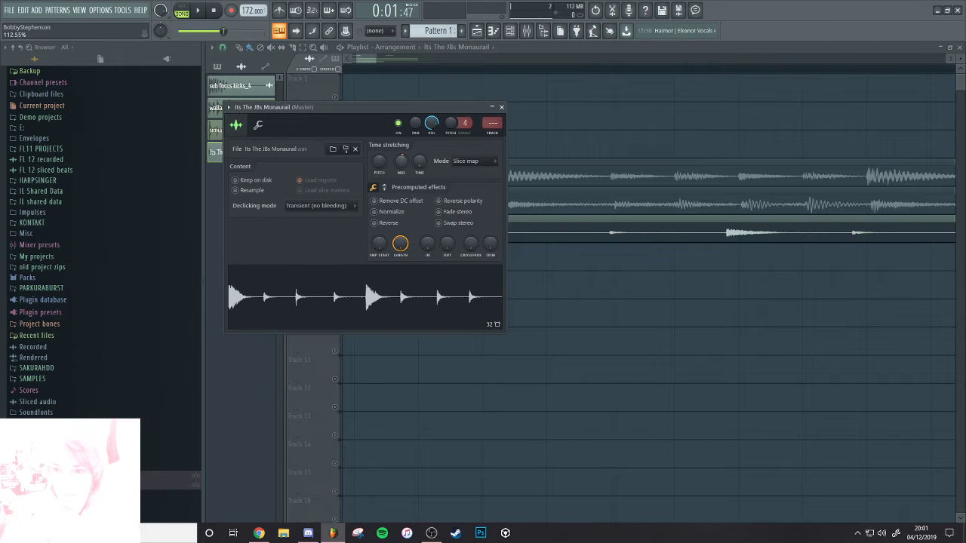
pyautogui.moveTo(641, 217); pyautogui.dragTo(759, 216)
pyautogui.doubleClick(498, 235)
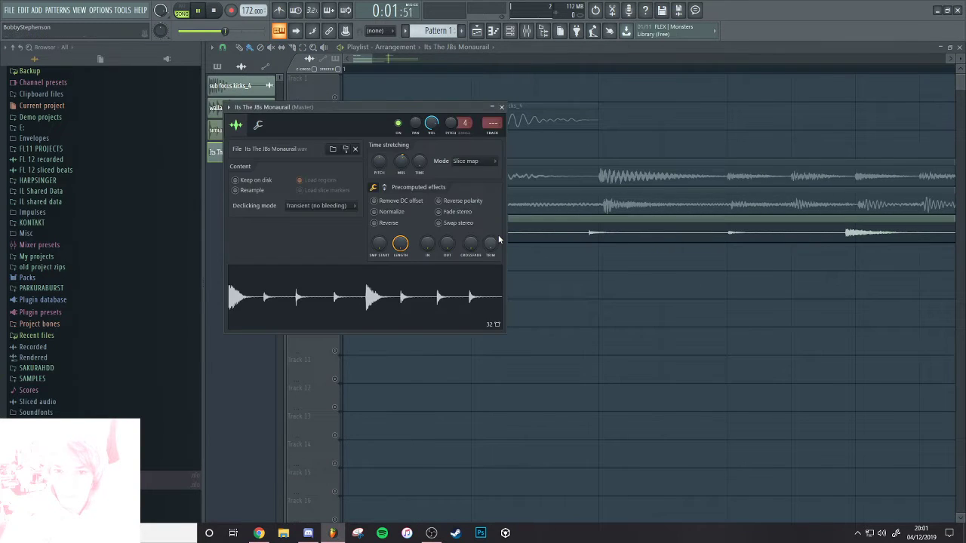
# Slice the Track 6 clip at its second and third hits and align the slices with steps 5 and 7 of bar 1
pyautogui.press('space')
pyautogui.middleClick(554, 231)
pyautogui.click(294, 50)
pyautogui.scroll(2, 615, 245)
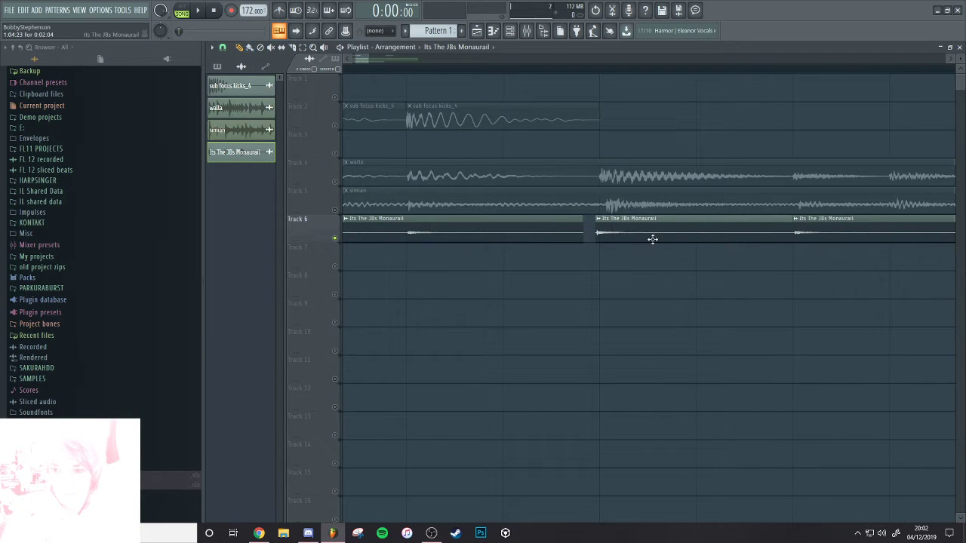
pyautogui.press('space')
pyautogui.press('space')
pyautogui.keyDown('ctrl'); pyautogui.click(405, 232); pyautogui.keyUp('ctrl')
pyautogui.moveTo(727, 234); pyautogui.dragTo(442, 235)
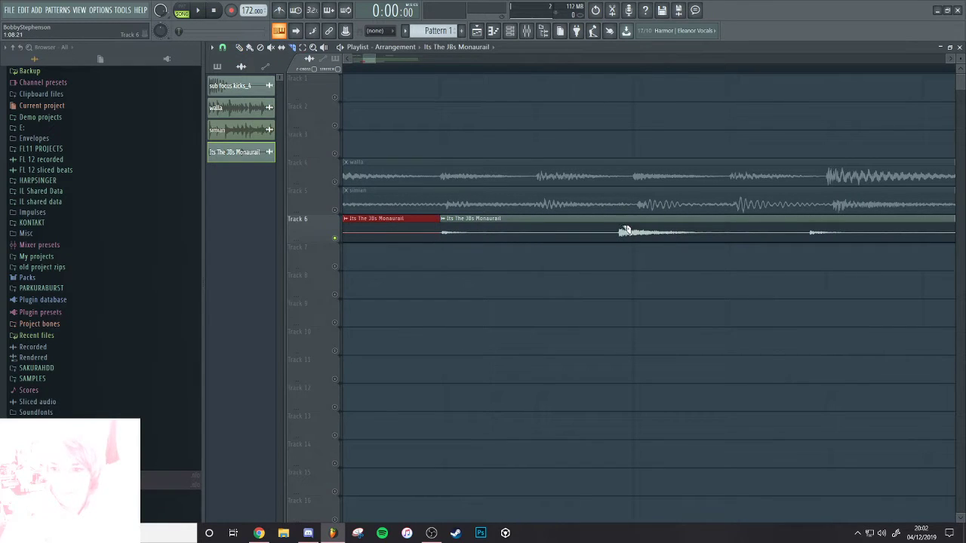
# Slice the Track 6 clip at the mid-bar hit and at the step 13 hit, moving each slice onto its grid line
pyautogui.moveTo(622, 239); pyautogui.dragTo(647, 239)
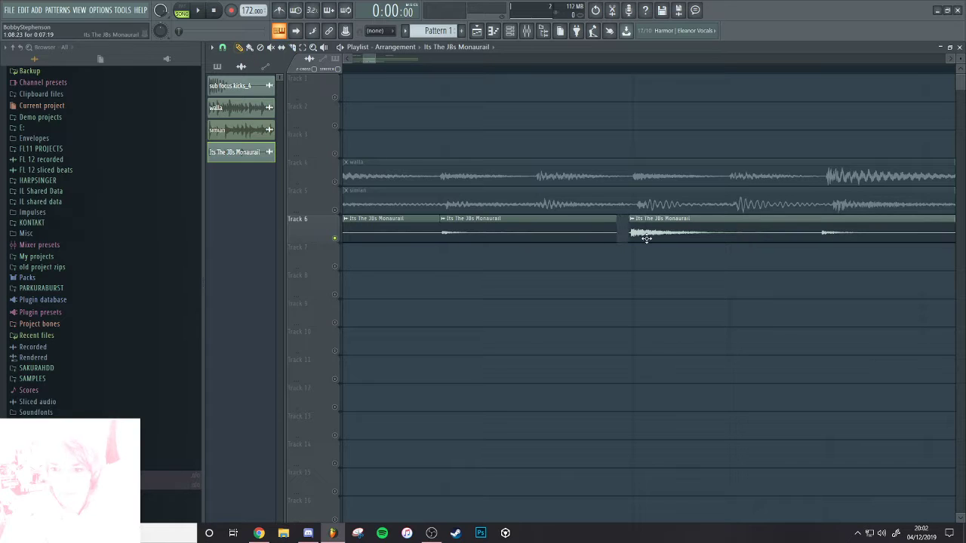
pyautogui.moveTo(783, 283); pyautogui.dragTo(425, 302)
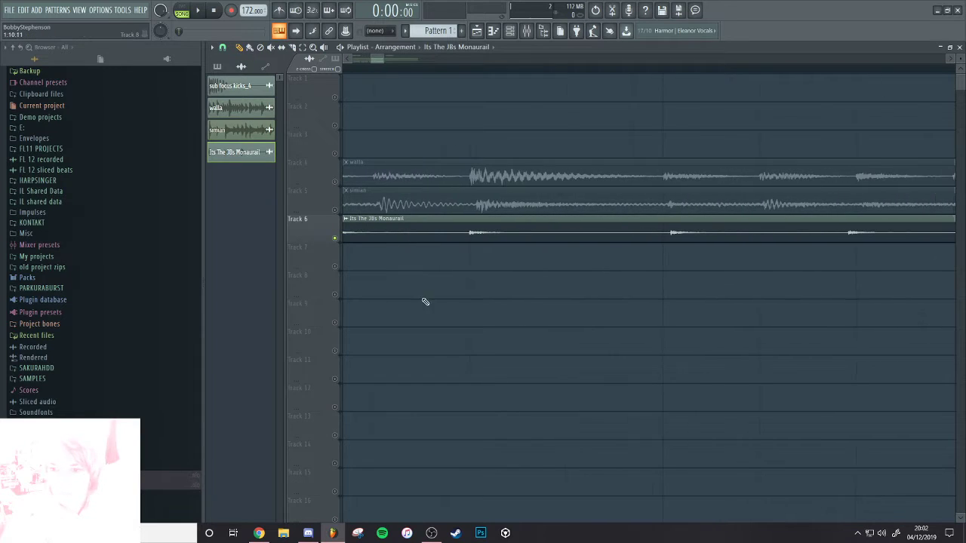
pyautogui.click(292, 47)
pyautogui.press('space')
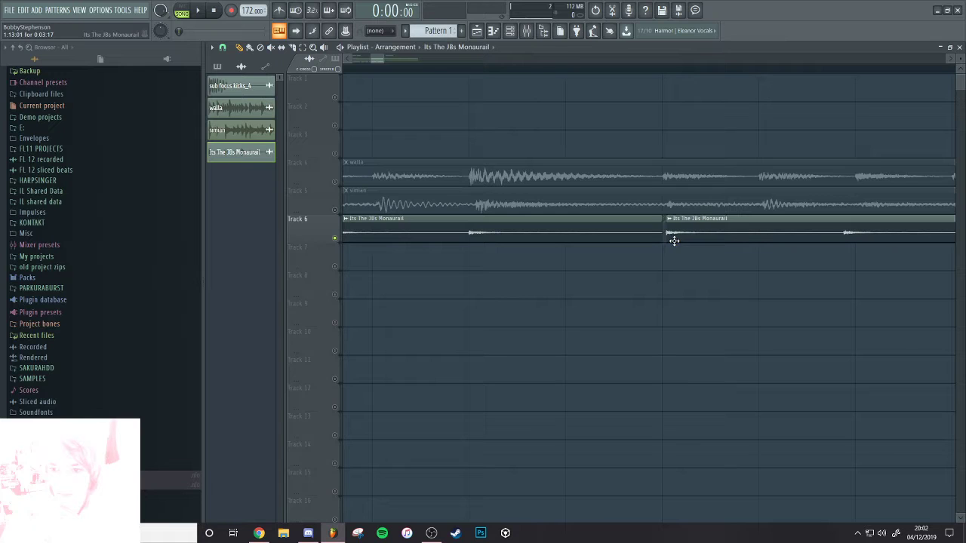
pyautogui.press('space')
pyautogui.moveTo(652, 249); pyautogui.dragTo(326, 300)
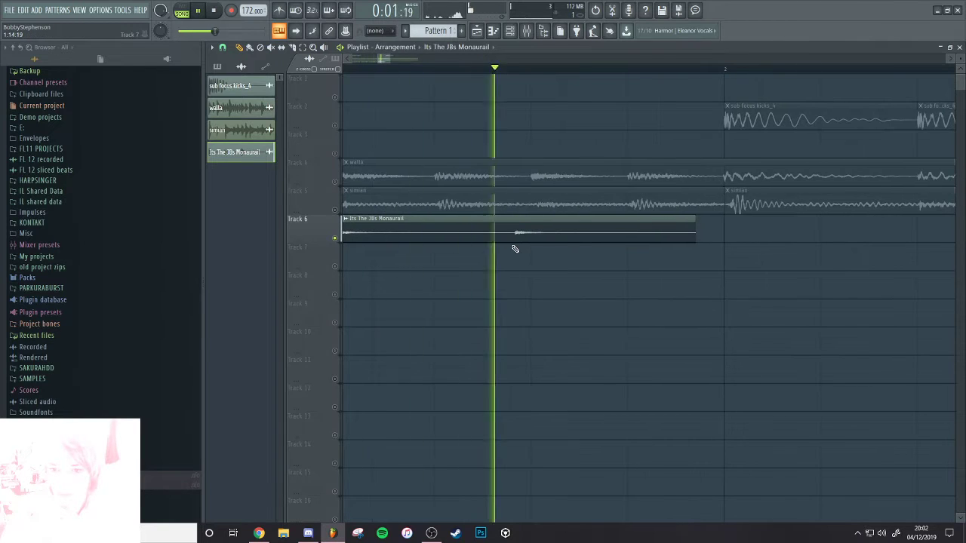
pyautogui.press('space')
pyautogui.hotkey('ctrl', 'alt', 'z')
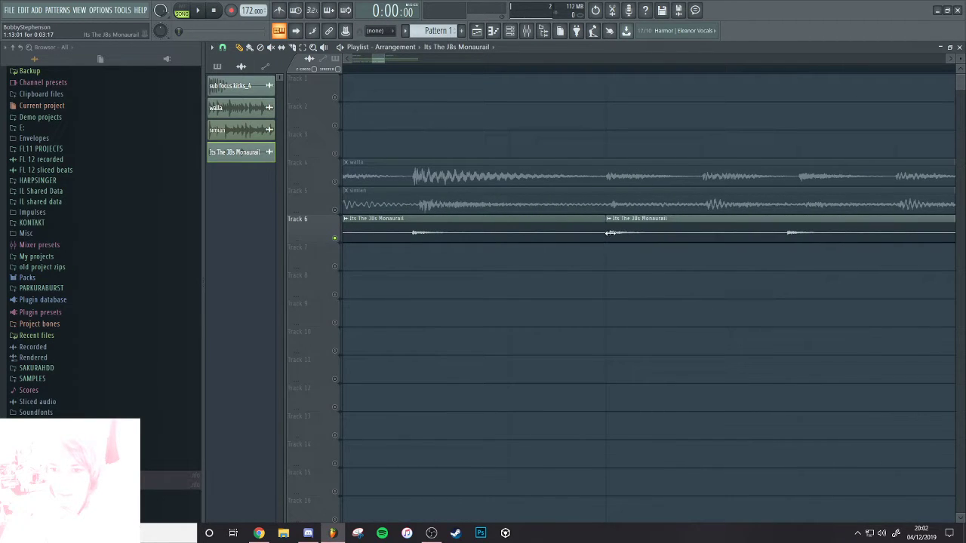
# Slice the Track 6 clip at its last hit and move that slice to step 15 of bar 1
pyautogui.moveTo(597, 290); pyautogui.dragTo(332, 302)
pyautogui.press('space')
pyautogui.click(529, 220)
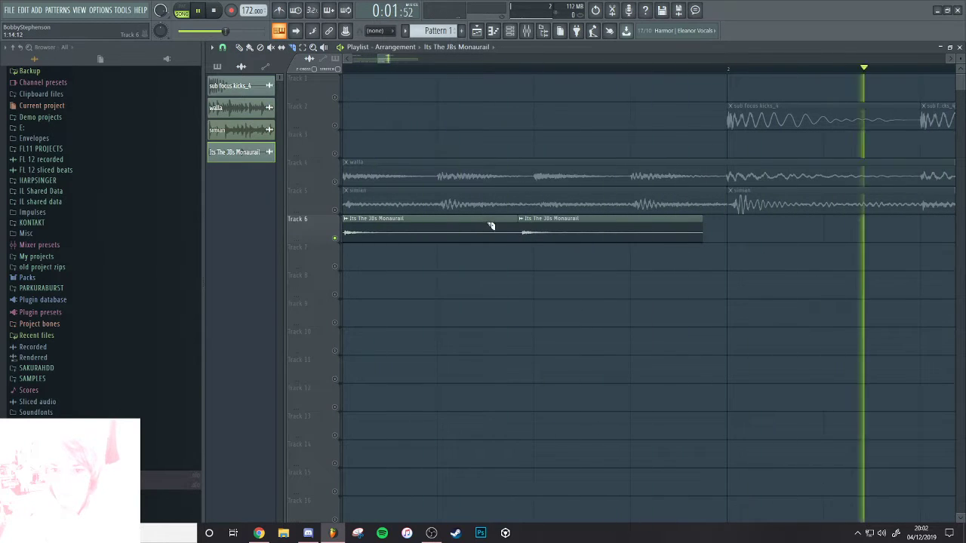
pyautogui.press('space')
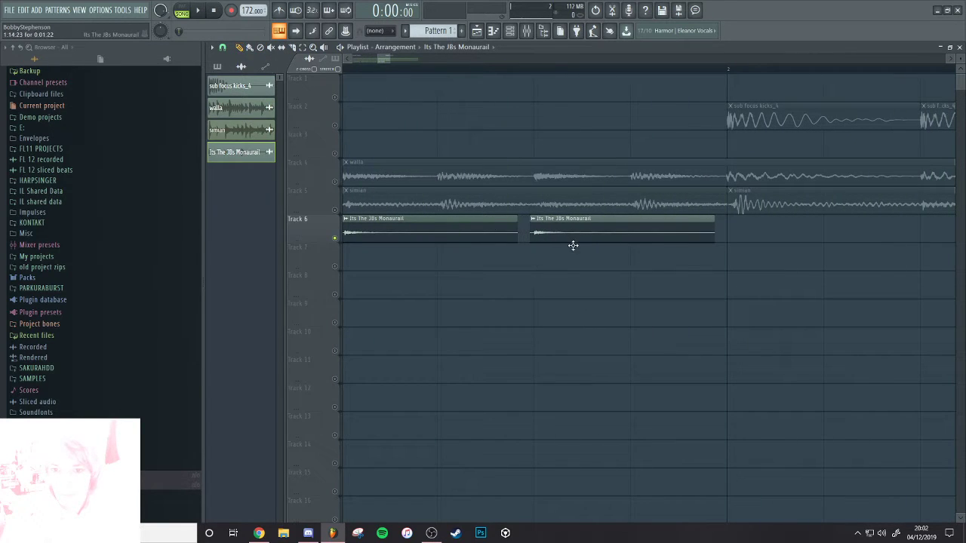
# Set a time selection over bar 1 and play the realigned break in a loop
pyautogui.scroll(-2, 591, 209)
pyautogui.press('space')
pyautogui.scroll(-1, 589, 203)
pyautogui.moveTo(644, 70); pyautogui.dragTo(2, 128)
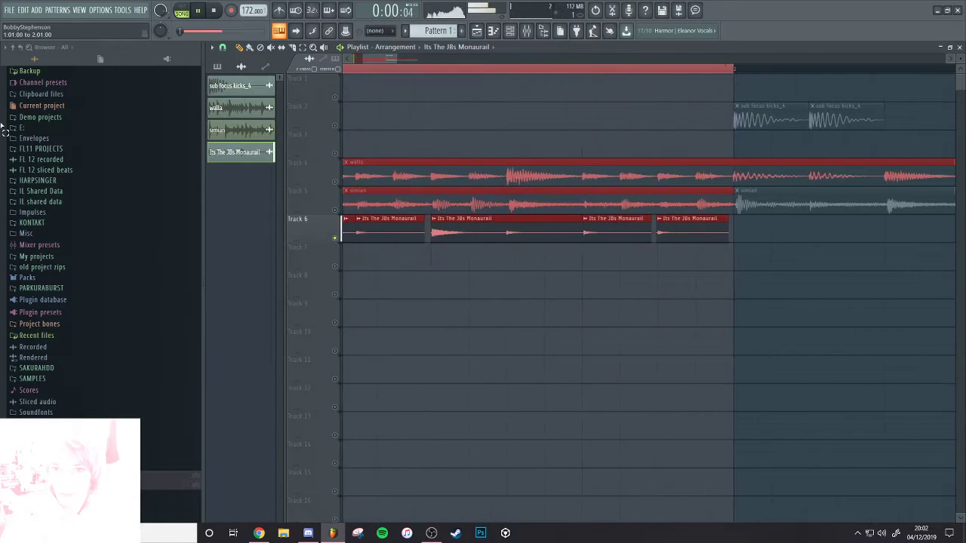
pyautogui.hotkey('ctrl', 'alt', 'z')
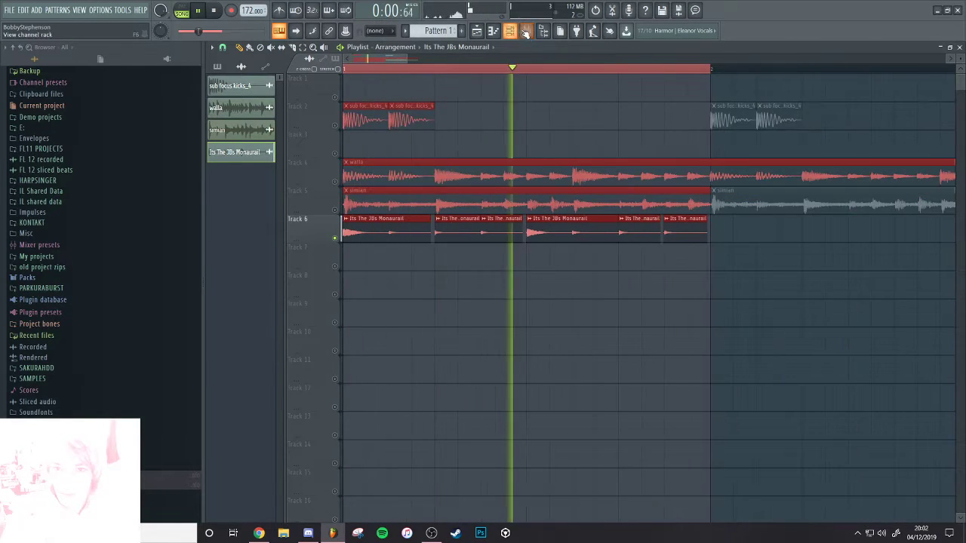
# Load Fruity Parametric EQ 2 into effect slot 3 of the Its The JBs Monaurail mixer track
pyautogui.click(526, 32)
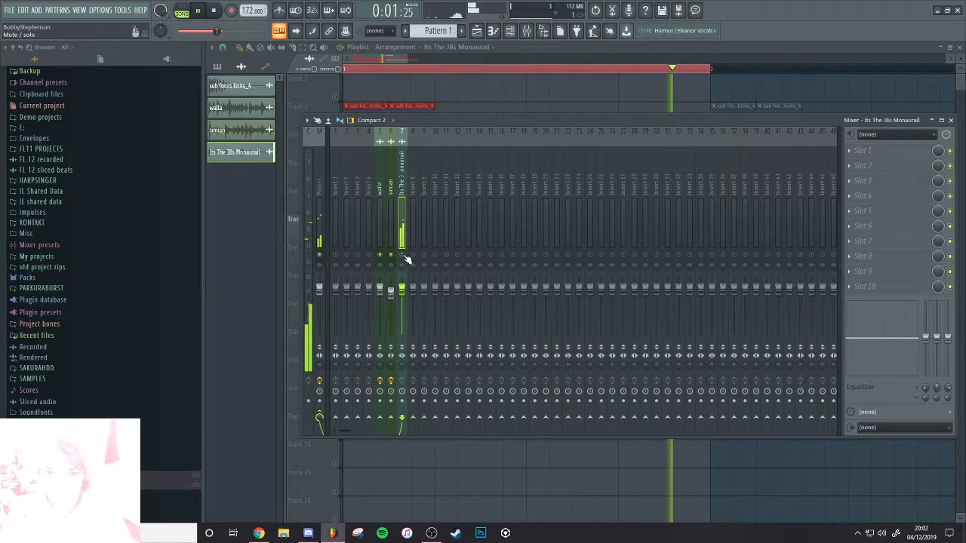
pyautogui.click(864, 180)
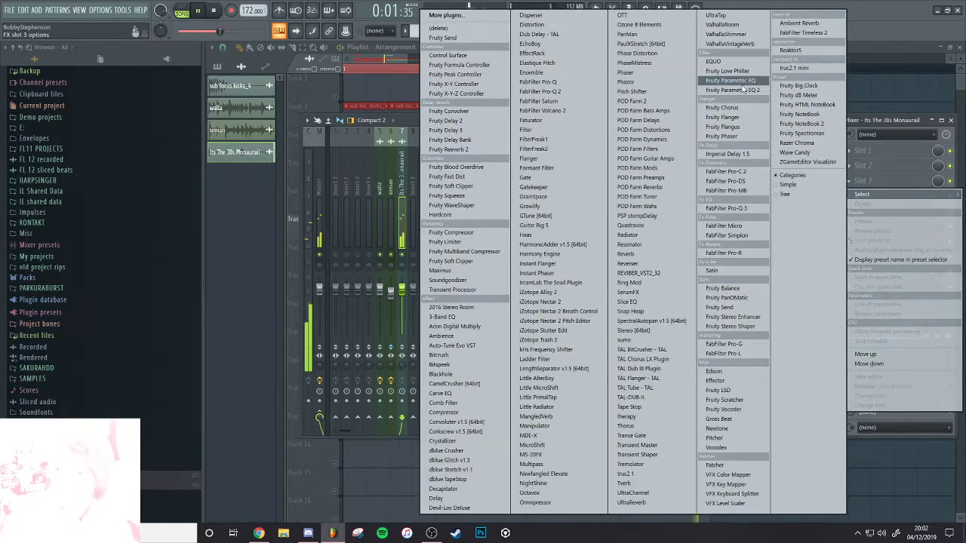
pyautogui.click(743, 90)
# Change EQ band 1 to a high pass filter and raise its cutoff to about 850 Hz
pyautogui.rightClick(283, 202)
pyautogui.moveTo(299, 228)
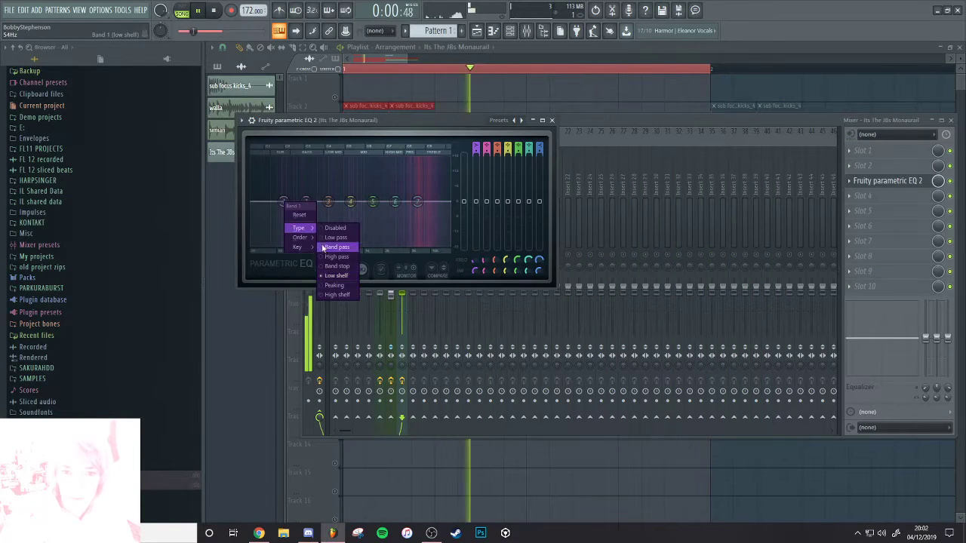
pyautogui.click(335, 257)
pyautogui.moveTo(284, 202); pyautogui.dragTo(358, 202)
# Sweep the high mids with a narrow 18 dB boost on band 5, and settle on small wide boosts with bands 5 and 6
pyautogui.moveTo(373, 202); pyautogui.dragTo(394, 181)
pyautogui.moveTo(518, 271); pyautogui.dragTo(518, 298)
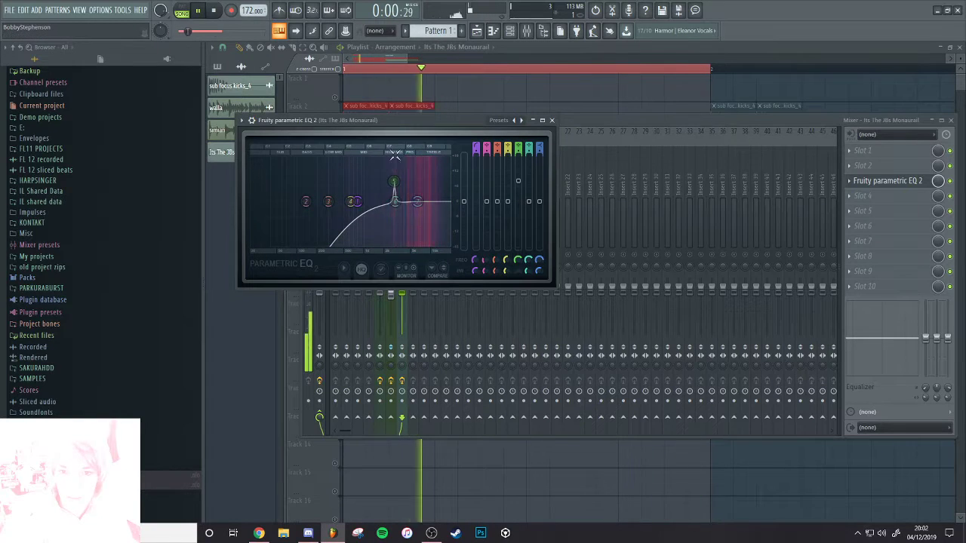
pyautogui.moveTo(395, 155); pyautogui.dragTo(427, 159)
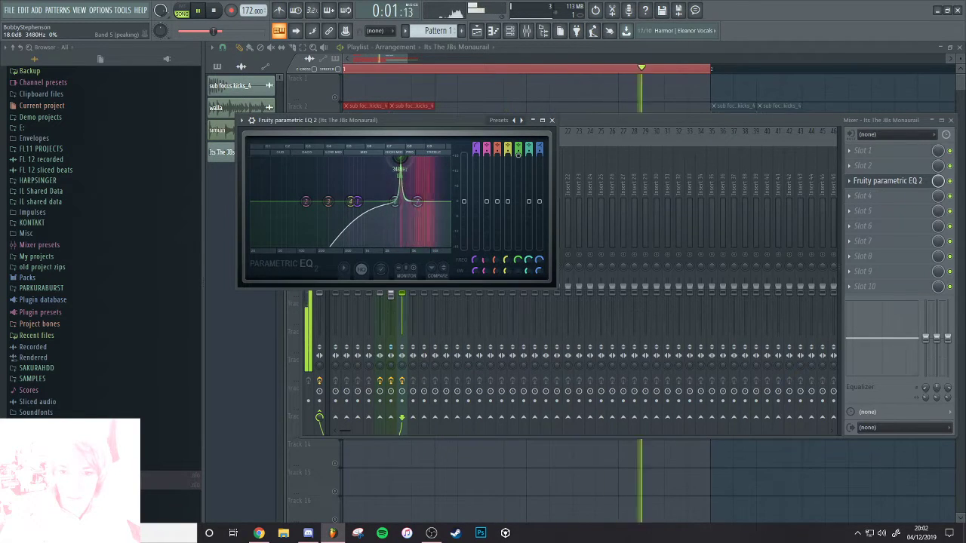
pyautogui.moveTo(398, 158); pyautogui.dragTo(359, 201)
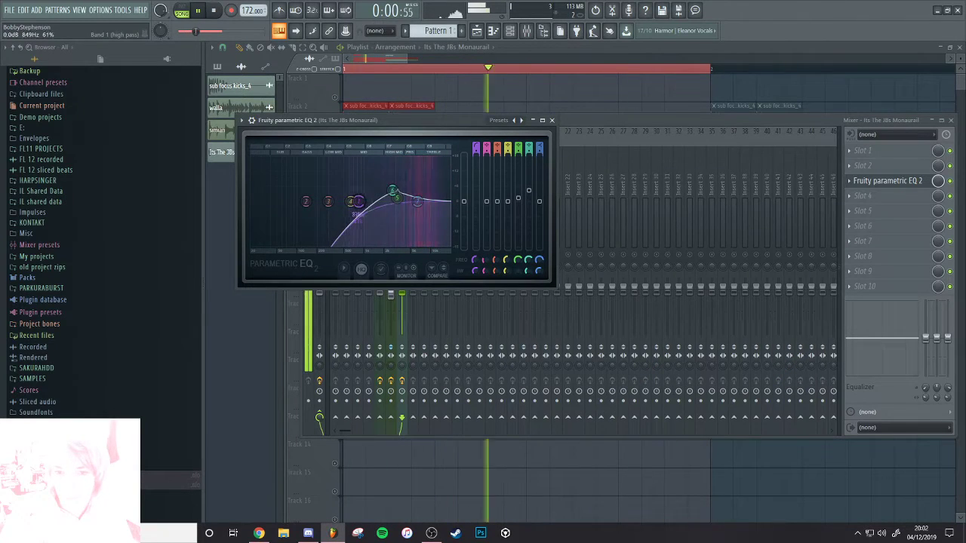
pyautogui.click(605, 139)
pyautogui.click(504, 49)
pyautogui.press('space')
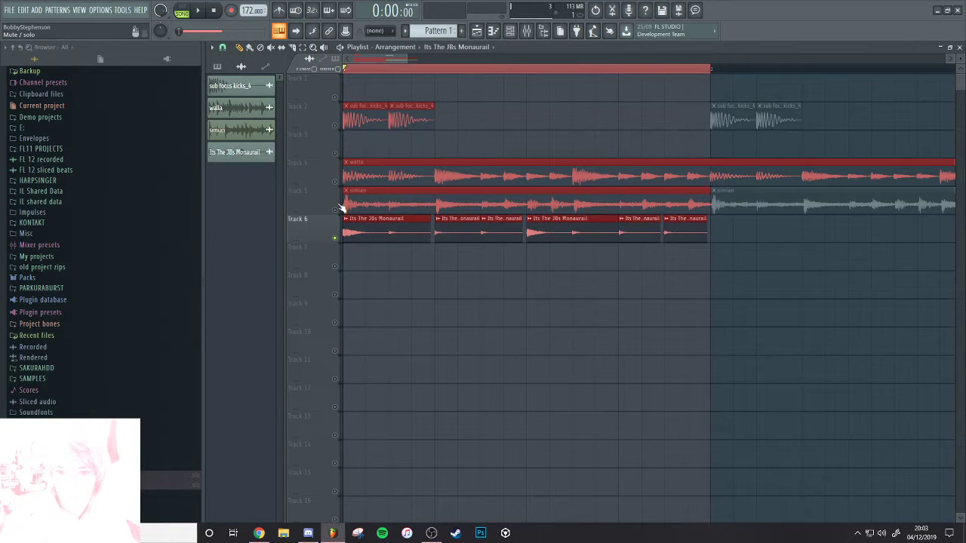
# Unmute Tracks 5 and 4 and play all three breaks together
pyautogui.click(336, 210)
pyautogui.press('space')
pyautogui.click(335, 182)
# Duplicate the Track 6 slices from bar 1 into bar 2 and clear the time selection
pyautogui.scroll(-3, 581, 227)
pyautogui.moveTo(591, 228); pyautogui.dragTo(370, 230)
pyautogui.scroll(4, 539, 244)
pyautogui.hotkey('ctrl', 'b')
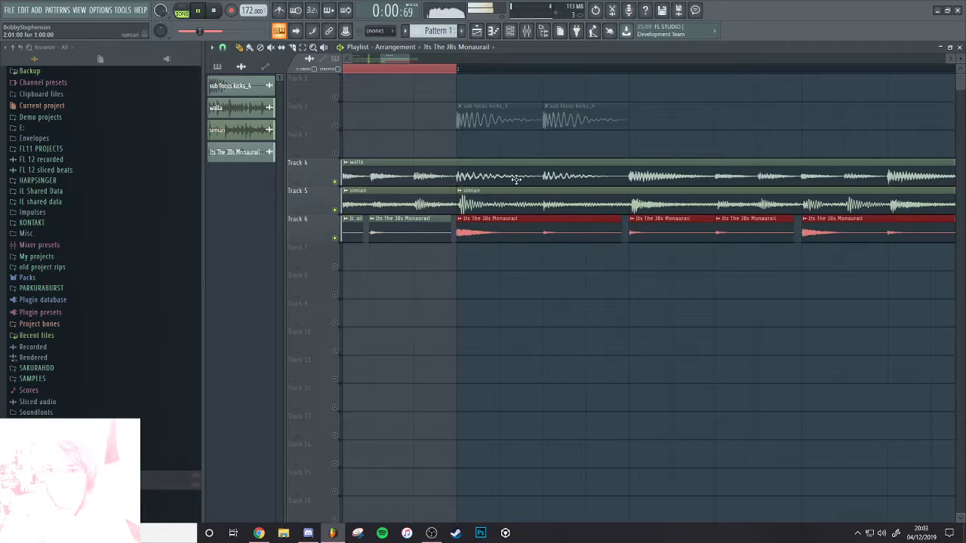
pyautogui.scroll(-2, 508, 151)
pyautogui.keyDown('ctrl'); pyautogui.click(473, 72); pyautogui.keyUp('ctrl')
pyautogui.scroll(-3, 528, 253)
pyautogui.press('space')
pyautogui.moveTo(724, 290); pyautogui.dragTo(884, 353)
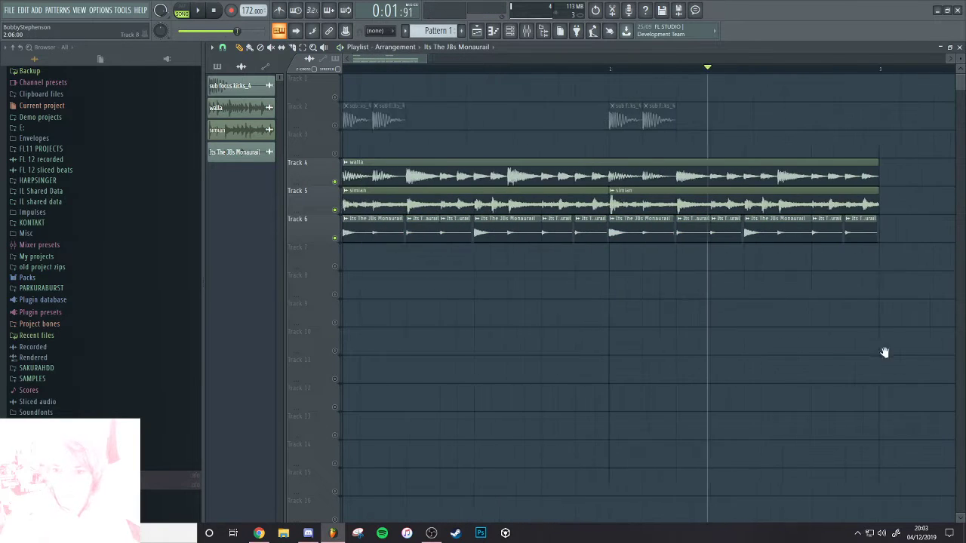
# Solo Track 6 and play the sliced break from the start of the song
pyautogui.scroll(-1, 885, 353)
pyautogui.rightClick(335, 238)
pyautogui.click(366, 69)
pyautogui.press('space')
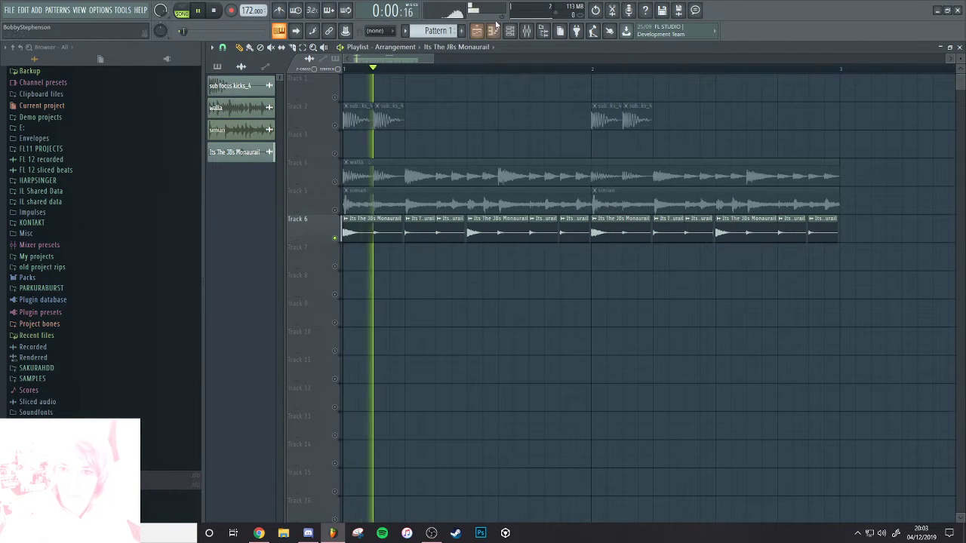
# Stop playback and open Edison in effect slot 1 of the Master mixer track
pyautogui.click(527, 34)
pyautogui.press('space')
pyautogui.click(320, 231)
pyautogui.hotkey('ctrl', 'e')
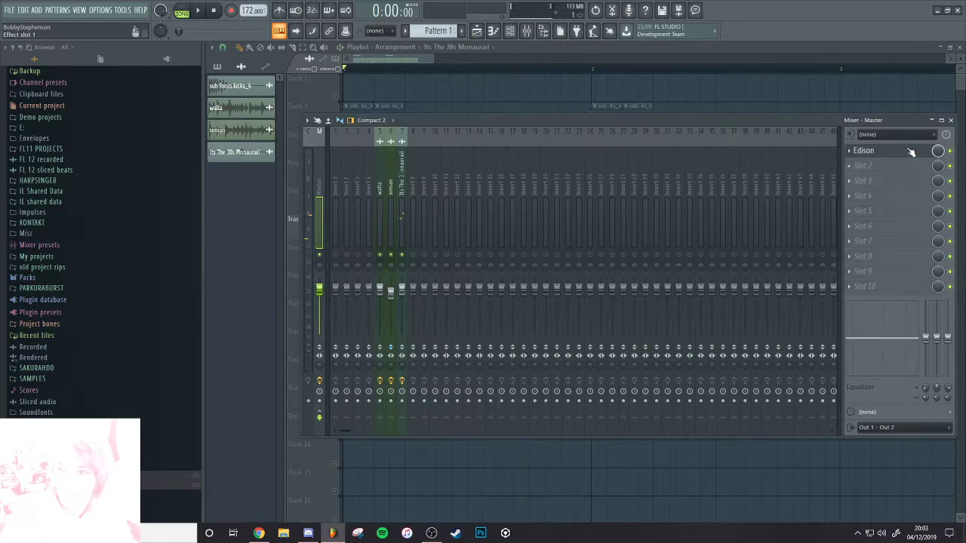
# Arm Edison to record on input and play the soloed two-bar break through to capture it
pyautogui.click(322, 139)
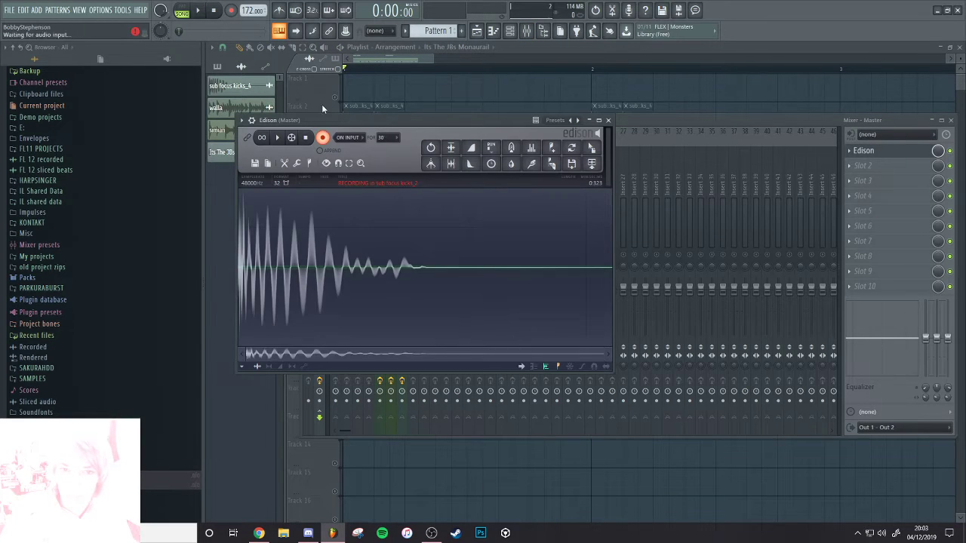
pyautogui.click(201, 10)
pyautogui.click(631, 90)
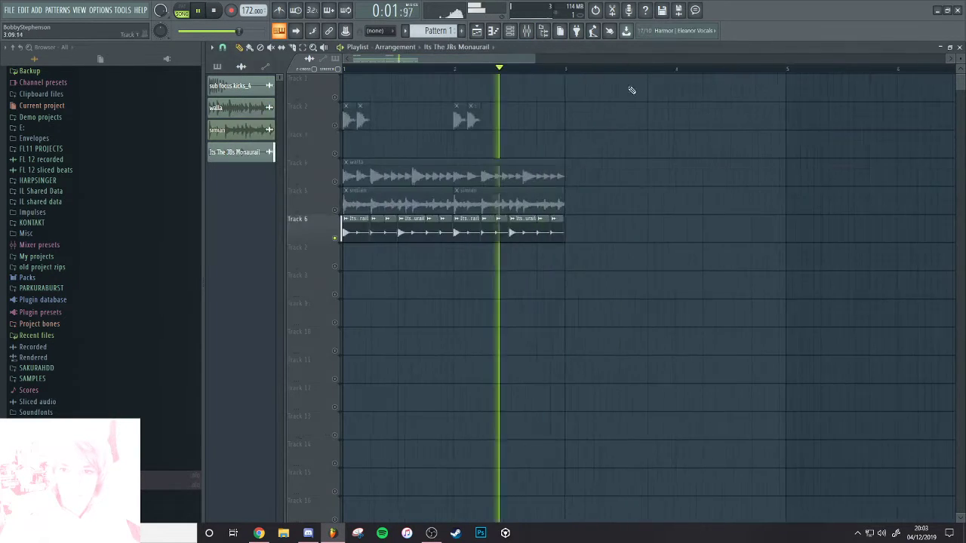
pyautogui.scroll(-1, 632, 90)
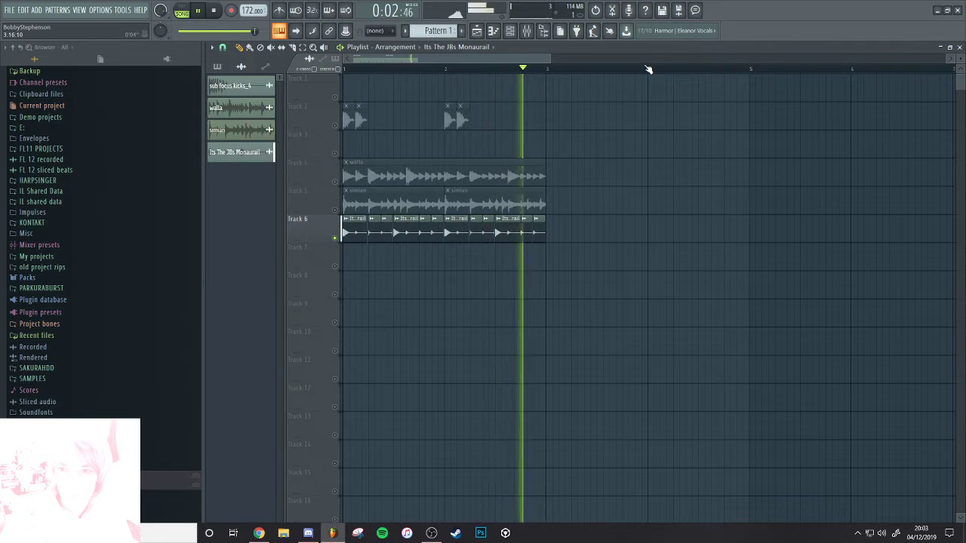
pyautogui.click(215, 12)
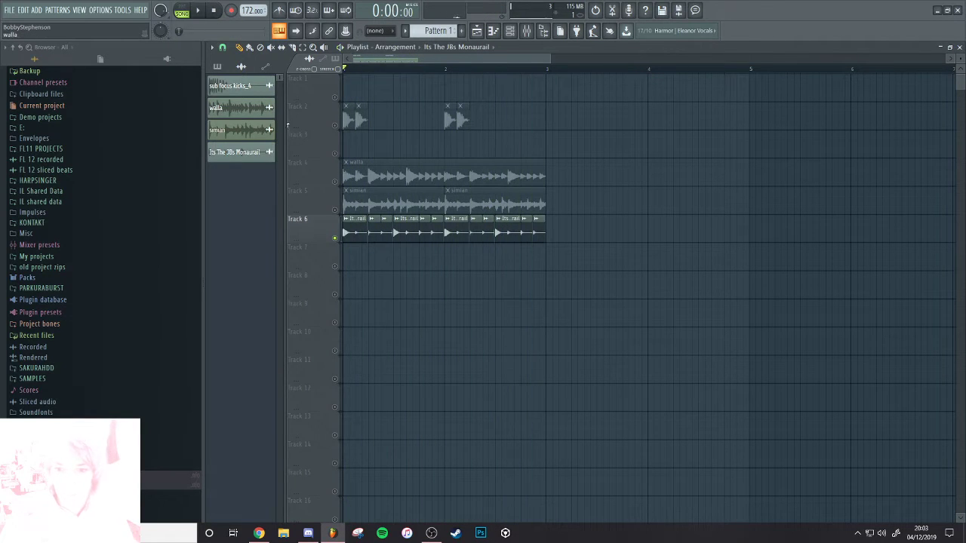
# Bring the Edison window back to the front and stop its recording
pyautogui.press('Tab')
pyautogui.press('Tab')
pyautogui.press('Tab')
pyautogui.press('Tab')
pyautogui.press('Tab')
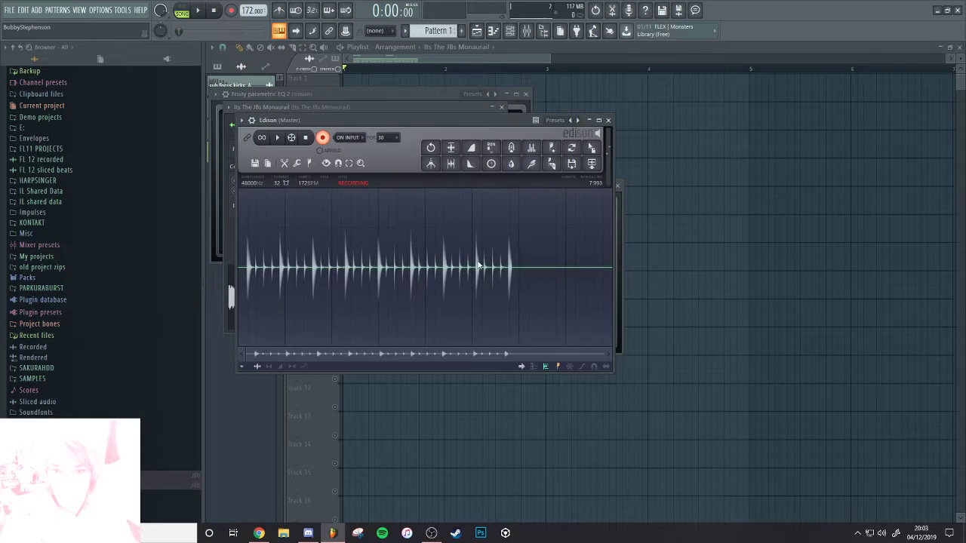
pyautogui.press('space')
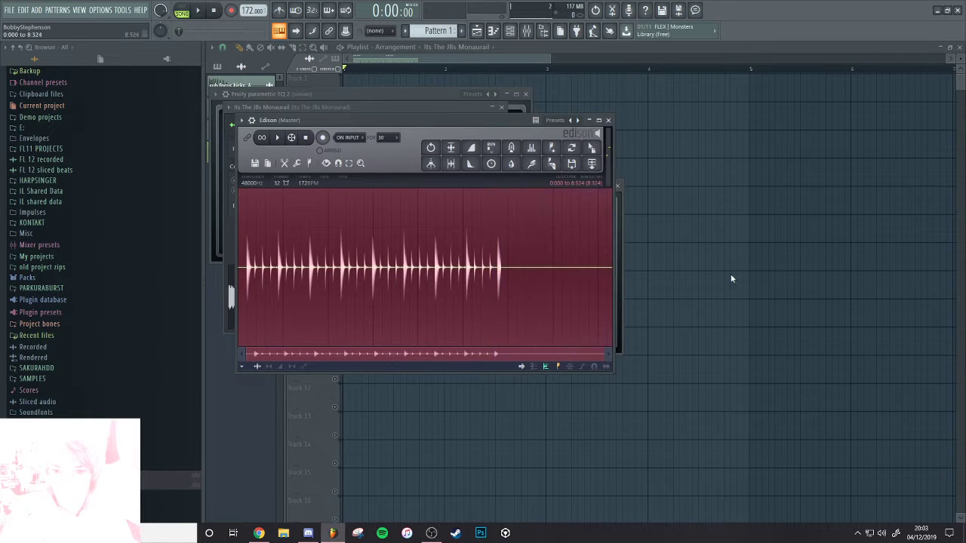
# Select the end of the Edison recording from about 5.73 s onward and delete it
pyautogui.scroll(2, 474, 266)
pyautogui.moveTo(507, 273); pyautogui.dragTo(613, 276)
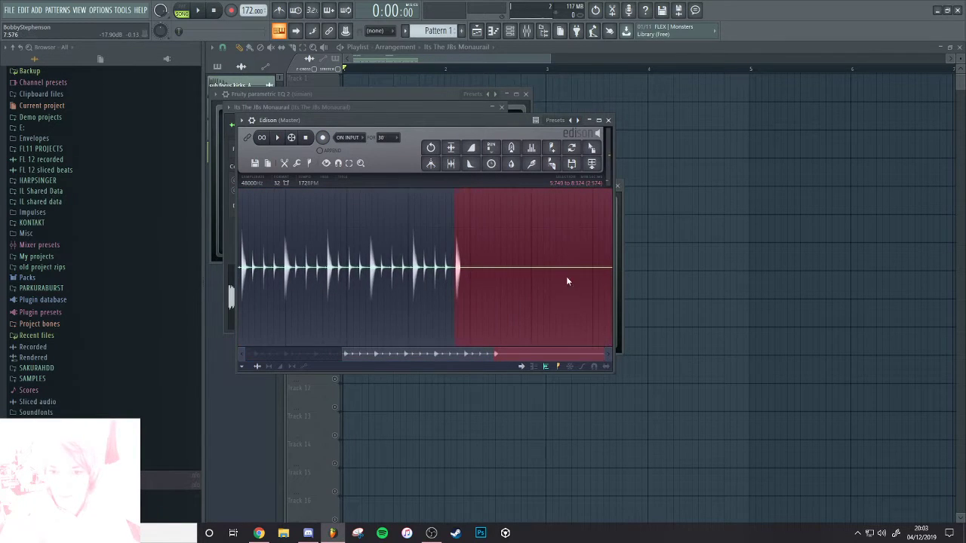
pyautogui.scroll(7, 506, 279)
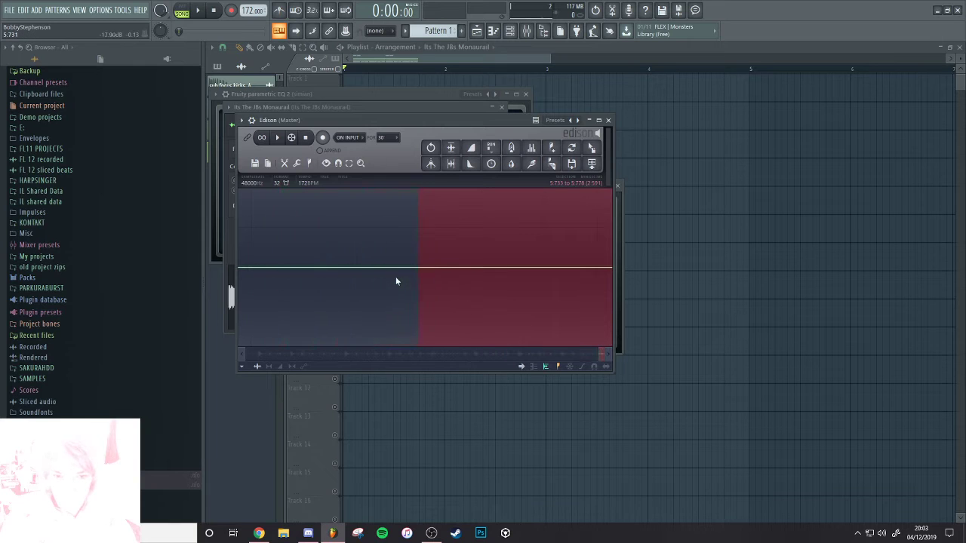
pyautogui.scroll(-1, 521, 277)
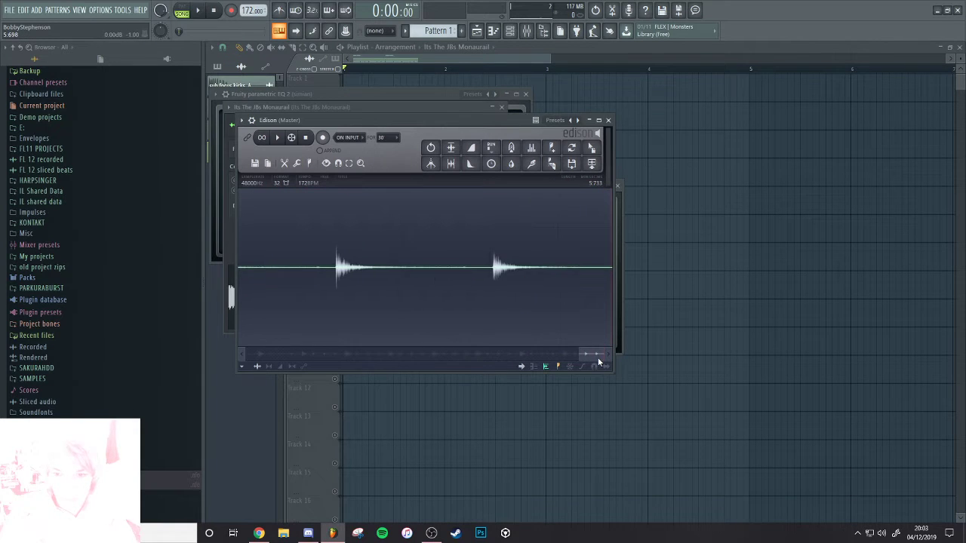
# Select the silent start of the Edison recording up to the first hit, about 0.188 s, and delete it
pyautogui.moveTo(599, 358); pyautogui.dragTo(203, 368)
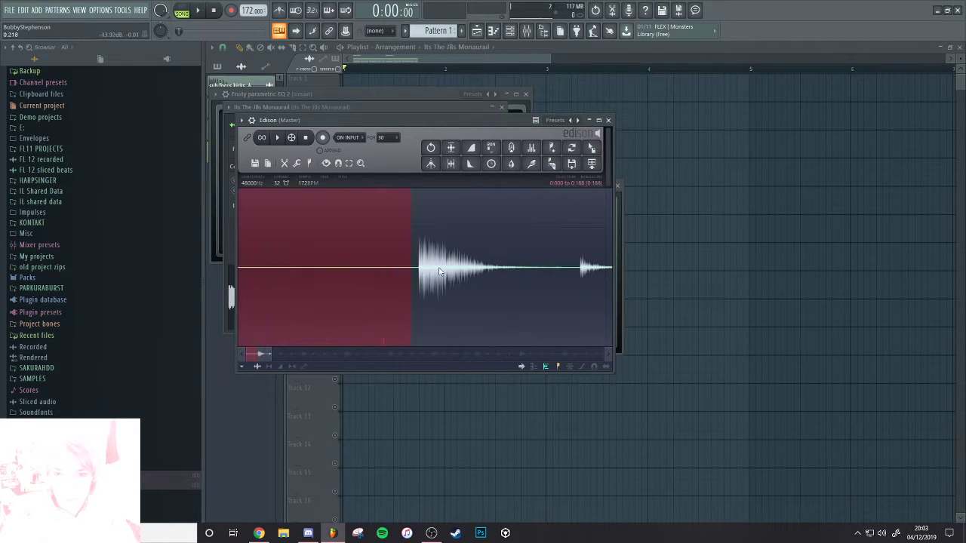
pyautogui.scroll(7, 434, 274)
pyautogui.press('Delete')
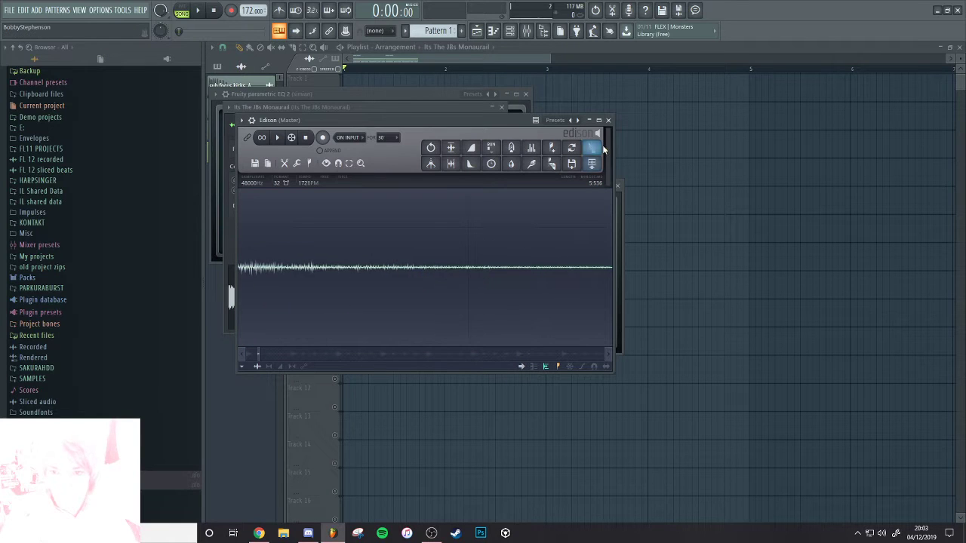
# Place the trimmed Edison recording on Track 7 at bar 1 and delete the original break slices from Track 6
pyautogui.moveTo(591, 148); pyautogui.dragTo(645, 154)
pyautogui.moveTo(657, 151); pyautogui.dragTo(582, 284)
pyautogui.rightClick(387, 233)
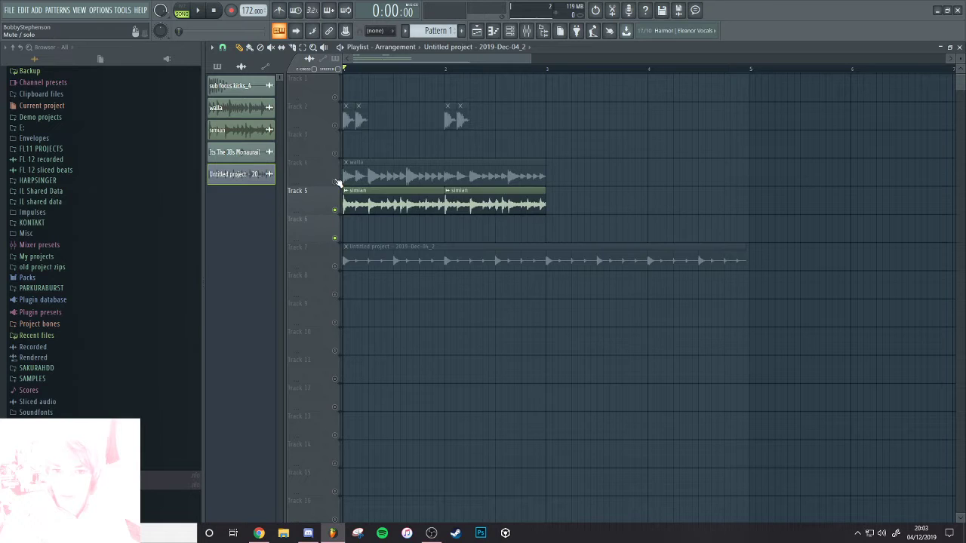
# Switch to the Twitch stream page in Chrome and send "hallooo" in the stream chat
pyautogui.click(259, 533)
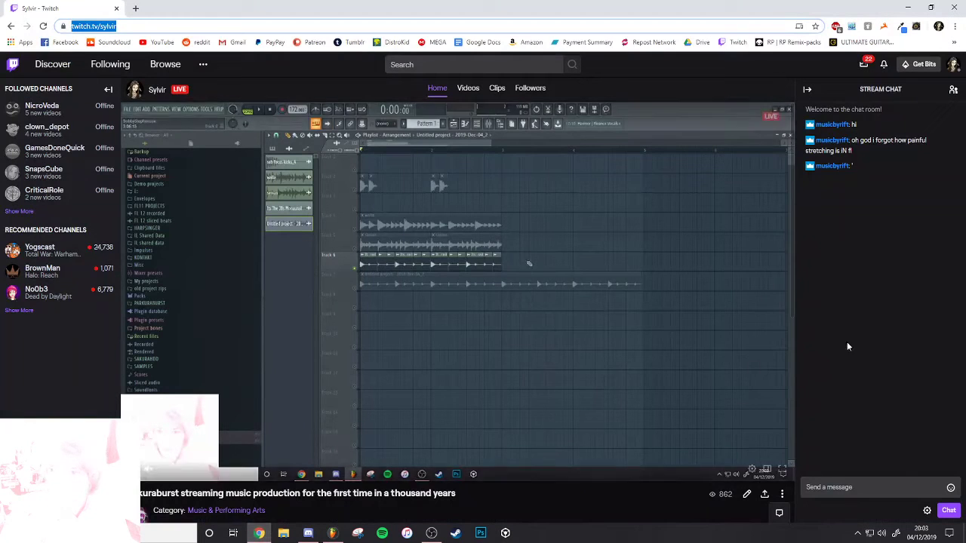
pyautogui.click(863, 487)
pyautogui.write('hellooo')
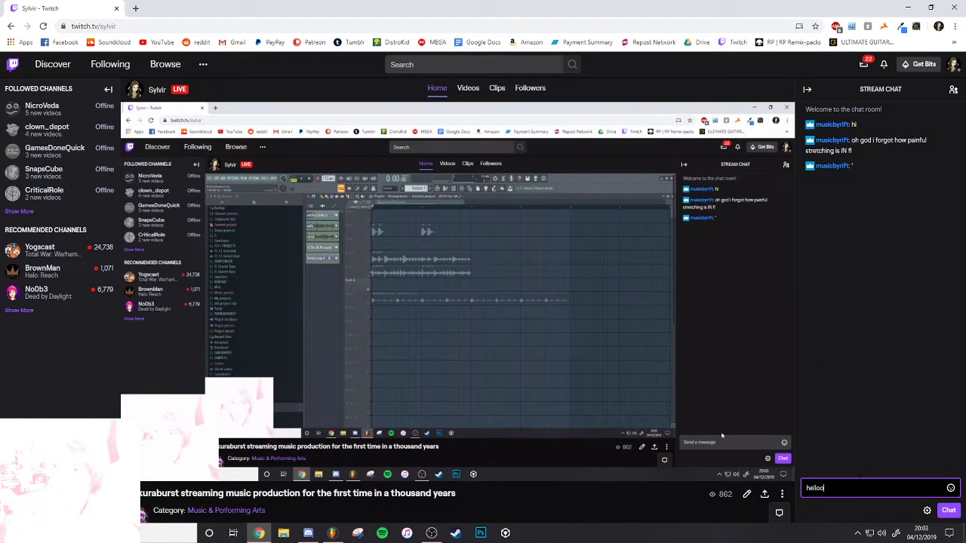
pyautogui.press('Return')
# Send the chat message "yeah thats the one reason i wish i had ableton sometimes"
pyautogui.write('yeah the')
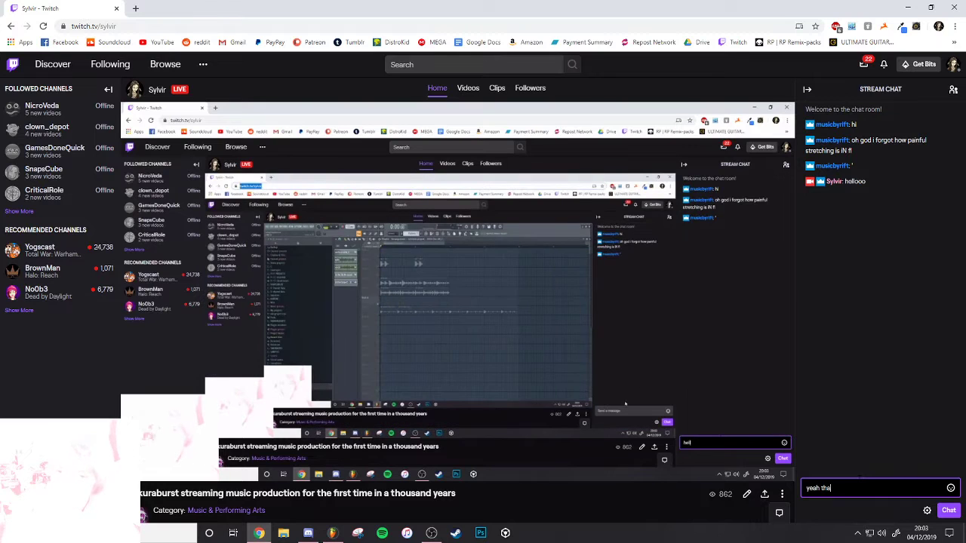
pyautogui.write('ts the one reas')
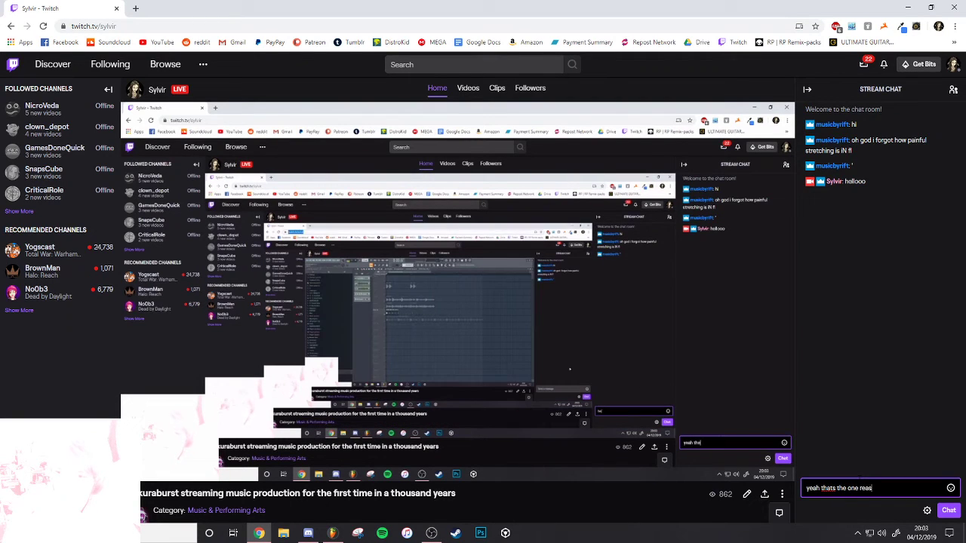
pyautogui.write('on i wish i had able')
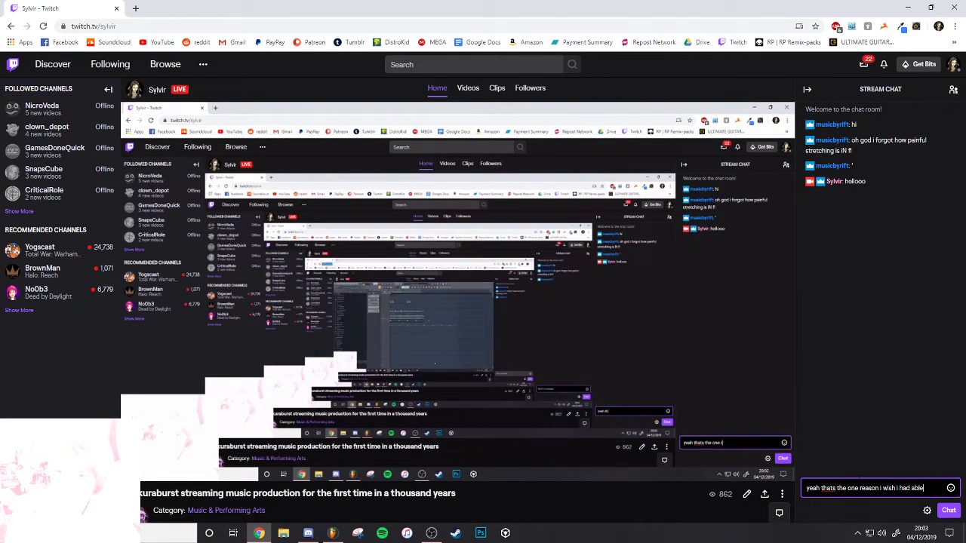
pyautogui.write('ton sometimes')
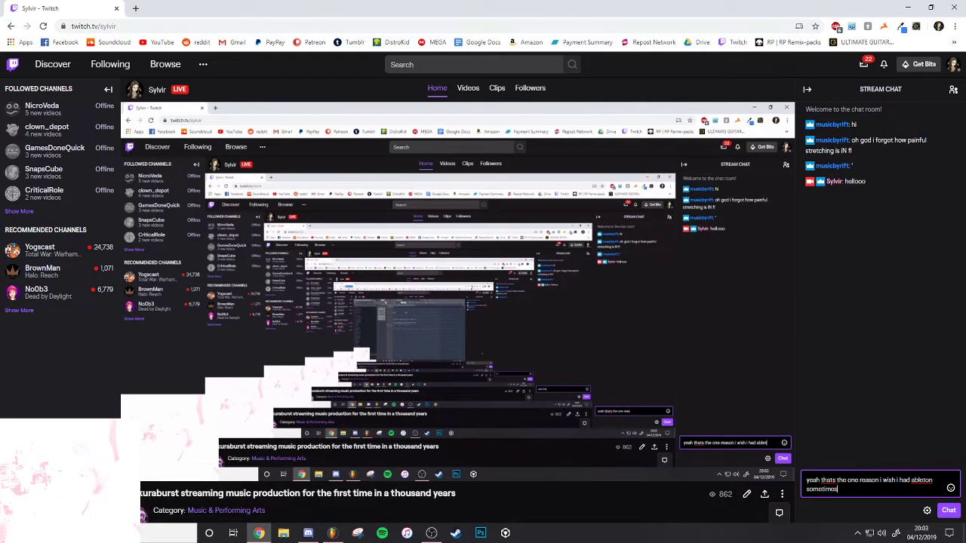
pyautogui.press('Return')
# Send the chat messages "that and the weird fx like corpus" and "ableton timestretching is wonderful"
pyautogui.write('that and')
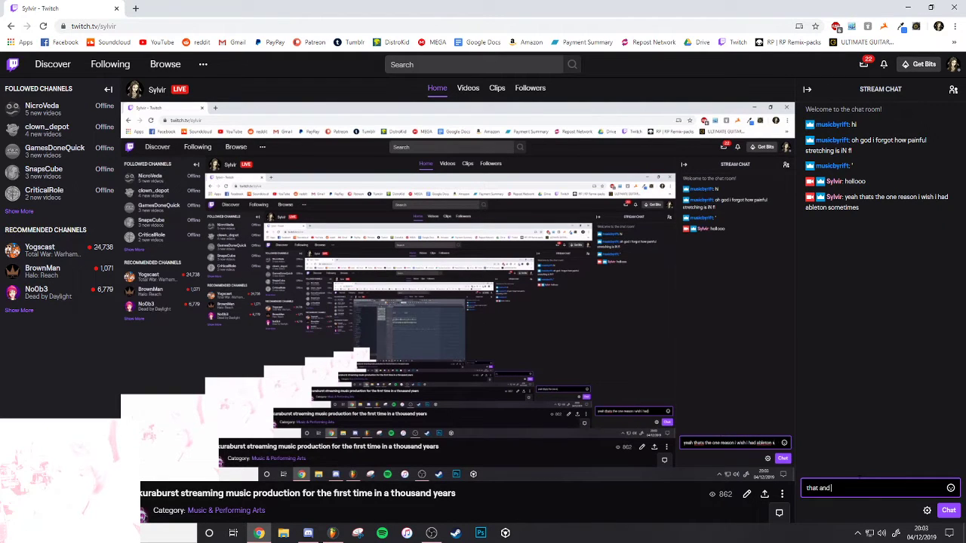
pyautogui.write(' the weird fx')
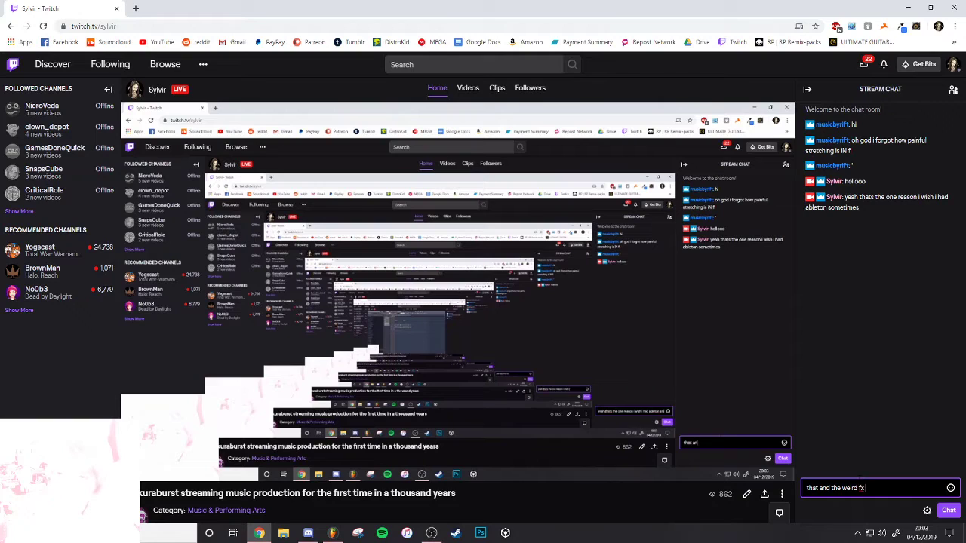
pyautogui.write(' like corp')
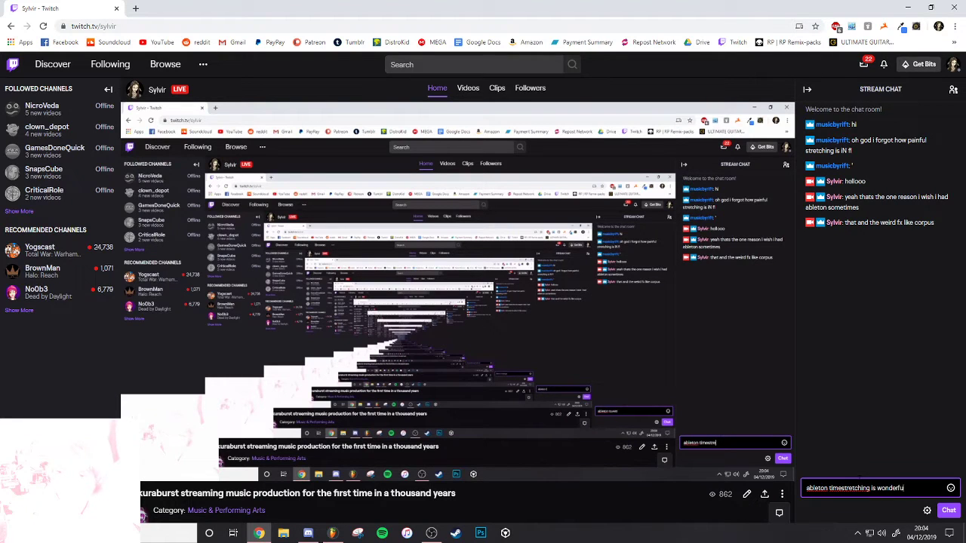
# Switch back to FL Studio, start playback and unmute Track 7 with the recorded loop
pyautogui.hotkey('alt', 'Tab')
pyautogui.press('space')
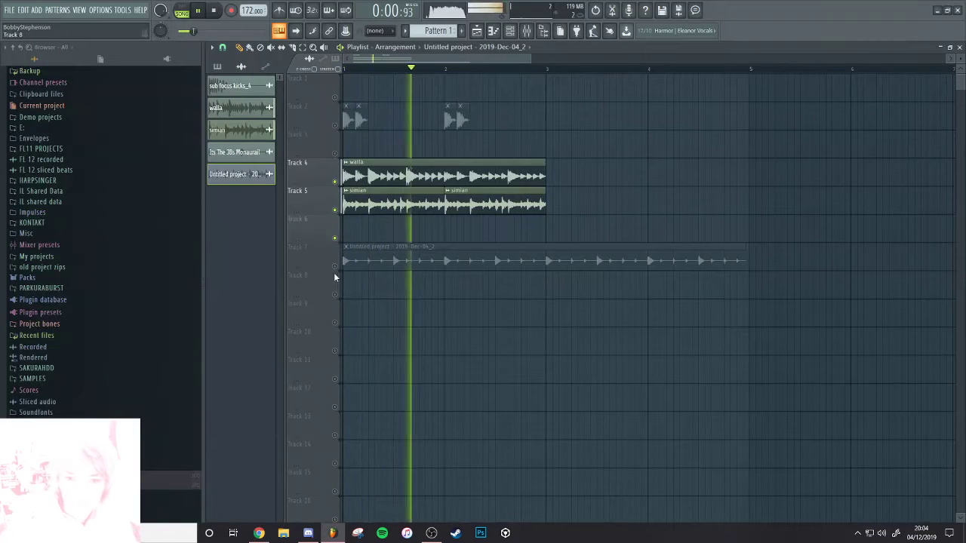
pyautogui.click(336, 267)
# Try the Track 7 recording shifted to 1:05:00 against the other breaks and move it back to bar 1
pyautogui.scroll(3, 536, 264)
pyautogui.press('space')
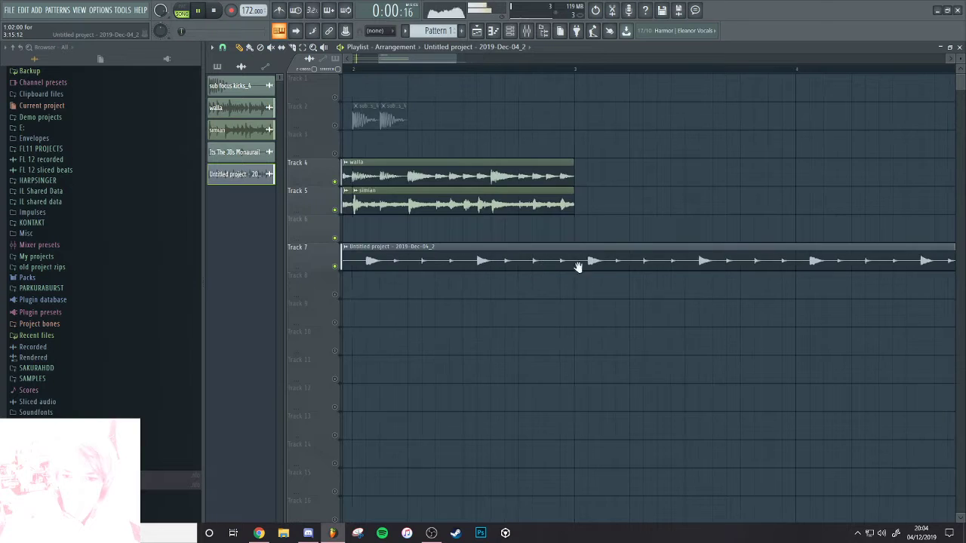
pyautogui.scroll(2, 559, 261)
pyautogui.press('space')
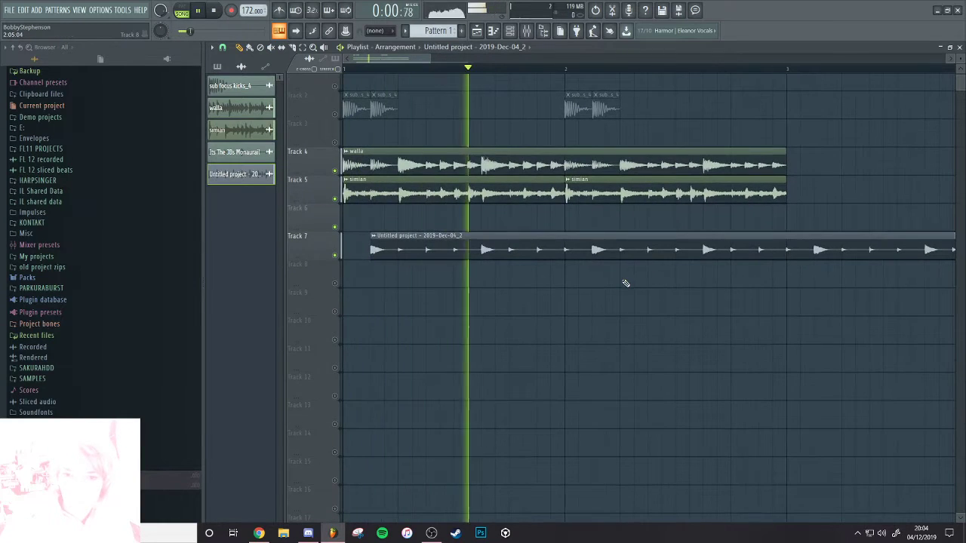
pyautogui.moveTo(571, 251); pyautogui.dragTo(599, 250)
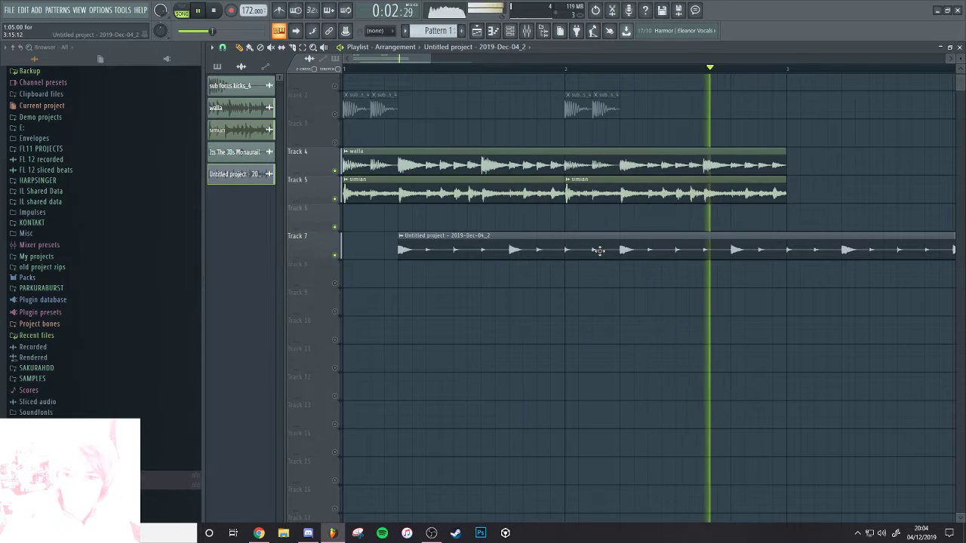
pyautogui.scroll(-1, 589, 257)
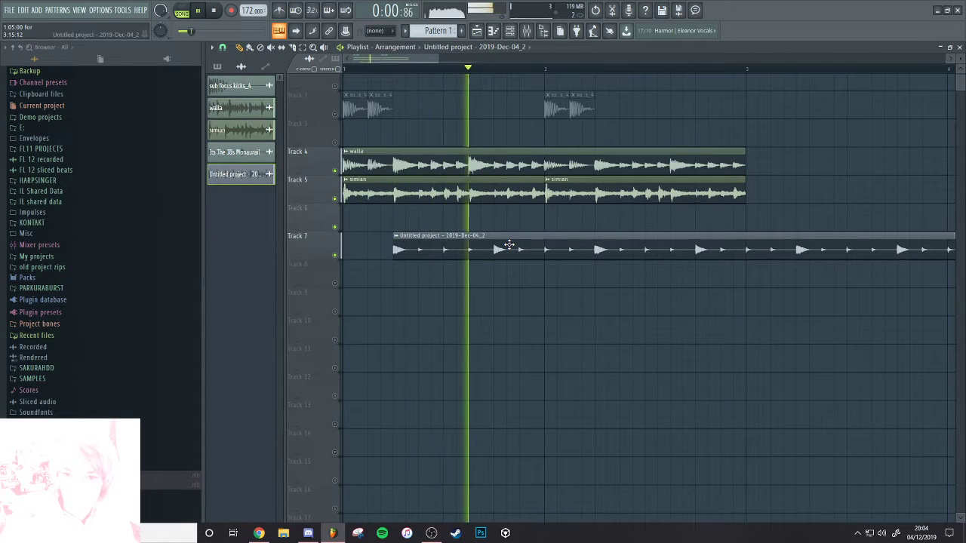
pyautogui.moveTo(496, 246); pyautogui.dragTo(425, 252)
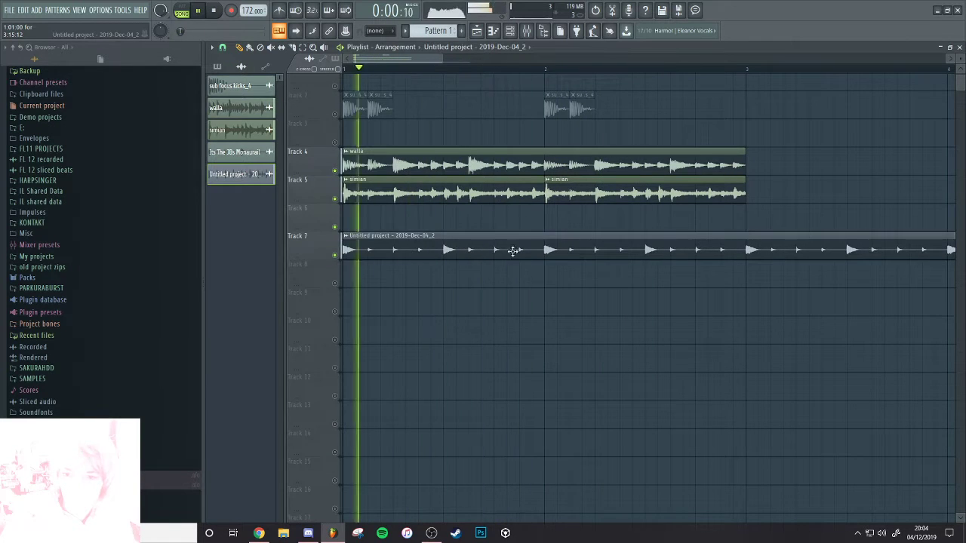
# Select the walla and simian clips on Tracks 4 and 5 and duplicate them from bar 3 onward
pyautogui.scroll(-1, 698, 230)
pyautogui.scroll(-2, 696, 222)
pyautogui.moveTo(659, 160); pyautogui.dragTo(378, 198)
pyautogui.scroll(3, 661, 218)
pyautogui.hotkey('ctrl', 'b')
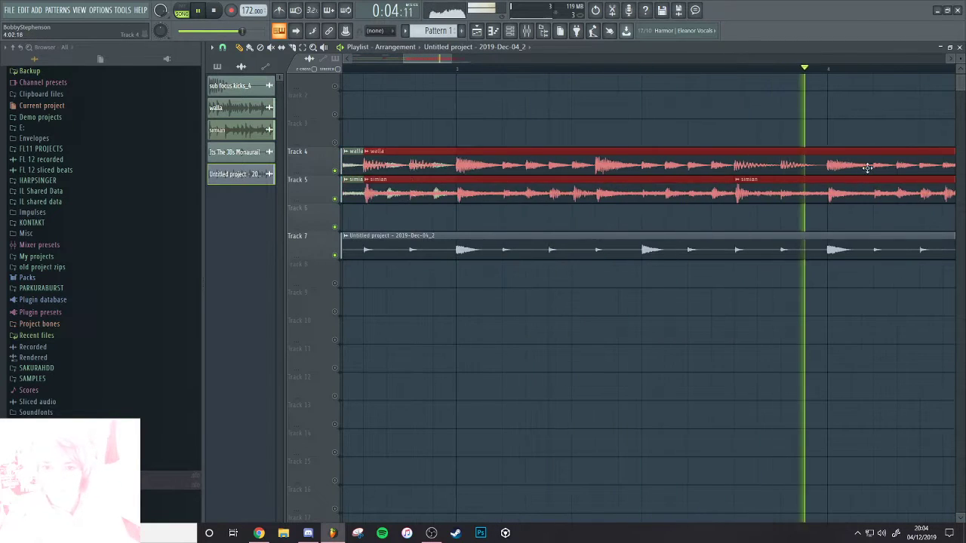
pyautogui.moveTo(954, 157); pyautogui.dragTo(964, 159)
pyautogui.scroll(-1, 521, 177)
# Deselect the break clips, unmute the kicks on Track 2 and play the layered drums
pyautogui.press('space')
pyautogui.press('space')
pyautogui.scroll(-1, 521, 170)
pyautogui.keyDown('ctrl'); pyautogui.click(524, 130); pyautogui.keyUp('ctrl')
pyautogui.moveTo(362, 185); pyautogui.dragTo(596, 194)
pyautogui.press('space')
pyautogui.press('space')
pyautogui.moveTo(328, 128); pyautogui.dragTo(330, 129)
pyautogui.click(335, 127)
pyautogui.press('space')
pyautogui.press('space')
pyautogui.moveTo(483, 151); pyautogui.dragTo(563, 159)
pyautogui.press('space')
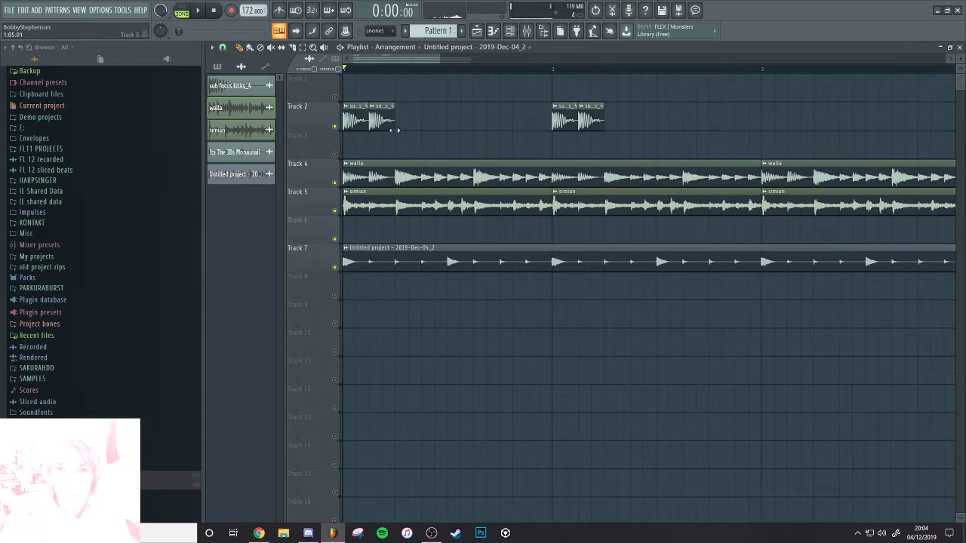
# Look through the sample packs in the SAMPLES browser folder and check the Twitch chat in between
pyautogui.click(27, 379)
pyautogui.moveTo(3, 382); pyautogui.dragTo(2, 377)
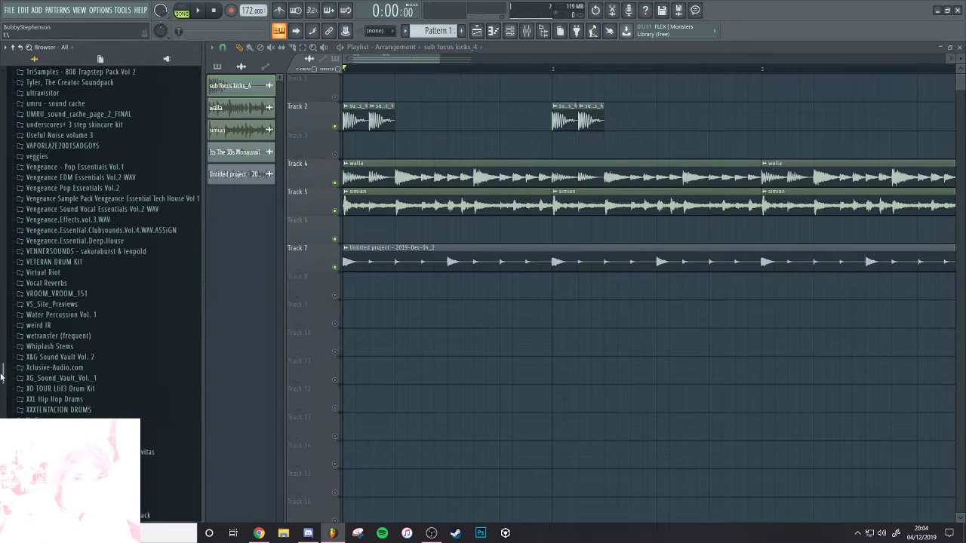
pyautogui.click(258, 531)
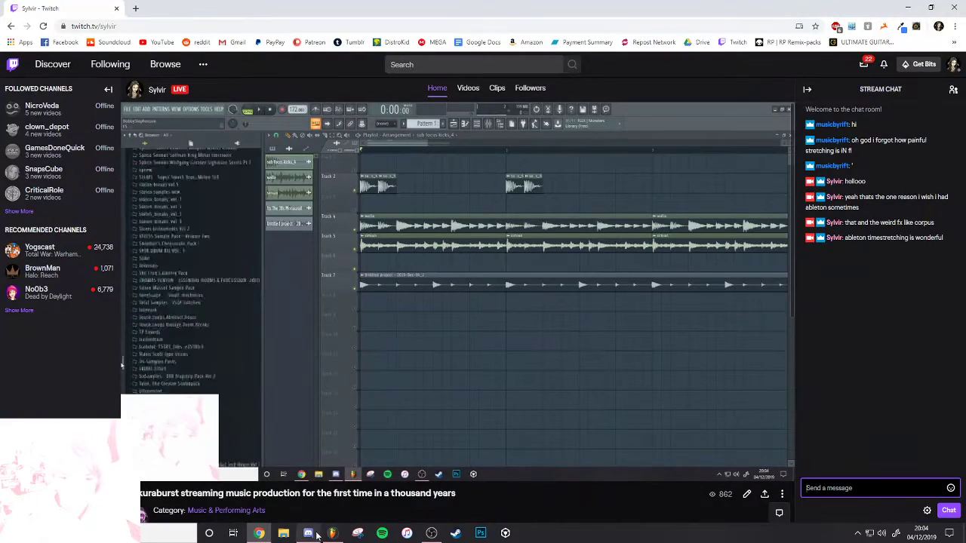
pyautogui.click(315, 534)
pyautogui.click(332, 534)
pyautogui.click(84, 285)
pyautogui.click(84, 284)
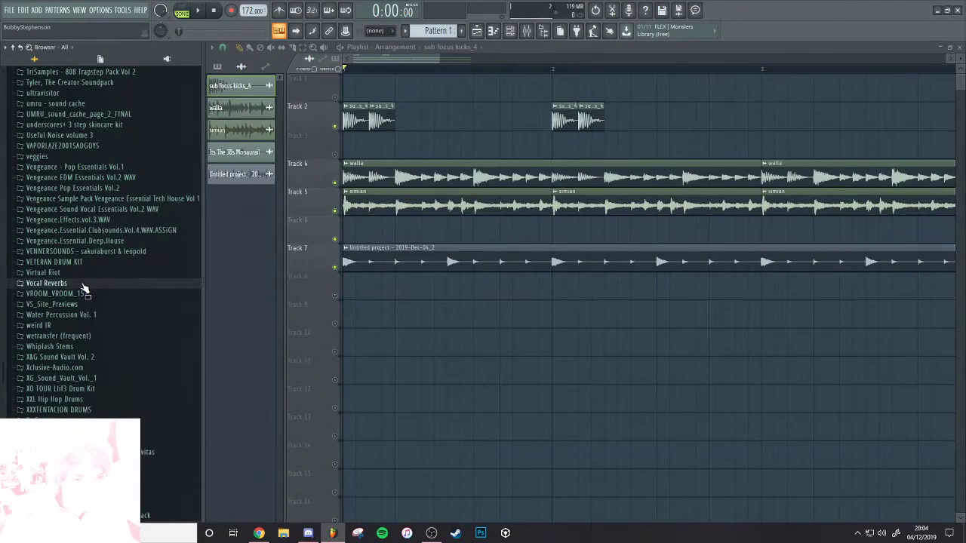
# Play the arrangement and try an extra sub focus kicks_4 hit on Track 2 at 1:10:00
pyautogui.press('space')
pyautogui.click(2, 232)
pyautogui.moveTo(1, 232); pyautogui.dragTo(2, 153)
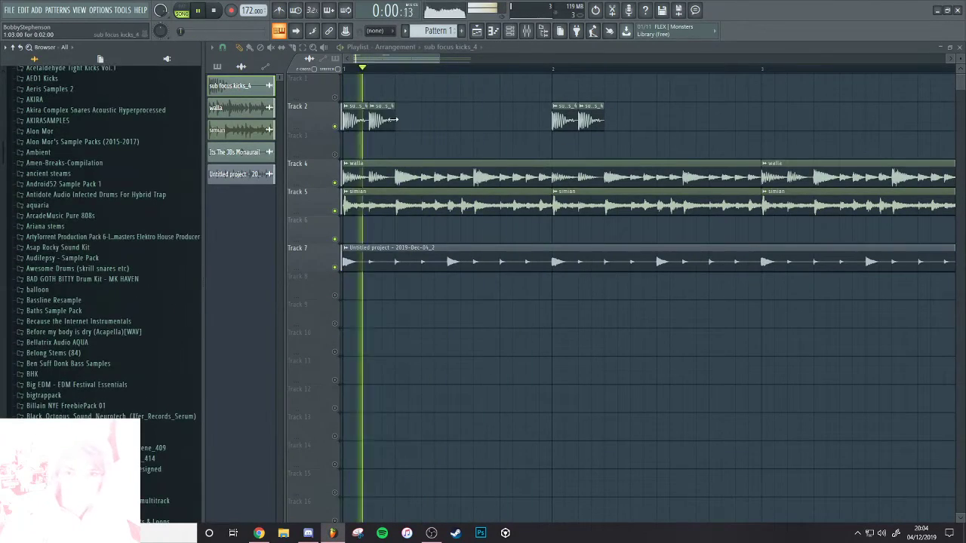
pyautogui.click(462, 121)
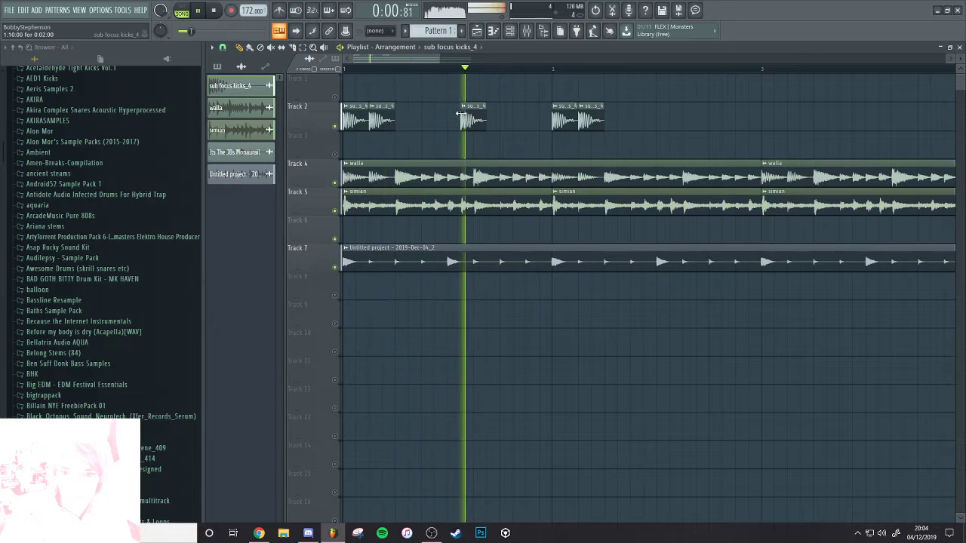
pyautogui.press('space')
# Rename the sub focus kicks_4 clips on Track 2 as Kick
pyautogui.click(375, 107)
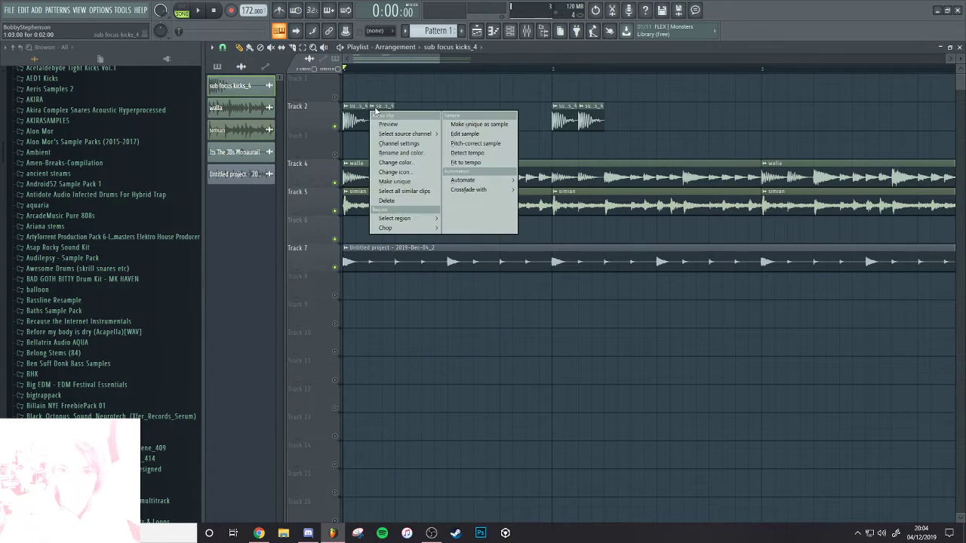
pyautogui.click(401, 153)
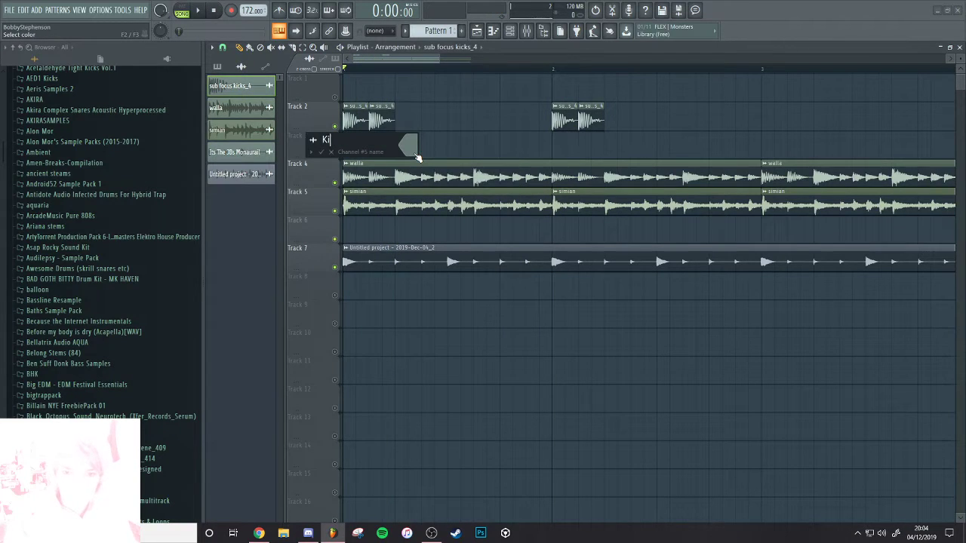
pyautogui.write('Kick')
pyautogui.press('Return')
# Rename the walla clips on Track 4 as break 1
pyautogui.click(347, 164)
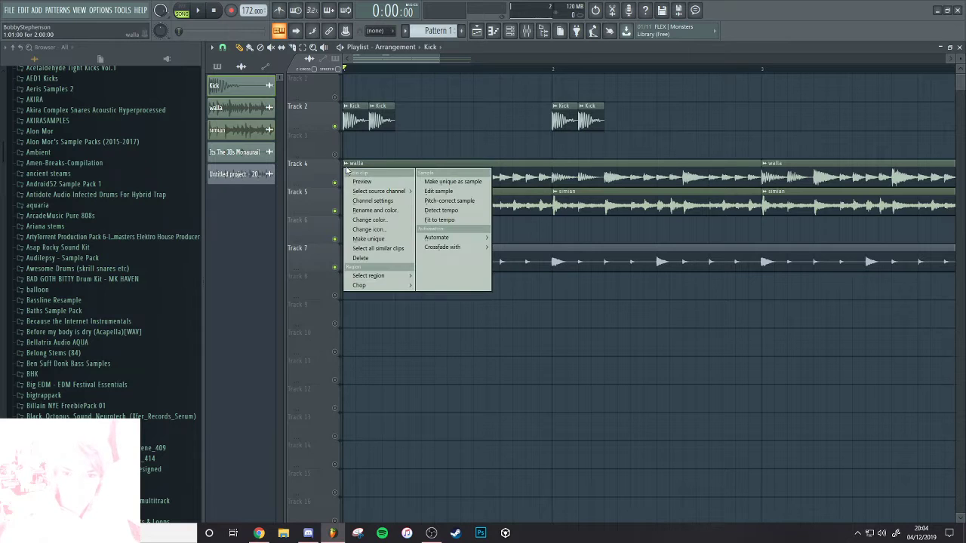
pyautogui.click(385, 212)
pyautogui.write('bre')
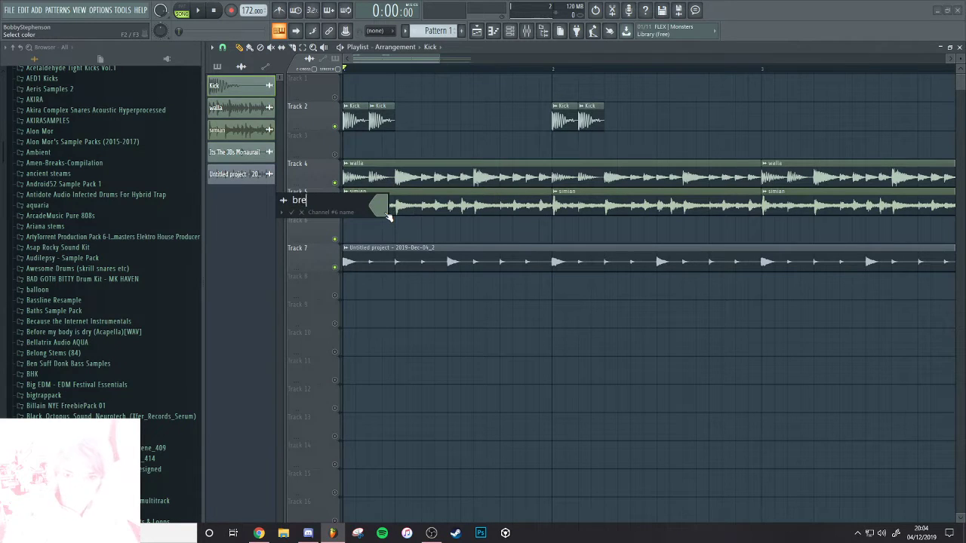
pyautogui.write('ak 1')
pyautogui.press('Return')
# Rename the simian clips on Track 5 as break 2
pyautogui.click(347, 196)
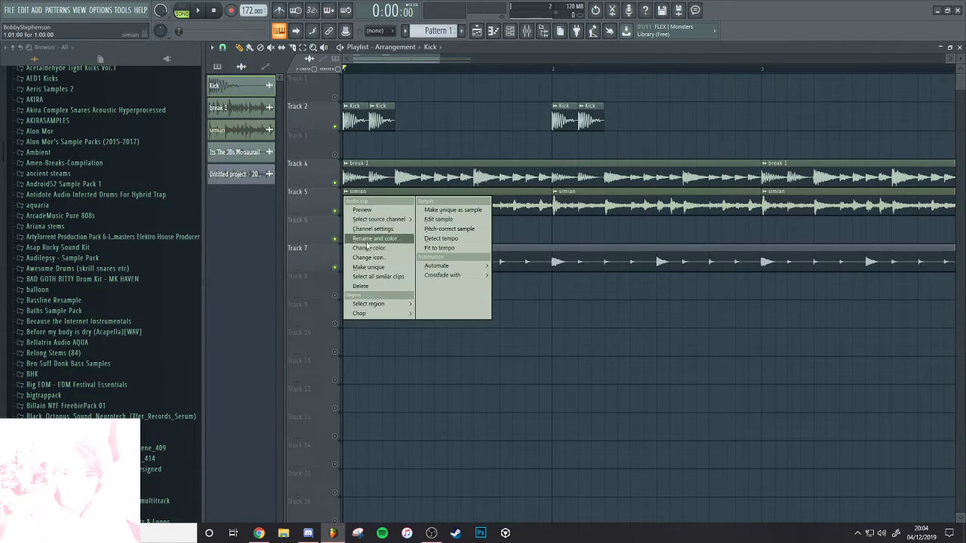
pyautogui.click(383, 238)
pyautogui.write('break ')
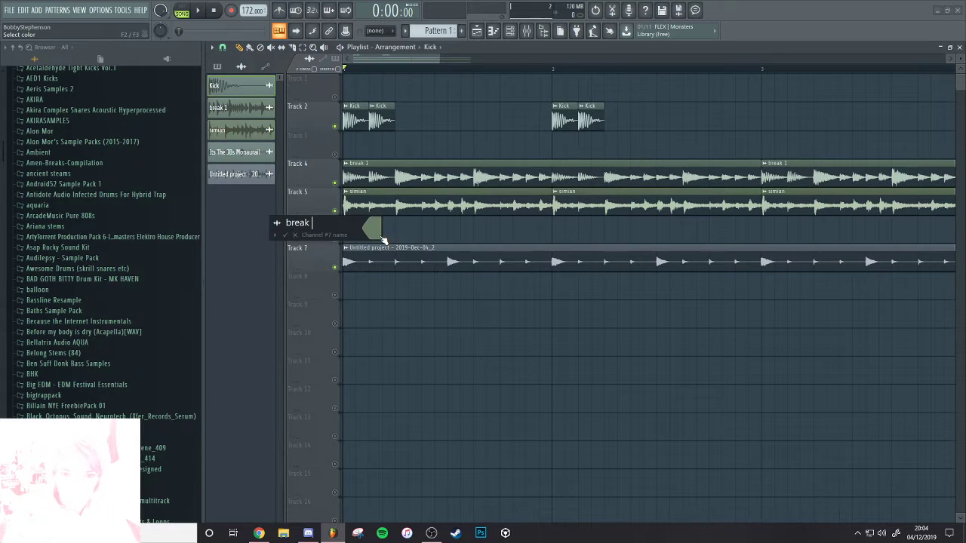
pyautogui.write('2')
pyautogui.press('Return')
# Rename the Untitled project clip on Track 7 as hihats and colour it yellow
pyautogui.click(347, 252)
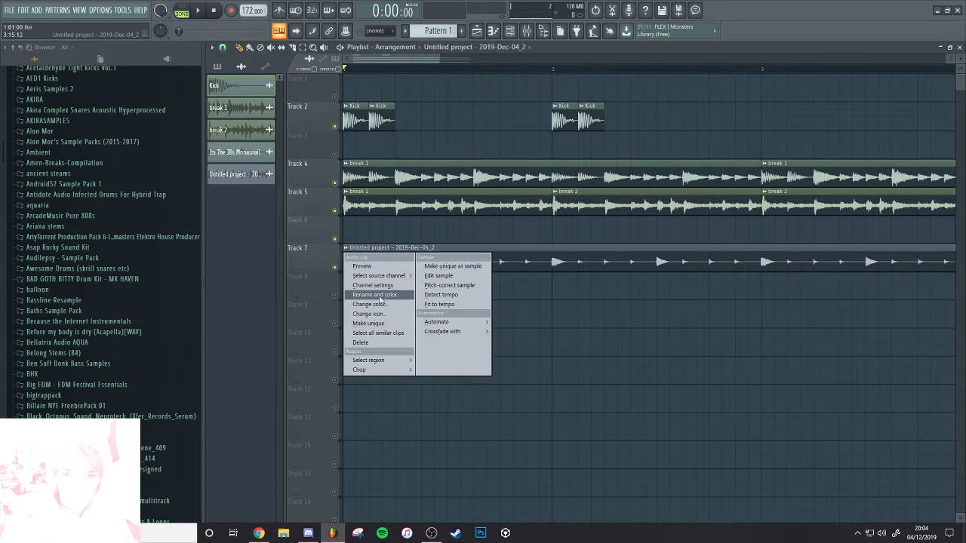
pyautogui.click(376, 295)
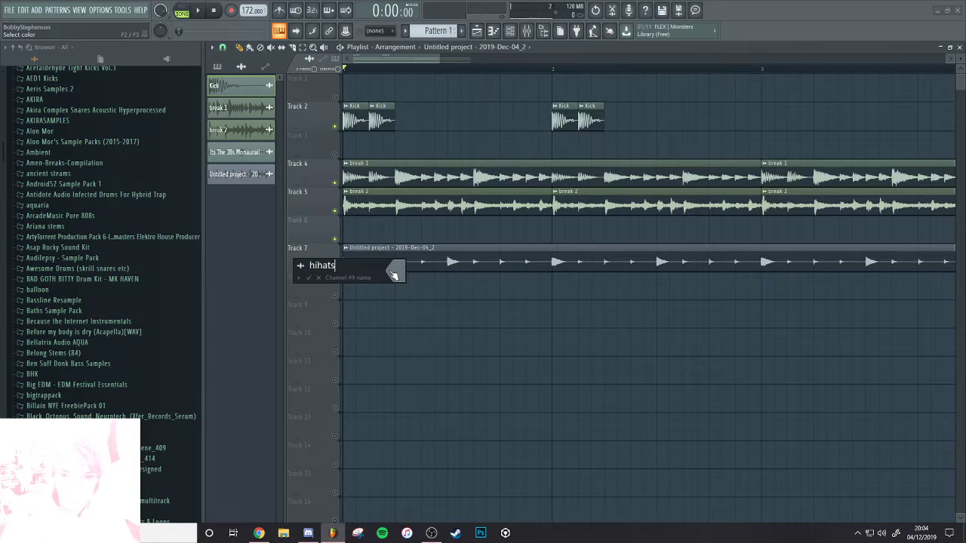
pyautogui.click(394, 275)
pyautogui.click(410, 269)
pyautogui.press('Escape')
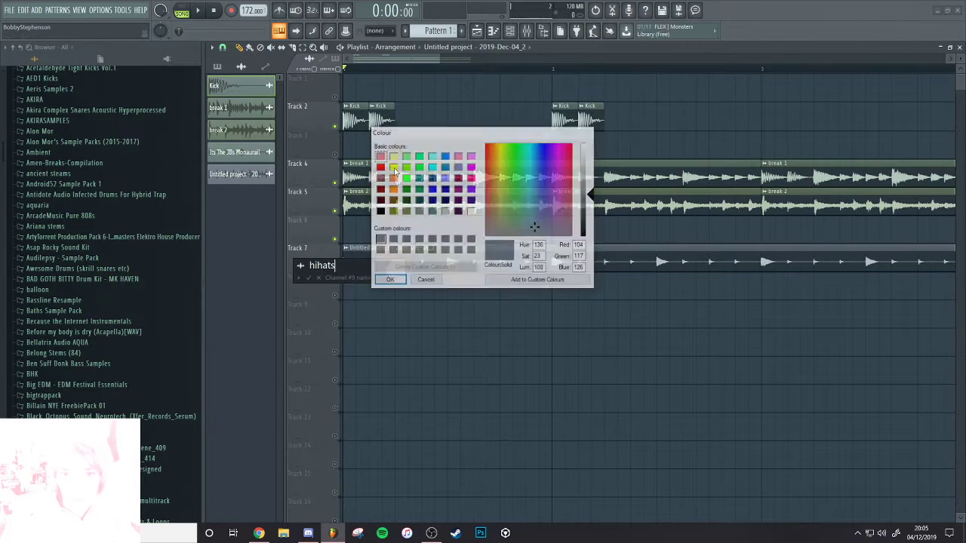
pyautogui.press('Escape')
pyautogui.click(400, 275)
pyautogui.click(411, 271)
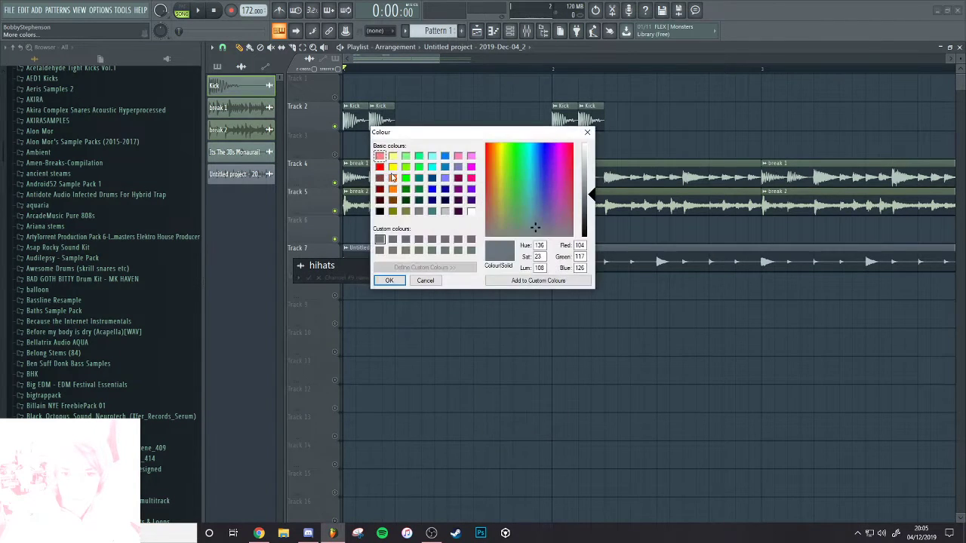
pyautogui.click(392, 168)
pyautogui.press('Return')
pyautogui.press('Return')
# Colour the break 2 clips on Track 5 light green
pyautogui.click(347, 192)
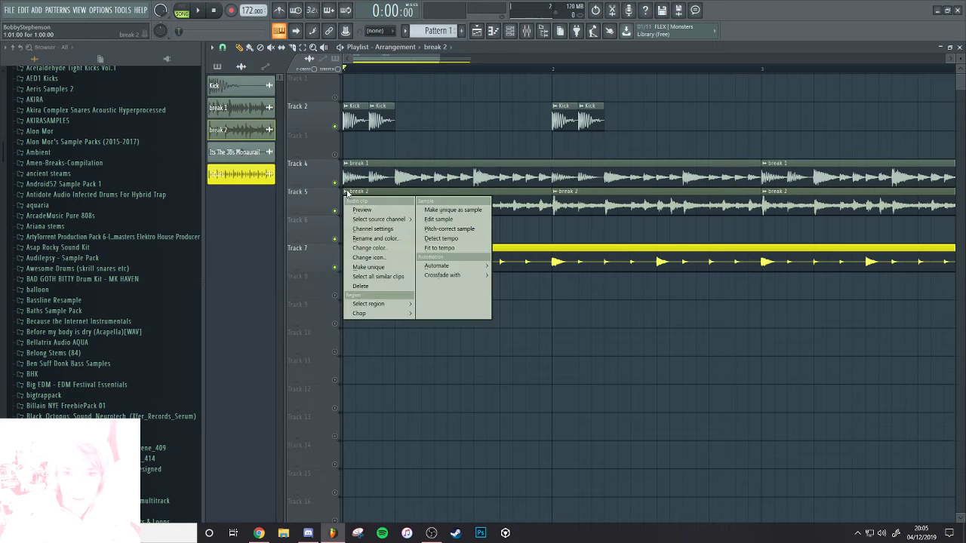
pyautogui.click(369, 240)
pyautogui.click(369, 228)
pyautogui.click(373, 237)
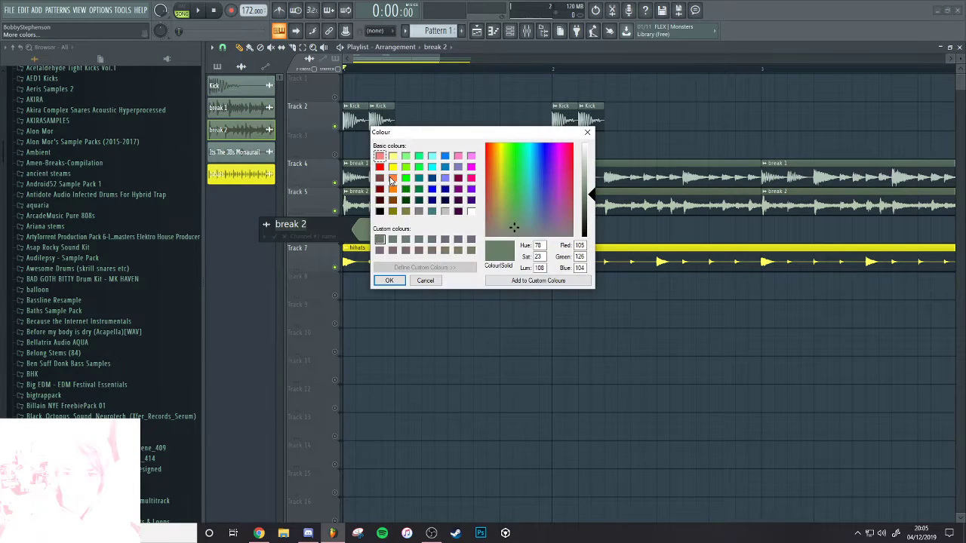
pyautogui.click(389, 280)
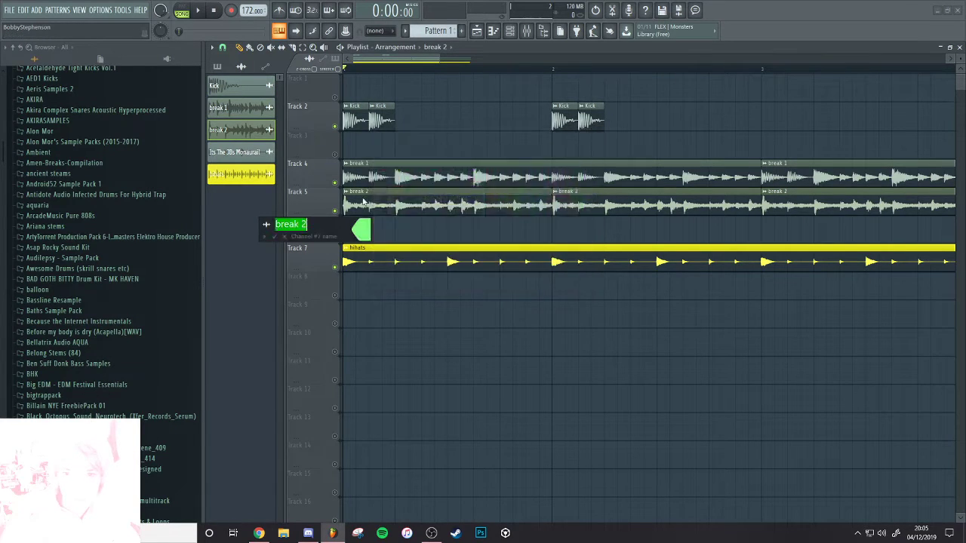
pyautogui.press('Return')
# Give the break 1 clips on Track 4 the same light green colour as break 2
pyautogui.rightClick(345, 169)
pyautogui.click(372, 211)
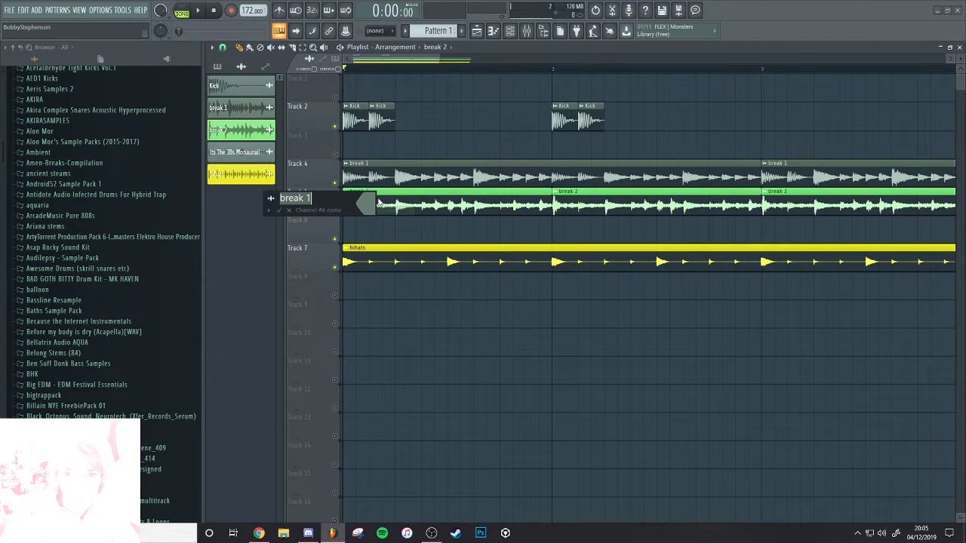
pyautogui.click(381, 243)
pyautogui.press('Return')
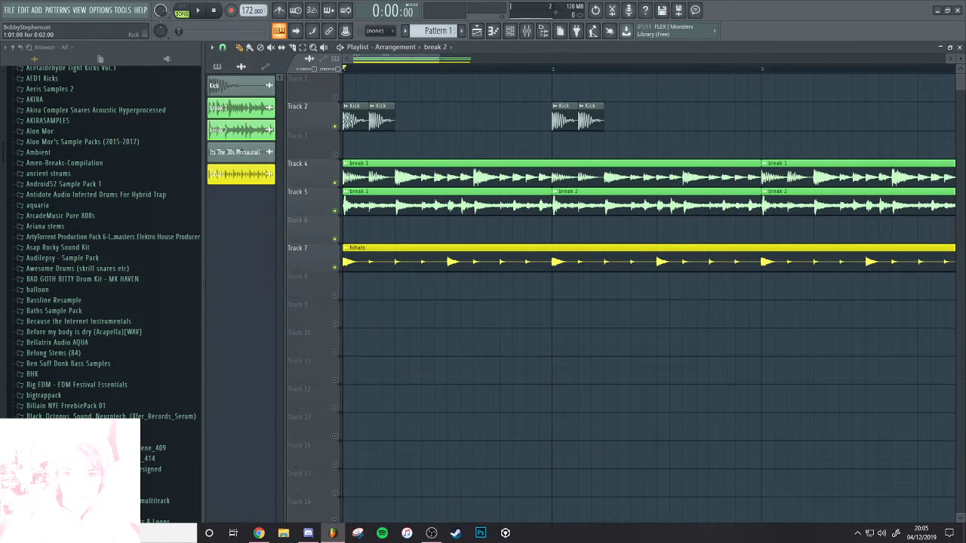
# Colour the Kick clips on Track 2 red
pyautogui.rightClick(347, 112)
pyautogui.click(373, 154)
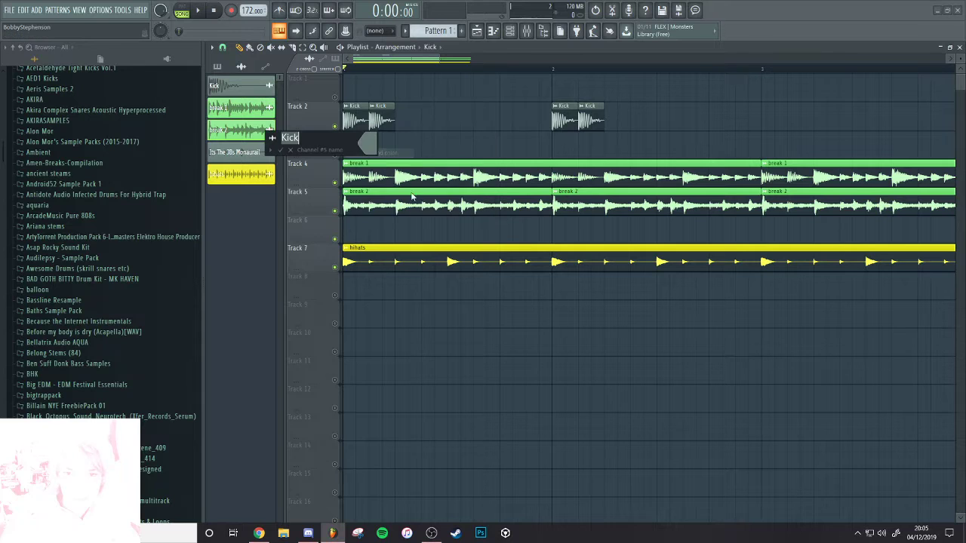
pyautogui.click(381, 143)
pyautogui.click(382, 167)
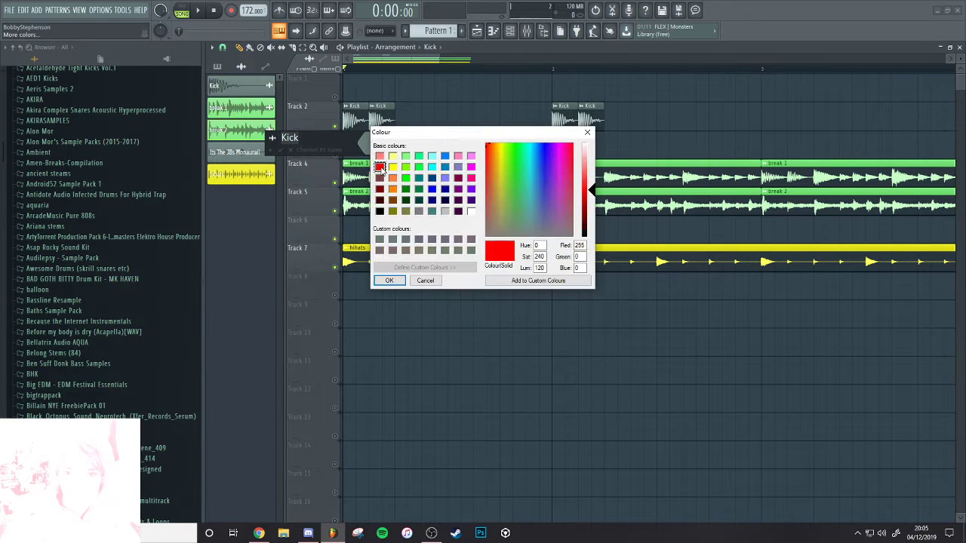
pyautogui.press('Return')
pyautogui.press('Return')
# Route the Kick channel to mixer insert 2 and play the arrangement to check its signal
pyautogui.doubleClick(387, 121)
pyautogui.click(526, 31)
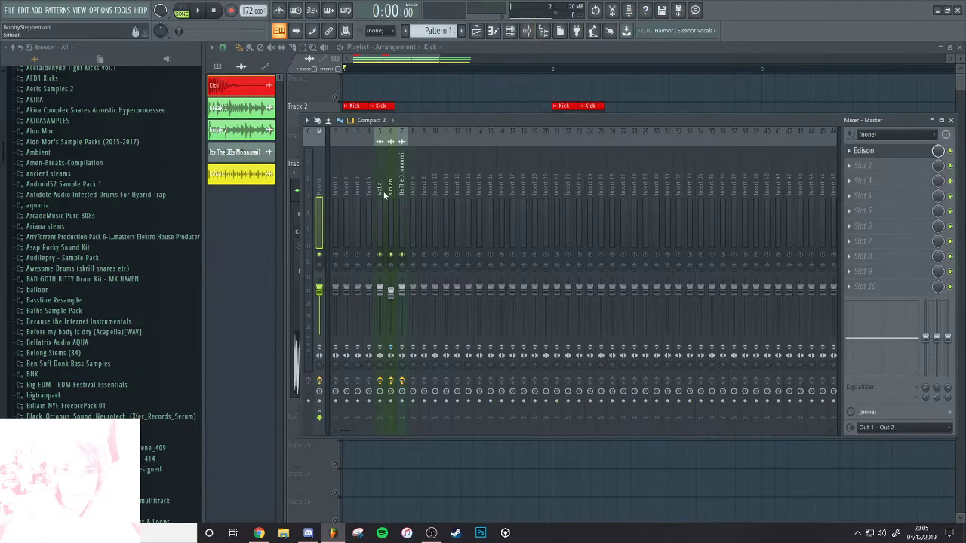
pyautogui.click(355, 197)
pyautogui.hotkey('ctrl', 'l')
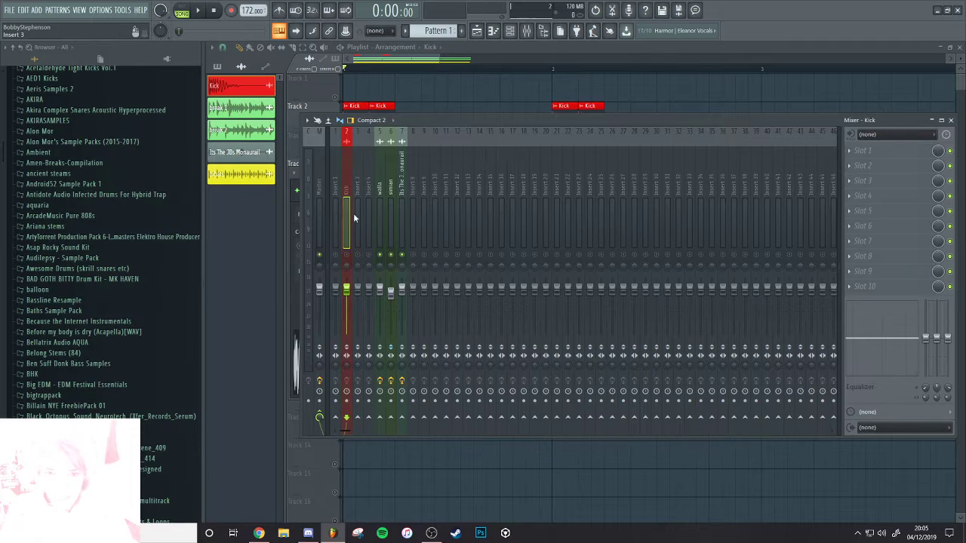
pyautogui.press('space')
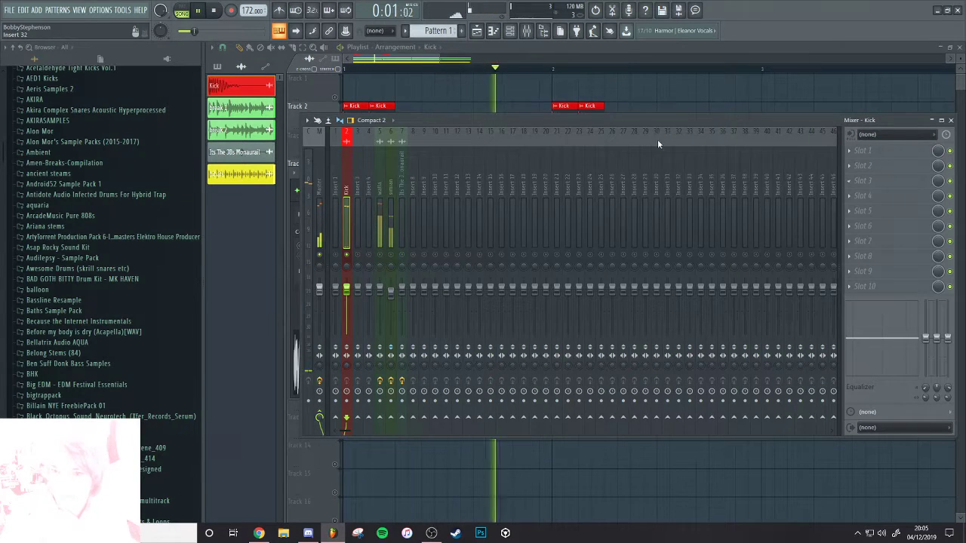
pyautogui.press('F9')
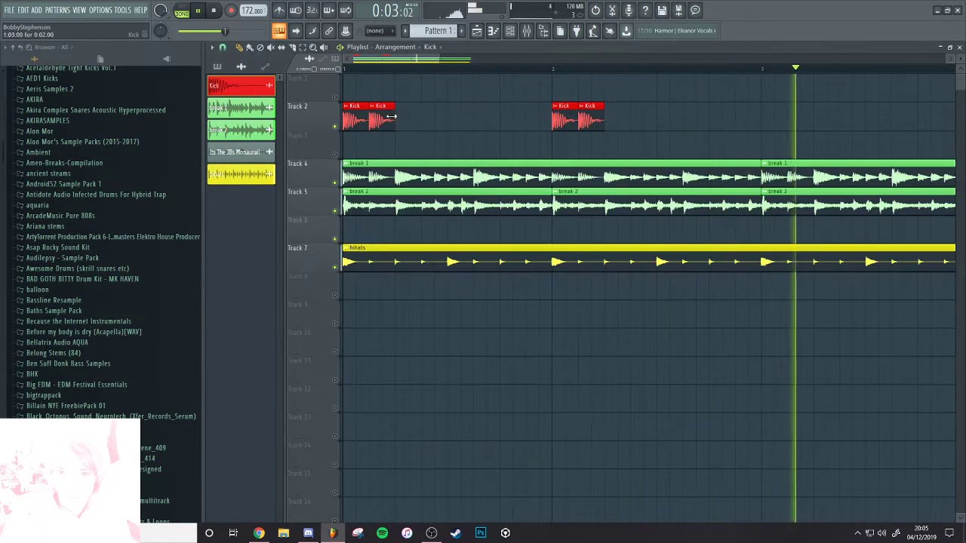
pyautogui.press('space')
# Open the Kick sample in Edison and send the edited sample back to the Kick channel on Track 2
pyautogui.doubleClick(387, 117)
pyautogui.hotkey('ctrl', 'e')
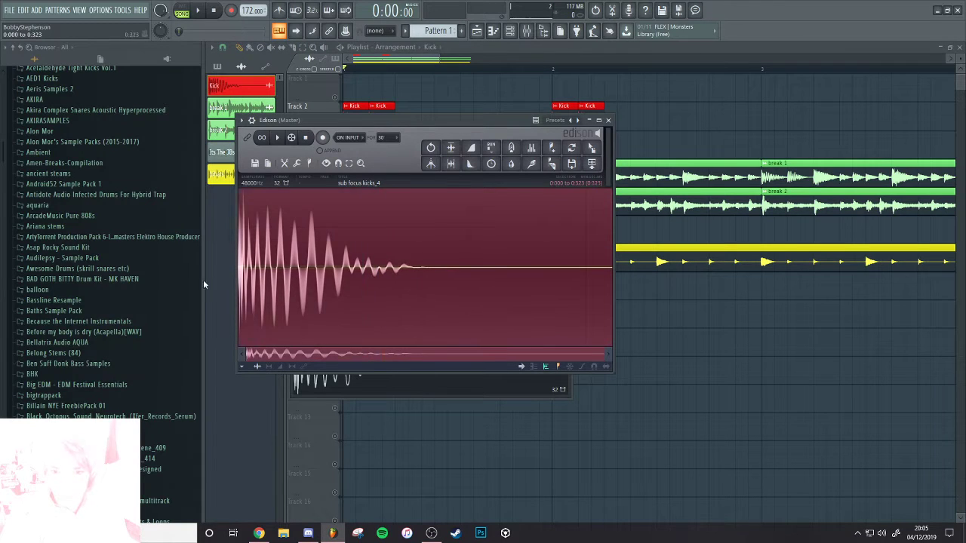
pyautogui.moveTo(589, 154); pyautogui.dragTo(555, 107)
pyautogui.press('space')
pyautogui.press('space')
# Rename the sub focus kicks_5 clips on Track 2 as Kick and colour them red
pyautogui.click(556, 107)
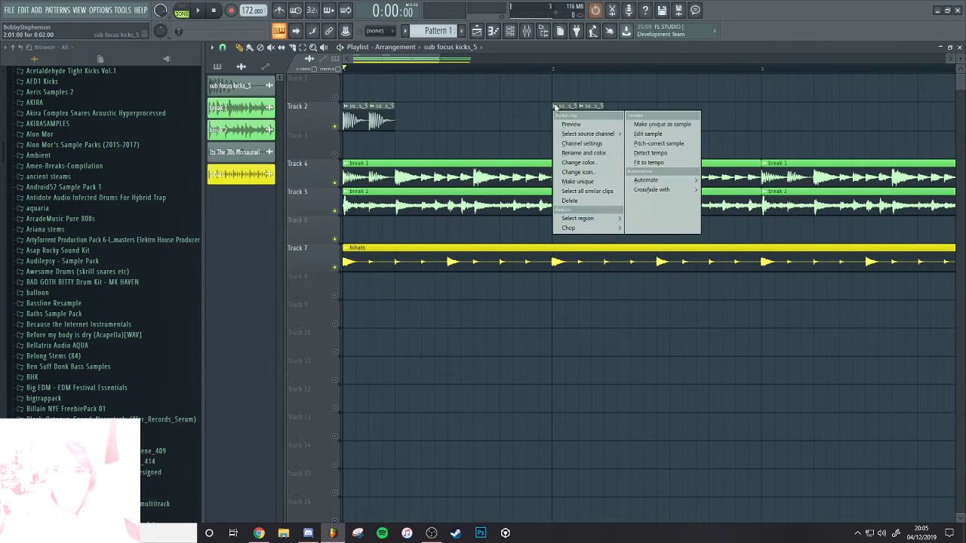
pyautogui.click(583, 154)
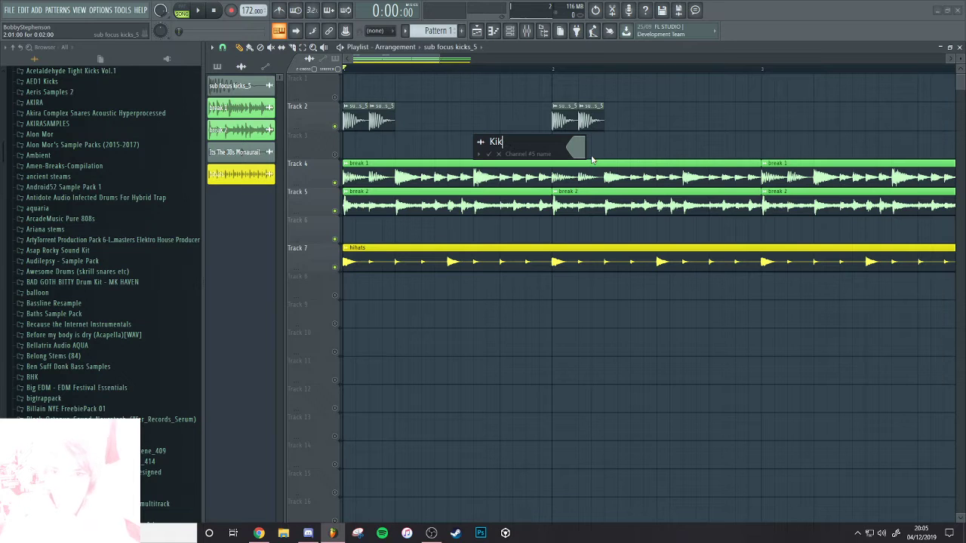
pyautogui.click(587, 148)
pyautogui.click(590, 189)
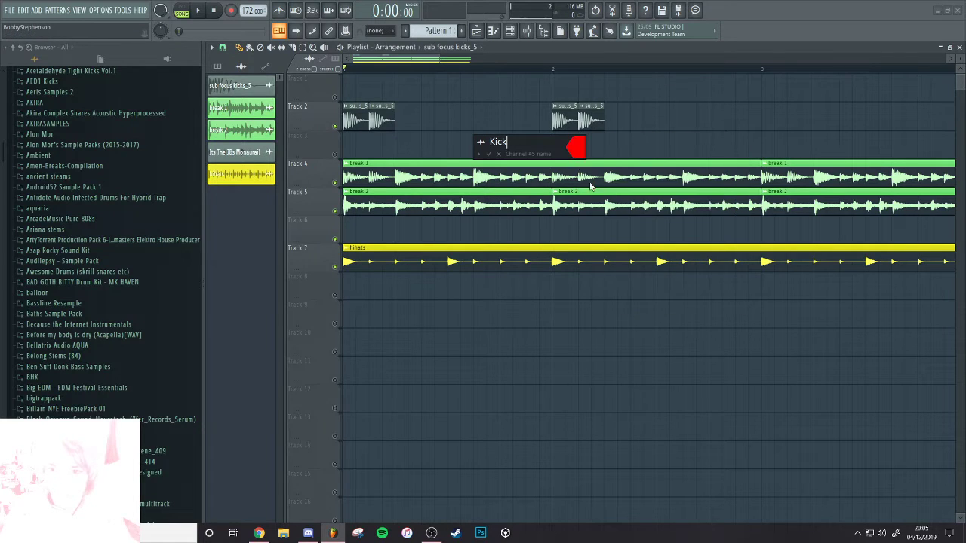
pyautogui.press('Return')
# Solo Track 2 and play the kicks with the mixer open to check their level
pyautogui.press('space')
pyautogui.press('space')
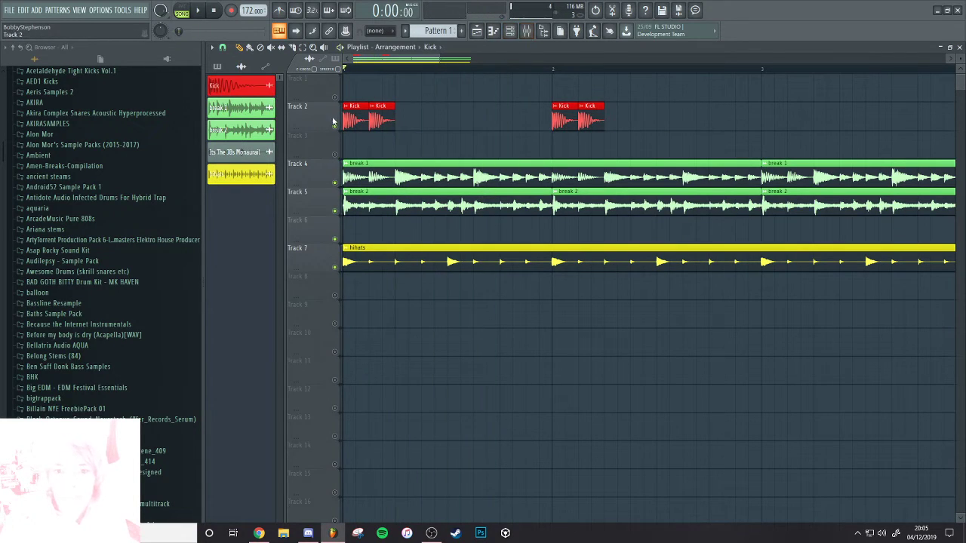
pyautogui.rightClick(335, 126)
pyautogui.press('space')
pyautogui.click(526, 31)
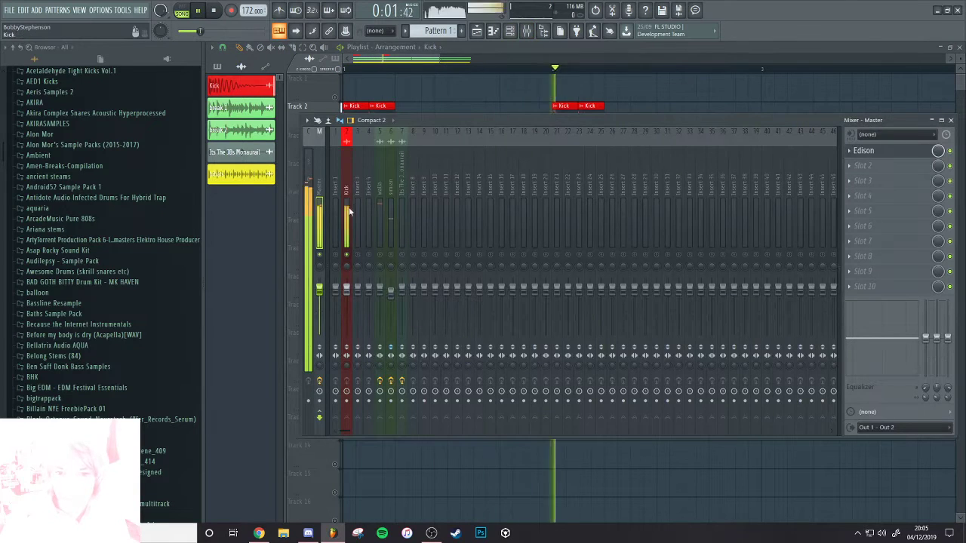
# Add Fruity Parametric EQ 2 to slot 2 of the Kick mixer track with the 20Hz - 18kHz cut preset
pyautogui.click(894, 165)
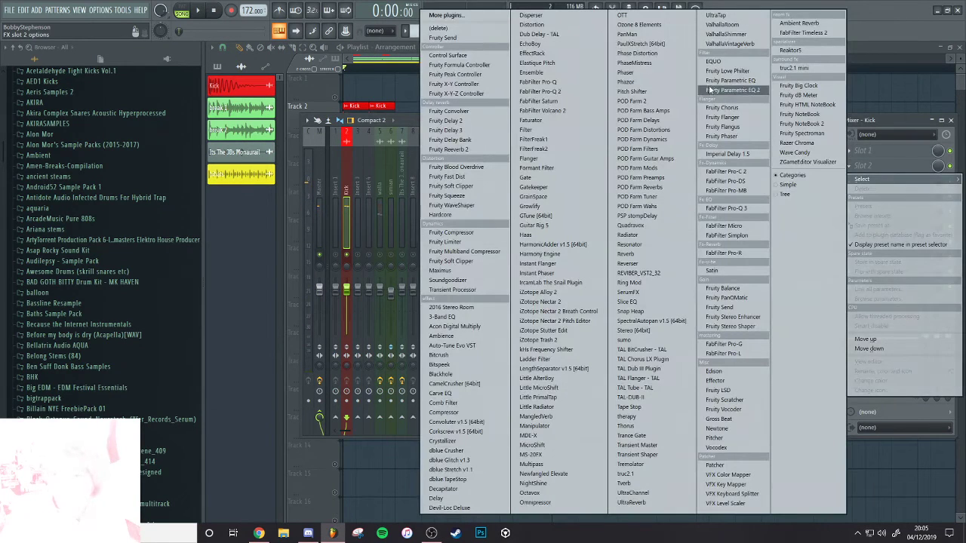
pyautogui.click(710, 90)
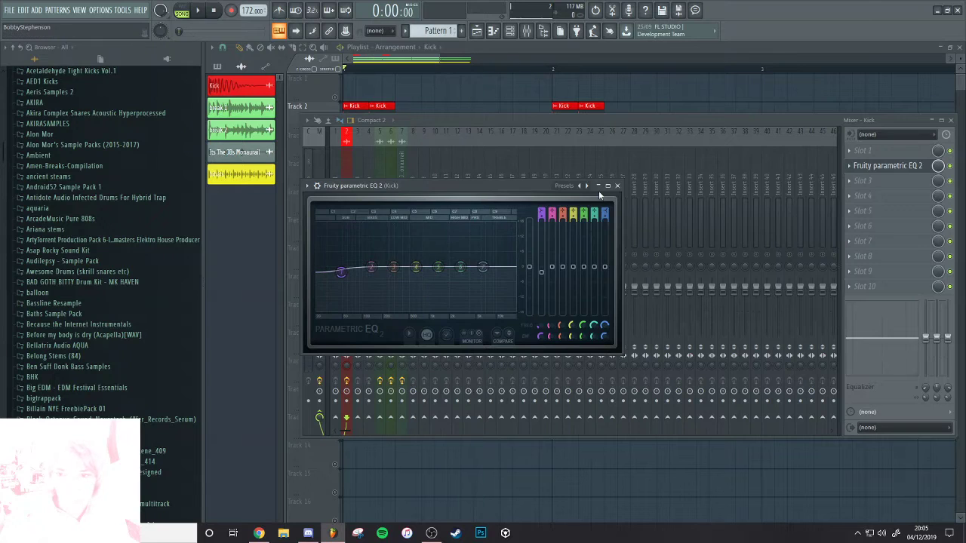
pyautogui.rightClick(588, 187)
pyautogui.click(604, 230)
# Raise the low-cut frequency in the Kick EQ while auditioning the soloed kicks
pyautogui.press('space')
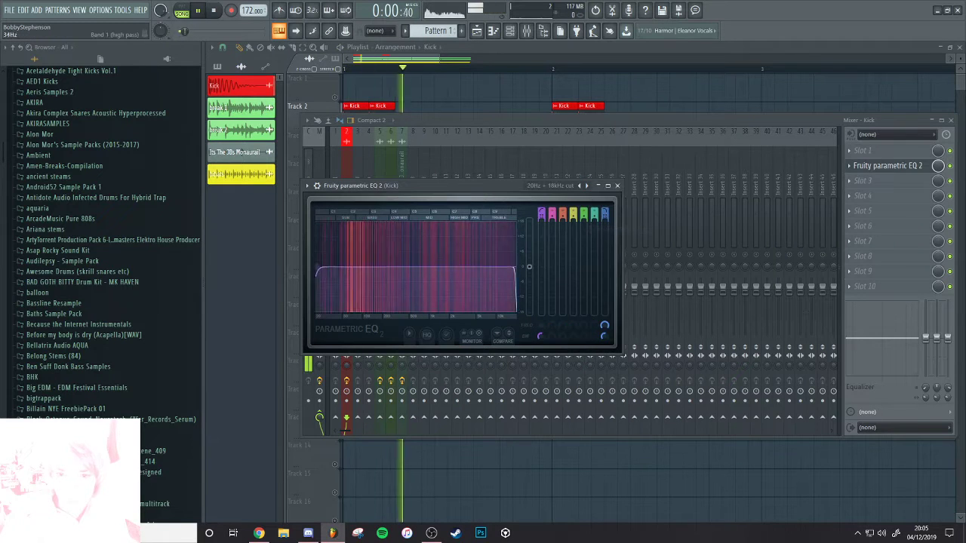
pyautogui.press('space')
pyautogui.press('space')
pyautogui.moveTo(319, 267); pyautogui.dragTo(326, 268)
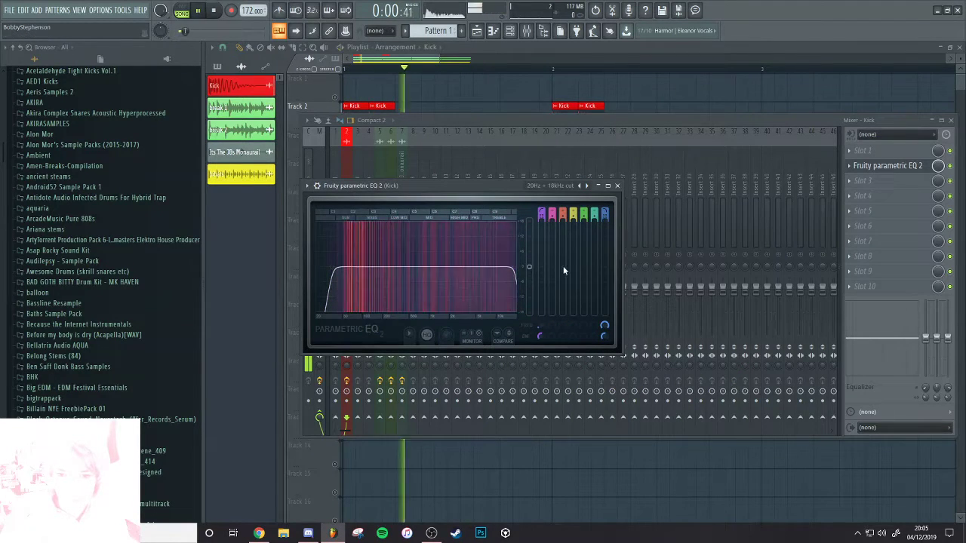
pyautogui.press('space')
pyautogui.press('space')
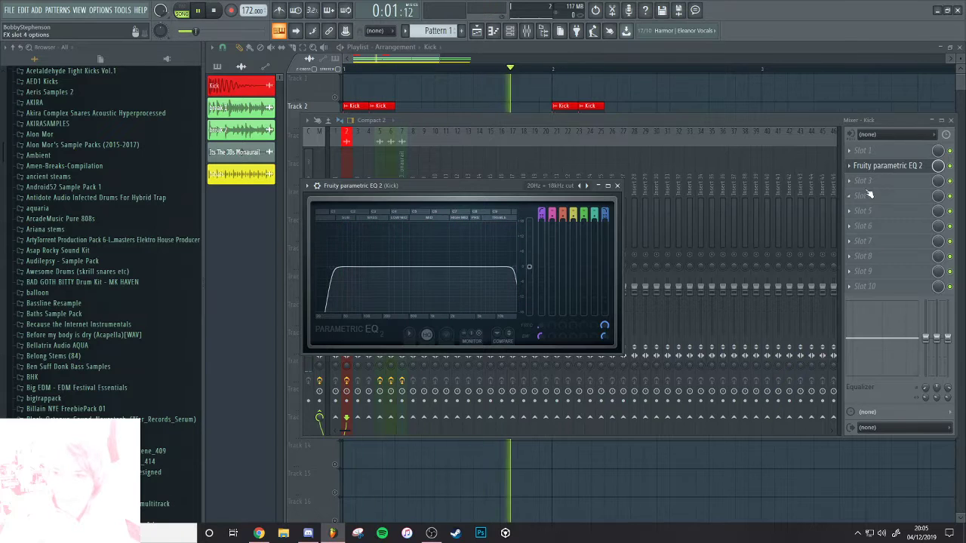
# Load the NightShine compressor into slot 5 of the Kick mixer track
pyautogui.click(857, 182)
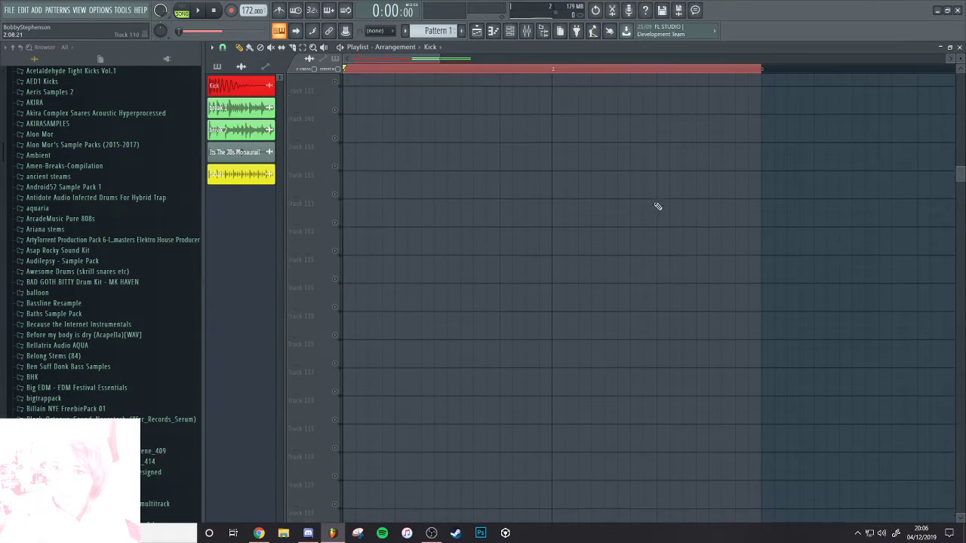
pyautogui.press('space')
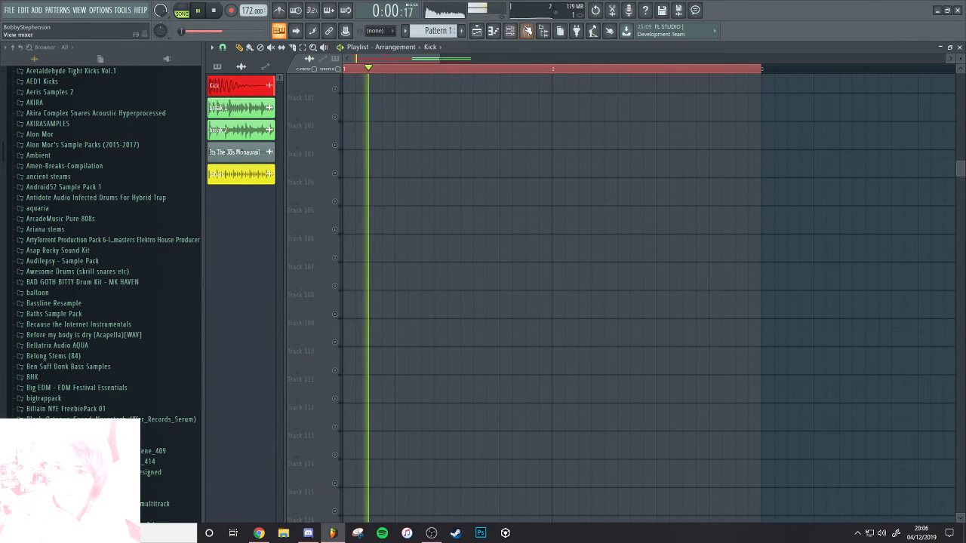
pyautogui.press('space')
pyautogui.click(526, 32)
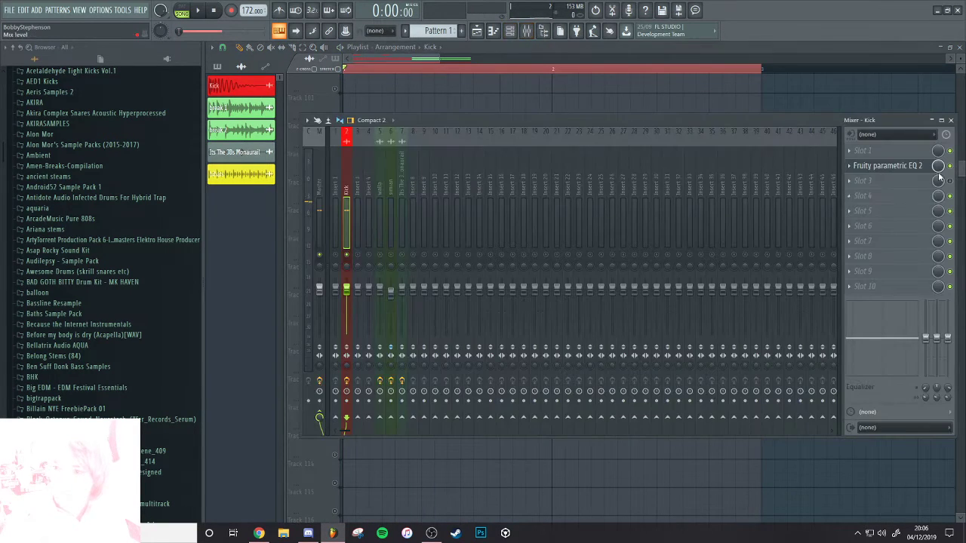
pyautogui.click(893, 210)
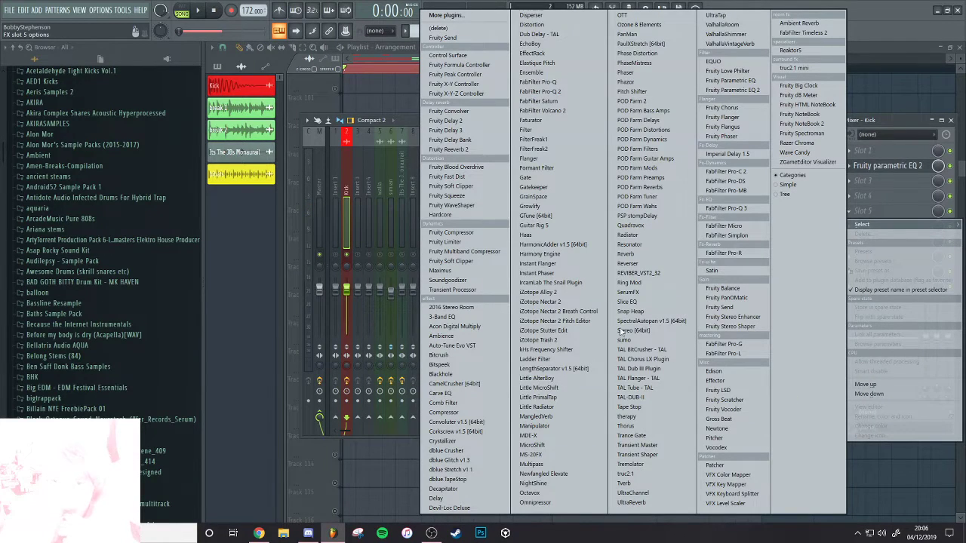
pyautogui.click(557, 483)
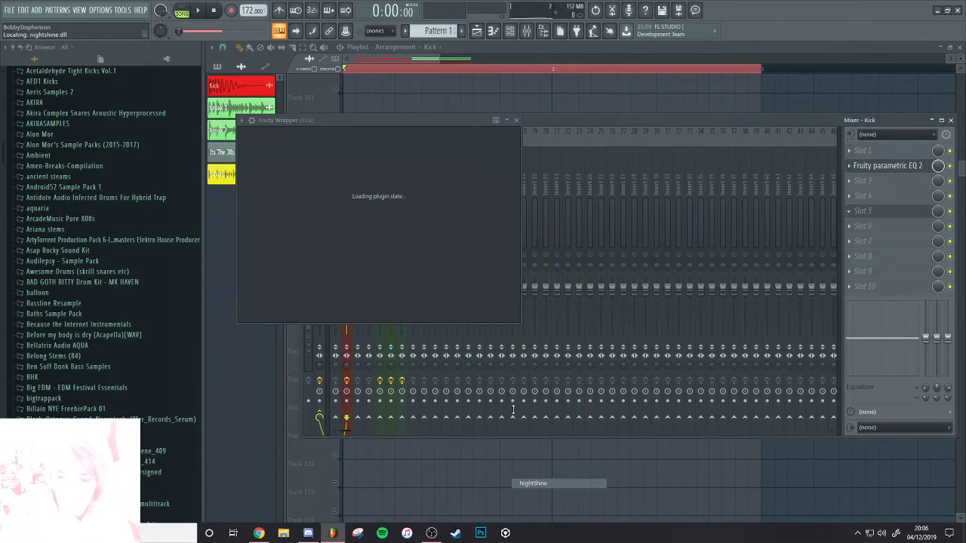
pyautogui.moveTo(323, 130); pyautogui.dragTo(490, 199)
# Set NightShine's ratio to 3.3:1, threshold to -14.3 dB and makeup output to 9.2 dB during playback
pyautogui.press('space')
pyautogui.moveTo(624, 248); pyautogui.dragTo(623, 256)
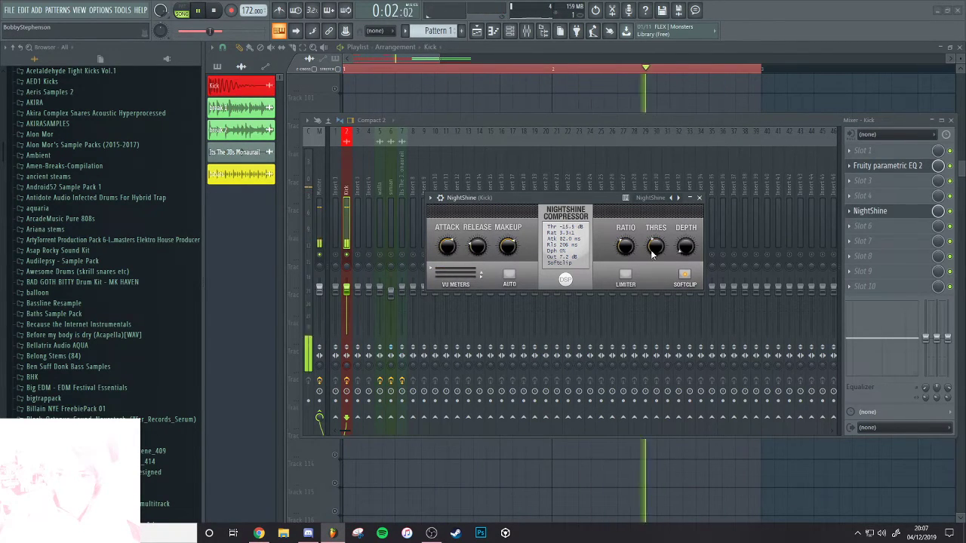
pyautogui.moveTo(654, 247)
pyautogui.mouseDown()
pyautogui.moveTo(646, 280)
pyautogui.moveTo(650, 262)
pyautogui.mouseUp()
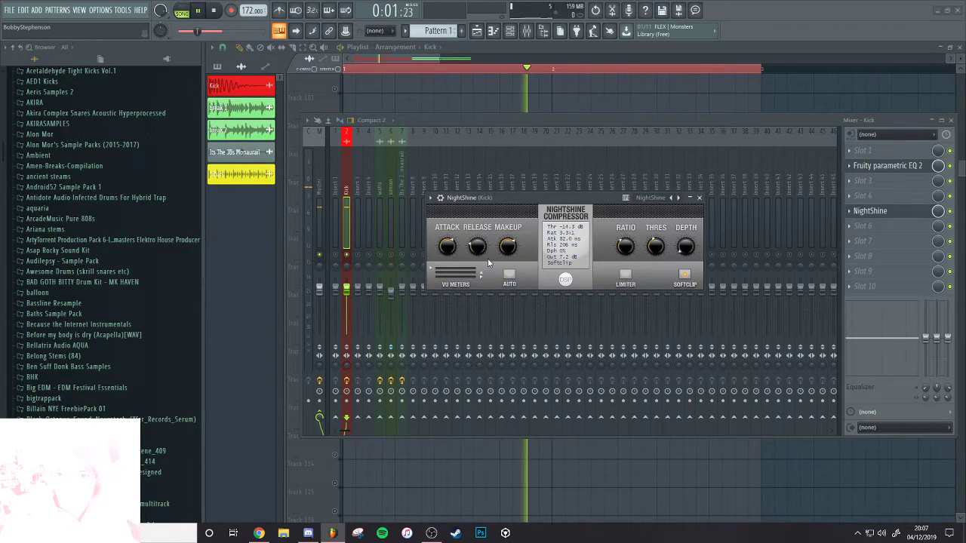
pyautogui.moveTo(508, 251); pyautogui.dragTo(515, 245)
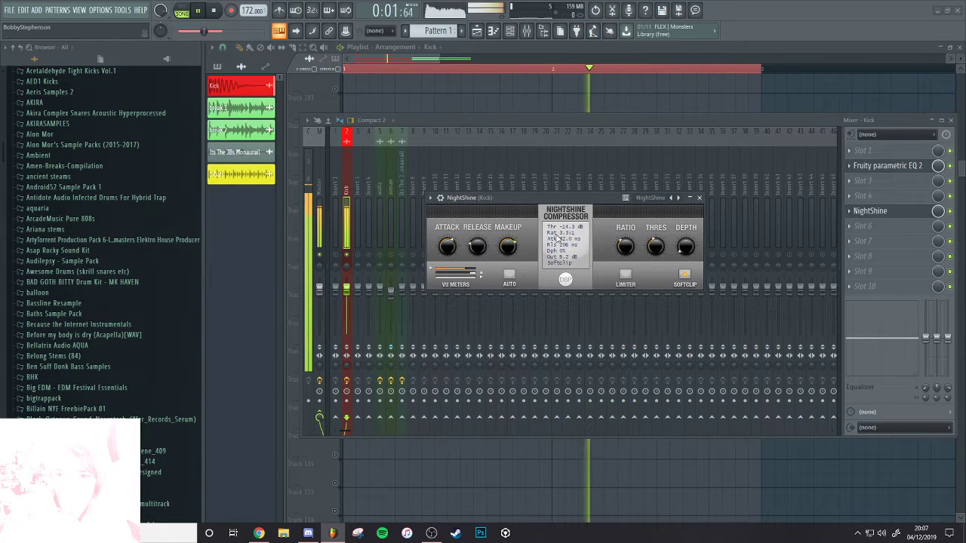
pyautogui.click(945, 212)
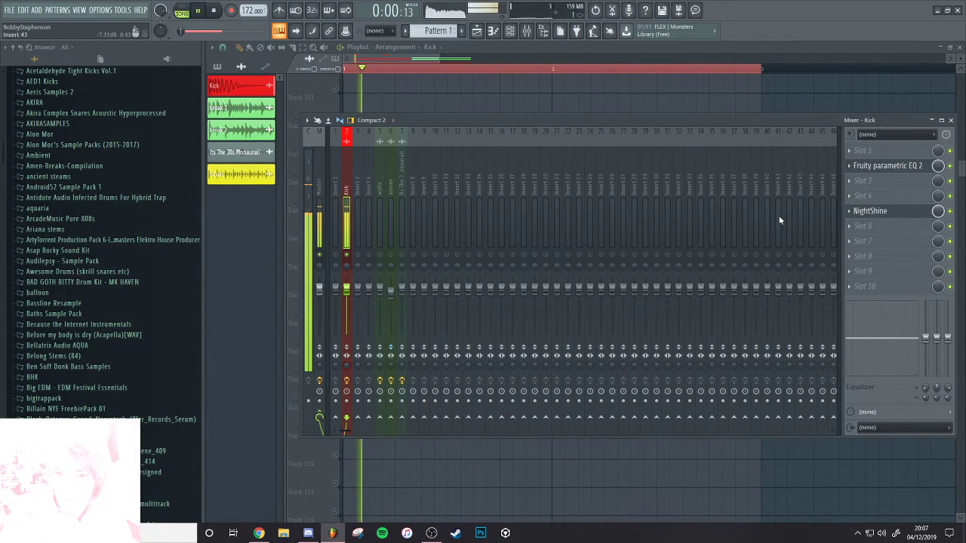
# Stop the solo kick playback and unmute break 1 on Track 4 of the playlist
pyautogui.press('space')
pyautogui.press('F9')
pyautogui.keyDown('ctrl'); pyautogui.rightClick(456, 92); pyautogui.keyUp('ctrl')
pyautogui.press('space')
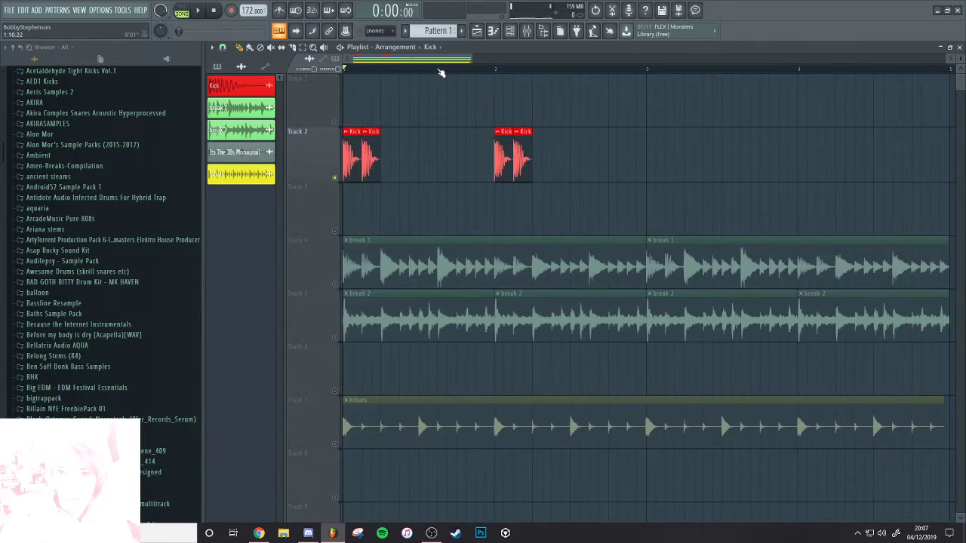
pyautogui.rightClick(336, 285)
pyautogui.press('space')
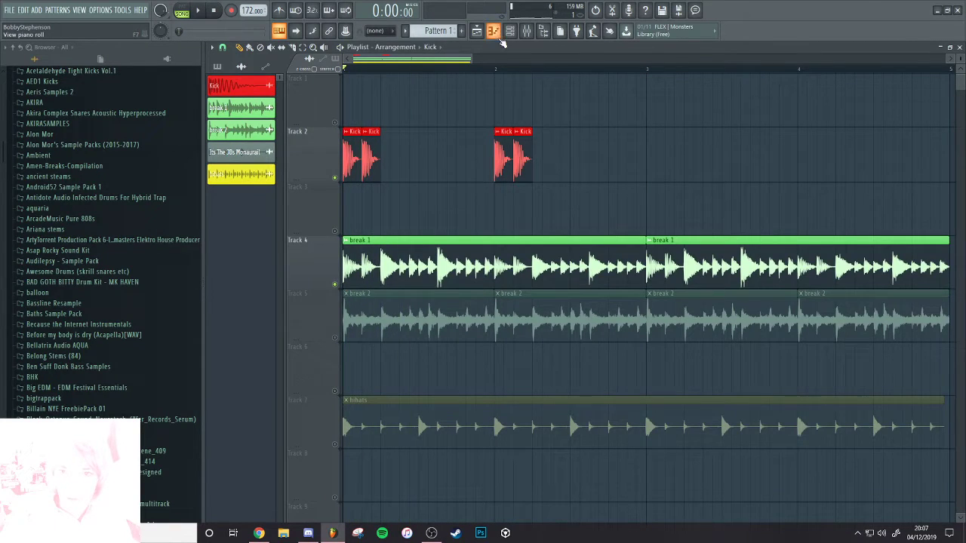
# Unsolo the Kick mixer track so all tracks sound, and check the walla and simian tracks during playback
pyautogui.press('F9')
pyautogui.rightClick(390, 256)
pyautogui.rightClick(391, 255)
pyautogui.press('space')
pyautogui.click(383, 218)
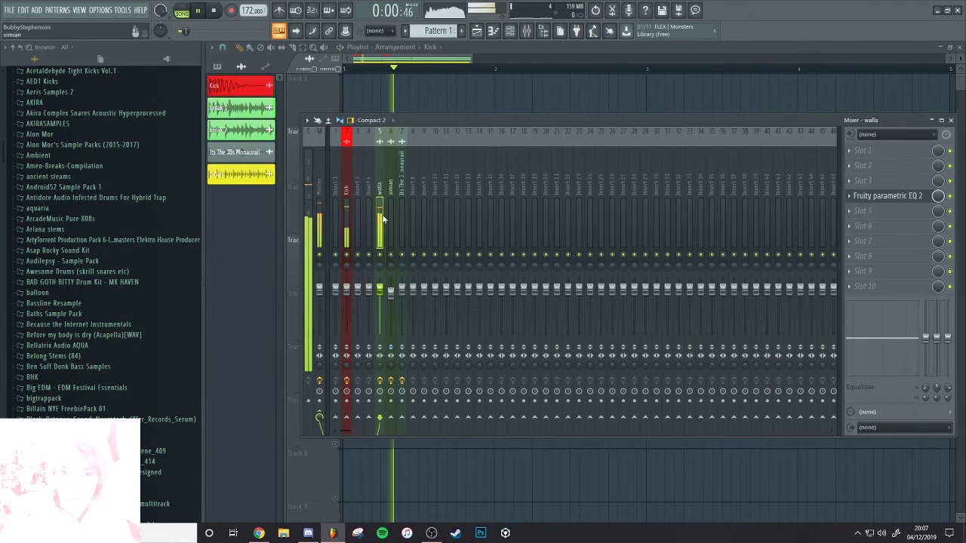
pyautogui.click(390, 246)
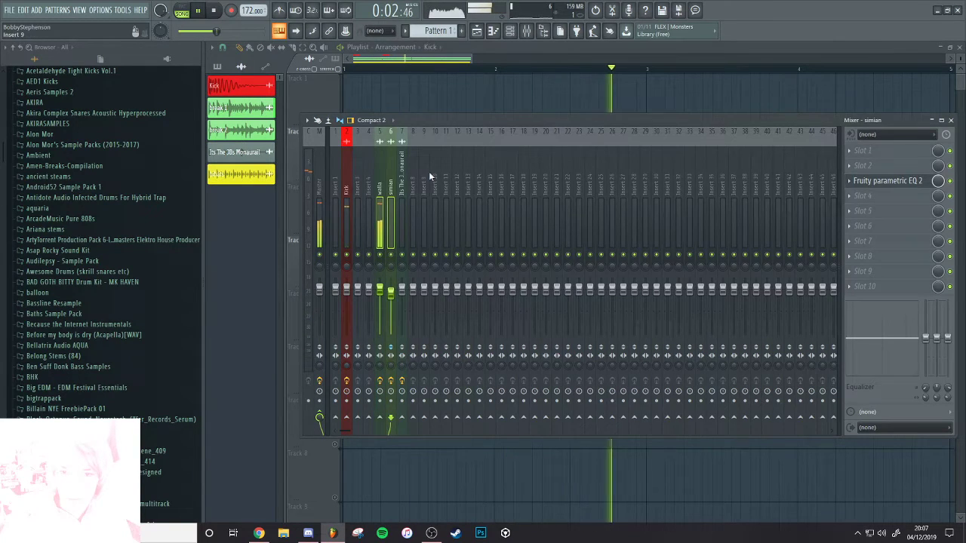
# Unmute break 2 on Track 5 and the hihats on Track 7, playing the loop after each
pyautogui.press('space')
pyautogui.press('F9')
pyautogui.click(335, 338)
pyautogui.press('space')
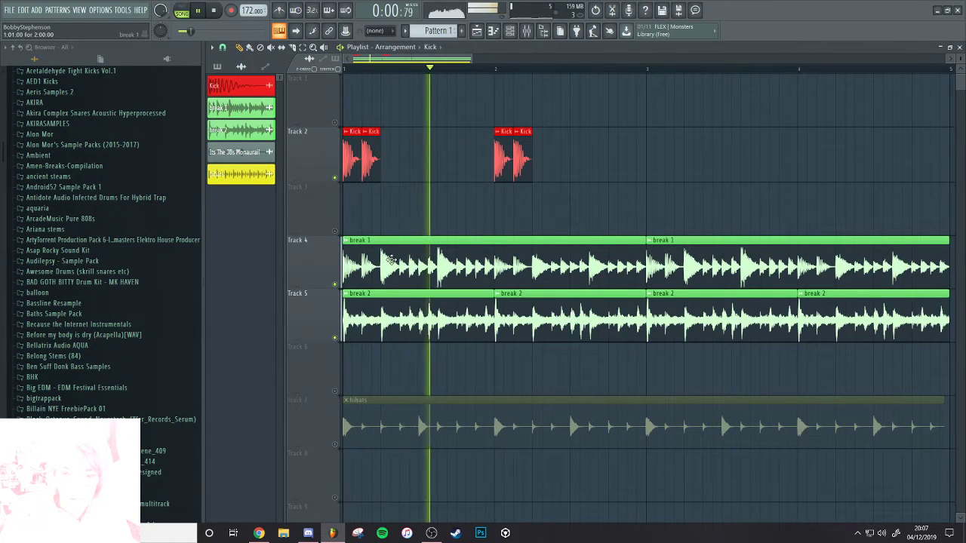
pyautogui.scroll(-2, 80, 271)
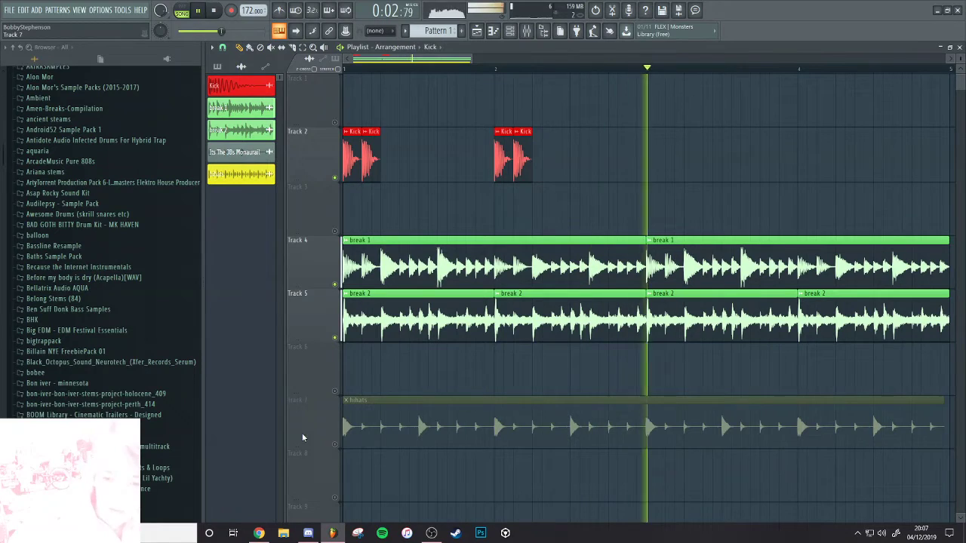
pyautogui.press('space')
pyautogui.click(334, 444)
pyautogui.press('space')
# Open the hihats channel settings and route the channel to mixer track 7
pyautogui.doubleClick(390, 415)
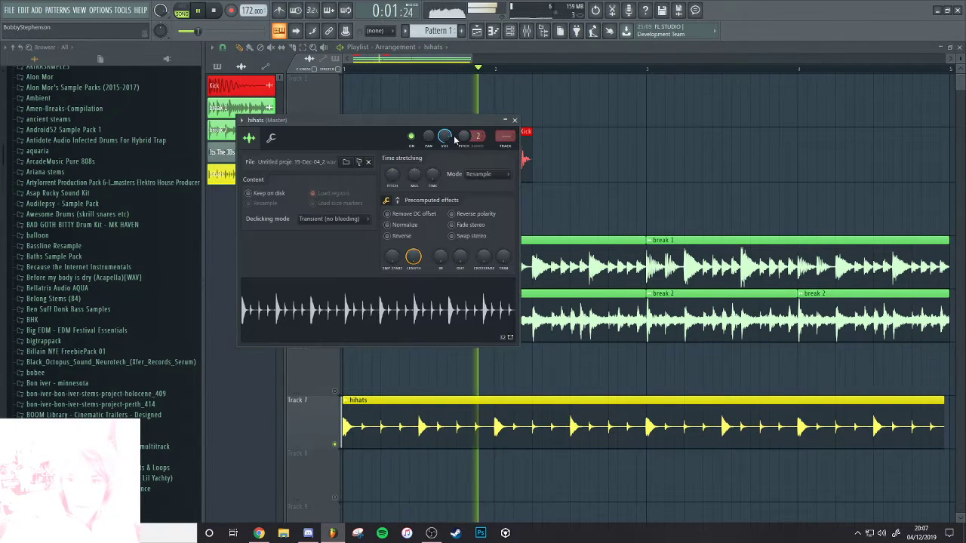
pyautogui.click(514, 120)
pyautogui.doubleClick(487, 402)
pyautogui.press('space')
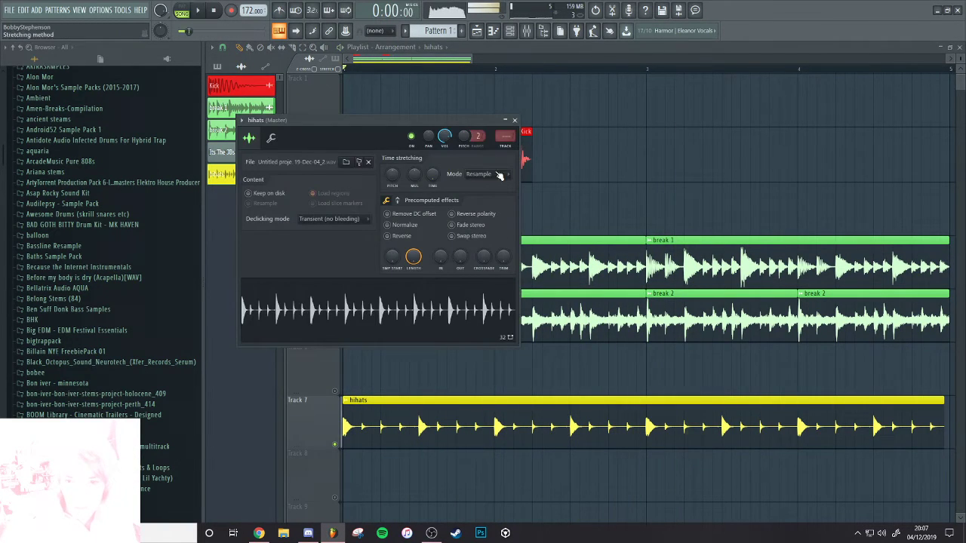
pyautogui.click(526, 30)
pyautogui.click(403, 210)
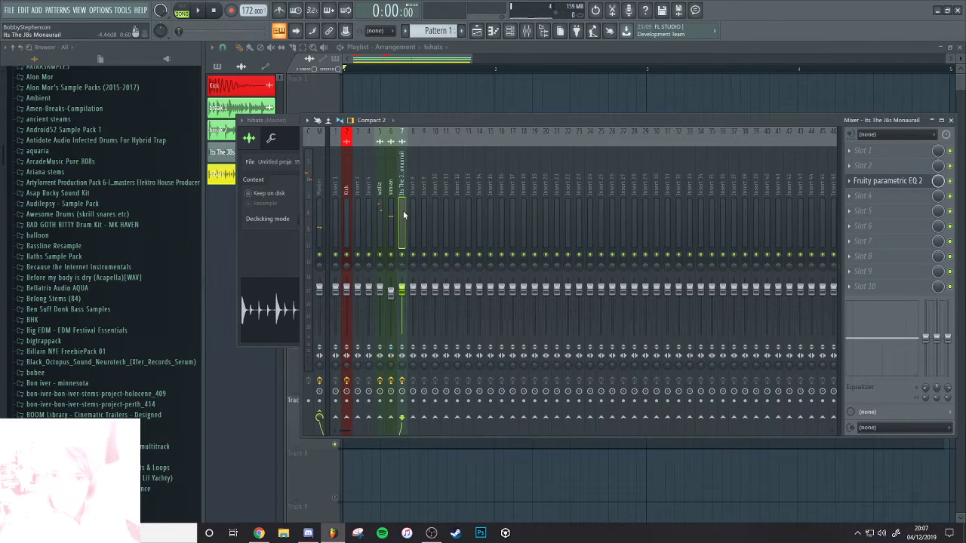
pyautogui.hotkey('ctrl', 'l')
# Rename mixer track 7 as hats and colour it yellow
pyautogui.press('F2')
pyautogui.write('hats')
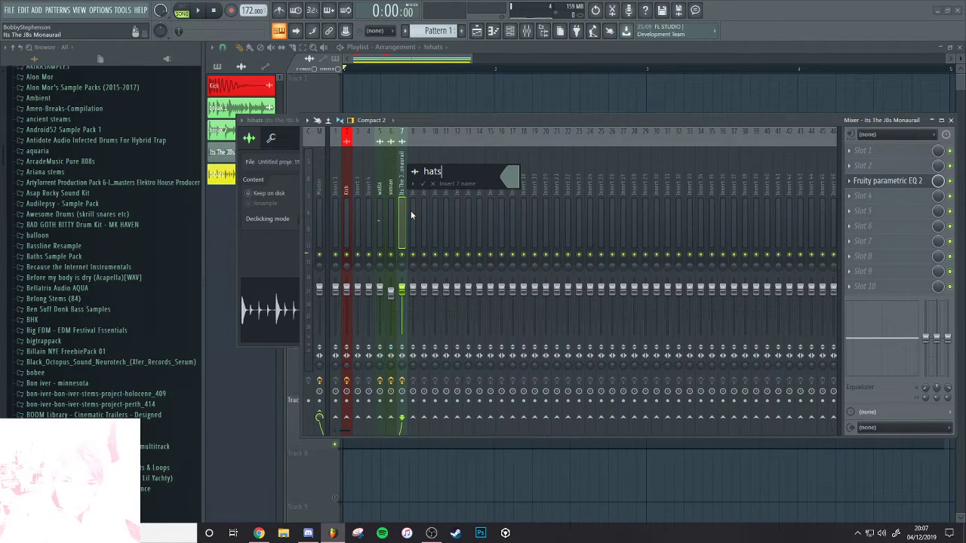
pyautogui.click(510, 177)
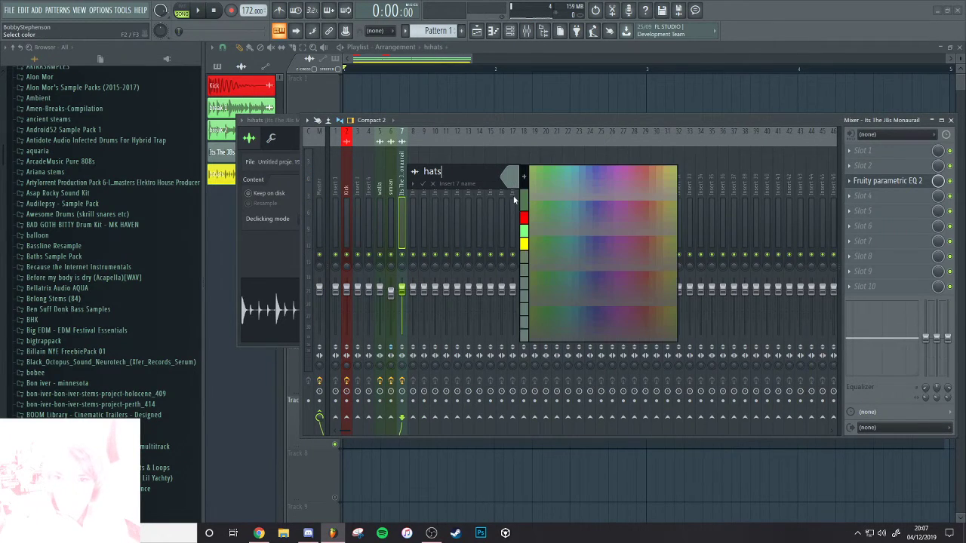
pyautogui.click(523, 253)
pyautogui.press('Return')
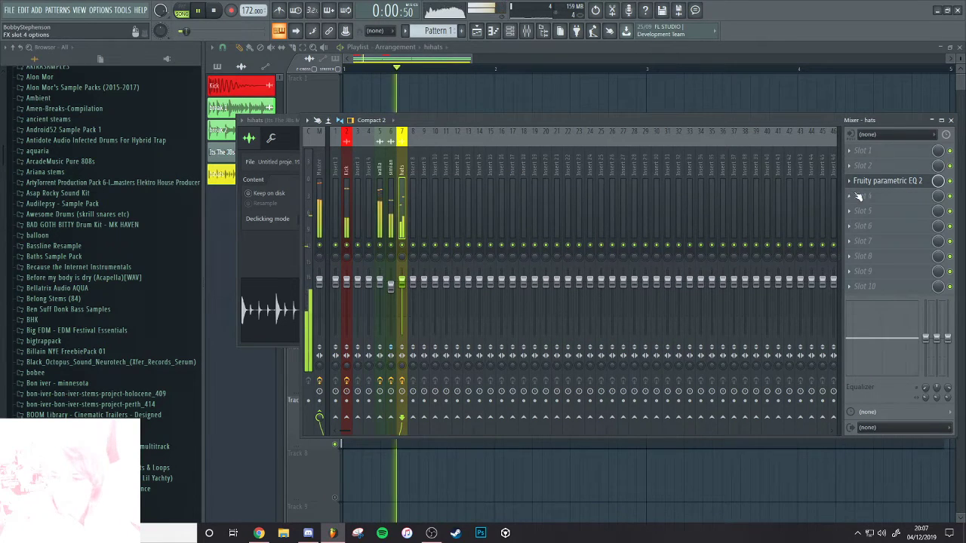
# Add Fruity Limiter to slot 5 of the hats mixer track and lower its ceiling to about -9.2 dB during playback
pyautogui.click(865, 211)
pyautogui.click(453, 242)
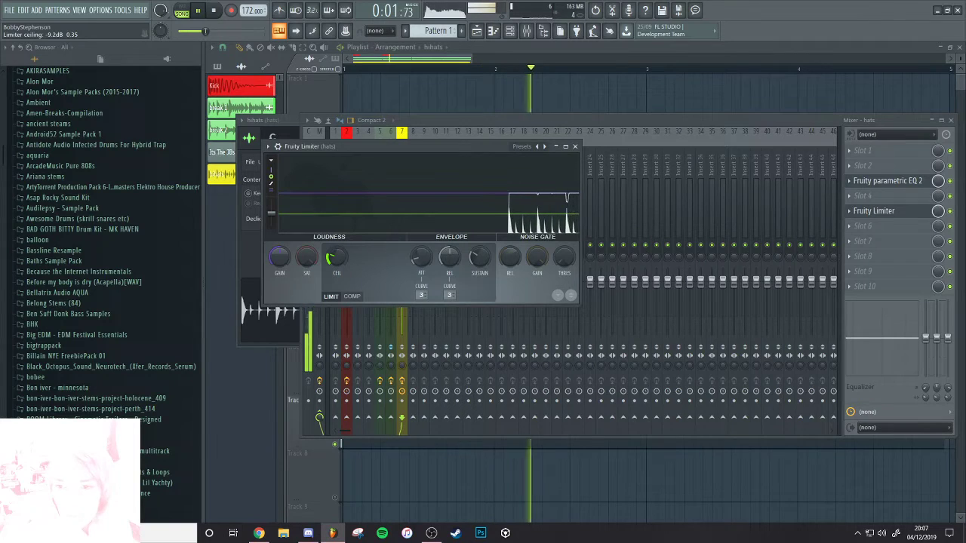
pyautogui.press('space')
pyautogui.rightClick(549, 100)
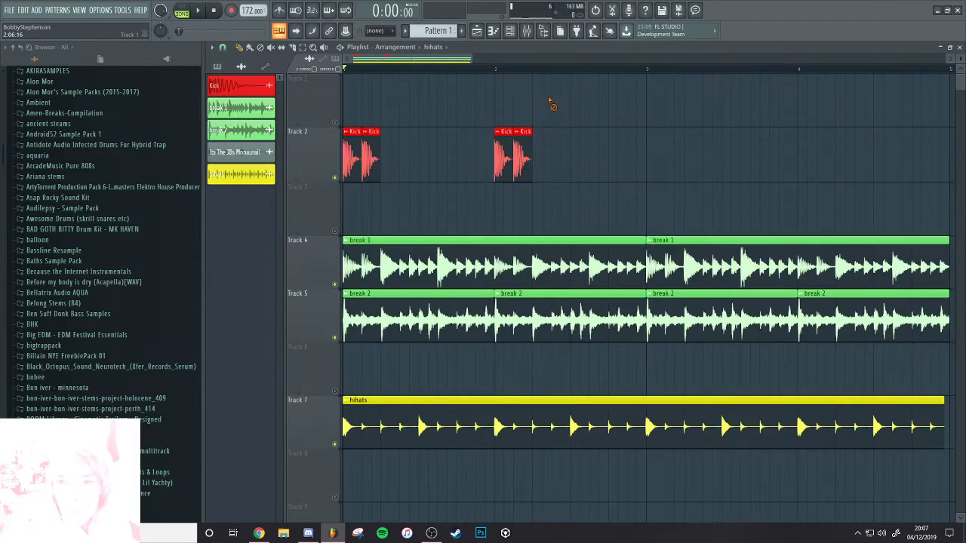
# Place BHK_PD_Ride Cymbal (9) from the BHK ride cymbals folder at the start of Track 3 and shorten the clip
pyautogui.scroll(-6, 56, 164)
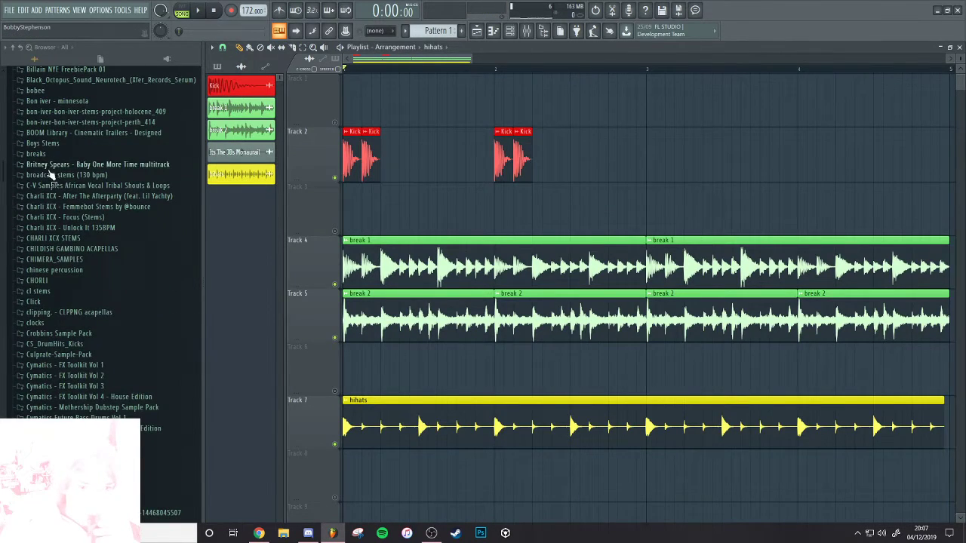
pyautogui.scroll(4, 51, 132)
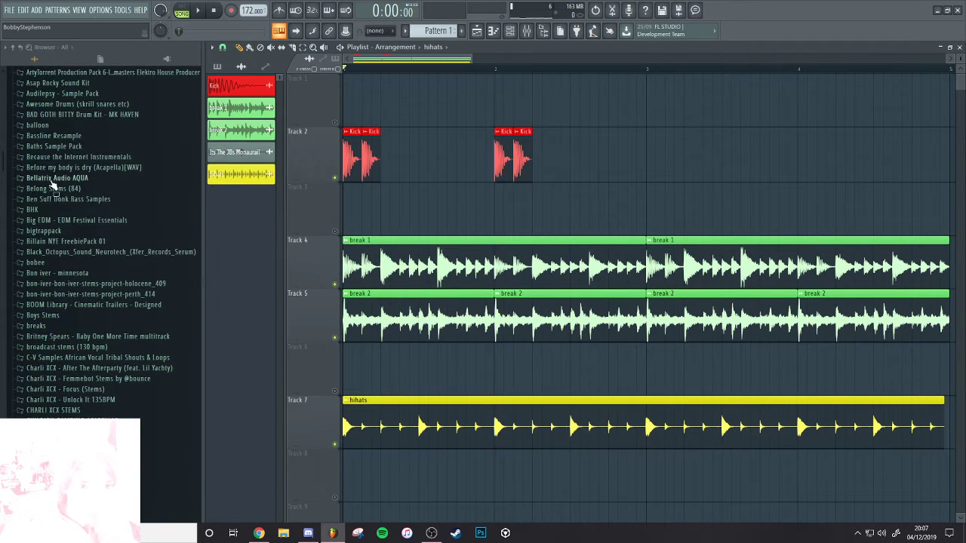
pyautogui.click(54, 212)
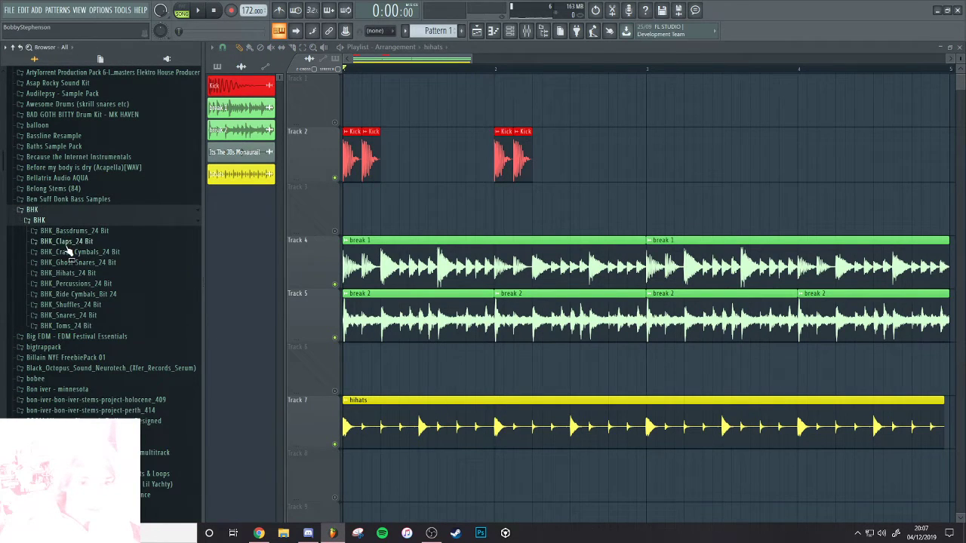
pyautogui.click(76, 294)
pyautogui.moveTo(69, 307); pyautogui.dragTo(347, 223)
pyautogui.moveTo(539, 209); pyautogui.dragTo(386, 224)
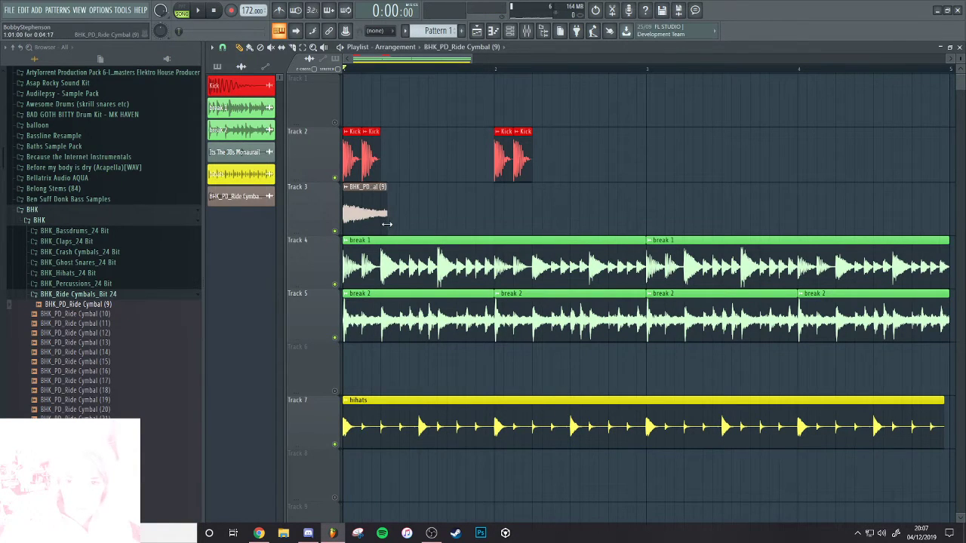
# Repeat the ride cymbal clip on every beat of Track 3 through the end of bar 2
pyautogui.scroll(2, 379, 224)
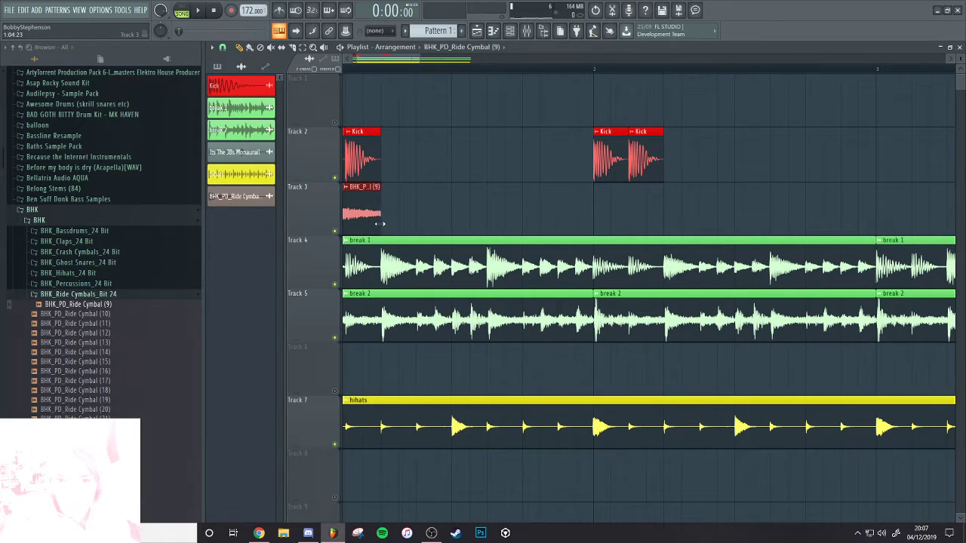
pyautogui.click(396, 225)
pyautogui.click(466, 225)
pyautogui.click(538, 226)
pyautogui.click(610, 227)
pyautogui.click(678, 228)
pyautogui.scroll(-1, 678, 228)
pyautogui.click(673, 229)
pyautogui.click(730, 230)
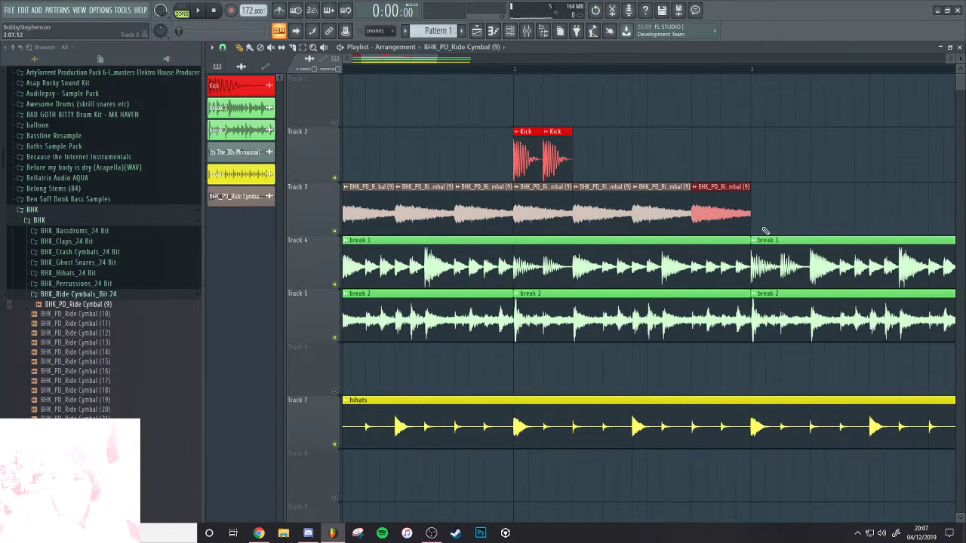
# Delete the break 1 and break 2 clips from bar 3 onward and shorten the hihats clip to end at bar 3
pyautogui.rightClick(763, 261)
pyautogui.rightClick(758, 311)
pyautogui.scroll(-2, 792, 318)
pyautogui.rightClick(802, 331)
pyautogui.scroll(-1, 840, 372)
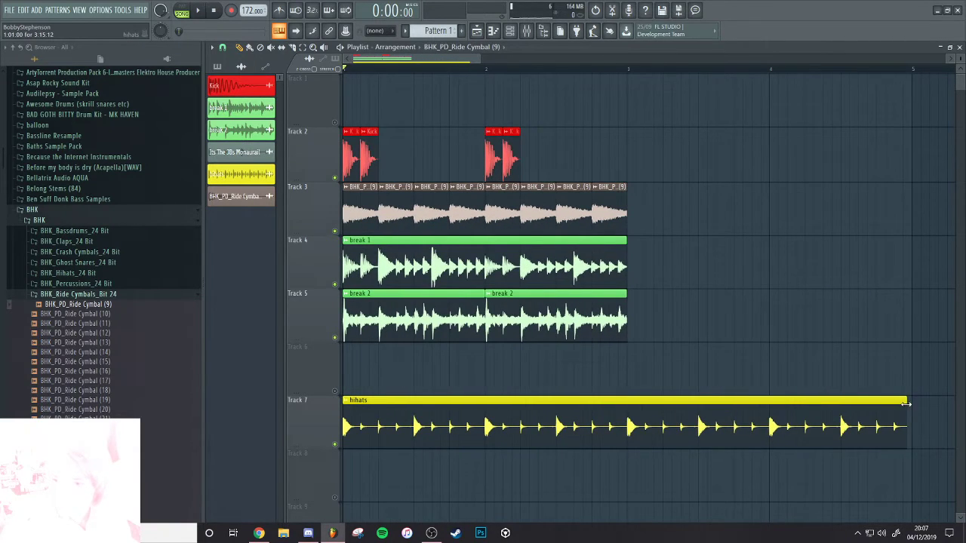
pyautogui.moveTo(906, 405); pyautogui.dragTo(650, 427)
pyautogui.scroll(3, 629, 441)
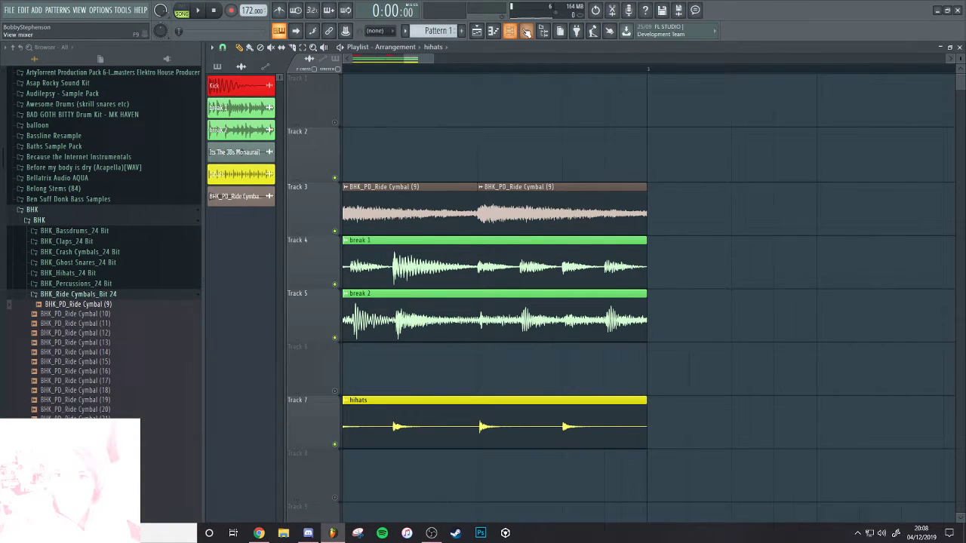
# Load FabFilter Pro-L into slot 8 of the Master track with the Film Score - Gentle preset and play the loop
pyautogui.click(526, 31)
pyautogui.click(864, 255)
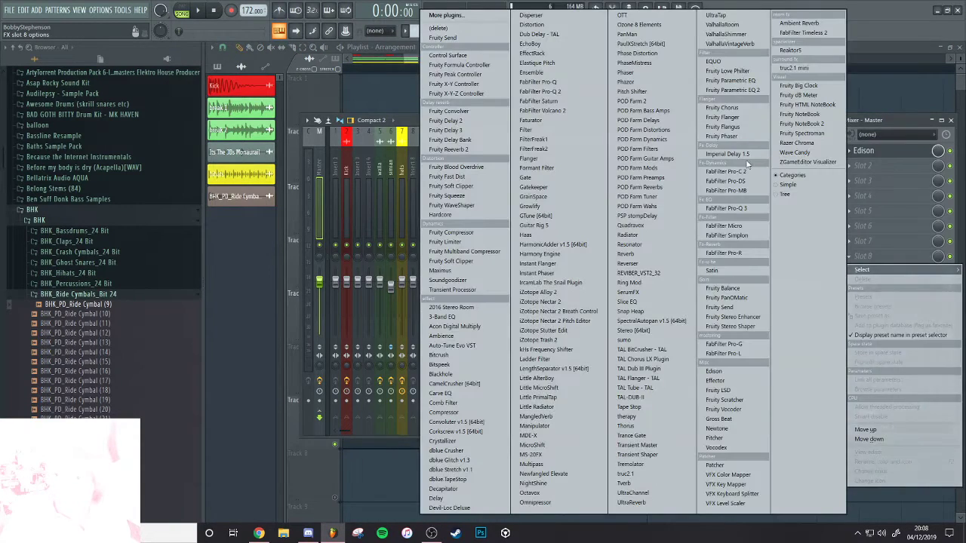
pyautogui.click(723, 354)
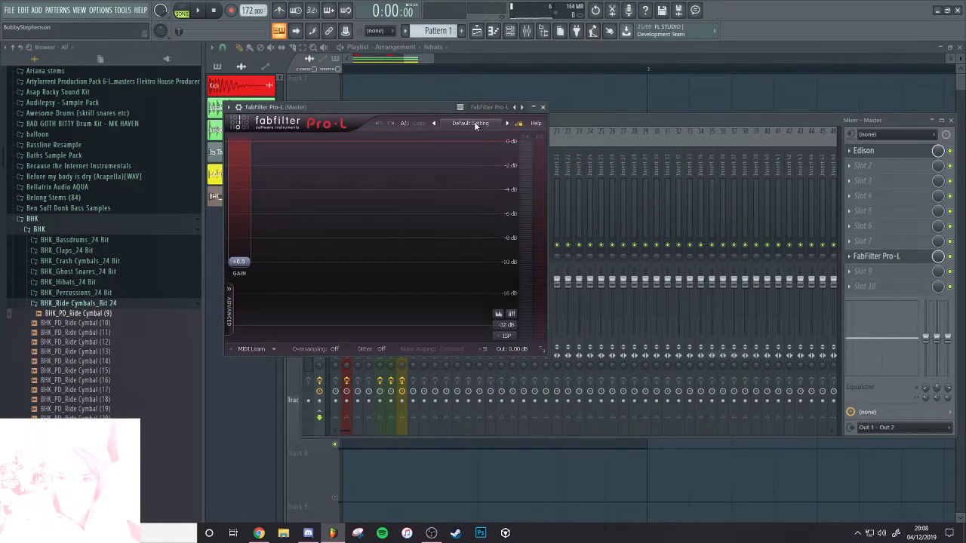
pyautogui.click(474, 122)
pyautogui.moveTo(483, 134)
pyautogui.click(558, 136)
pyautogui.press('space')
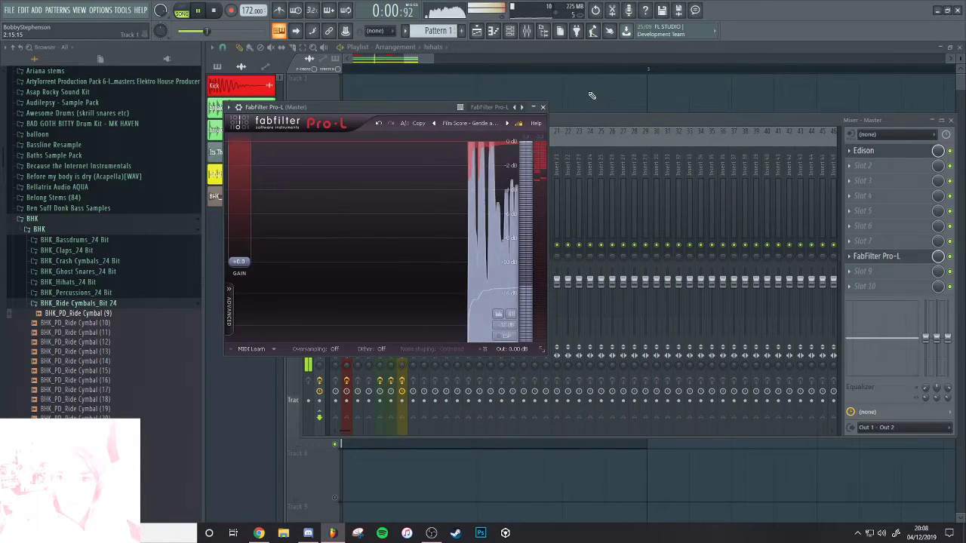
# Lower the ride cymbal channel's volume to about 49% (-13.1 dB) while the loop plays
pyautogui.keyDown('ctrl'); pyautogui.rightClick(593, 96); pyautogui.keyUp('ctrl')
pyautogui.click(521, 186)
pyautogui.doubleClick(521, 184)
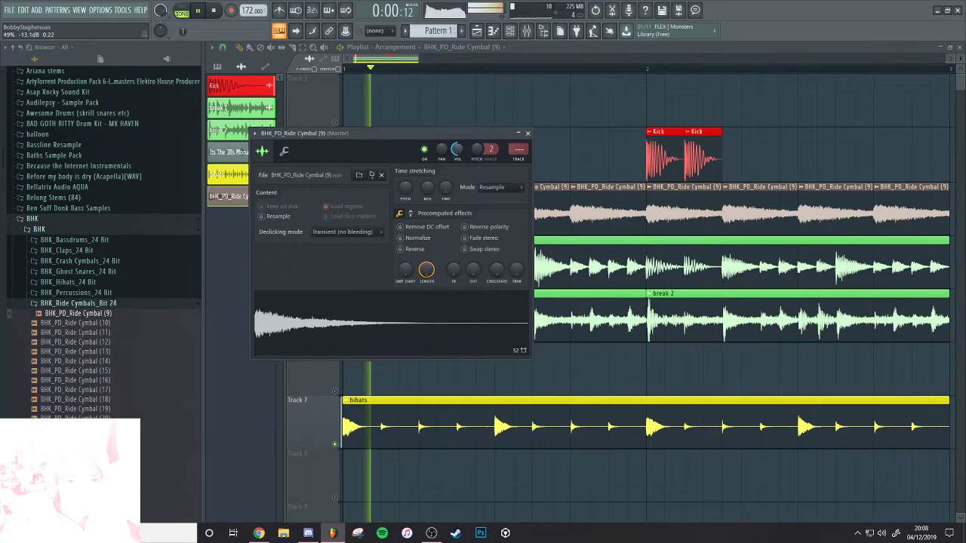
pyautogui.press('space')
# Look through the BHK sample subfolders and open BHK_Snares_24 Bit
pyautogui.click(105, 265)
pyautogui.click(101, 281)
pyautogui.click(95, 265)
pyautogui.click(78, 304)
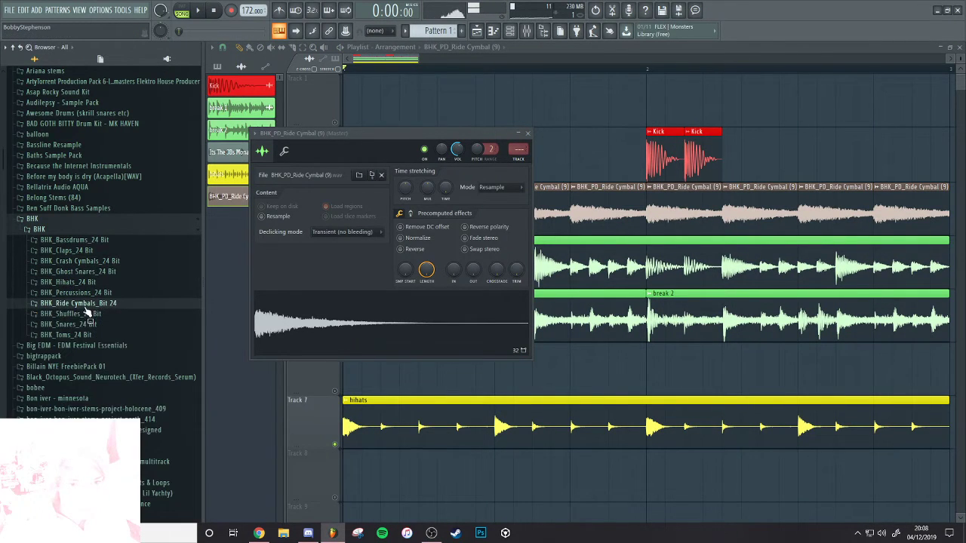
pyautogui.click(69, 323)
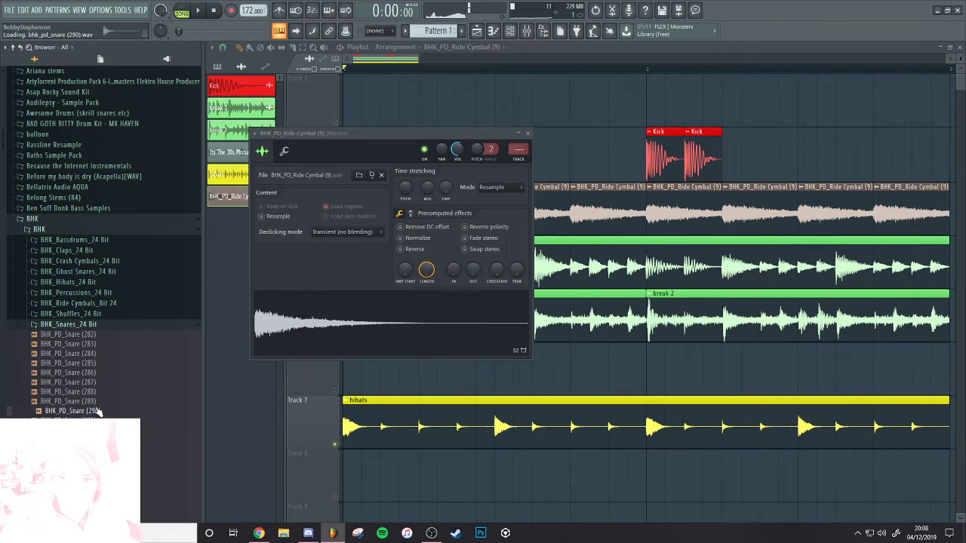
# Audition the snare samples one after another down through the BHK_Snares_24 Bit folder
pyautogui.scroll(-4, 96, 409)
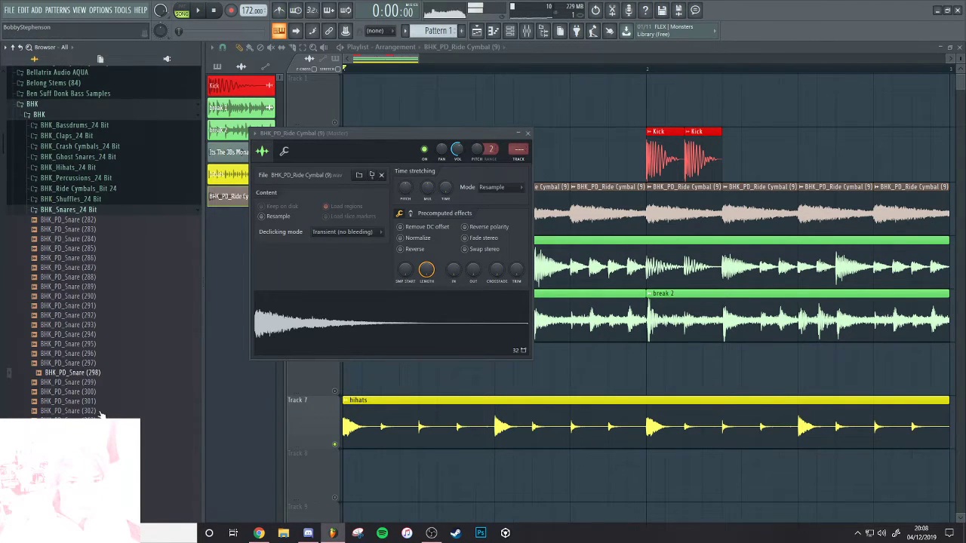
pyautogui.scroll(-10, 100, 414)
pyautogui.press('space')
pyautogui.click(71, 363)
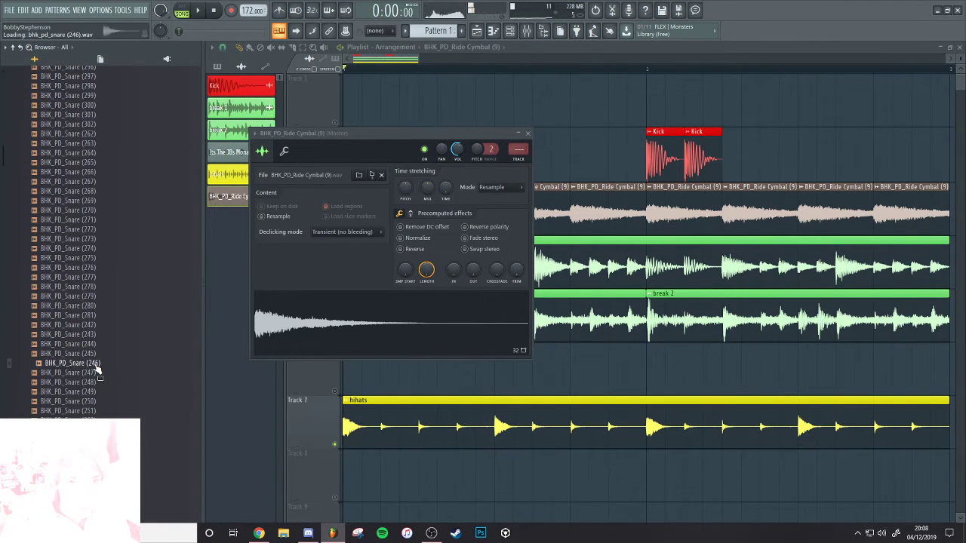
pyautogui.scroll(-2, 104, 389)
pyautogui.press('space')
pyautogui.press('space')
pyautogui.click(110, 372)
pyautogui.click(94, 430)
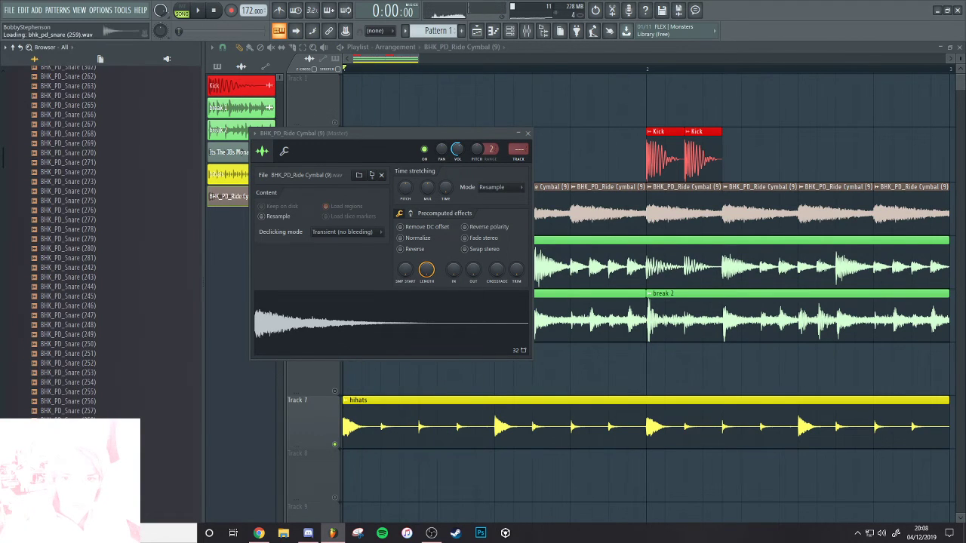
pyautogui.press('Down')
pyautogui.press('Down')
pyautogui.press('Down')
pyautogui.press('Down')
pyautogui.press('Down')
pyautogui.press('Down')
pyautogui.press('Down')
pyautogui.press('Down')
pyautogui.press('Down')
pyautogui.press('Down')
pyautogui.press('Down')
pyautogui.press('Down')
pyautogui.press('Down')
pyautogui.press('Down')
pyautogui.press('Down')
pyautogui.press('Down')
pyautogui.press('Down')
pyautogui.press('Down')
pyautogui.press('Down')
pyautogui.press('Down')
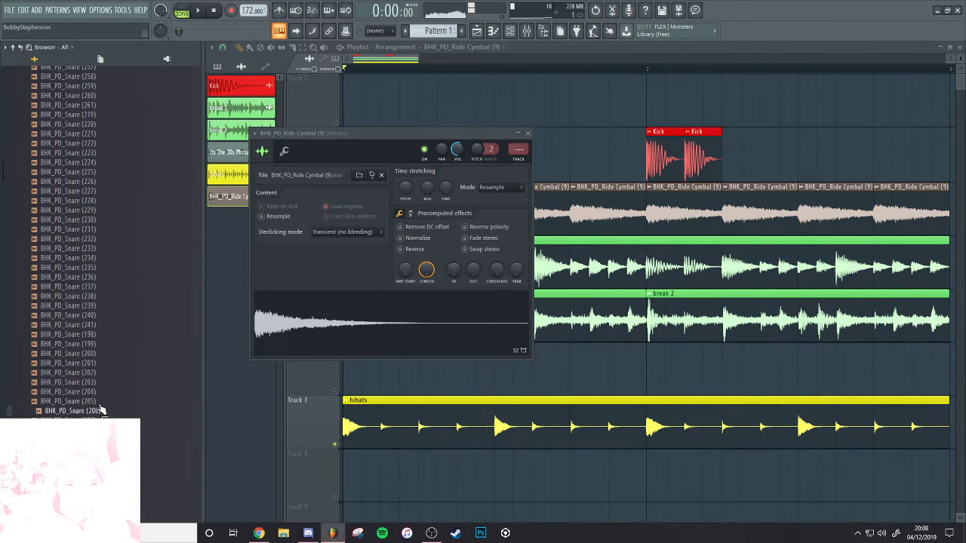
pyautogui.press('Down')
pyautogui.press('Down')
pyautogui.press('Down')
pyautogui.press('Down')
pyautogui.press('Down')
pyautogui.press('Down')
pyautogui.press('Down')
pyautogui.press('Down')
pyautogui.press('Down')
pyautogui.press('Down')
pyautogui.press('Down')
pyautogui.press('Down')
pyautogui.press('Down')
pyautogui.press('Down')
pyautogui.press('Down')
pyautogui.press('Down')
pyautogui.press('Down')
pyautogui.press('Down')
pyautogui.press('Down')
pyautogui.press('Down')
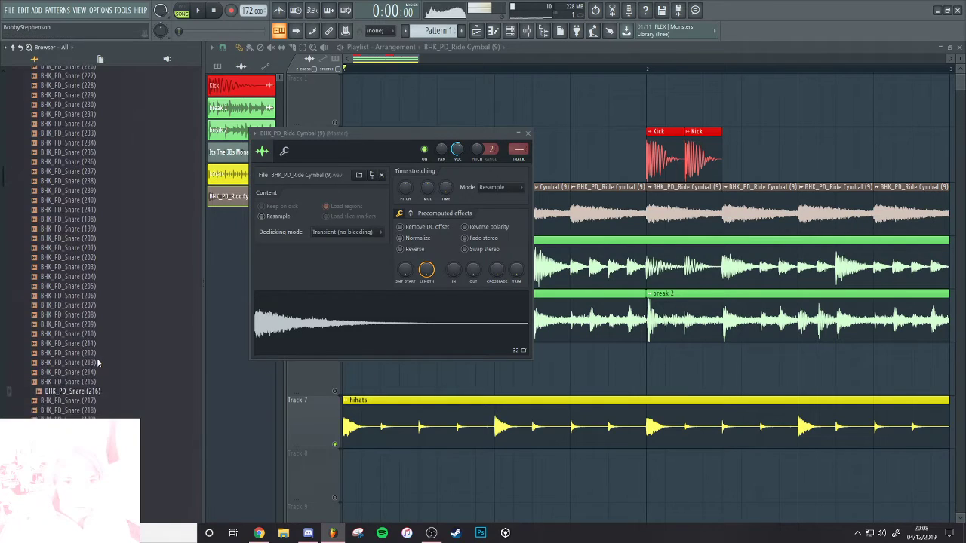
pyautogui.scroll(-6, 95, 373)
pyautogui.press('Down')
pyautogui.press('Down')
pyautogui.press('Down')
pyautogui.press('Down')
pyautogui.press('Down')
pyautogui.press('Down')
pyautogui.press('Down')
pyautogui.press('Down')
pyautogui.press('Down')
pyautogui.press('Down')
pyautogui.press('Down')
pyautogui.press('Down')
pyautogui.press('Down')
pyautogui.press('Down')
pyautogui.press('Down')
pyautogui.press('Down')
pyautogui.press('Down')
pyautogui.press('Down')
pyautogui.press('Down')
pyautogui.press('Down')
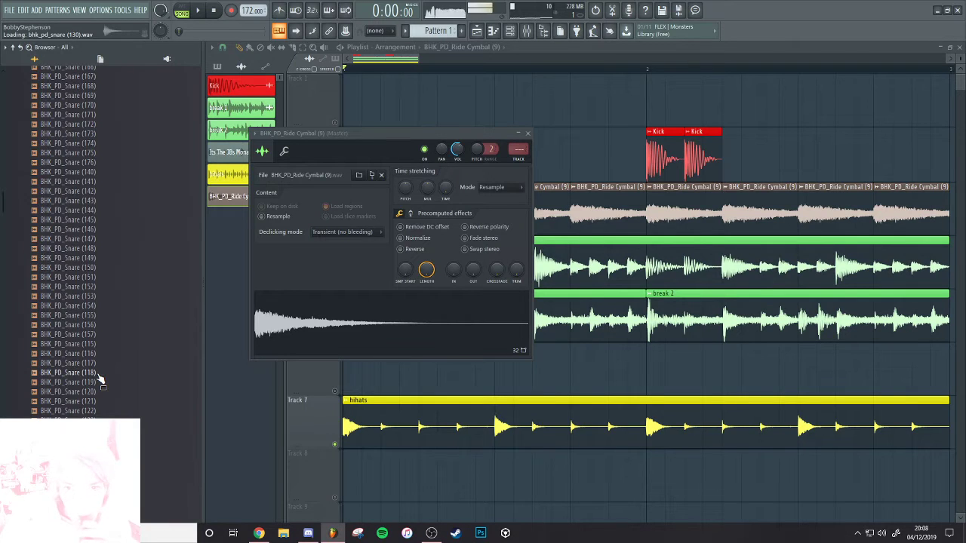
pyautogui.press('space')
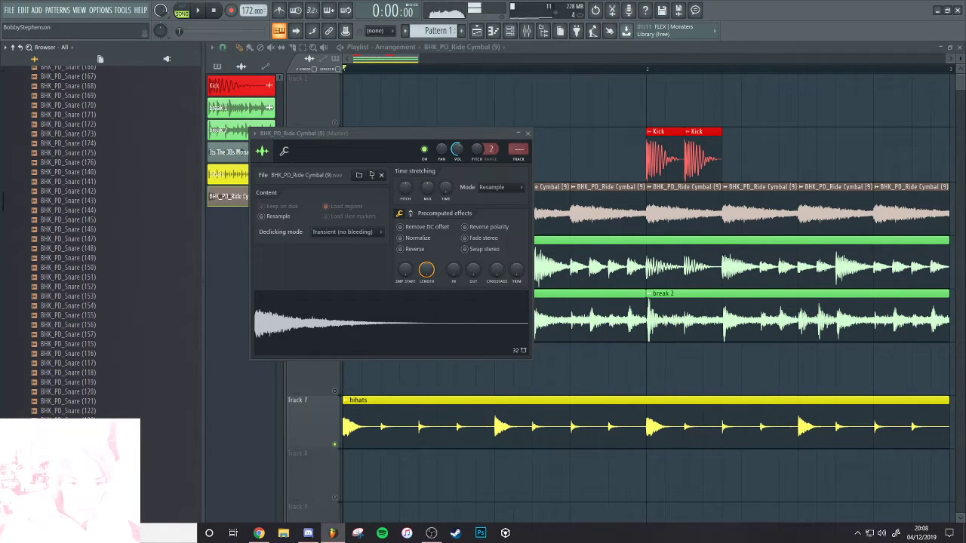
pyautogui.press('Down')
pyautogui.press('Down')
pyautogui.press('Down')
pyautogui.press('Down')
pyautogui.press('Down')
pyautogui.press('Down')
pyautogui.press('Down')
pyautogui.press('Down')
pyautogui.press('Down')
pyautogui.press('Down')
pyautogui.press('Down')
pyautogui.press('Down')
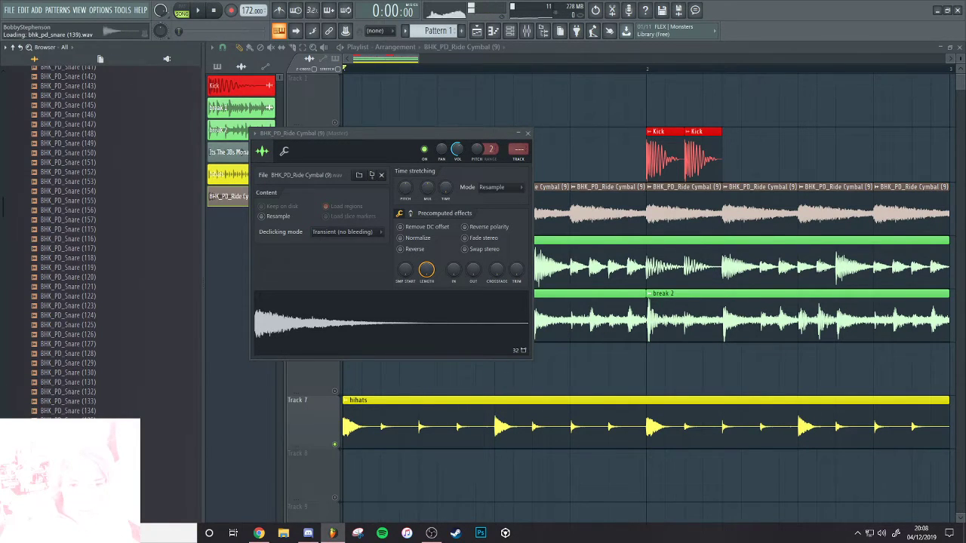
pyautogui.press('Down')
pyautogui.press('Down')
pyautogui.press('Down')
pyautogui.press('Down')
pyautogui.press('Down')
pyautogui.press('Down')
pyautogui.press('Down')
pyautogui.press('Down')
pyautogui.press('Down')
pyautogui.press('Down')
pyautogui.press('Down')
pyautogui.press('Down')
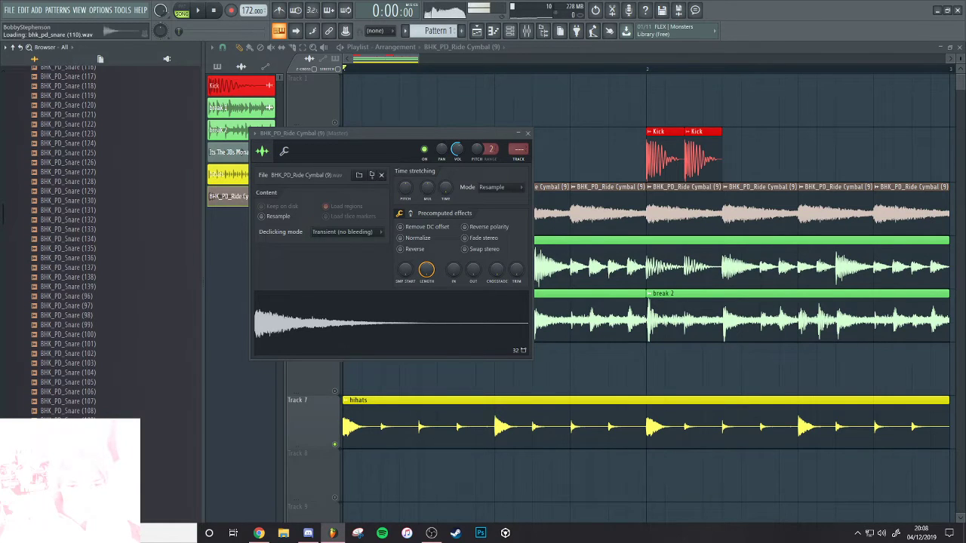
pyautogui.press('Down')
pyautogui.press('Down')
pyautogui.press('Down')
pyautogui.press('Down')
pyautogui.press('Down')
pyautogui.press('Down')
pyautogui.press('Down')
pyautogui.press('Down')
pyautogui.press('Down')
pyautogui.press('Down')
pyautogui.press('Down')
pyautogui.press('Down')
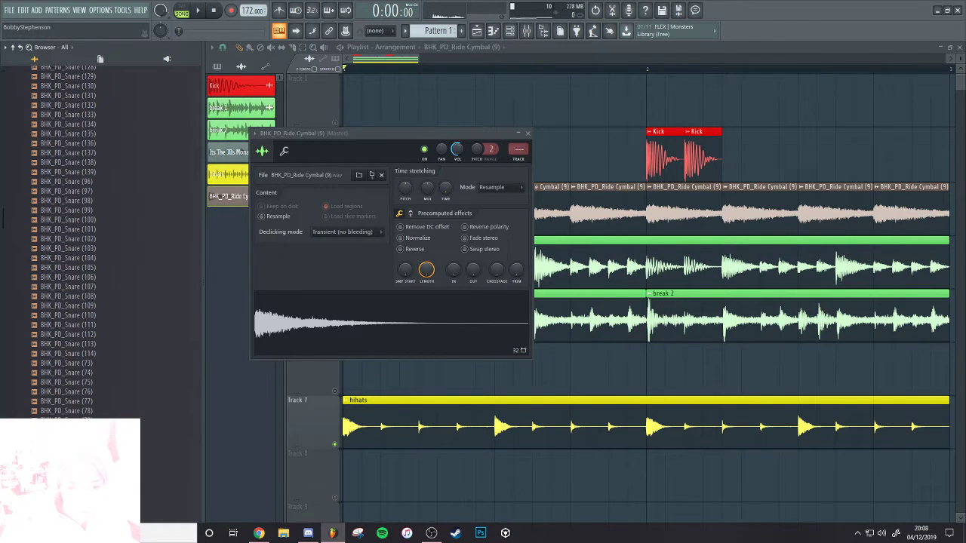
pyautogui.press('Down')
pyautogui.press('Down')
pyautogui.press('Down')
pyautogui.press('Down')
pyautogui.press('Down')
pyautogui.press('Down')
pyautogui.press('Down')
pyautogui.press('Down')
pyautogui.press('Down')
pyautogui.press('Down')
pyautogui.press('Down')
pyautogui.press('Down')
pyautogui.press('Down')
pyautogui.press('Down')
pyautogui.press('Down')
pyautogui.press('Down')
pyautogui.press('Down')
pyautogui.press('Down')
pyautogui.press('Down')
pyautogui.press('Down')
# Switch to Chrome to read the Twitch stream chat, and return to FL Studio
pyautogui.click(259, 533)
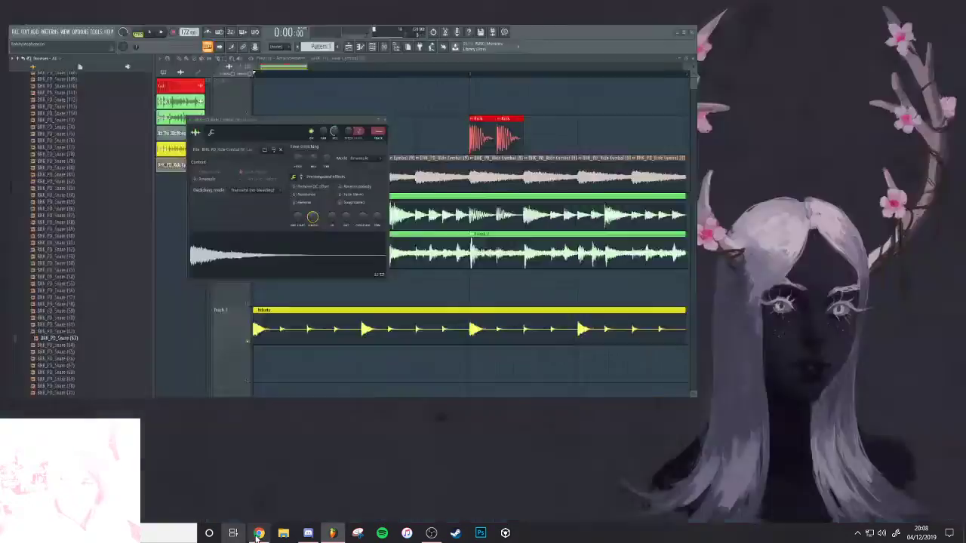
pyautogui.doubleClick(905, 251)
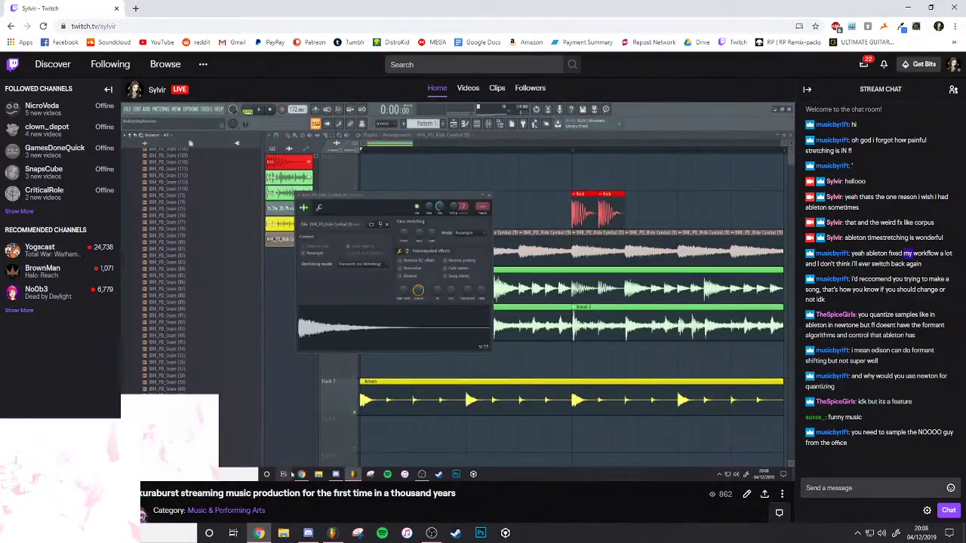
pyautogui.doubleClick(875, 279)
pyautogui.click(871, 305)
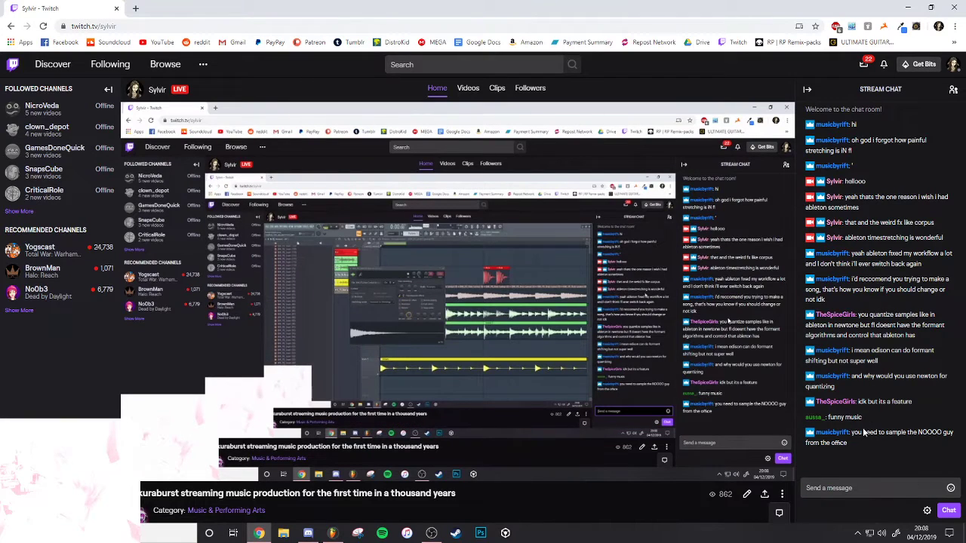
pyautogui.click(856, 483)
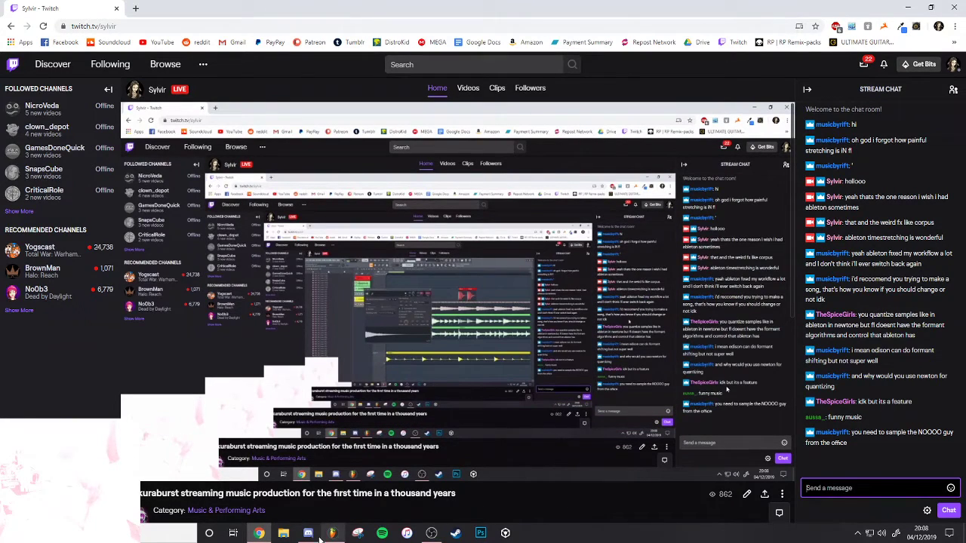
pyautogui.click(331, 534)
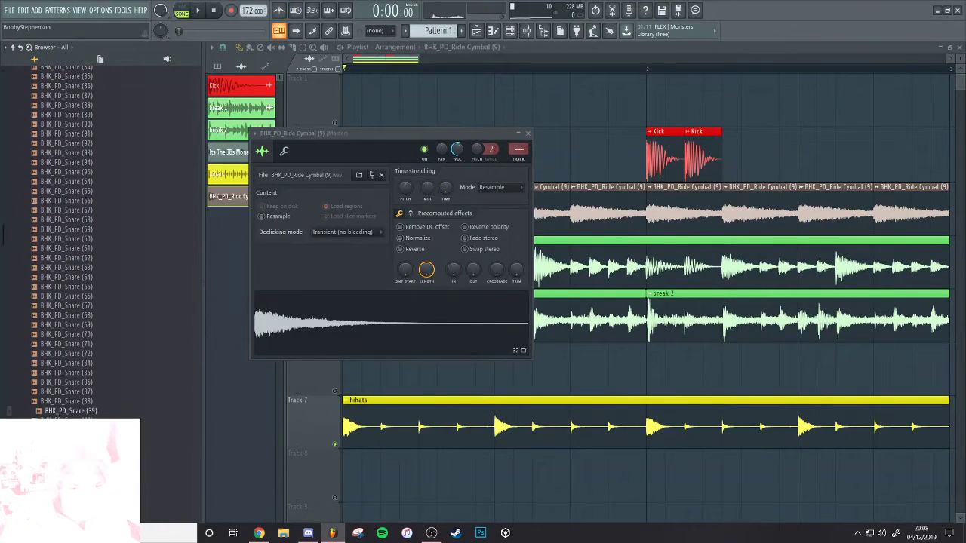
# Audition the last BHK snare samples and go on to the sample folders below them
pyautogui.scroll(-6, 66, 392)
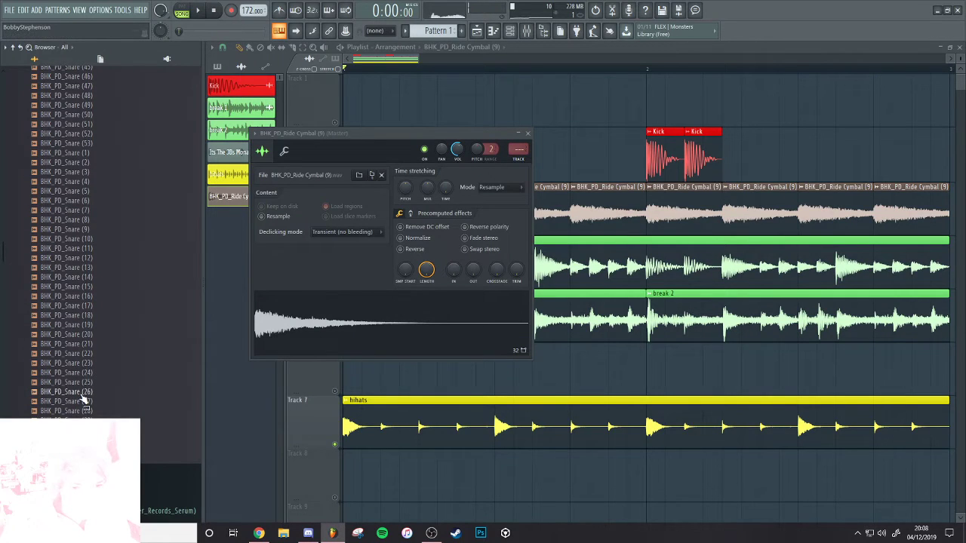
pyautogui.click(83, 394)
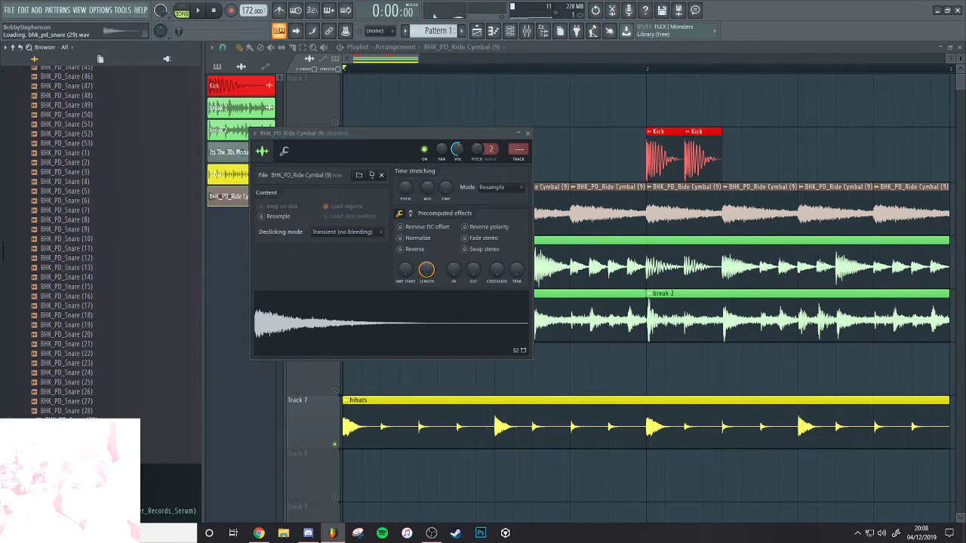
pyautogui.scroll(-2, 66, 242)
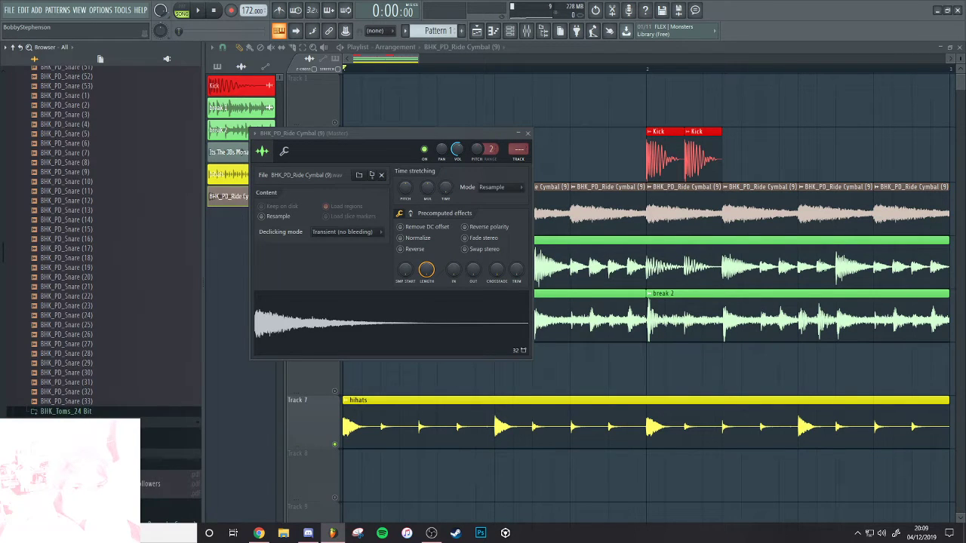
pyautogui.scroll(-6, 62, 400)
# Open the Snares folder of Big EDM - EDM Festival Essentials and audition its snare samples
pyautogui.click(61, 399)
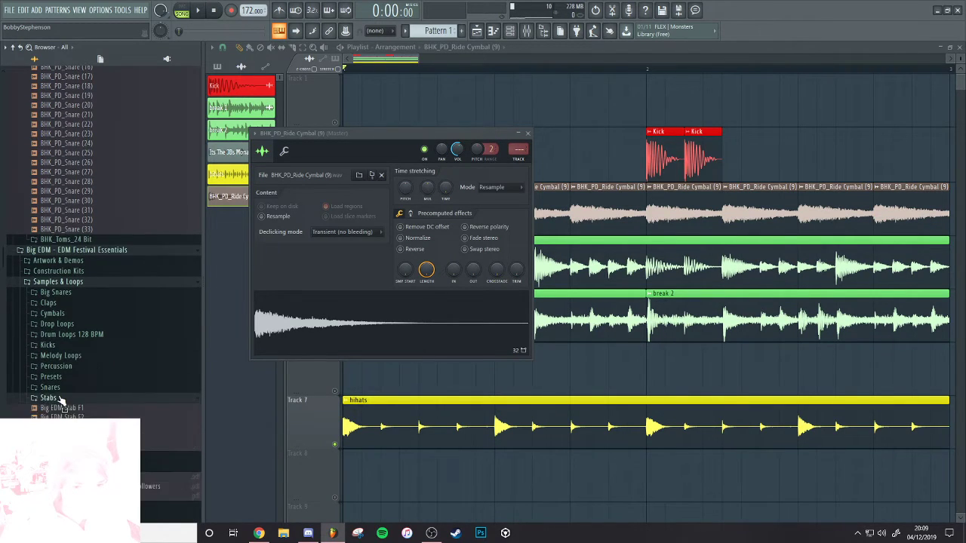
pyautogui.click(61, 398)
pyautogui.click(61, 388)
pyautogui.click(65, 408)
pyautogui.press('space')
pyautogui.press('space')
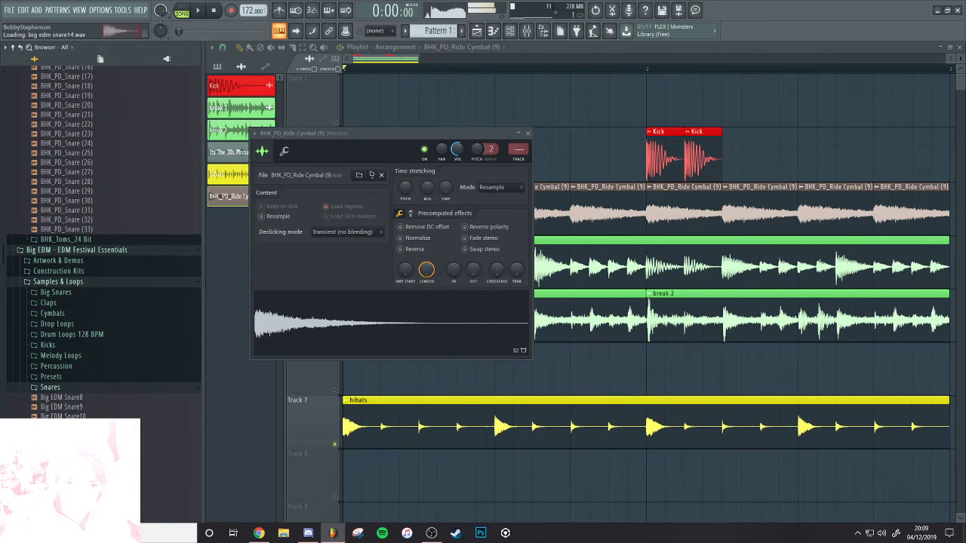
pyautogui.press('space')
pyautogui.press('space')
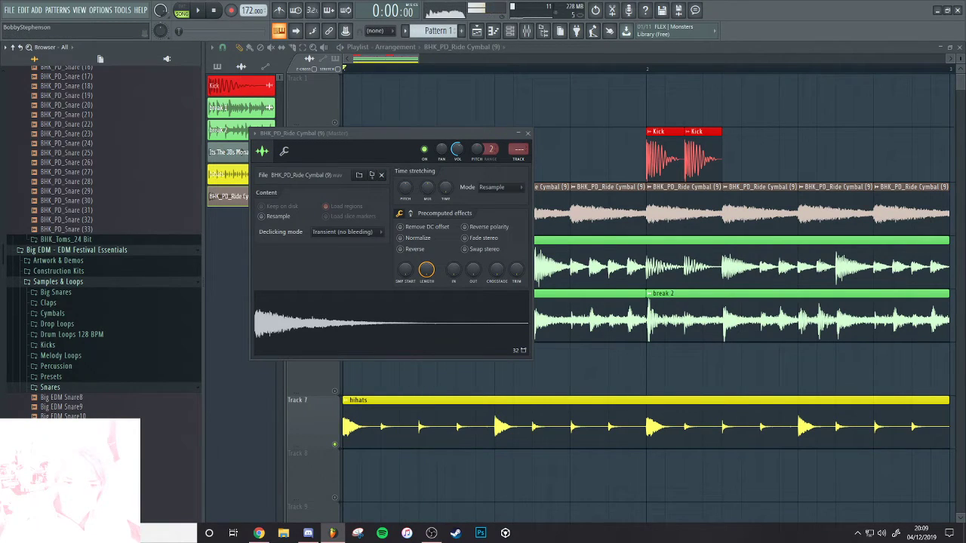
# Place Big EDM Snare17 on Track 6 at step 5 of bar 1 and solo the break 1 track for playback
pyautogui.moveTo(63, 484); pyautogui.dragTo(461, 379)
pyautogui.scroll(1, 450, 375)
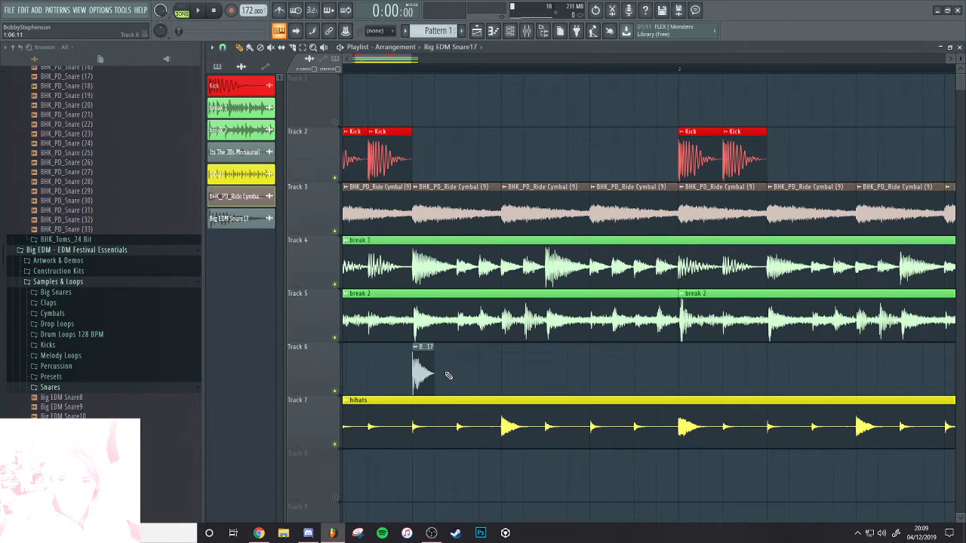
pyautogui.rightClick(342, 289)
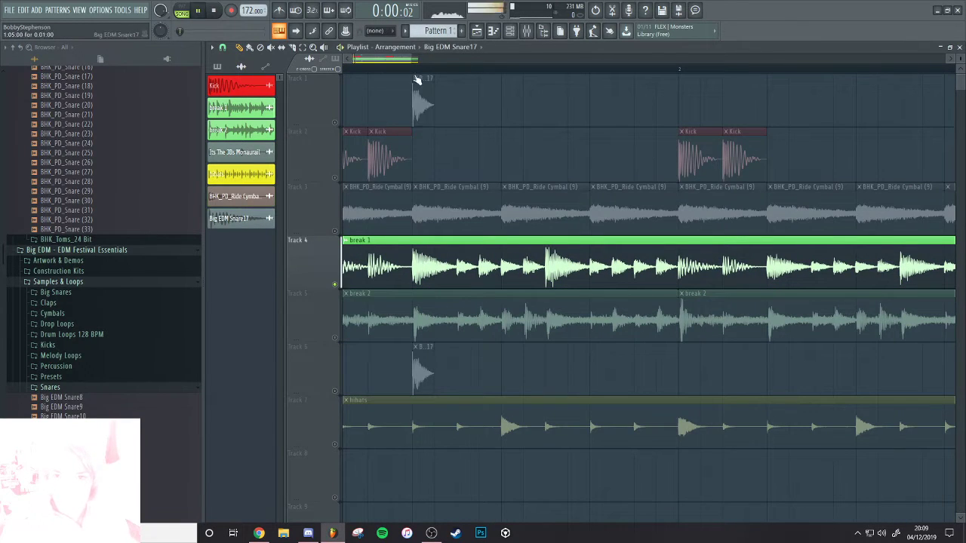
# Raise band 3 slightly in the Fruity parametric EQ 2 of the walla mixer track while the soloed break plays
pyautogui.click(512, 32)
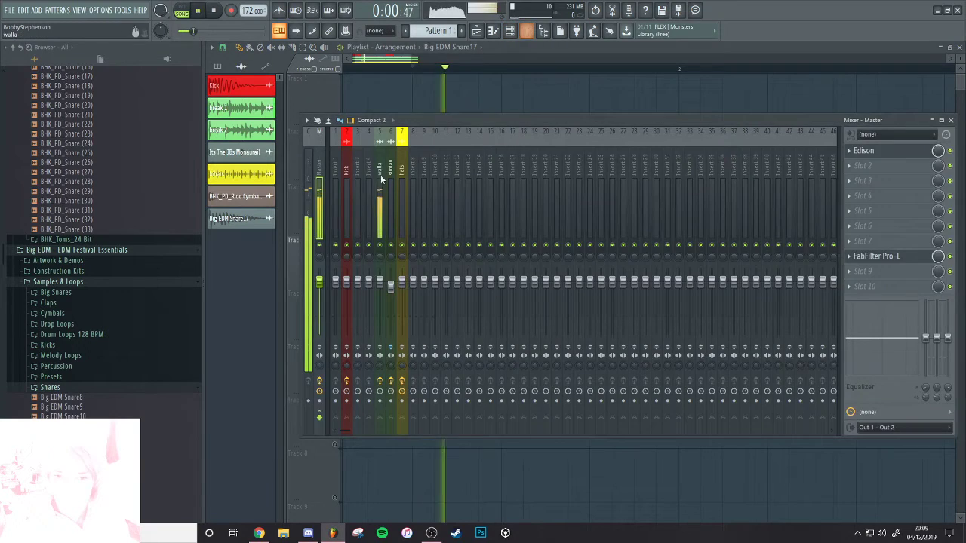
pyautogui.click(875, 197)
pyautogui.press('space')
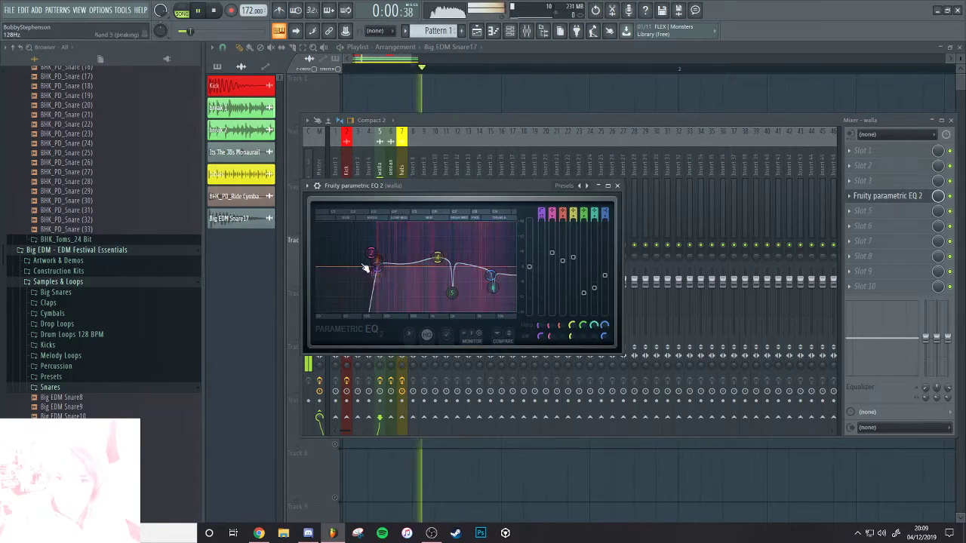
pyautogui.moveTo(379, 263); pyautogui.dragTo(375, 257)
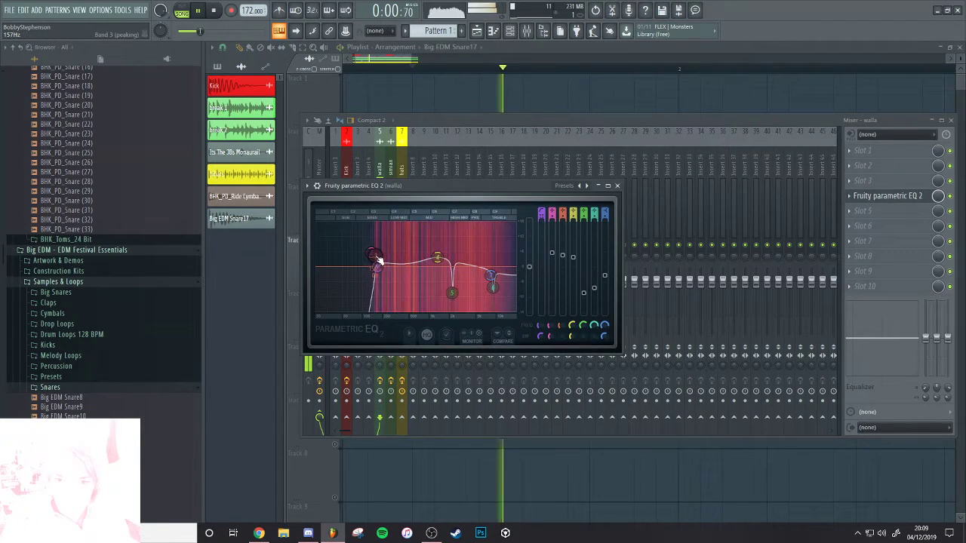
# Load Fruity parametric EQ 2 into slot 3 of mixer track Insert 8
pyautogui.click(415, 166)
pyautogui.click(861, 181)
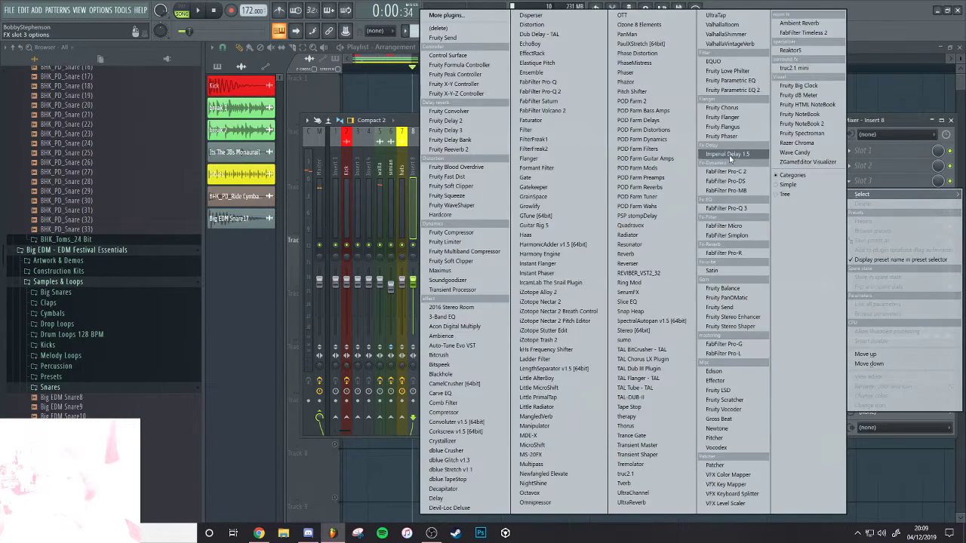
pyautogui.click(736, 90)
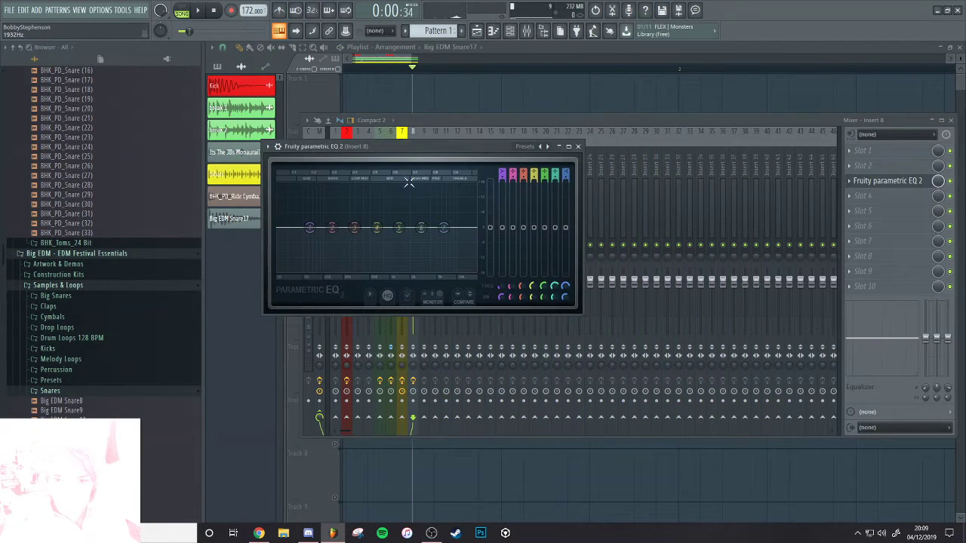
# Rename mixer track Insert 3 to Snare and colour it bright green
pyautogui.click(416, 140)
pyautogui.press('Left')
pyautogui.press('Left')
pyautogui.press('Left')
pyautogui.press('Left')
pyautogui.press('Left')
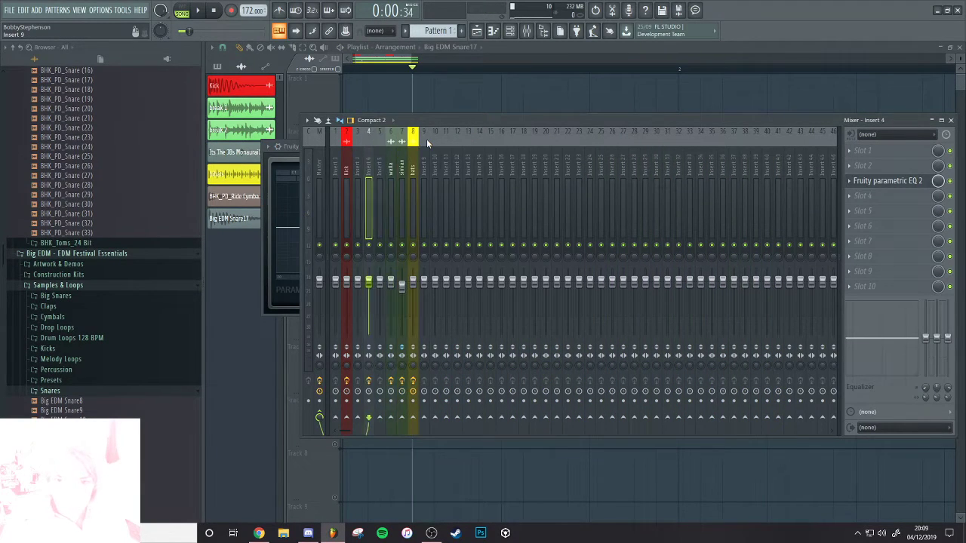
pyautogui.doubleClick(368, 173)
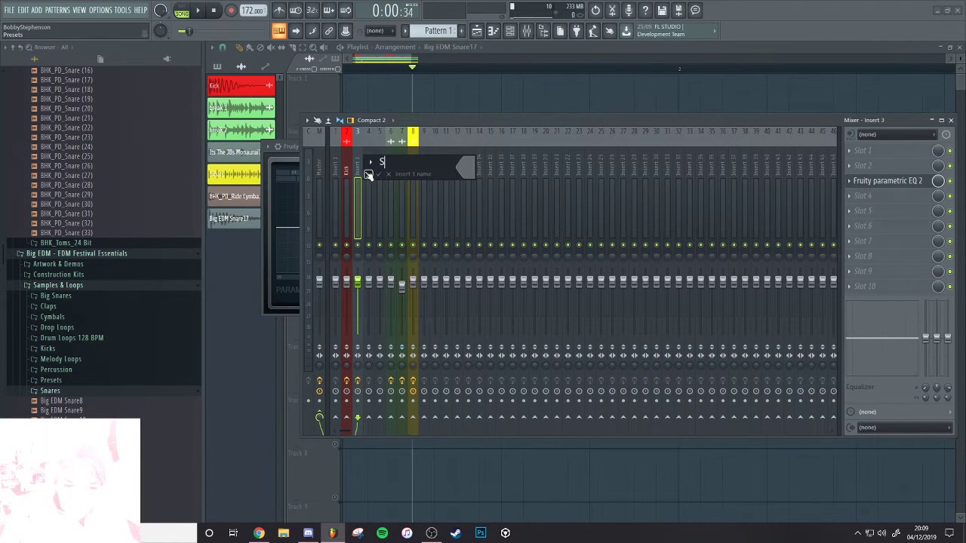
pyautogui.click(462, 166)
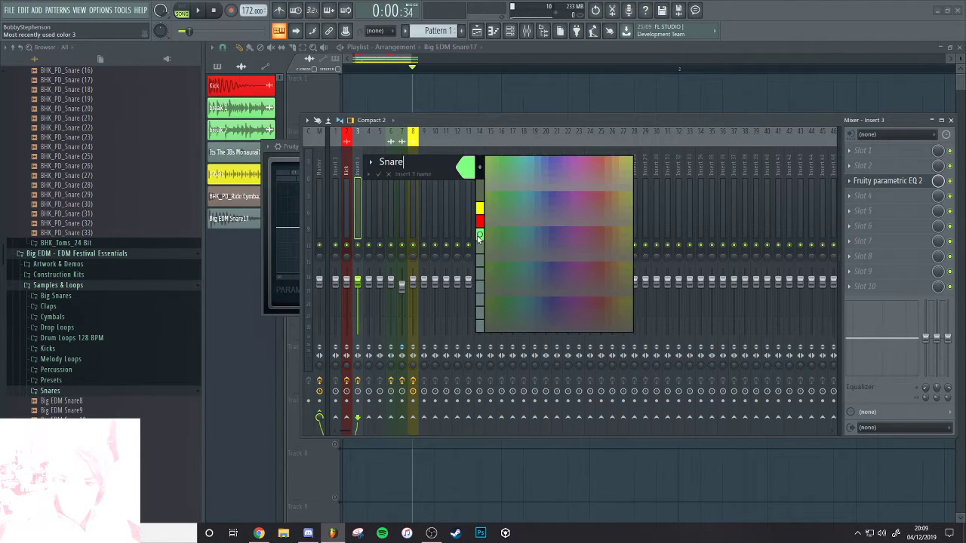
pyautogui.click(491, 187)
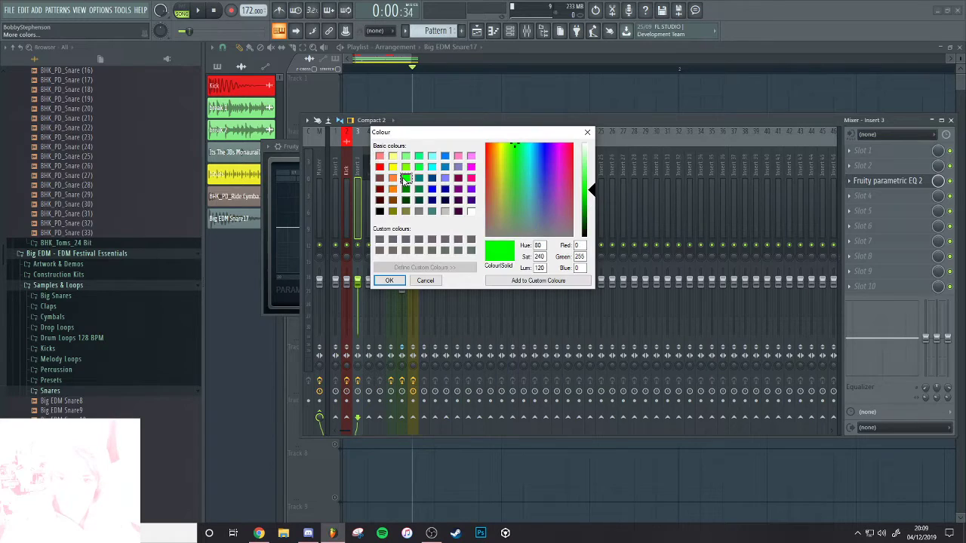
pyautogui.press('Return')
# Route the Big EDM Snare17 sample to the Snare mixer track
pyautogui.click(447, 80)
pyautogui.doubleClick(426, 342)
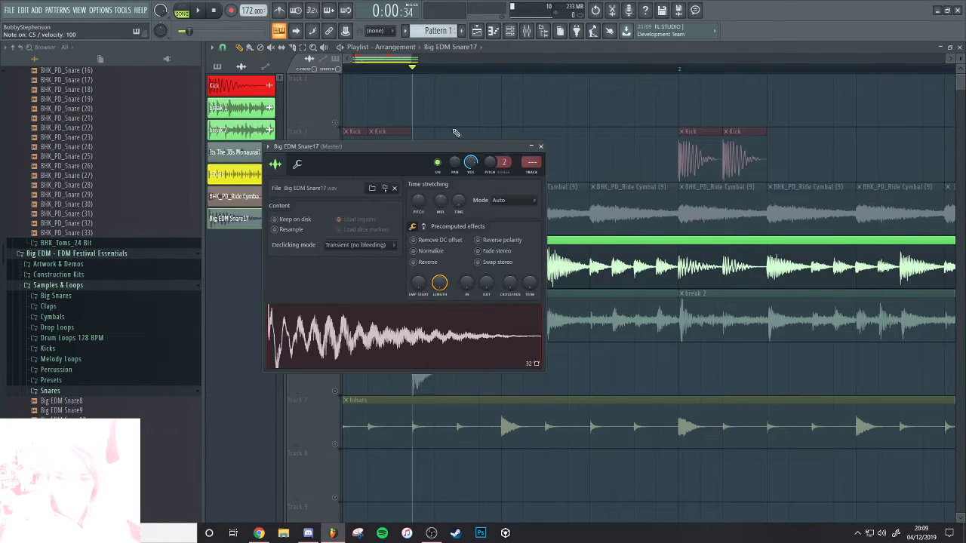
pyautogui.click(511, 30)
pyautogui.click(358, 207)
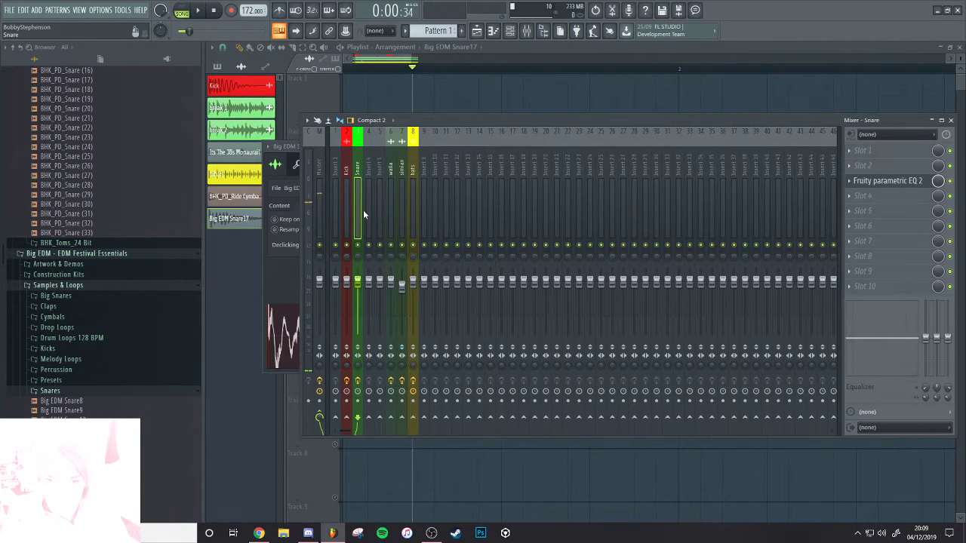
# In the Snare track's Fruity parametric EQ 2, boost band 2 about 8.1 dB at 163 Hz, narrow it to 6%, and cut low-shelf band 1
pyautogui.click(918, 188)
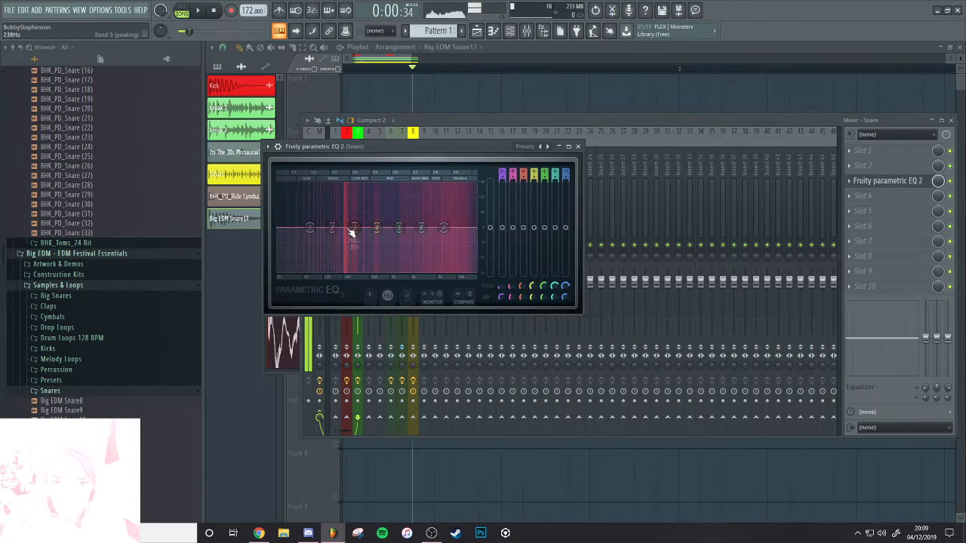
pyautogui.moveTo(337, 214); pyautogui.dragTo(337, 207)
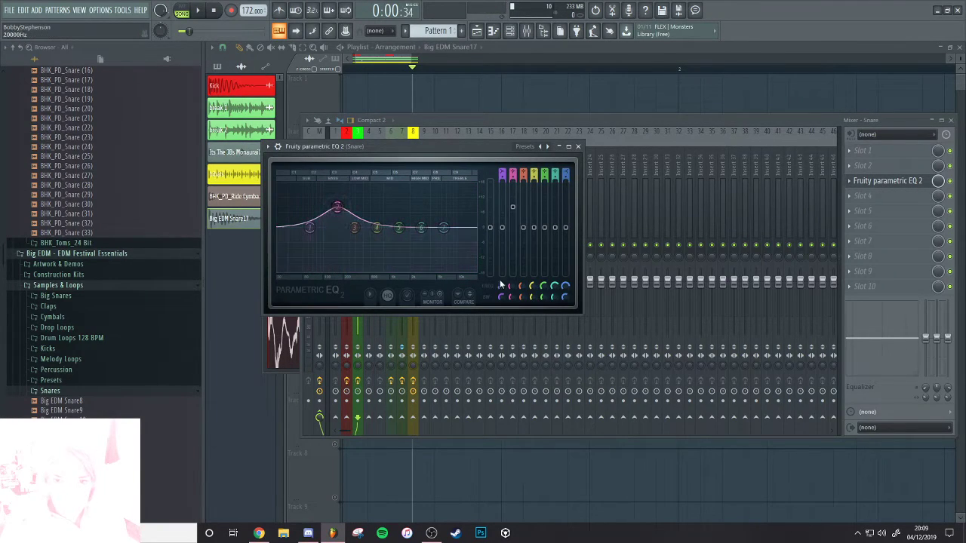
pyautogui.moveTo(511, 297)
pyautogui.mouseDown()
pyautogui.moveTo(511, 308)
pyautogui.moveTo(511, 290)
pyautogui.mouseUp()
pyautogui.press('z')
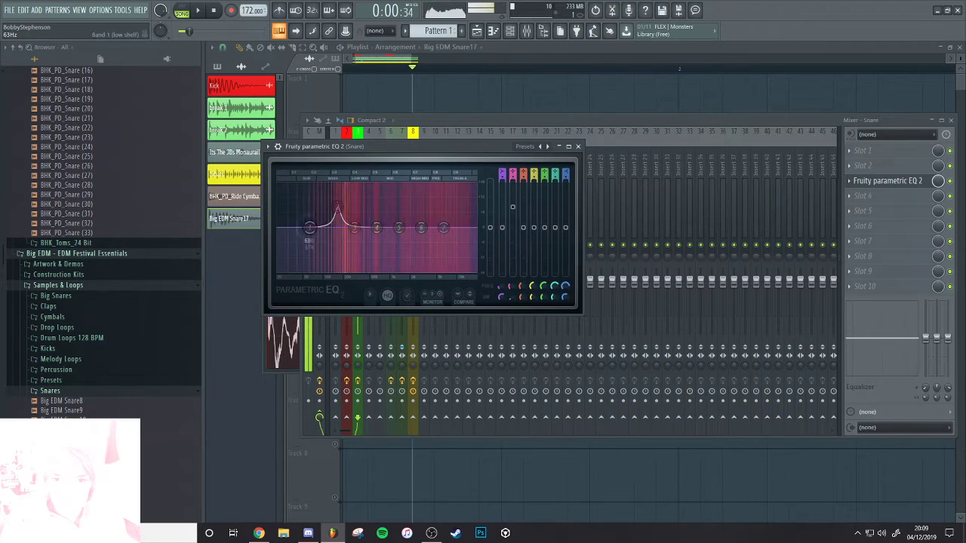
pyautogui.moveTo(309, 228); pyautogui.dragTo(321, 252)
pyautogui.press('z')
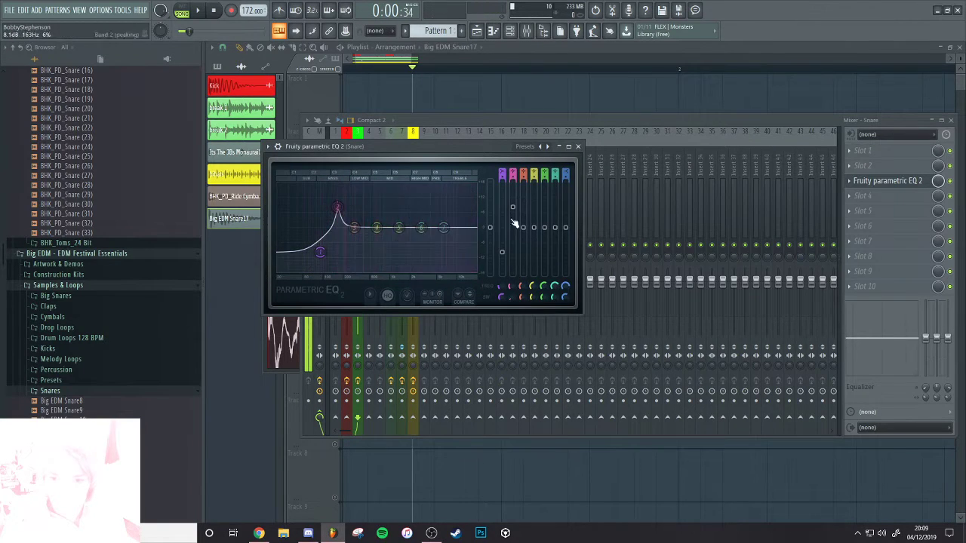
# Load kHs Frequency Shifter into slot 2 of the Snare mixer track and place its compacted window beside the EQ
pyautogui.click(868, 175)
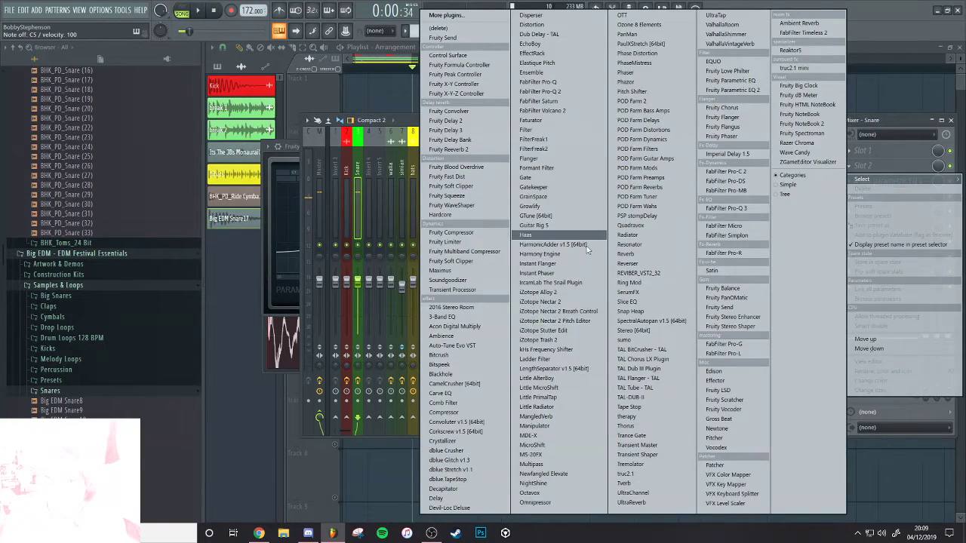
pyautogui.click(551, 349)
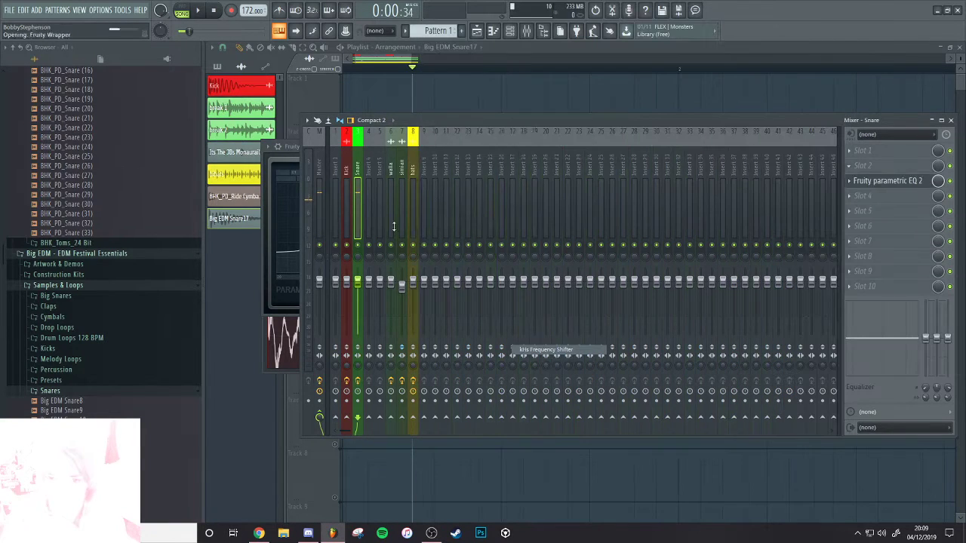
pyautogui.click(294, 148)
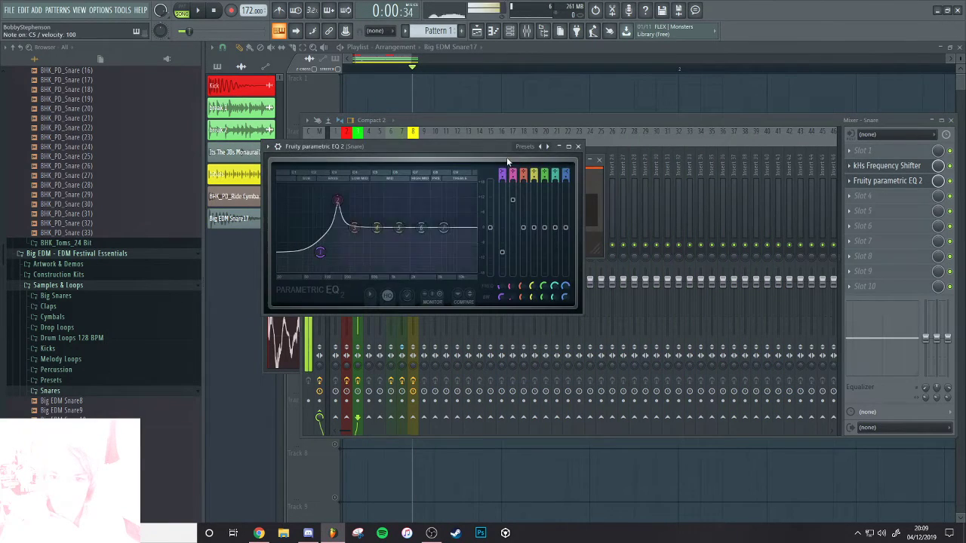
pyautogui.click(592, 181)
pyautogui.moveTo(534, 164); pyautogui.dragTo(645, 139)
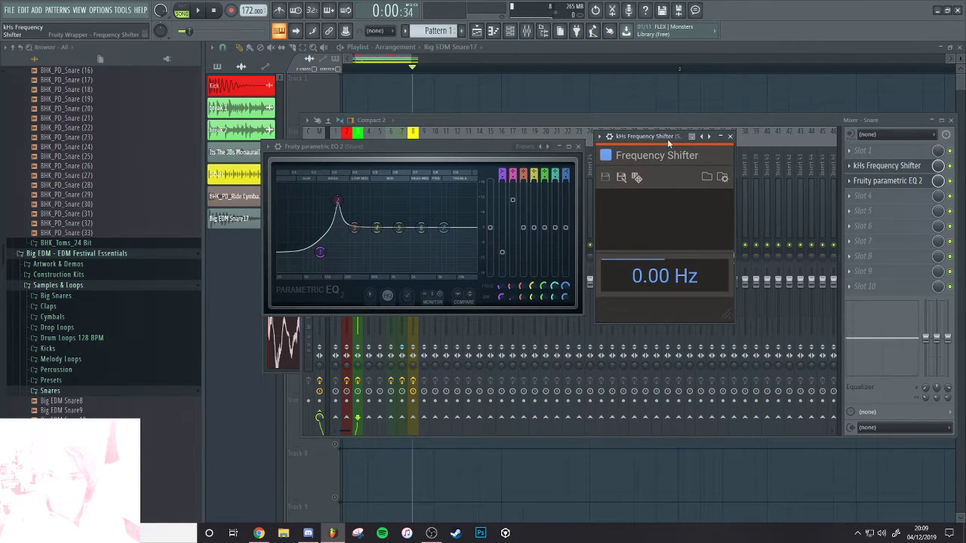
pyautogui.click(724, 160)
# Lower the snare's frequency shift to -44.3 Hz while auditioning it, and raise the EQ's band 2 further
pyautogui.moveTo(668, 189); pyautogui.dragTo(668, 200)
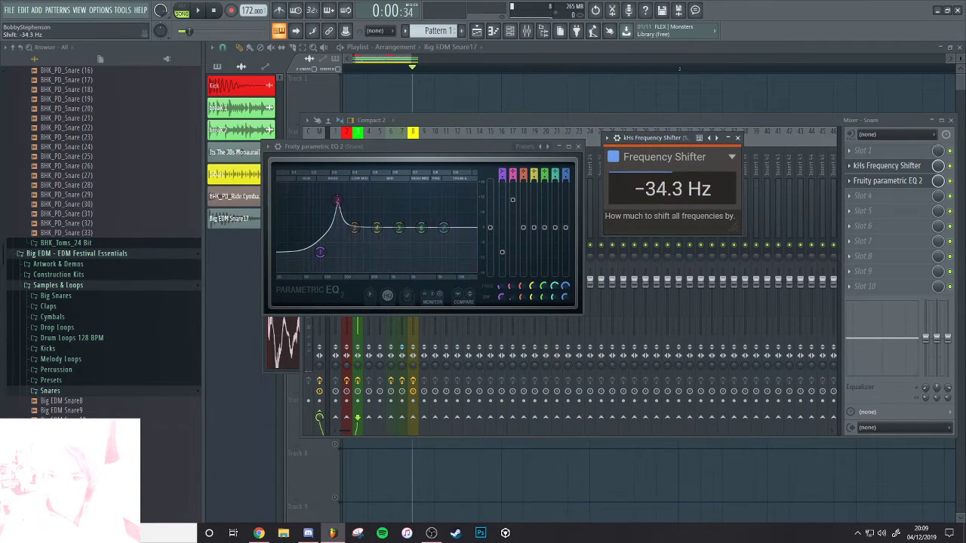
pyautogui.moveTo(665, 142); pyautogui.dragTo(663, 144)
pyautogui.press('q')
pyautogui.press('q')
pyautogui.press('q')
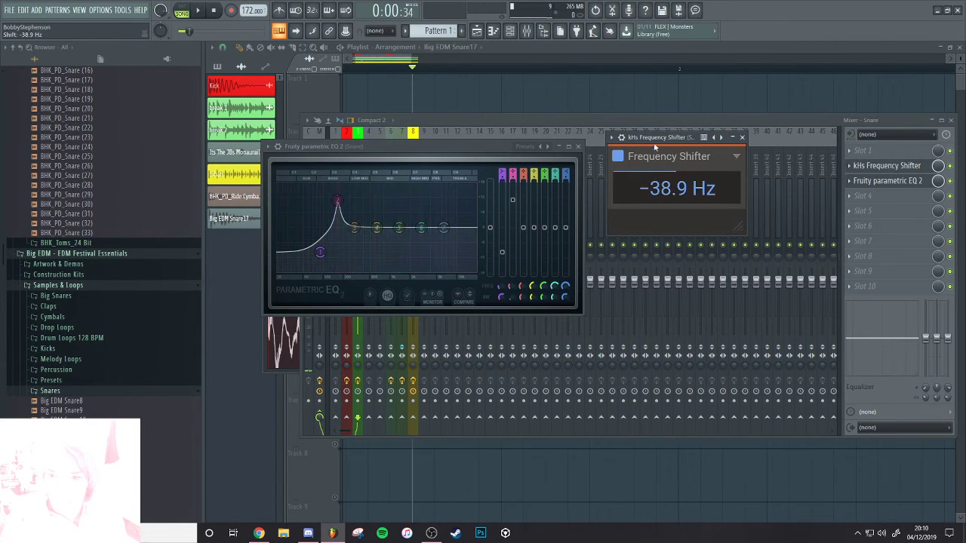
pyautogui.press('z')
pyautogui.moveTo(683, 176); pyautogui.dragTo(684, 183)
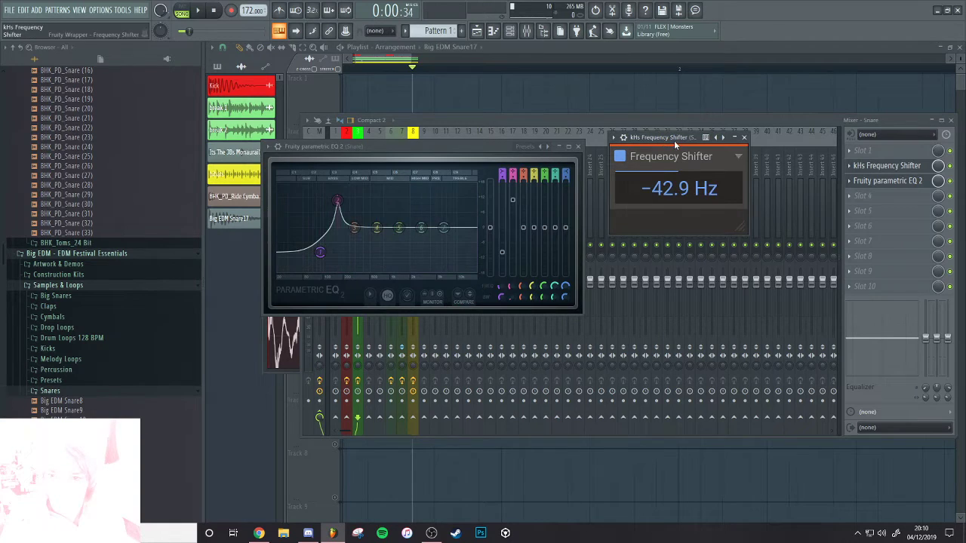
pyautogui.moveTo(674, 141); pyautogui.dragTo(681, 143)
pyautogui.press('z')
pyautogui.moveTo(689, 185); pyautogui.dragTo(689, 183)
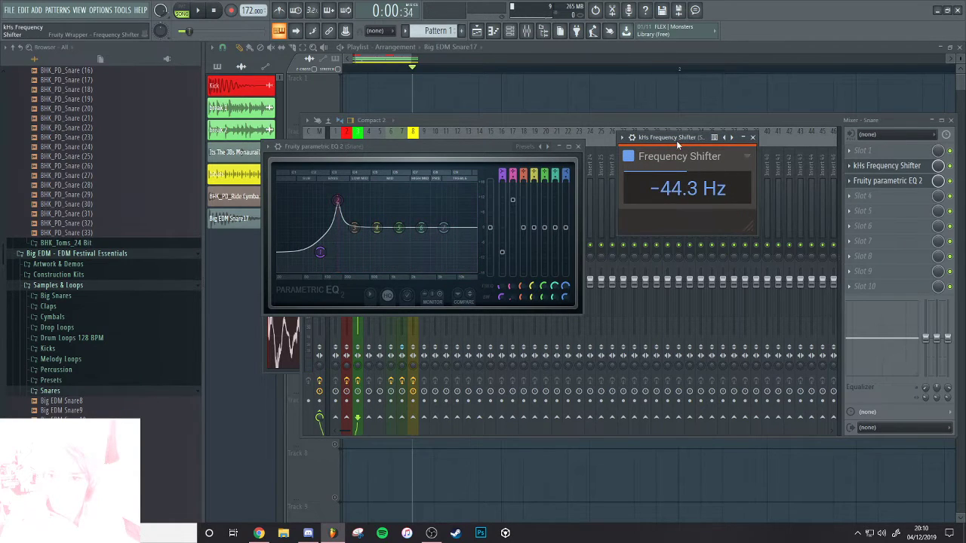
pyautogui.moveTo(678, 143); pyautogui.dragTo(686, 143)
pyautogui.press('z')
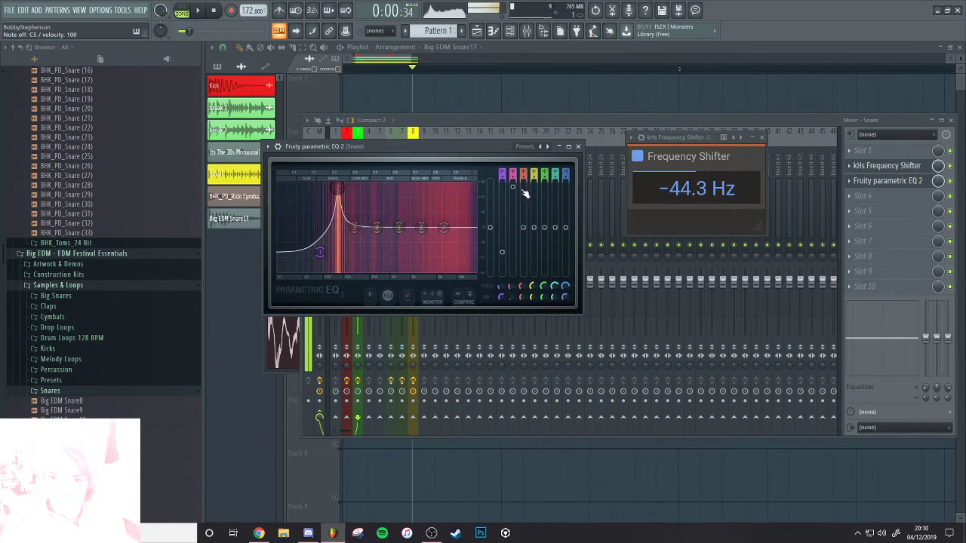
# Fine-tune the snare's frequency shift to -47.4 Hz while auditioning the sample
pyautogui.moveTo(689, 188); pyautogui.dragTo(689, 215)
pyautogui.click(668, 138)
pyautogui.press('z')
pyautogui.press('z')
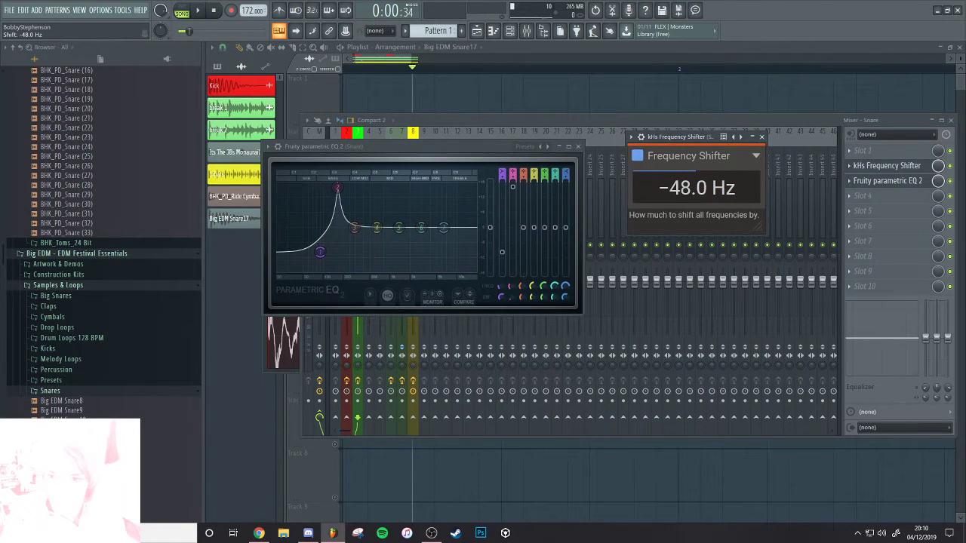
pyautogui.click(703, 139)
pyautogui.press('space')
pyautogui.press('space')
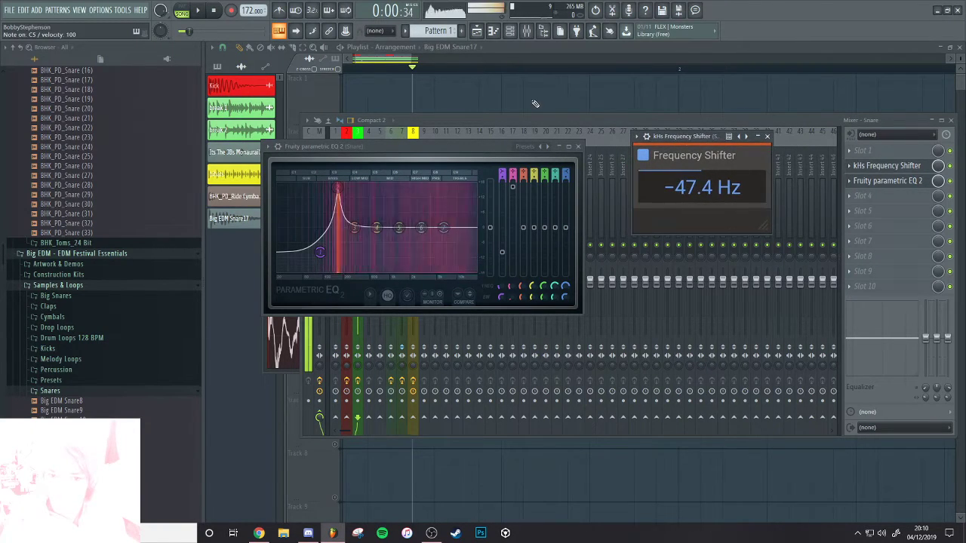
# Unmute Track 6 in the playlist and play the snare together with break 1
pyautogui.click(535, 104)
pyautogui.press('space')
pyautogui.press('space')
pyautogui.click(335, 392)
pyautogui.press('space')
pyautogui.scroll(-3, 378, 363)
pyautogui.press('space')
pyautogui.press('space')
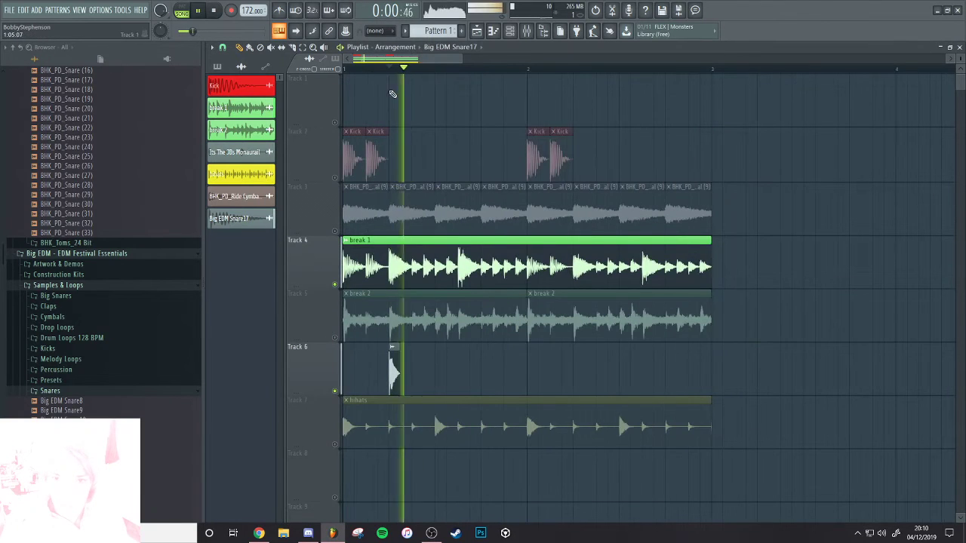
pyautogui.press('space')
# Return playback to the start of bar 1, unmute the kicks on Track 2 and play the loop
pyautogui.click(344, 69)
pyautogui.click(334, 178)
pyautogui.press('space')
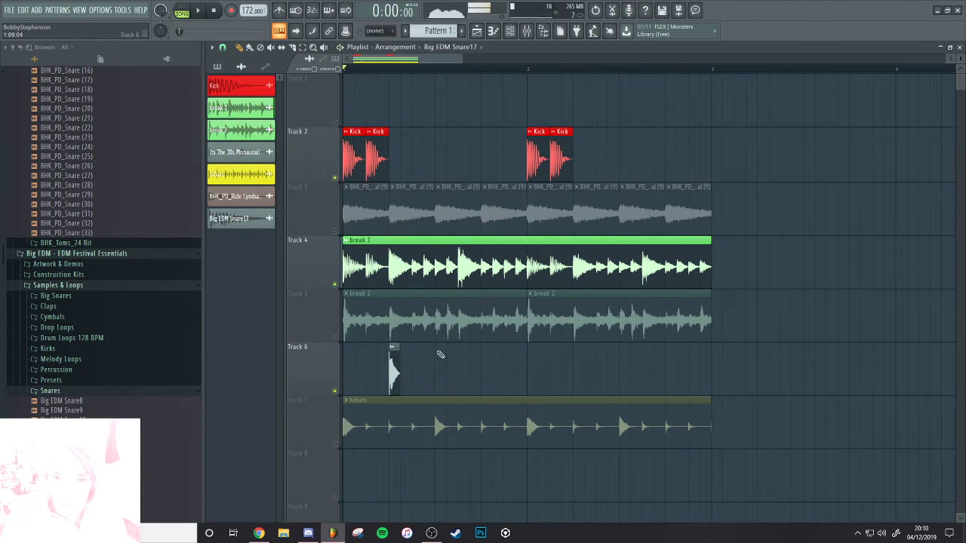
# Try Reverse polarity on Big EDM Snare17, comparing it on and off against the kick and break during playback
pyautogui.doubleClick(392, 374)
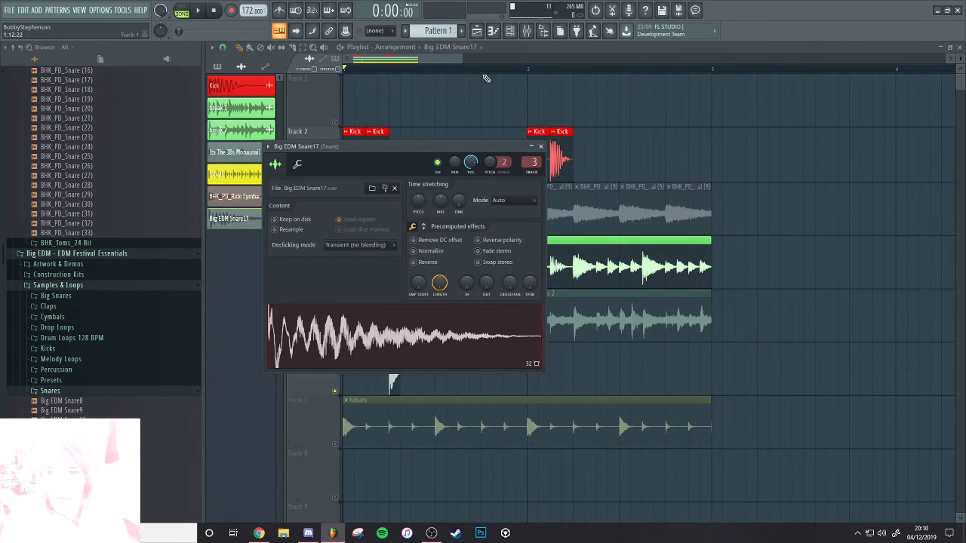
pyautogui.press('space')
pyautogui.press('space')
pyautogui.click(489, 241)
pyautogui.press('space')
pyautogui.press('space')
pyautogui.click(489, 241)
pyautogui.press('space')
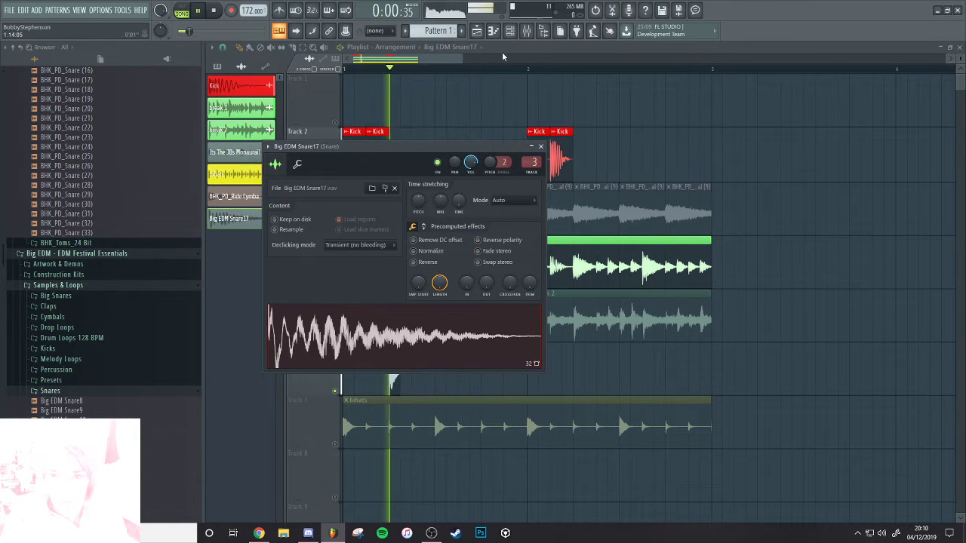
pyautogui.press('space')
# In the Snare track's EQ, lower the band 2 peak, boost band 5, raise band 6 about 1.1 dB and cut high-shelf band 7
pyautogui.press('F9')
pyautogui.click(879, 185)
pyautogui.press('space')
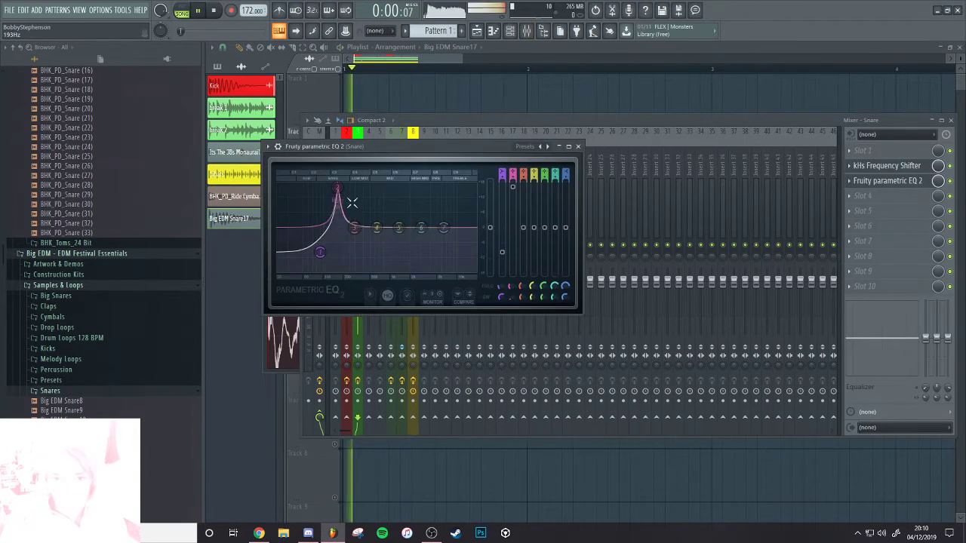
pyautogui.moveTo(420, 234)
pyautogui.mouseDown()
pyautogui.moveTo(388, 189)
pyautogui.moveTo(406, 195)
pyautogui.moveTo(385, 198)
pyautogui.moveTo(391, 207)
pyautogui.moveTo(453, 195)
pyautogui.moveTo(446, 240)
pyautogui.moveTo(423, 242)
pyautogui.moveTo(418, 206)
pyautogui.moveTo(431, 222)
pyautogui.moveTo(407, 228)
pyautogui.mouseUp()
pyautogui.press('space')
pyautogui.press('space')
pyautogui.press('space')
pyautogui.press('space')
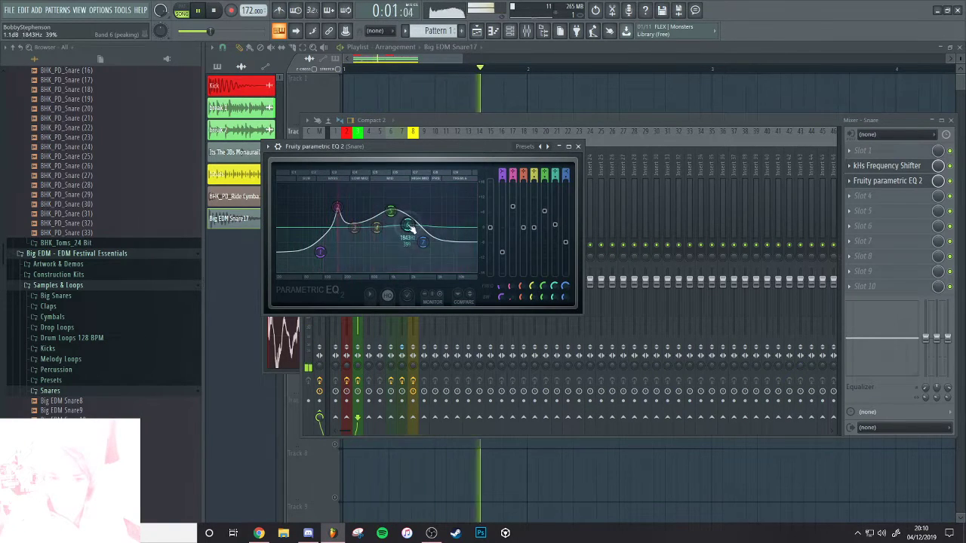
pyautogui.press('space')
# Place a second Big EDM Snare17 clip on Track 6 at step 11 of bar 1
pyautogui.click(502, 111)
pyautogui.press('space')
pyautogui.click(466, 363)
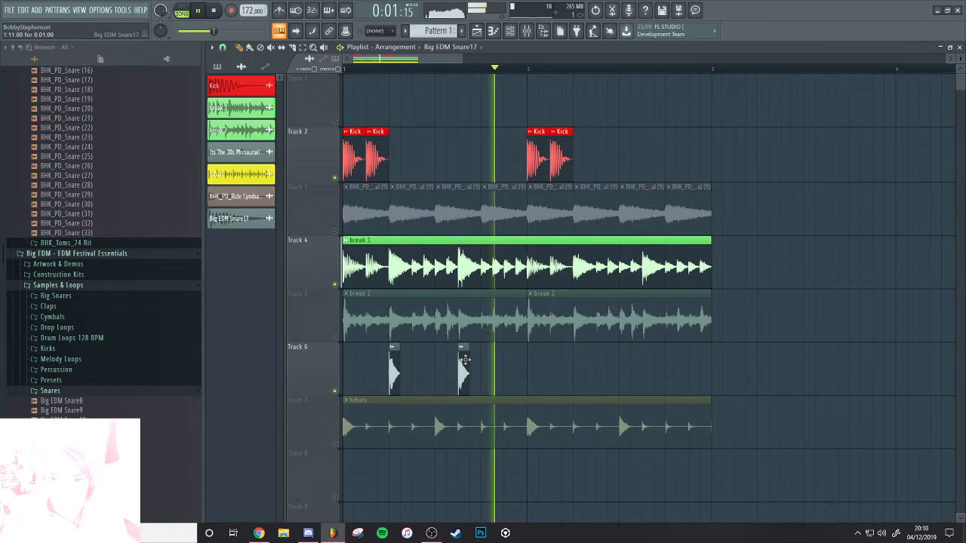
pyautogui.press('space')
# Duplicate both snare clips on Track 6 into bar 2 at steps 5 and 11, and play the loop
pyautogui.moveTo(479, 371); pyautogui.dragTo(388, 352)
pyautogui.hotkey('ctrl', 'b')
pyautogui.scroll(4, 672, 340)
pyautogui.scroll(-2, 751, 343)
pyautogui.press('space')
pyautogui.scroll(-2, 751, 347)
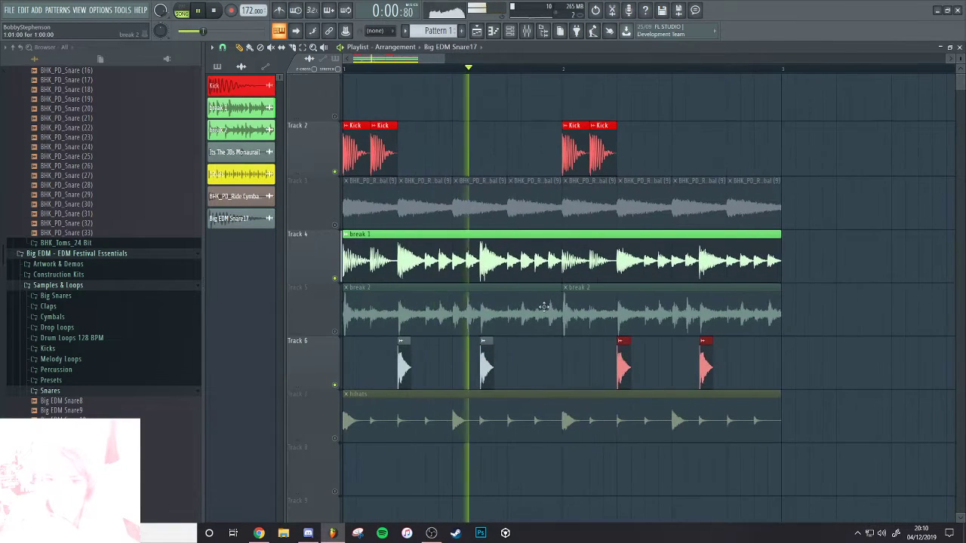
pyautogui.press('space')
# Solo the Snare mixer track and add Fruity Compressor in slot 5 with threshold -60 dB, ratio 5.6:1, attack 168.8 ms and release 513 ms
pyautogui.press('F9')
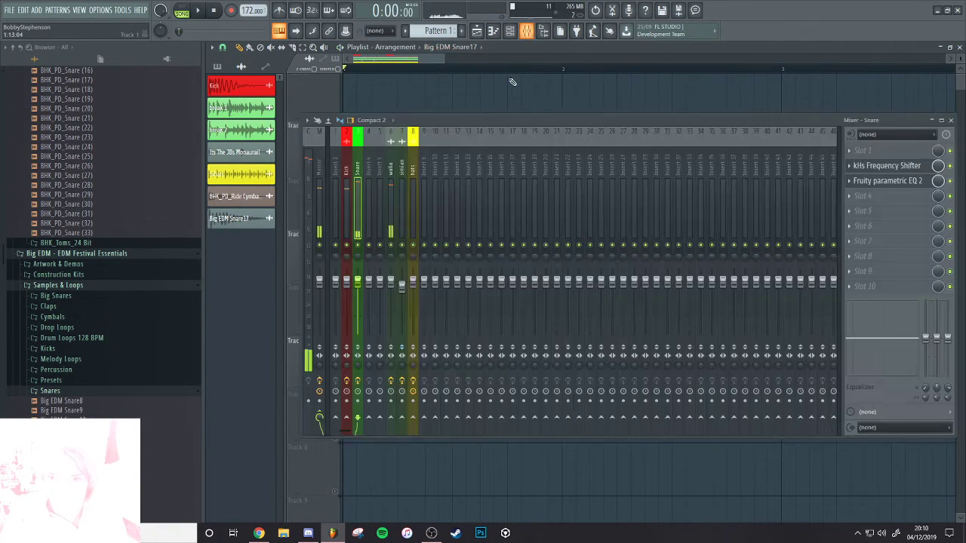
pyautogui.press('space')
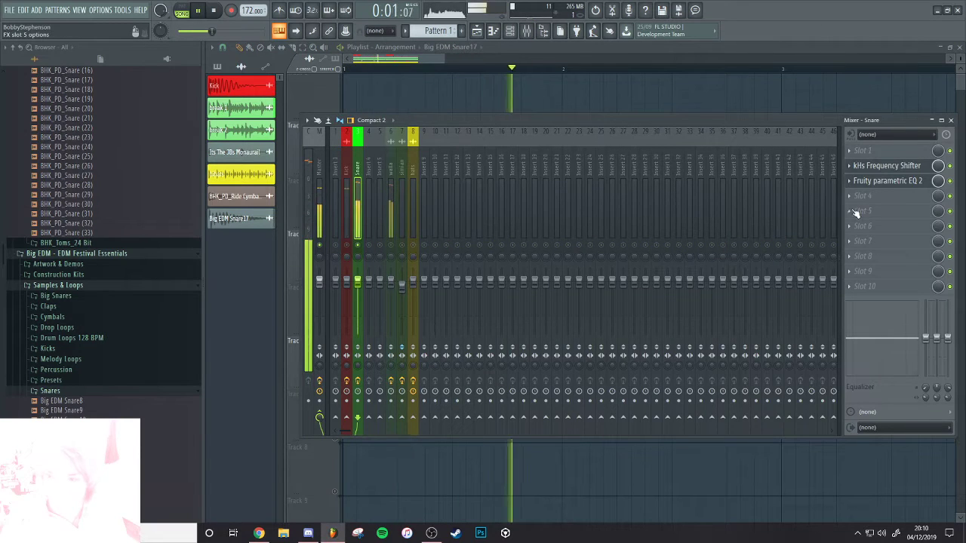
pyautogui.click(861, 228)
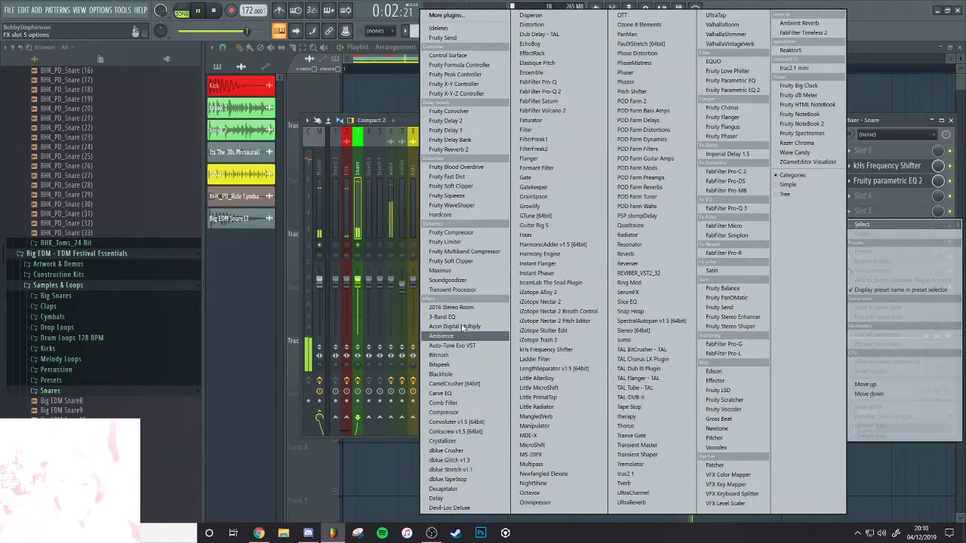
pyautogui.click(457, 233)
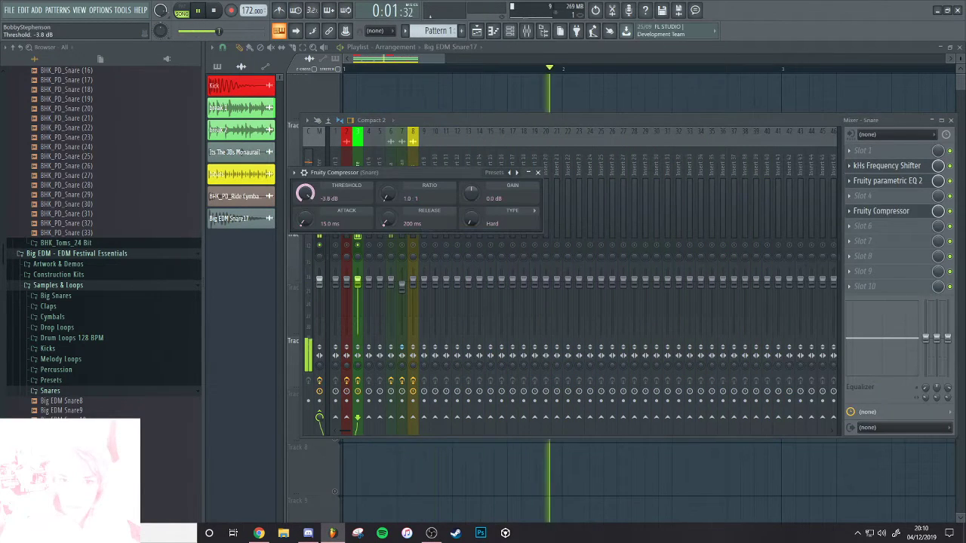
pyautogui.moveTo(383, 197); pyautogui.dragTo(383, 196)
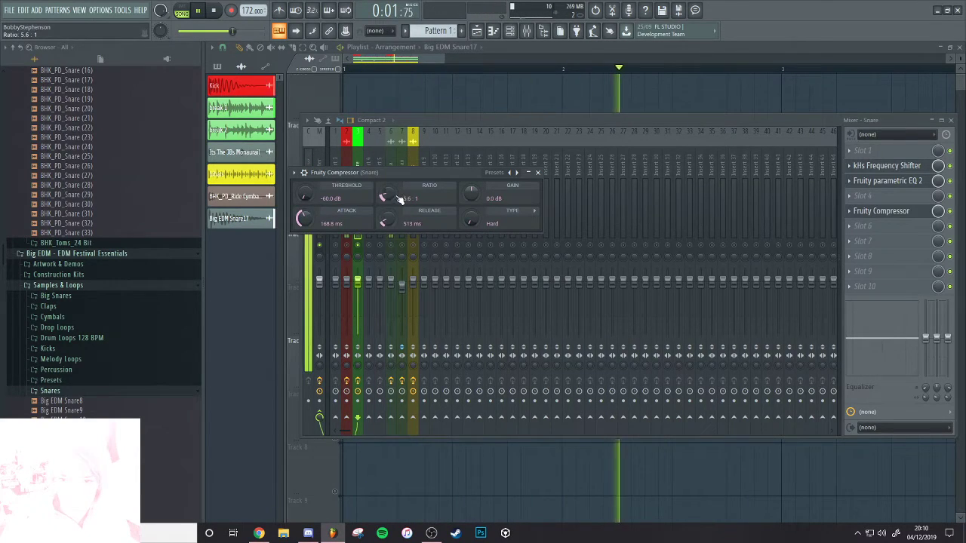
# In the Snare track's EQ, lower band 5 to about 0.4 dB near 611 Hz and cut the high-shelf band 7 further
pyautogui.click(887, 181)
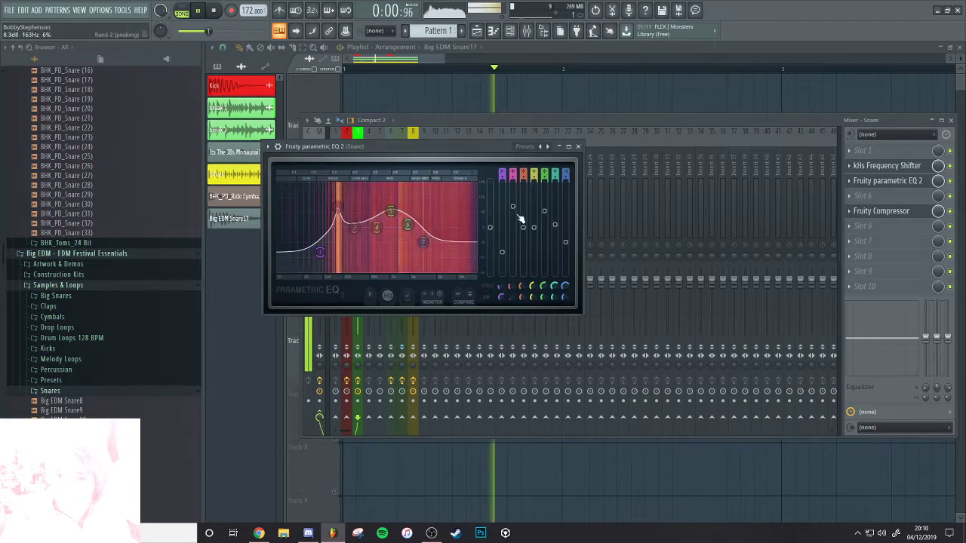
pyautogui.moveTo(391, 211); pyautogui.dragTo(376, 227)
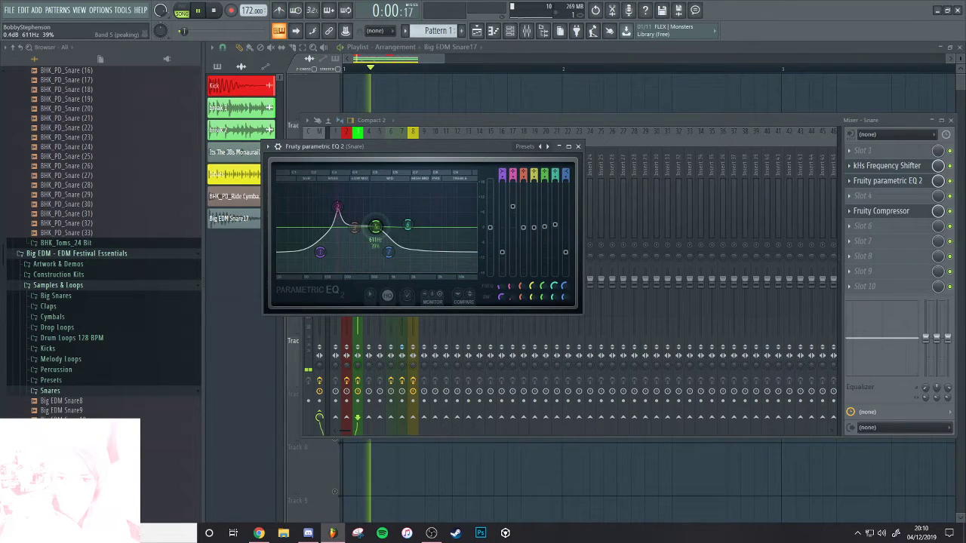
pyautogui.click(580, 123)
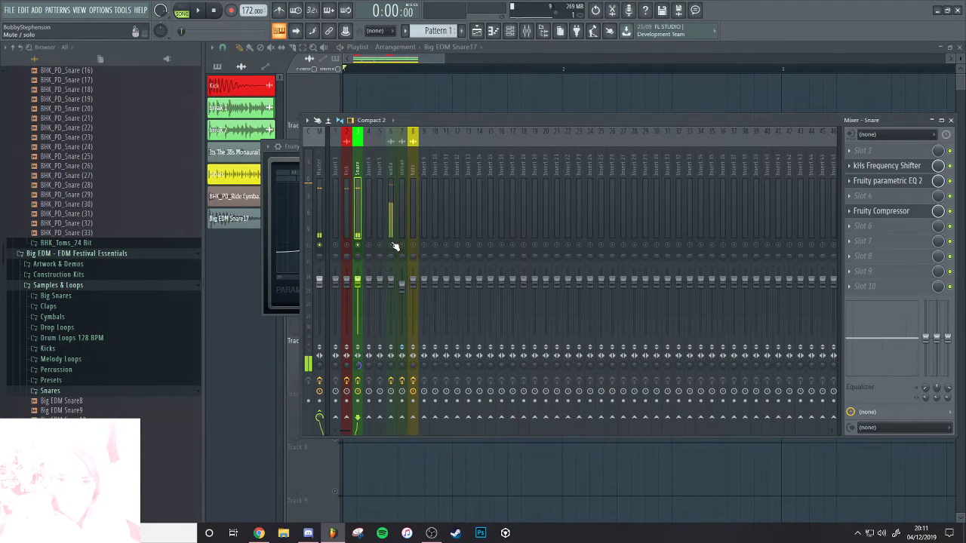
# Enable the Kick and walla mixer tracks alongside Snare and listen to the loop
pyautogui.click(390, 281)
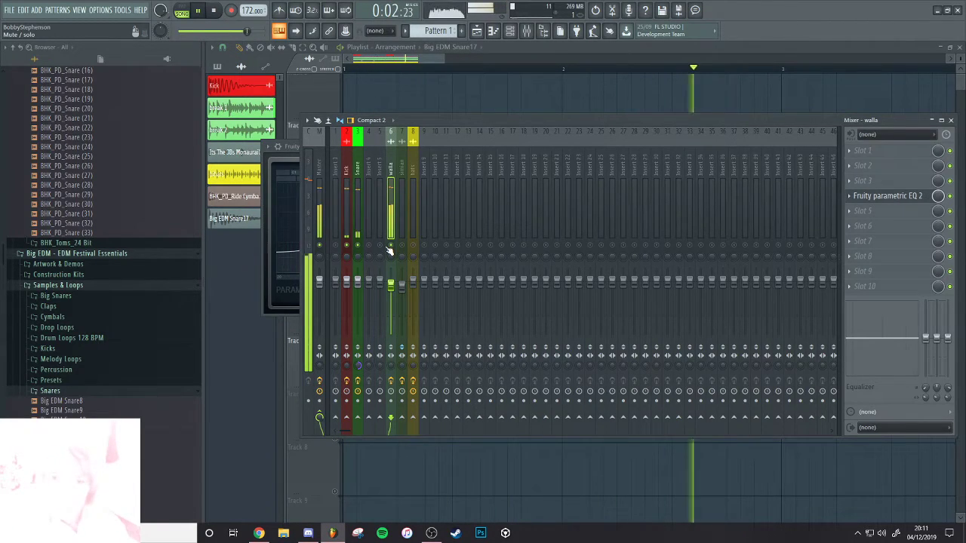
pyautogui.click(470, 105)
pyautogui.press('space')
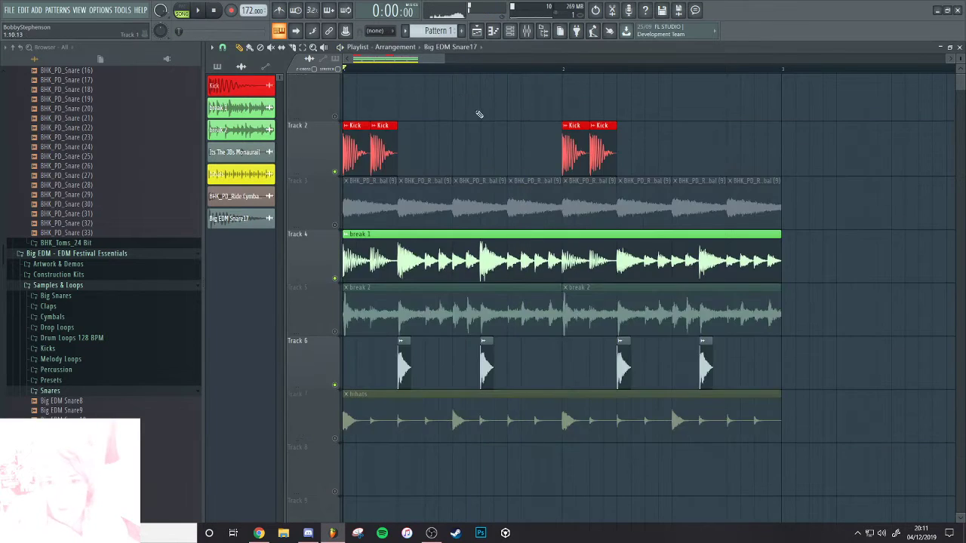
# Make the Big EDM Snare17 clip at step 11 of bar 1 unique and try reversing its polarity during playback
pyautogui.scroll(5, 479, 114)
pyautogui.click(535, 341)
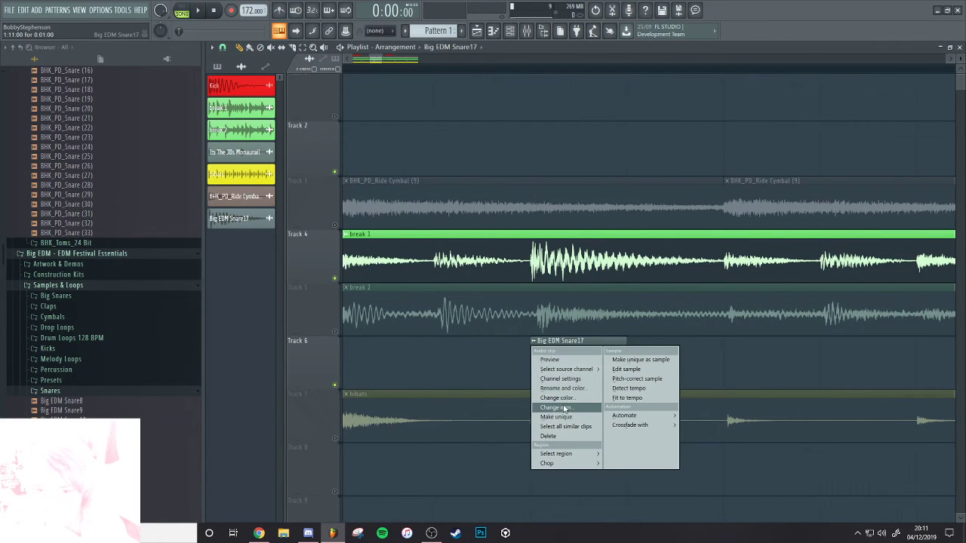
pyautogui.click(568, 417)
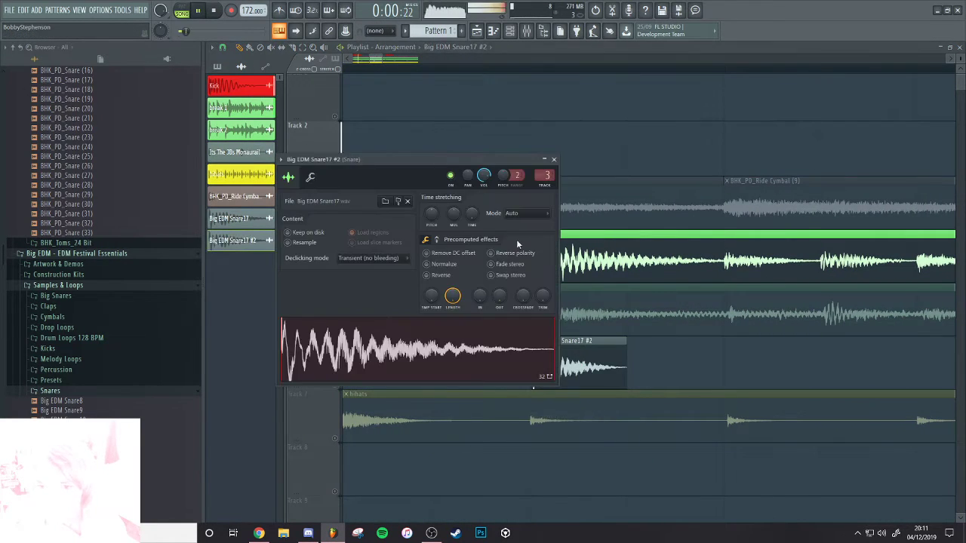
pyautogui.click(490, 253)
pyautogui.press('space')
pyautogui.click(501, 253)
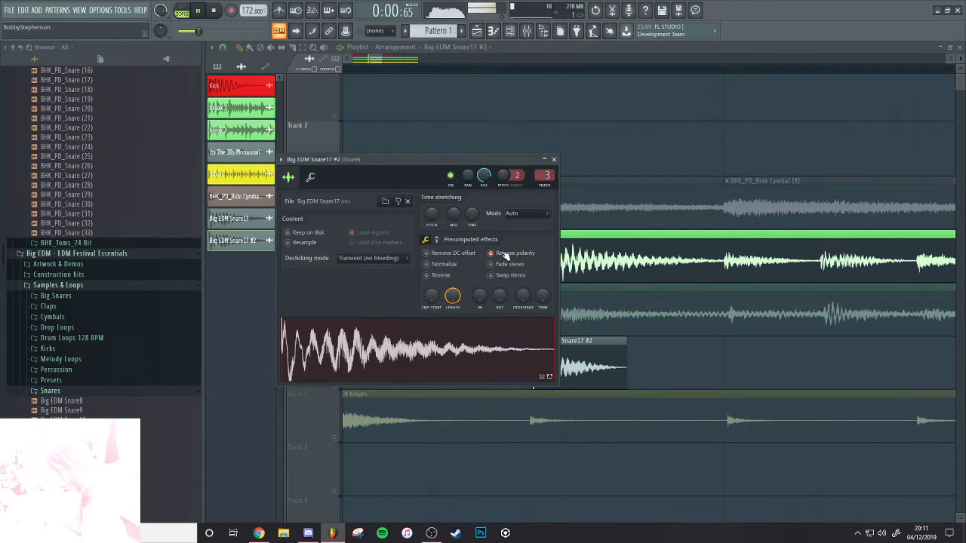
pyautogui.click(510, 255)
# Play the loop and examine how the Track 6 snare clips line up with the break 1 waveform
pyautogui.middleClick(654, 369)
pyautogui.scroll(-6, 570, 375)
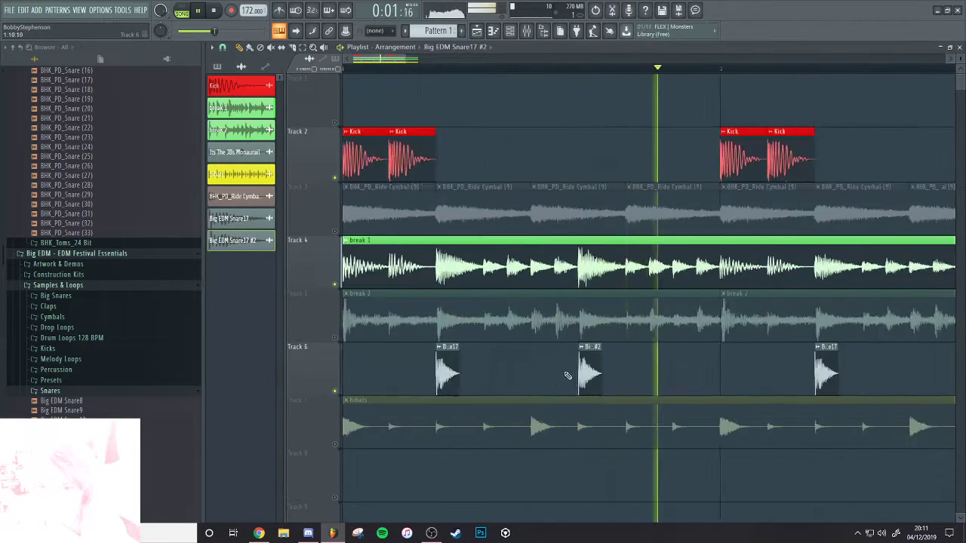
pyautogui.press('space')
pyautogui.moveTo(571, 376); pyautogui.dragTo(400, 370)
pyautogui.scroll(6, 429, 369)
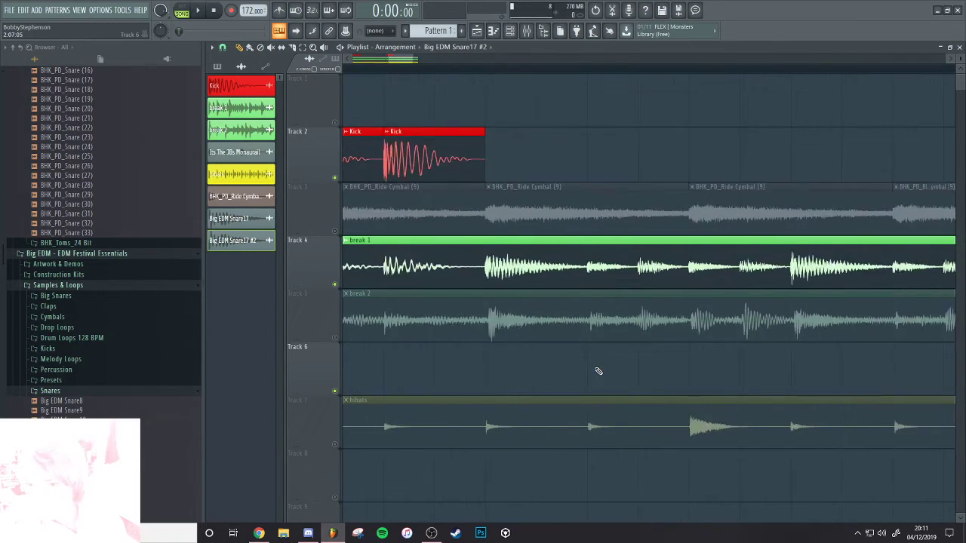
pyautogui.press('space')
pyautogui.scroll(-5, 596, 379)
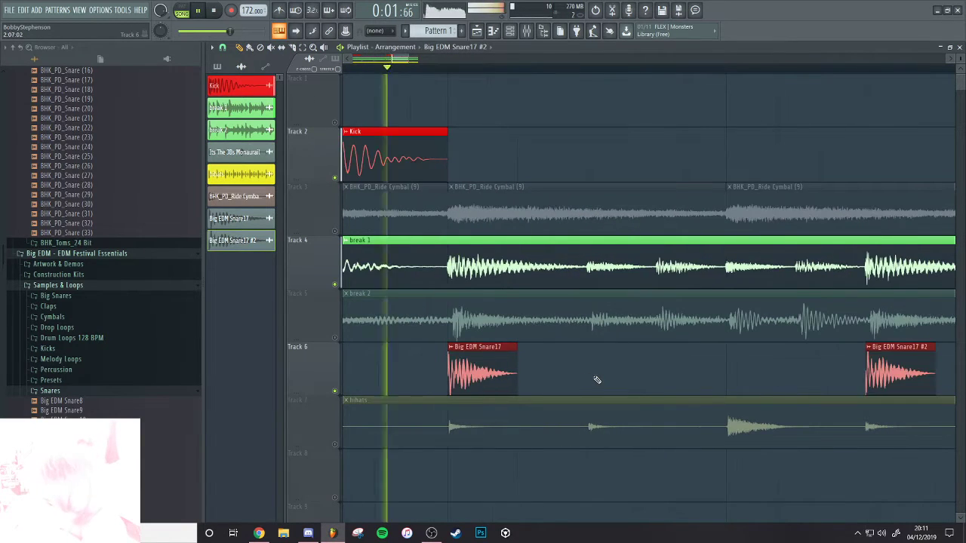
pyautogui.scroll(-3, 647, 375)
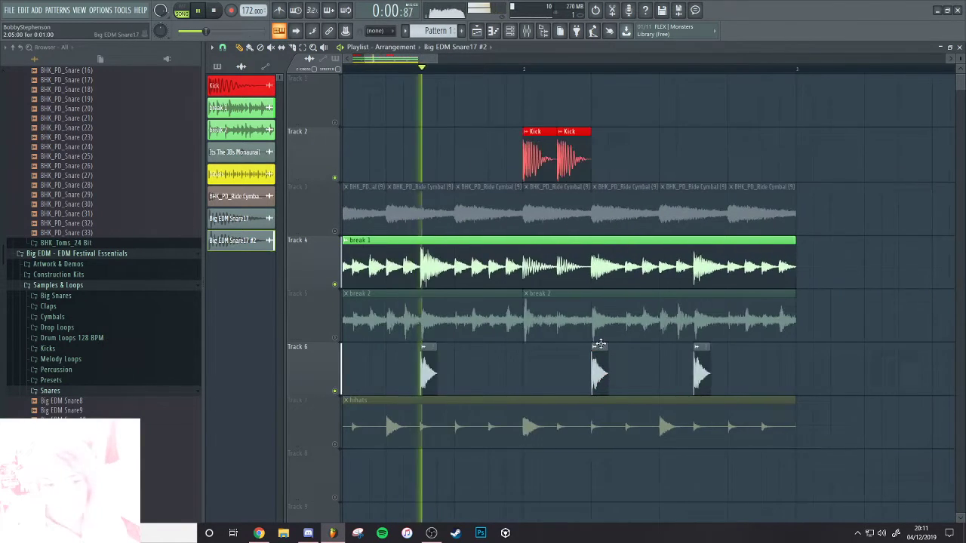
pyautogui.press('space')
# Audition Big EDM Snare19 and Snare11 against the loop and look through the sample folders for another snare
pyautogui.scroll(-6, 92, 340)
pyautogui.click(89, 391)
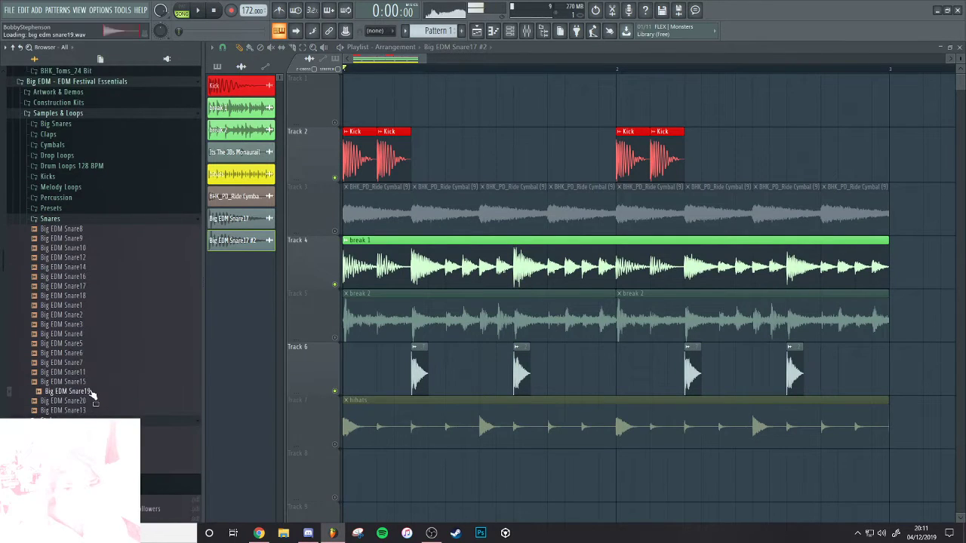
pyautogui.press('space')
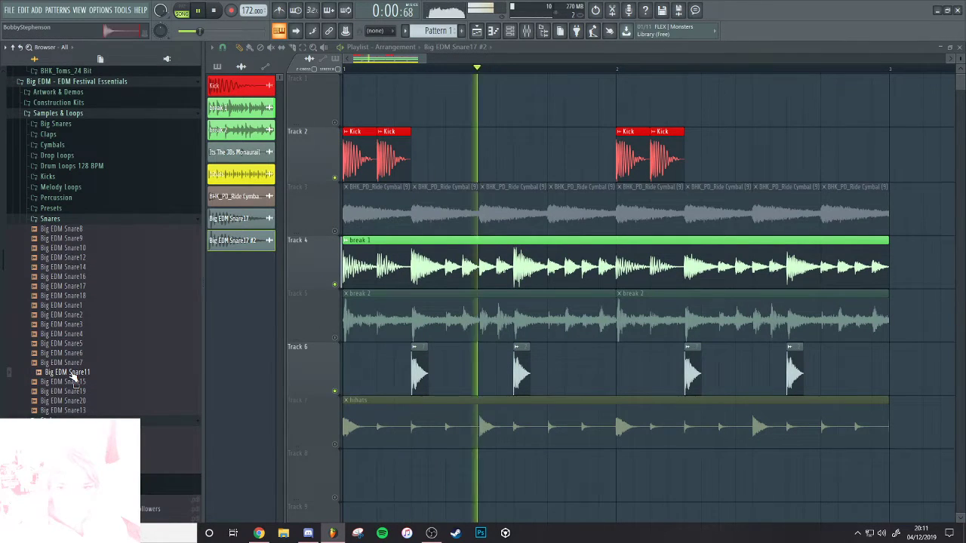
pyautogui.press('space')
pyautogui.scroll(-3, 77, 386)
pyautogui.scroll(-10, 86, 387)
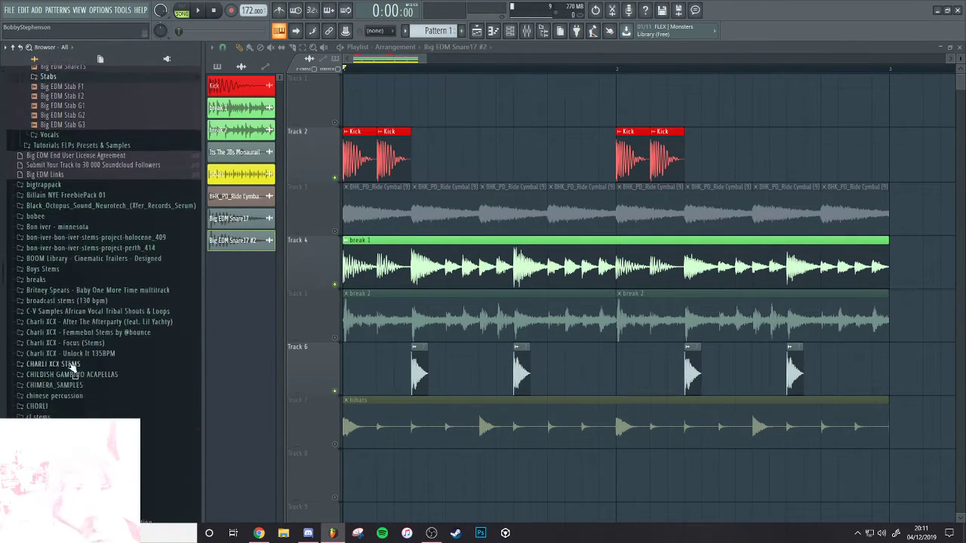
# Check the Twitch stream chat in Chrome and return to FL Studio
pyautogui.click(259, 533)
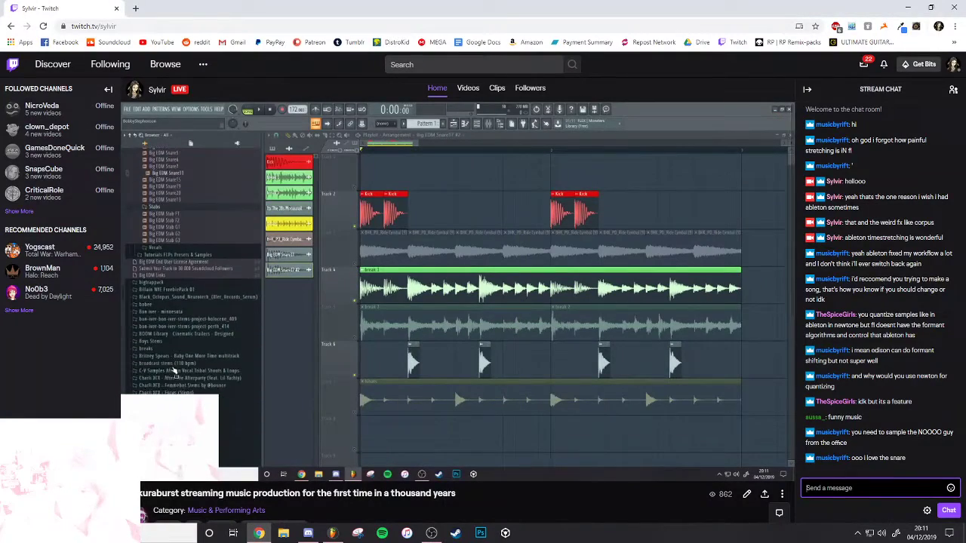
pyautogui.click(333, 533)
# Place Audeka_MethLab_Snare_01 from the DatSnareTho MethLab snare pack on Track 8 at step 5 of bar 1
pyautogui.scroll(-4, 119, 302)
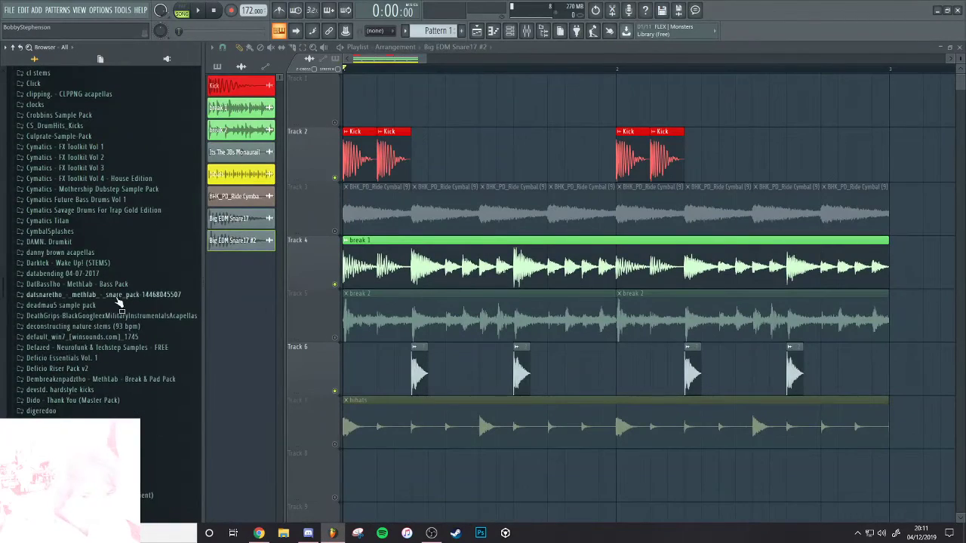
pyautogui.click(80, 295)
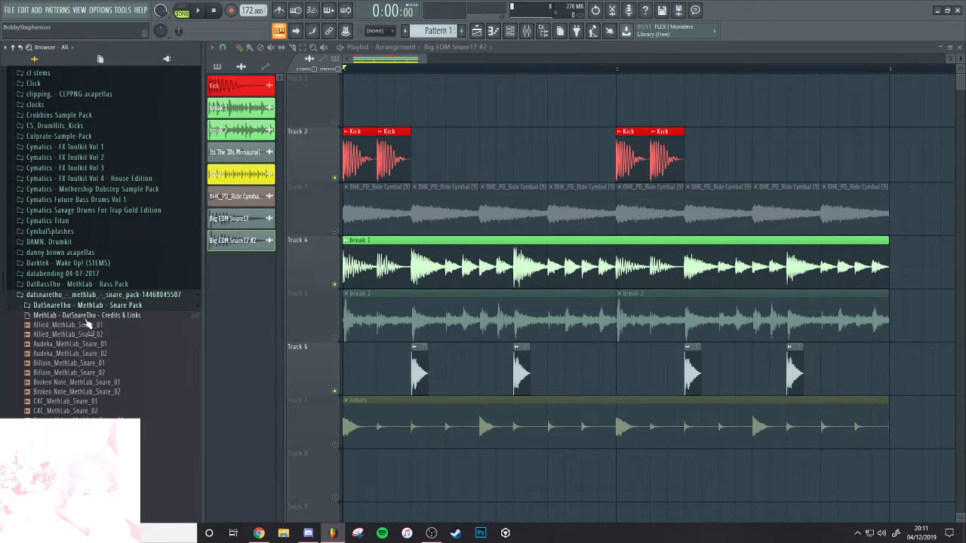
pyautogui.click(95, 346)
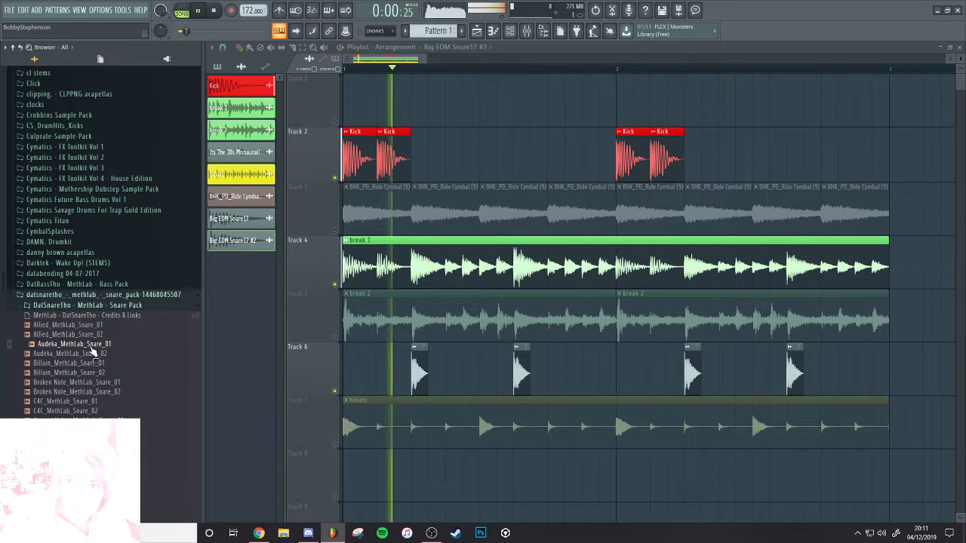
pyautogui.moveTo(90, 348); pyautogui.dragTo(422, 475)
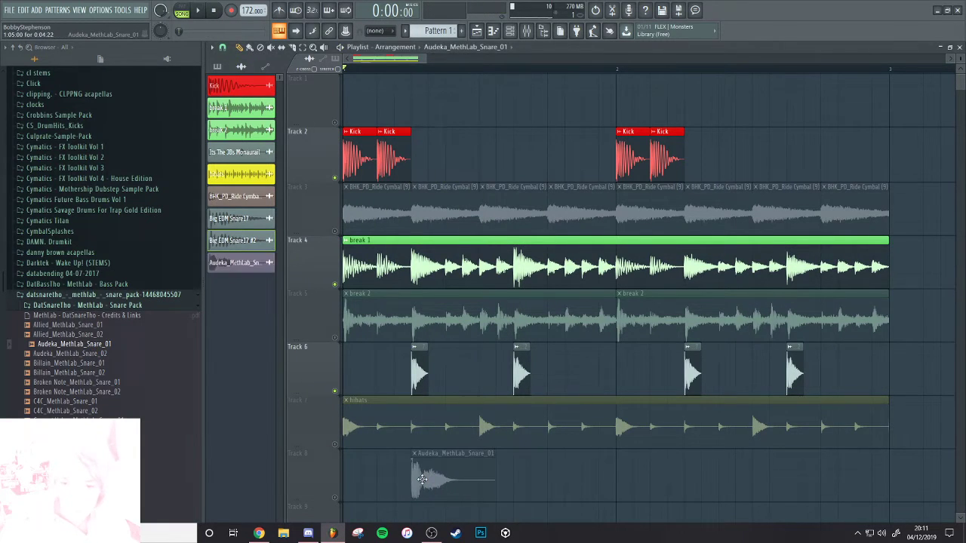
# Open the Audeka snare sample in Edison and apply an Equalizer low cut reaching silence at 45 Hz and rising to about 200 Hz
pyautogui.doubleClick(427, 466)
pyautogui.doubleClick(457, 358)
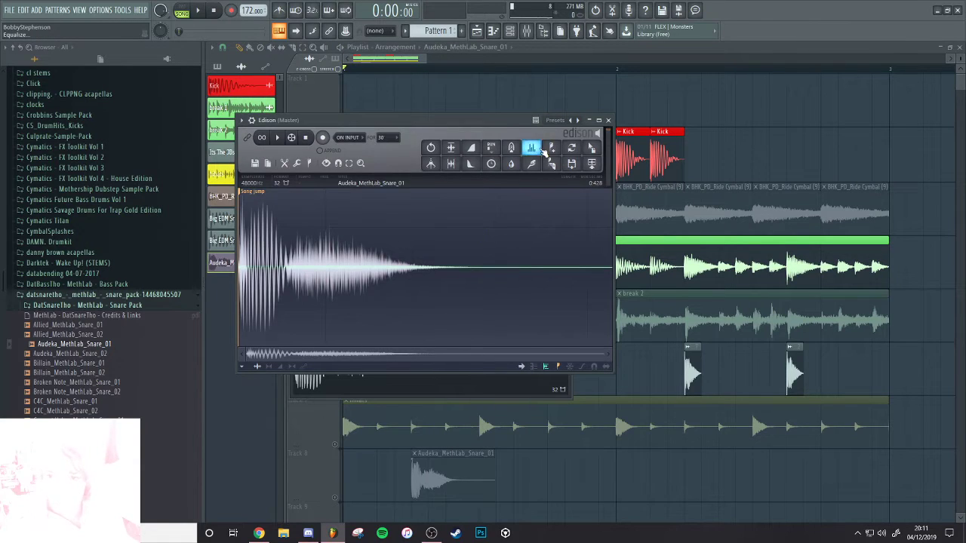
pyautogui.click(538, 148)
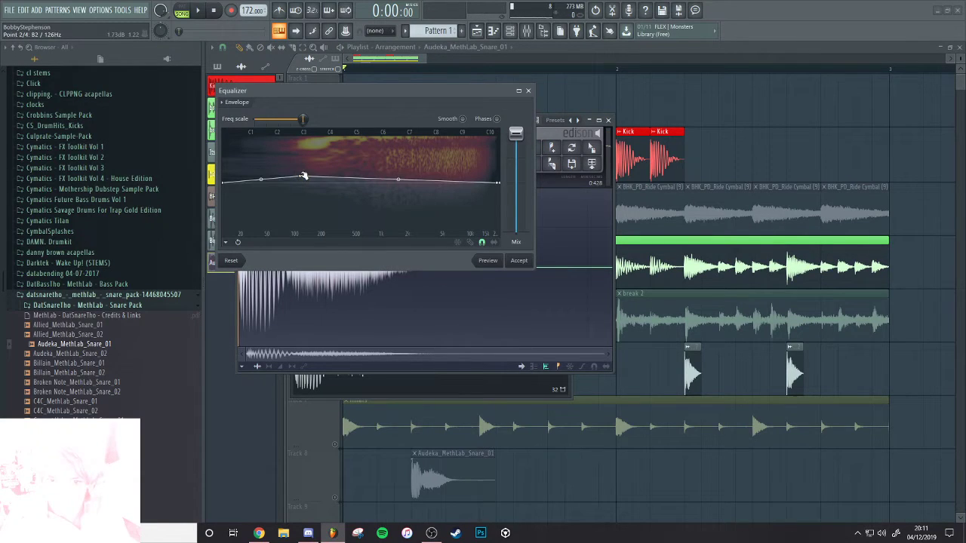
pyautogui.moveTo(224, 185); pyautogui.dragTo(276, 243)
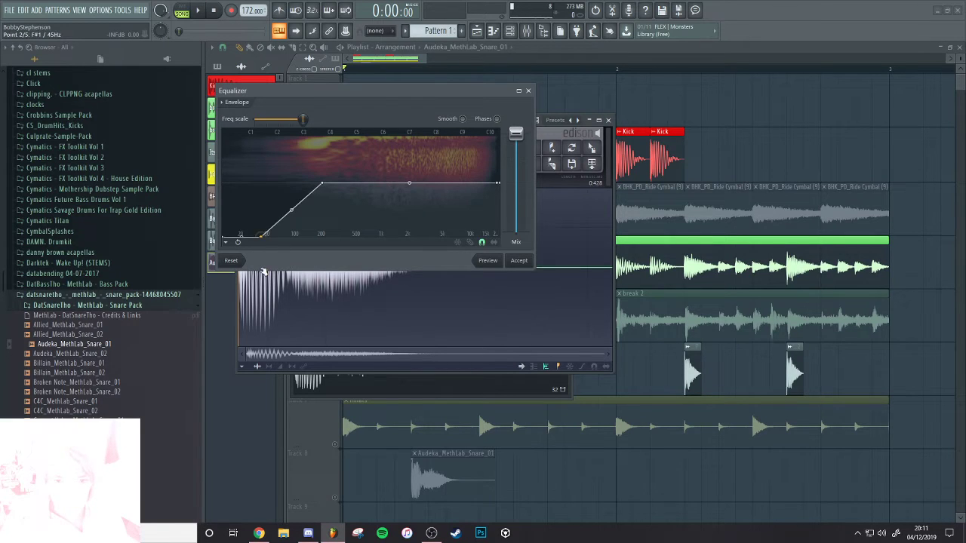
pyautogui.click(529, 261)
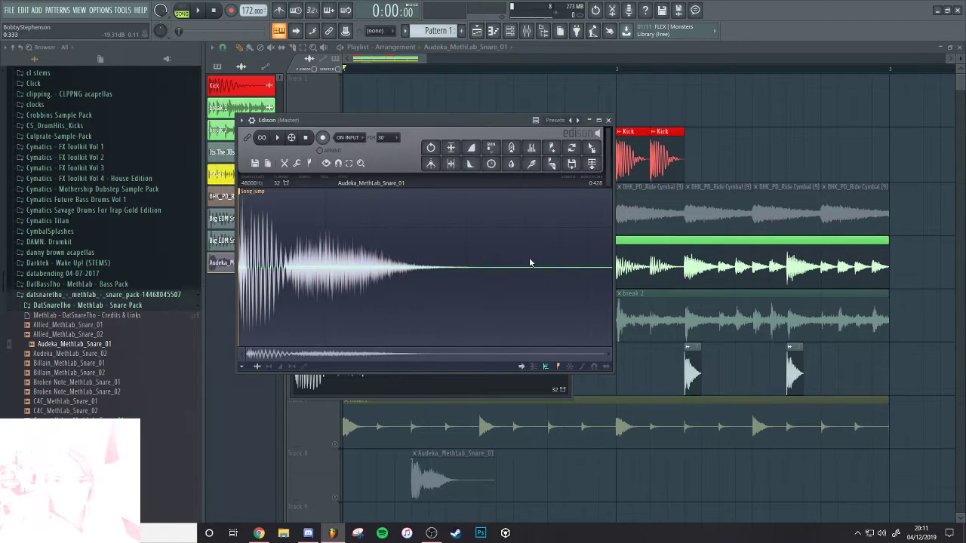
# Apply a second, steeper Equalizer low cut around 100 Hz in Edison and send the edited sample back to its clip
pyautogui.click(541, 149)
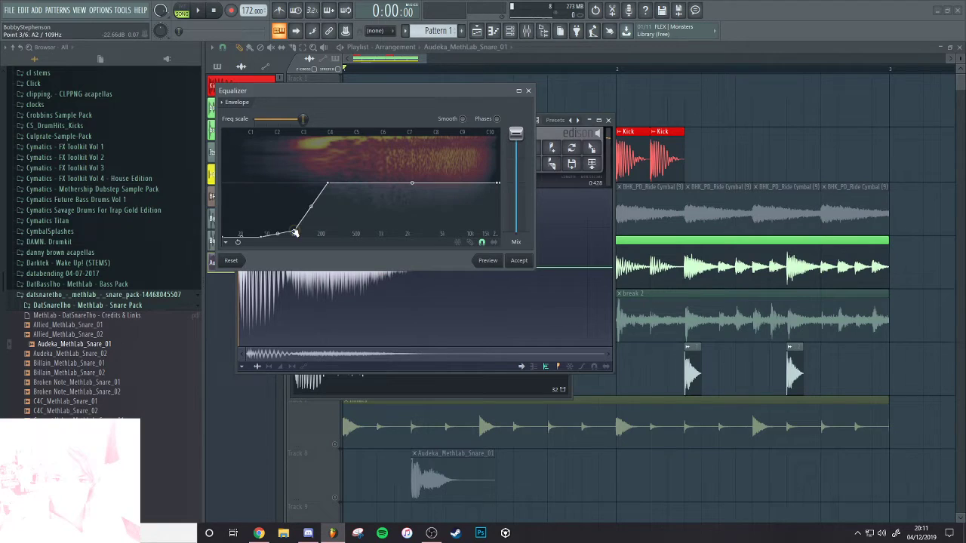
pyautogui.click(520, 262)
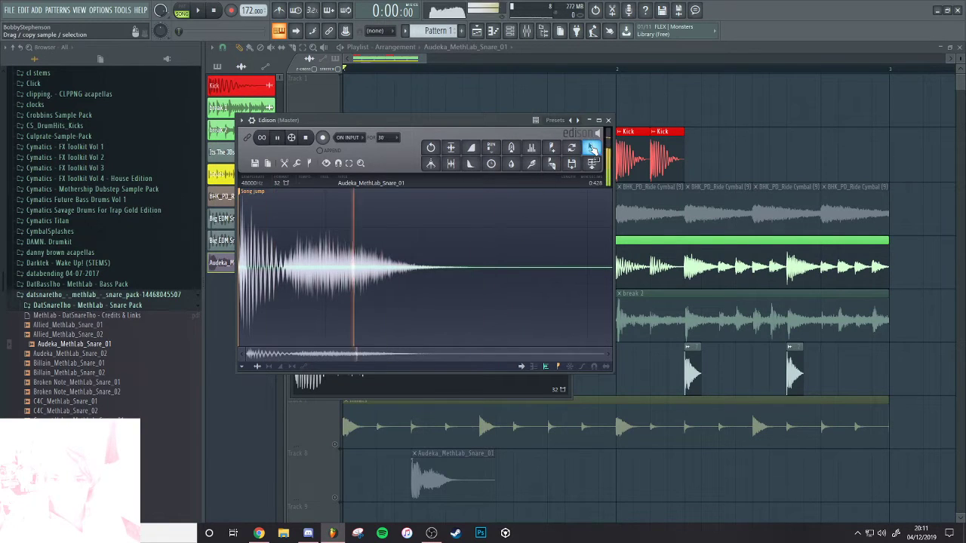
pyautogui.click(592, 148)
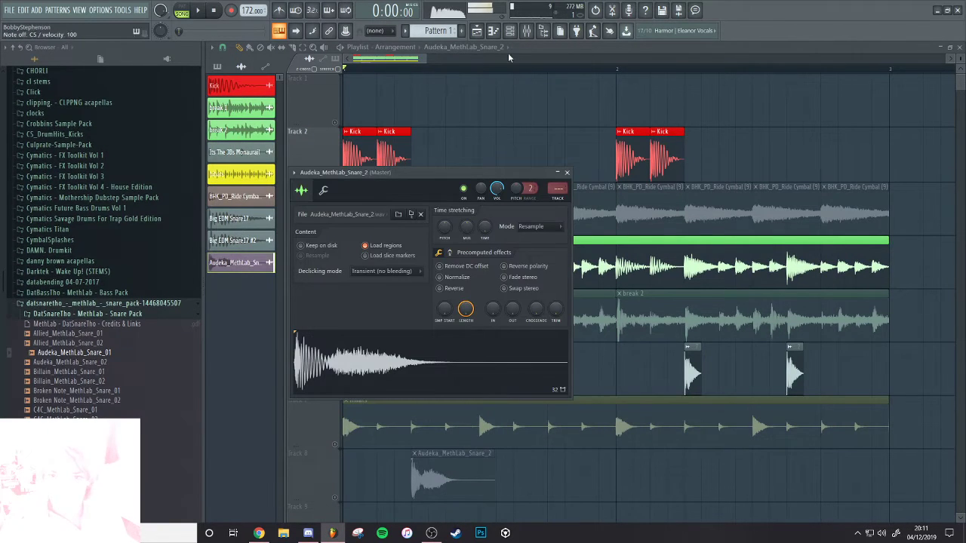
# Route the edited Audeka snare channel to mixer Insert 4
pyautogui.click(527, 32)
pyautogui.click(424, 210)
pyautogui.click(367, 211)
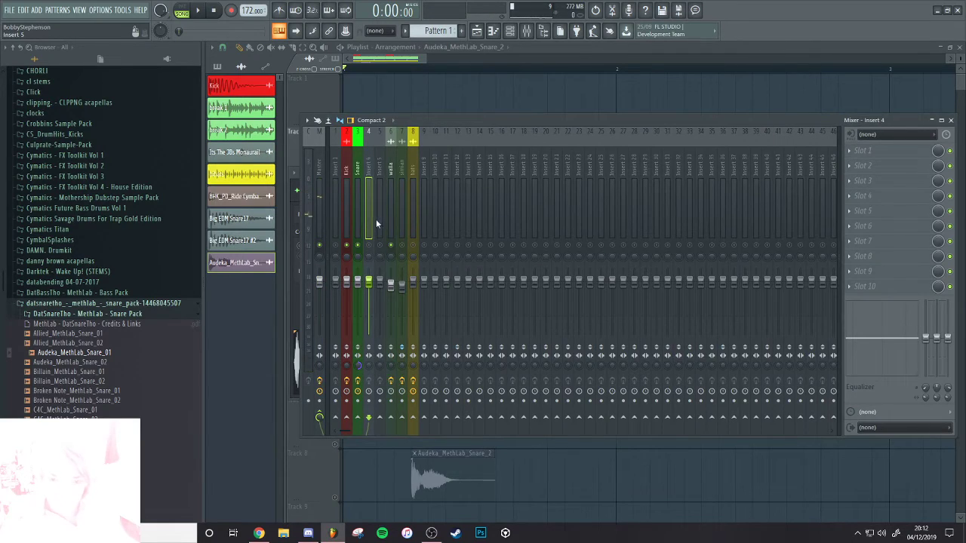
# Copy the Snare mixer track's state, including its effects chain, onto the Audeka snare's track at Insert 4
pyautogui.click(360, 204)
pyautogui.rightClick(361, 203)
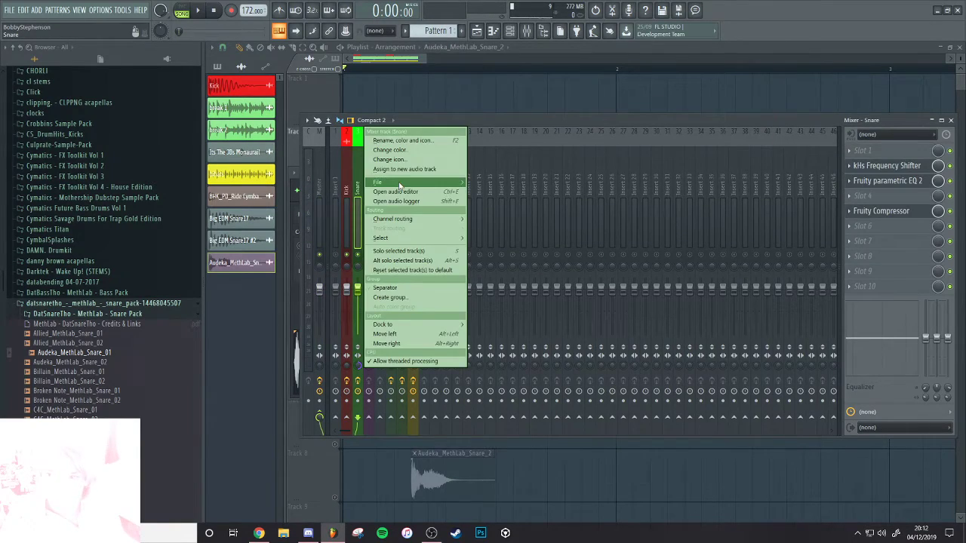
pyautogui.moveTo(399, 184)
pyautogui.moveTo(65, 30); pyautogui.dragTo(267, 150)
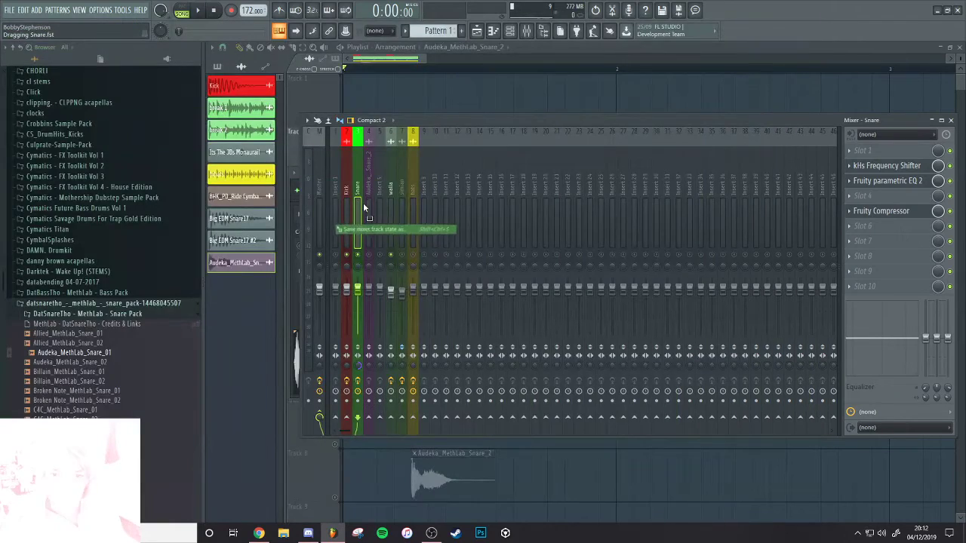
pyautogui.moveTo(363, 202); pyautogui.dragTo(369, 205)
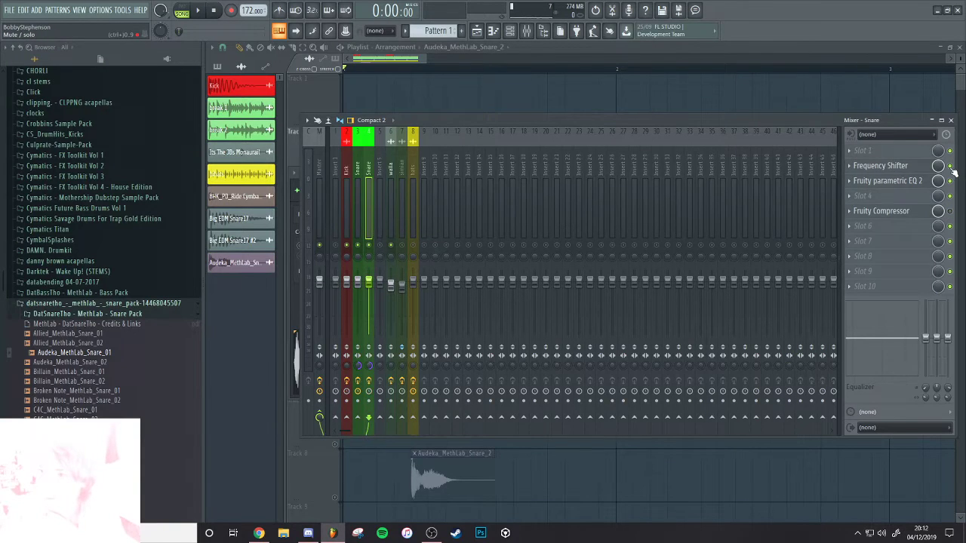
# Audition the Audeka snare while inspecting the copied Fruity parametric EQ 2 and toggling the Frequency Shifter on Insert 4
pyautogui.click(914, 185)
pyautogui.click(914, 184)
pyautogui.click(914, 184)
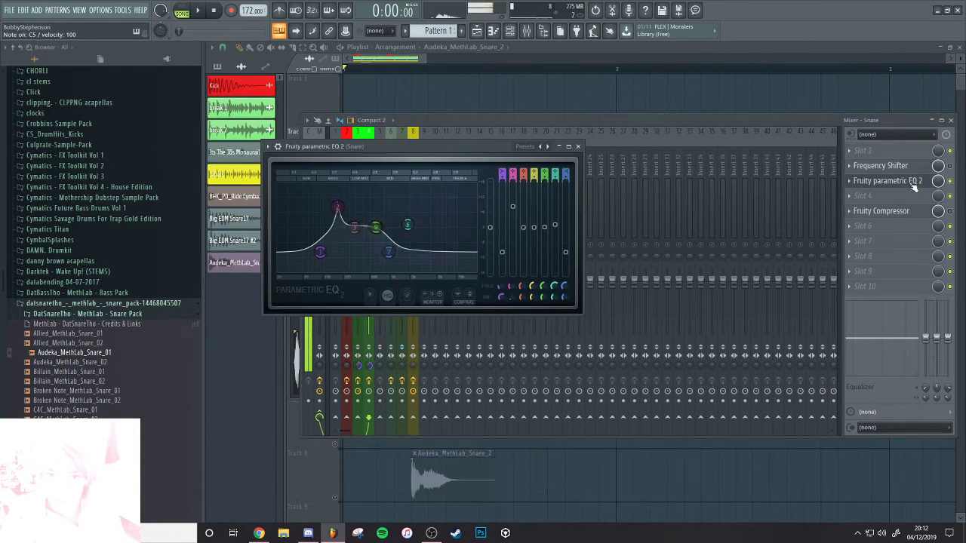
pyautogui.click(950, 166)
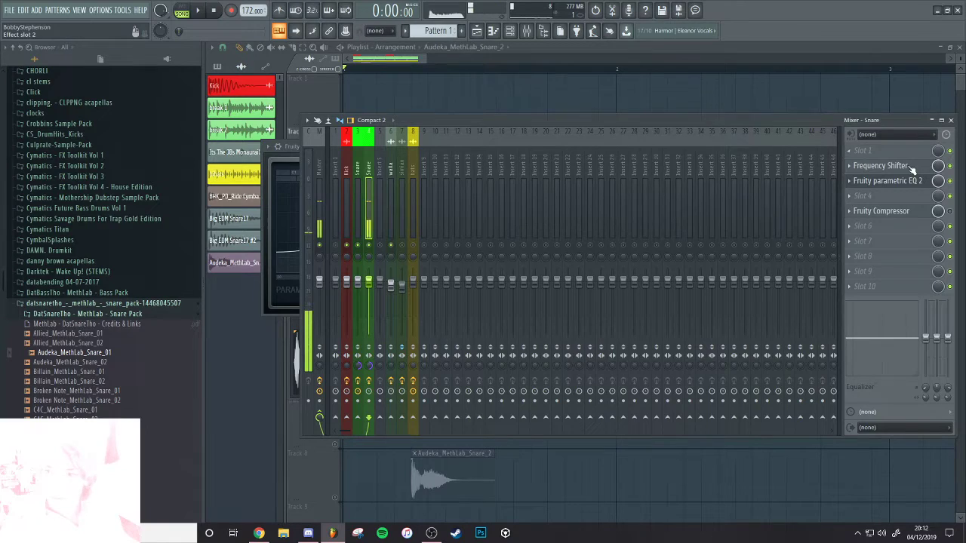
pyautogui.click(910, 166)
pyautogui.click(879, 185)
pyautogui.click(880, 185)
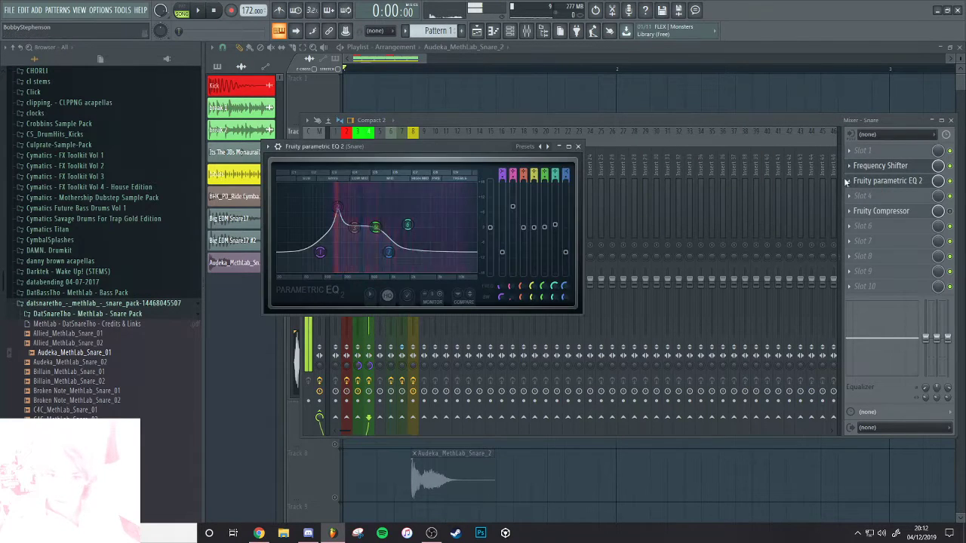
# Set the Frequency Shifter on the Audeka snare's mixer track to -39.4 Hz
pyautogui.click(914, 157)
pyautogui.click(911, 159)
pyautogui.moveTo(906, 163)
pyautogui.scroll(3, 906, 163)
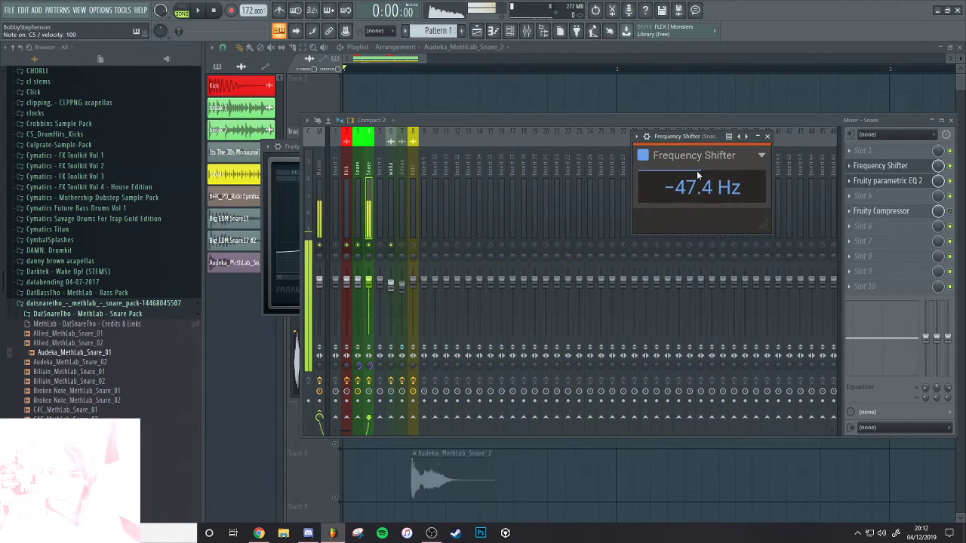
pyautogui.click(915, 182)
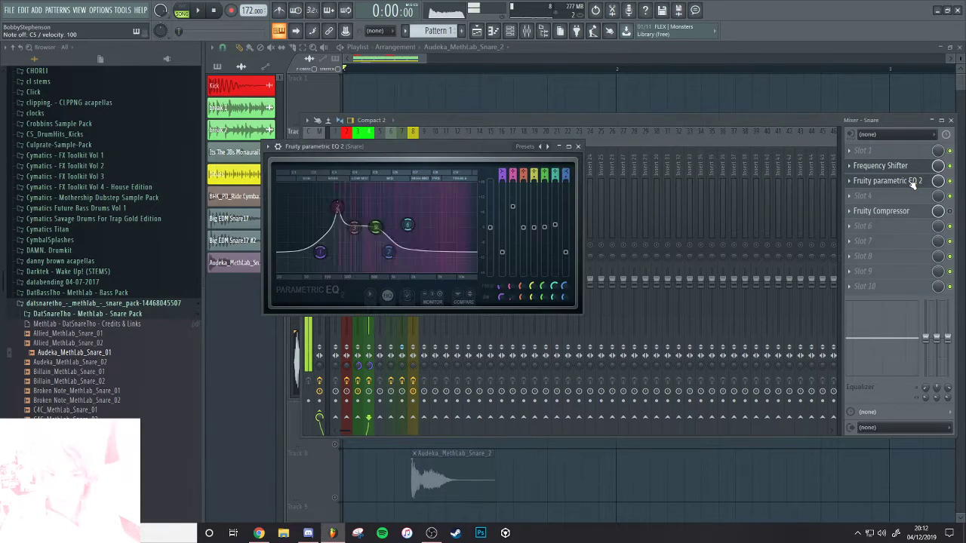
pyautogui.click(902, 167)
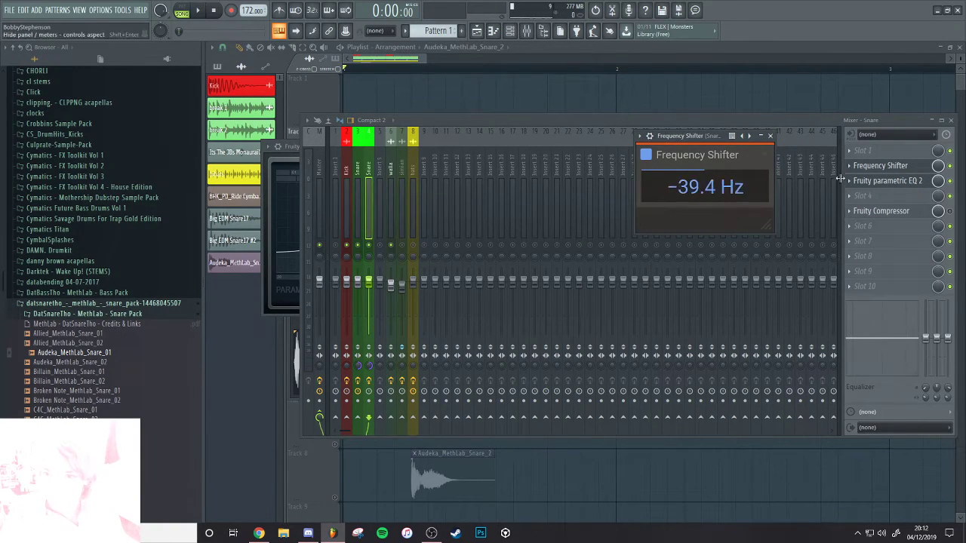
# Try raising the copied EQ's band 7 shelf to 6 dB around 1117 Hz and lowering its band 2 peak
pyautogui.click(887, 181)
pyautogui.press('space')
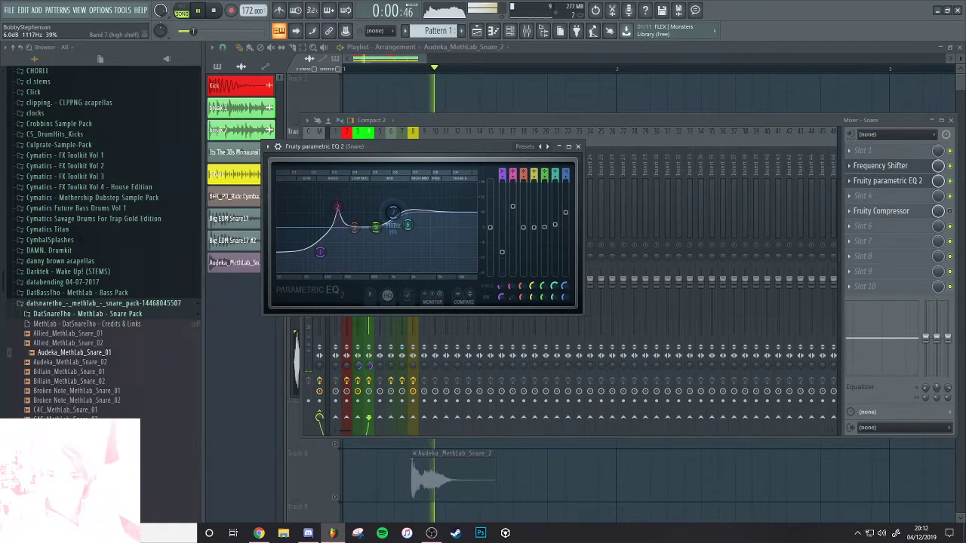
pyautogui.press('space')
pyautogui.moveTo(393, 213); pyautogui.dragTo(334, 215)
# Unmute Track 8 and play the loop with the Audeka snare included
pyautogui.click(334, 498)
pyautogui.press('space')
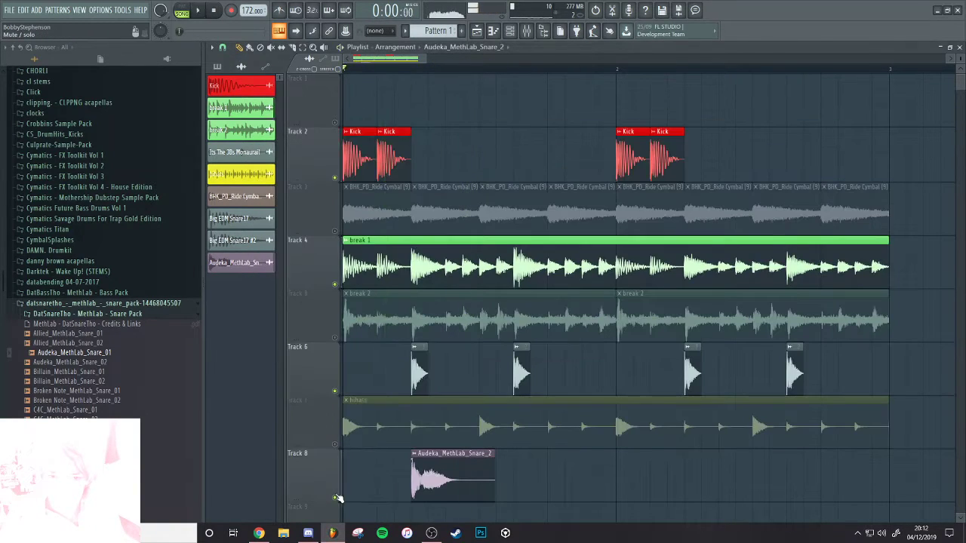
pyautogui.press('space')
pyautogui.press('space')
# Remove the copied EQ from the Audeka snare's mixer track and load a fresh Fruity parametric EQ 2 in slot 4
pyautogui.doubleClick(447, 475)
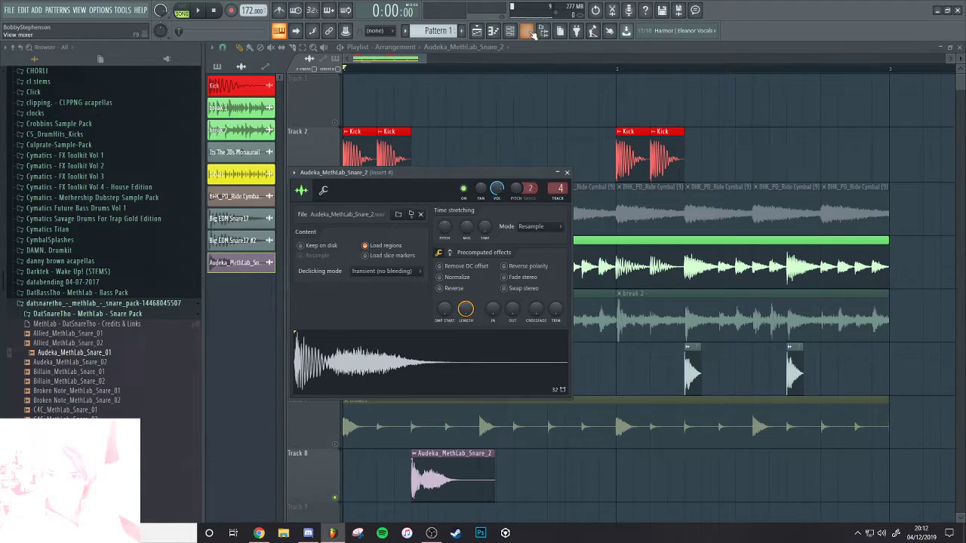
pyautogui.click(531, 33)
pyautogui.click(895, 181)
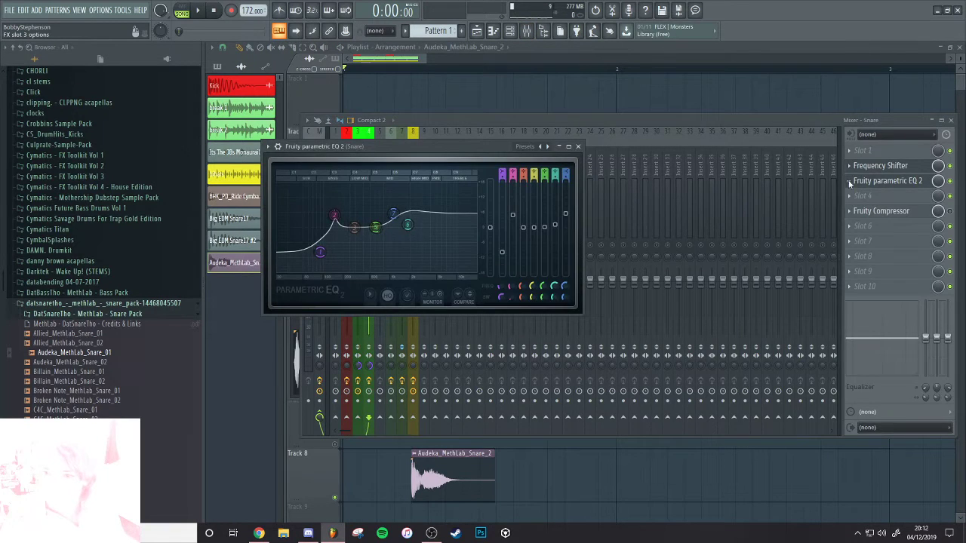
pyautogui.click(850, 184)
pyautogui.click(854, 205)
pyautogui.click(533, 299)
pyautogui.click(866, 196)
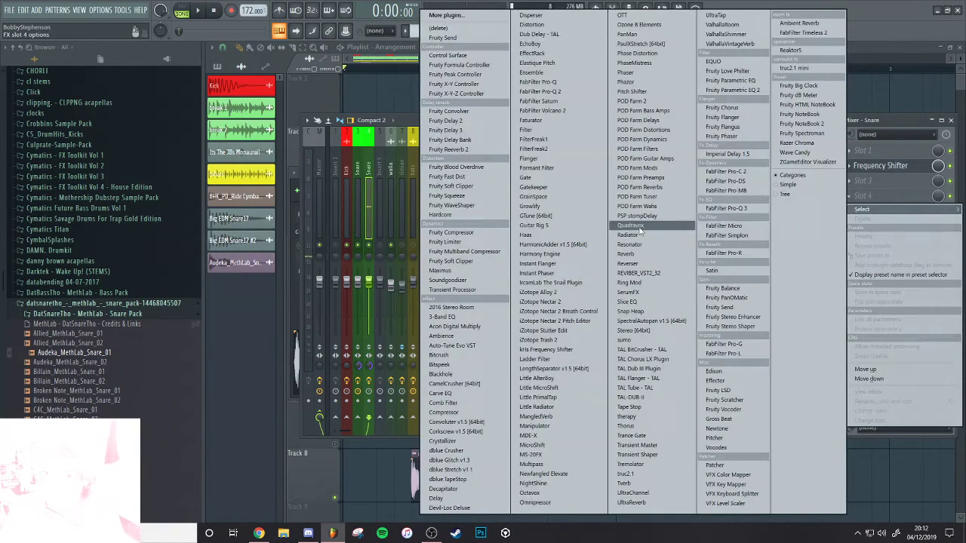
pyautogui.click(760, 92)
# Shape the new EQ with a slight high-end dip, a boosted band 6 in the mids and a lowered band 2
pyautogui.press('space')
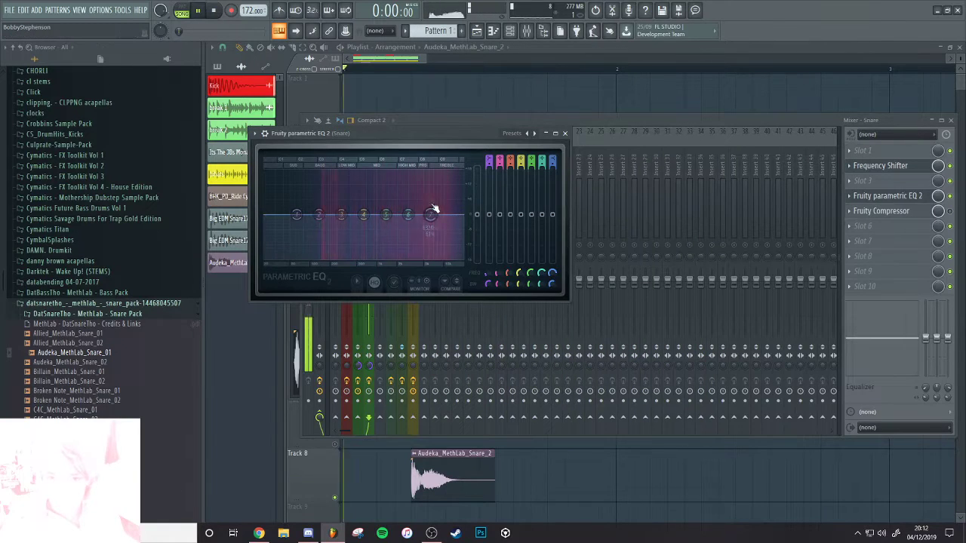
pyautogui.moveTo(431, 214); pyautogui.dragTo(431, 219)
pyautogui.press('space')
pyautogui.moveTo(403, 219); pyautogui.dragTo(384, 204)
pyautogui.press('space')
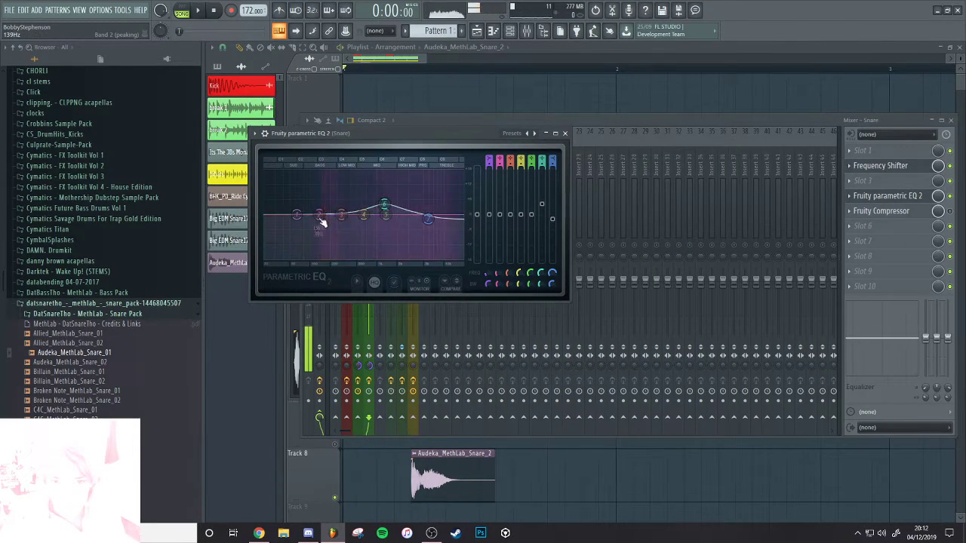
pyautogui.moveTo(327, 198); pyautogui.dragTo(312, 235)
# Adjust the Audeka snare mixer track's stereo separation and lower its volume fader while auditioning the loop
pyautogui.click(608, 123)
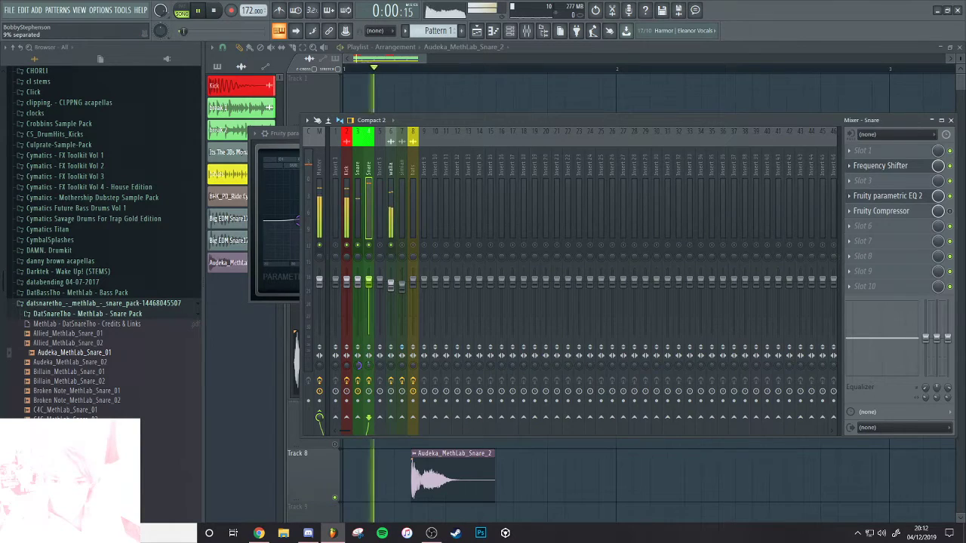
pyautogui.press('space')
pyautogui.press('space')
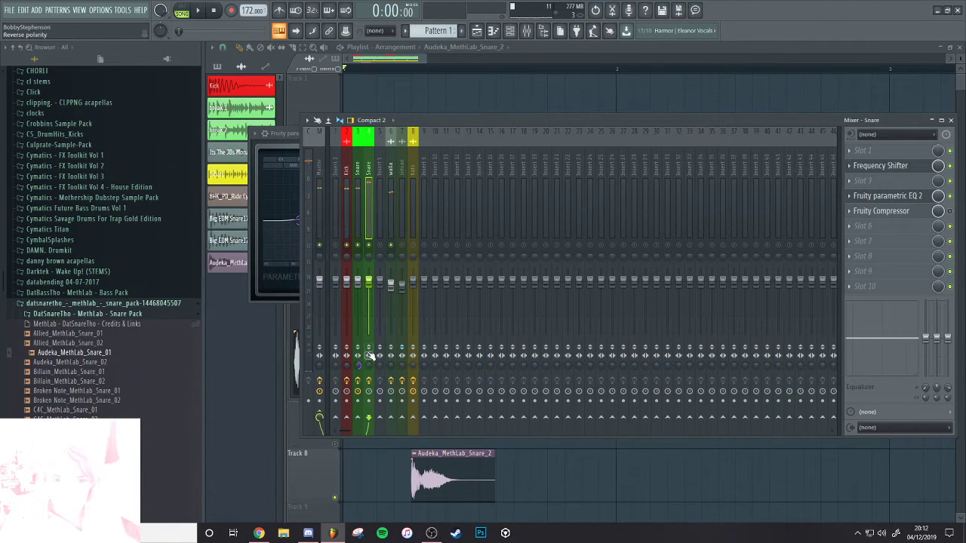
pyautogui.press('space')
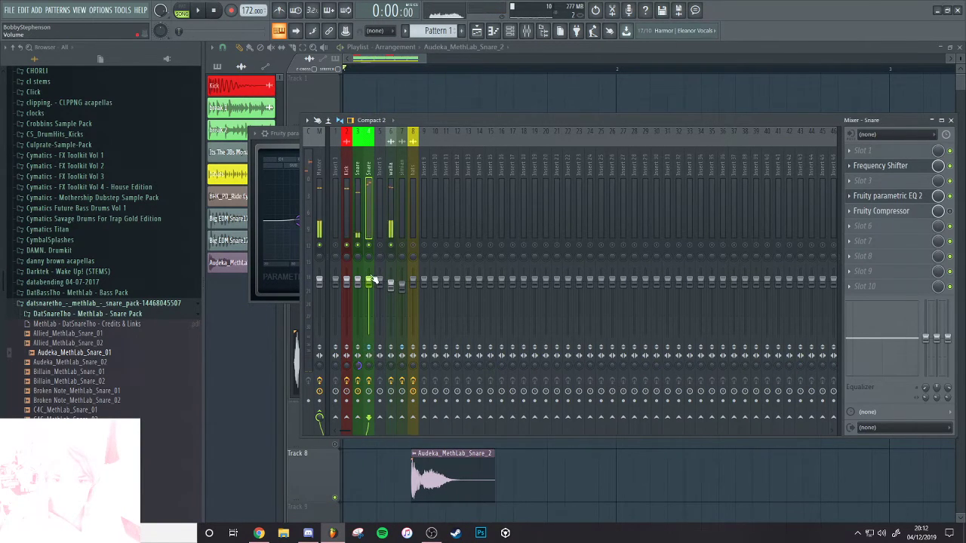
pyautogui.press('space')
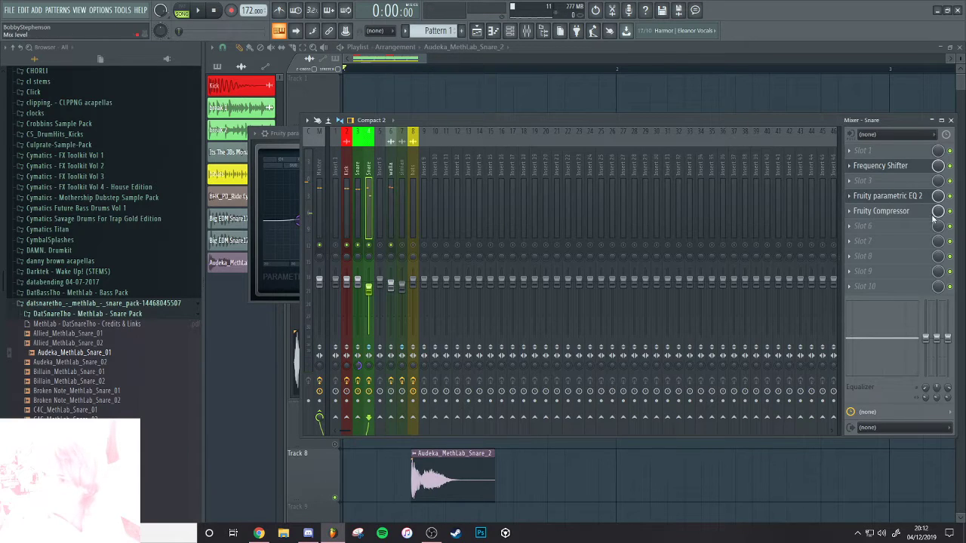
# Replace the Fruity Compressor in slot 5 with a Fruity Limiter and lower its ceiling to about -5.9 dB
pyautogui.click(848, 212)
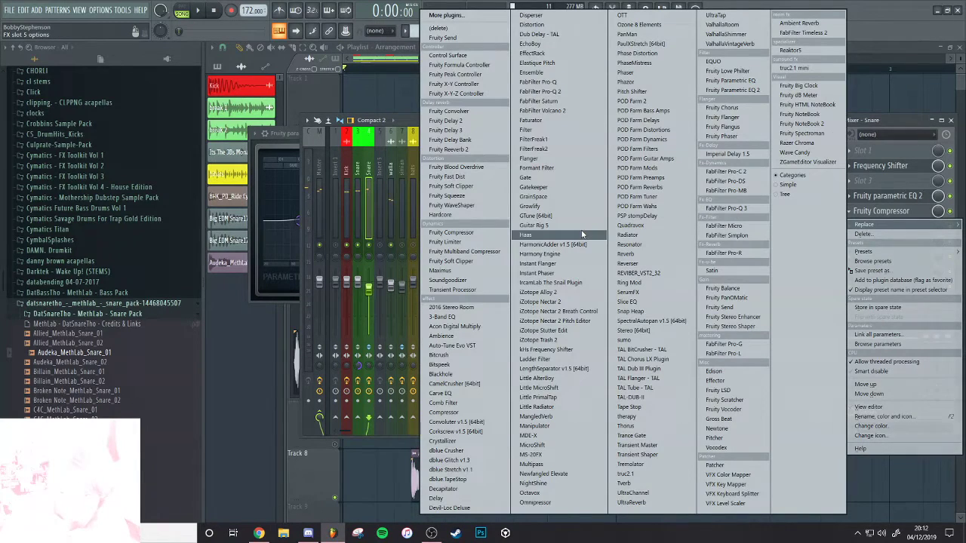
pyautogui.click(446, 241)
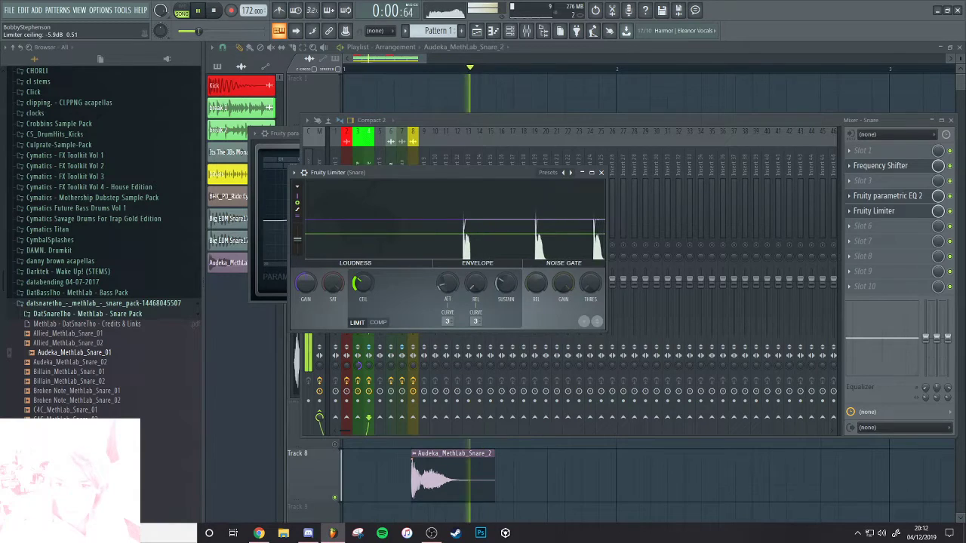
pyautogui.press('space')
# Place a second Audeka snare clip on bar 1's second snare hit and duplicate both clips into bar 2
pyautogui.click(488, 472)
pyautogui.press('space')
pyautogui.moveTo(477, 475); pyautogui.dragTo(490, 474)
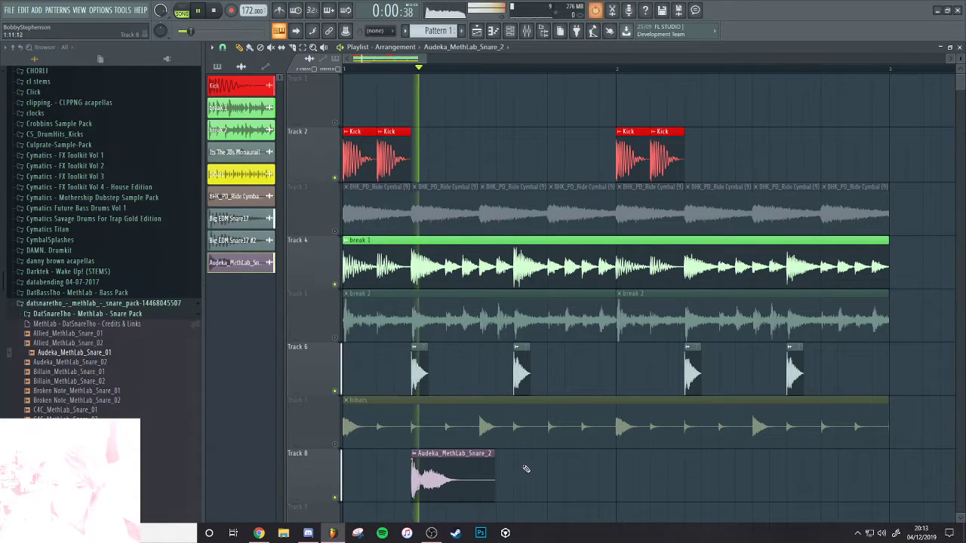
pyautogui.click(524, 469)
pyautogui.moveTo(406, 492); pyautogui.dragTo(600, 469)
pyautogui.scroll(3, 817, 457)
pyautogui.hotkey('ctrl', 'b')
# Open the Audeka snare sample in Edison, fade out its tail and send the result back to its channel
pyautogui.doubleClick(625, 457)
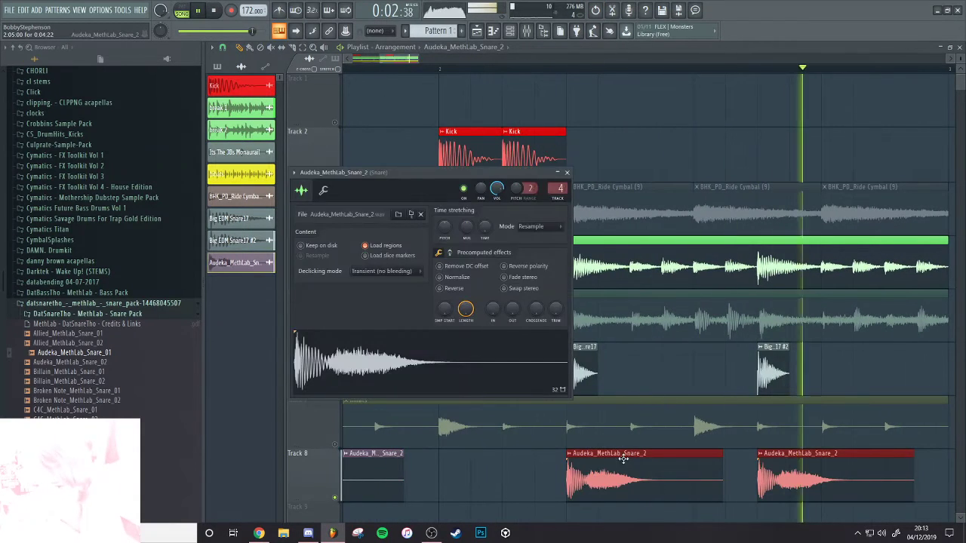
pyautogui.press('space')
pyautogui.hotkey('ctrl', 'e')
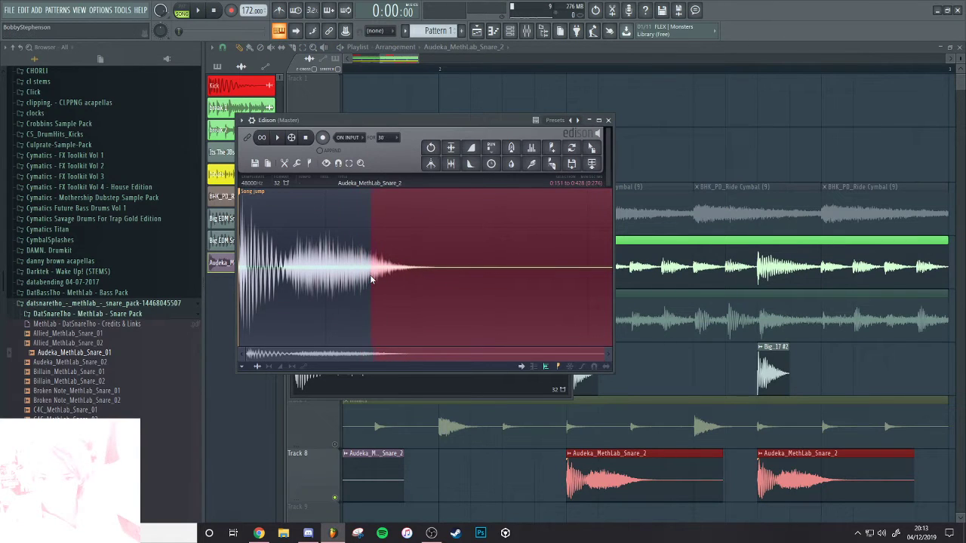
pyautogui.moveTo(394, 271); pyautogui.dragTo(388, 271)
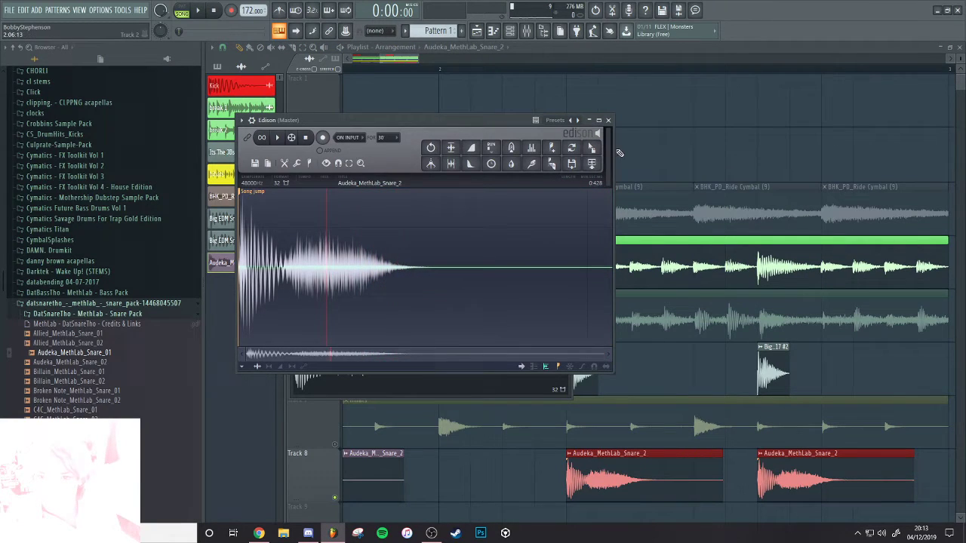
pyautogui.moveTo(593, 148); pyautogui.dragTo(417, 367)
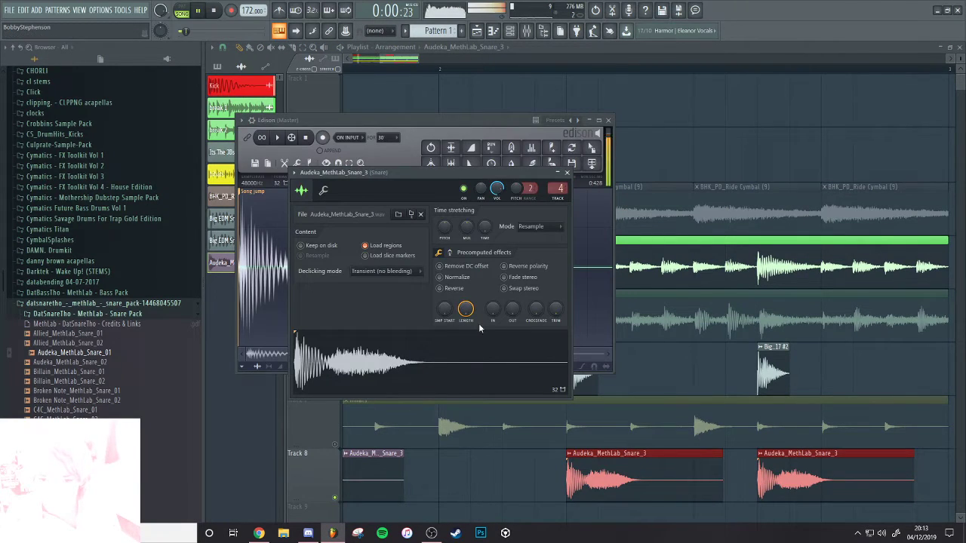
# Enable Normalize and Reverse polarity on the Audeka snare channel and increase its fade-in
pyautogui.click(450, 278)
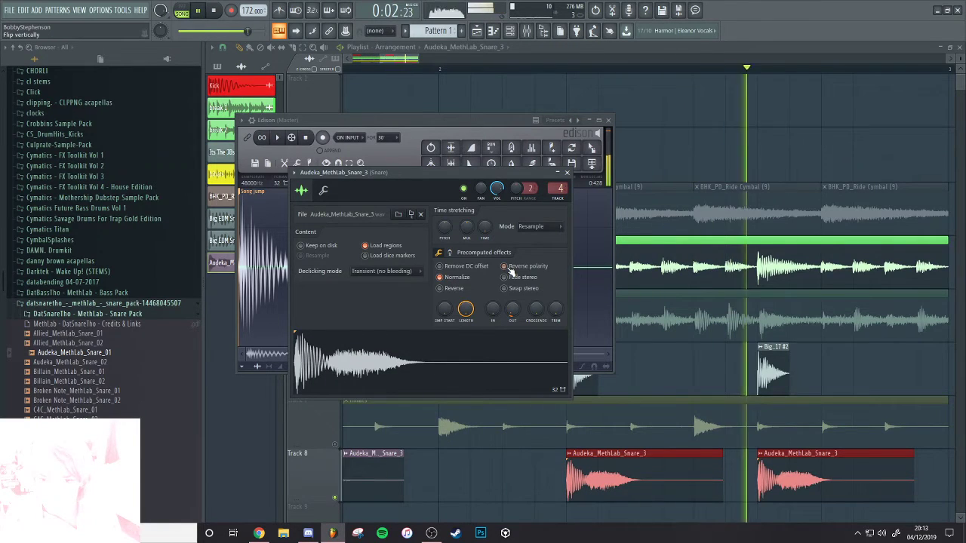
pyautogui.press('space')
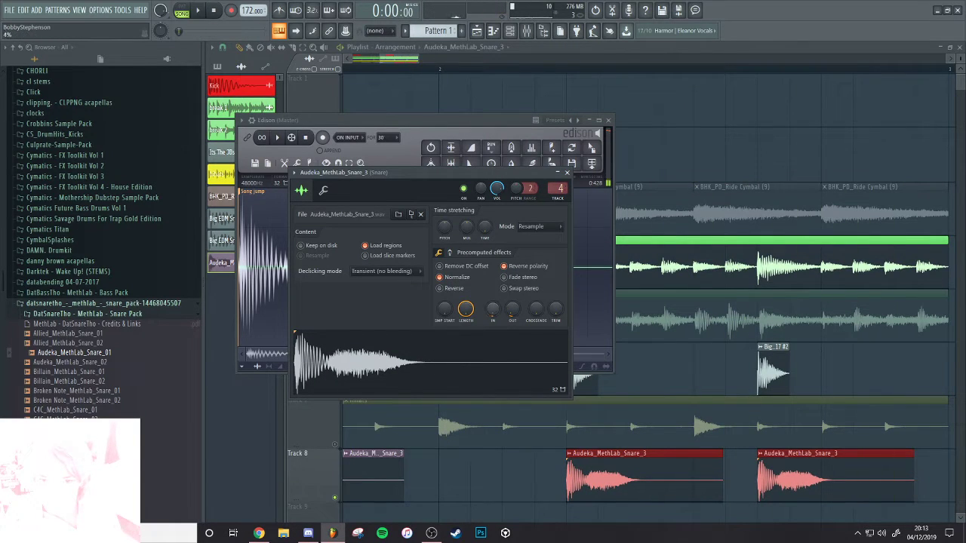
pyautogui.moveTo(493, 309); pyautogui.dragTo(493, 287)
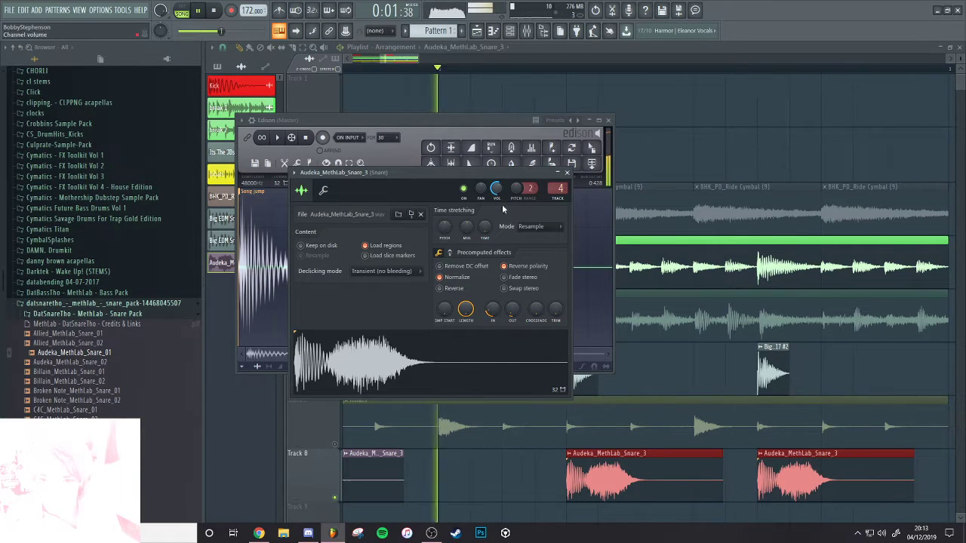
# Lower the Audeka snare channel's volume to 52% and try a later sample start offset
pyautogui.moveTo(445, 308); pyautogui.dragTo(444, 302)
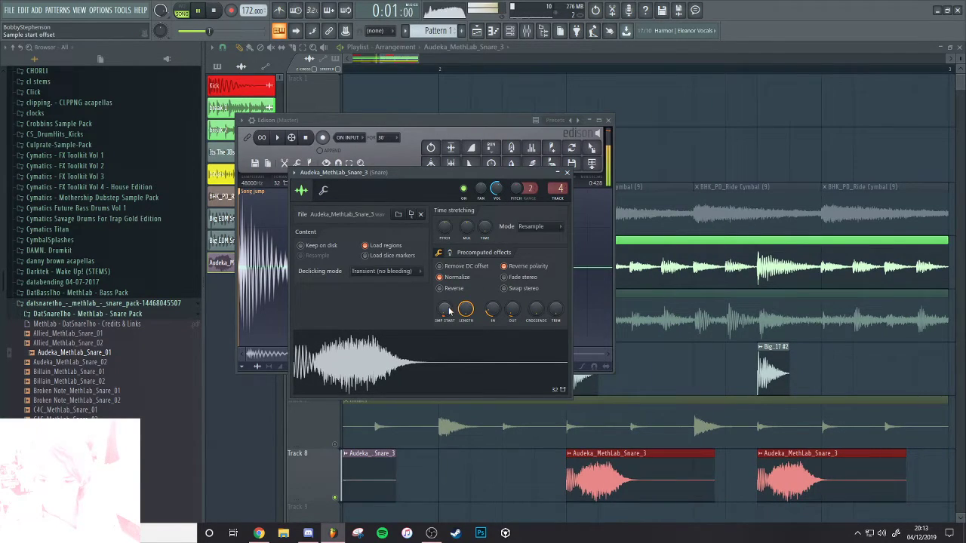
pyautogui.press('space')
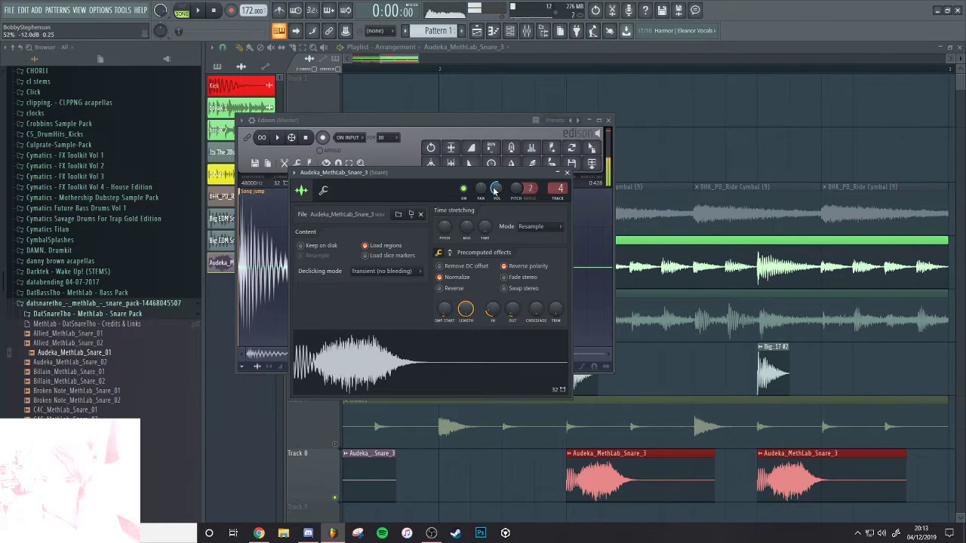
pyautogui.press('space')
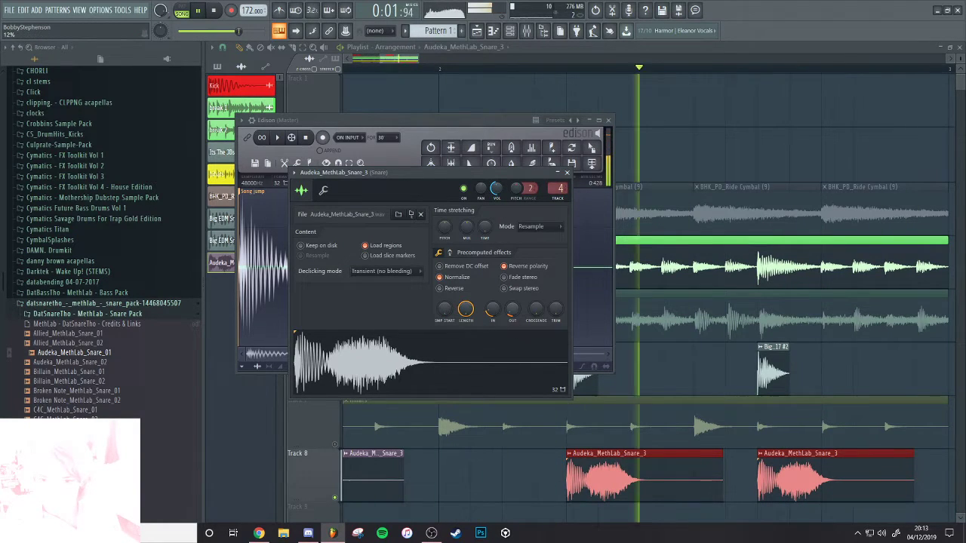
# Raise the Fruity Limiter gain on the Audeka snare track to about 3.2 dB and audition the whole loop
pyautogui.press('F9')
pyautogui.click(894, 212)
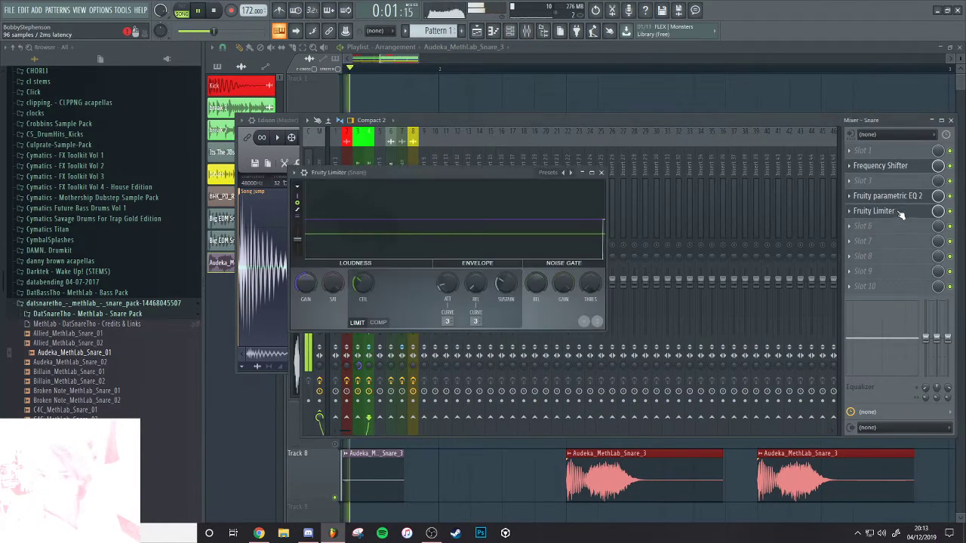
pyautogui.moveTo(306, 283); pyautogui.dragTo(306, 264)
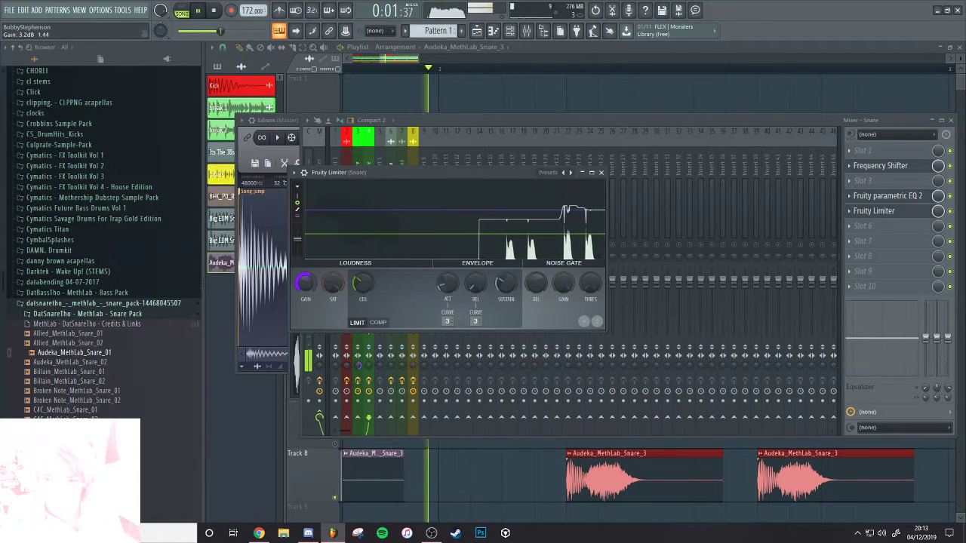
pyautogui.click(463, 120)
pyautogui.press('space')
pyautogui.click(574, 453)
pyautogui.scroll(-3, 590, 360)
pyautogui.press('space')
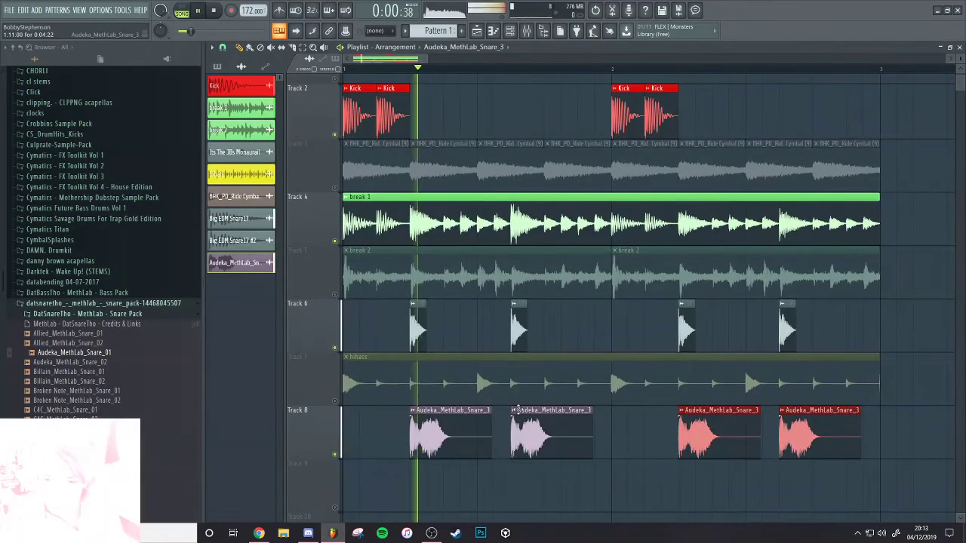
pyautogui.press('space')
# Try a unique copy of bar 1's second Audeka snare clip with its Reverse polarity setting toggled
pyautogui.click(515, 411)
pyautogui.click(534, 462)
pyautogui.press('space')
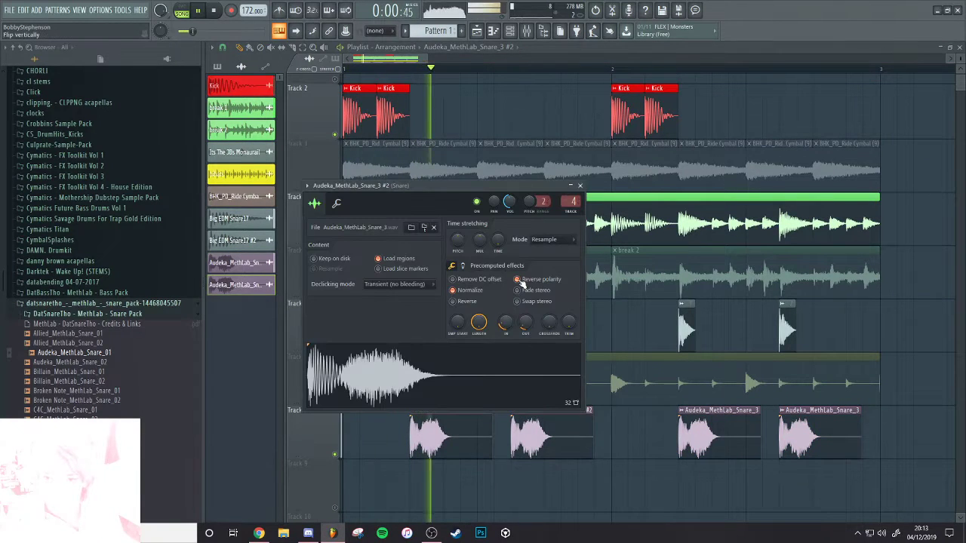
pyautogui.click(566, 439)
pyautogui.doubleClick(566, 439)
pyautogui.click(525, 278)
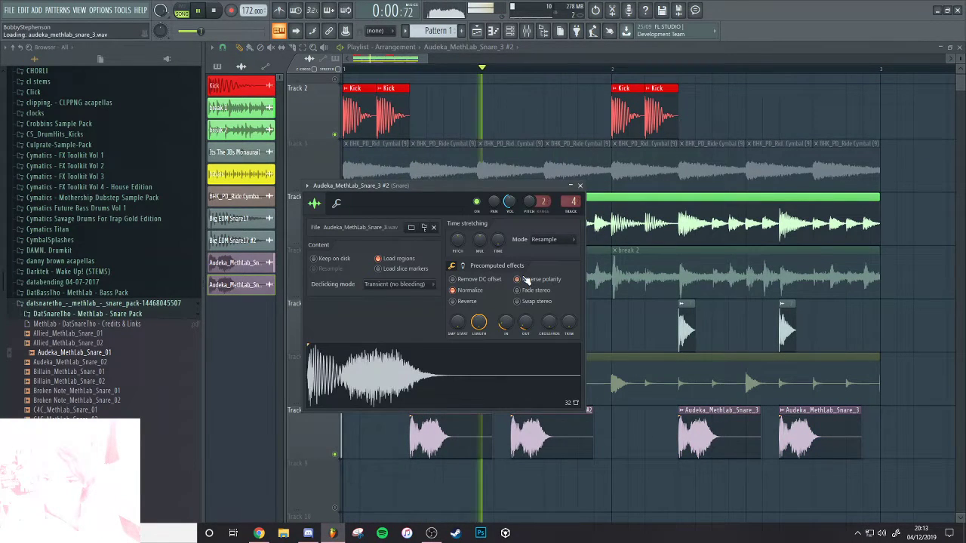
pyautogui.rightClick(549, 441)
pyautogui.click(521, 423)
pyautogui.press('space')
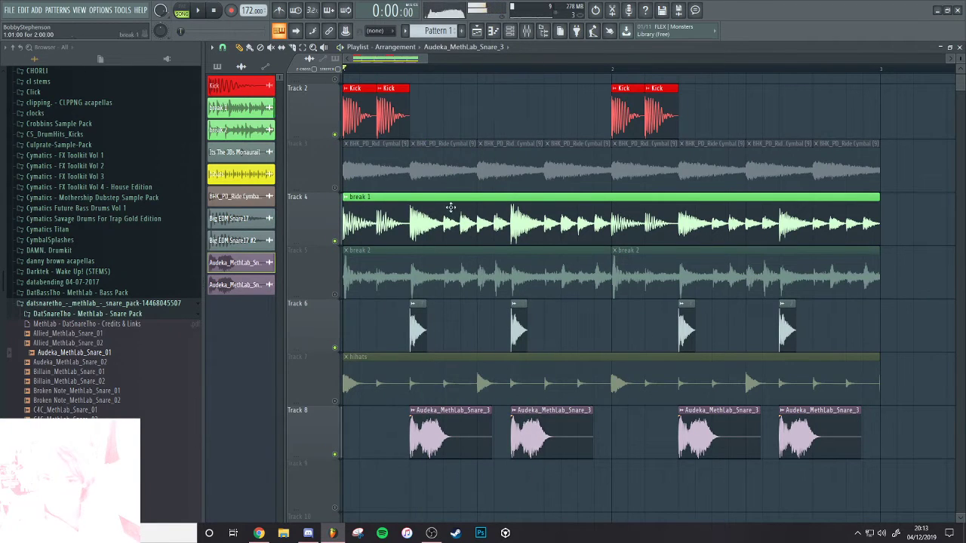
# Place a Kick clip under bar 1's second snare hit on Track 2 and audition it with the Kick channel settings open
pyautogui.click(426, 124)
pyautogui.rightClick(423, 117)
pyautogui.press('space')
pyautogui.click(520, 115)
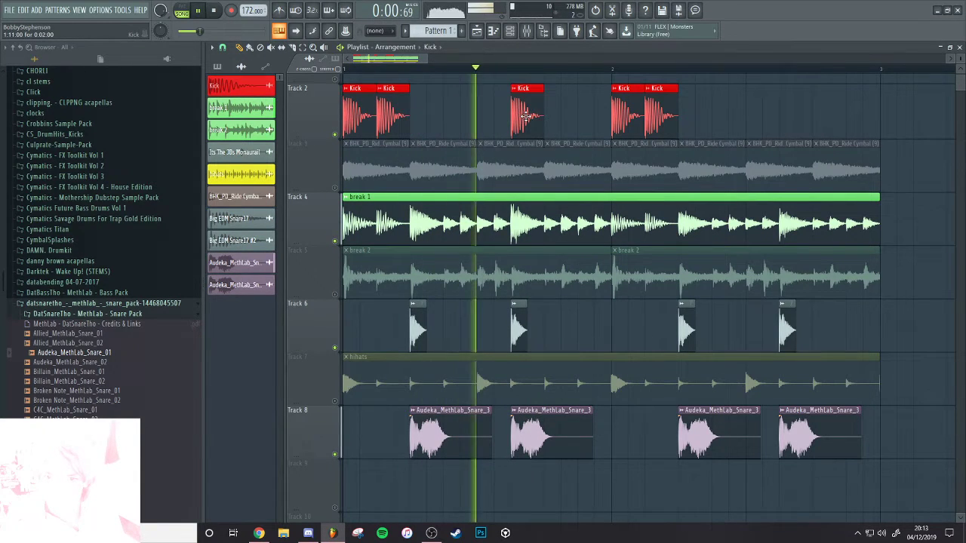
pyautogui.press('space')
pyautogui.doubleClick(526, 116)
pyautogui.press('space')
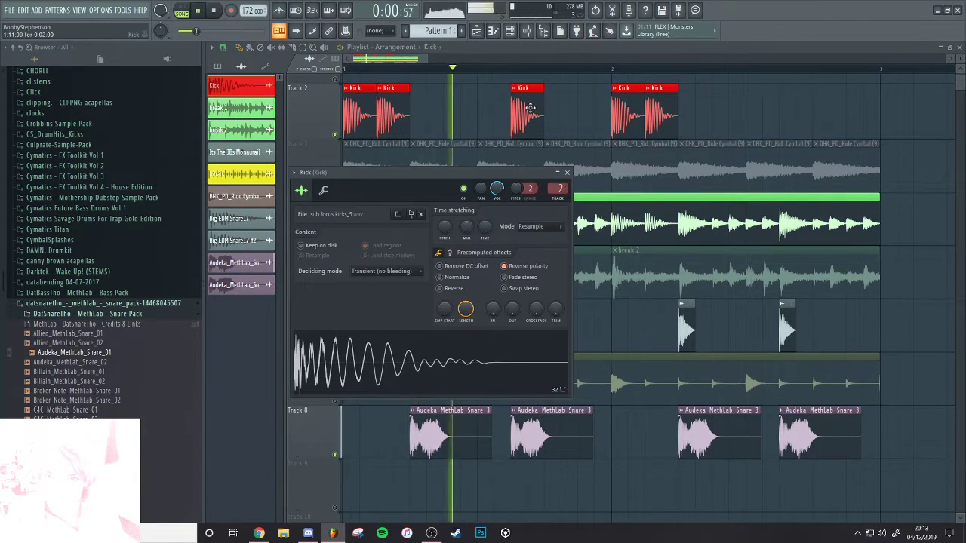
# Audition the kick under bar 1's second snare hit while checking the Kick mixer track
pyautogui.press('Escape')
pyautogui.press('space')
pyautogui.press('space')
pyautogui.press('F9')
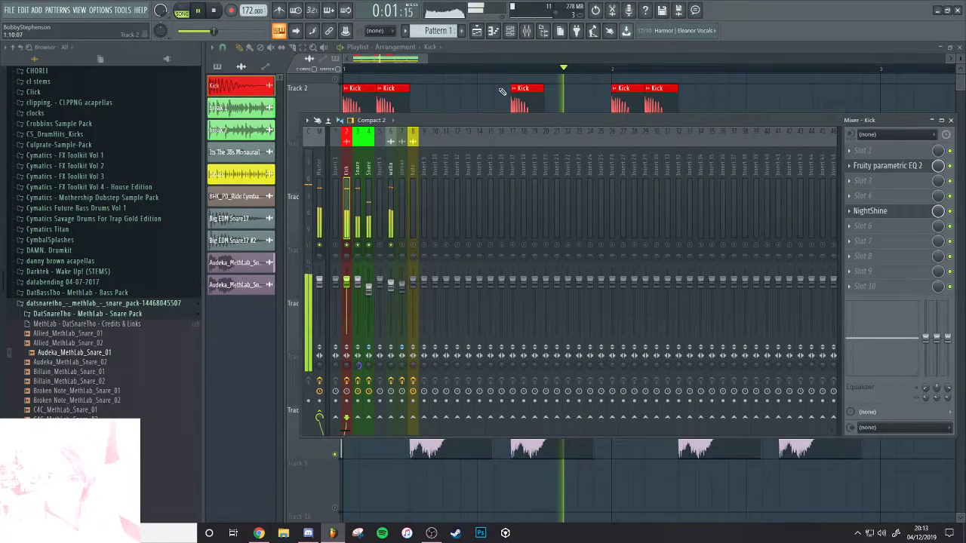
pyautogui.click(515, 91)
pyautogui.press('space')
pyautogui.press('space')
pyautogui.click(527, 31)
pyautogui.press('space')
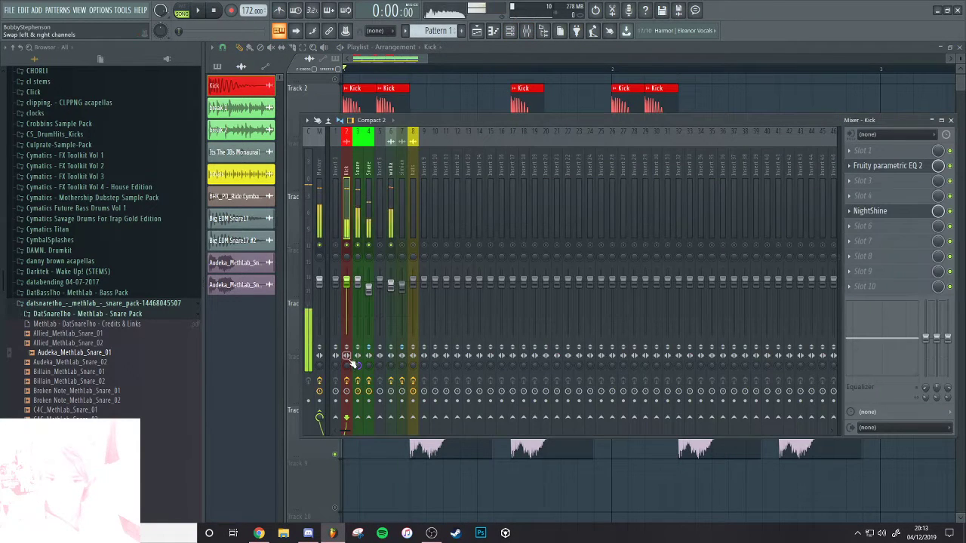
pyautogui.press('space')
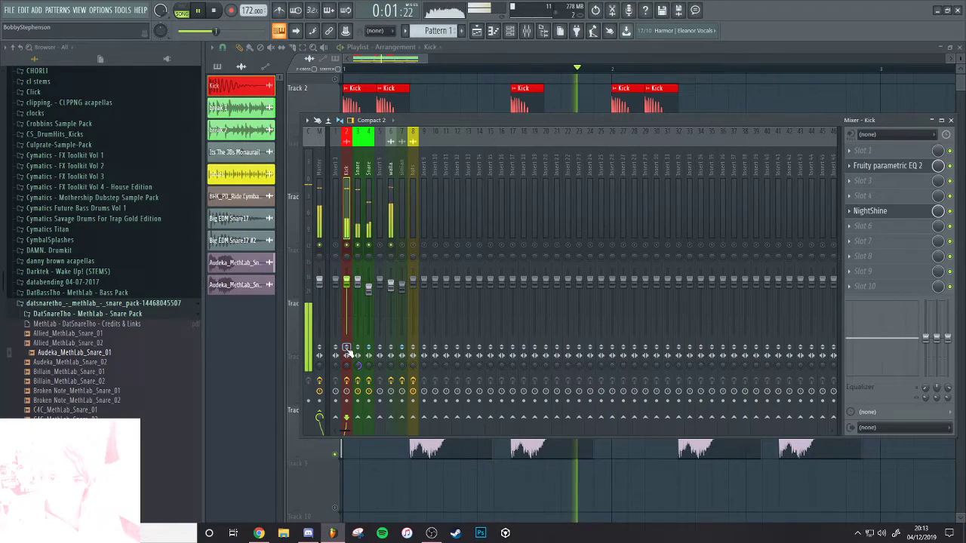
pyautogui.press('space')
pyautogui.click(521, 90)
pyautogui.press('space')
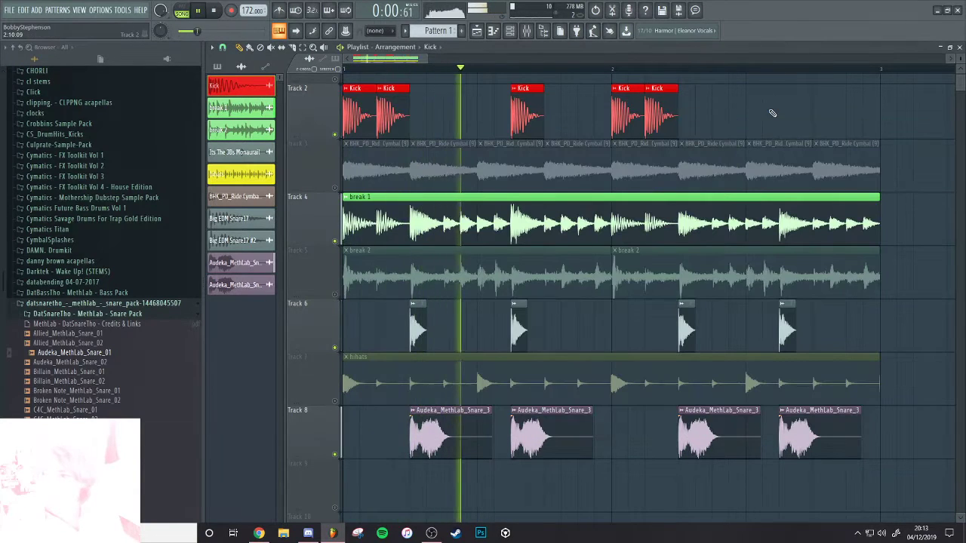
# Place a Kick clip under bar 2's second snare hit on Track 2 and unmute all tracks to audition the loop
pyautogui.click(781, 116)
pyautogui.press('space')
pyautogui.rightClick(335, 295)
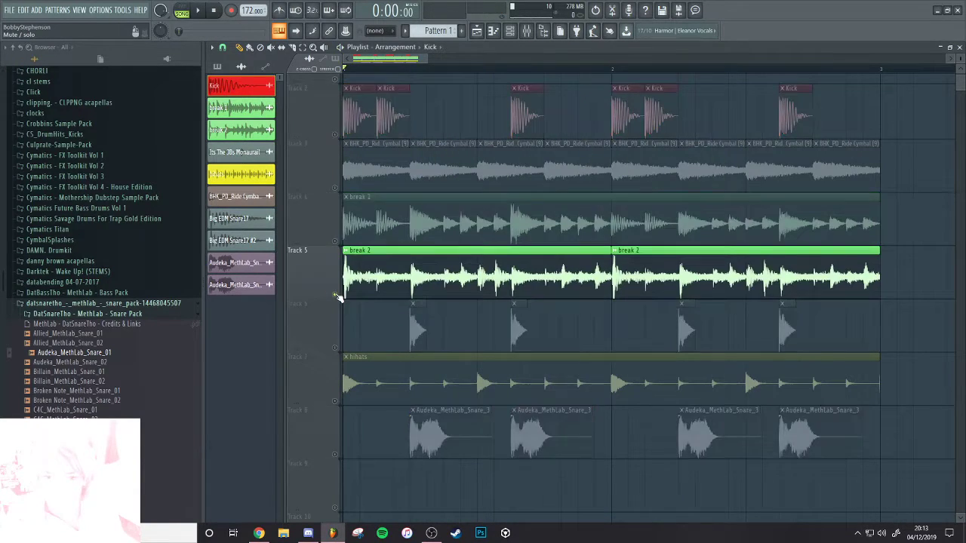
pyautogui.rightClick(335, 295)
pyautogui.press('space')
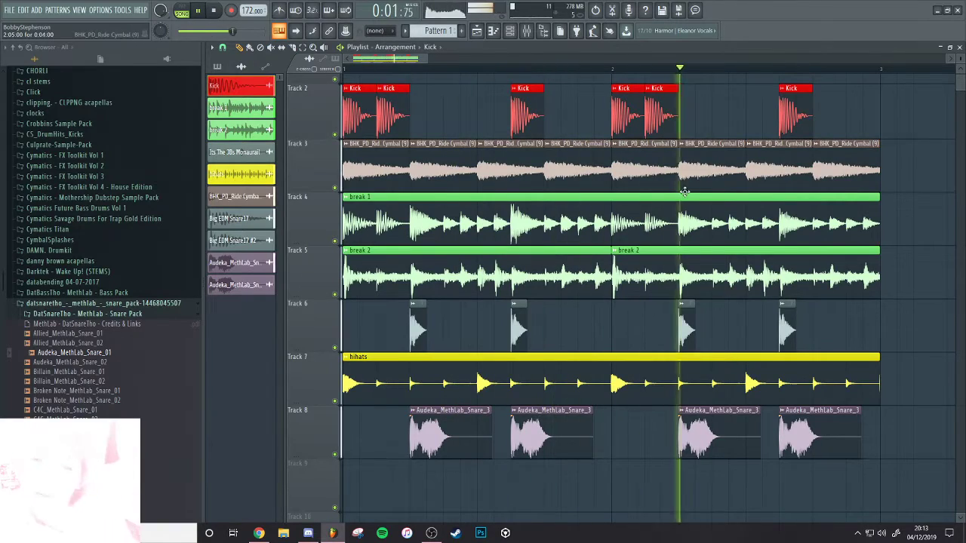
# Delete the Kick clips under the second snare hits of both bars on Track 2
pyautogui.moveTo(689, 194); pyautogui.dragTo(531, 99)
pyautogui.rightClick(531, 151)
pyautogui.rightClick(802, 159)
pyautogui.scroll(-2, 755, 161)
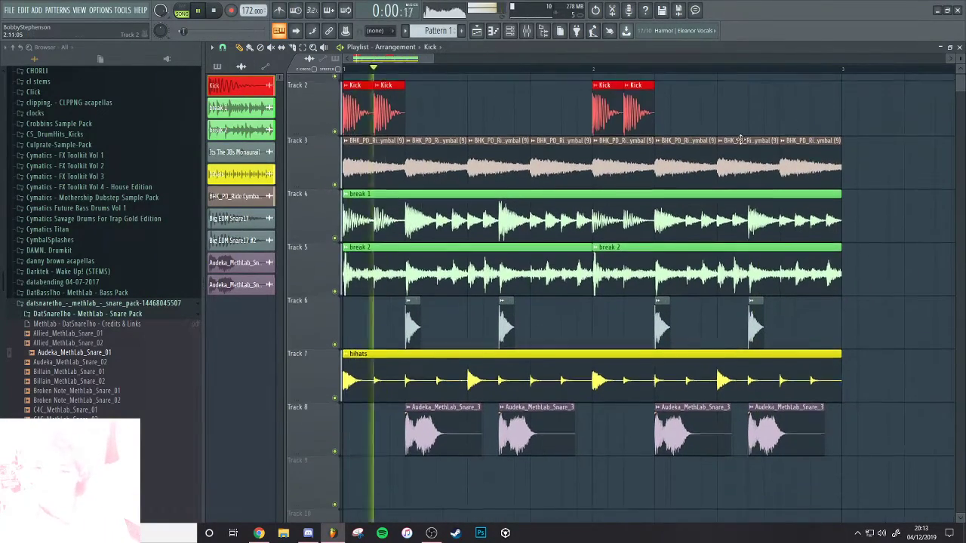
# Route both Snare mixer tracks only to Insert 5 as a shared snare bus
pyautogui.click(528, 31)
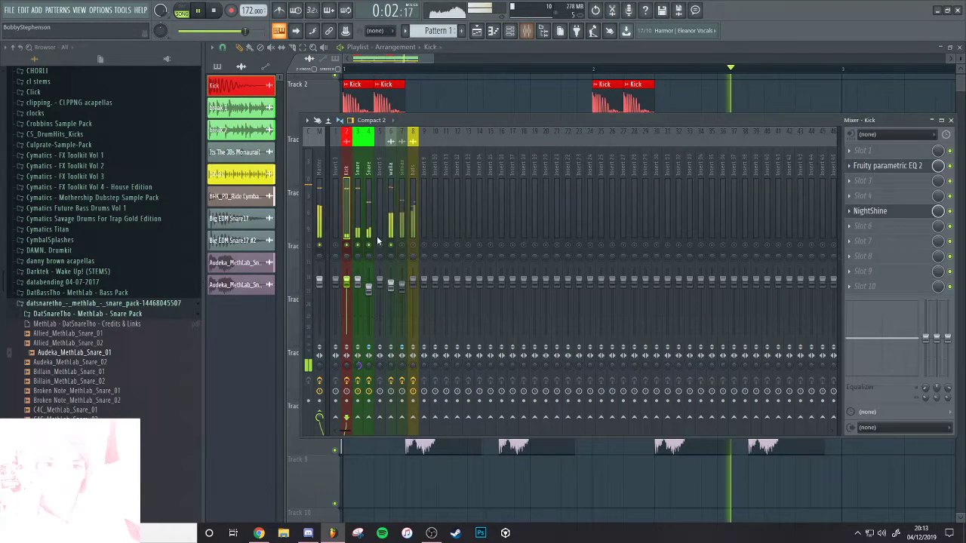
pyautogui.click(360, 222)
pyautogui.press('space')
pyautogui.rightClick(382, 419)
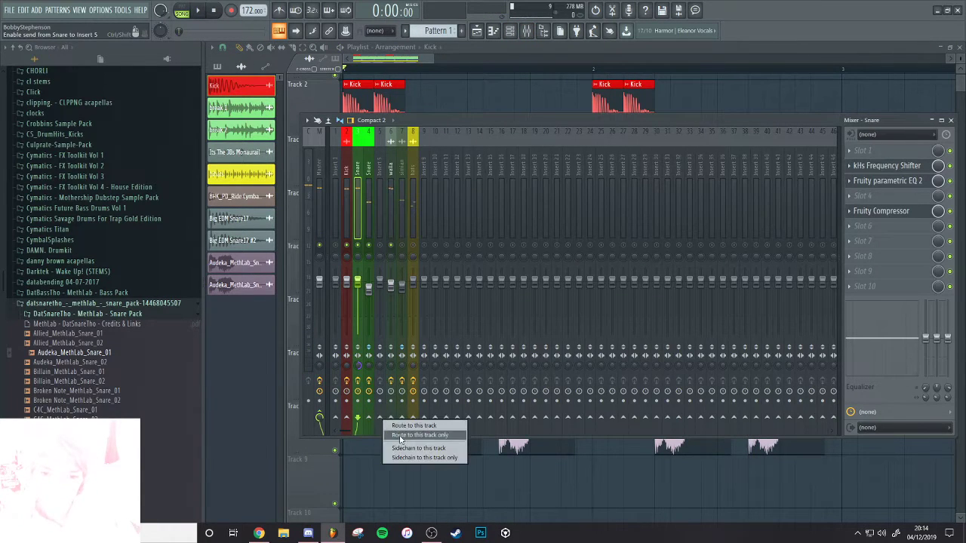
pyautogui.click(402, 436)
pyautogui.click(369, 424)
pyautogui.rightClick(381, 417)
pyautogui.click(397, 428)
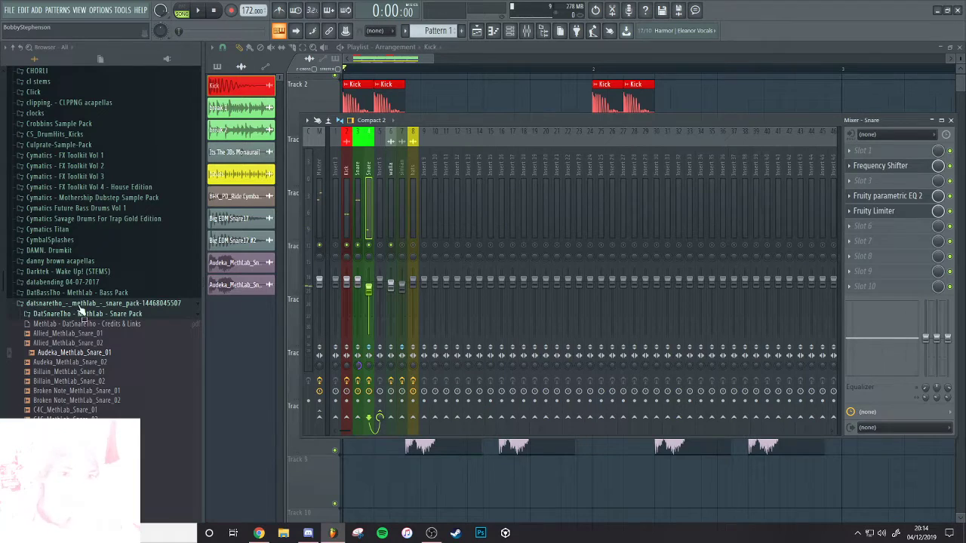
# Browse to the Akira Complex Snares Breaks - Copy folder and audition its snare samples
pyautogui.moveTo(3, 284); pyautogui.dragTo(3, 139)
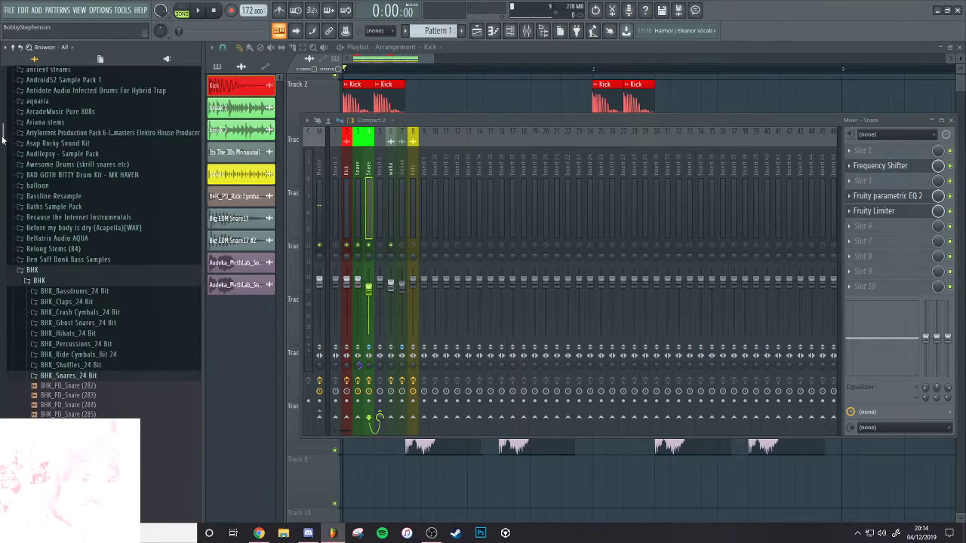
pyautogui.scroll(6, 67, 239)
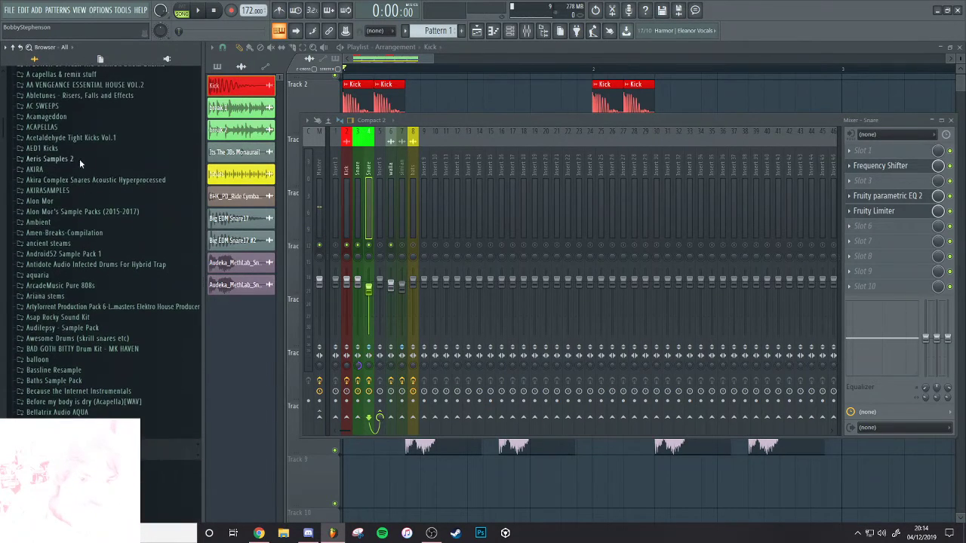
pyautogui.click(90, 241)
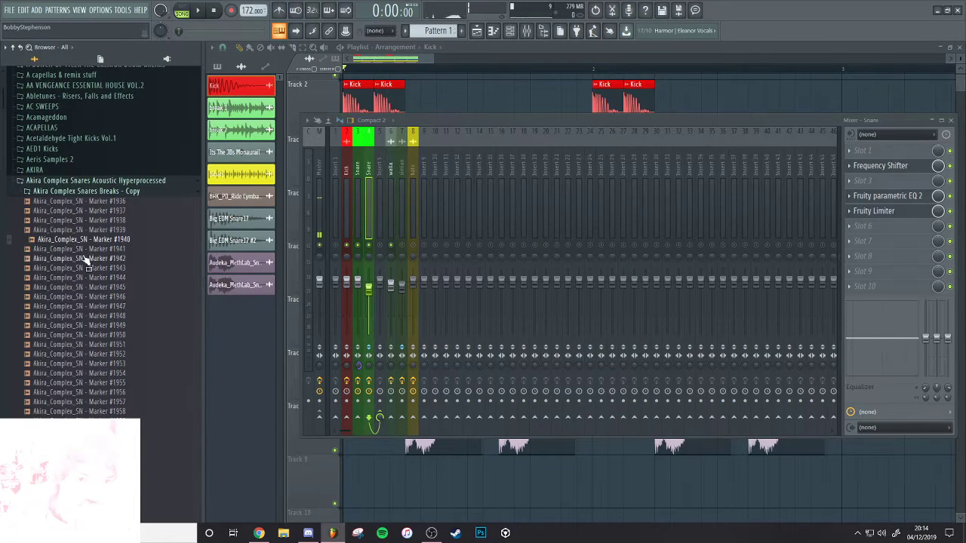
pyautogui.press('Down')
pyautogui.press('Down')
pyautogui.press('Down')
pyautogui.press('Down')
pyautogui.press('Down')
pyautogui.press('Down')
pyautogui.press('Down')
pyautogui.press('Down')
pyautogui.press('Down')
pyautogui.press('Down')
pyautogui.press('Down')
pyautogui.press('Down')
pyautogui.press('Down')
pyautogui.press('Down')
pyautogui.press('Down')
pyautogui.press('Down')
pyautogui.press('Down')
pyautogui.press('Down')
pyautogui.press('Down')
pyautogui.press('Down')
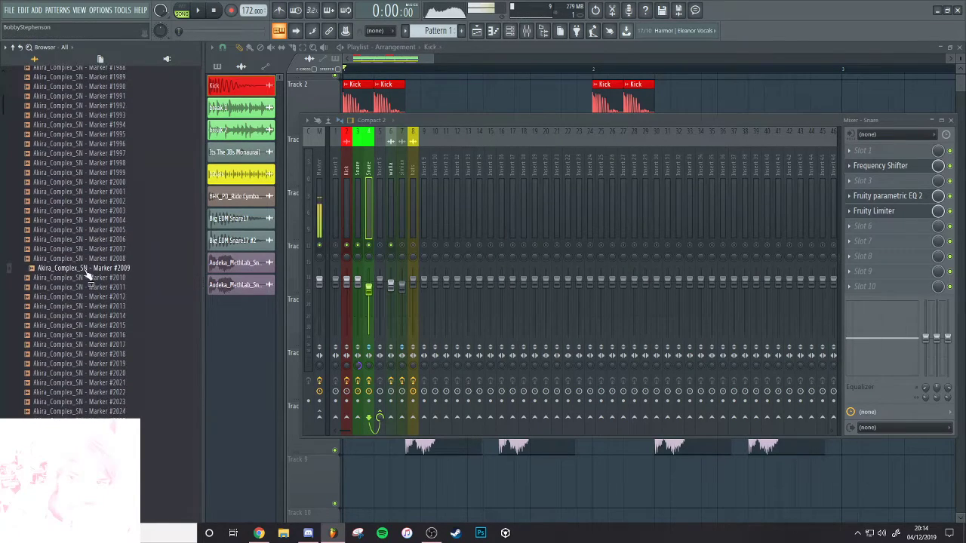
pyautogui.press('Down')
pyautogui.press('Down')
pyautogui.press('Down')
pyautogui.press('Down')
pyautogui.press('Down')
pyautogui.press('Down')
pyautogui.press('Down')
pyautogui.press('Down')
pyautogui.press('Down')
pyautogui.press('Down')
pyautogui.press('Down')
pyautogui.press('Down')
pyautogui.press('Down')
pyautogui.press('Down')
# Jump to another part of the Akira Complex snare list and audition samples around Marker #871 to #897
pyautogui.click(5, 300)
pyautogui.click(79, 275)
pyautogui.click(92, 302)
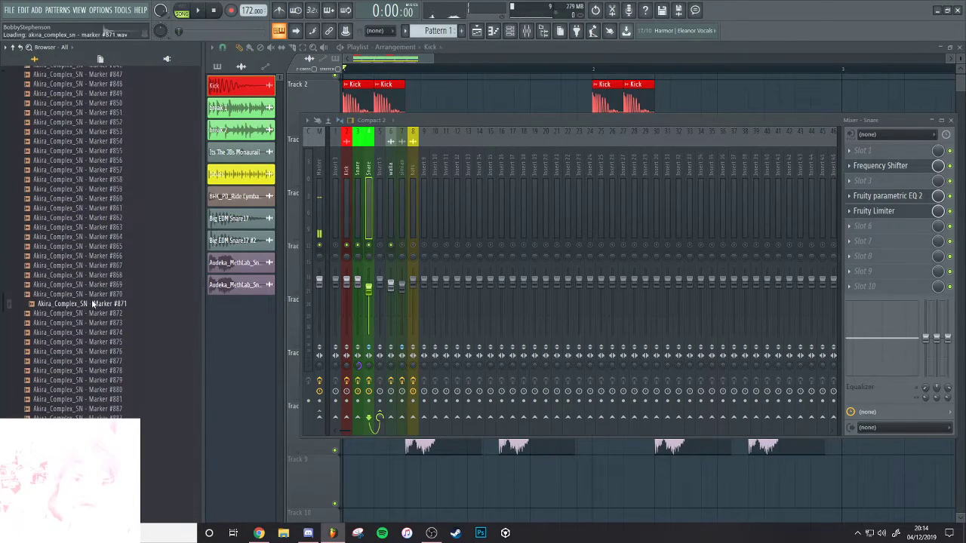
pyautogui.scroll(-4, 92, 302)
pyautogui.click(90, 302)
pyautogui.scroll(-1, 92, 304)
pyautogui.click(112, 249)
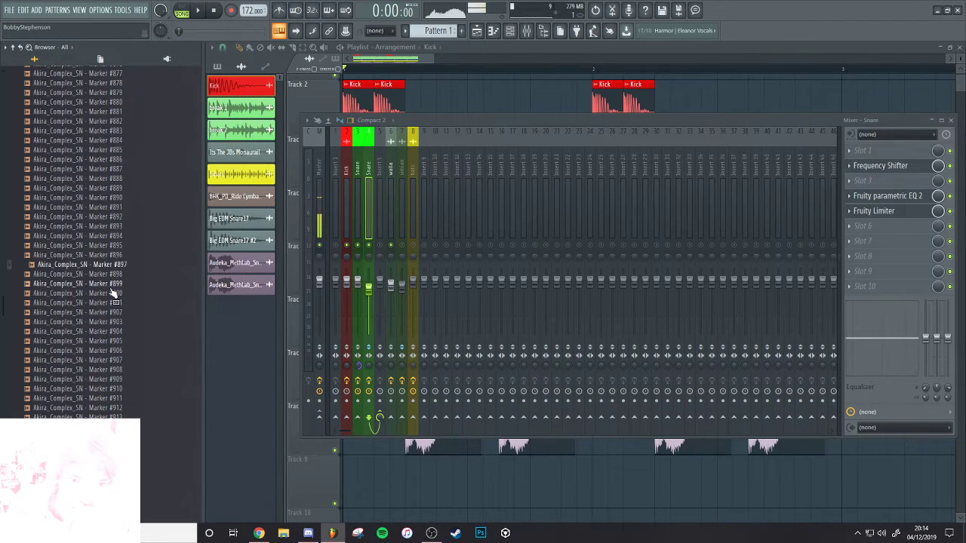
# Place Akira_Complex_SN - Marker #899 on Track 9 at bar 1's first snare hit and reset its root note
pyautogui.moveTo(114, 287); pyautogui.dragTo(408, 466)
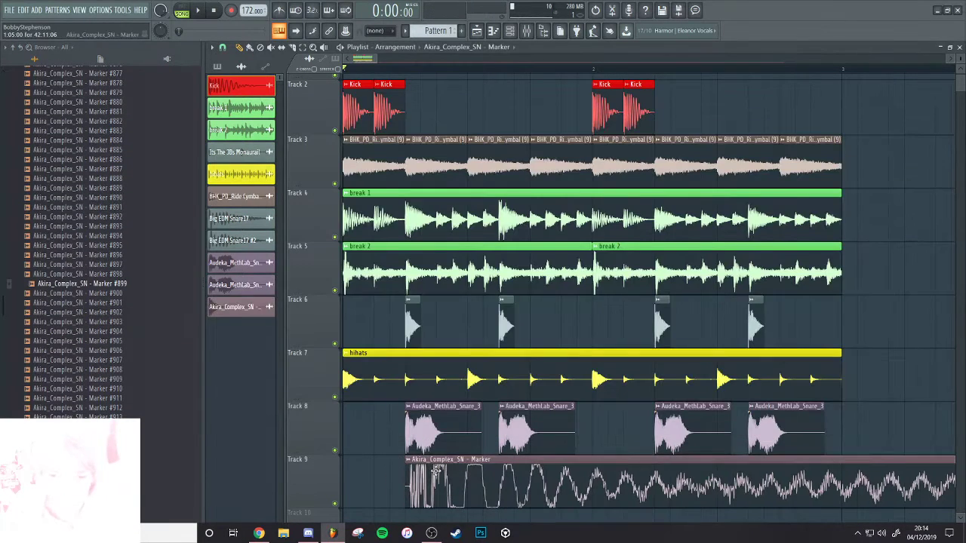
pyautogui.doubleClick(443, 468)
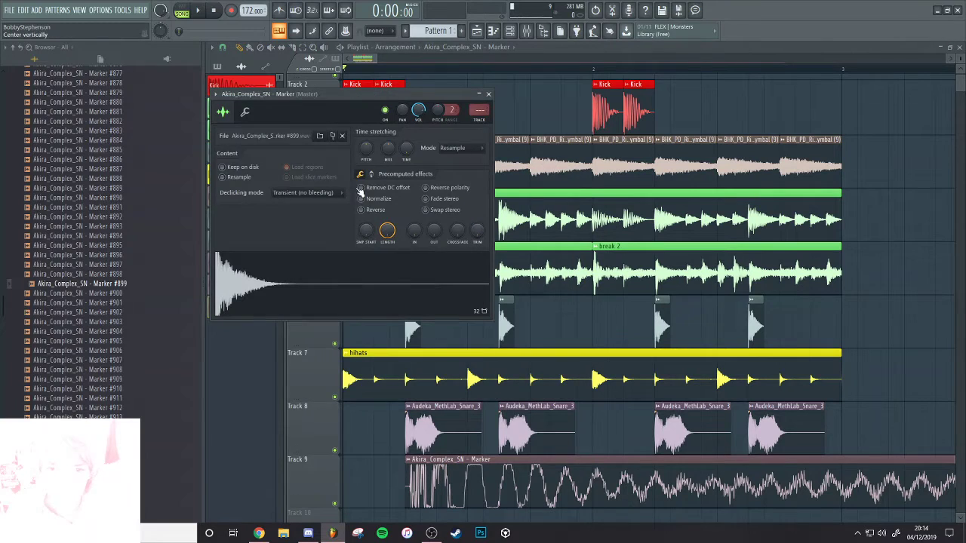
pyautogui.click(244, 111)
pyautogui.click(228, 264)
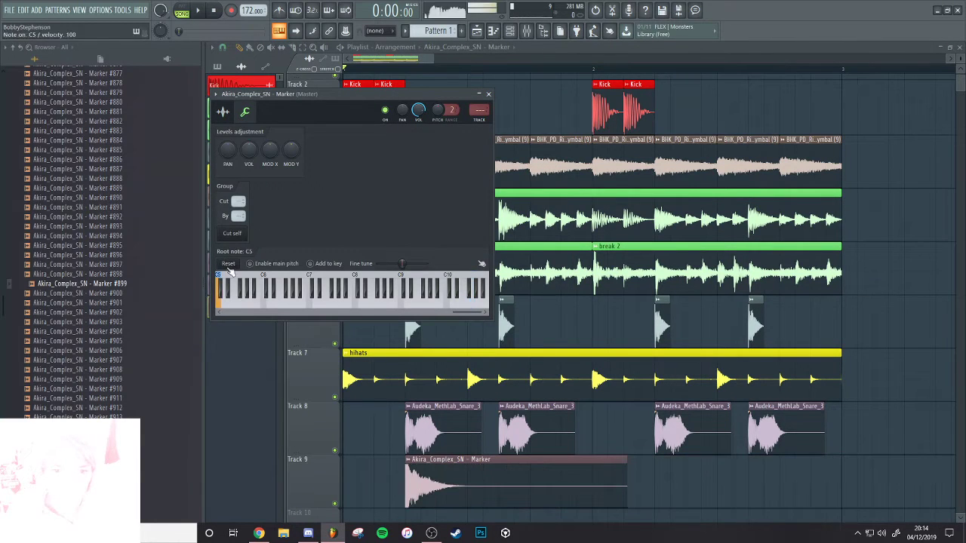
# Shift the snare bus to Insert 6 and assign the Akira snare channel to the freed Insert 5
pyautogui.press('F9')
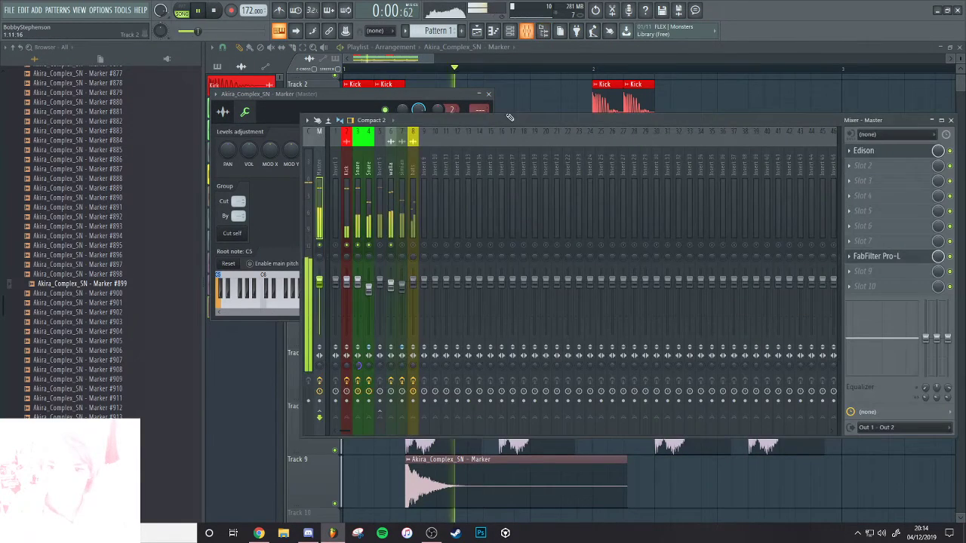
pyautogui.click(426, 212)
pyautogui.click(376, 201)
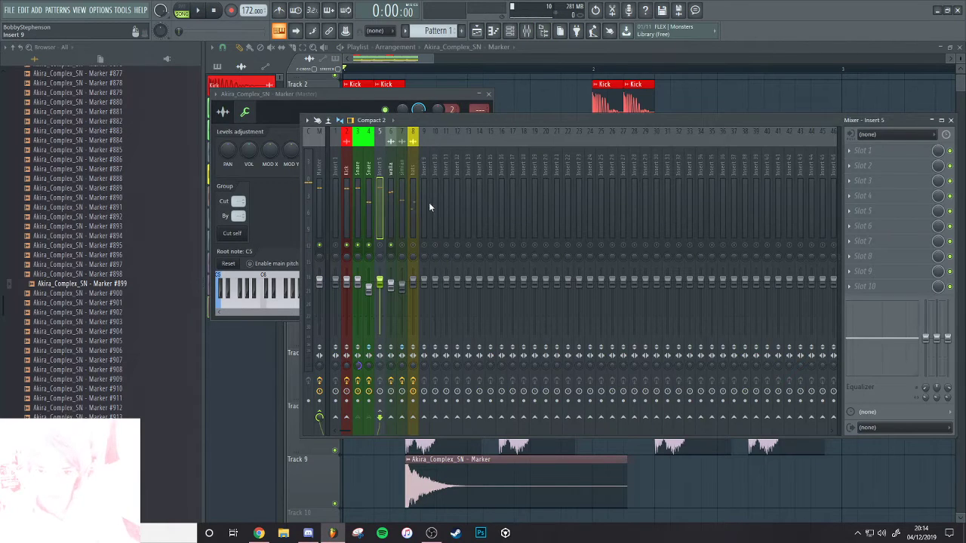
pyautogui.hotkey('alt', 'Left')
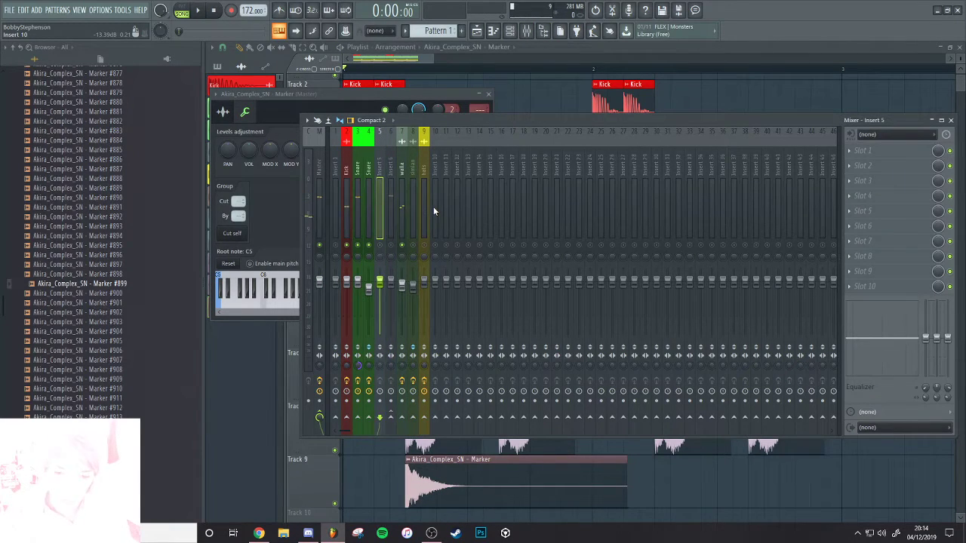
pyautogui.hotkey('ctrl', 'l')
# Route the Akira snare mixer track only to Insert 6 and audition the combined snare levels
pyautogui.rightClick(392, 424)
pyautogui.click(391, 421)
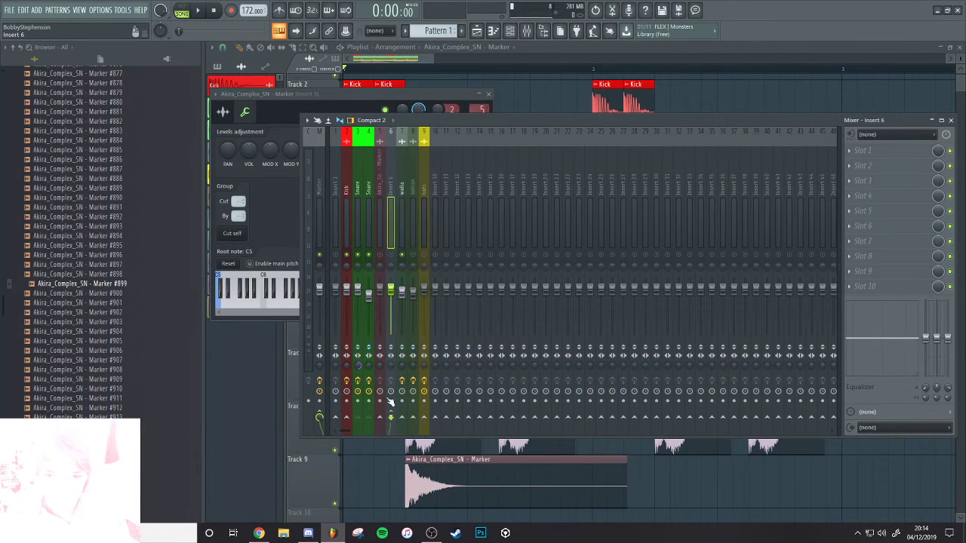
pyautogui.rightClick(392, 421)
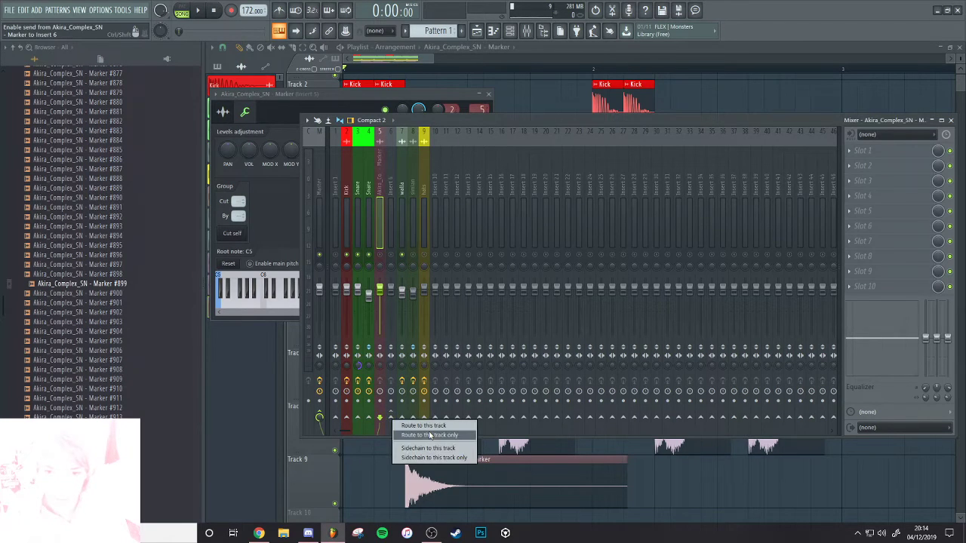
pyautogui.click(430, 435)
pyautogui.press('space')
pyautogui.click(392, 225)
pyautogui.press('space')
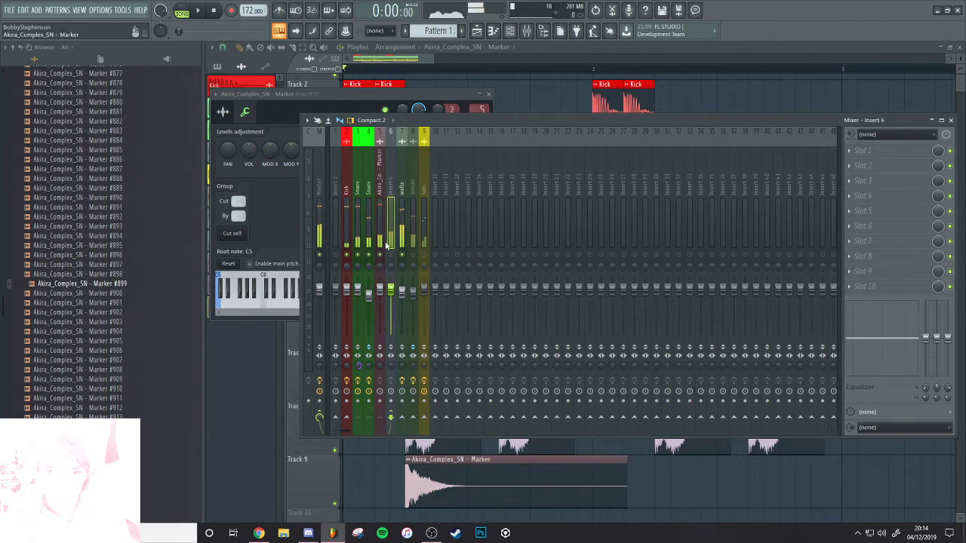
pyautogui.press('space')
pyautogui.click(381, 239)
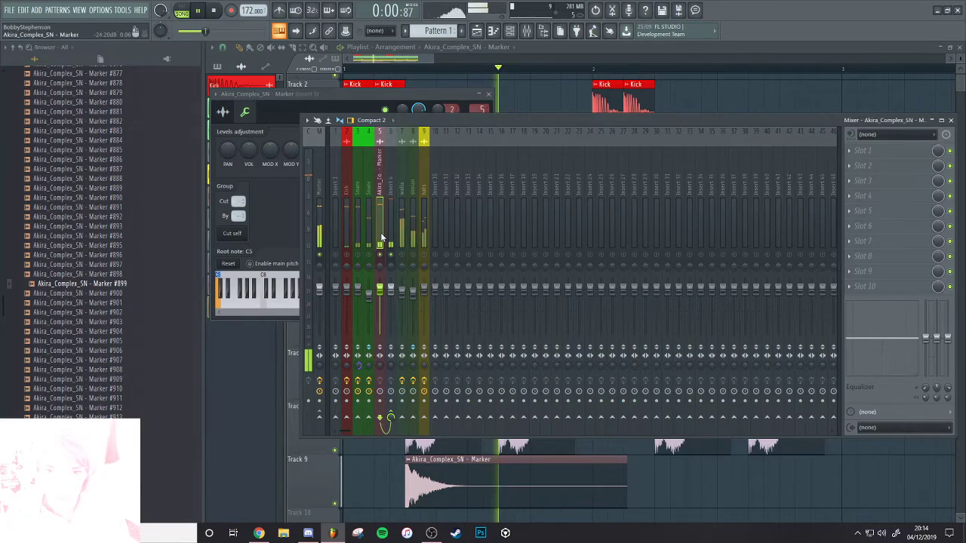
# Add Fruity Parametric EQ 2 to slot 3 of the Akira snare track, cutting the lows and sweeping a narrow boost
pyautogui.click(908, 190)
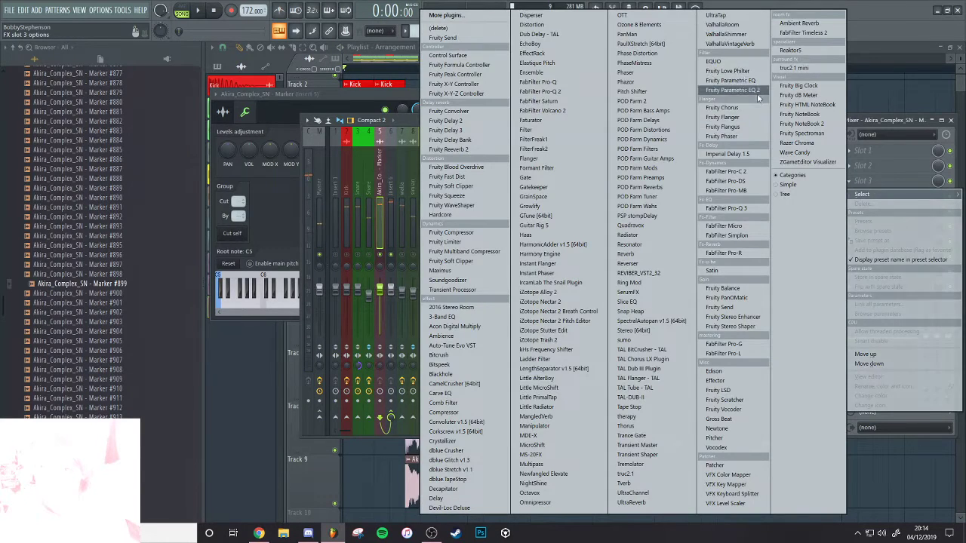
pyautogui.click(758, 93)
pyautogui.press('space')
pyautogui.moveTo(337, 255); pyautogui.dragTo(344, 280)
pyautogui.press('space')
pyautogui.press('space')
pyautogui.moveTo(381, 255); pyautogui.dragTo(379, 234)
pyautogui.press('space')
pyautogui.press('space')
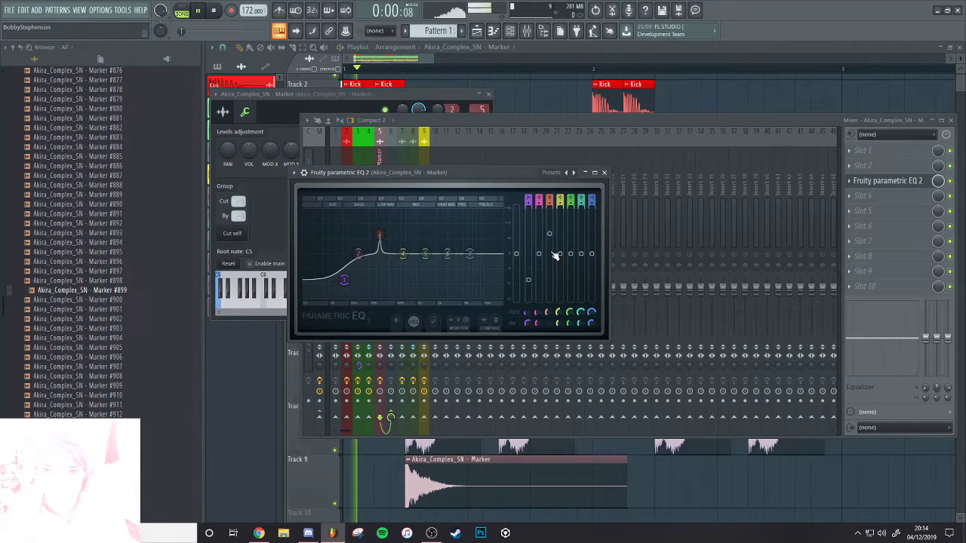
# Shape the Akira snare EQ with a narrow low-mid notch, a broad mid boost and a deeper low cut
pyautogui.press('space')
pyautogui.moveTo(378, 234); pyautogui.dragTo(446, 239)
pyautogui.press('space')
pyautogui.press('space')
pyautogui.press('space')
pyautogui.press('space')
pyautogui.press('space')
pyautogui.moveTo(358, 254); pyautogui.dragTo(349, 293)
pyautogui.press('space')
pyautogui.press('space')
# Change the filter type of EQ band 1 on the Akira snare and readjust the curve while auditioning
pyautogui.rightClick(349, 293)
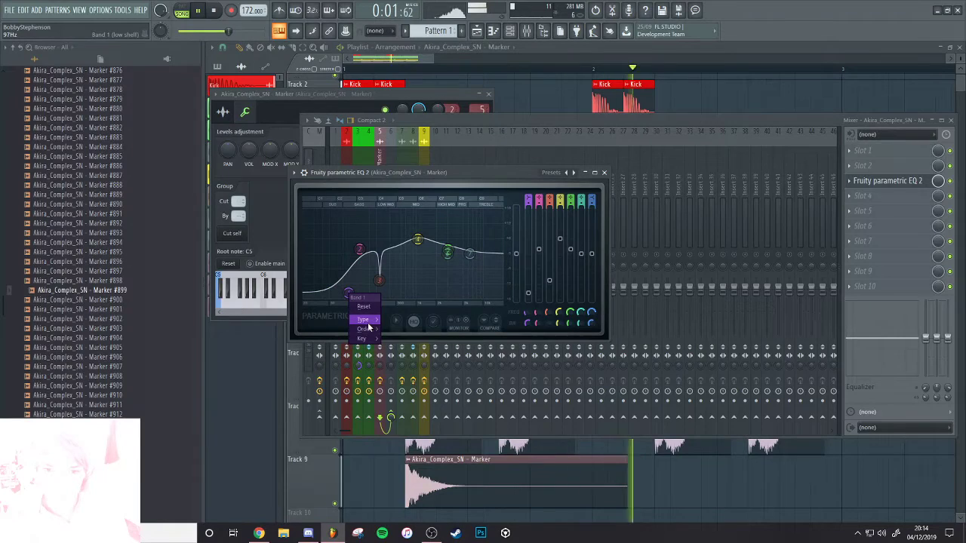
pyautogui.moveTo(368, 322)
pyautogui.click(395, 349)
pyautogui.press('space')
pyautogui.press('space')
pyautogui.moveTo(349, 254); pyautogui.dragTo(407, 231)
pyautogui.press('space')
pyautogui.press('space')
pyautogui.press('space')
pyautogui.press('space')
# Audition the loop from the mixer to judge the equalized Akira snare track in context
pyautogui.click(379, 155)
pyautogui.press('space')
pyautogui.press('space')
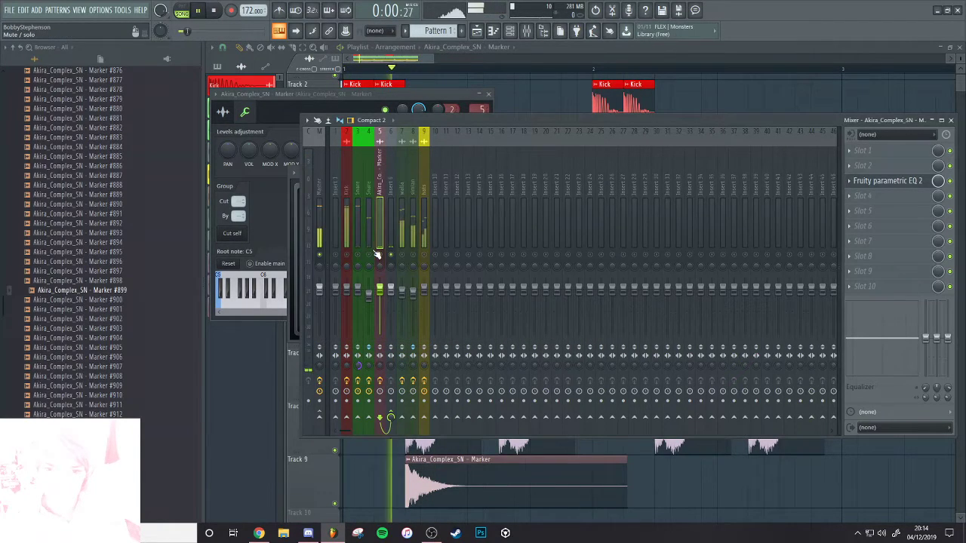
pyautogui.press('space')
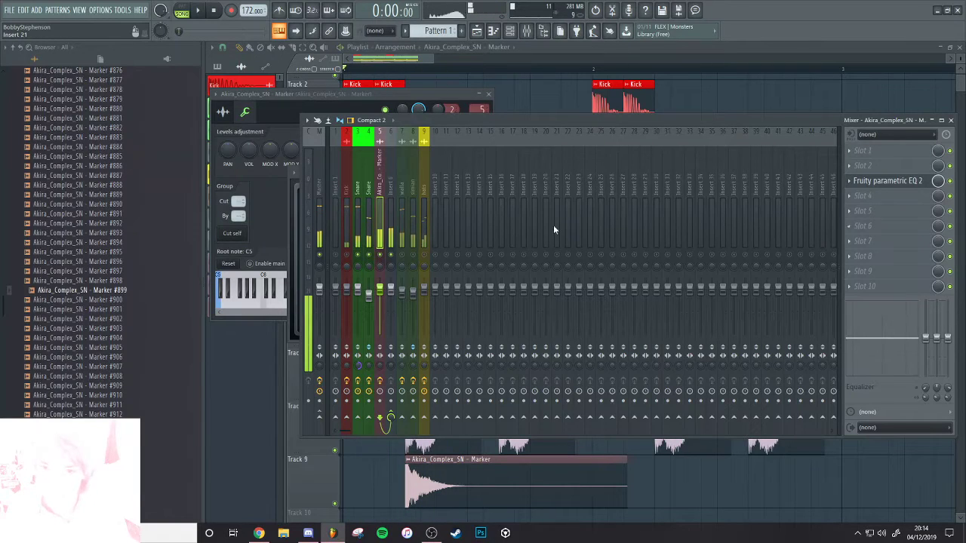
# Load the NightShine compressor into slot 5 of the Akira snare track and play the loop through it
pyautogui.click(863, 211)
pyautogui.moveTo(862, 224)
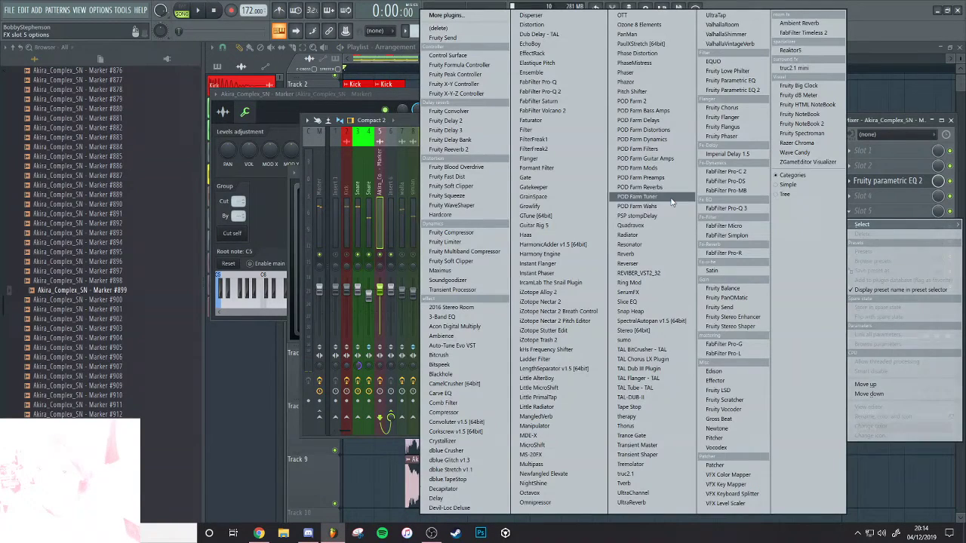
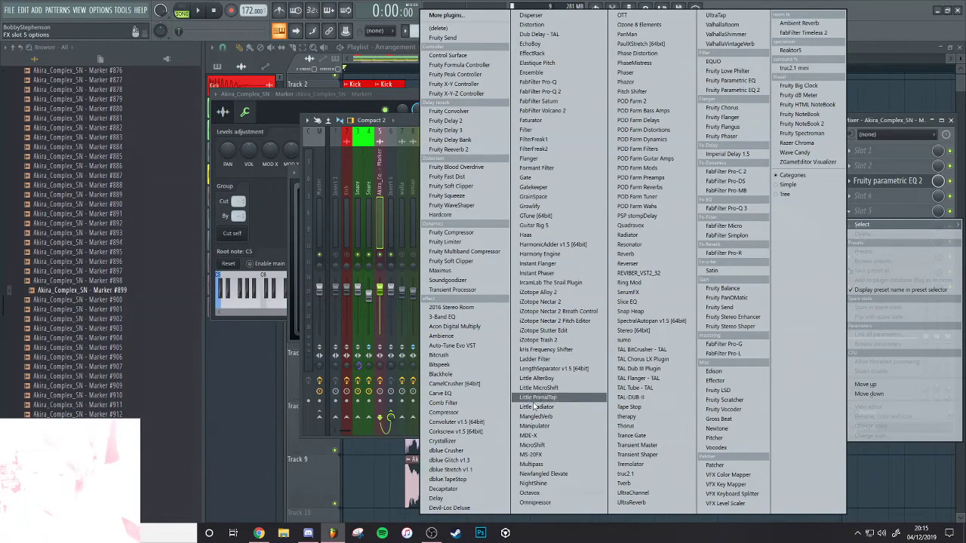
pyautogui.click(536, 484)
pyautogui.press('space')
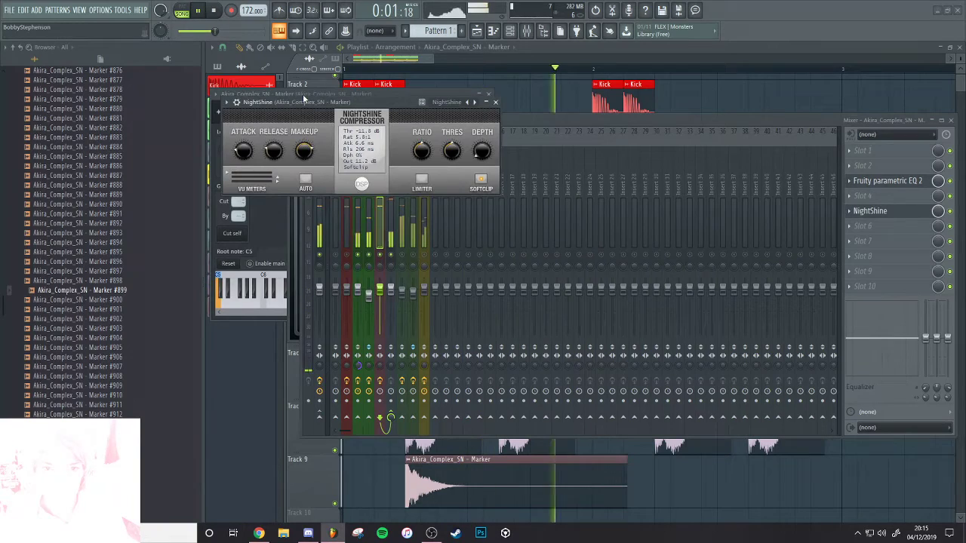
# Check the Akira snare's sampler settings with the loop playing, and return to the NightShine compressor on its mixer track
pyautogui.click(303, 93)
pyautogui.press('space')
pyautogui.click(227, 111)
pyautogui.press('space')
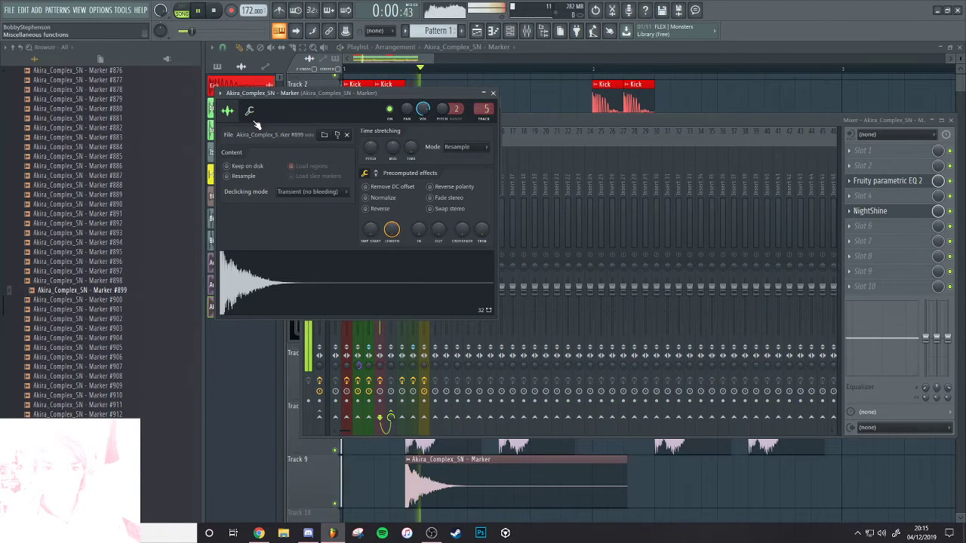
pyautogui.rightClick(893, 212)
pyautogui.press('Escape')
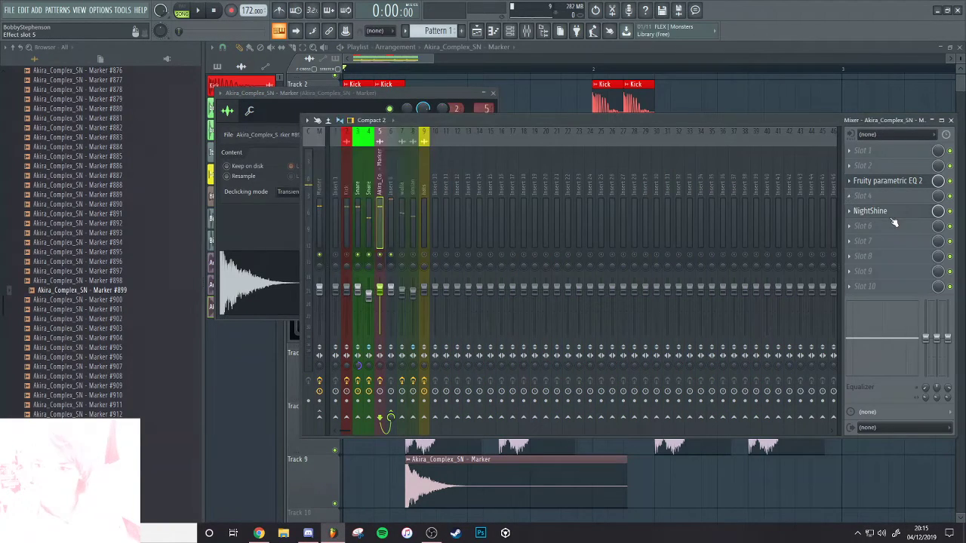
pyautogui.click(893, 216)
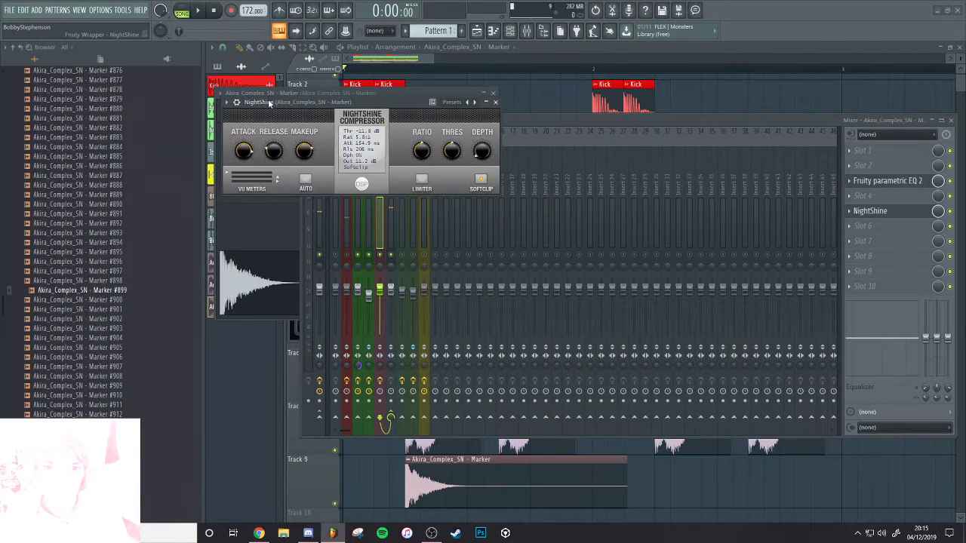
# Set the Akira snare's NightShine threshold to -15.9 dB, attack to 106.6 ms and output to 4.4 dB while auditioning
pyautogui.moveTo(270, 105); pyautogui.dragTo(319, 104)
pyautogui.press('space')
pyautogui.press('space')
pyautogui.press('space')
pyautogui.moveTo(456, 151); pyautogui.dragTo(455, 157)
pyautogui.moveTo(420, 103); pyautogui.dragTo(423, 104)
pyautogui.press('space')
pyautogui.press('space')
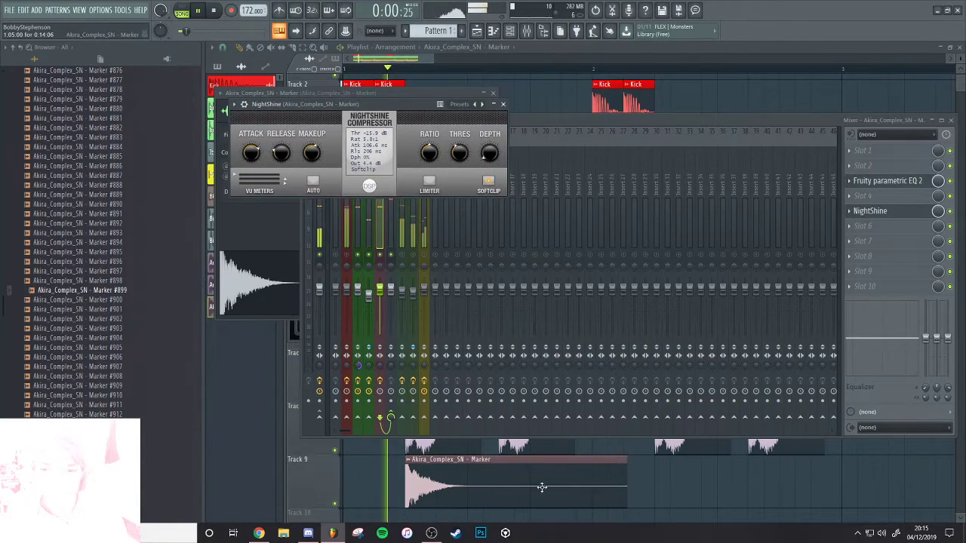
# Trim the Akira snare clip on Track 9 to end before bar 2 spacing overlaps, and place copies on the other three snare hits
pyautogui.click(542, 488)
pyautogui.press('space')
pyautogui.moveTo(625, 475); pyautogui.dragTo(503, 476)
pyautogui.click(501, 475)
pyautogui.press('space')
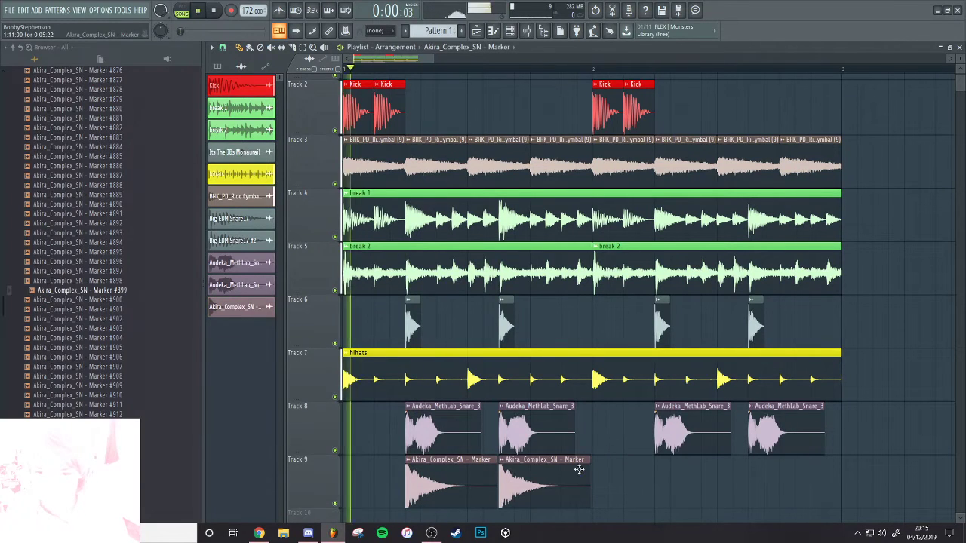
pyautogui.click(657, 474)
pyautogui.click(758, 487)
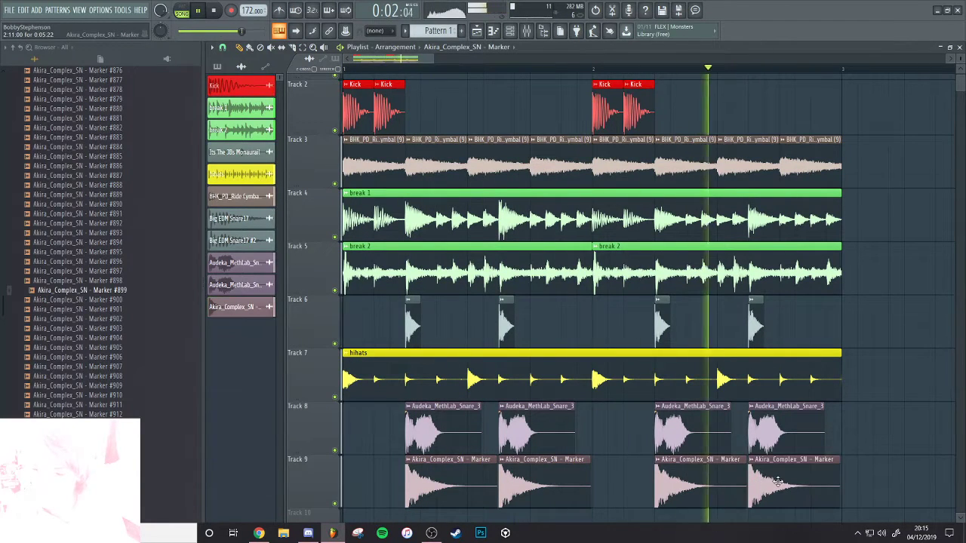
# Bring up the mixer and select the shared snare bus, Insert 6, during loop playback
pyautogui.doubleClick(777, 482)
pyautogui.click(526, 31)
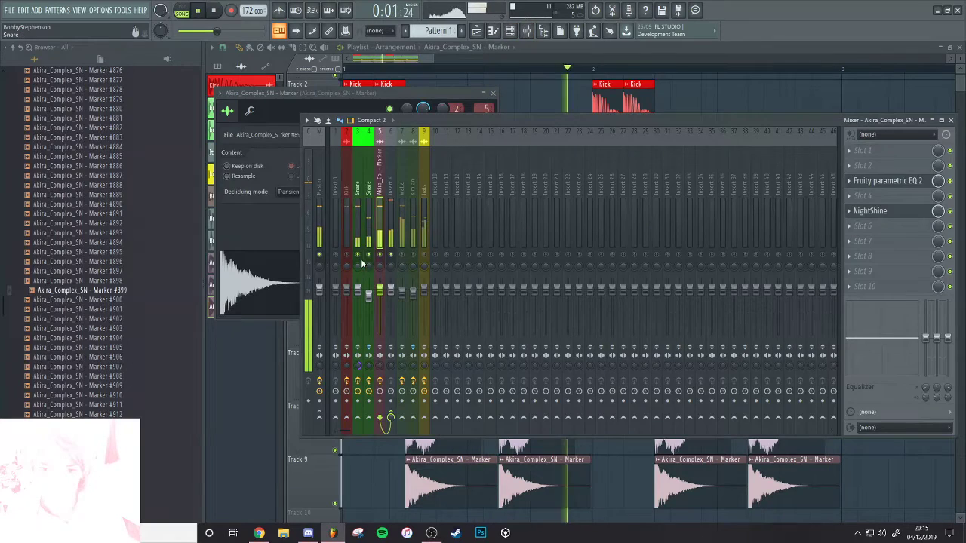
pyautogui.click(357, 227)
pyautogui.click(382, 219)
pyautogui.click(389, 220)
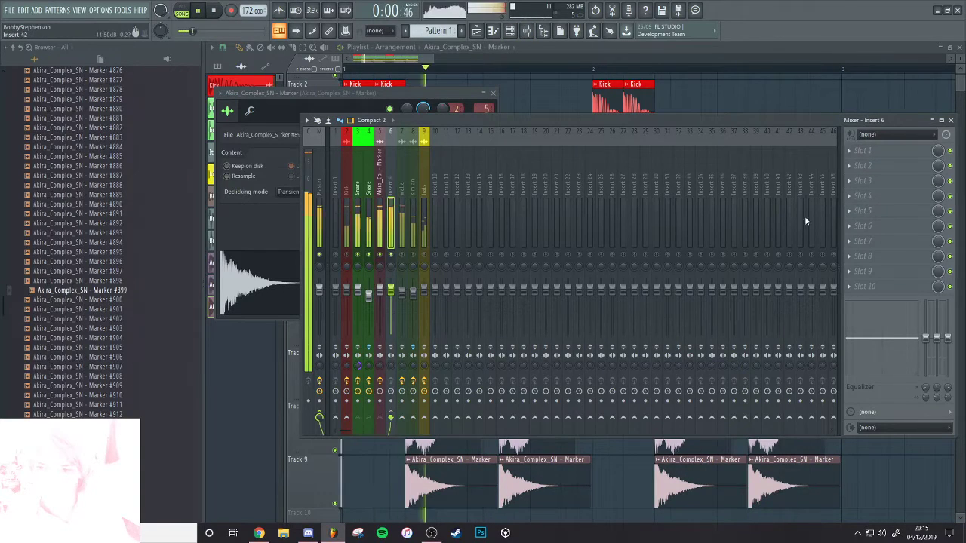
# Load iZotope Alloy 2 into slot 4 of Insert 6 and try its Dubstep Punch preset on the playing loop
pyautogui.press('space')
pyautogui.click(849, 196)
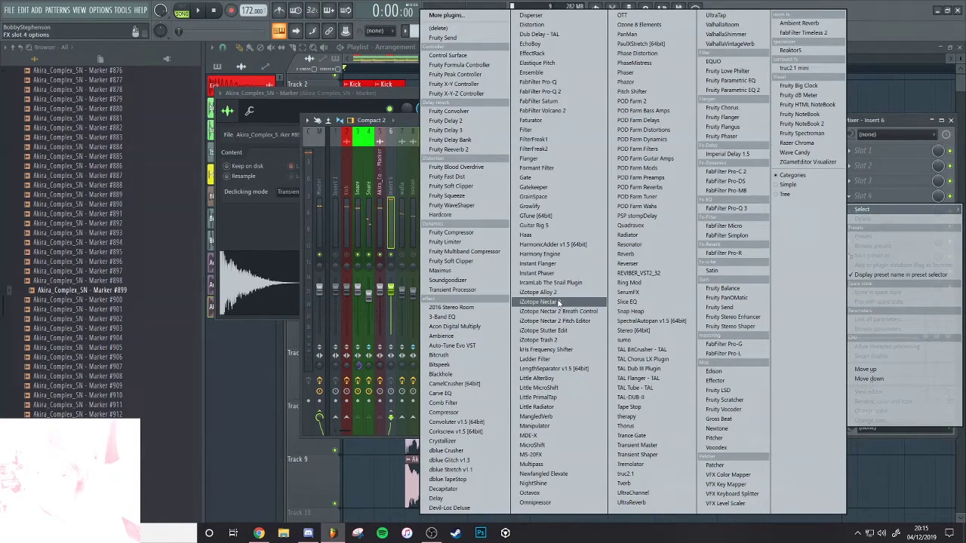
pyautogui.click(552, 292)
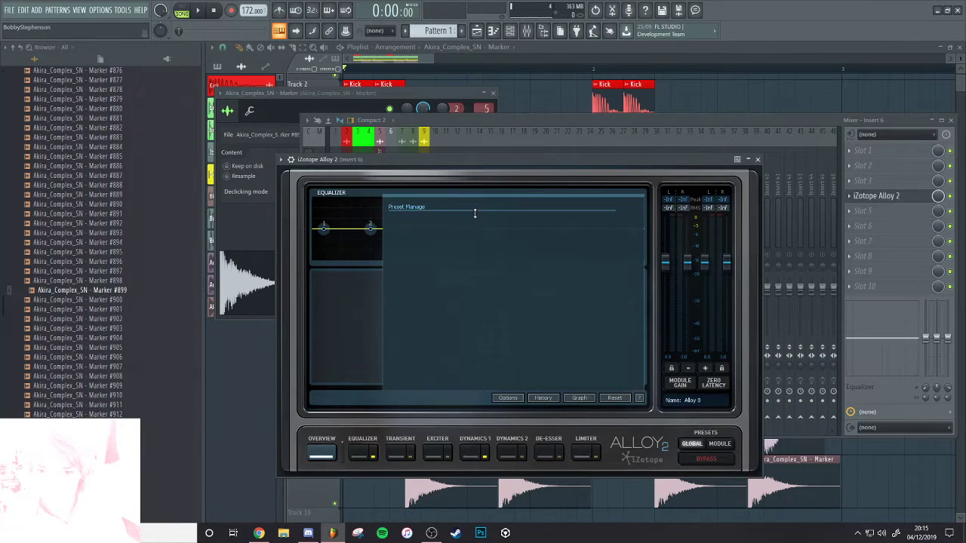
pyautogui.scroll(-1, 415, 287)
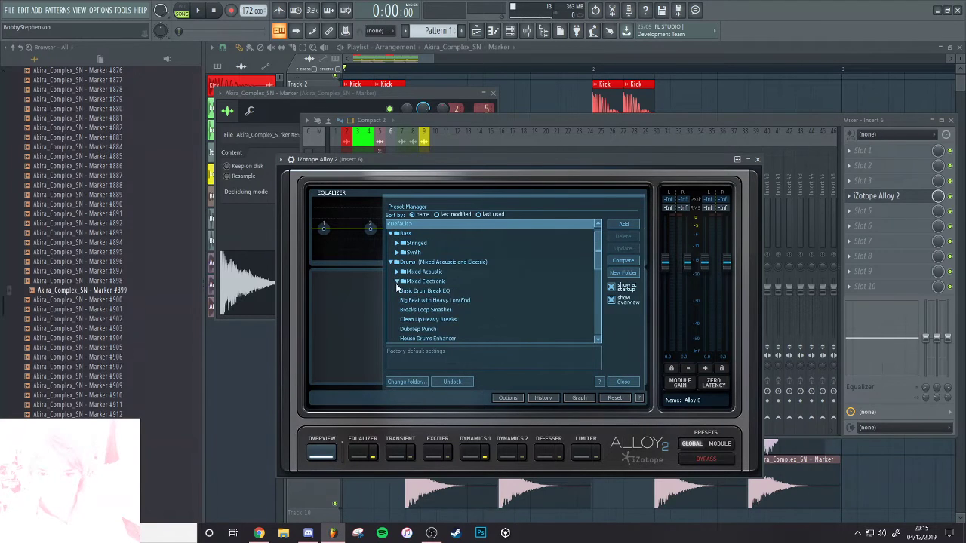
pyautogui.click(427, 329)
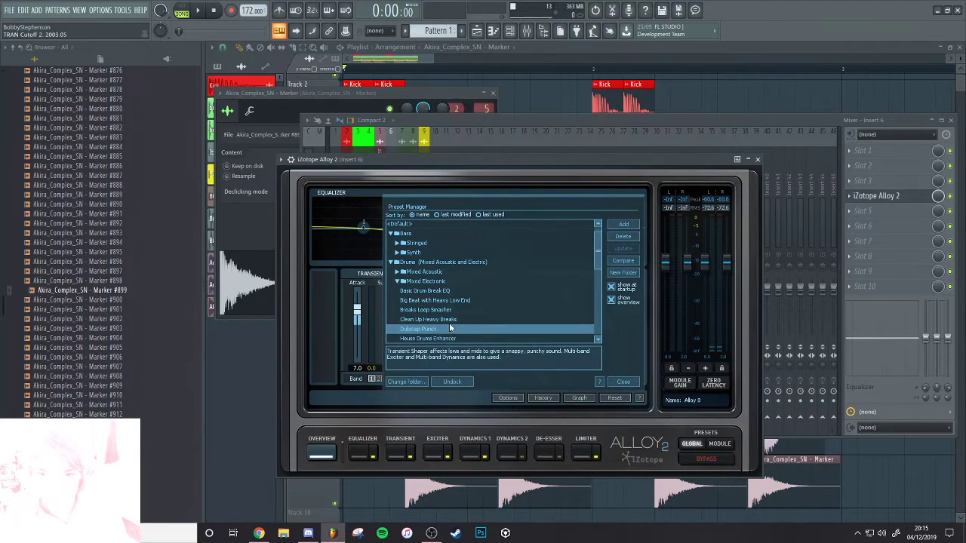
pyautogui.moveTo(511, 158); pyautogui.dragTo(514, 155)
pyautogui.press('space')
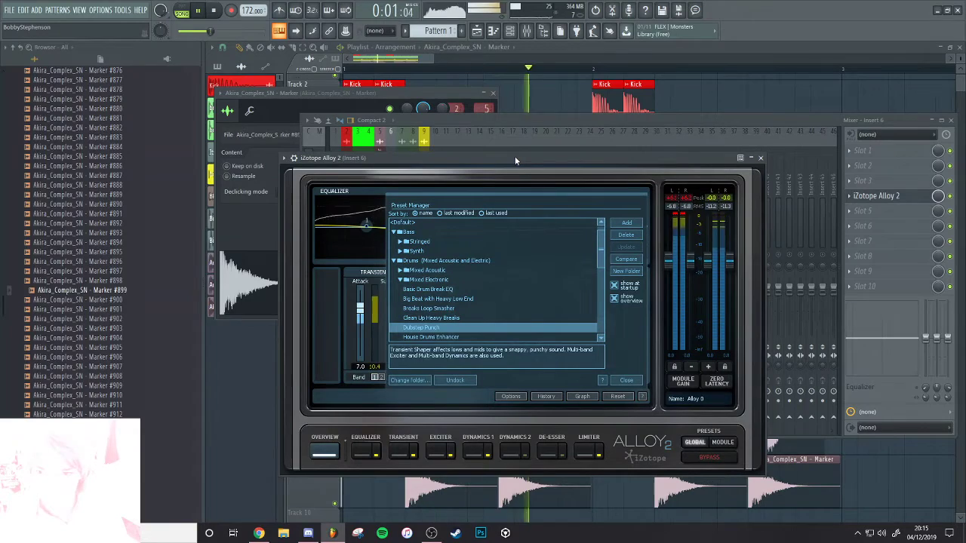
# Load Fruity Parametric EQ 2 into slot 2 of Insert 6 and play the loop through it
pyautogui.click(861, 166)
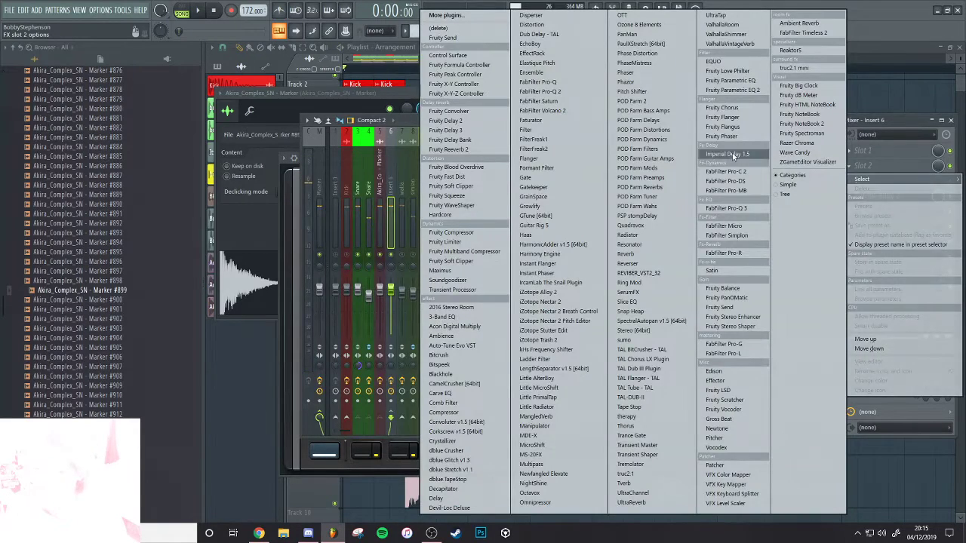
pyautogui.click(751, 89)
pyautogui.press('space')
# Shape the Insert 6 EQ with a narrow -18 dB notch at 288 Hz, reduced lows and a boost of about 7 dB near 3 kHz
pyautogui.moveTo(431, 215); pyautogui.dragTo(341, 181)
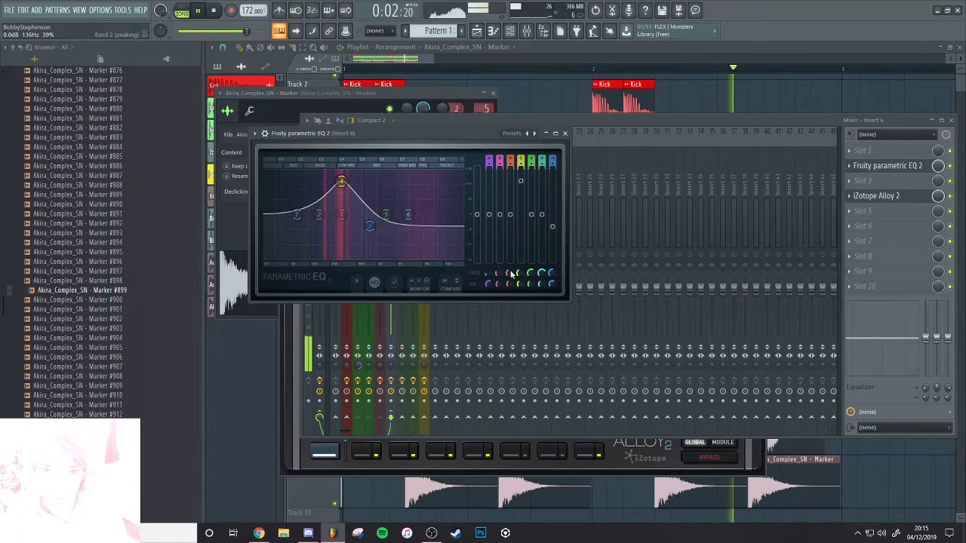
pyautogui.moveTo(518, 285); pyautogui.dragTo(524, 326)
pyautogui.moveTo(521, 182); pyautogui.dragTo(520, 261)
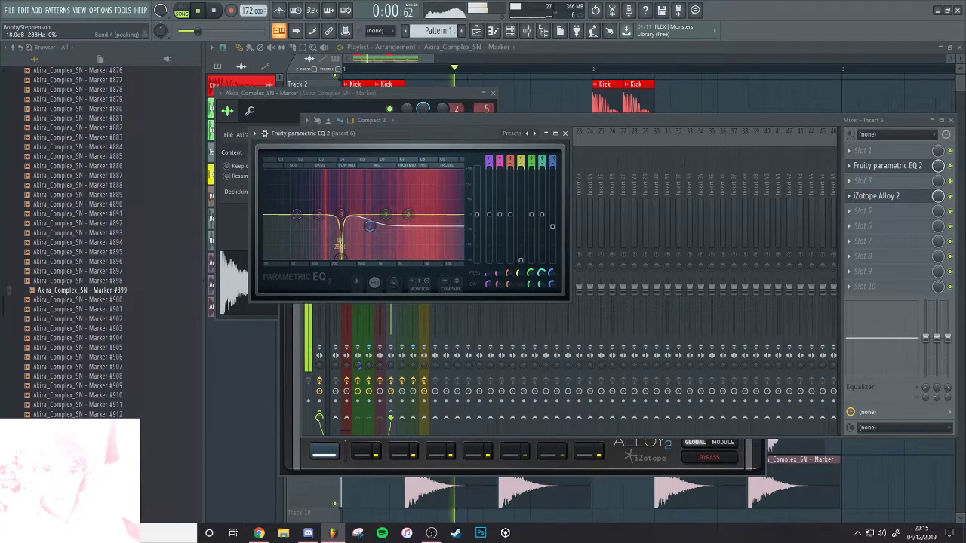
pyautogui.moveTo(319, 214); pyautogui.dragTo(309, 232)
pyautogui.moveTo(386, 215); pyautogui.dragTo(386, 183)
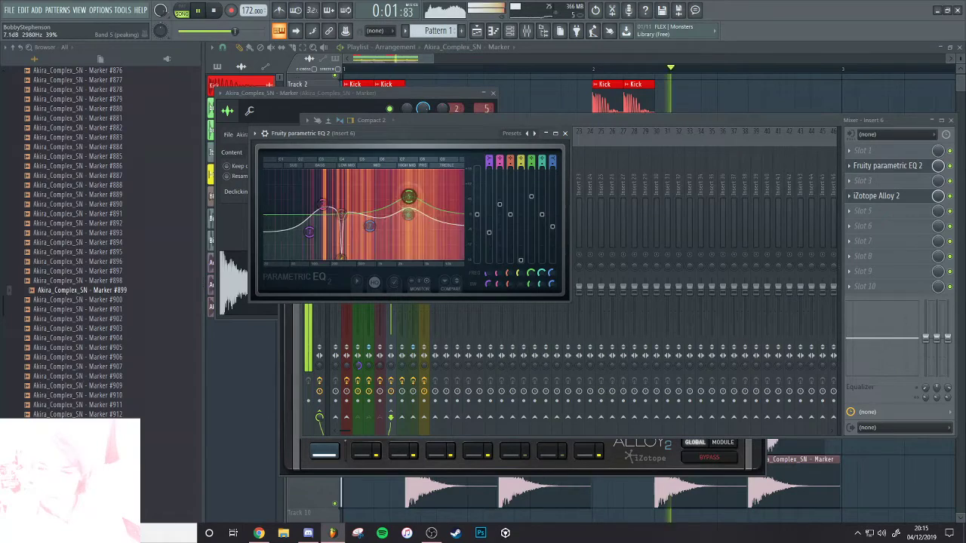
pyautogui.press('space')
# Audition Alloy 2's Mixed Electronic drum presets on Insert 6, from Basic Drum Break EQ through Urban Club Drum Mix
pyautogui.click(904, 197)
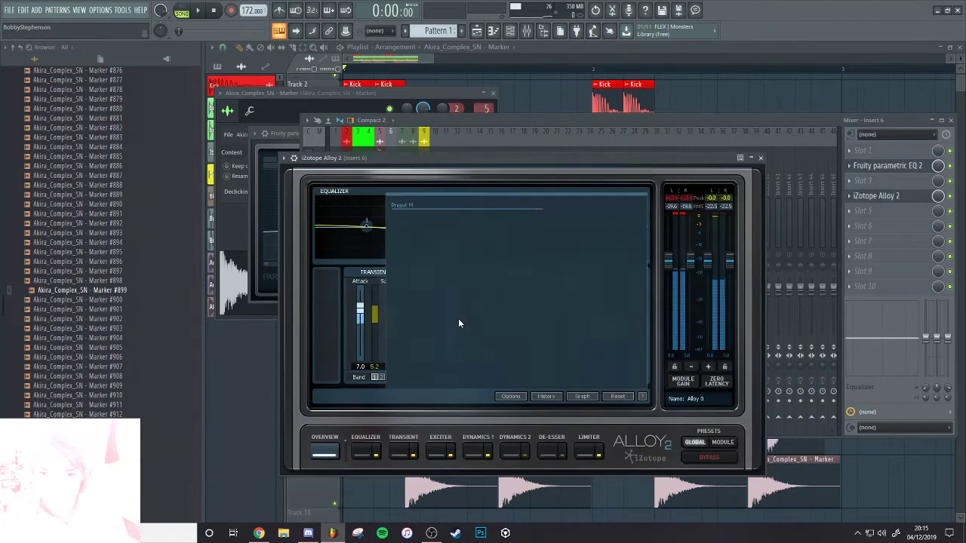
pyautogui.click(420, 298)
pyautogui.press('space')
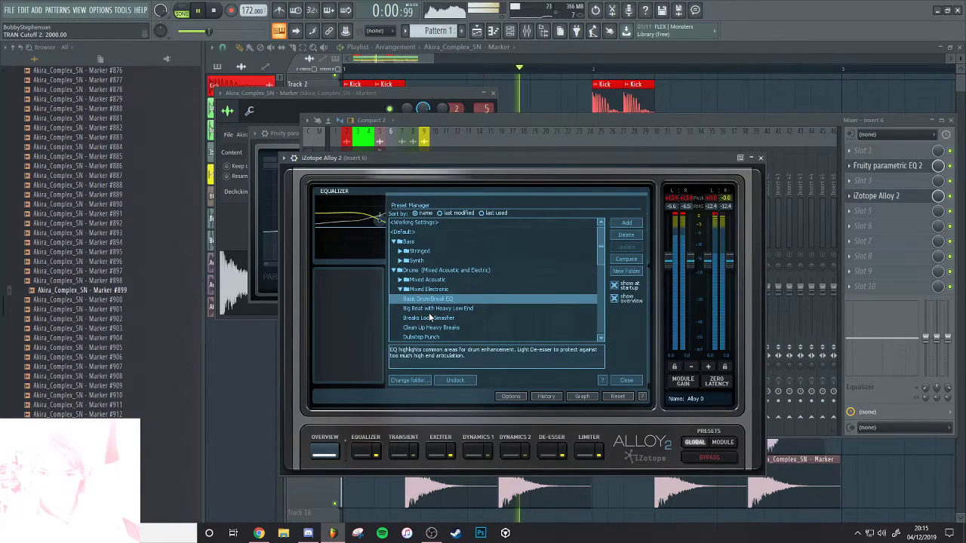
pyautogui.click(437, 317)
pyautogui.scroll(-1, 437, 326)
pyautogui.click(437, 327)
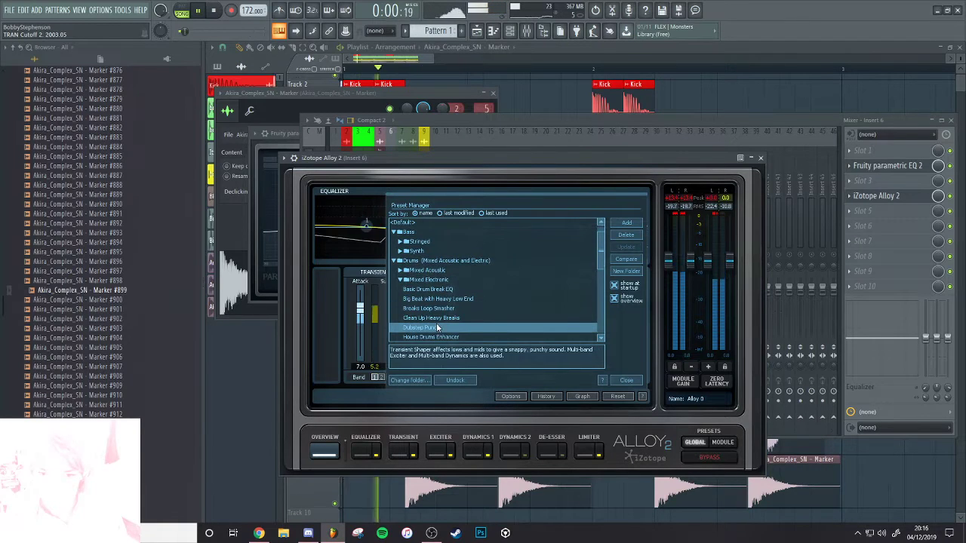
pyautogui.scroll(-2, 437, 328)
pyautogui.click(434, 320)
pyautogui.scroll(-1, 435, 322)
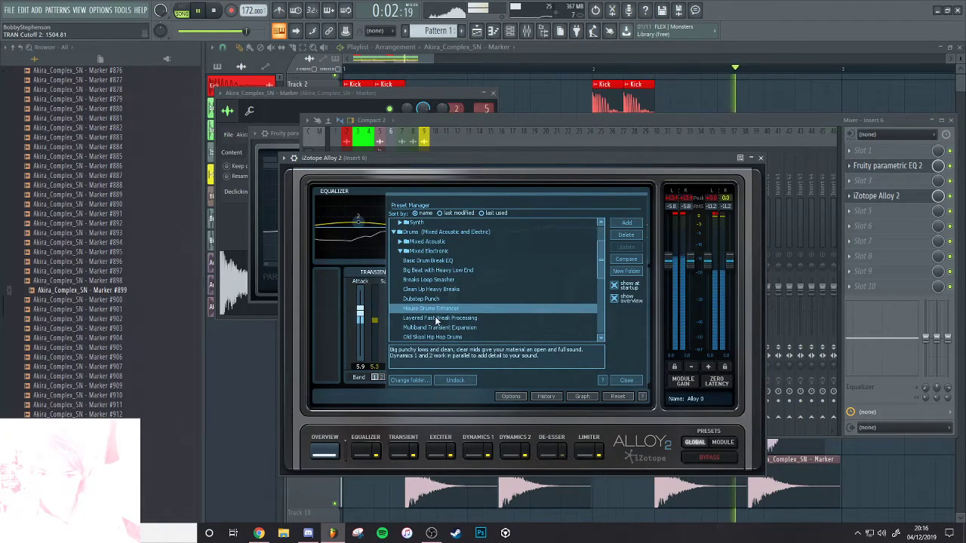
pyautogui.click(436, 318)
pyautogui.scroll(-2, 436, 318)
pyautogui.click(440, 310)
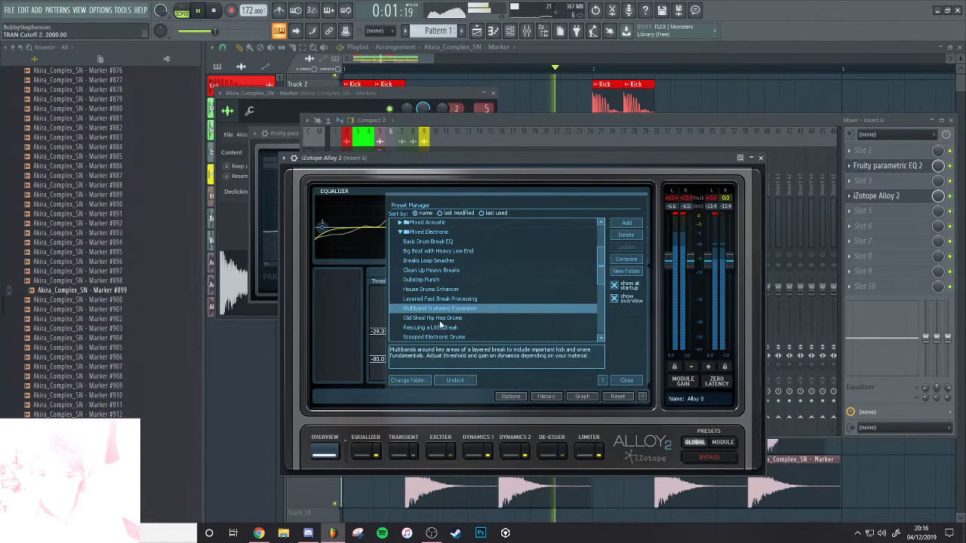
pyautogui.scroll(-1, 451, 320)
pyautogui.click(452, 319)
pyautogui.scroll(-1, 449, 319)
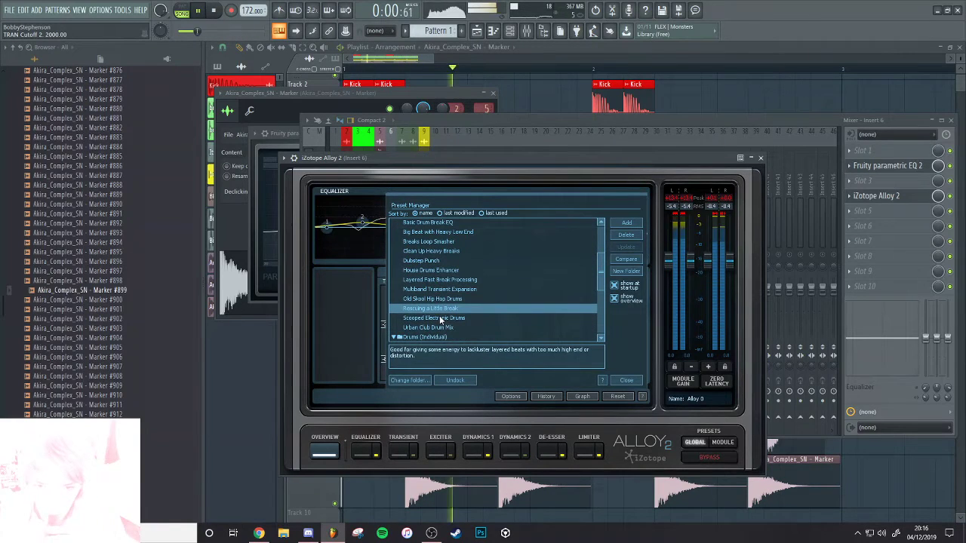
pyautogui.press('Down')
pyautogui.press('Down')
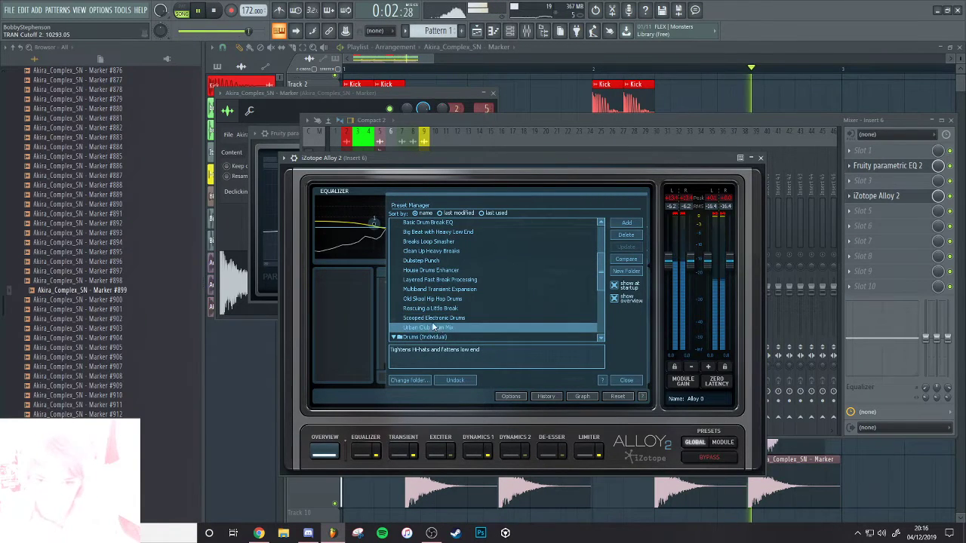
# Audition Alloy 2's individual Snare presets on Insert 6, from Added Snare Warmth through Warm Punchy Snare
pyautogui.scroll(-1, 411, 333)
pyautogui.click(401, 338)
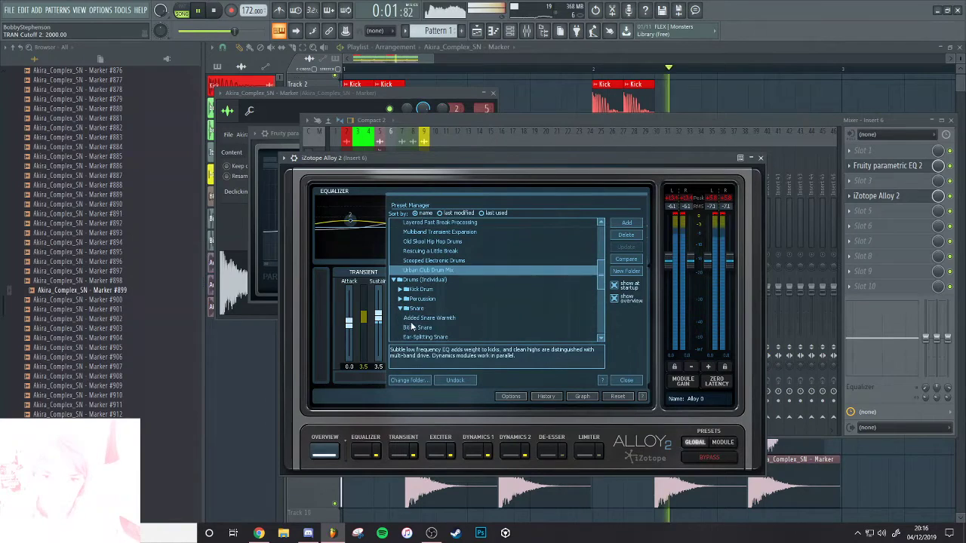
pyautogui.press('Down')
pyautogui.press('Down')
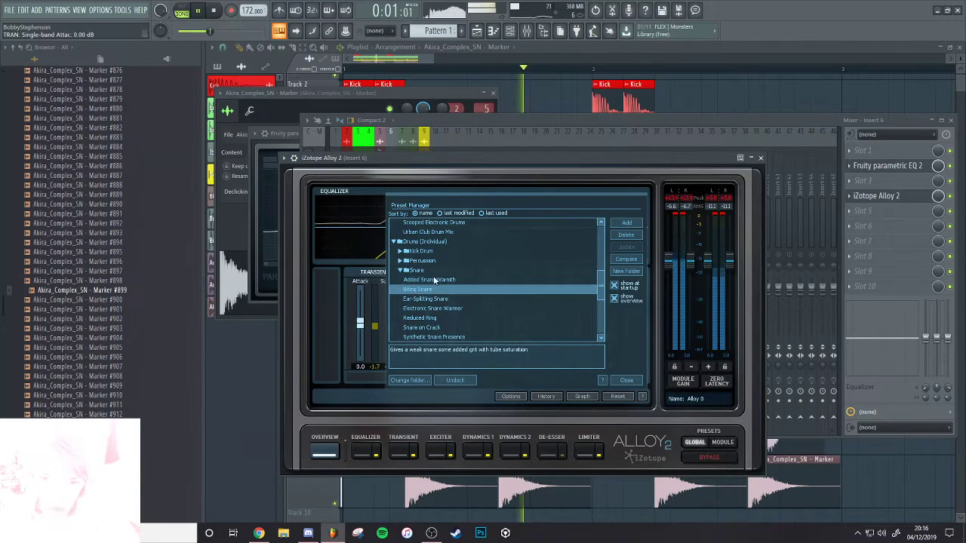
pyautogui.press('Down')
pyautogui.press('Down')
pyautogui.press('Down')
pyautogui.press('Down')
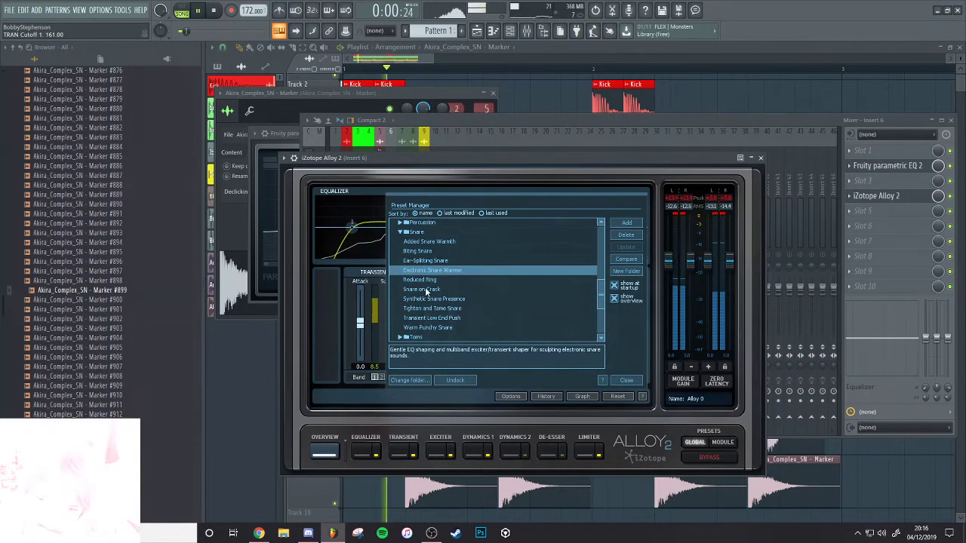
pyautogui.press('Down')
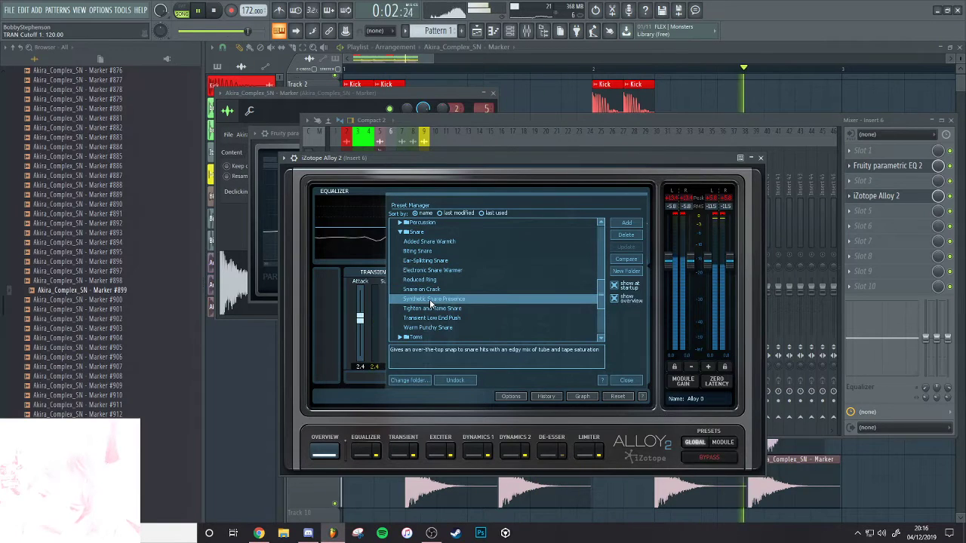
pyautogui.press('Down')
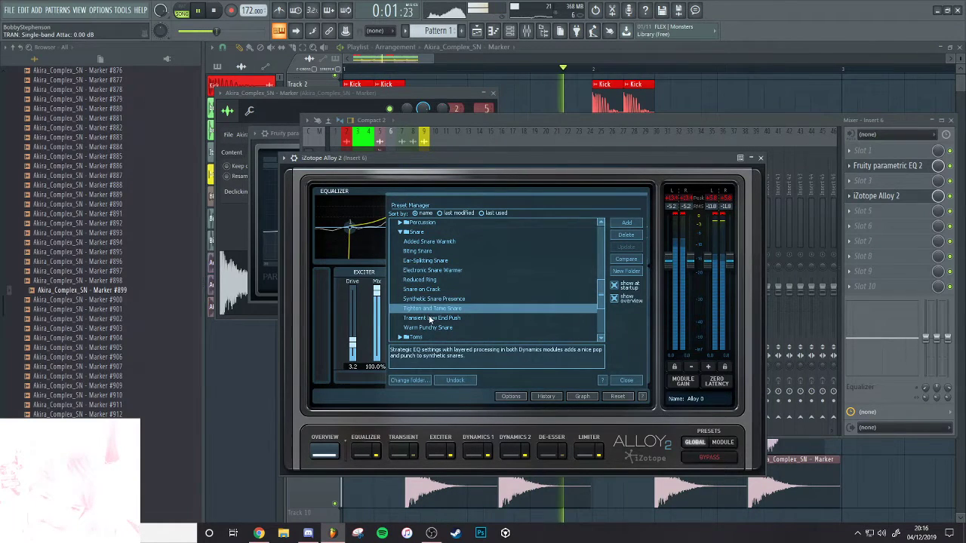
pyautogui.press('Down')
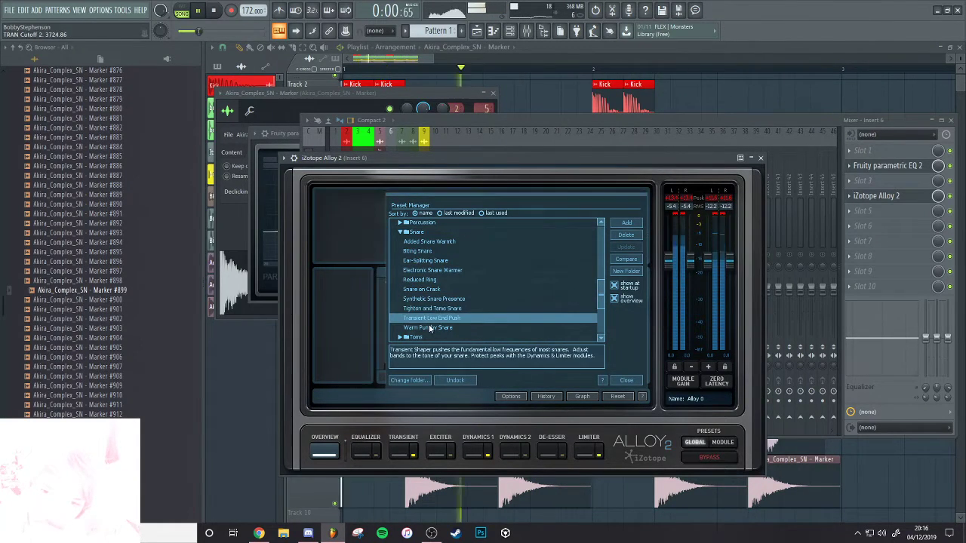
pyautogui.press('Down')
pyautogui.scroll(-2, 419, 321)
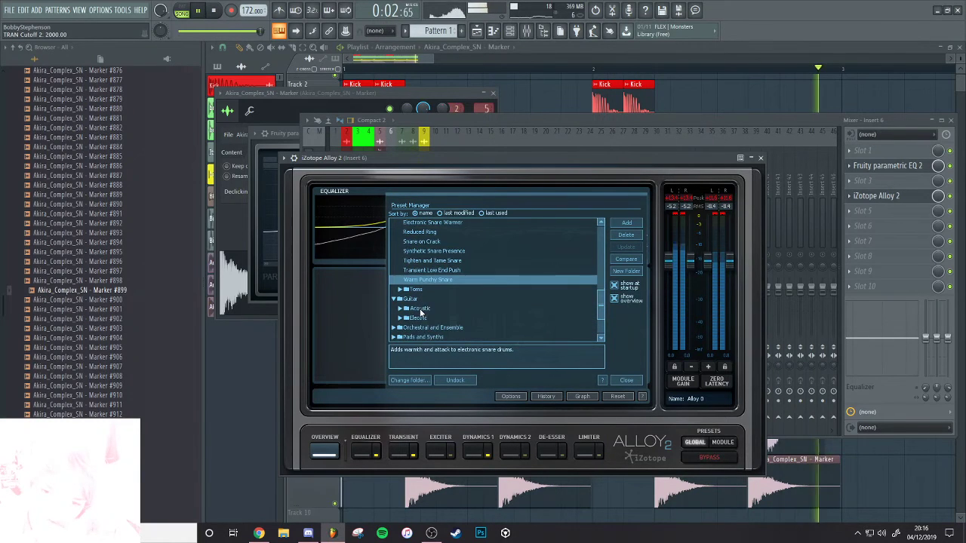
pyautogui.scroll(-2, 431, 291)
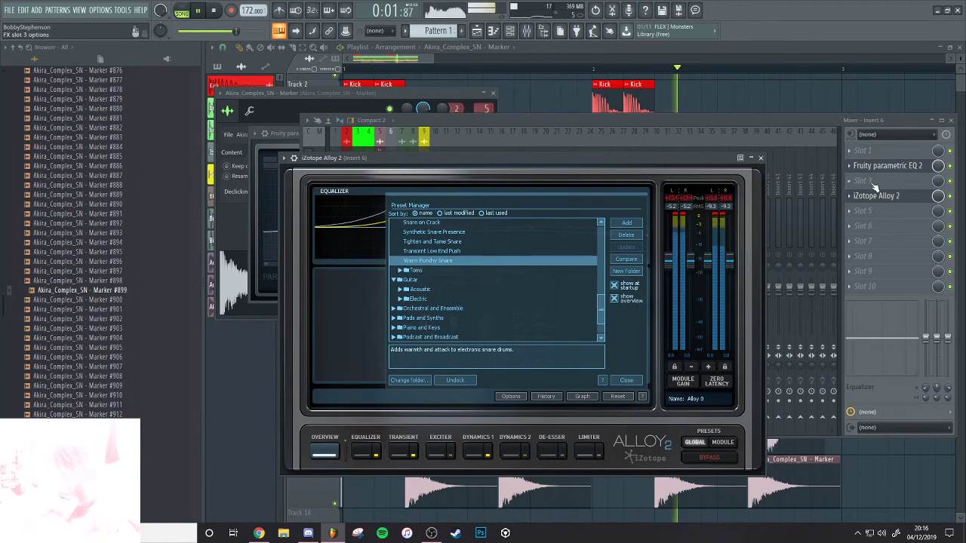
# Replace Alloy 2 in slot 4 of Insert 6 with the NightShine compressor, and reopen the bus's parametric EQ
pyautogui.click(849, 196)
pyautogui.moveTo(868, 209)
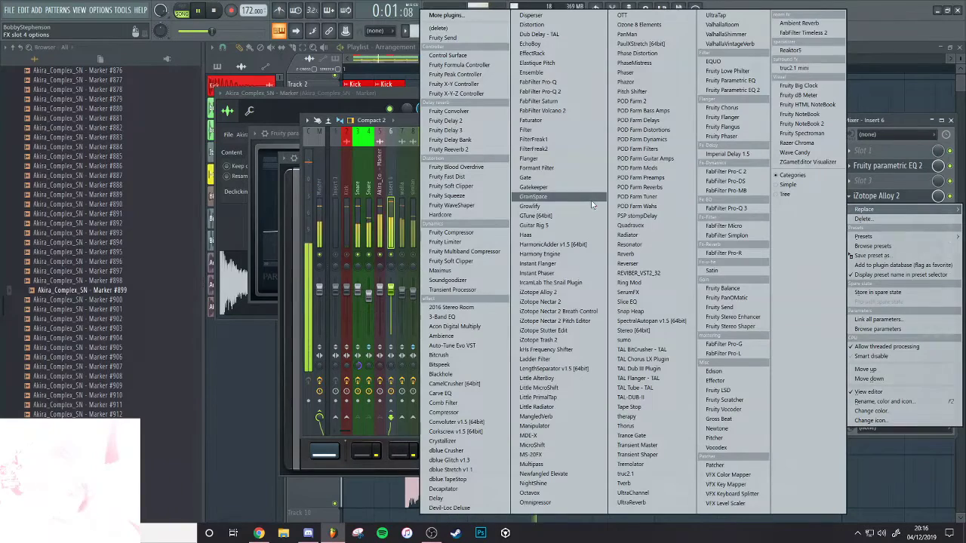
pyautogui.click(548, 484)
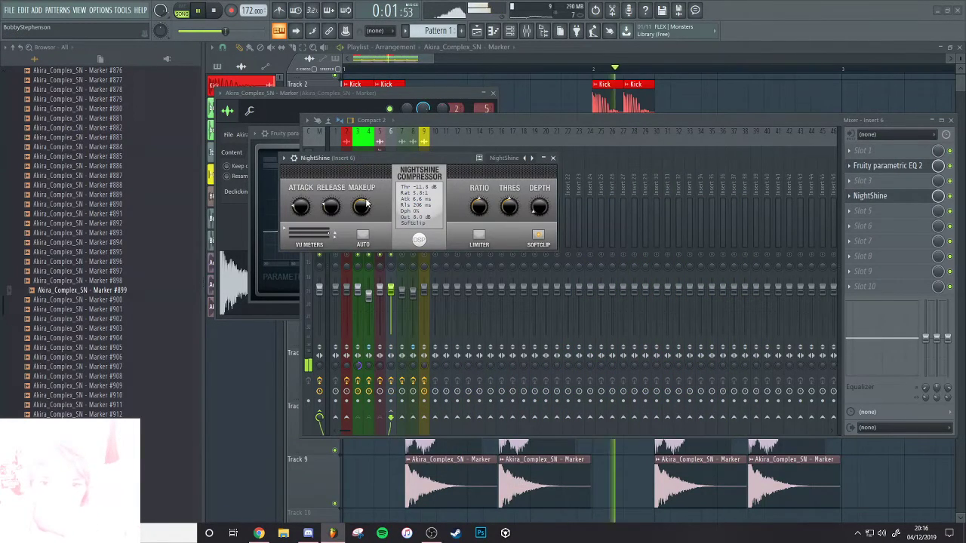
pyautogui.click(553, 158)
pyautogui.click(888, 165)
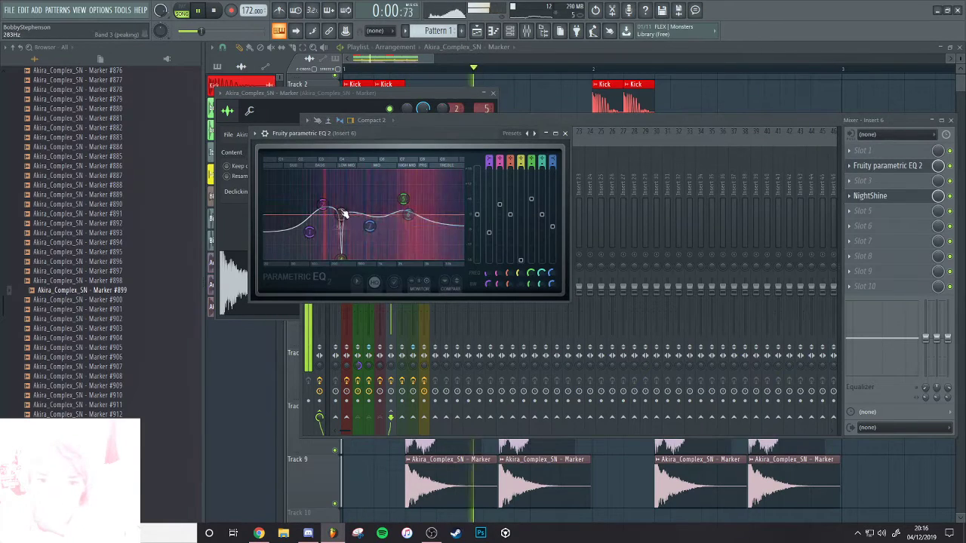
# Raise band 2's low peak in Insert 6's slot 2 EQ and narrow band 5 into an 18 dB boost to sweep for resonances
pyautogui.moveTo(326, 190); pyautogui.dragTo(328, 197)
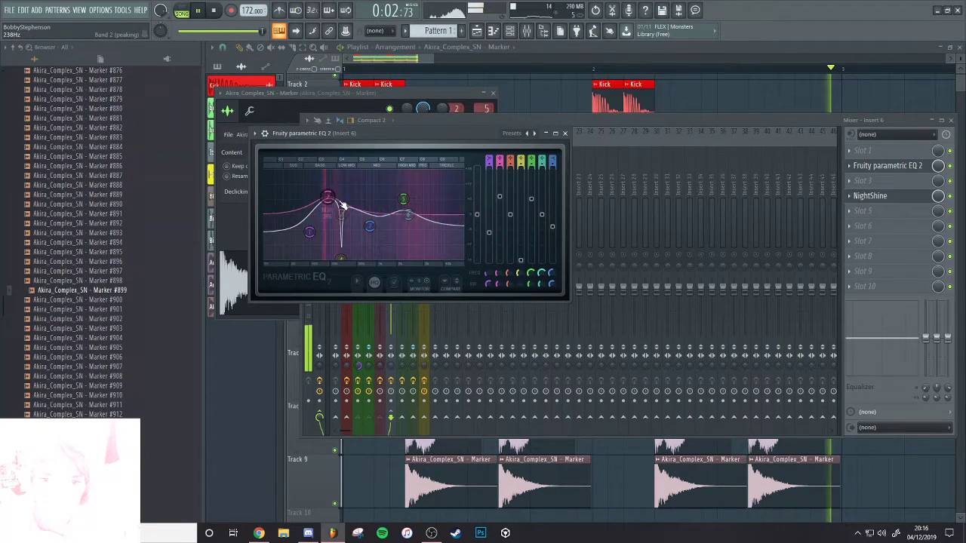
pyautogui.moveTo(370, 226); pyautogui.dragTo(452, 177)
pyautogui.press('space')
pyautogui.press('space')
pyautogui.moveTo(533, 286); pyautogui.dragTo(535, 299)
pyautogui.press('space')
pyautogui.moveTo(532, 178); pyautogui.dragTo(534, 169)
pyautogui.press('space')
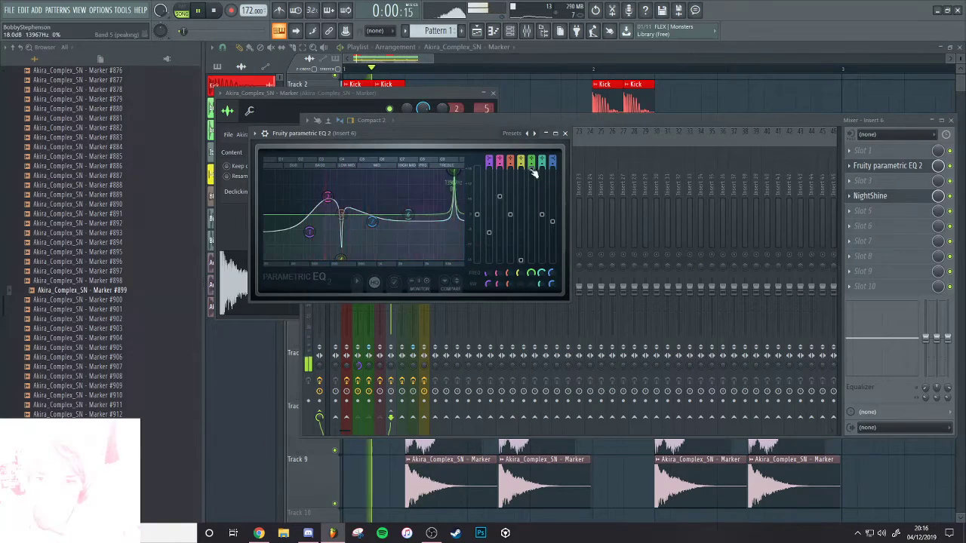
# Cut narrow notches in the upper mids of Insert 6's slot 2 EQ with bands 5 and 6
pyautogui.press('space')
pyautogui.moveTo(409, 215); pyautogui.dragTo(411, 215)
pyautogui.press('space')
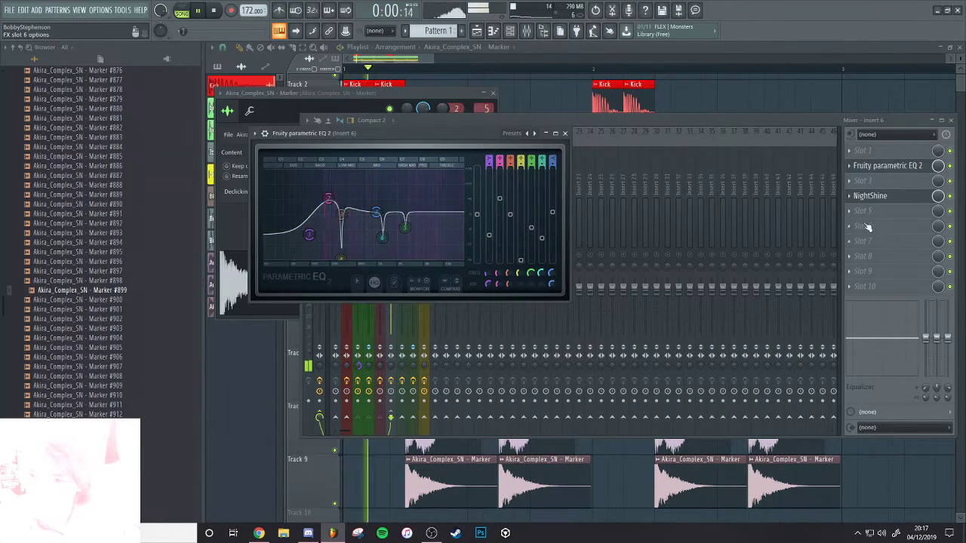
# Load Radiator into slot 3 of Insert 6 with about 3.75 dB of input drive, and reopen the slot 2 EQ
pyautogui.click(867, 226)
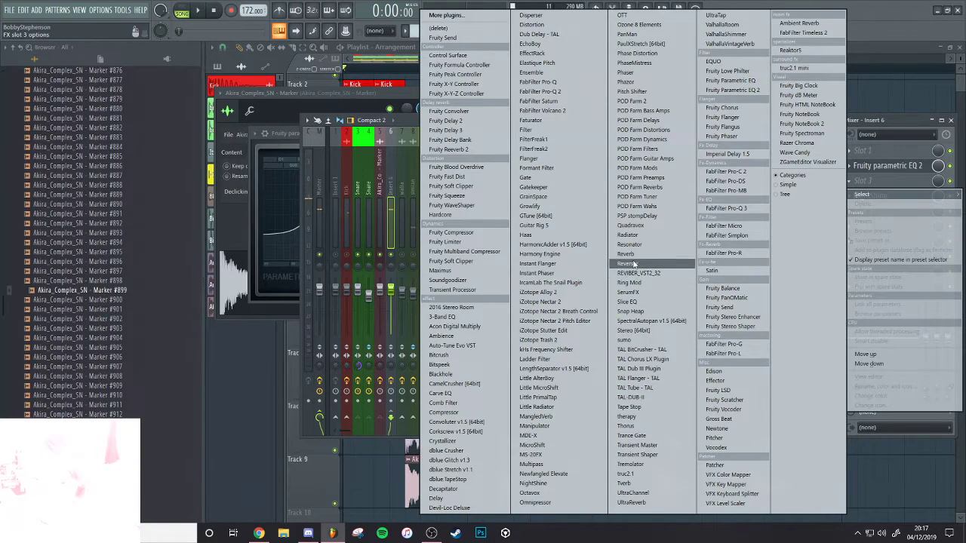
pyautogui.click(631, 235)
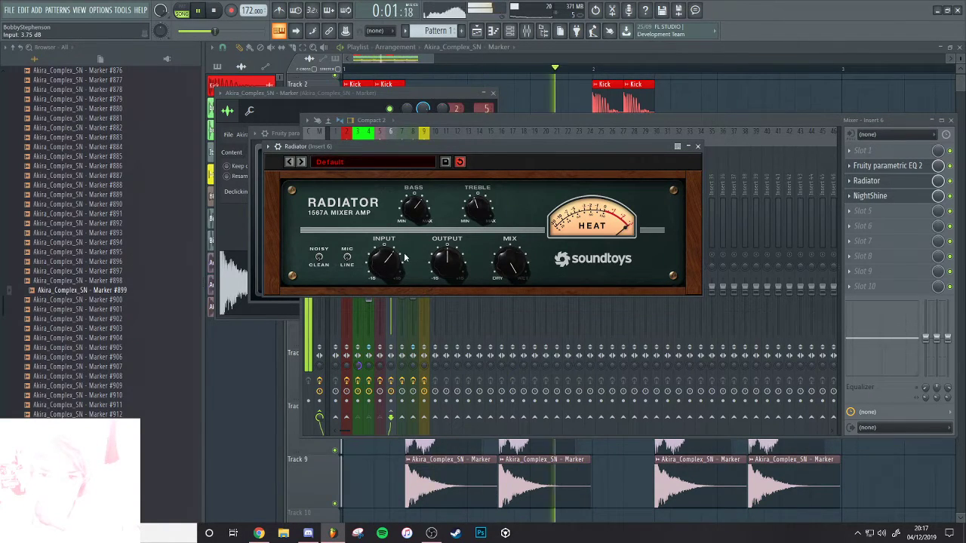
pyautogui.click(871, 166)
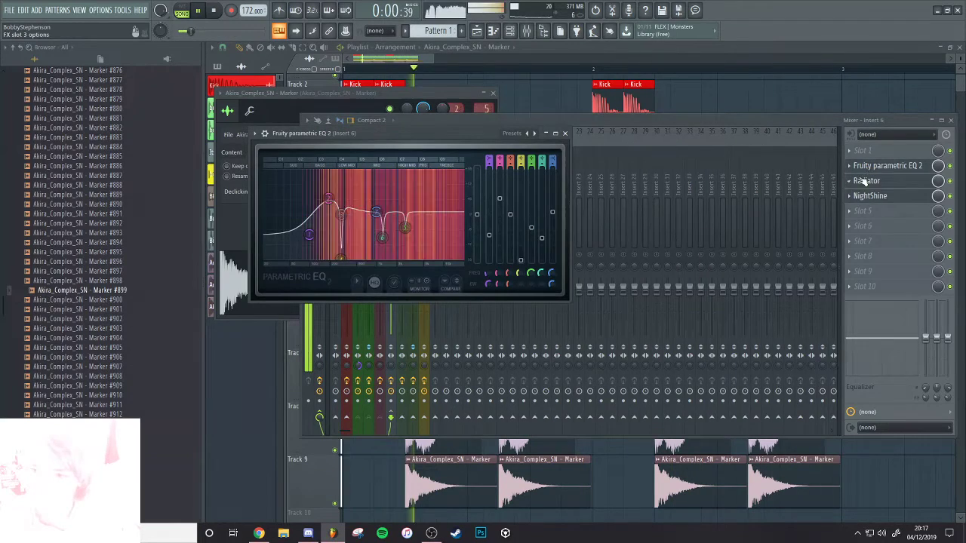
# Add a Fruity parametric EQ 2 to slot 1 of Insert 6, with a narrow boost near 165 Hz and a reduced output level
pyautogui.click(861, 151)
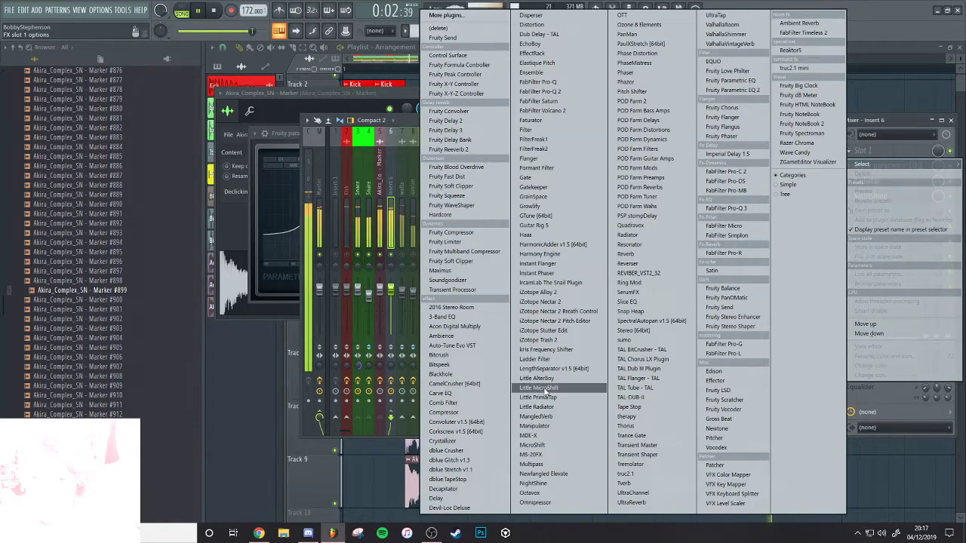
pyautogui.click(743, 91)
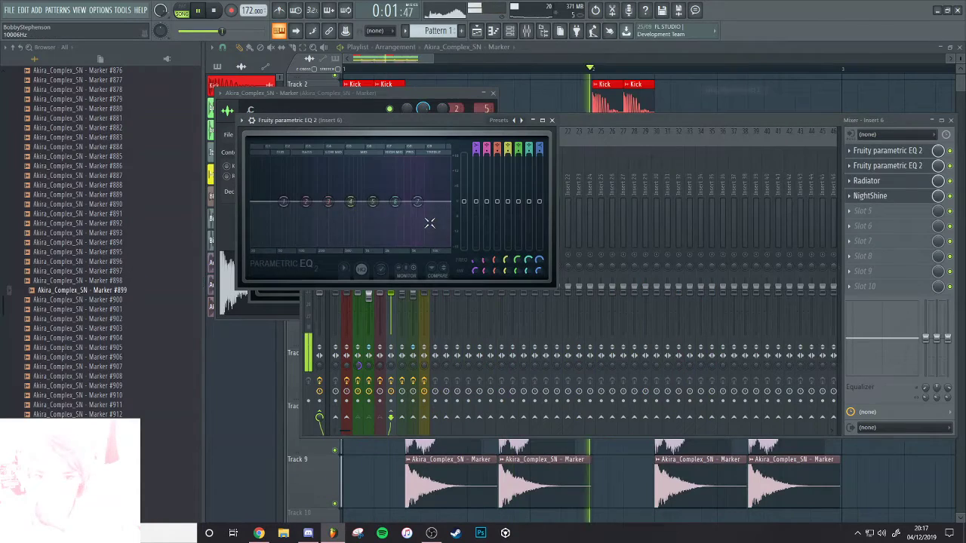
pyautogui.moveTo(351, 202); pyautogui.dragTo(311, 175)
pyautogui.moveTo(486, 270); pyautogui.dragTo(487, 294)
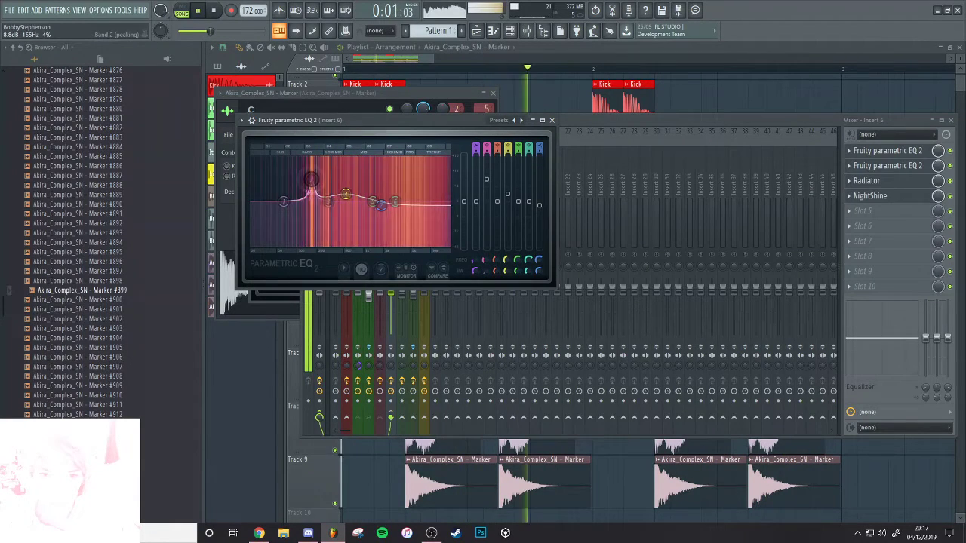
pyautogui.moveTo(337, 202); pyautogui.dragTo(380, 203)
pyautogui.moveTo(465, 201); pyautogui.dragTo(464, 229)
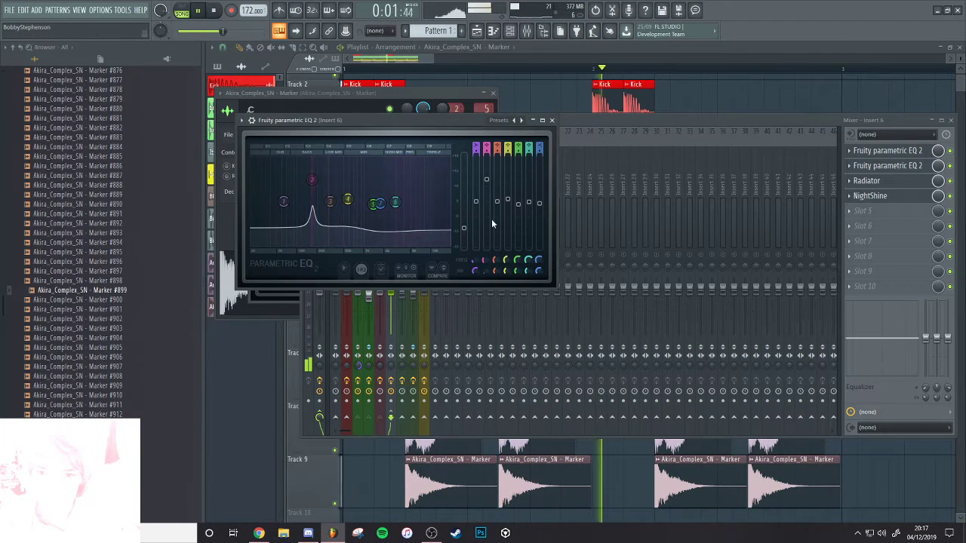
pyautogui.moveTo(311, 181); pyautogui.dragTo(312, 195)
pyautogui.moveTo(464, 228); pyautogui.dragTo(464, 211)
# Set the Akira_Complex_SN sample's fade-out to about 34% and compare the loop with Track 6 muted and unmuted
pyautogui.click(603, 475)
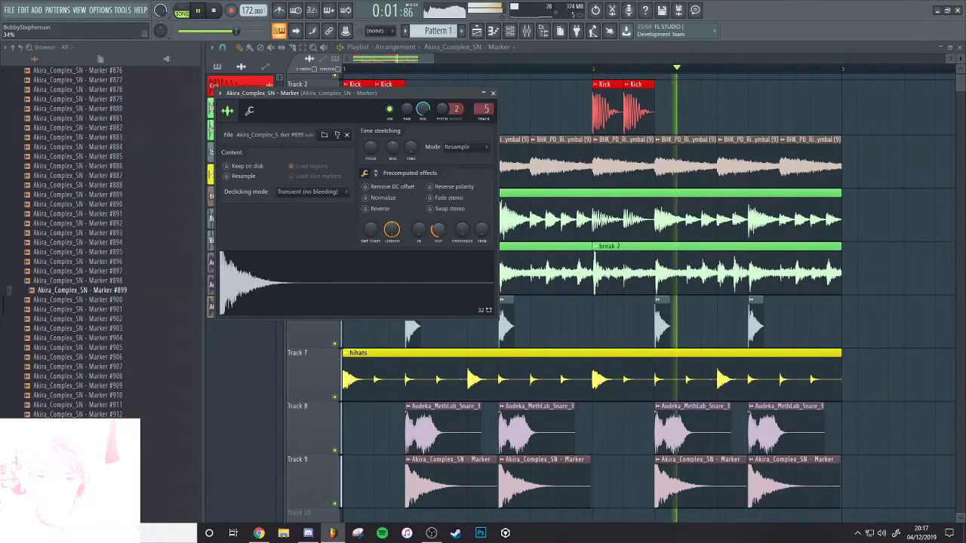
pyautogui.press('Escape')
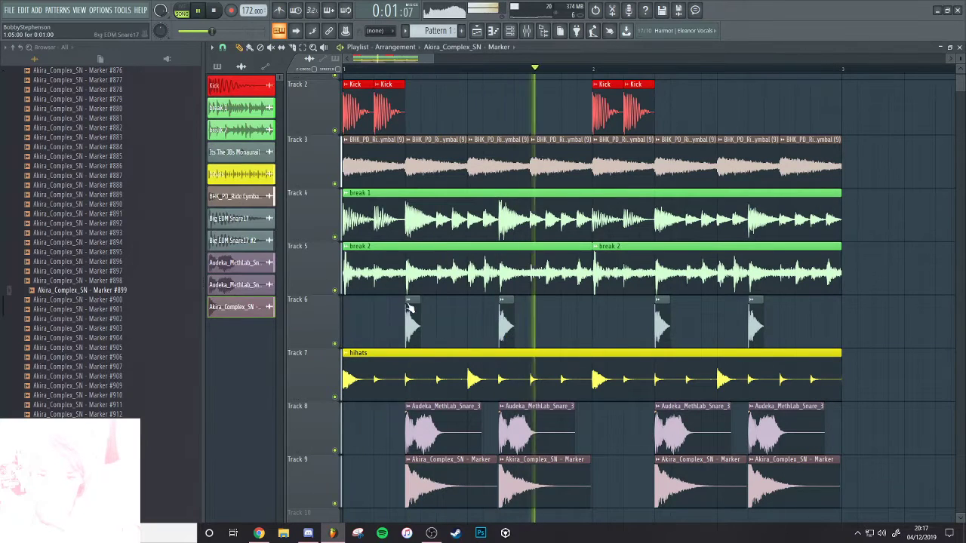
pyautogui.click(338, 345)
pyautogui.click(337, 345)
# Set the Big EDM Snare17 channel volume to about 95% and try reversing its polarity
pyautogui.doubleClick(408, 322)
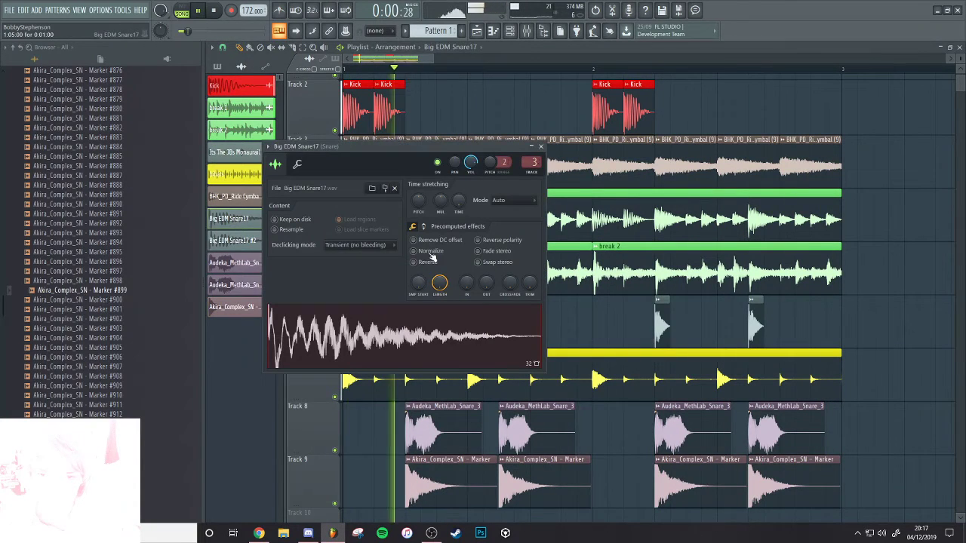
pyautogui.moveTo(471, 162); pyautogui.dragTo(471, 170)
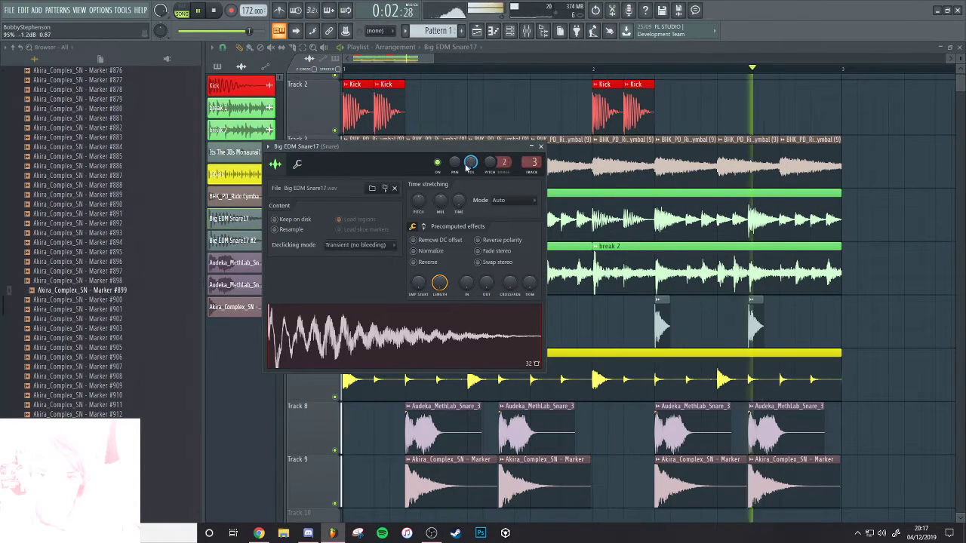
pyautogui.click(498, 242)
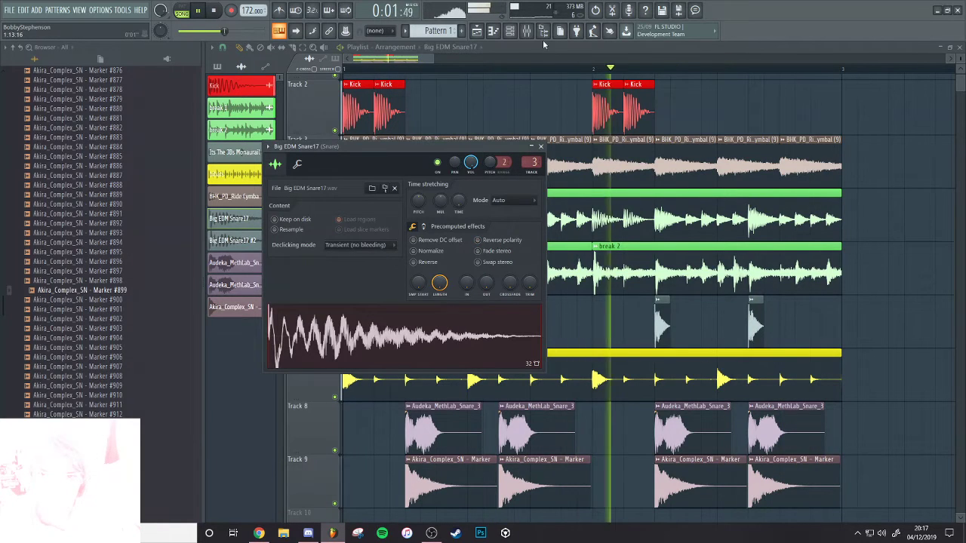
# Raise the band 5 mid boost in the Snare track's parametric EQ and shift it to a higher frequency
pyautogui.press('F9')
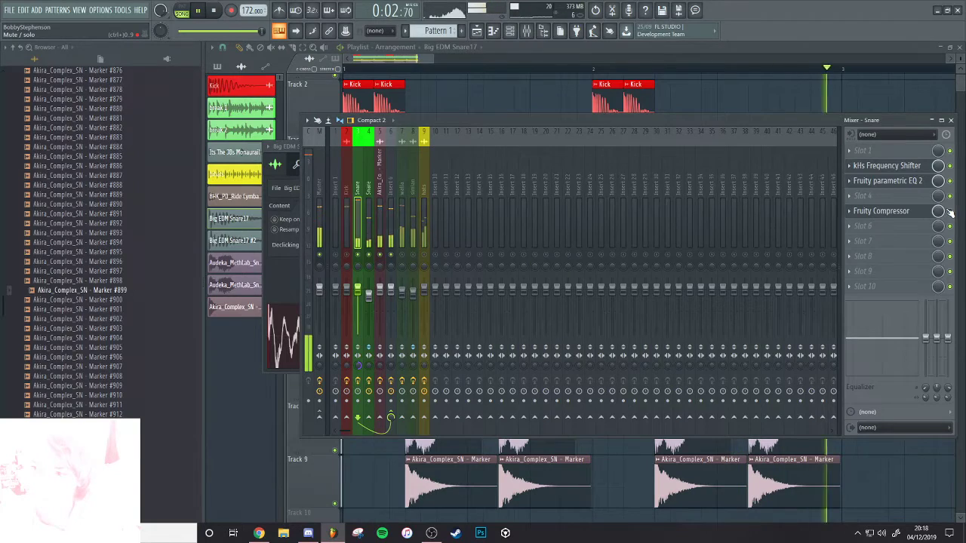
pyautogui.click(888, 181)
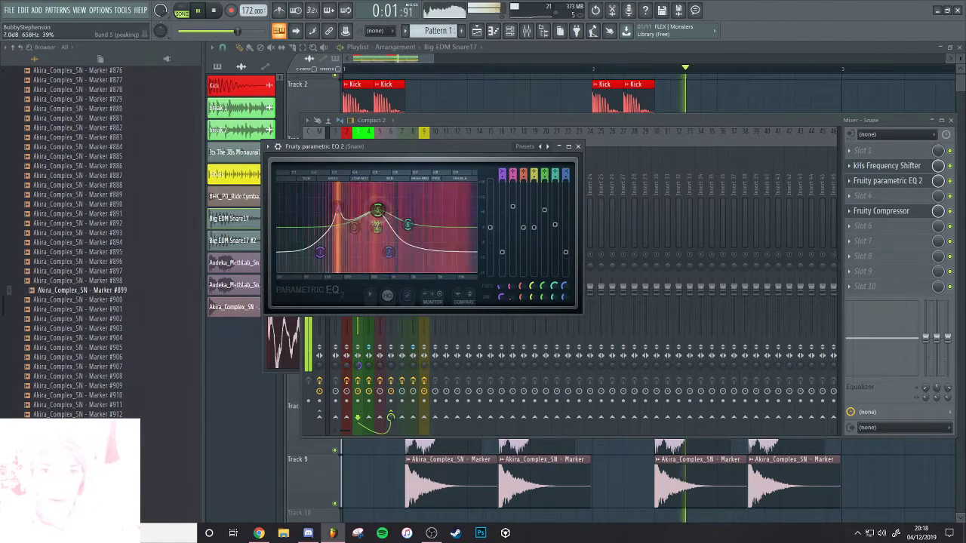
pyautogui.moveTo(378, 210); pyautogui.dragTo(396, 202)
pyautogui.press('space')
pyautogui.rightClick(603, 76)
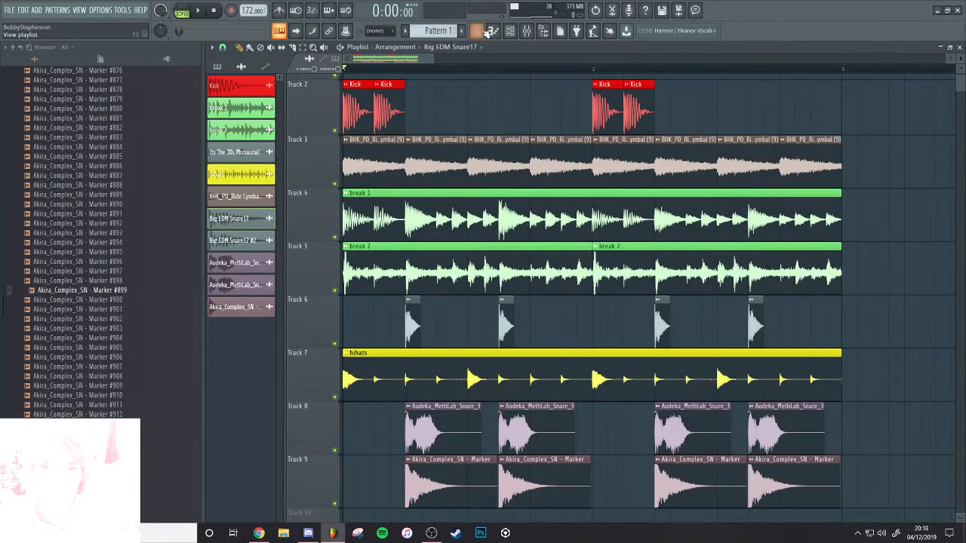
# Solo the break tracks in the mixer to audition them, and play the full loop with every track enabled
pyautogui.click(527, 31)
pyautogui.rightClick(415, 260)
pyautogui.click(411, 258)
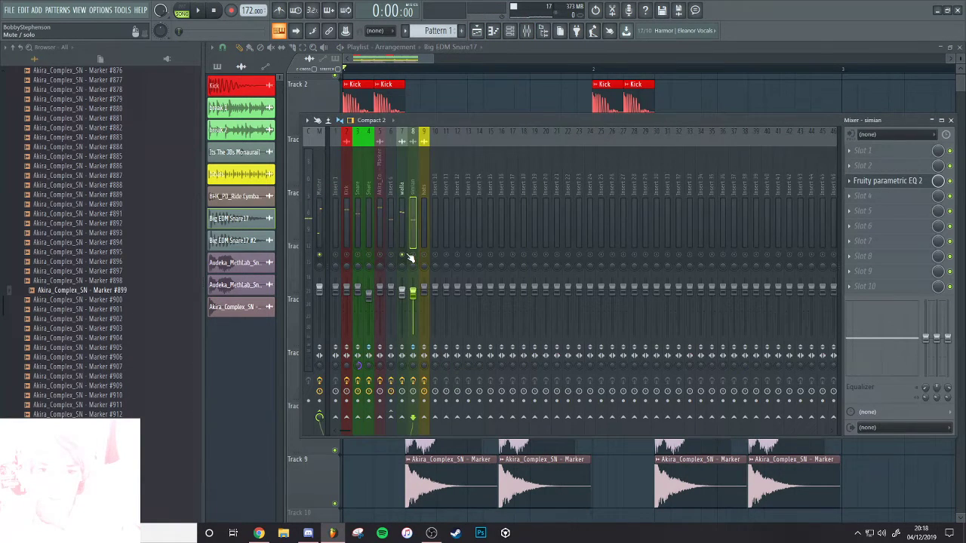
pyautogui.press('space')
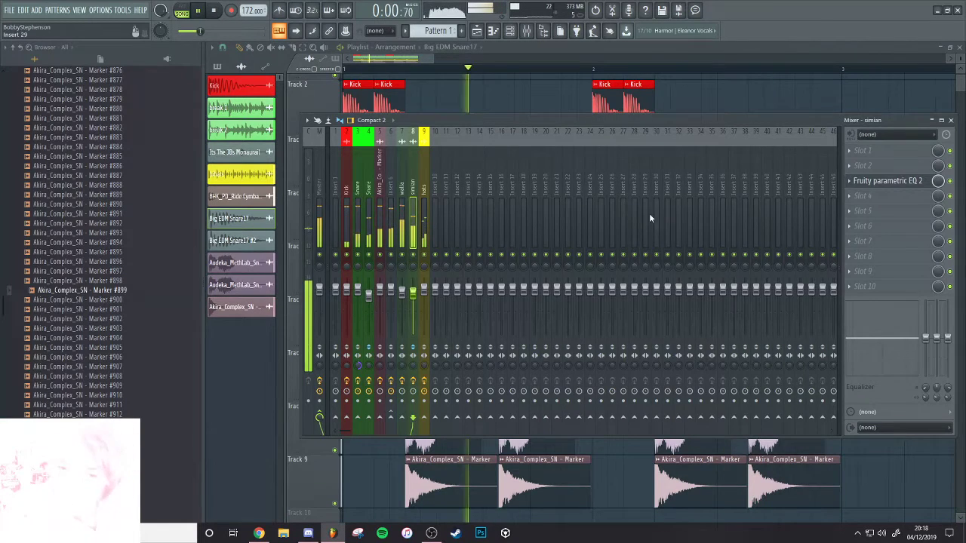
# Set the Akira_Complex_SN sample's fade-out to about 61% and check the Audeka_MethLab_Snare_3 sample settings
pyautogui.doubleClick(556, 478)
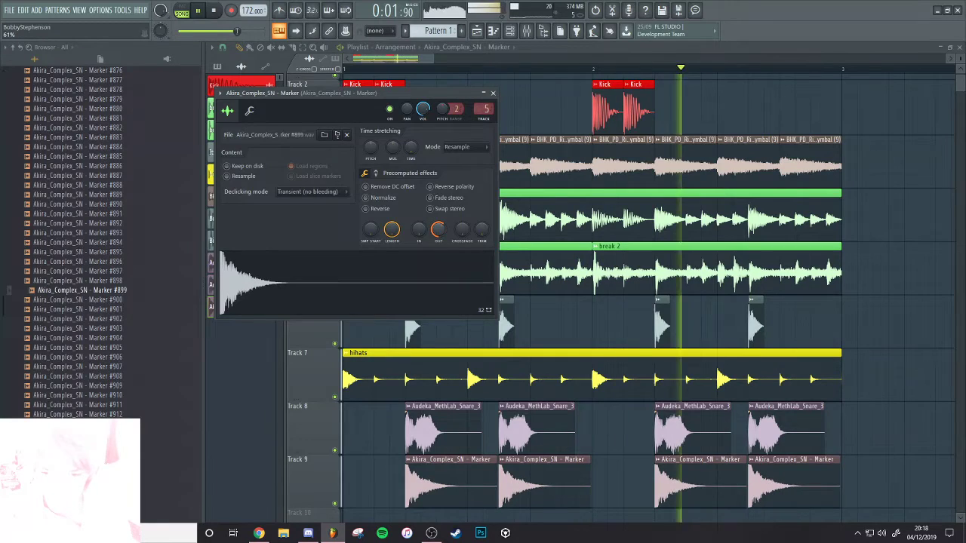
pyautogui.doubleClick(472, 426)
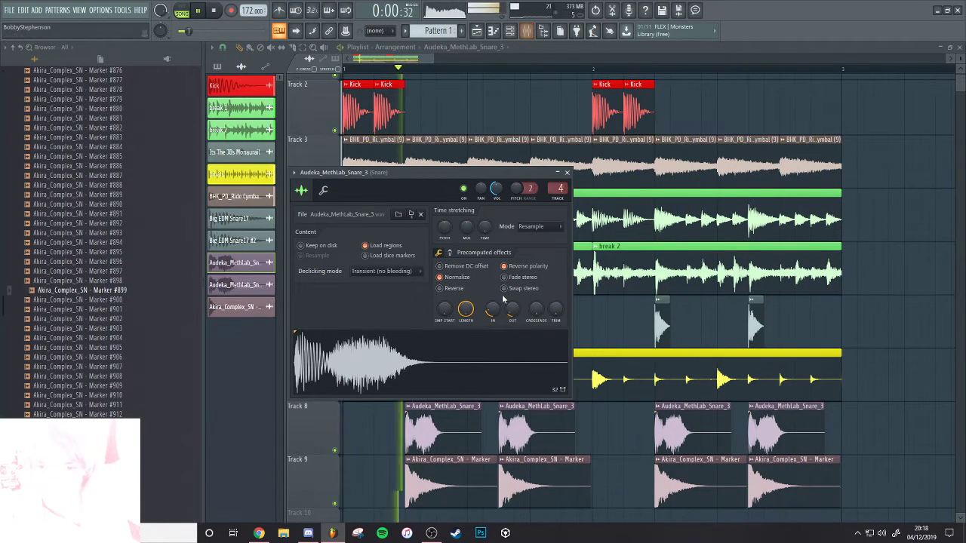
pyautogui.doubleClick(515, 477)
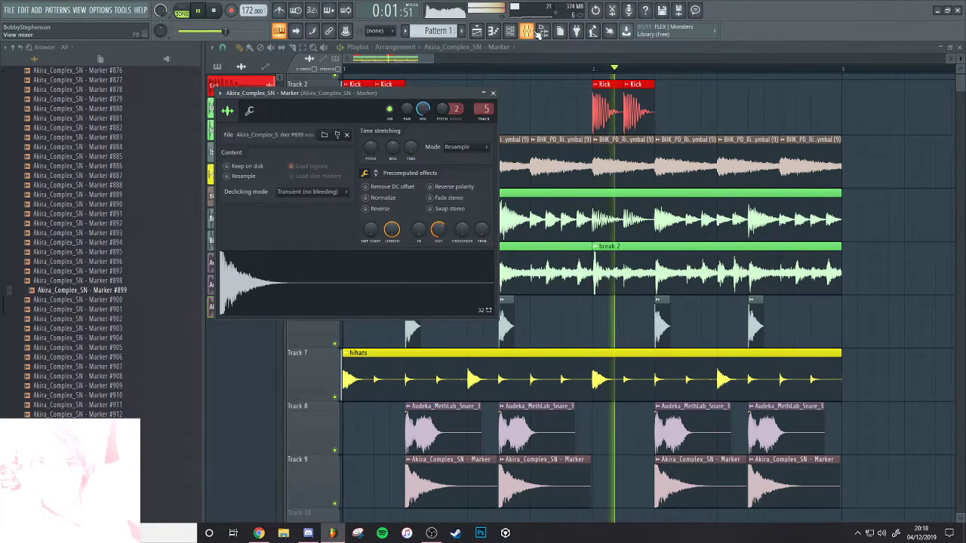
# Review the NightShine compressors on the Akira_Complex_SN track and Insert 6, along with Insert 6's slot 1 EQ
pyautogui.press('F9')
pyautogui.click(870, 211)
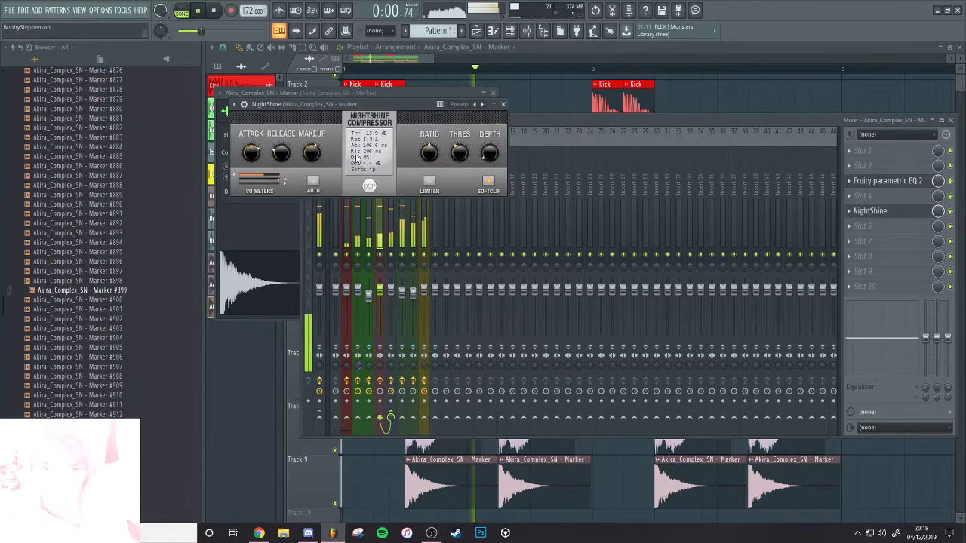
pyautogui.click(390, 221)
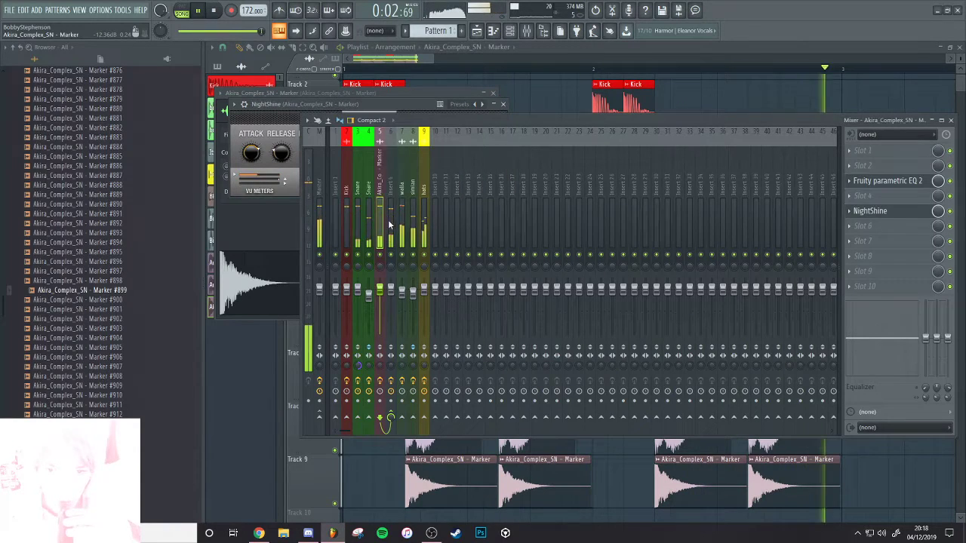
pyautogui.click(870, 195)
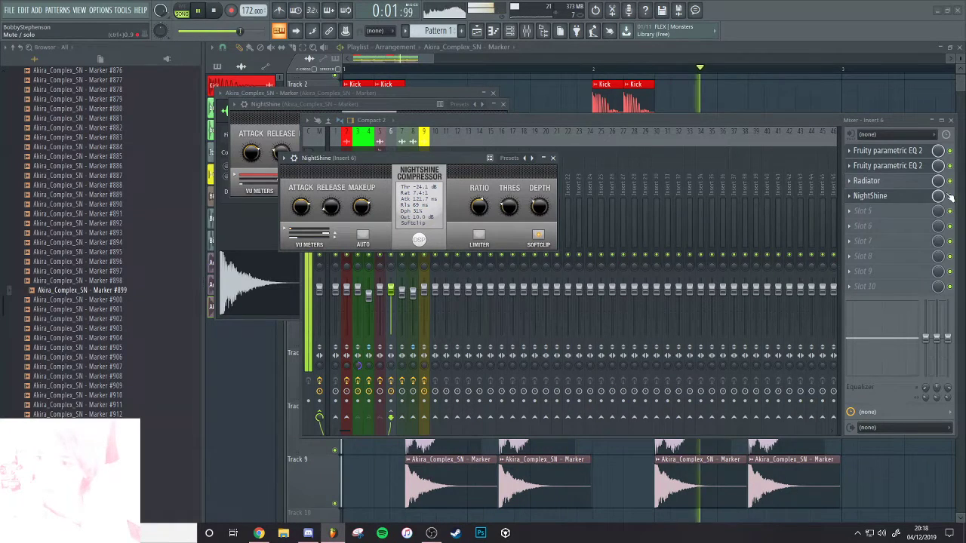
pyautogui.click(898, 154)
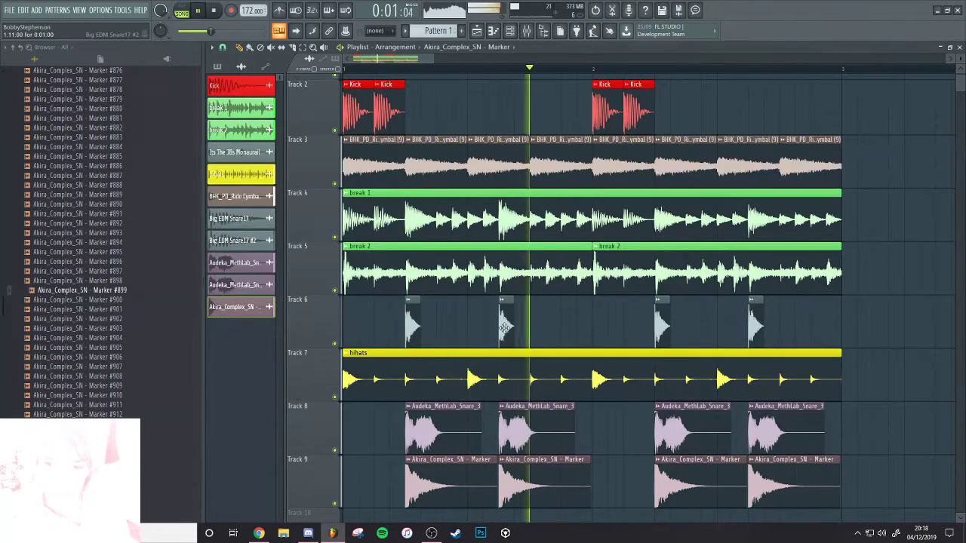
# Reverse the polarity of the Big EDM Snare17 #2 sample on Track 6
pyautogui.doubleClick(414, 323)
pyautogui.click(498, 255)
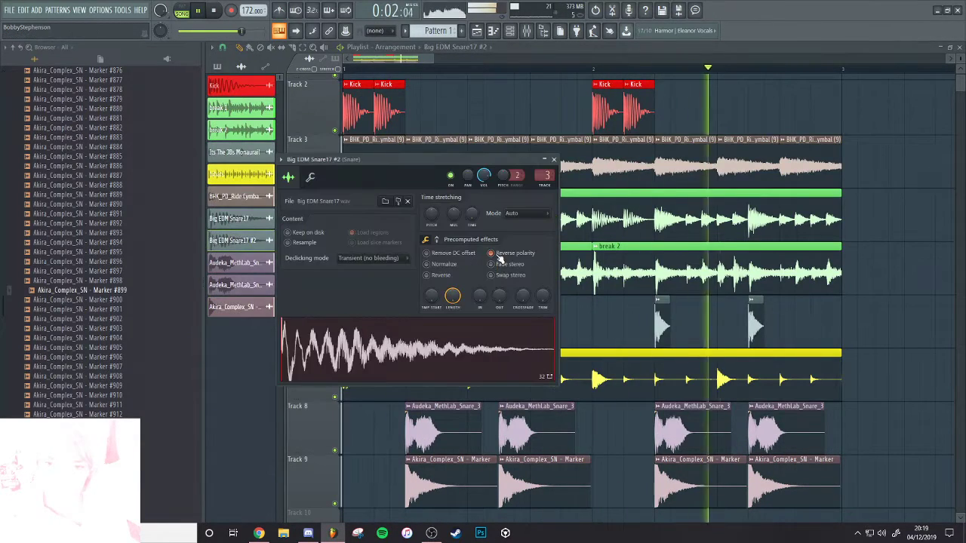
pyautogui.click(554, 160)
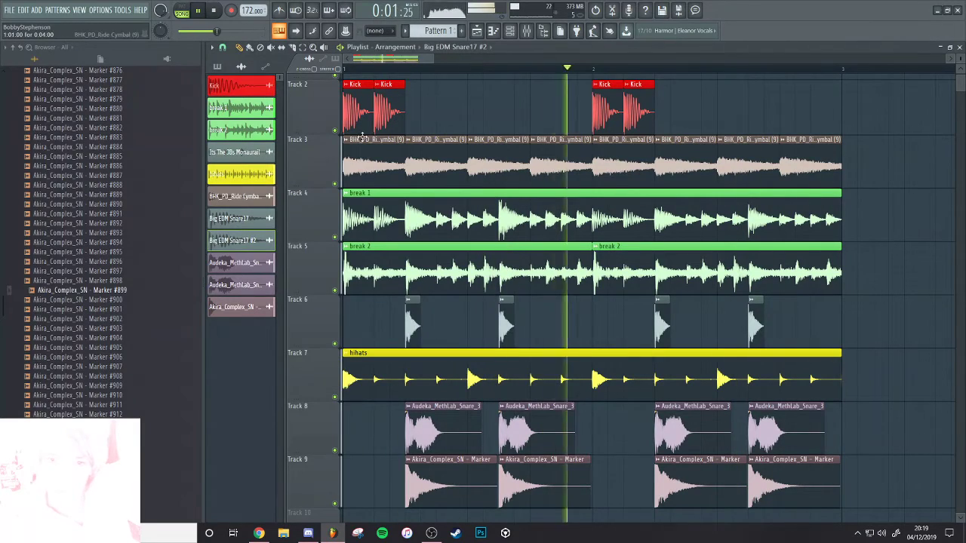
# Switch to the Twitch stream page in Chrome, send the chat message "gmmy", and return to FL Studio
pyautogui.click(259, 533)
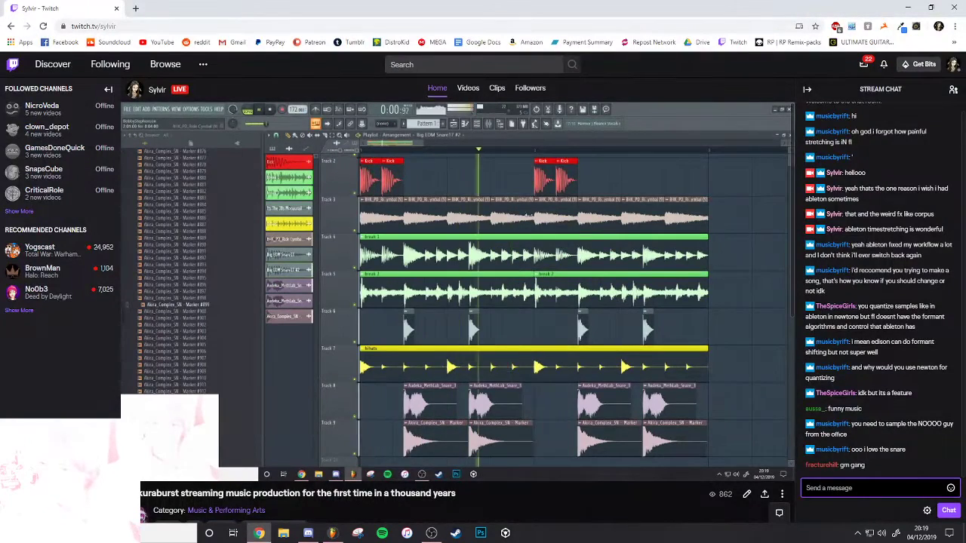
pyautogui.write('gmmy')
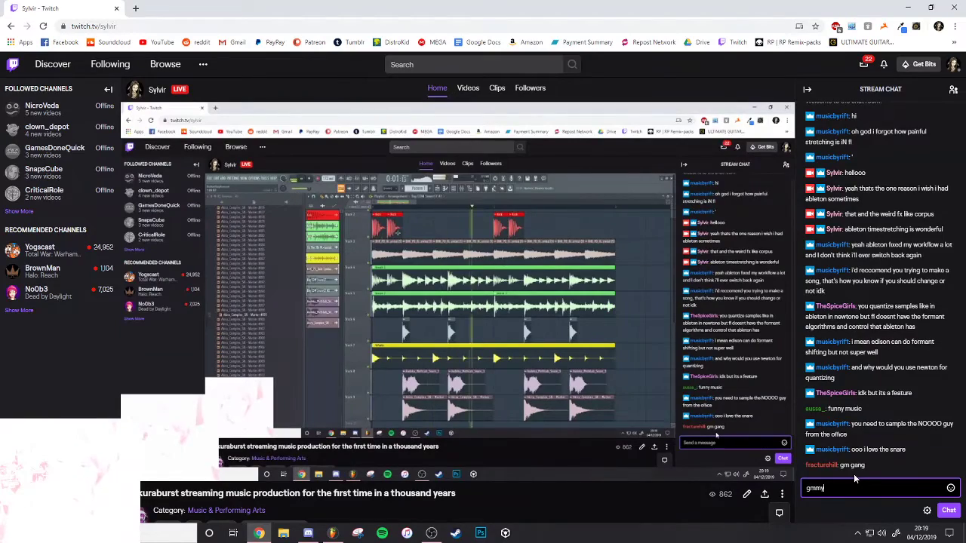
pyautogui.press('Return')
pyautogui.hotkey('alt', 'Tab')
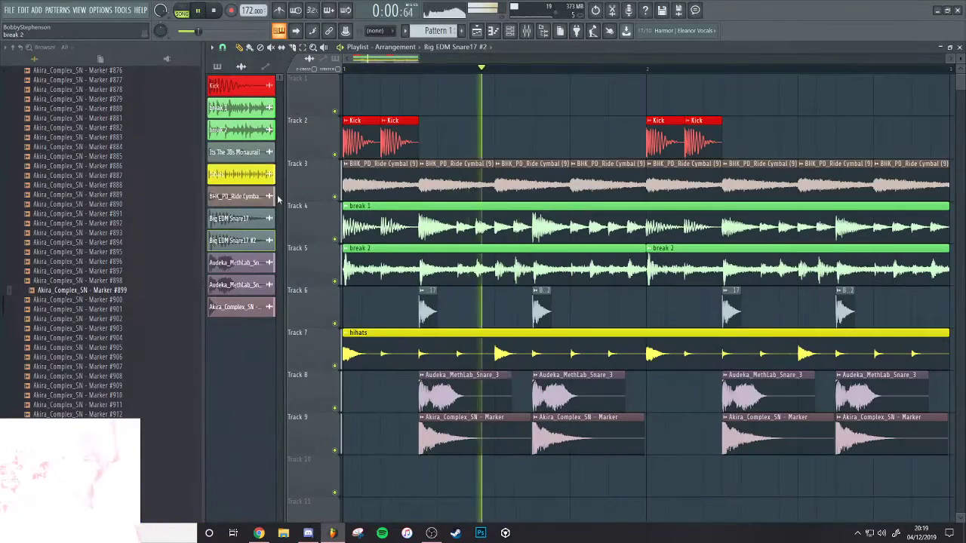
# Set Radiator on Insert 6 to 0.60 dB input and 54.5% mix, and adjust a mid band in the slot 2 EQ
pyautogui.click(529, 31)
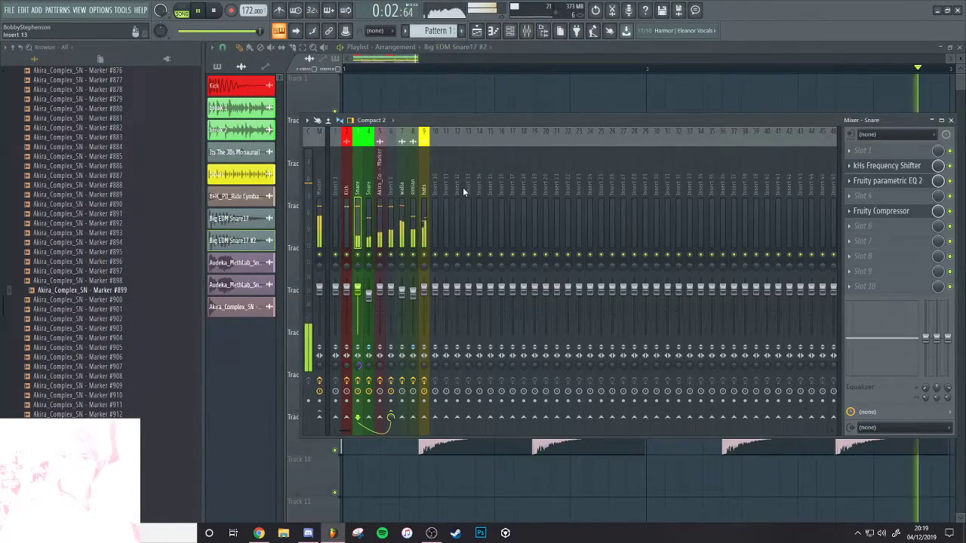
pyautogui.click(392, 219)
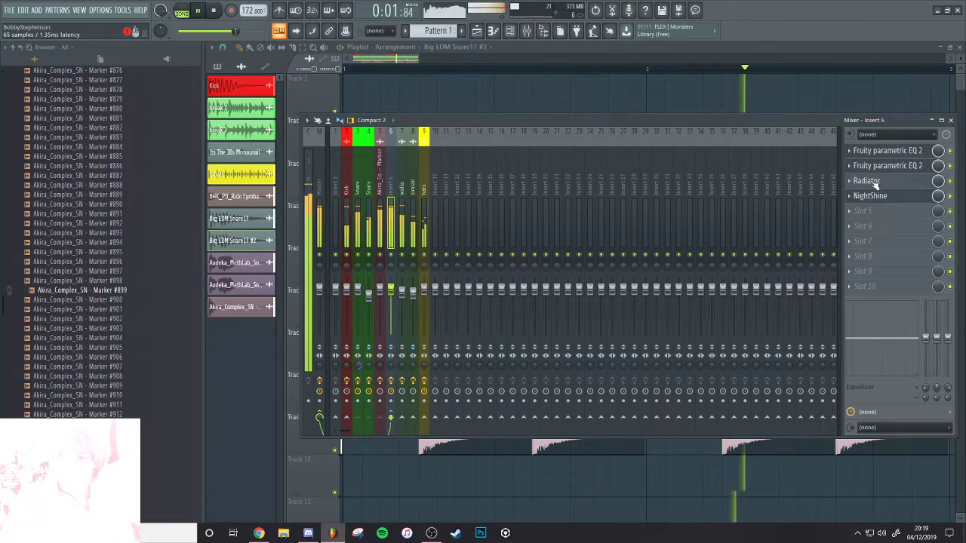
pyautogui.click(865, 182)
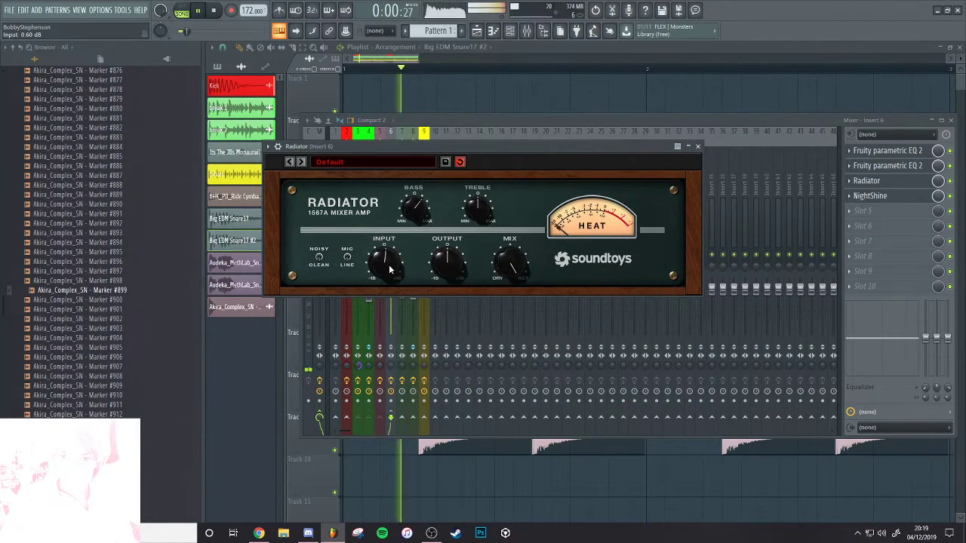
pyautogui.moveTo(504, 316); pyautogui.dragTo(505, 291)
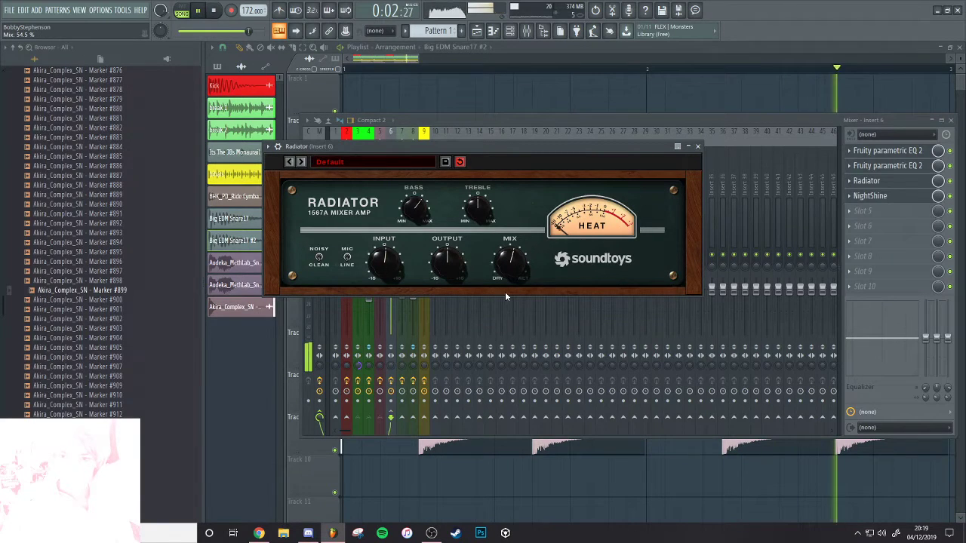
pyautogui.click(887, 166)
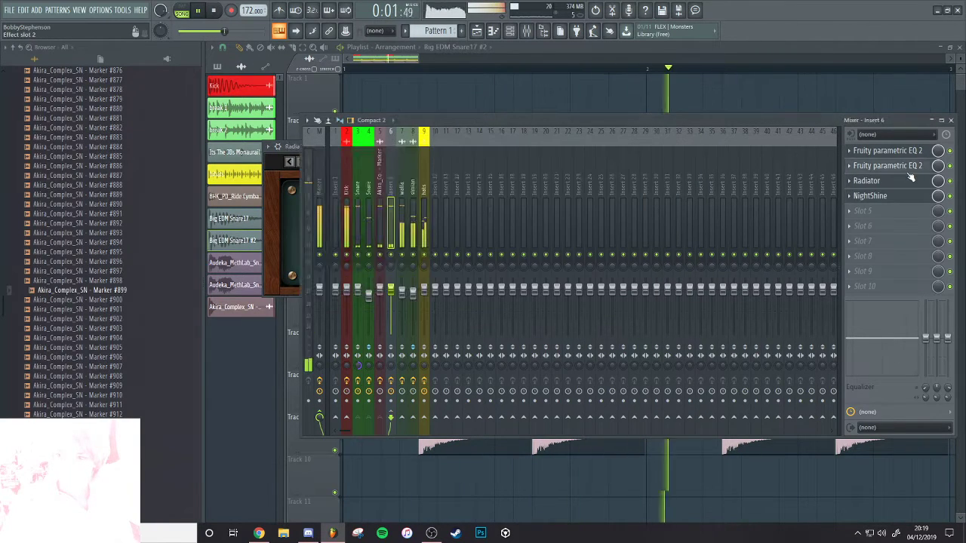
pyautogui.moveTo(371, 194)
pyautogui.mouseDown()
pyautogui.moveTo(388, 210)
pyautogui.moveTo(347, 209)
pyautogui.moveTo(371, 198)
pyautogui.moveTo(381, 214)
pyautogui.moveTo(405, 203)
pyautogui.moveTo(388, 206)
pyautogui.moveTo(400, 219)
pyautogui.moveTo(383, 204)
pyautogui.mouseUp()
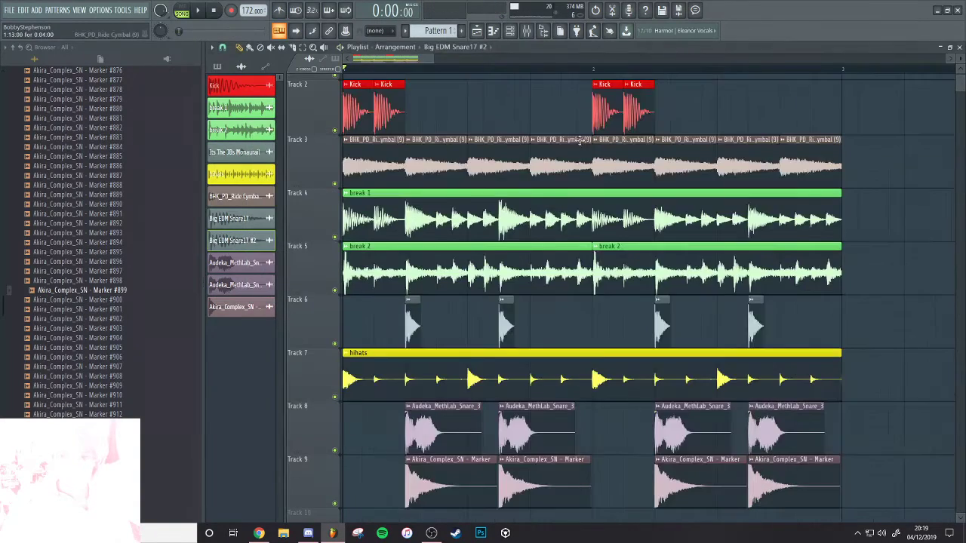
# Solo the snare layers on tracks 6, 8 and 9 and play them back together
pyautogui.scroll(-4, 578, 143)
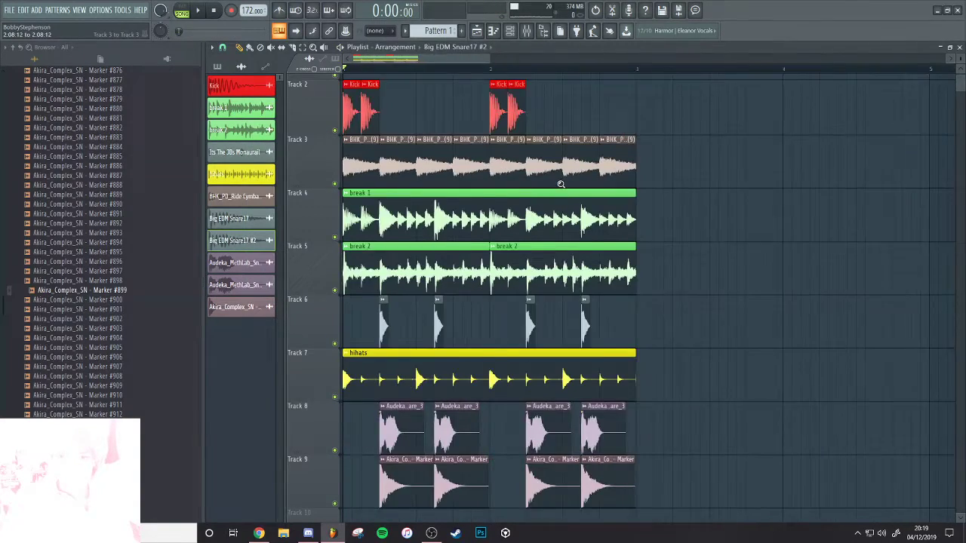
pyautogui.scroll(4, 395, 130)
pyautogui.scroll(-2, 394, 129)
pyautogui.scroll(-1, 559, 155)
pyautogui.scroll(-2, 726, 297)
pyautogui.moveTo(705, 298); pyautogui.dragTo(381, 313)
pyautogui.rightClick(335, 325)
pyautogui.click(335, 409)
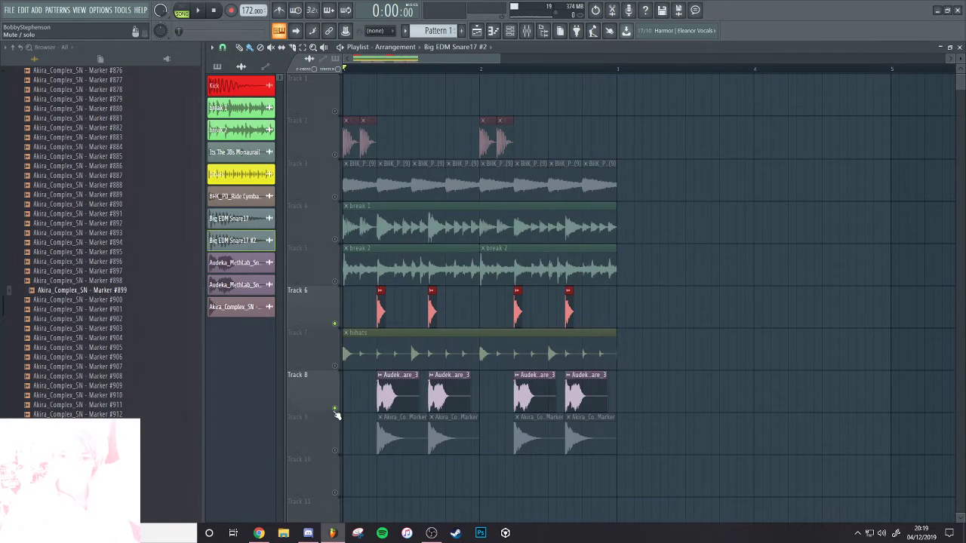
pyautogui.click(335, 451)
pyautogui.press('space')
pyautogui.press('space')
# Record the soloed snare layers into Edison on the Master mixer track
pyautogui.press('F9')
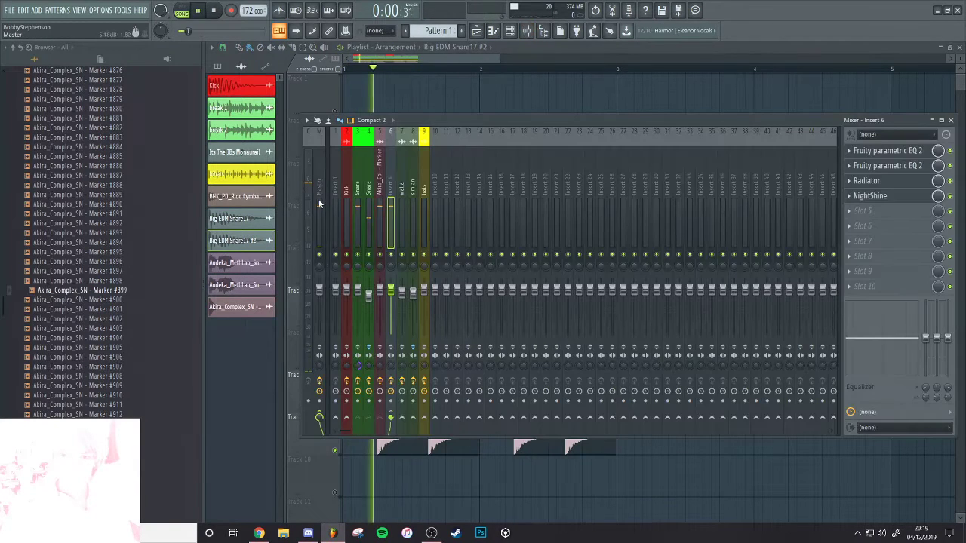
pyautogui.click(319, 204)
pyautogui.press('space')
pyautogui.click(883, 152)
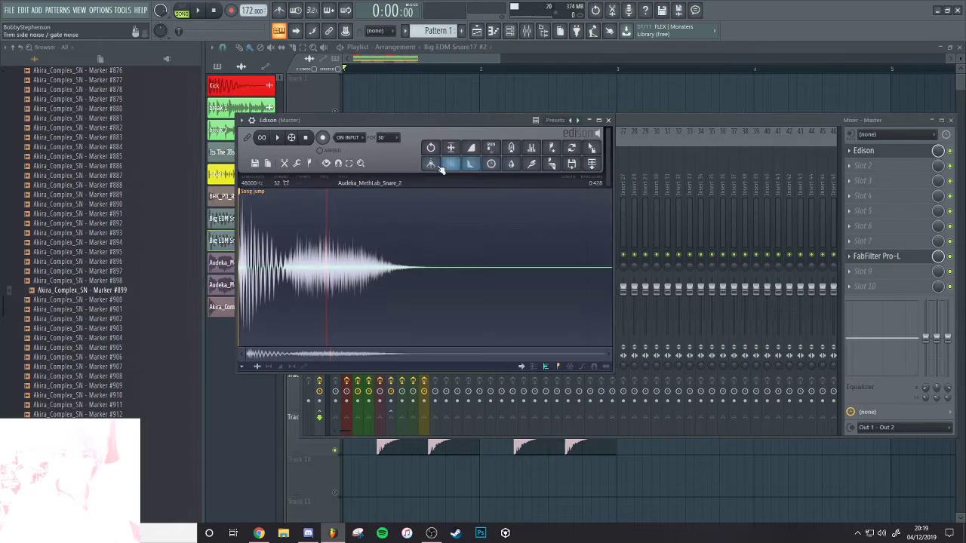
pyautogui.click(322, 138)
pyautogui.press('space')
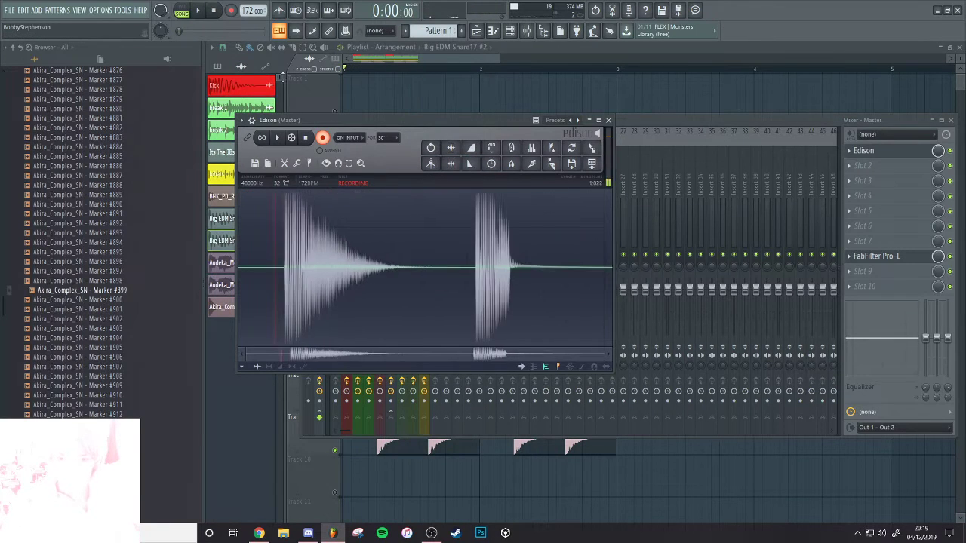
pyautogui.press('space')
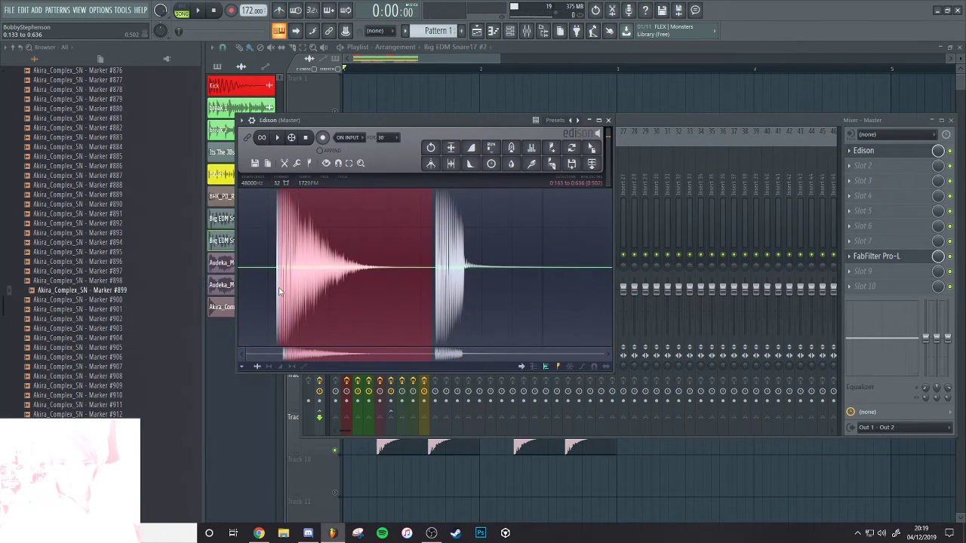
# Select the first recorded snare hit from its exact start in Edison and place it on Track 1 of the playlist
pyautogui.scroll(6, 280, 287)
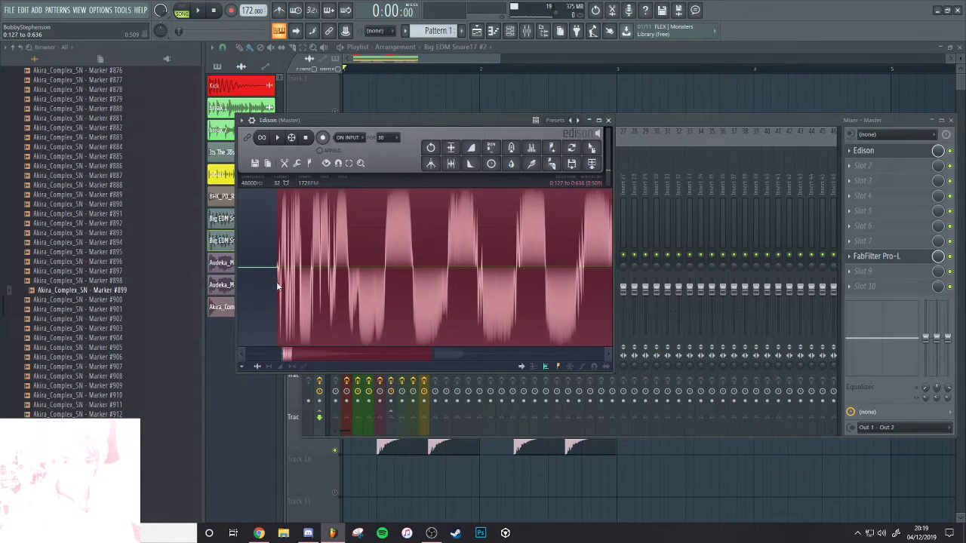
pyautogui.click(277, 281)
pyautogui.moveTo(585, 153); pyautogui.dragTo(424, 107)
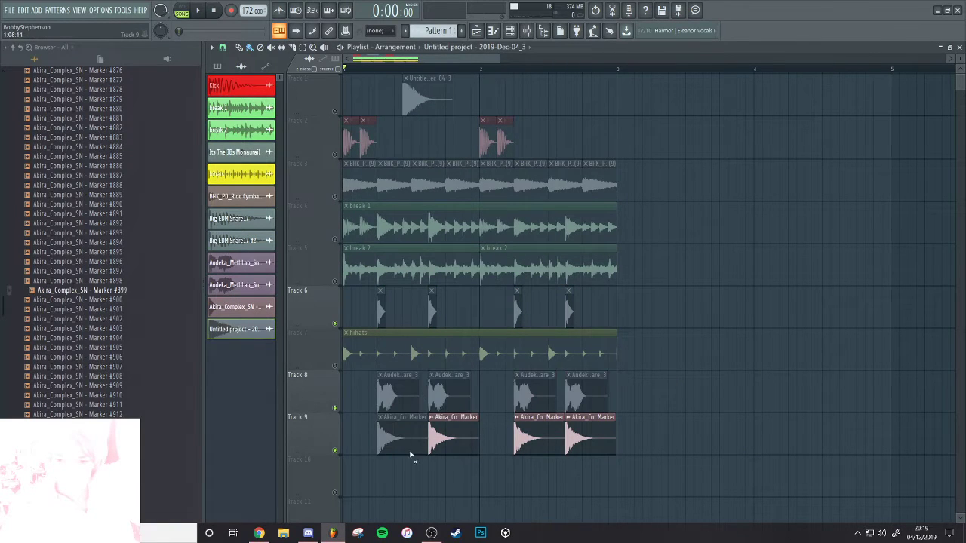
# Mute the original snare layer clips and stack the ones from tracks 8 and 9 onto Track 6
pyautogui.moveTo(671, 435); pyautogui.dragTo(392, 395)
pyautogui.press('space')
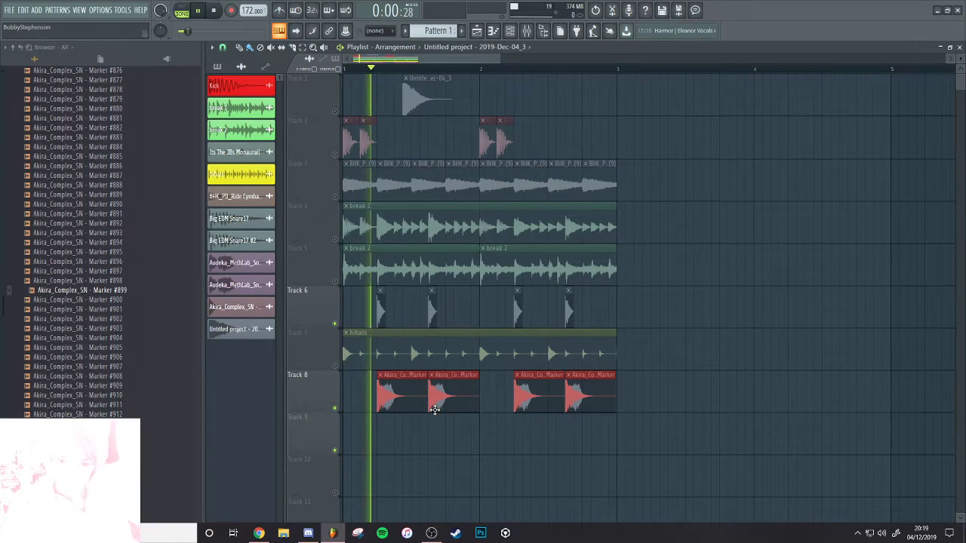
pyautogui.hotkey('shift', 'Up')
pyautogui.hotkey('shift', 'Up')
pyautogui.press('space')
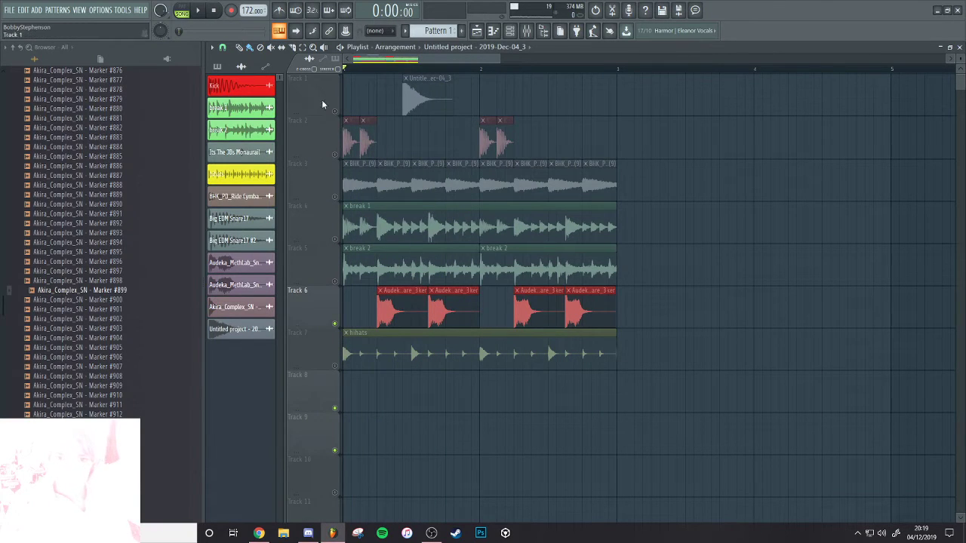
# Unmute the kick track and copy the resampled snare clip onto Track 2 as the second snare hit of bar 1
pyautogui.click(336, 155)
pyautogui.press('space')
pyautogui.scroll(2, 355, 178)
pyautogui.press('space')
pyautogui.moveTo(493, 100); pyautogui.dragTo(522, 161)
pyautogui.press('space')
pyautogui.press('space')
pyautogui.doubleClick(516, 139)
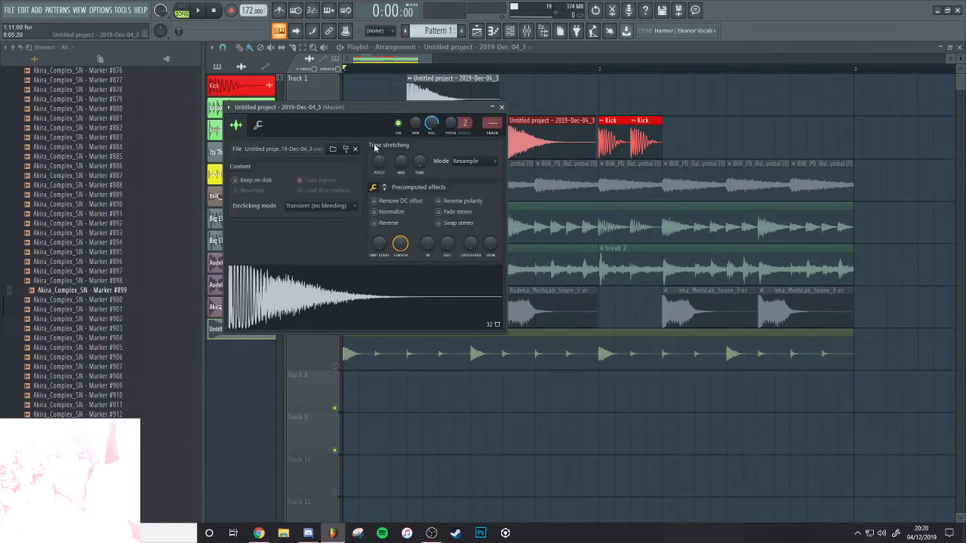
pyautogui.click(437, 93)
# Unmute the ride, break 1, break 2 and hihats tracks while playing the arrangement
pyautogui.click(336, 197)
pyautogui.press('space')
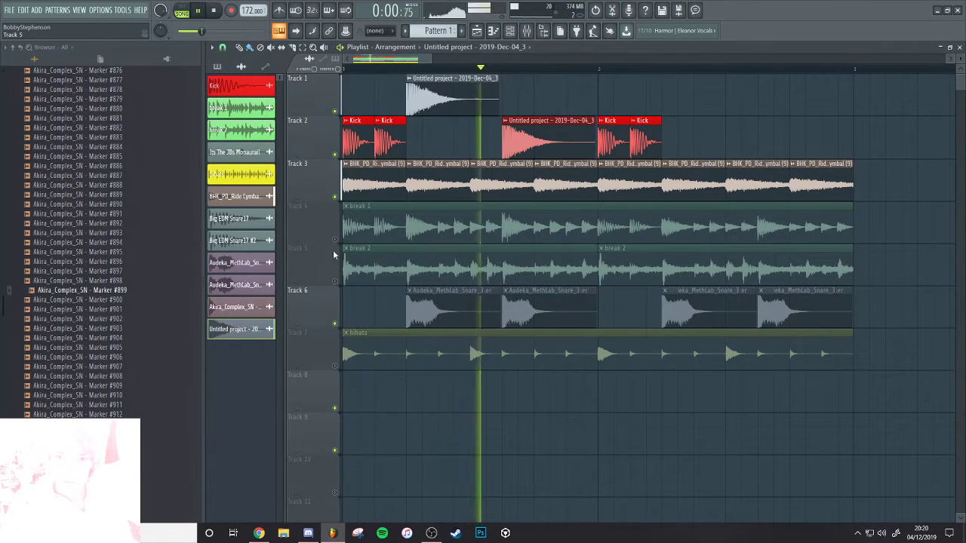
pyautogui.click(334, 239)
pyautogui.click(335, 280)
pyautogui.click(334, 366)
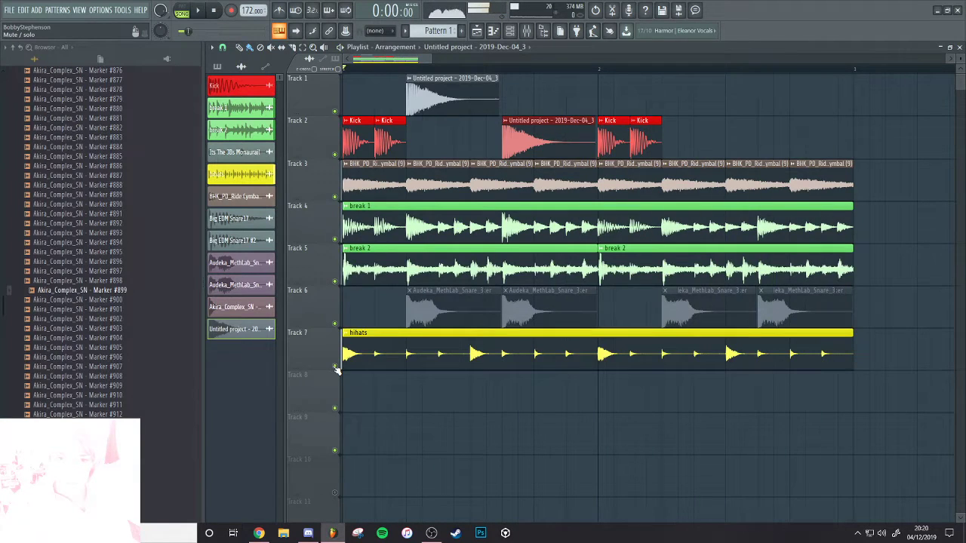
# Check the hihats track in solo, restore the full mix, and view the hihats clip's channel settings
pyautogui.rightClick(335, 366)
pyautogui.press('space')
pyautogui.press('space')
pyautogui.rightClick(334, 366)
pyautogui.doubleClick(361, 338)
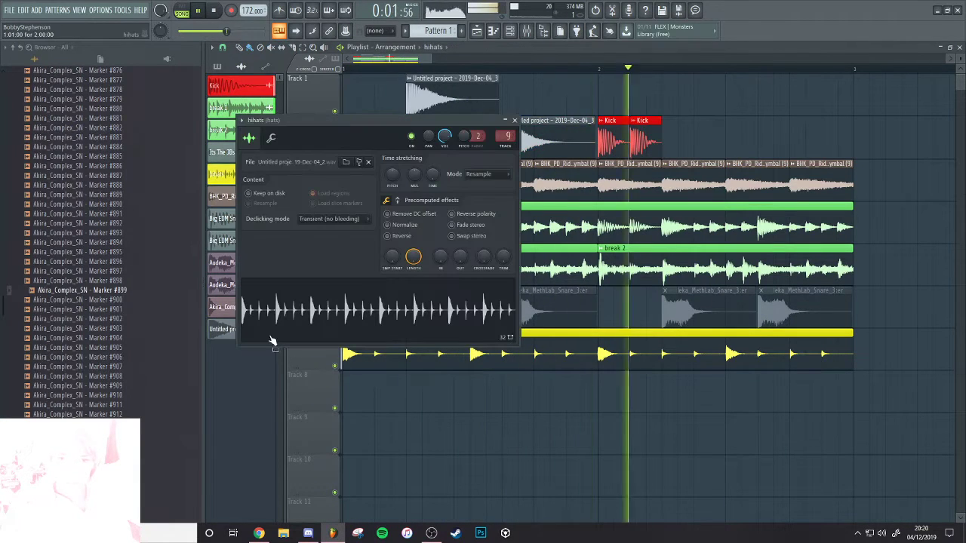
pyautogui.press('Escape')
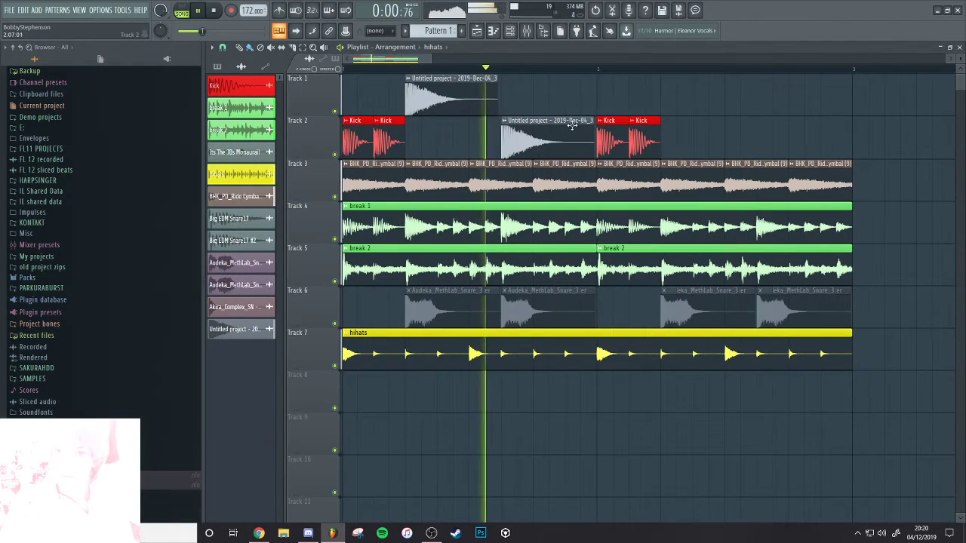
# Move the resampled snare from Track 1 down to Track 2 and duplicate both snare clips into bar 2
pyautogui.press('space')
pyautogui.moveTo(425, 99); pyautogui.dragTo(428, 139)
pyautogui.moveTo(540, 139); pyautogui.dragTo(414, 142)
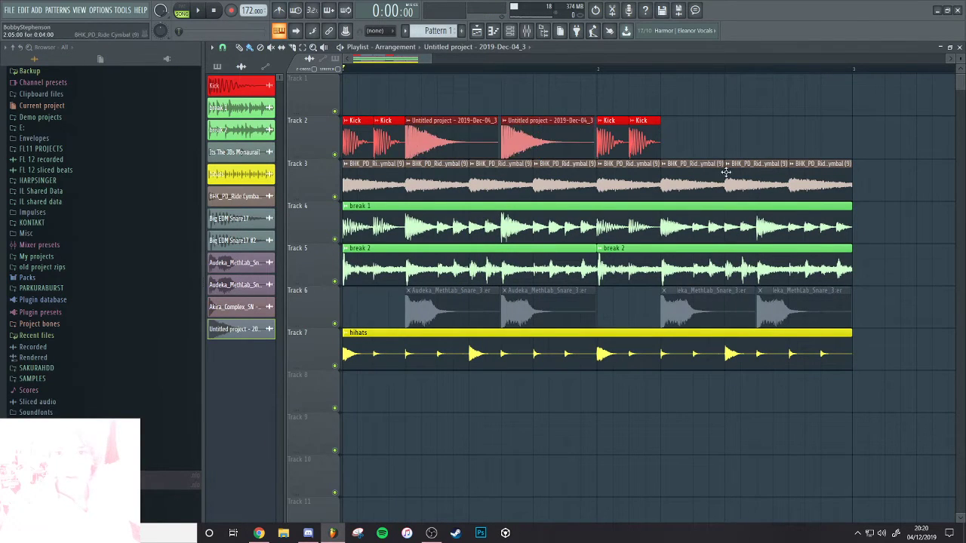
pyautogui.scroll(4, 806, 143)
pyautogui.hotkey('ctrl', 'b')
pyautogui.scroll(-2, 725, 145)
pyautogui.hscroll(-1, 725, 146)
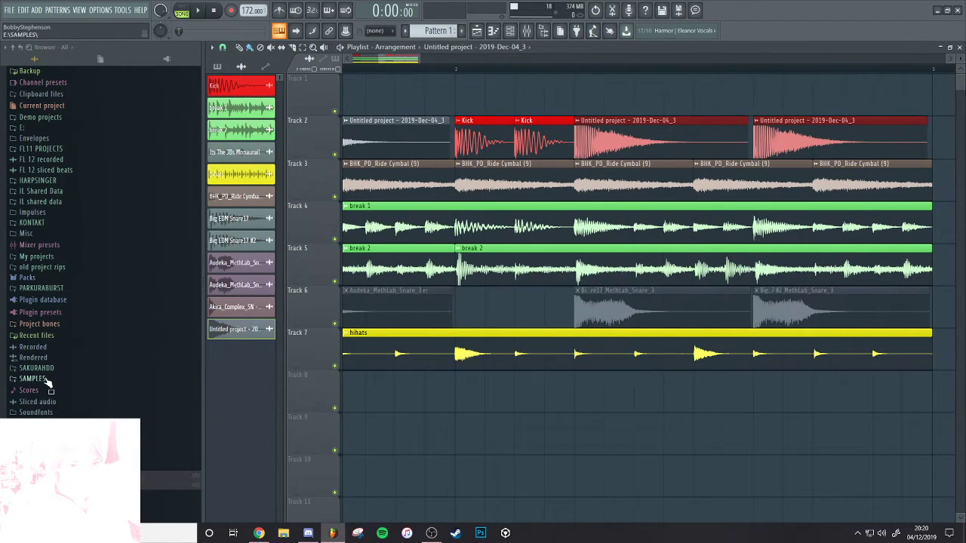
# Expand the SAMPLES folder in the sample browser and look through its sample packs
pyautogui.click(47, 380)
pyautogui.click(13, 382)
pyautogui.click(5, 384)
pyautogui.moveTo(3, 381); pyautogui.dragTo(13, 185)
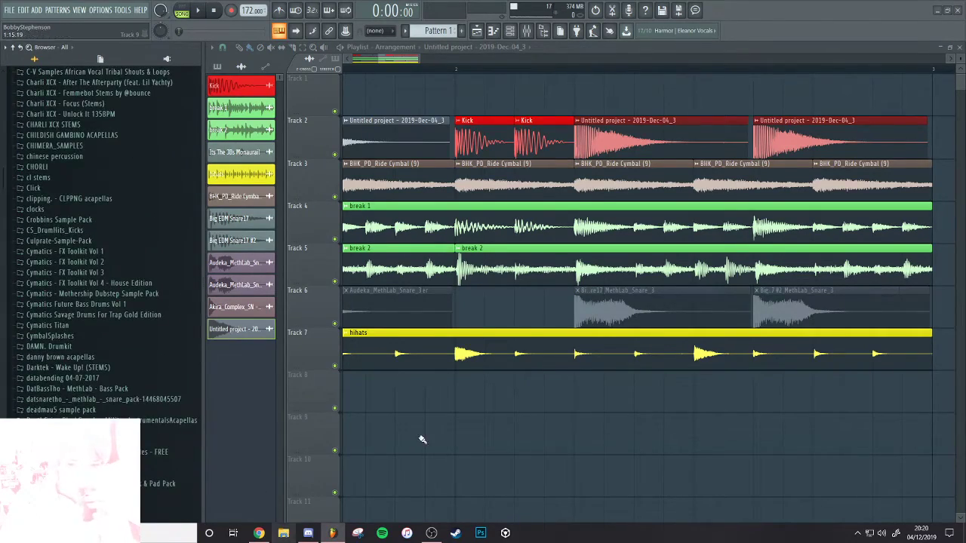
# Switch to File Explorer and look through the SAMPLES folder on drive E for recently added sample packs
pyautogui.press('super+e')
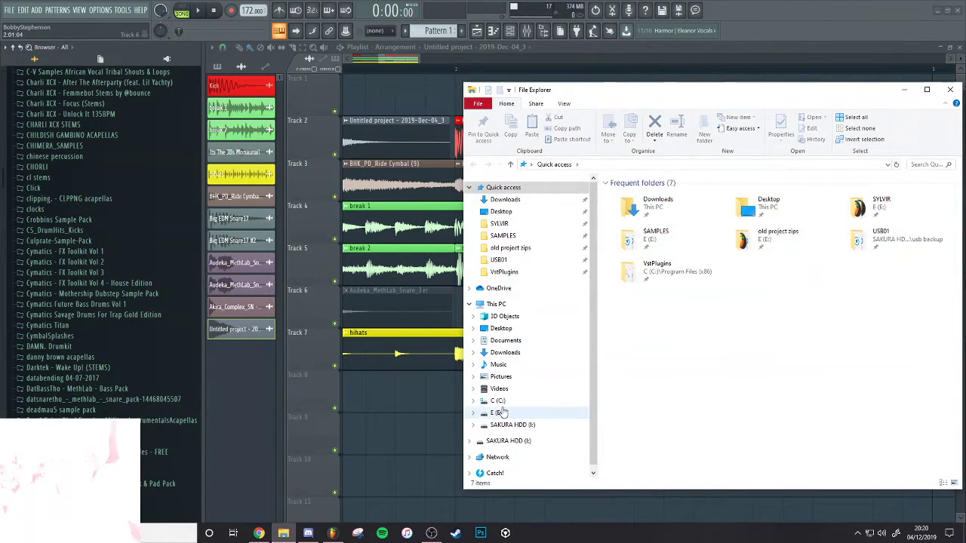
pyautogui.click(502, 413)
pyautogui.scroll(-5, 724, 340)
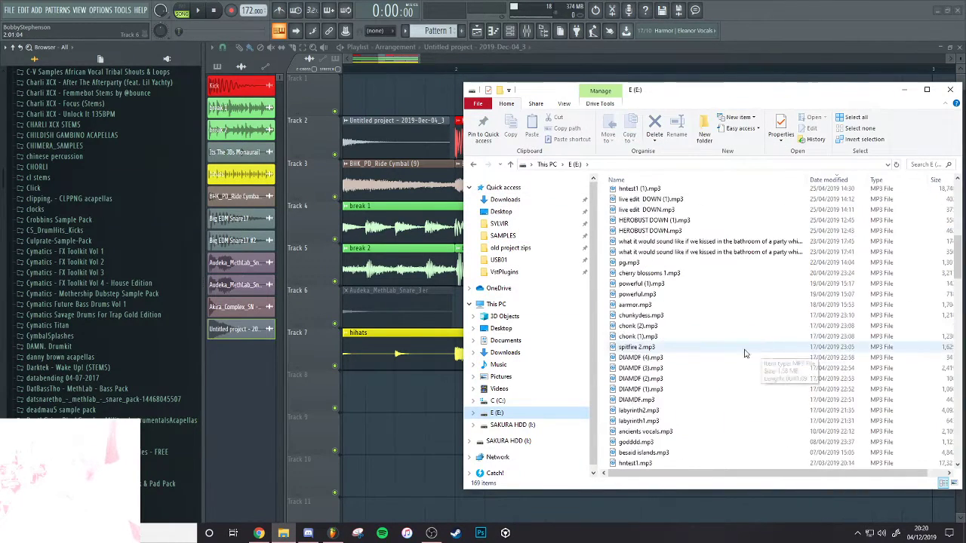
pyautogui.scroll(-15, 745, 353)
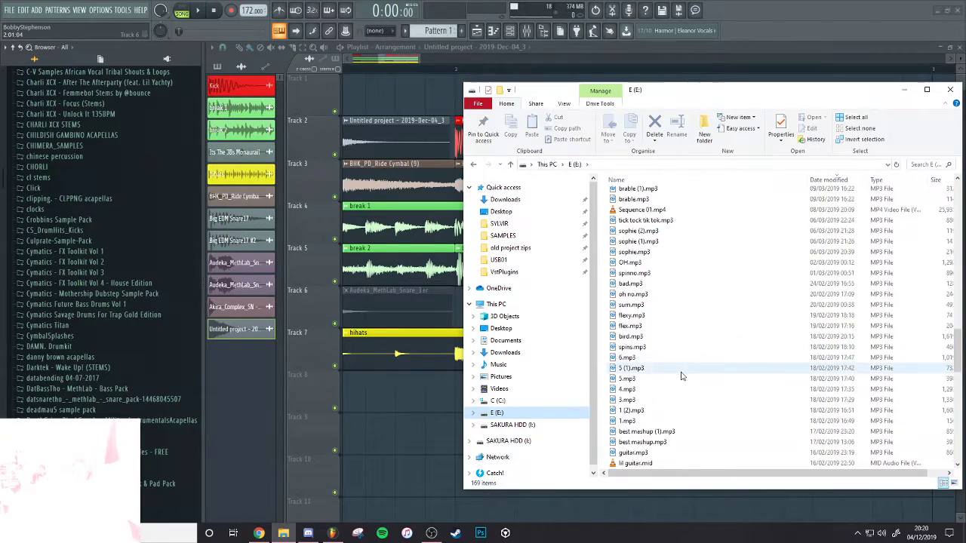
pyautogui.scroll(-6, 681, 376)
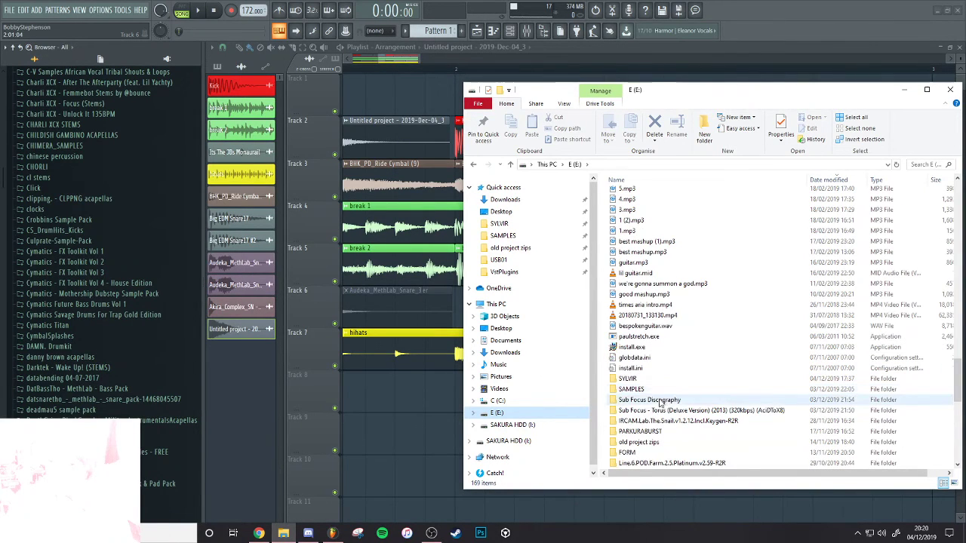
pyautogui.scroll(-3, 660, 378)
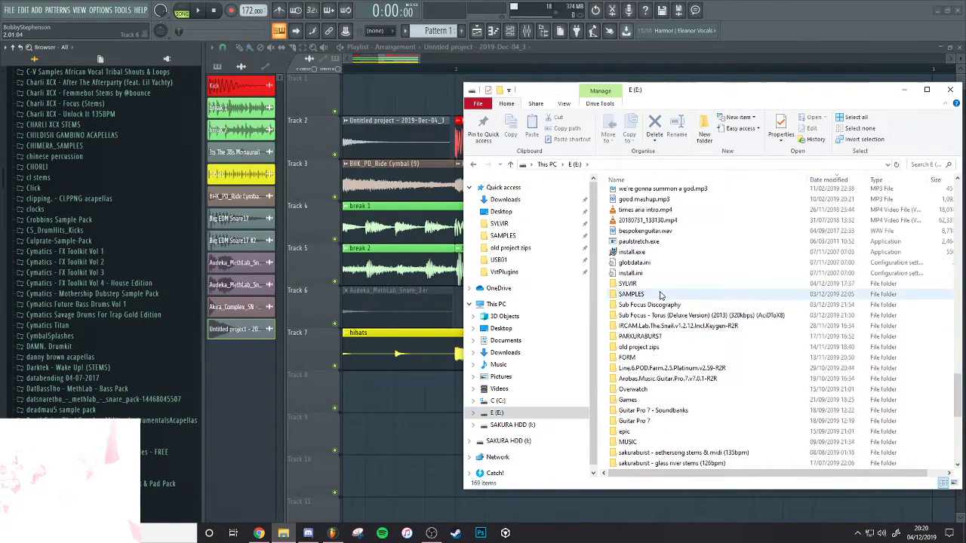
pyautogui.doubleClick(630, 294)
pyautogui.moveTo(961, 195); pyautogui.dragTo(943, 278)
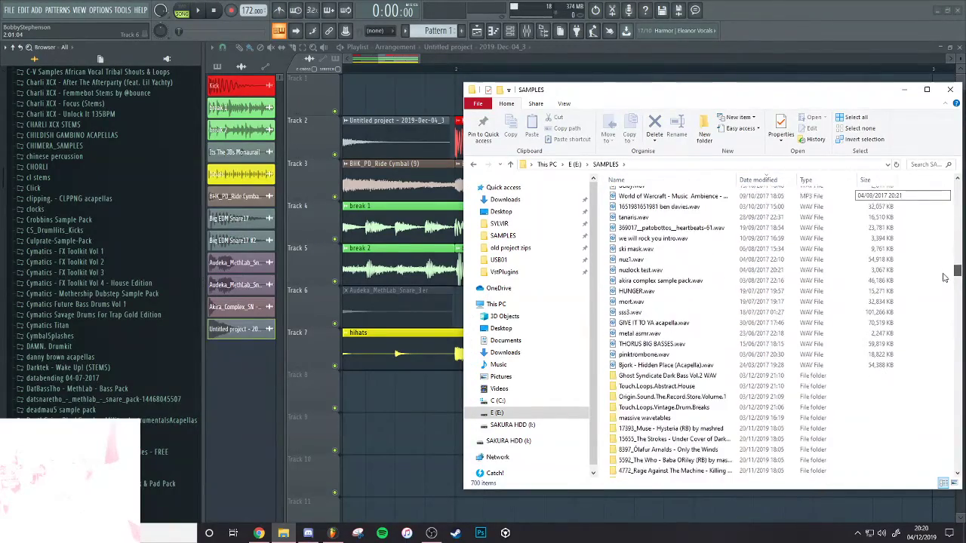
# Return to FL Studio and expand the claps and snares one-shot folders of the Touch.Loops.Vintage.Drum.Breaks pack
pyautogui.click(402, 448)
pyautogui.scroll(-15, 53, 238)
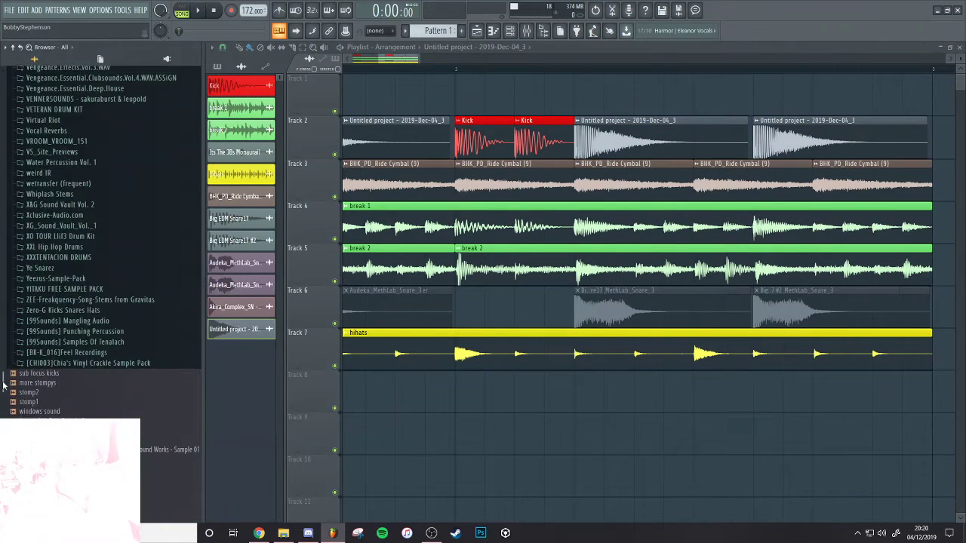
pyautogui.scroll(8, 53, 238)
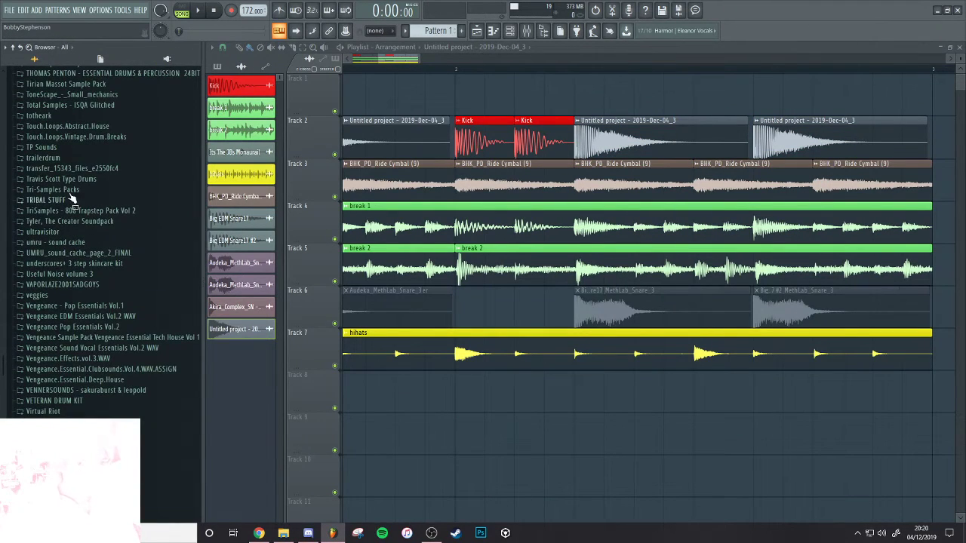
pyautogui.click(75, 135)
pyautogui.click(80, 149)
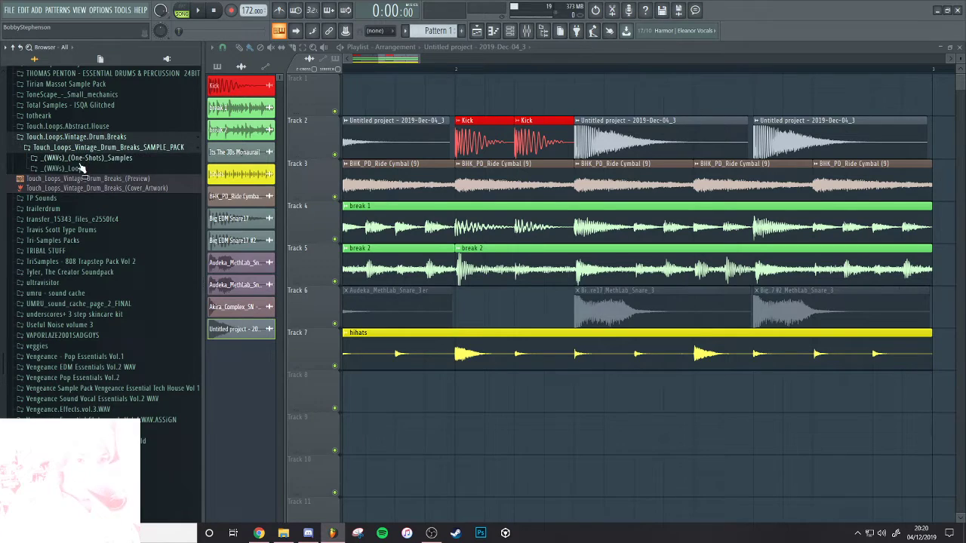
pyautogui.click(83, 158)
pyautogui.click(85, 171)
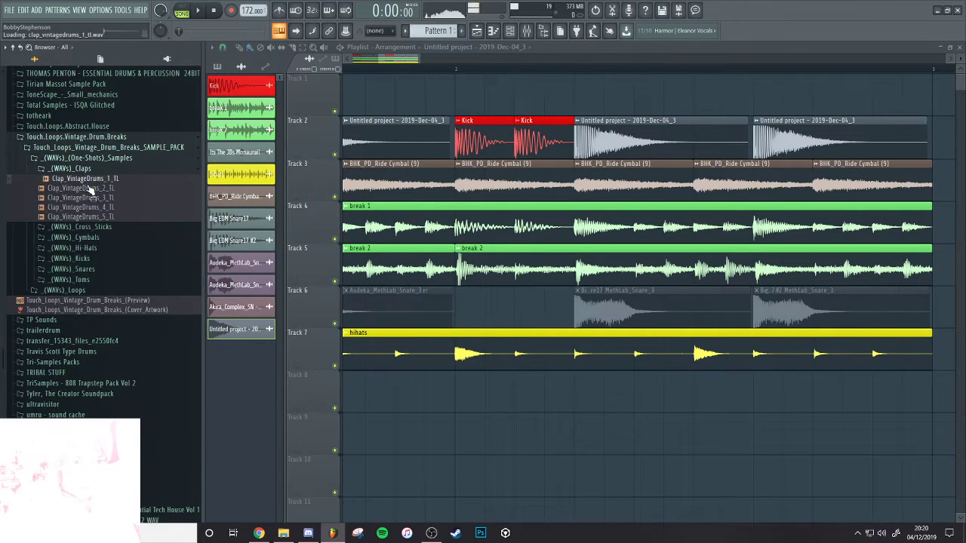
pyautogui.click(107, 268)
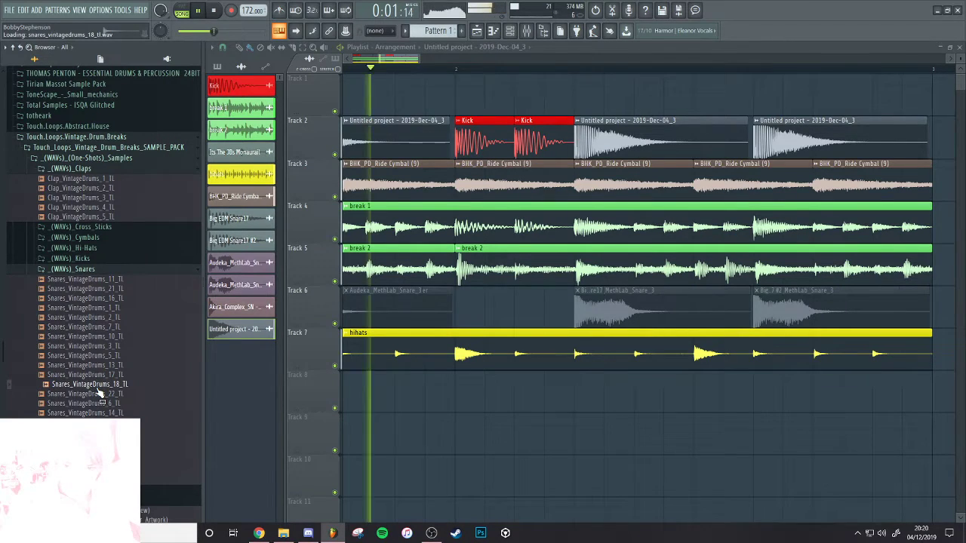
# Stop playback and place the Snares_VintageDrums_18_TL sample on Track 8 at the first snare position
pyautogui.scroll(2, 98, 389)
pyautogui.press('space')
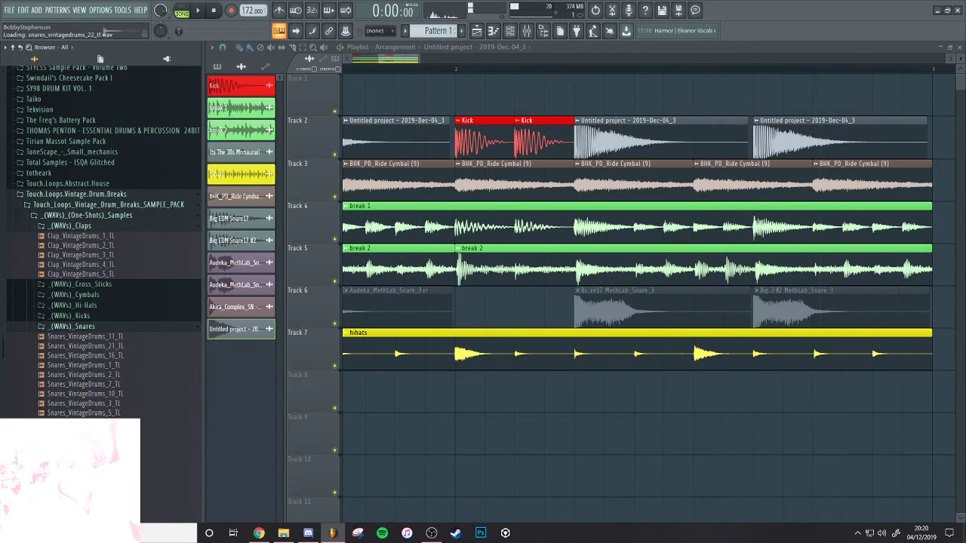
pyautogui.moveTo(83, 422); pyautogui.dragTo(481, 394)
# Load the vintage snare into Edison and apply an Equalizer curve that rolls off its low frequencies
pyautogui.doubleClick(482, 394)
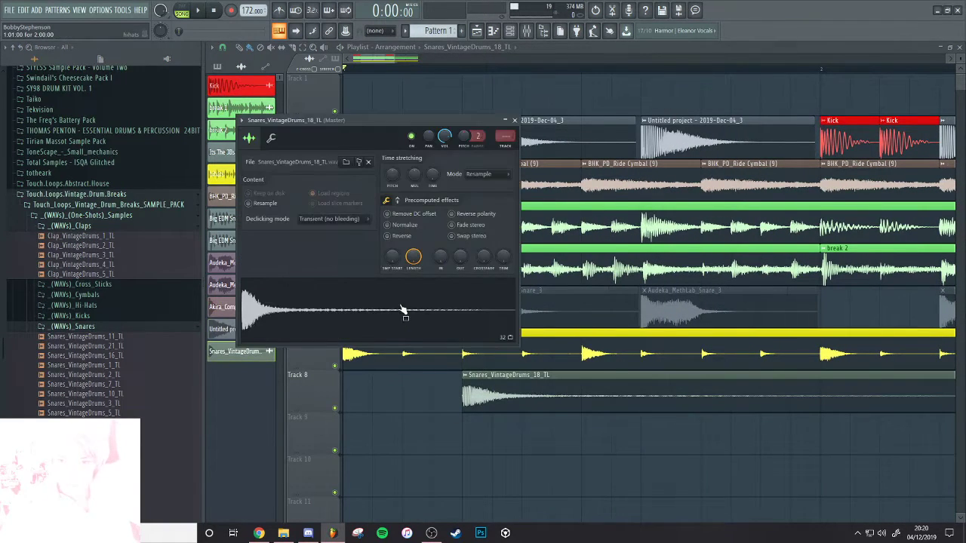
pyautogui.hotkey('ctrl', 'e')
pyautogui.click(533, 148)
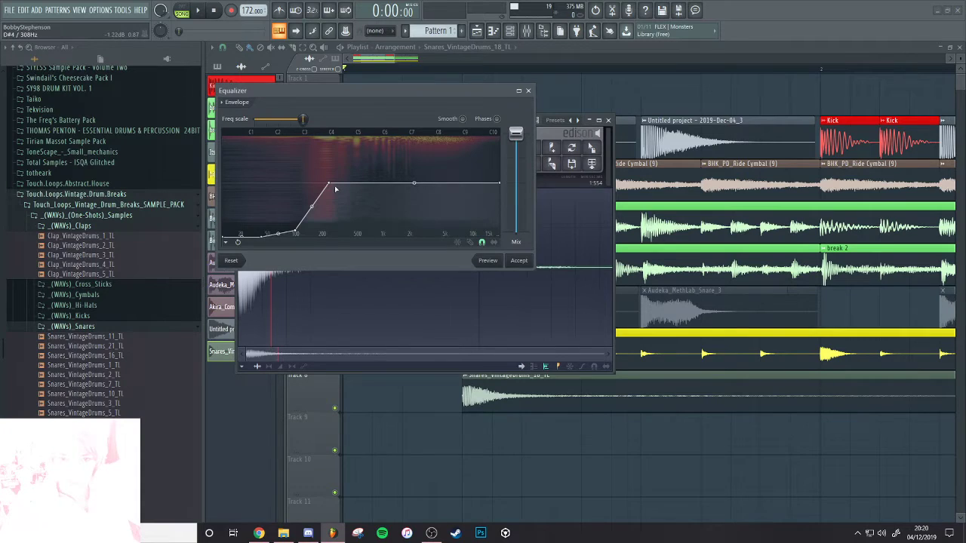
pyautogui.click(519, 260)
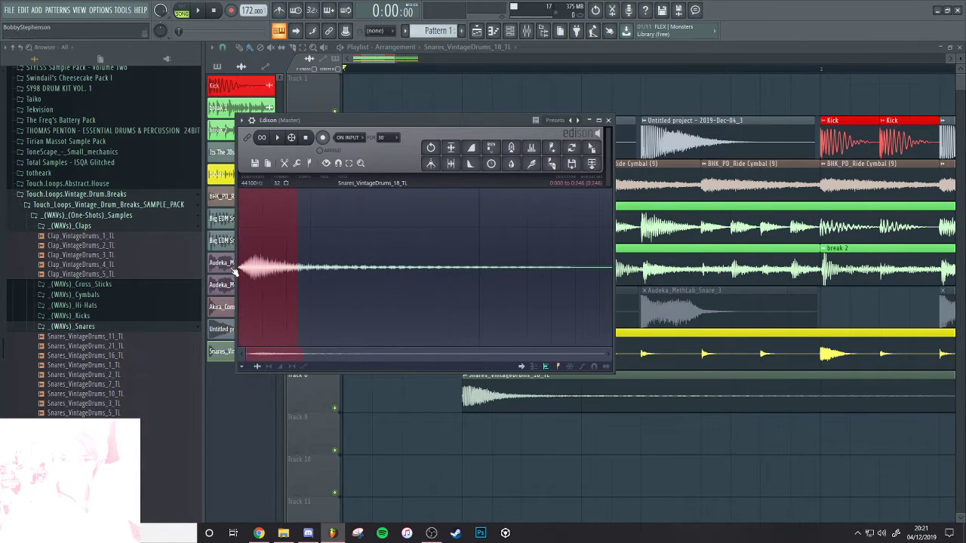
# Replace the vintage snare clip on Track 8 with the version edited in Edison and play the arrangement
pyautogui.moveTo(593, 149); pyautogui.dragTo(513, 389)
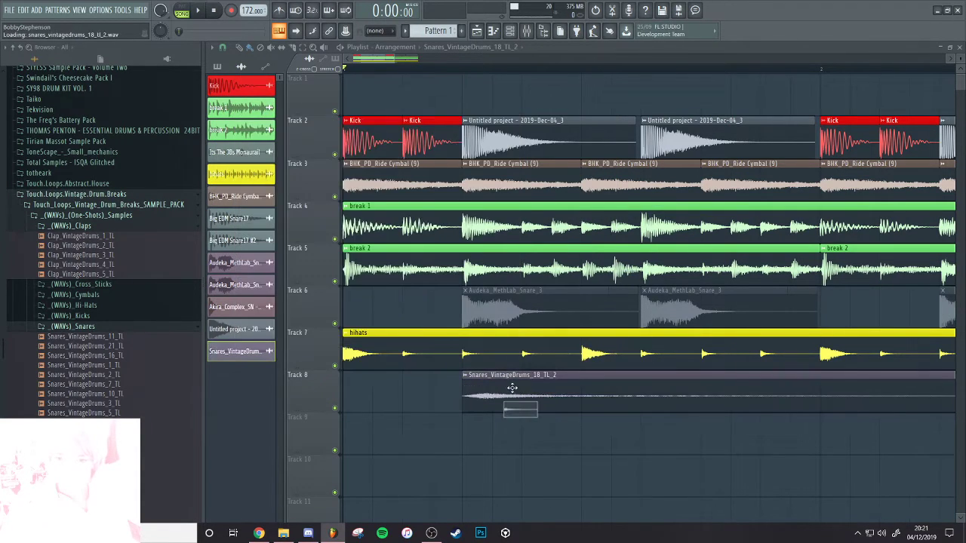
pyautogui.press('space')
pyautogui.click(405, 226)
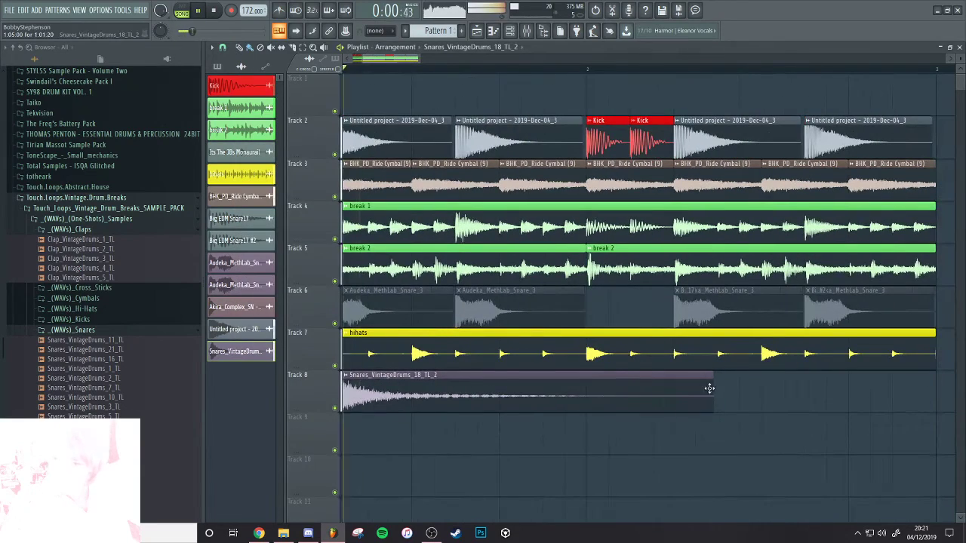
# Trim the vintage snare clip on Track 8 to the next snare position, duplicate it onto the second snare and play the arrangement
pyautogui.moveTo(709, 388); pyautogui.dragTo(453, 402)
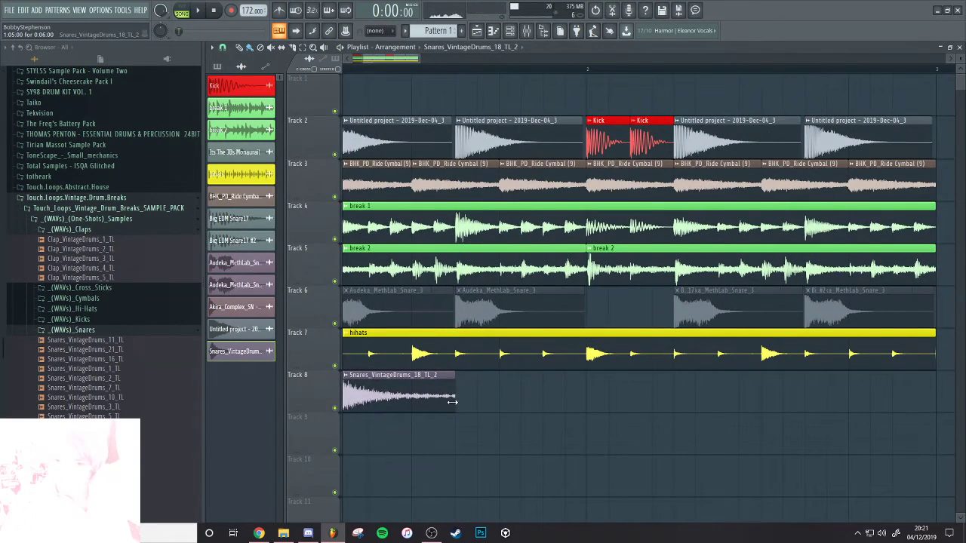
pyautogui.keyDown('ctrl'); pyautogui.click(450, 403); pyautogui.keyUp('ctrl')
pyautogui.hotkey('ctrl', 'b')
pyautogui.scroll(5, 453, 403)
pyautogui.press('space')
pyautogui.scroll(-4, 486, 397)
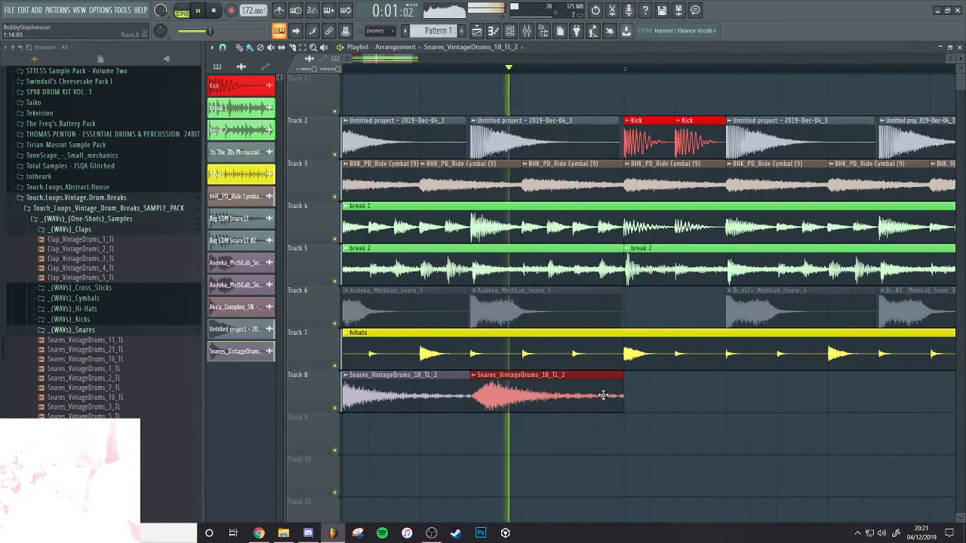
# Adjust the fade-out of the vintage snare in its sample settings and end its second clip at bar 2
pyautogui.doubleClick(602, 395)
pyautogui.press('space')
pyautogui.moveTo(457, 257); pyautogui.dragTo(457, 253)
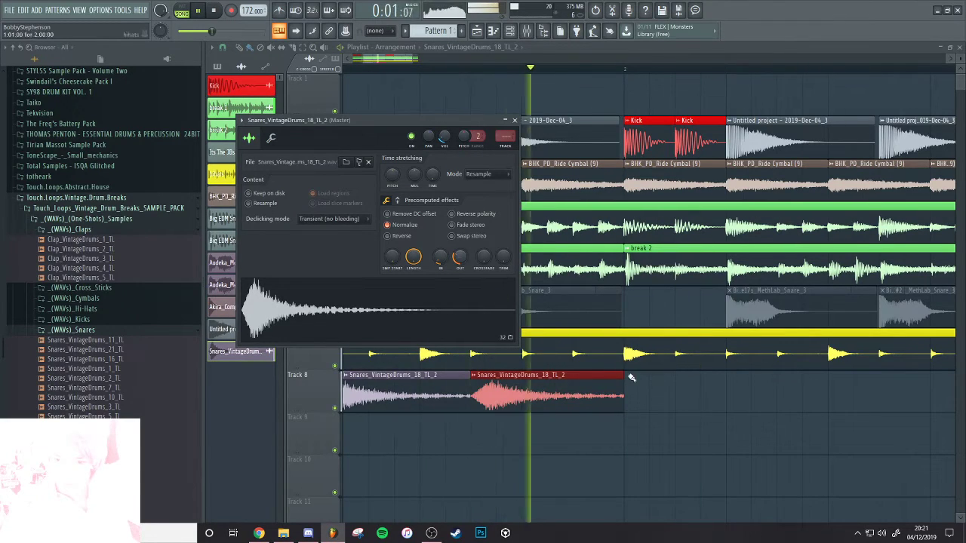
pyautogui.scroll(-1, 631, 379)
pyautogui.moveTo(631, 381); pyautogui.dragTo(445, 400)
pyautogui.scroll(4, 759, 393)
pyautogui.scroll(-6, 641, 397)
pyautogui.press('space')
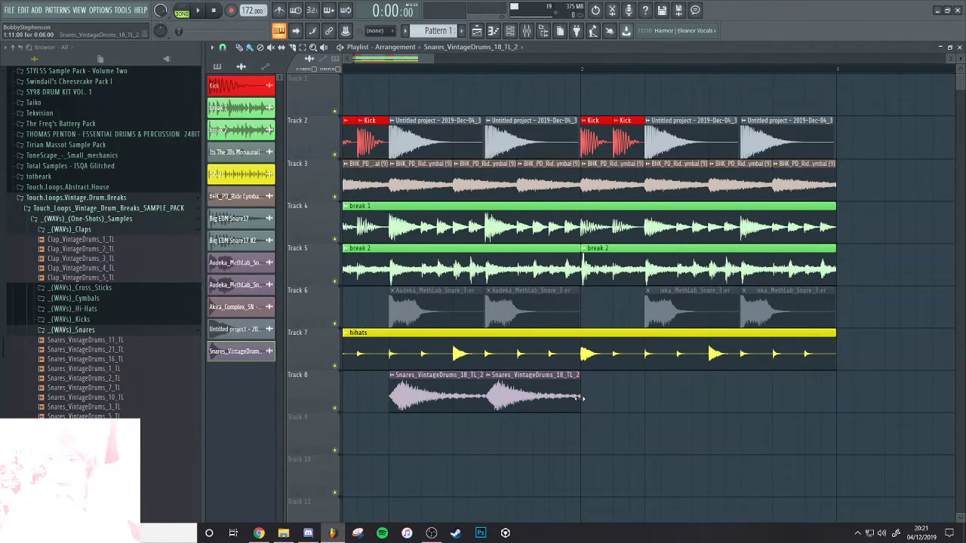
# Duplicate both vintage snare clips onto the snare hits in bar 2, trim the last copy to bar 3 and play
pyautogui.moveTo(637, 395); pyautogui.dragTo(432, 405)
pyautogui.hotkey('ctrl', 'b')
pyautogui.press('space')
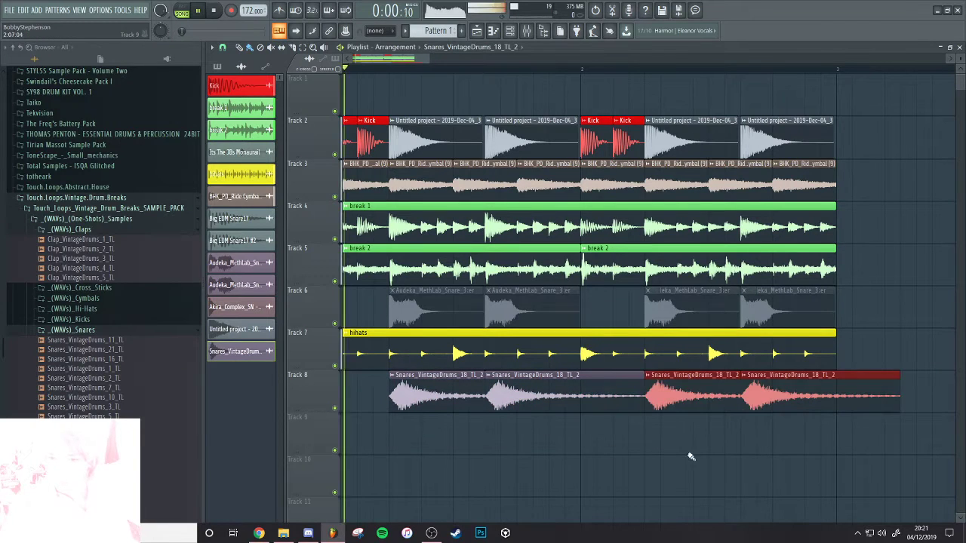
pyautogui.keyDown('ctrl'); pyautogui.click(691, 455); pyautogui.keyUp('ctrl')
pyautogui.moveTo(897, 387); pyautogui.dragTo(835, 387)
pyautogui.scroll(-1, 770, 385)
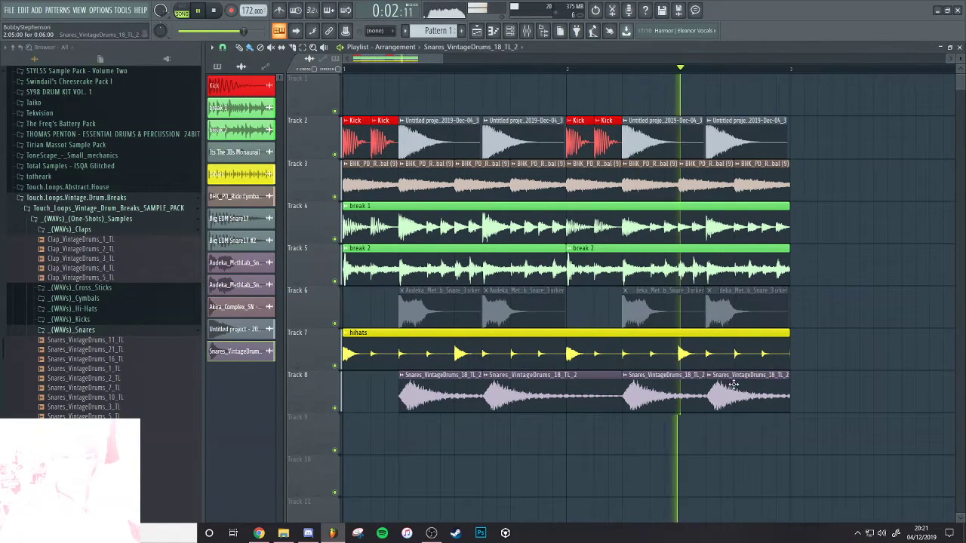
# Stop playback, browse the hi-hat and cymbal one-shots and place the Cymbals_VintageDrums_10_TL sample at the start of Track 9
pyautogui.press('space')
pyautogui.click(93, 311)
pyautogui.click(93, 332)
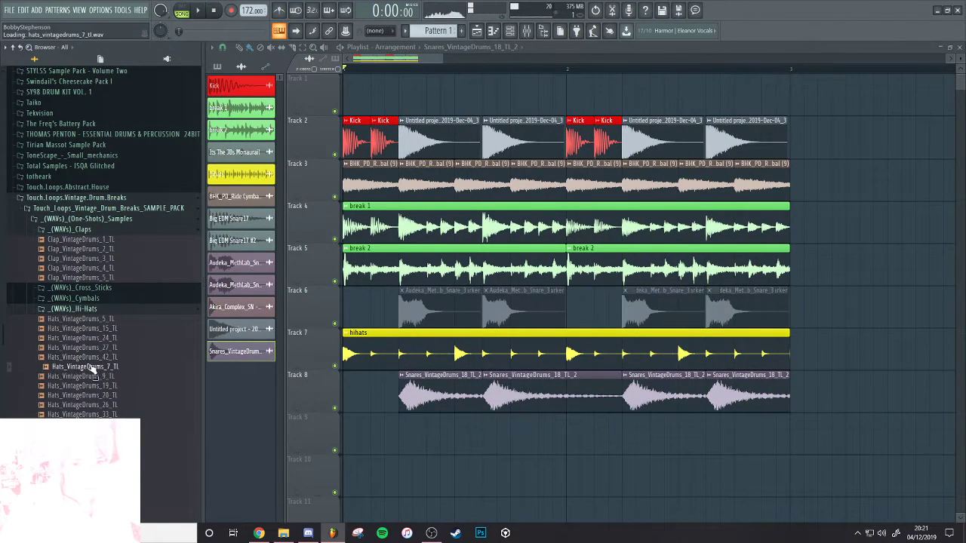
pyautogui.click(87, 291)
pyautogui.click(95, 292)
pyautogui.click(96, 311)
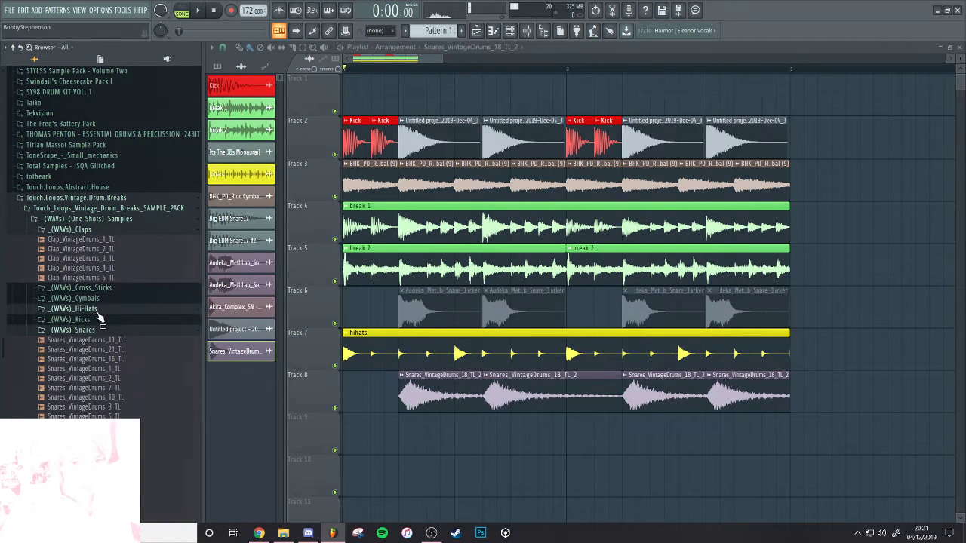
pyautogui.click(96, 310)
pyautogui.click(97, 300)
pyautogui.click(99, 310)
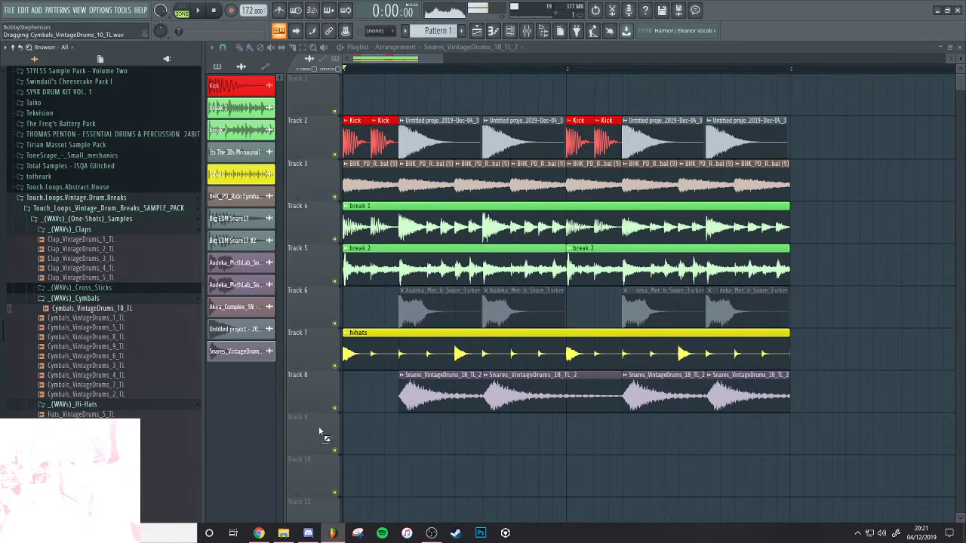
pyautogui.moveTo(320, 434); pyautogui.dragTo(325, 436)
# Audition further cymbals in the vintage drum pack and look through its hi-hat, kick and snare one-shots
pyautogui.scroll(-3, 378, 453)
pyautogui.click(128, 348)
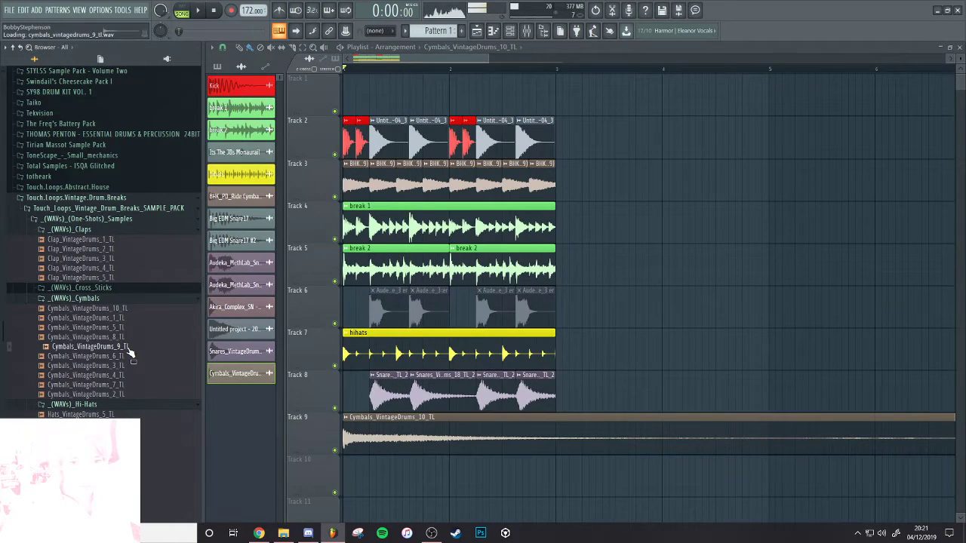
pyautogui.scroll(-3, 121, 373)
pyautogui.click(119, 368)
pyautogui.scroll(-8, 116, 364)
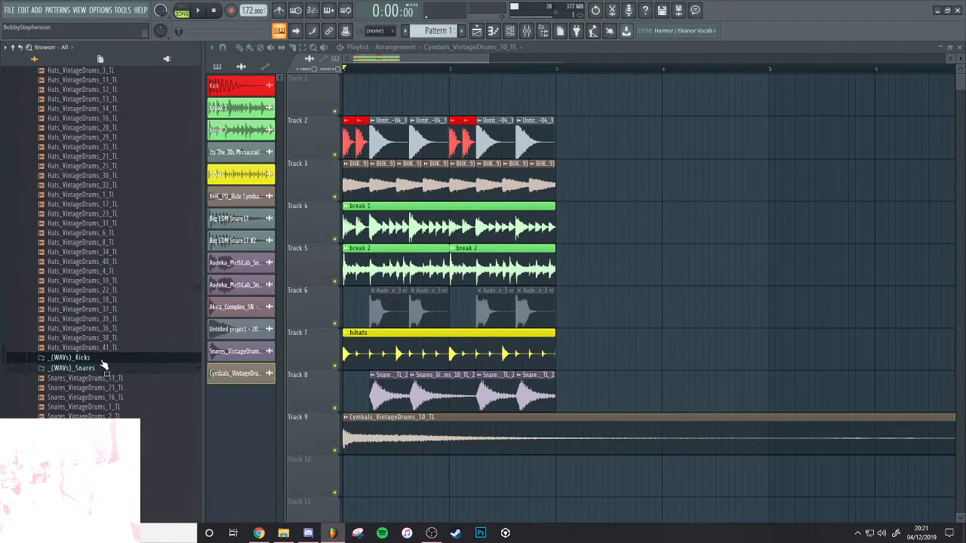
pyautogui.click(102, 359)
pyautogui.click(102, 369)
pyautogui.scroll(-12, 98, 379)
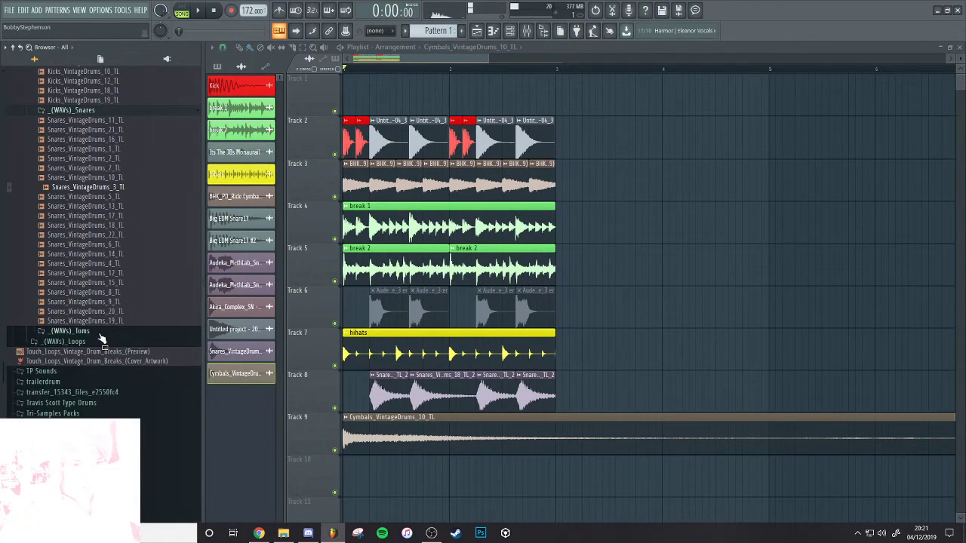
# Browse the 85 and 90 BPM drum loops of the vintage drum breaks pack
pyautogui.click(92, 363)
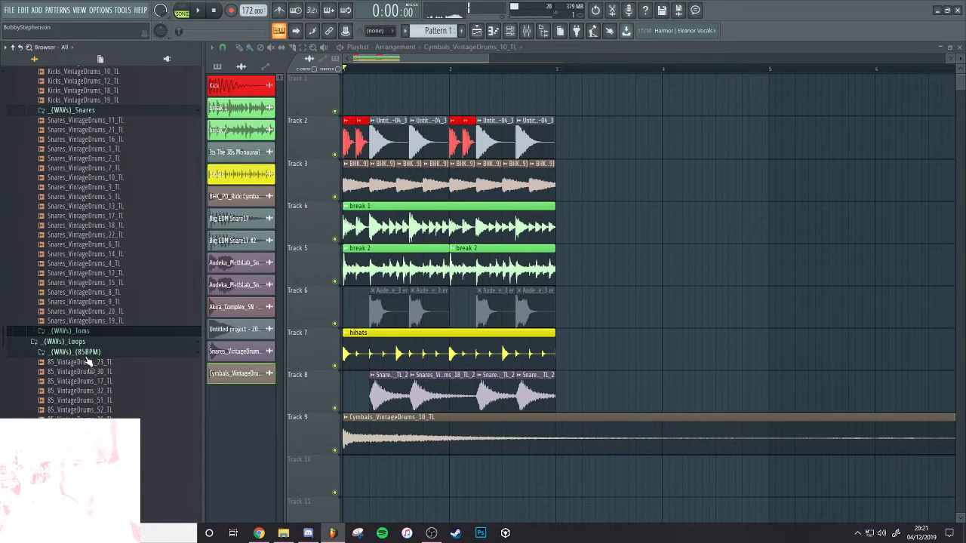
pyautogui.scroll(-15, 90, 360)
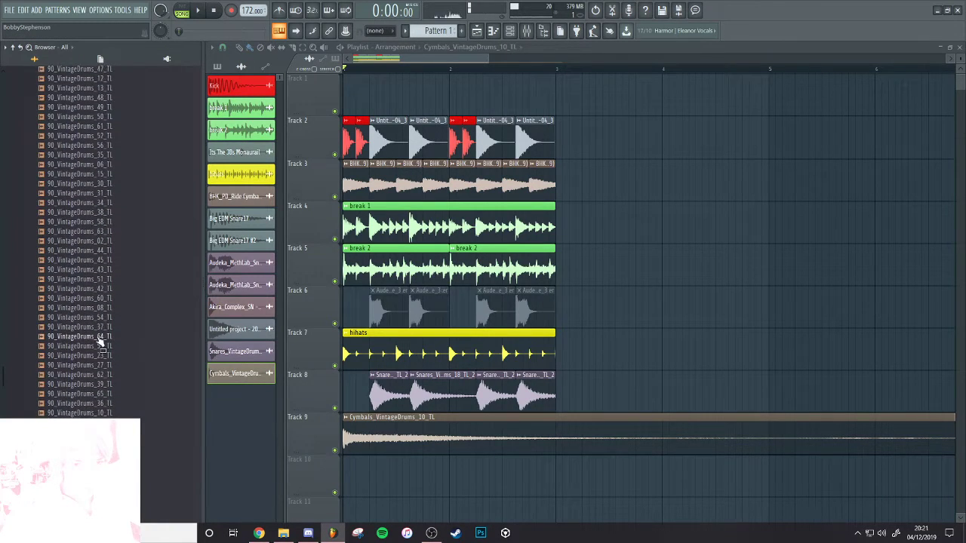
pyautogui.scroll(3, 99, 340)
pyautogui.click(97, 330)
pyautogui.scroll(1, 89, 310)
pyautogui.click(107, 265)
pyautogui.scroll(-5, 111, 294)
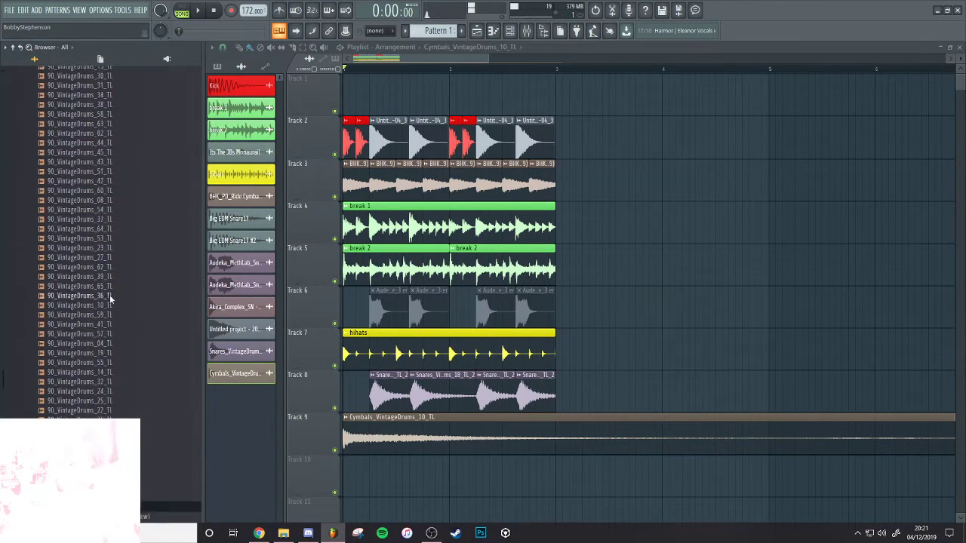
pyautogui.scroll(-5, 113, 324)
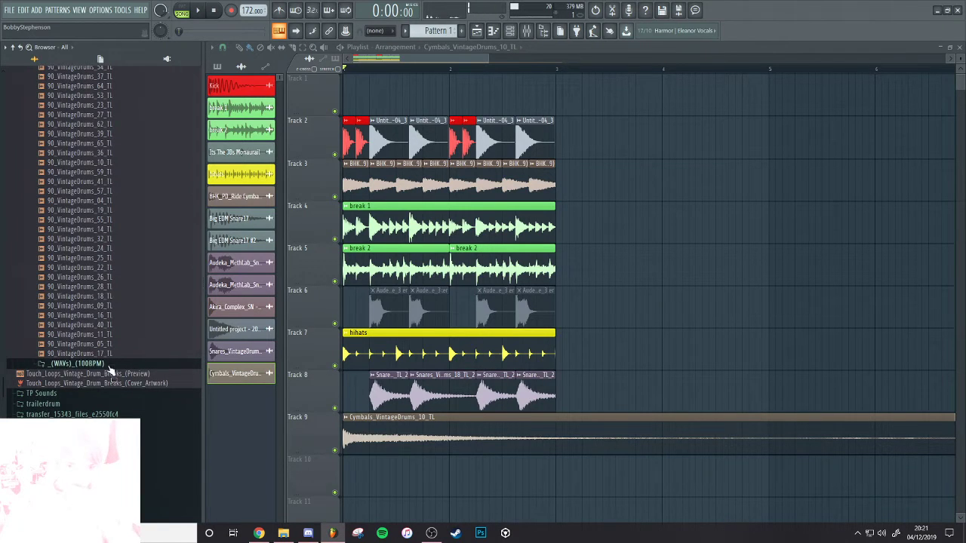
pyautogui.scroll(20, 71, 278)
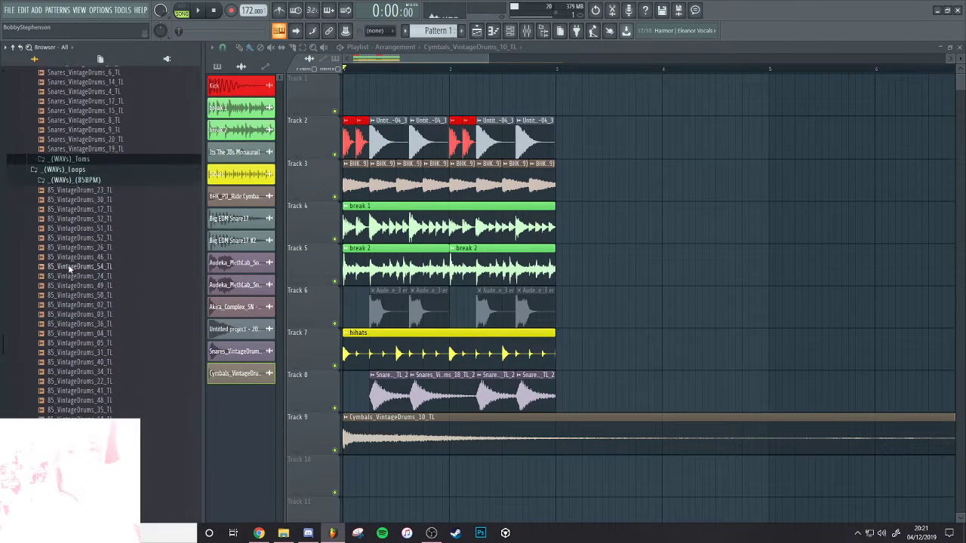
pyautogui.scroll(15, 69, 268)
pyautogui.scroll(1, 79, 198)
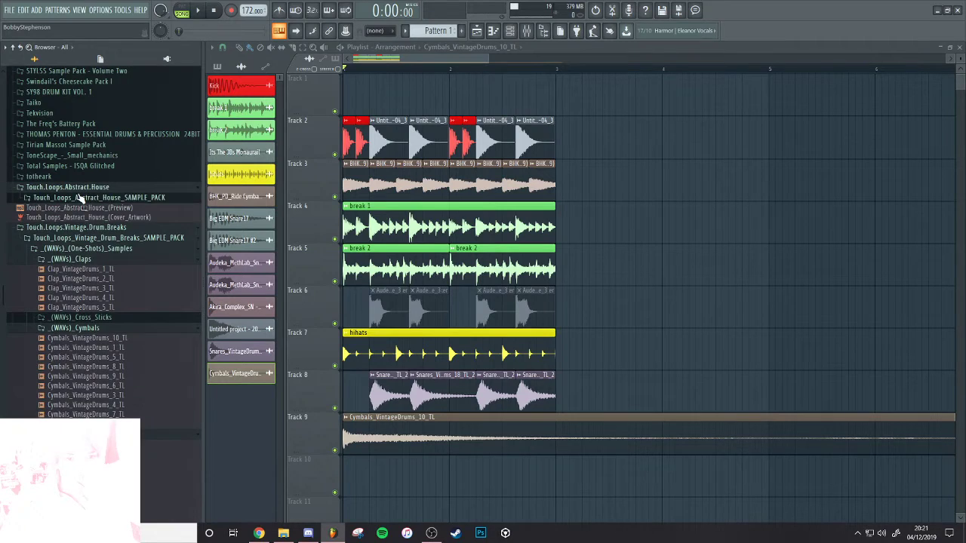
# Explore the beats, drones and piano chords one-shots of the Touch.Loops.Abstract.House pack and audition samples
pyautogui.click(79, 198)
pyautogui.click(75, 208)
pyautogui.click(75, 229)
pyautogui.click(80, 250)
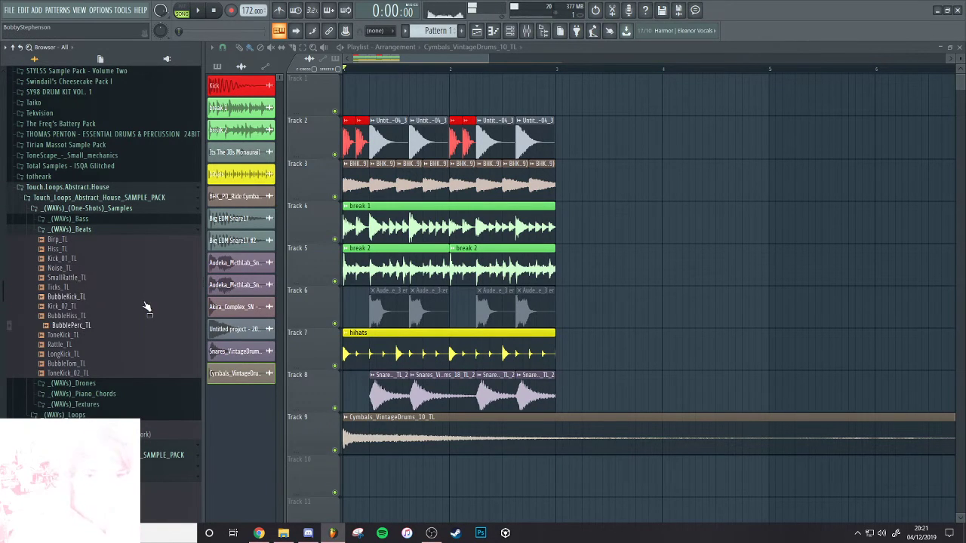
pyautogui.click(83, 384)
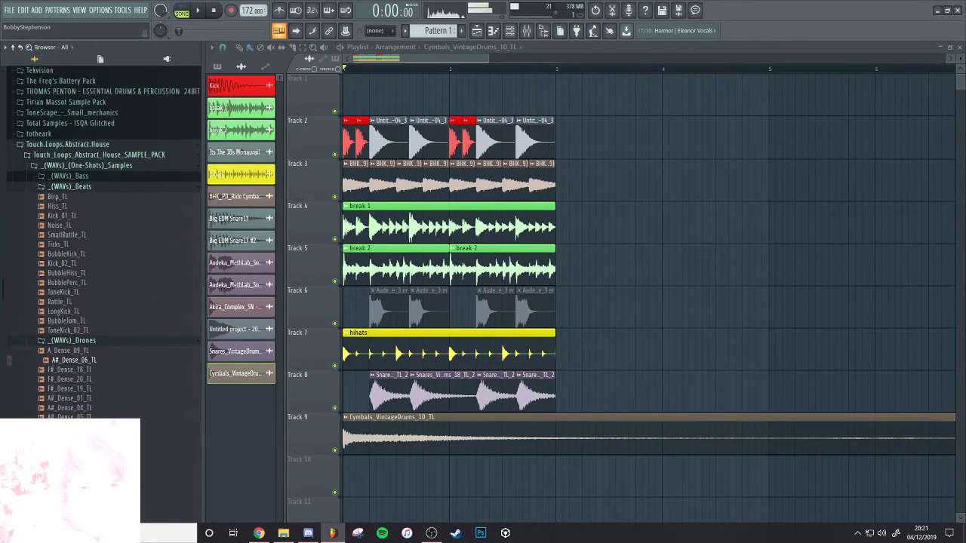
pyautogui.click(86, 337)
pyautogui.click(79, 432)
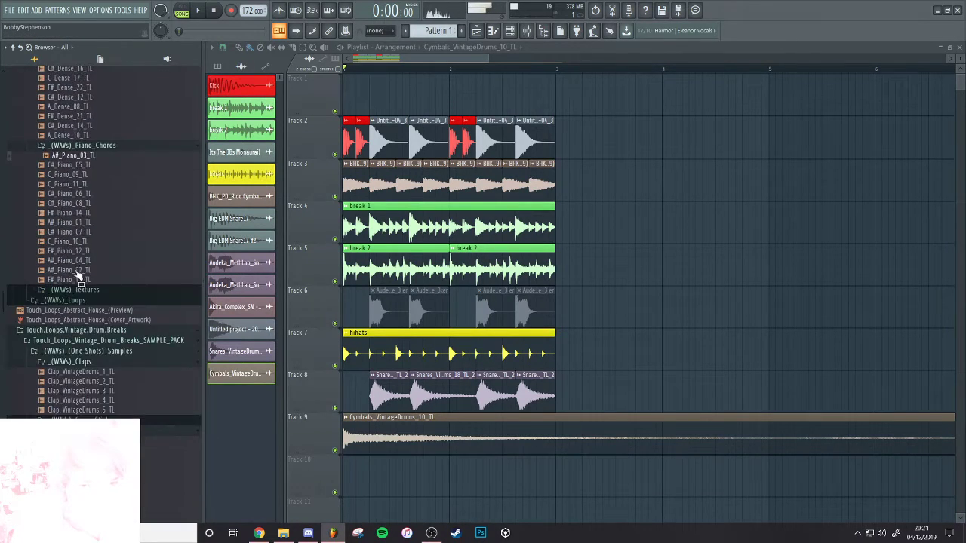
# Check the Twitch chat in Chrome, return to FL Studio, delete the cymbal clip from Track 9 and play the arrangement
pyautogui.click(259, 533)
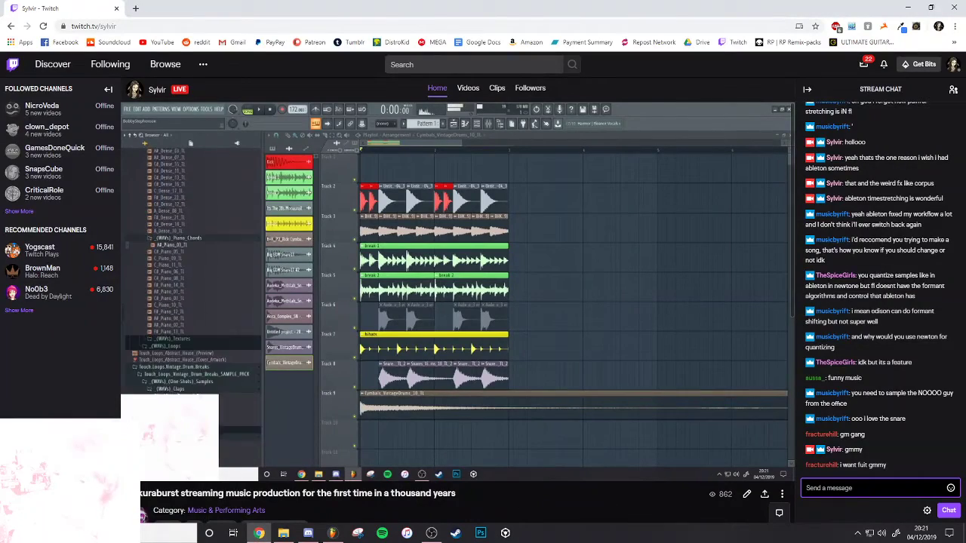
pyautogui.hotkey('alt', 'Tab')
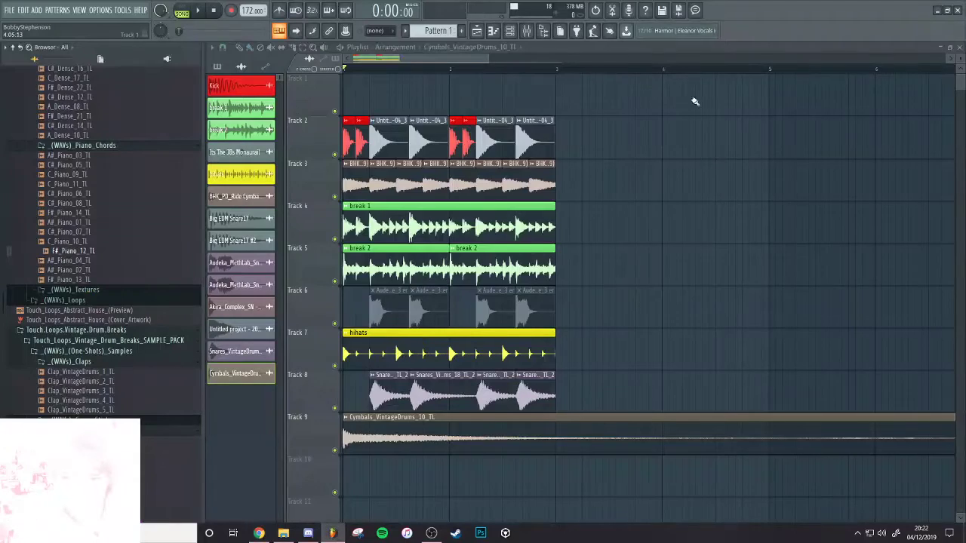
pyautogui.scroll(-2, 757, 313)
pyautogui.rightClick(726, 438)
pyautogui.scroll(-1, 488, 330)
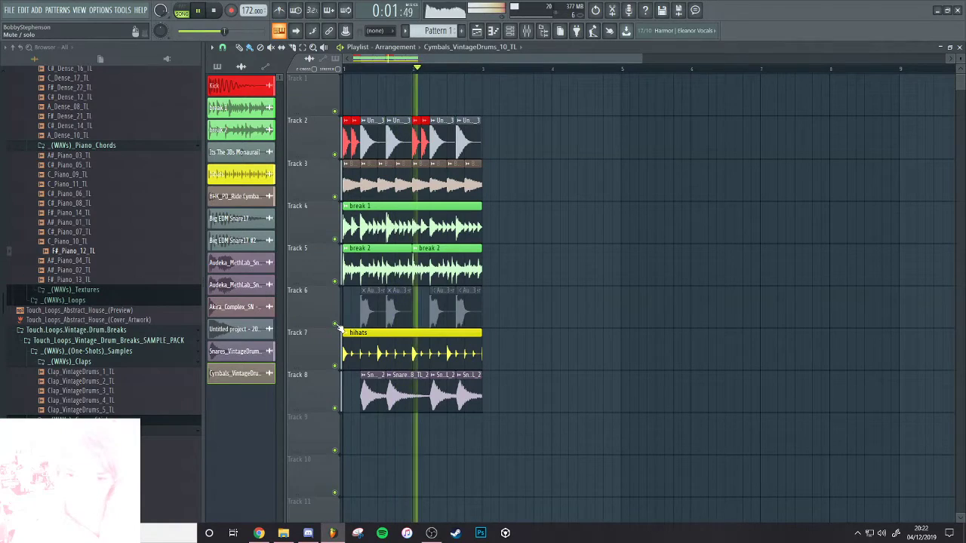
pyautogui.press('space')
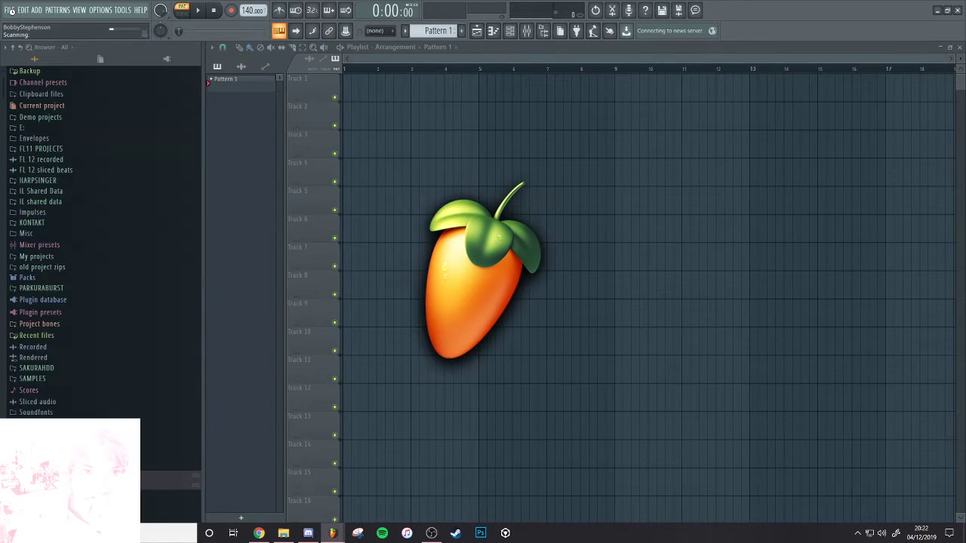
# Open the saved project whose name starts with "smo" from the SYLVIR folder in the new FL Studio window
pyautogui.click(12, 10)
pyautogui.click(30, 35)
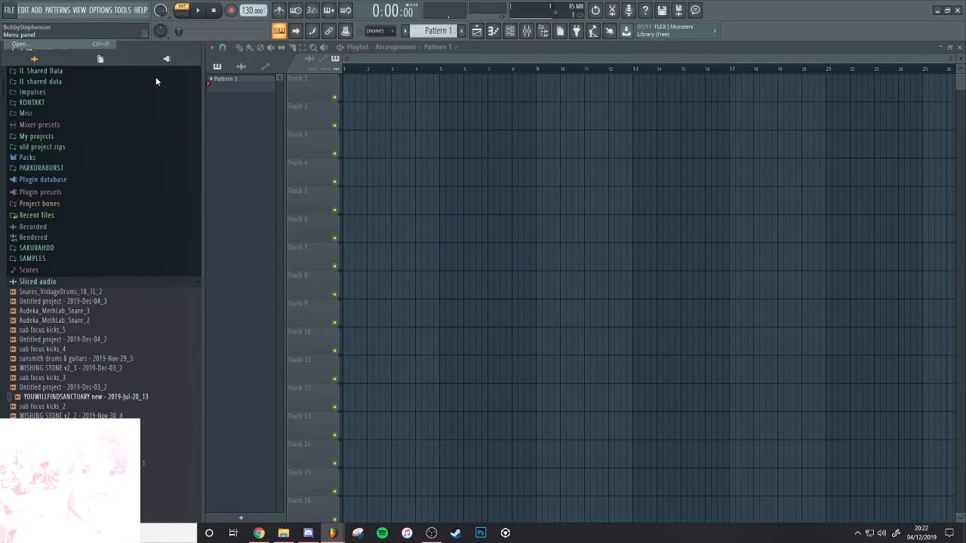
pyautogui.write('smo')
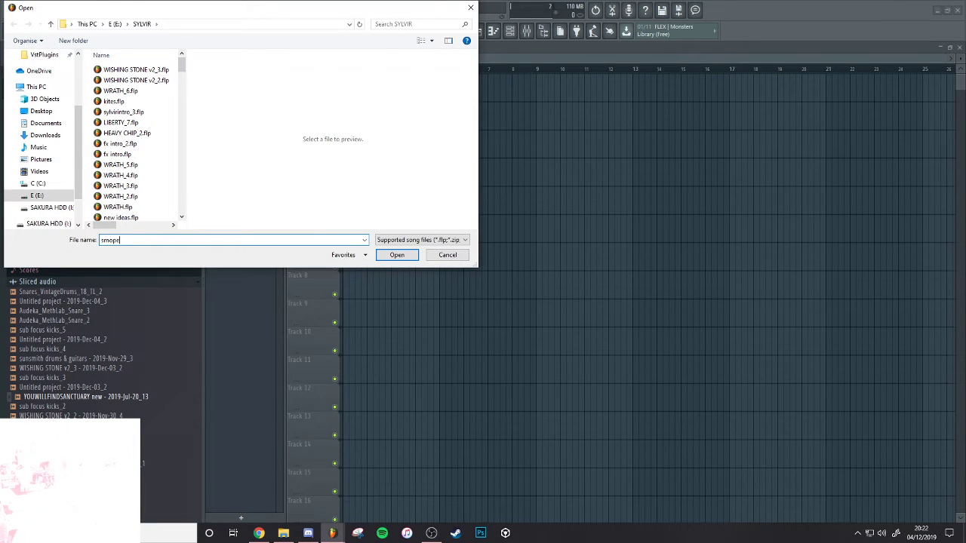
pyautogui.press('Down')
pyautogui.press('Return')
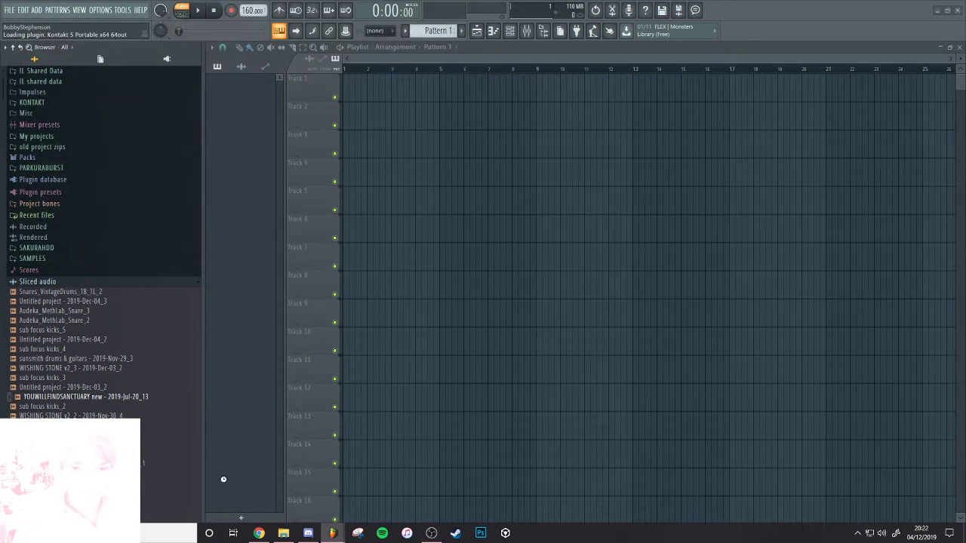
# Switch to the Twitch page in Chrome and post "let me just go steal chords from a song i never finished" in the stream chat
pyautogui.click(259, 533)
pyautogui.click(875, 487)
pyautogui.write('let me')
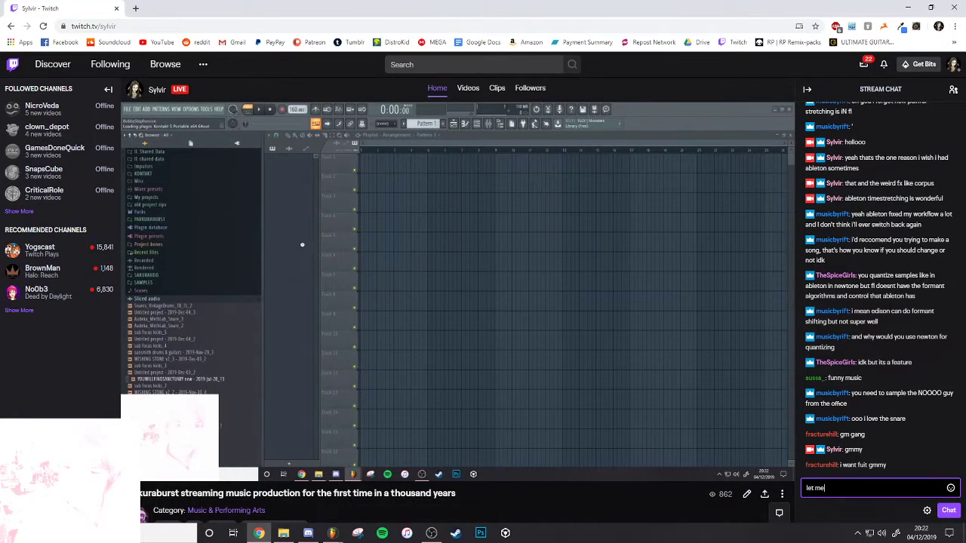
pyautogui.write('just go')
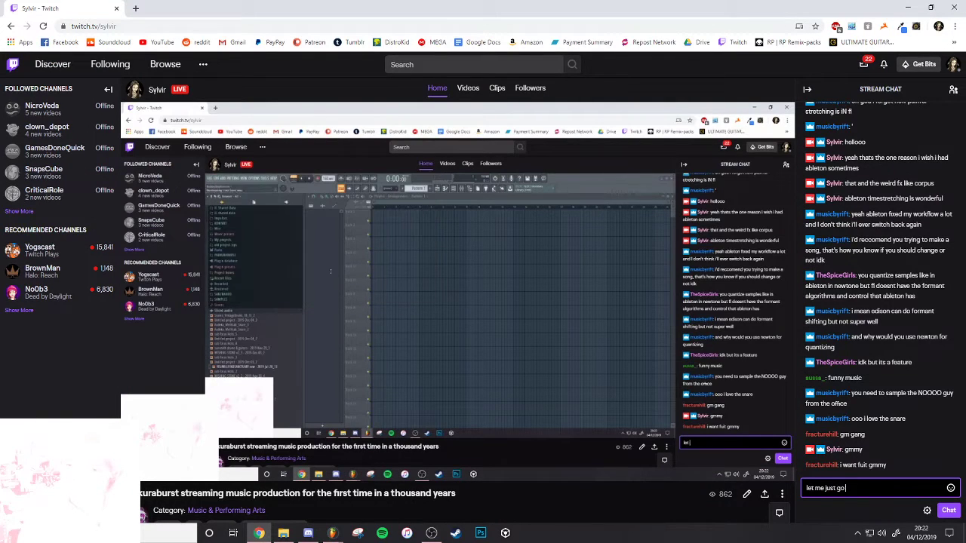
pyautogui.write(' steam')
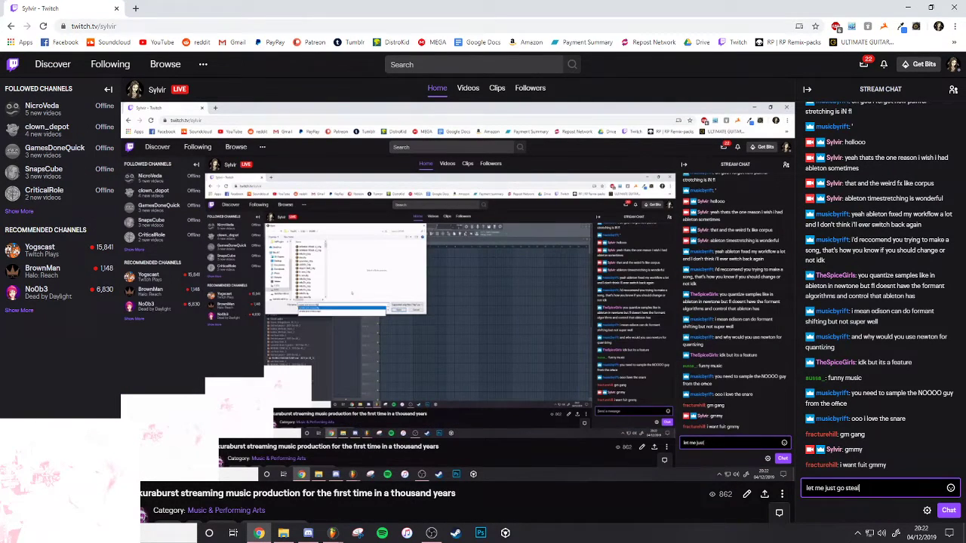
pyautogui.write(' chords from a song i')
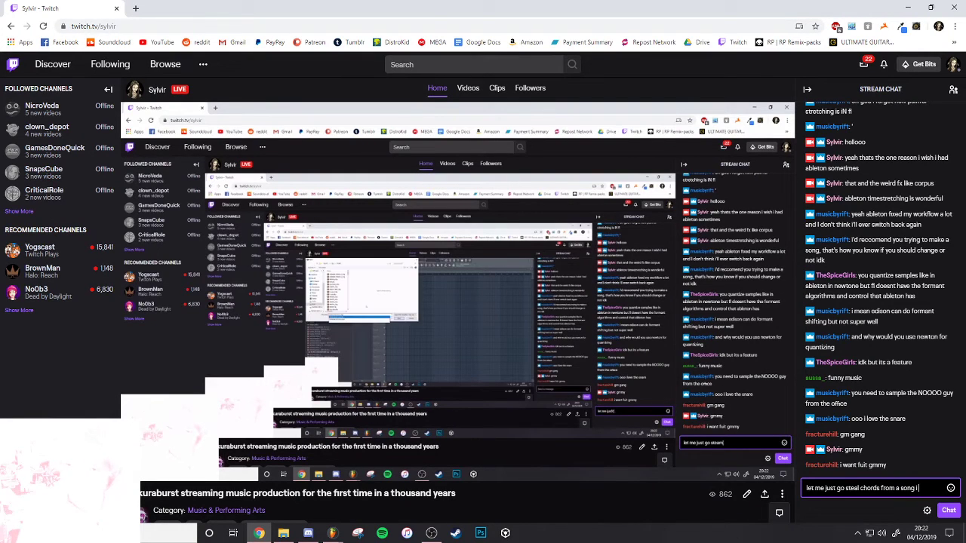
pyautogui.write(' needer finished')
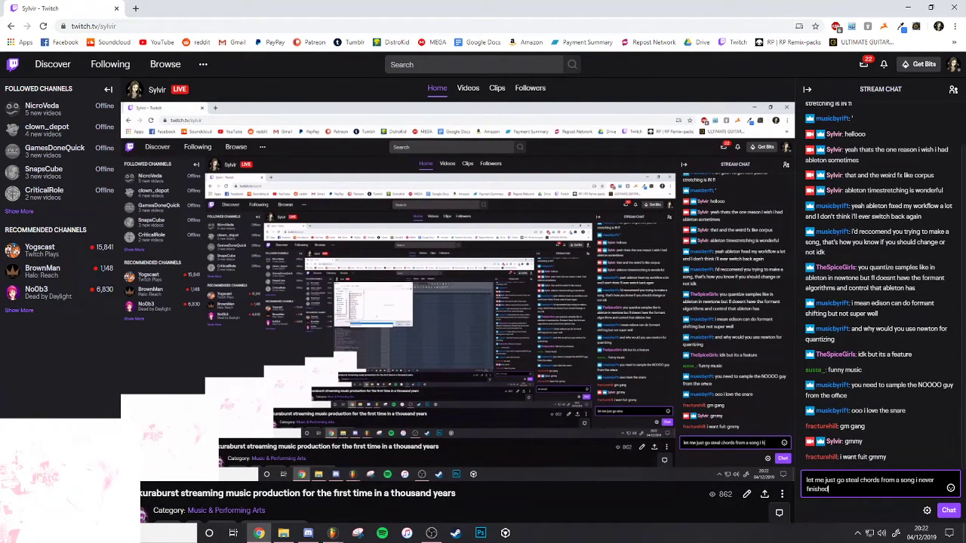
pyautogui.press('Return')
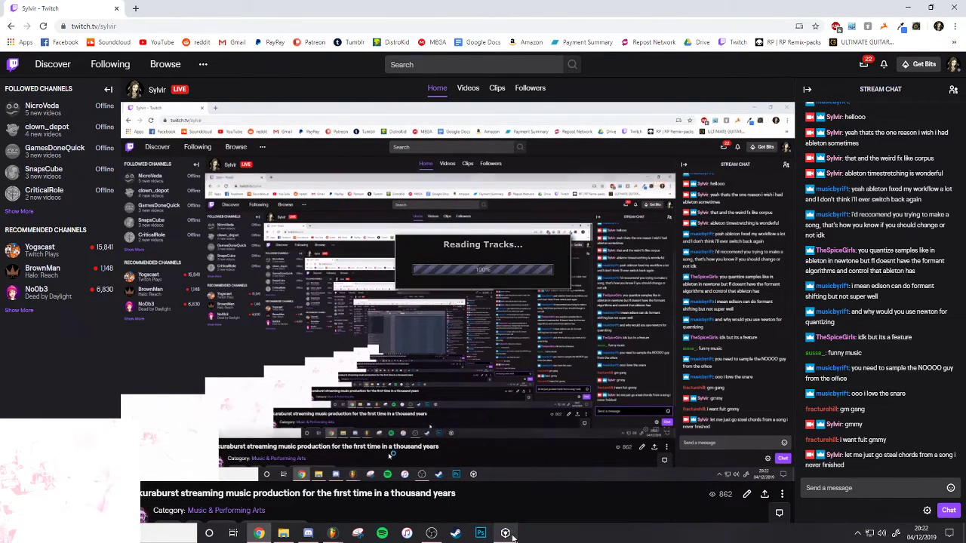
pyautogui.moveTo(500, 538)
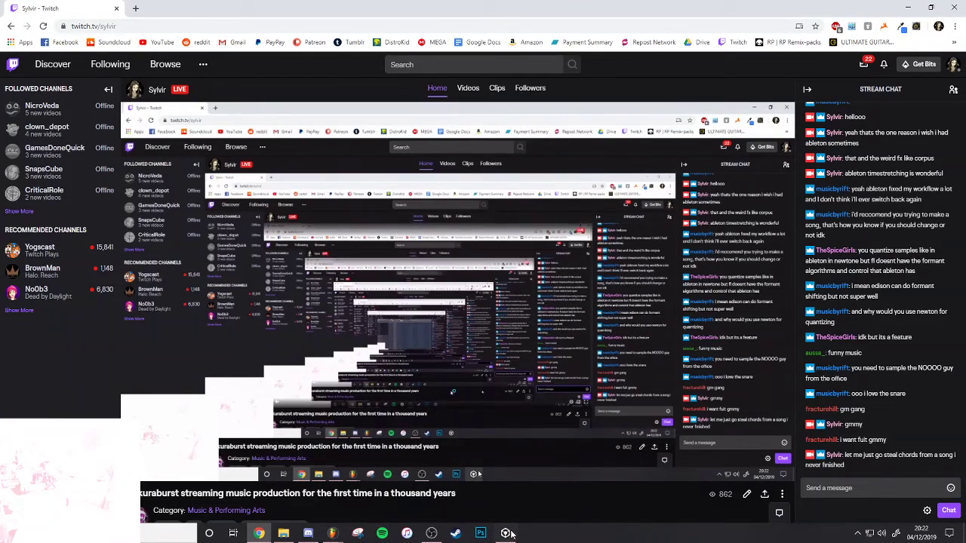
# Switch to rekordbox and browse the newest tracks in the collection for a reference song
pyautogui.click(871, 494)
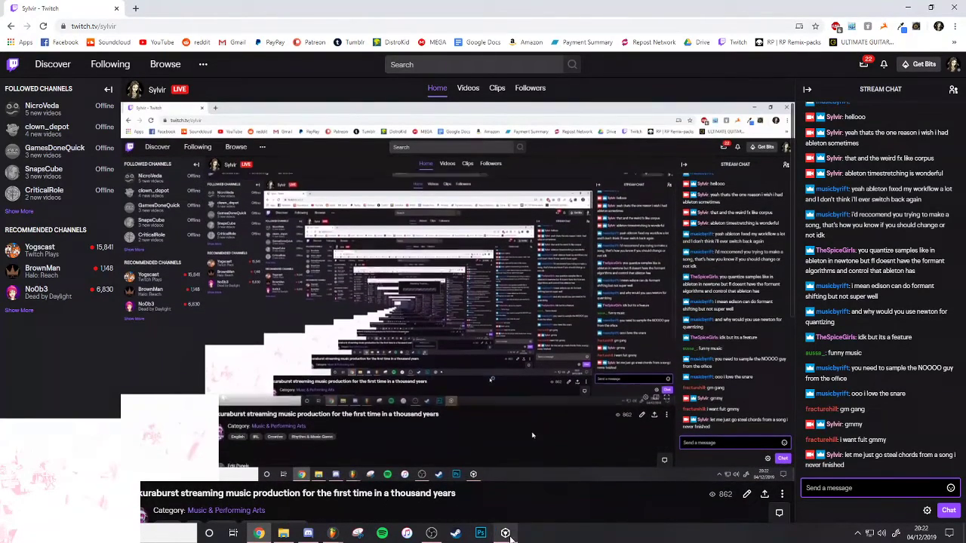
pyautogui.moveTo(505, 533)
pyautogui.click(518, 506)
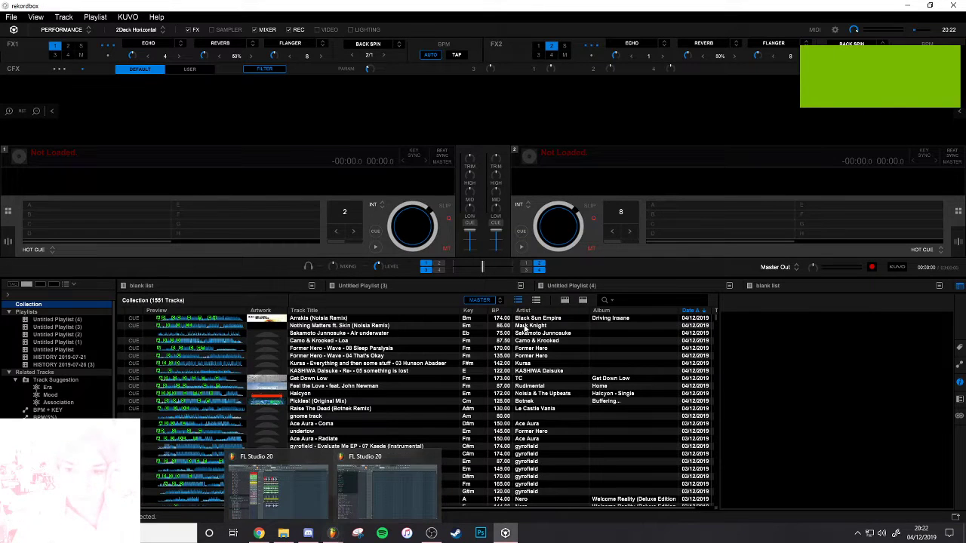
pyautogui.click(341, 327)
pyautogui.press('Down')
pyautogui.press('Down')
pyautogui.press('Down')
pyautogui.press('Down')
pyautogui.press('Down')
pyautogui.press('Down')
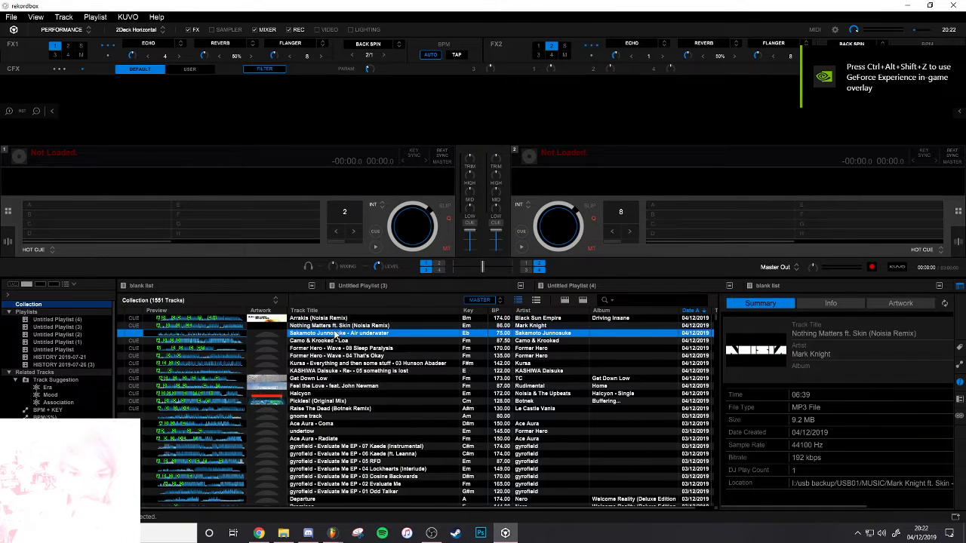
# Load "Feel the Love - feat. John Newman" onto deck 1 and play it from around the 01:28 cue
pyautogui.click(330, 387)
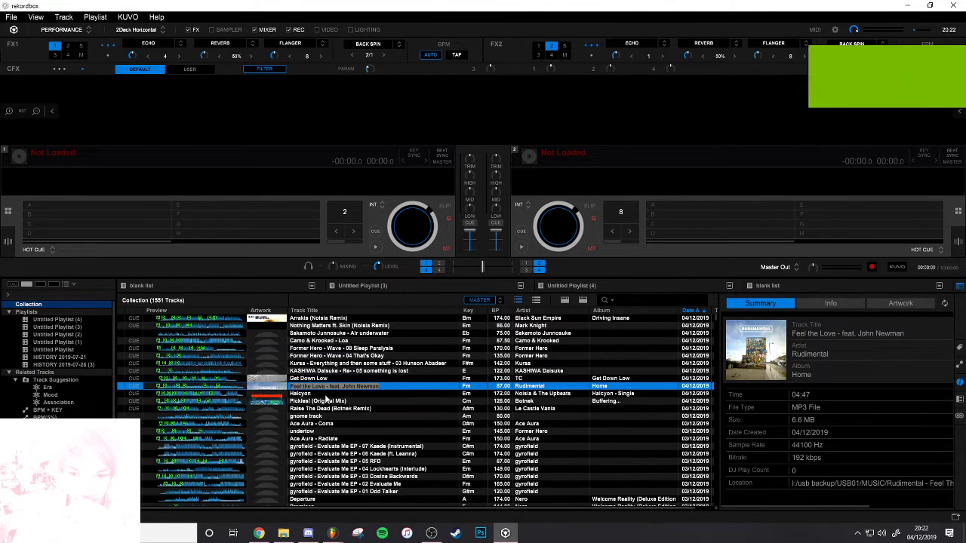
pyautogui.click(326, 401)
pyautogui.click(327, 394)
pyautogui.moveTo(328, 386); pyautogui.dragTo(330, 197)
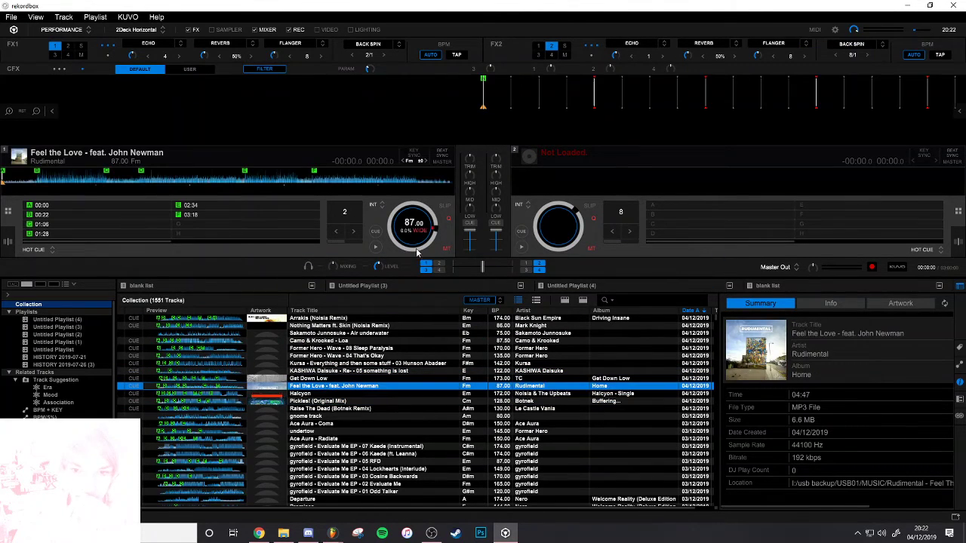
pyautogui.moveTo(469, 237); pyautogui.dragTo(469, 231)
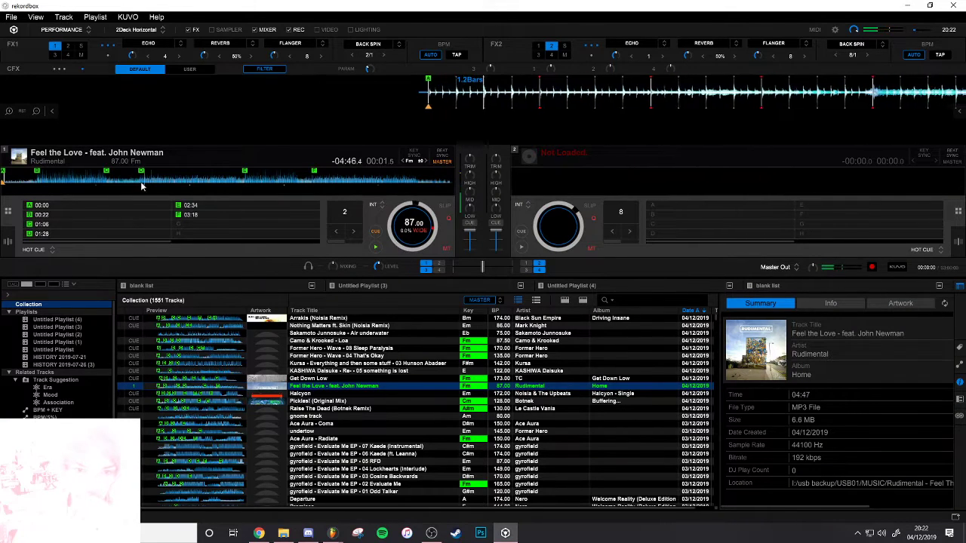
pyautogui.click(139, 181)
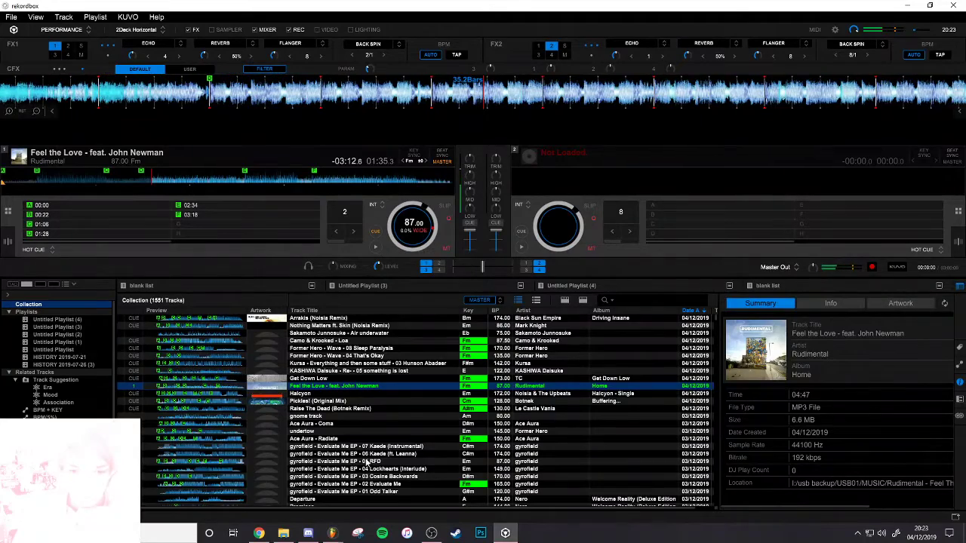
# Switch to FL Studio, play the drum arrangement to compare it with the reference, and return to rekordbox
pyautogui.click(332, 534)
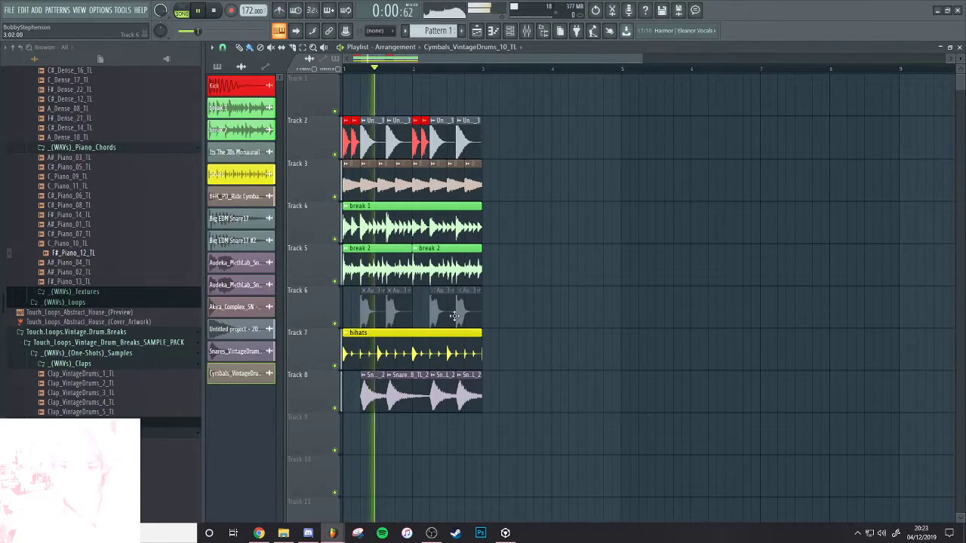
pyautogui.scroll(3, 496, 315)
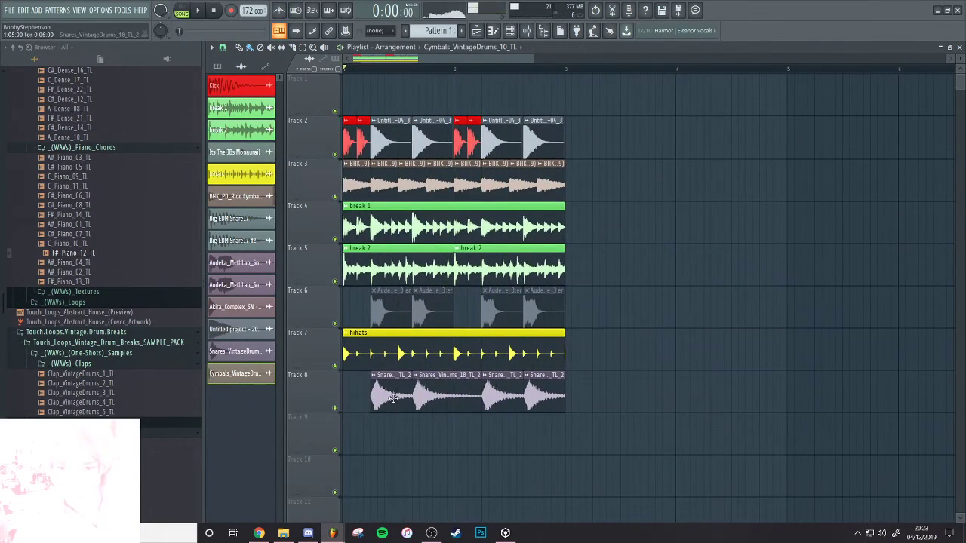
pyautogui.click(507, 535)
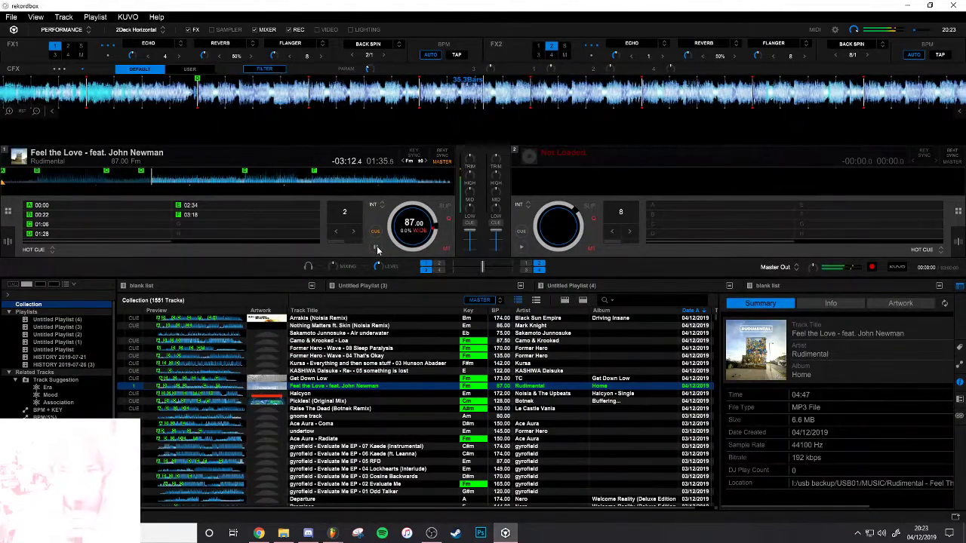
# Load gyrofield's "Evaluate Me EP - 03 Cosine Backwards" onto deck 1 and play it from the 01:08 cue
pyautogui.scroll(-2, 324, 423)
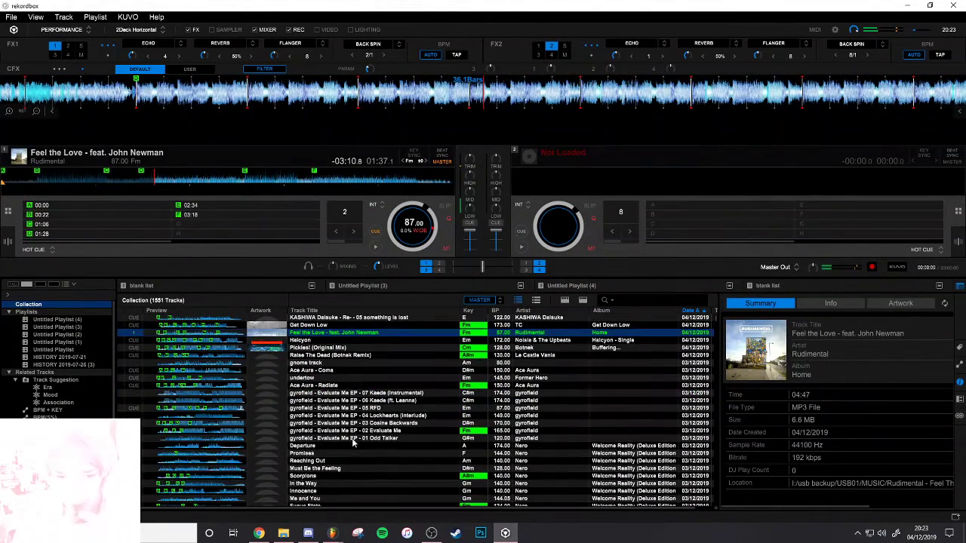
pyautogui.click(319, 452)
pyautogui.click(320, 438)
pyautogui.click(319, 416)
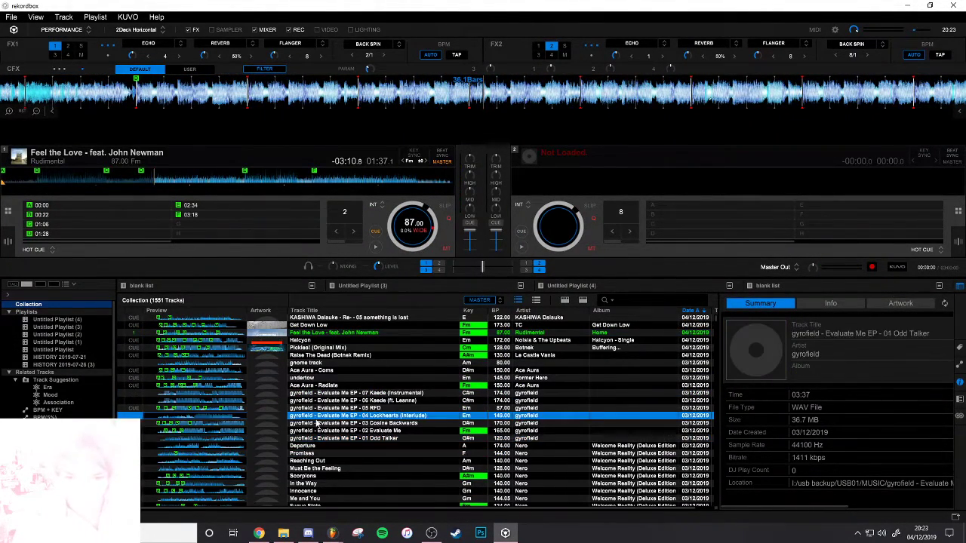
pyautogui.click(322, 400)
pyautogui.moveTo(324, 423); pyautogui.dragTo(297, 217)
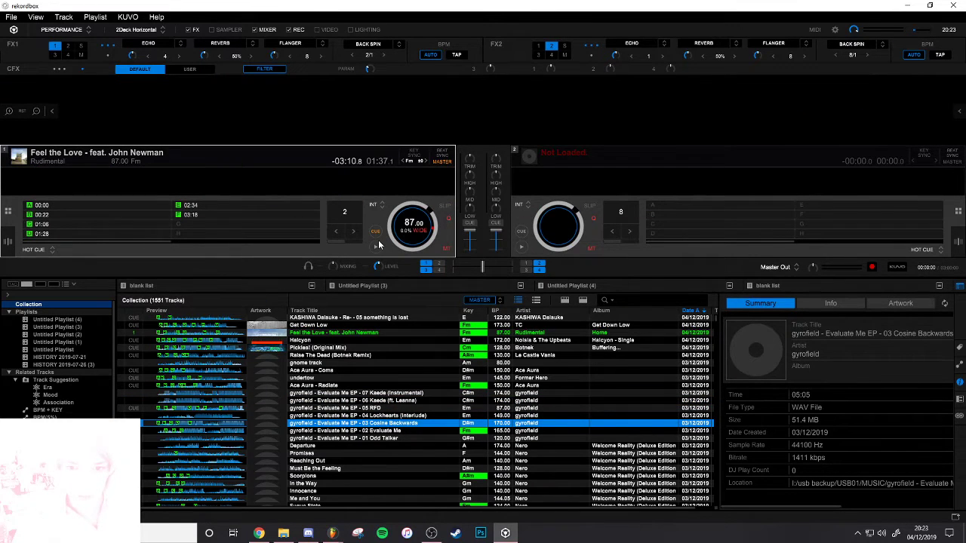
pyautogui.moveTo(375, 250); pyautogui.dragTo(375, 247)
pyautogui.click(101, 173)
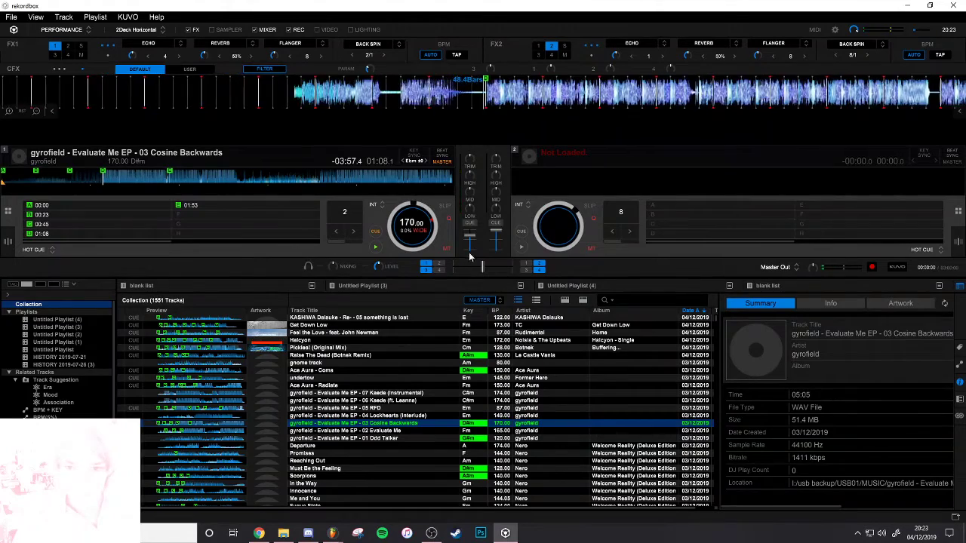
pyautogui.moveTo(470, 235); pyautogui.dragTo(472, 233)
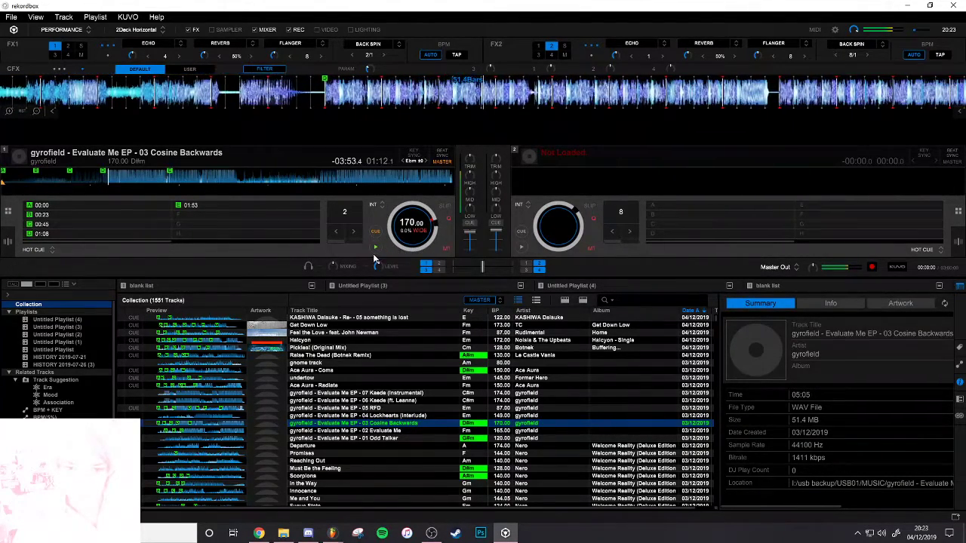
# Find Sub Focus's "You Make It Better (feat. Culture Shock & TC)", load it onto deck 1 and play it from around the 01:28 cue
pyautogui.scroll(-4, 340, 409)
pyautogui.click(339, 446)
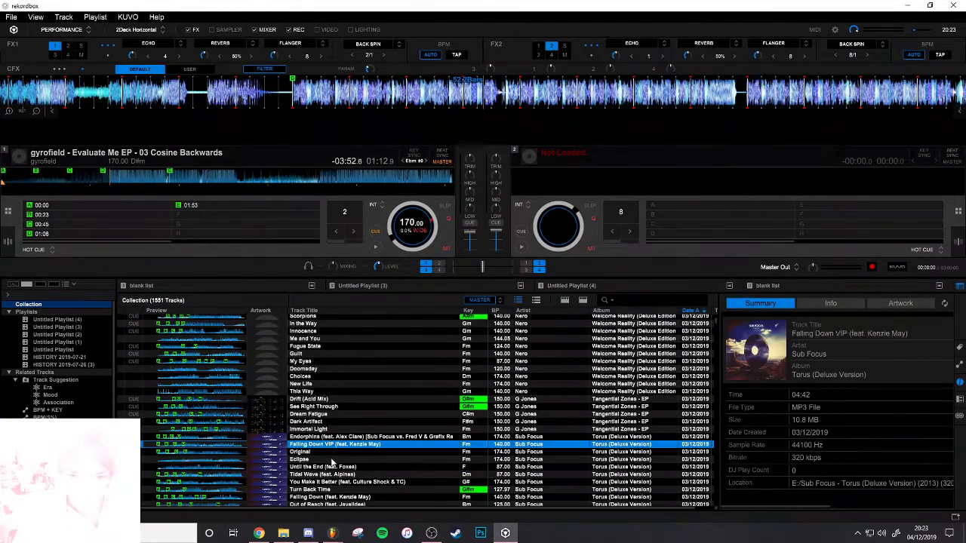
pyautogui.click(332, 461)
pyautogui.click(330, 452)
pyautogui.click(324, 460)
pyautogui.click(322, 475)
pyautogui.click(323, 482)
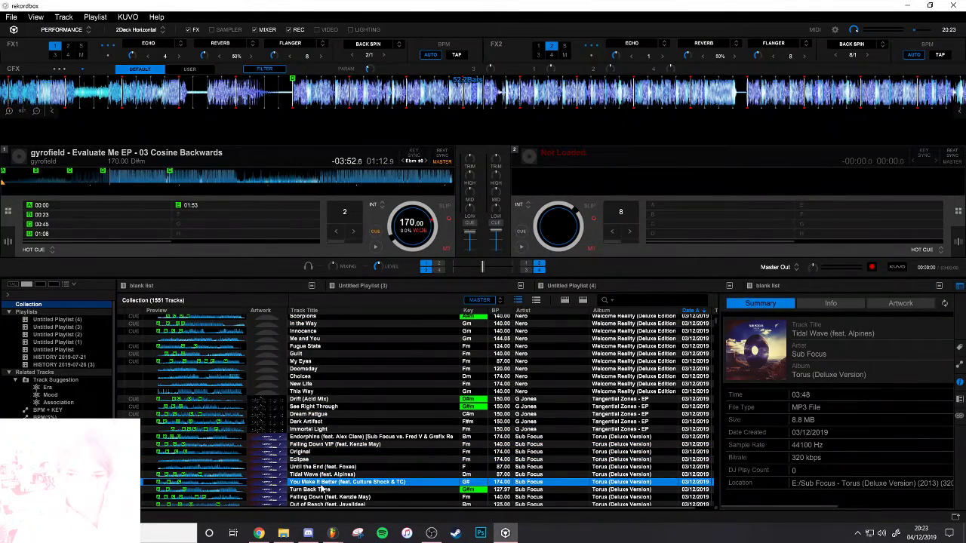
pyautogui.moveTo(327, 481); pyautogui.dragTo(367, 244)
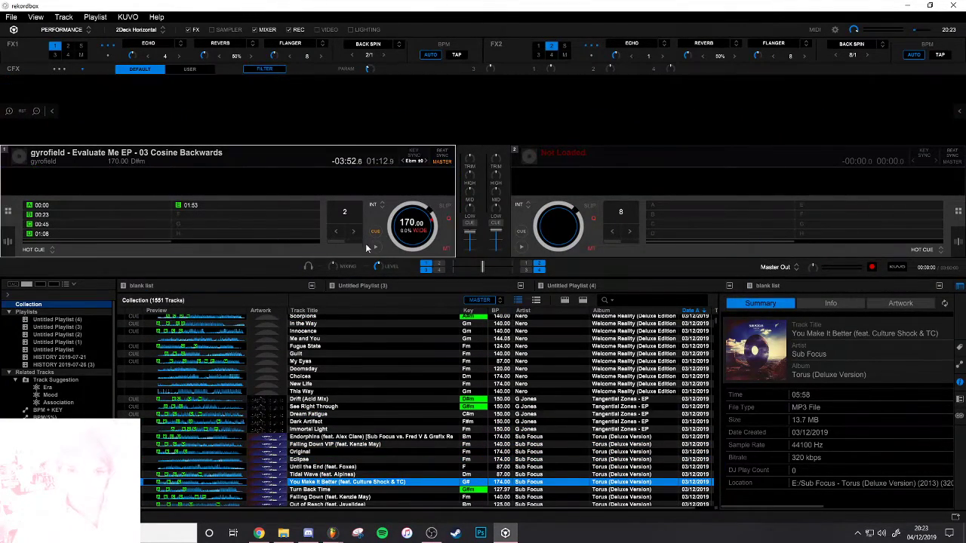
pyautogui.click(370, 245)
pyautogui.click(103, 181)
pyautogui.click(108, 181)
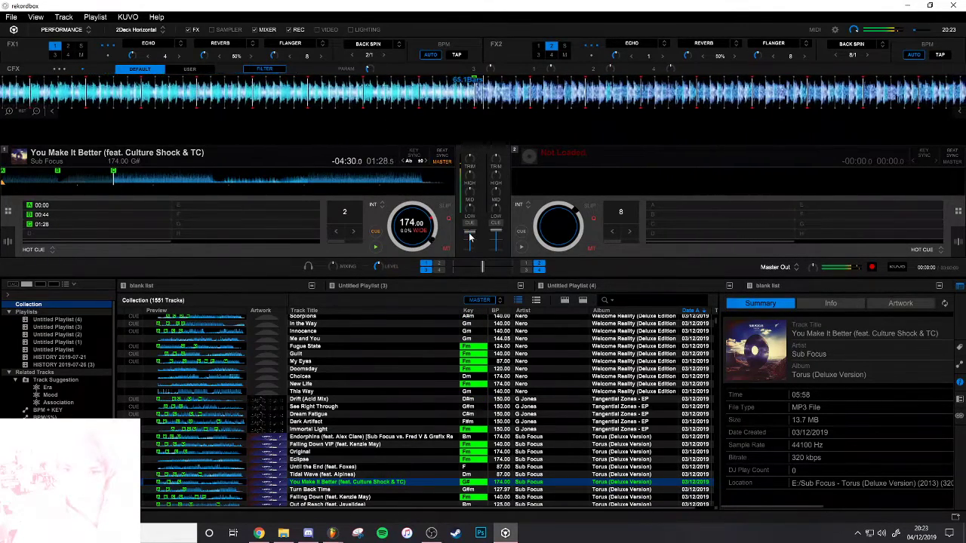
pyautogui.scroll(-2, 409, 375)
pyautogui.scroll(-2, 410, 376)
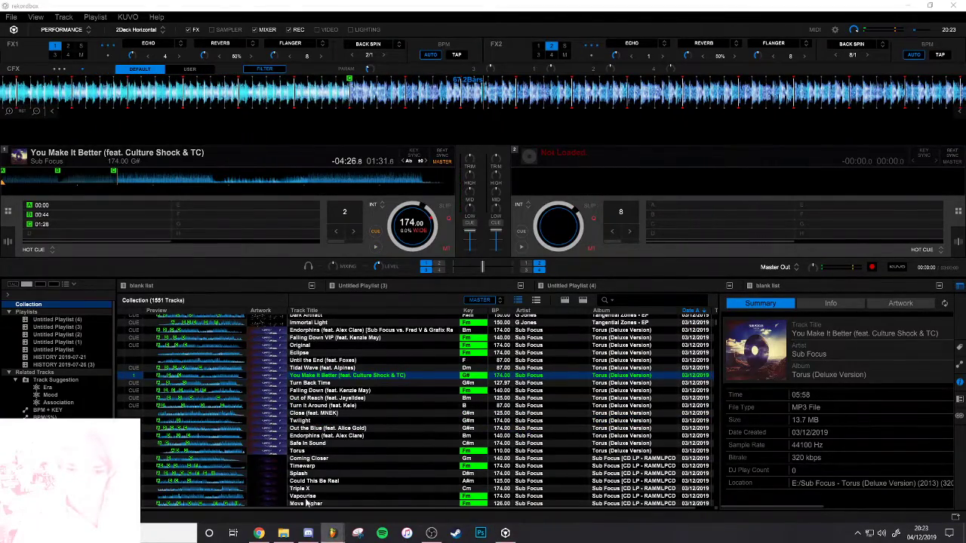
# Switch to FL Studio and play the drum arrangement against the Sub Focus reference
pyautogui.click(332, 532)
pyautogui.click(302, 491)
pyautogui.press('space')
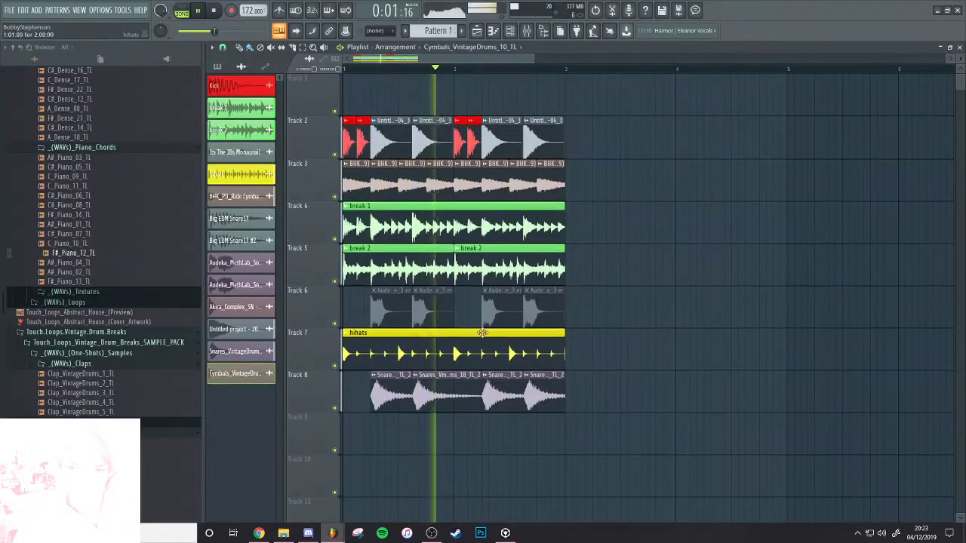
# Switch to the Twitch page in Chrome and post "ok this snare sucks 4 asses" in the stream chat
pyautogui.hotkey('alt', 'Tab')
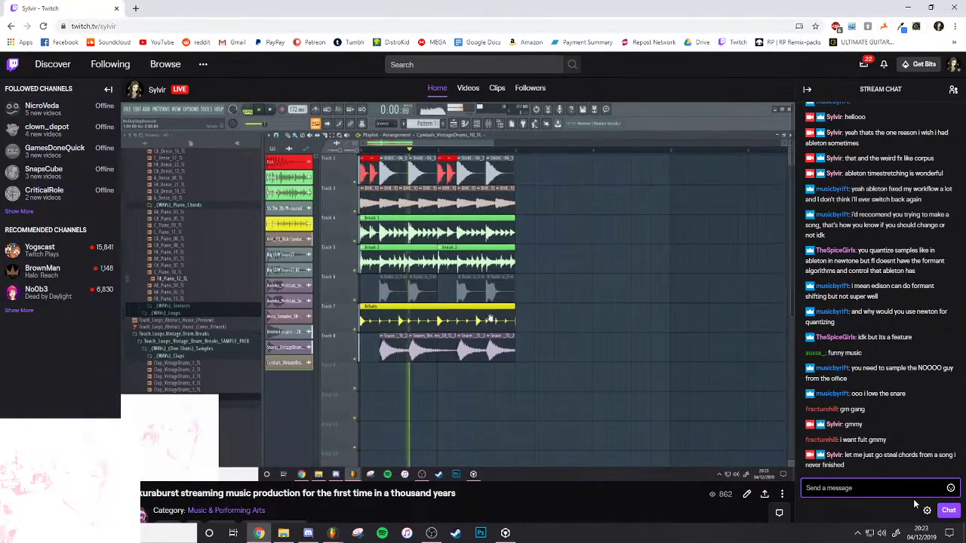
pyautogui.write('ok this snare s')
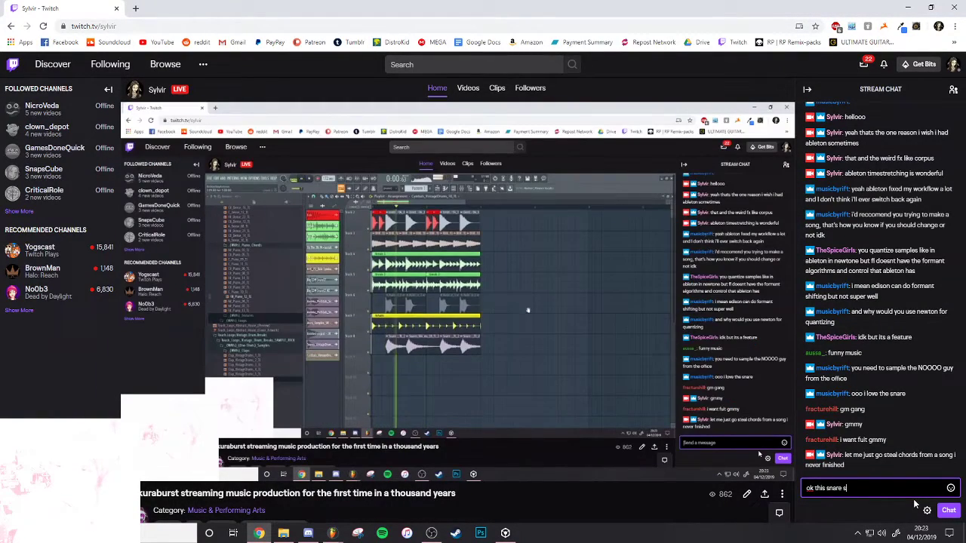
pyautogui.write('ucks 4 asses')
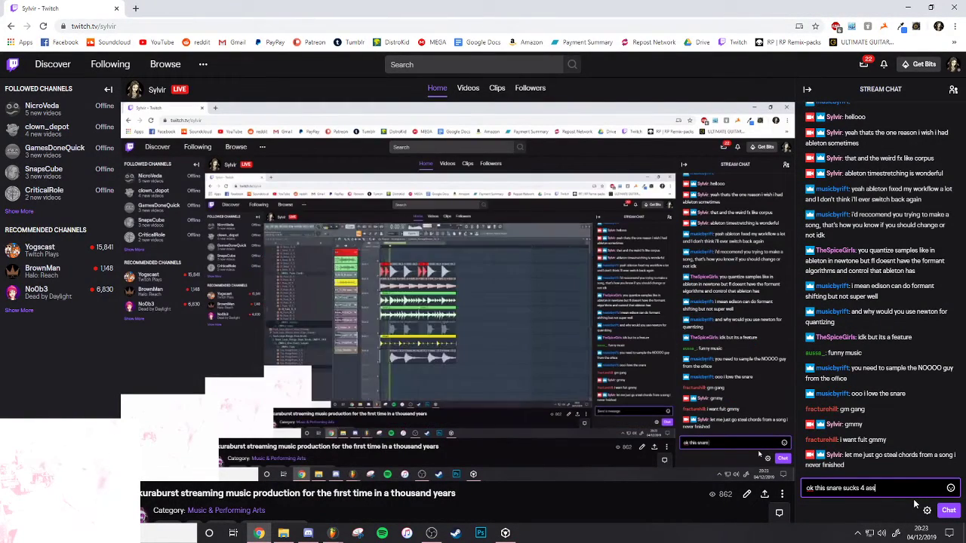
pyautogui.press('Return')
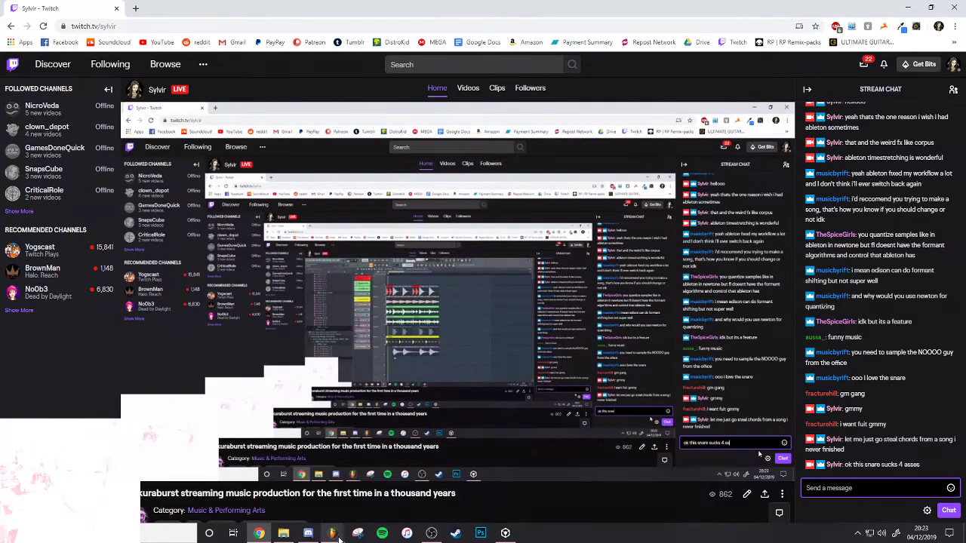
# Return to FL Studio, mute the snare clips on Track 2 and play the arrangement
pyautogui.click(332, 533)
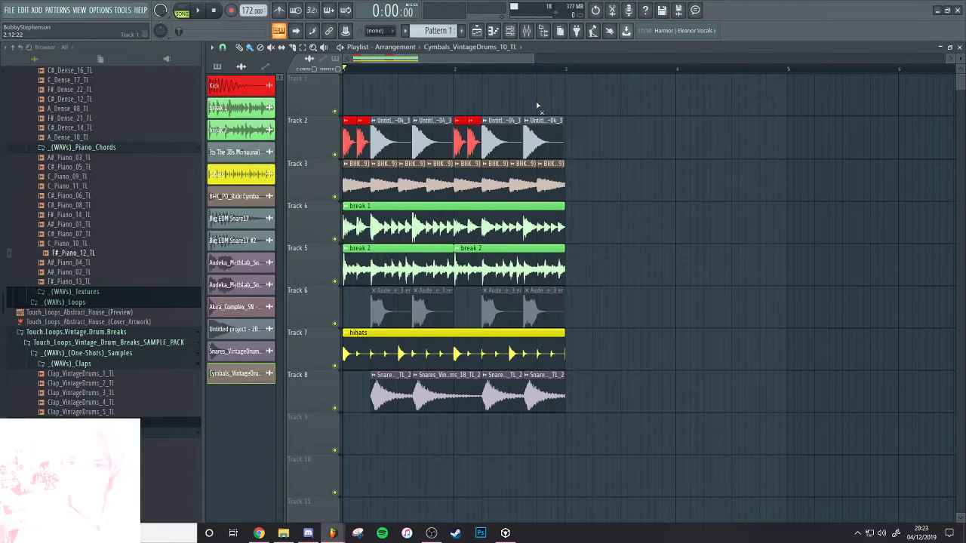
pyautogui.press('space')
pyautogui.scroll(-12, 150, 294)
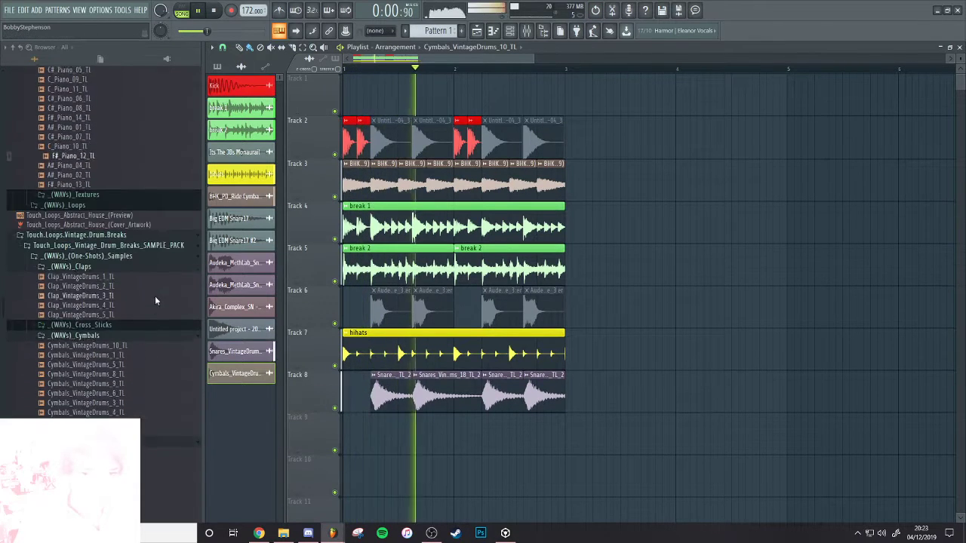
pyautogui.press('space')
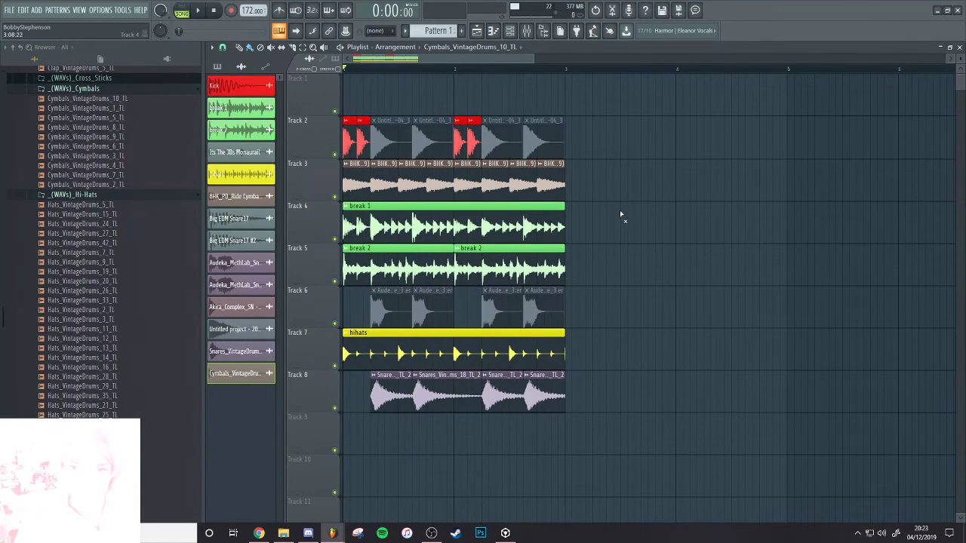
# Mute the break 1 and break 2 clips on Tracks 4 and 5 and listen to the remaining drums
pyautogui.click(528, 226)
pyautogui.click(468, 265)
pyautogui.scroll(-1, 623, 244)
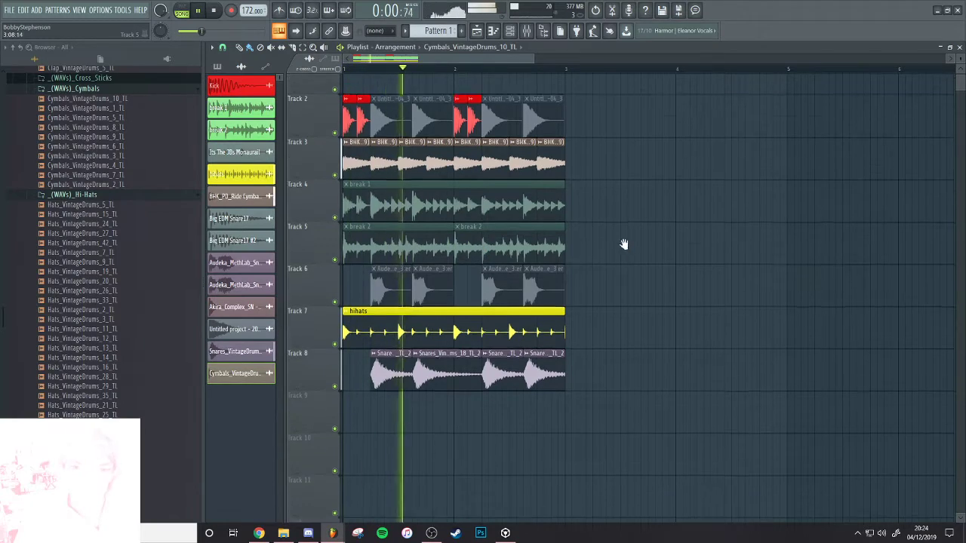
pyautogui.scroll(-10, 114, 325)
pyautogui.moveTo(2, 356); pyautogui.dragTo(2, 413)
pyautogui.press('space')
# Switch to rekordbox, search the collection for "sub f", load "World Of Hurt" onto deck 1 and play it from around the 01:06 cue
pyautogui.click(510, 534)
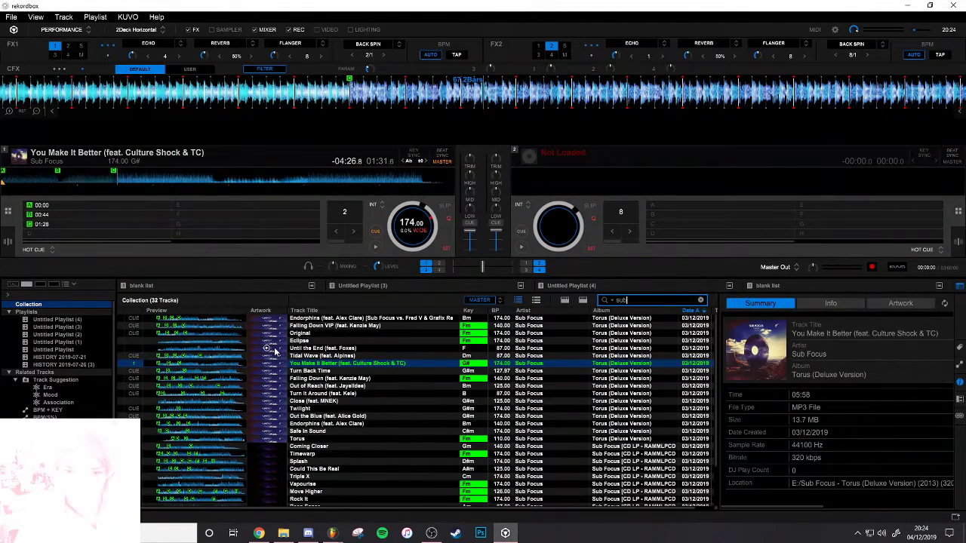
pyautogui.scroll(-3, 339, 447)
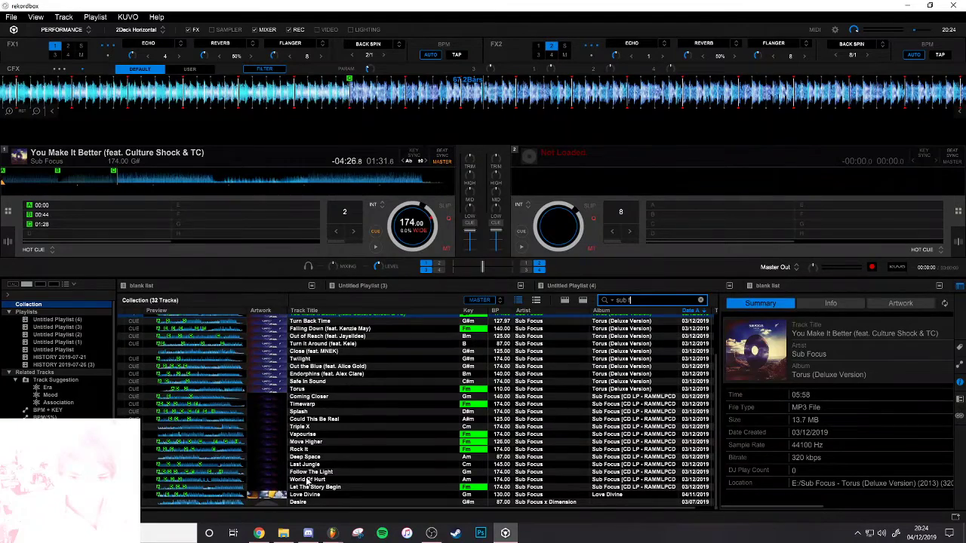
pyautogui.moveTo(308, 480); pyautogui.dragTo(73, 187)
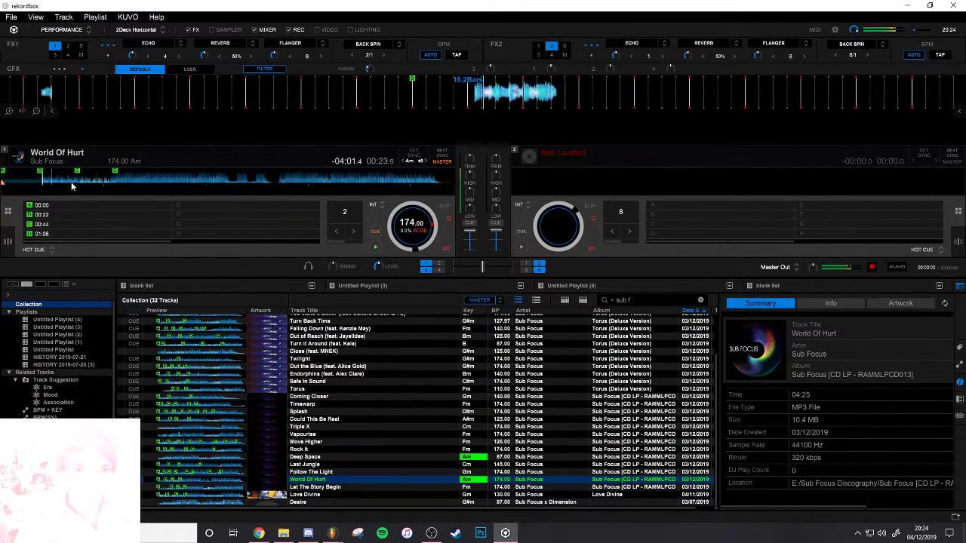
pyautogui.click(116, 182)
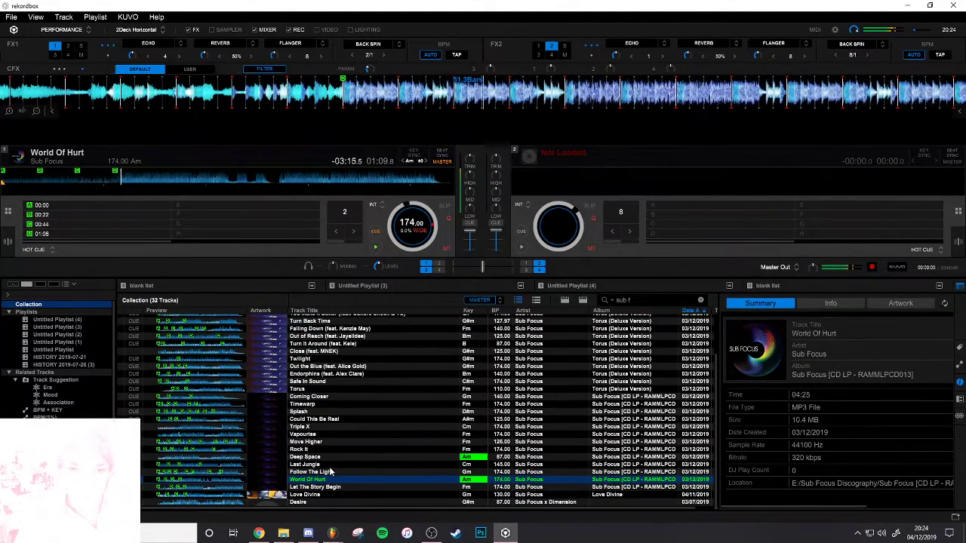
# Audition "Last Jungle" on deck 1, then load "Follow The Light" and play it from just before the 02:12 cue
pyautogui.moveTo(310, 464); pyautogui.dragTo(255, 208)
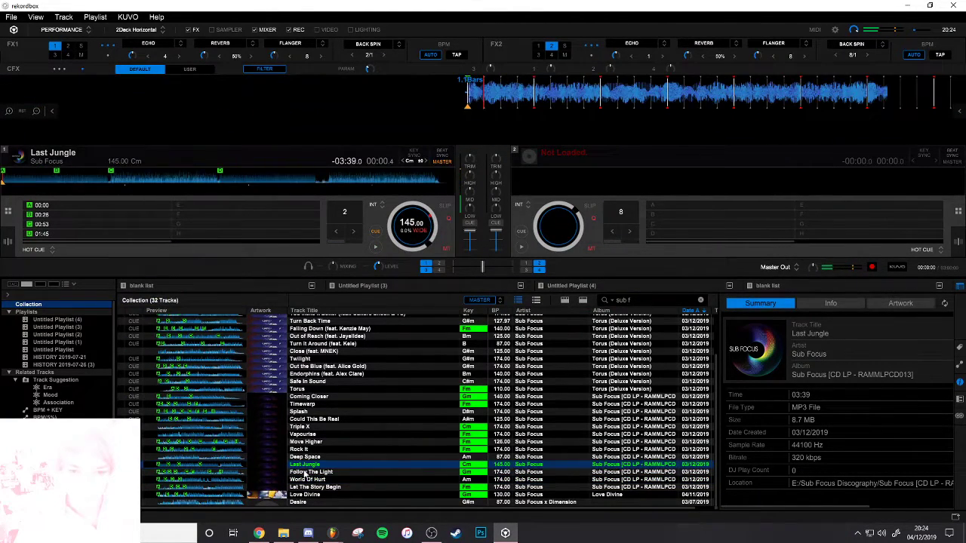
pyautogui.moveTo(304, 473); pyautogui.dragTo(187, 157)
pyautogui.click(181, 180)
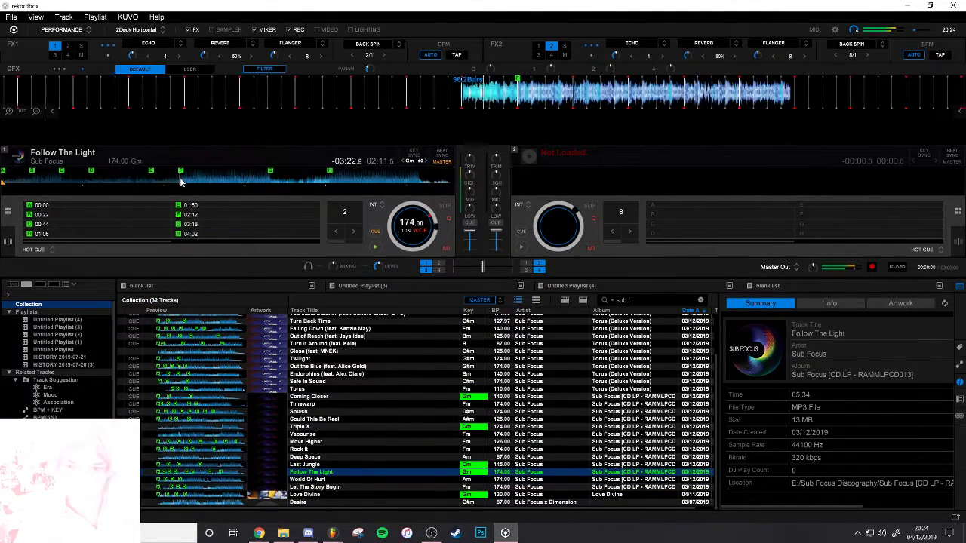
# Switch back to the FL Studio project, collapse the open browser folders and open the SAMPLES folder
pyautogui.scroll(1, 420, 363)
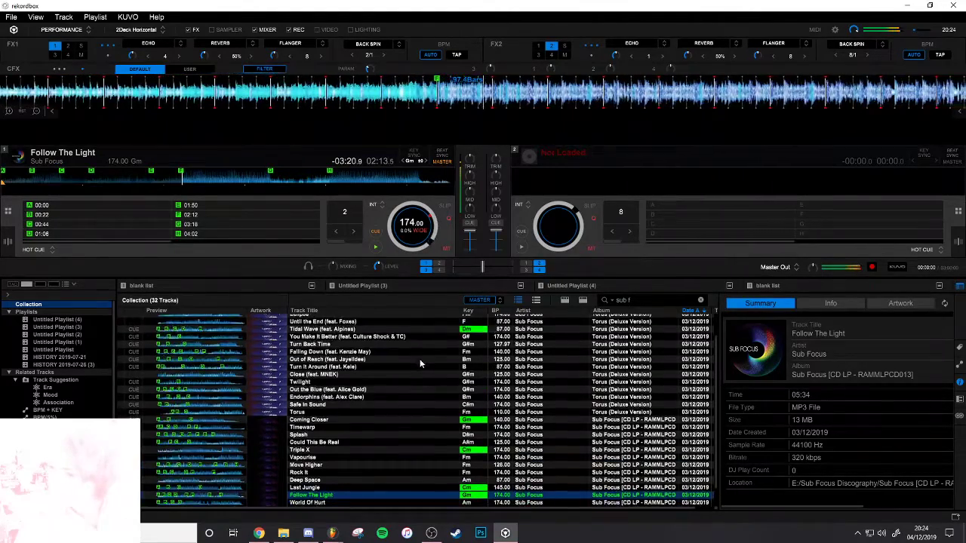
pyautogui.scroll(-1, 420, 364)
pyautogui.moveTo(332, 533)
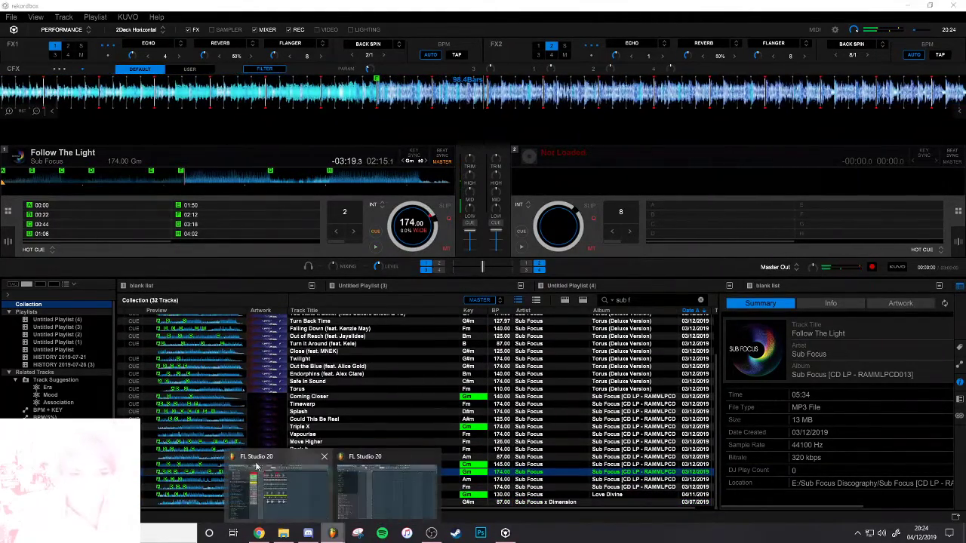
pyautogui.click(257, 467)
pyautogui.scroll(10, 27, 312)
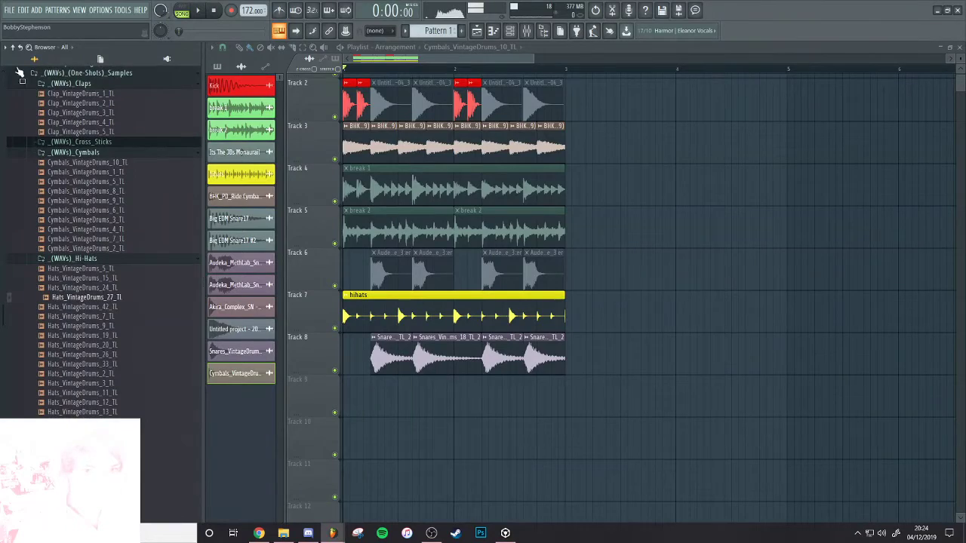
pyautogui.click(13, 48)
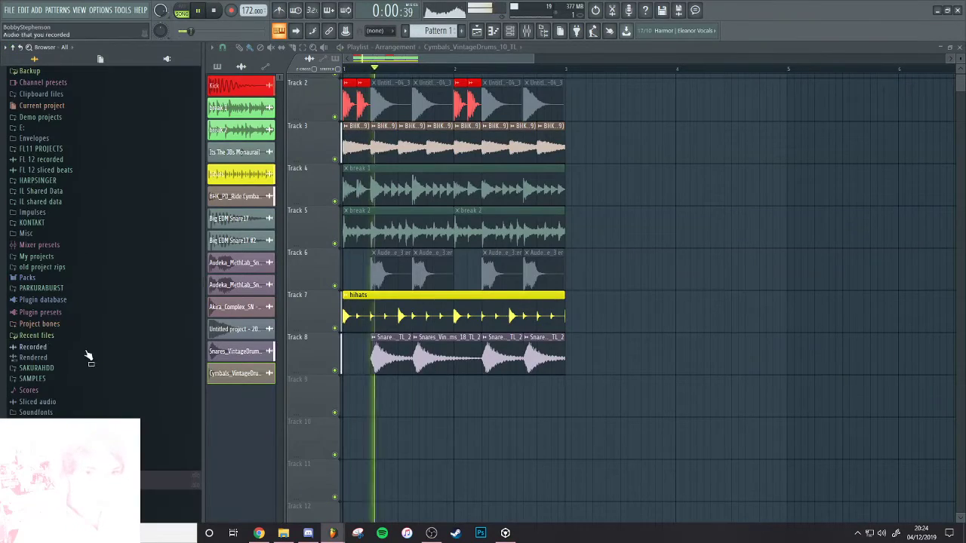
pyautogui.click(46, 380)
# Browse to the VEC4 Snares folder in Vengeance.Essential.Clubsounds.Vol.4 and audition its snare samples
pyautogui.scroll(-10, 45, 339)
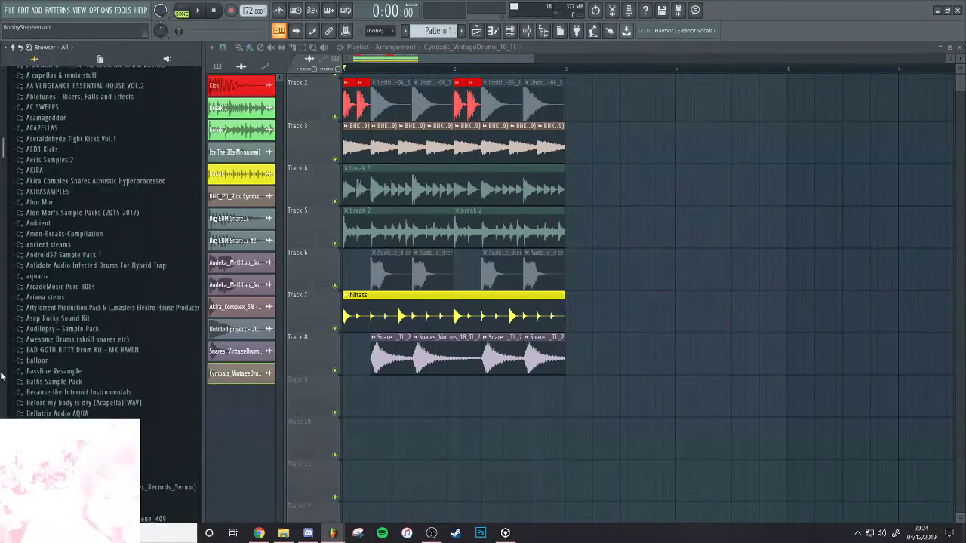
pyautogui.scroll(-20, 3, 375)
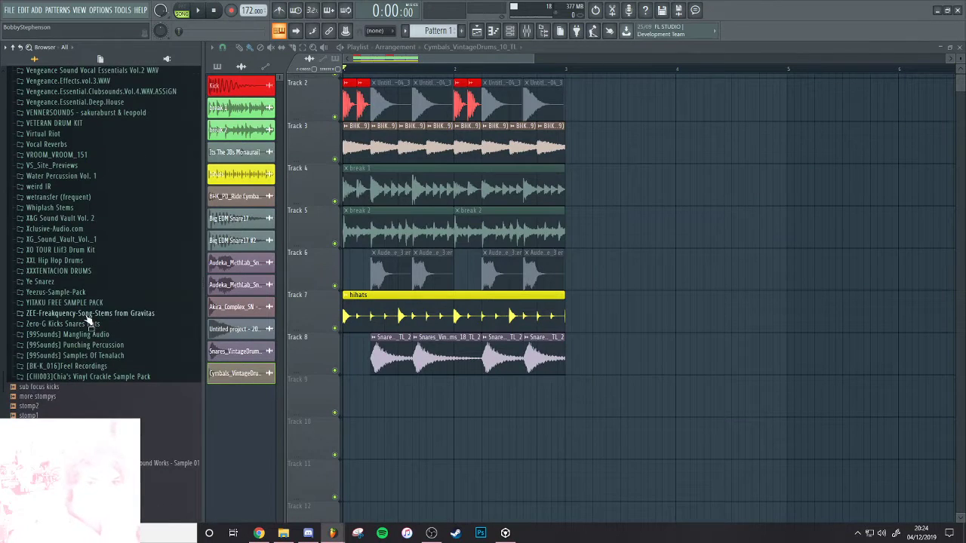
pyautogui.scroll(7, 88, 321)
pyautogui.click(110, 323)
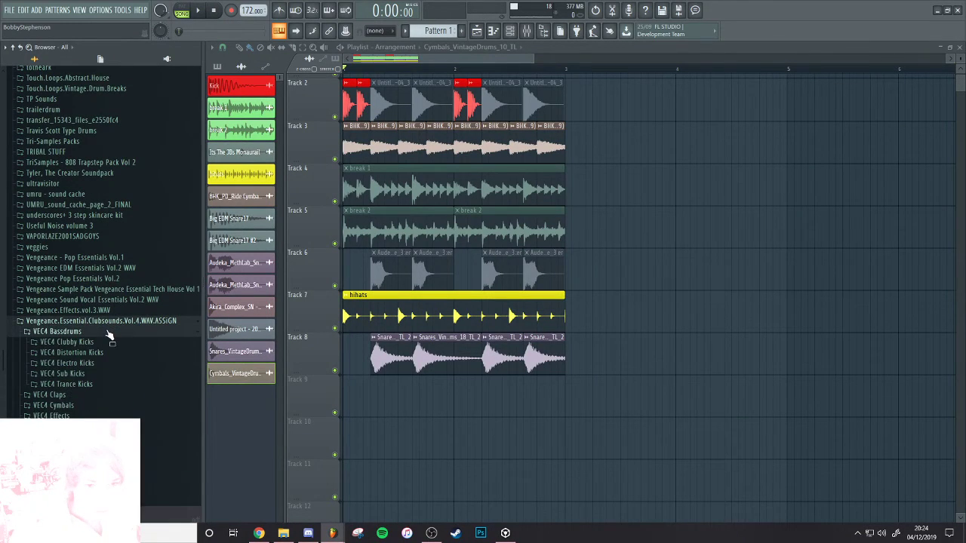
pyautogui.click(68, 416)
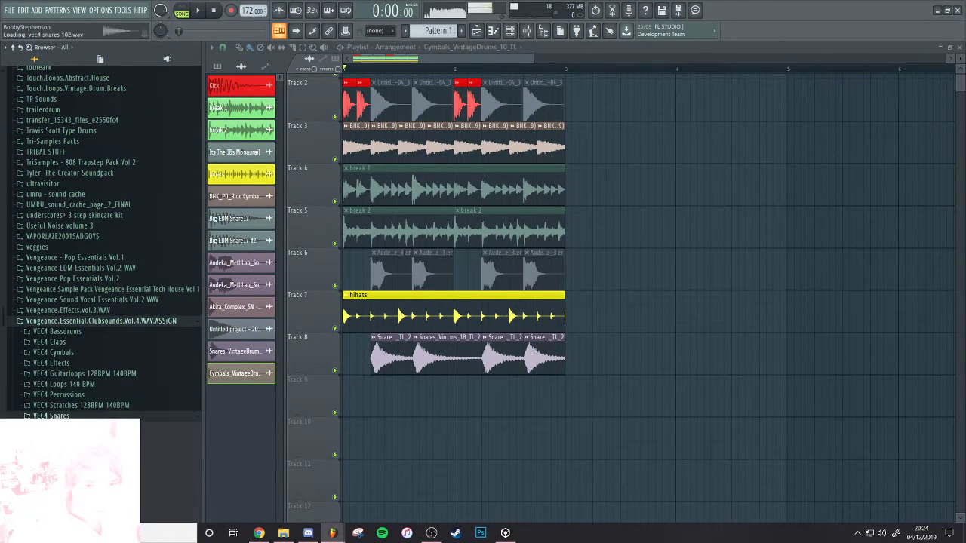
pyautogui.scroll(-12, 76, 393)
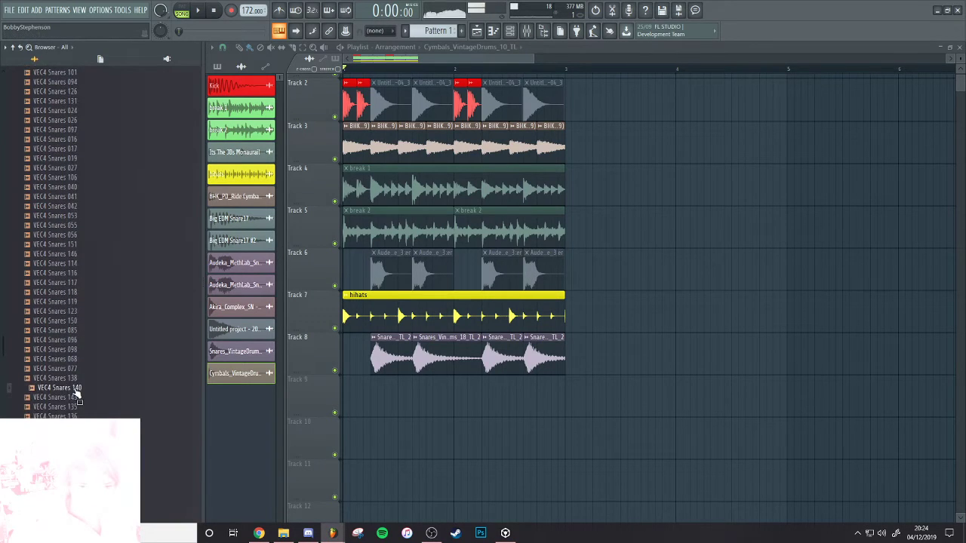
pyautogui.scroll(-9, 77, 391)
pyautogui.scroll(1, 76, 381)
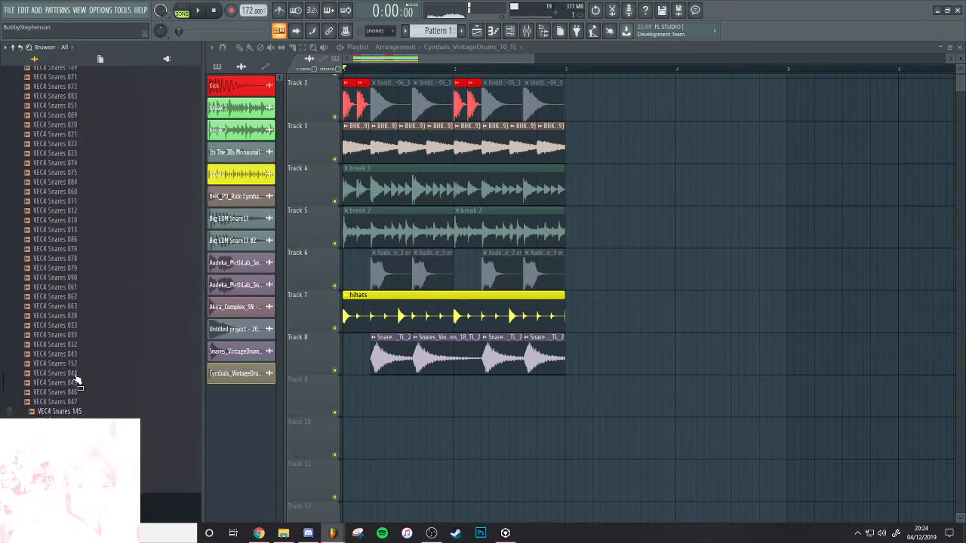
pyautogui.scroll(15, 76, 384)
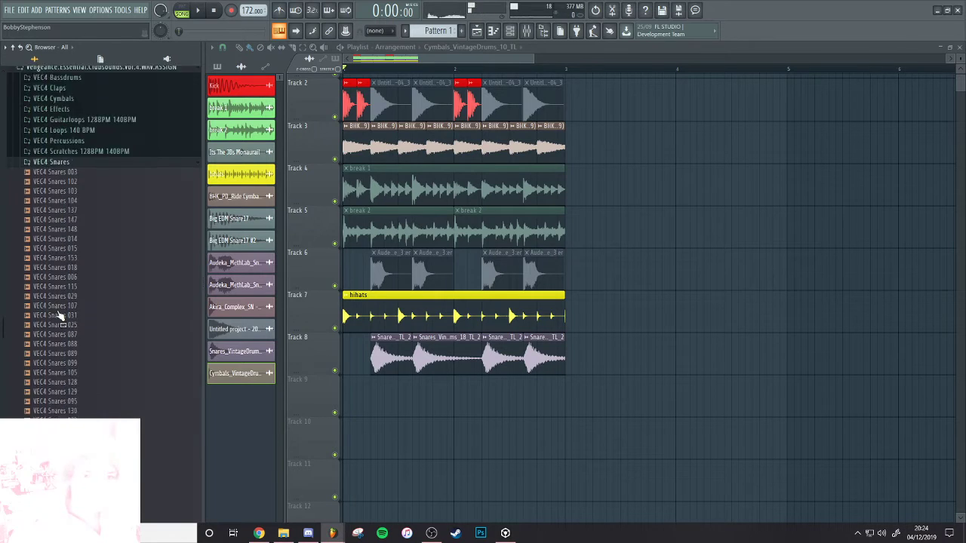
pyautogui.scroll(10, 59, 316)
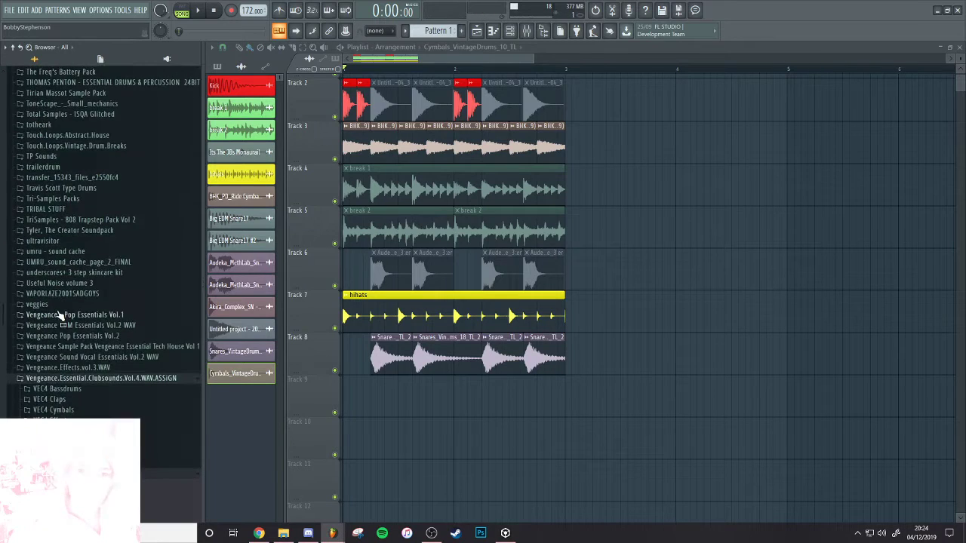
# Audition the VPE2 Snares in Vengeance Pop Essentials Vol.2 and place VPE2 Snare 103 on Track 9 under the first two snare hits
pyautogui.click(86, 348)
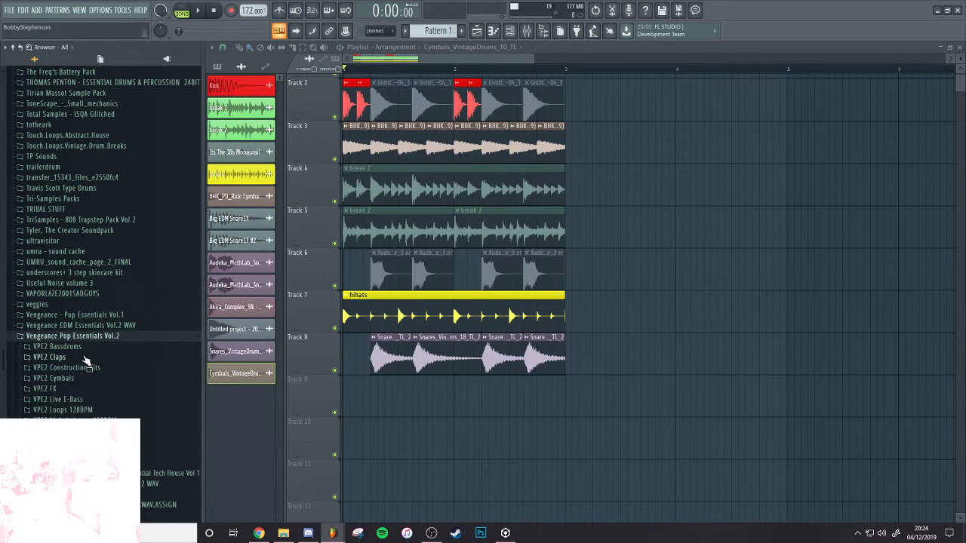
pyautogui.scroll(-9, 64, 349)
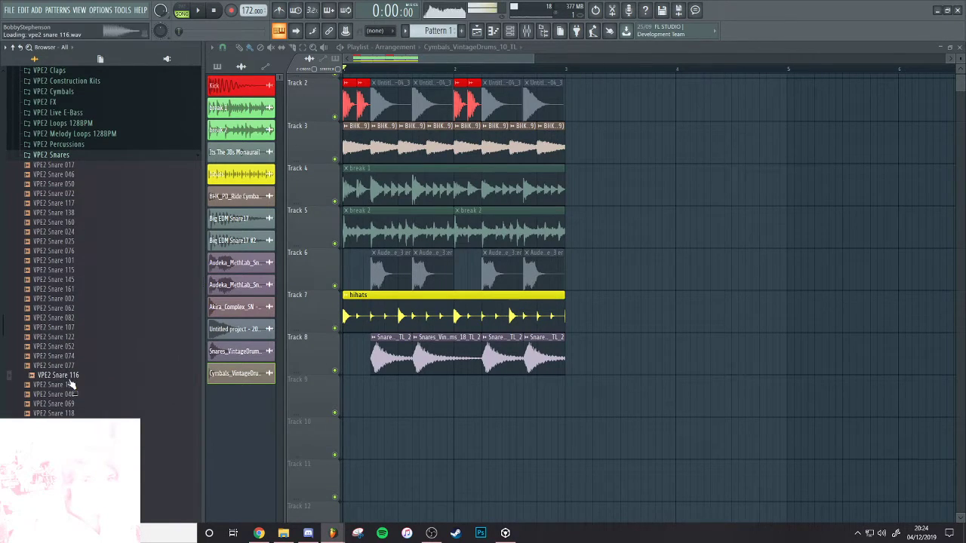
pyautogui.click(69, 451)
pyautogui.scroll(-6, 73, 411)
pyautogui.click(71, 433)
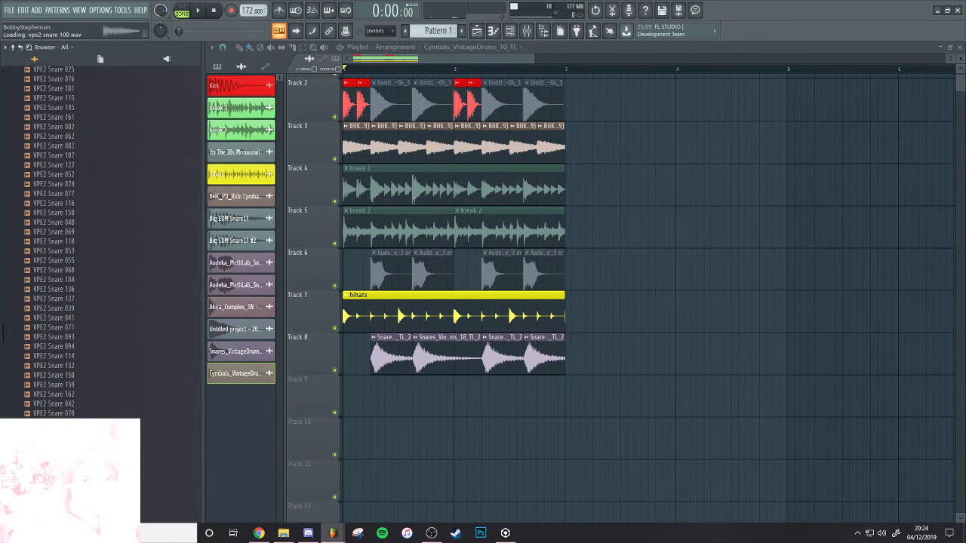
pyautogui.scroll(-6, 53, 241)
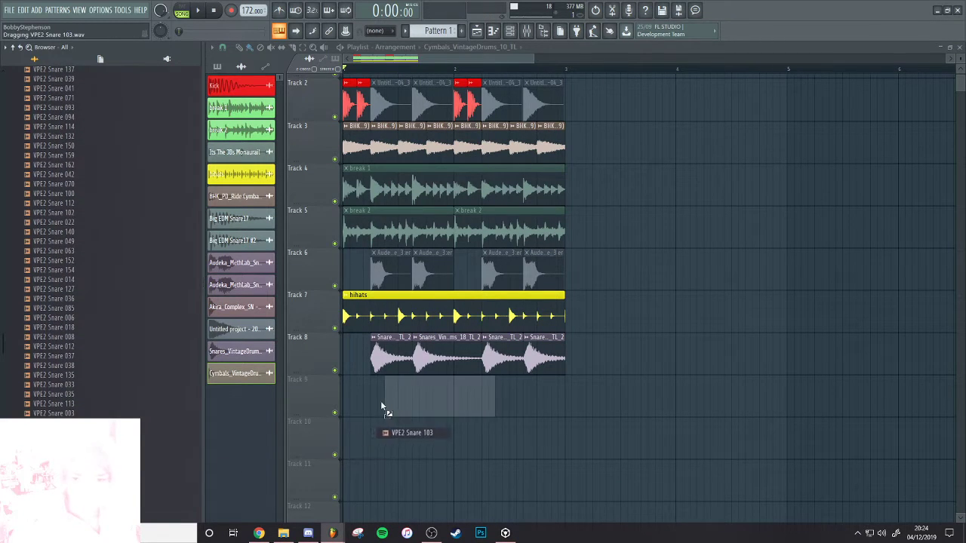
pyautogui.moveTo(381, 407); pyautogui.dragTo(381, 407)
pyautogui.press('space')
pyautogui.click(435, 406)
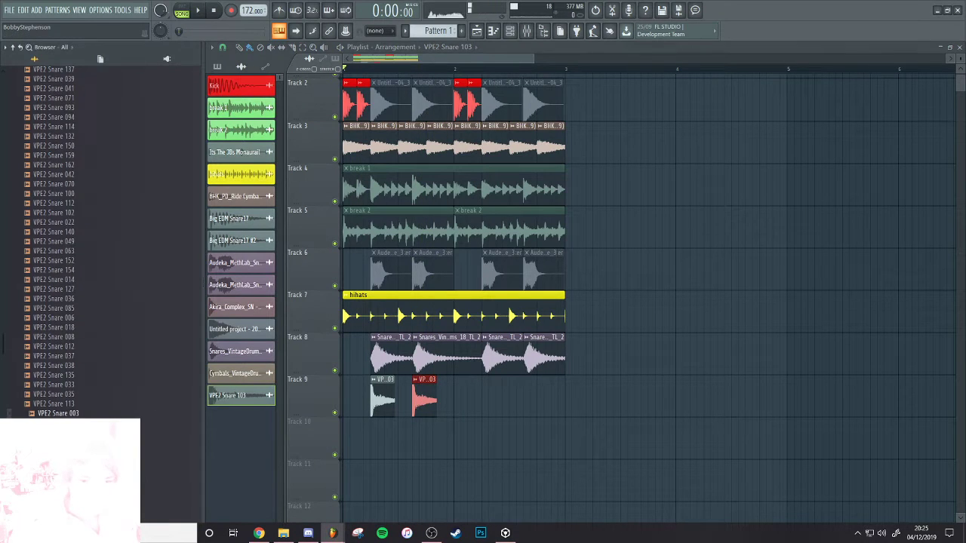
# Audition more samples in the VPE2 Snares folder, then close the Vengeance Pop Essentials Vol.2 folder
pyautogui.scroll(-5, 78, 406)
pyautogui.click(79, 405)
pyautogui.scroll(-7, 71, 402)
pyautogui.click(64, 396)
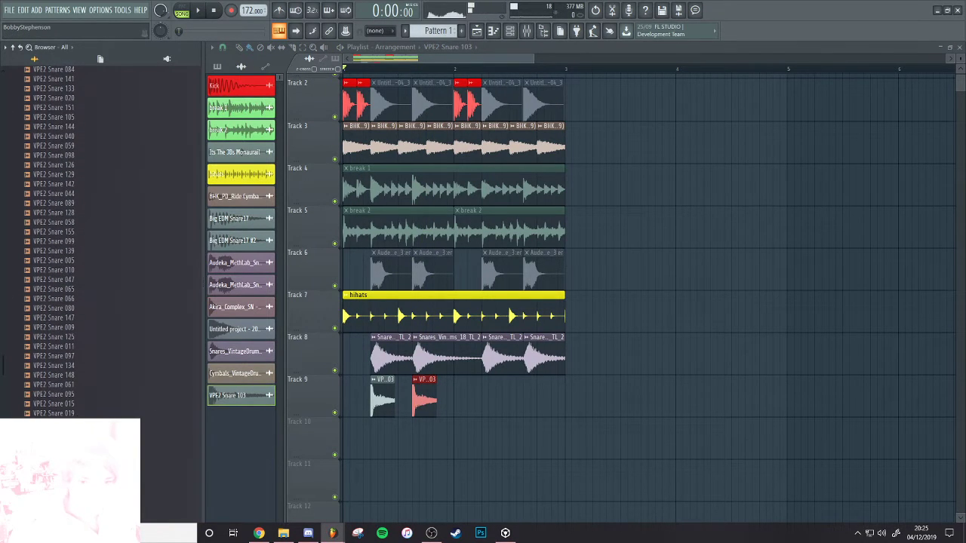
pyautogui.moveTo(2, 370); pyautogui.dragTo(2, 320)
pyautogui.click(65, 273)
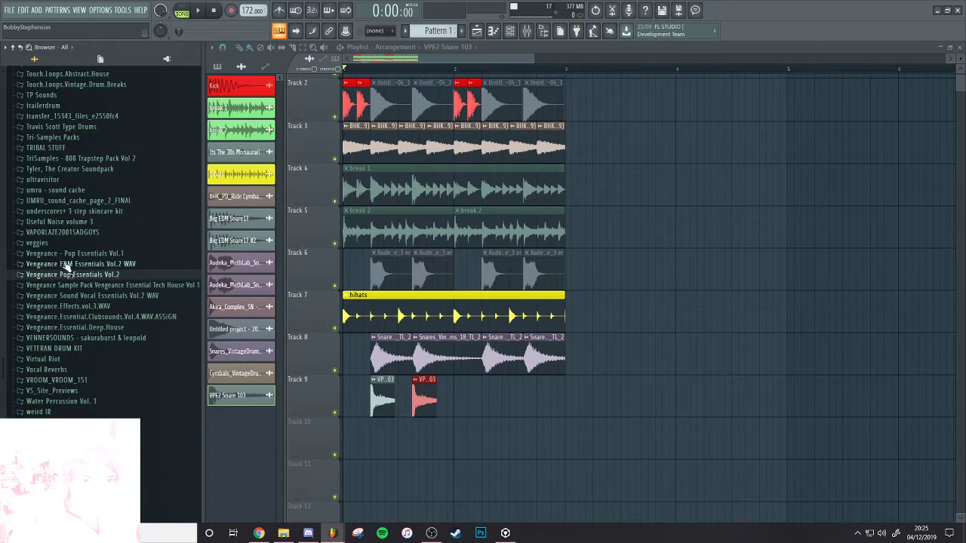
# Replace the Track 9 snare sample with VPE1 Snare 191 from Vengeance - Pop Essentials Vol.1 and play the beat
pyautogui.click(69, 255)
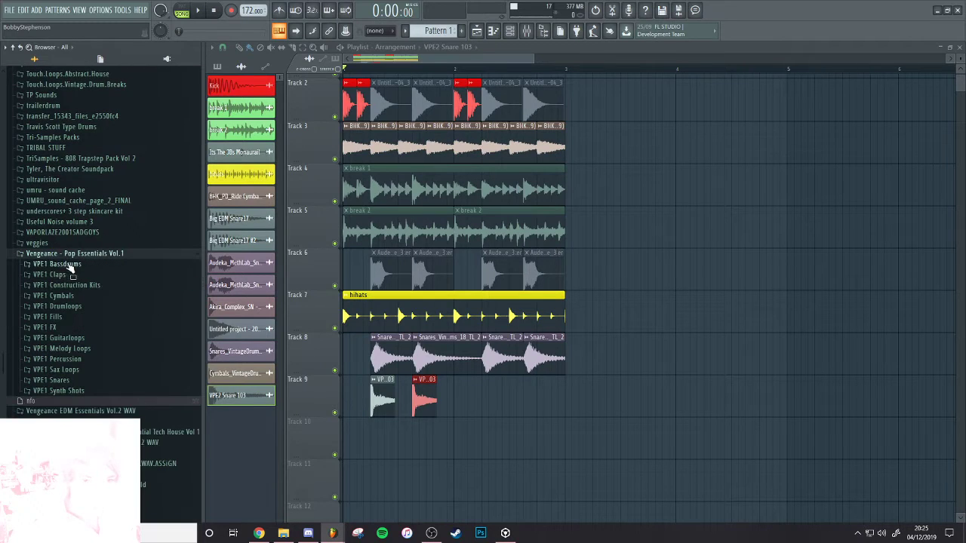
pyautogui.click(70, 381)
pyautogui.click(74, 400)
pyautogui.moveTo(78, 405); pyautogui.dragTo(393, 407)
pyautogui.press('space')
# Audition further VPE1 snares, swap the Track 9 sample for VPE1 Snare 184 and listen to it in the beat
pyautogui.scroll(-5, 101, 412)
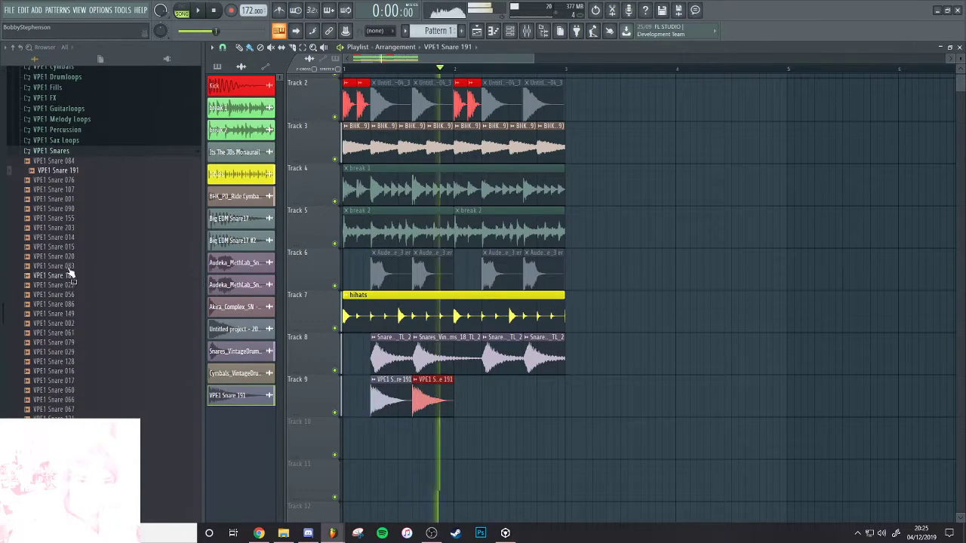
pyautogui.scroll(-5, 64, 320)
pyautogui.click(66, 308)
pyautogui.scroll(-5, 68, 308)
pyautogui.click(70, 308)
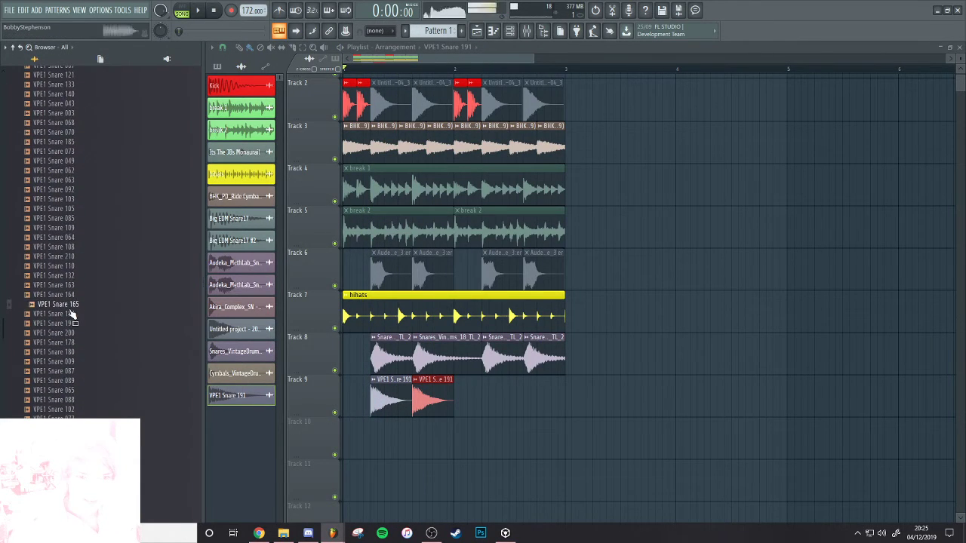
pyautogui.press('space')
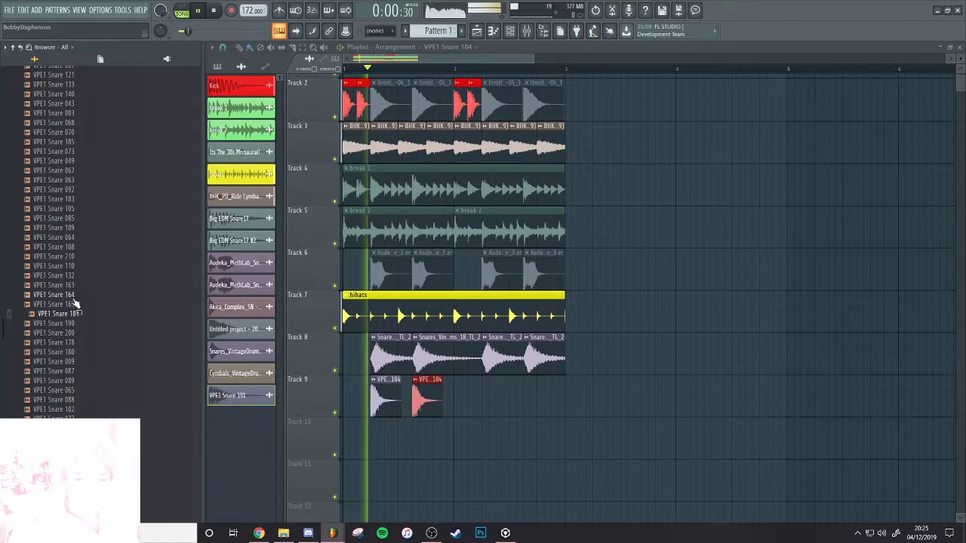
pyautogui.scroll(15, 69, 309)
pyautogui.click(72, 253)
pyautogui.scroll(4, 71, 256)
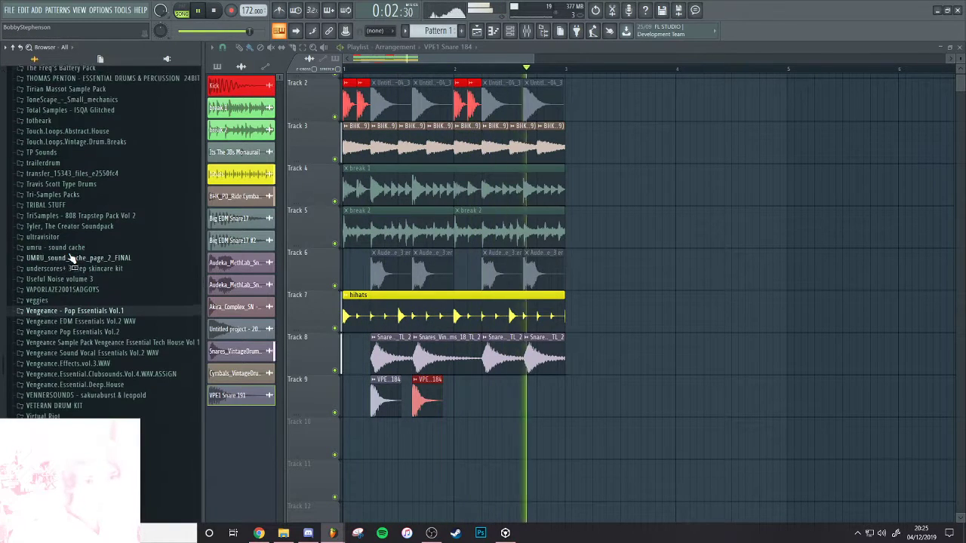
pyautogui.press('space')
# Open the Touch.Loops.Abstract.House one-shot samples and look through the Beats and Bass folders for a usable snare
pyautogui.click(89, 188)
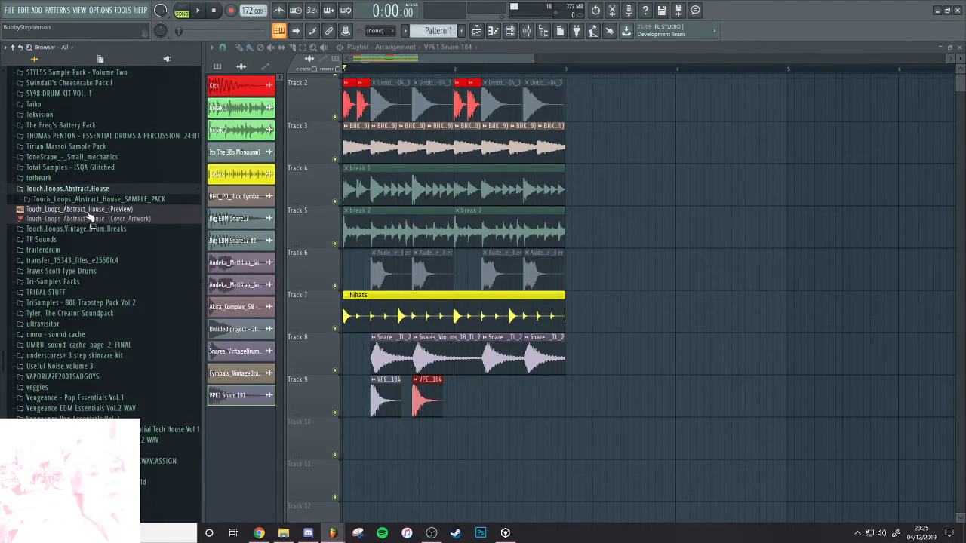
pyautogui.click(96, 200)
pyautogui.click(97, 220)
pyautogui.click(97, 211)
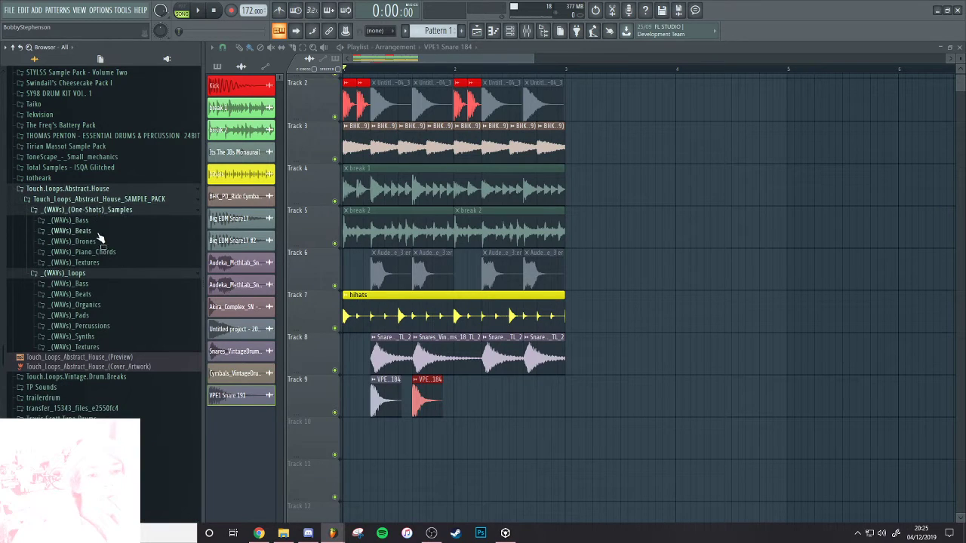
pyautogui.click(76, 230)
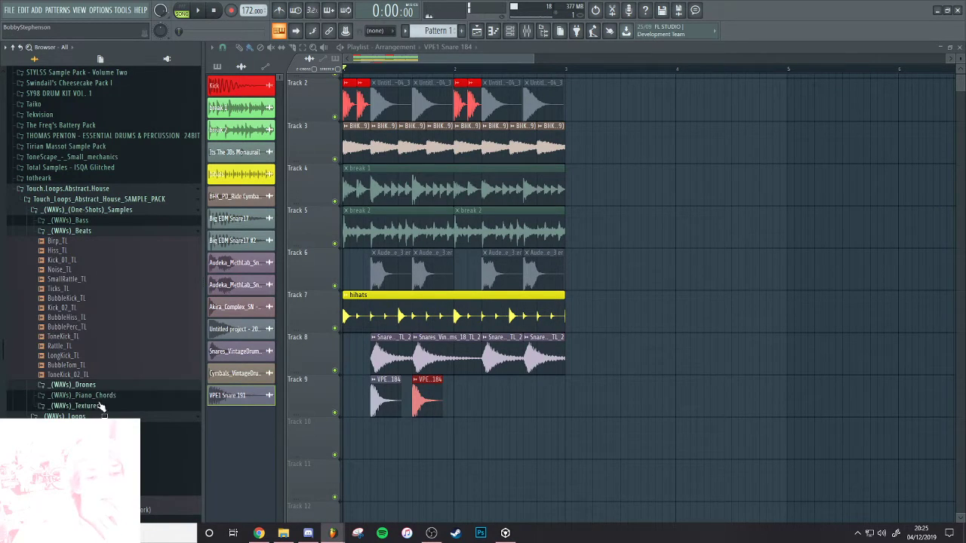
pyautogui.click(71, 219)
pyautogui.click(75, 240)
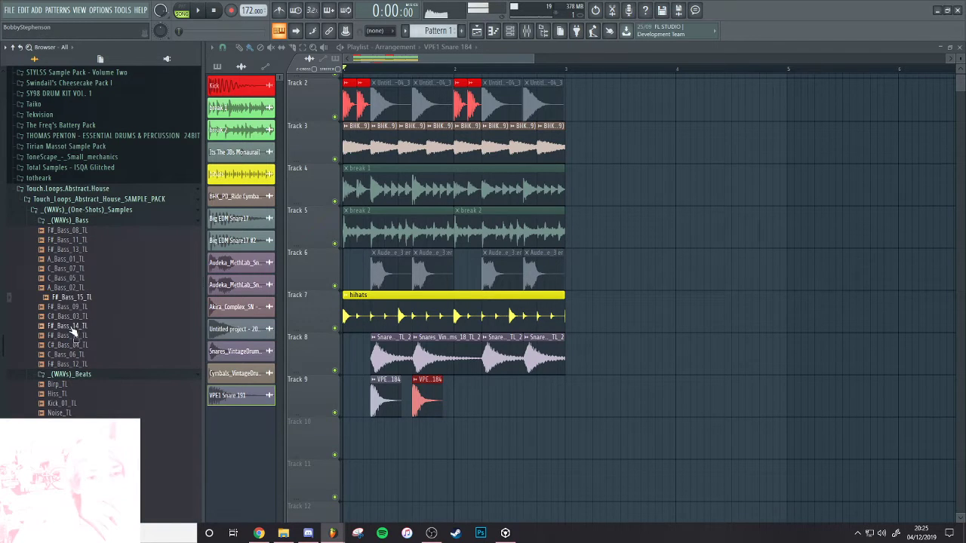
# Open the stolen_breaks_vol_4 folder and load "lenzman - pictures of you break" into the Edison audio editor
pyautogui.scroll(5, 74, 272)
pyautogui.scroll(3, 79, 208)
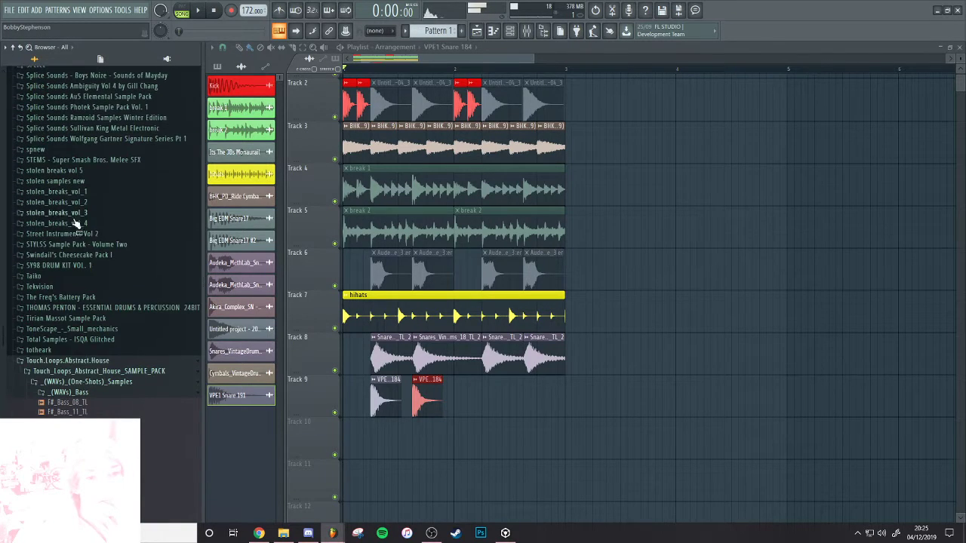
pyautogui.click(79, 225)
pyautogui.scroll(3, 90, 286)
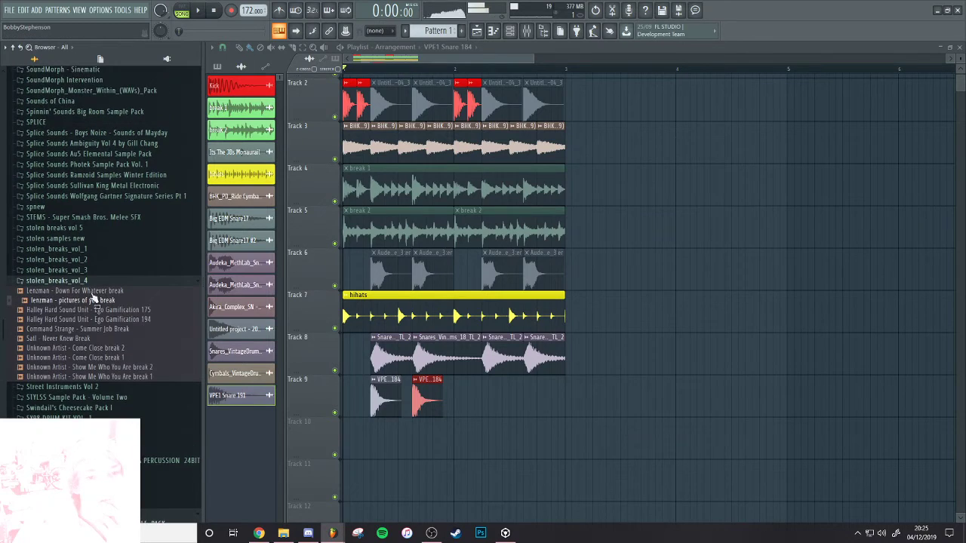
pyautogui.rightClick(97, 292)
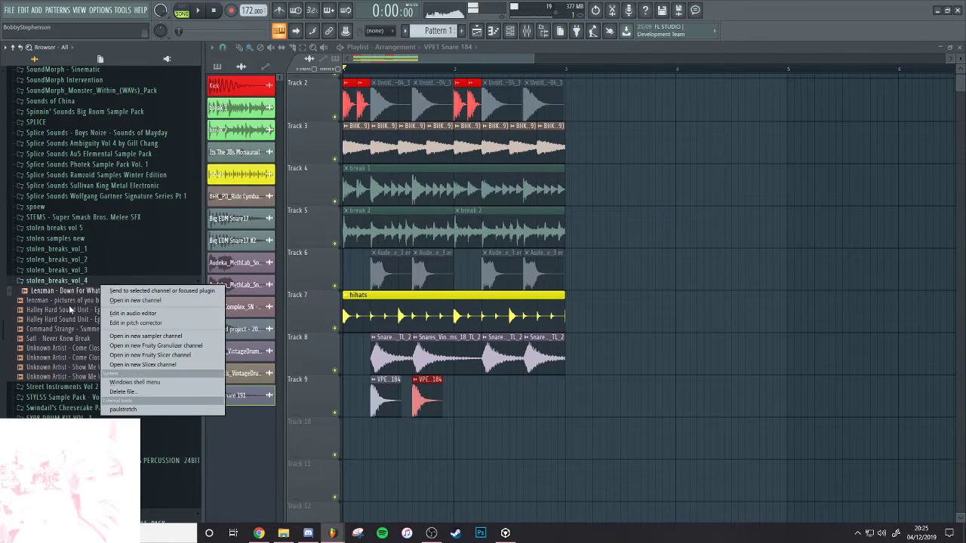
pyautogui.rightClick(69, 301)
pyautogui.click(113, 324)
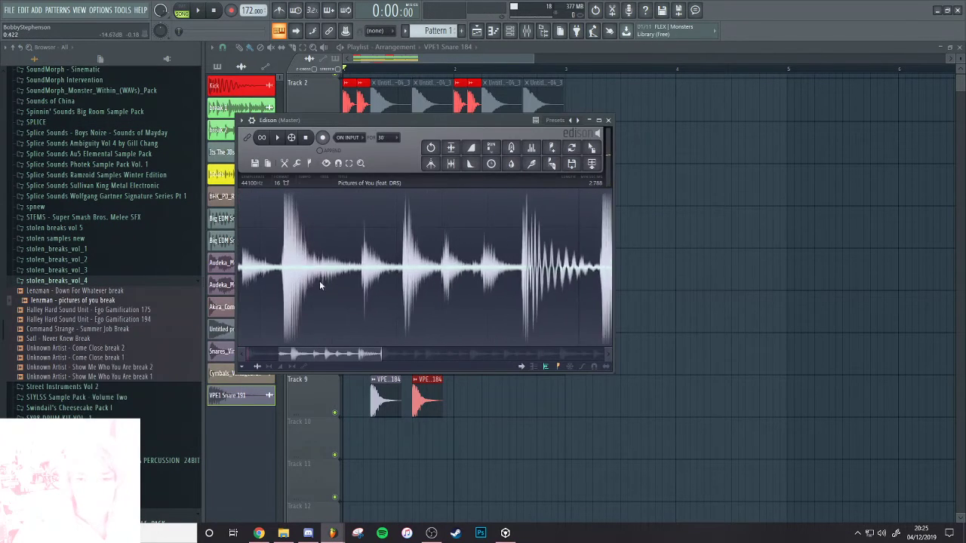
# Select the break's snare hit from 0:348 to 0:523 and replace the Track 9 snare sample with that slice
pyautogui.scroll(2, 373, 267)
pyautogui.moveTo(215, 275); pyautogui.dragTo(315, 277)
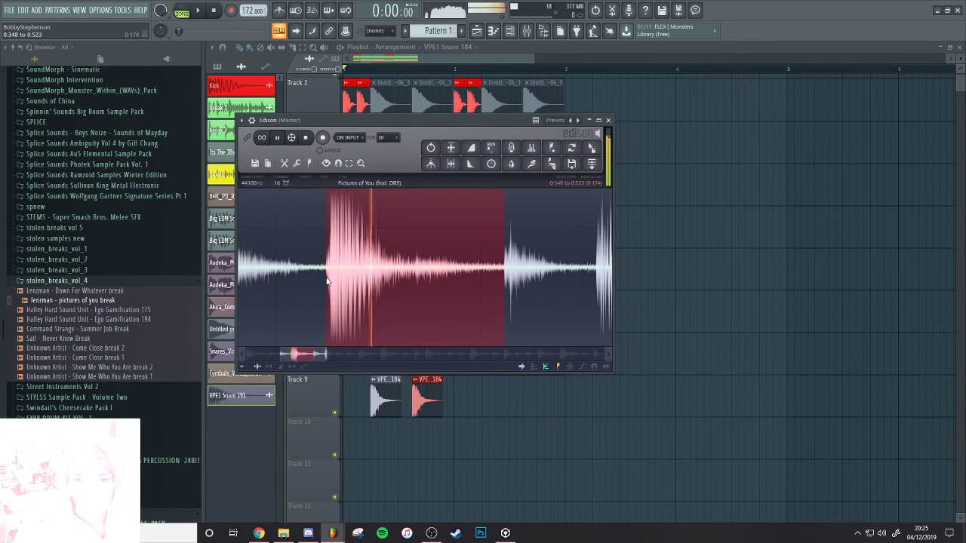
pyautogui.moveTo(591, 149); pyautogui.dragTo(385, 402)
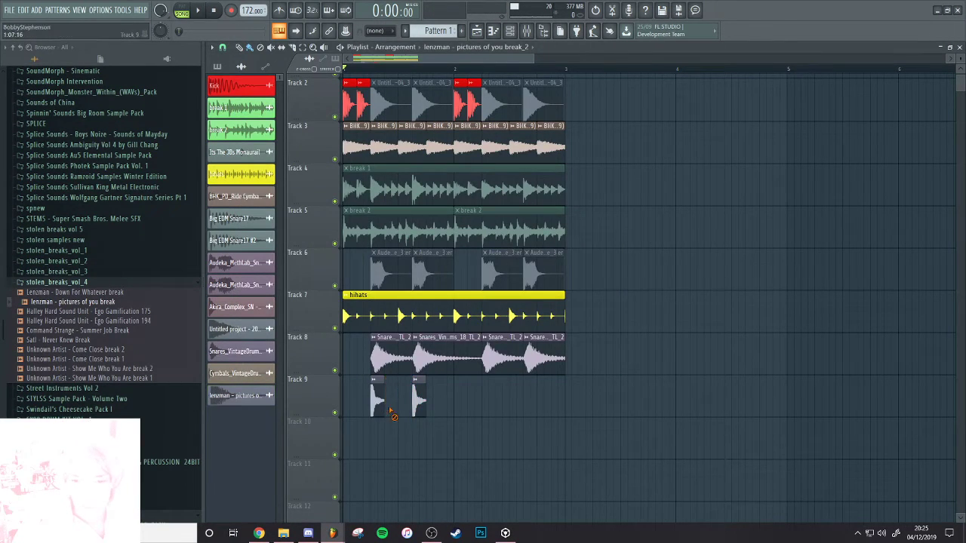
# Edit the lenzman snare slice's tail from 0:059 to 0:175 in Edison, replace the Track 9 sample with it and play the beat with break 2
pyautogui.doubleClick(379, 404)
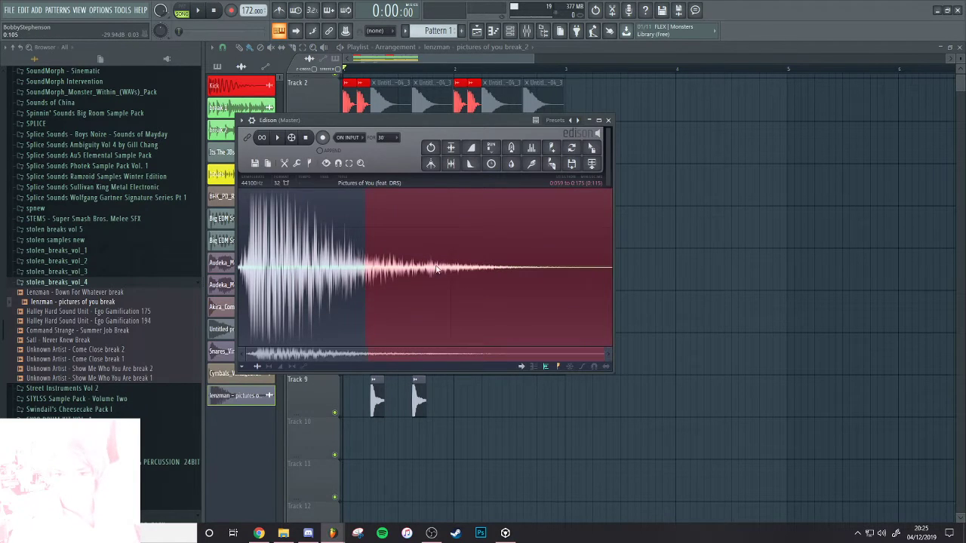
pyautogui.moveTo(595, 152); pyautogui.dragTo(376, 401)
pyautogui.press('space')
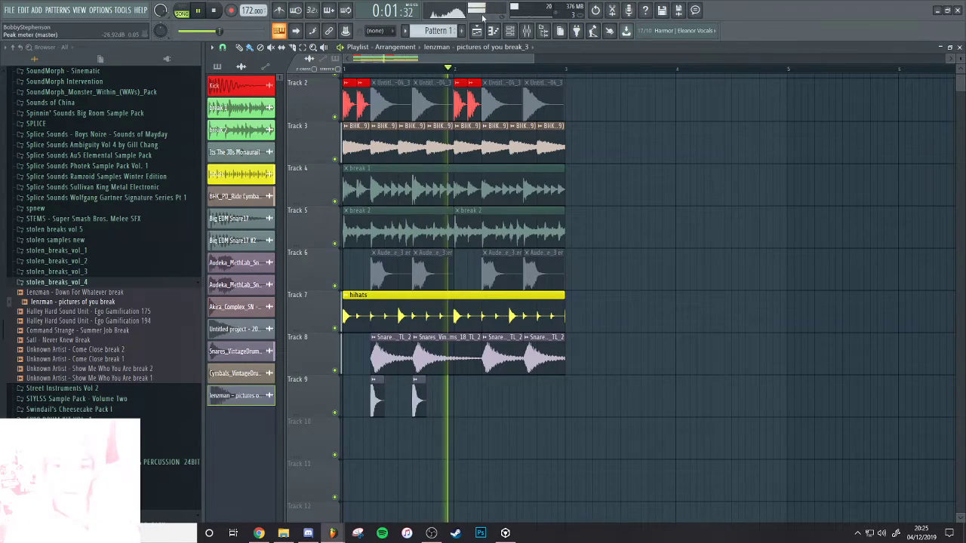
pyautogui.scroll(3, 575, 131)
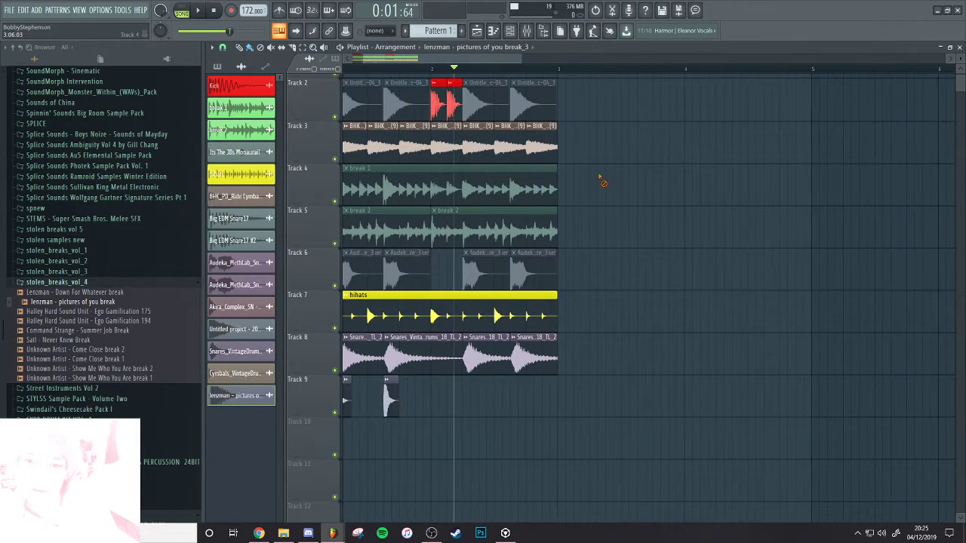
pyautogui.press('space')
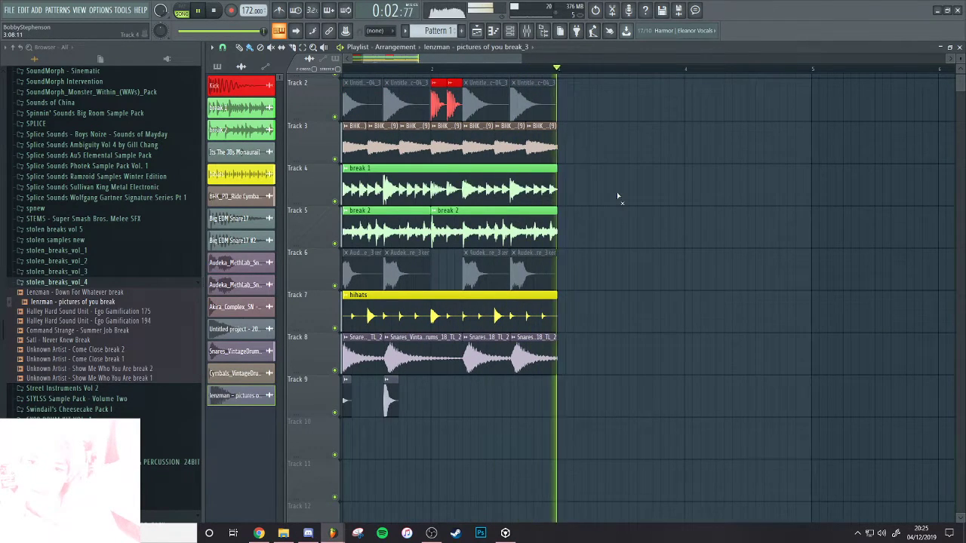
pyautogui.scroll(-2, 722, 207)
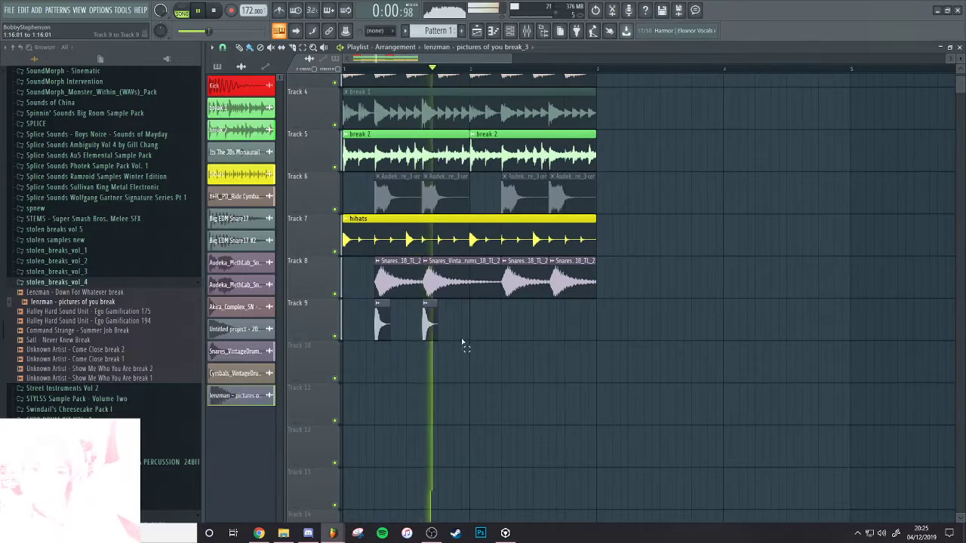
# Copy the two Track 9 snare clips into the second bar, aligned with the other snare hits
pyautogui.moveTo(463, 342); pyautogui.dragTo(374, 318)
pyautogui.scroll(5, 489, 325)
pyautogui.hotkey('ctrl', 'b')
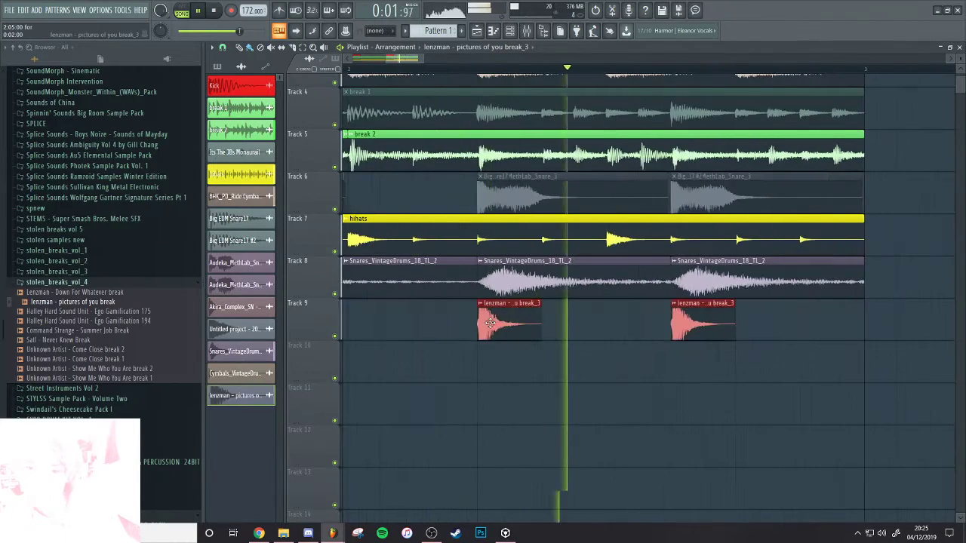
pyautogui.scroll(-5, 584, 377)
pyautogui.keyDown('ctrl'); pyautogui.click(584, 377); pyautogui.keyUp('ctrl')
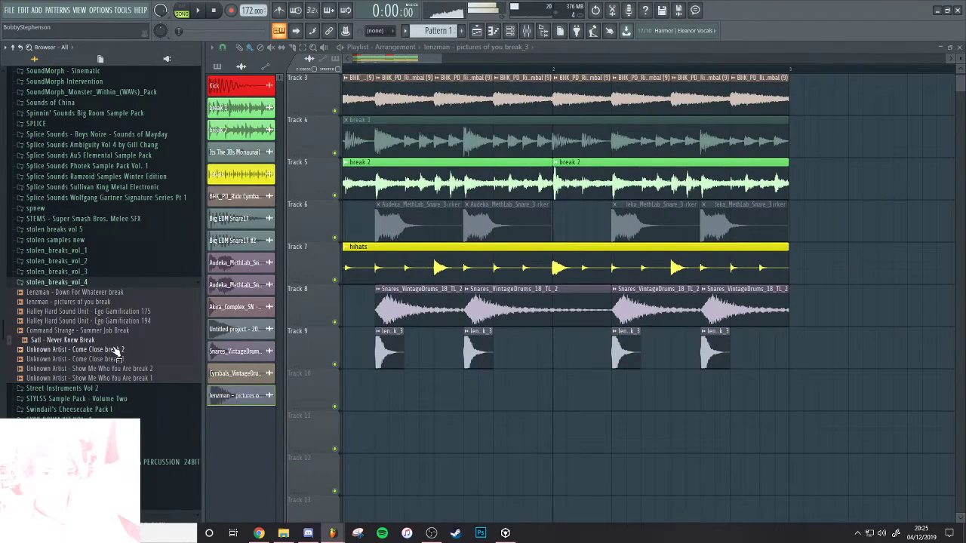
# Place "Satl - Never Knew Break" at the start of Track 10 and route it to the simian mixer track
pyautogui.moveTo(116, 341); pyautogui.dragTo(406, 388)
pyautogui.doubleClick(391, 394)
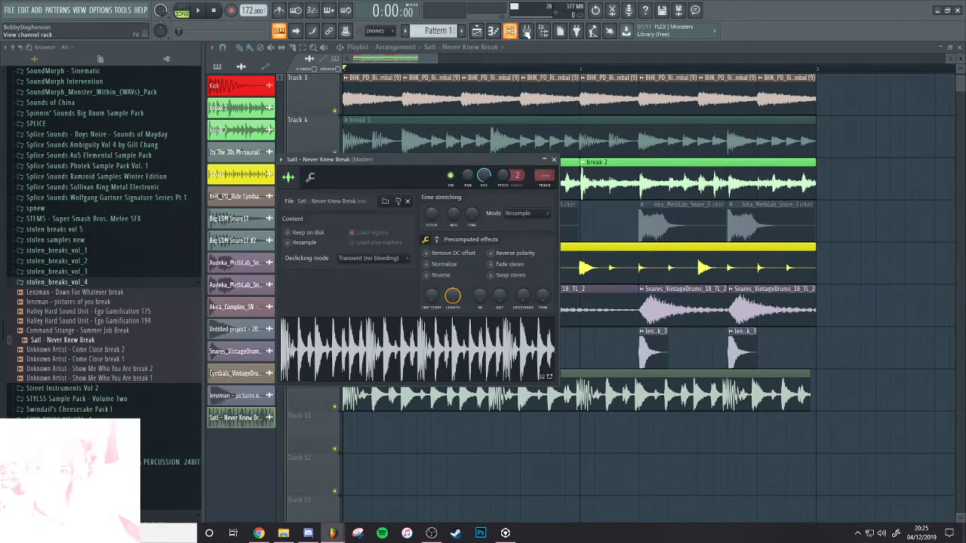
pyautogui.click(526, 31)
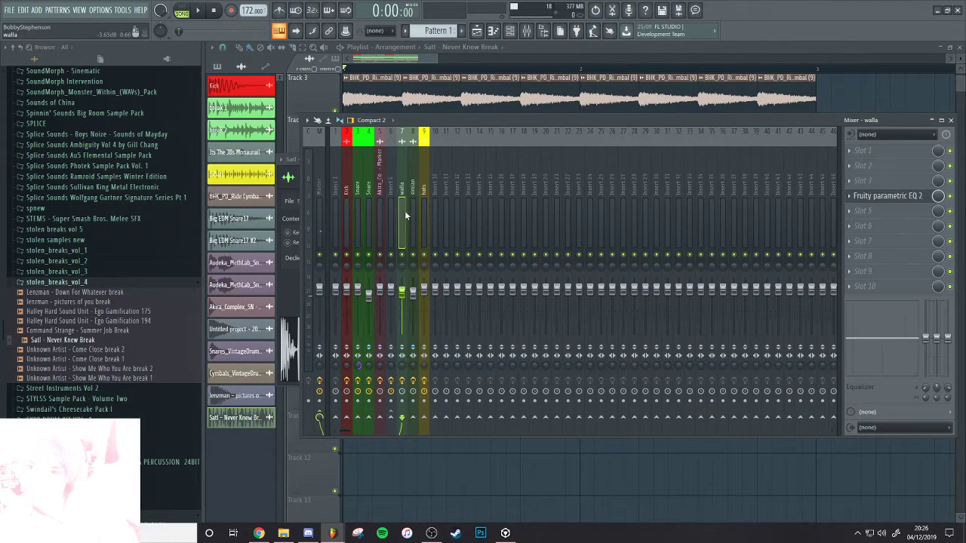
pyautogui.click(409, 218)
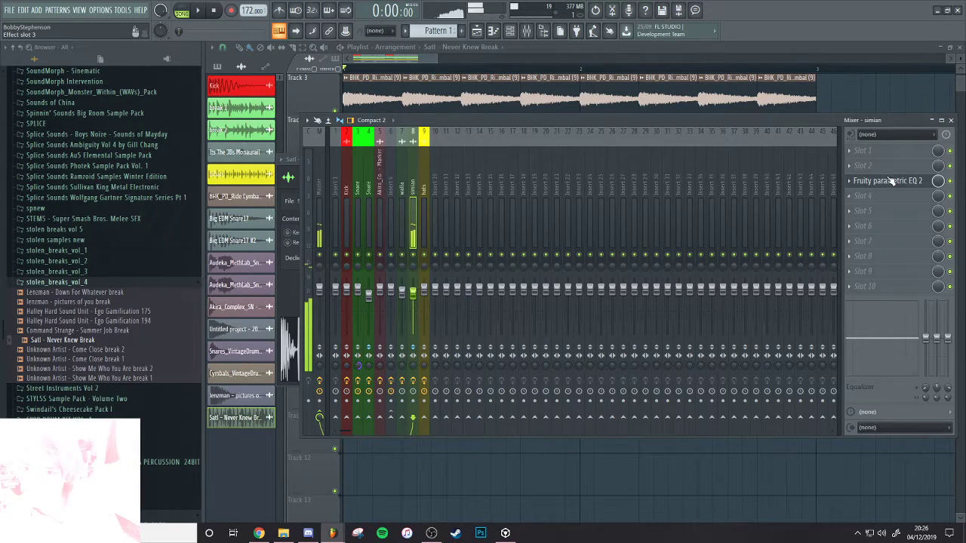
# Adjust the high-pass band of the simian track's Fruity parametric EQ 2 and move its band 5 peak to a higher frequency
pyautogui.click(891, 181)
pyautogui.moveTo(316, 185); pyautogui.dragTo(385, 179)
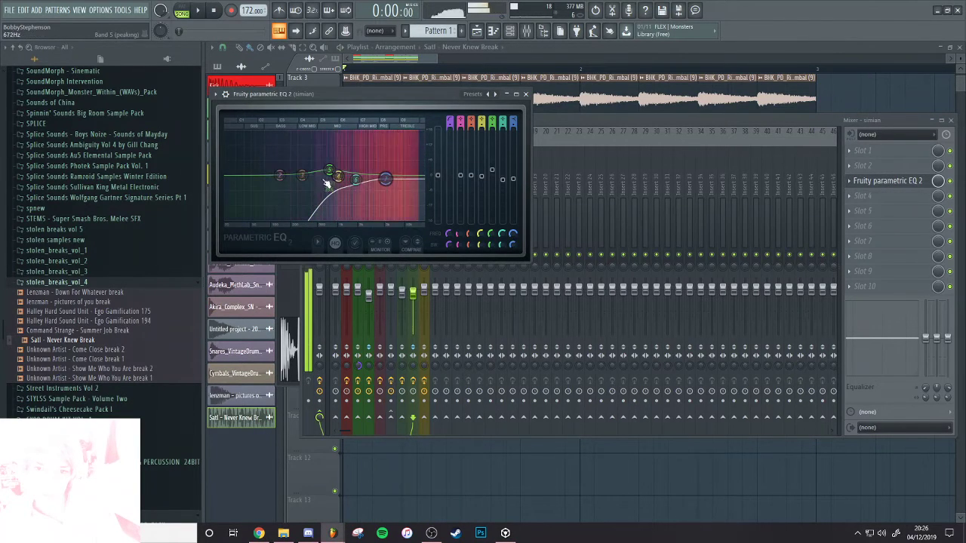
pyautogui.moveTo(329, 171); pyautogui.dragTo(349, 176)
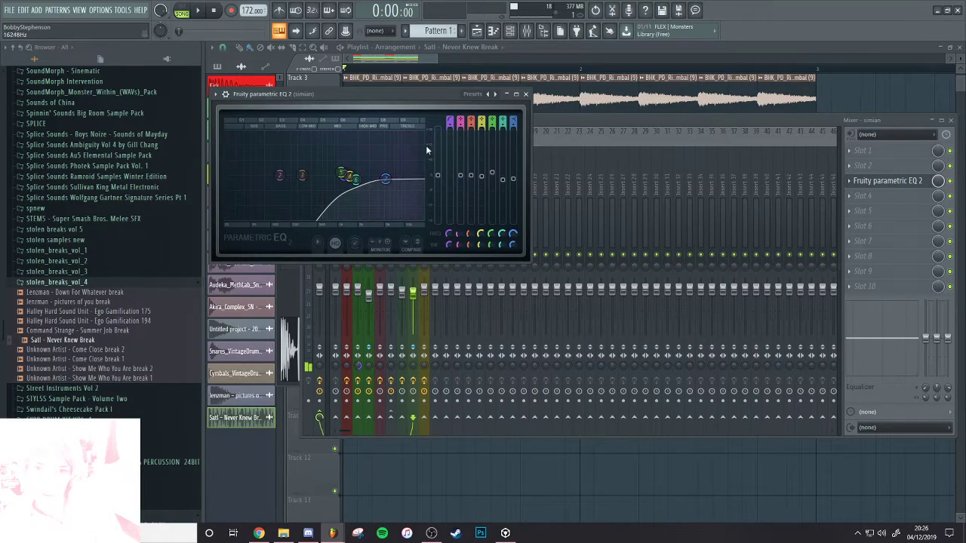
pyautogui.click(519, 78)
# Lower the simian mixer track's volume and check the new break's level in the playing beat
pyautogui.press('space')
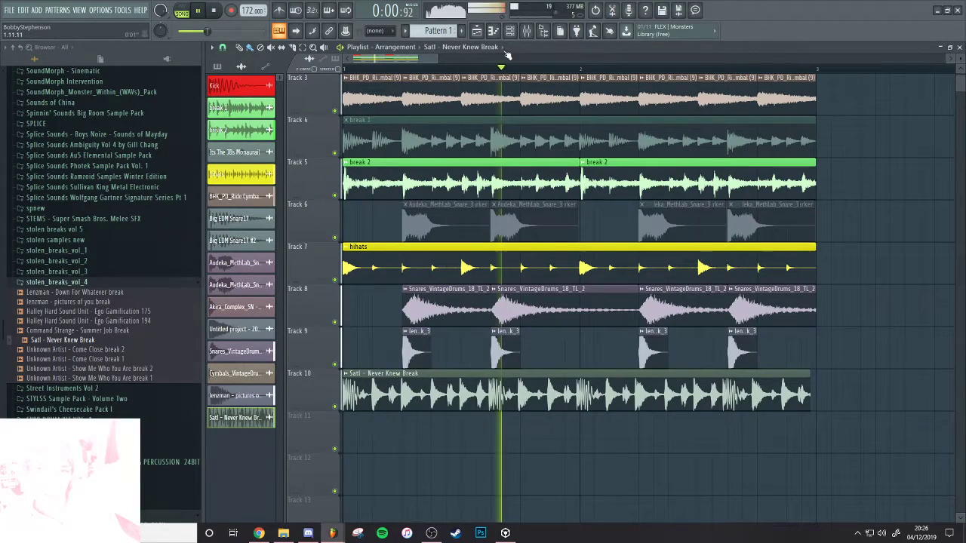
pyautogui.press('F9')
pyautogui.moveTo(413, 293); pyautogui.dragTo(413, 306)
pyautogui.press('space')
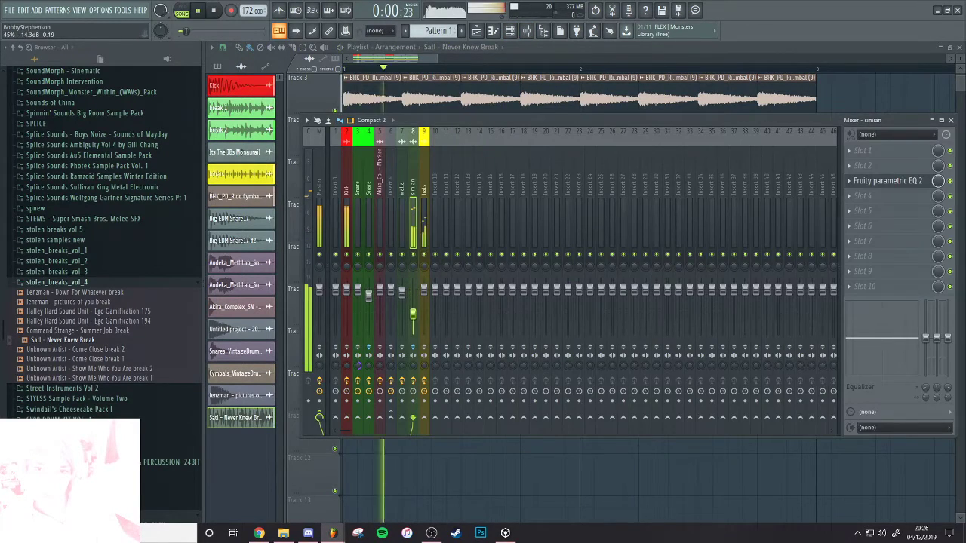
pyautogui.press('space')
# Audition other breaks in the stolen_breaks_vol_4 folder and look through the sample library for another snare source
pyautogui.click(104, 378)
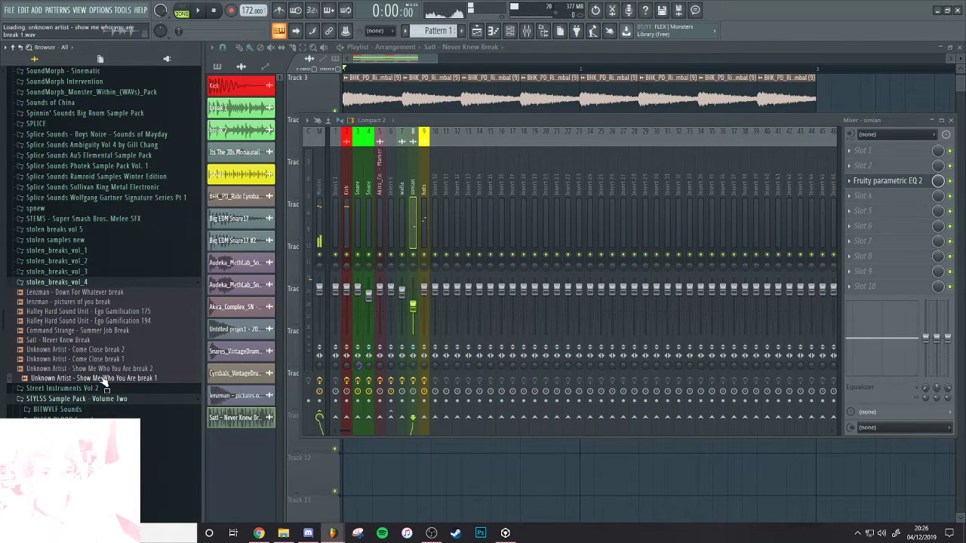
pyautogui.click(92, 332)
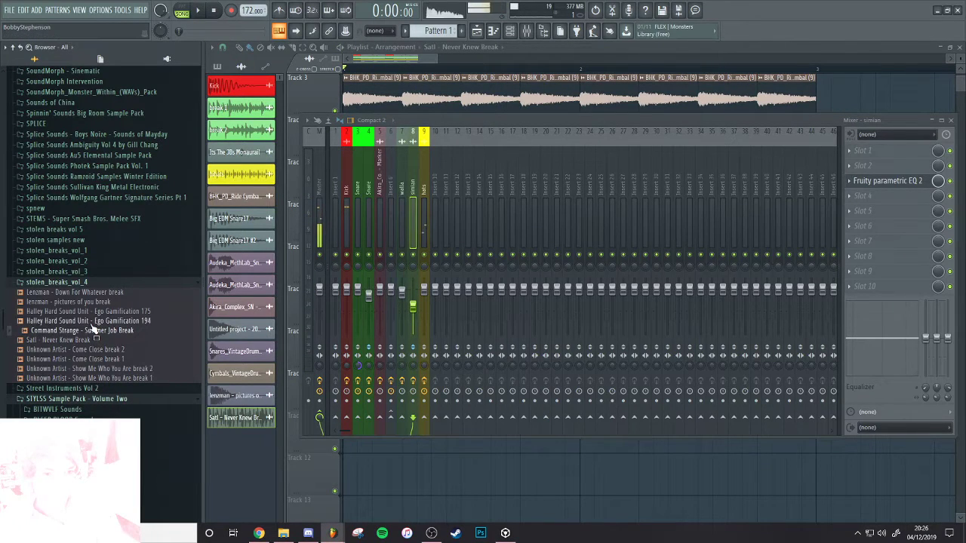
pyautogui.scroll(2, 81, 300)
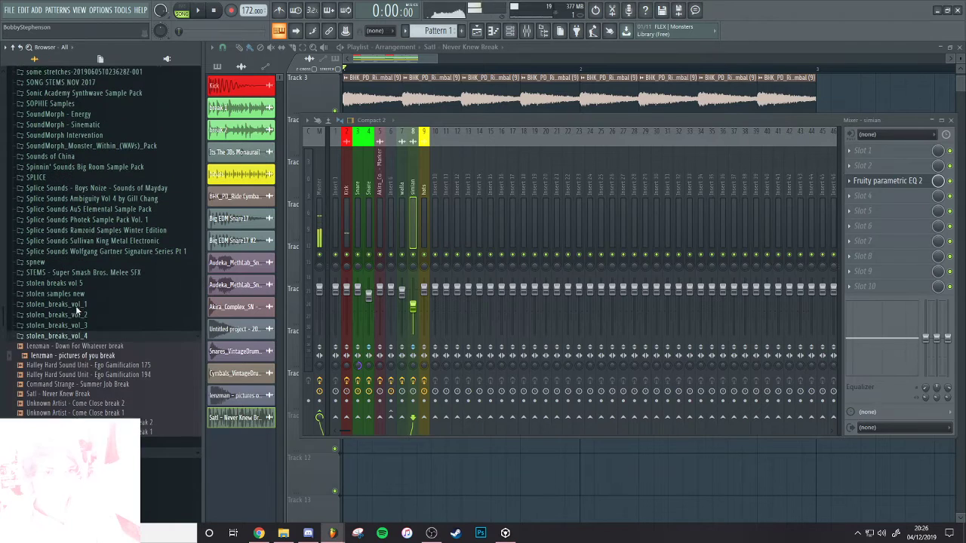
pyautogui.scroll(5, 76, 317)
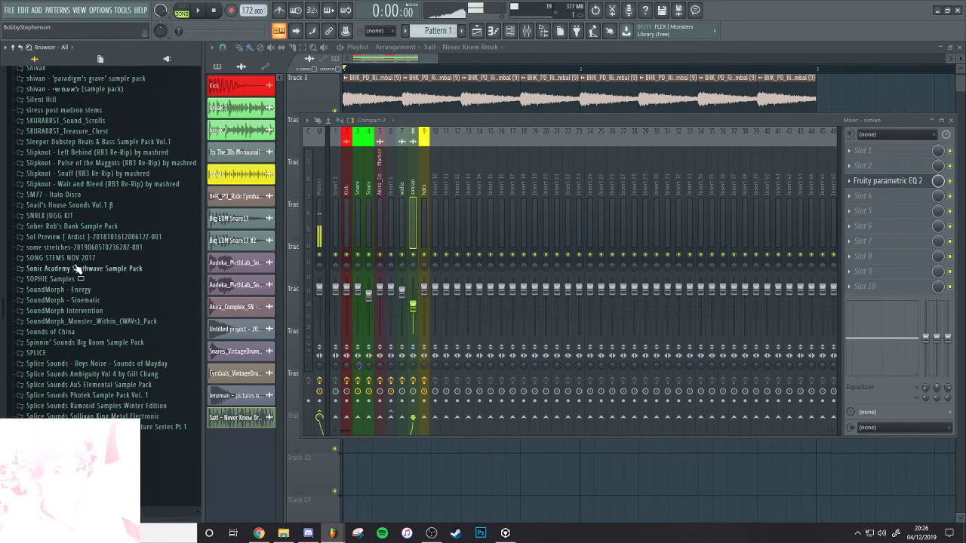
pyautogui.scroll(4, 80, 265)
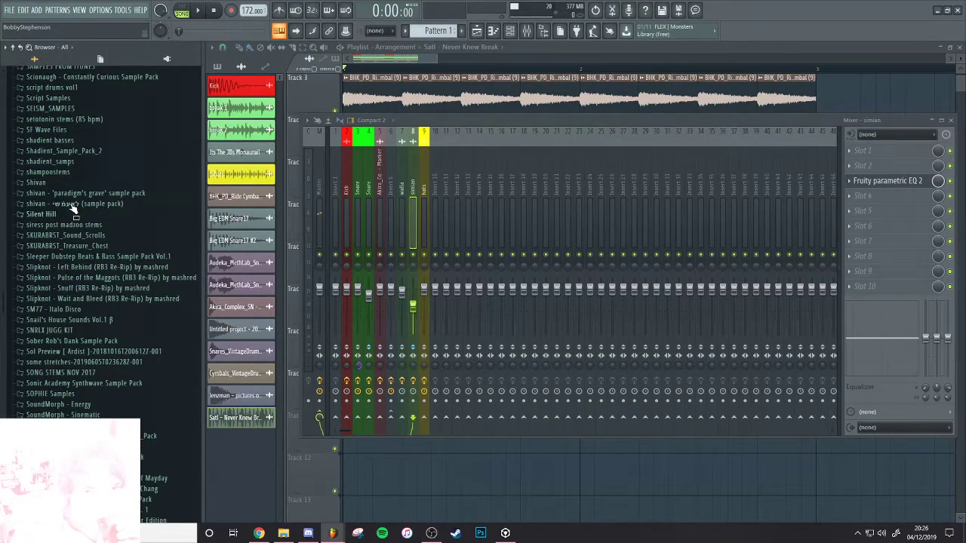
# Open the drums snares folder of the shivan 'paradigm's grave' sample pack and audition its snares
pyautogui.click(72, 205)
pyautogui.click(68, 204)
pyautogui.click(68, 193)
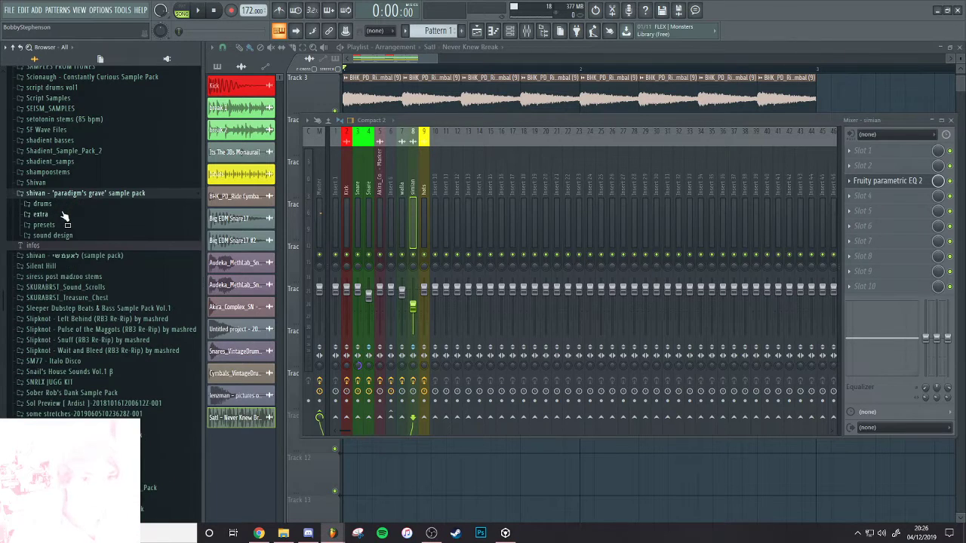
pyautogui.click(64, 205)
pyautogui.click(63, 237)
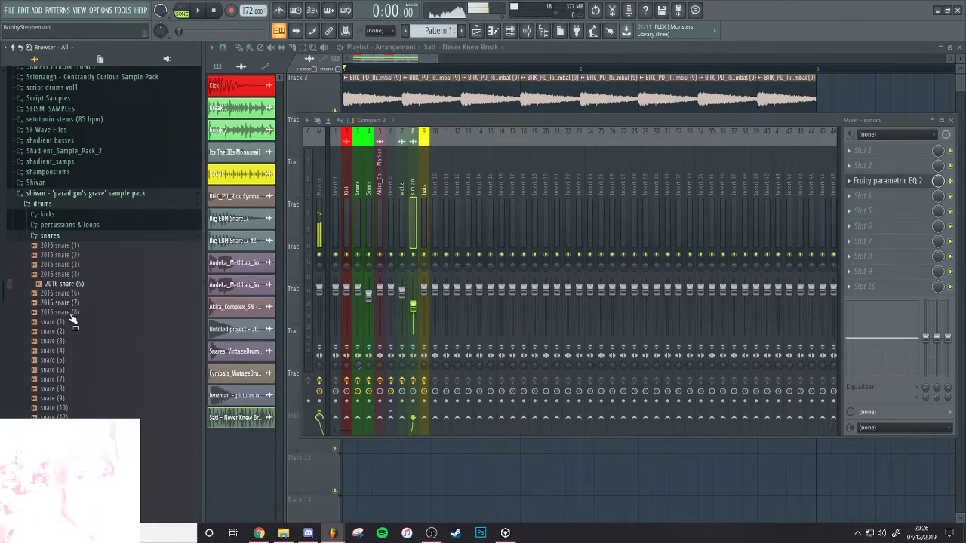
pyautogui.scroll(-4, 75, 302)
pyautogui.click(71, 369)
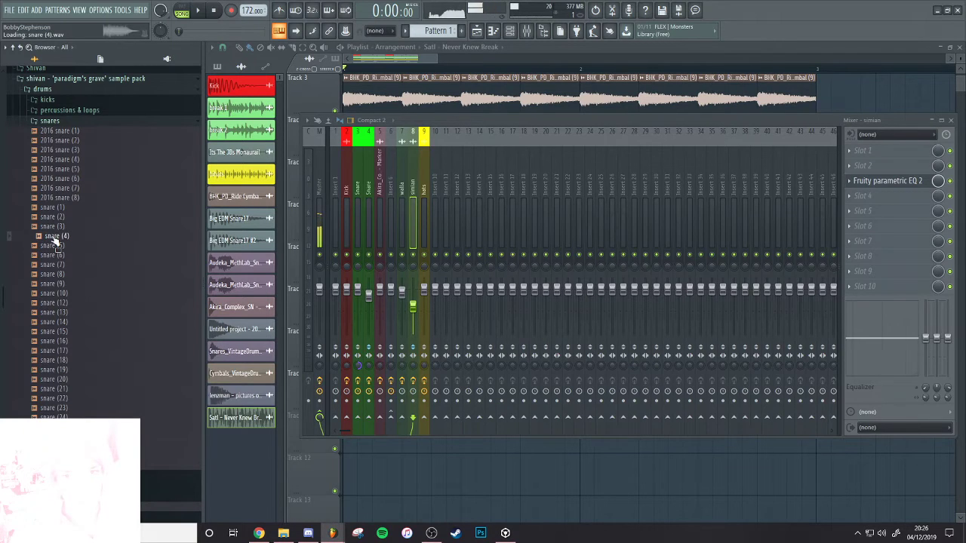
# Replace the Track 9 snare sample with snare (3) and listen to it in the beat
pyautogui.press('F9')
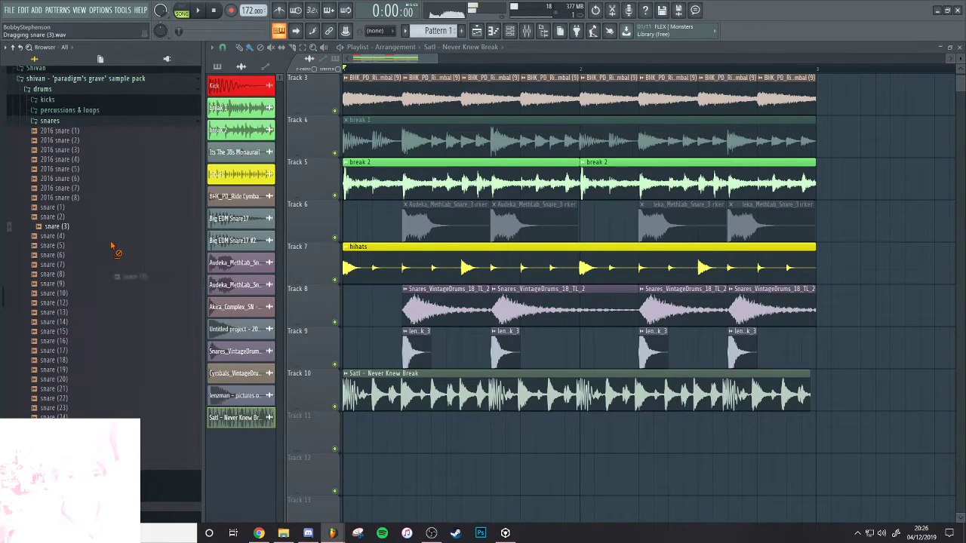
pyautogui.moveTo(70, 226); pyautogui.dragTo(415, 349)
pyautogui.press('space')
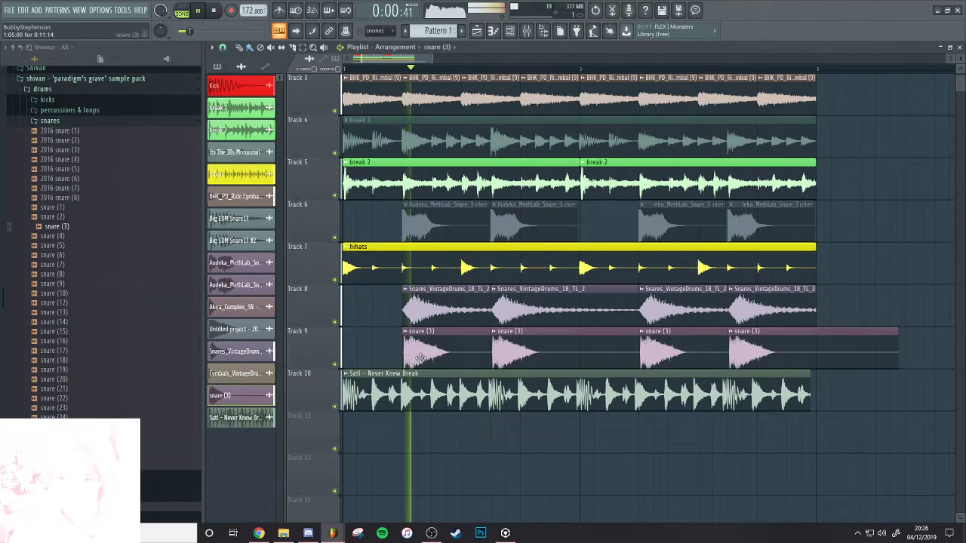
pyautogui.press('space')
# Trim the quiet tail off the snare (3) sample, reduce its channel volume and listen to it in the beat
pyautogui.doubleClick(419, 351)
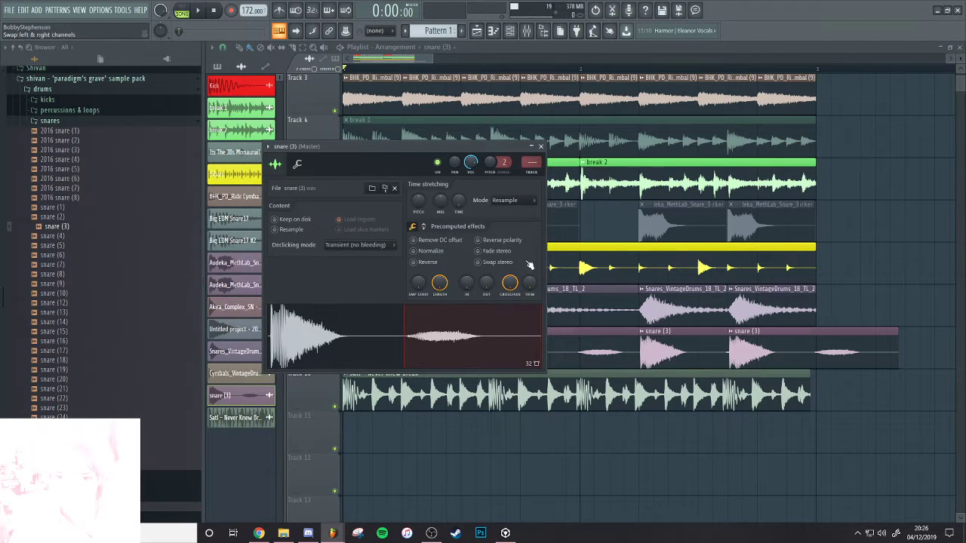
pyautogui.press('space')
pyautogui.moveTo(510, 283); pyautogui.dragTo(529, 253)
pyautogui.press('space')
pyautogui.press('space')
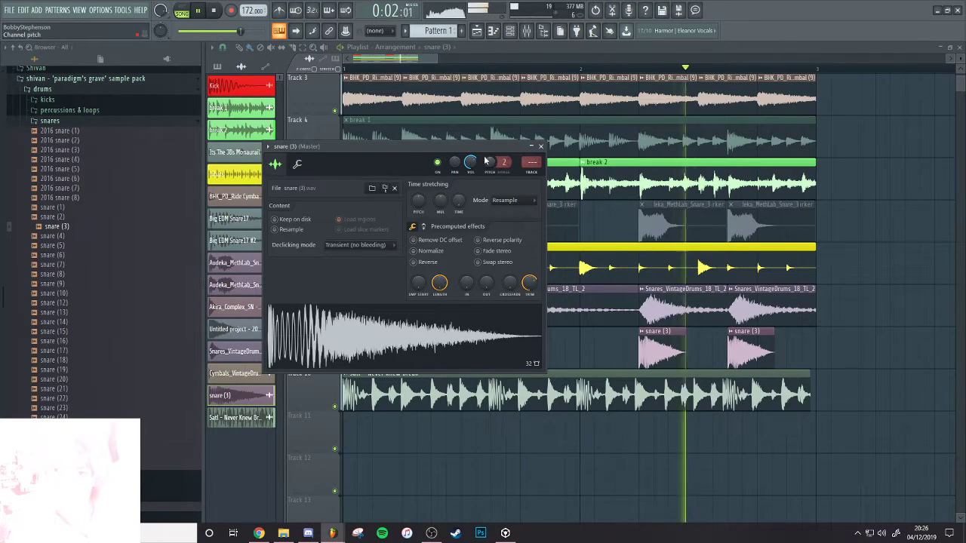
pyautogui.press('space')
# Open the BHK_Ghost Snares_24 Bit folder in the BHK sample pack and audition its ghost snares
pyautogui.click(7, 177)
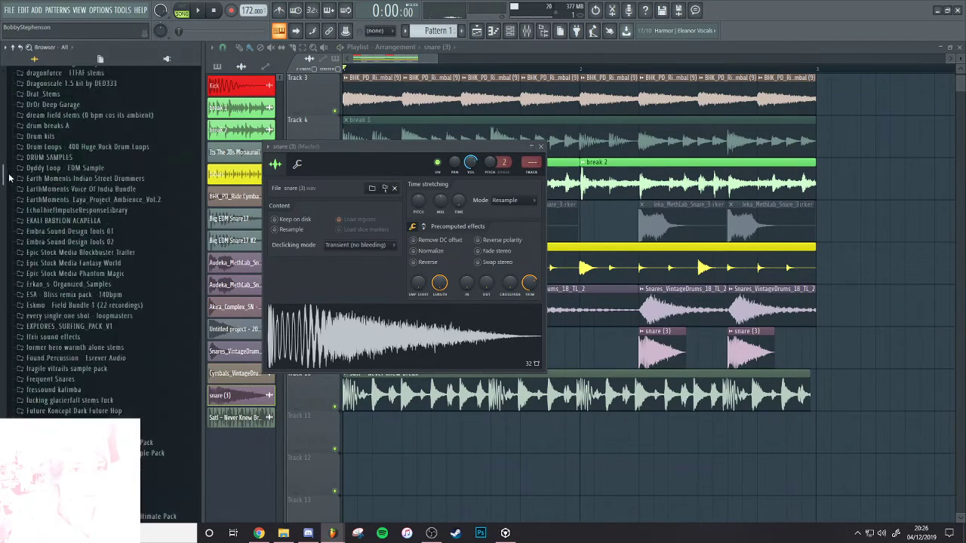
pyautogui.scroll(18, 10, 176)
pyautogui.press('space')
pyautogui.press('space')
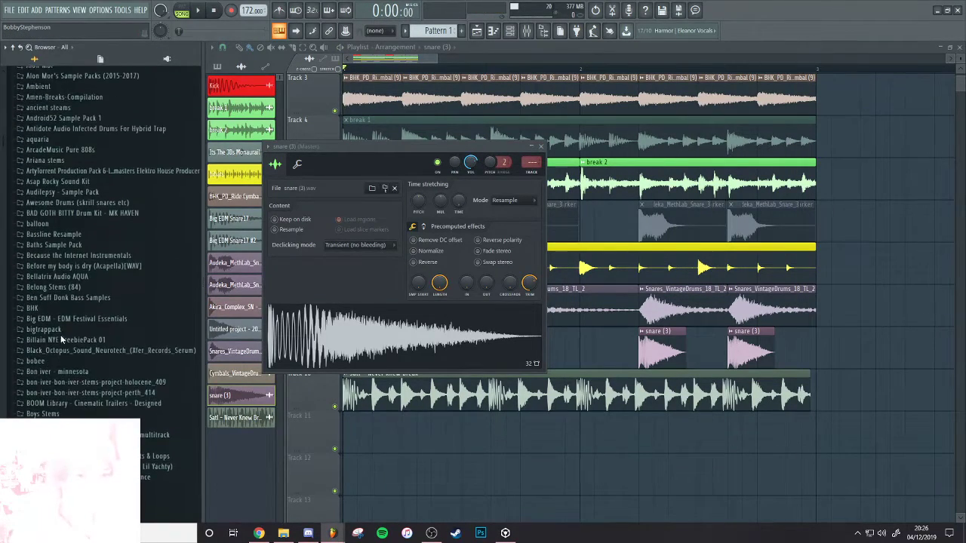
pyautogui.scroll(1, 62, 341)
pyautogui.click(36, 321)
pyautogui.click(39, 332)
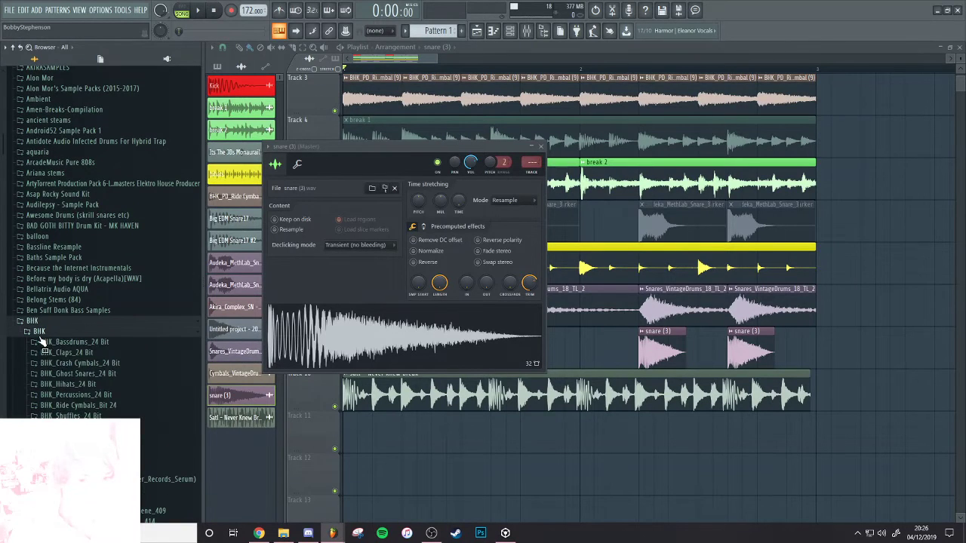
pyautogui.click(78, 373)
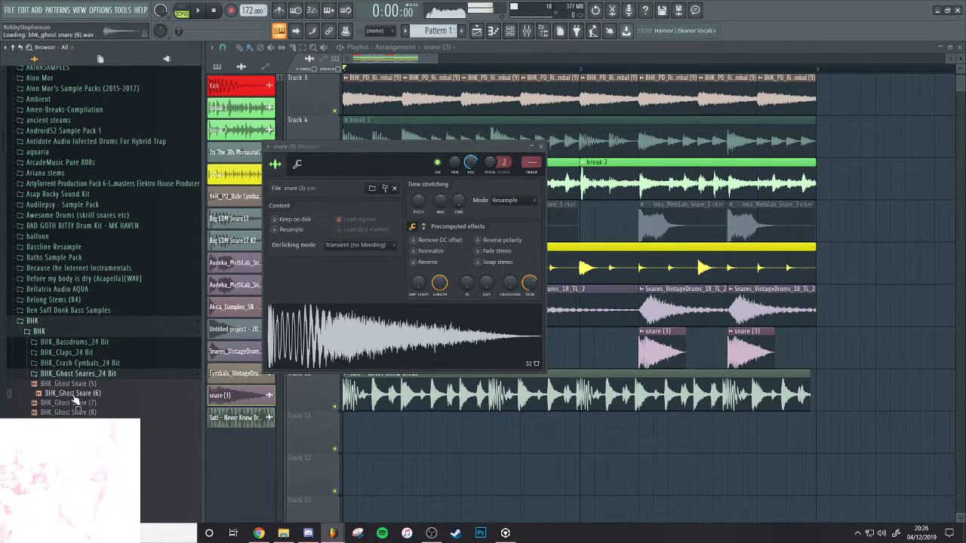
pyautogui.scroll(-9, 78, 385)
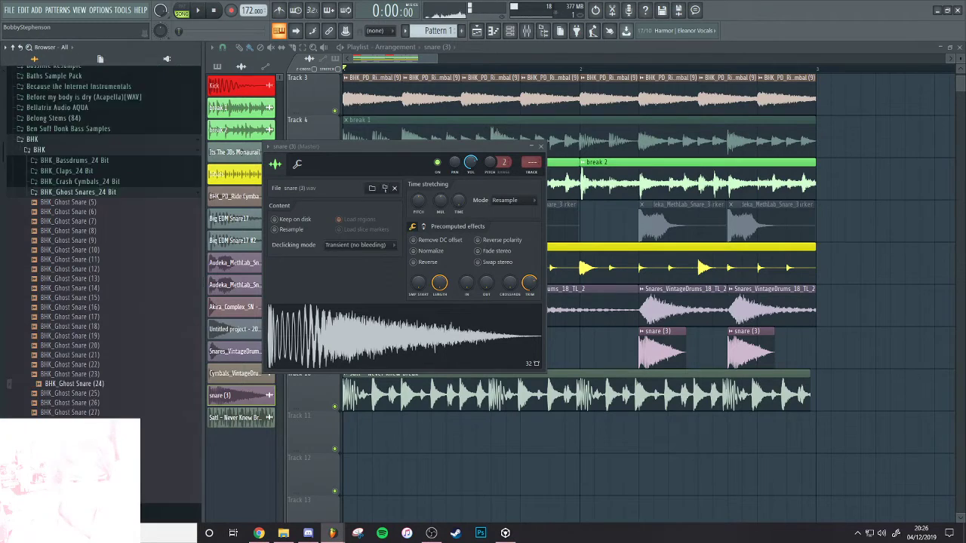
pyautogui.click(79, 290)
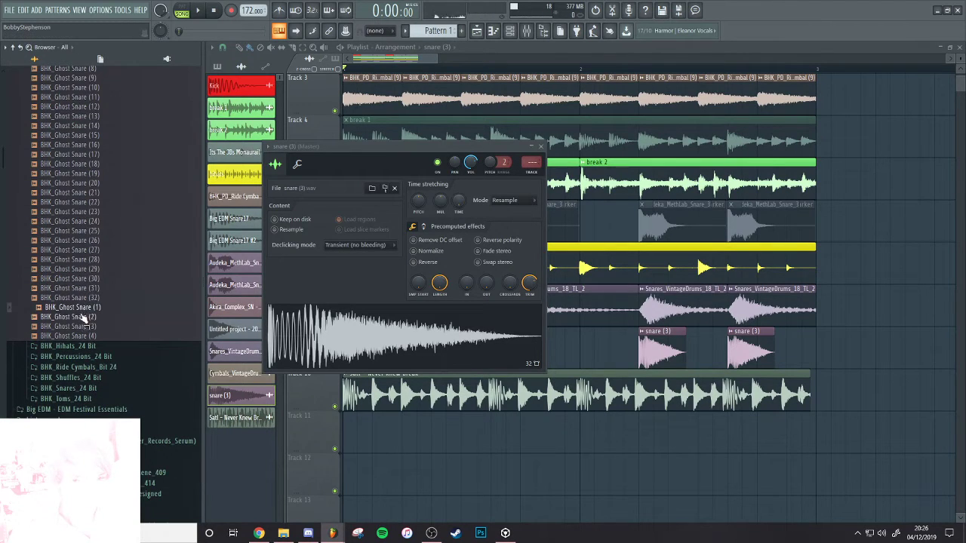
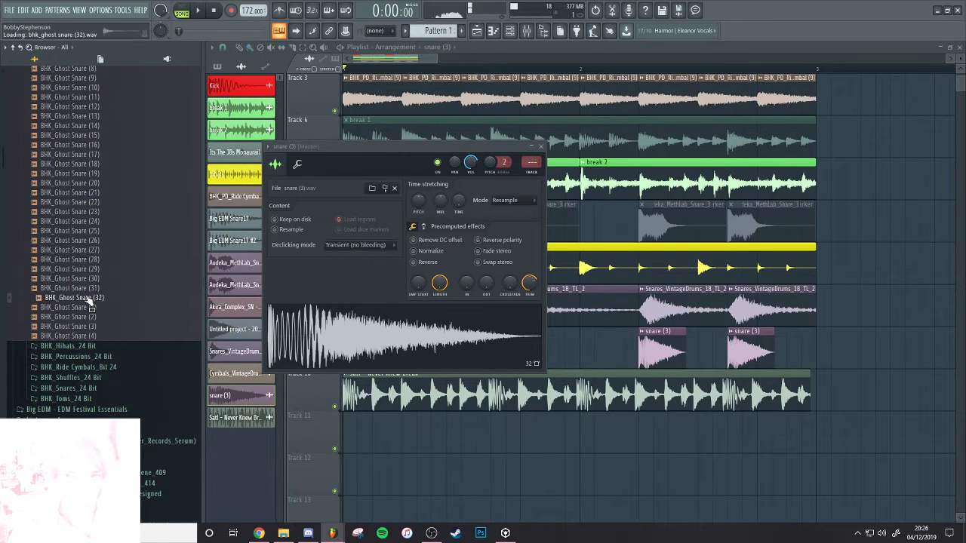
# Place BHK_Ghost Snare (31) on Track 11, raise its pitch within a 10-semitone knob range and listen to it in the beat
pyautogui.moveTo(355, 435); pyautogui.dragTo(391, 434)
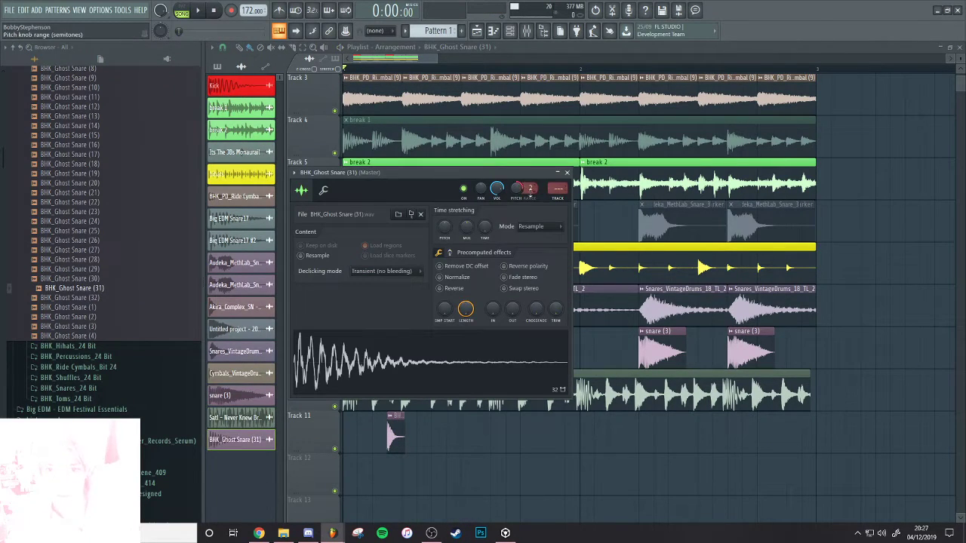
pyautogui.moveTo(516, 188); pyautogui.dragTo(516, 181)
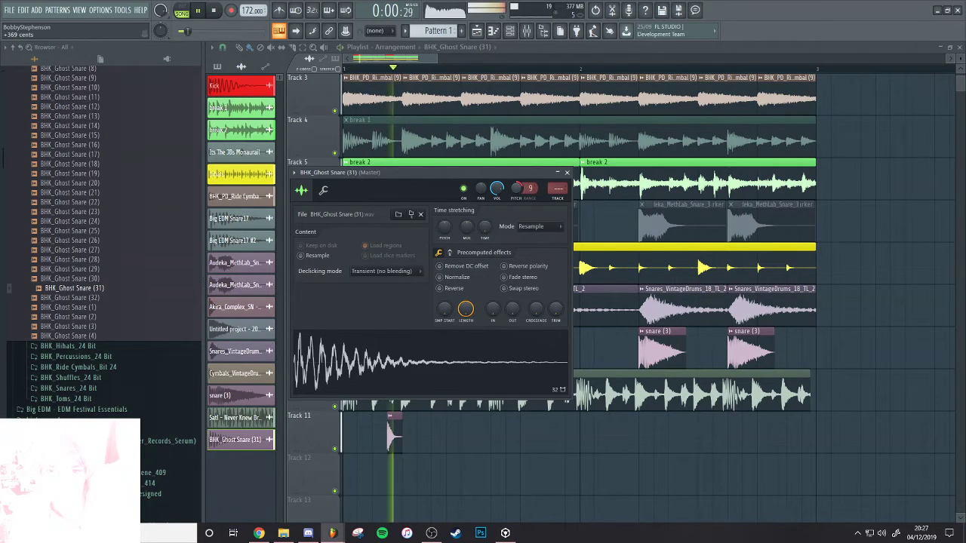
pyautogui.press('space')
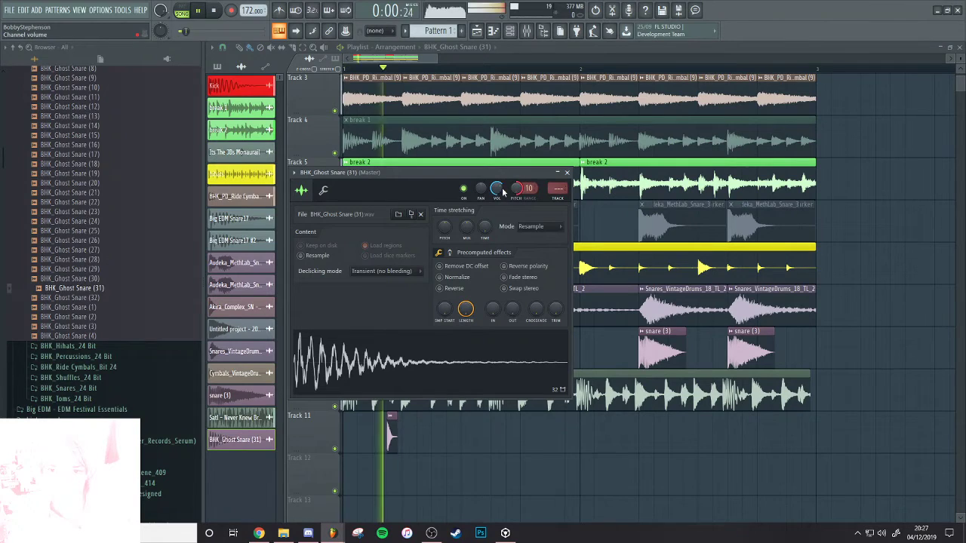
pyautogui.press('space')
pyautogui.press('space')
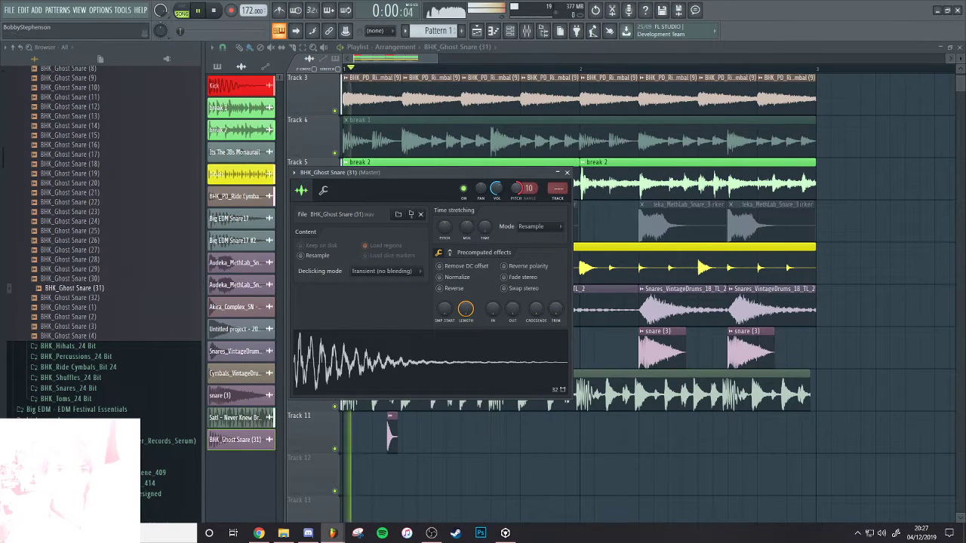
# Move the ghost snare to Track 9 just before the second snare of the first bar and play the beat
pyautogui.moveTo(390, 444); pyautogui.dragTo(479, 336)
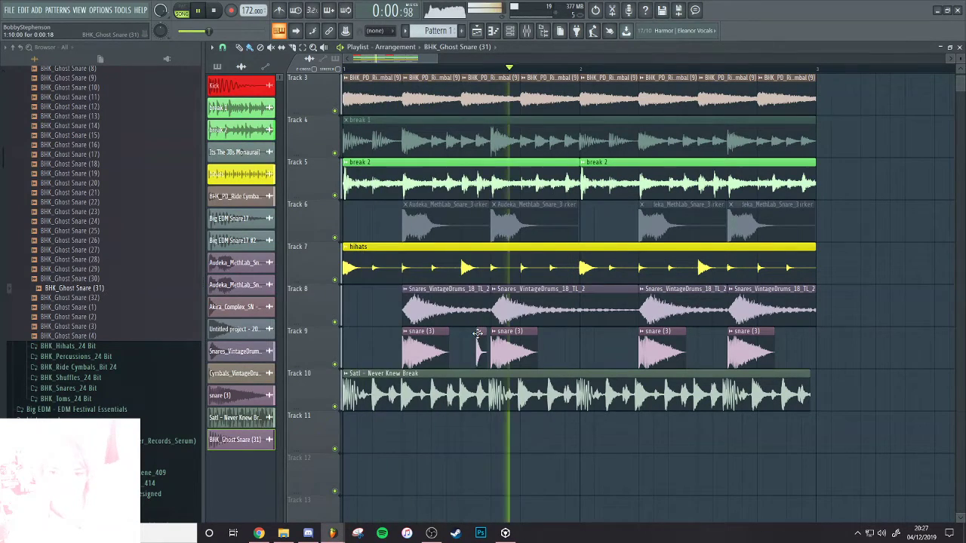
pyautogui.press('space')
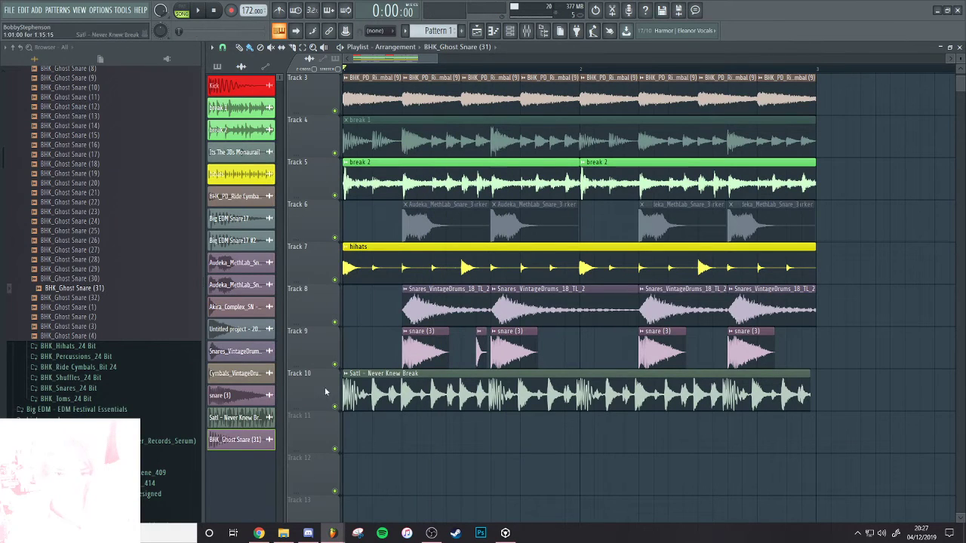
pyautogui.press('space')
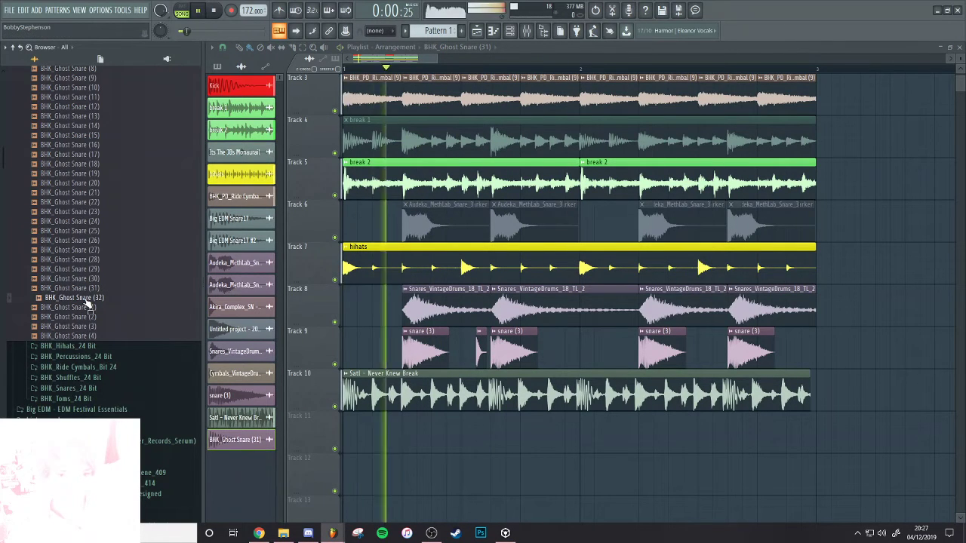
# Replace the ghost snare sample on Track 9 with BHK_Ghost Snare (32) and open its channel settings
pyautogui.press('space')
pyautogui.moveTo(86, 300); pyautogui.dragTo(478, 350)
pyautogui.press('space')
pyautogui.doubleClick(479, 350)
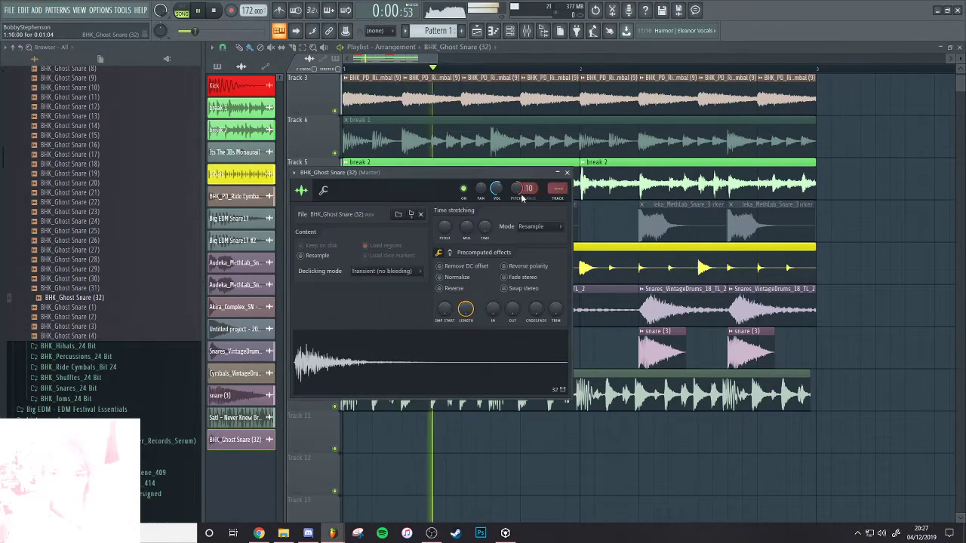
# Reset the pitch of BHK_Ghost Snare (32), set its channel volume to about 82% and listen to it in the beat
pyautogui.rightClick(519, 186)
pyautogui.click(524, 193)
pyautogui.moveTo(498, 190); pyautogui.dragTo(499, 184)
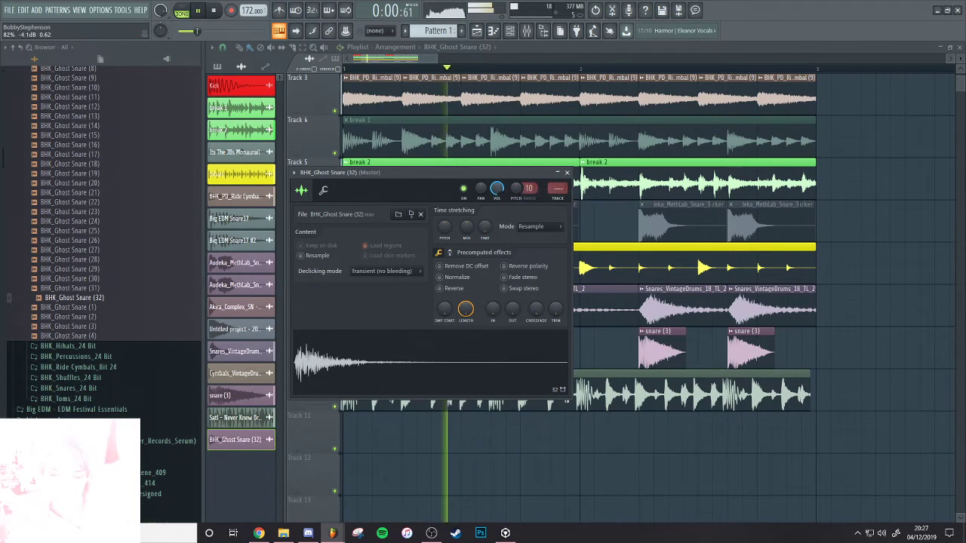
pyautogui.press('Escape')
pyautogui.press('space')
pyautogui.press('space')
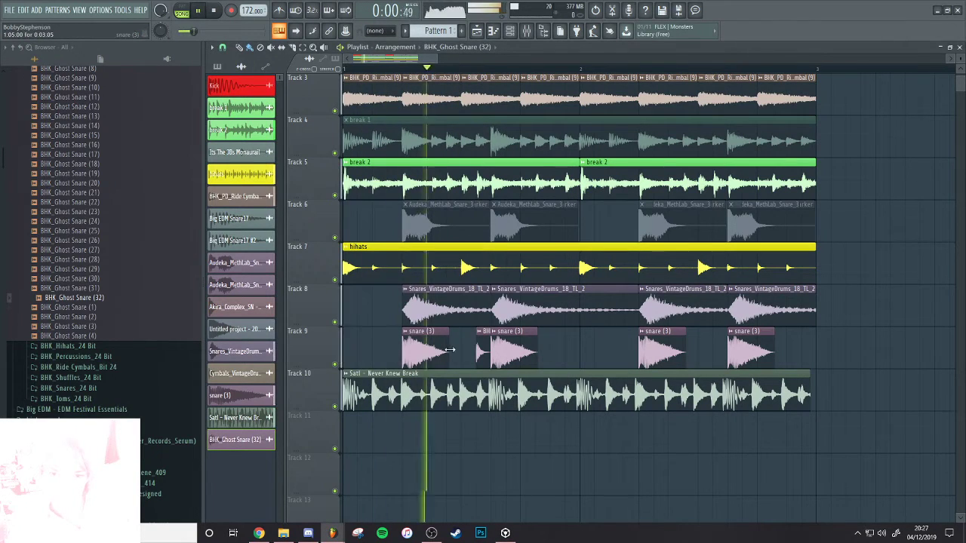
# Move the ghost snare to Track 11, add a second hit shortly before it, select both and play the beat
pyautogui.click(451, 350)
pyautogui.press('space')
pyautogui.moveTo(484, 350); pyautogui.dragTo(485, 434)
pyautogui.press('space')
pyautogui.moveTo(426, 436); pyautogui.dragTo(629, 446)
pyautogui.press('space')
pyautogui.press('space')
pyautogui.press('space')
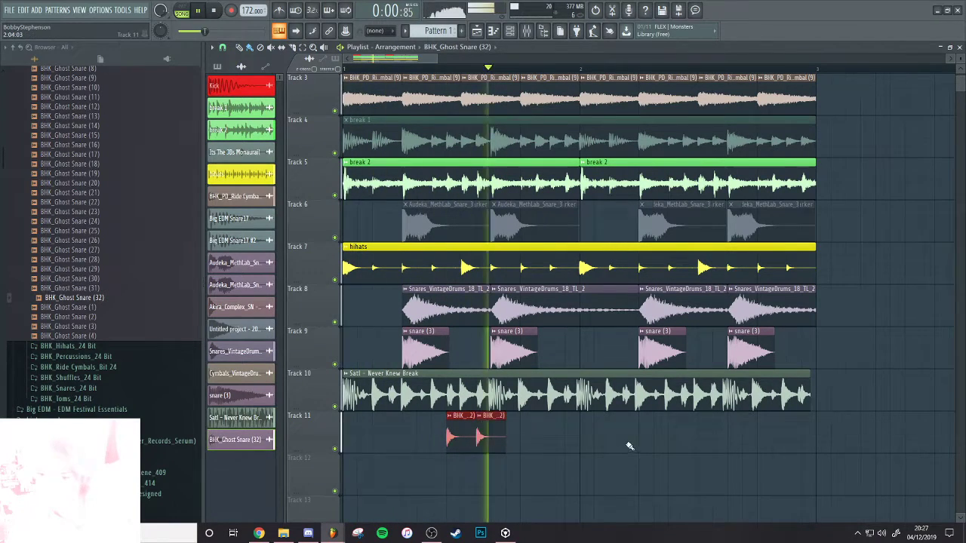
# Duplicate the pair of ghost snare hits on Track 11 into the second bar and play the beat
pyautogui.hotkey('ctrl', 'b')
pyautogui.scroll(2, 629, 444)
pyautogui.press('space')
pyautogui.press('space')
# Try an extra ghost snare hit near the end of the first bar on Track 11, and delete it
pyautogui.click(478, 435)
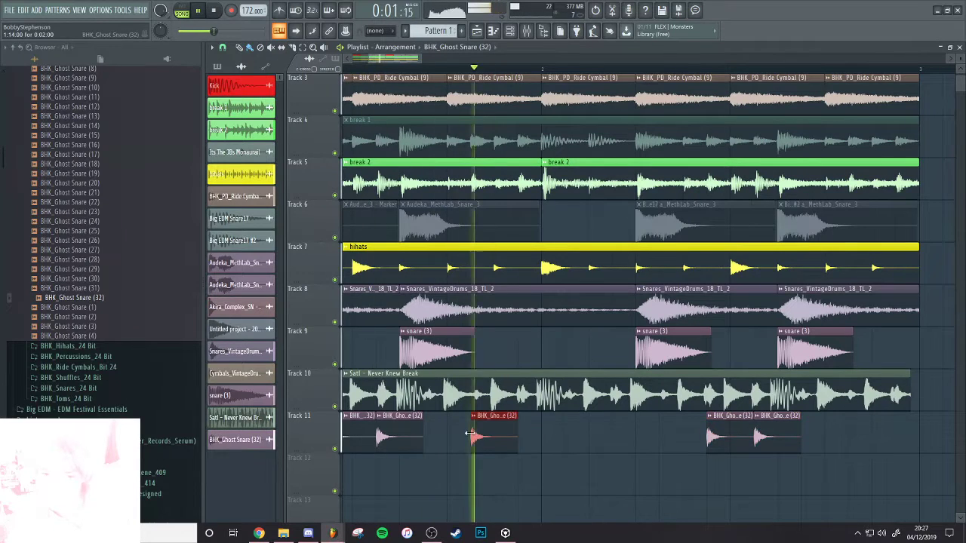
pyautogui.moveTo(490, 436); pyautogui.dragTo(515, 437)
pyautogui.press('space')
pyautogui.press('space')
pyautogui.scroll(-2, 519, 437)
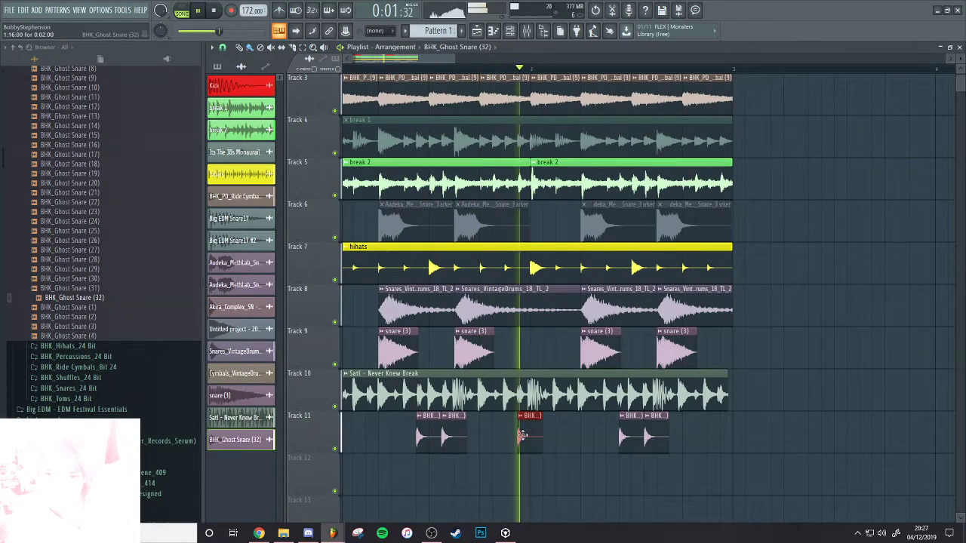
pyautogui.rightClick(521, 437)
pyautogui.press('space')
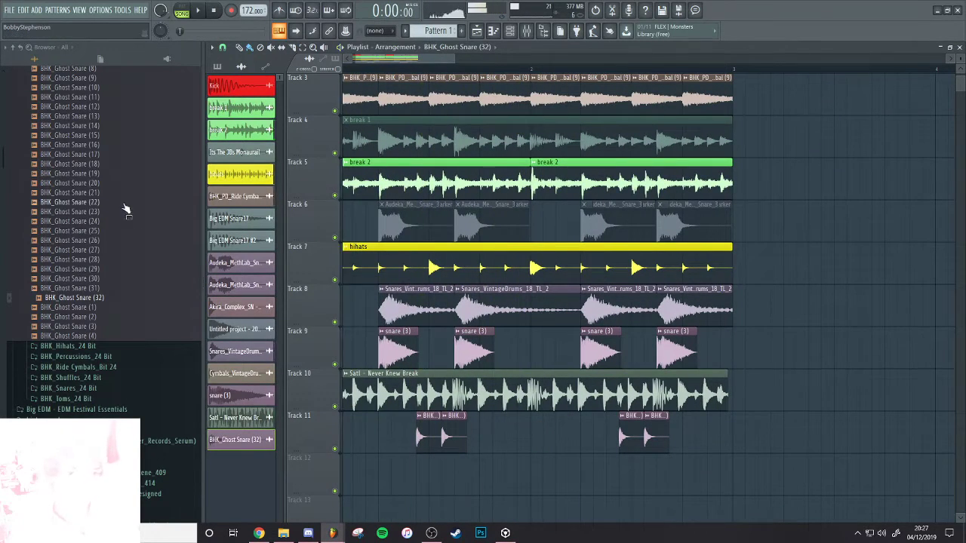
# Try BHK_Ghost Snare (22) and (20) as the Track 11 sample, settle on BHK_Ghost Snare (17) and listen to the beat
pyautogui.moveTo(74, 201); pyautogui.dragTo(445, 451)
pyautogui.press('space')
pyautogui.click(74, 182)
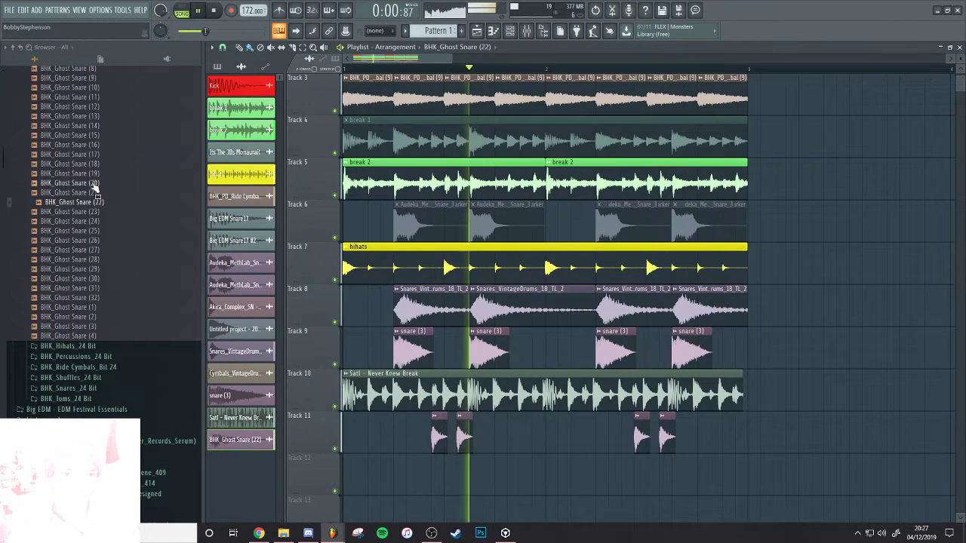
pyautogui.doubleClick(437, 416)
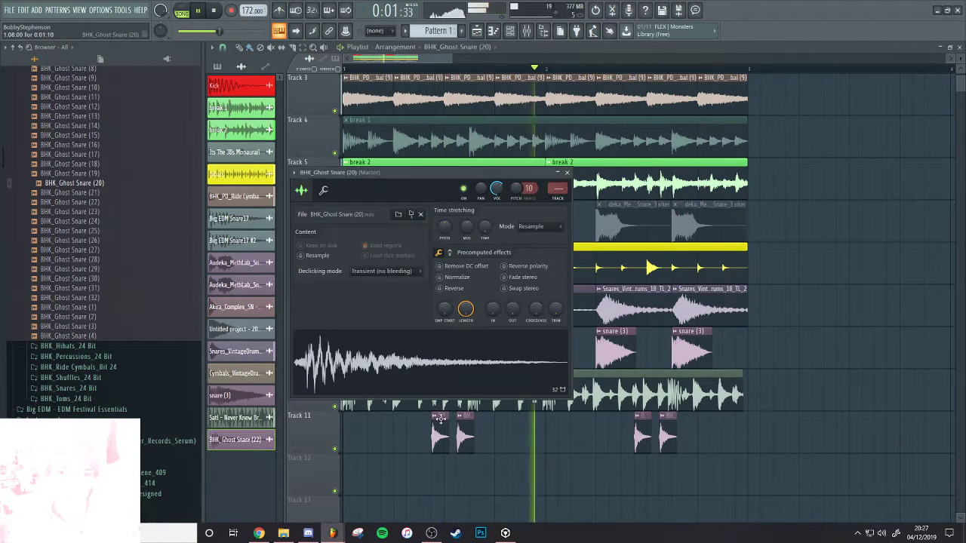
pyautogui.press('space')
pyautogui.middleClick(91, 155)
pyautogui.press('space')
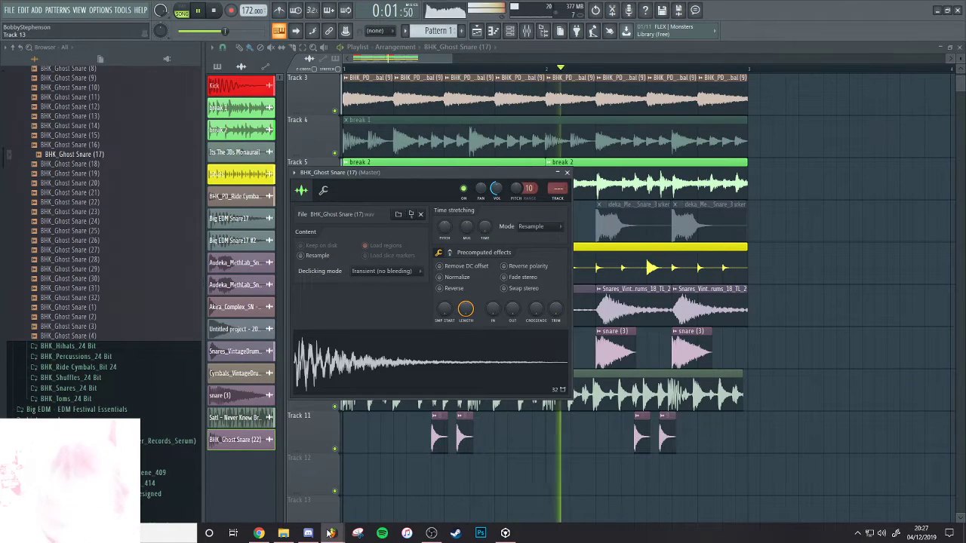
pyautogui.press('space')
# Open the BHK_Shuffles_24 Bit folder and place BHK_PD_Shuffle (19) at the start of Track 12
pyautogui.click(82, 378)
pyautogui.click(81, 398)
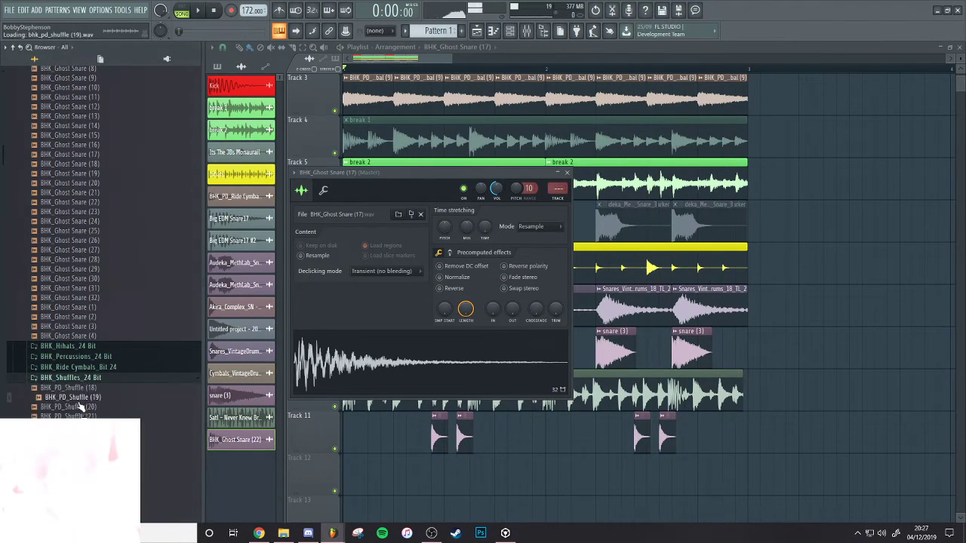
pyautogui.scroll(-3, 82, 377)
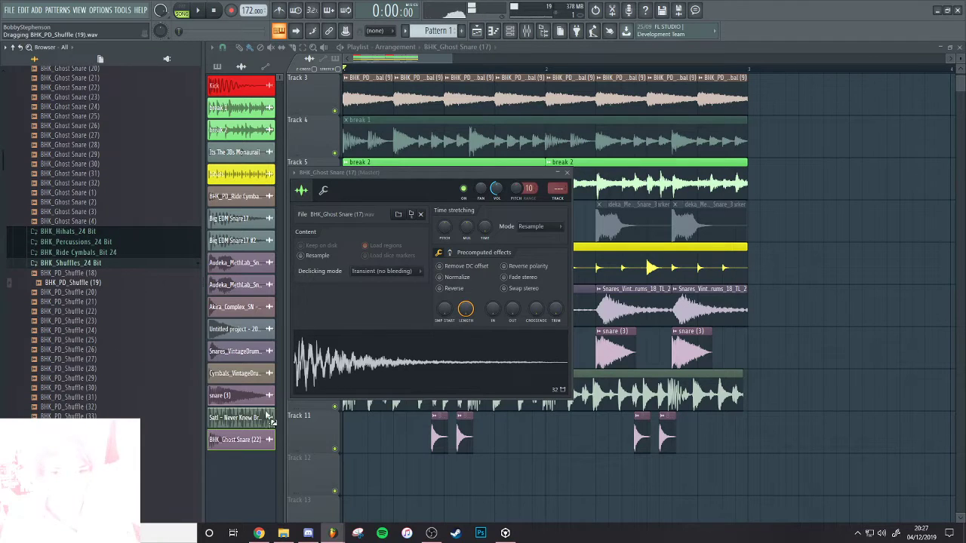
pyautogui.moveTo(270, 421); pyautogui.dragTo(344, 471)
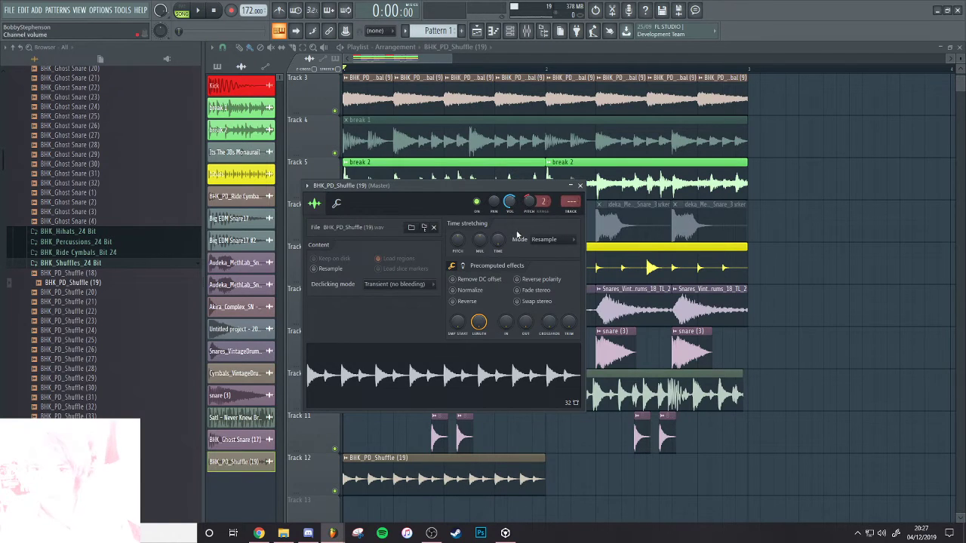
# Duplicate the BHK_PD_Shuffle (19) clip into the second bar of Track 12 and listen to the beat
pyautogui.keyDown('ctrl'); pyautogui.click(516, 477); pyautogui.keyUp('ctrl')
pyautogui.hotkey('ctrl', 'b')
pyautogui.press('space')
pyautogui.scroll(-3, 636, 390)
pyautogui.scroll(1, 528, 378)
pyautogui.scroll(-1, 483, 343)
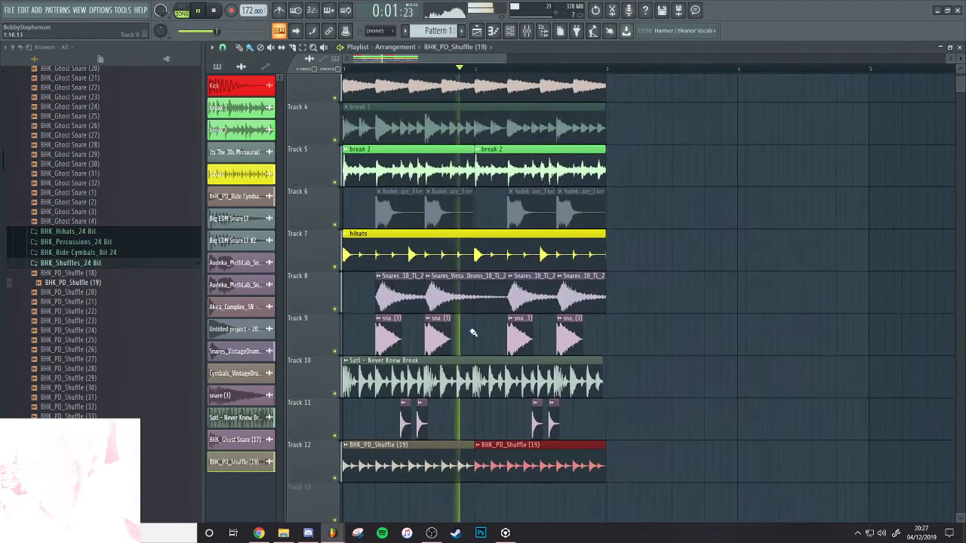
pyautogui.scroll(3, 546, 437)
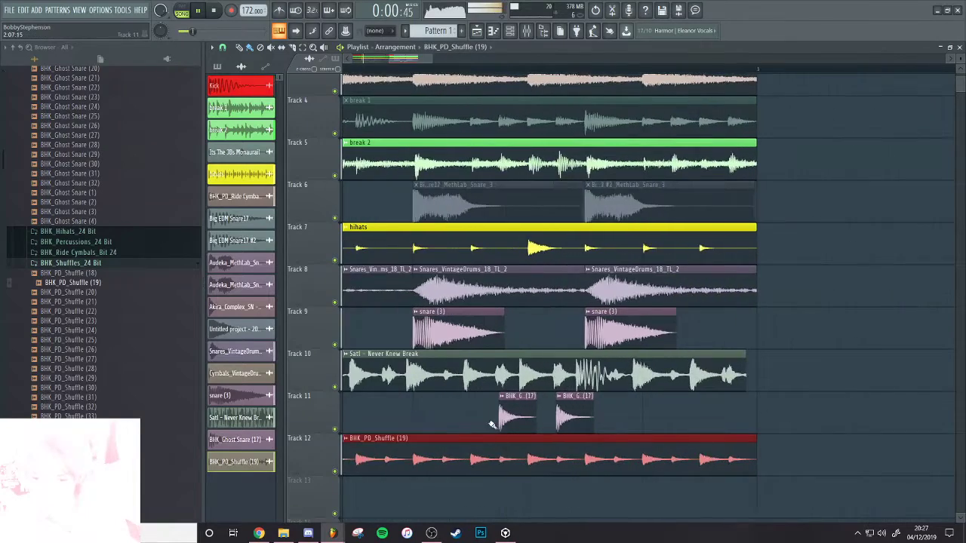
pyautogui.scroll(2, 529, 443)
pyautogui.scroll(-5, 531, 422)
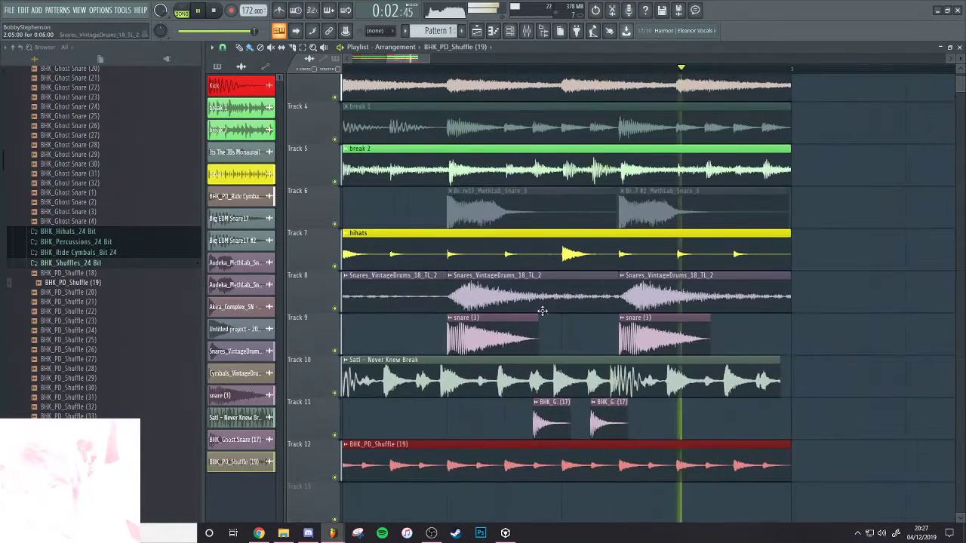
# Mute the break 2 track (Track 5) and listen to the beat without it
pyautogui.click(337, 182)
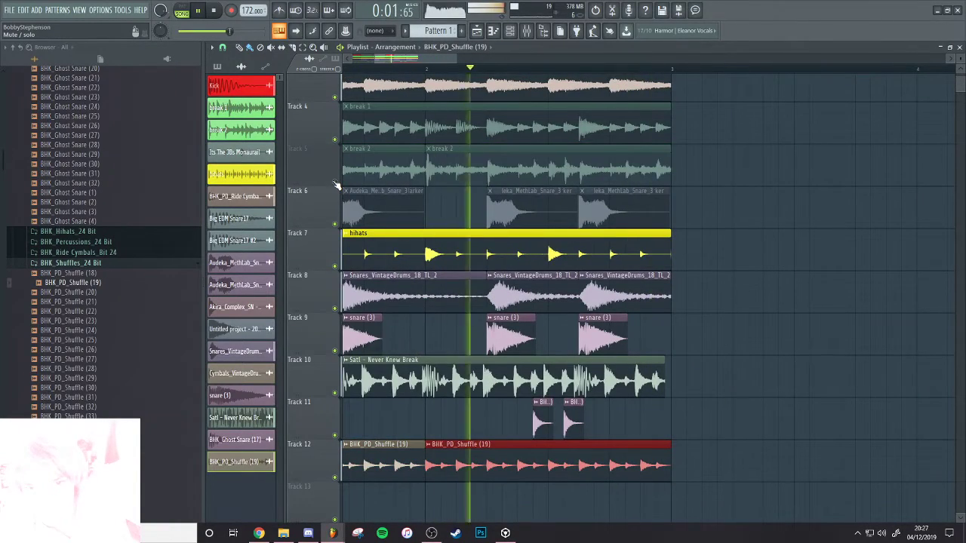
pyautogui.scroll(2, 435, 474)
pyautogui.scroll(3, 435, 474)
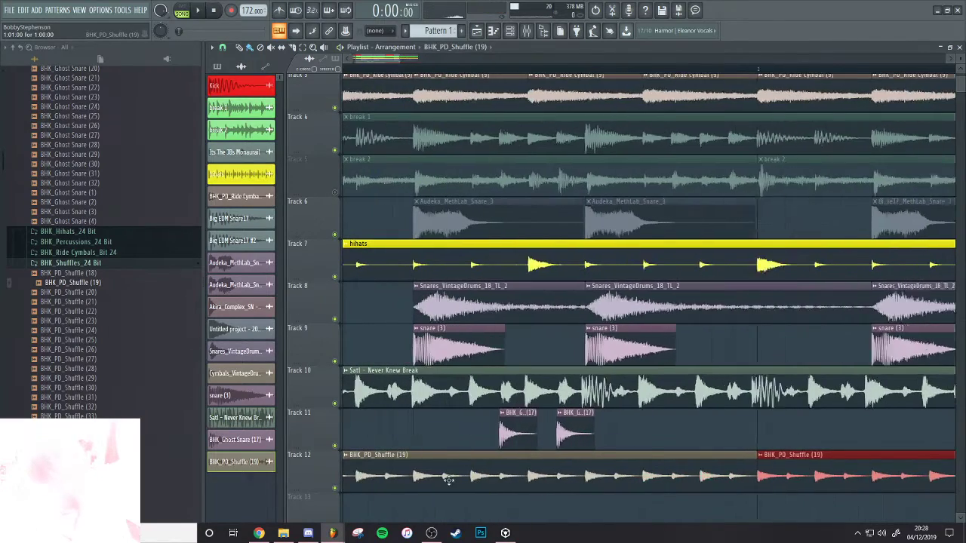
pyautogui.scroll(-2, 468, 382)
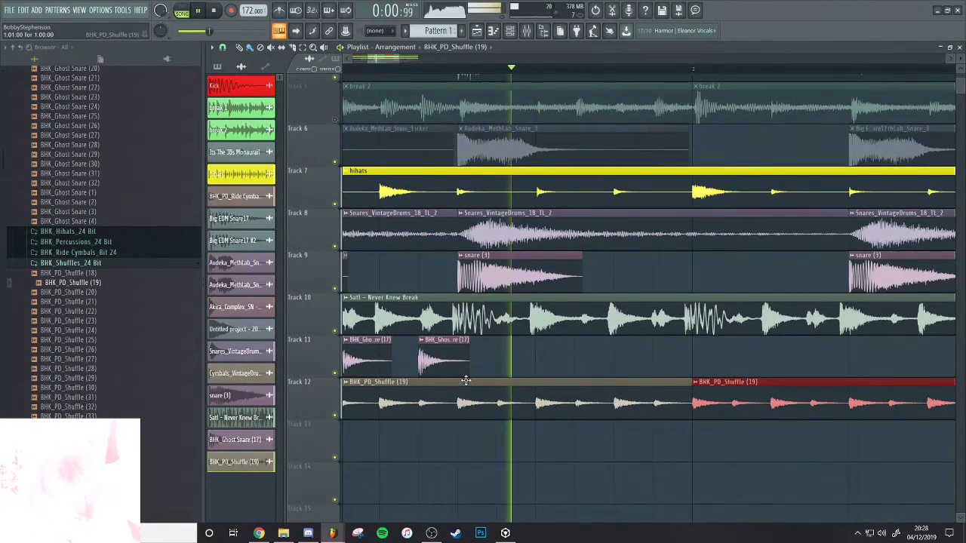
# Compare the beat with and without the Satl - Never Knew Break on Track 10 by muting and unmuting the track
pyautogui.press('space')
pyautogui.press('space')
pyautogui.click(336, 337)
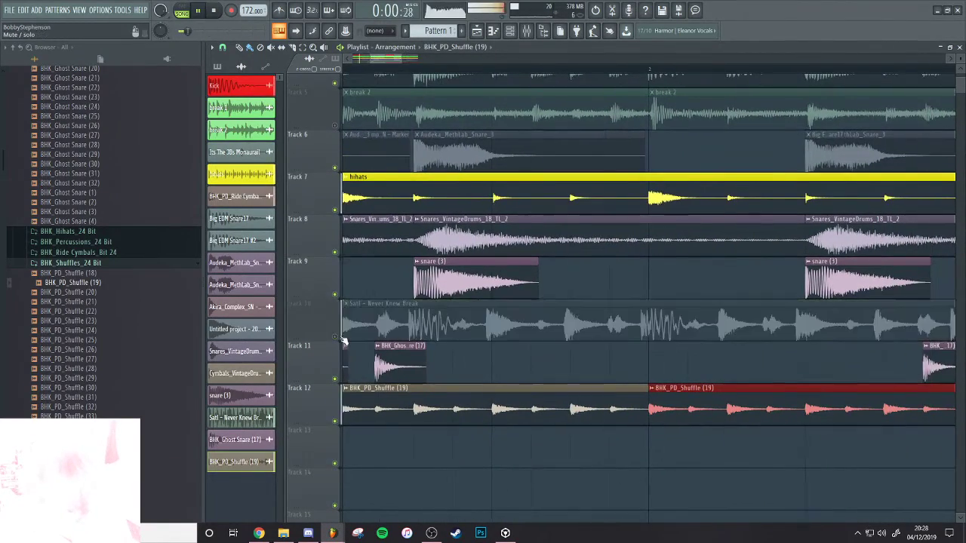
pyautogui.click(336, 337)
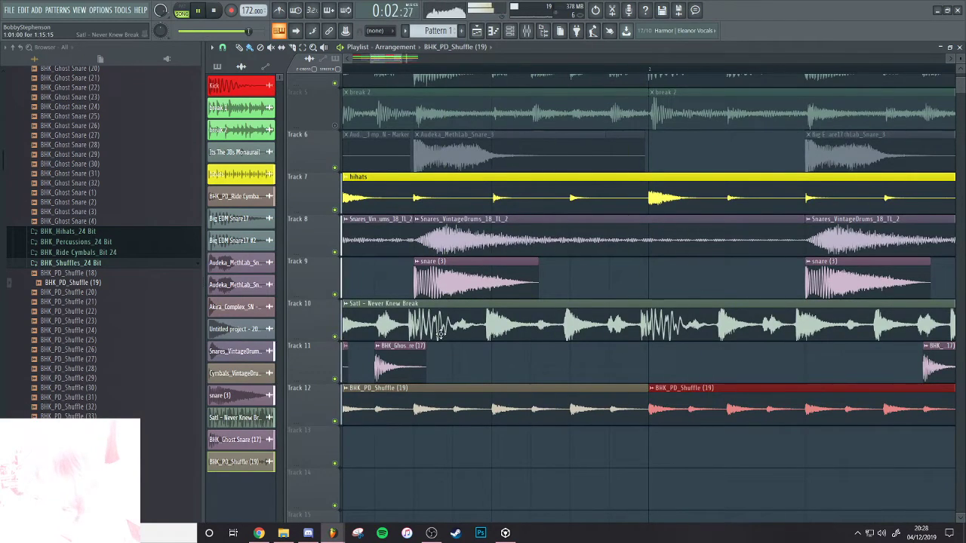
pyautogui.press('space')
# Pitch Satl - Never Knew Break down about 12 cents so its clip fills the two bars, and play the beat
pyautogui.moveTo(378, 354); pyautogui.dragTo(189, 309)
pyautogui.scroll(-1, 586, 323)
pyautogui.moveTo(905, 261); pyautogui.dragTo(576, 258)
pyautogui.scroll(2, 606, 268)
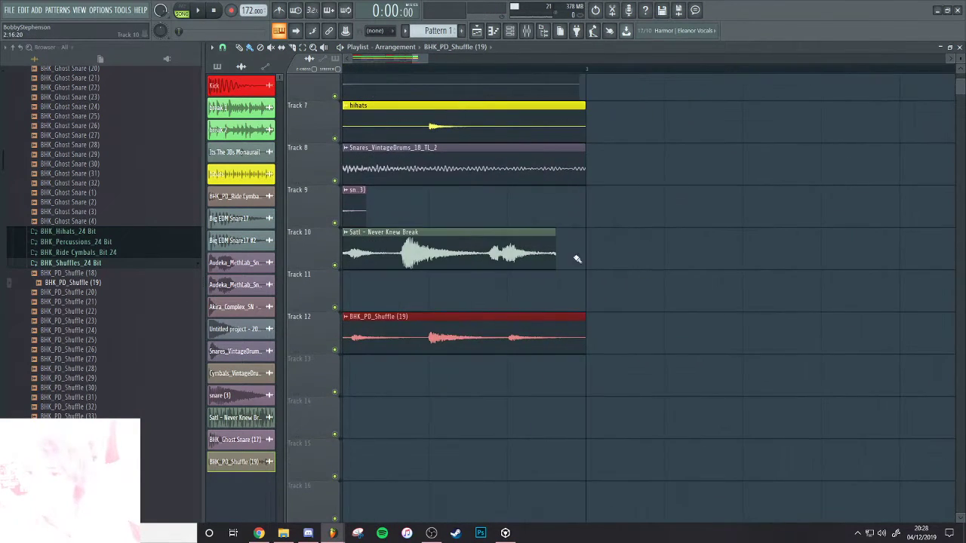
pyautogui.doubleClick(536, 254)
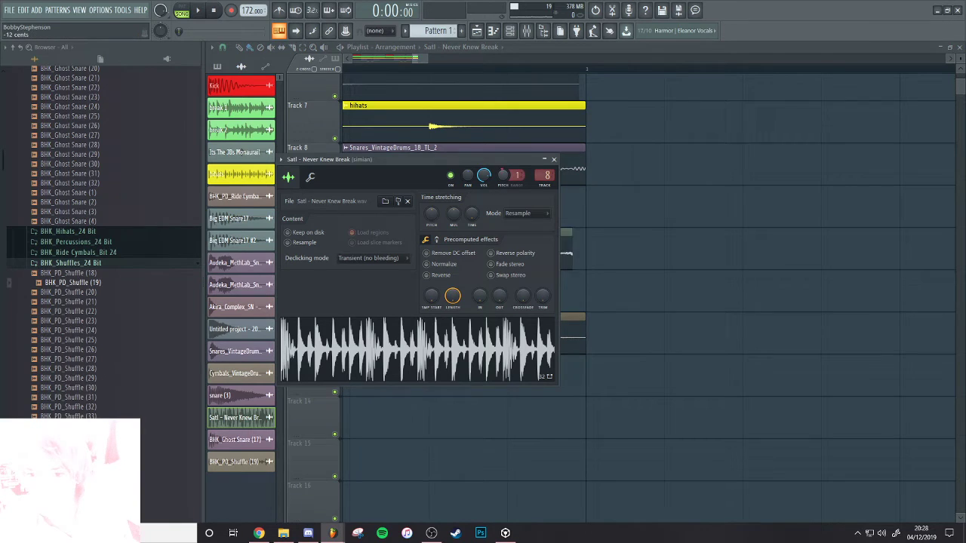
pyautogui.moveTo(788, 234); pyautogui.dragTo(923, 244)
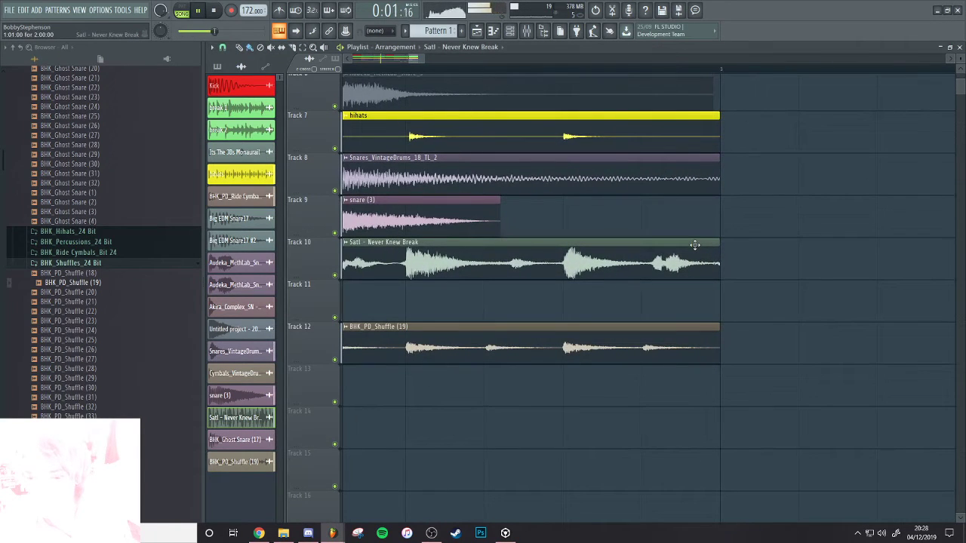
pyautogui.scroll(-1, 668, 245)
pyautogui.scroll(-3, 645, 231)
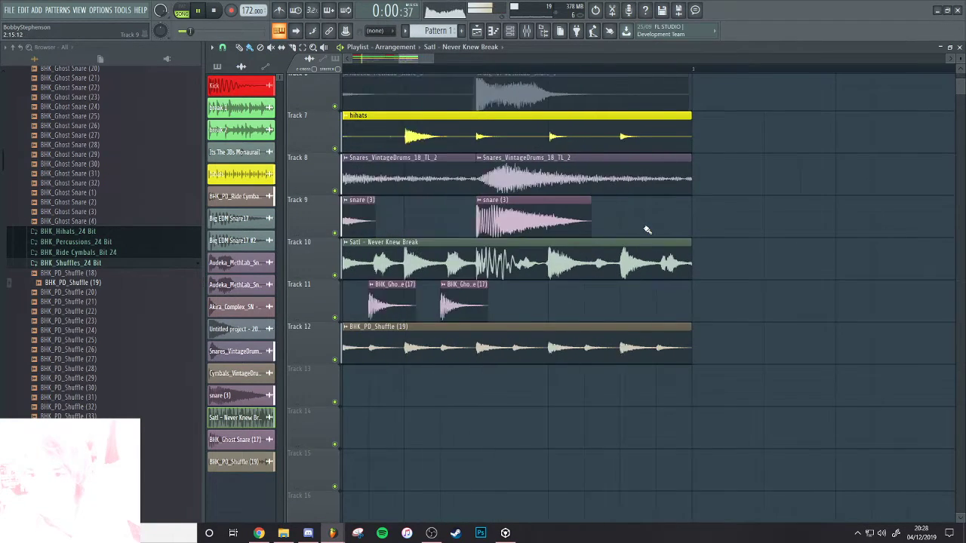
# Enable Reverse polarity on the Satl - Never Knew Break sample and listen to it in the beat
pyautogui.scroll(1, 629, 257)
pyautogui.doubleClick(622, 286)
pyautogui.click(517, 256)
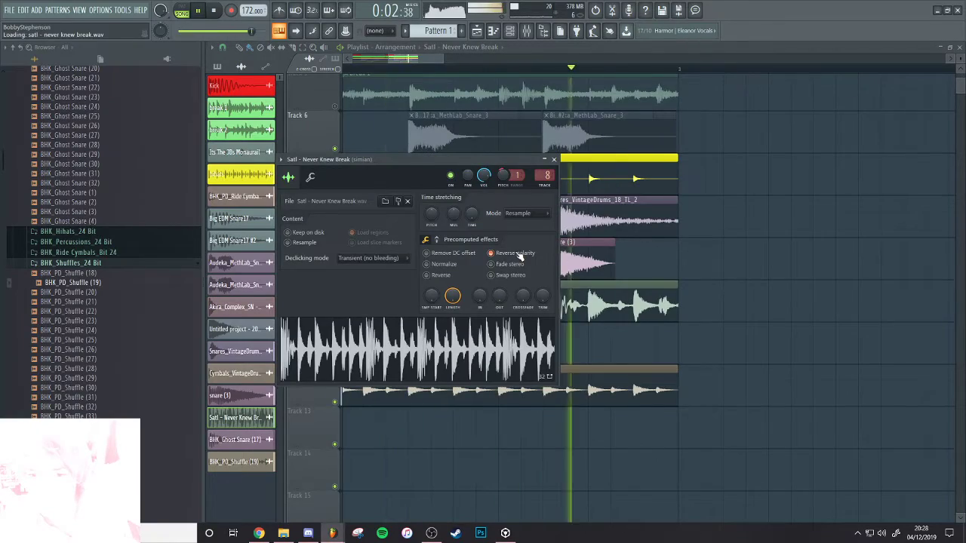
pyautogui.keyDown('ctrl'); pyautogui.click(665, 242); pyautogui.keyUp('ctrl')
pyautogui.keyDown('ctrl'); pyautogui.rightClick(666, 242); pyautogui.keyUp('ctrl')
pyautogui.press('space')
# Switch to the Twitch page in Chrome and open the puu.sh snare WAV link a viewer posted in the stream chat
pyautogui.click(283, 533)
pyautogui.click(259, 532)
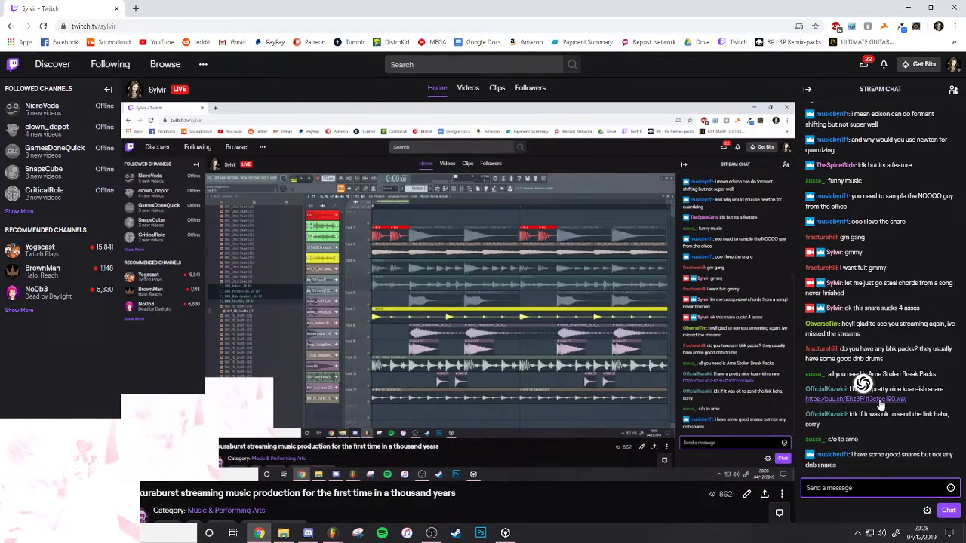
pyautogui.click(872, 399)
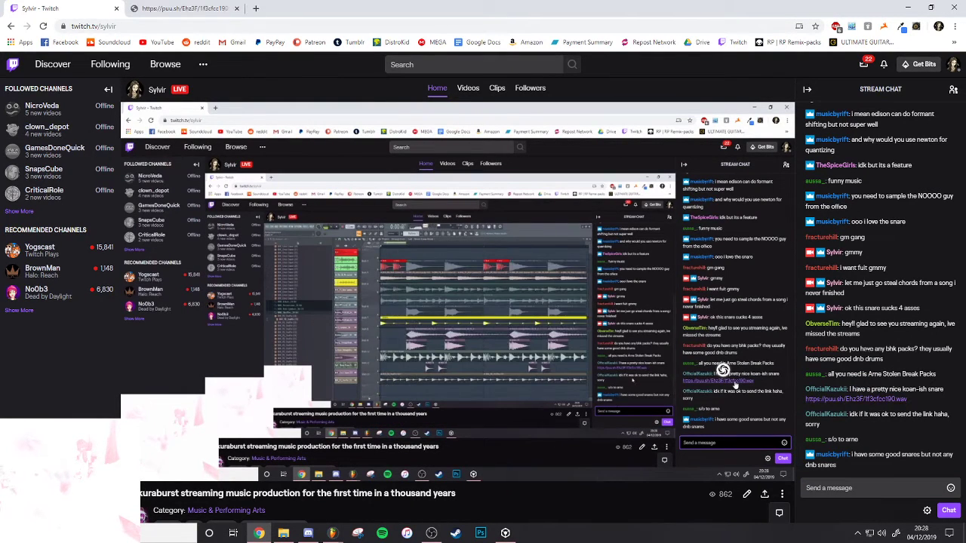
# Open the viewer's puu.sh WAV page and download the snare sample
pyautogui.doubleClick(868, 350)
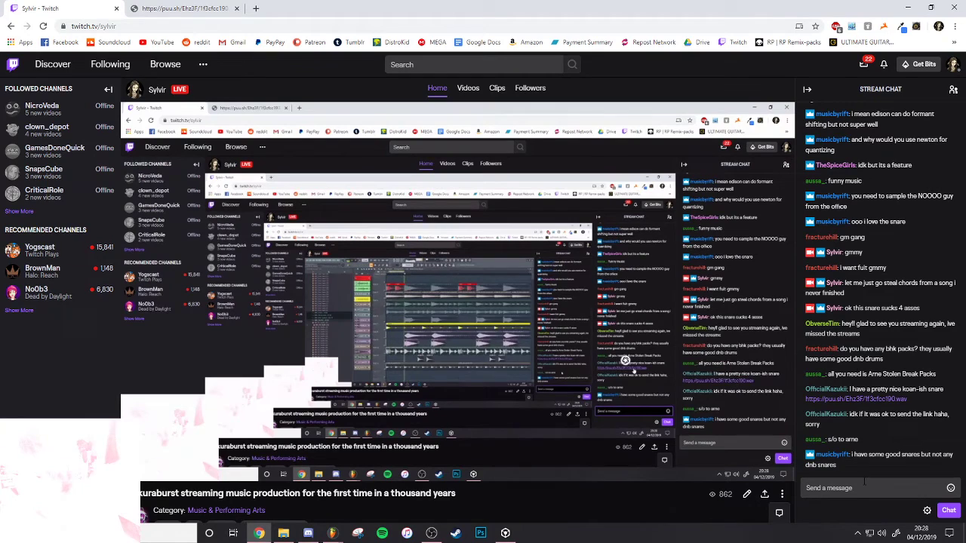
pyautogui.click(188, 8)
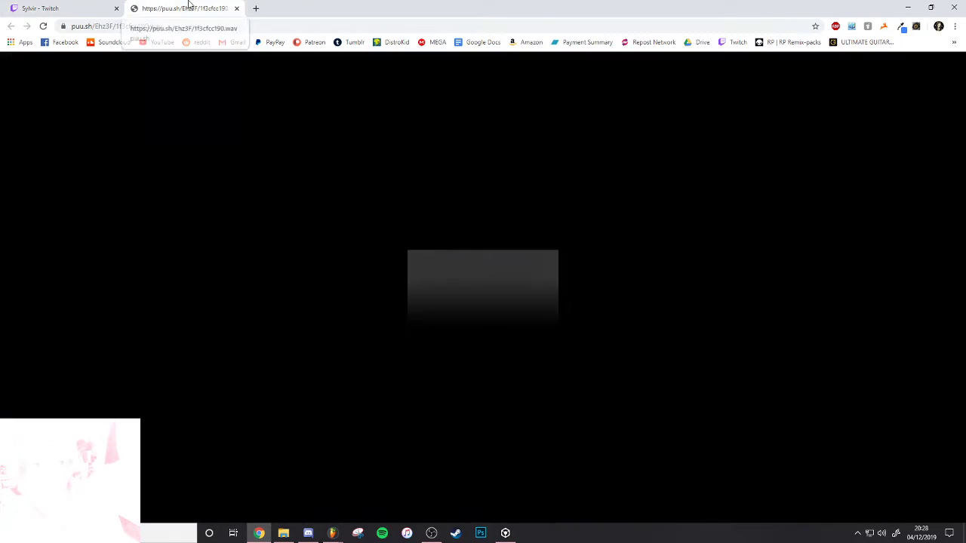
pyautogui.click(547, 313)
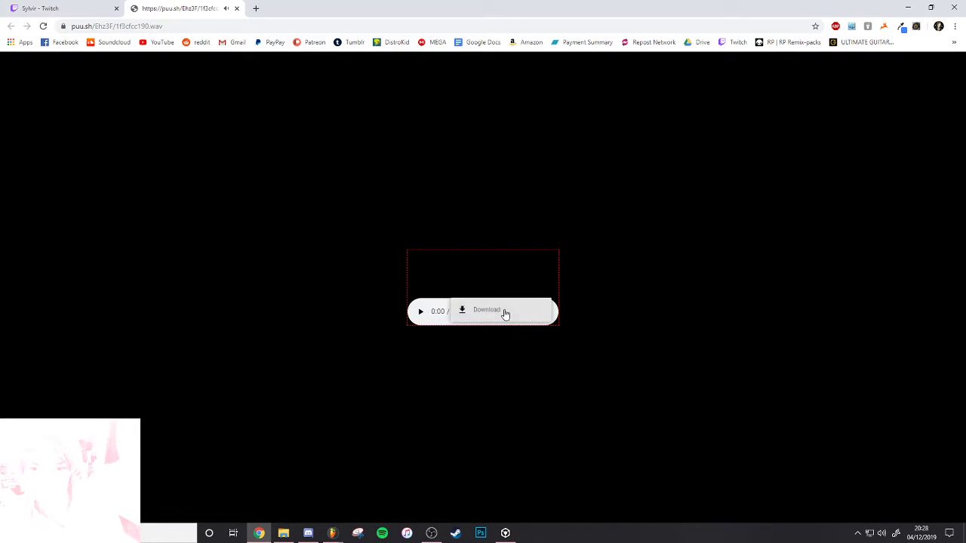
# Return to the Twitch stream page and post a thank-you message to the viewer in the stream chat
pyautogui.click(34, 4)
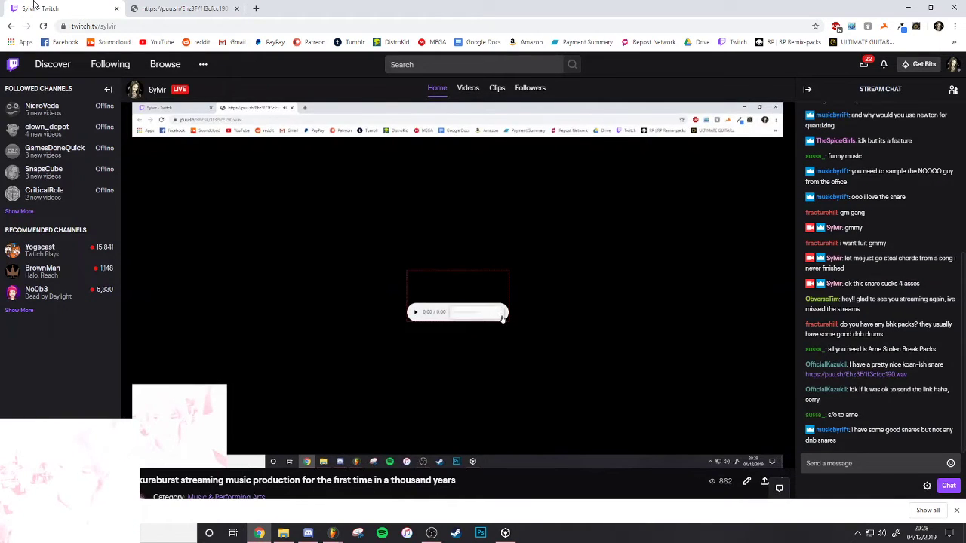
pyautogui.click(868, 463)
pyautogui.write('than')
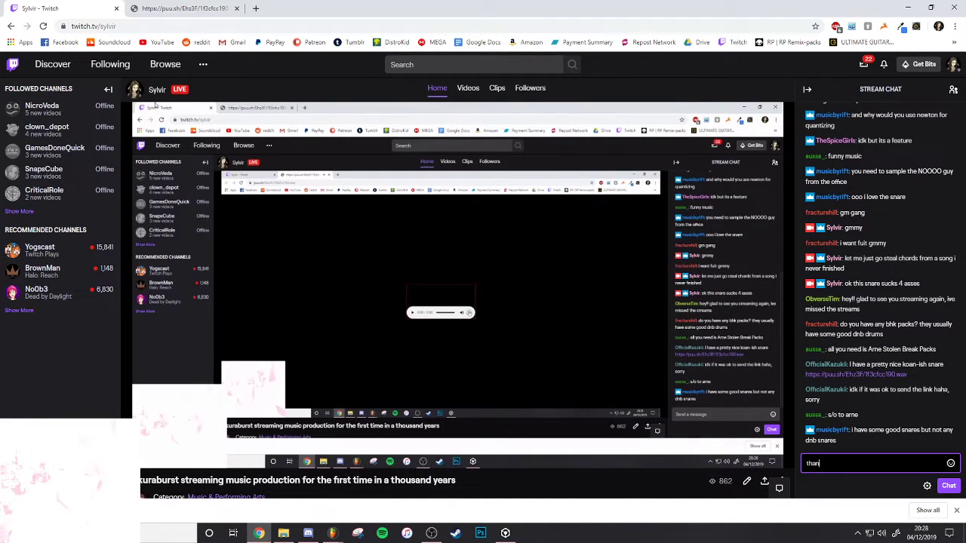
pyautogui.write('ks kazu')
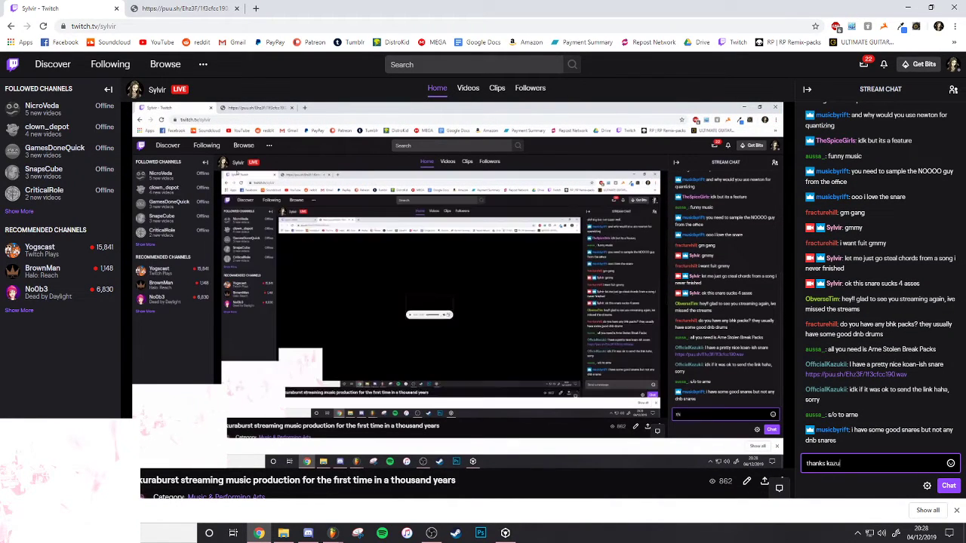
pyautogui.write('kii!')
pyautogui.press('Return')
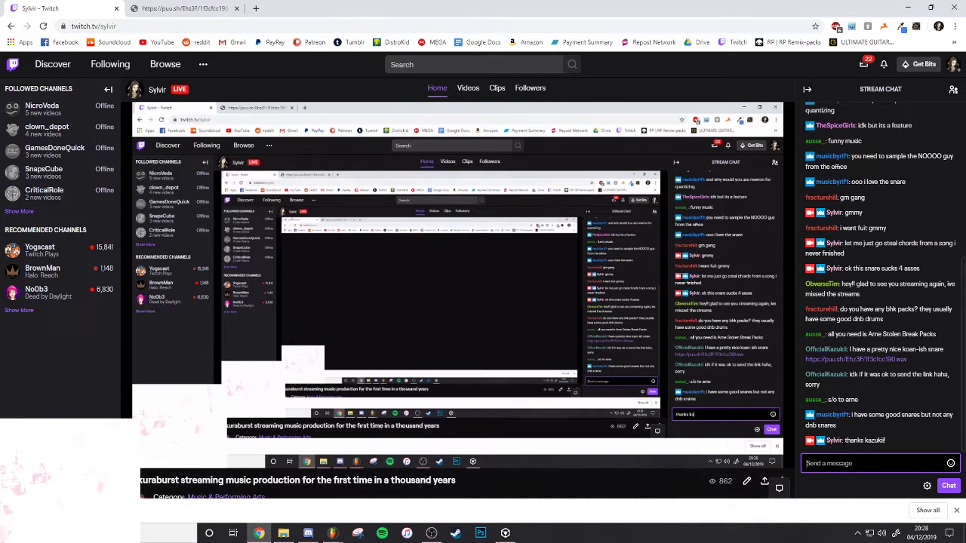
# Switch to FL Studio, place the downloaded Koan_Snare_3 sample on Track 13, and play the beat before soloing Track 9
pyautogui.moveTo(332, 533)
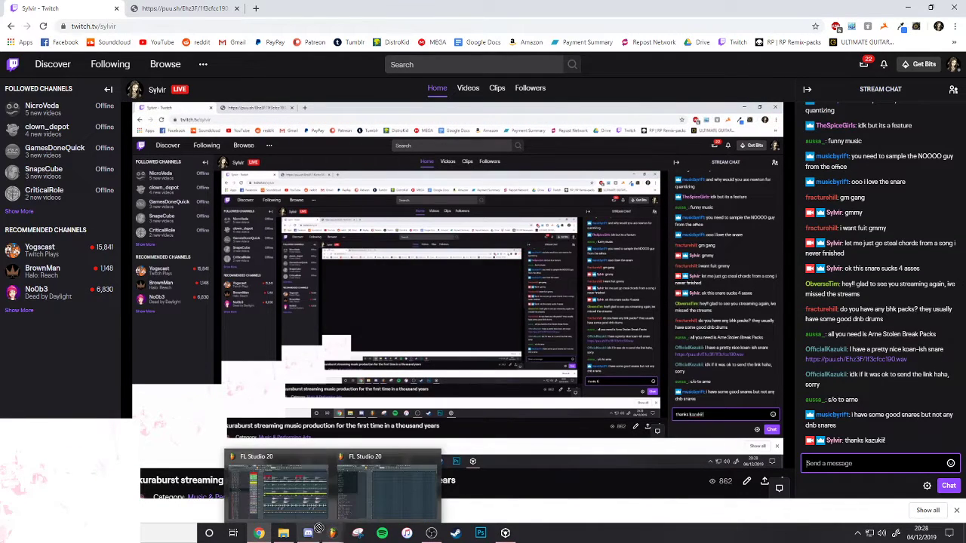
pyautogui.moveTo(309, 517); pyautogui.dragTo(489, 490)
pyautogui.press('space')
pyautogui.press('space')
pyautogui.press('space')
pyautogui.rightClick(335, 365)
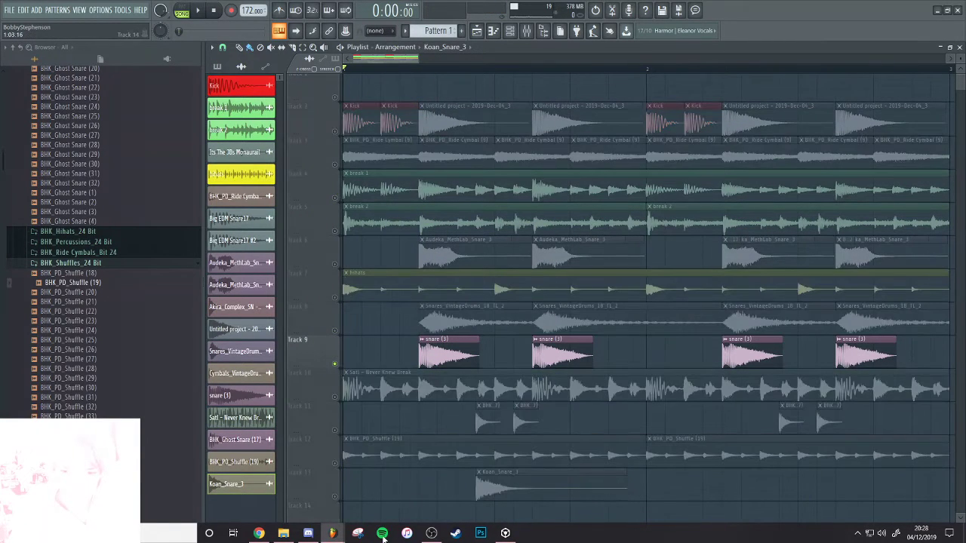
# Open the smoke and mirrors project in the second FL Studio window without saving untitled.flp
pyautogui.click(380, 501)
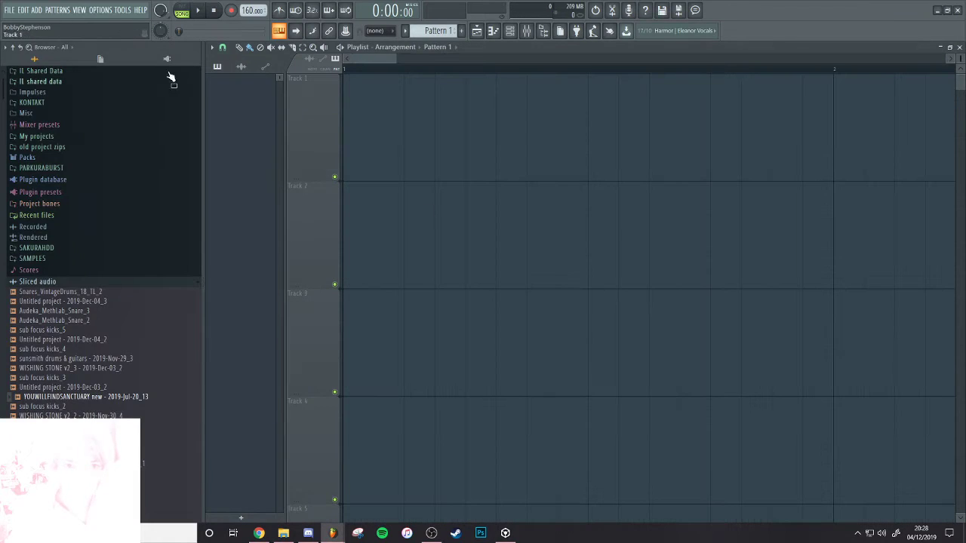
pyautogui.click(10, 10)
pyautogui.click(19, 44)
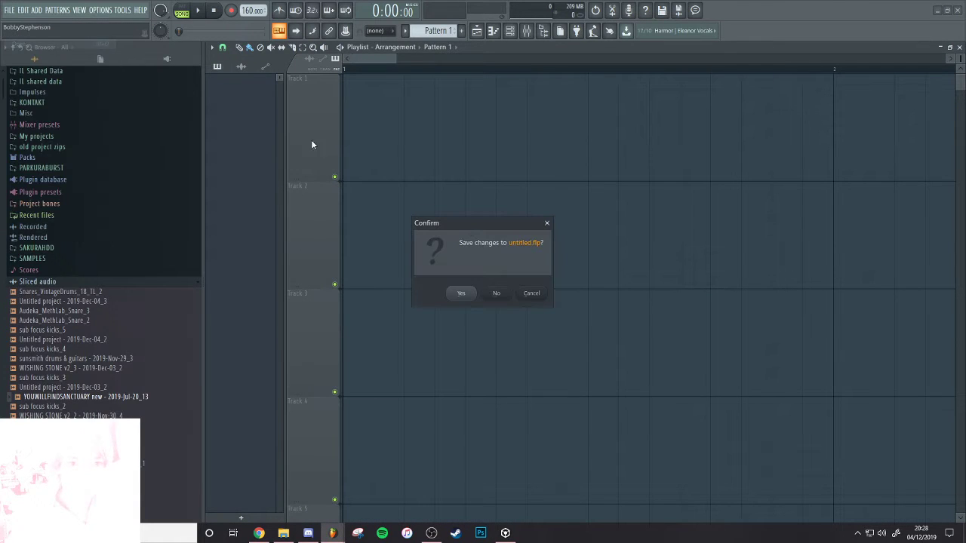
pyautogui.click(496, 293)
pyautogui.write('sm')
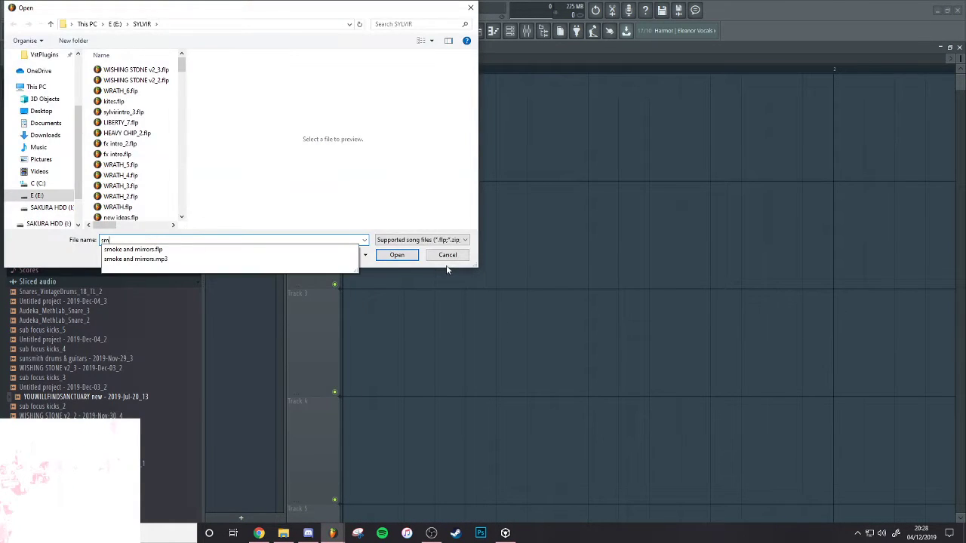
pyautogui.click(385, 256)
pyautogui.click(410, 252)
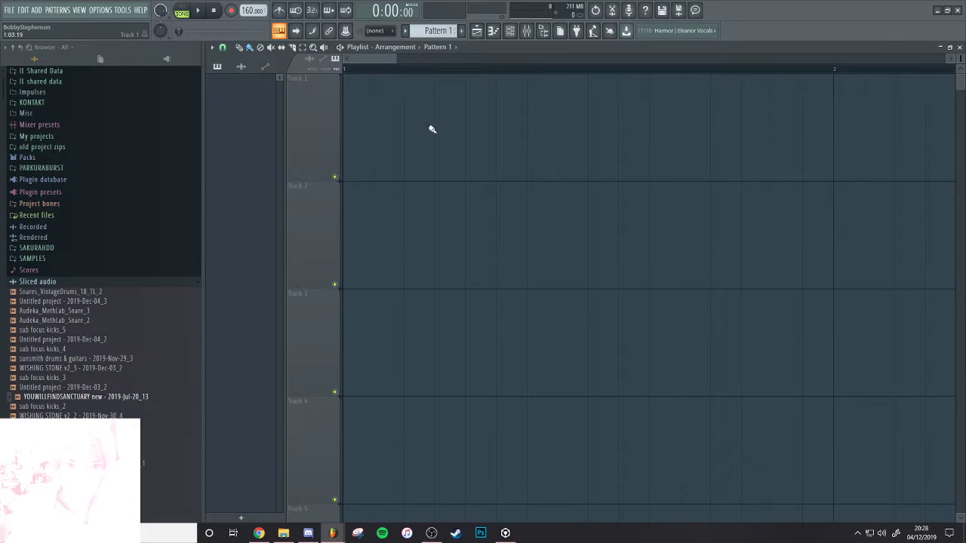
pyautogui.moveTo(332, 533)
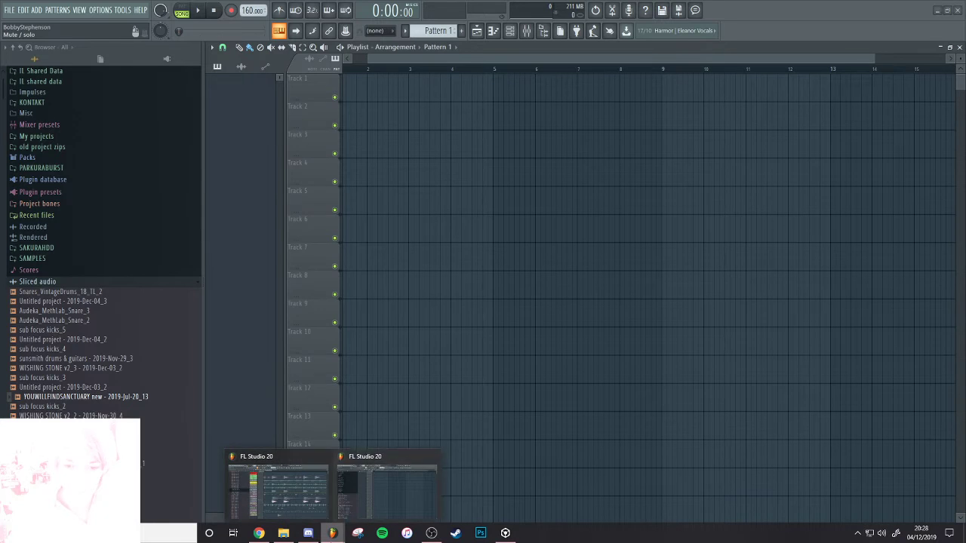
pyautogui.click(371, 484)
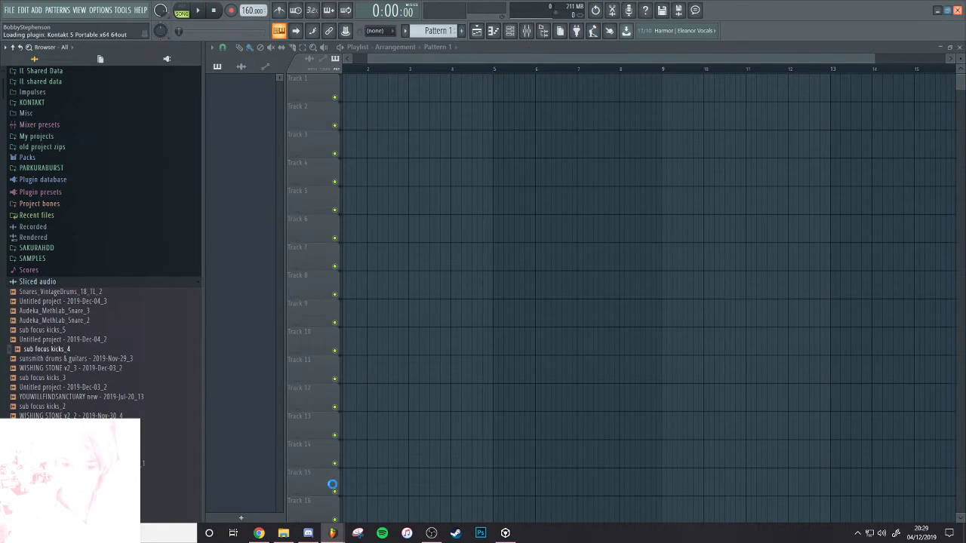
# Return to the beat project, end the solo on Track 9 and play the full beat
pyautogui.moveTo(332, 537)
pyautogui.click(284, 489)
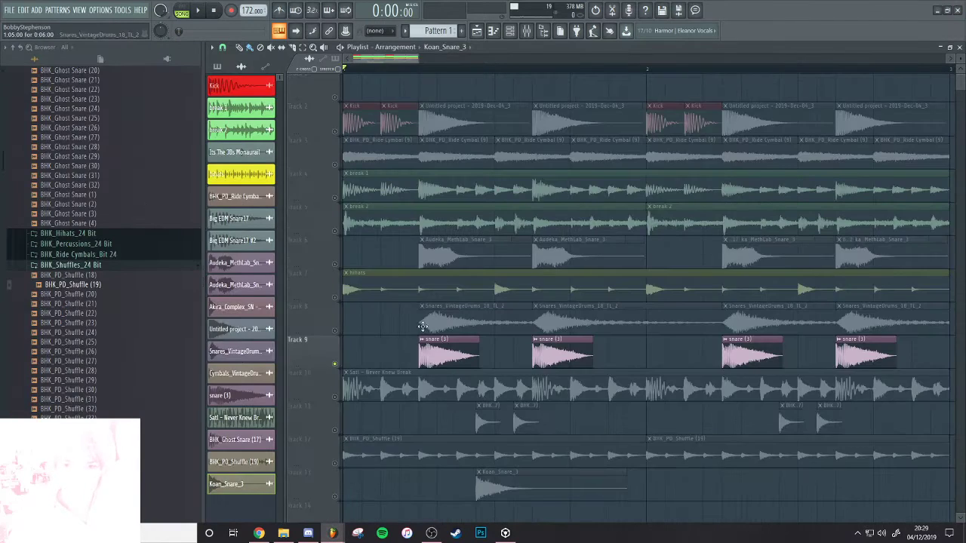
pyautogui.scroll(-1, 423, 327)
pyautogui.rightClick(335, 343)
pyautogui.rightClick(335, 343)
pyautogui.press('space')
pyautogui.rightClick(335, 344)
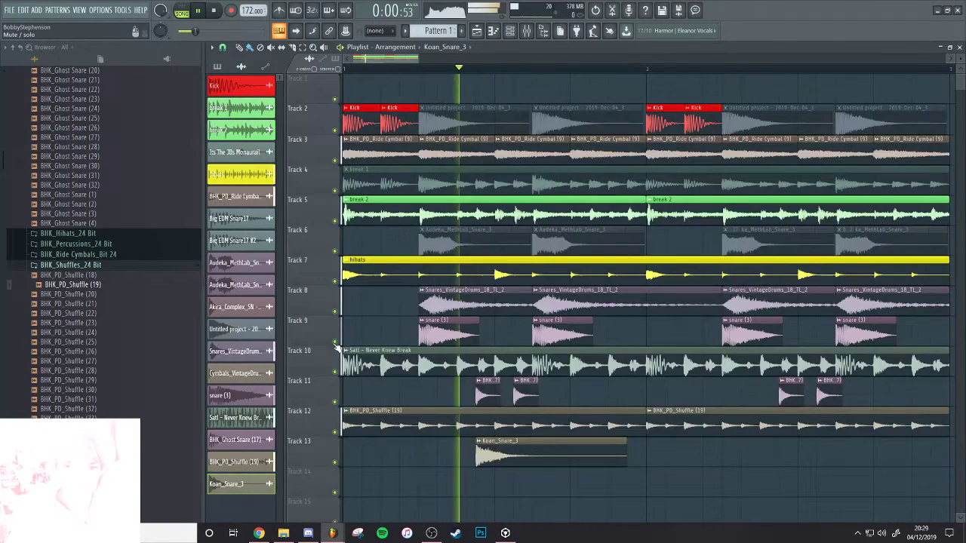
pyautogui.scroll(-1, 516, 450)
pyautogui.press('space')
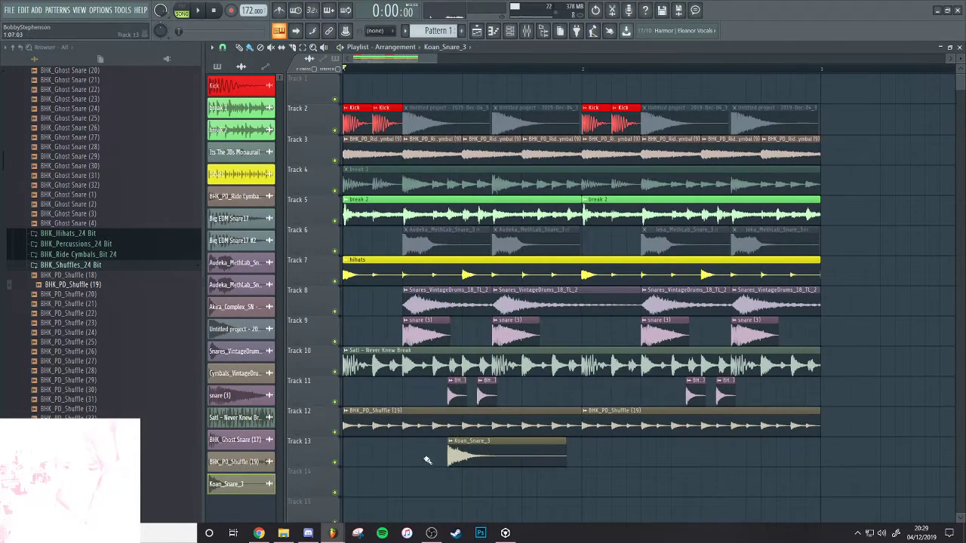
# Solo Koan_Snare_3 on Track 13 together with snare (3) on Track 9 and play them to compare their sound
pyautogui.rightClick(335, 463)
pyautogui.scroll(2, 392, 411)
pyautogui.click(335, 342)
pyautogui.press('space')
pyautogui.scroll(3, 412, 226)
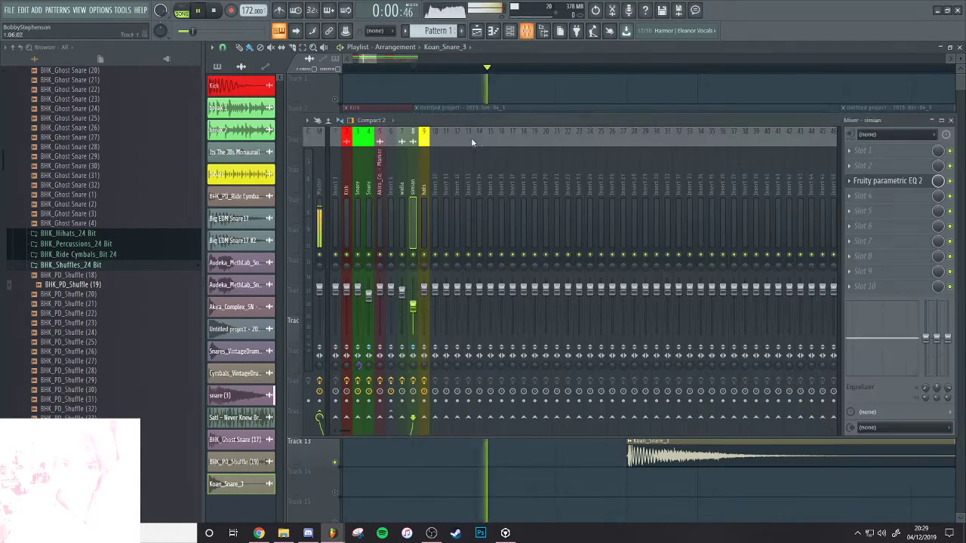
pyautogui.press('F9')
pyautogui.press('F9')
pyautogui.press('space')
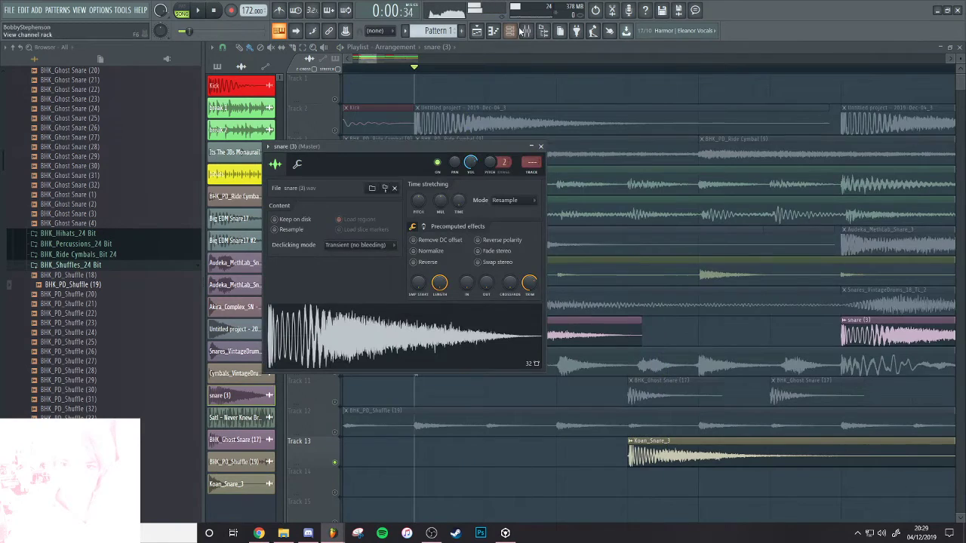
# Route snare (3) to the Snare mixer track 3 and reset that track's Fruity parametric EQ 2 to a flat curve
pyautogui.click(526, 30)
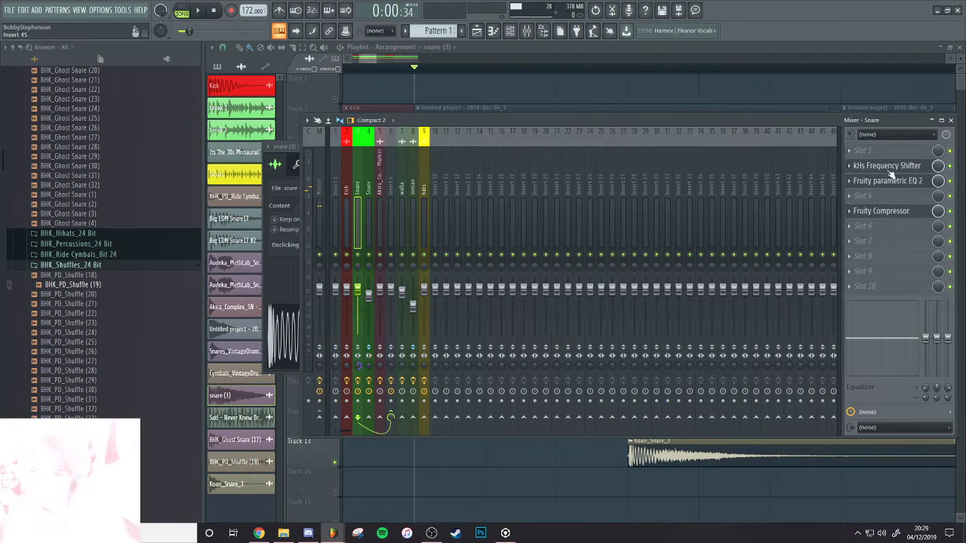
pyautogui.click(926, 189)
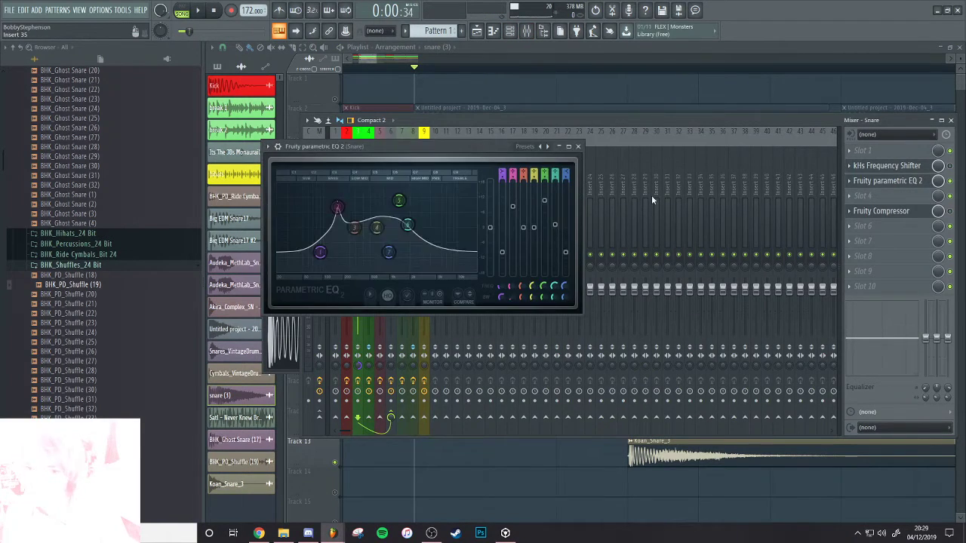
pyautogui.rightClick(537, 141)
pyautogui.click(347, 199)
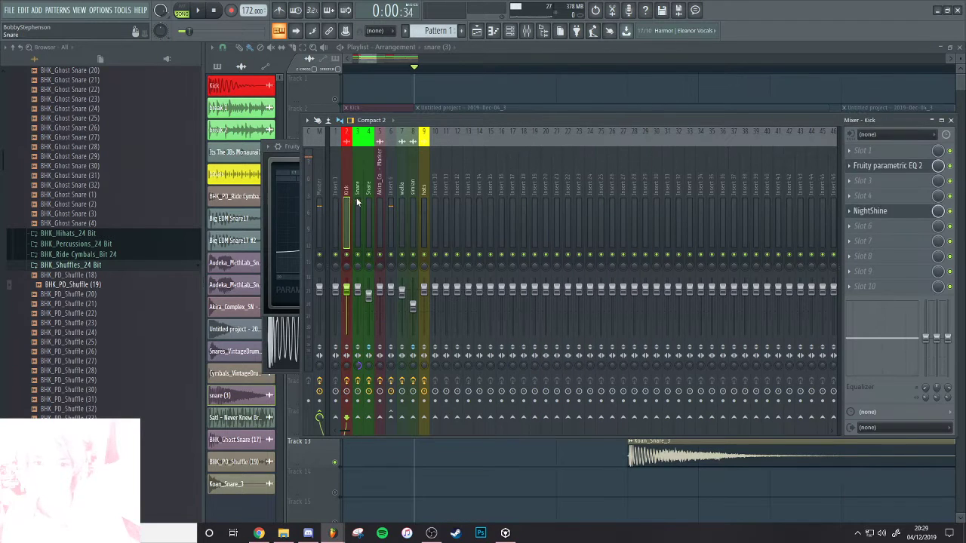
pyautogui.click(357, 199)
pyautogui.click(919, 188)
pyautogui.click(918, 189)
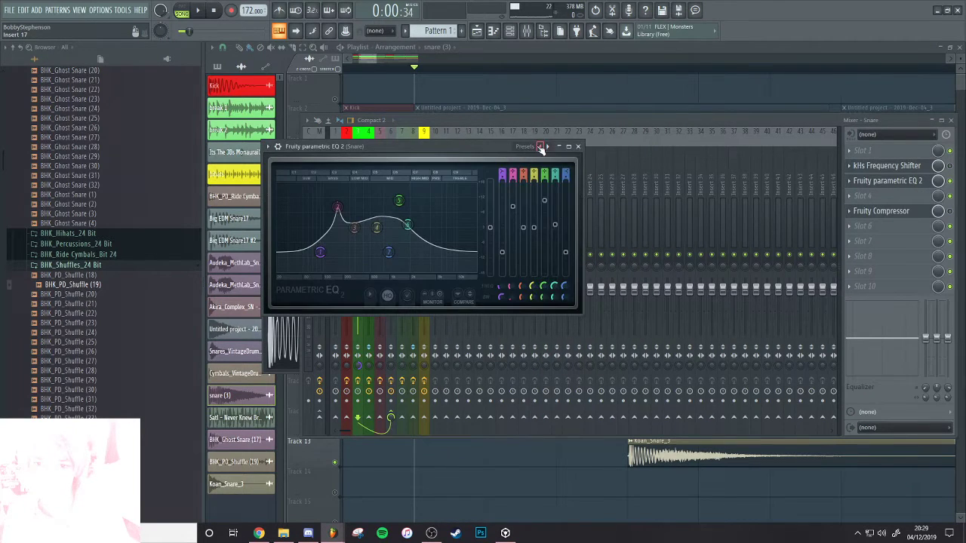
pyautogui.rightClick(541, 148)
pyautogui.click(558, 154)
pyautogui.click(522, 122)
# Clear the effects on mixer Insert 6 by copying the track state of empty Insert 11 onto it, and reselect the Snare track
pyautogui.click(391, 205)
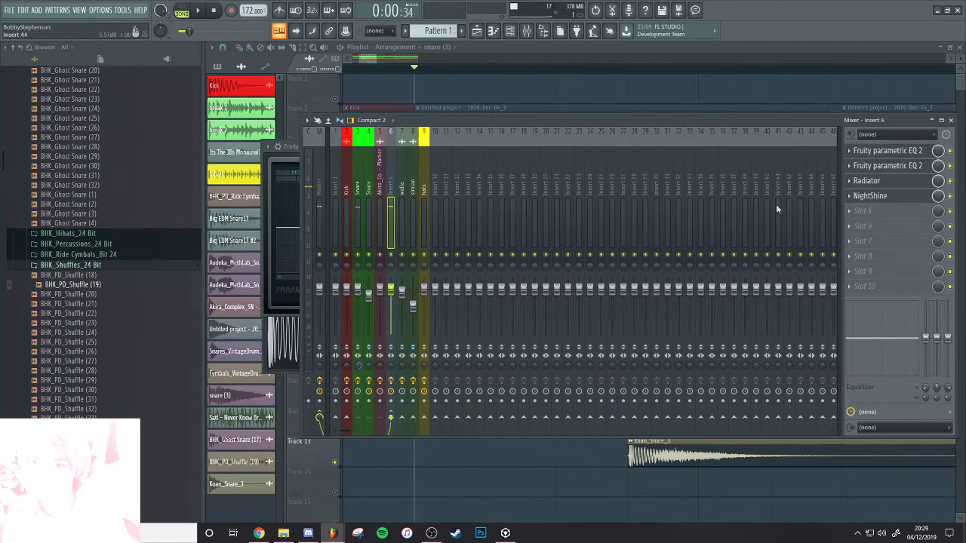
pyautogui.click(449, 215)
pyautogui.rightClick(450, 129)
pyautogui.click(470, 182)
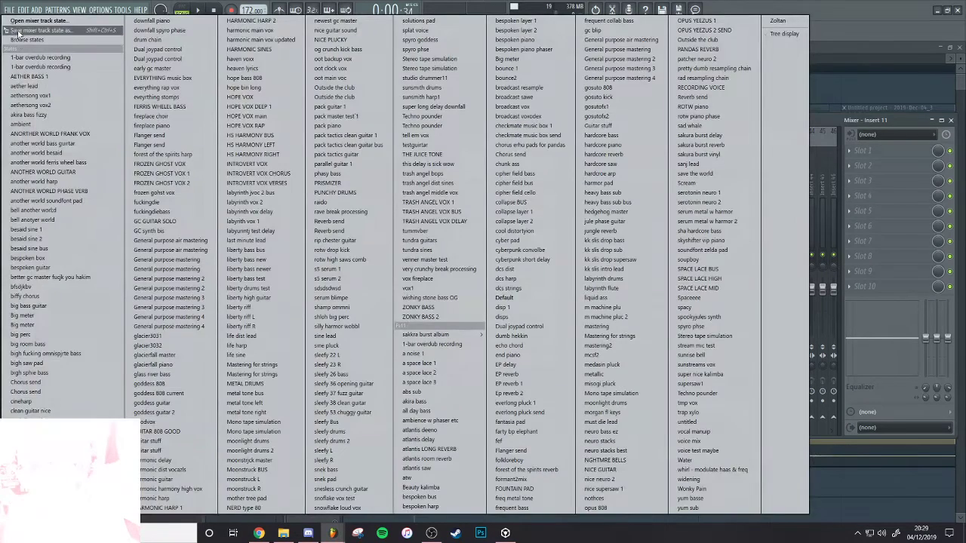
pyautogui.moveTo(18, 32); pyautogui.dragTo(355, 208)
# Boost band 2 of the Snare track's EQ by about 11.6 dB at 168 Hz with a narrow 8% bandwidth while playing the snare
pyautogui.click(898, 183)
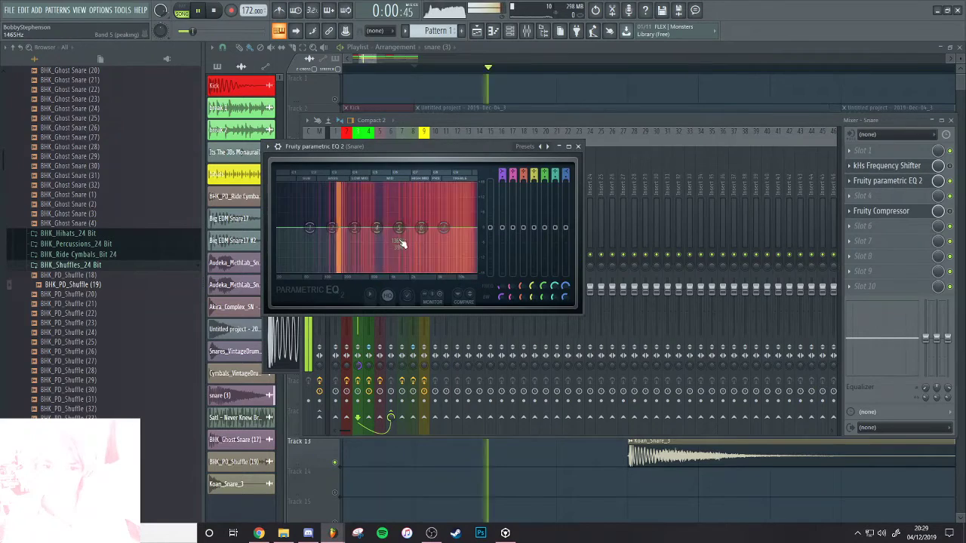
pyautogui.moveTo(339, 219); pyautogui.dragTo(338, 197)
pyautogui.press('space')
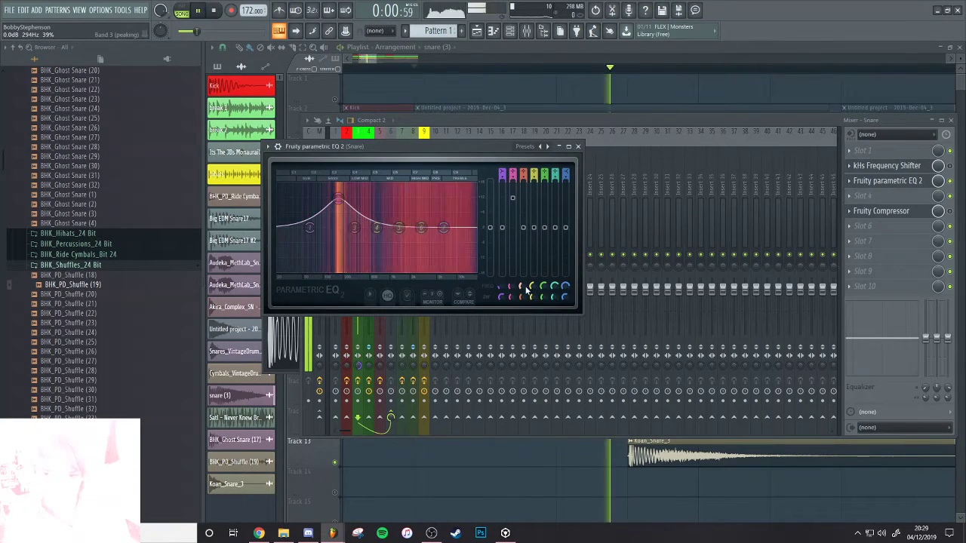
pyautogui.press('space')
pyautogui.scroll(-6, 338, 198)
pyautogui.press('space')
pyautogui.press('space')
pyautogui.press('space')
pyautogui.press('space')
pyautogui.press('space')
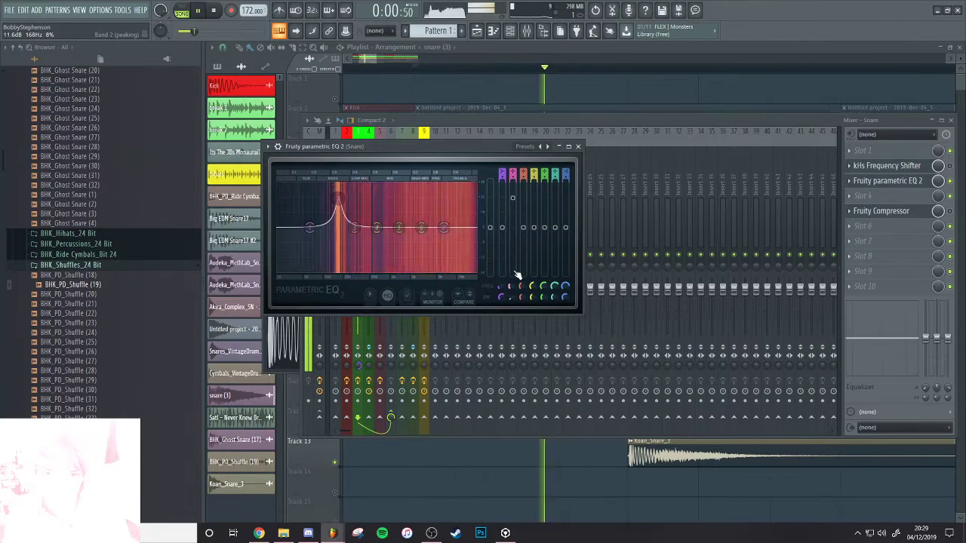
# Reduce the Snare EQ's band 2 boost to a slight bump, add a small band 5 boost in the upper mids, and replay the snare
pyautogui.moveTo(514, 199); pyautogui.dragTo(516, 229)
pyautogui.press('space')
pyautogui.press('space')
pyautogui.moveTo(400, 228); pyautogui.dragTo(419, 225)
pyautogui.press('space')
pyautogui.press('space')
pyautogui.press('space')
pyautogui.press('space')
pyautogui.press('space')
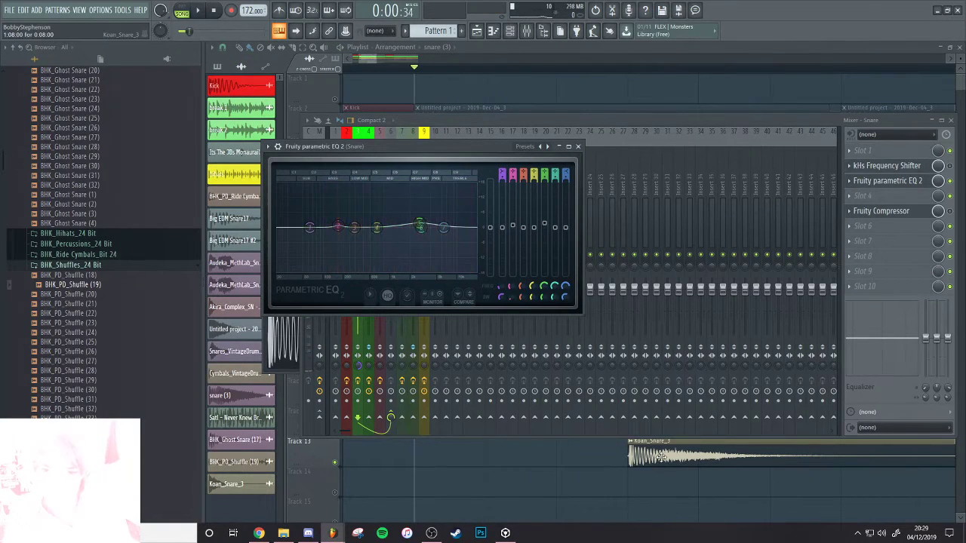
# Route Koan_Snare_3 to the Snare mixer track 3 and check it in that track's Fruity parametric EQ 2
pyautogui.doubleClick(660, 456)
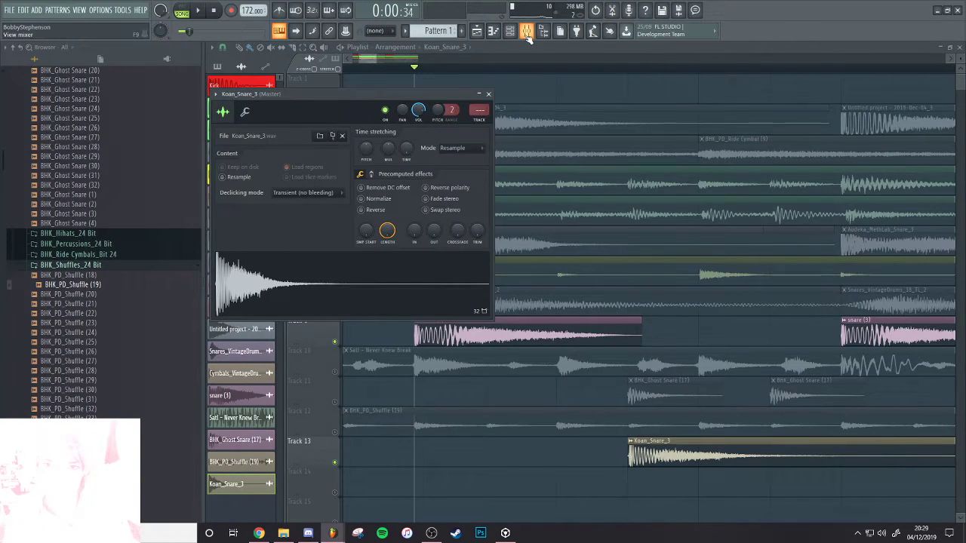
pyautogui.click(527, 33)
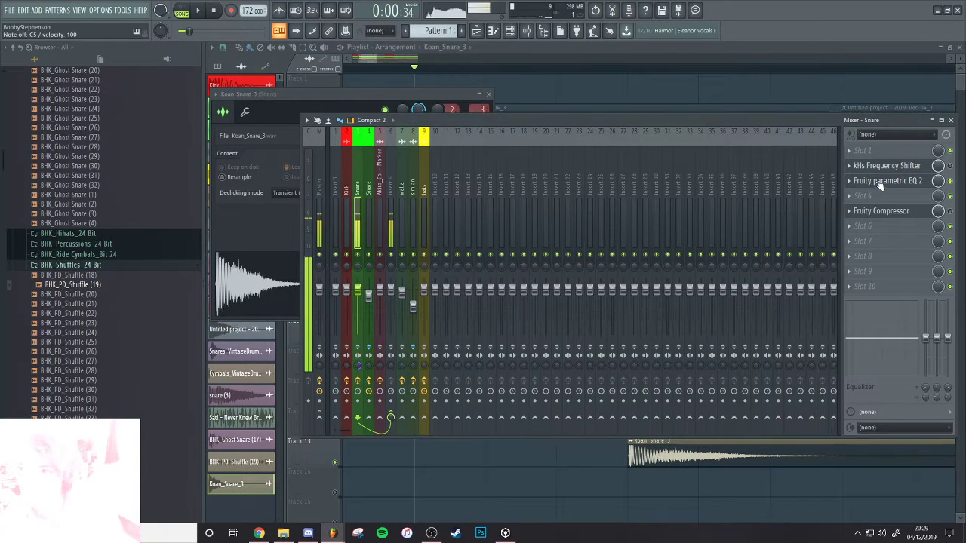
pyautogui.click(883, 181)
# Route Koan_Snare_3 to mixer track 5 and add kHs Frequency Shifter to slot 1 with a shift of about -70 Hz
pyautogui.click(713, 455)
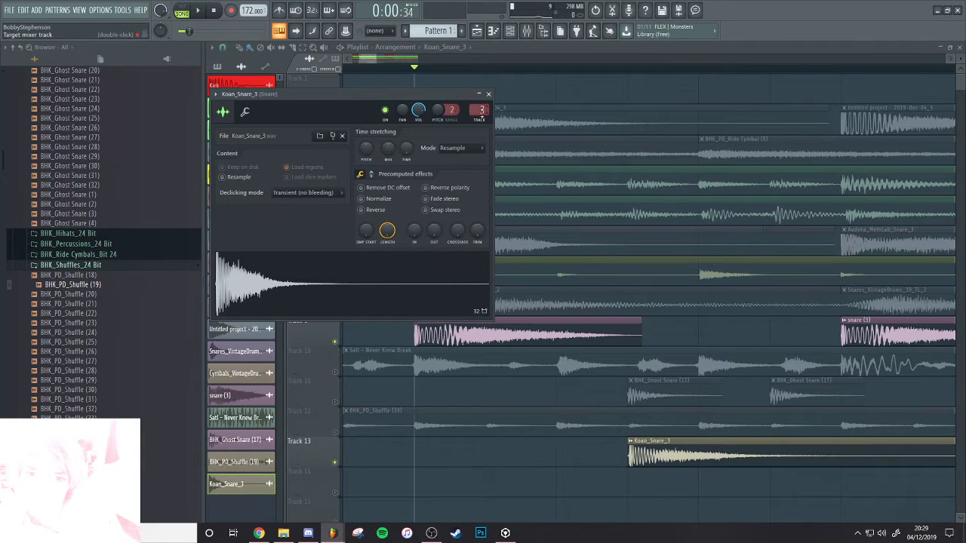
pyautogui.click(527, 32)
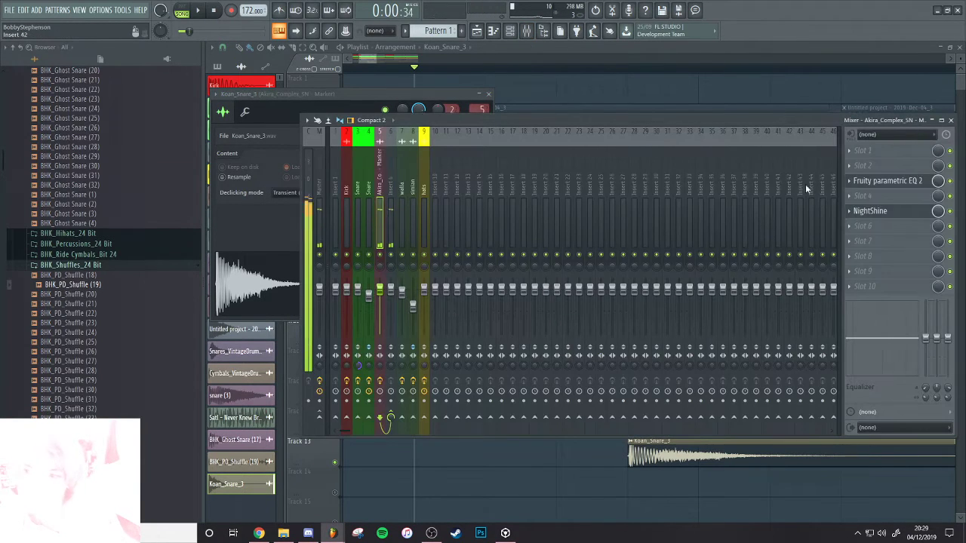
pyautogui.click(860, 164)
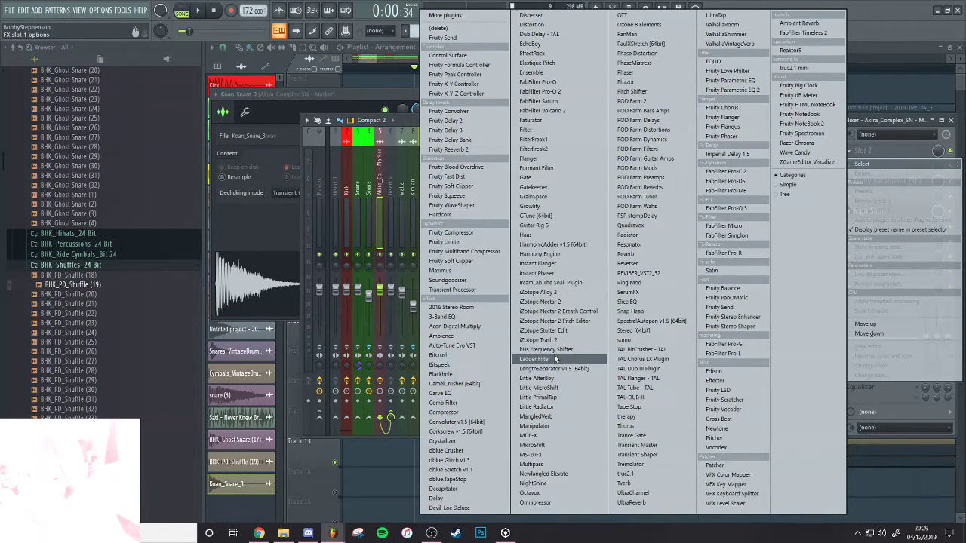
pyautogui.click(550, 349)
pyautogui.moveTo(333, 197); pyautogui.dragTo(333, 215)
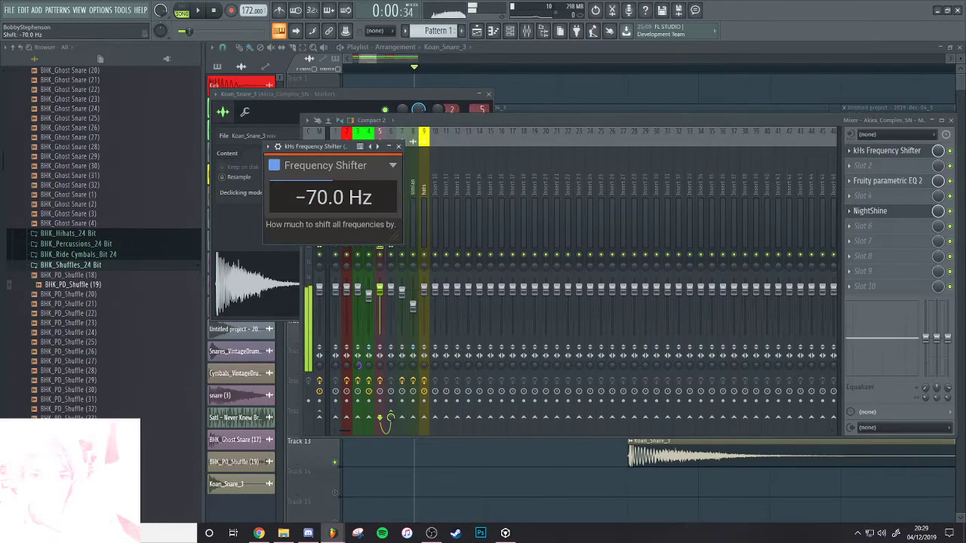
# In track 5's Fruity parametric EQ 2, boost band 2 by about 13.3 dB at 165 Hz with 0% bandwidth
pyautogui.click(879, 181)
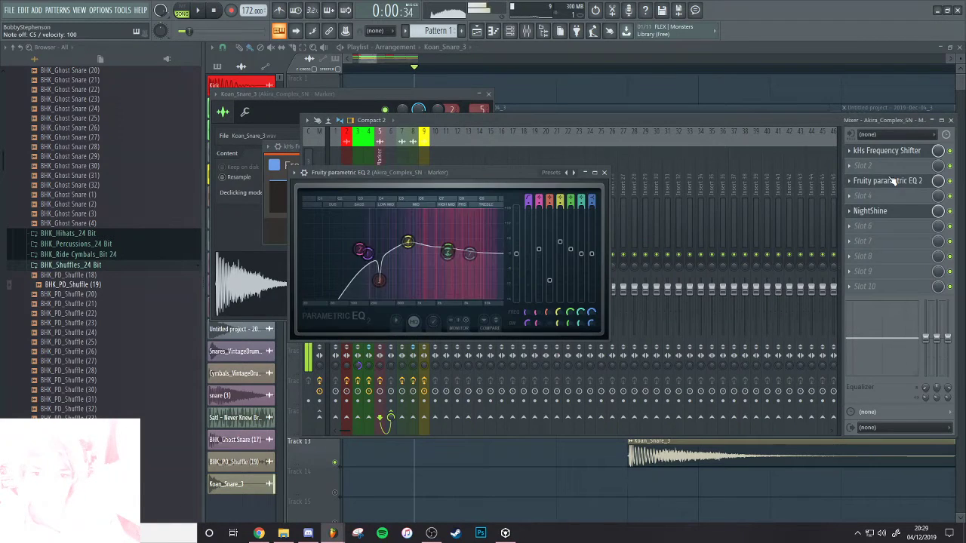
pyautogui.moveTo(361, 250); pyautogui.dragTo(366, 227)
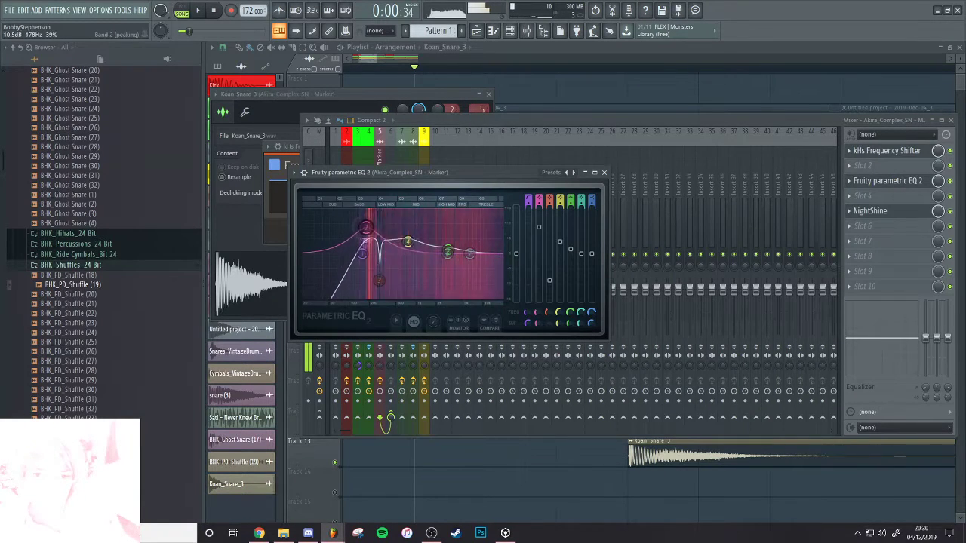
pyautogui.moveTo(536, 323); pyautogui.dragTo(536, 346)
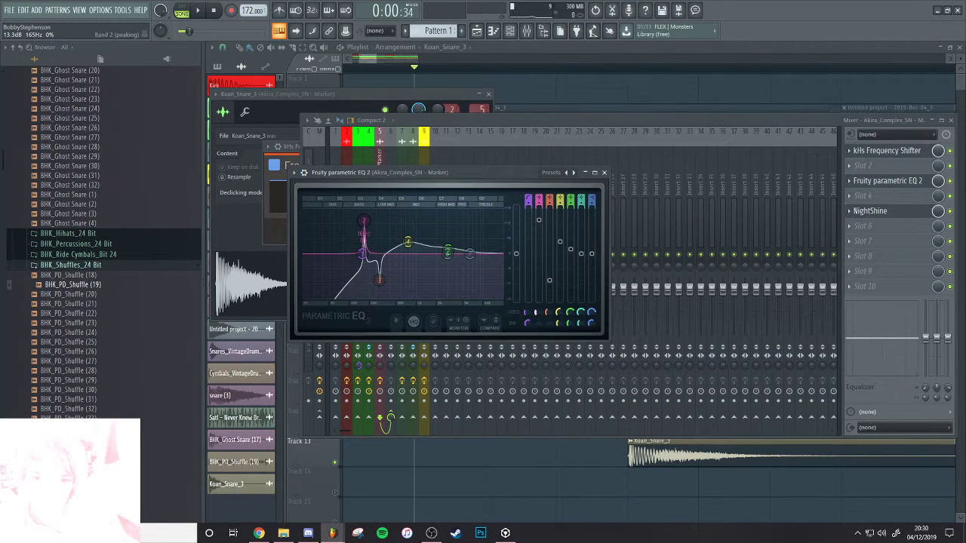
# Set track 5's Frequency Shifter to about -107 Hz and adjust EQ band 2 to about 10.5 dB at 163 Hz with 13% bandwidth
pyautogui.click(888, 152)
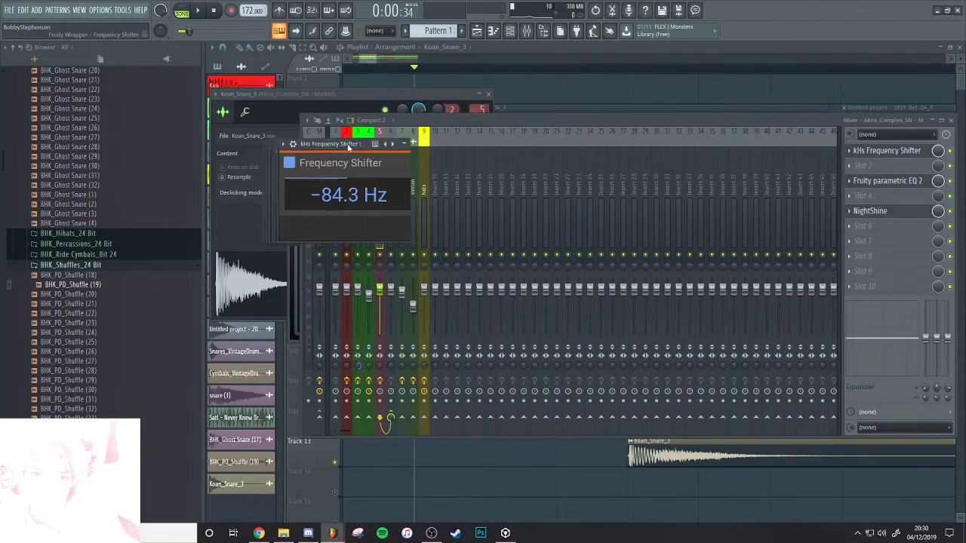
pyautogui.moveTo(329, 148); pyautogui.dragTo(639, 195)
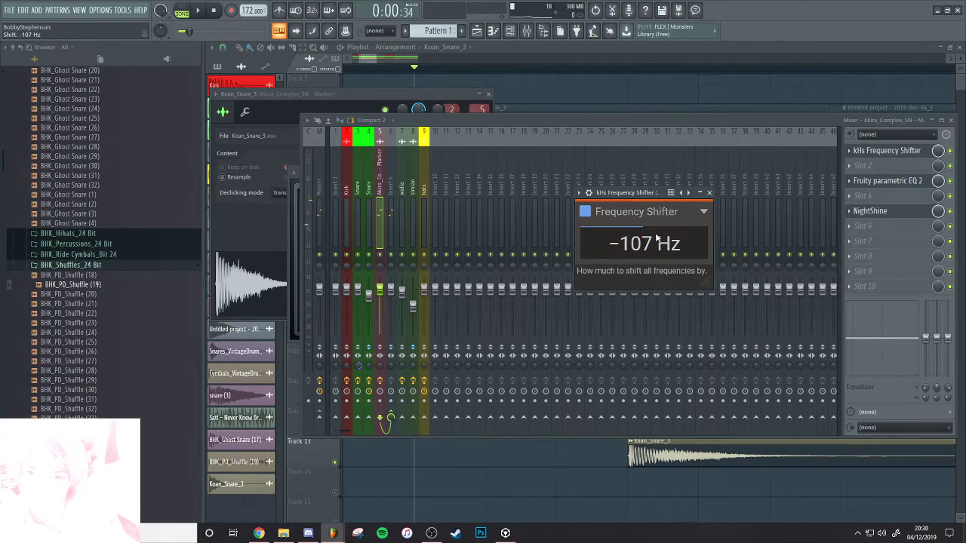
pyautogui.click(898, 182)
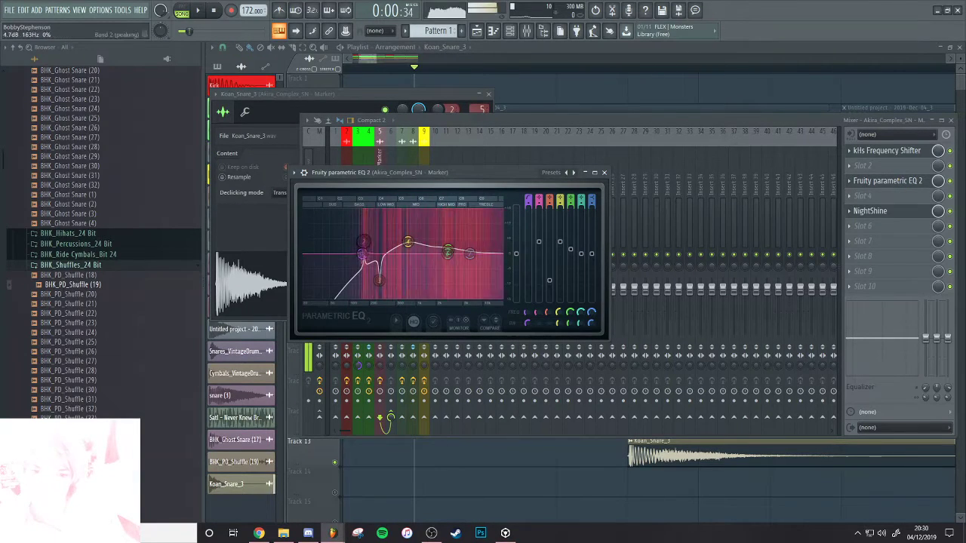
pyautogui.moveTo(374, 234); pyautogui.dragTo(369, 233)
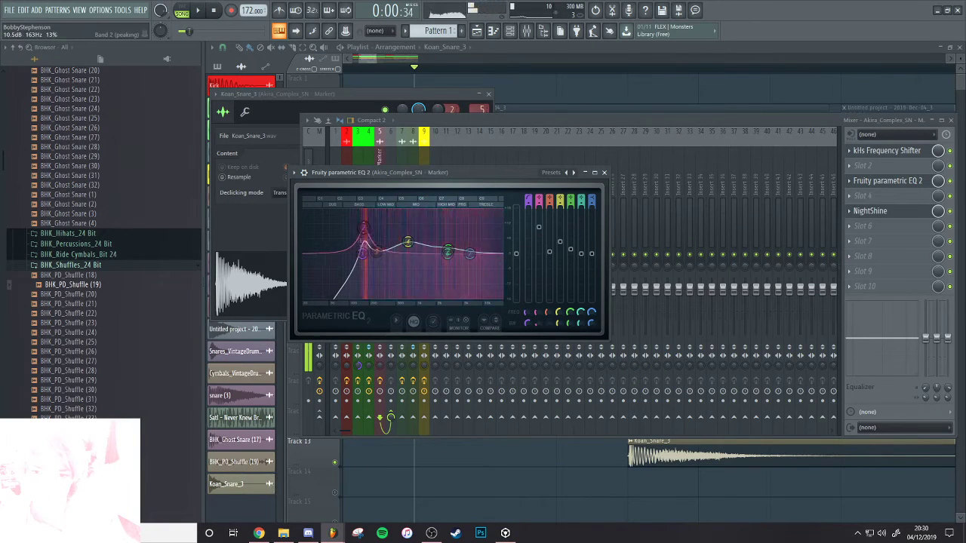
# Align the Koan_Snare_3 clip with the first snare (3) clip, add a copy on Track 13 at the second snare, and play them together
pyautogui.click(654, 459)
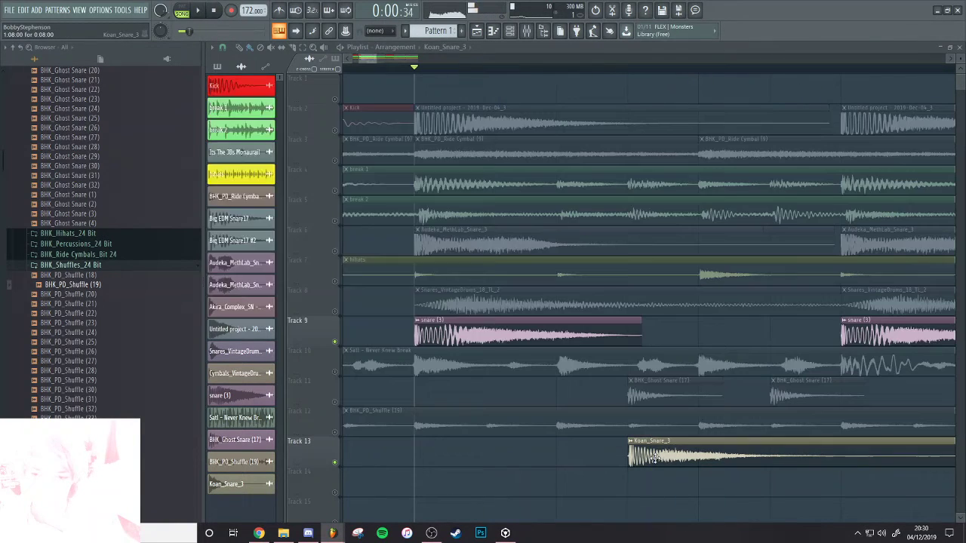
pyautogui.doubleClick(654, 459)
pyautogui.moveTo(654, 459); pyautogui.dragTo(456, 455)
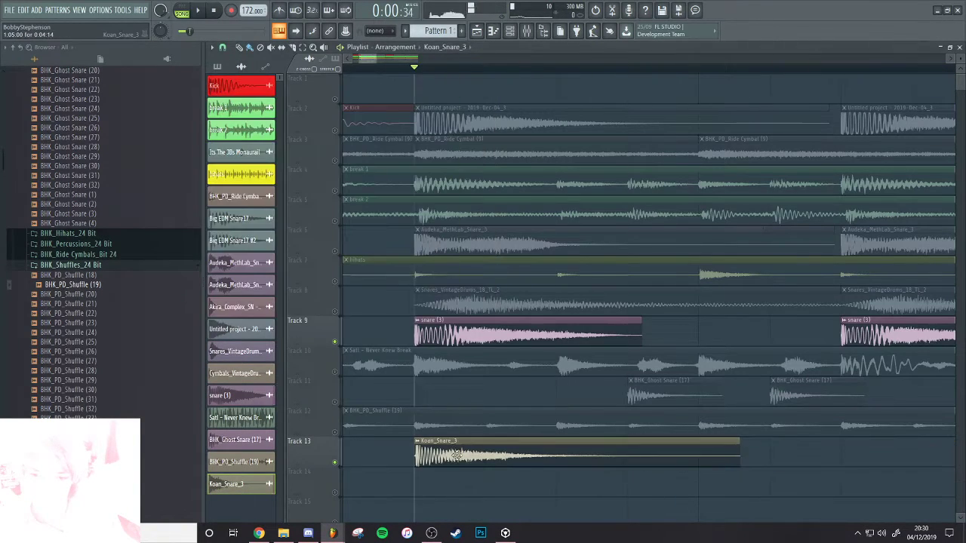
pyautogui.doubleClick(456, 455)
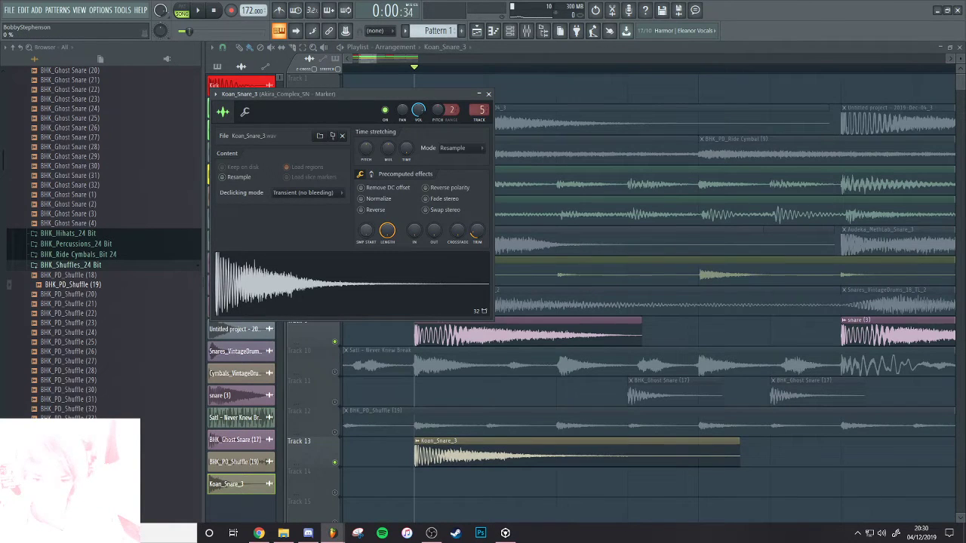
pyautogui.click(860, 455)
pyautogui.press('space')
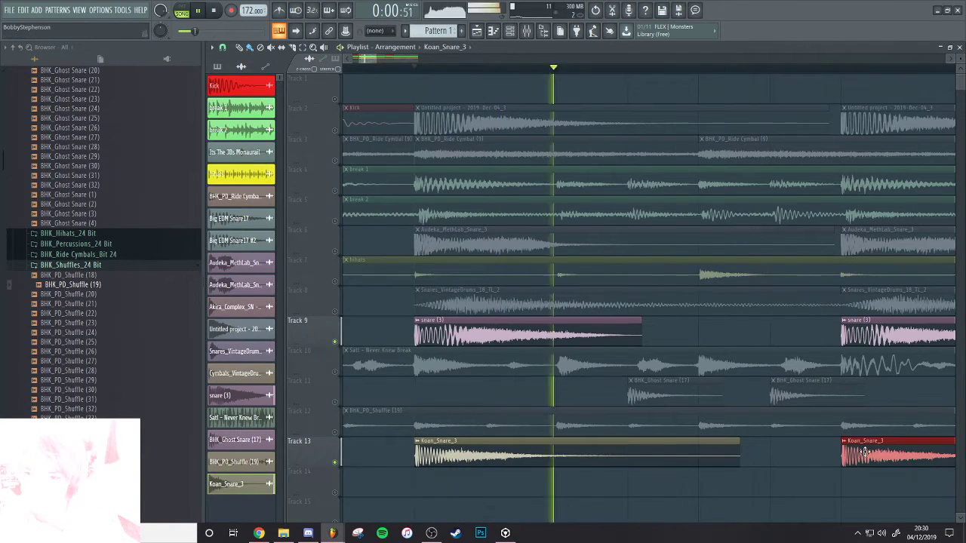
pyautogui.scroll(-4, 865, 452)
pyautogui.press('space')
# Set Koan_Snare_3's pitch range to 1 and turn on Reverse polarity, then audition it against the snare (3) layer
pyautogui.doubleClick(636, 438)
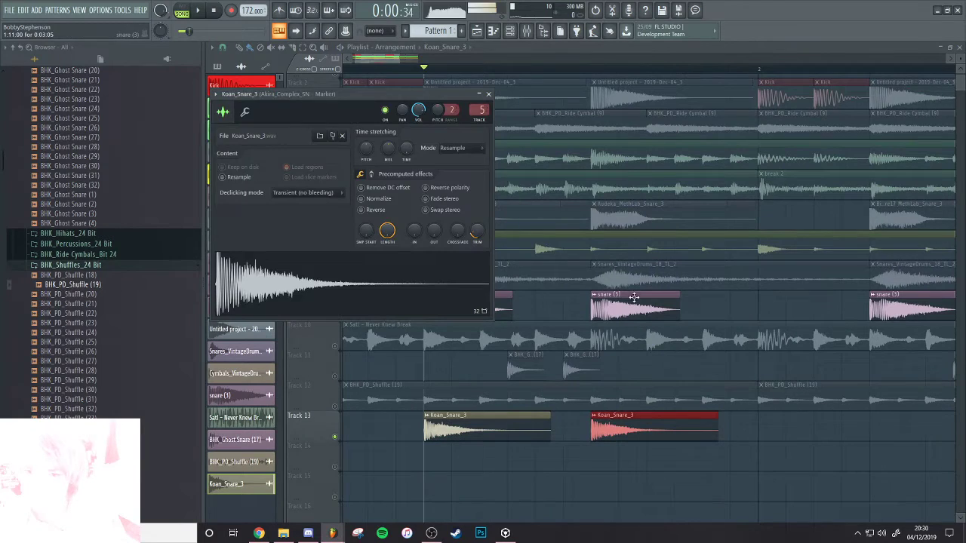
pyautogui.doubleClick(633, 298)
pyautogui.click(615, 306)
pyautogui.doubleClick(479, 317)
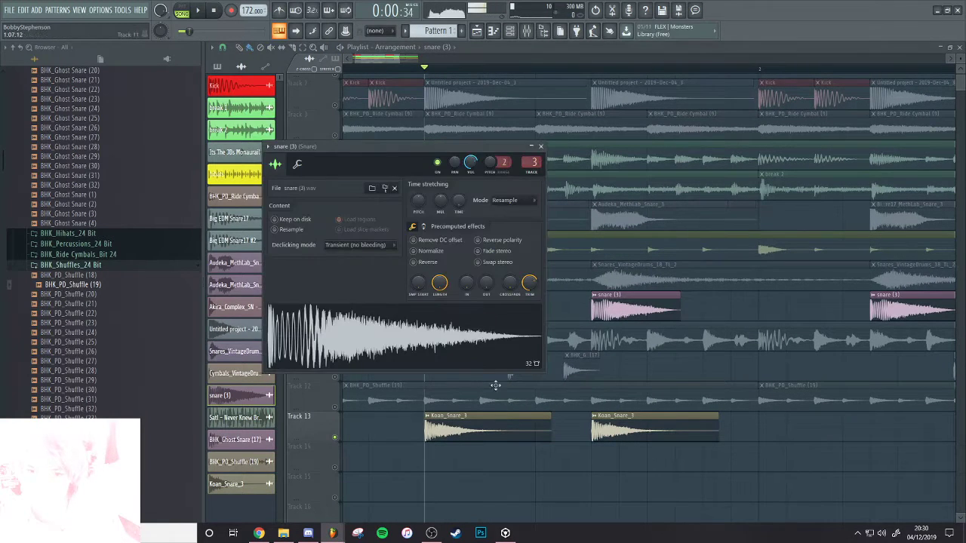
pyautogui.click(513, 432)
pyautogui.doubleClick(503, 340)
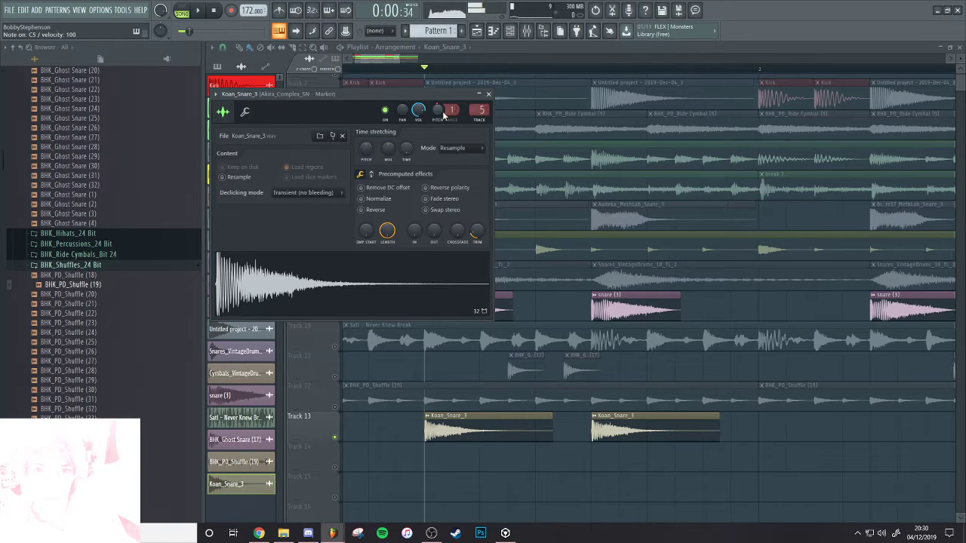
pyautogui.click(426, 188)
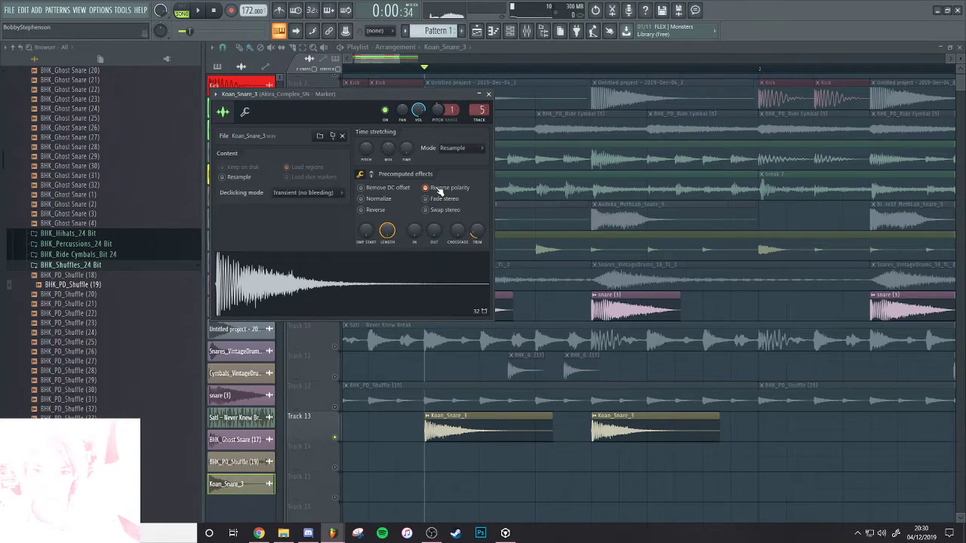
pyautogui.press('space')
pyautogui.press('space')
# Compare the sampler settings of the snare (3) and Koan_Snare_3 channels
pyautogui.doubleClick(604, 303)
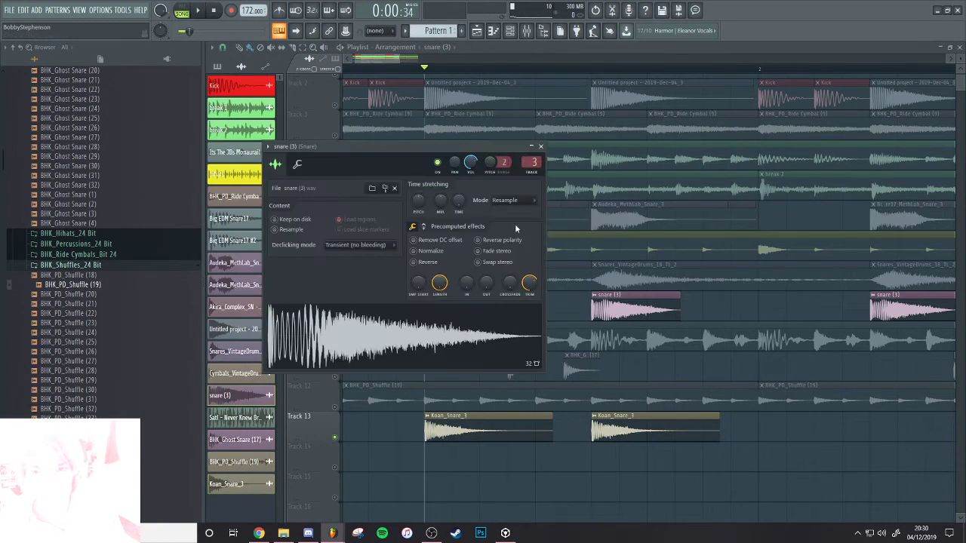
pyautogui.click(625, 424)
pyautogui.doubleClick(621, 416)
pyautogui.press('Escape')
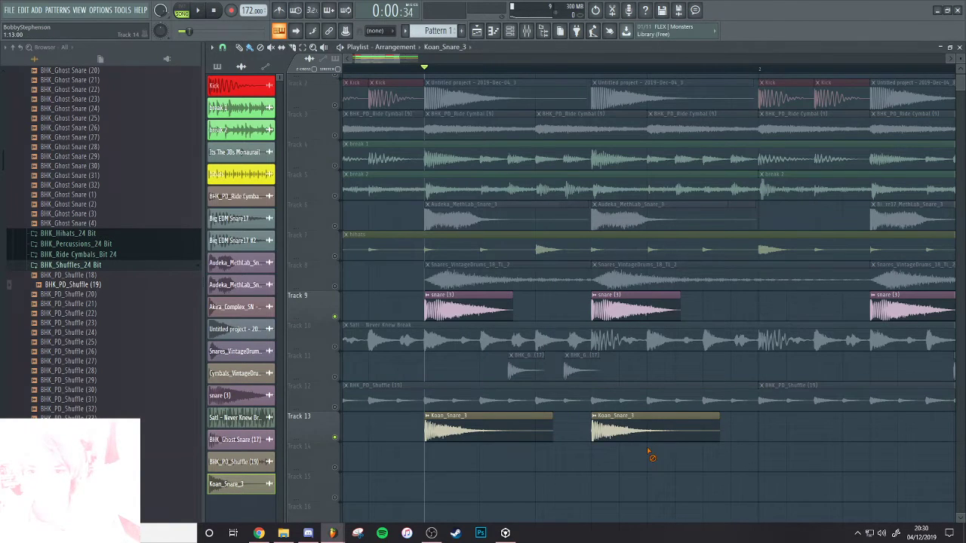
pyautogui.rightClick(647, 427)
# Play the layered snares while checking the levels and effects of mixer tracks 3 and 5 and Insert 6
pyautogui.press('F9')
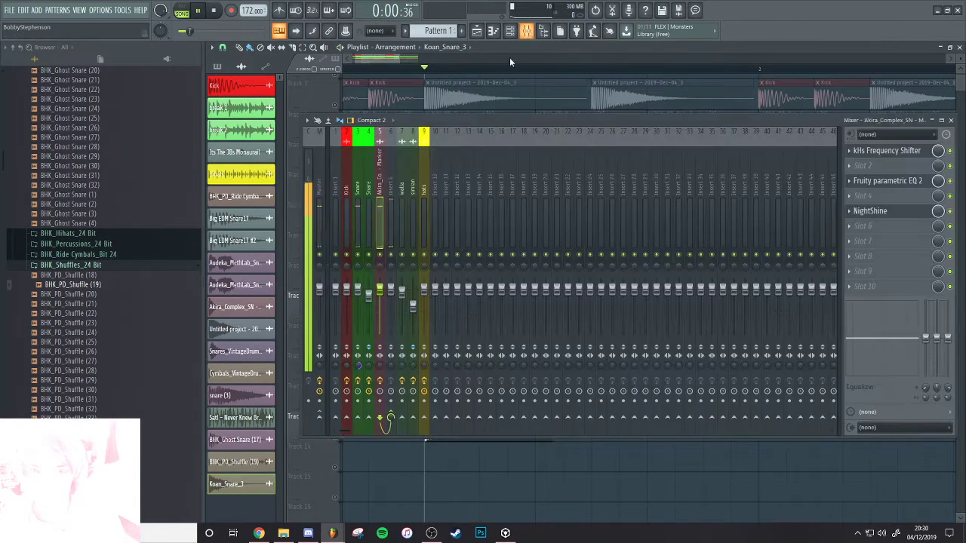
pyautogui.click(393, 214)
pyautogui.press('space')
pyautogui.press('space')
pyautogui.click(380, 230)
pyautogui.press('space')
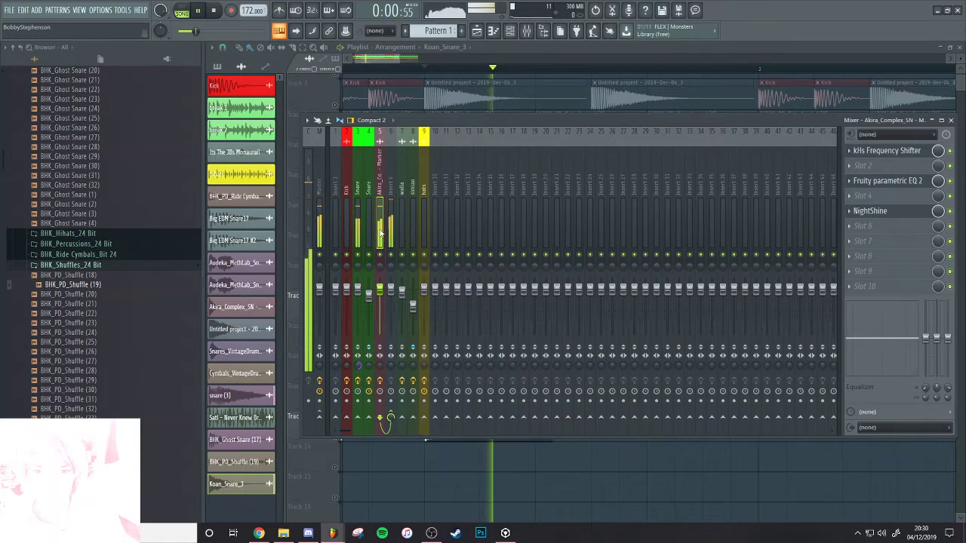
pyautogui.press('space')
pyautogui.press('space')
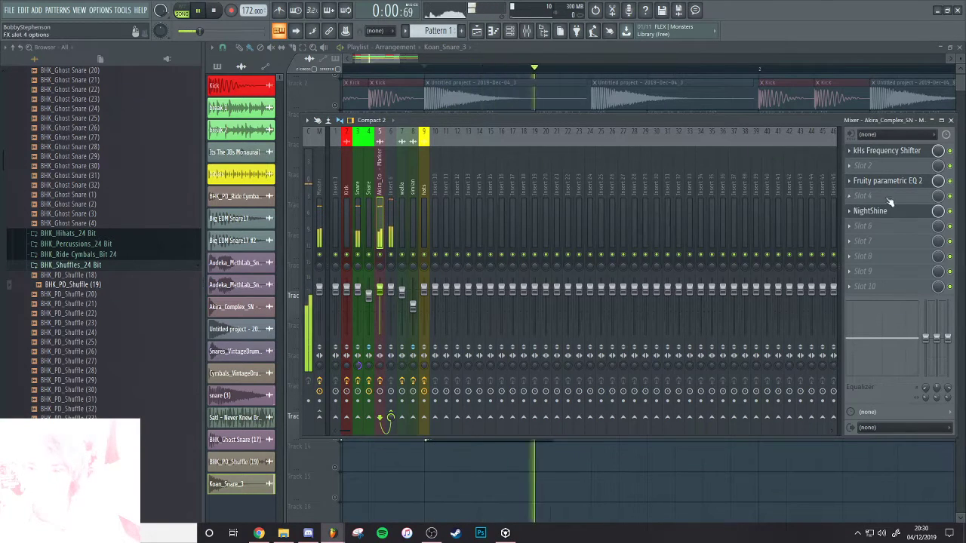
pyautogui.press('space')
pyautogui.click(356, 225)
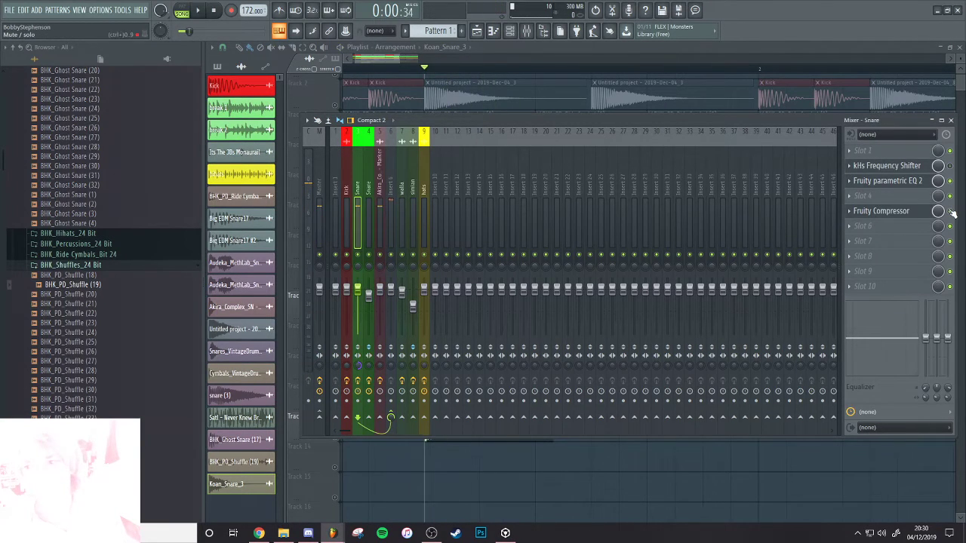
# Add Fruity Parametric EQ 2 to Insert 6, lower its main level, and gently boost several bands, with band 6 about 5.2 dB at 8935 Hz
pyautogui.click(391, 224)
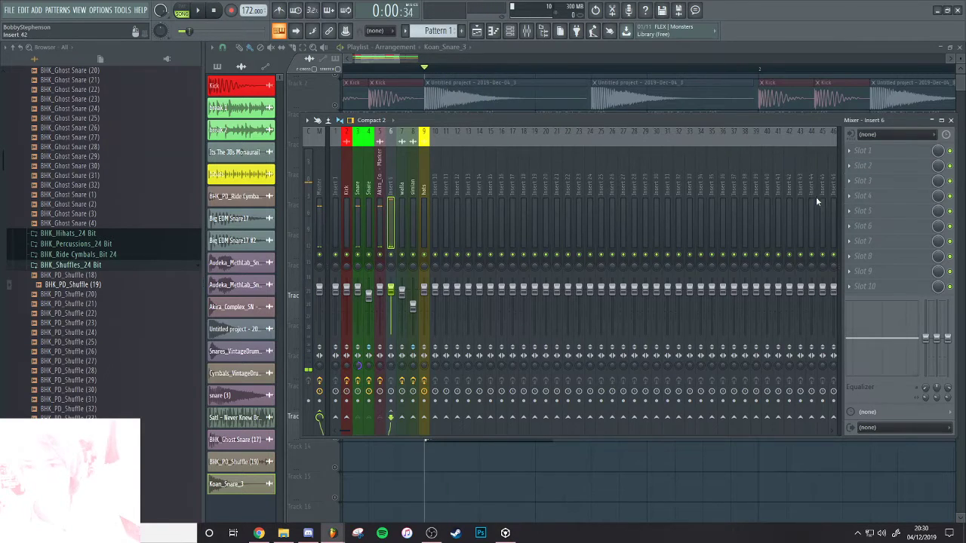
pyautogui.click(865, 181)
pyautogui.click(730, 89)
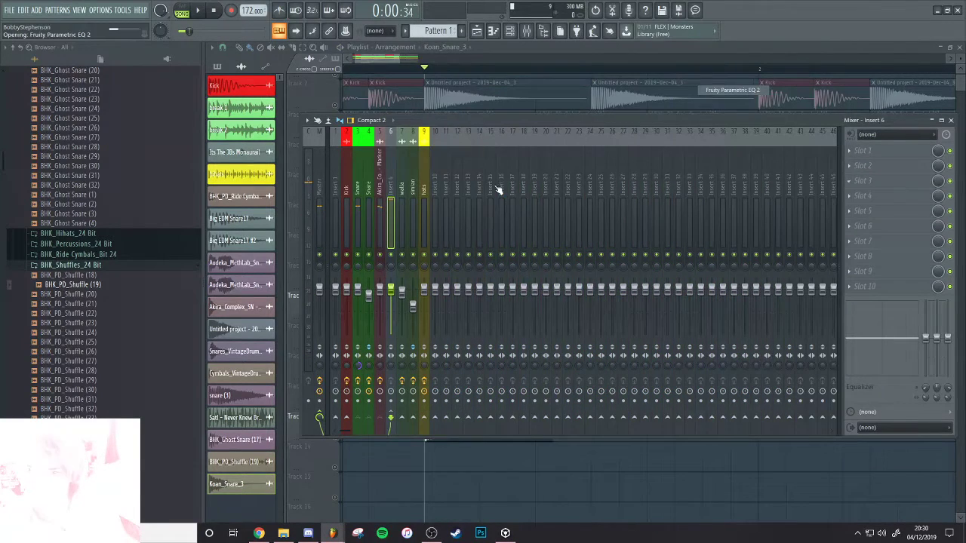
pyautogui.press('space')
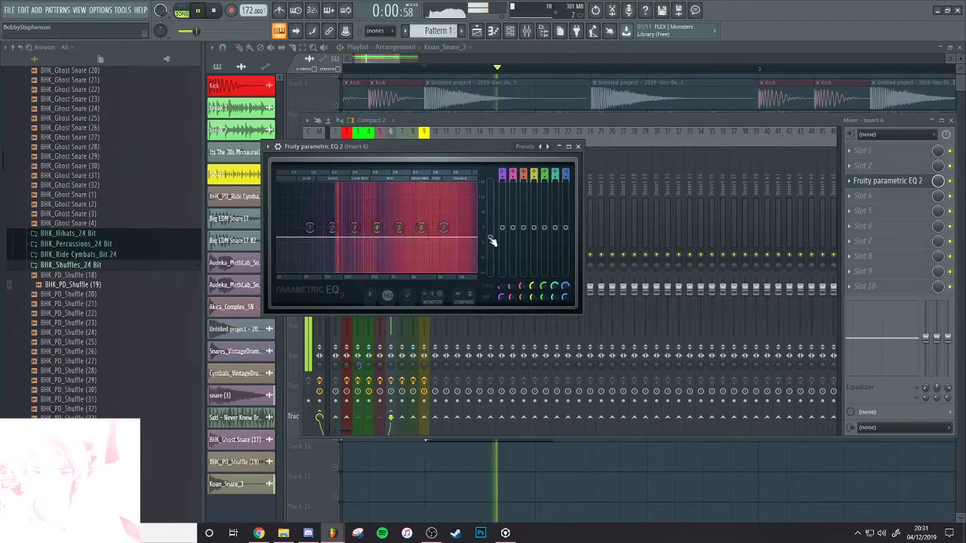
pyautogui.moveTo(369, 227); pyautogui.dragTo(451, 220)
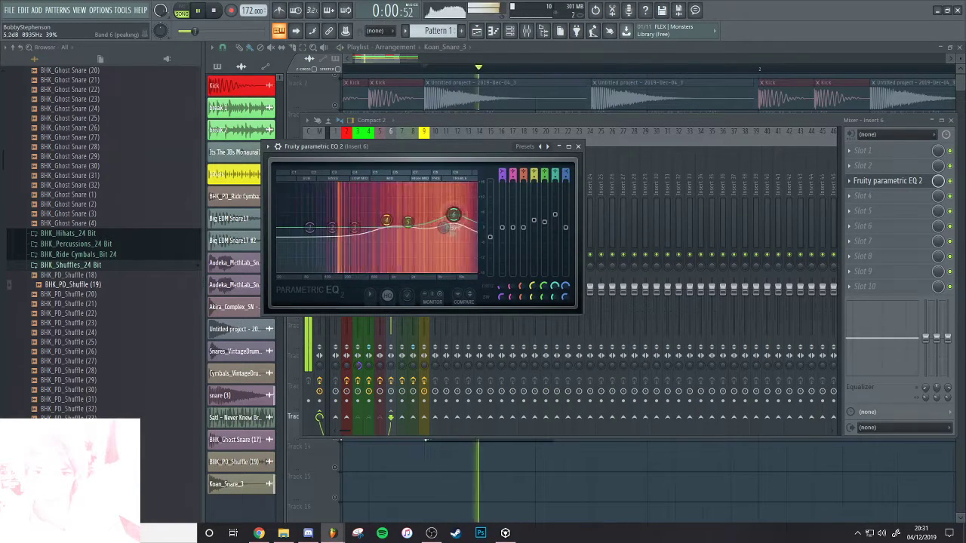
pyautogui.moveTo(332, 228); pyautogui.dragTo(336, 219)
# Add FabFilter Pro-C 2 to slot 5 of Insert 6 and load the Limiting Snare in Middle bM preset
pyautogui.click(860, 211)
pyautogui.moveTo(861, 224)
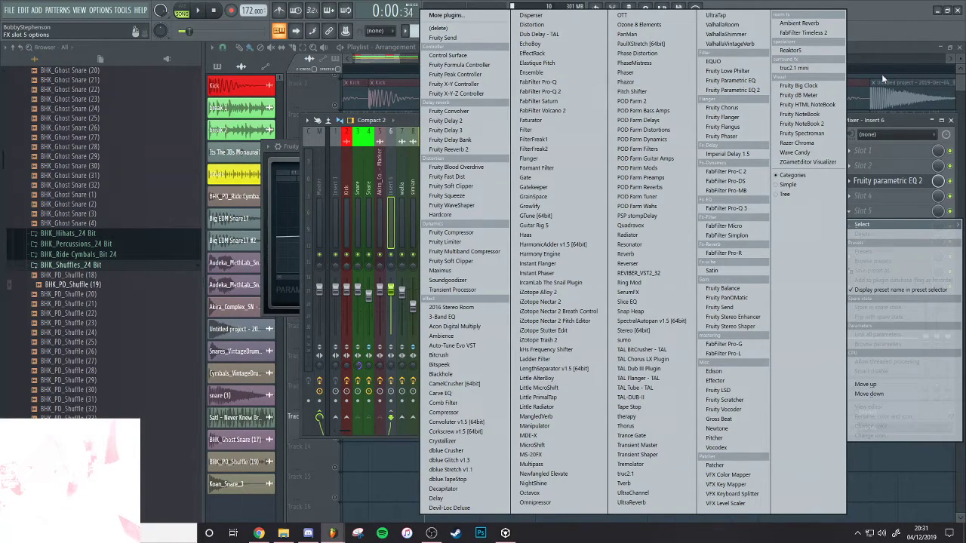
pyautogui.click(726, 171)
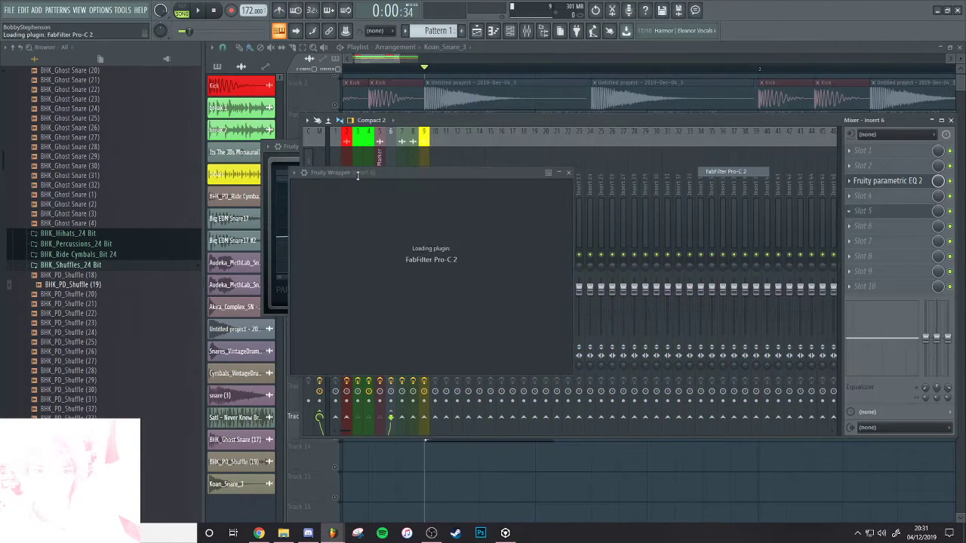
pyautogui.click(528, 172)
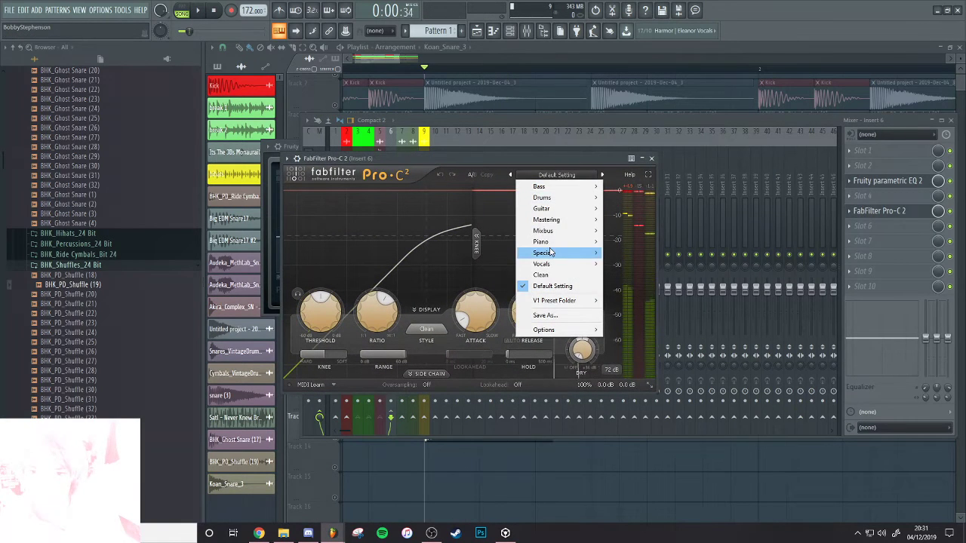
pyautogui.moveTo(545, 254)
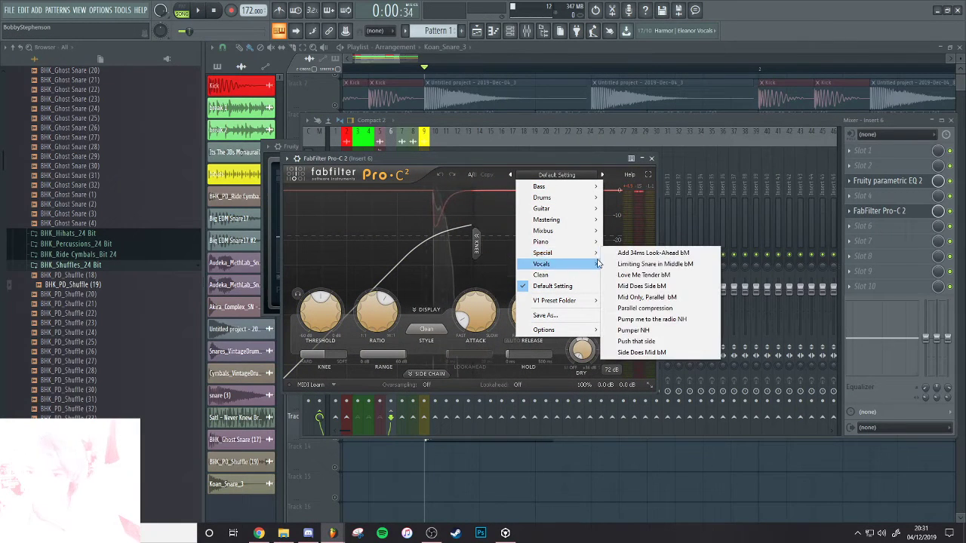
pyautogui.click(656, 264)
pyautogui.moveTo(486, 156); pyautogui.dragTo(489, 158)
# Play the layered snares and advance the Pro-C 2 preset on Insert 6 to Parallel compression
pyautogui.press('space')
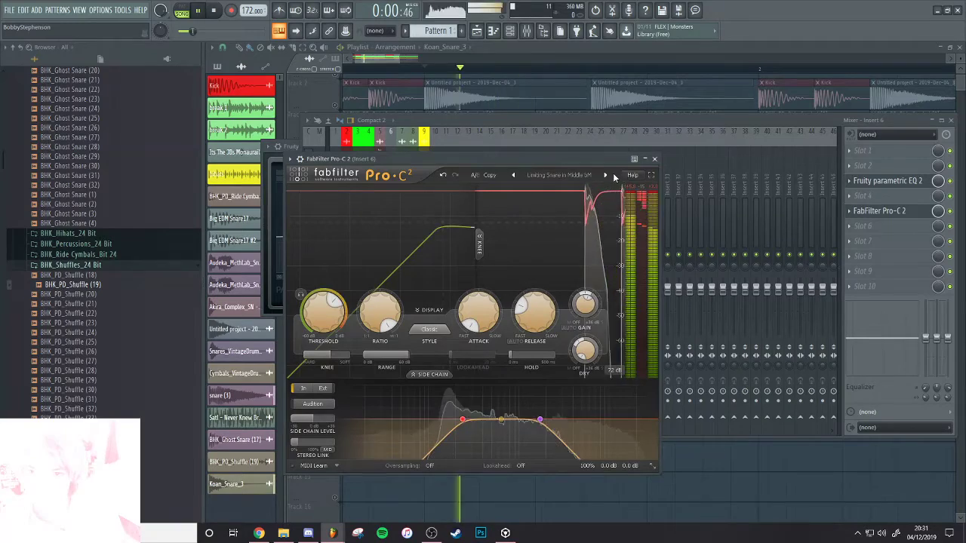
pyautogui.click(605, 176)
pyautogui.click(604, 175)
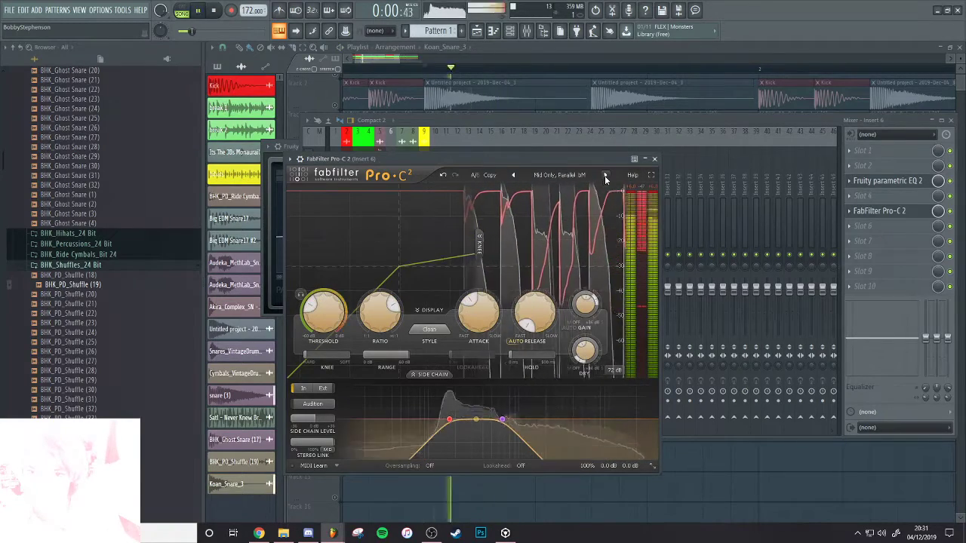
pyautogui.click(604, 176)
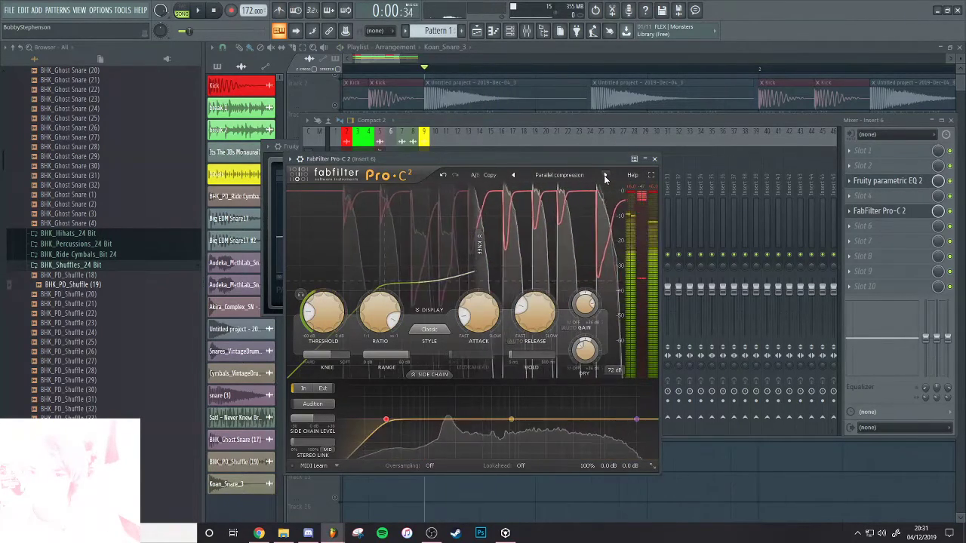
# Toggle the Pro-C 2 effect in slot 5 of Insert 6 and replay the layered snares to compare
pyautogui.click(950, 212)
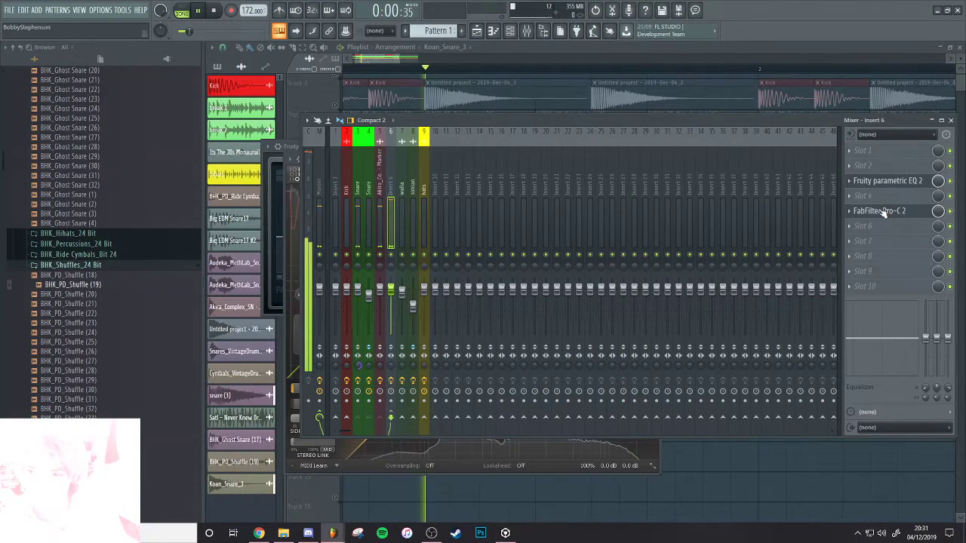
pyautogui.press('space')
pyautogui.press('space')
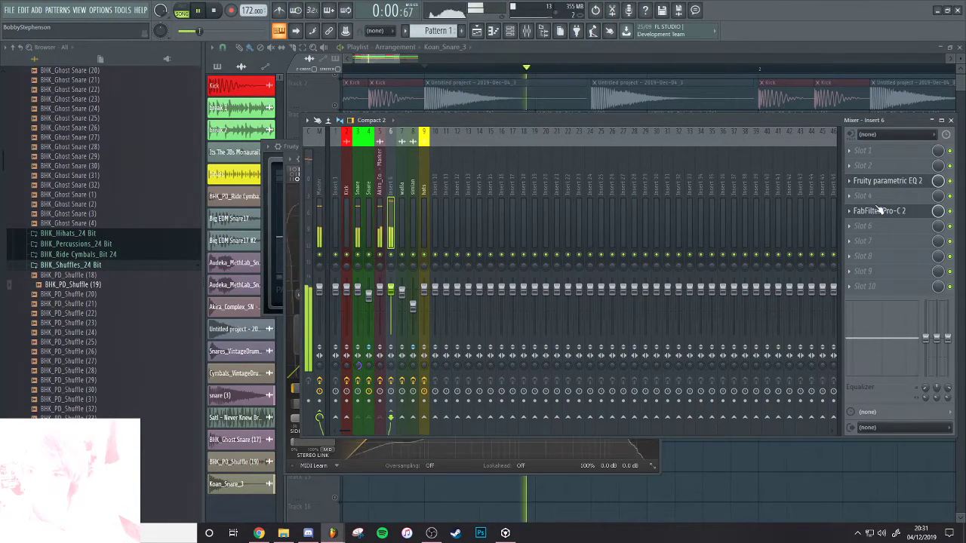
pyautogui.press('space')
# Open the sampler settings of the Koan_Snare_3 clip on Track 13 and play the layered snares
pyautogui.middleClick(738, 479)
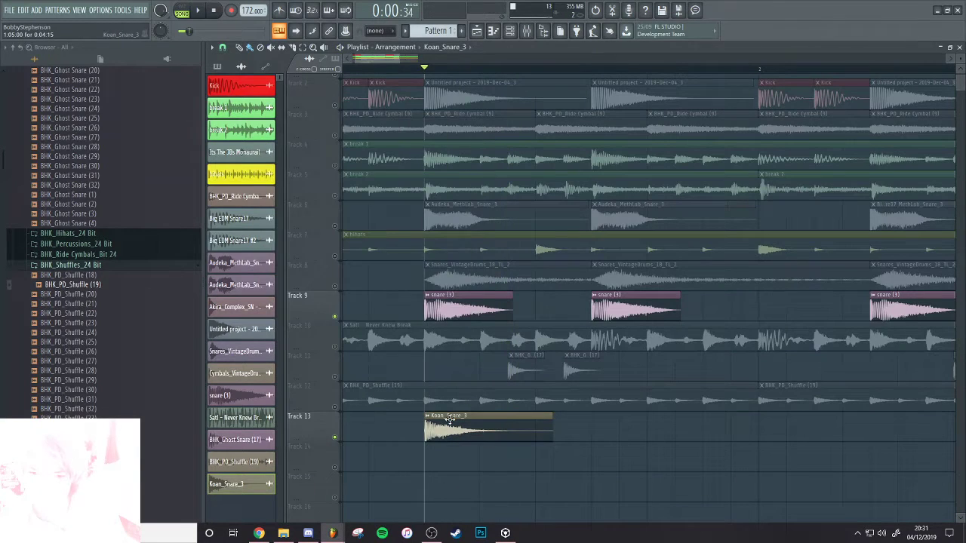
pyautogui.doubleClick(449, 423)
pyautogui.press('space')
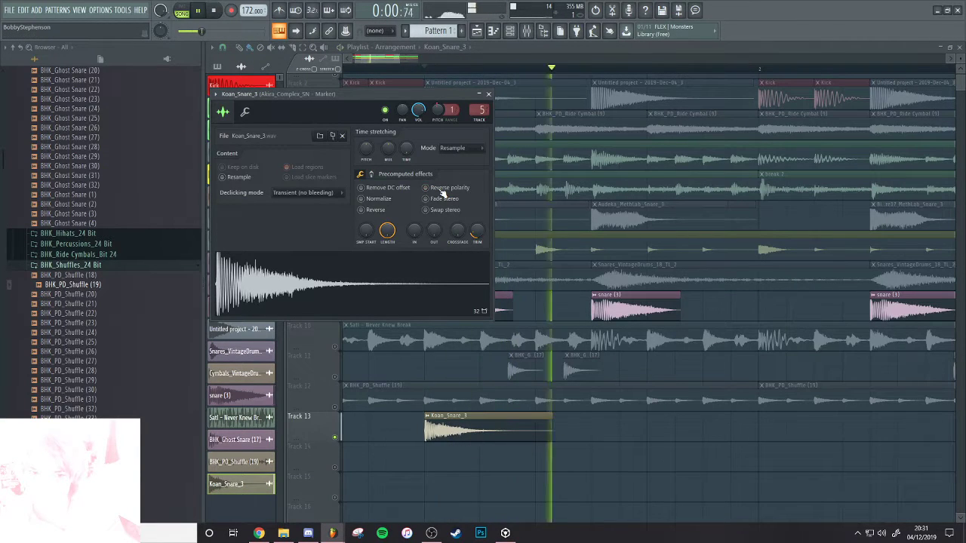
pyautogui.press('space')
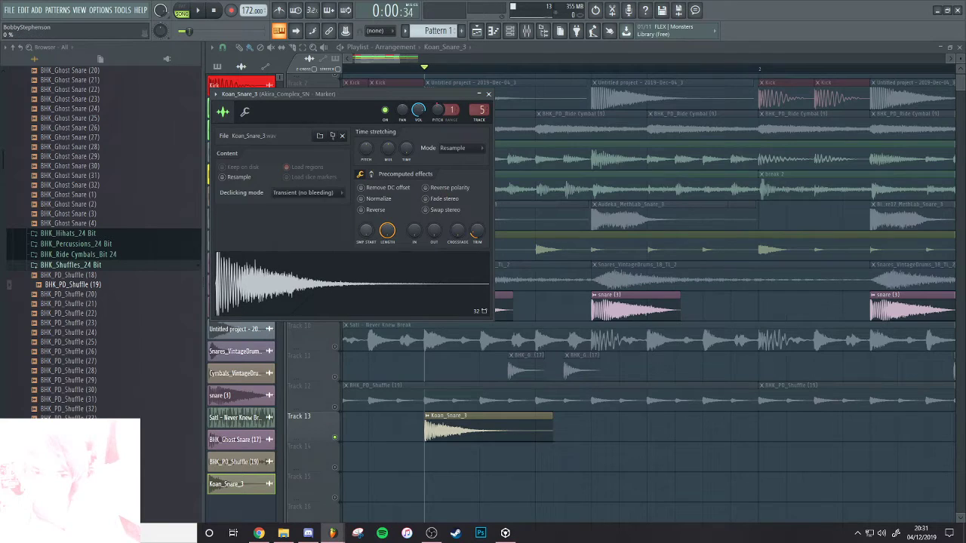
# Open the Koan snare sample in Edison, trim the near-silent start before the transient, and place the edited audio on Track 13
pyautogui.click(369, 285)
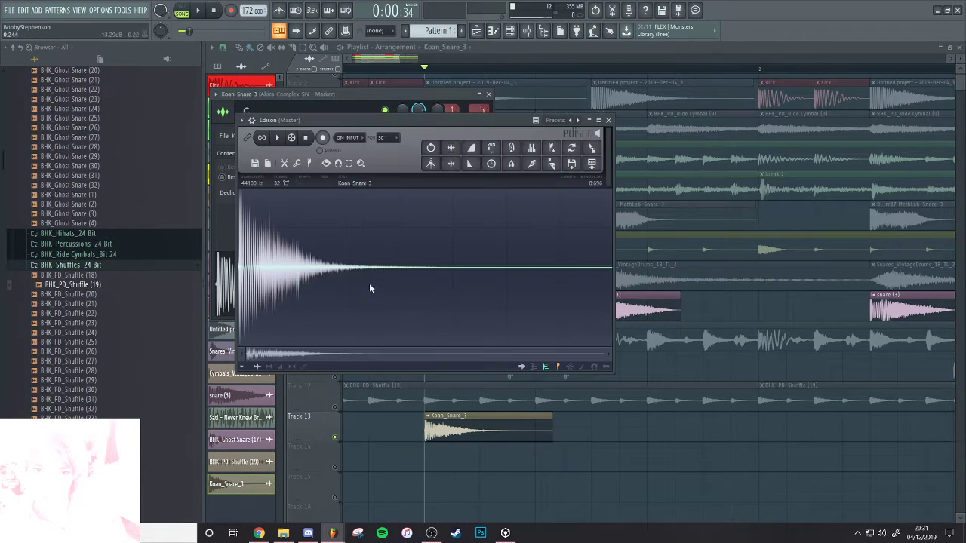
pyautogui.moveTo(604, 355); pyautogui.dragTo(261, 310)
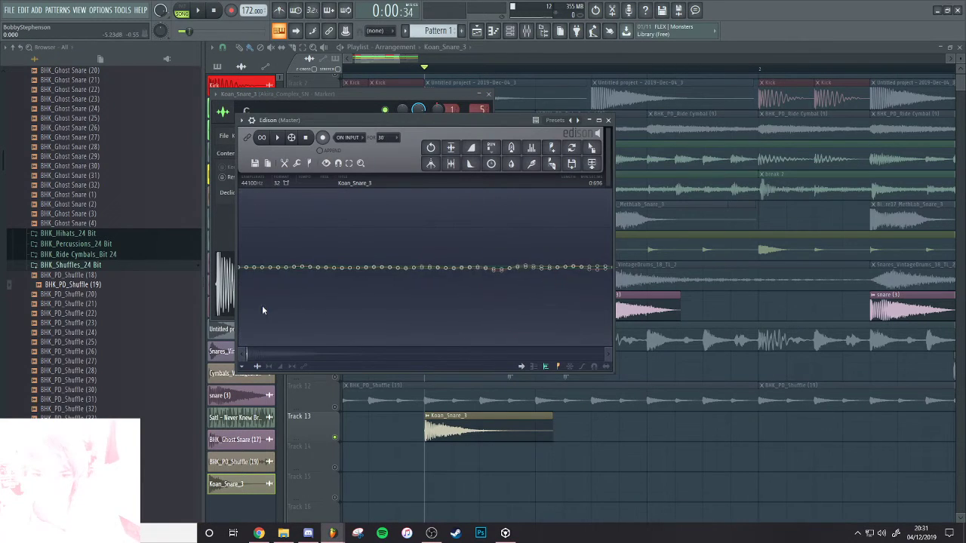
pyautogui.scroll(-4, 325, 279)
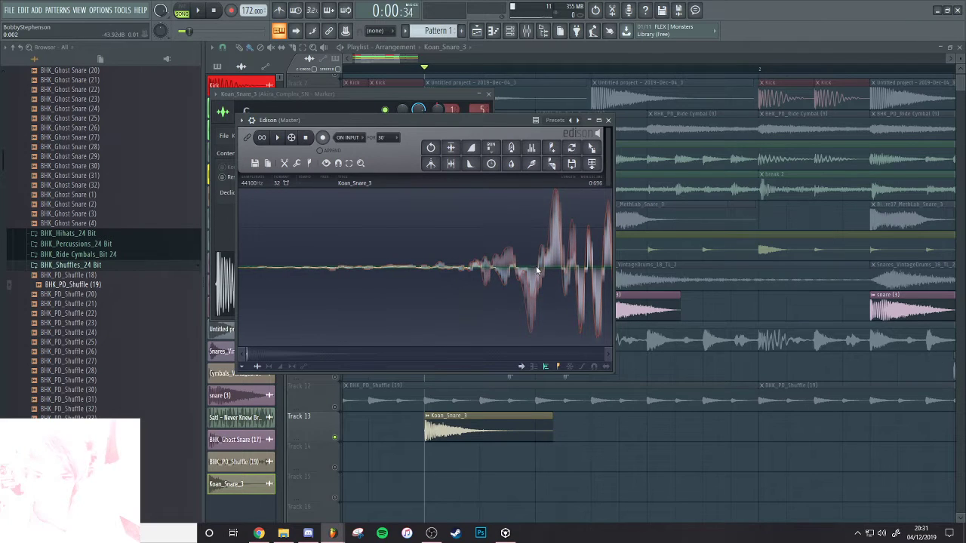
pyautogui.scroll(-3, 364, 268)
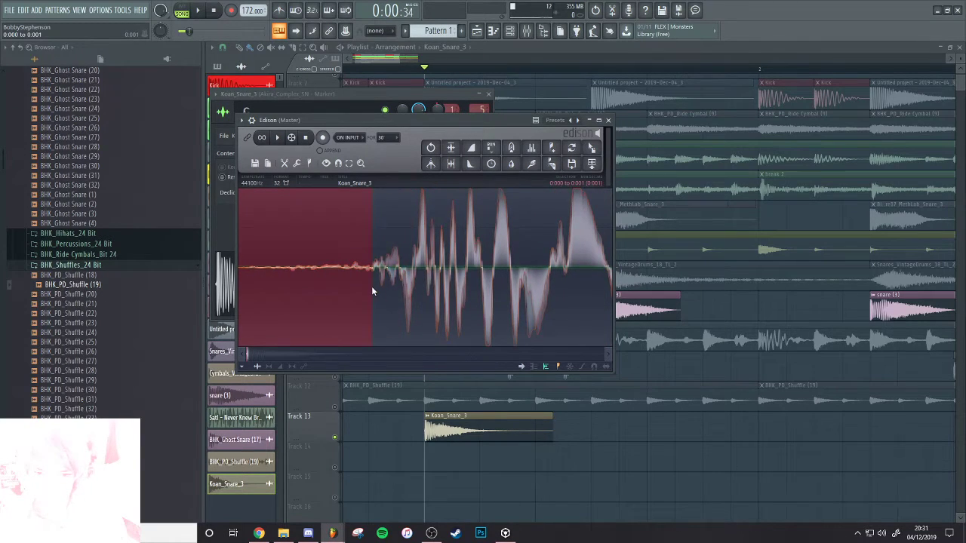
pyautogui.scroll(-4, 371, 279)
pyautogui.moveTo(592, 148); pyautogui.dragTo(438, 424)
# Switch to the Twitch stream page in Chrome and post "i can't figure out why this snare is in phase half the time" in chat
pyautogui.click(259, 533)
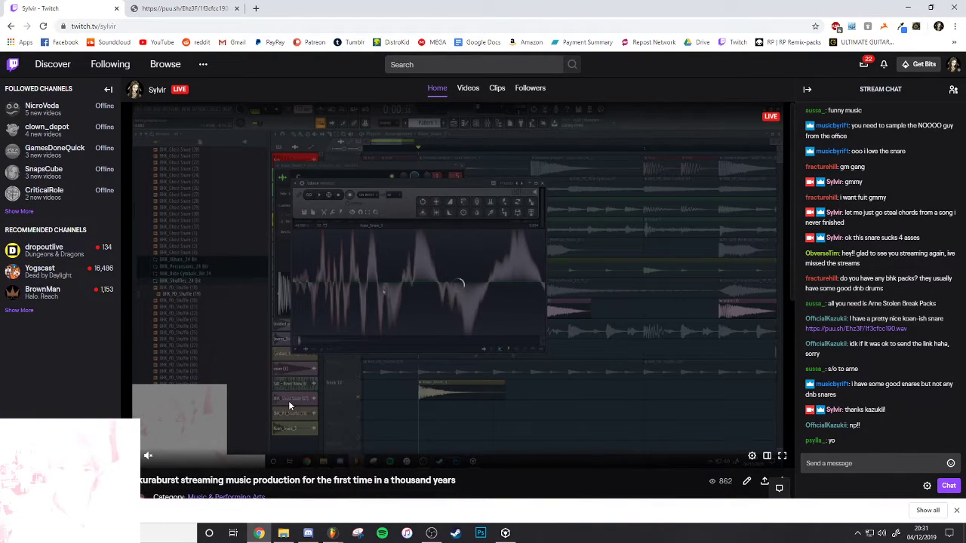
pyautogui.click(856, 465)
pyautogui.write('i can')
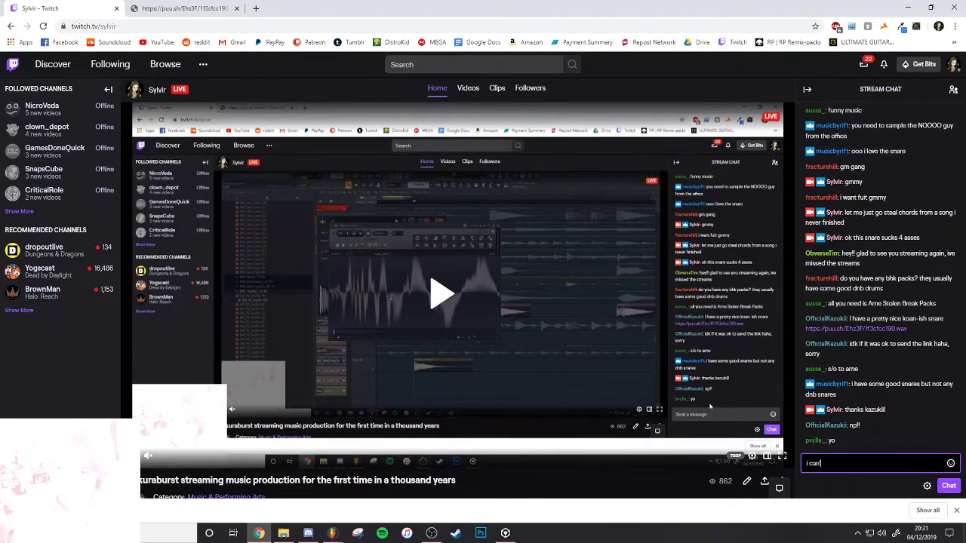
pyautogui.write("'t figure out why")
pyautogui.press('BackSpace')
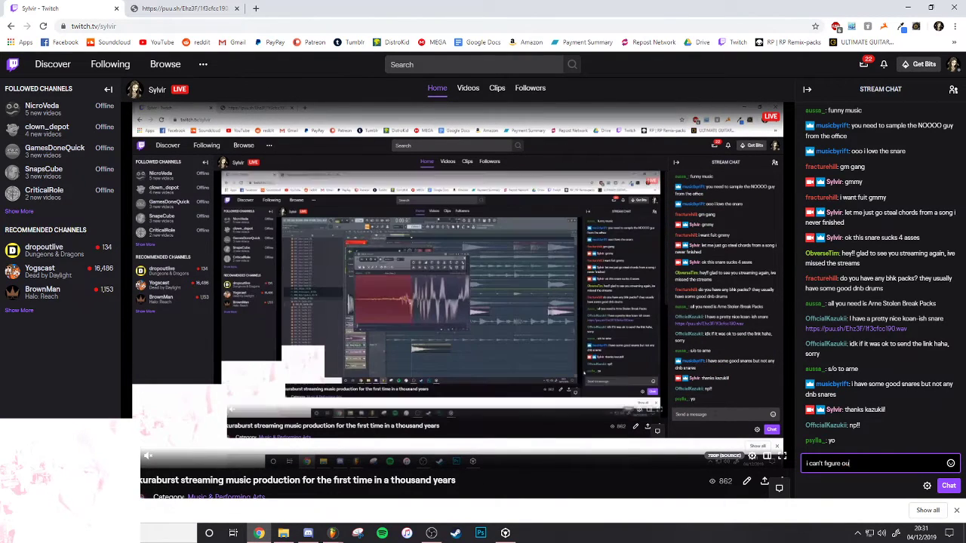
pyautogui.write('t why this snare ')
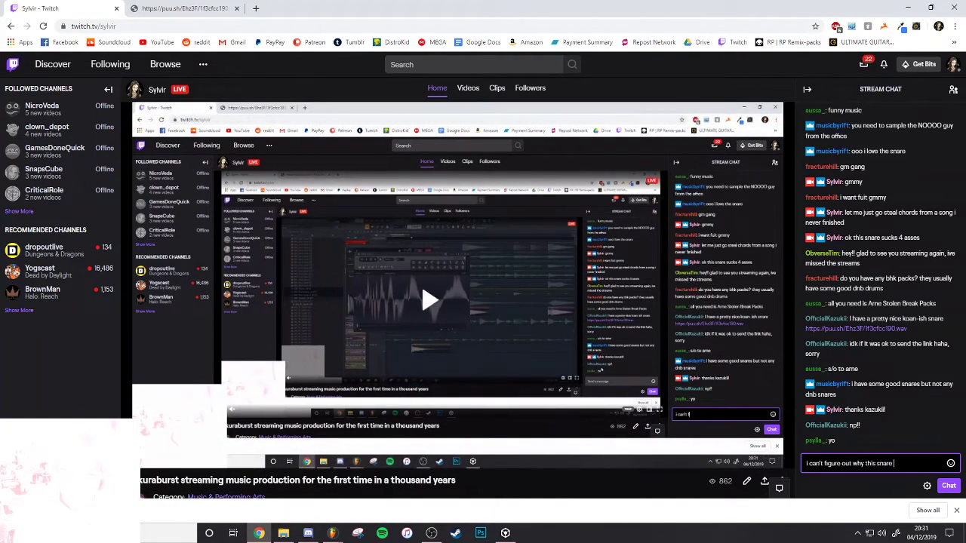
pyautogui.write('is in phase')
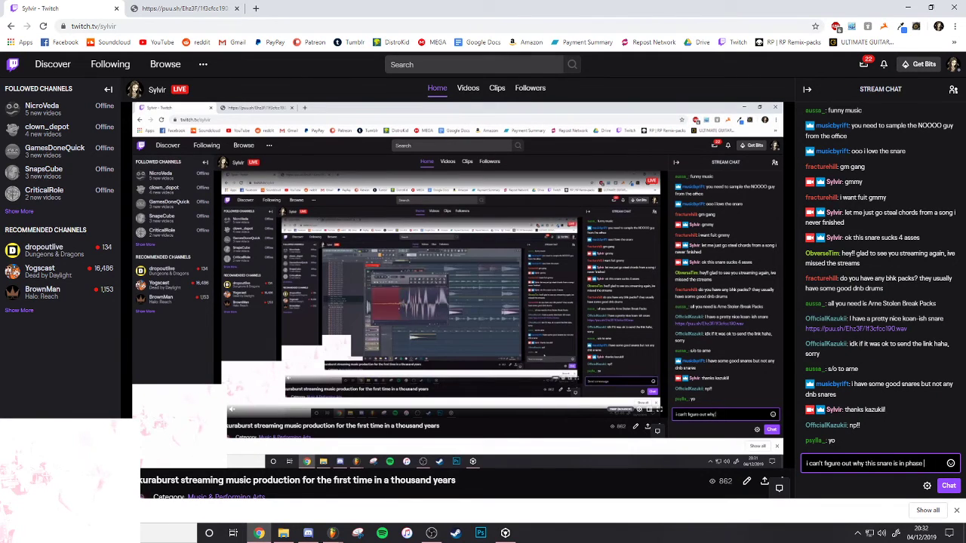
pyautogui.write(' half the time')
pyautogui.press('Return')
# Post the follow-up message "idk if you can hear that" in the stream chat
pyautogui.write('idk if yo')
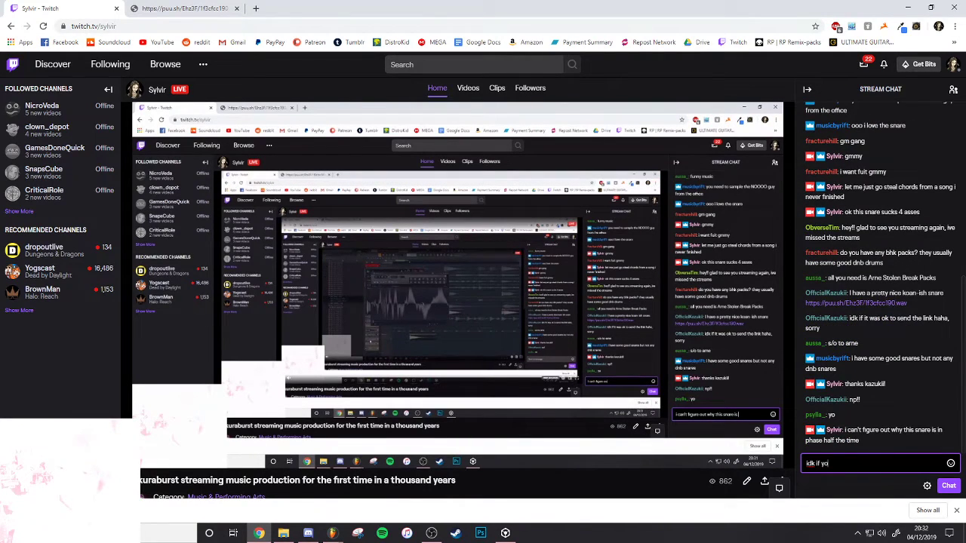
pyautogui.write('u can hear that')
pyautogui.press('Return')
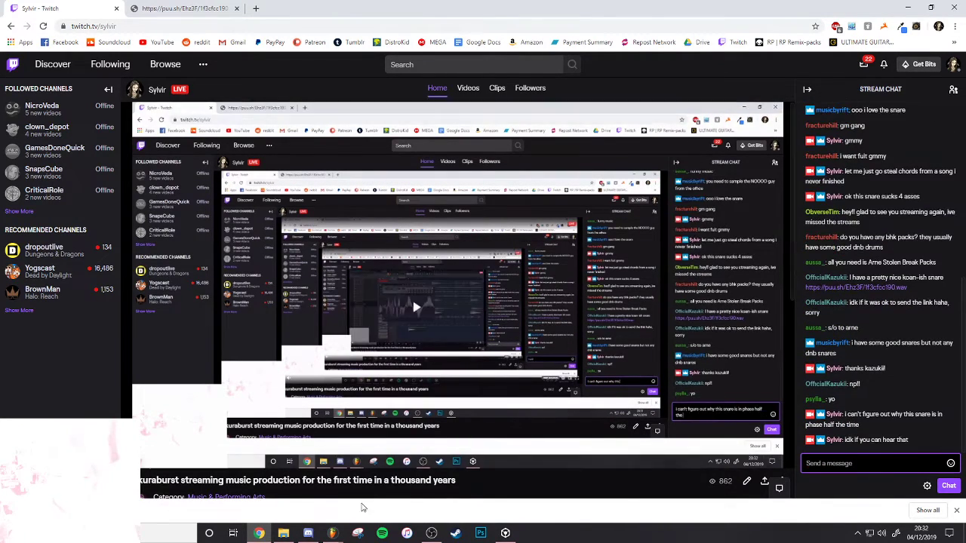
# Switch back to the FL Studio window containing the drum and bass beat
pyautogui.click(331, 532)
pyautogui.click(403, 483)
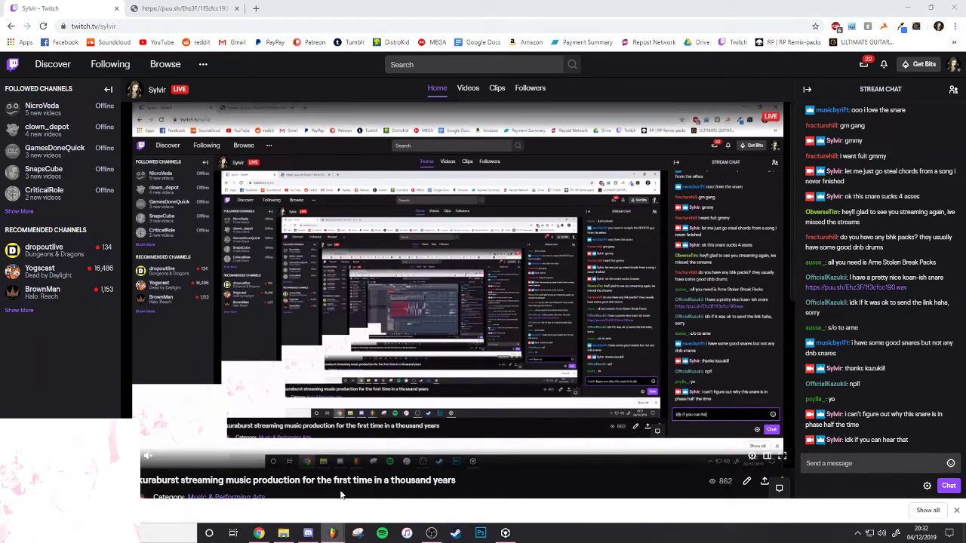
pyautogui.click(333, 531)
pyautogui.click(357, 510)
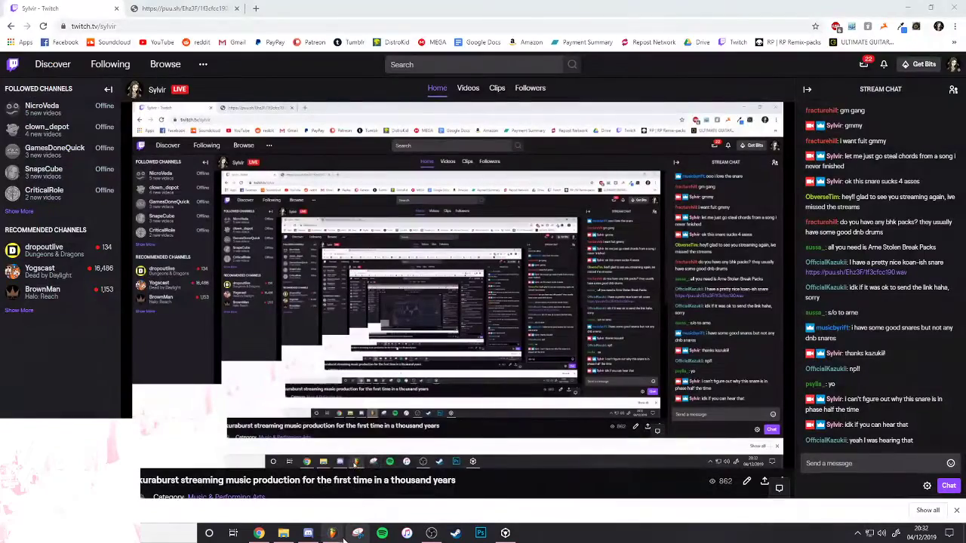
pyautogui.click(337, 535)
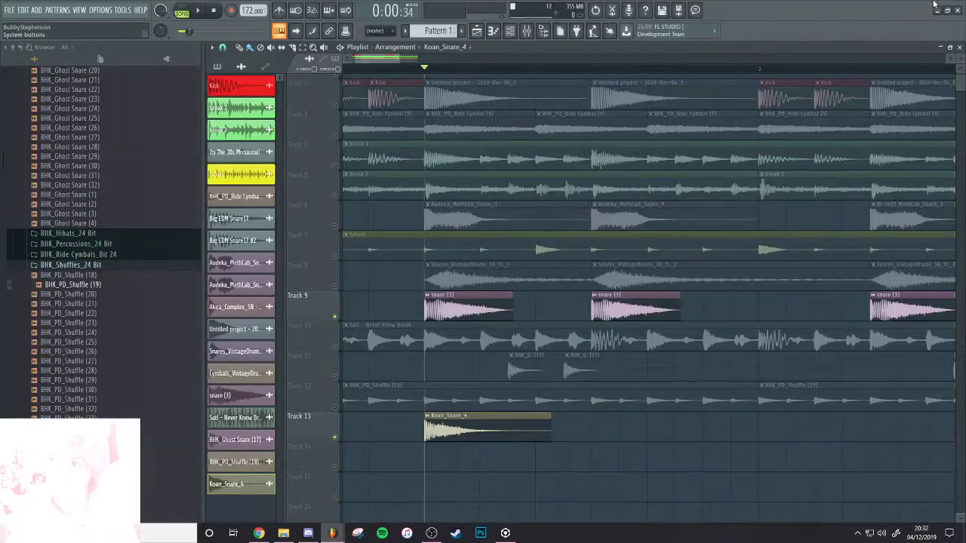
pyautogui.click(936, 7)
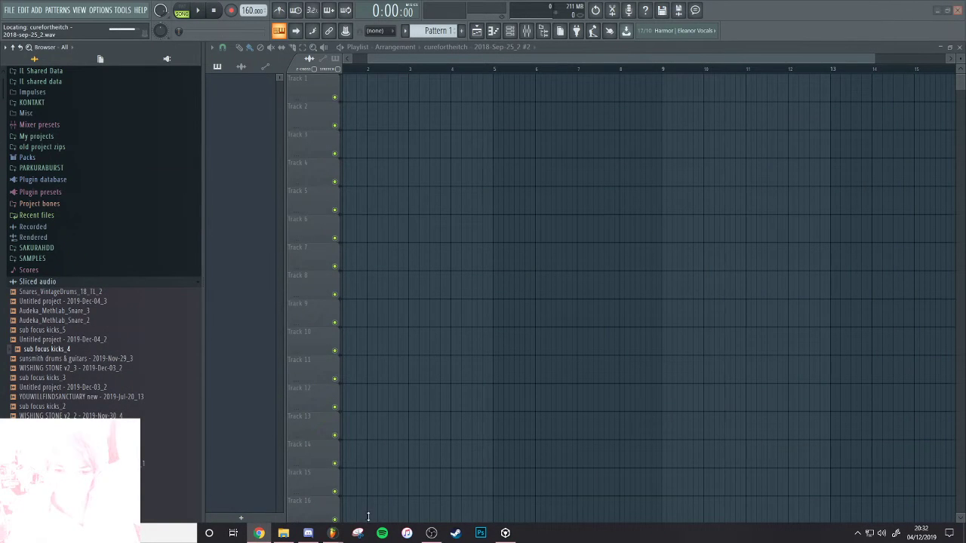
pyautogui.hotkey('alt', 'Tab')
pyautogui.hotkey('alt', 'Tab')
pyautogui.hotkey('alt', 'Tab')
pyautogui.hotkey('alt', 'Tab')
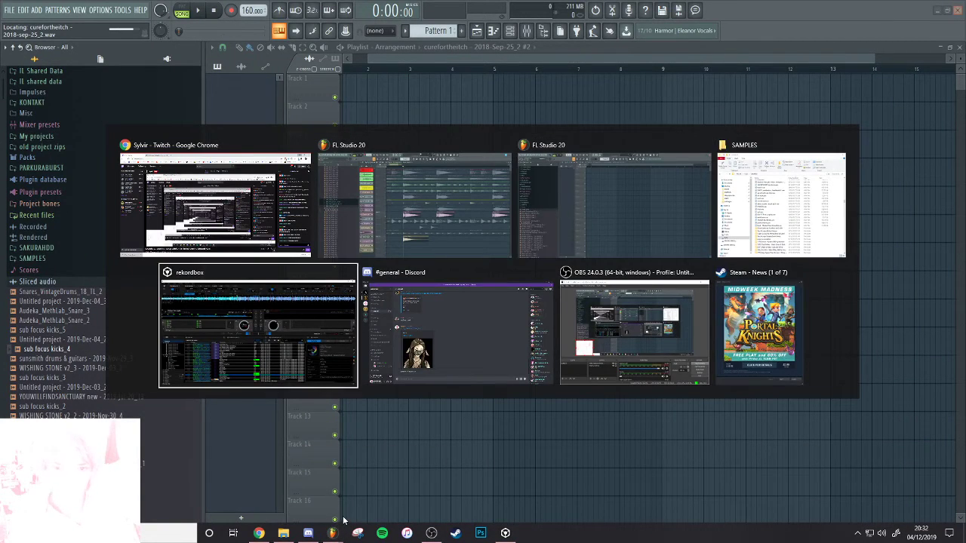
pyautogui.hotkey('alt', 'Tab')
pyautogui.hotkey('alt', 'Tab')
pyautogui.hotkey('alt', 'Tab')
pyautogui.hotkey('alt', 'Tab')
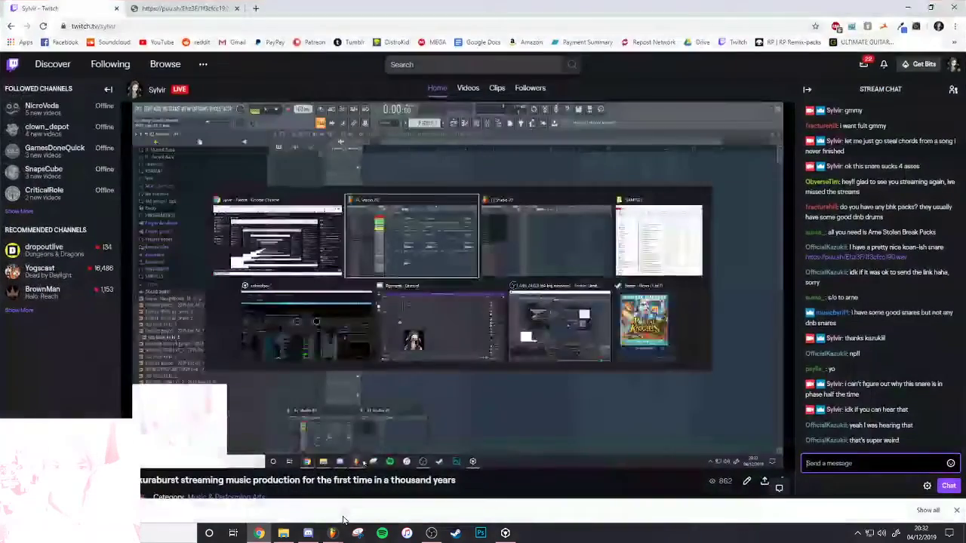
pyautogui.hotkey('alt', 'Tab')
pyautogui.hotkey('alt', 'Tab')
pyautogui.hotkey('alt', 'Tab')
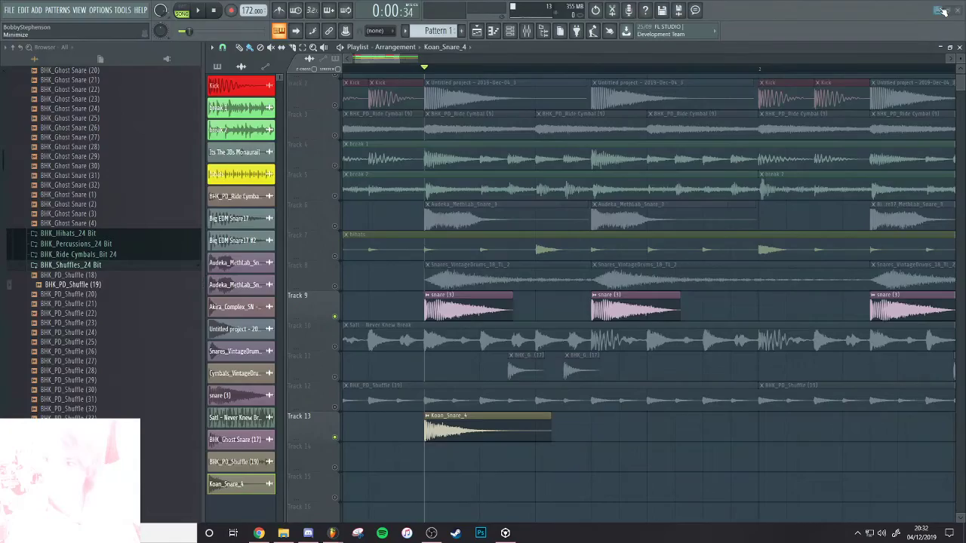
pyautogui.click(944, 10)
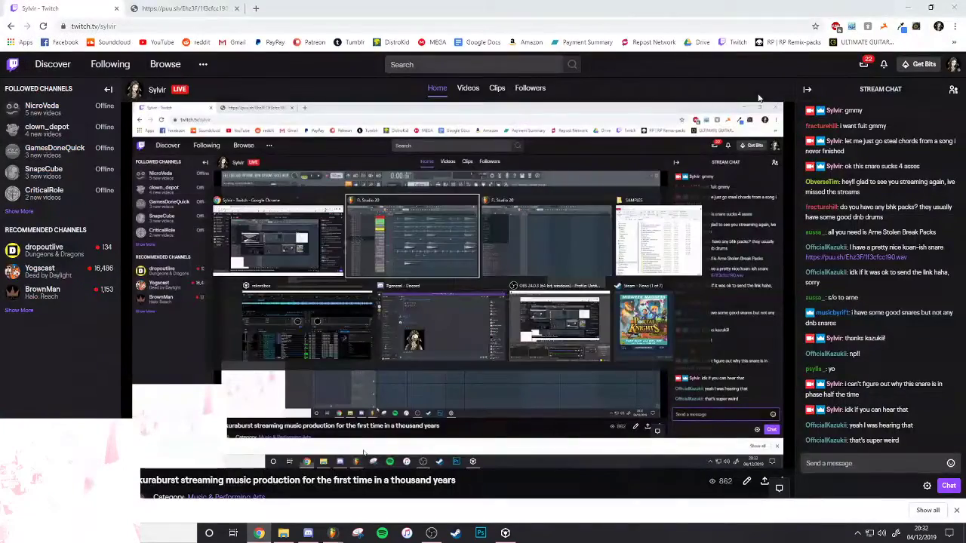
pyautogui.hotkey('alt', 'Tab')
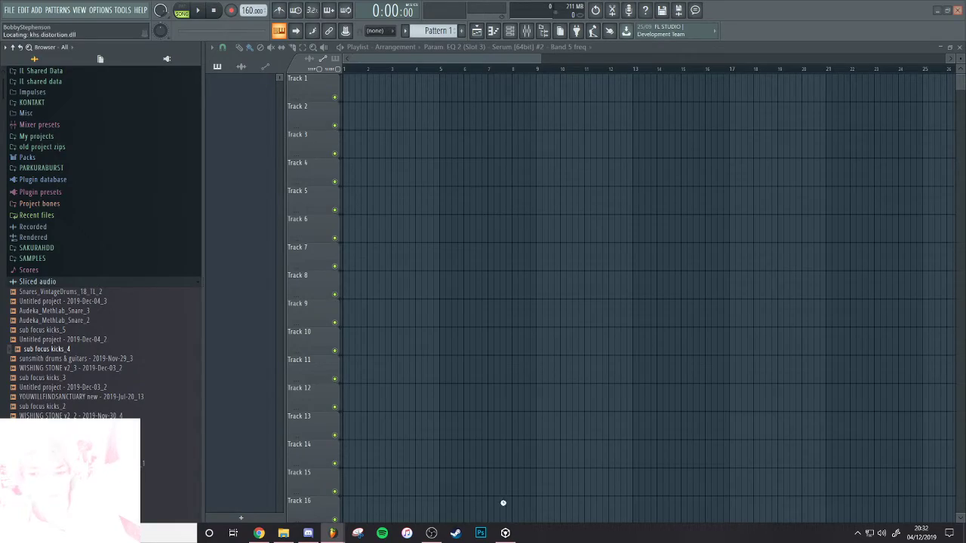
pyautogui.click(505, 533)
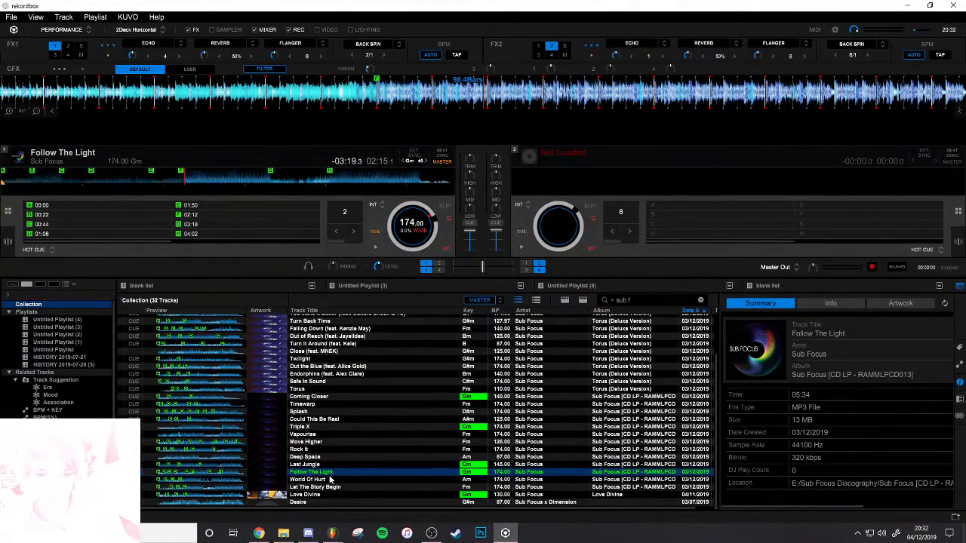
pyautogui.click(906, 5)
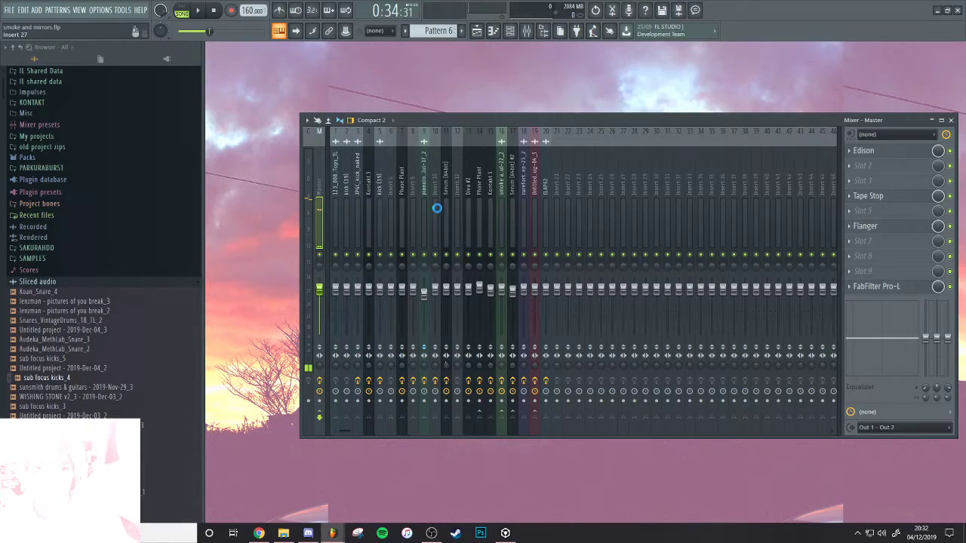
# Force-close the unresponsive second FL Studio instance with the smoke and mirrors project and cancel its problem report
pyautogui.click(324, 533)
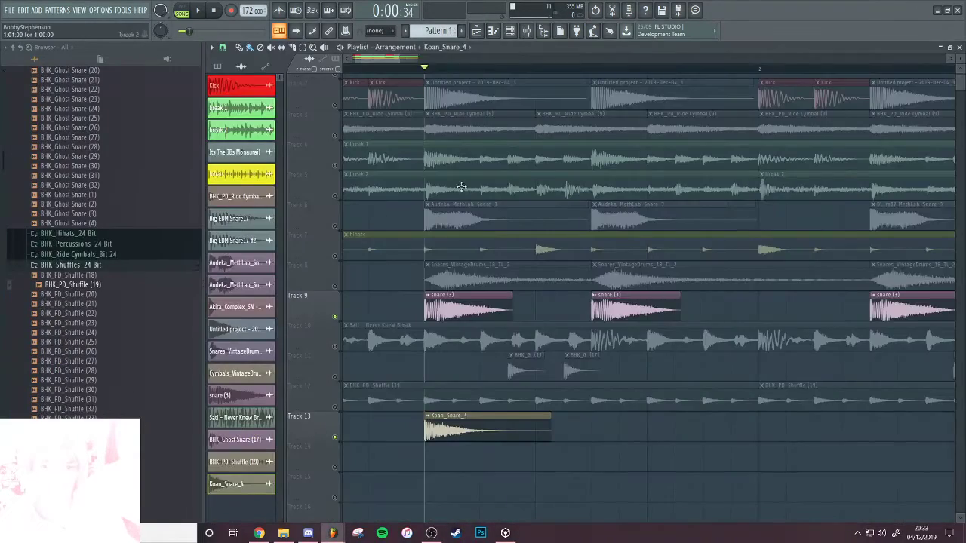
pyautogui.click(321, 532)
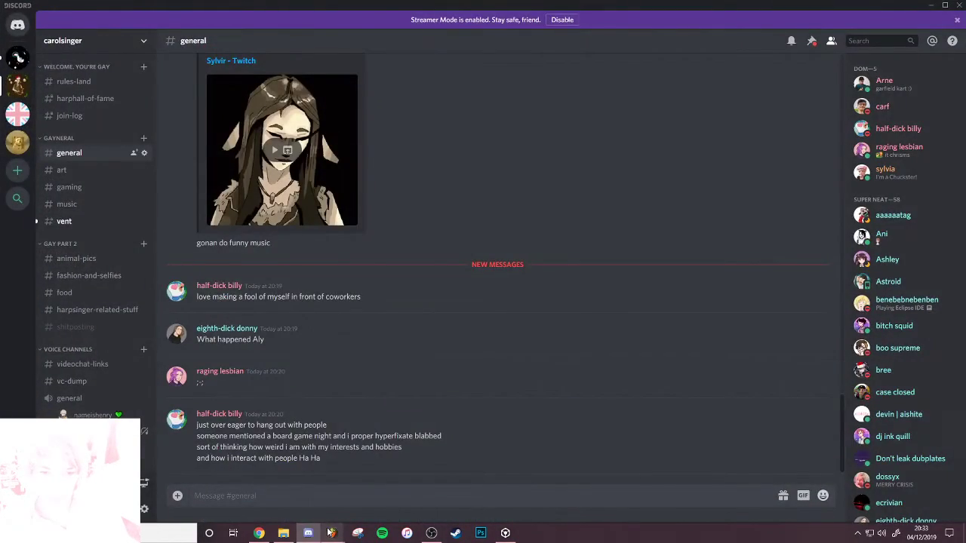
pyautogui.click(312, 534)
pyautogui.click(365, 490)
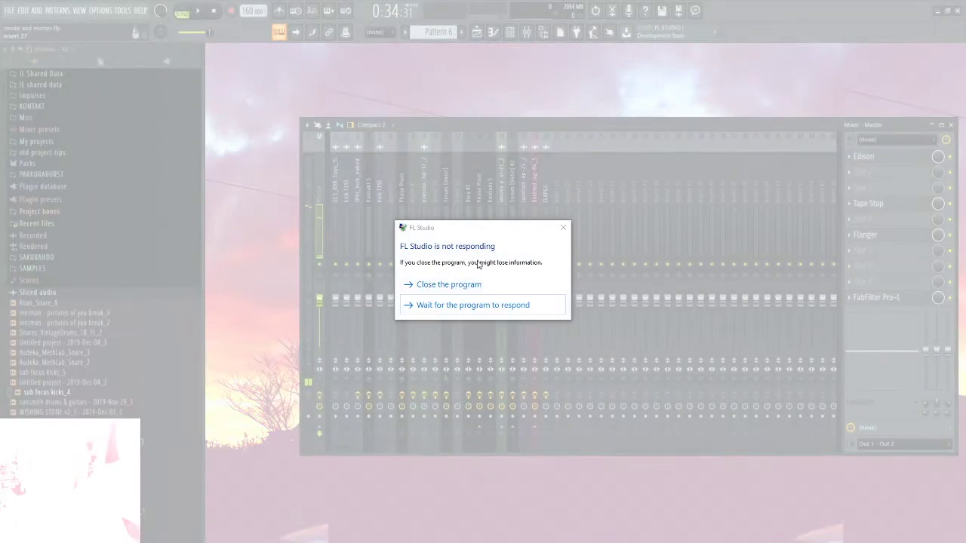
pyautogui.click(470, 283)
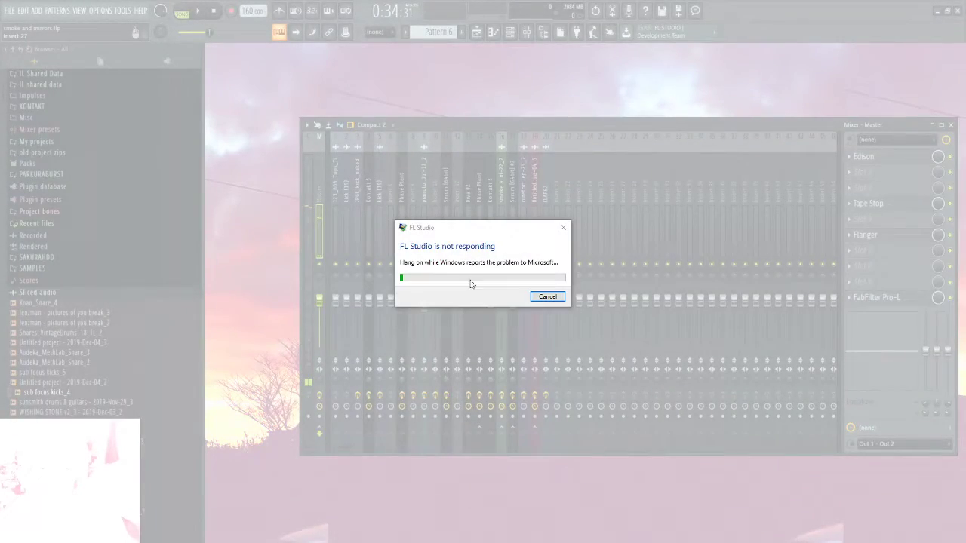
pyautogui.click(544, 298)
# Place a second Koan_Snare_4 clip on Track 13 under the second snare hit and toggle the sample's reverse polarity option
pyautogui.press('space')
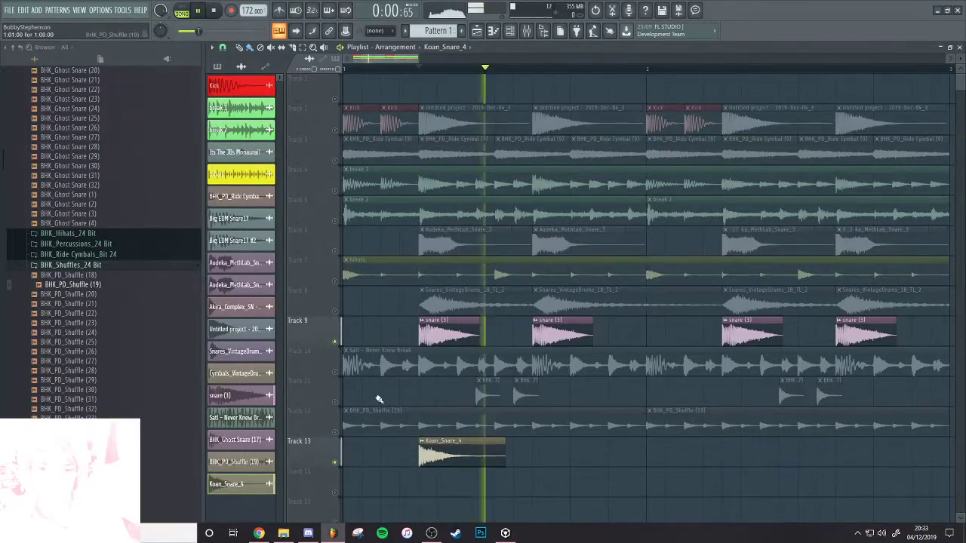
pyautogui.click(557, 449)
pyautogui.doubleClick(557, 449)
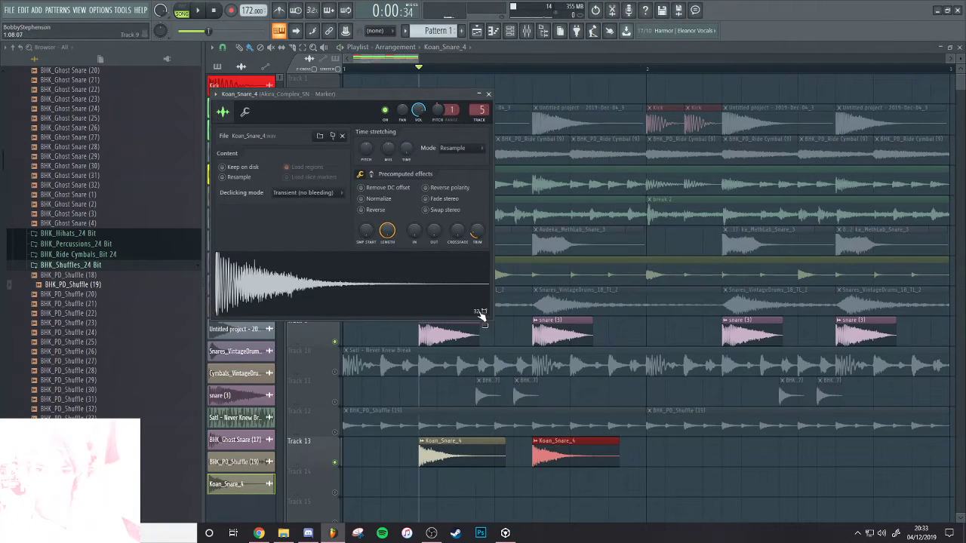
pyautogui.click(443, 190)
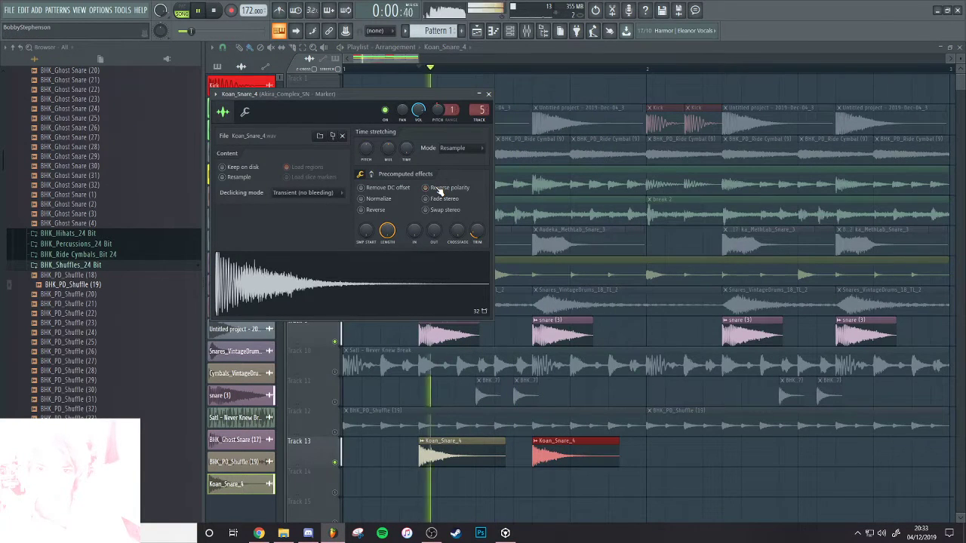
# Load Edison on mixer insert 6 and record the layered snare hits during playback
pyautogui.press('F9')
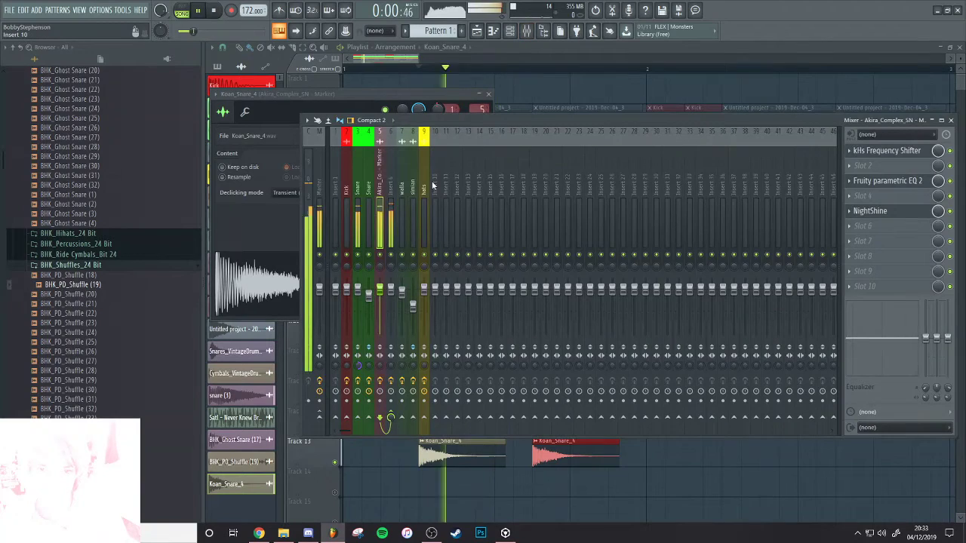
pyautogui.click(390, 213)
pyautogui.press('space')
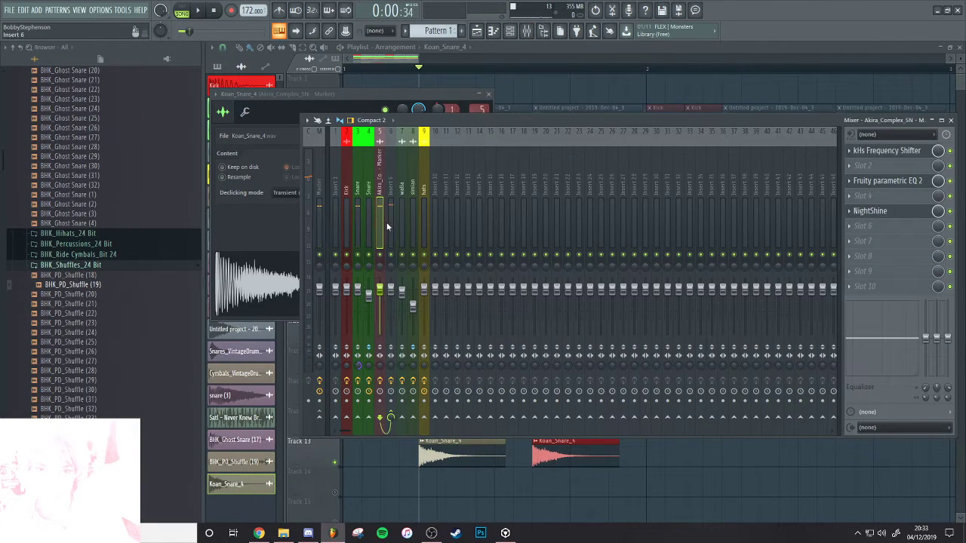
pyautogui.hotkey('ctrl', 'e')
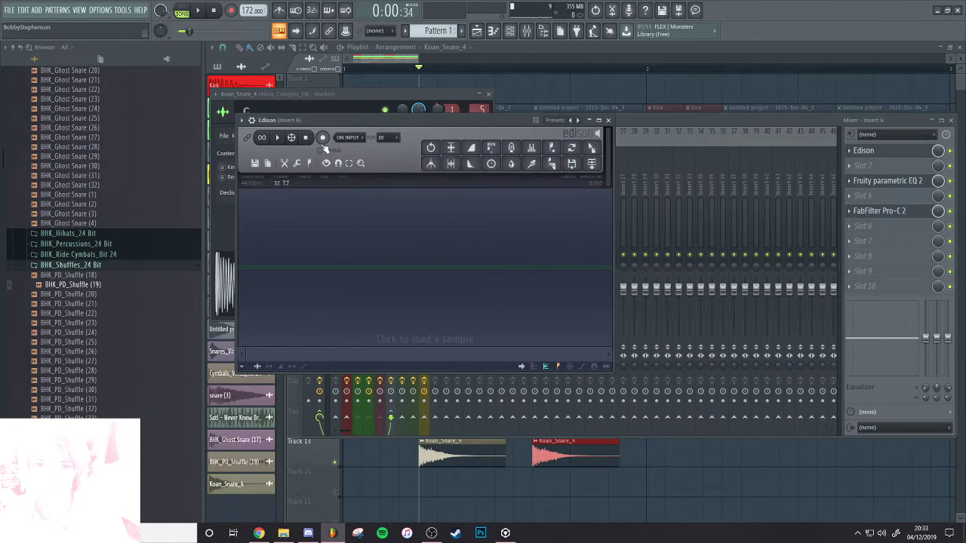
pyautogui.click(198, 11)
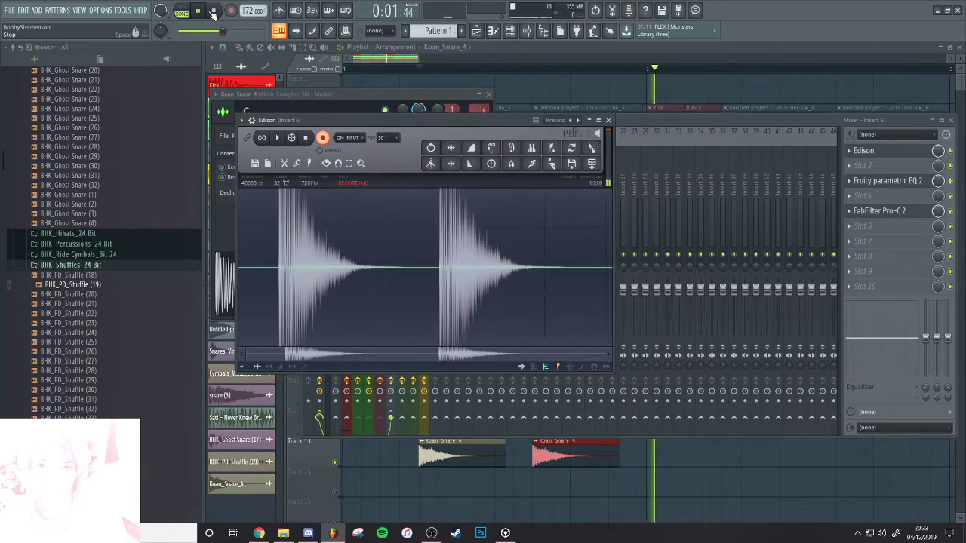
pyautogui.press('space')
pyautogui.press('space')
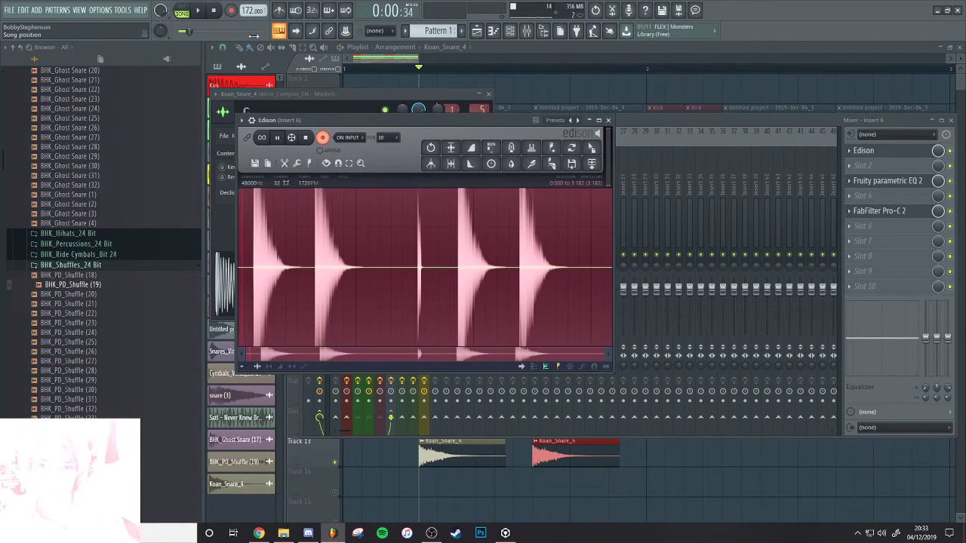
# Isolate one clean snare hit in the Edison recording and place it on Track 13 at the first snare position
pyautogui.scroll(4, 464, 269)
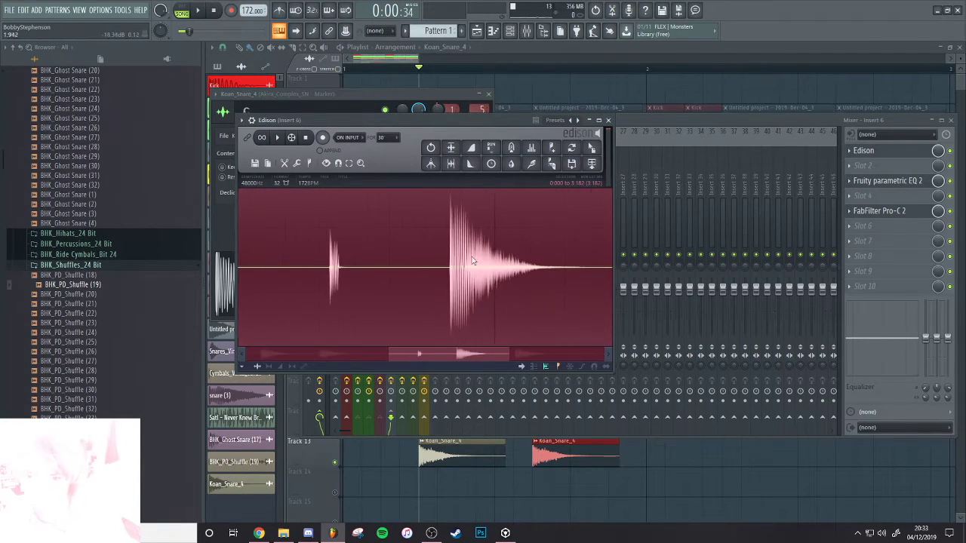
pyautogui.scroll(-1, 474, 260)
pyautogui.scroll(-2, 517, 259)
pyautogui.scroll(3, 543, 265)
pyautogui.scroll(3, 530, 261)
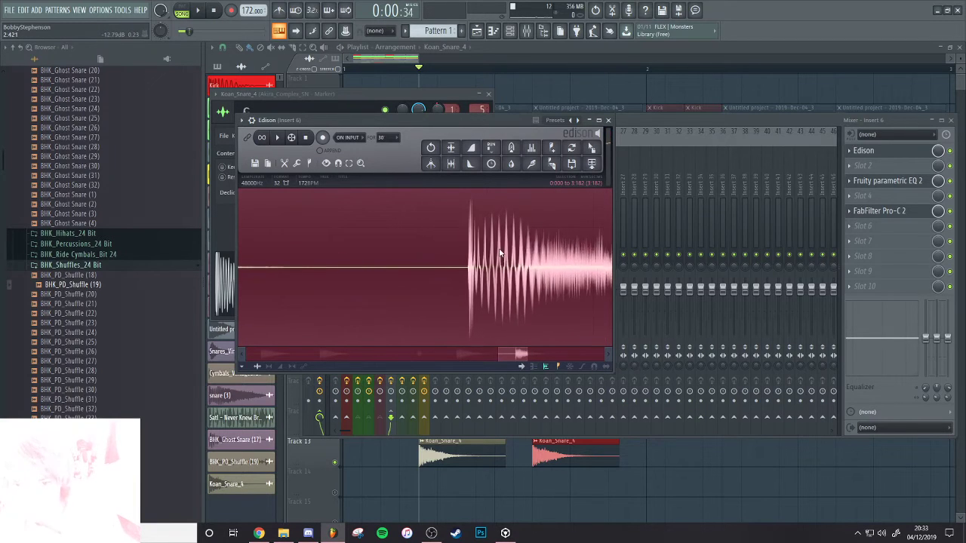
pyautogui.scroll(-4, 521, 256)
pyautogui.scroll(5, 313, 279)
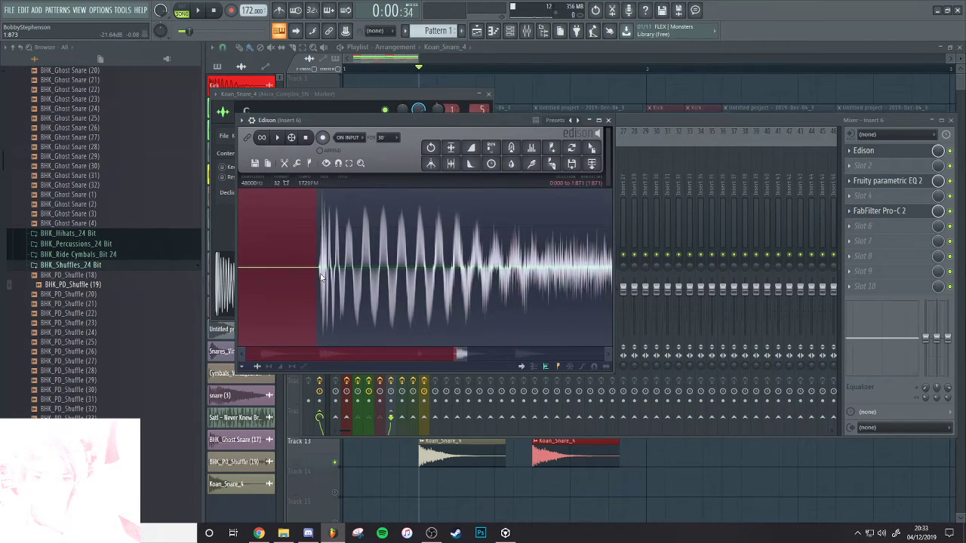
pyautogui.scroll(-5, 415, 268)
pyautogui.moveTo(433, 283); pyautogui.dragTo(510, 284)
pyautogui.moveTo(602, 168); pyautogui.dragTo(478, 456)
# Mute the snare (3) clips on Track 9 and audition the recorded snare
pyautogui.scroll(-2, 458, 442)
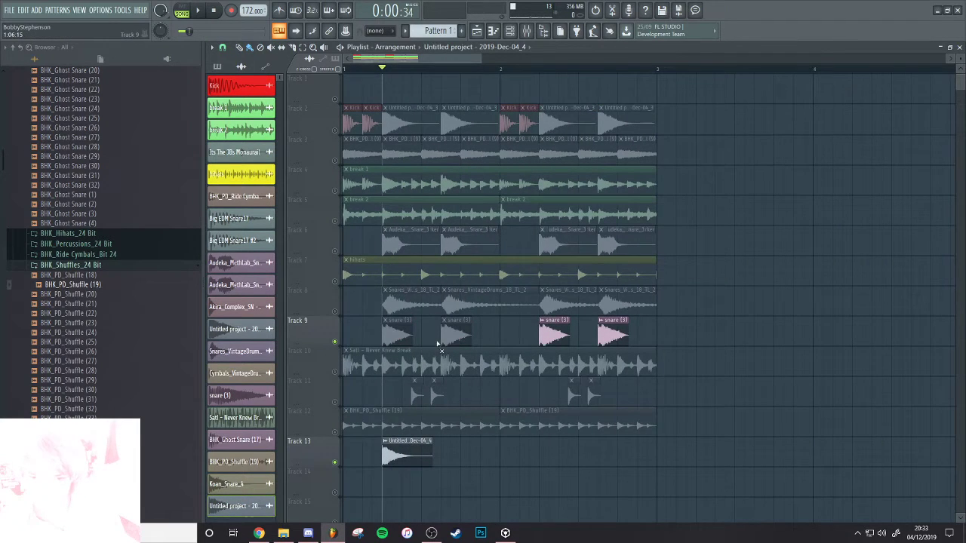
pyautogui.moveTo(437, 344); pyautogui.dragTo(613, 337)
pyautogui.press('space')
pyautogui.scroll(2, 414, 442)
pyautogui.press('space')
# Copy the recorded snare clip on Track 13 to the second snare position and play it back
pyautogui.moveTo(446, 459); pyautogui.dragTo(540, 455)
pyautogui.press('space')
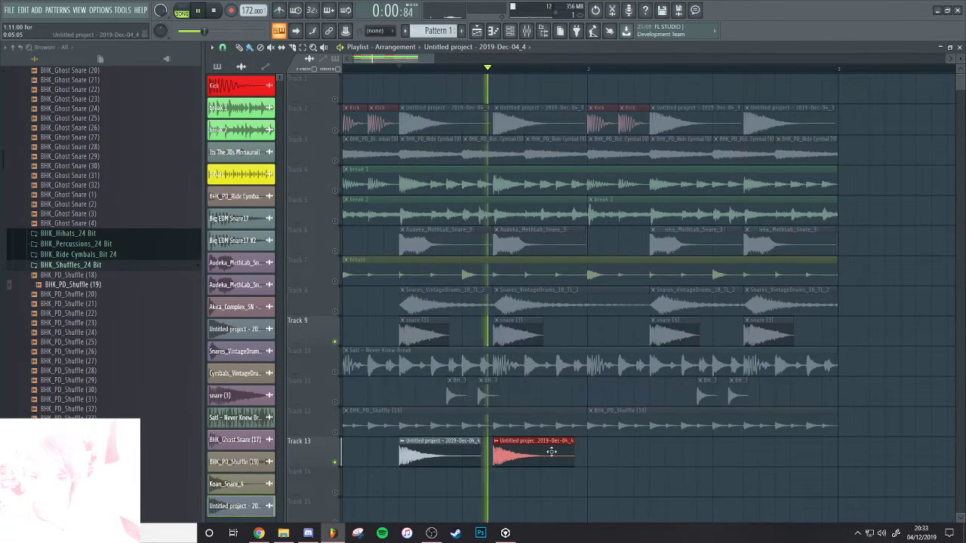
pyautogui.press('space')
# Route the recorded snare's channel to mixer insert 6 and audition it
pyautogui.click(527, 31)
pyautogui.press('space')
pyautogui.click(402, 209)
pyautogui.click(387, 213)
pyautogui.press('space')
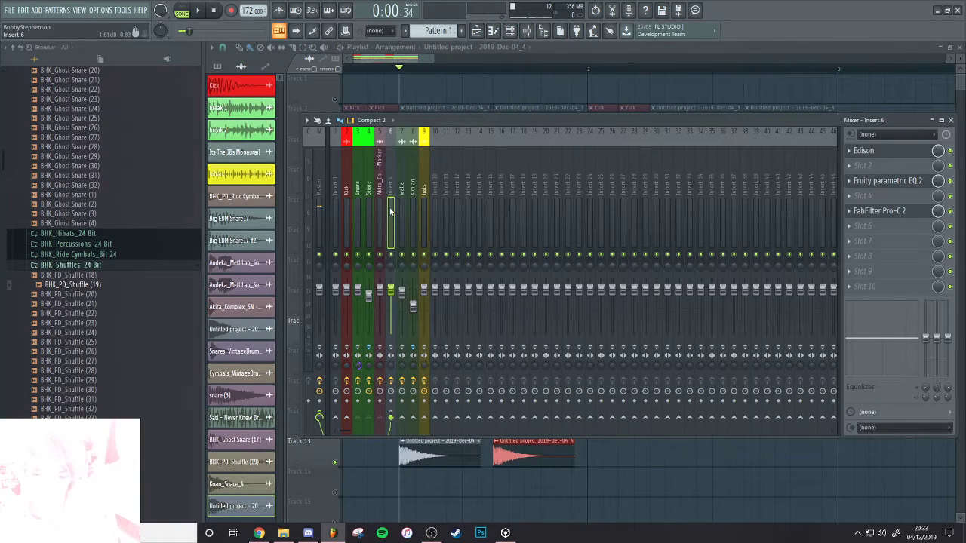
pyautogui.press('space')
pyautogui.press('space')
# Delete Edison from the first effect slot of insert 6
pyautogui.click(849, 151)
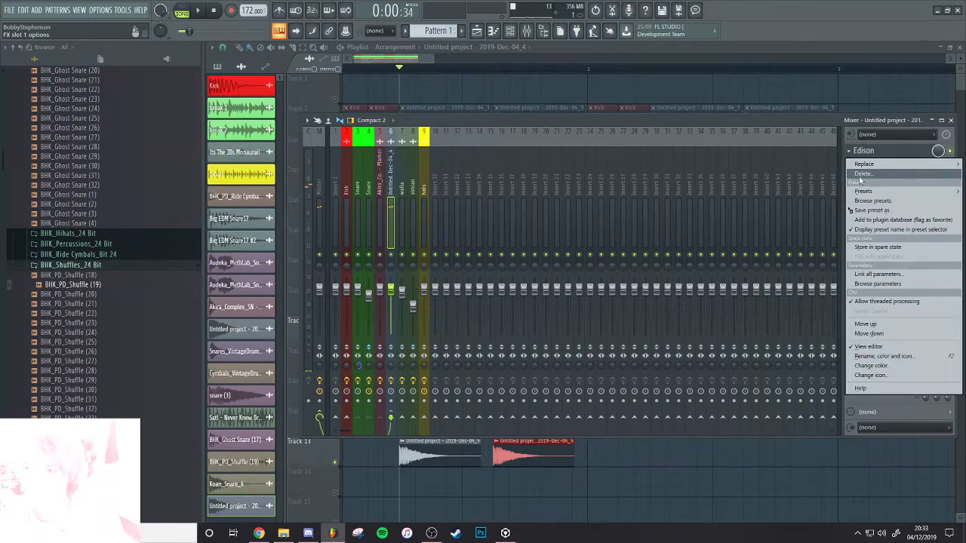
pyautogui.click(857, 175)
pyautogui.click(532, 299)
# Shorten the release in the recorded snare's FabFilter Pro-C 2 to about 47.9 ms while auditioning
pyautogui.press('space')
pyautogui.click(898, 200)
pyautogui.click(901, 204)
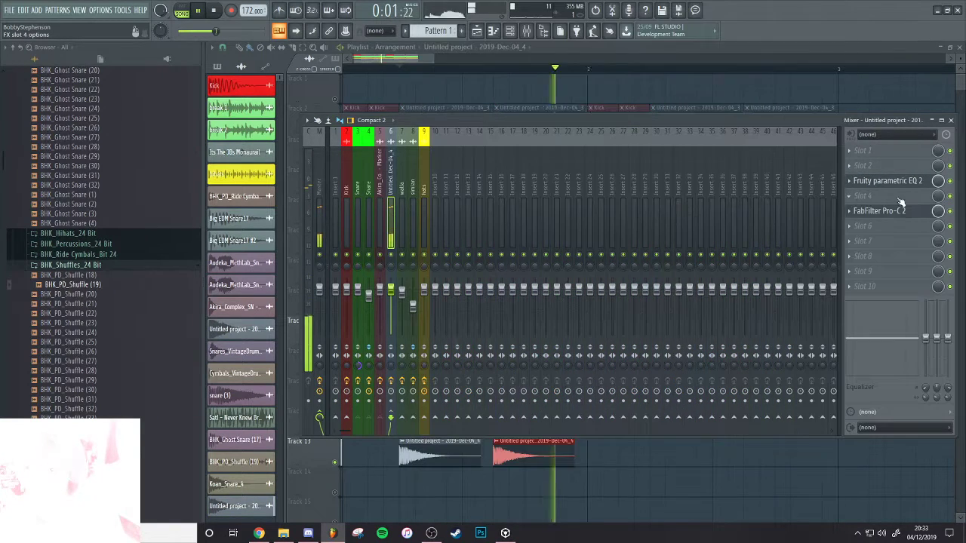
pyautogui.click(900, 212)
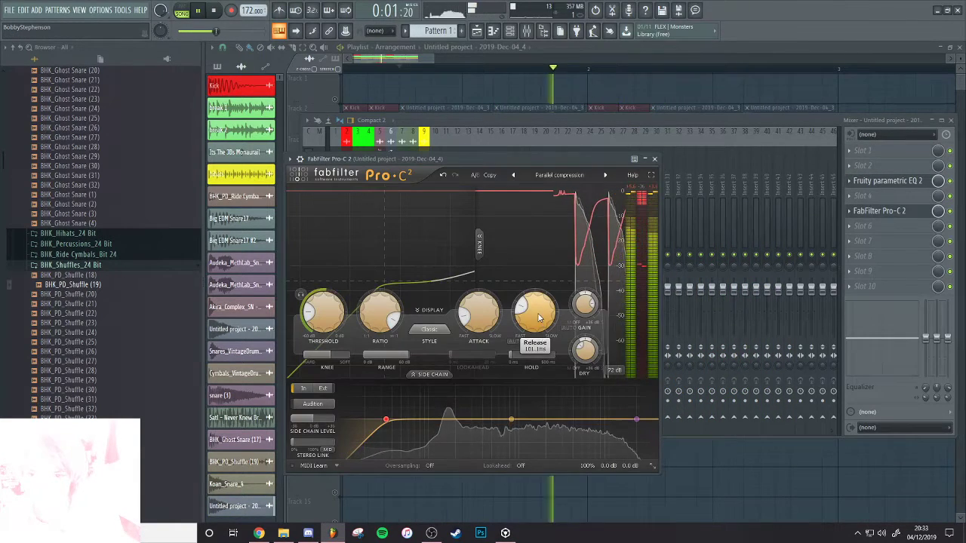
pyautogui.moveTo(537, 328); pyautogui.dragTo(537, 333)
pyautogui.moveTo(460, 157); pyautogui.dragTo(463, 158)
pyautogui.press('space')
pyautogui.press('space')
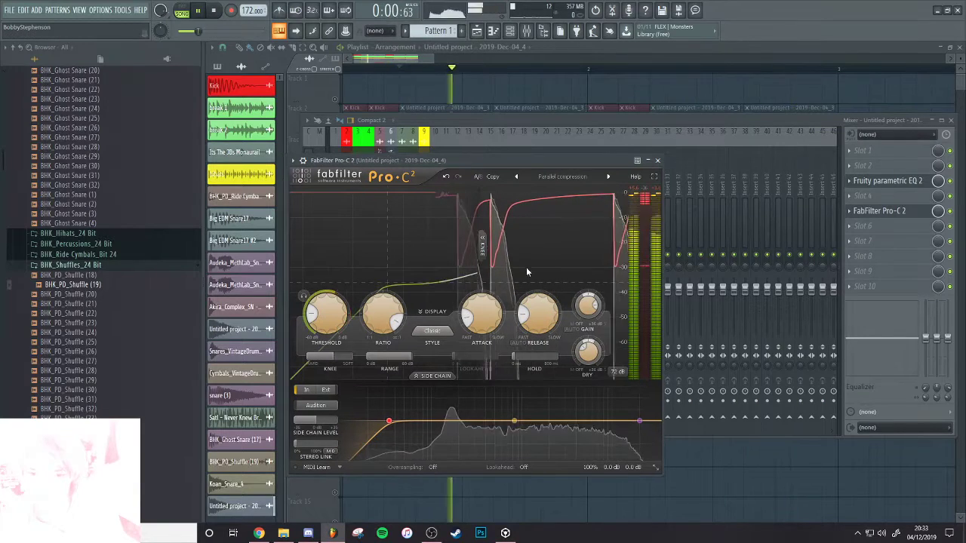
pyautogui.moveTo(544, 307); pyautogui.dragTo(543, 313)
pyautogui.press('space')
pyautogui.press('space')
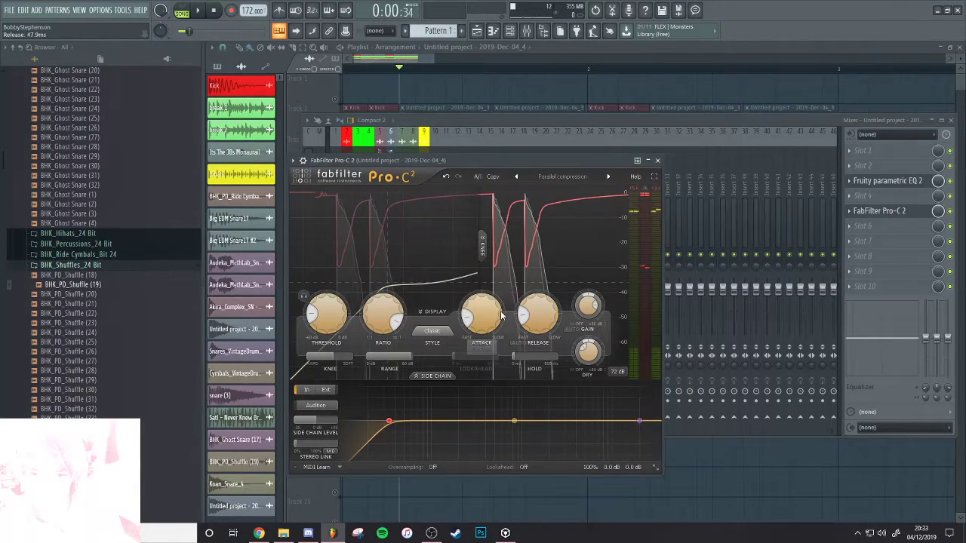
# Raise the FabFilter Pro-C 2 attack to about 62.90 ms while auditioning the snare
pyautogui.moveTo(482, 308); pyautogui.dragTo(488, 202)
pyautogui.moveTo(472, 159); pyautogui.dragTo(478, 155)
pyautogui.press('space')
pyautogui.press('space')
pyautogui.press('space')
pyautogui.press('space')
pyautogui.moveTo(497, 308); pyautogui.dragTo(498, 305)
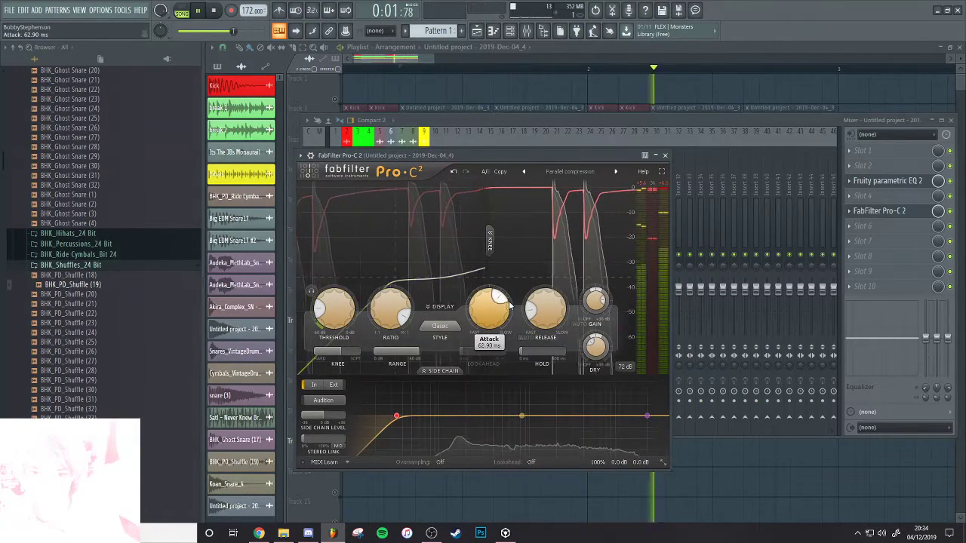
pyautogui.press('space')
pyautogui.press('space')
# Add Fruity Parametric EQ 2 in slot 6, lower its main level about 5.7 dB, and boost bands 3 and 4, with band 3 about 5 dB at 797 Hz
pyautogui.click(742, 119)
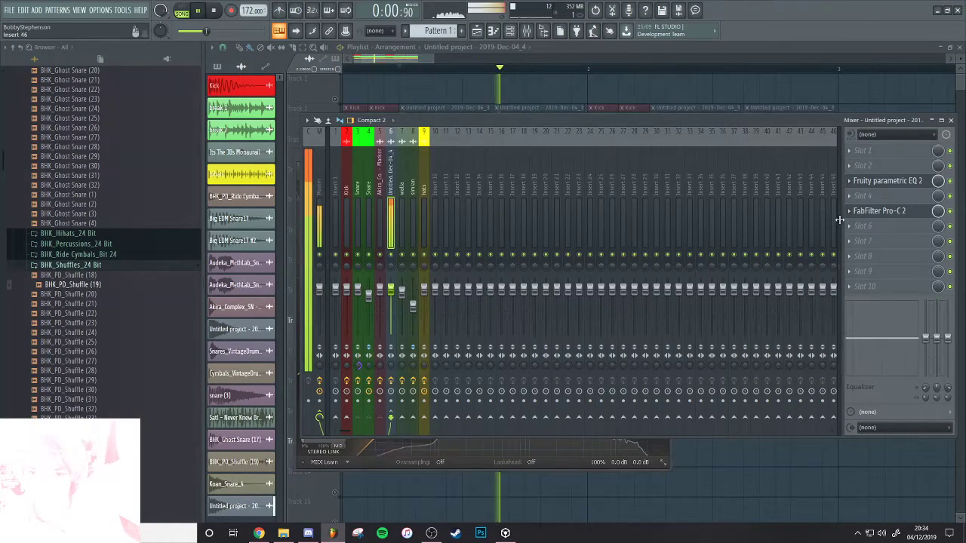
pyautogui.click(861, 225)
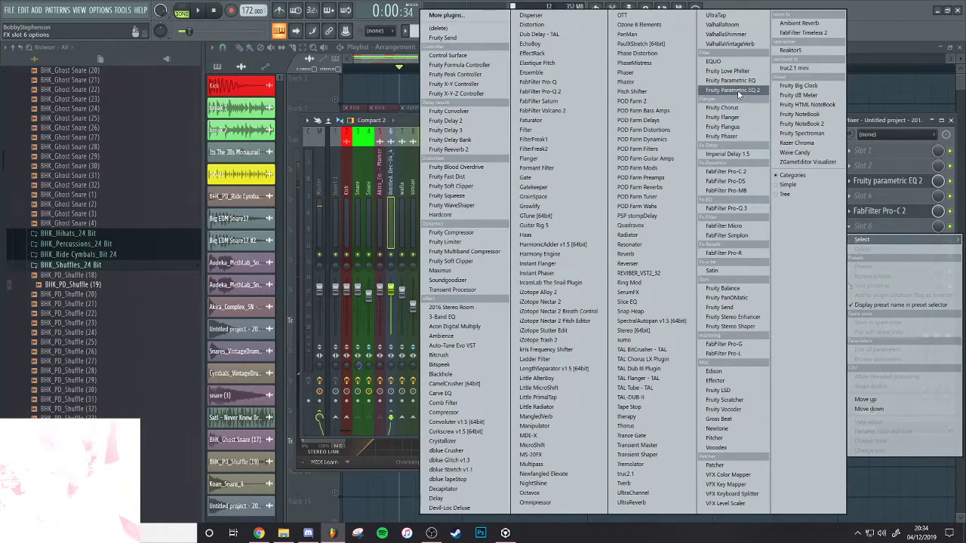
pyautogui.click(739, 91)
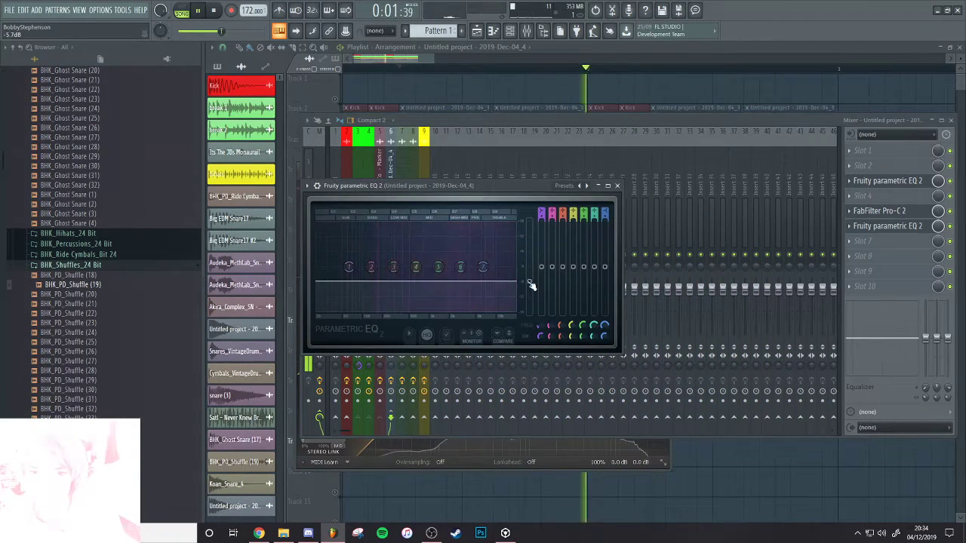
pyautogui.moveTo(416, 267)
pyautogui.mouseDown()
pyautogui.moveTo(376, 257)
pyautogui.moveTo(422, 255)
pyautogui.mouseUp()
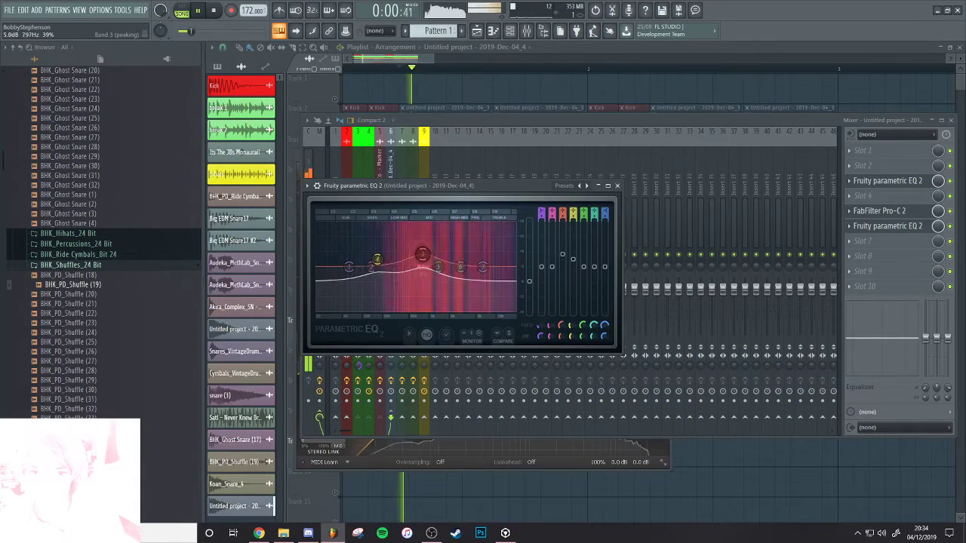
# Load the NightShine compressor in slot 8 of insert 6 and lengthen its attack to about 89 ms while auditioning
pyautogui.click(861, 256)
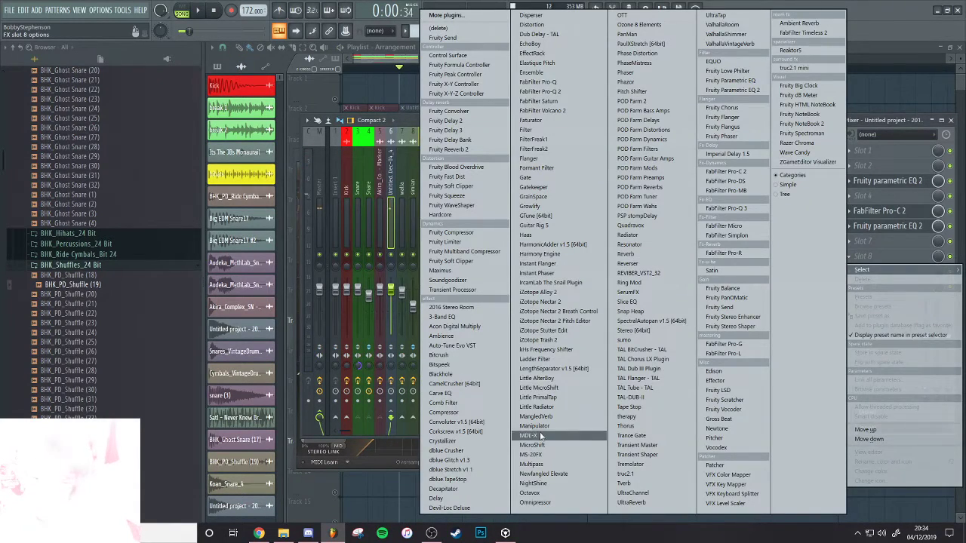
pyautogui.click(540, 487)
pyautogui.moveTo(296, 117)
pyautogui.mouseDown()
pyautogui.moveTo(339, 154)
pyautogui.moveTo(593, 147)
pyautogui.moveTo(550, 153)
pyautogui.mouseUp()
pyautogui.press('space')
pyautogui.press('space')
pyautogui.press('space')
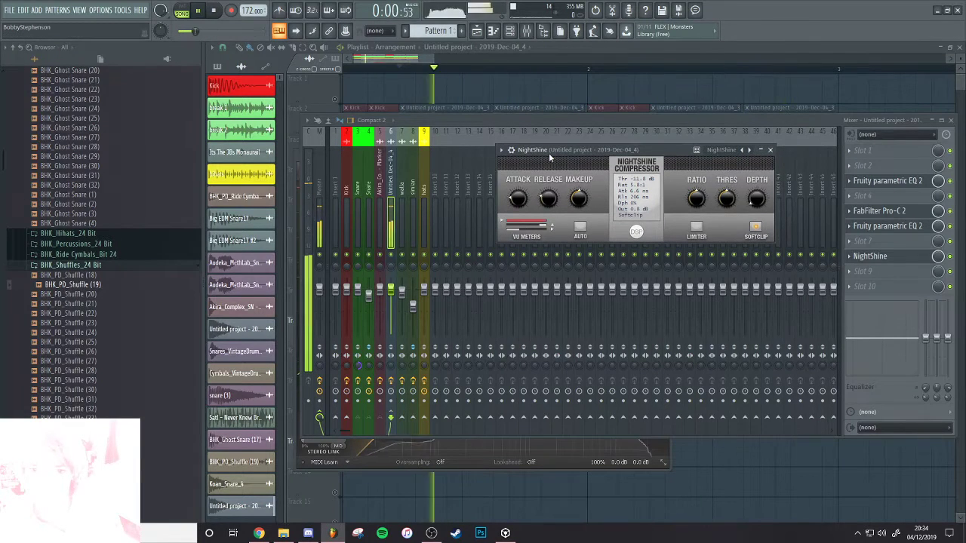
pyautogui.press('space')
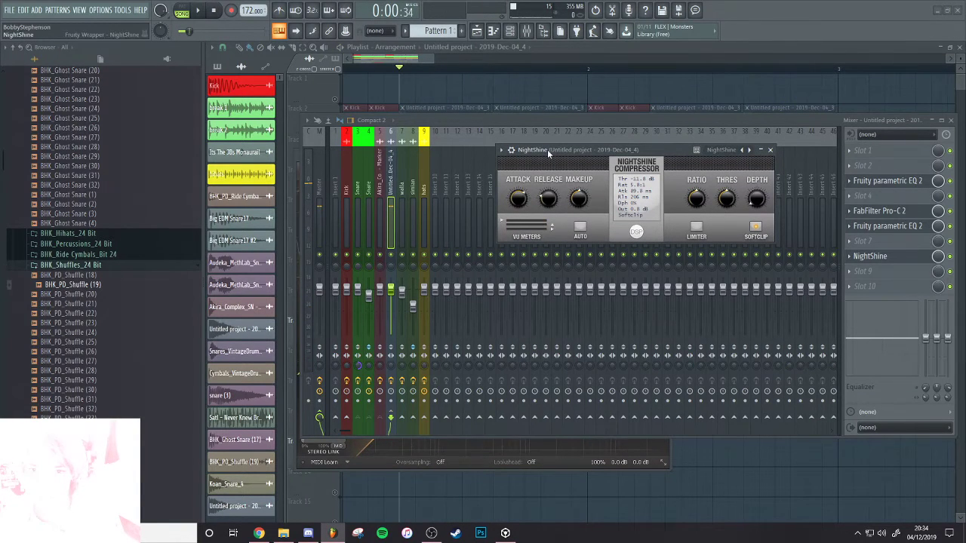
# Set NightShine's release to 234 ms, ratio to 2.2:1 and makeup output to about 3.6 dB
pyautogui.moveTo(548, 154); pyautogui.dragTo(541, 153)
pyautogui.press('space')
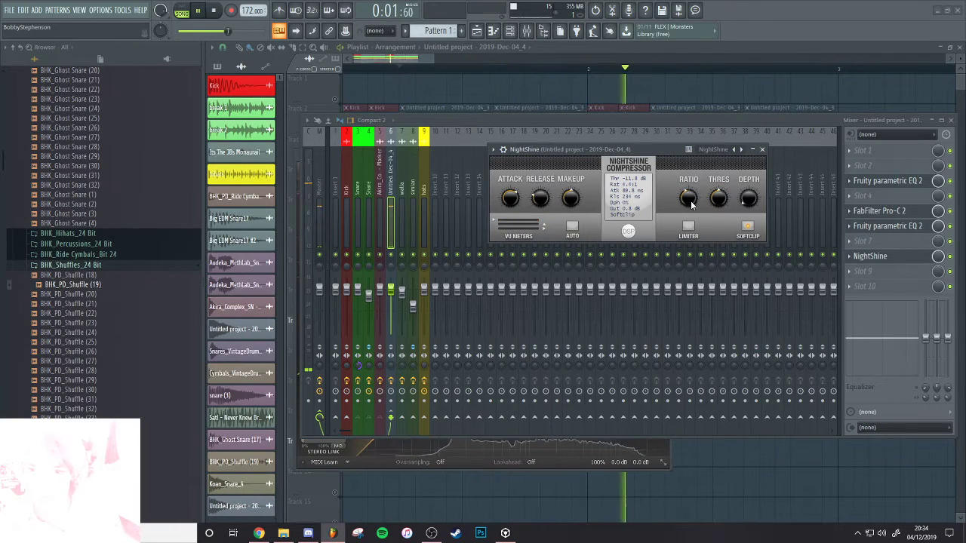
pyautogui.moveTo(610, 161); pyautogui.dragTo(570, 153)
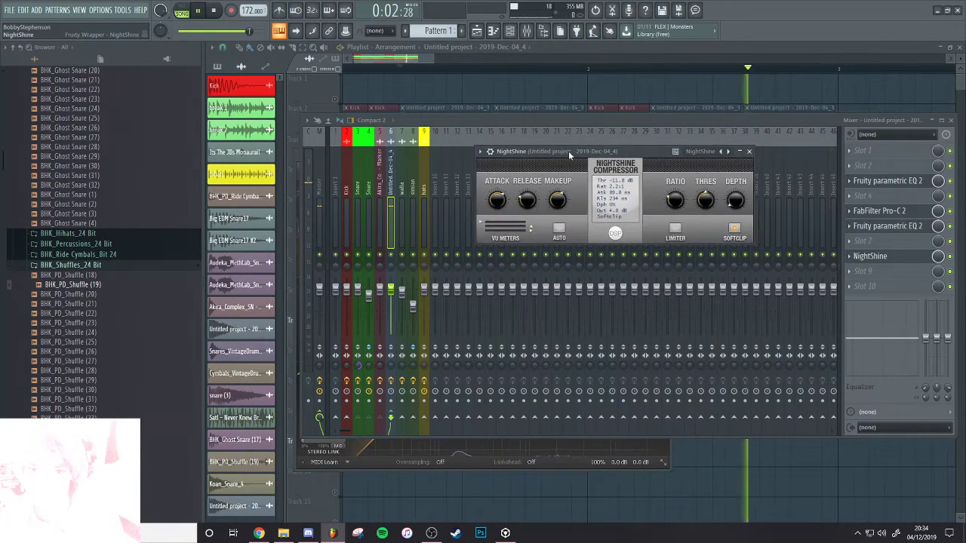
pyautogui.moveTo(564, 196); pyautogui.dragTo(565, 198)
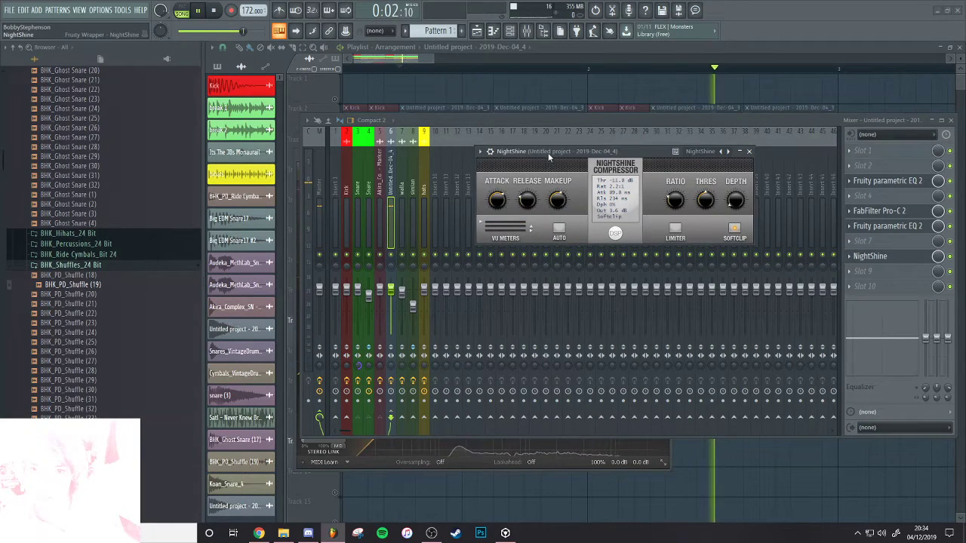
# Close the mixer and unsolo the playlist tracks so the whole drum arrangement is enabled
pyautogui.rightClick(392, 255)
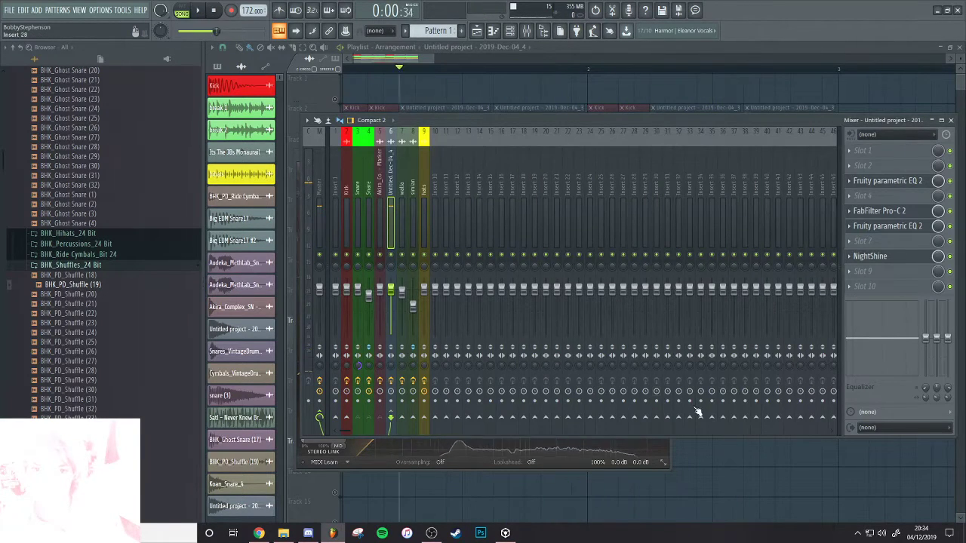
pyautogui.press('F9')
pyautogui.rightClick(336, 337)
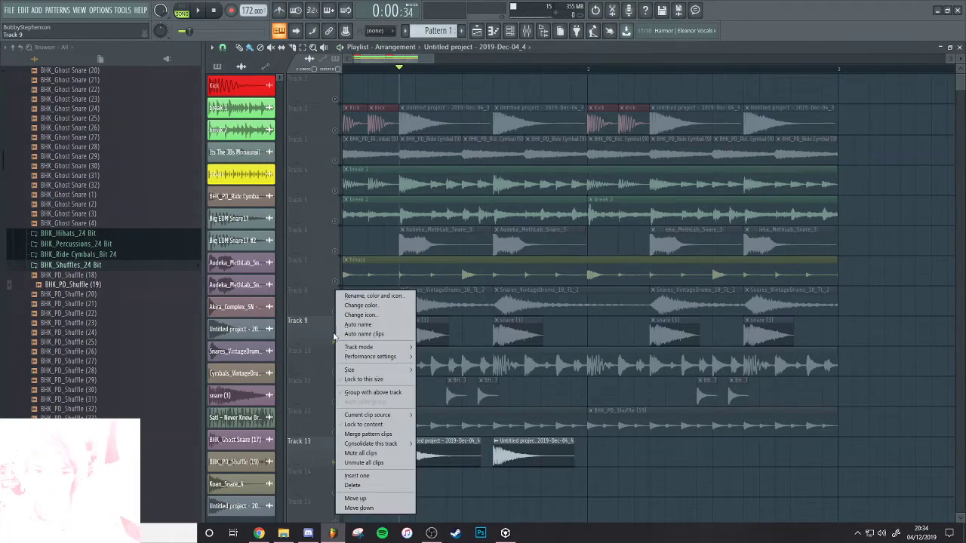
pyautogui.click(325, 346)
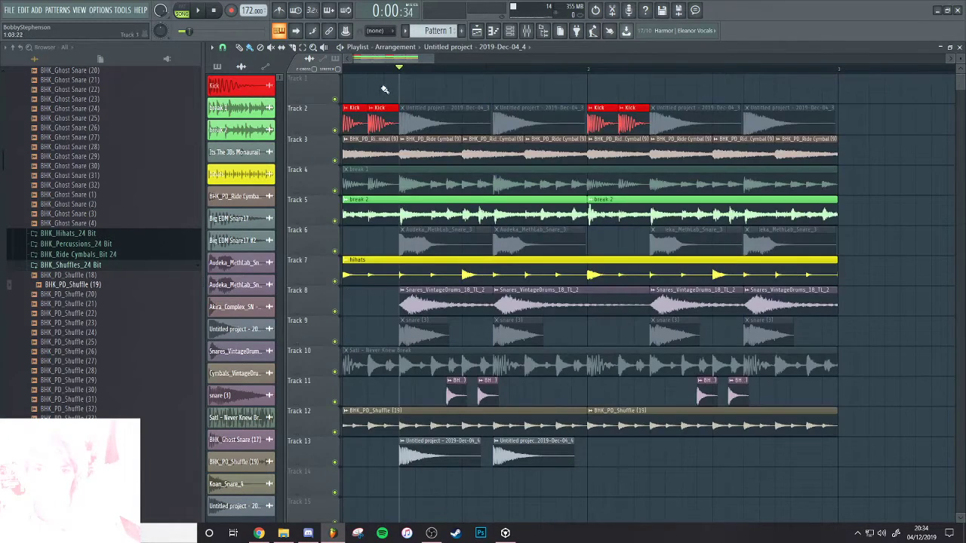
# Duplicate the two recorded snare clips on Track 13 into the second bar
pyautogui.moveTo(473, 462); pyautogui.dragTo(760, 442)
pyautogui.hotkey('ctrl', 'b')
# Toggle Reverse polarity for the Snares_VintageDrums_18_TL_2 sample on Track 8 while auditioning the beat
pyautogui.scroll(-1, 563, 440)
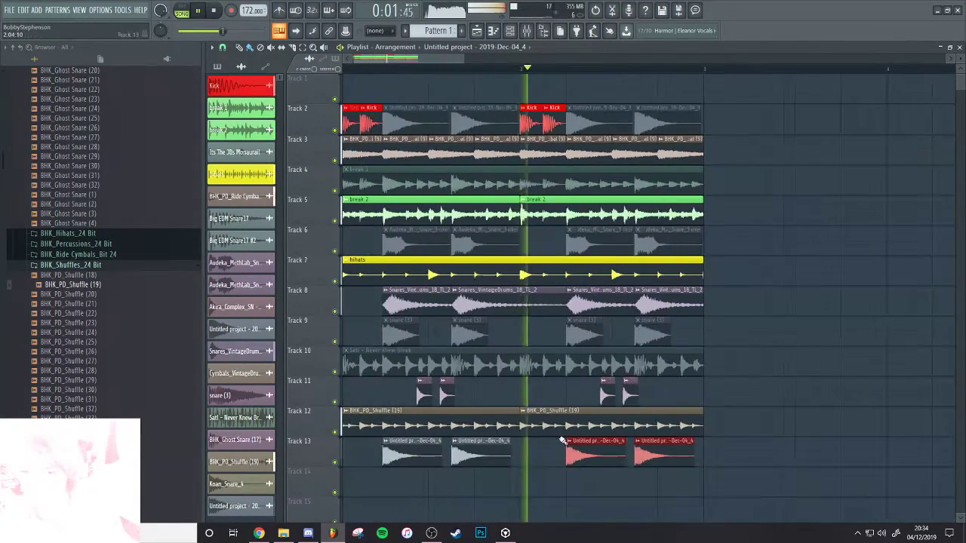
pyautogui.scroll(1, 602, 377)
pyautogui.scroll(-2, 544, 332)
pyautogui.doubleClick(507, 295)
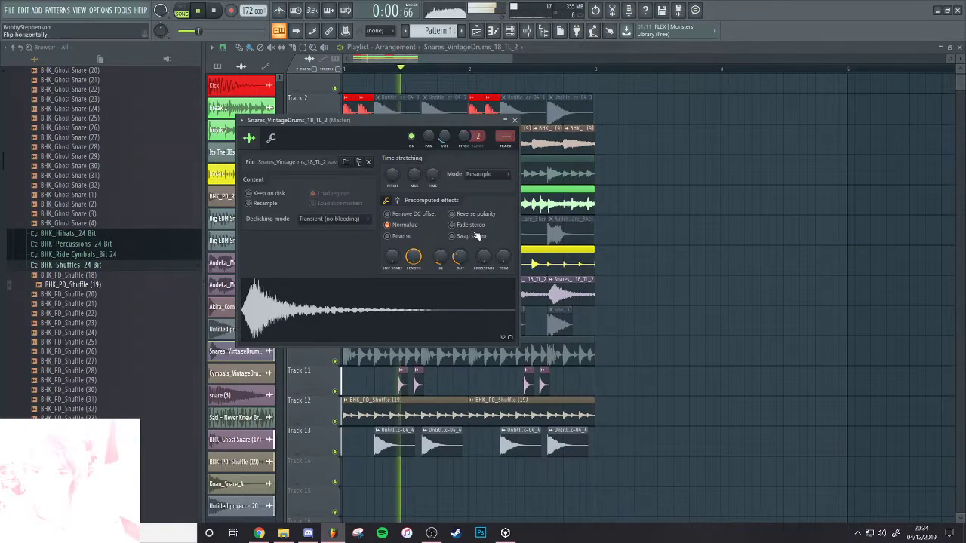
pyautogui.click(458, 216)
pyautogui.click(514, 120)
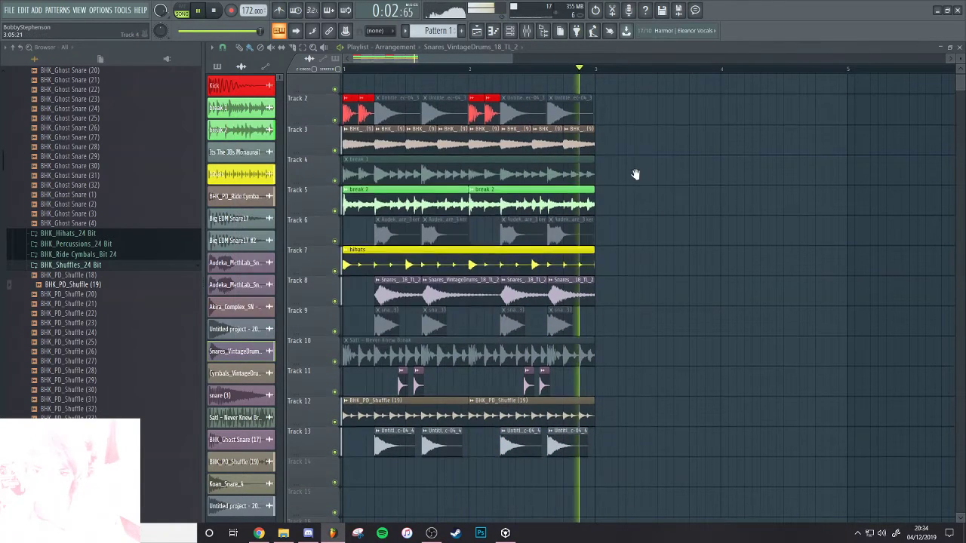
pyautogui.press('space')
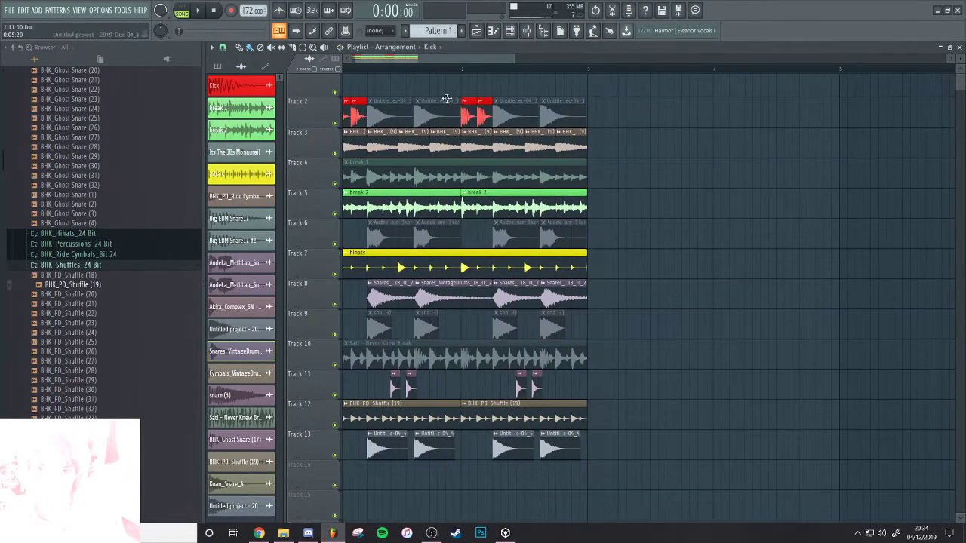
# Try an extra Kick clip on Track 1 just before bar 2 during playback
pyautogui.scroll(4, 446, 98)
pyautogui.press('space')
pyautogui.click(460, 87)
pyautogui.moveTo(462, 87); pyautogui.dragTo(537, 94)
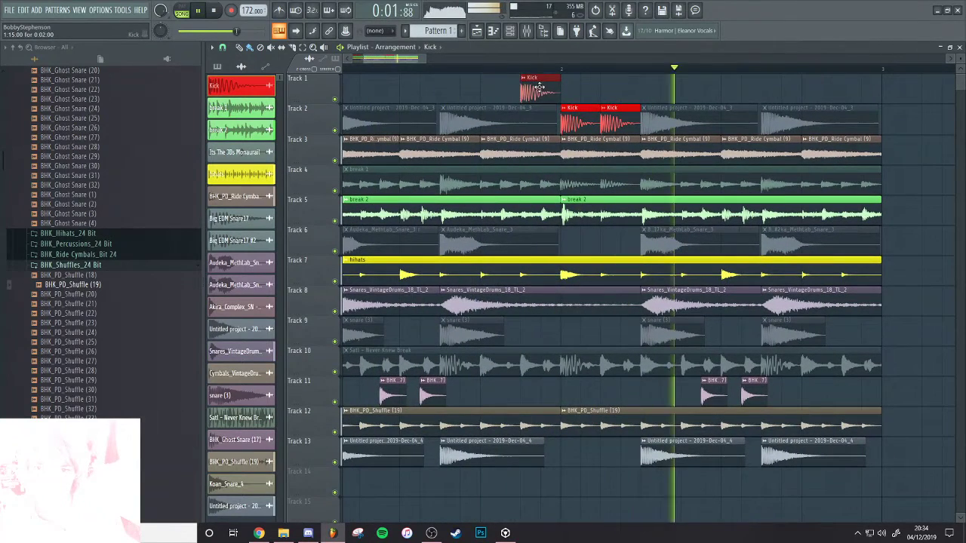
pyautogui.rightClick(551, 91)
# Delete the muted resampled snare clips on Track 2 and all the muted snare layer clips on Track 6
pyautogui.scroll(-3, 450, 132)
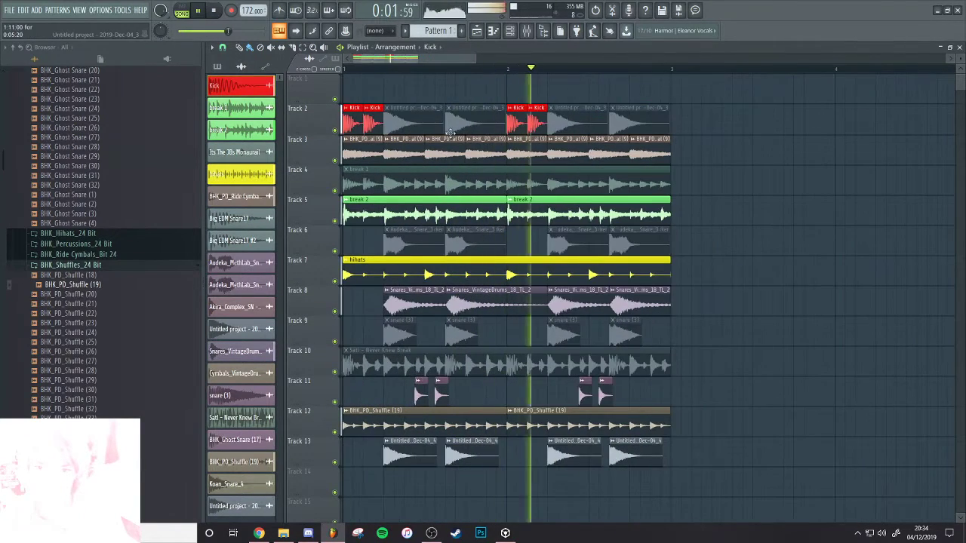
pyautogui.rightClick(452, 131)
pyautogui.rightClick(417, 129)
pyautogui.rightClick(597, 118)
pyautogui.rightClick(623, 121)
pyautogui.press('space')
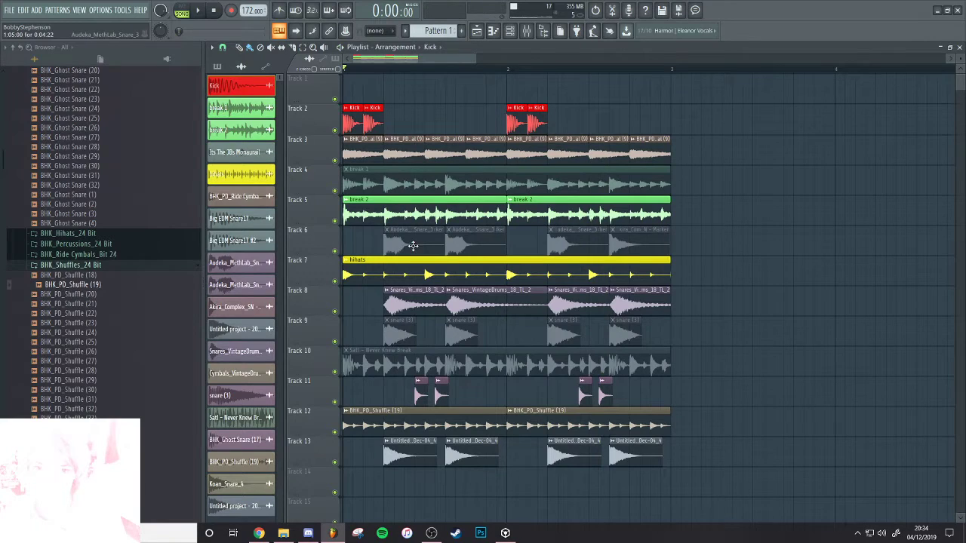
pyautogui.rightClick(649, 237)
pyautogui.rightClick(574, 243)
pyautogui.rightClick(476, 249)
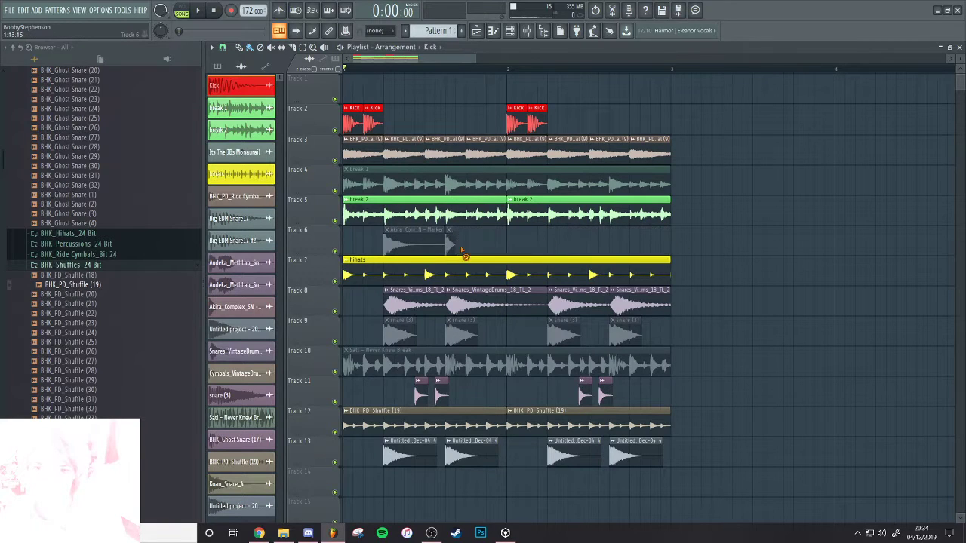
# Delete the four muted snare (3) clips on Track 9 and audition the cleaned-up beat
pyautogui.rightClick(387, 323)
pyautogui.rightClick(460, 332)
pyautogui.rightClick(562, 332)
pyautogui.rightClick(627, 332)
pyautogui.press('space')
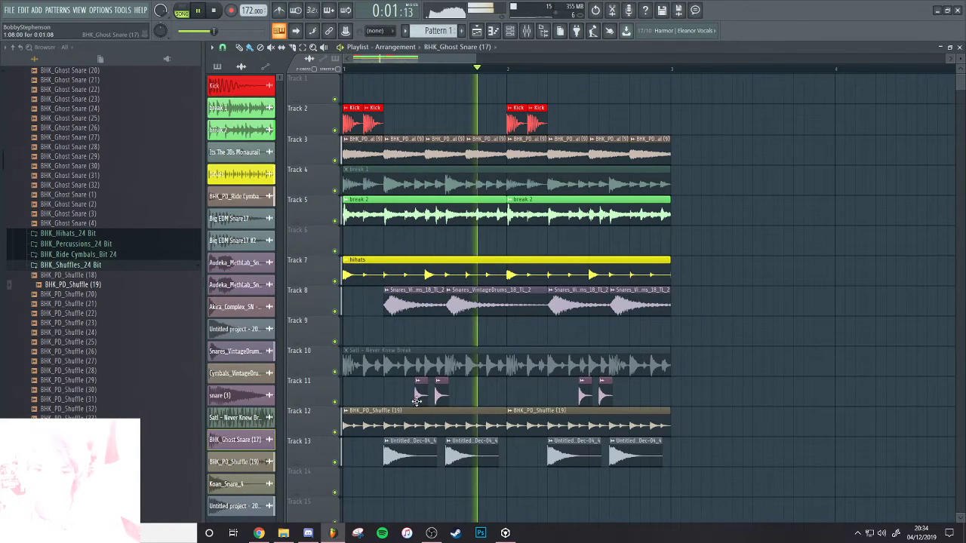
pyautogui.doubleClick(417, 402)
pyautogui.press('space')
# Switch to the Twitch page in Chrome and post "there we GO" in the stream chat
pyautogui.click(259, 533)
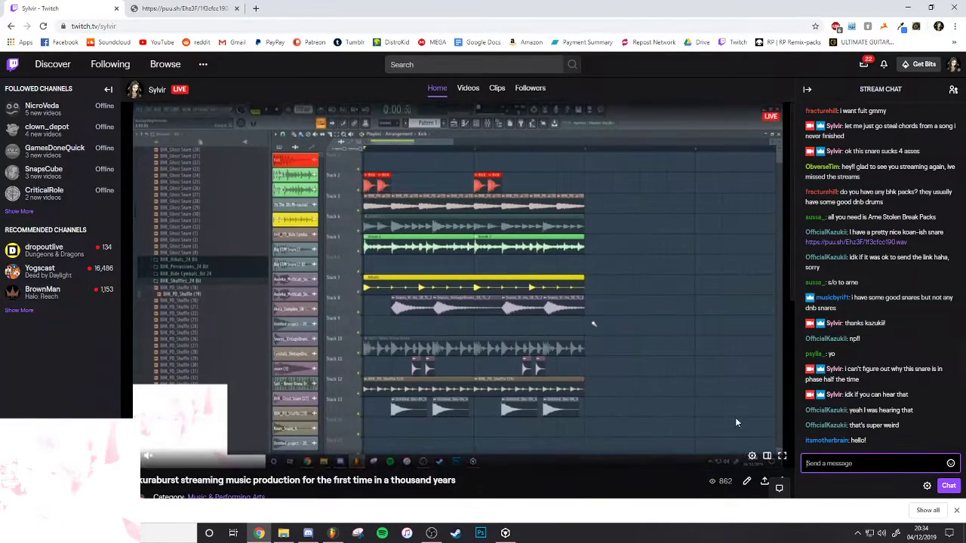
pyautogui.write('there we')
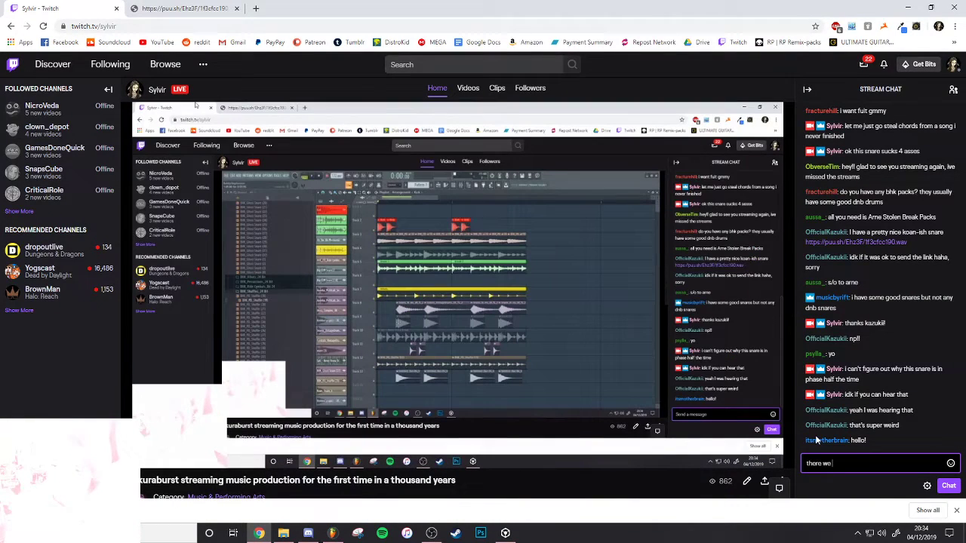
pyautogui.write(' GO')
pyautogui.press('Return')
# Post "i haven't spent this long making a snare in a while lmao" in the stream chat
pyautogui.write('i have')
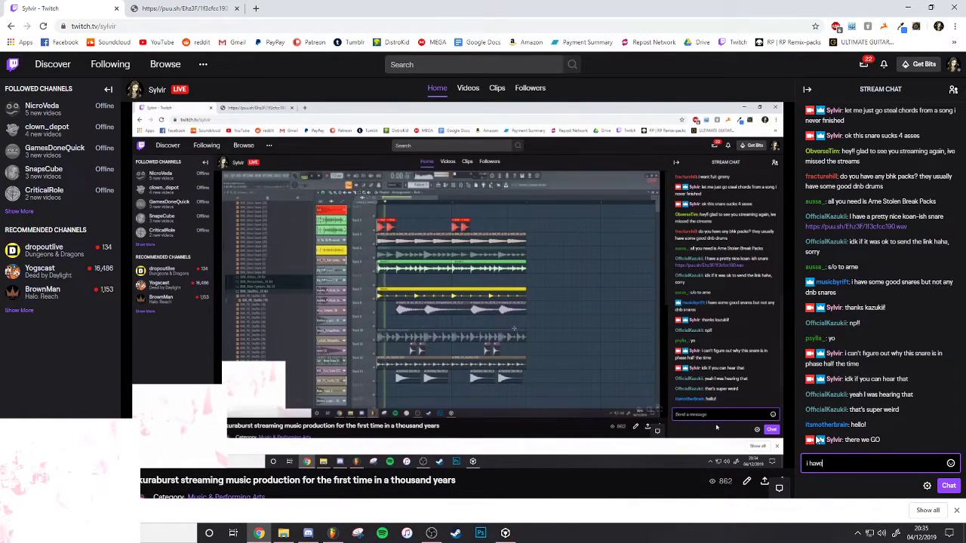
pyautogui.write("nm't't sp")
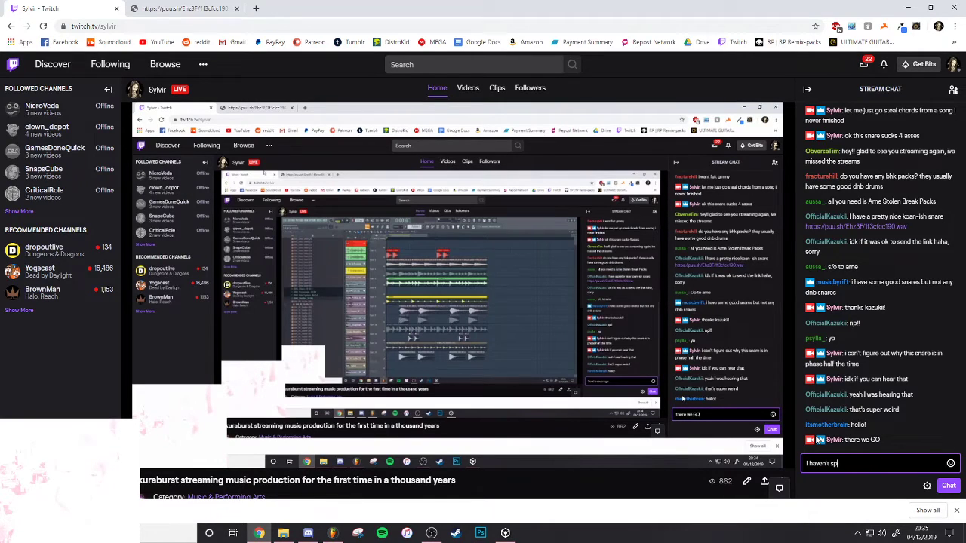
pyautogui.write('ent this long ma')
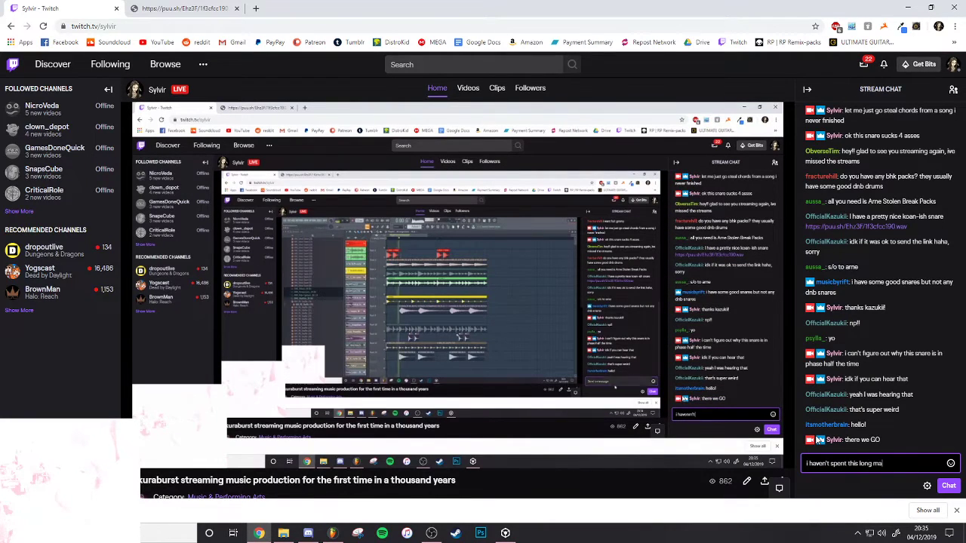
pyautogui.write('king a snare in a while lmao')
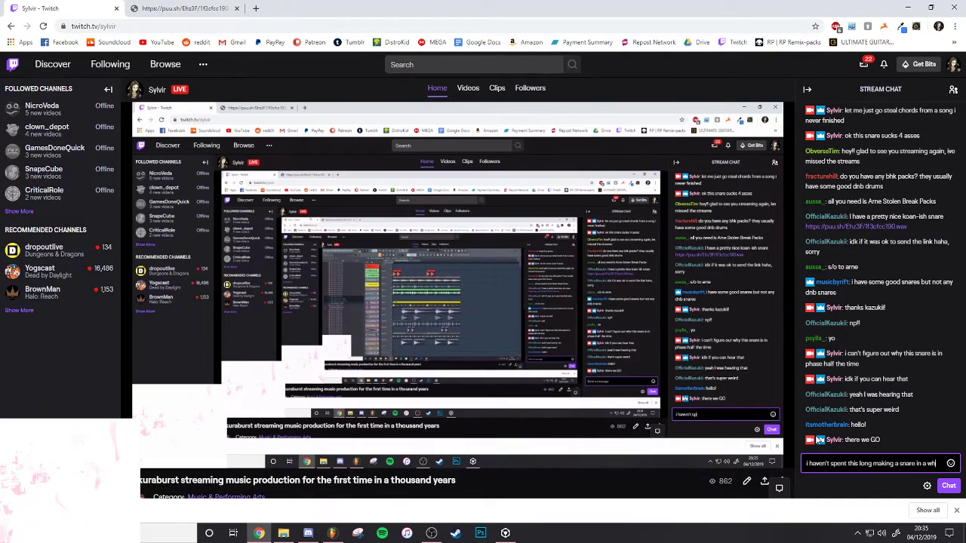
pyautogui.press('Return')
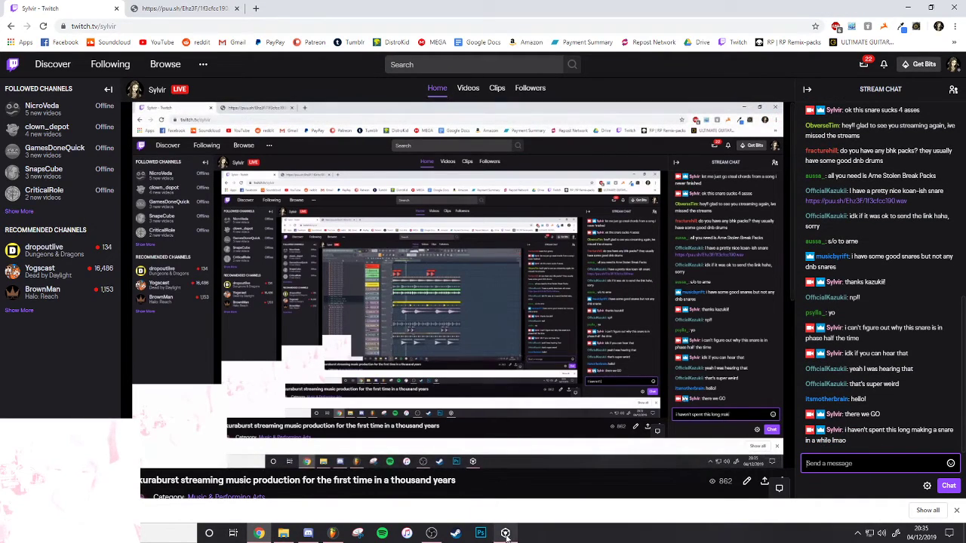
# Return to FL Studio, expand the BHK_Percussions_24 Bit folder and open the sample settings of the BHK_PD_Shuffle (19) clip
pyautogui.click(332, 533)
pyautogui.keyDown('ctrl'); pyautogui.rightClick(770, 257); pyautogui.keyUp('ctrl')
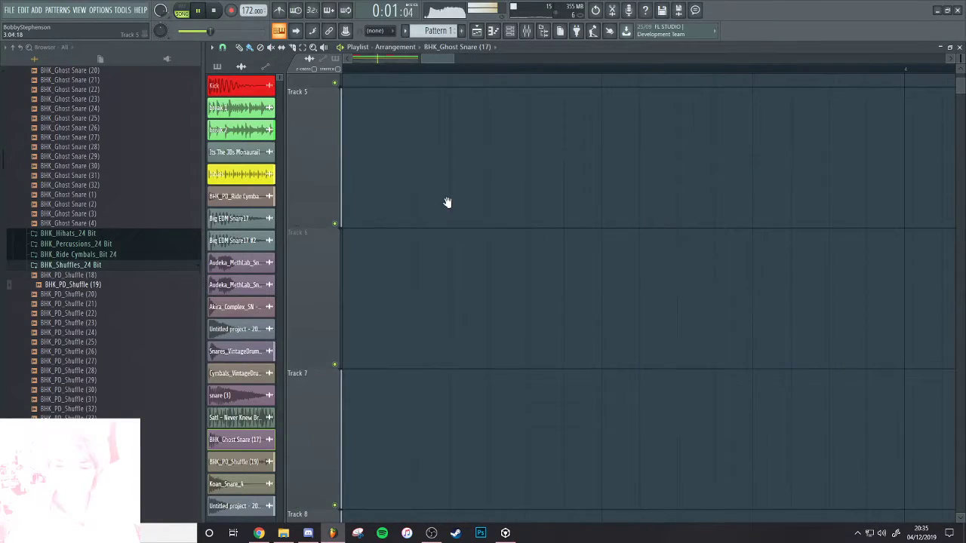
pyautogui.keyDown('ctrl'); pyautogui.rightClick(447, 202); pyautogui.keyUp('ctrl')
pyautogui.scroll(-2, 477, 168)
pyautogui.press('space')
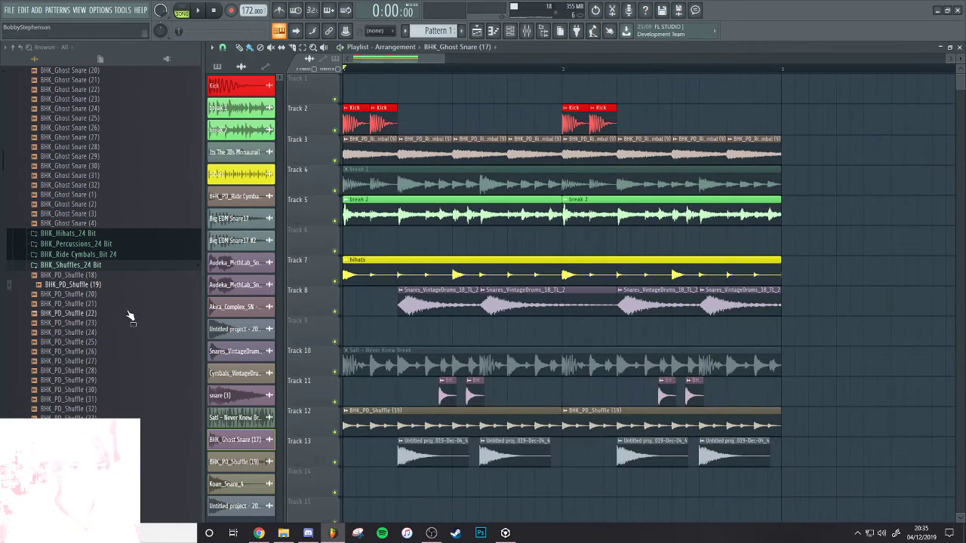
pyautogui.click(90, 246)
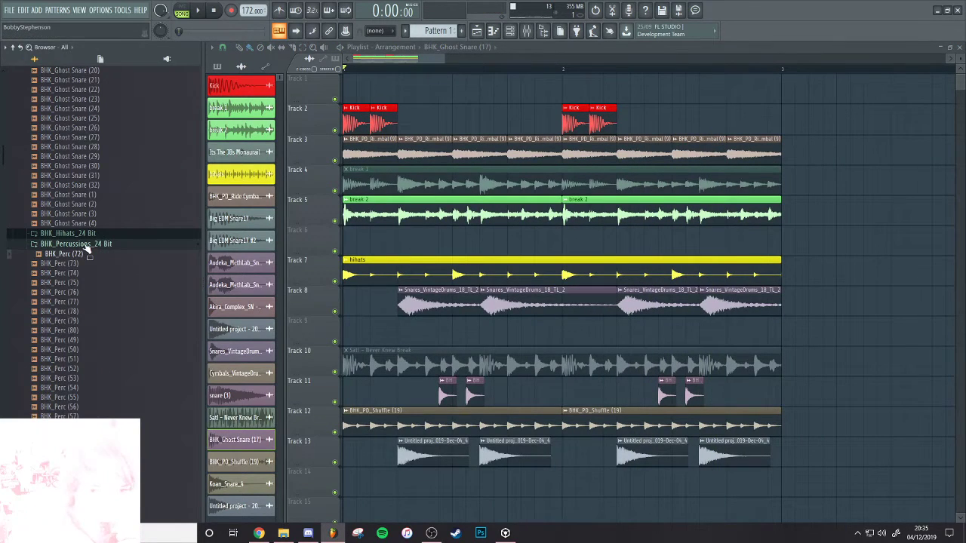
pyautogui.doubleClick(366, 416)
# Switch to Twitch in Chrome and post a chat message starting "i'm sure this must be RIVETING"
pyautogui.click(260, 534)
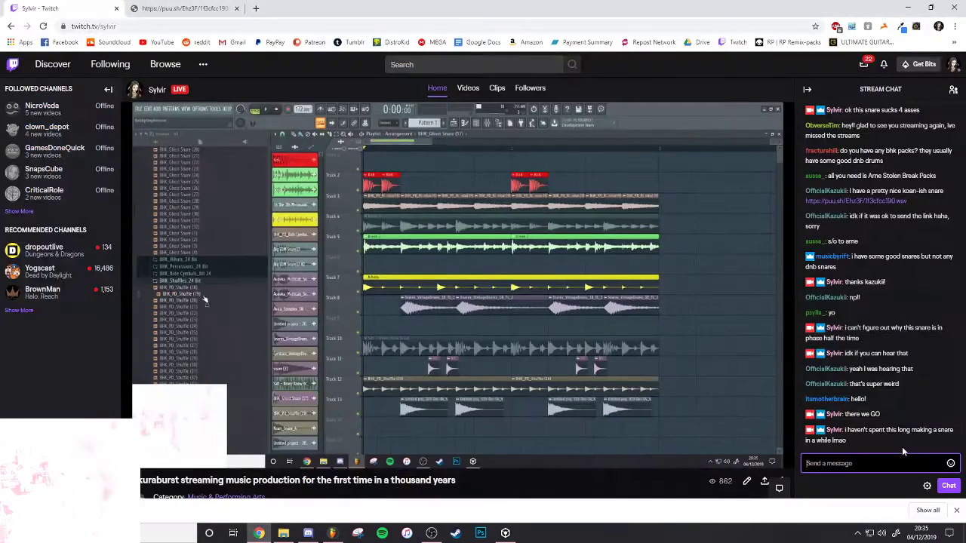
pyautogui.write("i'm sure this")
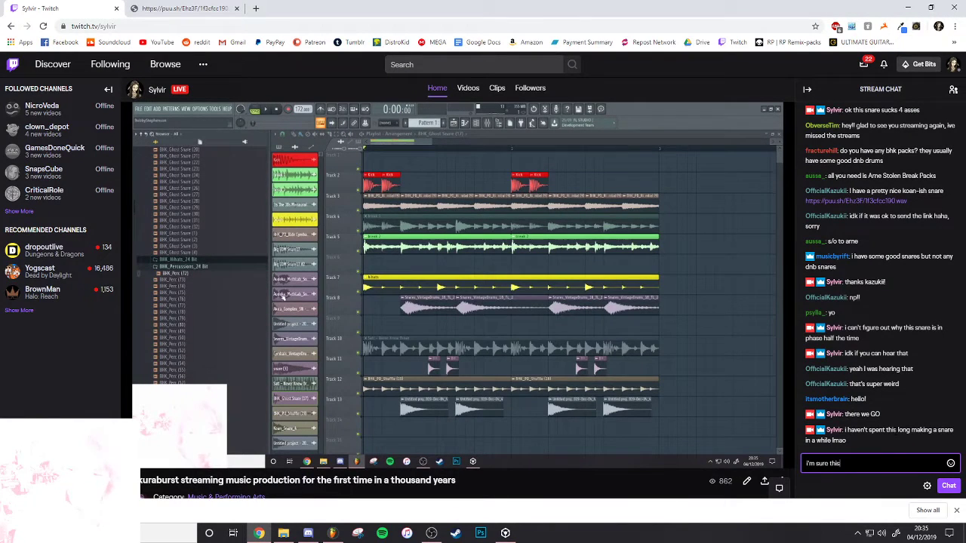
pyautogui.write(' must be RT')
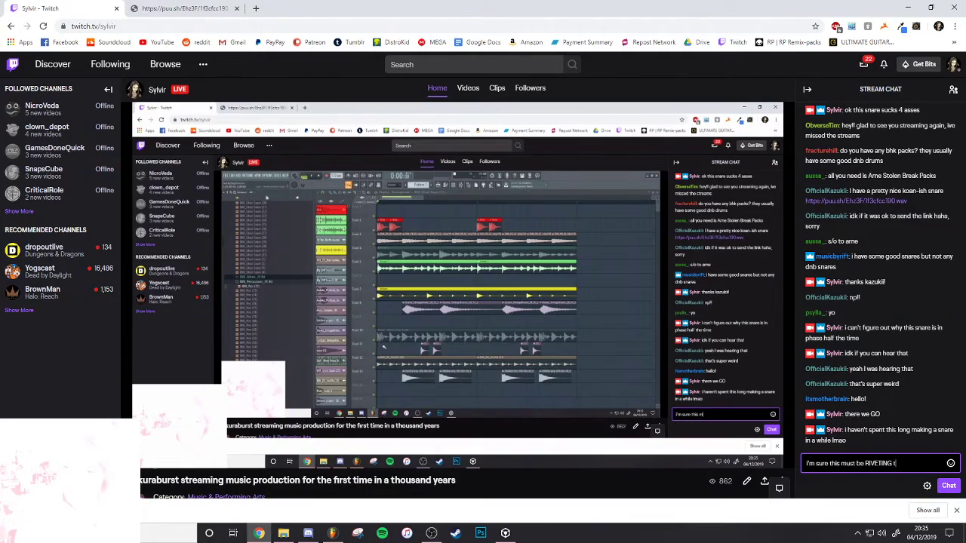
pyautogui.write('tch')
pyautogui.press('Return')
# Return to FL Studio, open Fruity parametric EQ 2 on the hats mixer track and shift one EQ band while auditioning
pyautogui.click(332, 532)
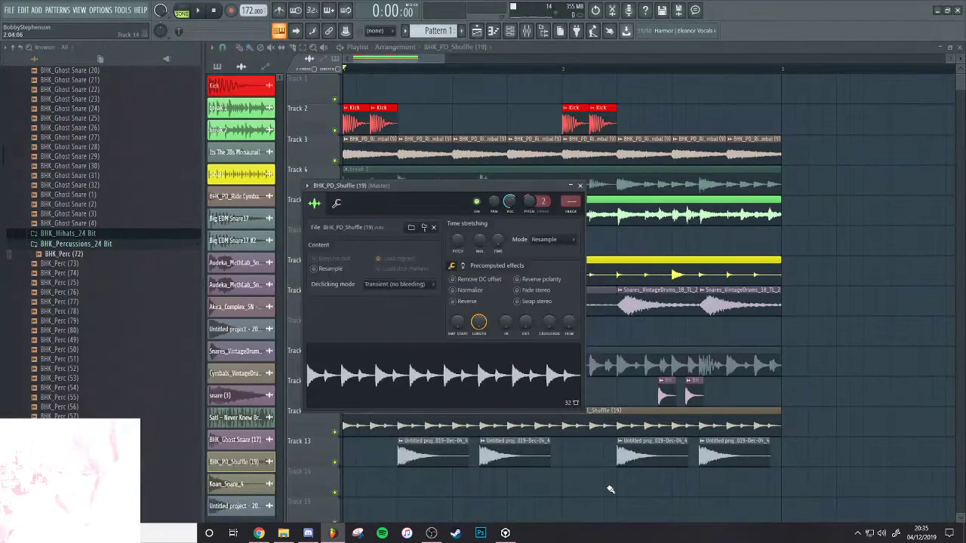
pyautogui.click(544, 450)
pyautogui.doubleClick(534, 431)
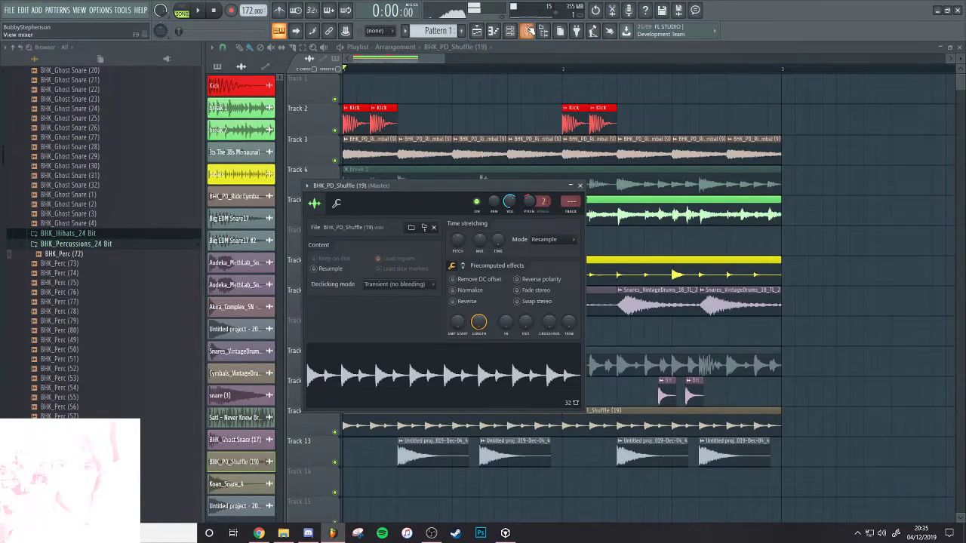
pyautogui.click(527, 30)
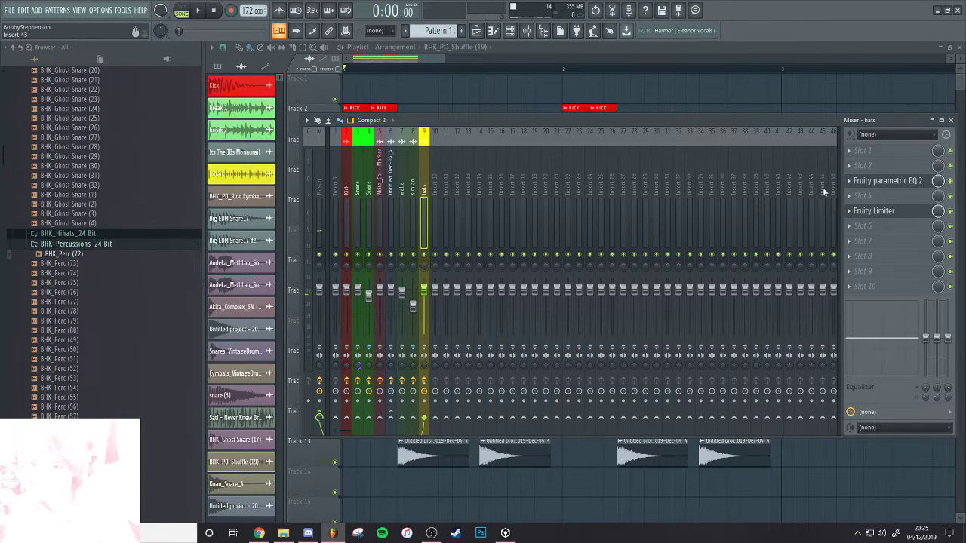
pyautogui.click(912, 183)
pyautogui.press('space')
pyautogui.press('space')
pyautogui.press('space')
pyautogui.moveTo(371, 200); pyautogui.dragTo(396, 200)
pyautogui.press('space')
# Open Fruity Limiter on the hats mixer track and reset its gain while auditioning
pyautogui.click(874, 211)
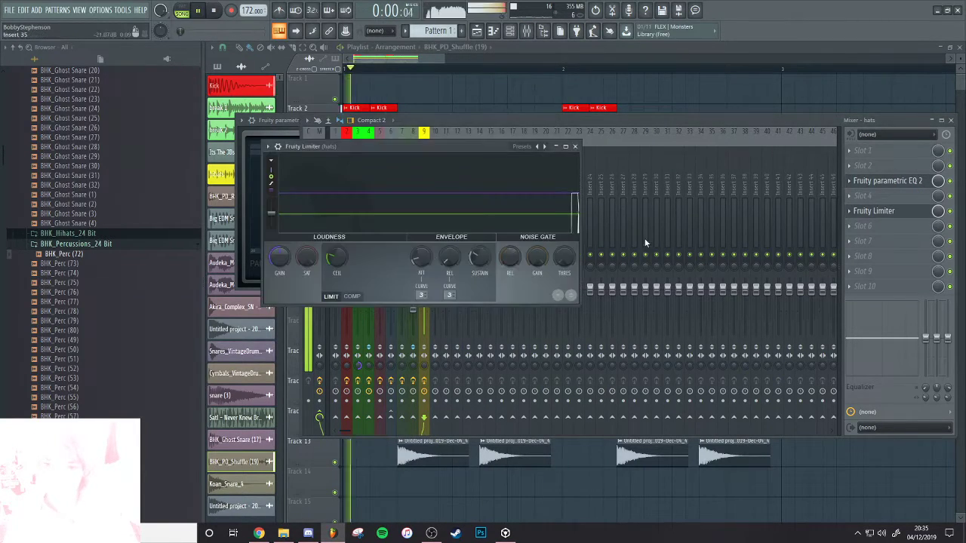
pyautogui.press('space')
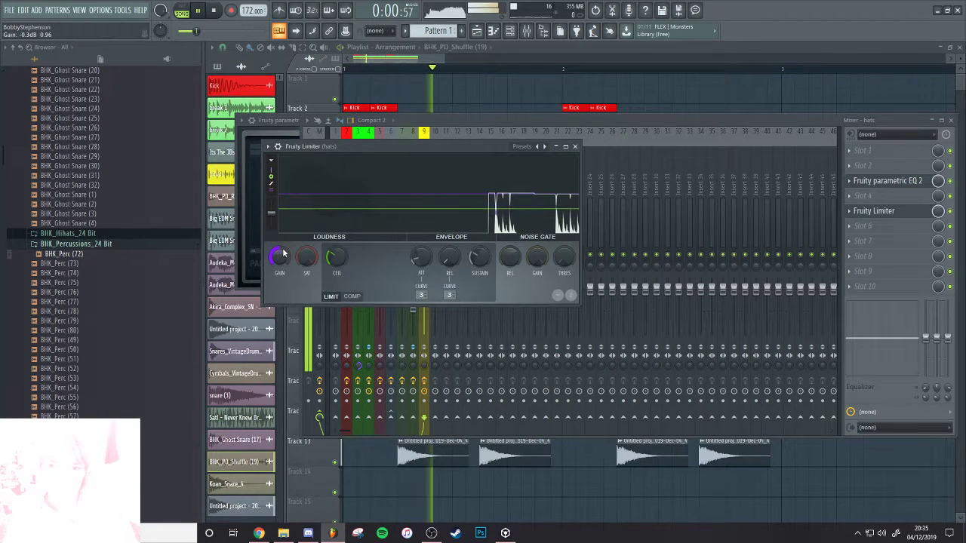
pyautogui.rightClick(282, 255)
pyautogui.click(322, 257)
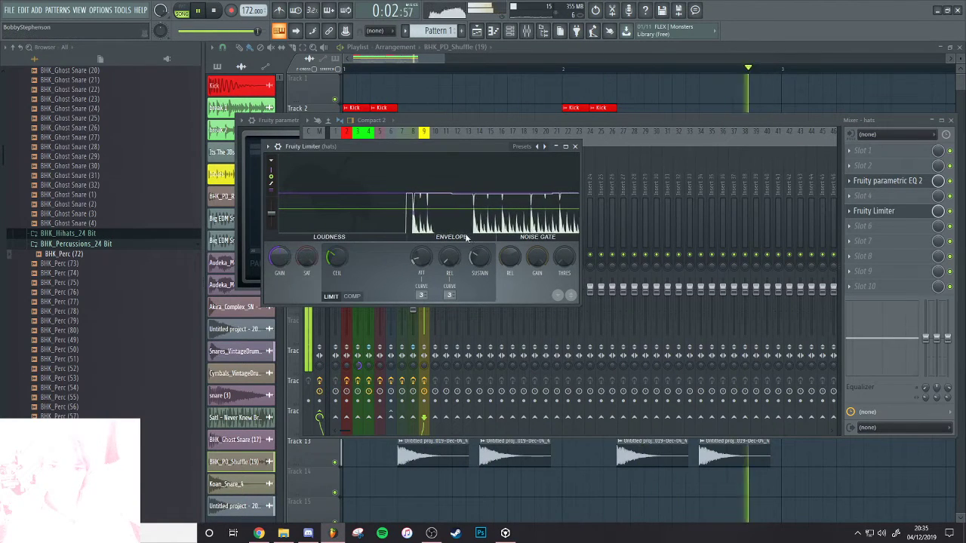
# Return to the playlist, stop playback and browse the ride cymbal samples in the BHK_Ride Cymbals_Bit 24 folder
pyautogui.click(657, 107)
pyautogui.scroll(-1, 650, 136)
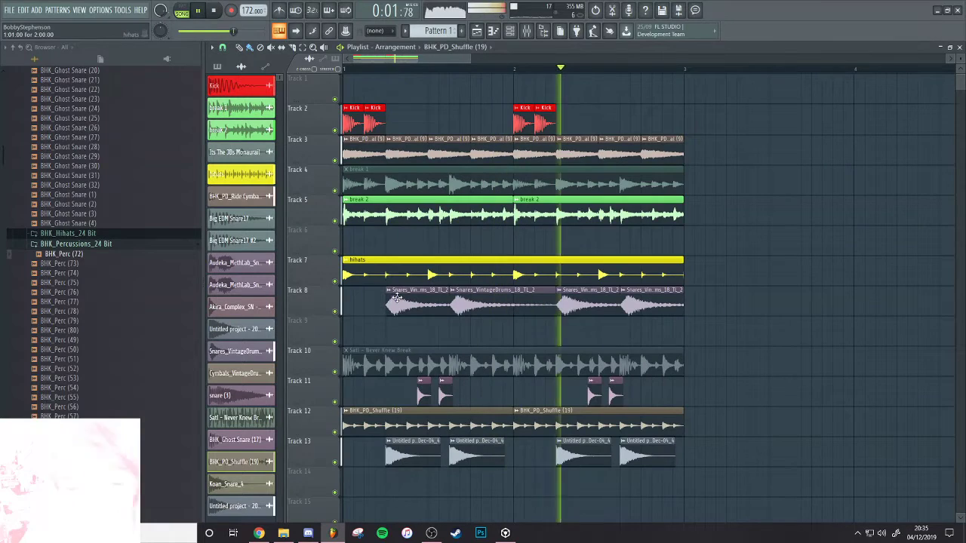
pyautogui.press('space')
pyautogui.click(84, 244)
pyautogui.scroll(-1, 83, 243)
pyautogui.click(95, 199)
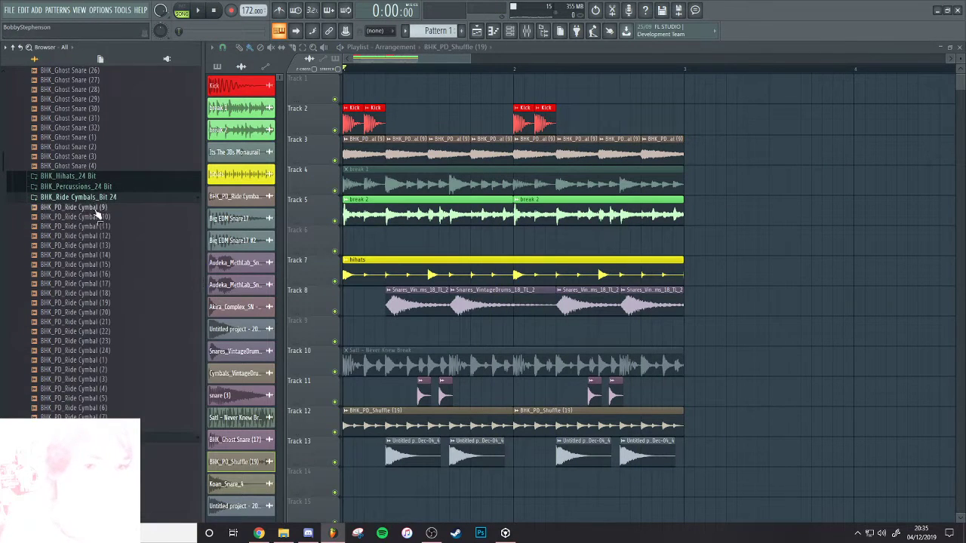
pyautogui.click(98, 215)
# Collapse the ghost snare folder, open BHK_Bassdrums_24 Bit and preview BHK_PD_Kick (291)
pyautogui.scroll(6, 106, 234)
pyautogui.press('space')
pyautogui.scroll(4, 121, 324)
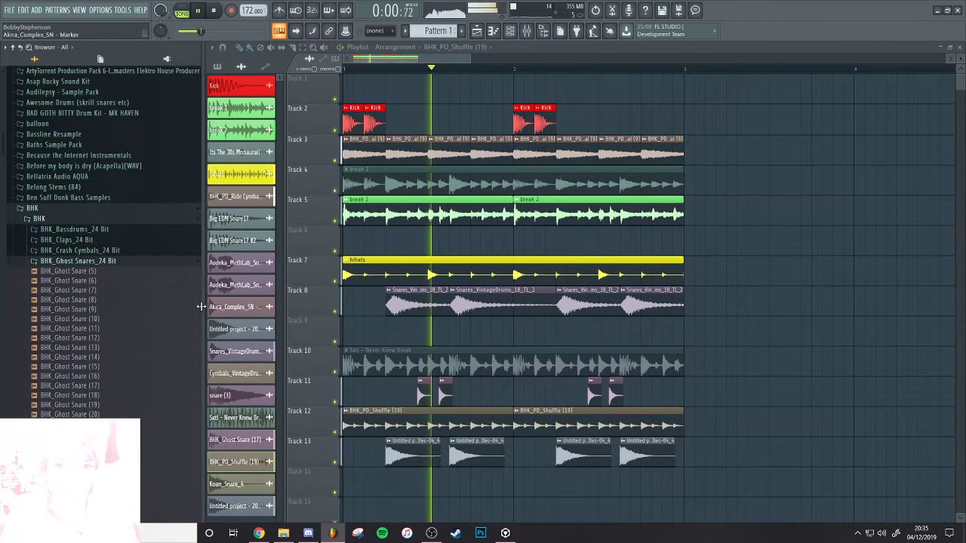
pyautogui.click(79, 260)
pyautogui.press('space')
pyautogui.click(81, 231)
pyautogui.click(84, 249)
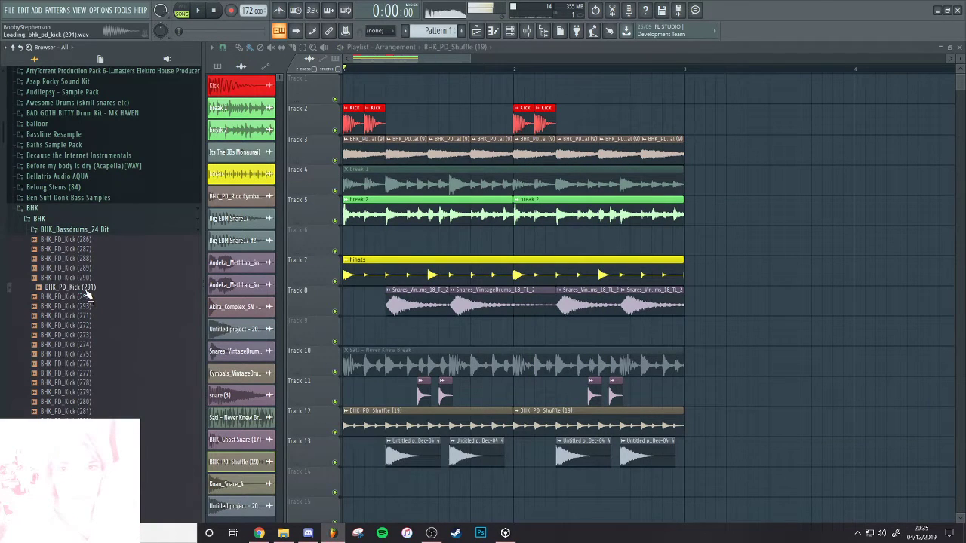
# Audition further kicks in the bass drum folder and place BHK_PD_Kick (192) on Track 1 in bar 1
pyautogui.scroll(-9, 92, 319)
pyautogui.click(83, 320)
pyautogui.scroll(-5, 82, 319)
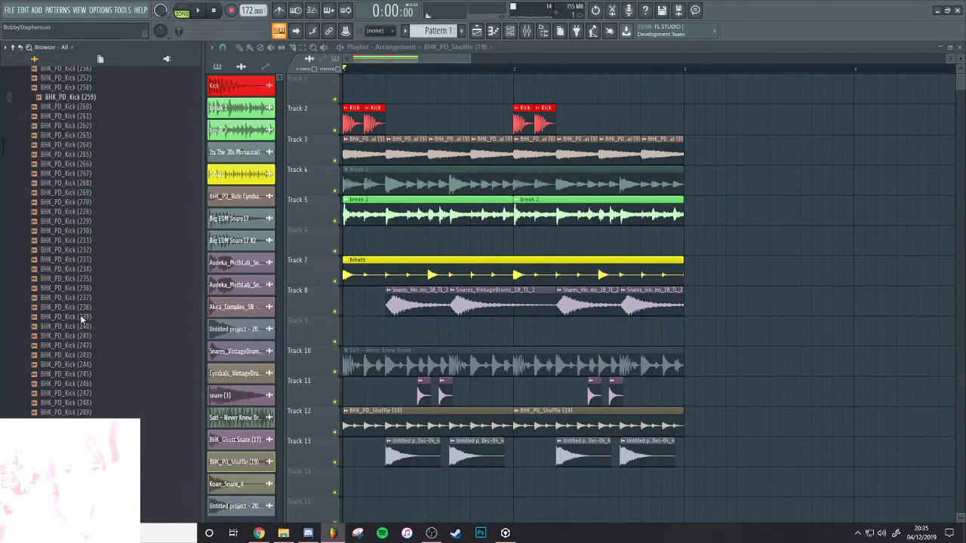
pyautogui.click(83, 309)
pyautogui.scroll(-9, 83, 317)
pyautogui.click(83, 315)
pyautogui.scroll(-9, 83, 315)
pyautogui.click(82, 314)
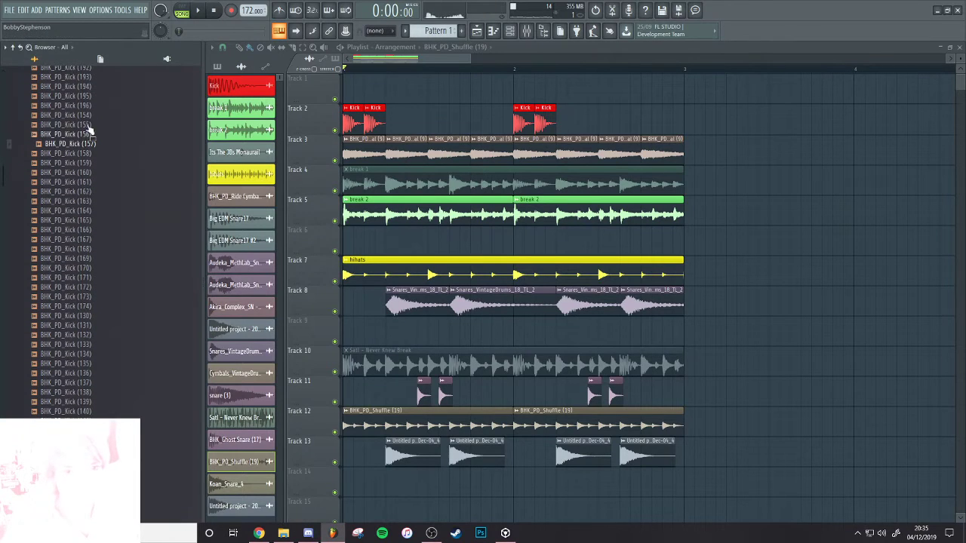
pyautogui.press('Up')
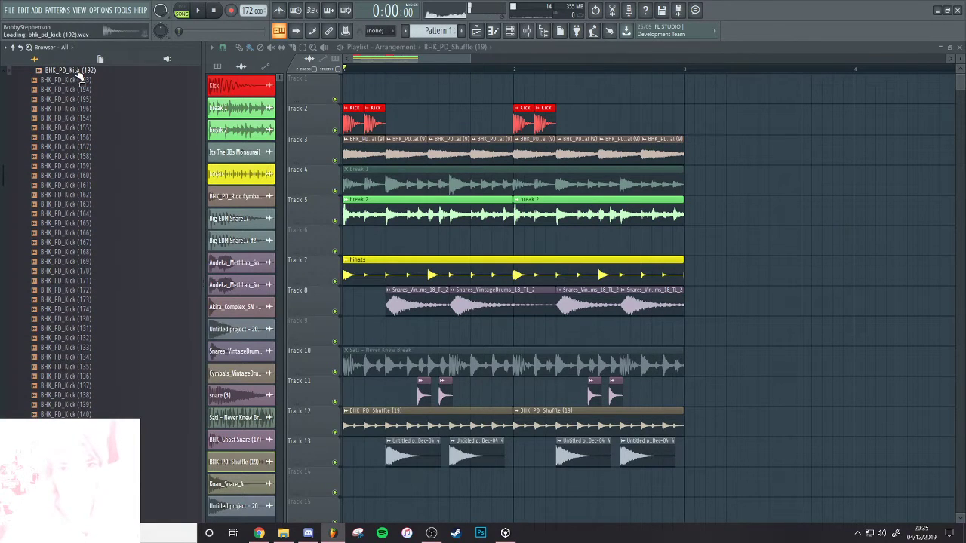
pyautogui.moveTo(78, 73); pyautogui.dragTo(449, 91)
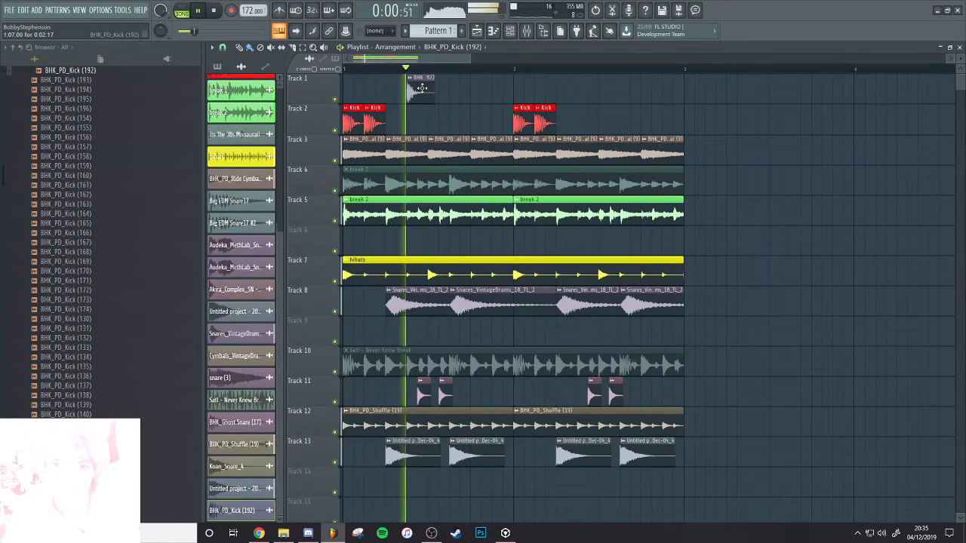
# Enable Remove DC offset and Reverse polarity for the BHK_PD_Kick (192) sample and set its fade-out to about 11%
pyautogui.doubleClick(421, 89)
pyautogui.press('space')
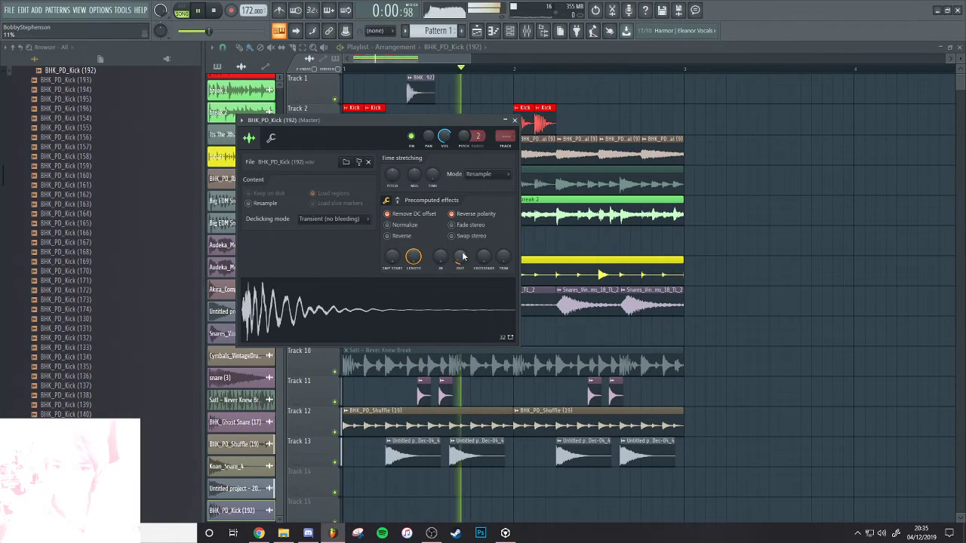
pyautogui.press('Escape')
# Reposition the new kick clip to step 10 of bar 1 on Track 1 and play the loop
pyautogui.scroll(3, 421, 98)
pyautogui.scroll(-1, 422, 96)
pyautogui.click(420, 92)
pyautogui.scroll(1, 442, 151)
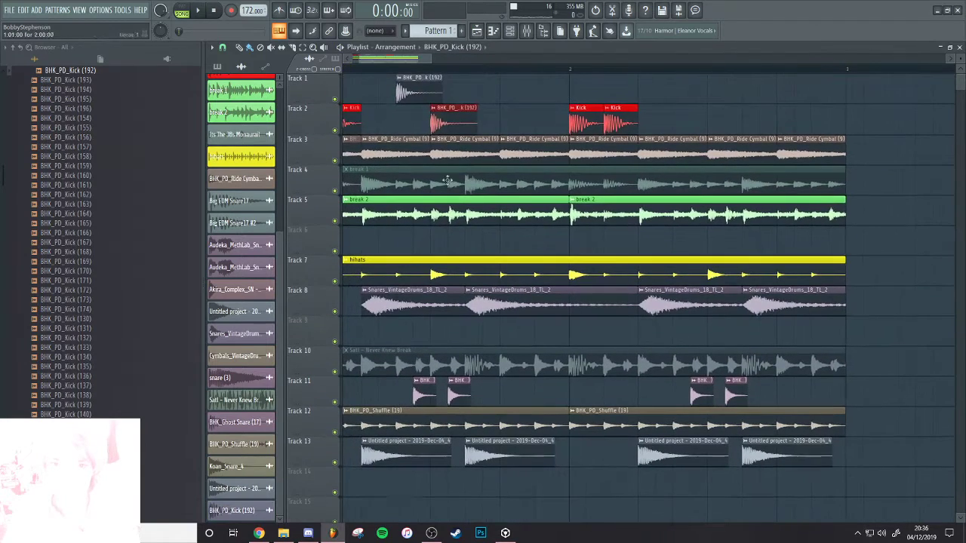
pyautogui.press('space')
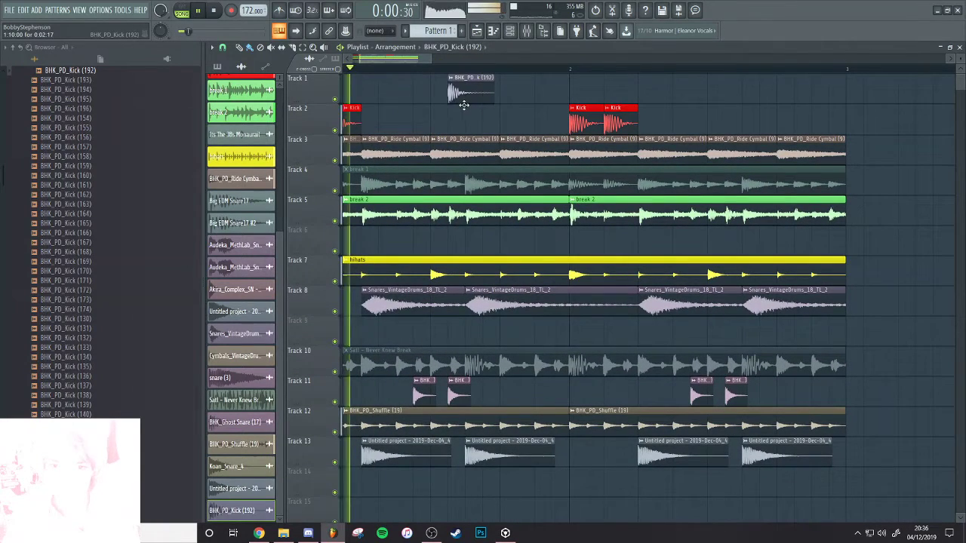
pyautogui.press('space')
pyautogui.press('space')
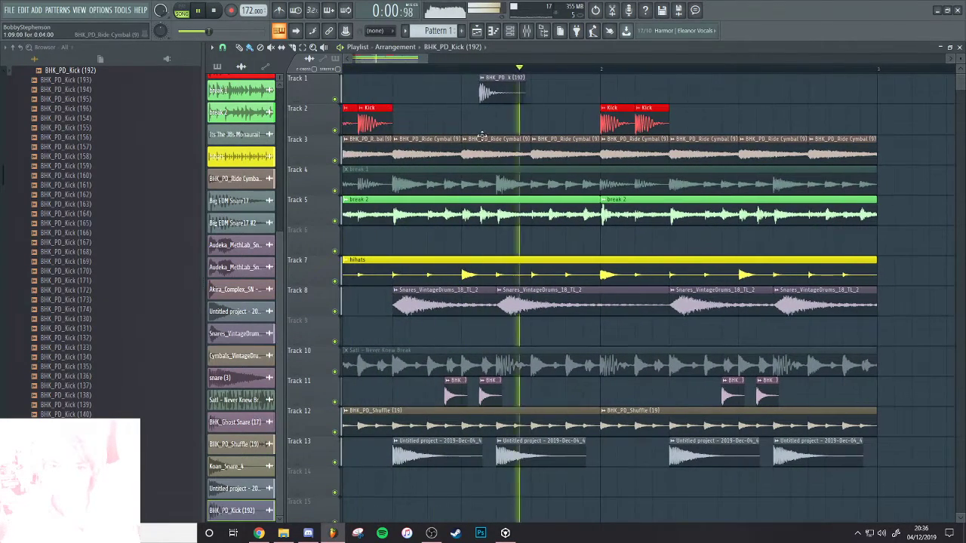
# Add a second kick clip on Track 1, move it to step 16 of bar 1, and delete the kick at step 10
pyautogui.press('space')
pyautogui.click(419, 89)
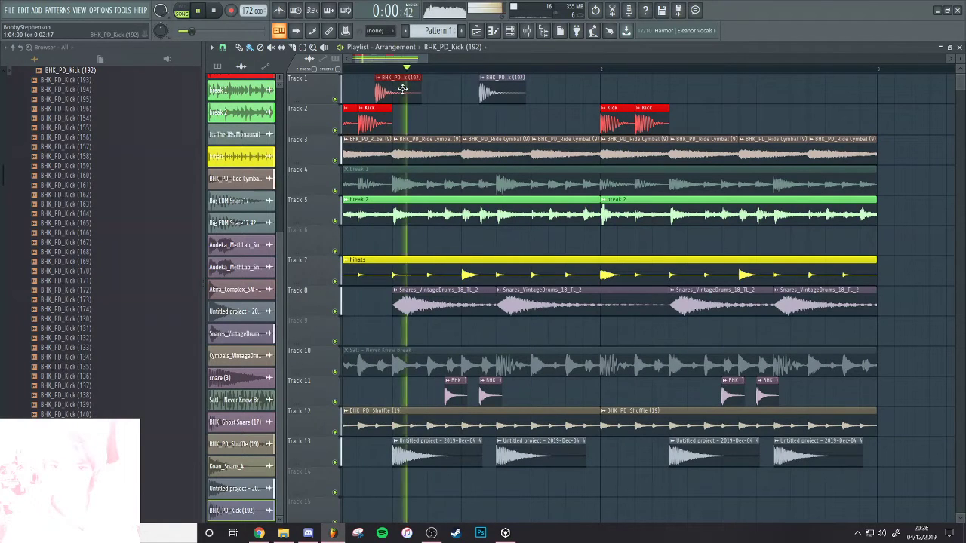
pyautogui.press('space')
pyautogui.press('space')
pyautogui.moveTo(426, 85); pyautogui.dragTo(600, 88)
pyautogui.press('space')
pyautogui.rightClick(517, 89)
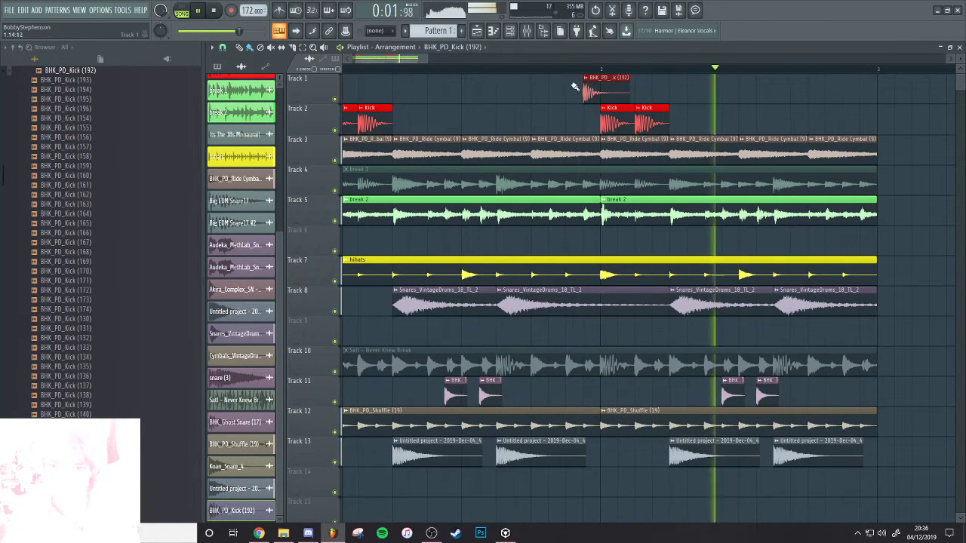
pyautogui.press('space')
# Reopen the kick's precomputed effects and give the sample a slight fade-in
pyautogui.doubleClick(601, 88)
pyautogui.press('space')
pyautogui.click(398, 201)
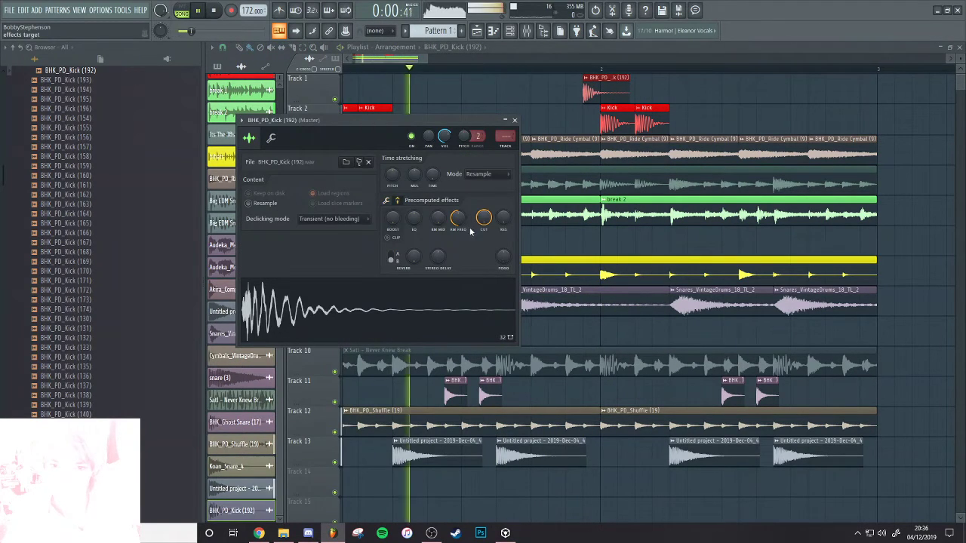
pyautogui.click(386, 200)
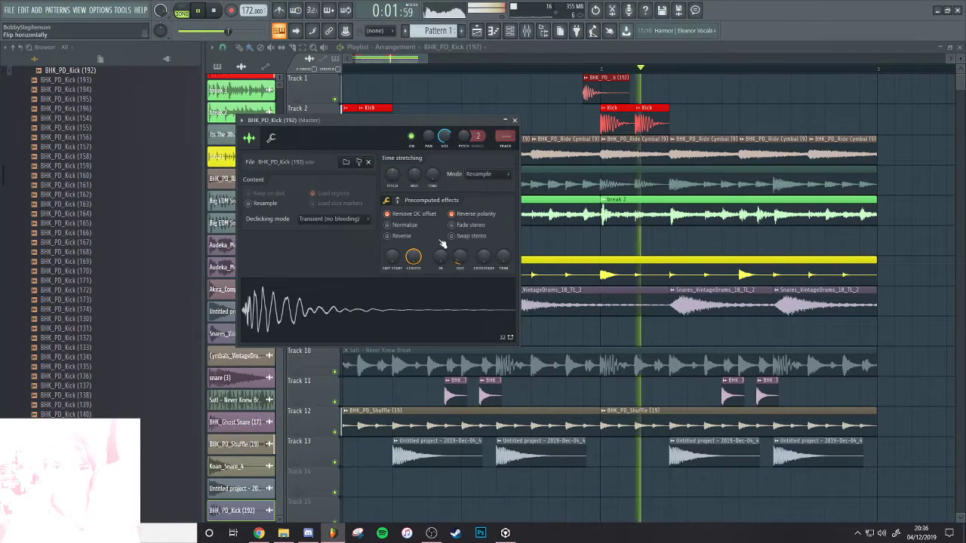
# Add a kick at step 7 of bar 1 on Track 1 and check the BHK_Ghost Snare (17) sample settings
pyautogui.click(438, 98)
pyautogui.press('space')
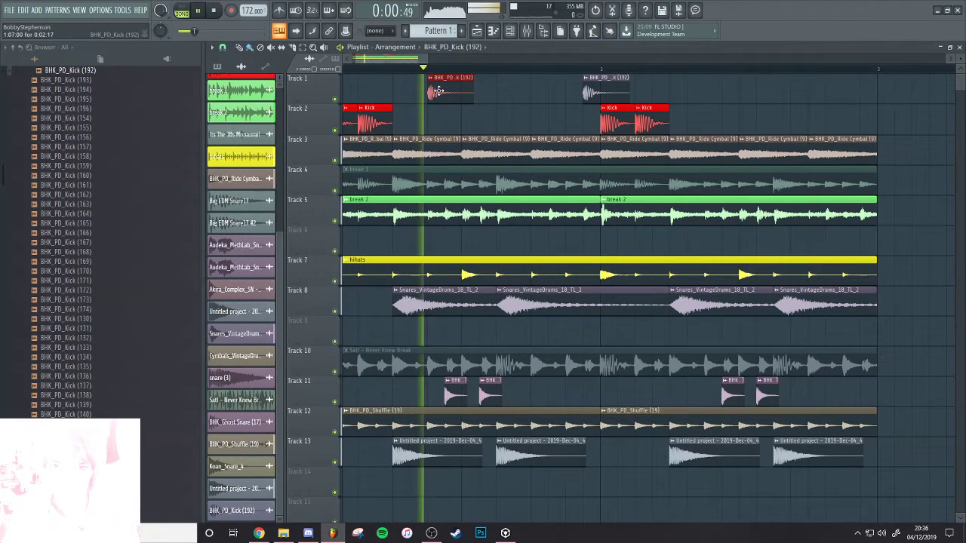
pyautogui.doubleClick(453, 398)
pyautogui.press('space')
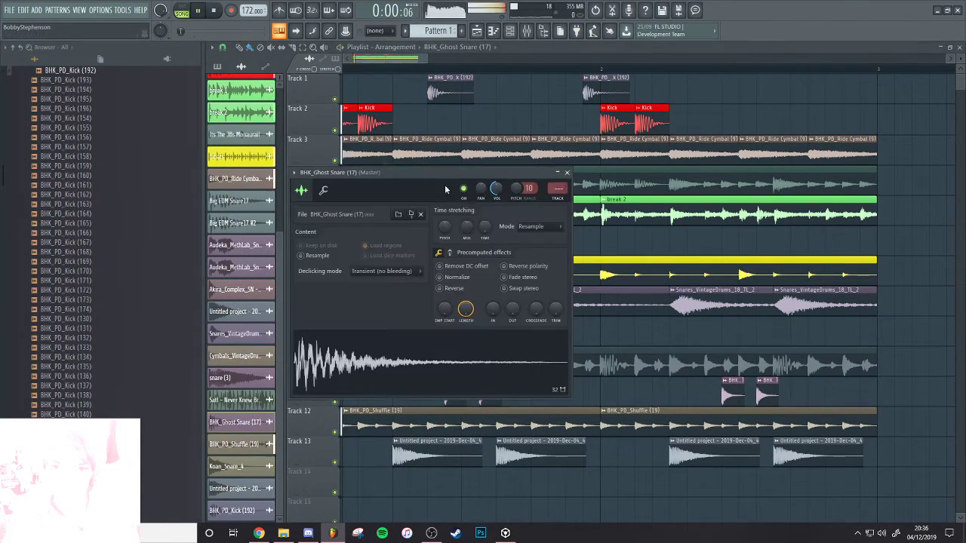
pyautogui.click(447, 91)
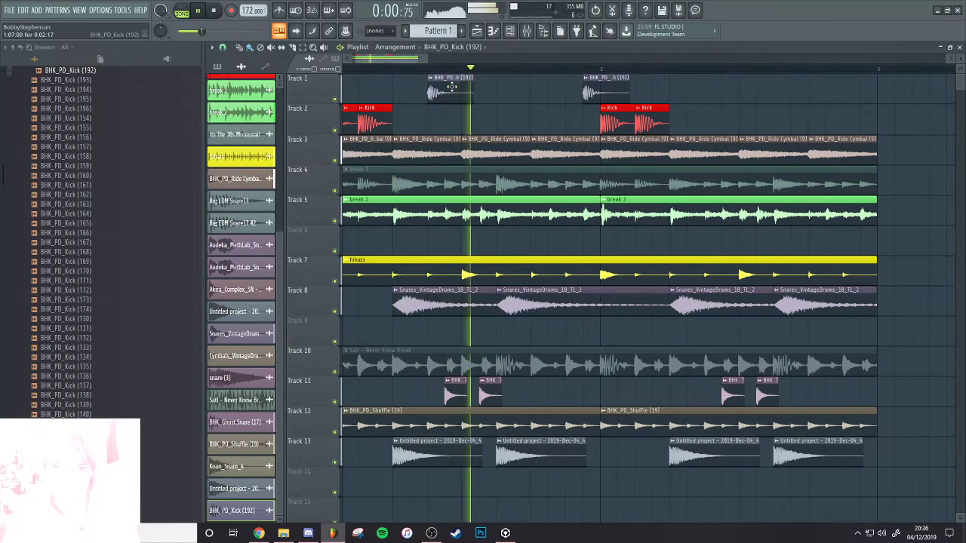
# Check the kick's sample settings and add another kick at step 10 of bar 1 on Track 1
pyautogui.doubleClick(446, 91)
pyautogui.press('space')
pyautogui.click(517, 98)
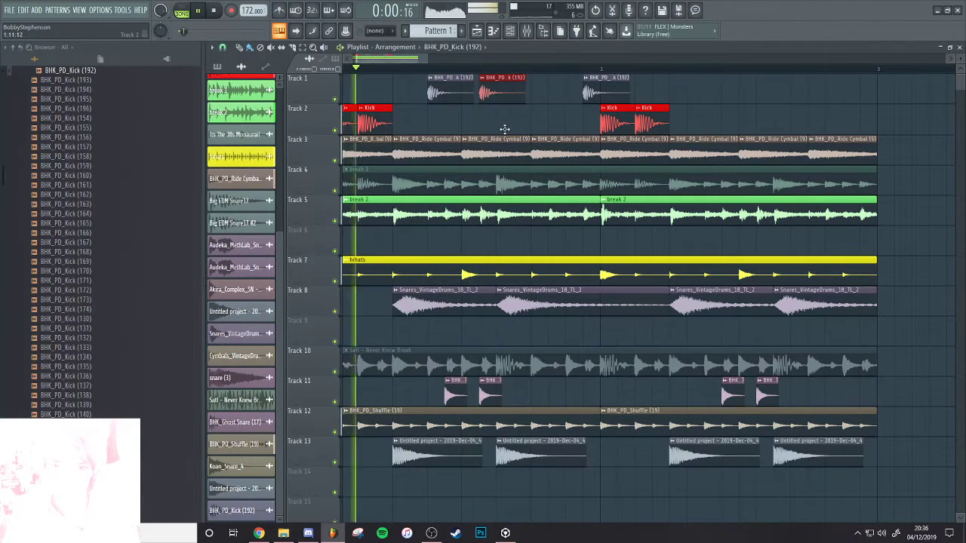
# Try the step 10 kick on Track 2 with an extra kick at step 14, and return both to Track 1
pyautogui.moveTo(504, 129)
pyautogui.mouseDown()
pyautogui.moveTo(481, 122)
pyautogui.moveTo(499, 121)
pyautogui.mouseUp()
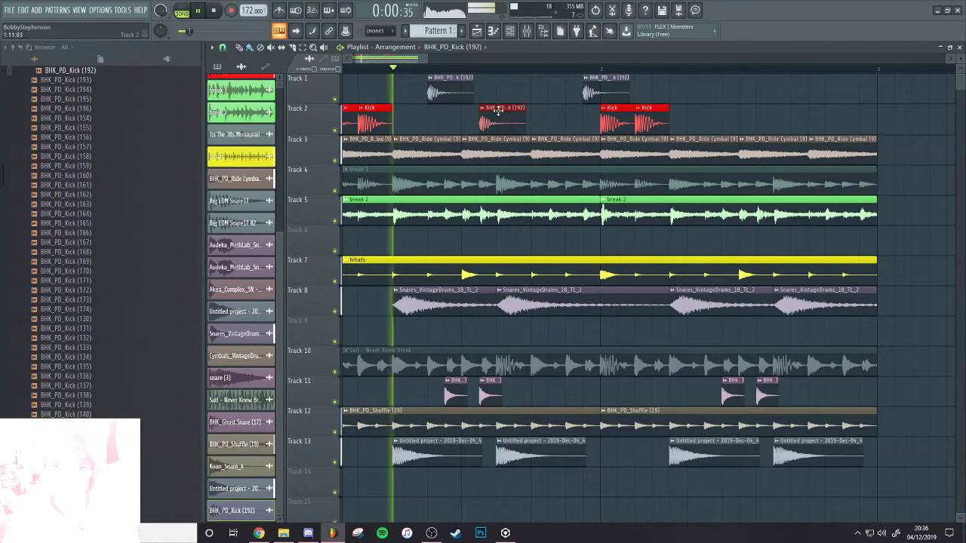
pyautogui.click(562, 113)
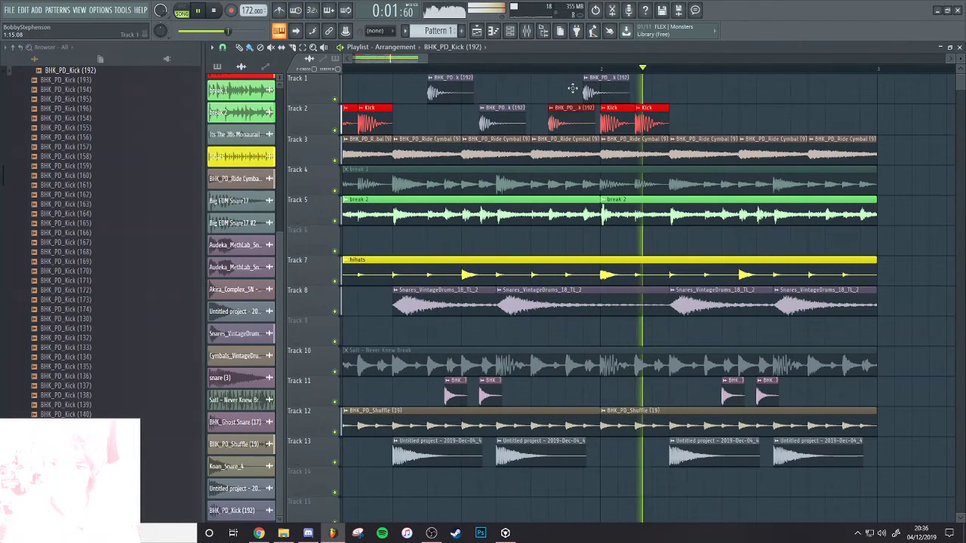
pyautogui.moveTo(575, 109); pyautogui.dragTo(583, 114)
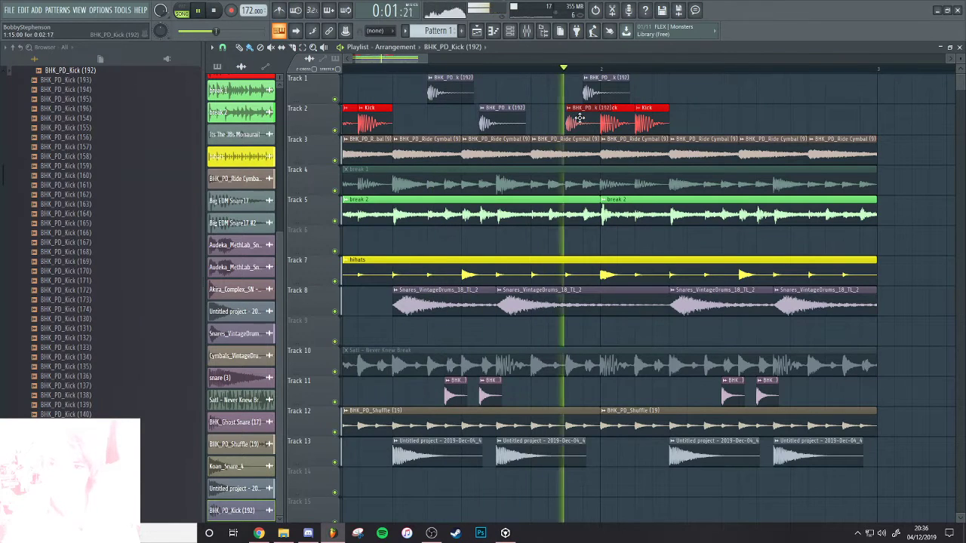
pyautogui.moveTo(566, 89); pyautogui.dragTo(556, 126)
pyautogui.moveTo(497, 121); pyautogui.dragTo(498, 91)
pyautogui.moveTo(558, 111); pyautogui.dragTo(558, 90)
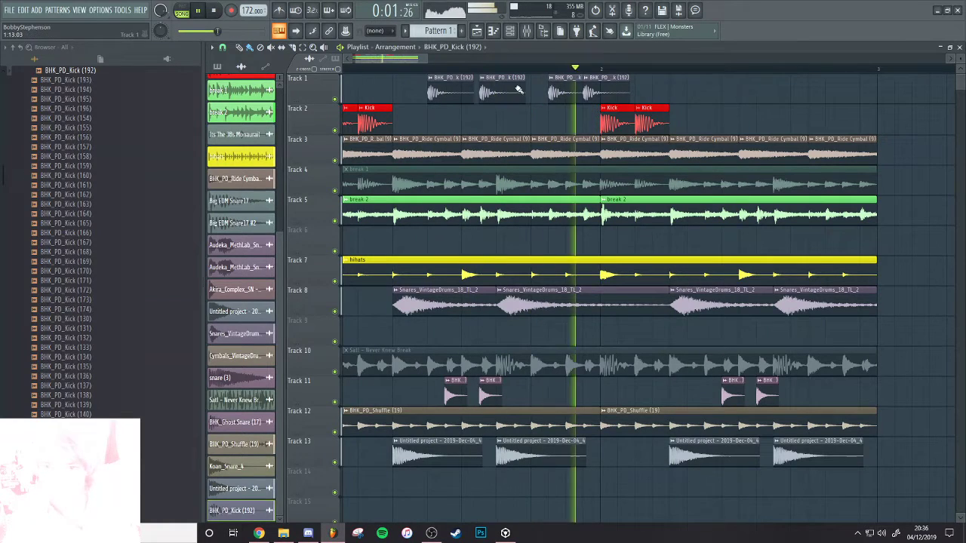
# Delete the kick at step 14 and duplicate the remaining Track 1 kicks into bar 2
pyautogui.moveTo(416, 85); pyautogui.dragTo(724, 100)
pyautogui.rightClick(564, 89)
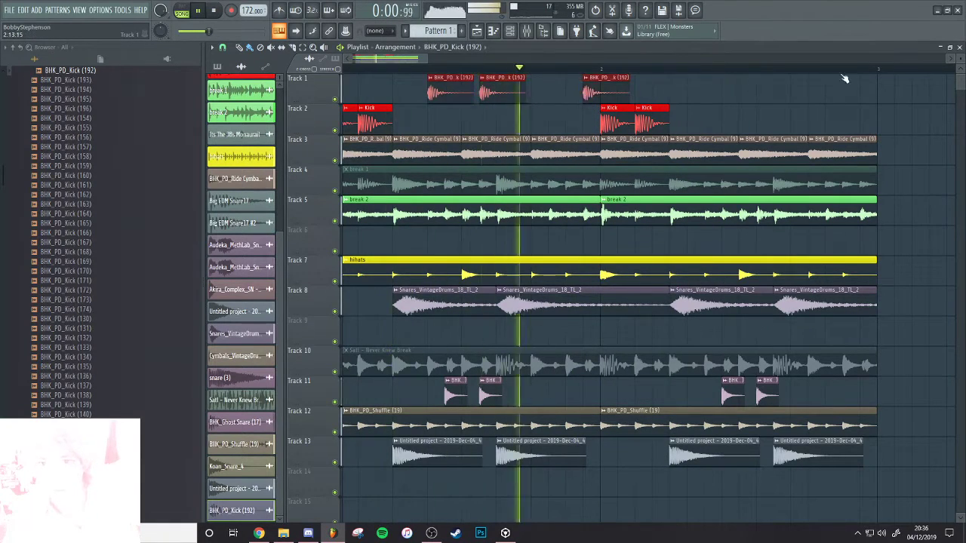
pyautogui.hotkey('ctrl', 'b')
# Select all kick clips on Track 1 and shorten them to two steps each
pyautogui.scroll(1, 567, 112)
pyautogui.scroll(-1, 567, 112)
pyautogui.keyDown('ctrl'); pyautogui.click(746, 100); pyautogui.keyUp('ctrl')
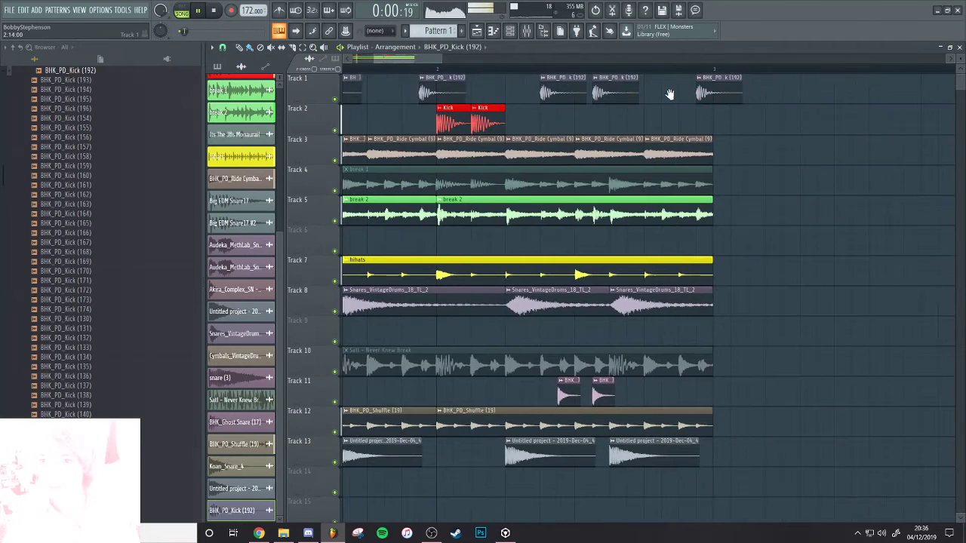
pyautogui.scroll(-1, 815, 99)
pyautogui.moveTo(670, 95); pyautogui.dragTo(427, 97)
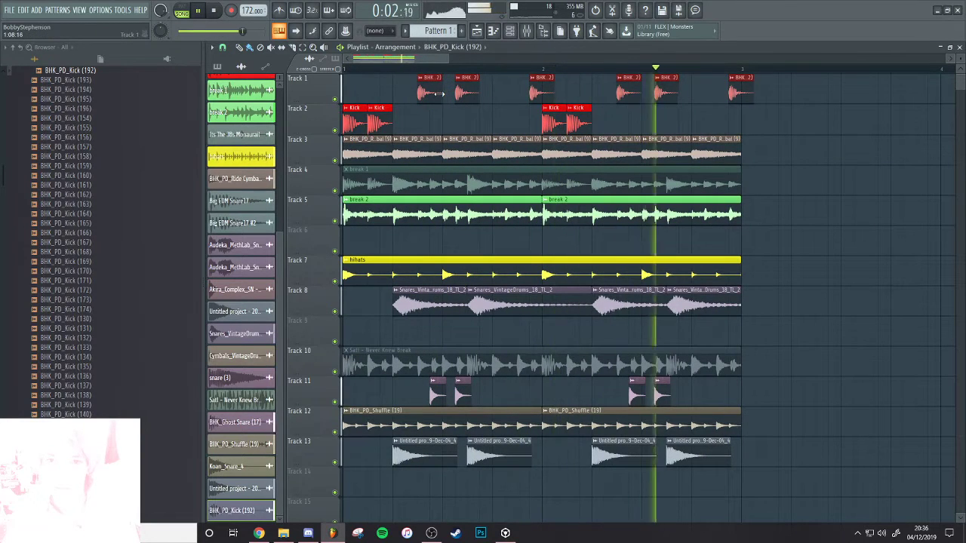
pyautogui.rightClick(744, 101)
pyautogui.click(742, 100)
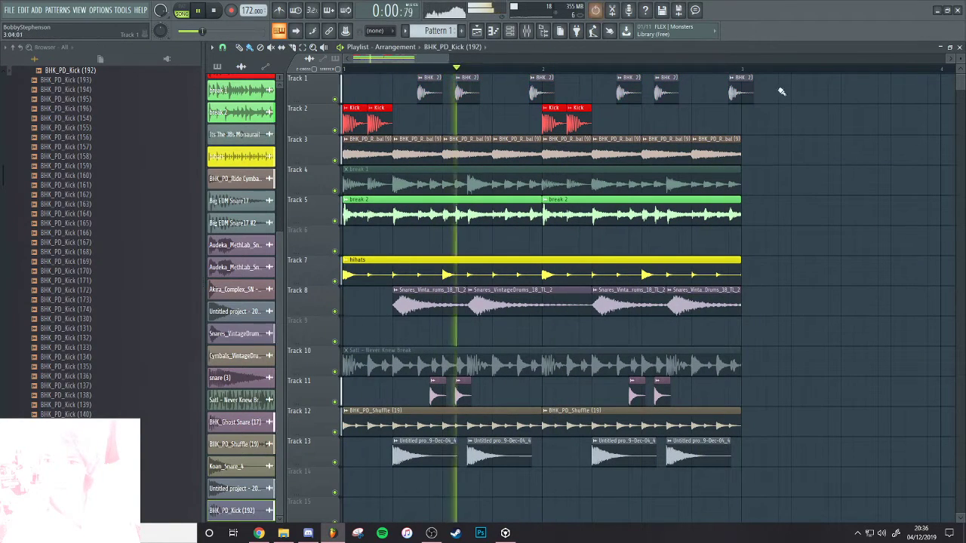
# Lengthen the kick sample's fade-out and move the first Track 1 kick to step 8 of bar 1
pyautogui.press('space')
pyautogui.doubleClick(534, 94)
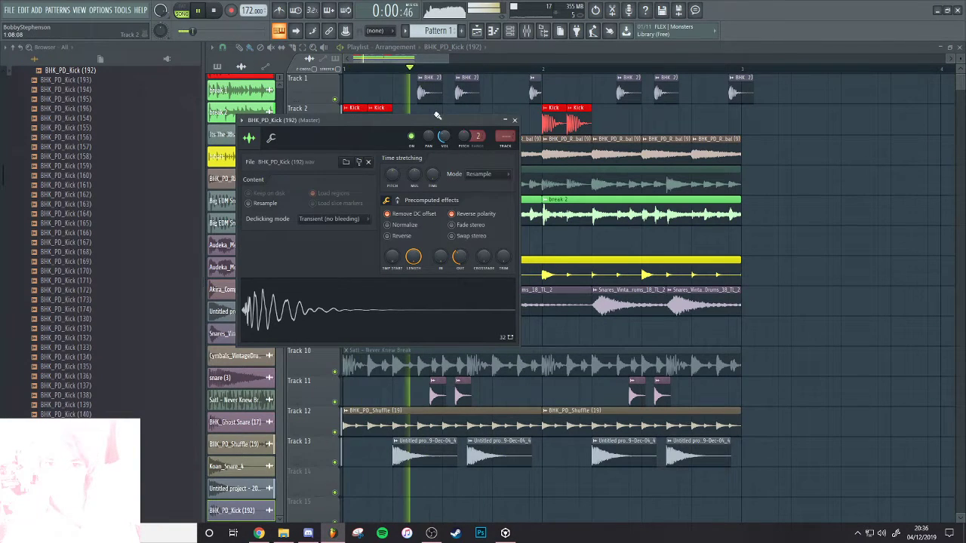
pyautogui.moveTo(428, 91)
pyautogui.mouseDown()
pyautogui.moveTo(414, 91)
pyautogui.moveTo(437, 98)
pyautogui.mouseUp()
pyautogui.press('space')
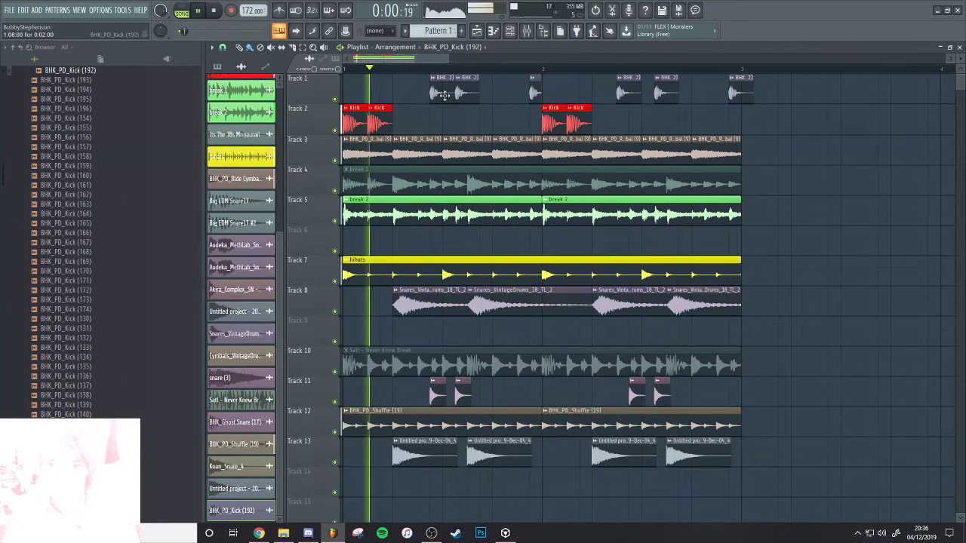
# Recheck the kick's sample settings and try an extra kick at step 14 of bar 1 on Track 1
pyautogui.doubleClick(445, 94)
pyautogui.click(515, 120)
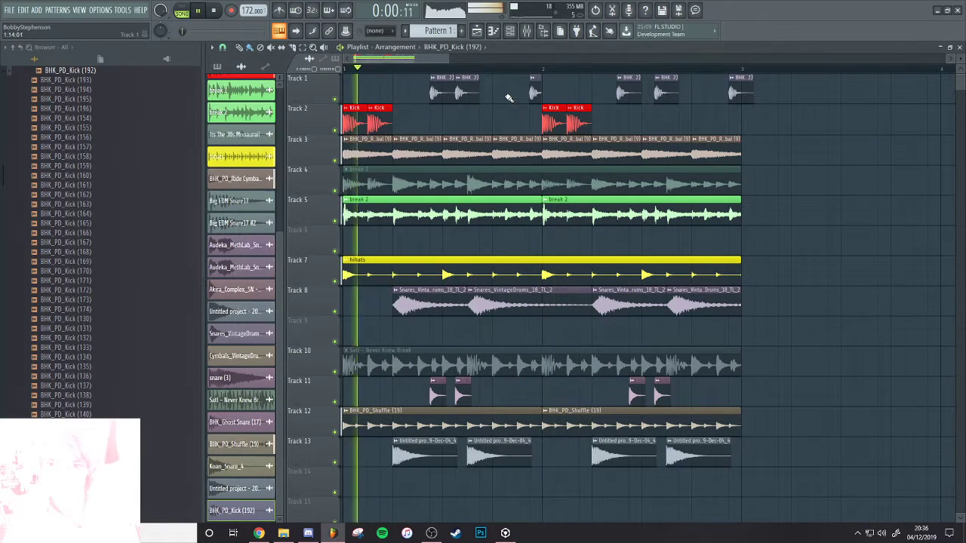
pyautogui.click(510, 95)
pyautogui.scroll(1, 514, 95)
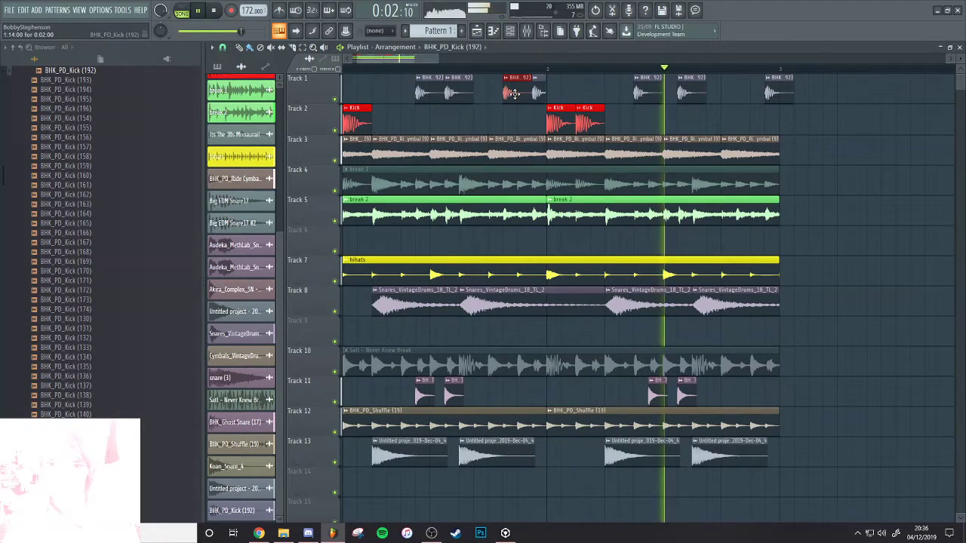
pyautogui.rightClick(513, 93)
# Delete every Track 1 kick except those at steps 8 and 10 of bar 1, and duplicate that pair into bar 2
pyautogui.rightClick(660, 94)
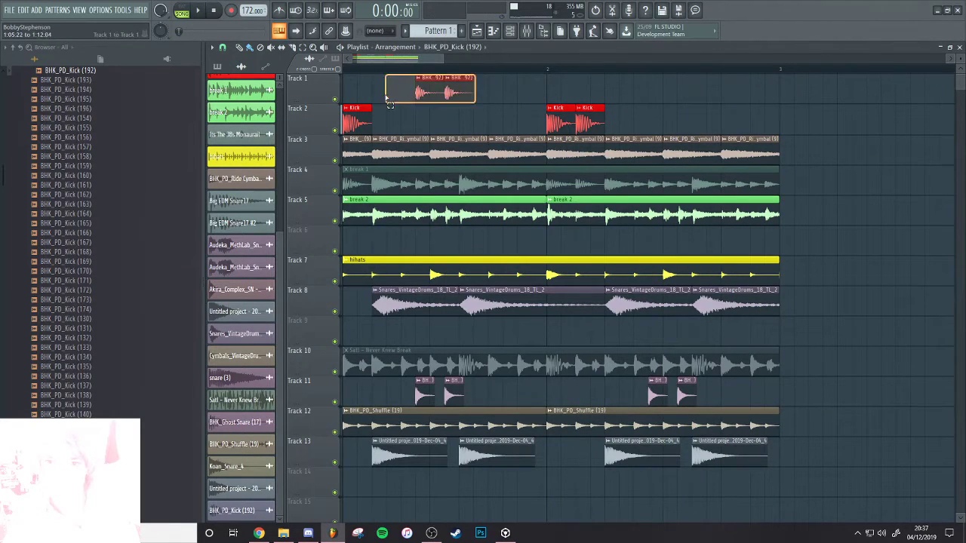
pyautogui.hotkey('ctrl', 'b')
pyautogui.scroll(3, 656, 114)
pyautogui.scroll(-2, 602, 103)
pyautogui.press('space')
pyautogui.hscroll(-1, 559, 112)
# Try a kick at step 15 of bar 1, remove it, and place one at step 15 of bar 2 on Track 1
pyautogui.click(509, 101)
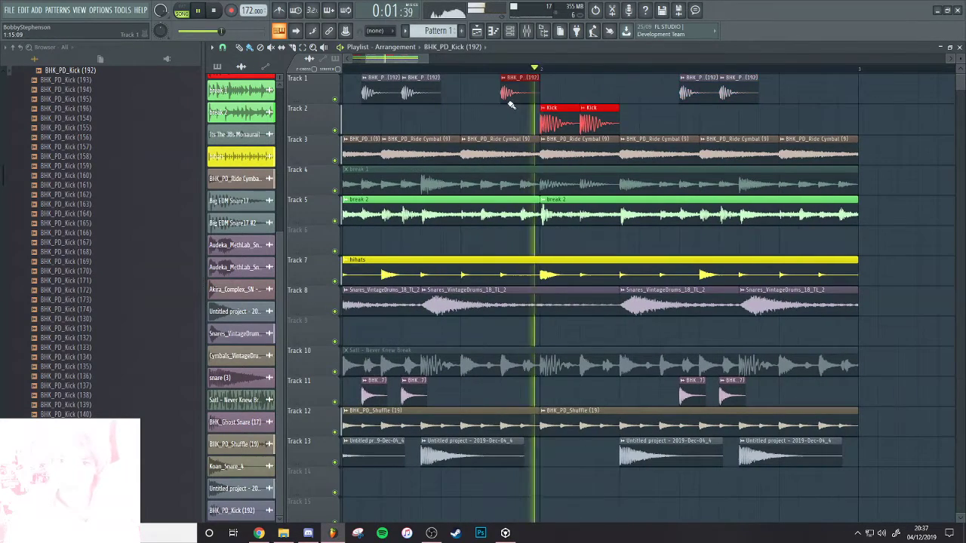
pyautogui.rightClick(510, 103)
pyautogui.click(830, 90)
pyautogui.scroll(-1, 840, 92)
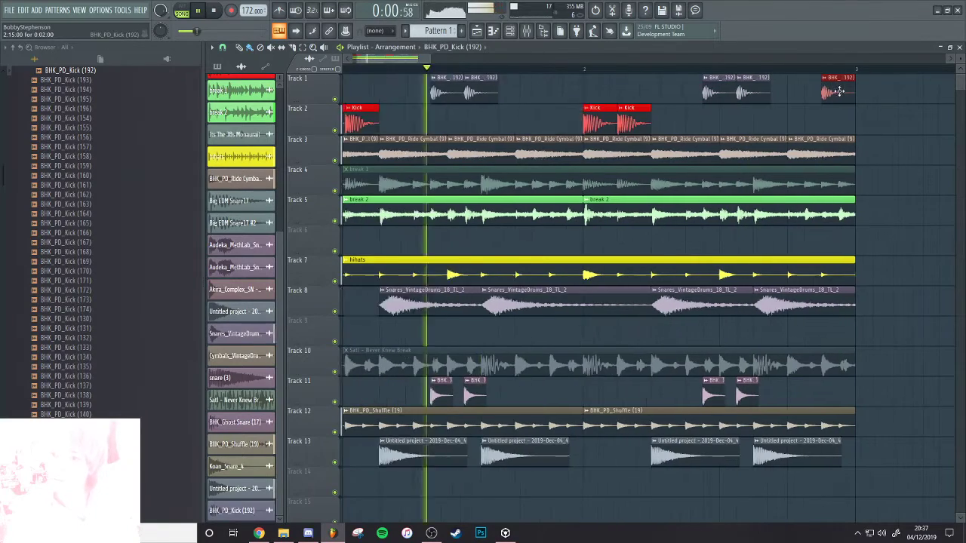
# Place an extra BHK_PD_Kick (192) hit at step 16 of bar 2
pyautogui.click(837, 117)
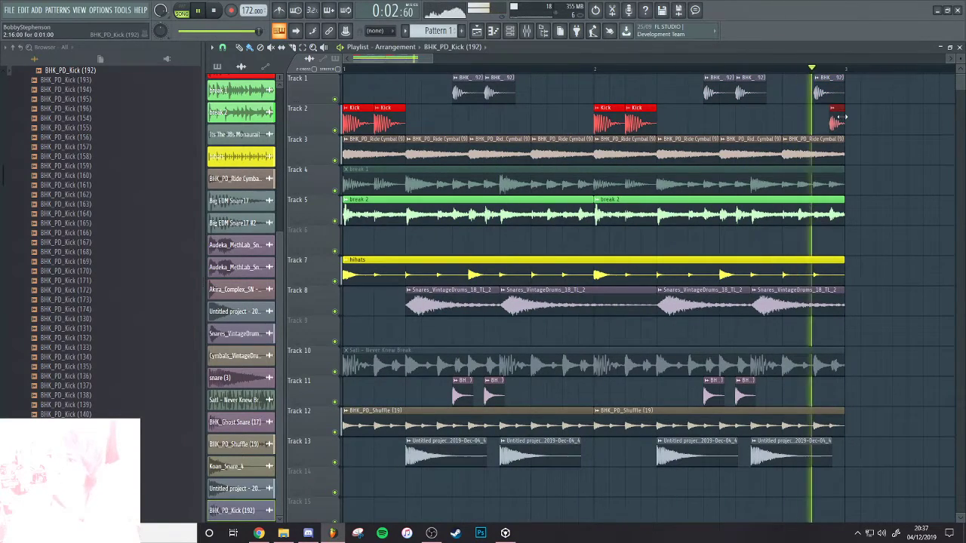
# Check the Twitch stream chat and the Discord general channel, and return to FL Studio
pyautogui.click(259, 533)
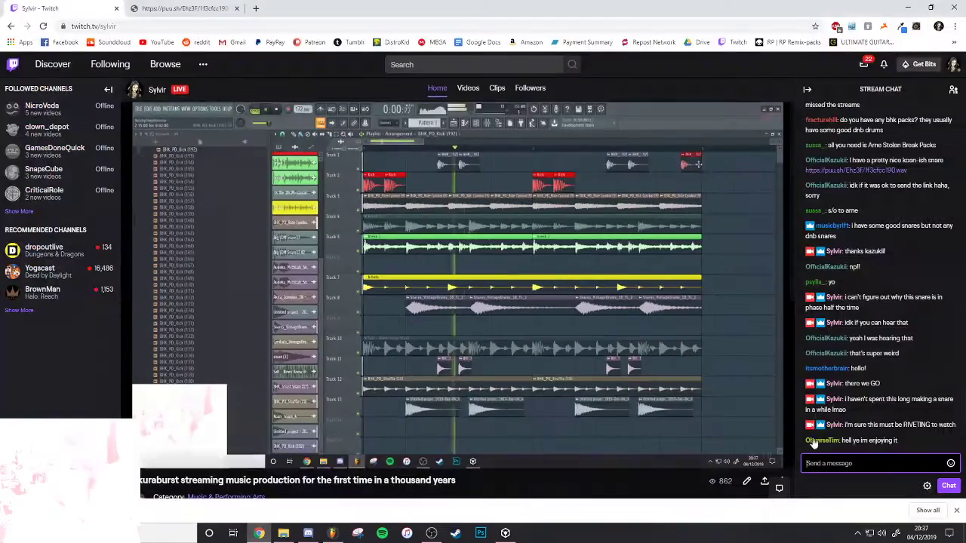
pyautogui.click(308, 533)
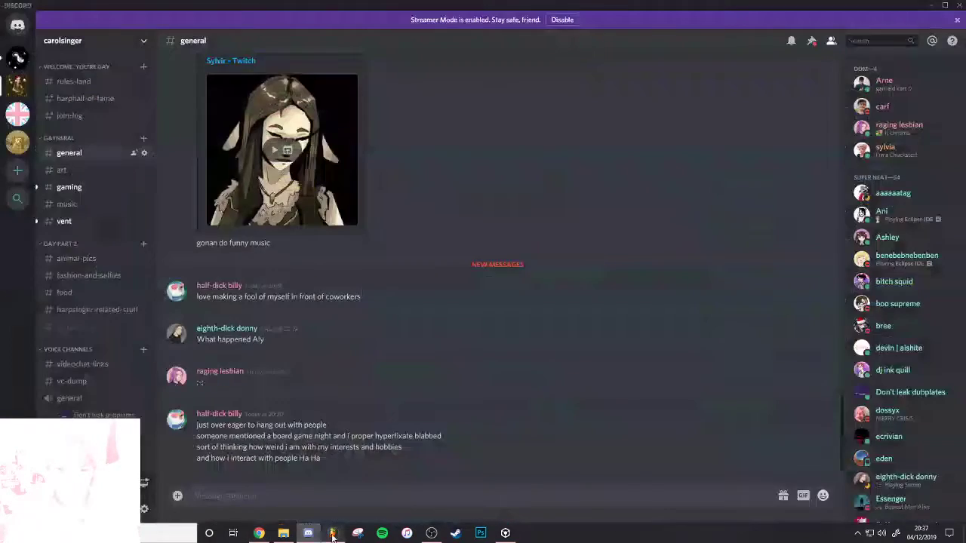
pyautogui.click(333, 533)
# Collapse the browser folders, add a 3x Osc channel, and open its piano roll
pyautogui.click(15, 56)
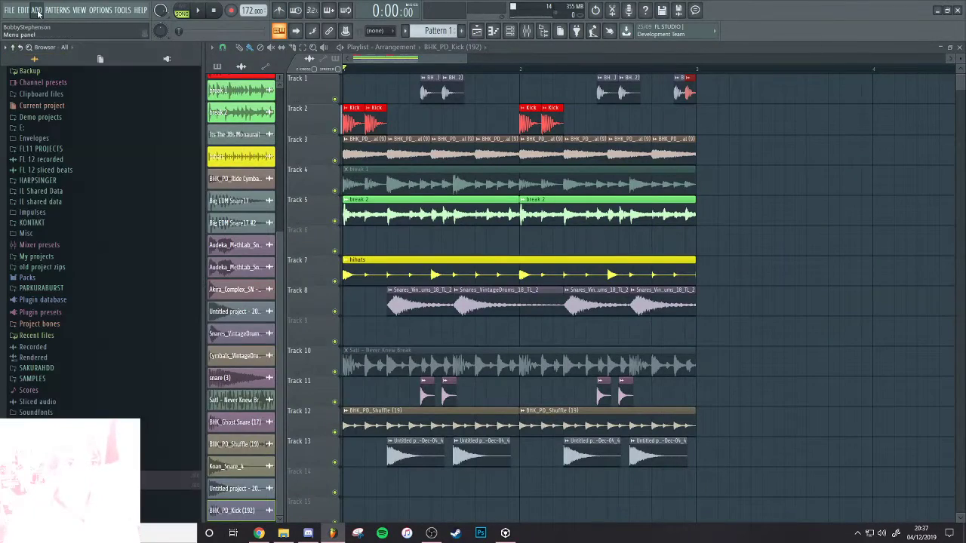
pyautogui.click(36, 10)
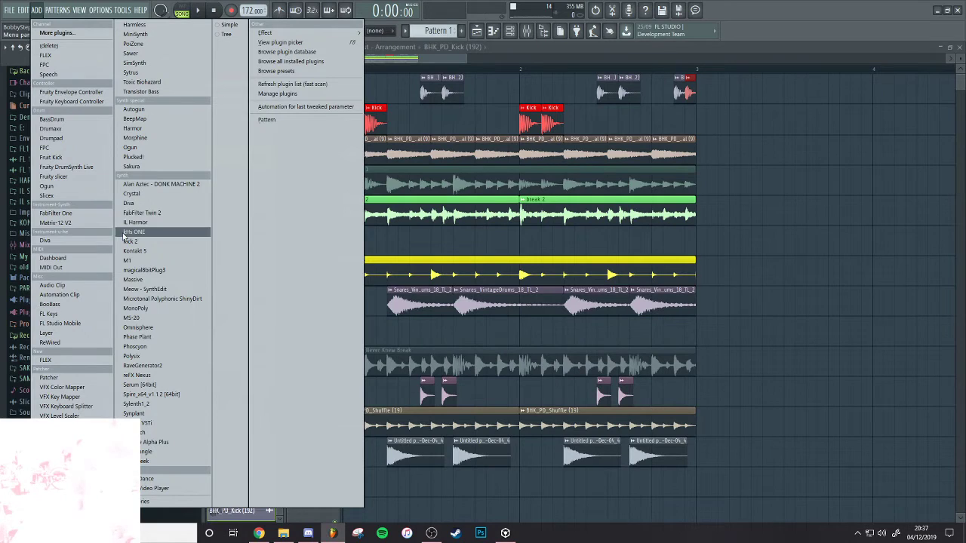
pyautogui.click(51, 476)
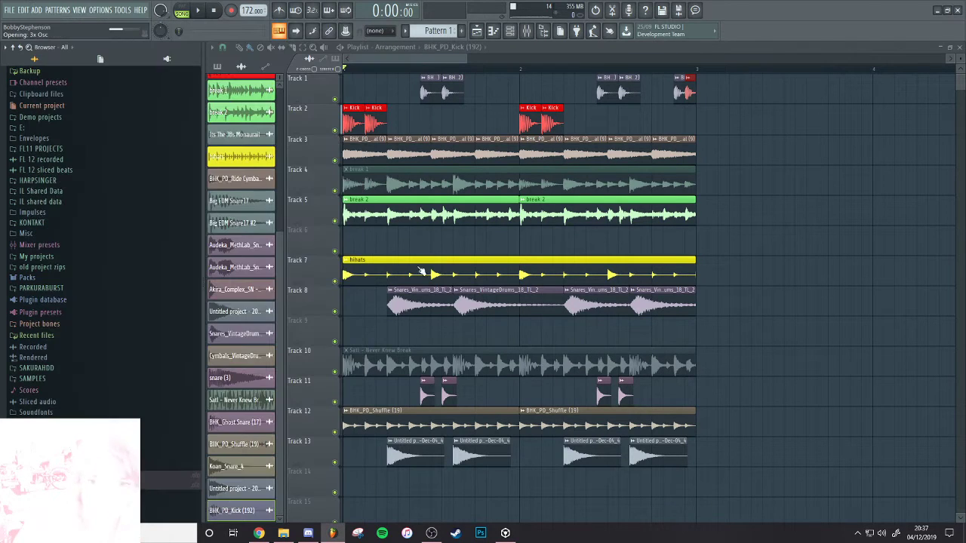
pyautogui.click(492, 31)
# Start importing a MIDI file into the 3x Osc piano roll
pyautogui.click(438, 30)
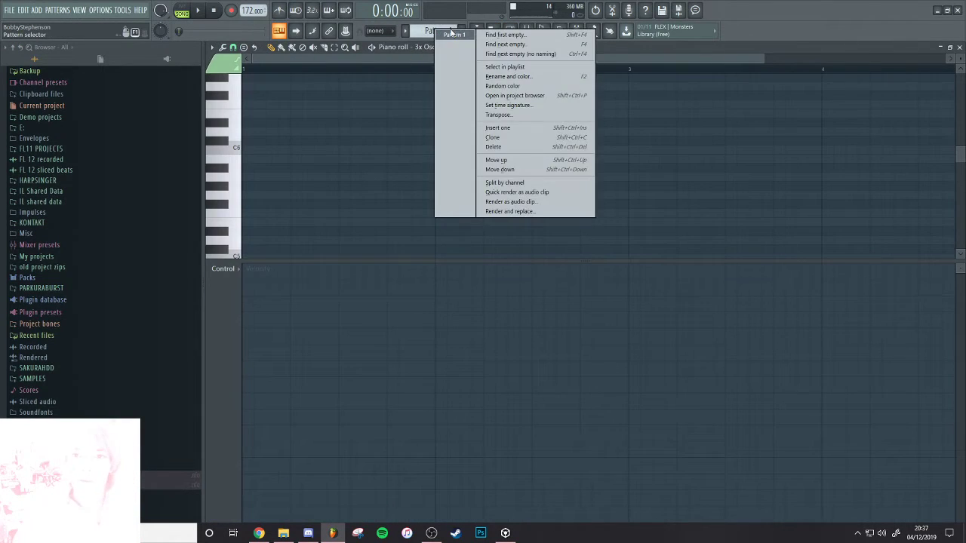
pyautogui.click(236, 42)
pyautogui.click(212, 47)
pyautogui.moveTo(220, 60)
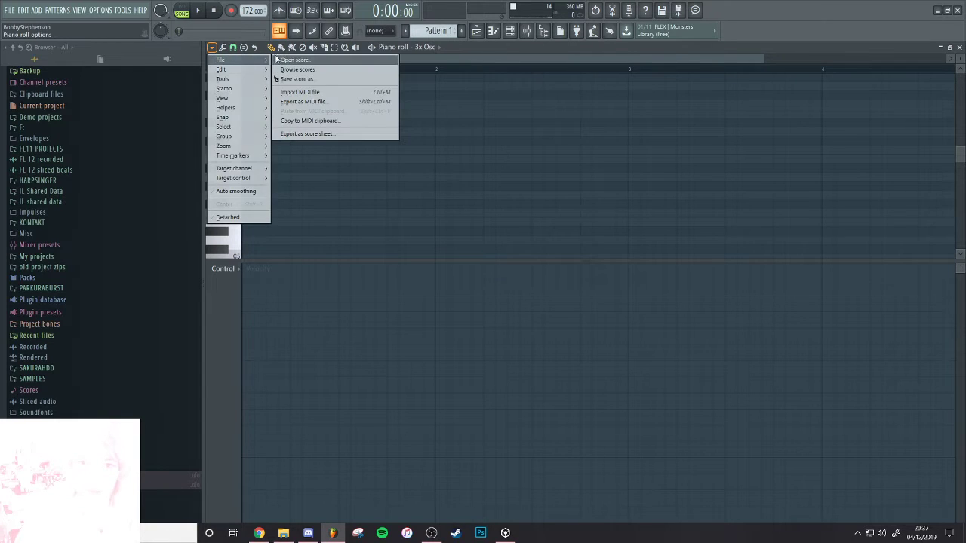
pyautogui.click(302, 91)
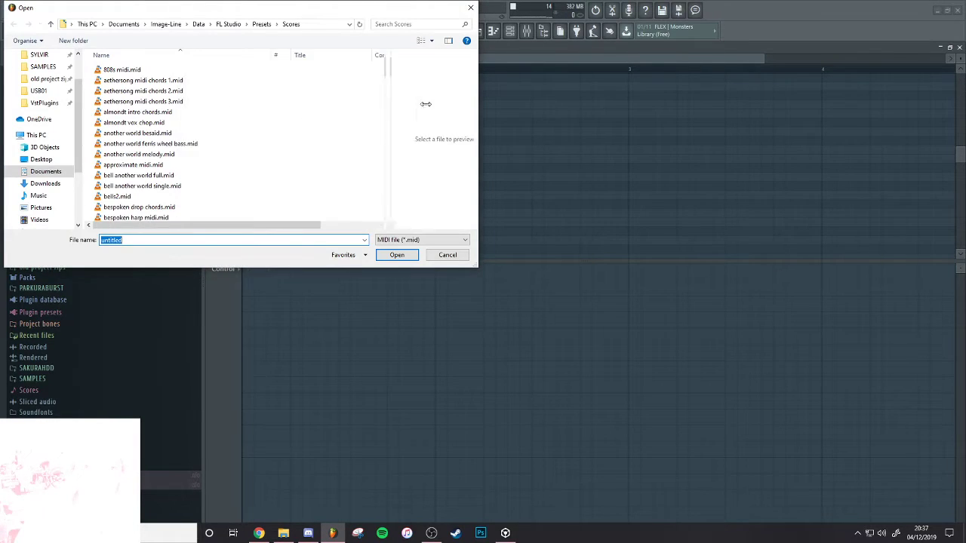
# Look through the MIDI files in the Scores folder for a musical part to import
pyautogui.moveTo(426, 103); pyautogui.dragTo(424, 103)
pyautogui.scroll(-5, 295, 141)
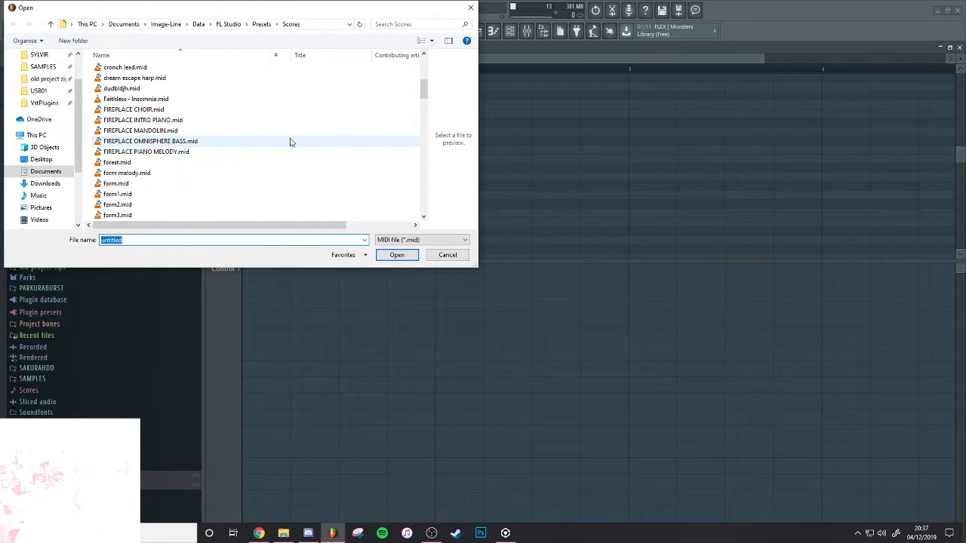
pyautogui.moveTo(425, 91); pyautogui.dragTo(425, 151)
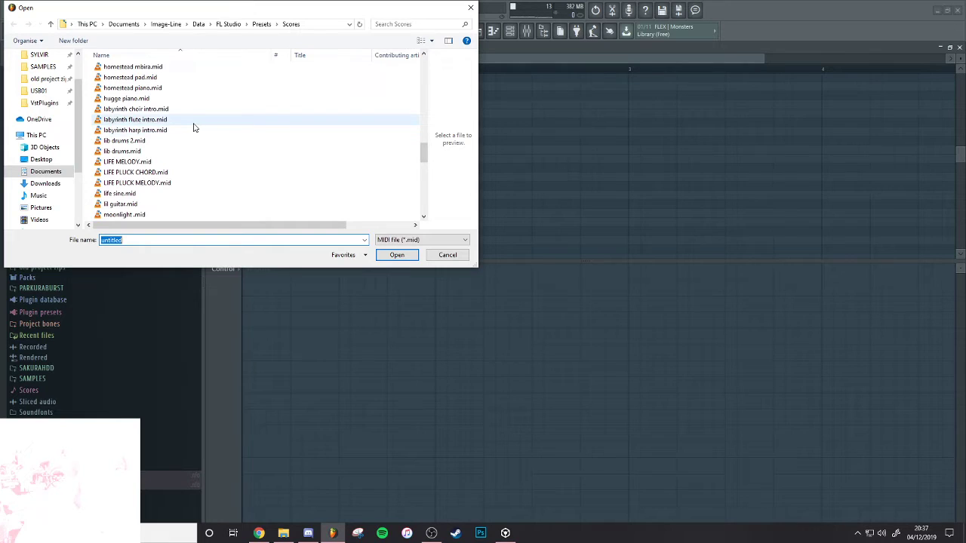
pyautogui.scroll(1, 194, 127)
pyautogui.scroll(7, 170, 113)
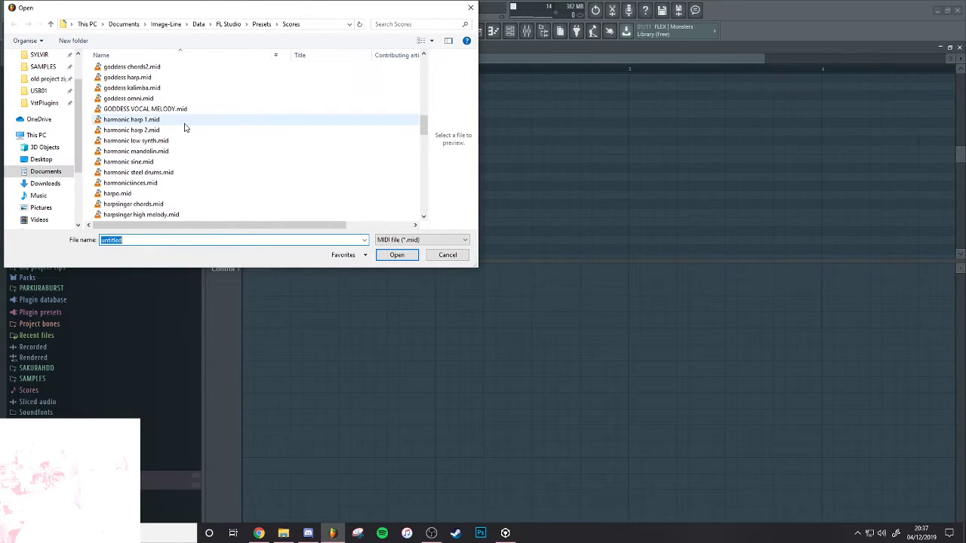
pyautogui.scroll(7, 182, 129)
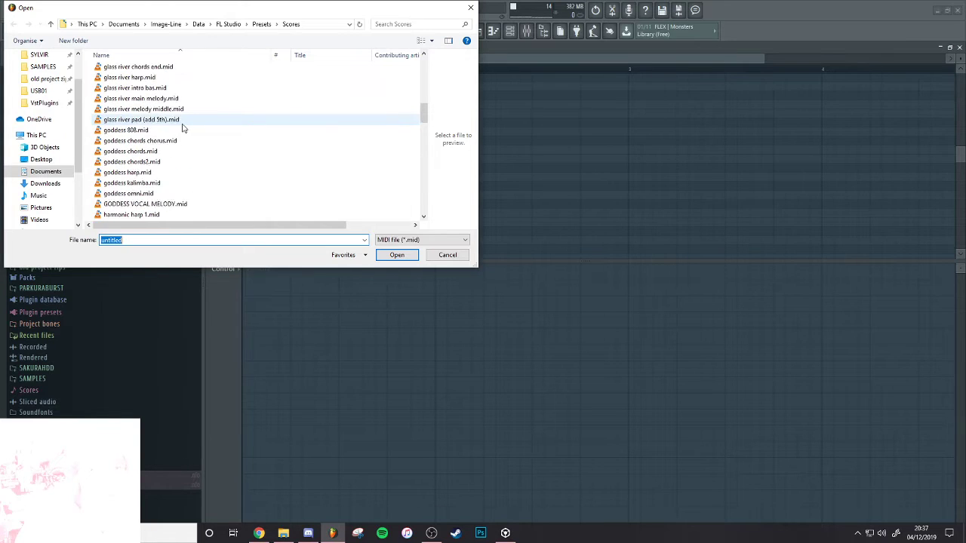
pyautogui.scroll(1, 182, 129)
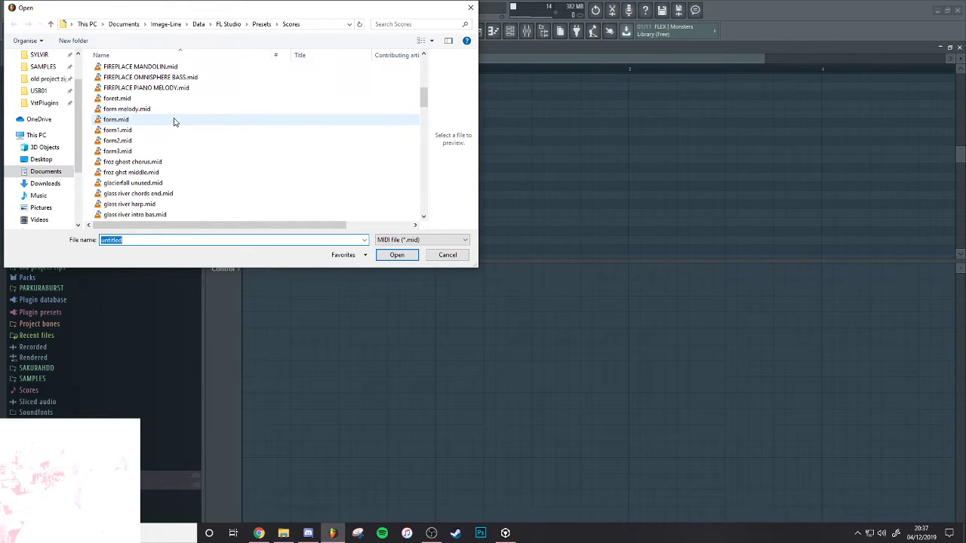
pyautogui.scroll(3, 173, 123)
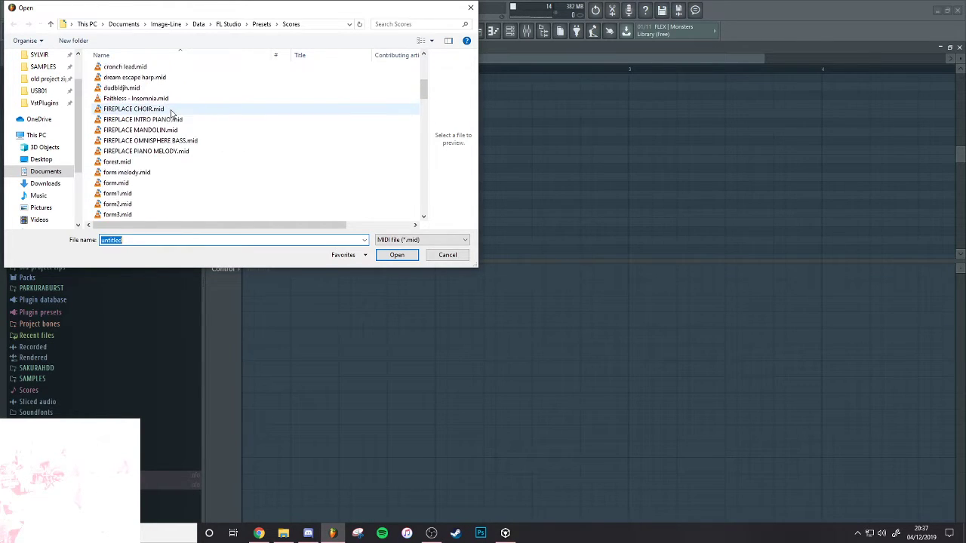
pyautogui.scroll(1, 167, 132)
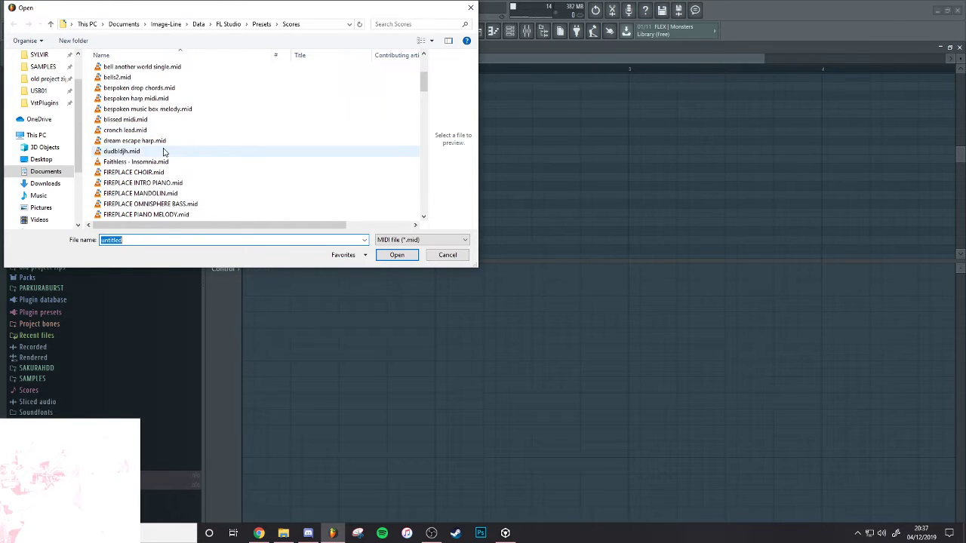
pyautogui.scroll(2, 162, 149)
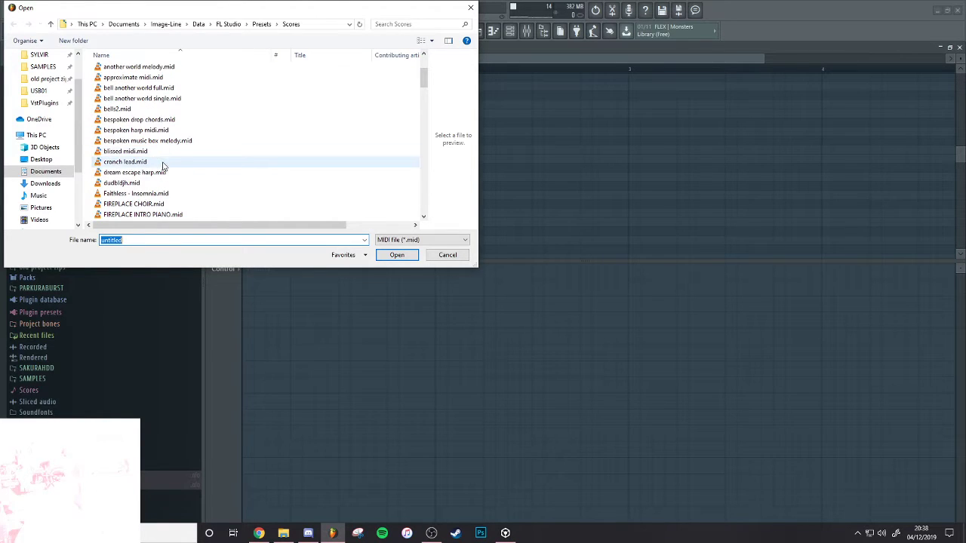
pyautogui.scroll(2, 146, 117)
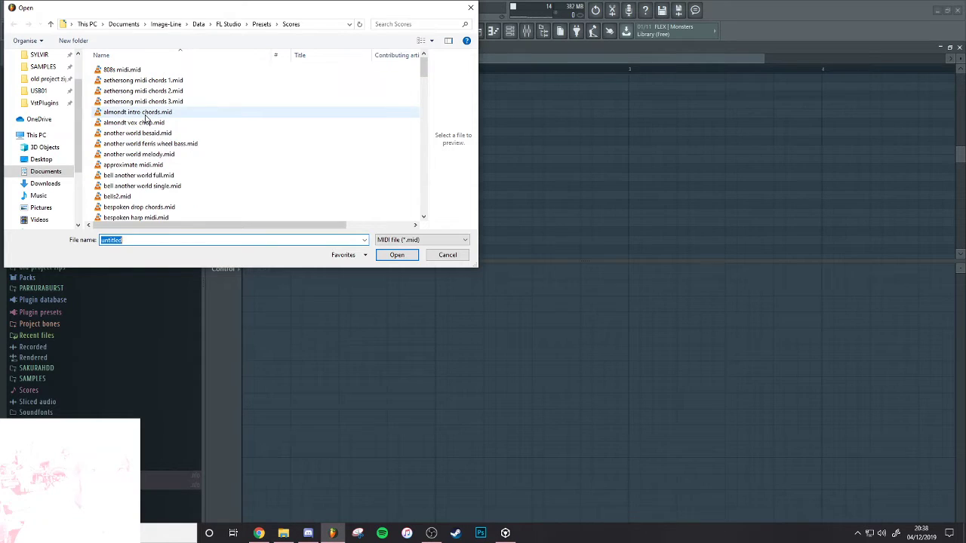
# Switch to File Explorer, open the SAKURA HDD (I:) drive, and sort its contents by date modified
pyautogui.click(285, 532)
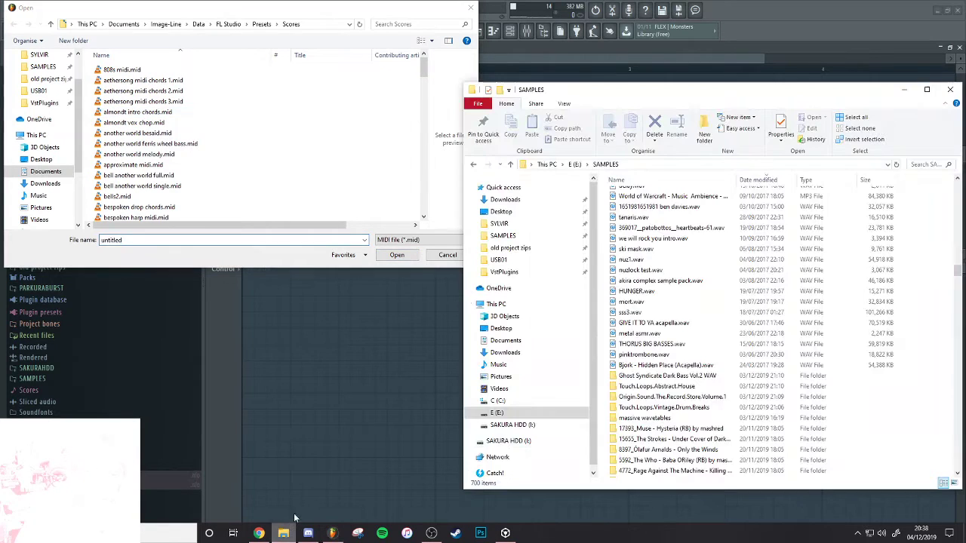
pyautogui.click(512, 425)
pyautogui.click(815, 179)
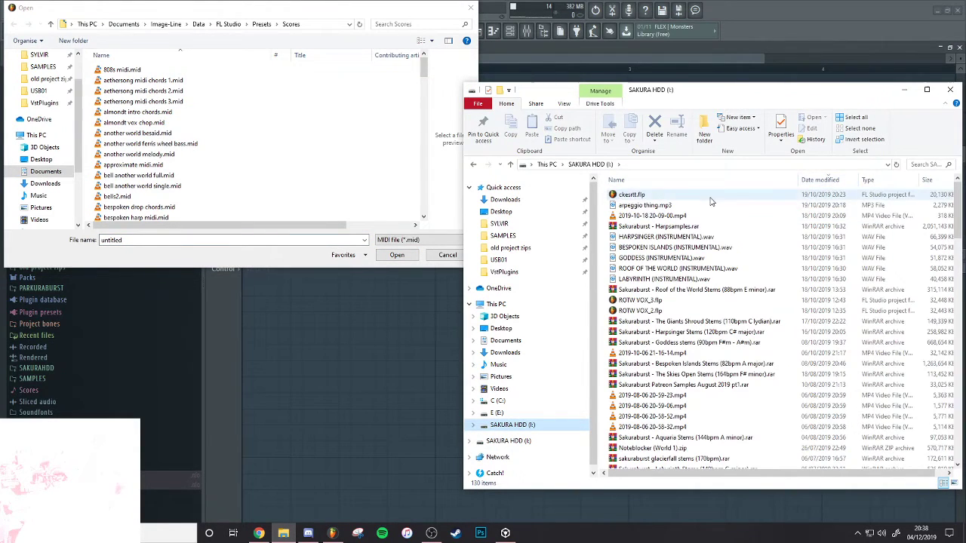
# Find cosy.mp3 on the SAKURA HDD drive, play it in Groove Music, and close the player
pyautogui.scroll(-5, 665, 367)
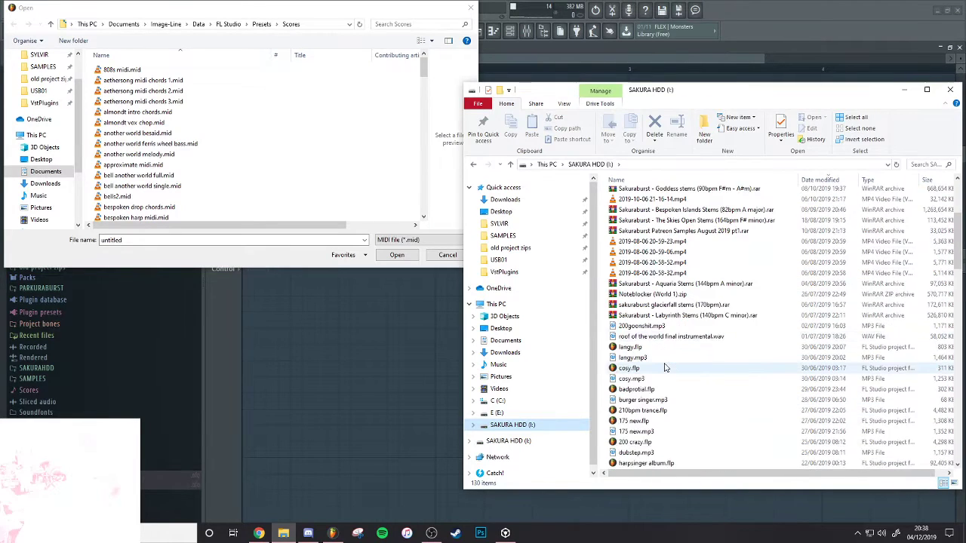
pyautogui.scroll(-9, 665, 368)
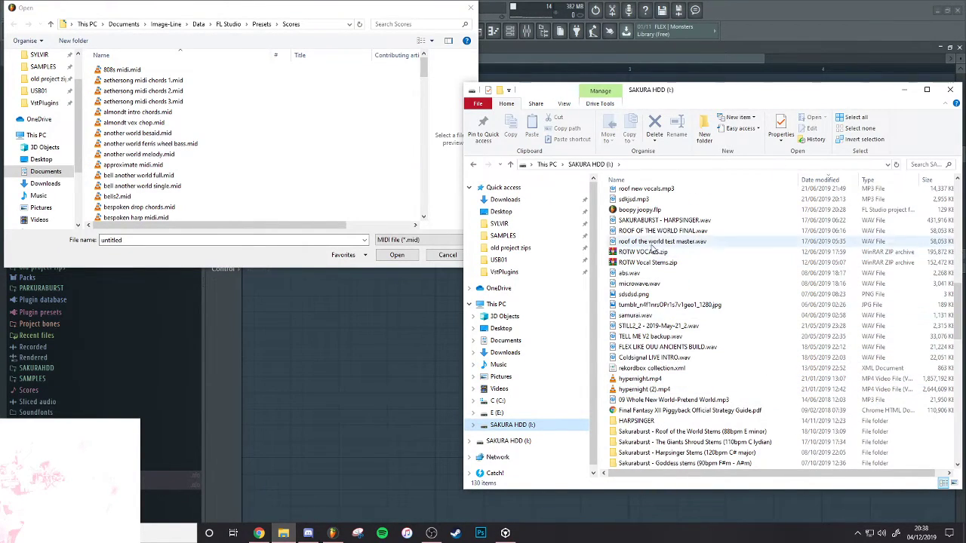
pyautogui.scroll(2, 649, 260)
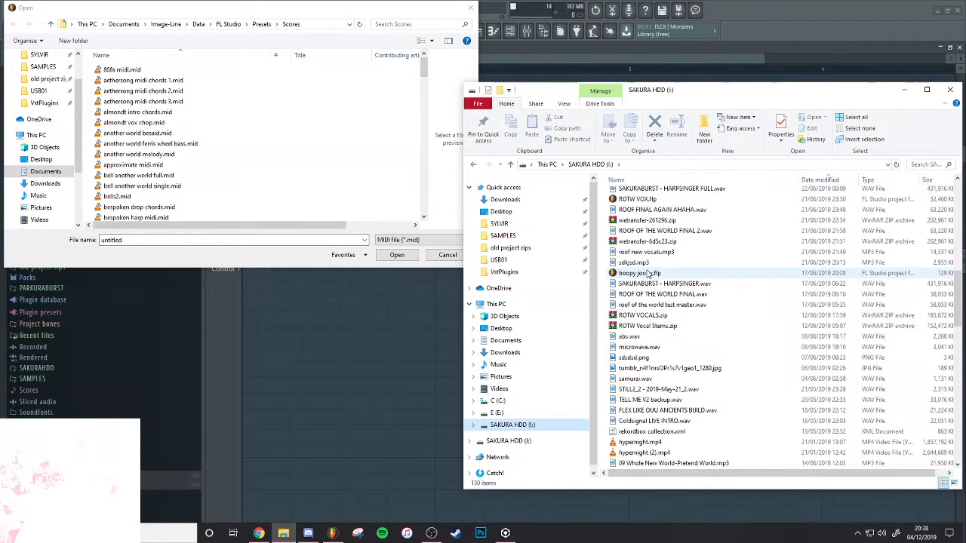
pyautogui.scroll(4, 649, 274)
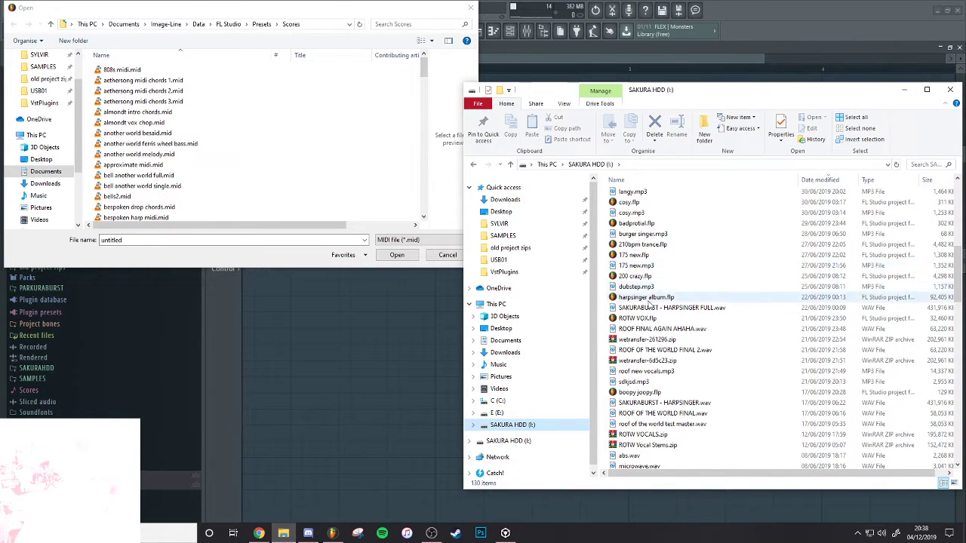
pyautogui.scroll(1, 652, 256)
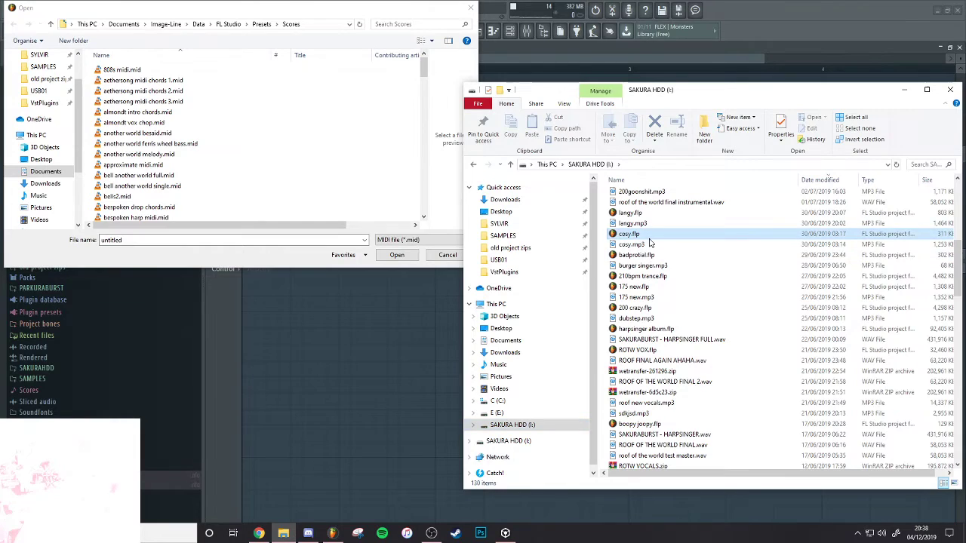
pyautogui.doubleClick(634, 244)
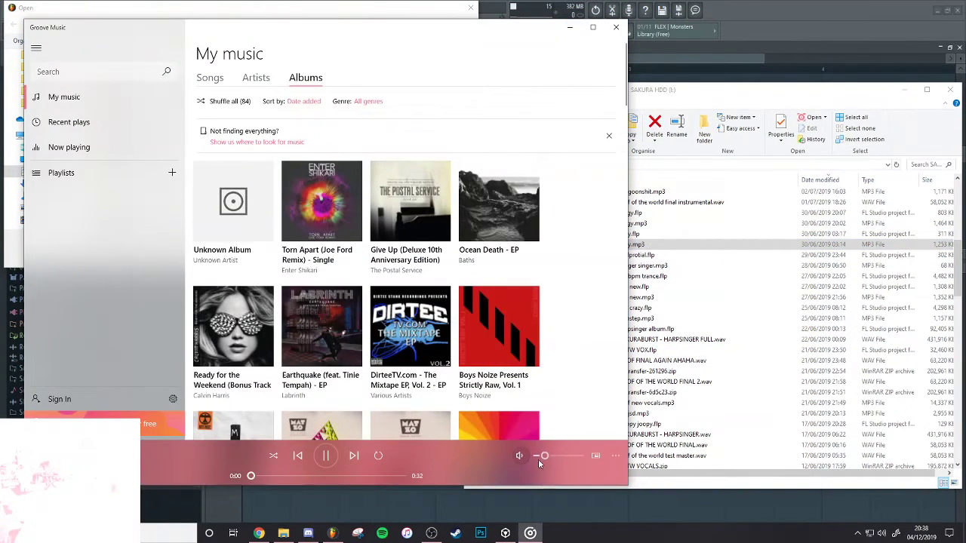
pyautogui.click(615, 29)
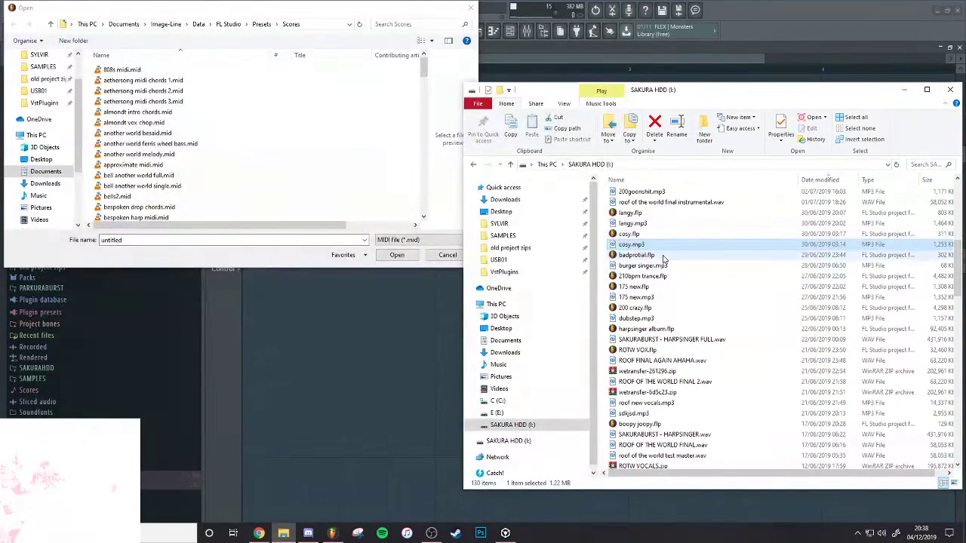
# Examine the other audio files, projects and folders on the SAKURA HDD (I:) drive
pyautogui.scroll(4, 663, 260)
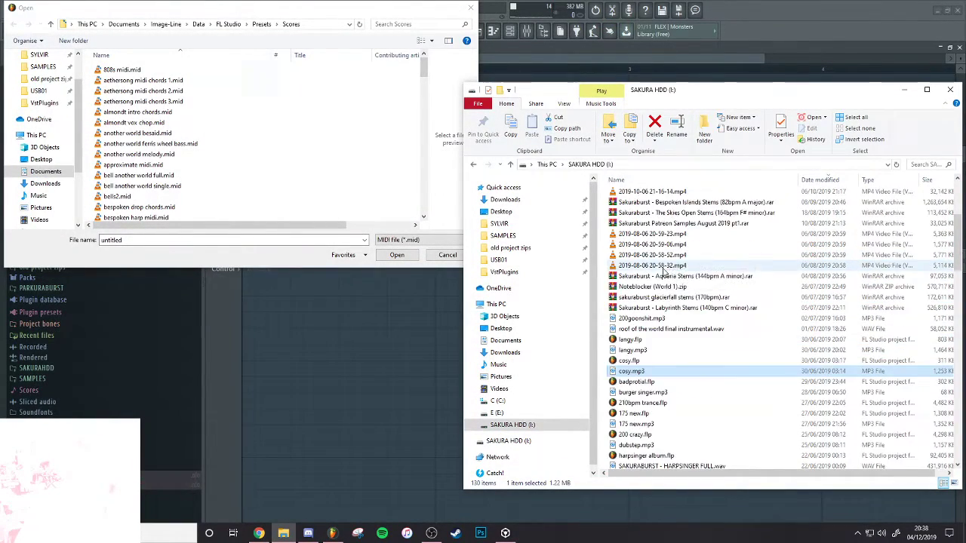
pyautogui.scroll(1, 664, 272)
pyautogui.scroll(-2, 664, 281)
pyautogui.click(658, 295)
pyautogui.scroll(-1, 658, 332)
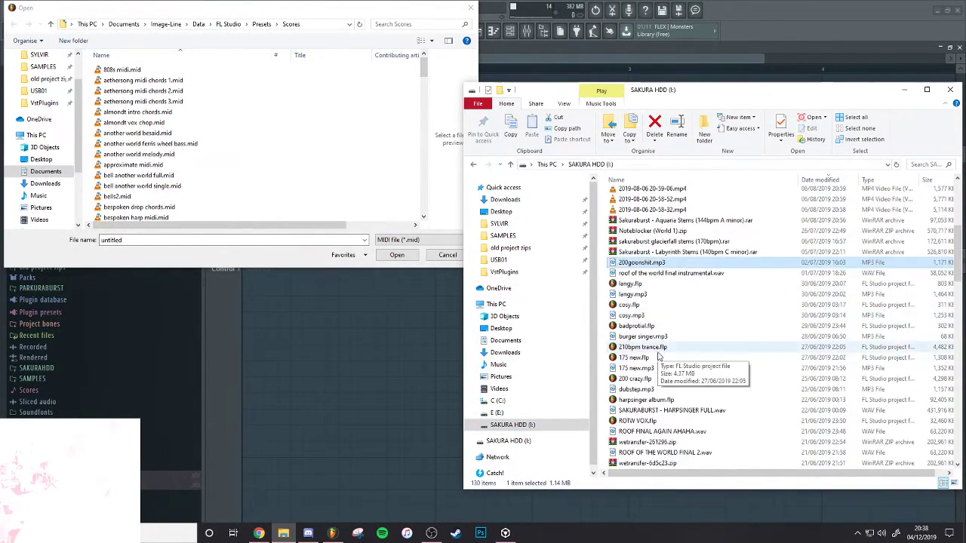
pyautogui.click(661, 410)
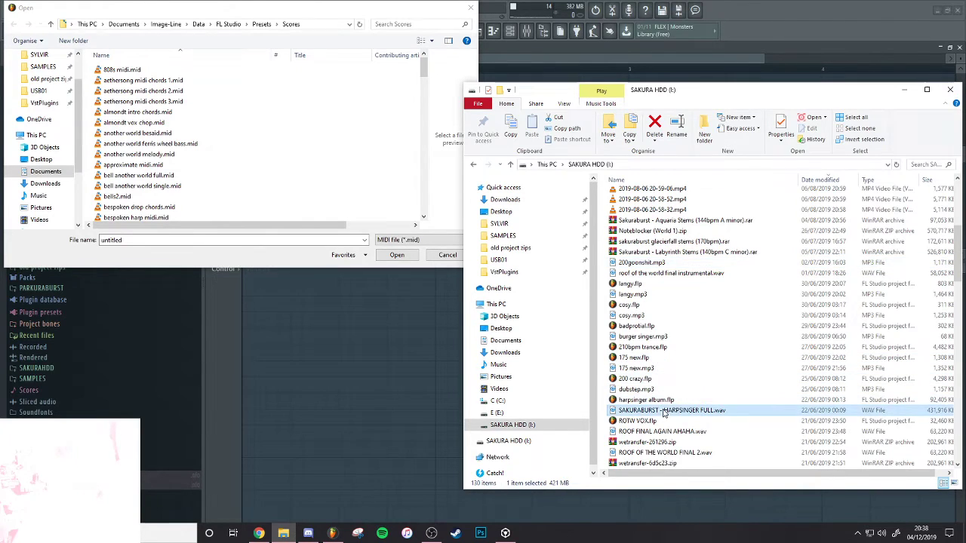
pyautogui.scroll(-5, 663, 400)
pyautogui.scroll(-2, 663, 393)
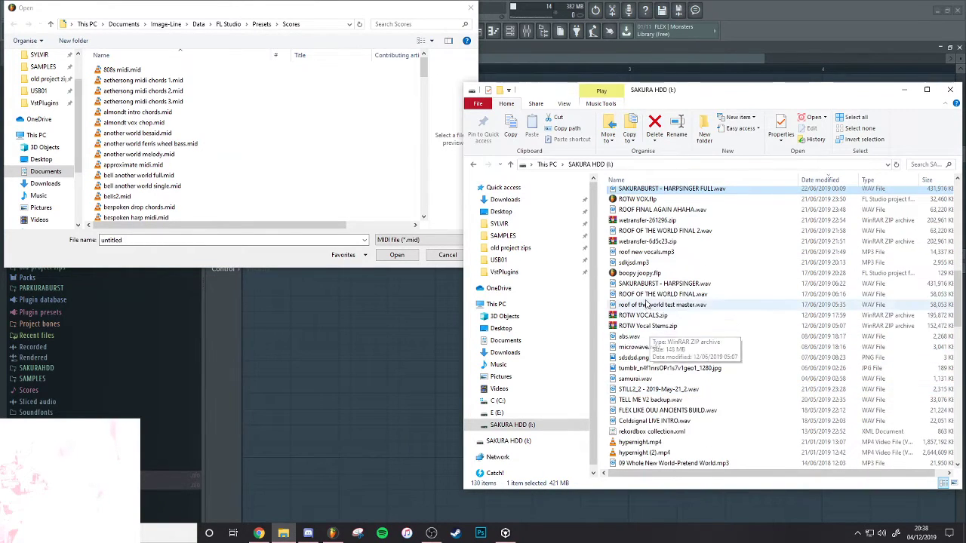
pyautogui.scroll(-6, 656, 323)
pyautogui.scroll(-10, 656, 323)
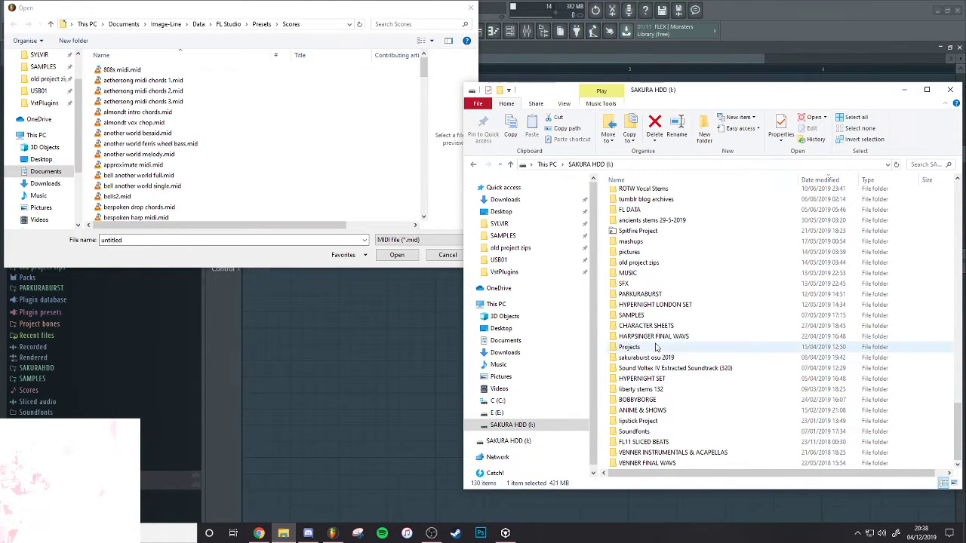
# Find piano loop.flp in the PARKURABURST folder on the SAKURA HDD drive and open it in a second FL Studio window
pyautogui.click(651, 296)
pyautogui.doubleClick(651, 296)
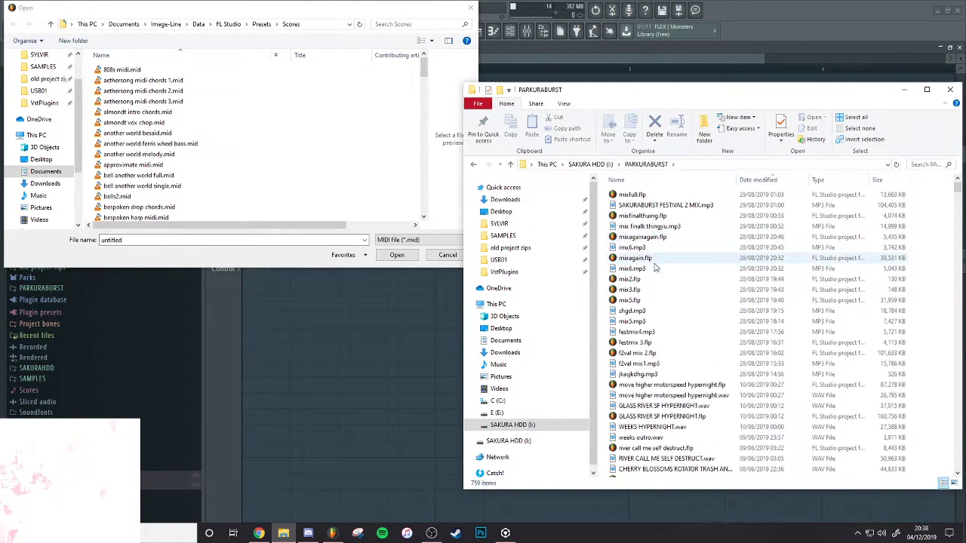
pyautogui.scroll(-3, 672, 348)
pyautogui.scroll(-9, 672, 351)
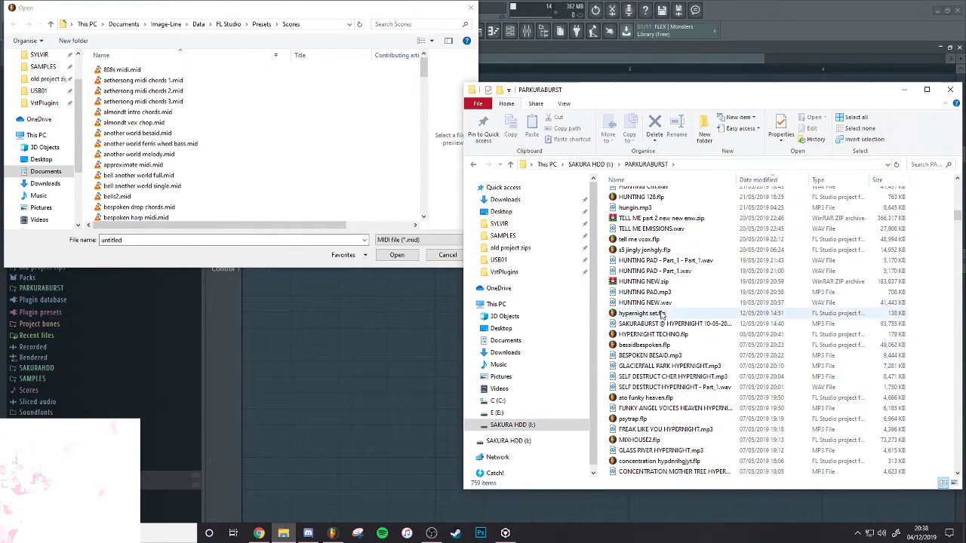
pyautogui.scroll(3, 658, 256)
pyautogui.scroll(3, 657, 242)
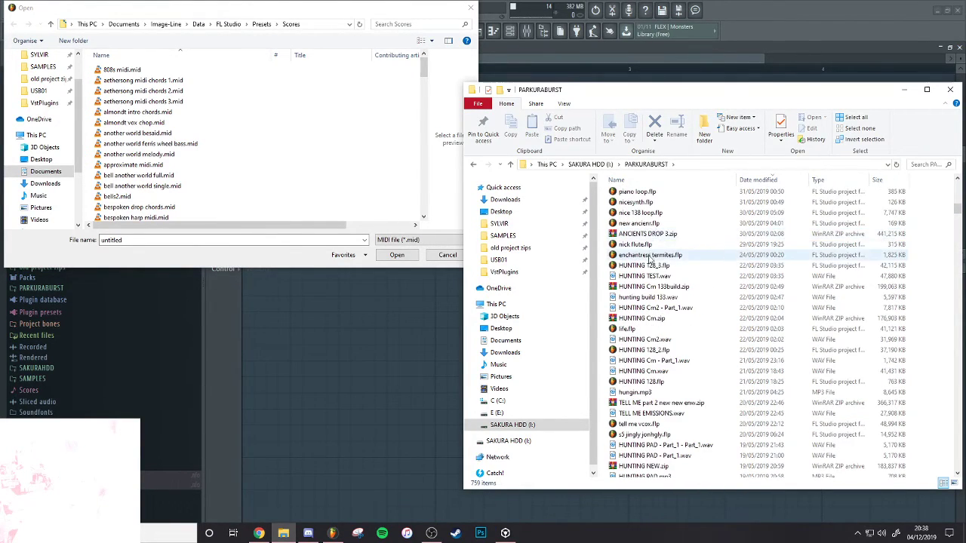
pyautogui.scroll(2, 649, 256)
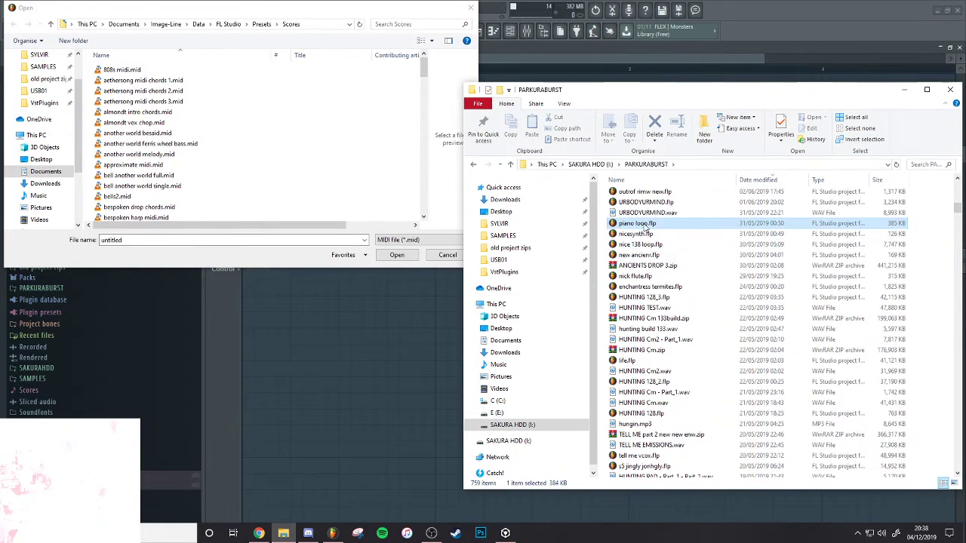
pyautogui.click(647, 255)
pyautogui.click(342, 532)
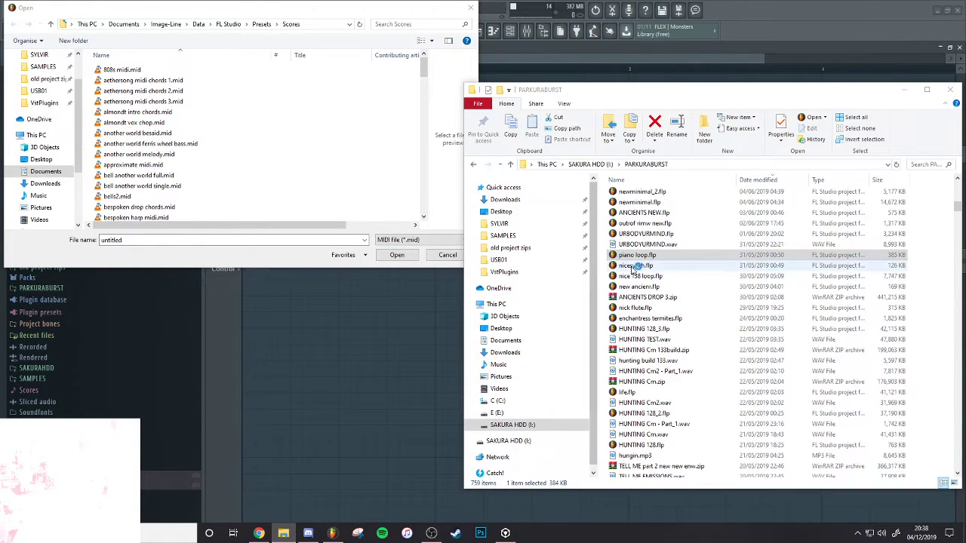
pyautogui.moveTo(633, 258); pyautogui.dragTo(650, 274)
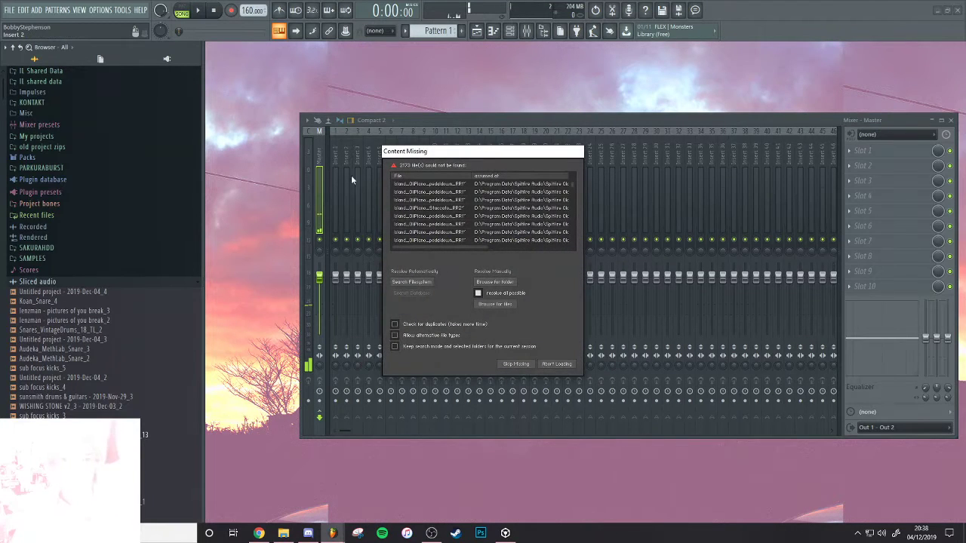
# Choose the KONTAKT folder on SAKURA HDD (I:) as the location for resolving the missing piano samples
pyautogui.click(502, 304)
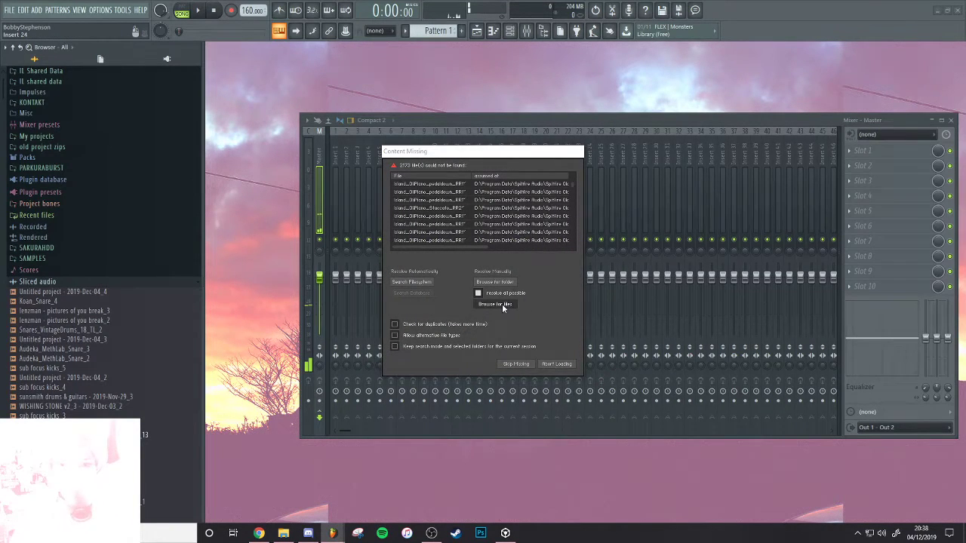
pyautogui.click(850, 165)
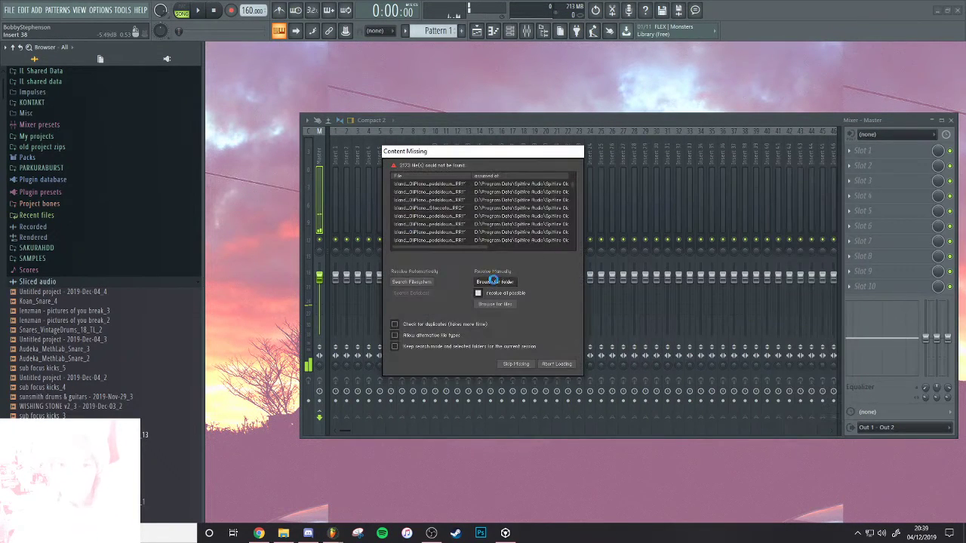
pyautogui.click(493, 280)
pyautogui.doubleClick(460, 259)
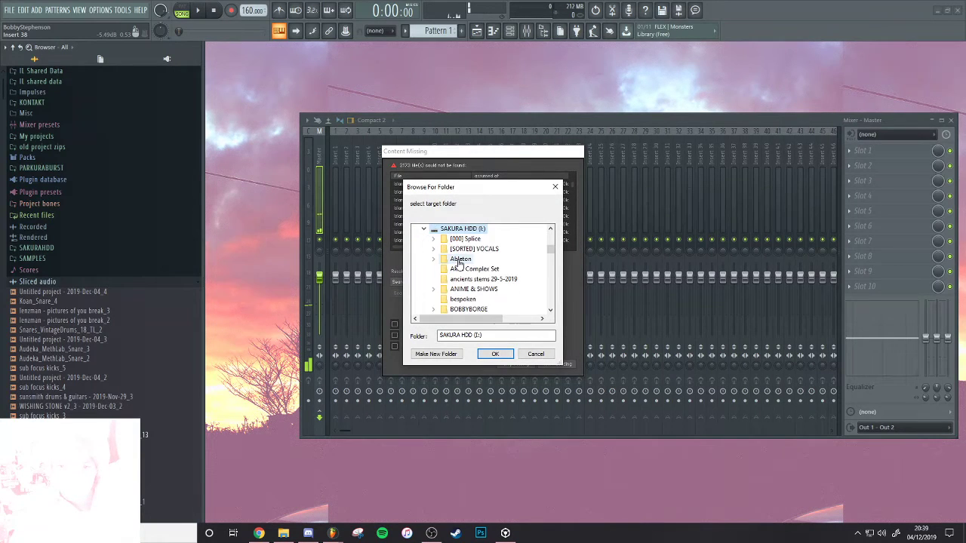
pyautogui.scroll(-5, 483, 280)
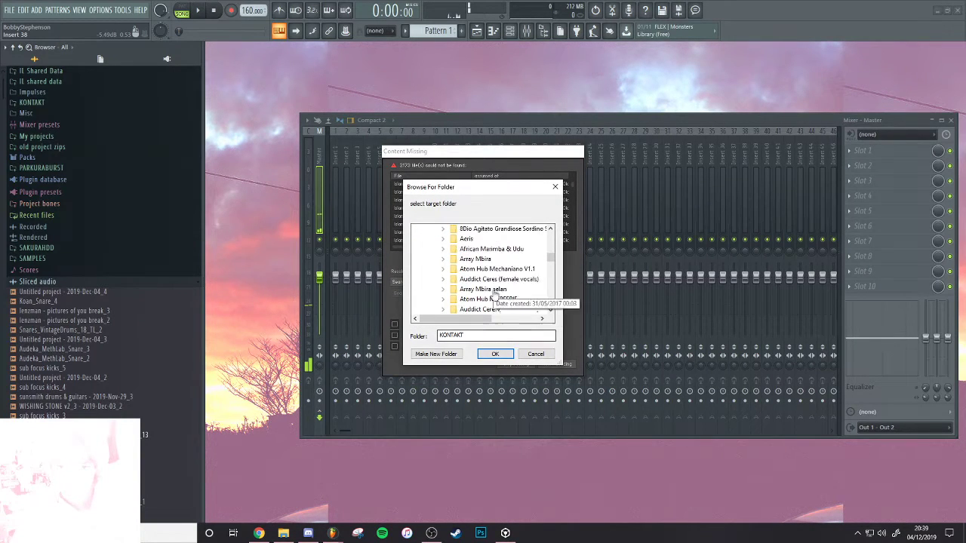
pyautogui.click(495, 354)
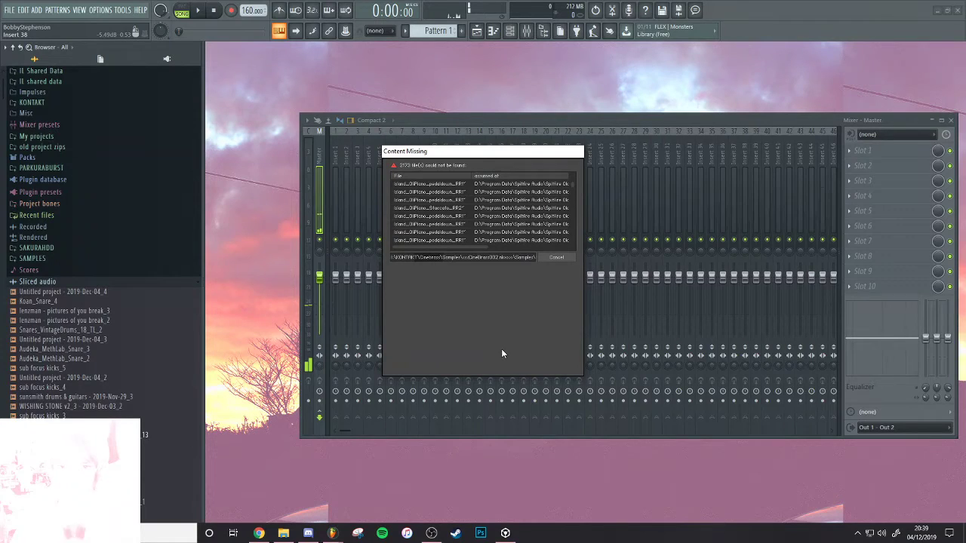
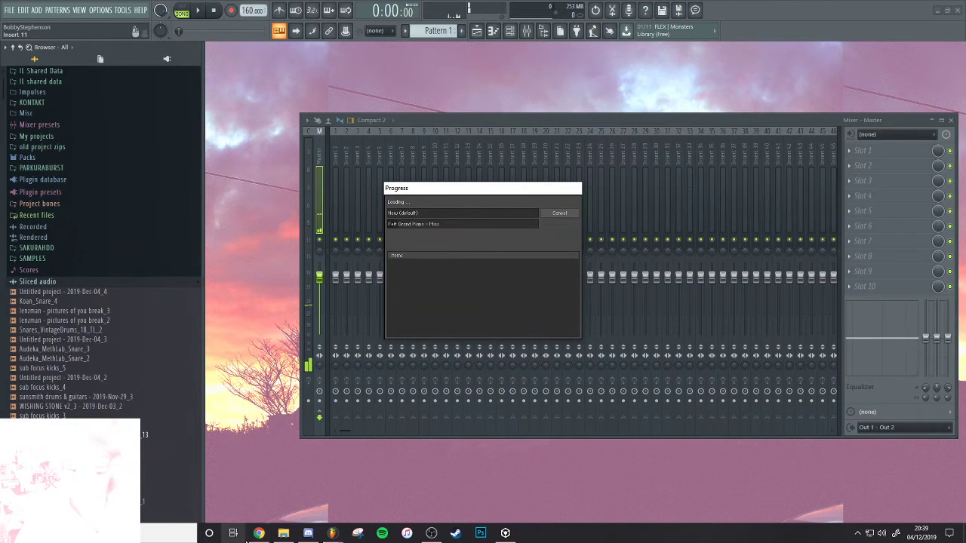
# Switch to Chrome and send "just trying to find some piano midi i never used" in the Twitch stream chat
pyautogui.click(256, 535)
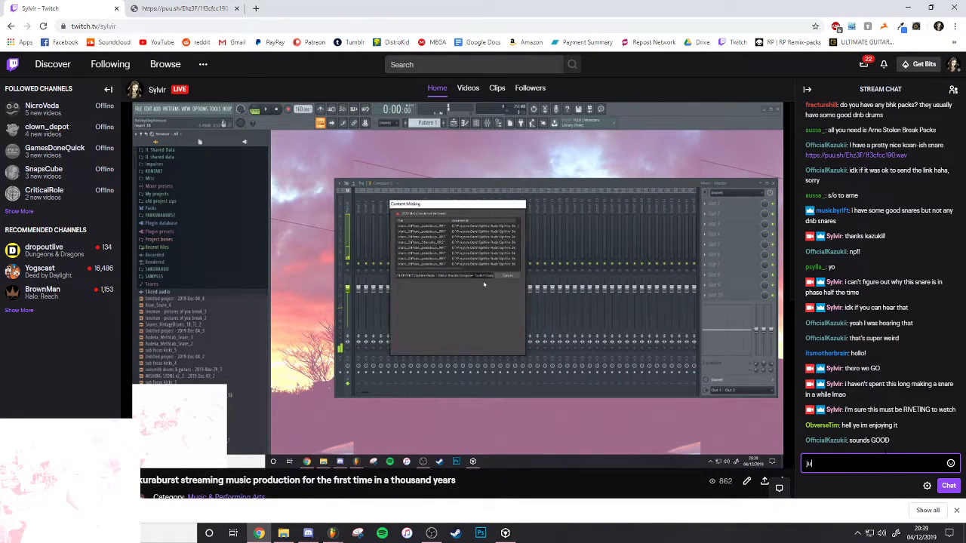
pyautogui.write('st trying to fins')
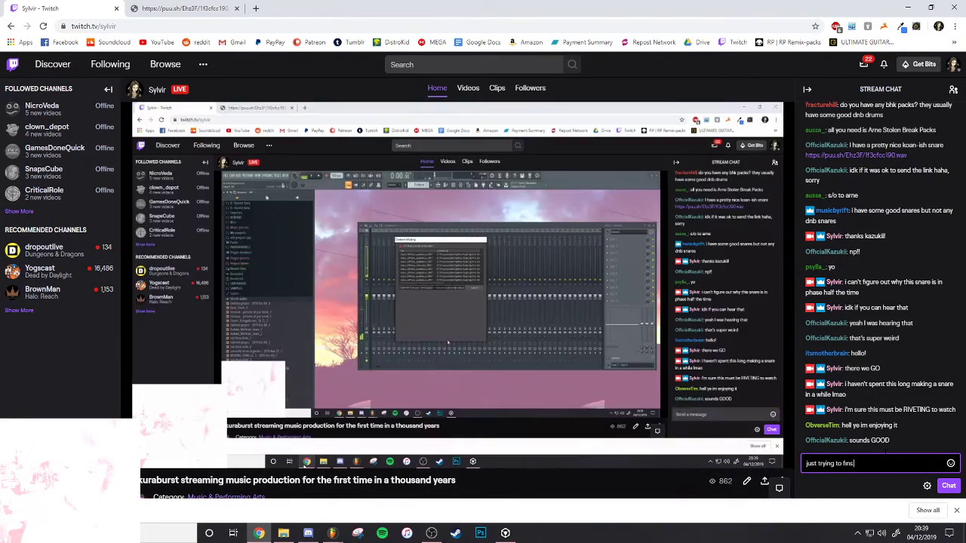
pyautogui.press('BackSpace')
pyautogui.write('d some piano mid')
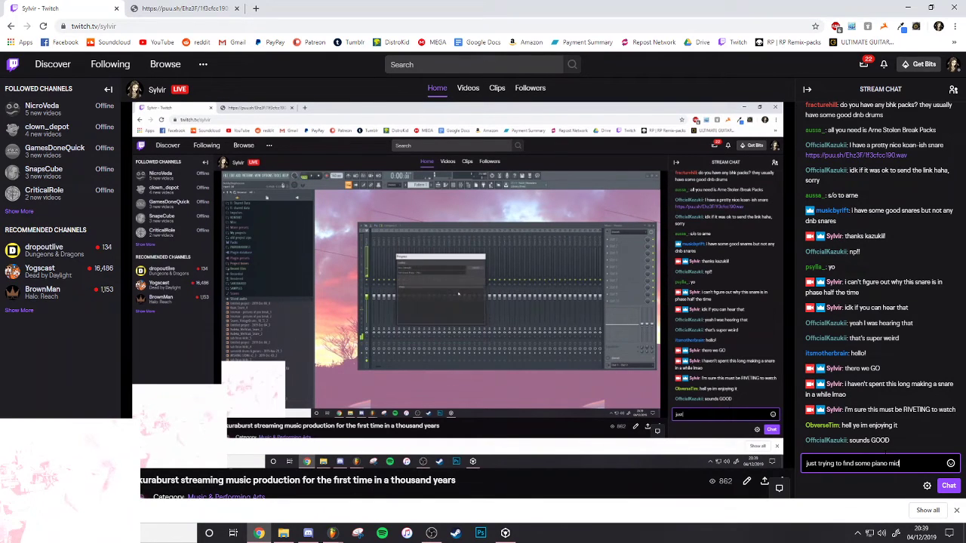
pyautogui.press('BackSpace')
pyautogui.press('BackSpace')
pyautogui.press('BackSpace')
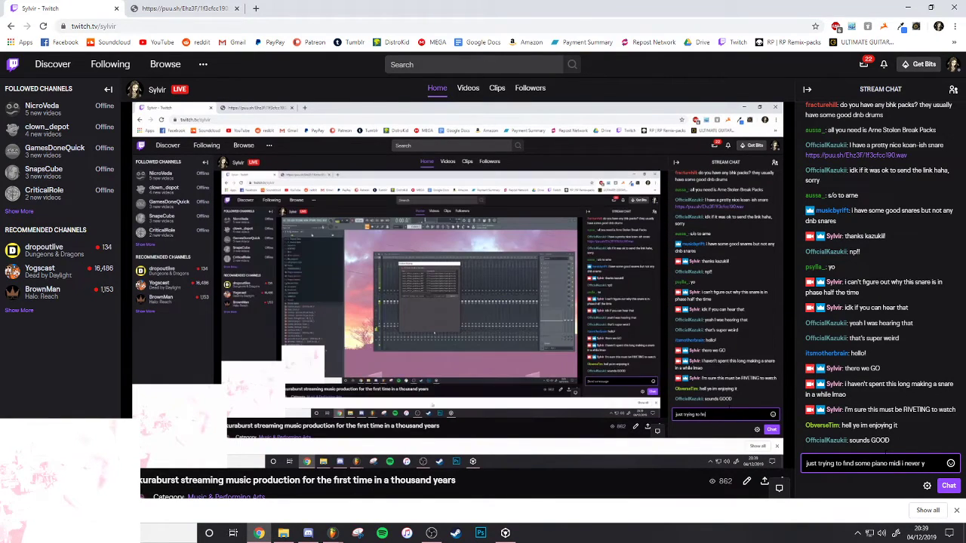
pyautogui.write('sed')
pyautogui.press('Return')
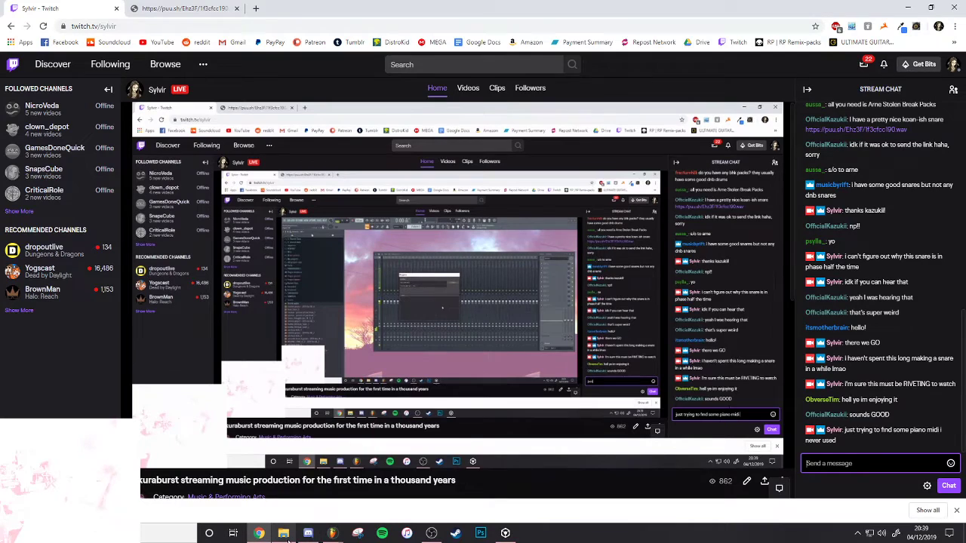
# Open a second File Explorer window on the SAKURA HDD (I:) drive and look through its files
pyautogui.click(284, 533)
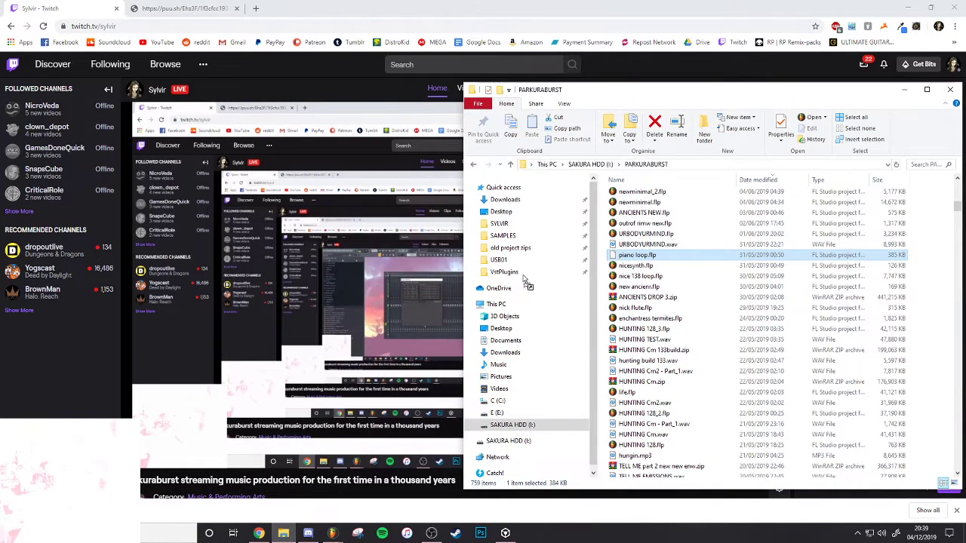
pyautogui.click(286, 538)
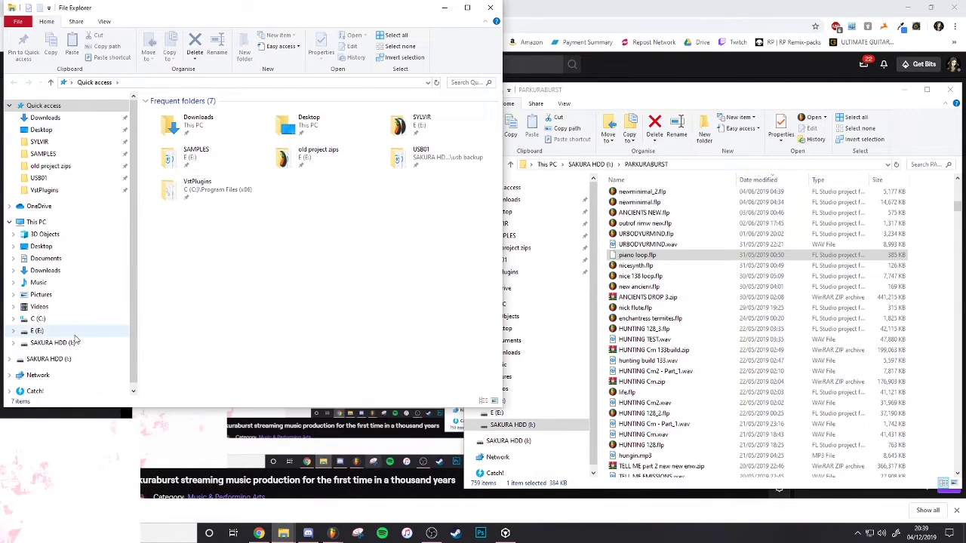
pyautogui.click(52, 342)
pyautogui.scroll(-4, 150, 201)
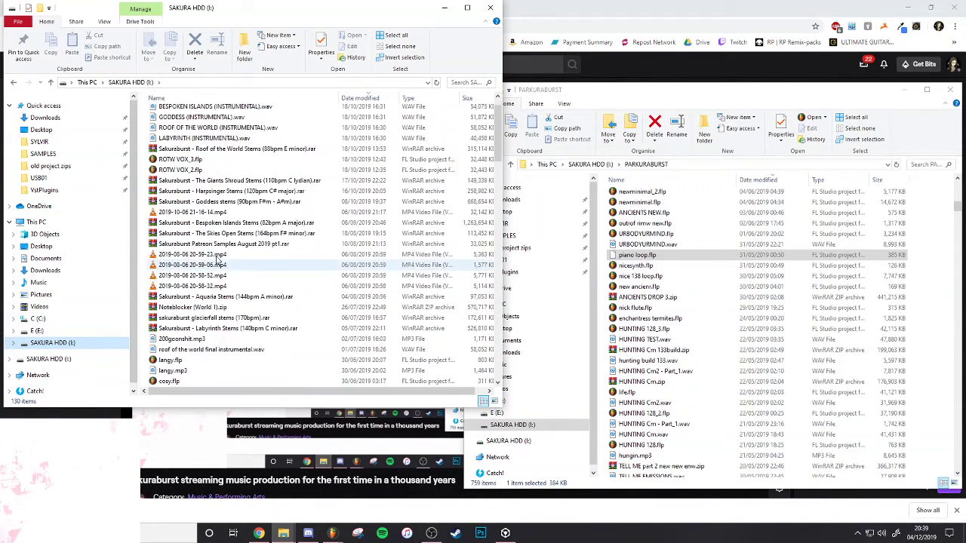
# Switch back to the loading piano loop project in FL Studio and dismiss the EchoBoy alert and the missing-plugin report
pyautogui.click(332, 530)
pyautogui.click(363, 493)
pyautogui.click(340, 532)
pyautogui.click(448, 483)
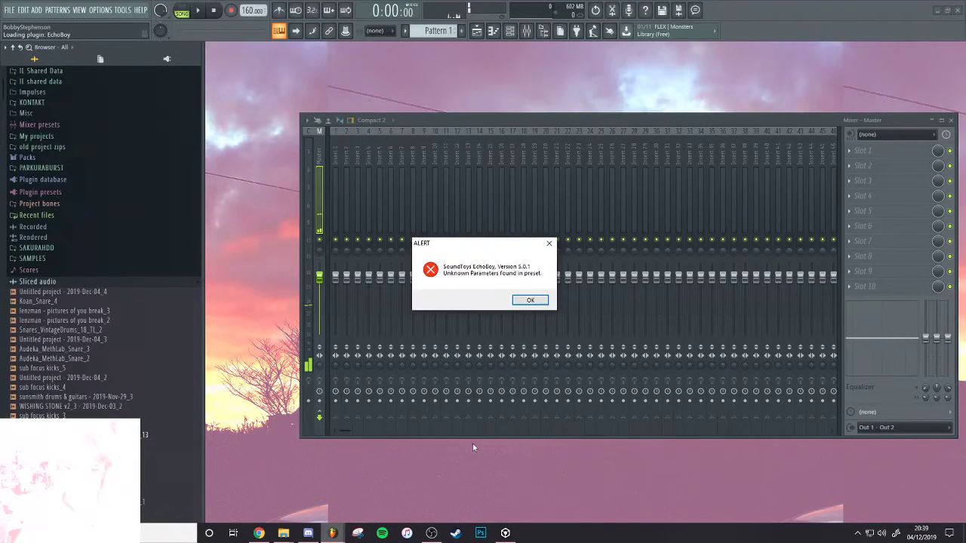
pyautogui.click(530, 301)
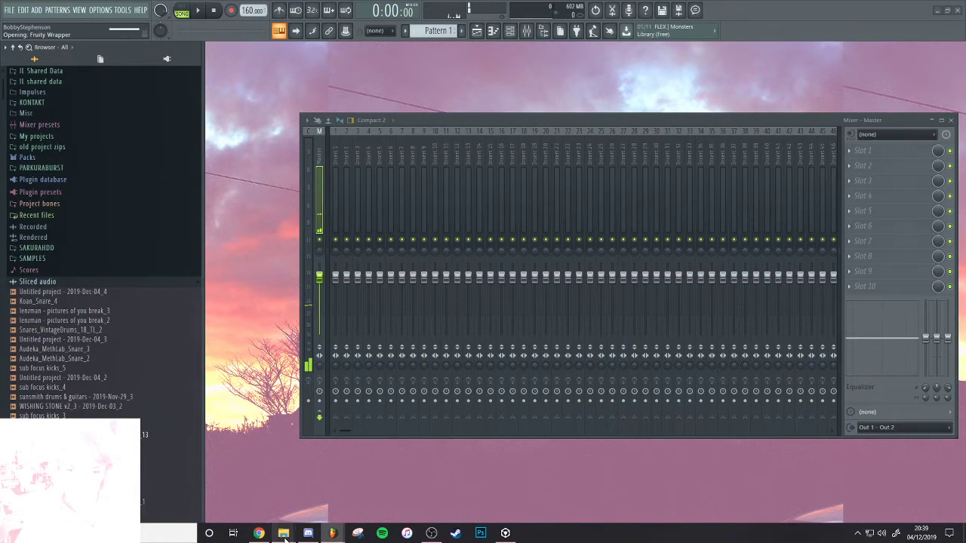
pyautogui.moveTo(284, 534)
pyautogui.click(243, 486)
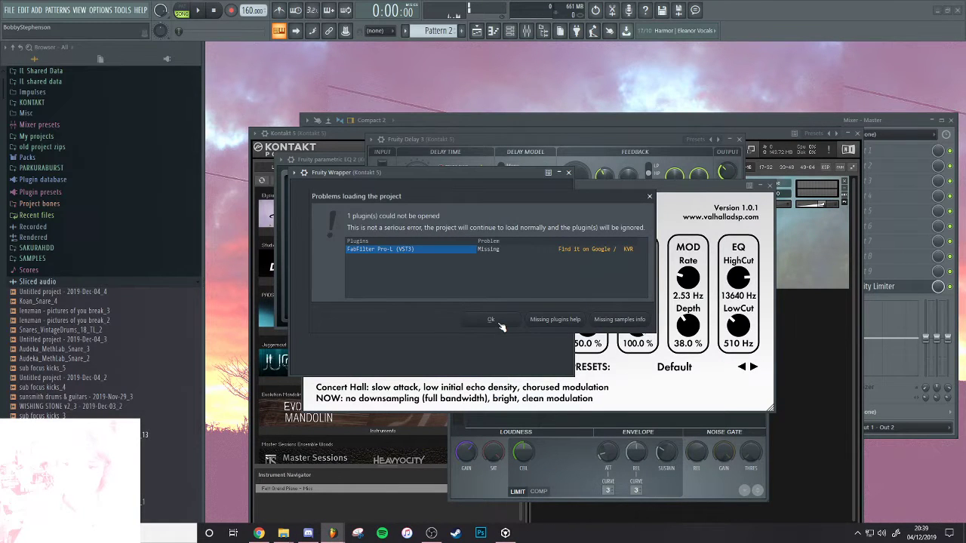
pyautogui.click(492, 320)
# Show the Playlist of the piano loop project and play the arrangement
pyautogui.click(477, 32)
pyautogui.press('space')
pyautogui.scroll(5, 434, 138)
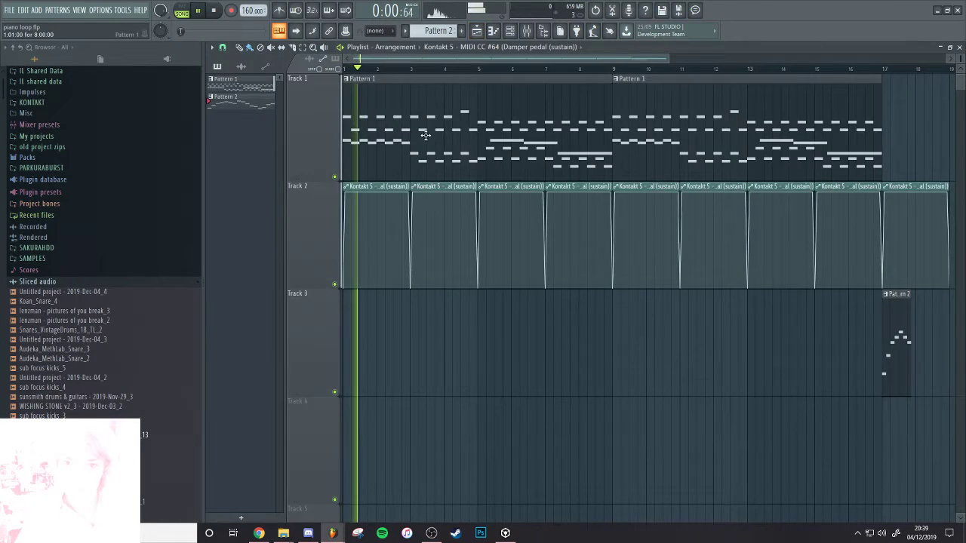
# Open Pattern 1 in the Piano roll and export its notes as a MIDI file named "dnb piano"
pyautogui.doubleClick(415, 128)
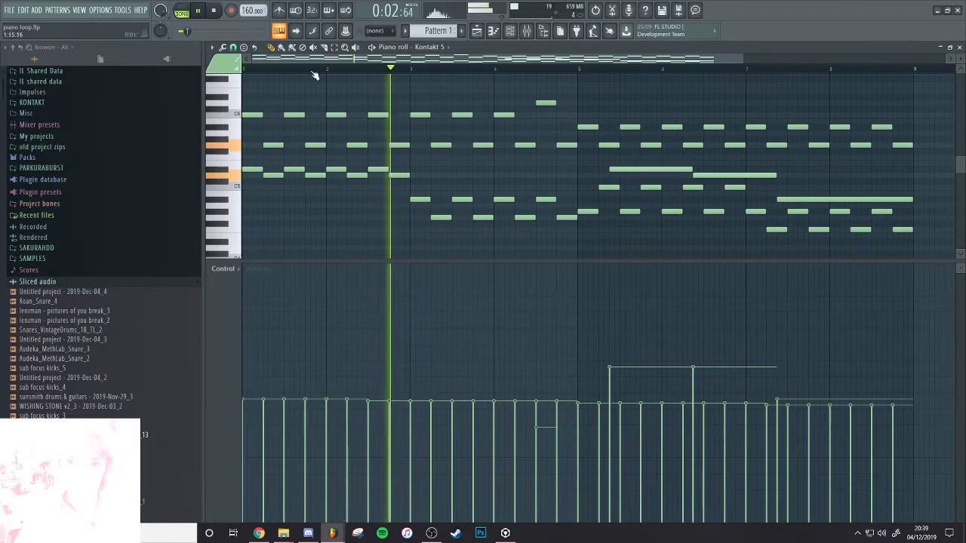
pyautogui.click(212, 46)
pyautogui.moveTo(222, 66)
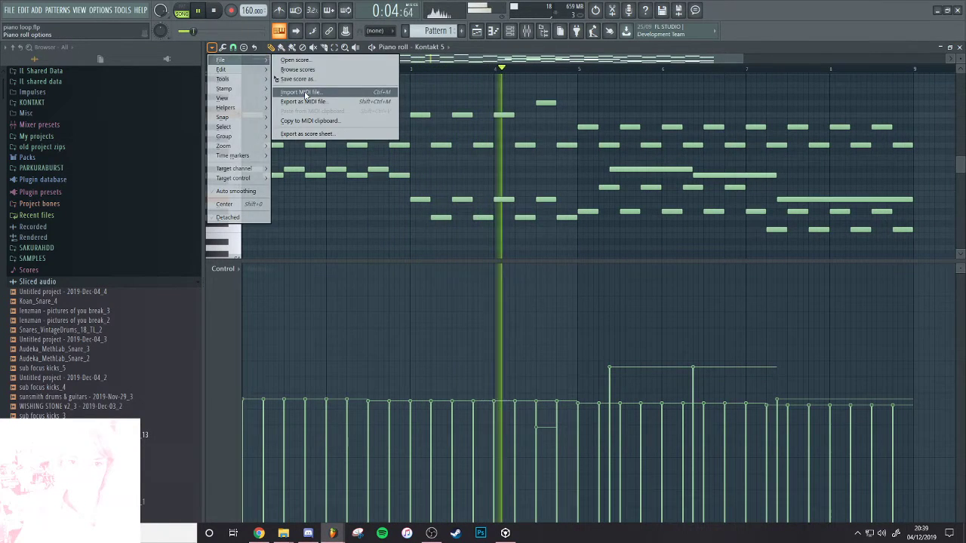
pyautogui.click(362, 101)
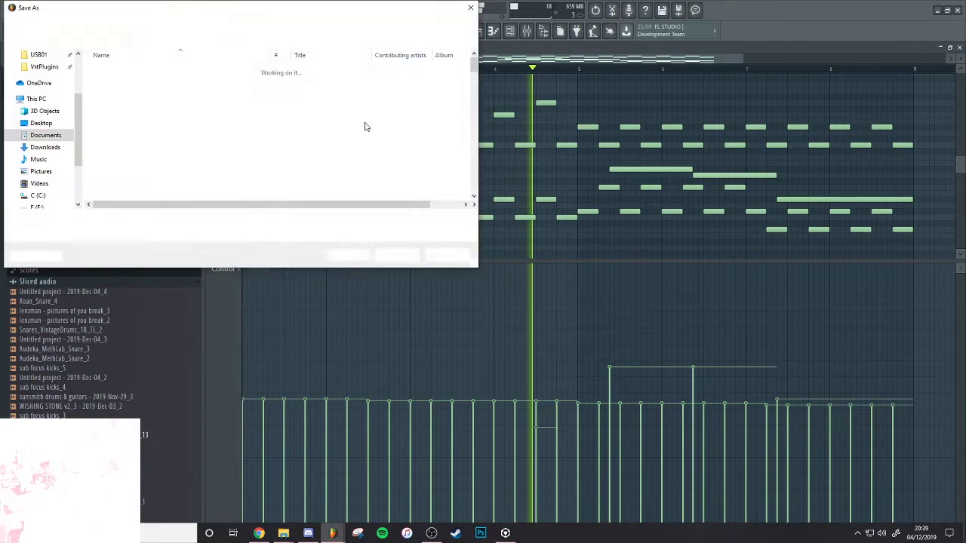
pyautogui.write('dnb piano')
pyautogui.press('Return')
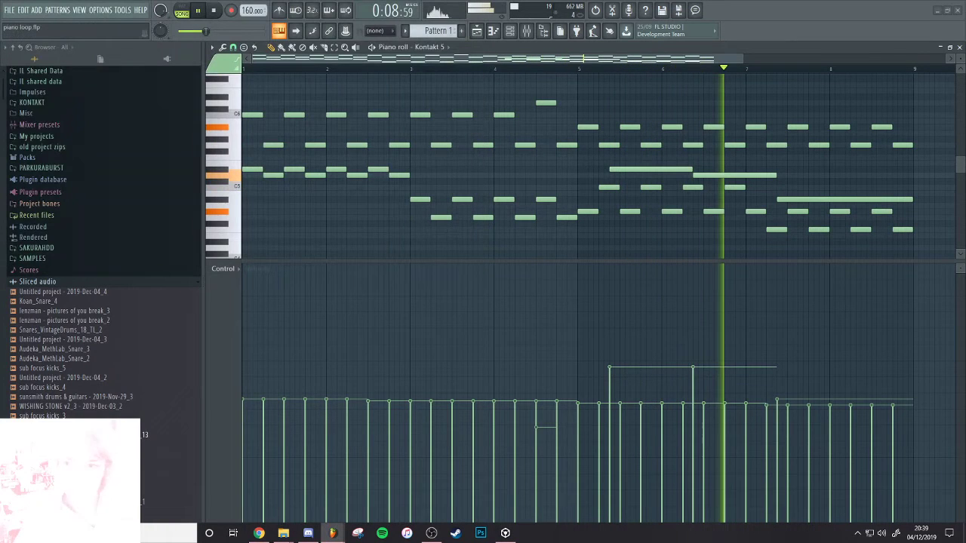
# Return to the Playlist and examine the rest of the arrangement, including the short melody clip at bar 17
pyautogui.scroll(6, 476, 166)
pyautogui.press('F5')
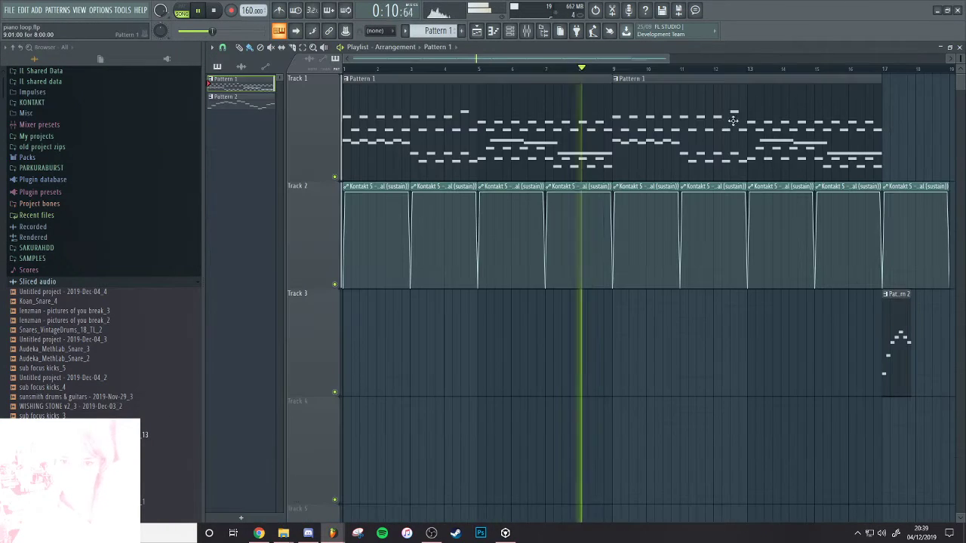
pyautogui.moveTo(888, 256); pyautogui.dragTo(573, 228)
pyautogui.scroll(4, 743, 182)
pyautogui.press('space')
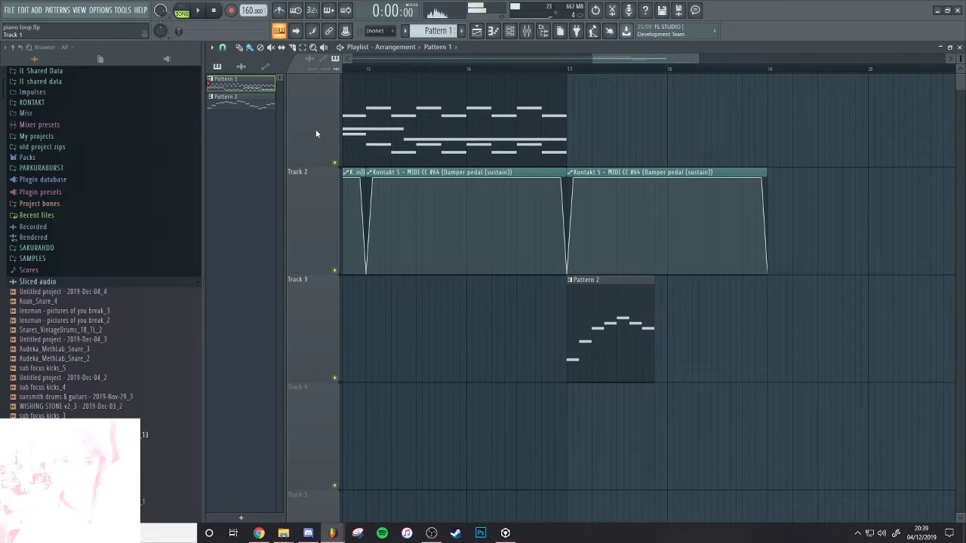
pyautogui.press('space')
pyautogui.scroll(-4, 593, 328)
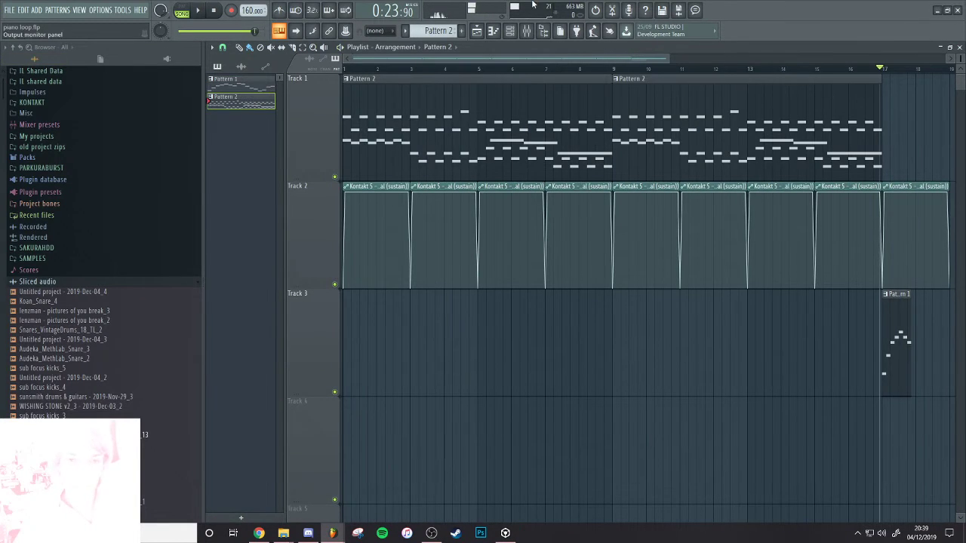
# Close the piano loop project and switch back to the drum break project in FL Studio
pyautogui.click(960, 9)
pyautogui.click(508, 299)
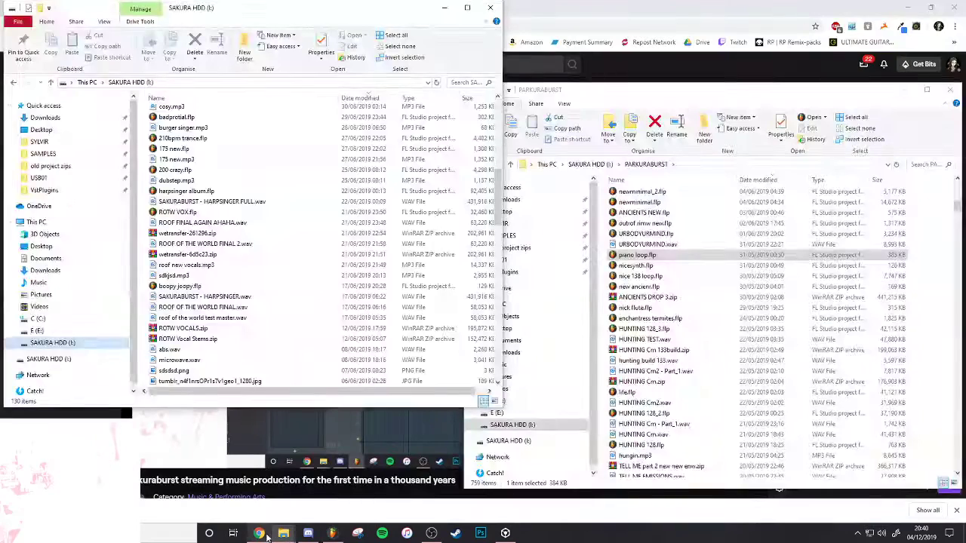
pyautogui.click(260, 532)
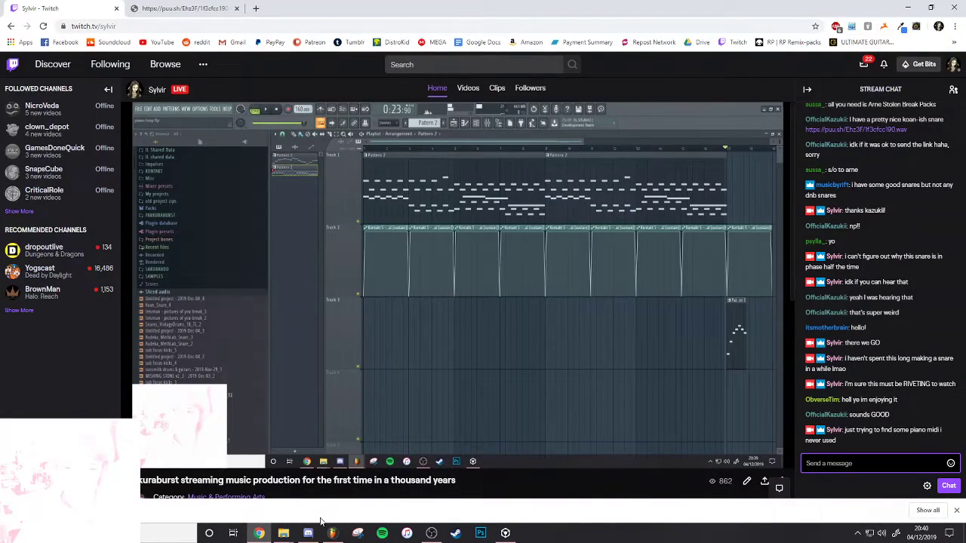
pyautogui.click(332, 533)
# Switch to the File Explorer window showing SAKURA HDD and open the SYLVIR folder
pyautogui.moveTo(283, 533)
pyautogui.click(324, 492)
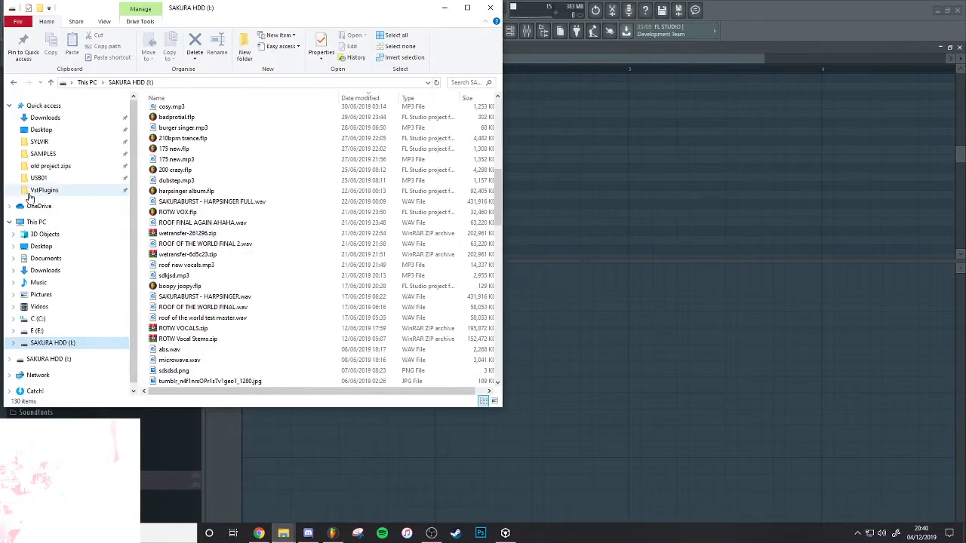
pyautogui.click(40, 142)
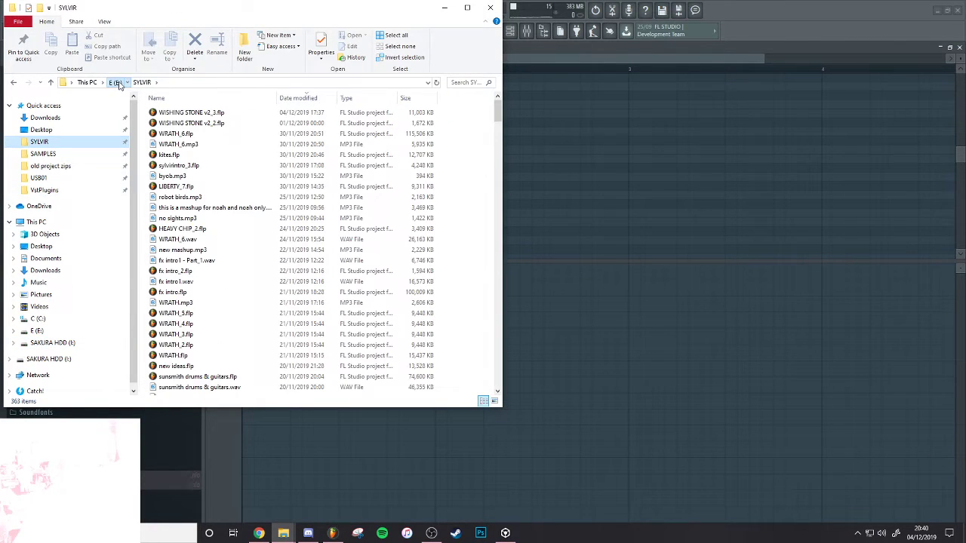
# Browse the E: drive and SAKURA HDD, then look through the files in the HARPSINGER folder
pyautogui.click(115, 82)
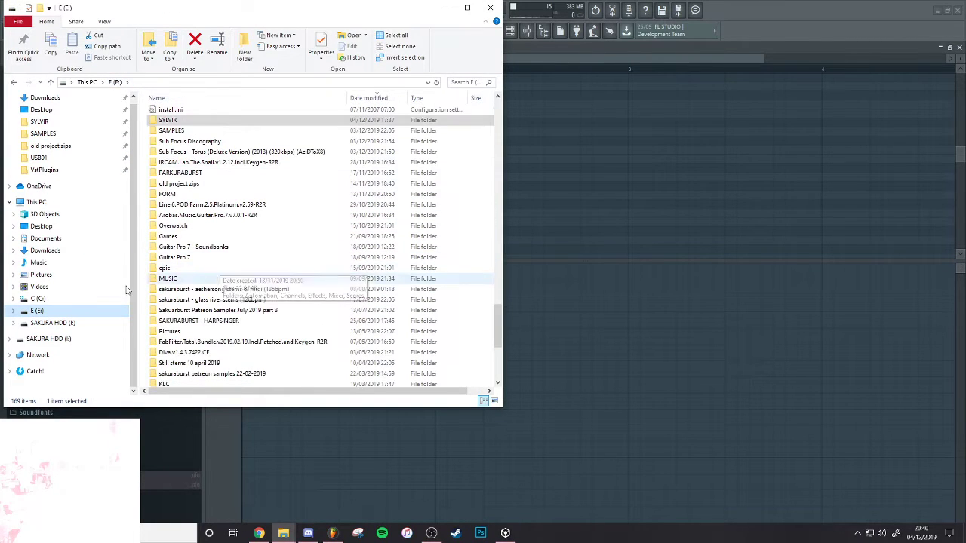
pyautogui.click(67, 325)
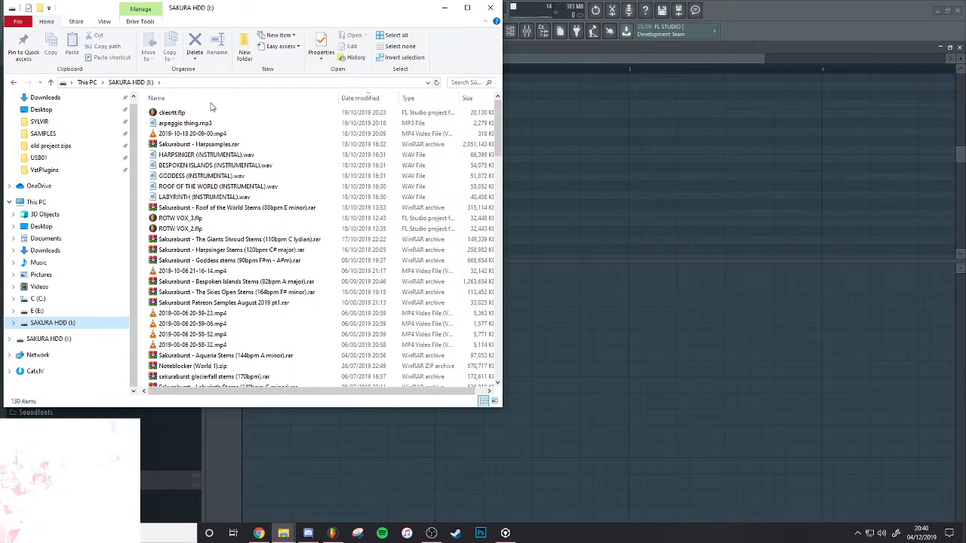
pyautogui.scroll(-5, 226, 226)
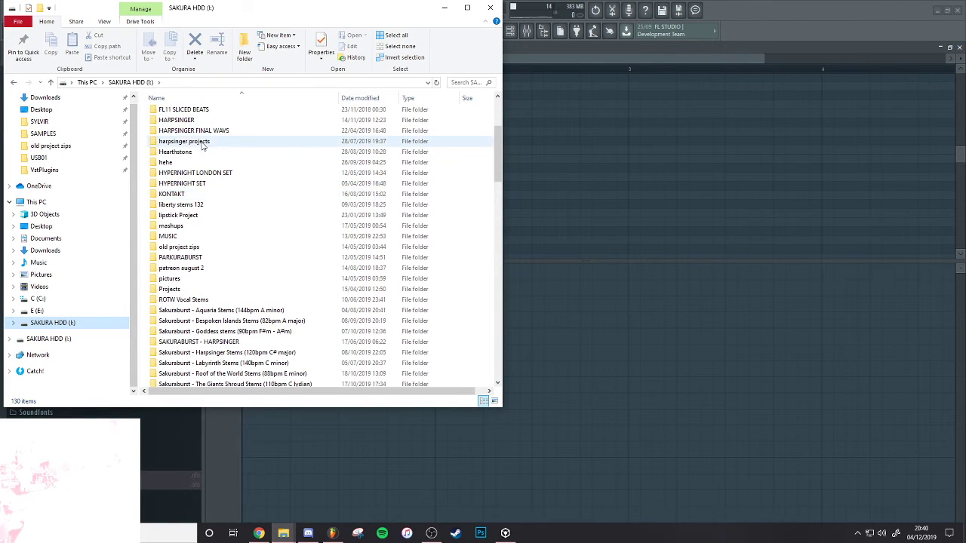
pyautogui.doubleClick(201, 121)
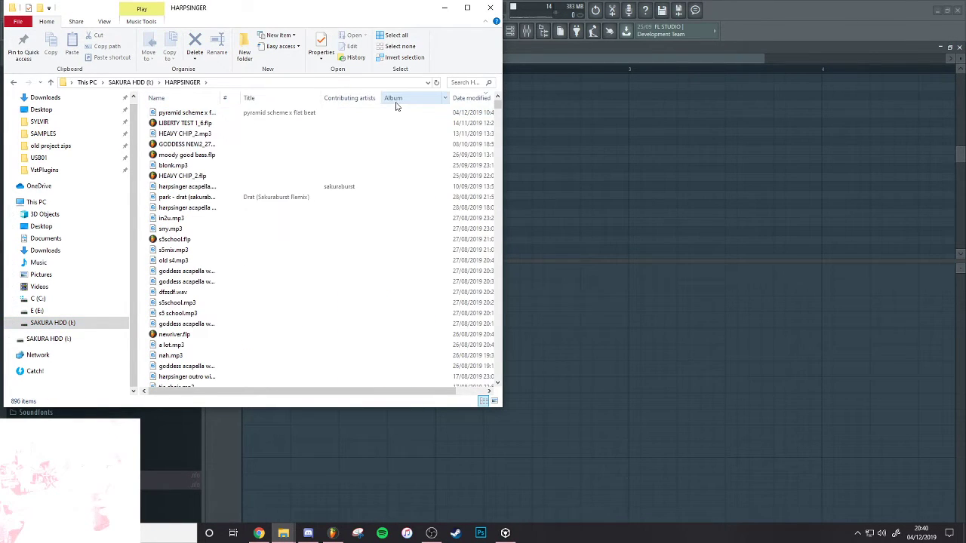
pyautogui.scroll(-15, 322, 200)
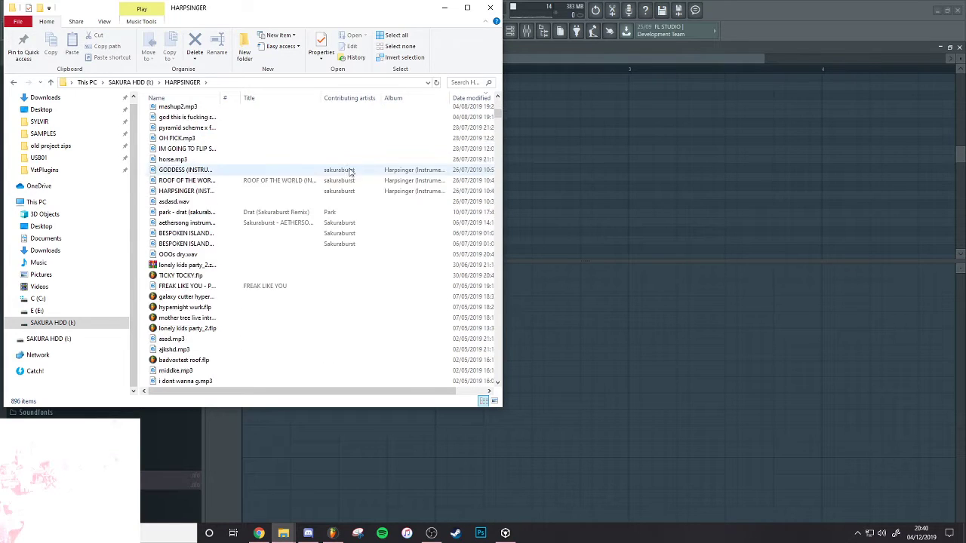
# Search the SYLVIR folder for "smoke" and briefly open smoke and mirrors.mp3 in the music player
pyautogui.click(60, 121)
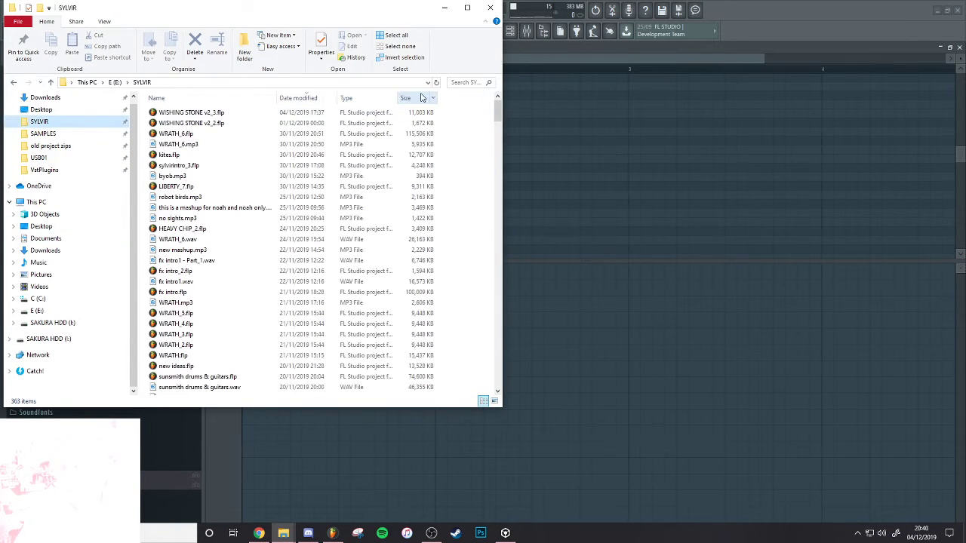
pyautogui.click(457, 83)
pyautogui.write('an')
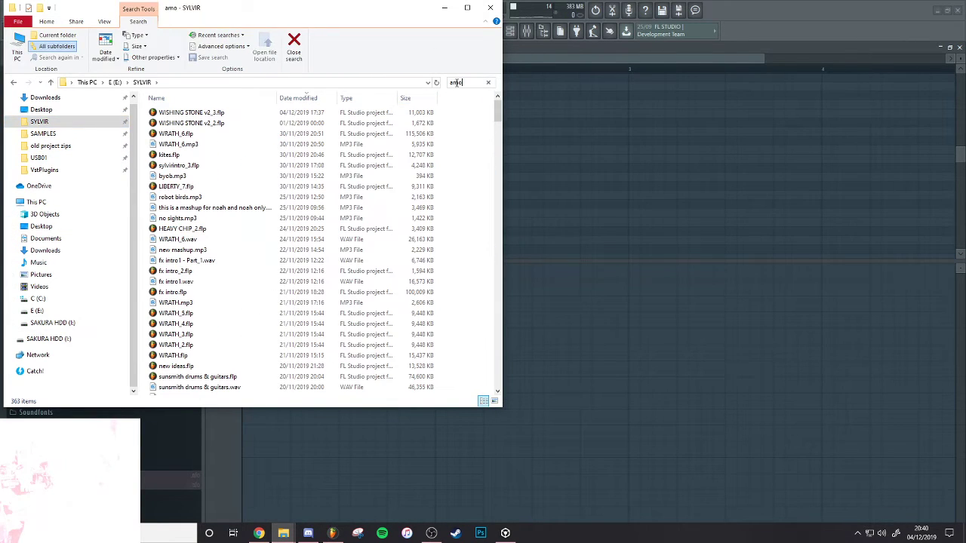
pyautogui.press('Return')
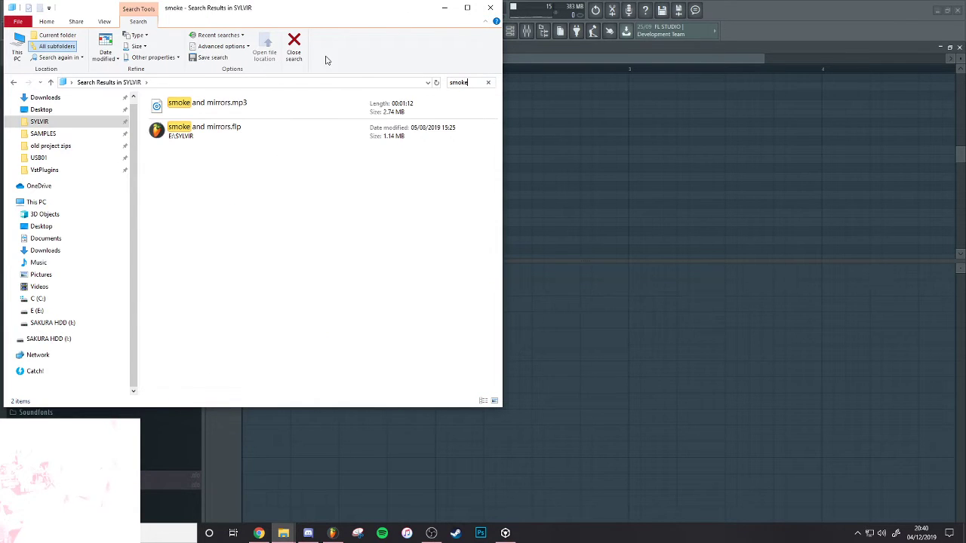
pyautogui.doubleClick(295, 101)
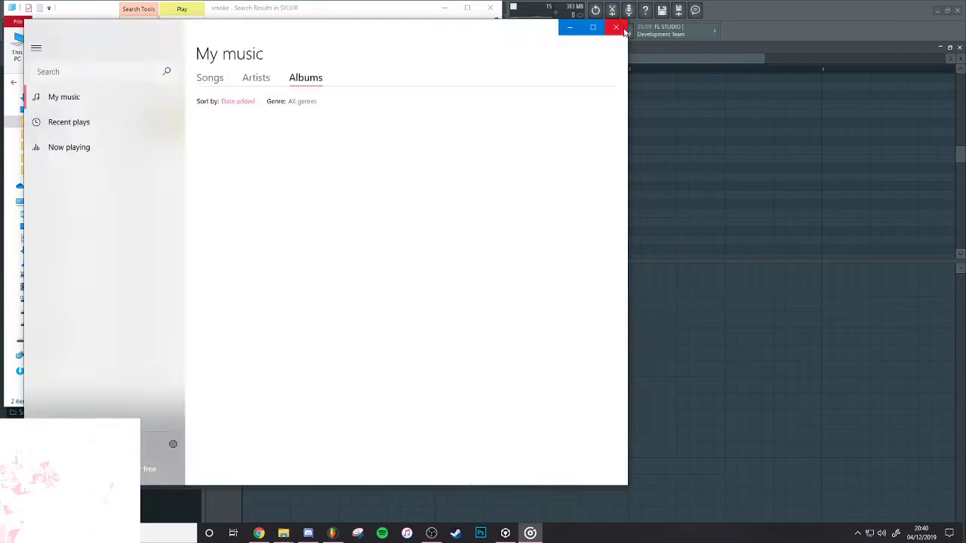
pyautogui.click(618, 27)
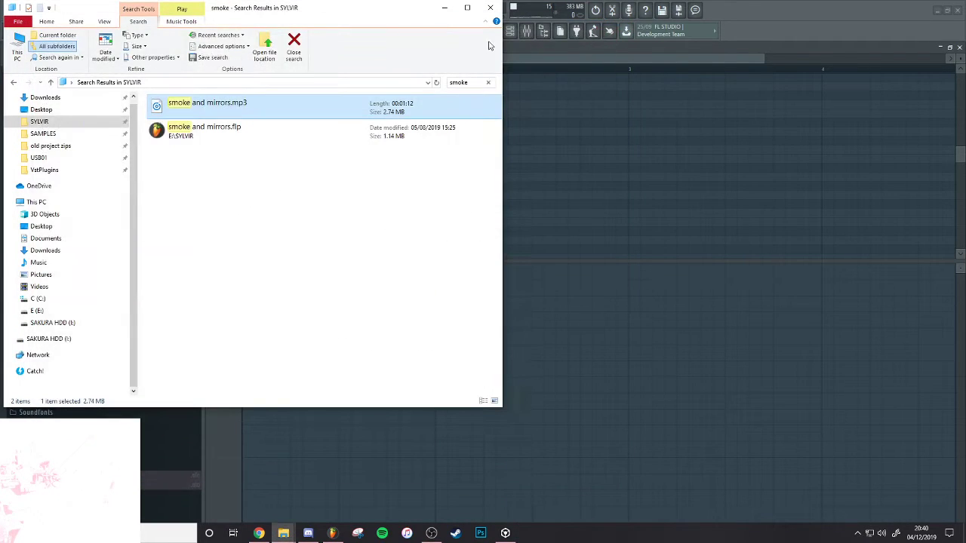
# Clear the search, locate smoke and mirrors.mp3 in the SYLVIR folder sorted by date modified, and play it
pyautogui.click(489, 82)
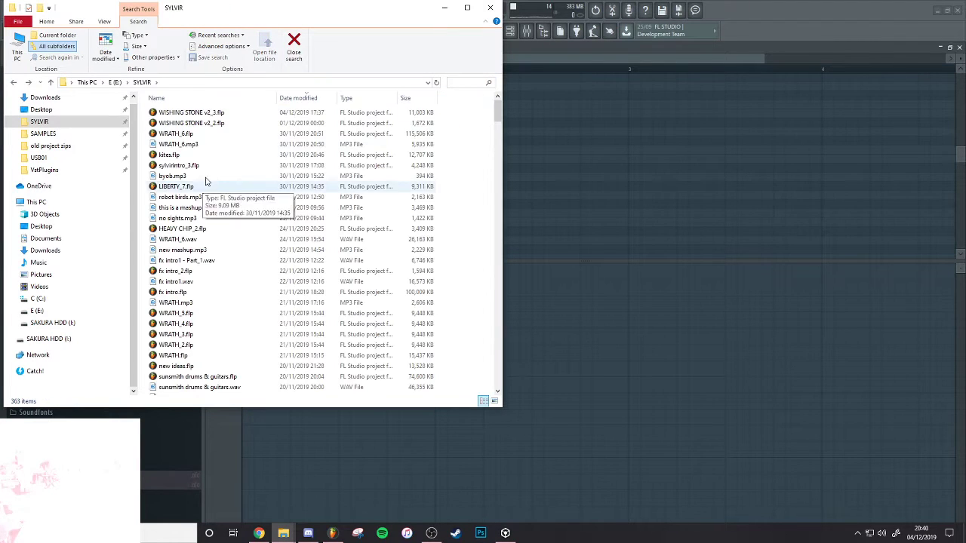
pyautogui.click(178, 99)
pyautogui.click(189, 240)
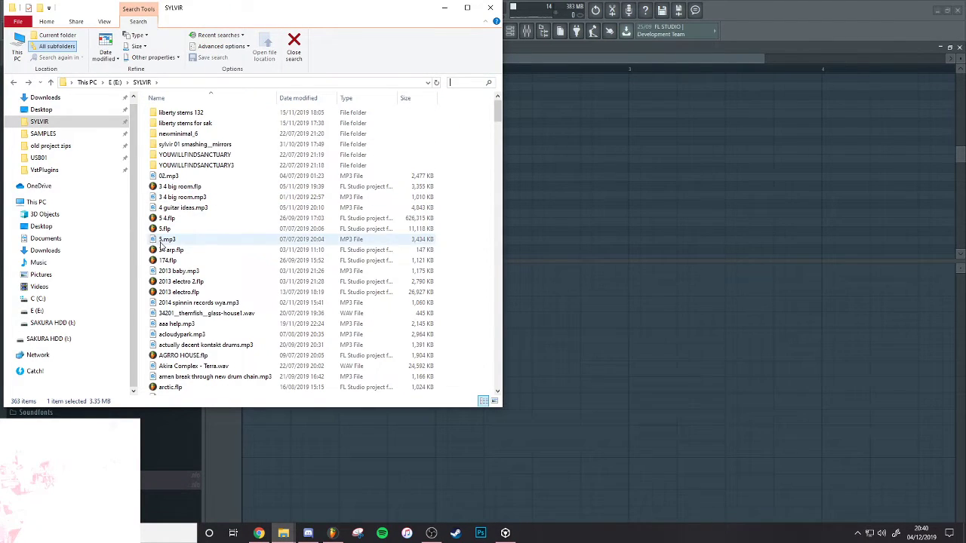
pyautogui.write('sm')
pyautogui.click(313, 121)
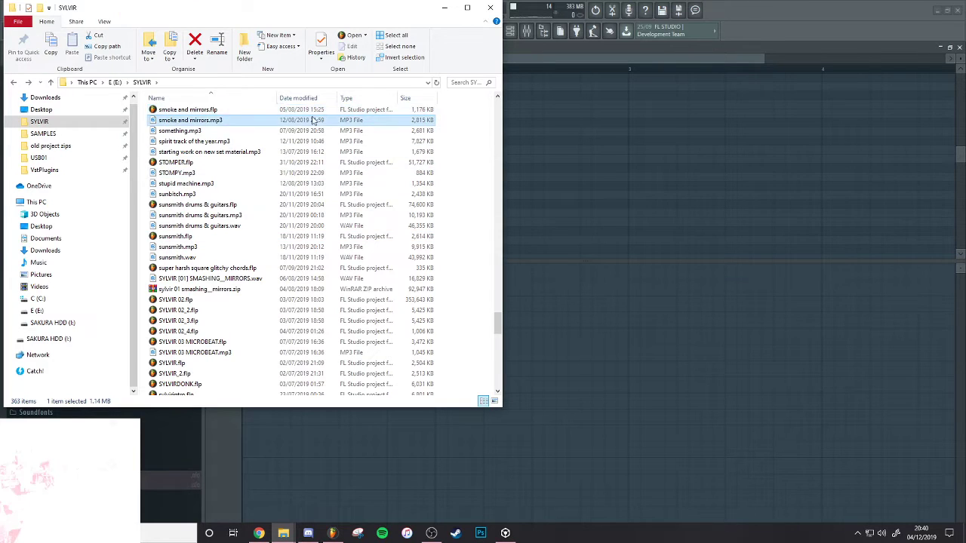
pyautogui.click(311, 99)
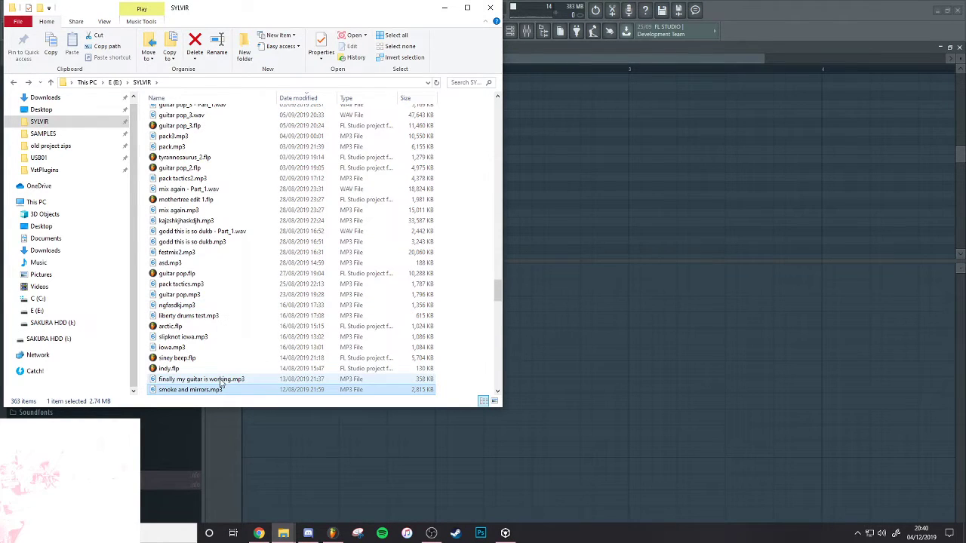
pyautogui.scroll(-2, 226, 325)
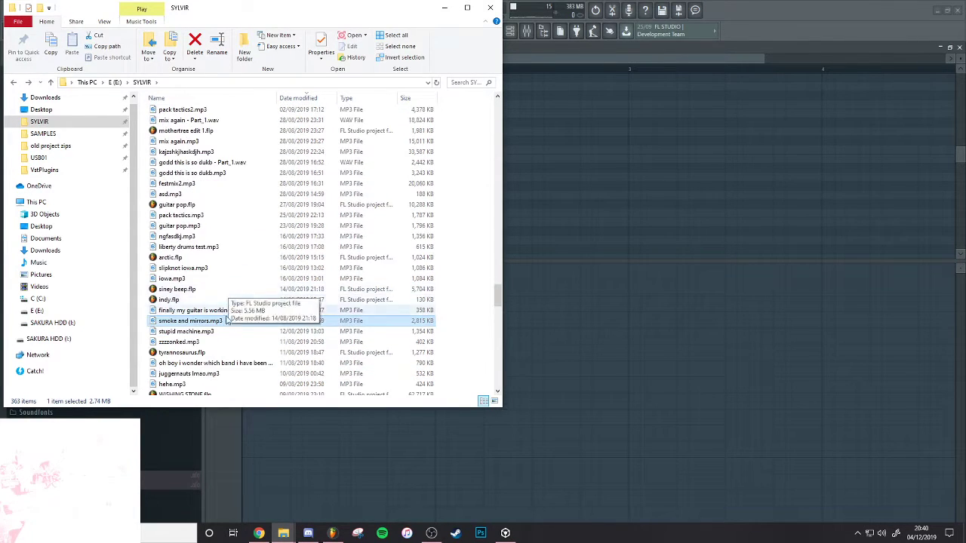
pyautogui.doubleClick(230, 322)
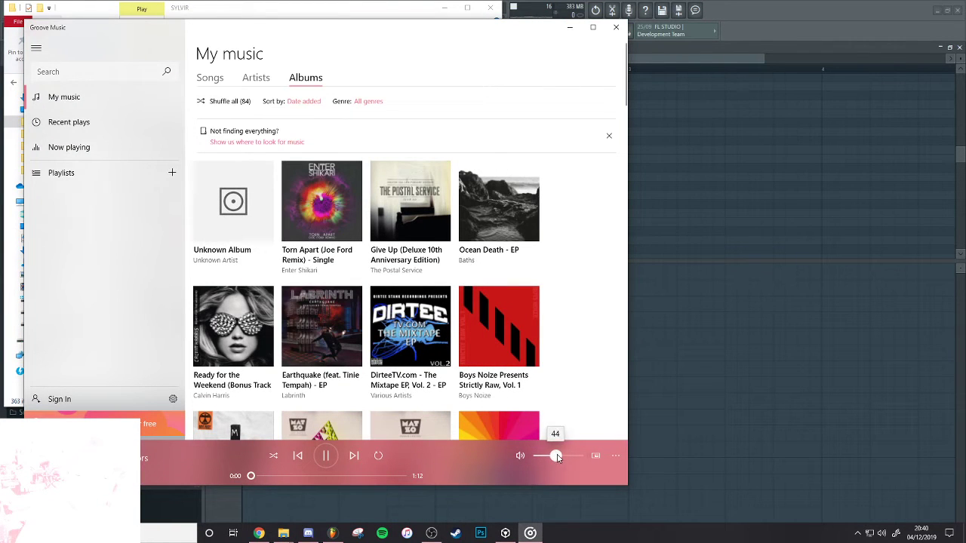
# Look through the neighbouring files from August to October 2019 in the SYLVIR folder and close its window
pyautogui.click(410, 13)
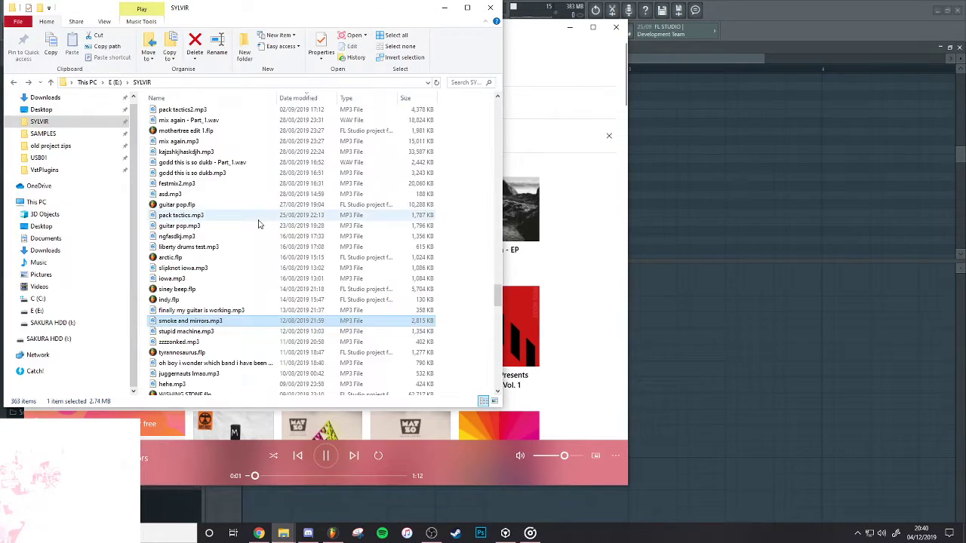
pyautogui.scroll(-10, 260, 220)
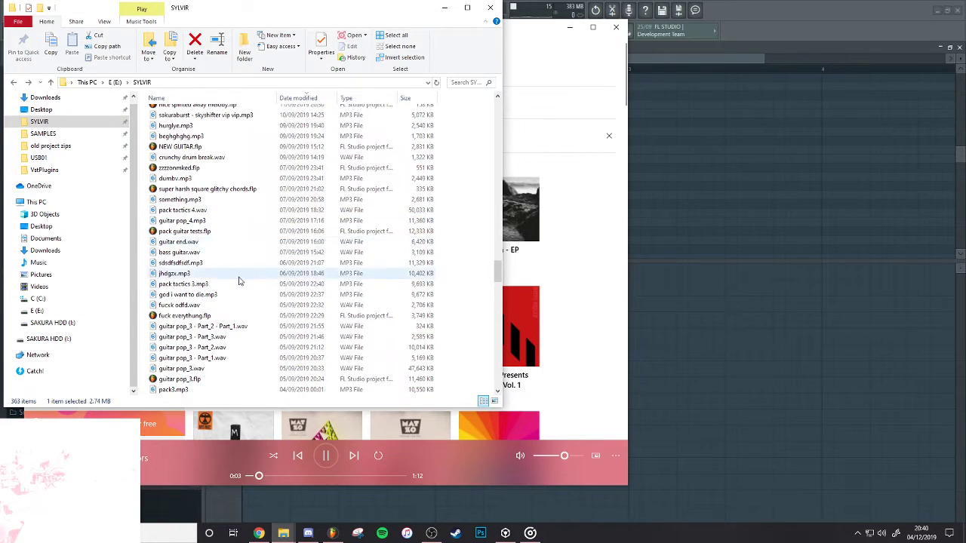
pyautogui.scroll(6, 237, 279)
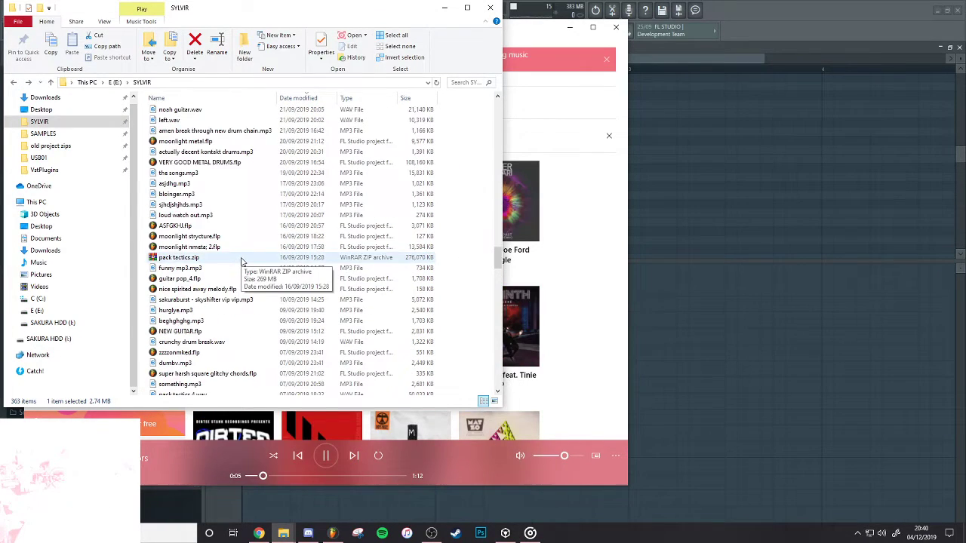
pyautogui.scroll(6, 241, 262)
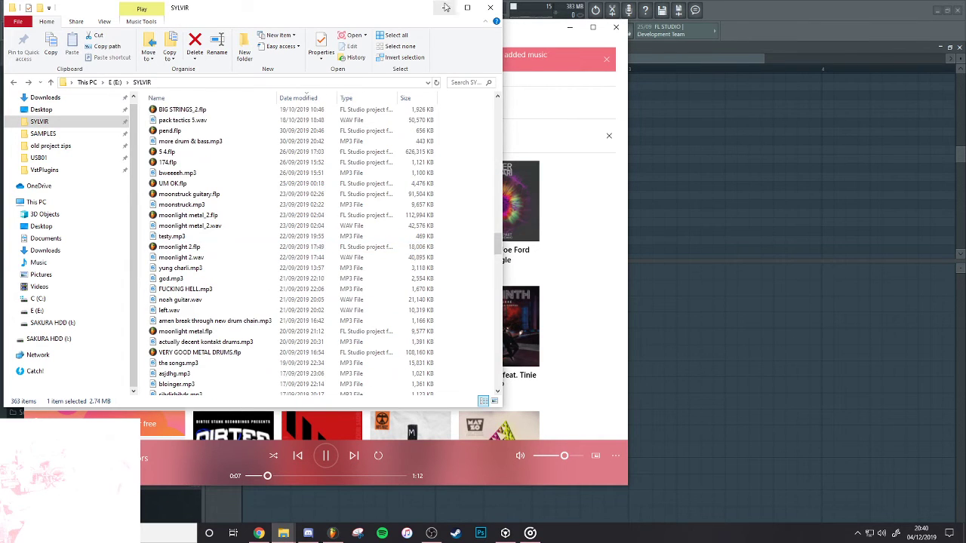
pyautogui.click(489, 9)
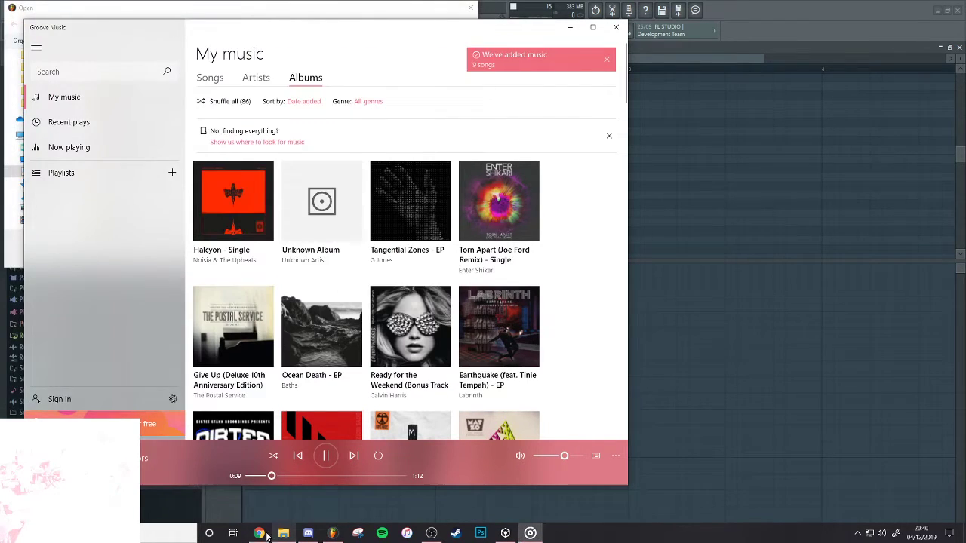
# Switch to the Twitch stream in Chrome and send the chat message "idk what that is and i'm scared to look"
pyautogui.click(260, 532)
pyautogui.click(850, 462)
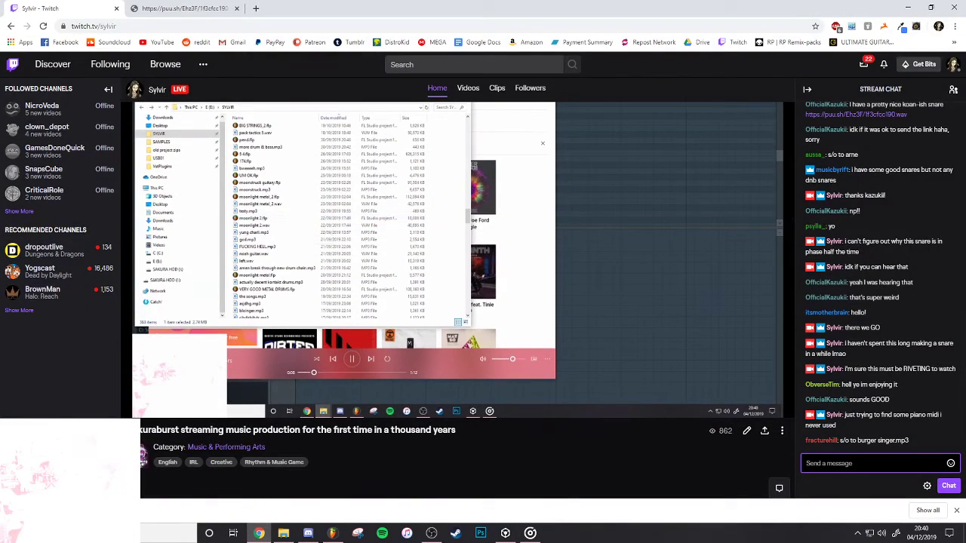
pyautogui.write("idk what that is and i'm scared to")
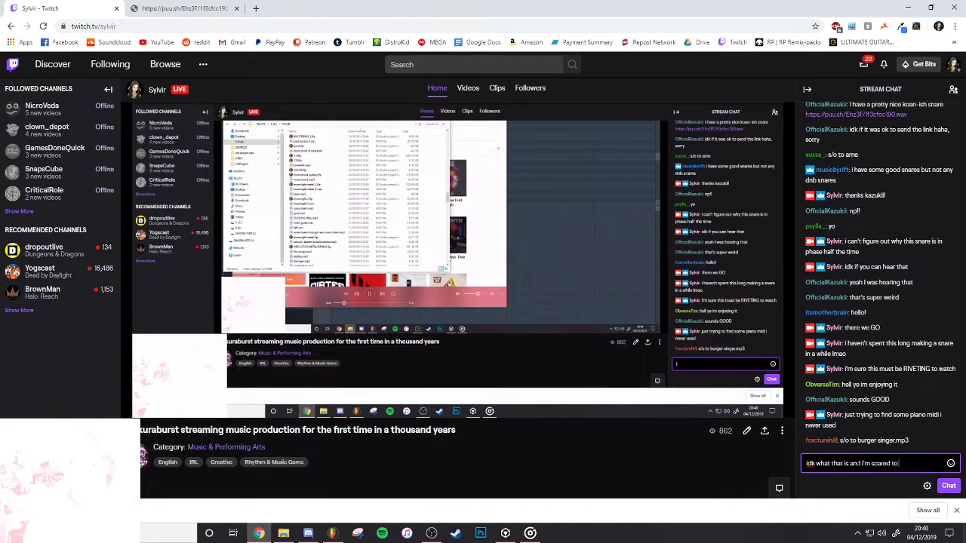
pyautogui.write(' look')
pyautogui.press('Return')
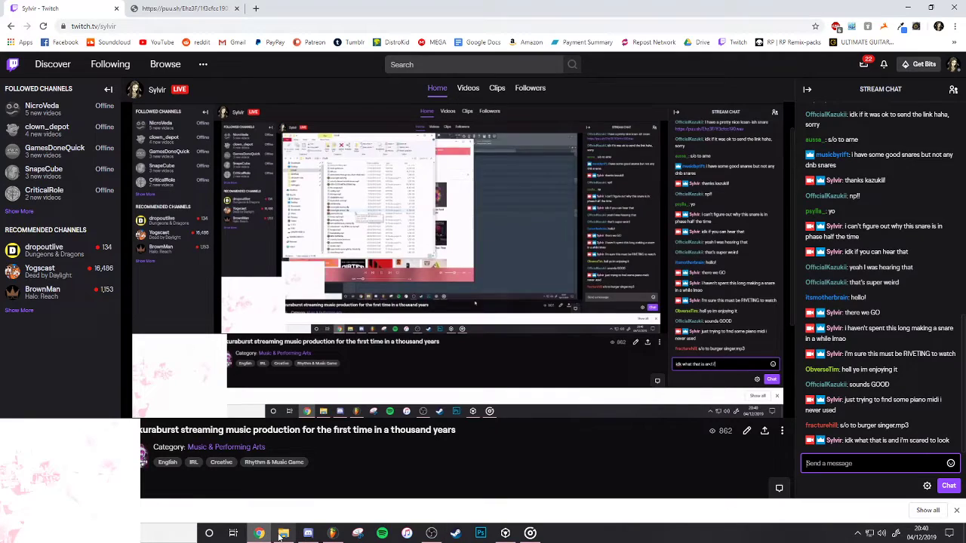
# Open the PARKURABURST folder on SAKURA HDD, search it for "burg" and select the matching audio file
pyautogui.click(283, 533)
pyautogui.click(502, 425)
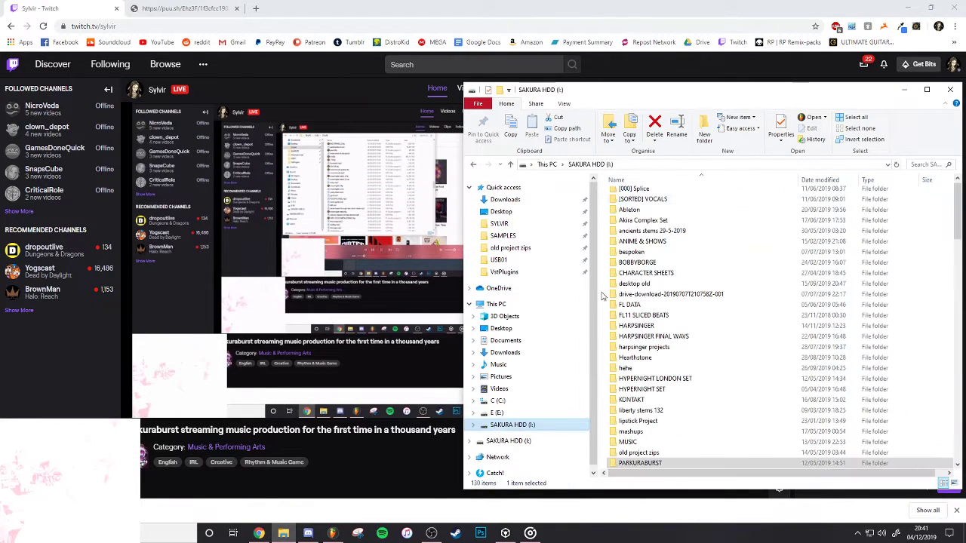
pyautogui.scroll(-3, 667, 332)
pyautogui.doubleClick(642, 378)
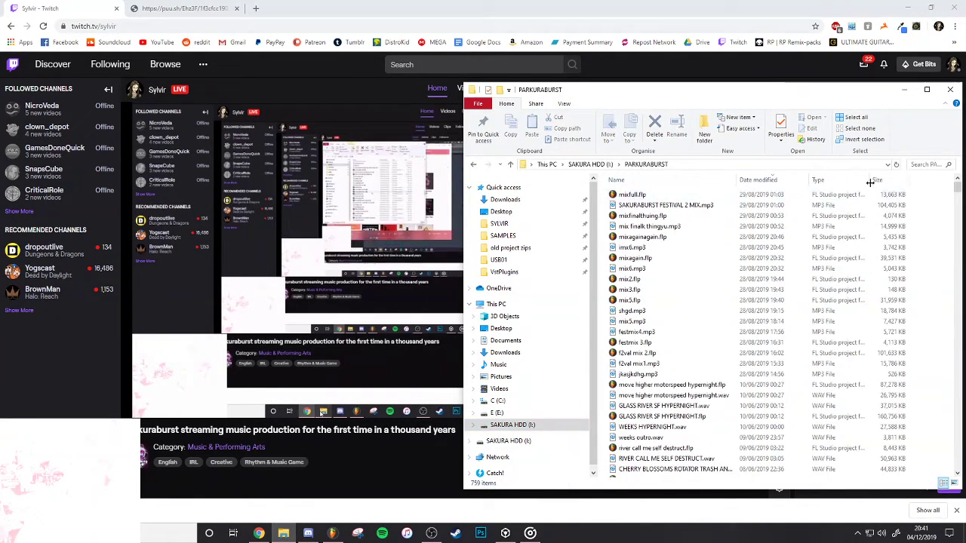
pyautogui.click(921, 165)
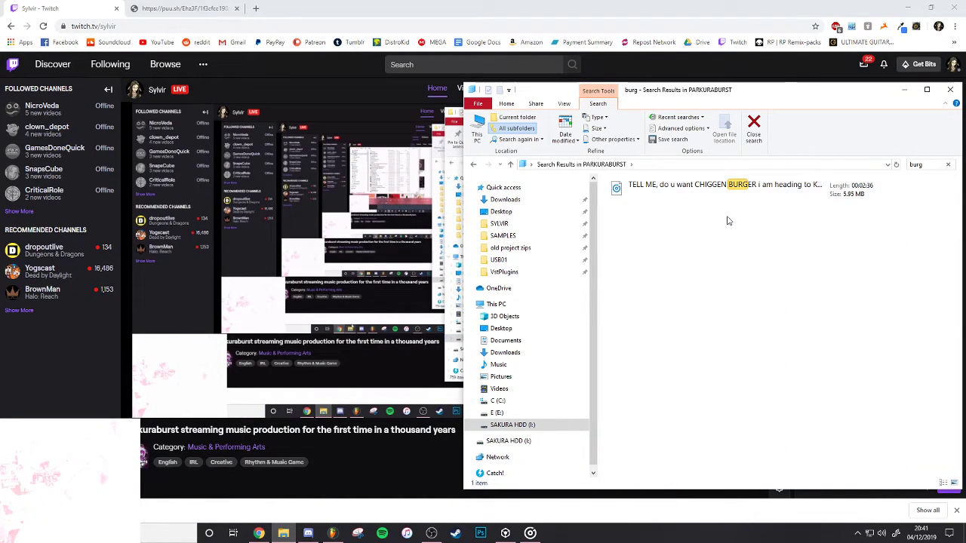
pyautogui.click(731, 199)
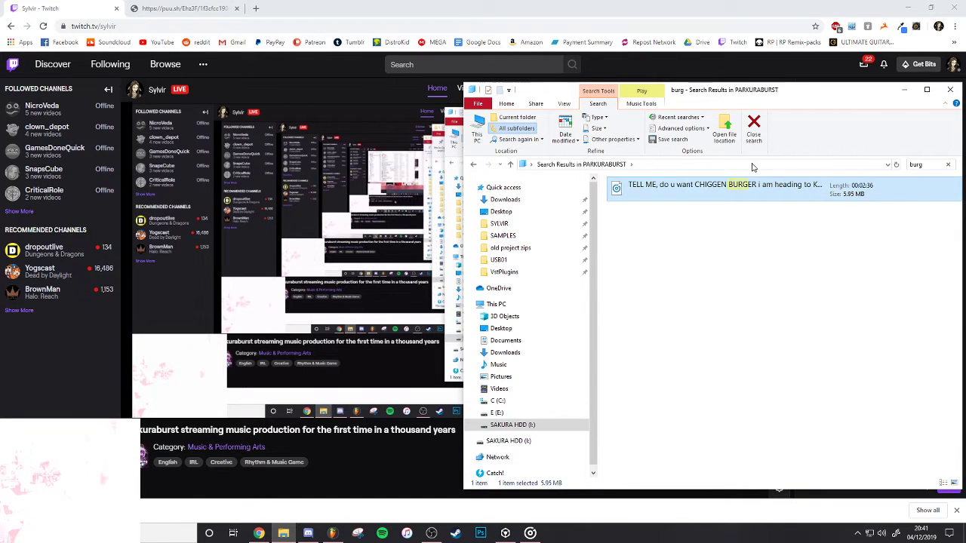
# Clear the folder search, search all of SAKURA HDD for "burger" and select burger singer.mp3
pyautogui.moveTo(551, 90); pyautogui.dragTo(248, 99)
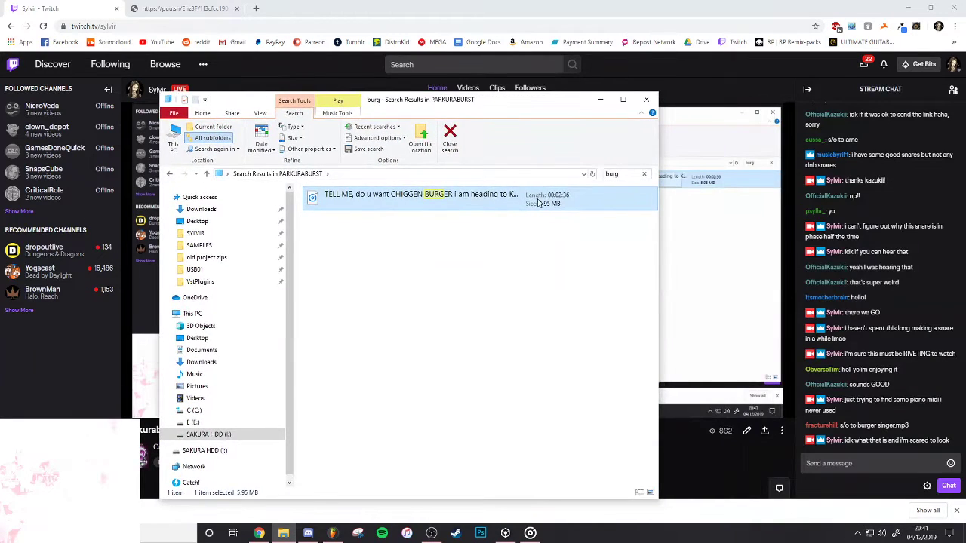
pyautogui.click(645, 175)
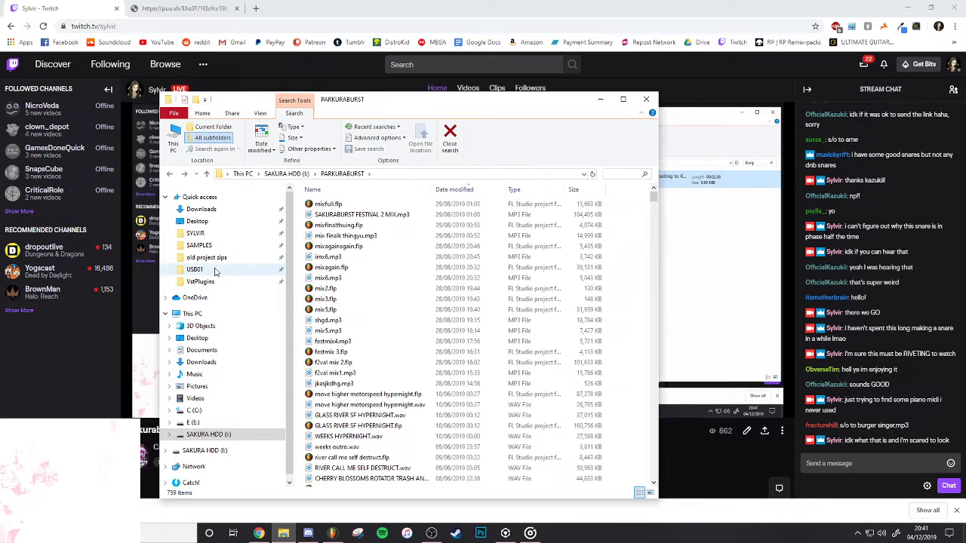
pyautogui.click(197, 233)
pyautogui.click(211, 450)
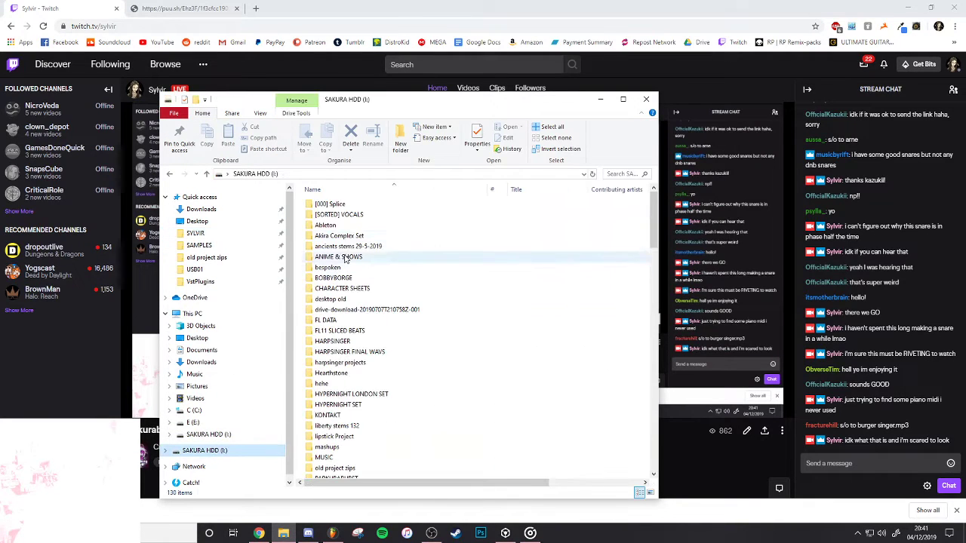
pyautogui.click(636, 173)
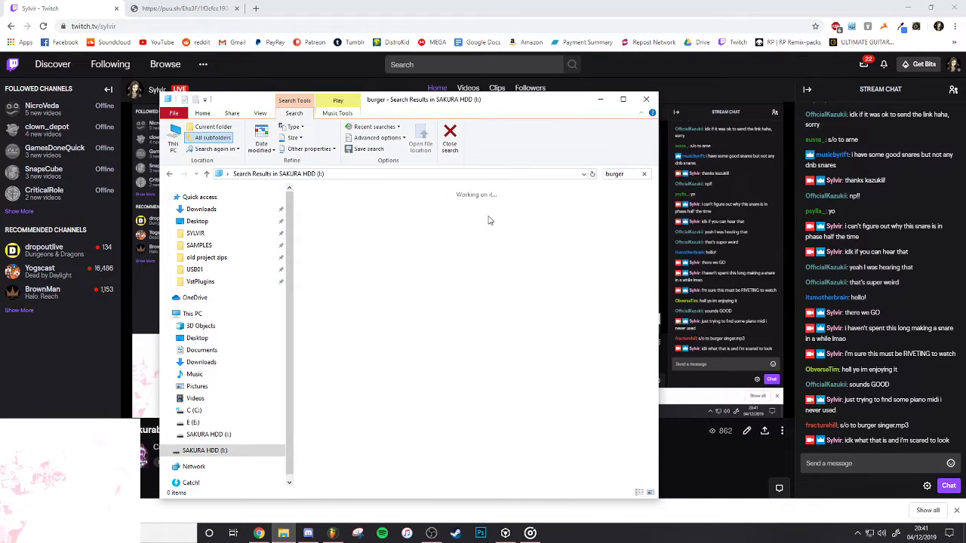
pyautogui.click(393, 210)
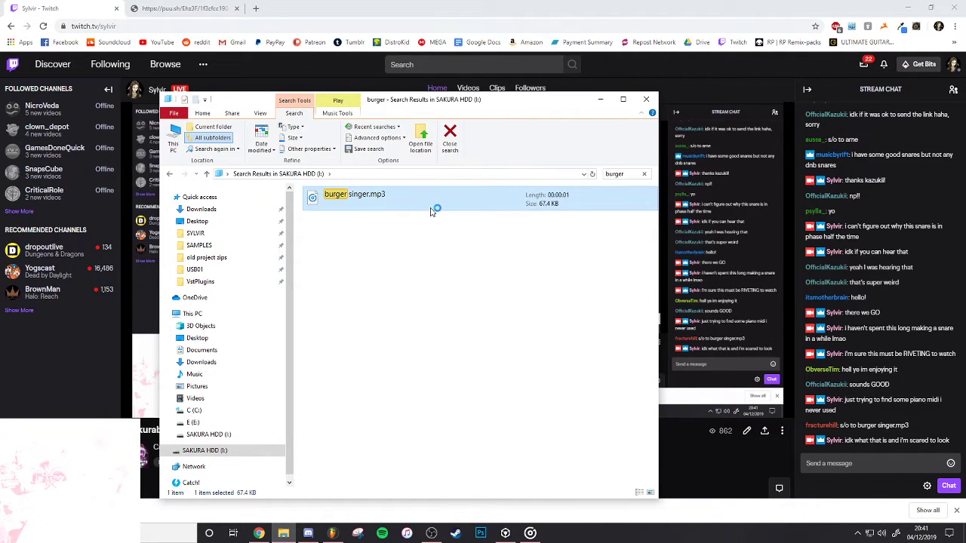
# Send the message "it is 1 second long" in the Twitch stream chat
pyautogui.click(873, 464)
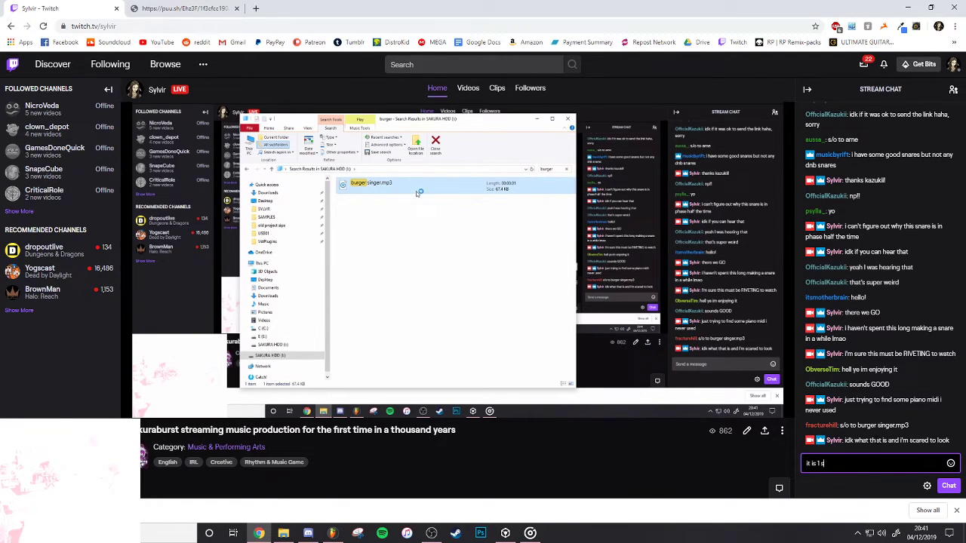
pyautogui.press('Return')
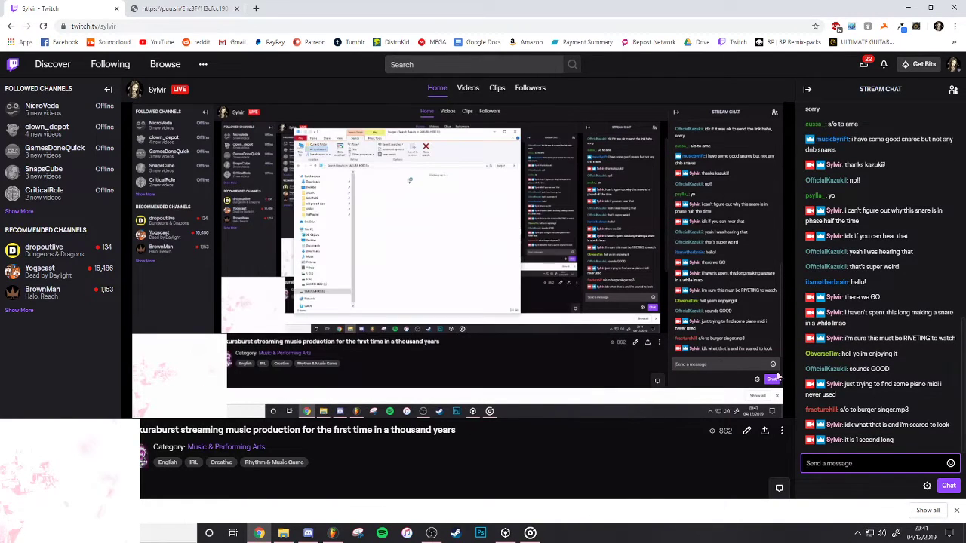
# Close the Groove Music player, and send the messages "OK LOL" and "SURE" in the Twitch stream chat
pyautogui.click(529, 534)
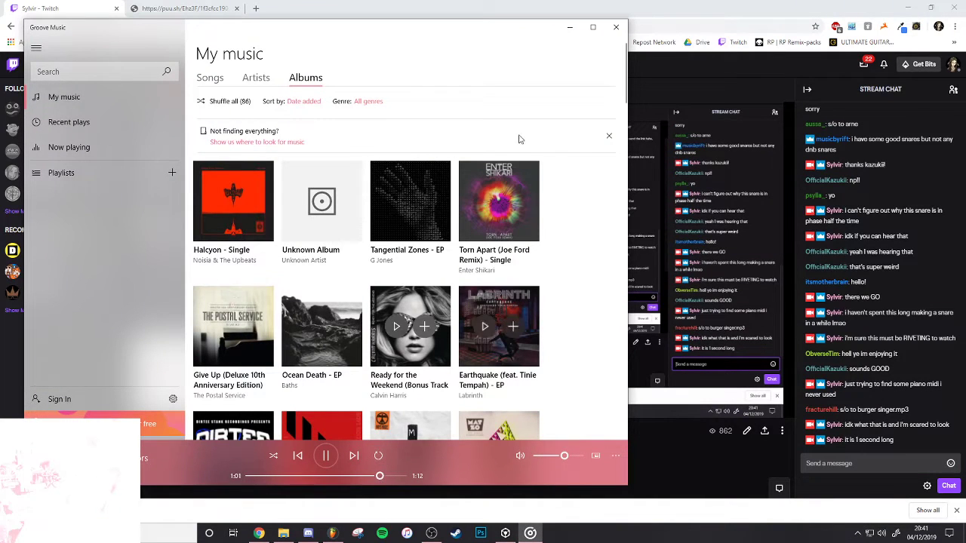
pyautogui.click(618, 30)
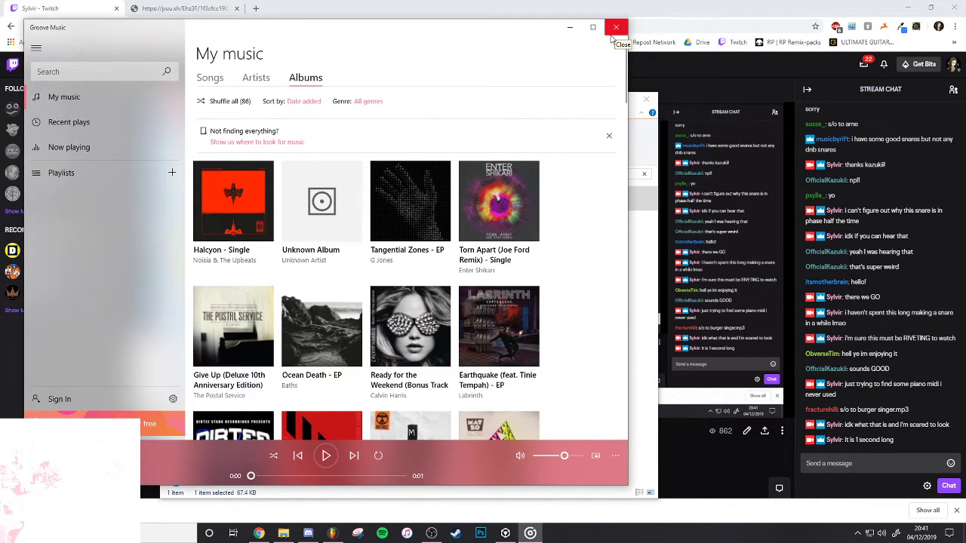
pyautogui.click(888, 463)
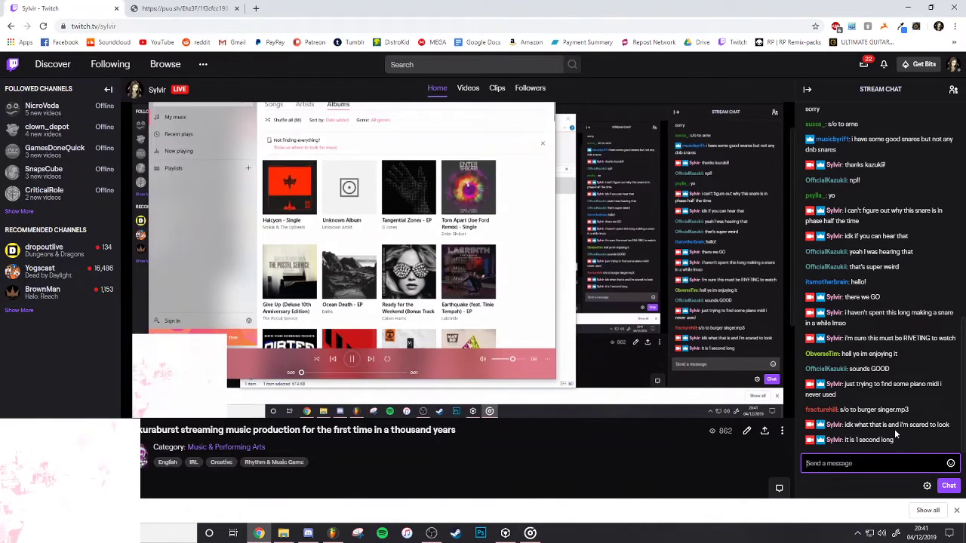
pyautogui.write('OK LOL')
pyautogui.press('Return')
pyautogui.write('SAURE')
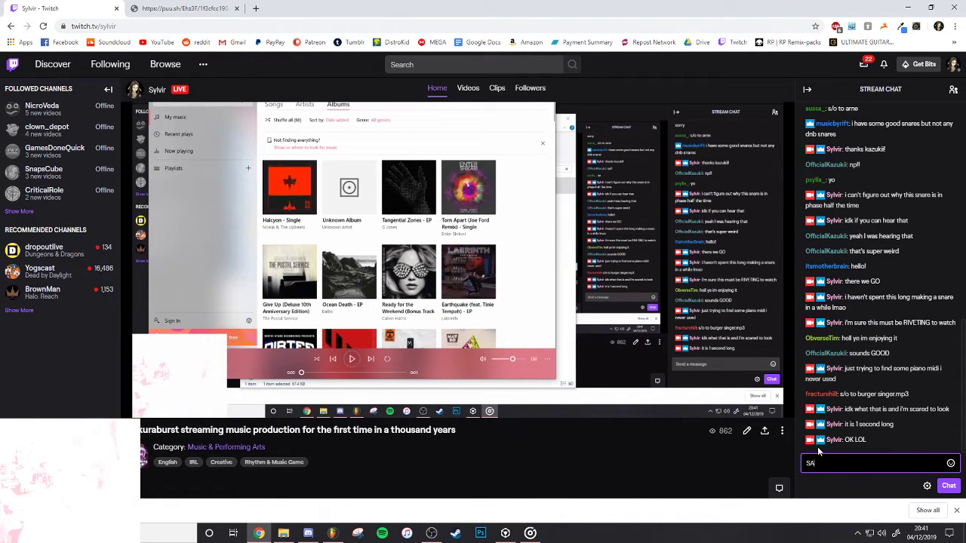
pyautogui.press('BackSpace')
pyautogui.press('BackSpace')
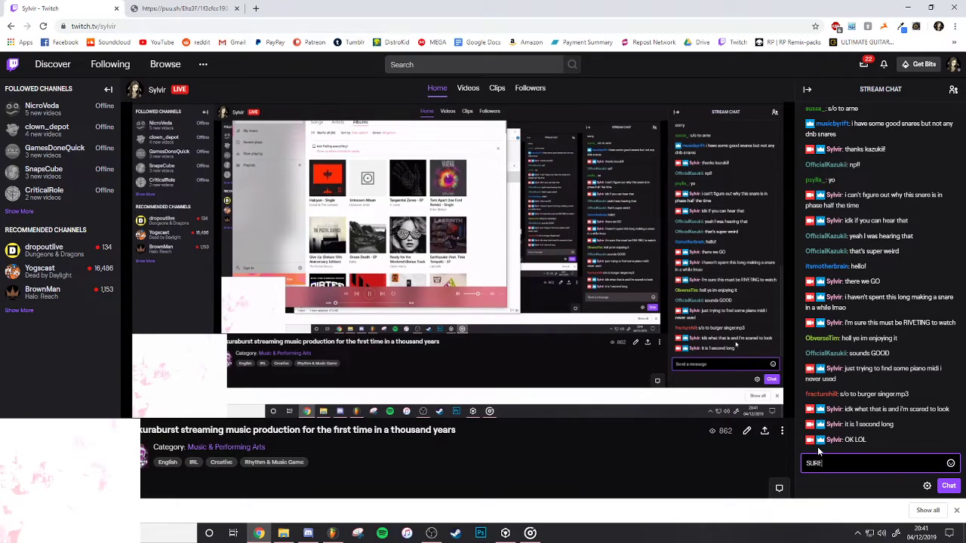
pyautogui.press('Return')
# Switch back to Groove Music and close the reopened player window
pyautogui.hotkey('alt', 'Tab')
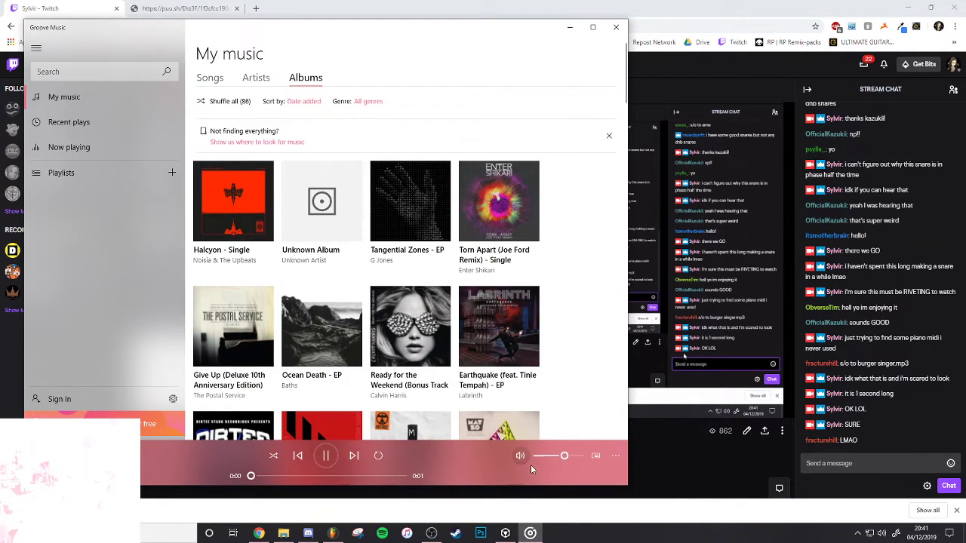
pyautogui.click(569, 462)
pyautogui.click(616, 28)
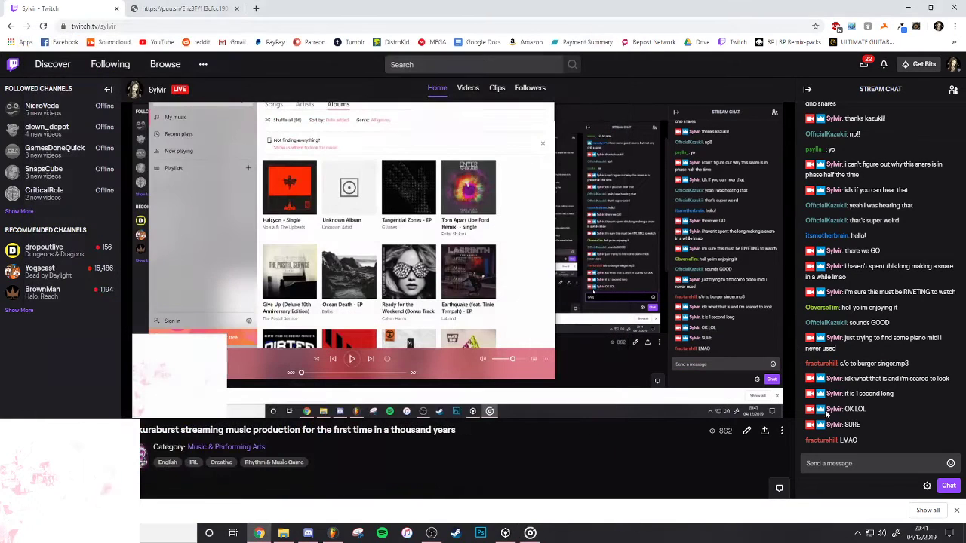
# Send the message "i have no idea" in the Twitch stream chat
pyautogui.click(852, 468)
pyautogui.write('o')
pyautogui.press('BackSpace')
pyautogui.write('i')
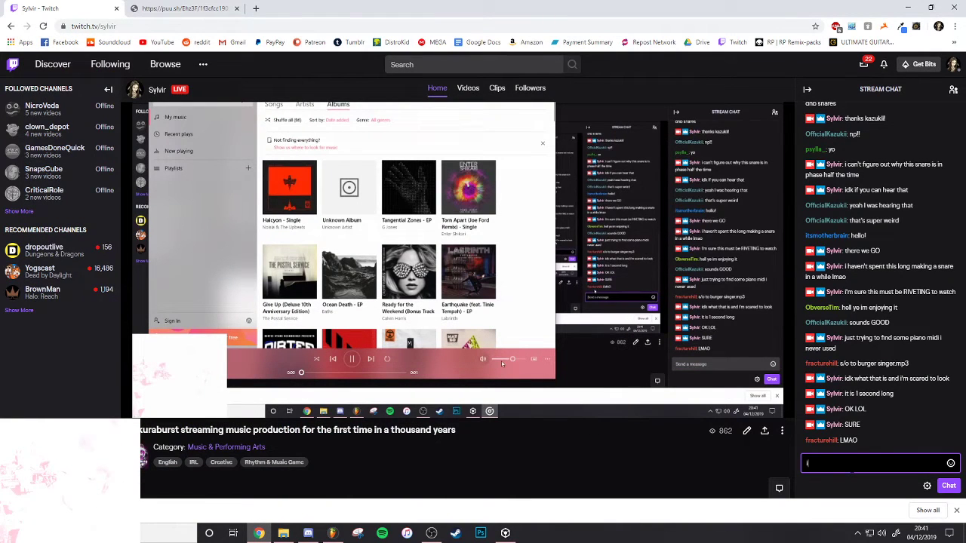
pyautogui.write('i have no idea')
pyautogui.press('Return')
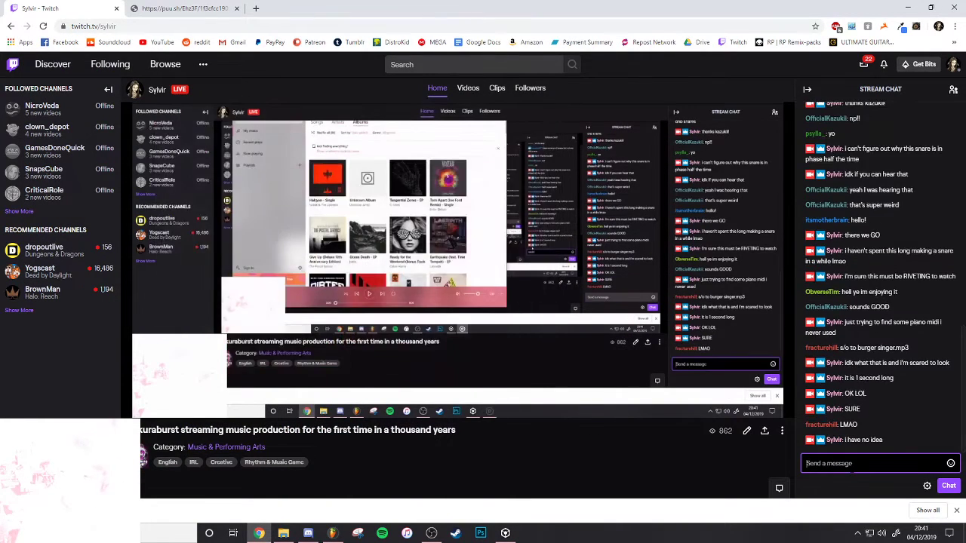
# Switch to FL Studio and import dnb piano.mid from the Scores folder into the piano roll
pyautogui.click(332, 532)
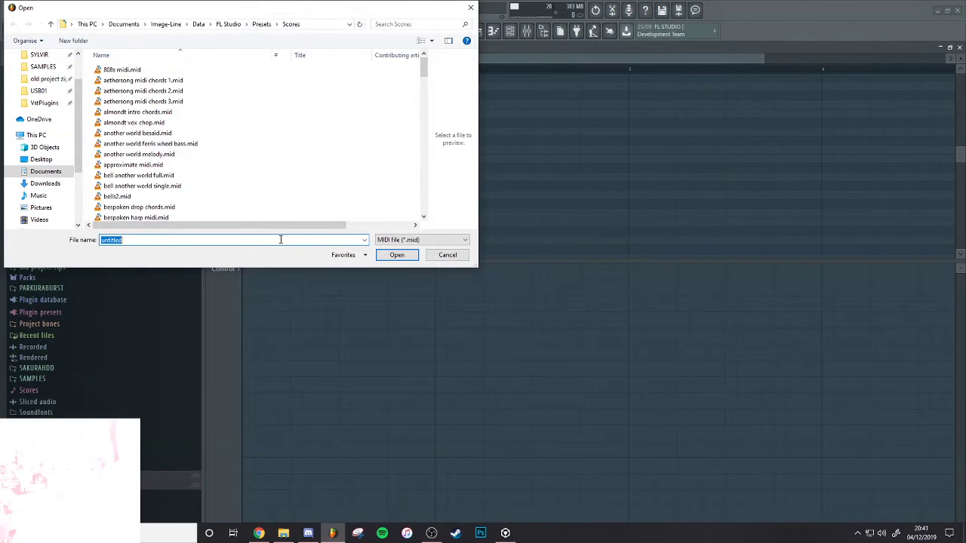
pyautogui.scroll(-10, 142, 136)
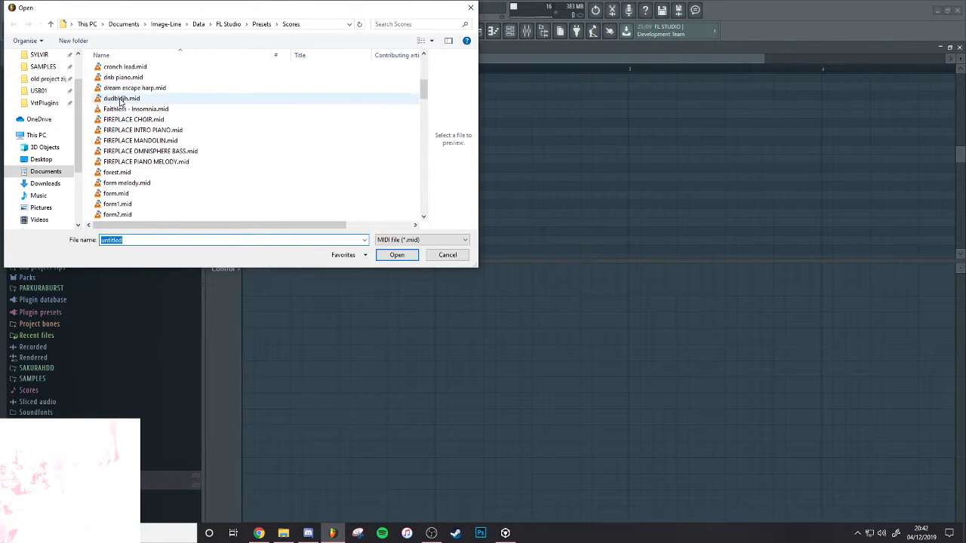
pyautogui.doubleClick(121, 77)
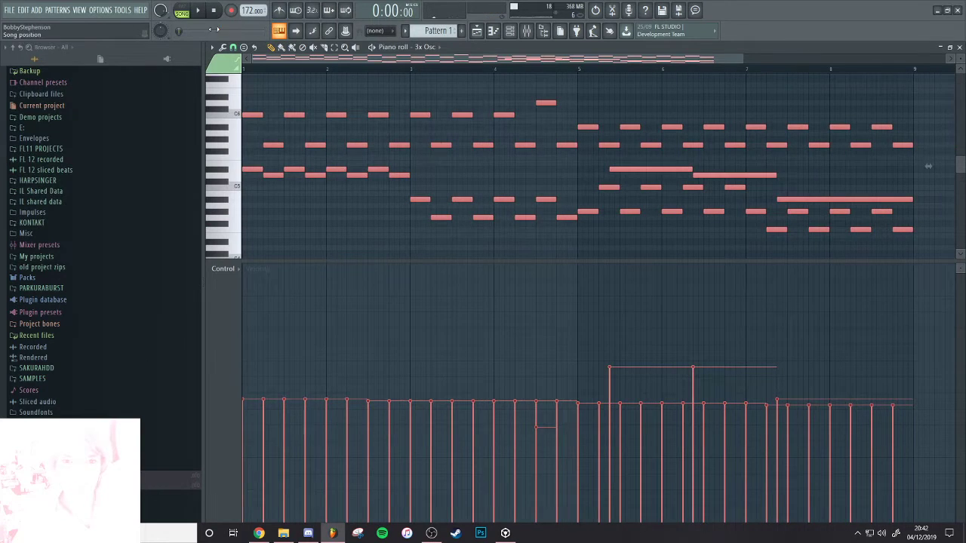
# Replace the 3x Osc channel's instrument with Diva and show Diva's preset browser
pyautogui.click(510, 31)
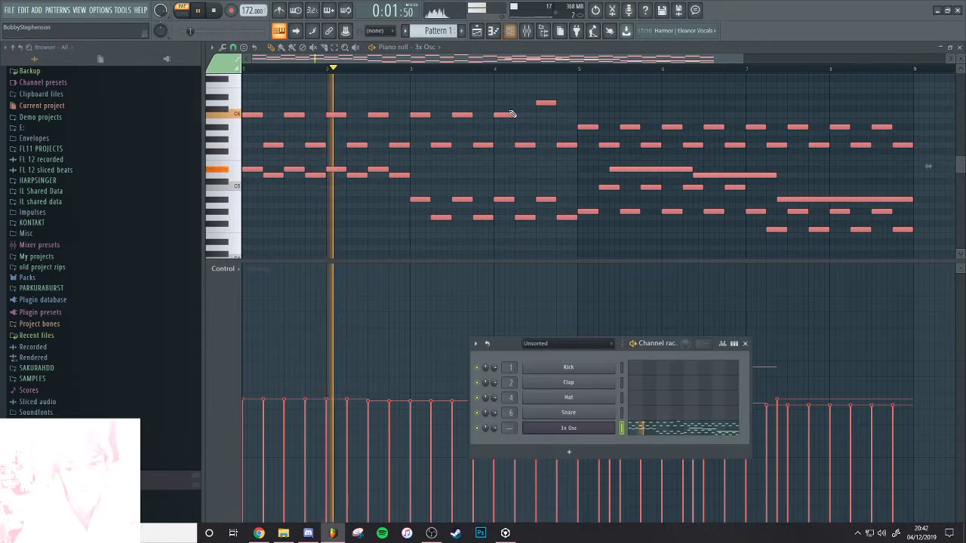
pyautogui.click(589, 428)
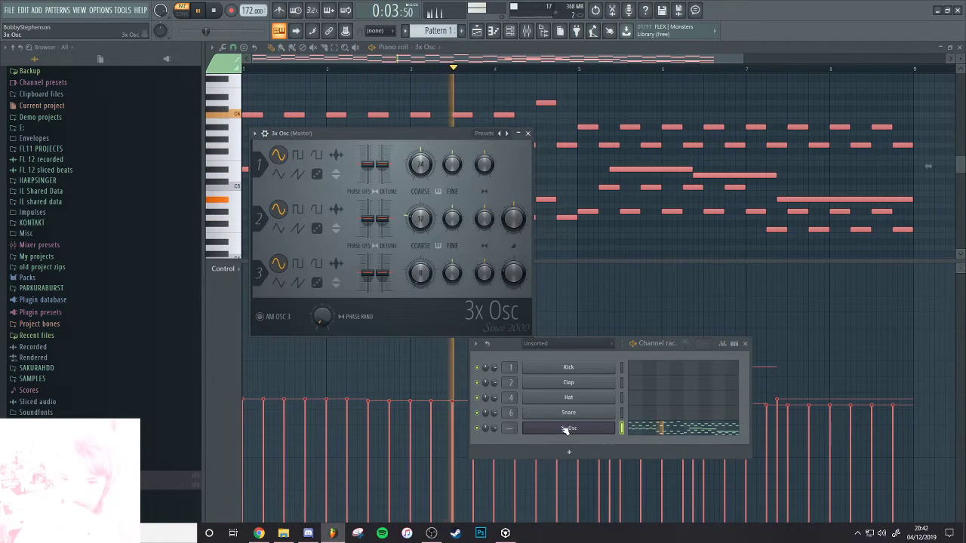
pyautogui.rightClick(613, 428)
pyautogui.moveTo(648, 475)
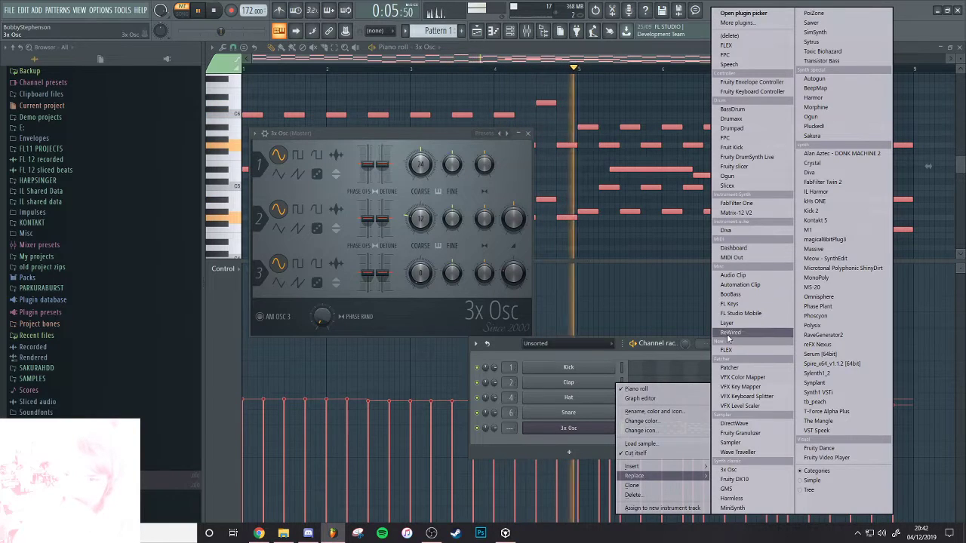
pyautogui.click(755, 231)
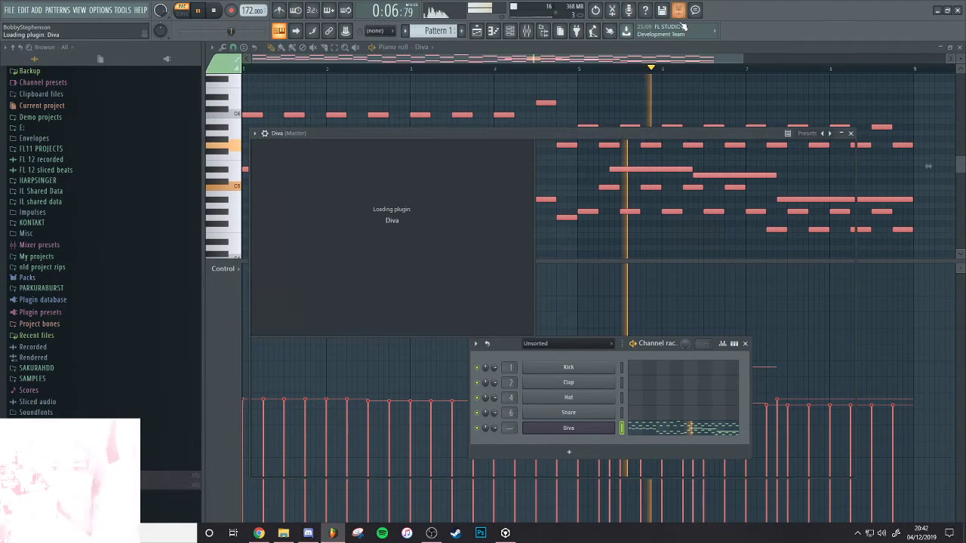
pyautogui.click(657, 465)
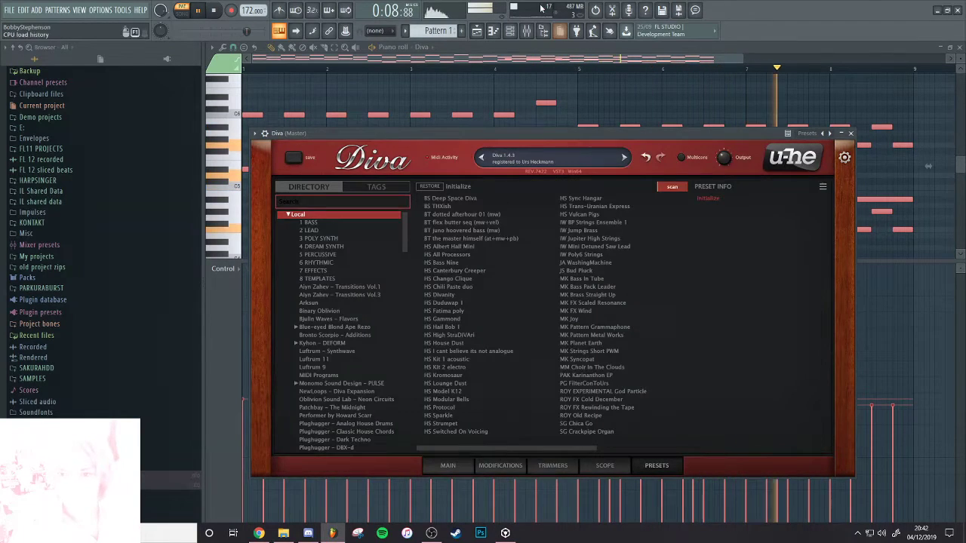
# Route the Diva channel to mixer insert 10 and load FabFilter Pro-L in effect slot 4
pyautogui.press('F9')
pyautogui.hotkey('ctrl', 'l')
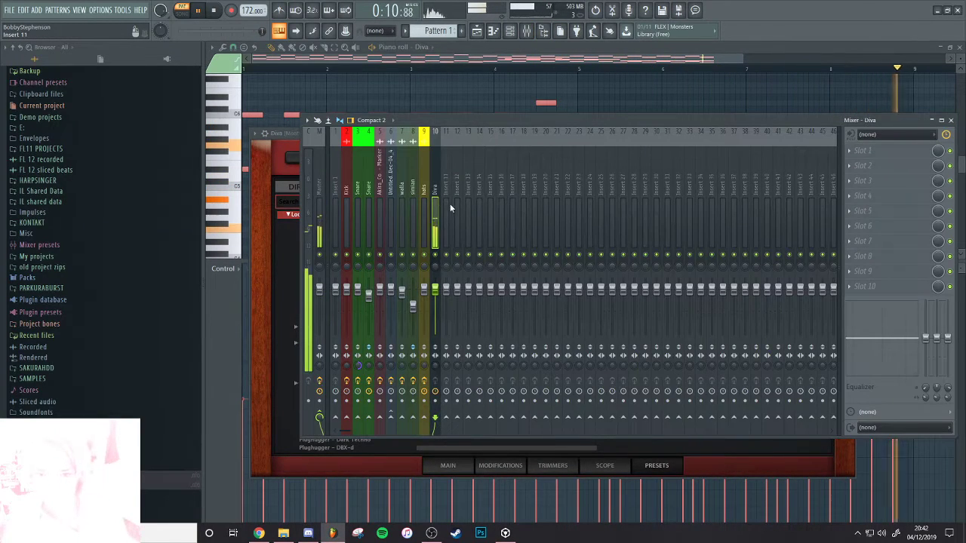
pyautogui.click(863, 195)
pyautogui.moveTo(864, 209)
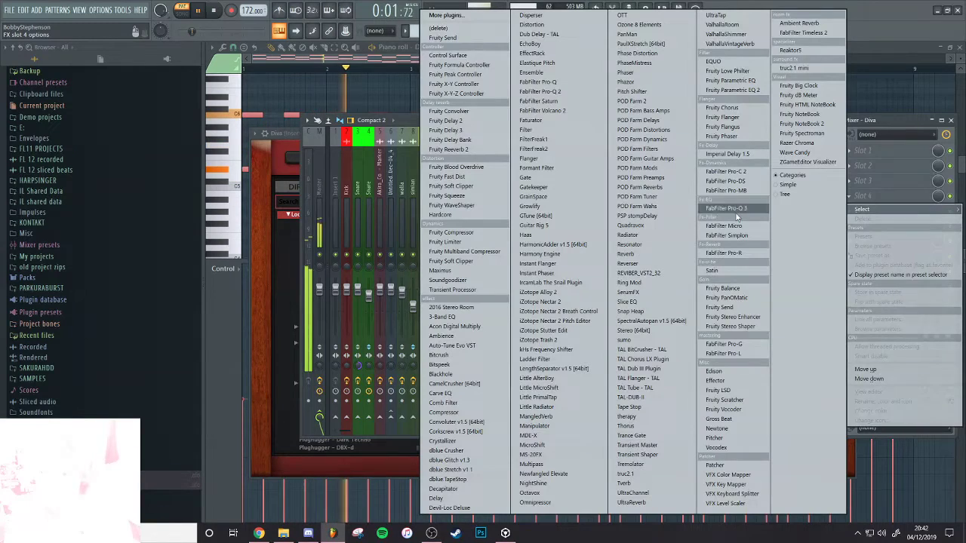
pyautogui.click(723, 353)
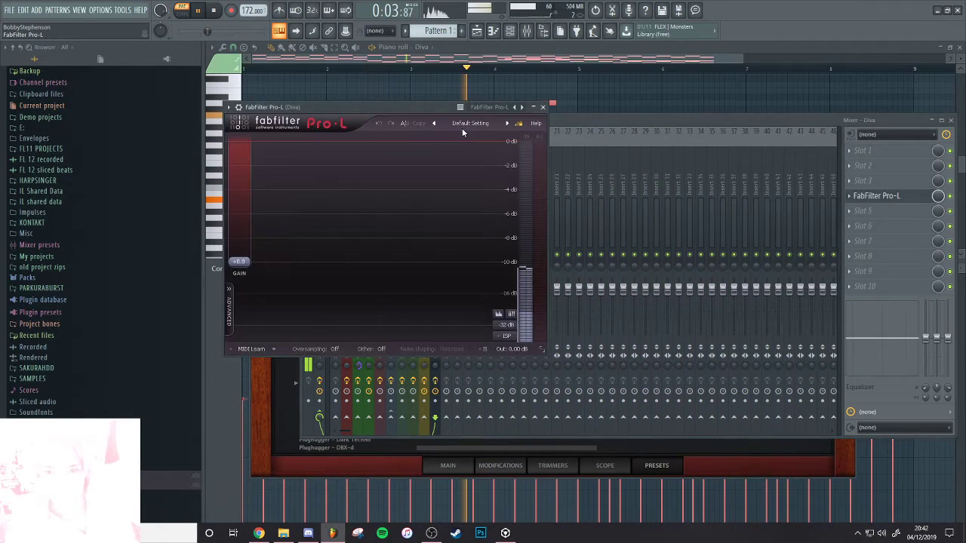
# Load the Acoustic preset "Film Score - Gentle and Musical bM" in Pro-L and raise the gain to about +8.2 dB
pyautogui.click(472, 126)
pyautogui.moveTo(476, 136)
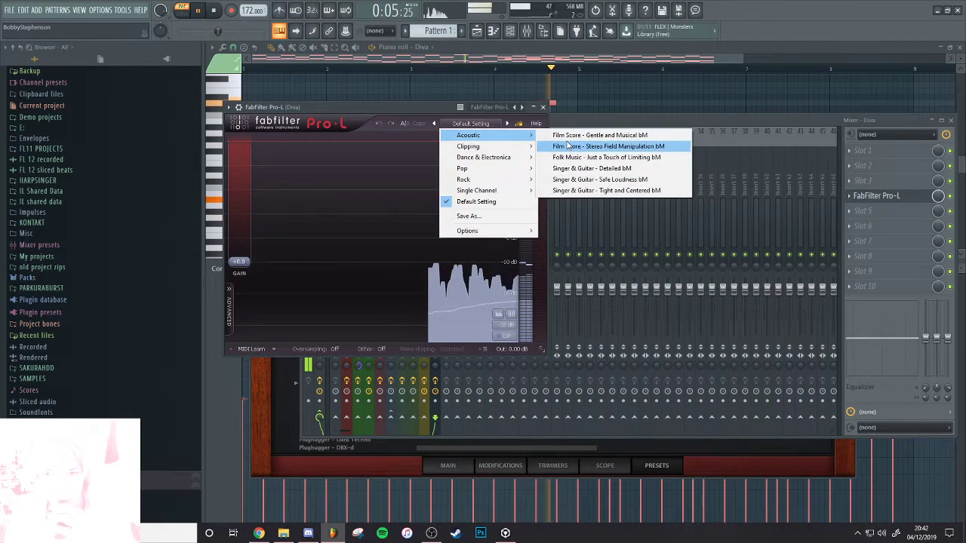
pyautogui.click(581, 145)
pyautogui.moveTo(239, 261); pyautogui.dragTo(252, 230)
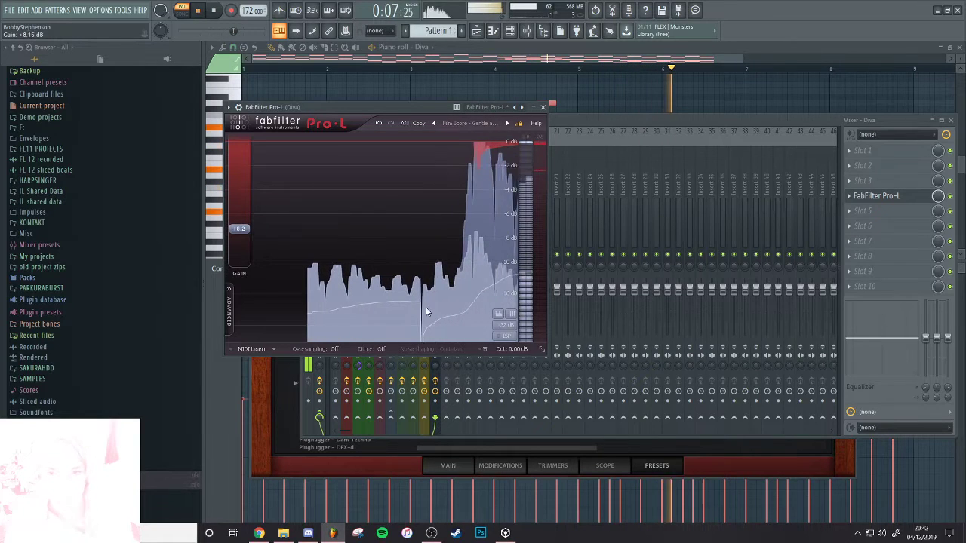
# Filter Diva's presets by the Poly and Slow Release feature tags and audition the Aquarium preset
pyautogui.click(655, 465)
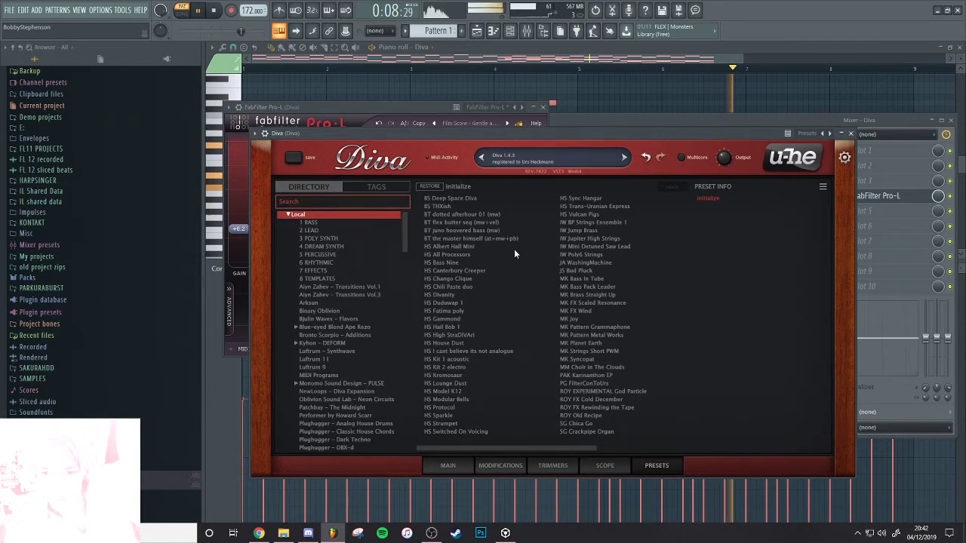
pyautogui.click(376, 187)
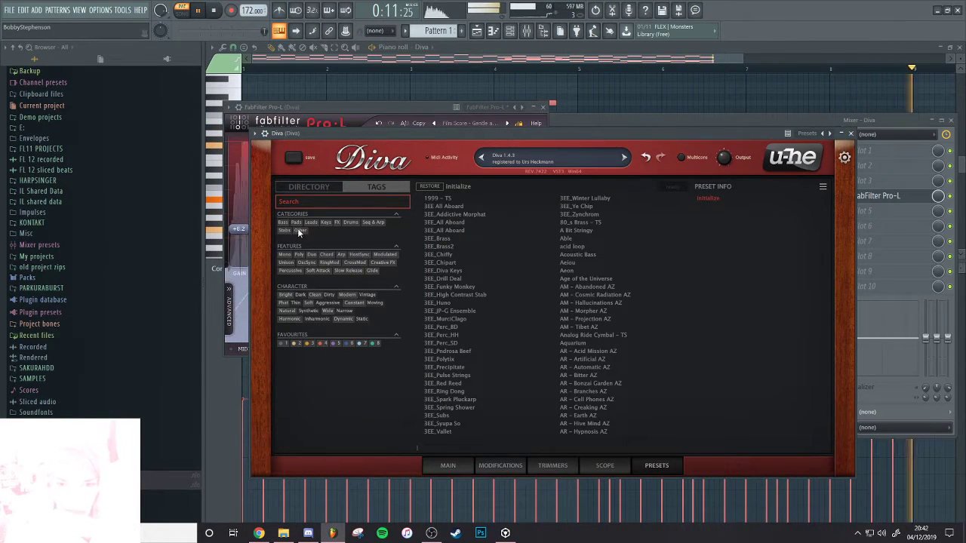
pyautogui.click(298, 254)
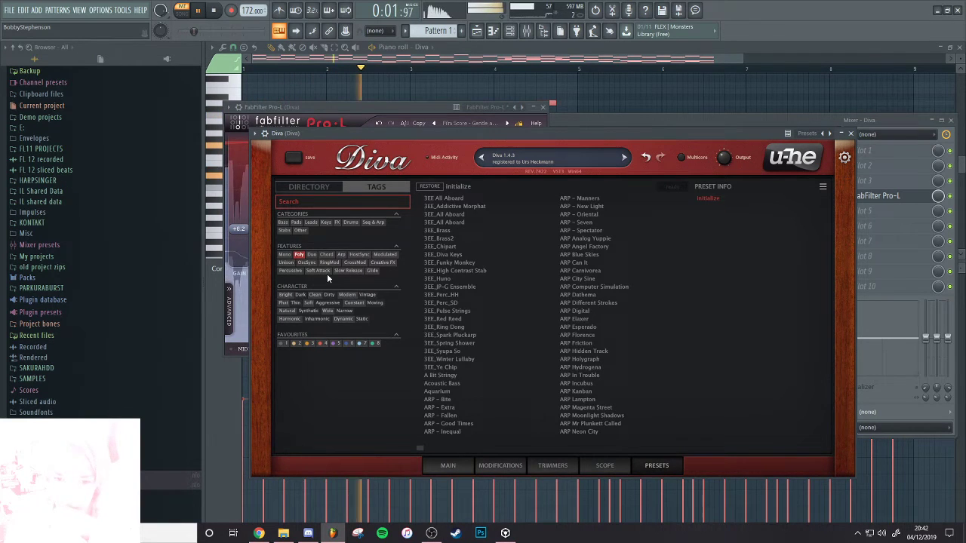
pyautogui.click(344, 270)
pyautogui.click(430, 240)
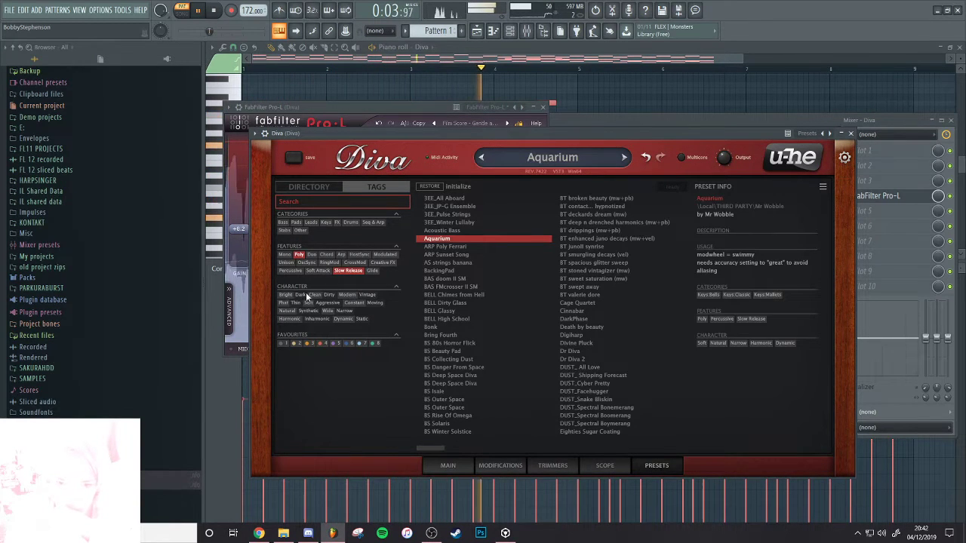
# Add the Clean character tag and audition HS Childhood, HS Earth Machine and HS Hippie Chimes
pyautogui.click(467, 295)
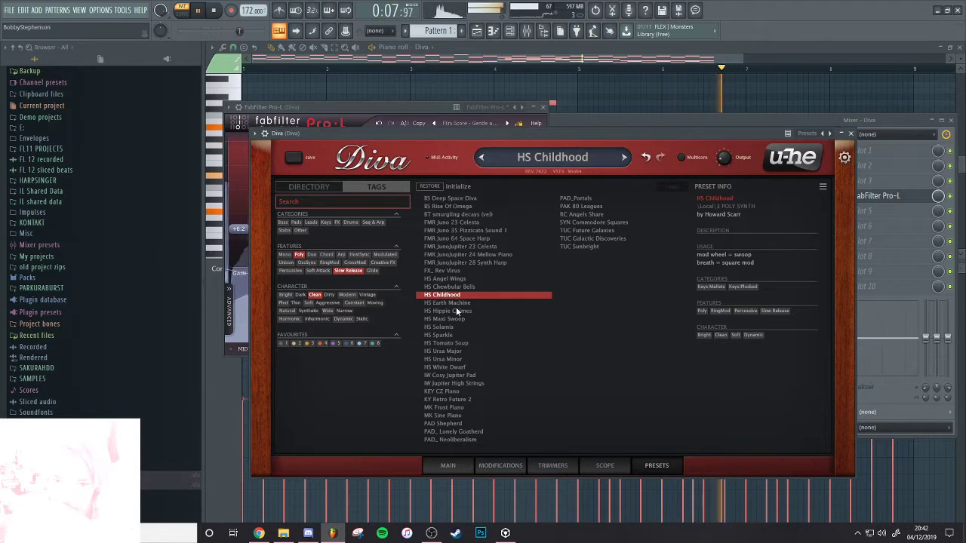
pyautogui.click(454, 302)
pyautogui.click(450, 312)
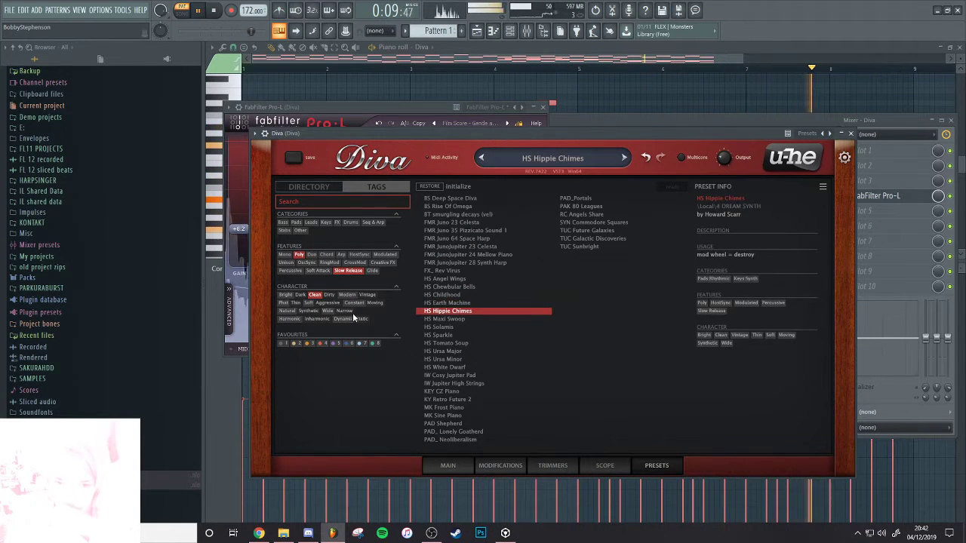
# Filter by the Soft character tag instead of Clean and audition presets including BS Deep Space Diva, BT enhanced juno decays and Digiharp
pyautogui.click(309, 302)
pyautogui.click(476, 303)
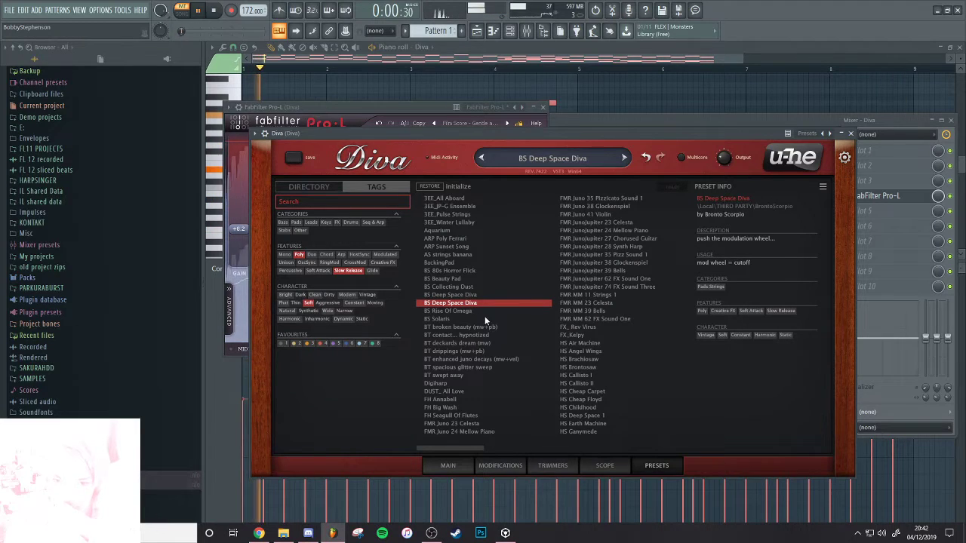
pyautogui.click(590, 335)
pyautogui.click(502, 360)
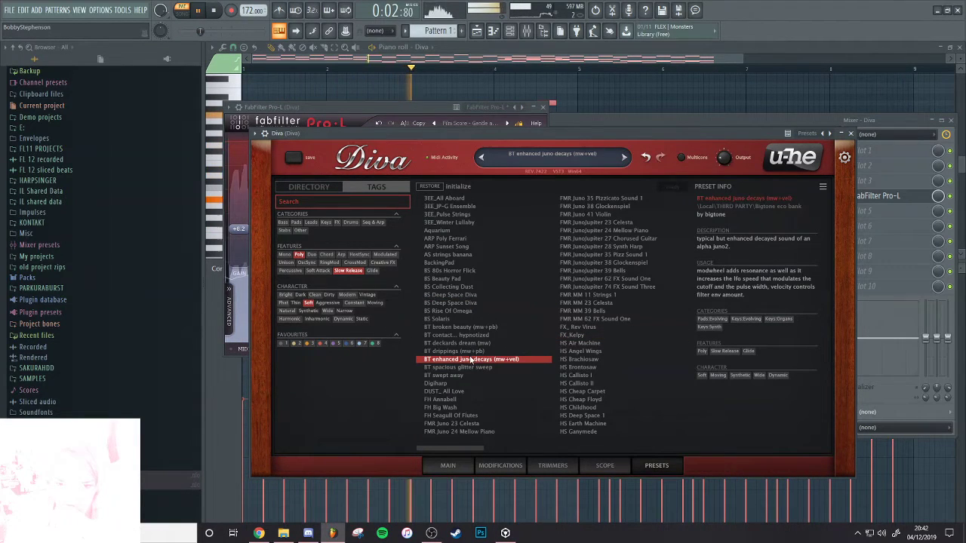
pyautogui.click(476, 382)
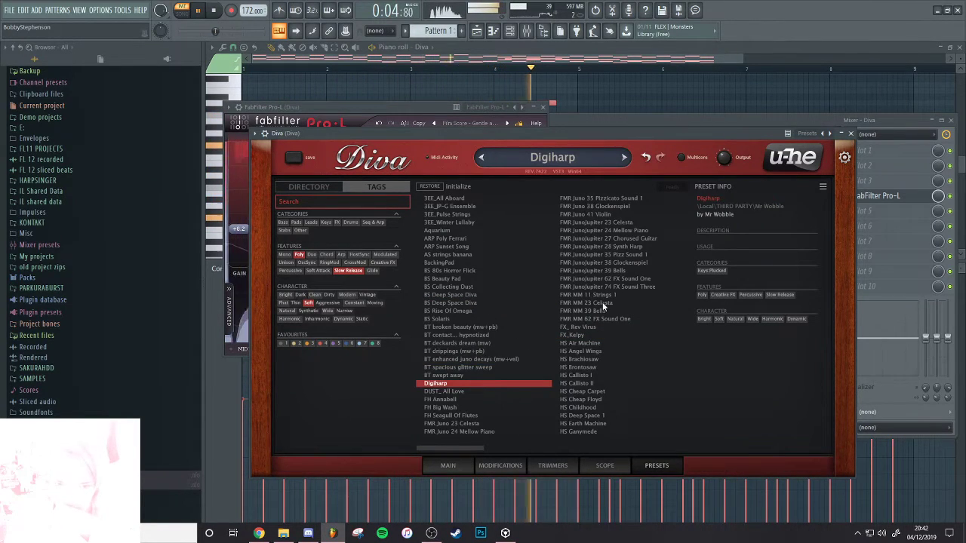
# Audition FH Seagull Of Flutes and the FMR Juno Celesta, Mellow Piano, Pizzicato and Glockenspiel presets
pyautogui.click(469, 416)
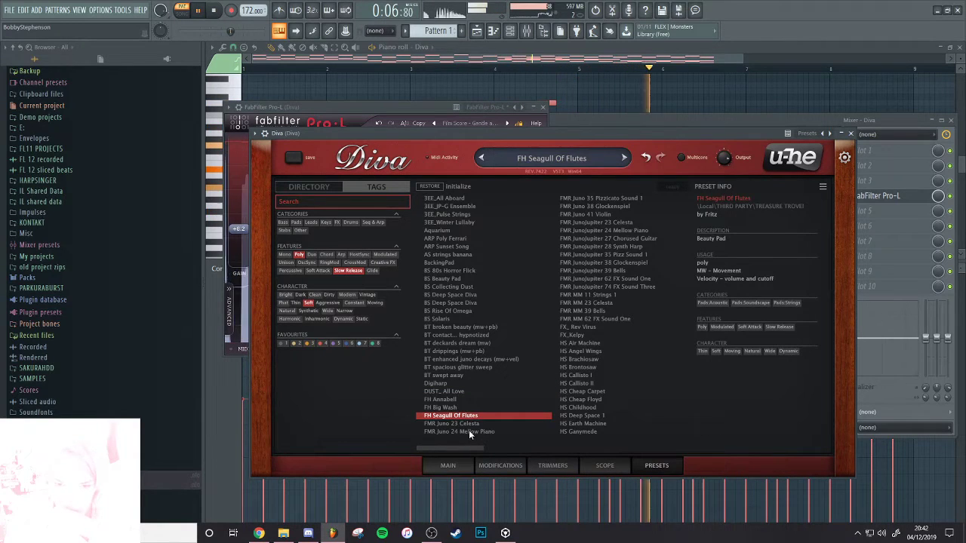
pyautogui.click(463, 424)
pyautogui.click(459, 433)
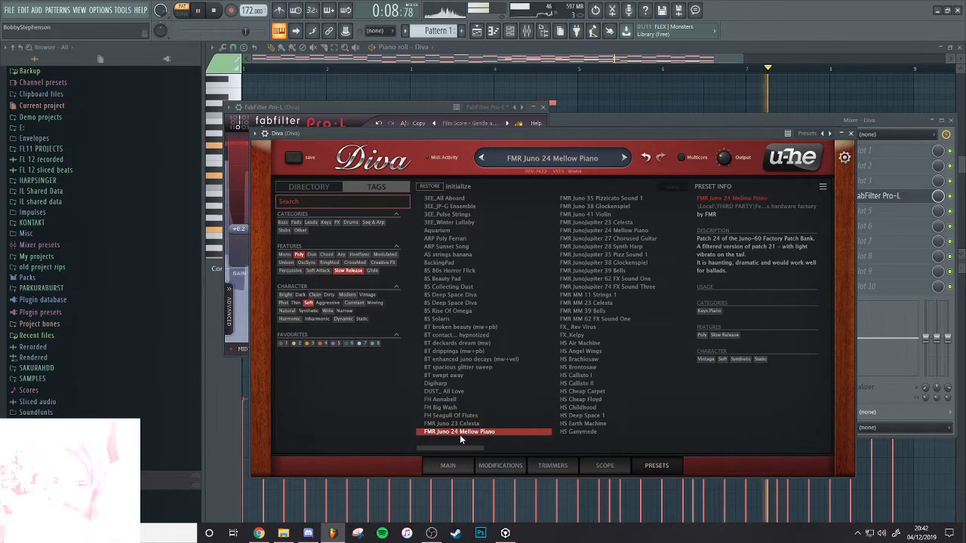
pyautogui.click(590, 200)
pyautogui.click(590, 207)
# Audition the PD Lake Snow pad preset further down the filtered list, and load PD Let Me Go
pyautogui.scroll(-3, 592, 356)
pyautogui.scroll(-3, 593, 360)
pyautogui.click(576, 327)
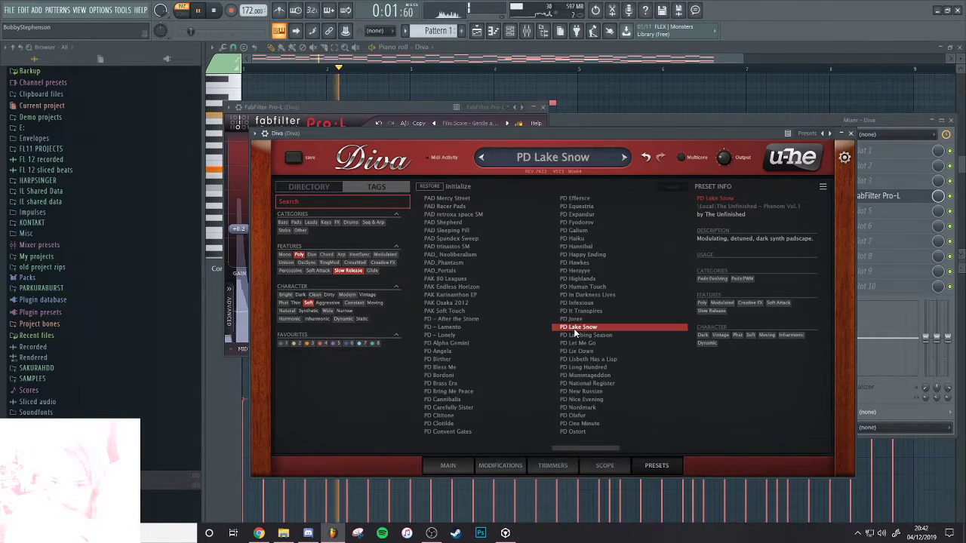
pyautogui.click(577, 343)
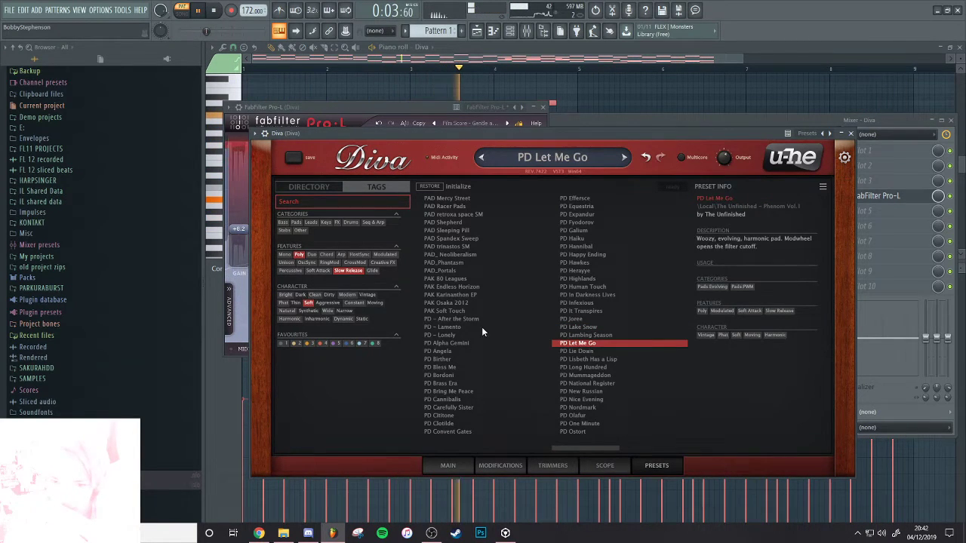
# Audition presets further down the filtered list, including SY Pickle Lily, XS Sweet And Mellow and TUC Second Sun
pyautogui.click(445, 278)
pyautogui.scroll(-3, 458, 253)
pyautogui.click(572, 264)
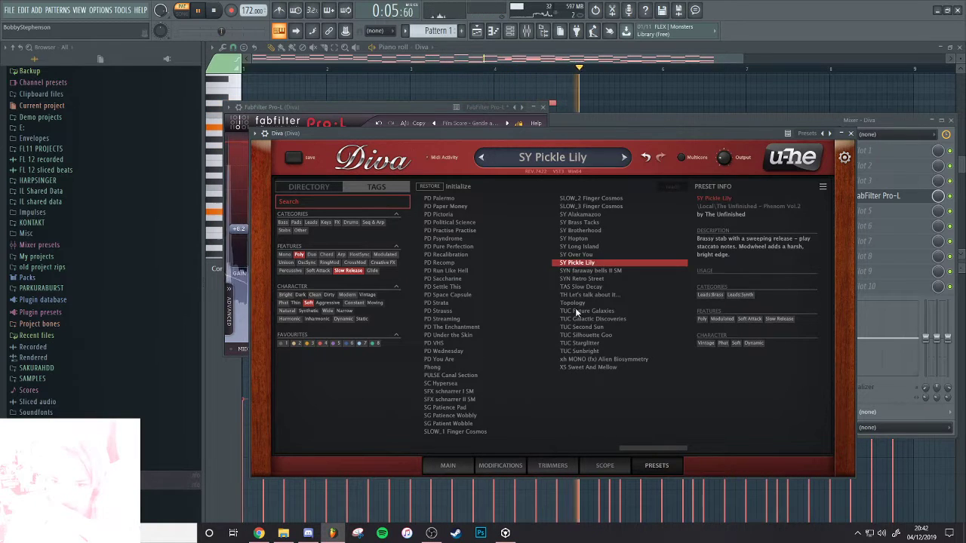
pyautogui.click(578, 367)
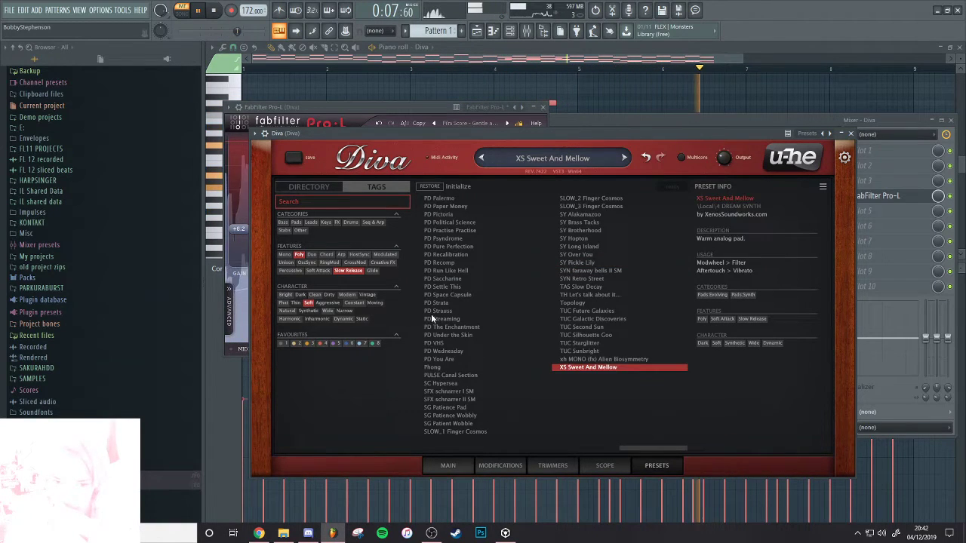
pyautogui.click(580, 335)
pyautogui.click(578, 327)
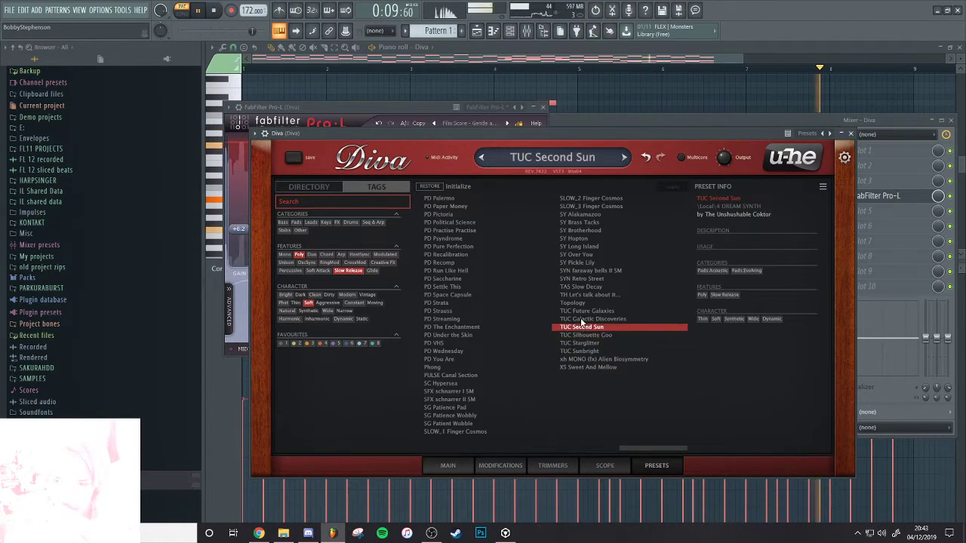
# Audition more of the soft presets, including TUC Future Galaxies, TAS Slow Decay, SY Over You and SY Hopton
pyautogui.click(581, 311)
pyautogui.click(582, 294)
pyautogui.click(579, 285)
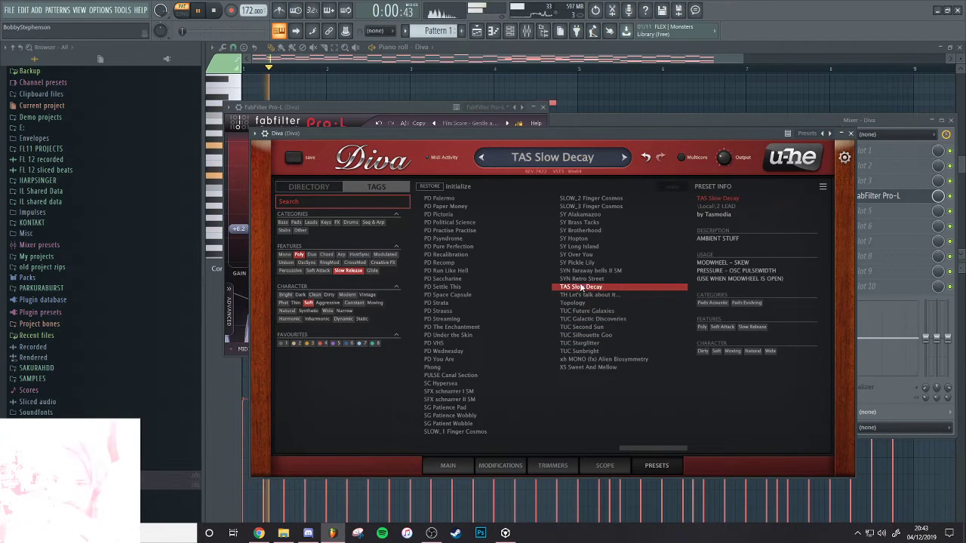
pyautogui.click(582, 271)
pyautogui.click(579, 255)
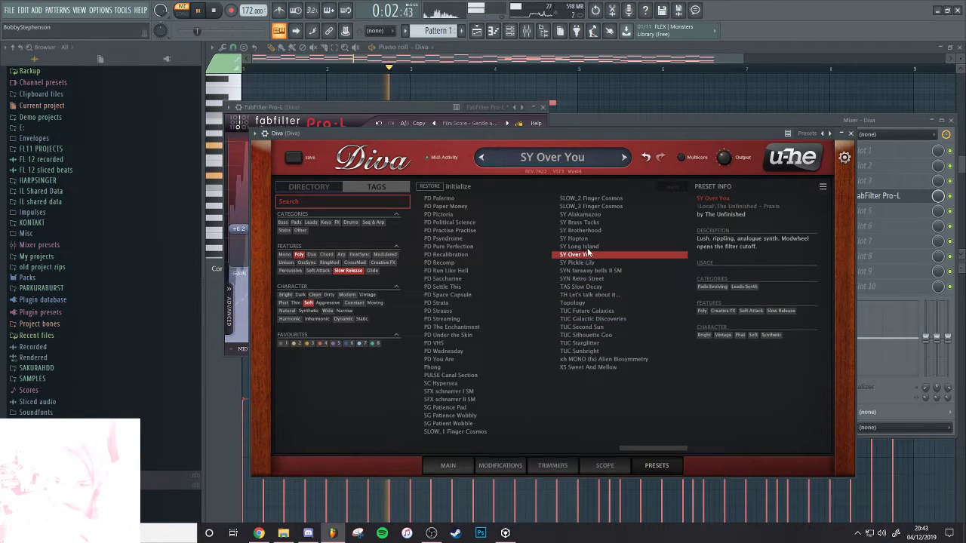
pyautogui.click(577, 246)
pyautogui.click(575, 238)
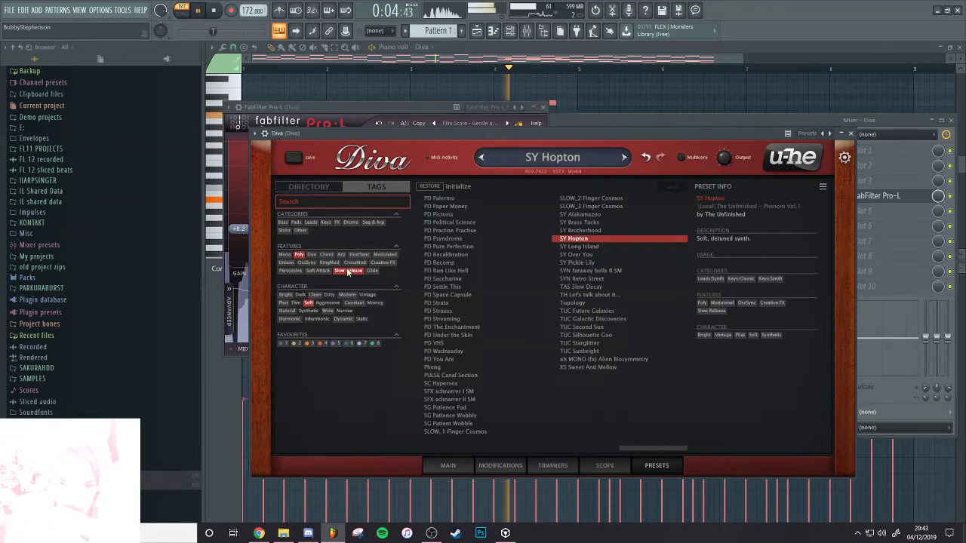
# Filter by the Clean character tag instead of Soft and audition HS Childhood, HS Earth Machine and HS Maxi Swoop
pyautogui.click(309, 302)
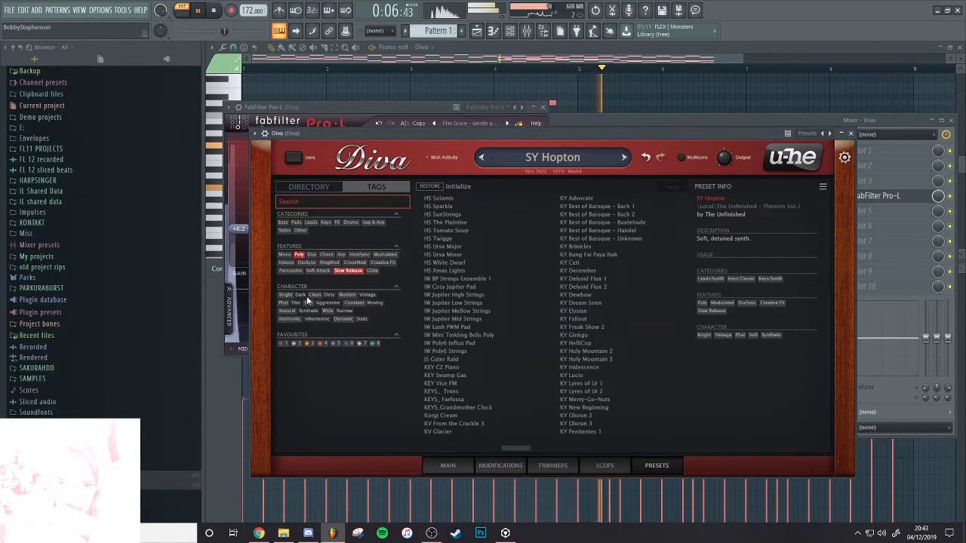
pyautogui.click(313, 294)
pyautogui.click(428, 294)
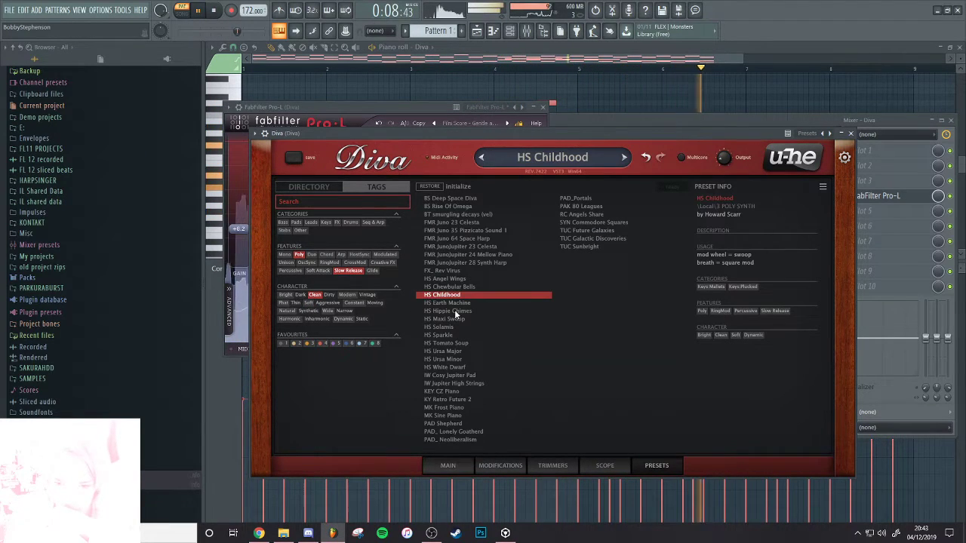
pyautogui.click(452, 303)
pyautogui.click(451, 318)
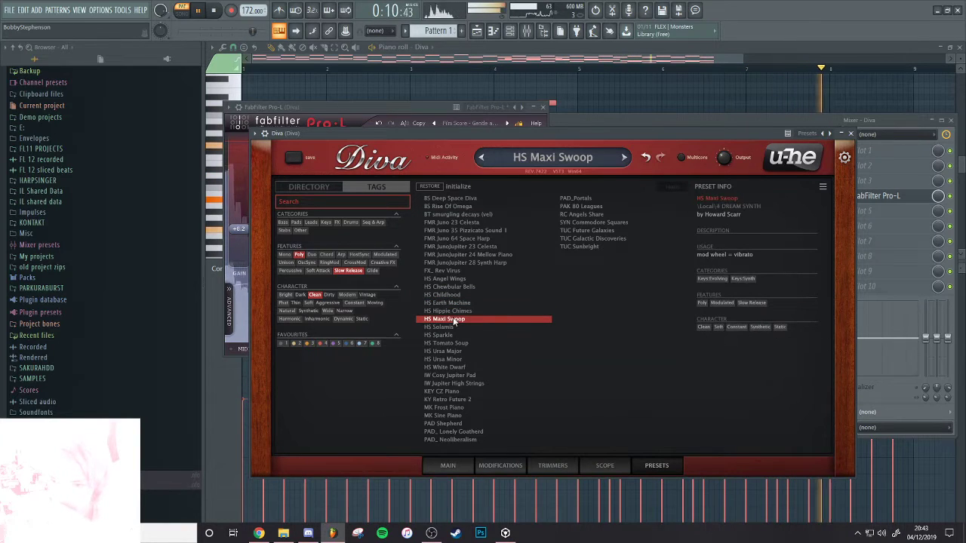
# Audition the HS Sparkle, HS Ursa Major, HS Ursa Minor and HS White Dwarf presets
pyautogui.click(443, 335)
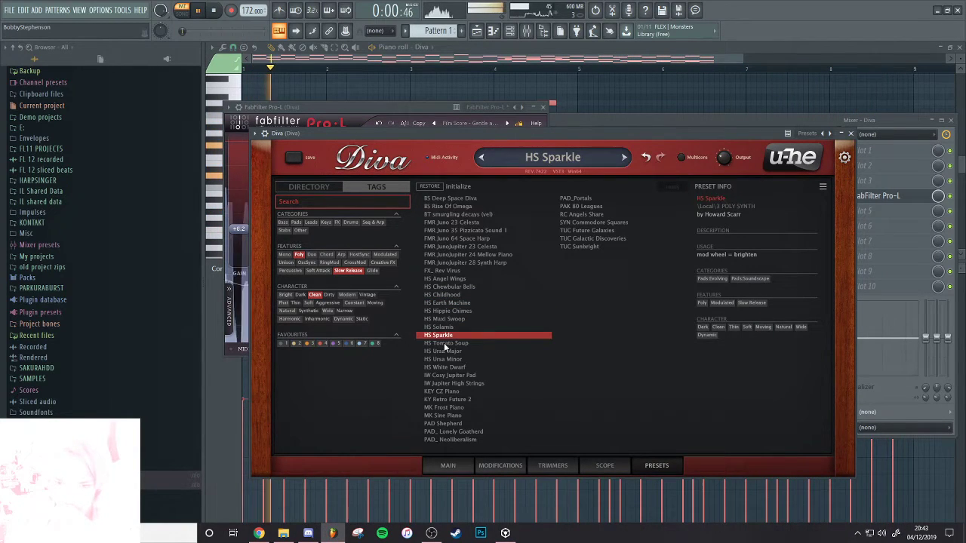
pyautogui.click(445, 352)
pyautogui.click(446, 359)
pyautogui.click(446, 368)
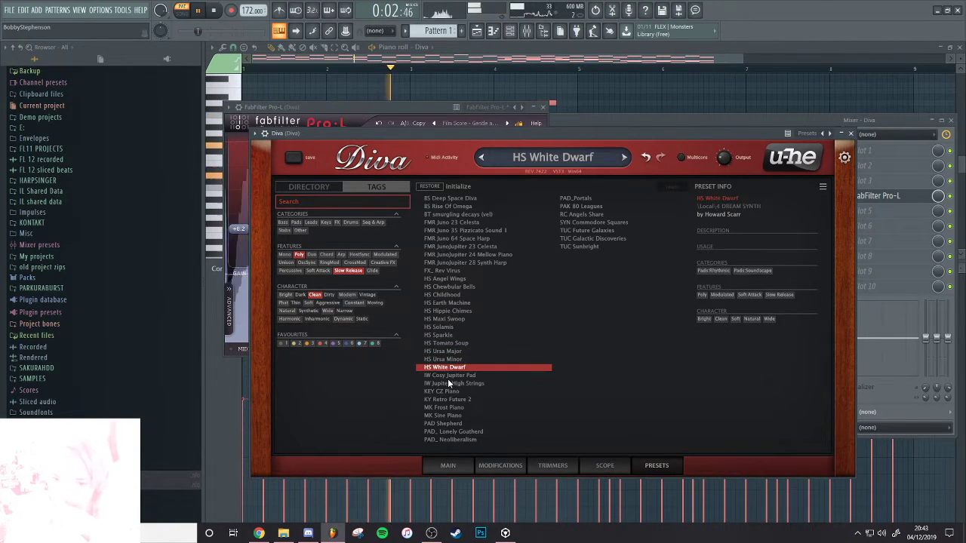
# Audition IW Cosy Jupiter Pad, IW Jupiter High Strings and KY Retro Future 2, and load MK Frost Piano
pyautogui.click(449, 376)
pyautogui.click(450, 384)
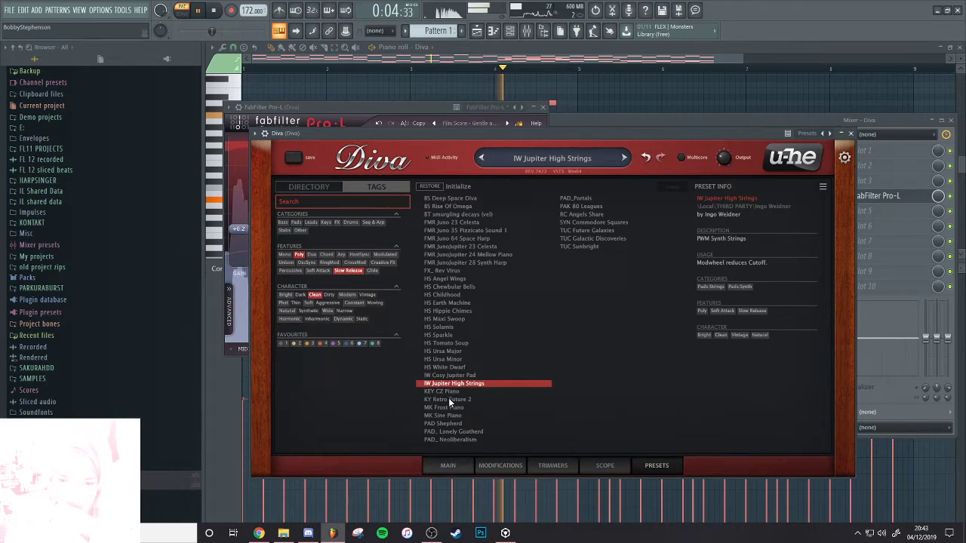
pyautogui.click(448, 399)
pyautogui.click(449, 408)
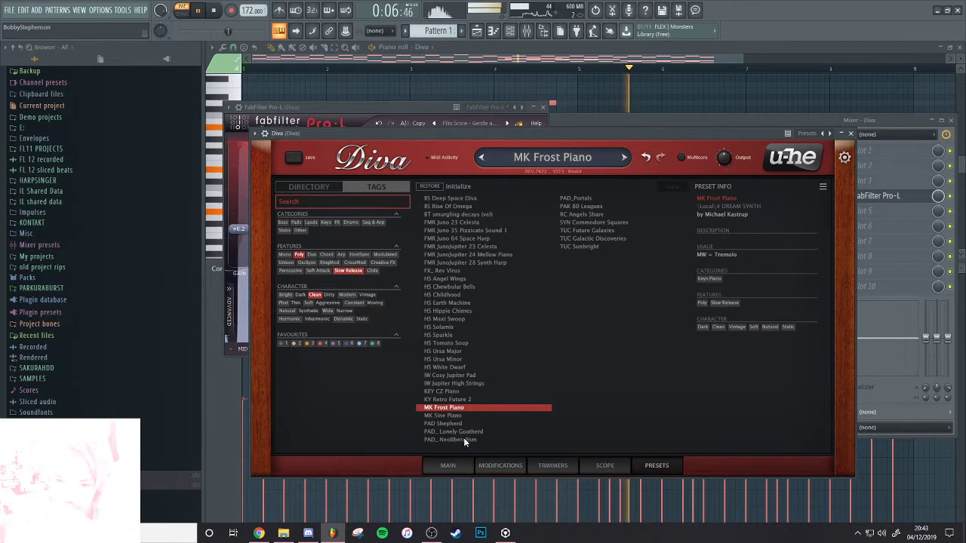
# Tweak the filter cutoff and feedback of the loaded preset, and shorten the release of envelope 1
pyautogui.click(454, 464)
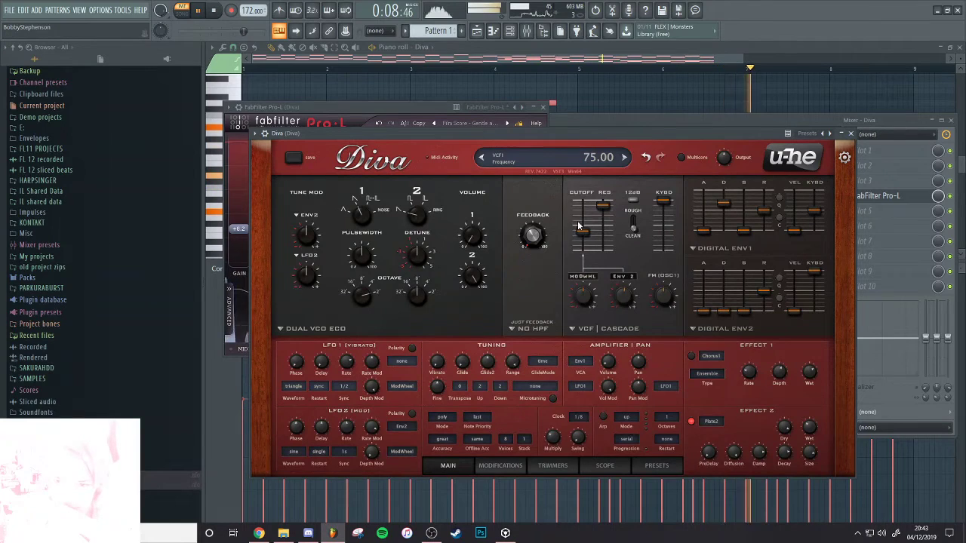
pyautogui.moveTo(580, 229); pyautogui.dragTo(586, 231)
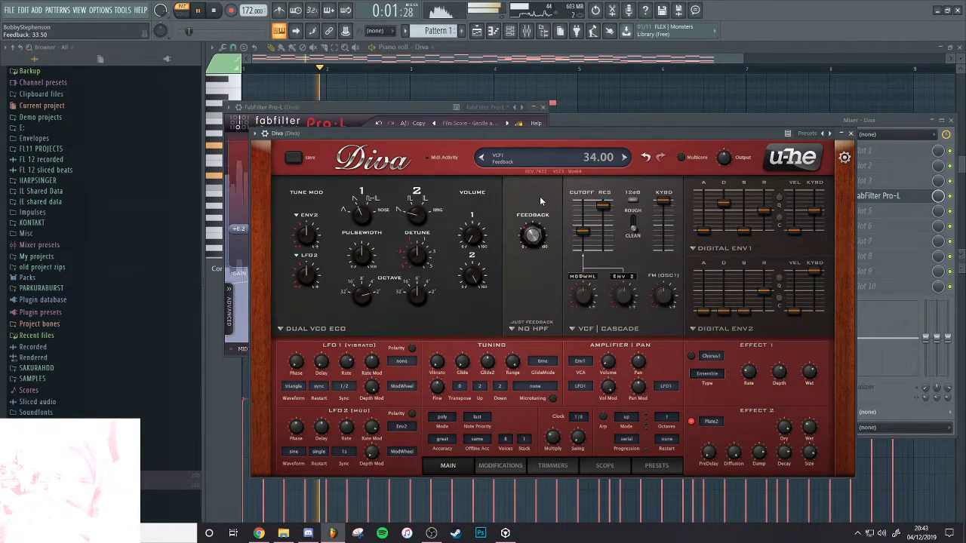
pyautogui.moveTo(772, 231); pyautogui.dragTo(762, 228)
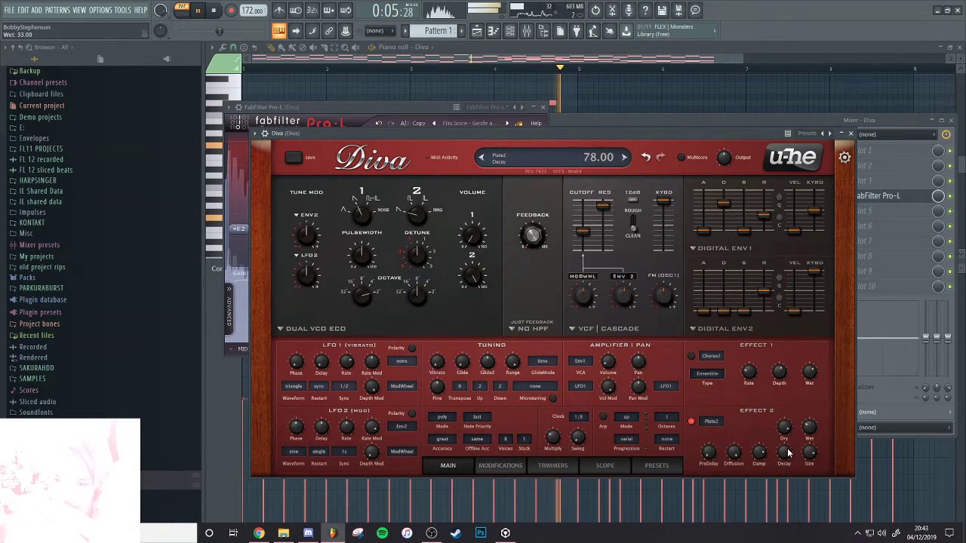
# Switch on Effect 1, try the Rotary1 module, and set it back to Chorus1
pyautogui.click(691, 355)
pyautogui.click(711, 355)
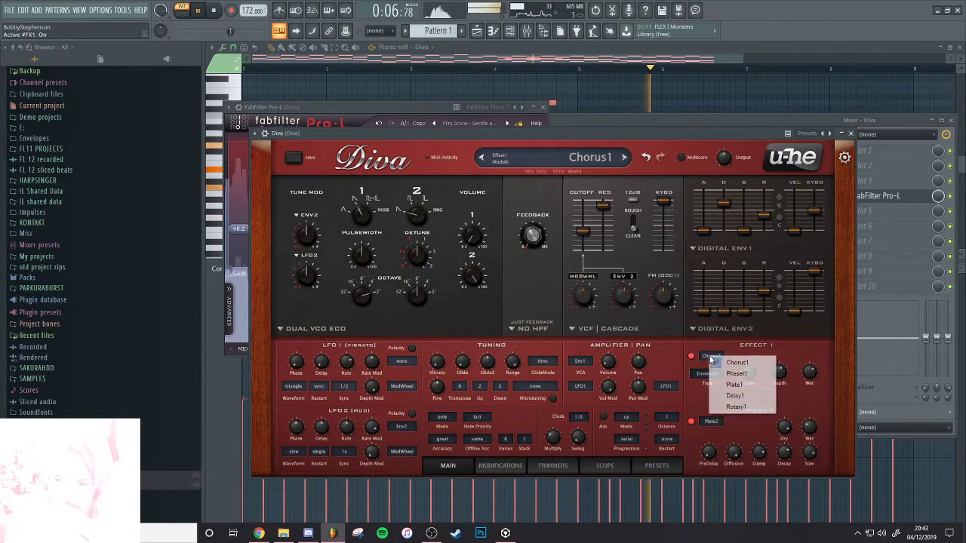
pyautogui.click(737, 407)
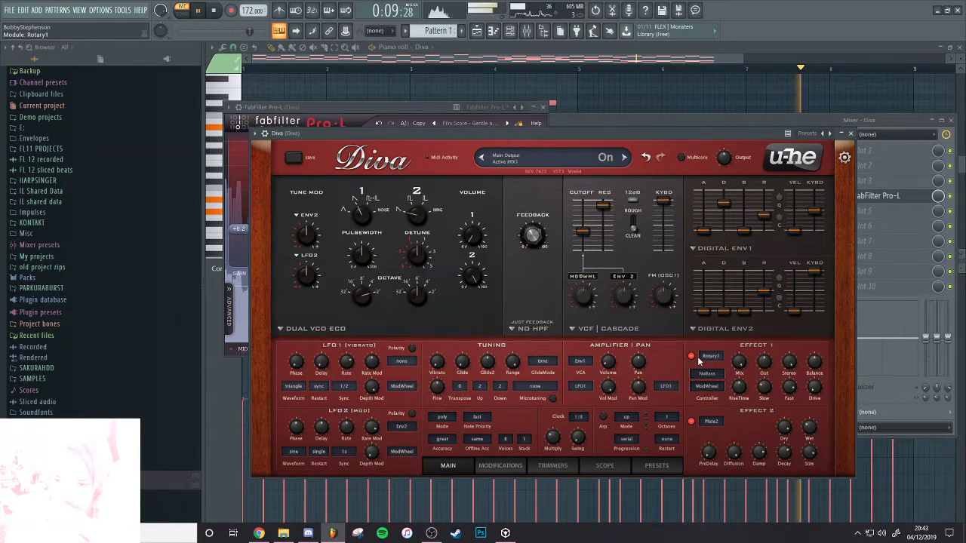
pyautogui.click(711, 355)
pyautogui.click(722, 364)
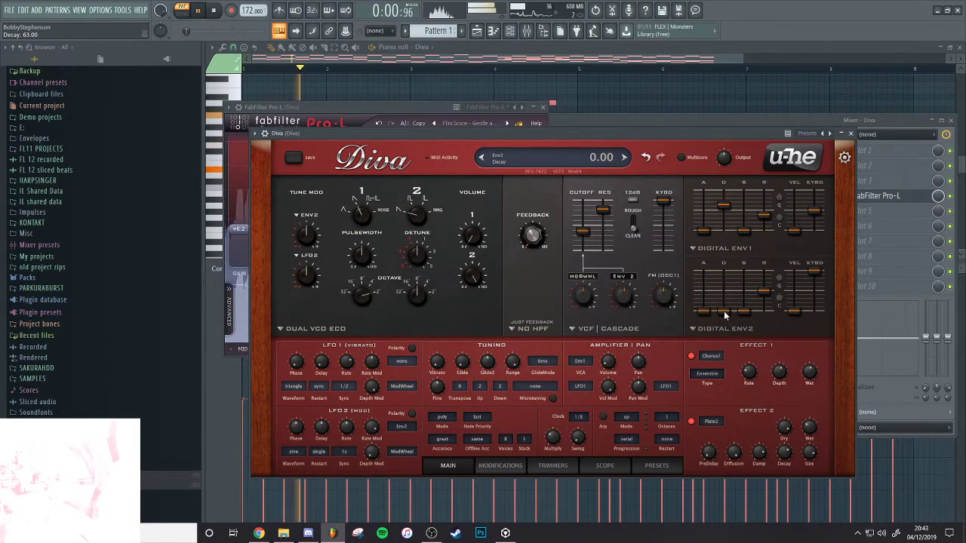
# Raise envelope 2's decay slightly and try adjusting the filter's FM amount from oscillator 1
pyautogui.moveTo(724, 316); pyautogui.dragTo(729, 265)
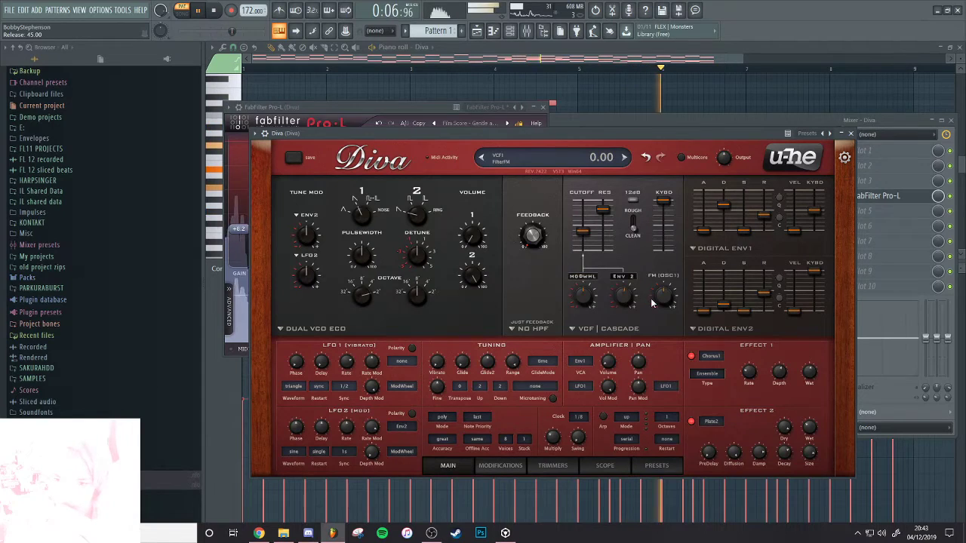
pyautogui.moveTo(653, 303); pyautogui.dragTo(674, 282)
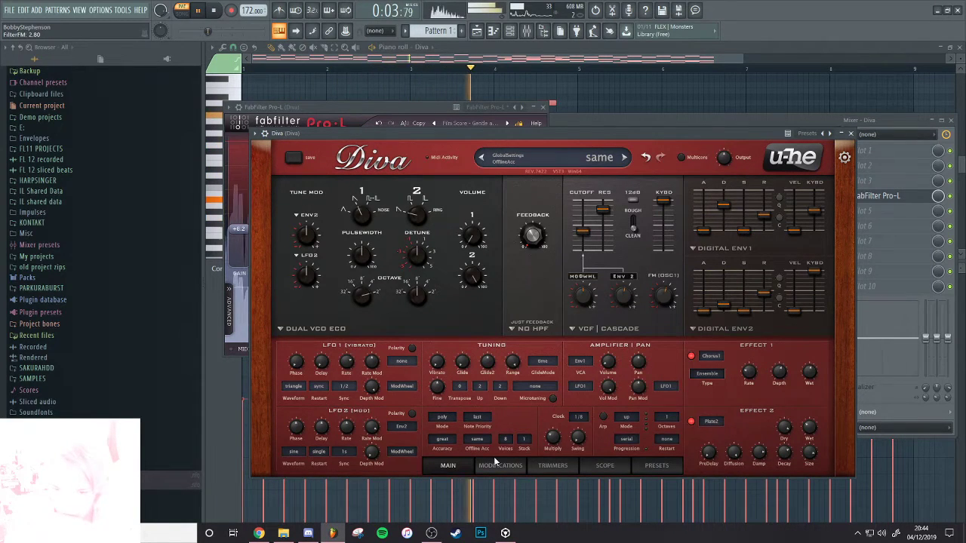
# Look through the trimmer and modification settings, and set the voice stack to 2
pyautogui.click(497, 464)
pyautogui.click(555, 468)
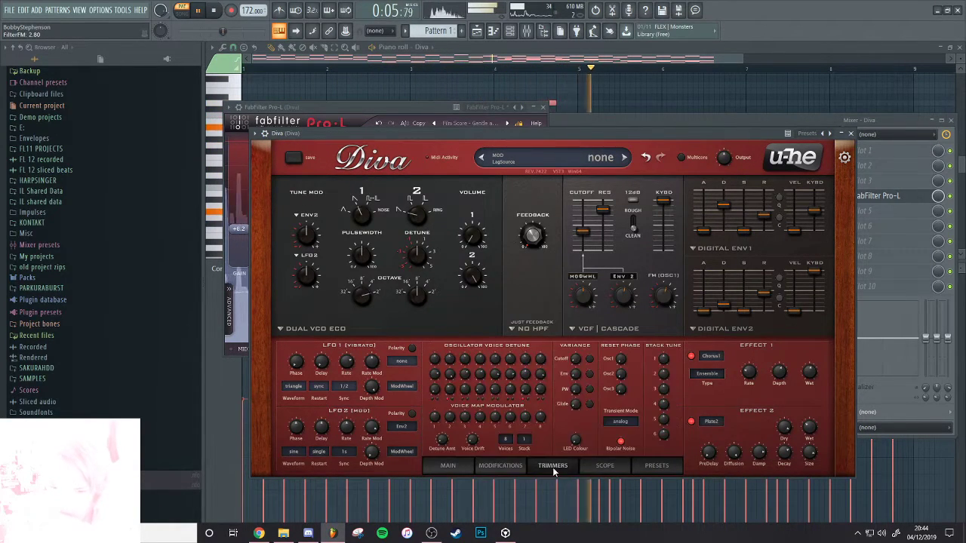
pyautogui.click(501, 466)
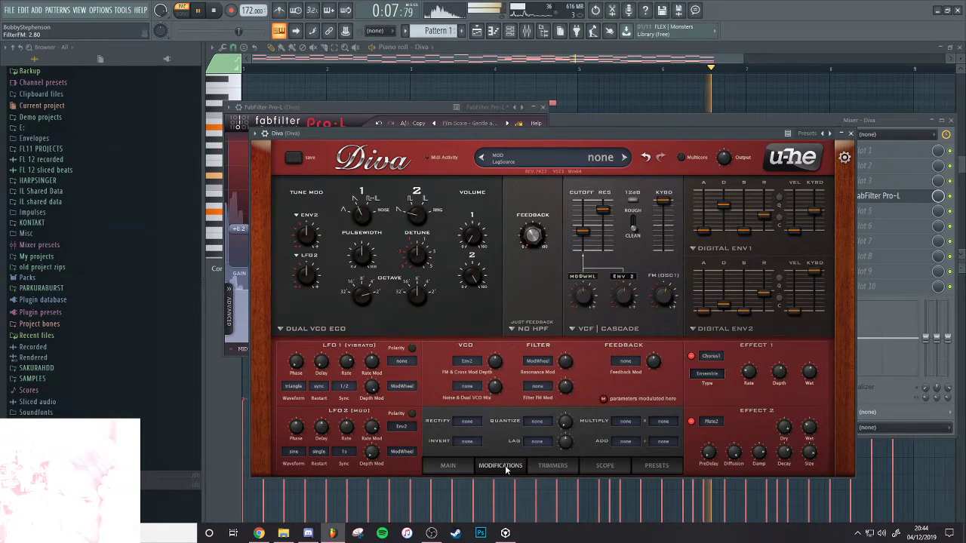
pyautogui.click(453, 464)
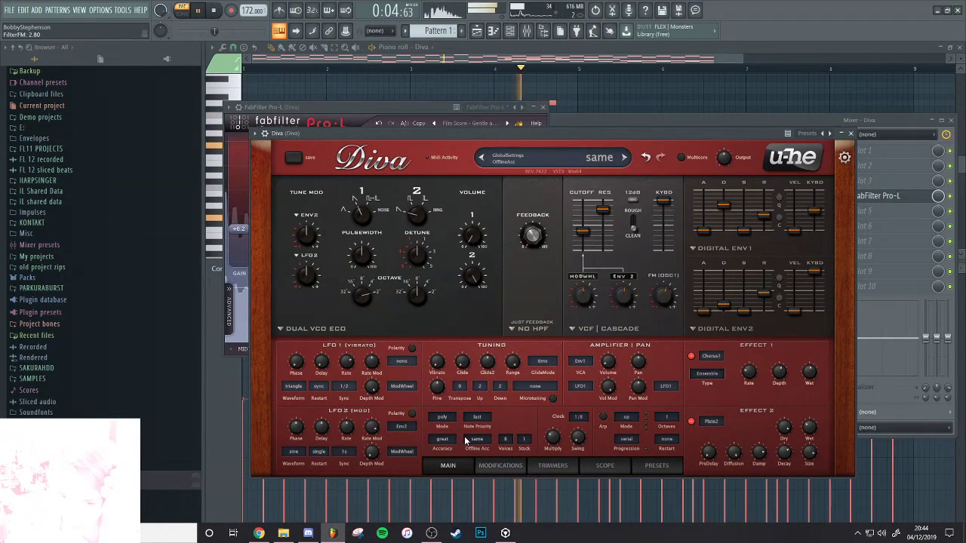
pyautogui.click(523, 441)
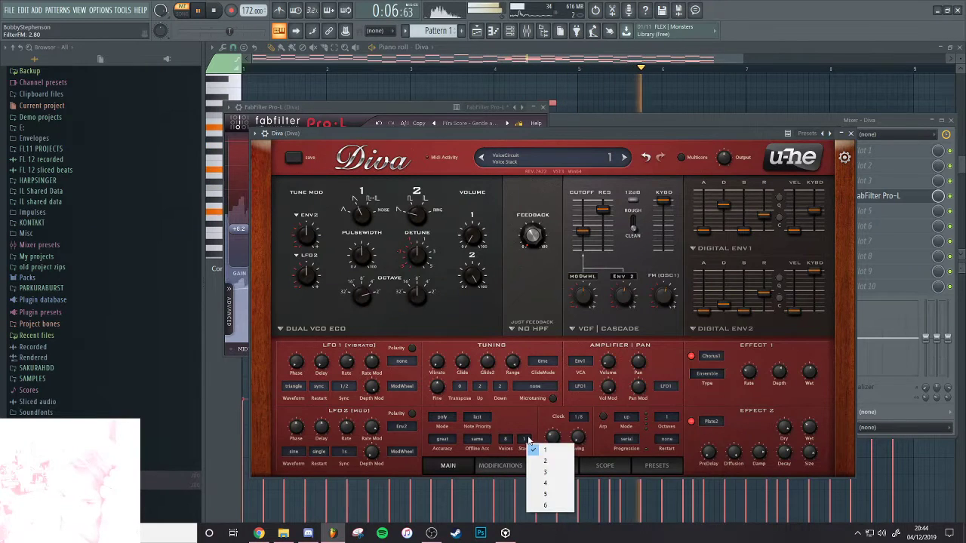
pyautogui.click(532, 462)
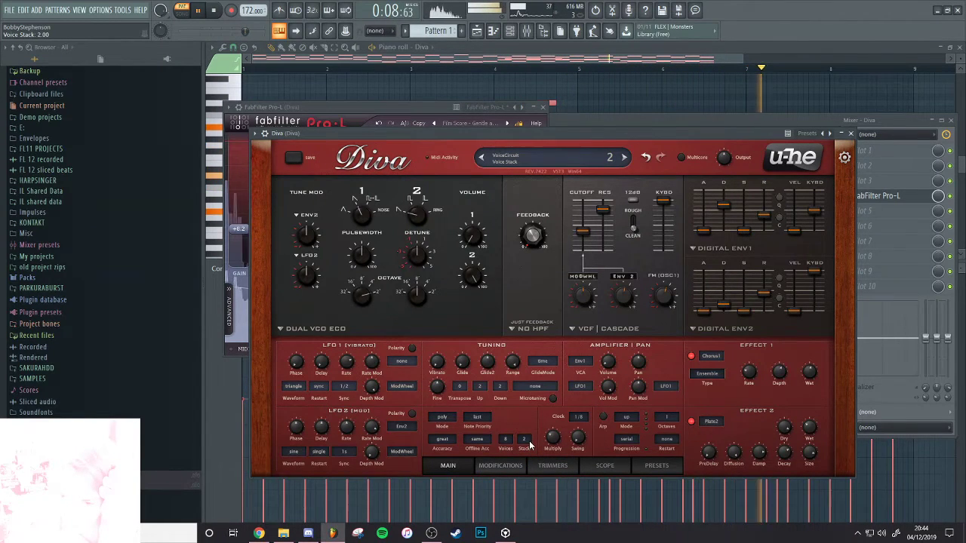
# Adjust the voice drift and detune amount in the trimmers, and change the LED colour to purple
pyautogui.click(565, 466)
pyautogui.click(601, 466)
pyautogui.click(574, 465)
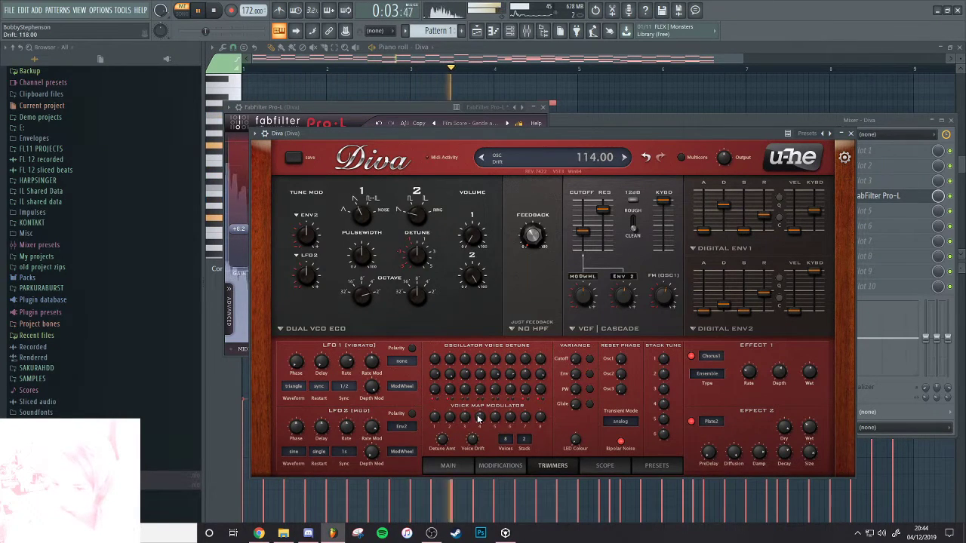
pyautogui.moveTo(571, 427); pyautogui.dragTo(580, 429)
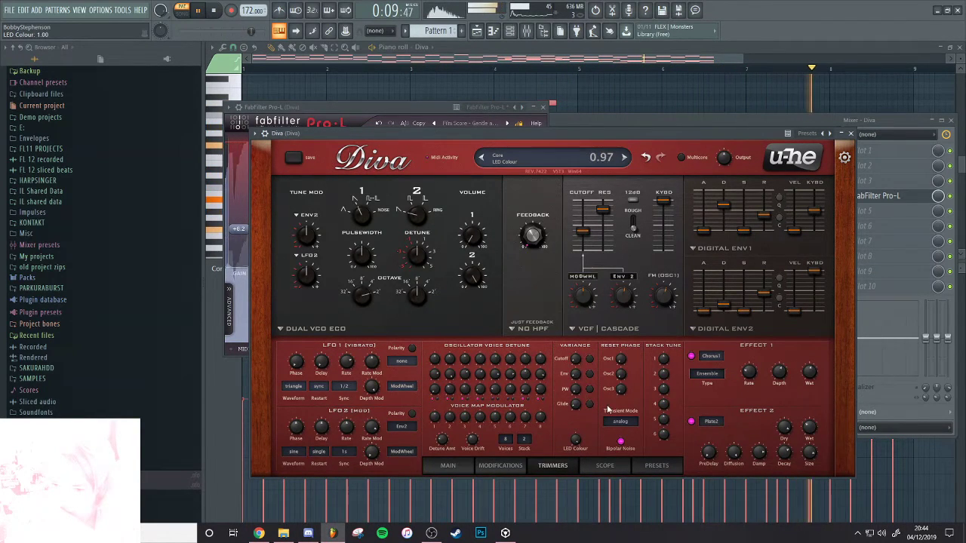
pyautogui.moveTo(593, 461); pyautogui.dragTo(590, 440)
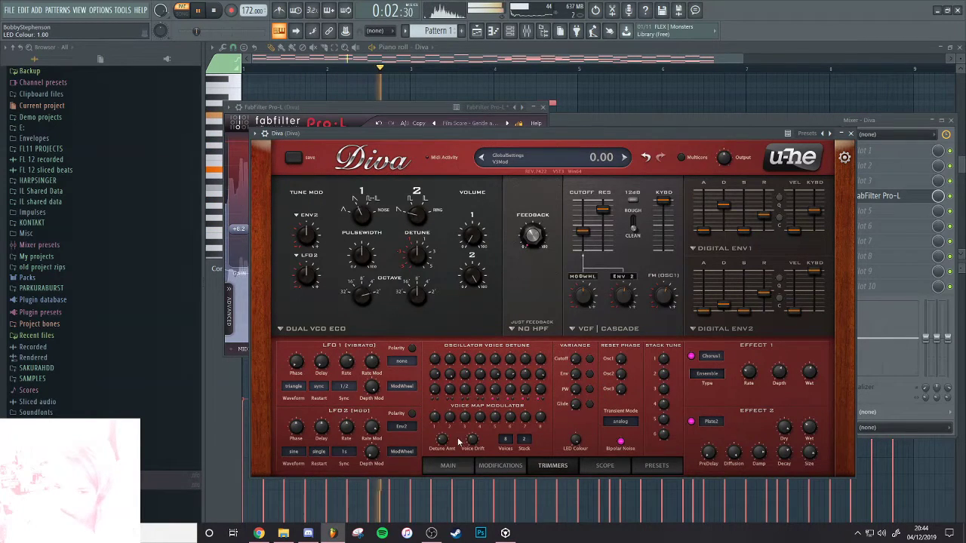
pyautogui.moveTo(434, 434); pyautogui.dragTo(442, 436)
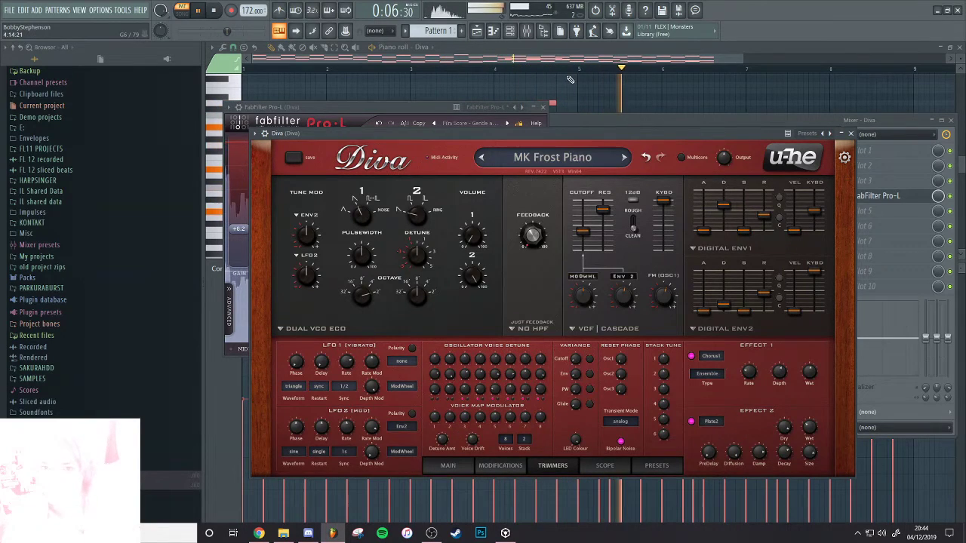
# Load Fruity Parametric EQ 2 in slot 2 of the Diva mixer track, cutting the lows and boosting band 5 around 2.4 kHz
pyautogui.click(875, 165)
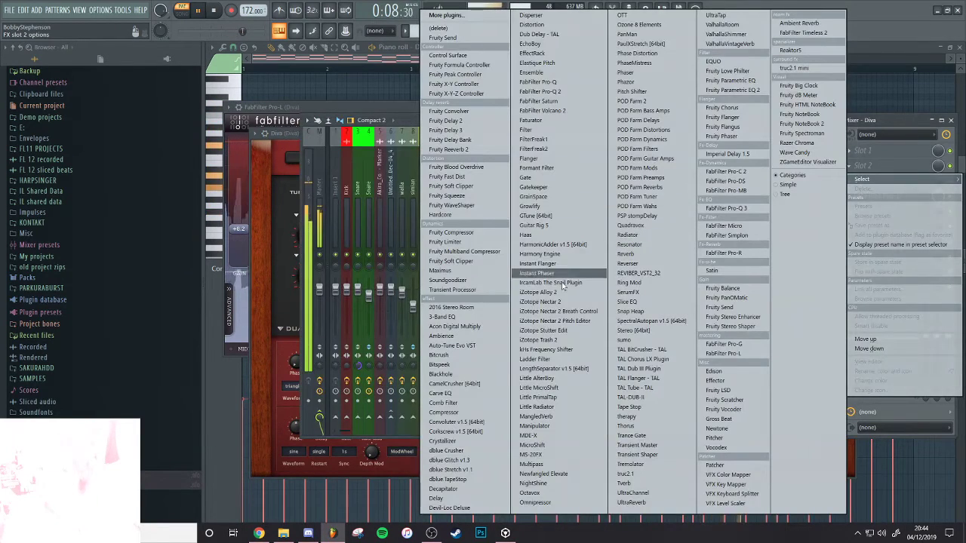
pyautogui.click(730, 91)
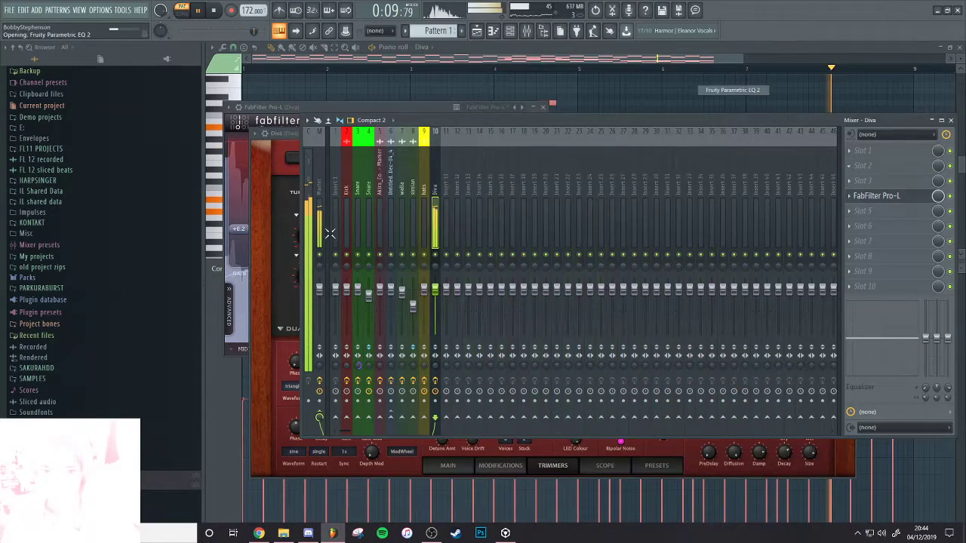
pyautogui.moveTo(372, 267); pyautogui.dragTo(366, 289)
pyautogui.moveTo(438, 267); pyautogui.dragTo(475, 259)
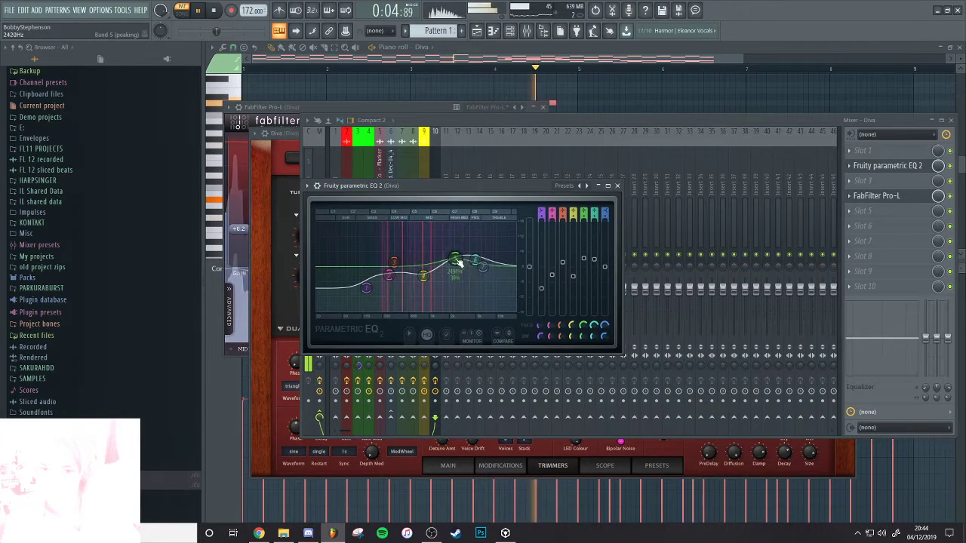
# Load the Ensemble effect in slot 3 of the Diva mixer track
pyautogui.click(862, 180)
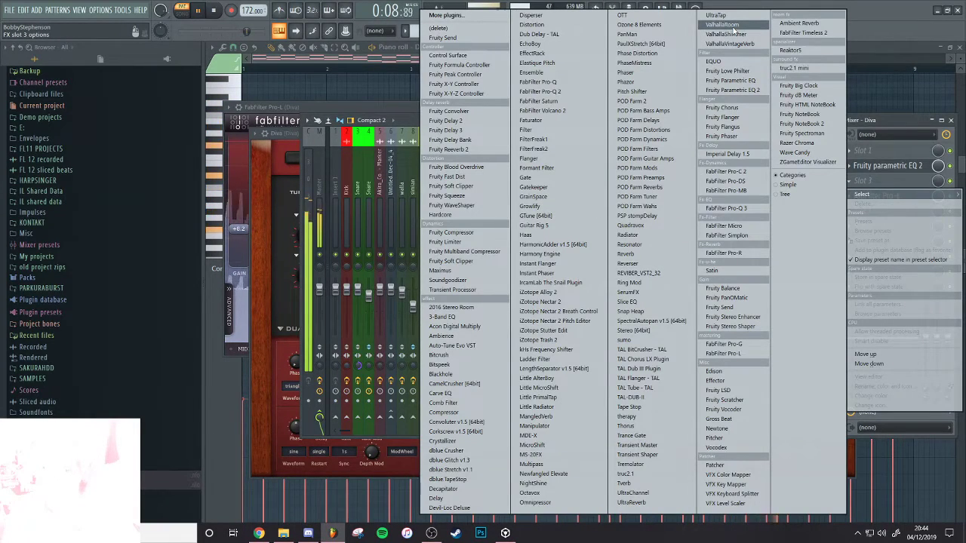
pyautogui.click(538, 73)
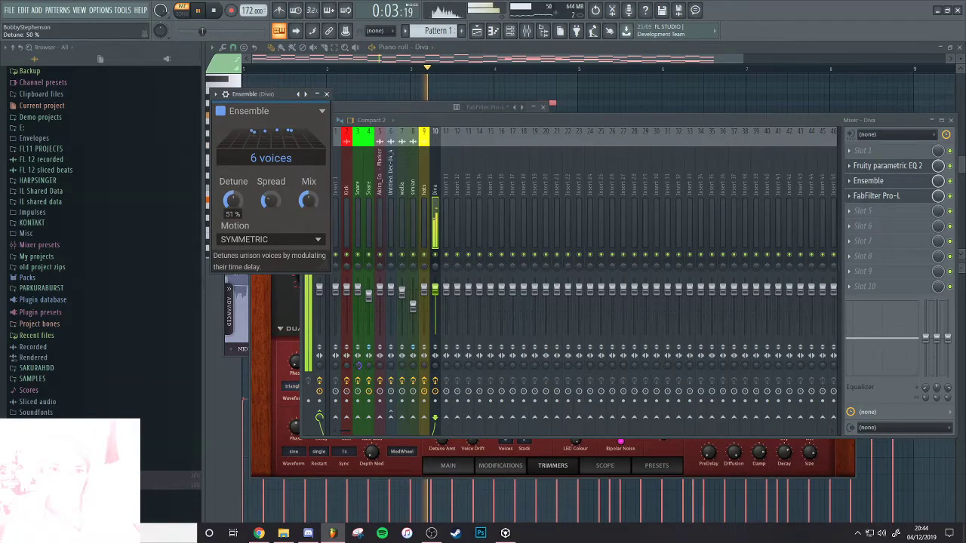
# Lower the Ensemble detune and load EchoBoy in slot 4 of the Diva mixer track with the preset "a good patch"
pyautogui.moveTo(232, 200); pyautogui.dragTo(231, 222)
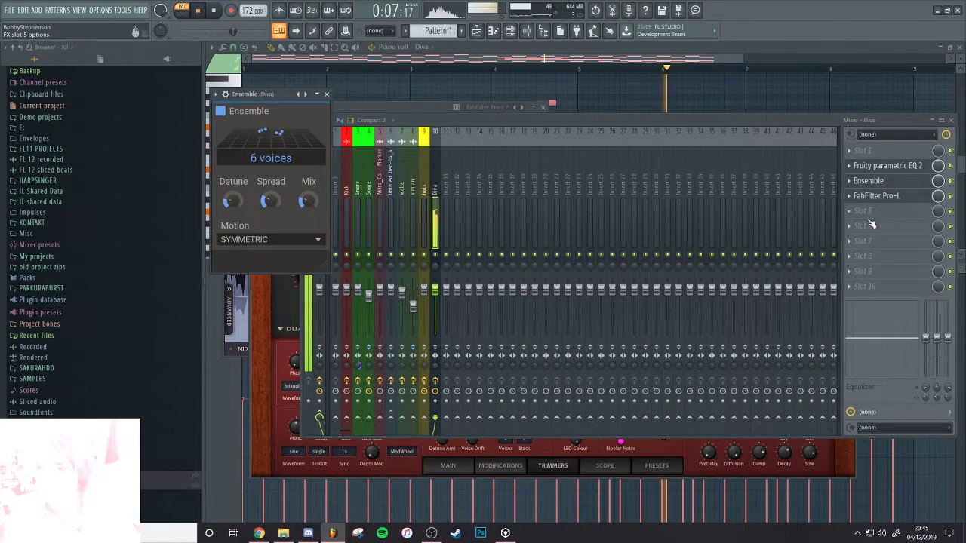
pyautogui.click(872, 224)
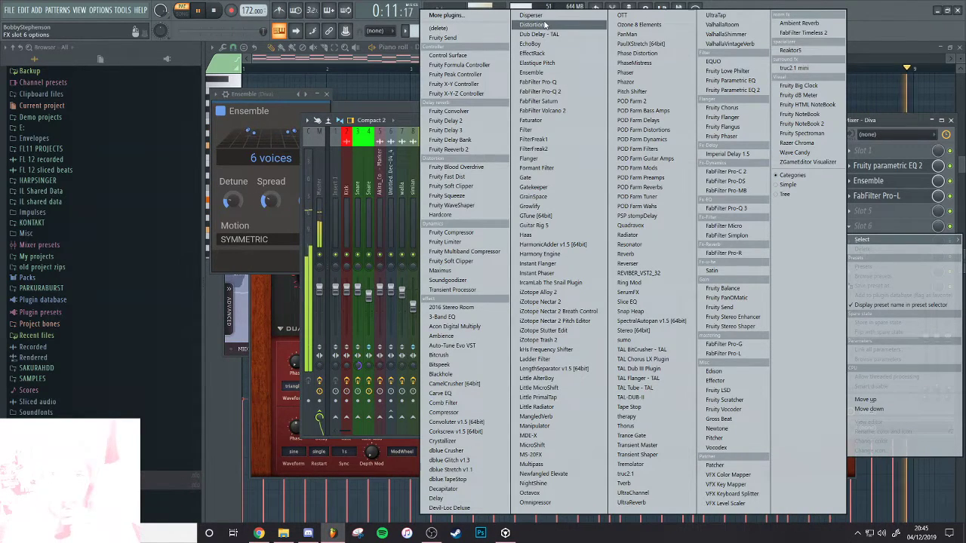
pyautogui.click(530, 43)
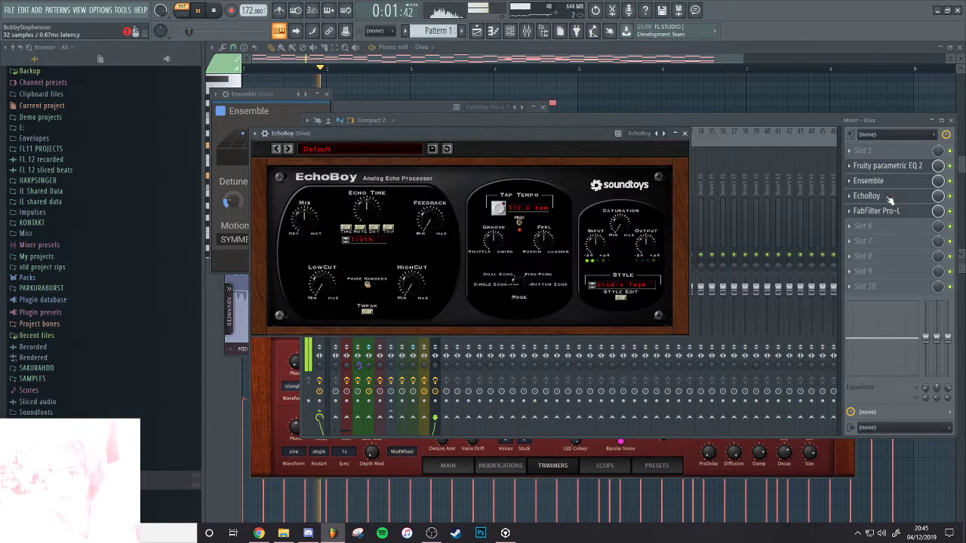
pyautogui.click(256, 134)
pyautogui.moveTo(300, 172)
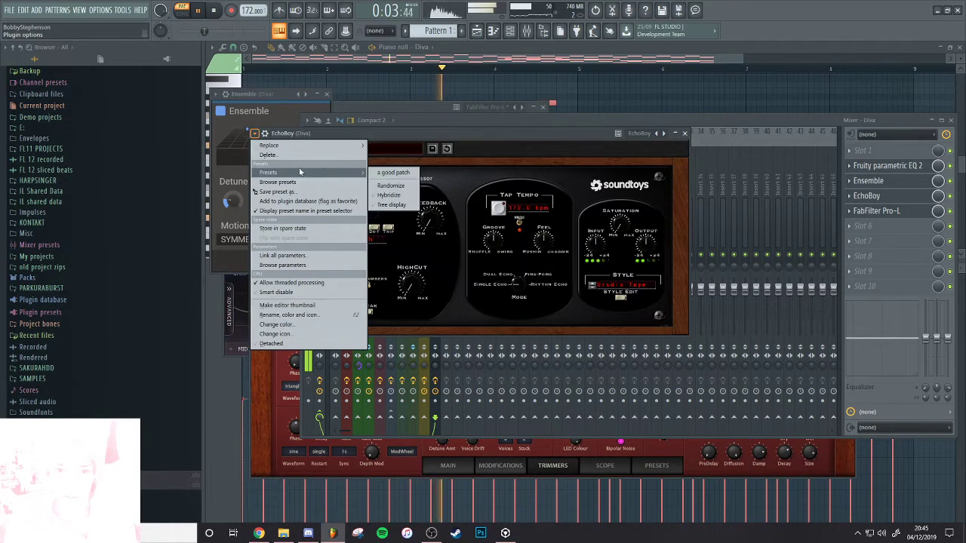
pyautogui.click(377, 173)
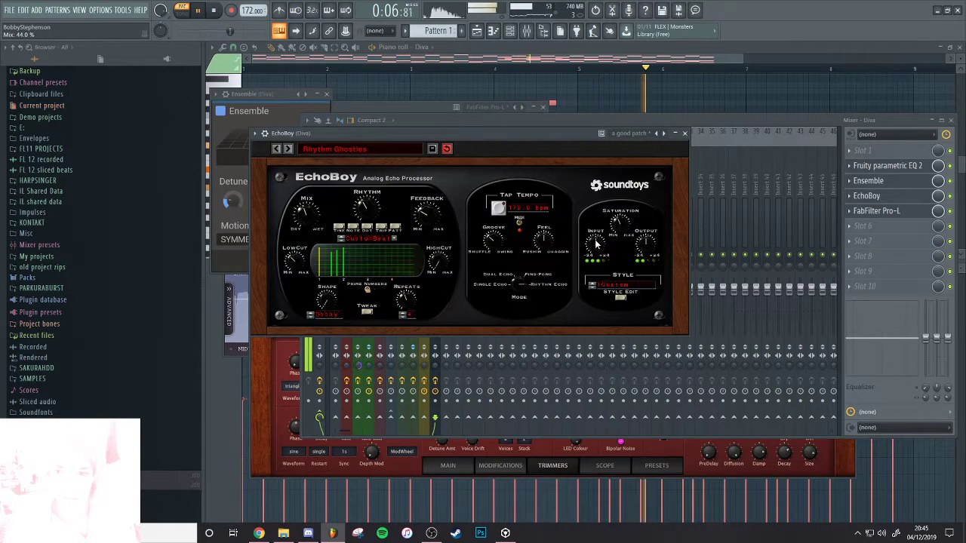
# Set the FabFilter Pro-L gain on the Diva track to +18.1
pyautogui.click(871, 215)
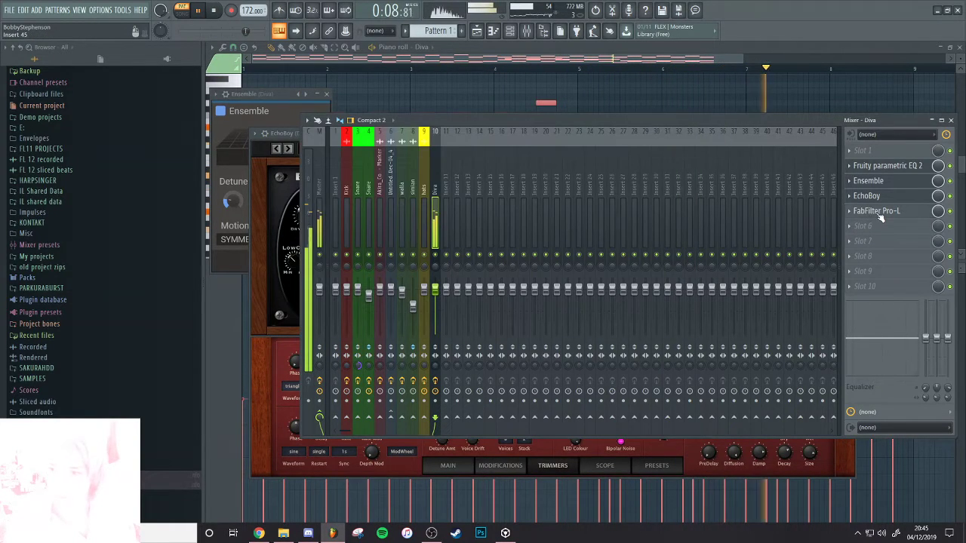
pyautogui.click(878, 212)
pyautogui.moveTo(245, 228); pyautogui.dragTo(249, 186)
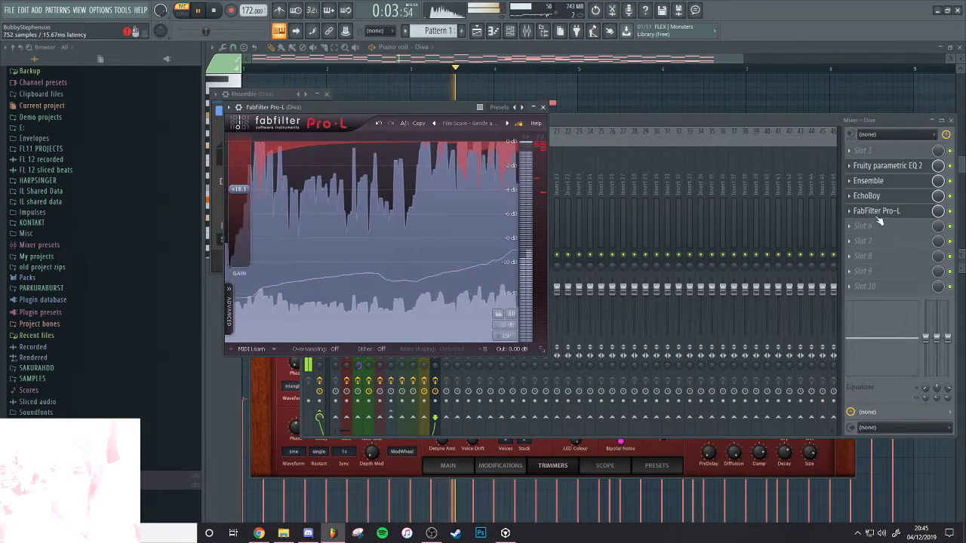
# Insert a second Fruity Parametric EQ 2 in slot 5 of the Diva track, ahead of FabFilter Pro-L
pyautogui.click(850, 211)
pyautogui.moveTo(862, 224)
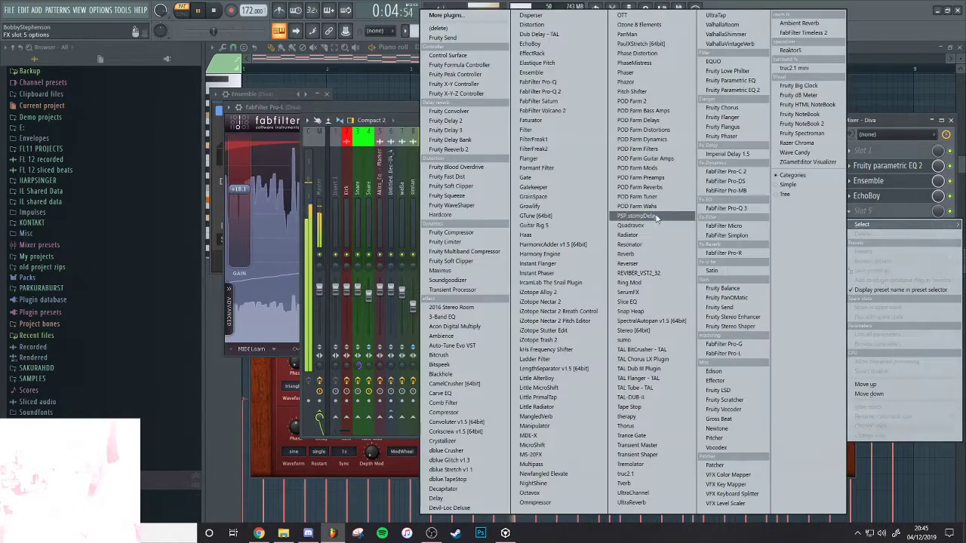
pyautogui.click(735, 90)
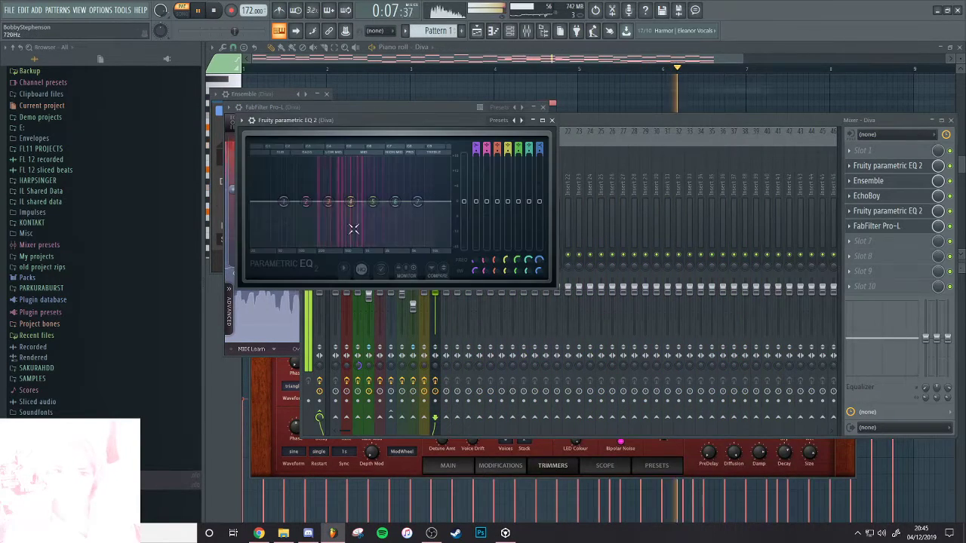
# In the second EQ, dip band 4 slightly and sweep a narrow band 5 to cut a resonance around 288 Hz
pyautogui.moveTo(345, 209); pyautogui.dragTo(327, 168)
pyautogui.moveTo(518, 271); pyautogui.dragTo(518, 298)
pyautogui.moveTo(518, 167); pyautogui.dragTo(518, 155)
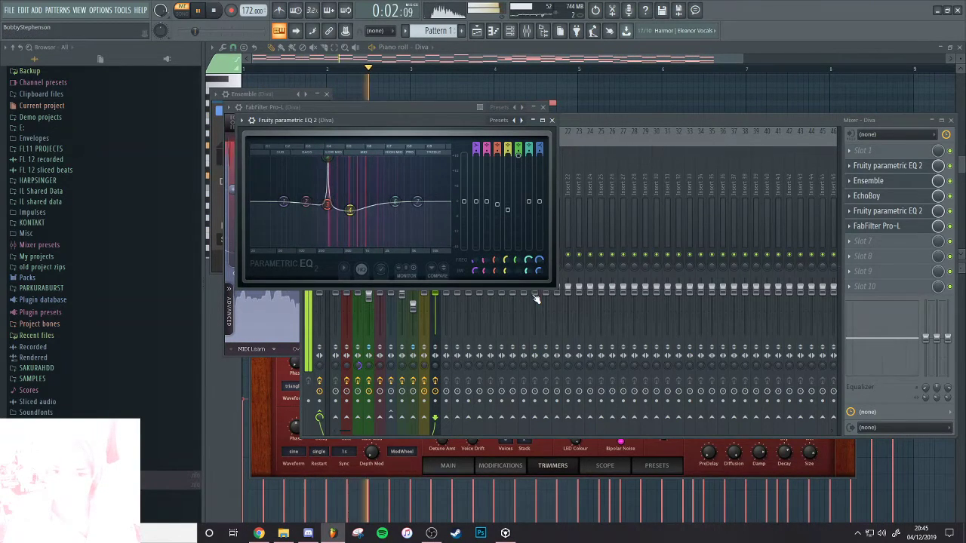
pyautogui.moveTo(518, 260); pyautogui.dragTo(517, 269)
pyautogui.moveTo(325, 167); pyautogui.dragTo(340, 167)
pyautogui.moveTo(518, 260); pyautogui.dragTo(518, 262)
pyautogui.moveTo(336, 157); pyautogui.dragTo(336, 217)
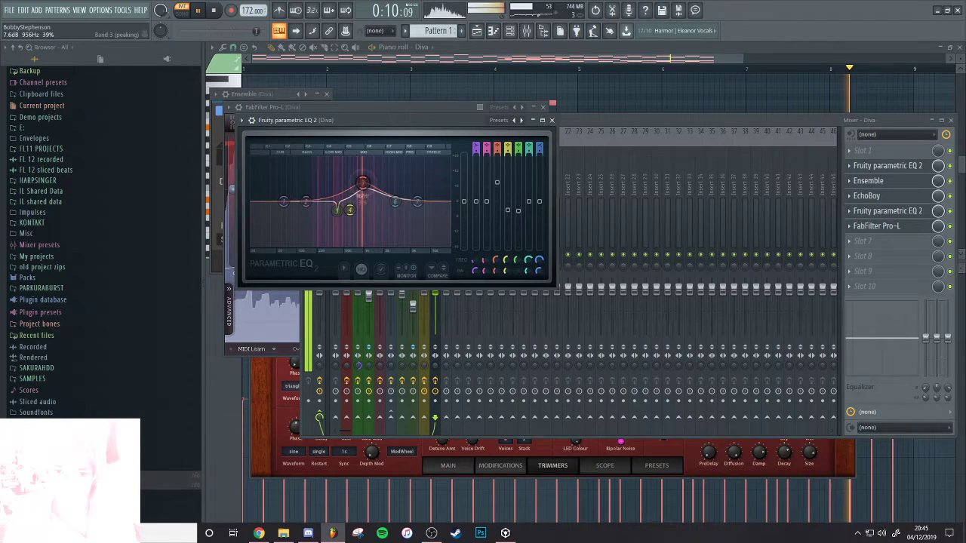
# Sweep a narrow band 3 to cut a resonance around 1 kHz, and dip band 1 in the lows
pyautogui.moveTo(363, 182); pyautogui.dragTo(361, 164)
pyautogui.moveTo(497, 271); pyautogui.dragTo(498, 294)
pyautogui.moveTo(362, 163); pyautogui.dragTo(363, 158)
pyautogui.moveTo(496, 259); pyautogui.dragTo(495, 251)
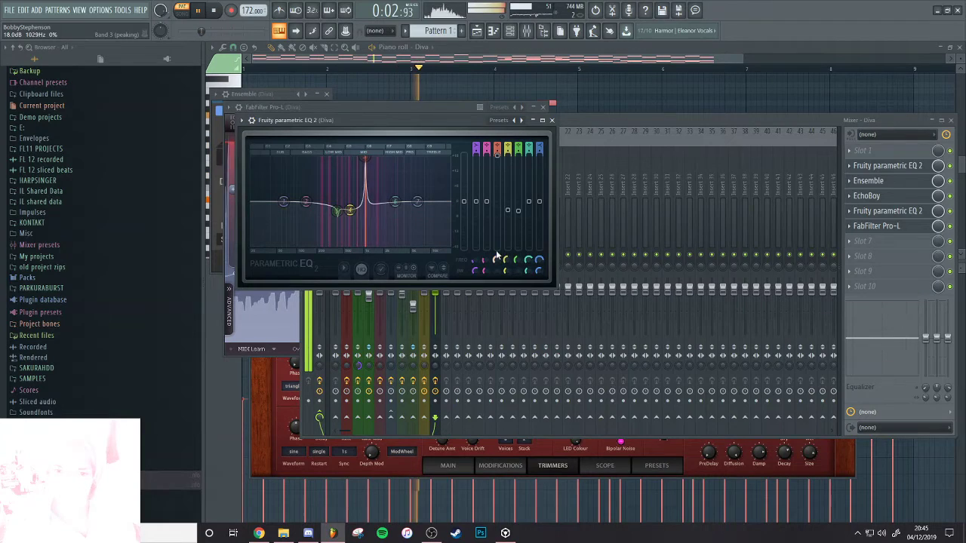
pyautogui.moveTo(496, 155); pyautogui.dragTo(497, 211)
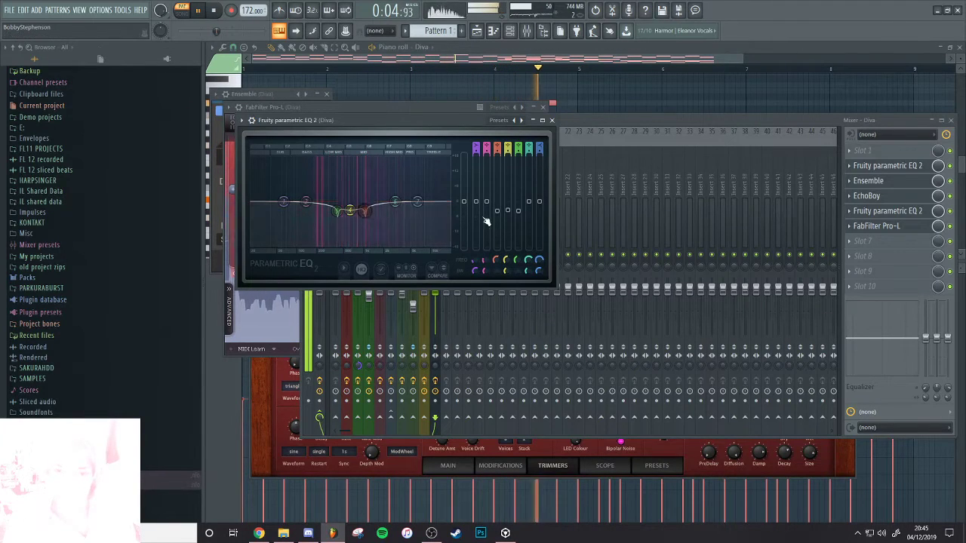
pyautogui.moveTo(284, 202); pyautogui.dragTo(293, 211)
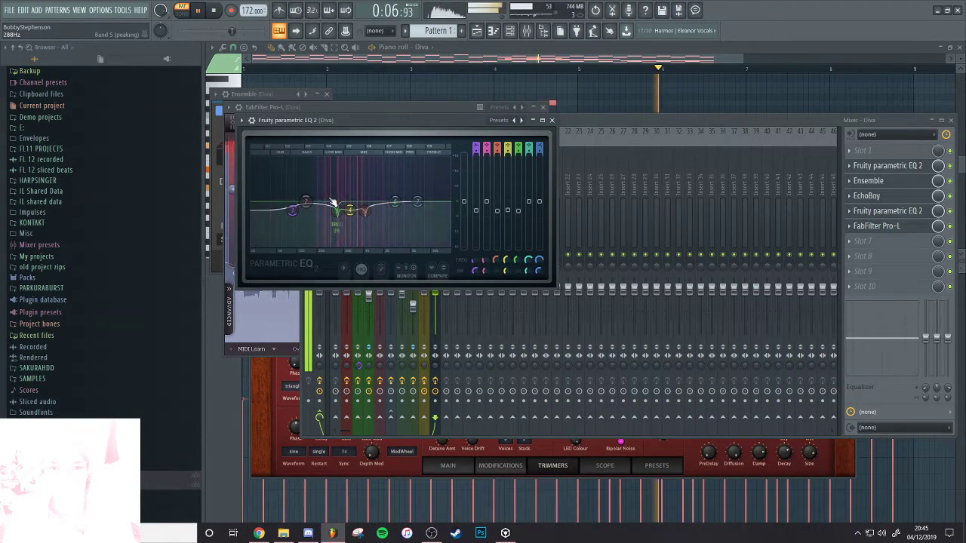
# Remove the stray clip on Track 15 of the playlist and place Pattern 1 at the start of Track 6
pyautogui.rightClick(625, 92)
pyautogui.click(960, 47)
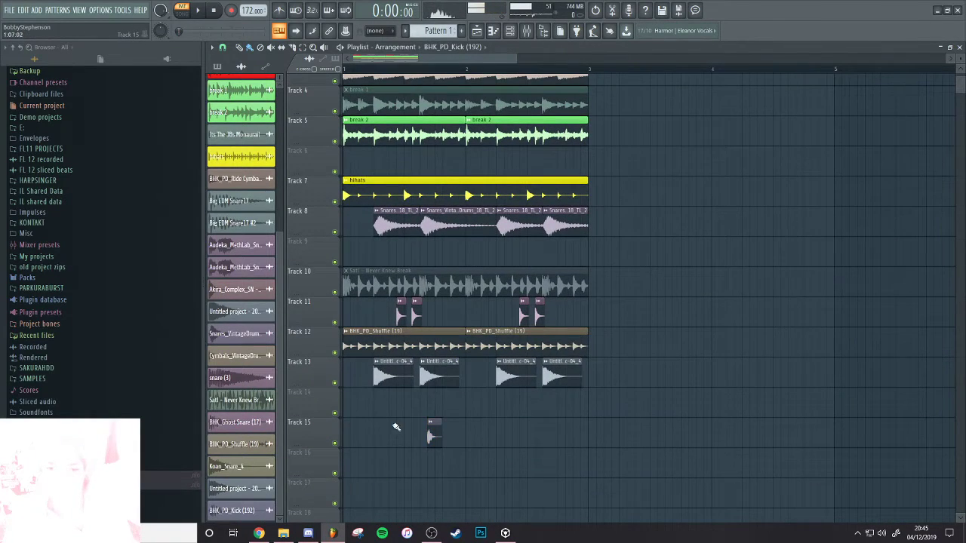
pyautogui.scroll(-1, 444, 27)
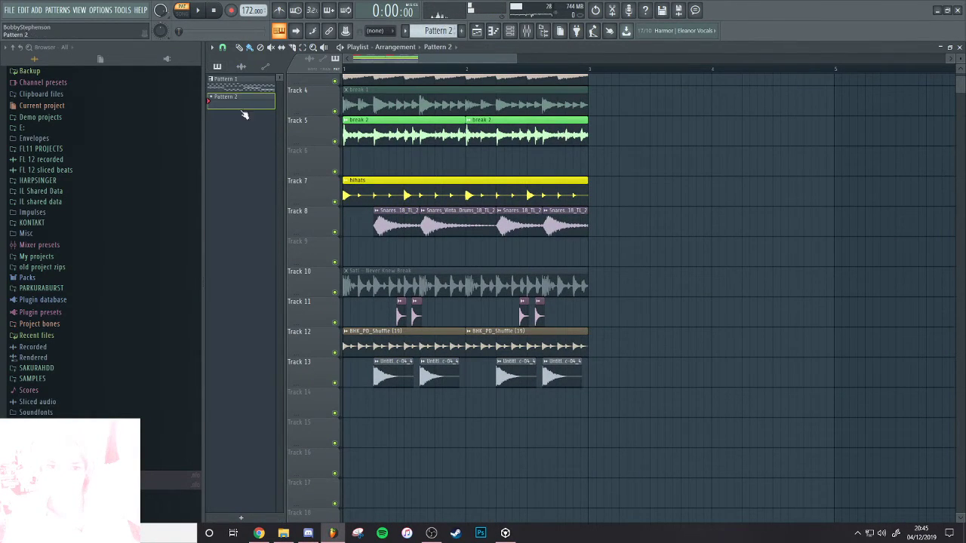
pyautogui.click(363, 163)
pyautogui.scroll(-3, 370, 163)
pyautogui.scroll(3, 606, 214)
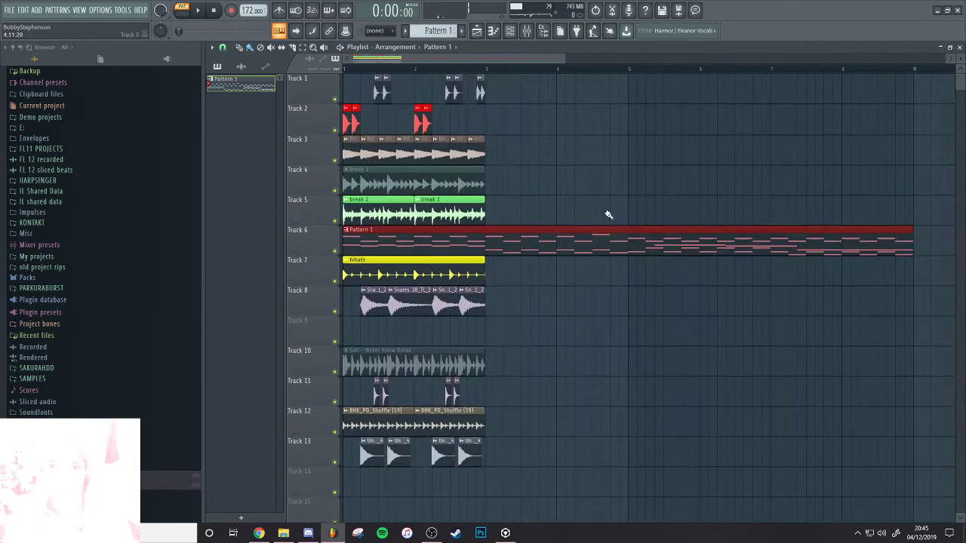
# Duplicate the clips on Tracks 1 to 5 three times so they span the full length of Pattern 1
pyautogui.moveTo(528, 225); pyautogui.dragTo(342, 74)
pyautogui.hotkey('ctrl', 'b')
pyautogui.hotkey('ctrl', 'b')
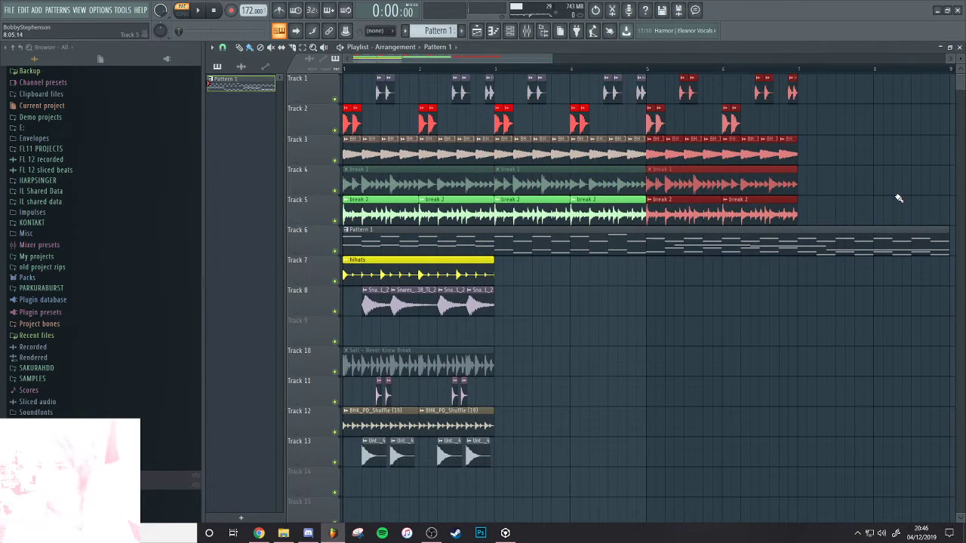
pyautogui.hotkey('ctrl', 'b')
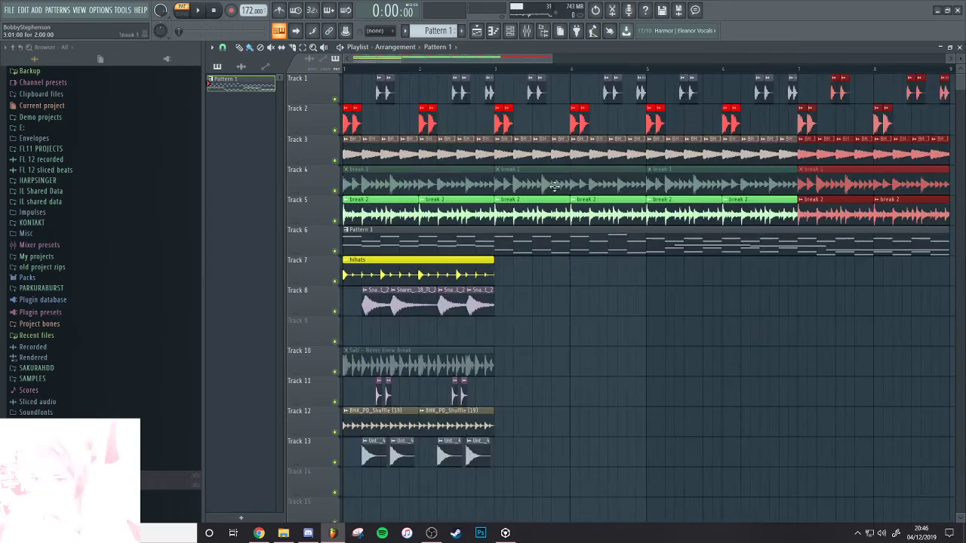
# Duplicate the clips on Tracks 7 to 13 three times so they run to the end of Pattern 1
pyautogui.moveTo(586, 466); pyautogui.dragTo(339, 255)
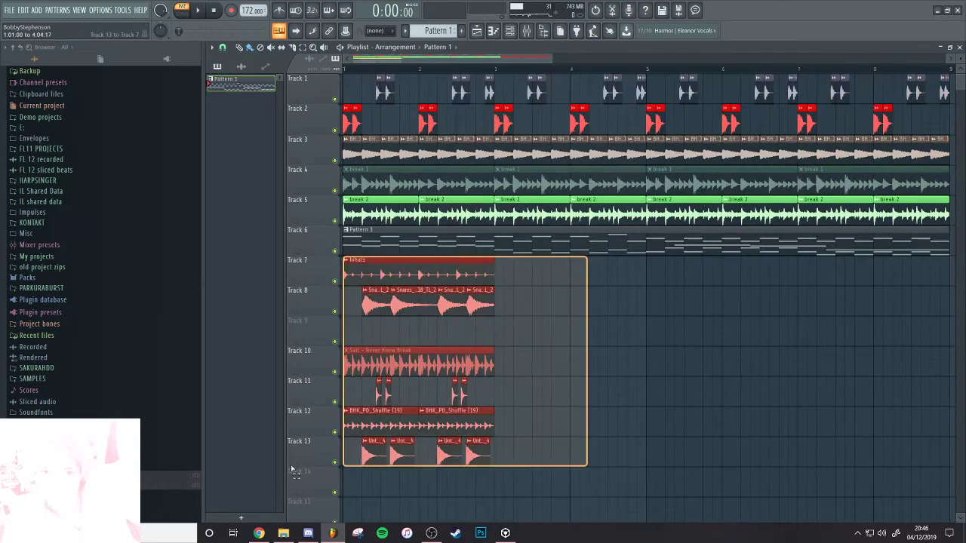
pyautogui.hotkey('ctrl', 'b')
pyautogui.hotkey('ctrl', 'b')
pyautogui.hotkey('ctrl', 'b')
pyautogui.scroll(6, 868, 296)
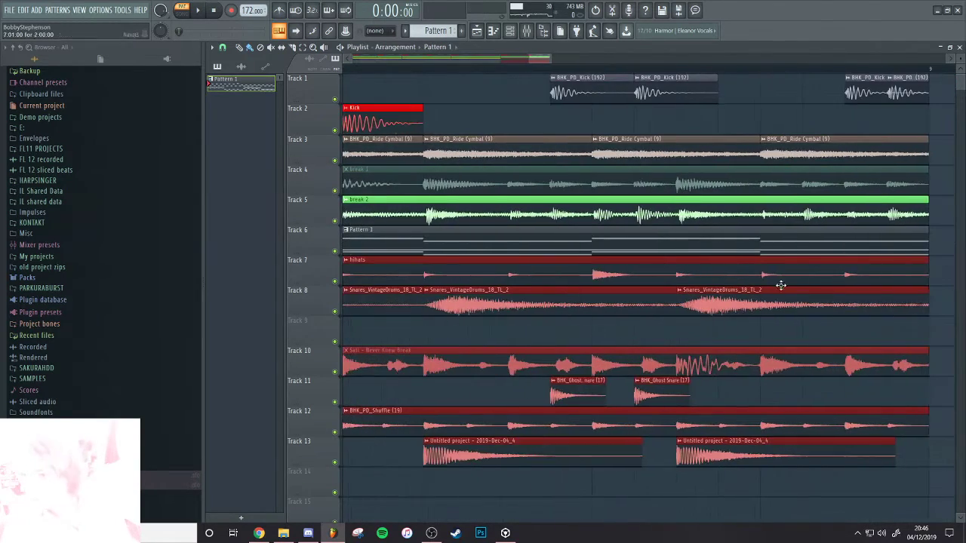
# Play the extended arrangement and check the track levels in the mixer
pyautogui.press('space')
pyautogui.scroll(-6, 850, 272)
pyautogui.press('space')
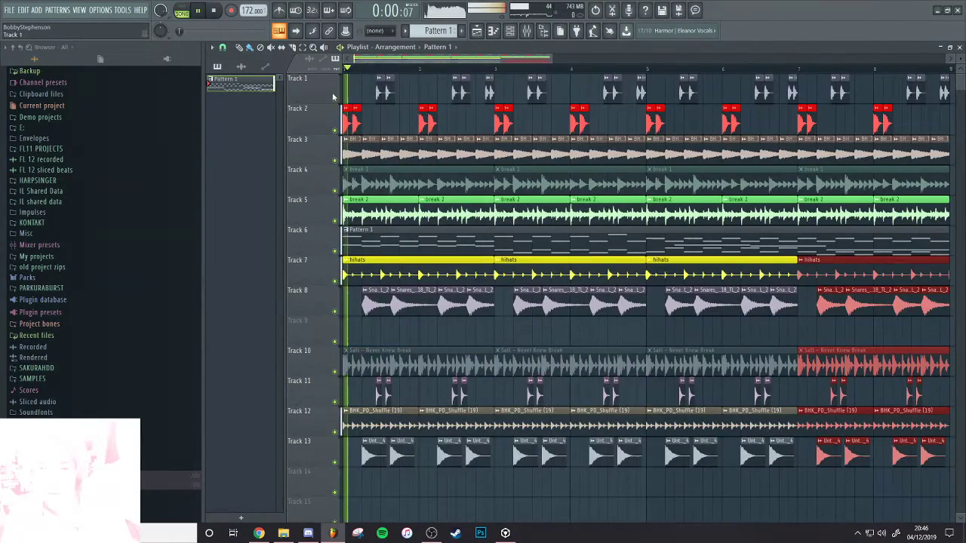
pyautogui.click(526, 30)
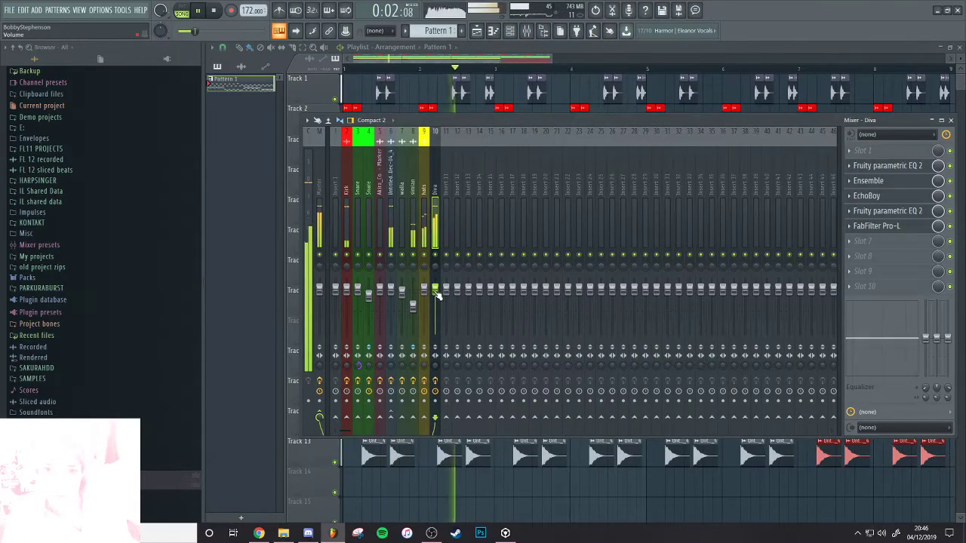
pyautogui.click(335, 212)
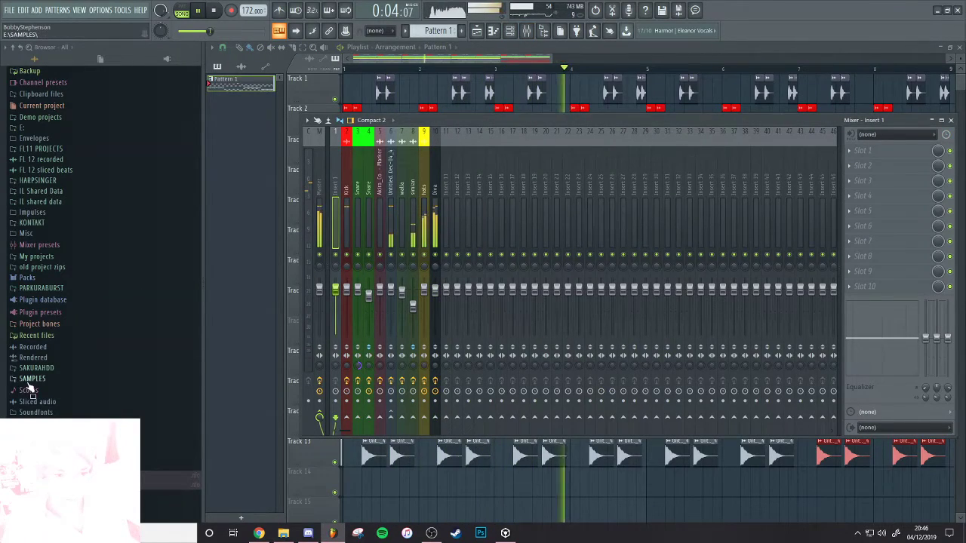
# Expand the SAMPLES folder in the browser, look through its sample packs, and stop playback
pyautogui.click(9, 358)
pyautogui.scroll(-8, 113, 378)
pyautogui.scroll(-3, 157, 398)
pyautogui.press('space')
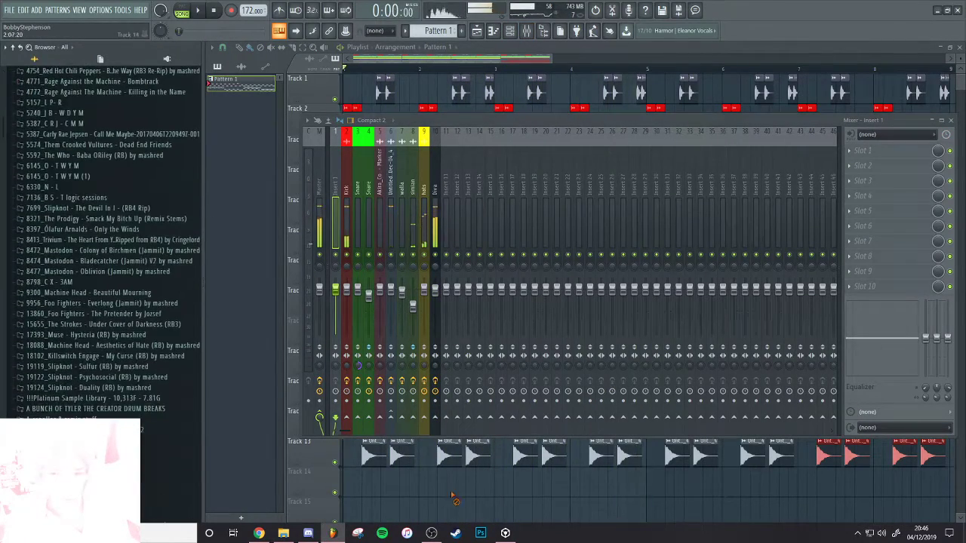
# Solo playlist Track 6 and select the Diva track in the mixer
pyautogui.rightClick(454, 499)
pyautogui.press('F9')
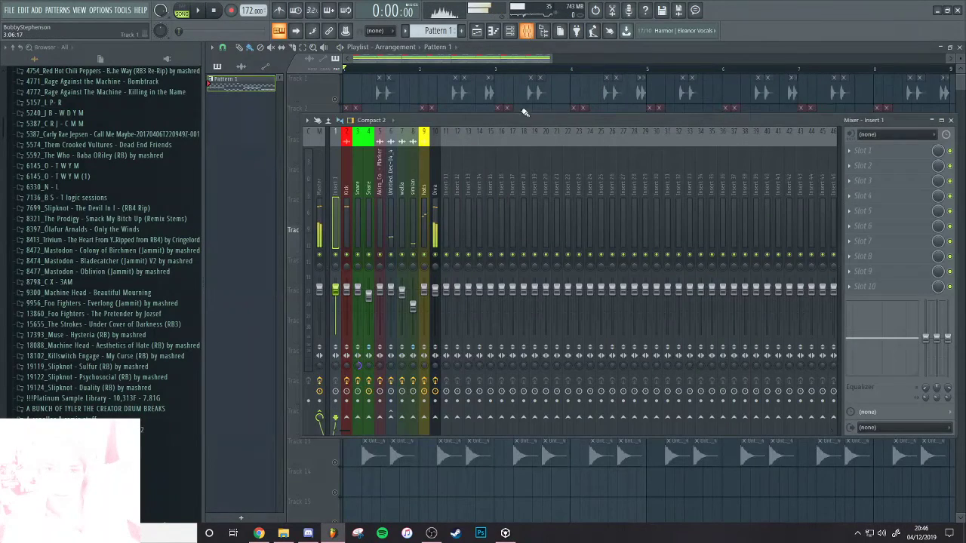
pyautogui.click(435, 223)
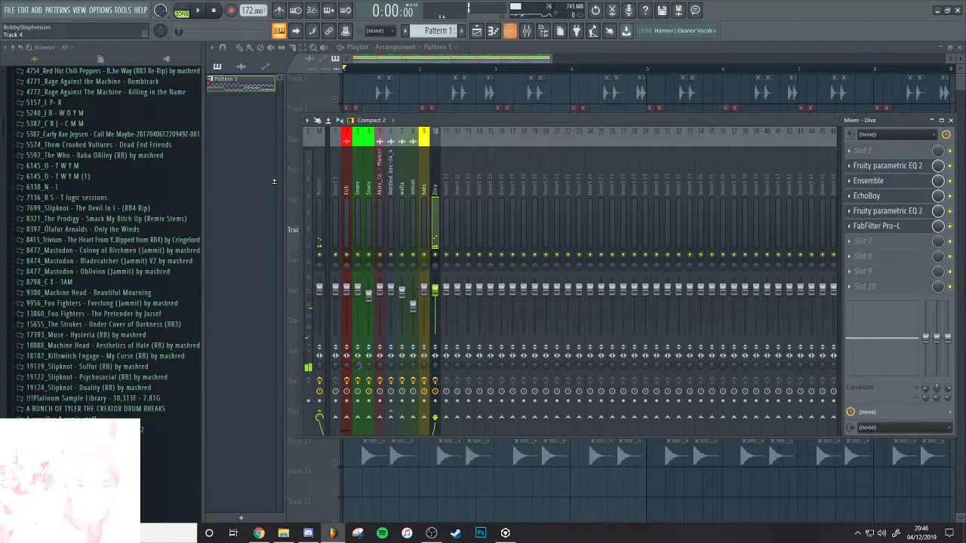
# Find Weekends_Snare under Awesome Drums (skrill snares etc), in Skrillex Special Snares, and open it in Edison
pyautogui.scroll(-10, 73, 226)
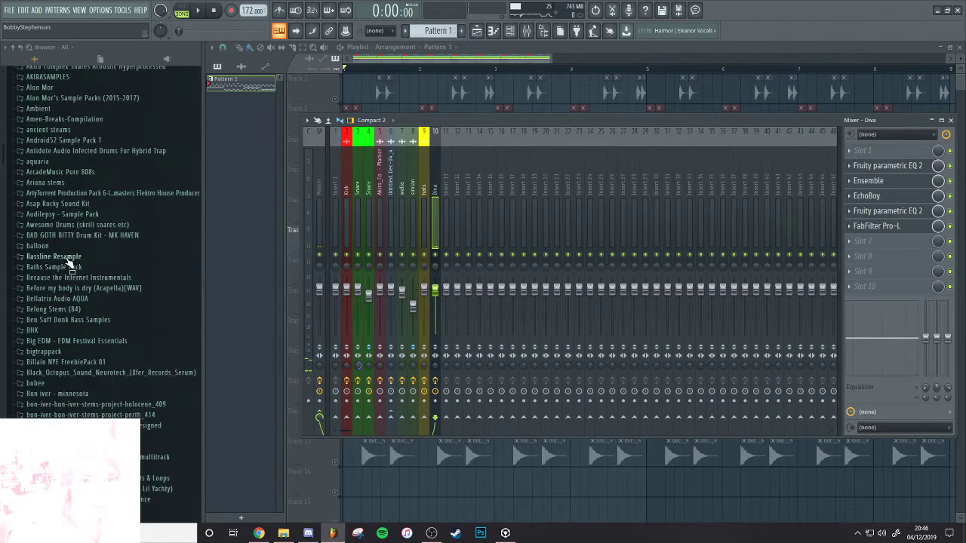
pyautogui.click(75, 224)
pyautogui.click(57, 235)
pyautogui.click(74, 246)
pyautogui.click(60, 256)
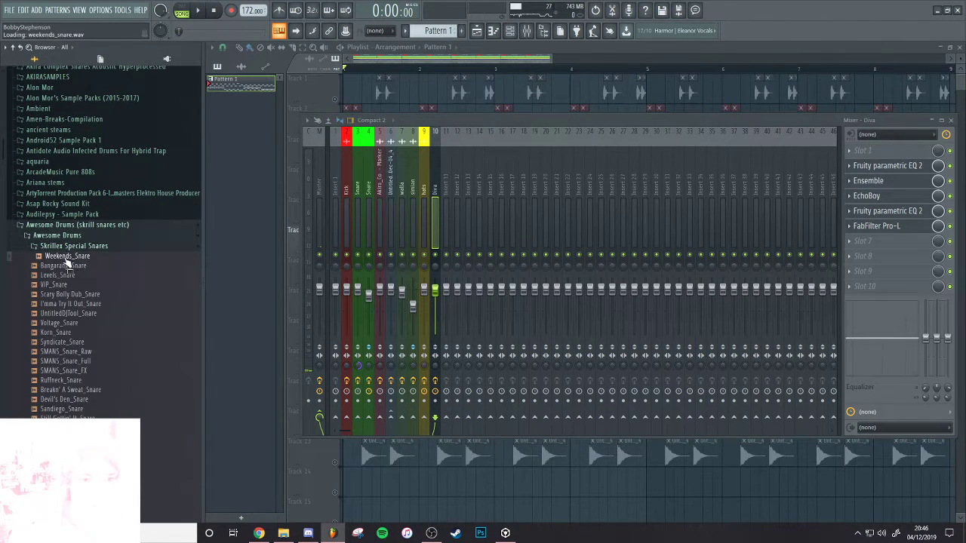
pyautogui.rightClick(81, 256)
pyautogui.click(98, 279)
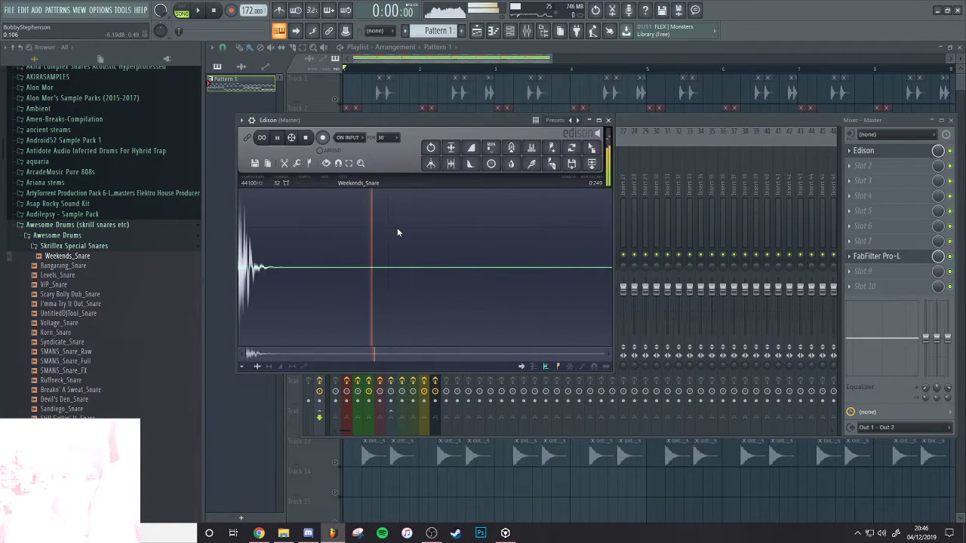
pyautogui.click(293, 366)
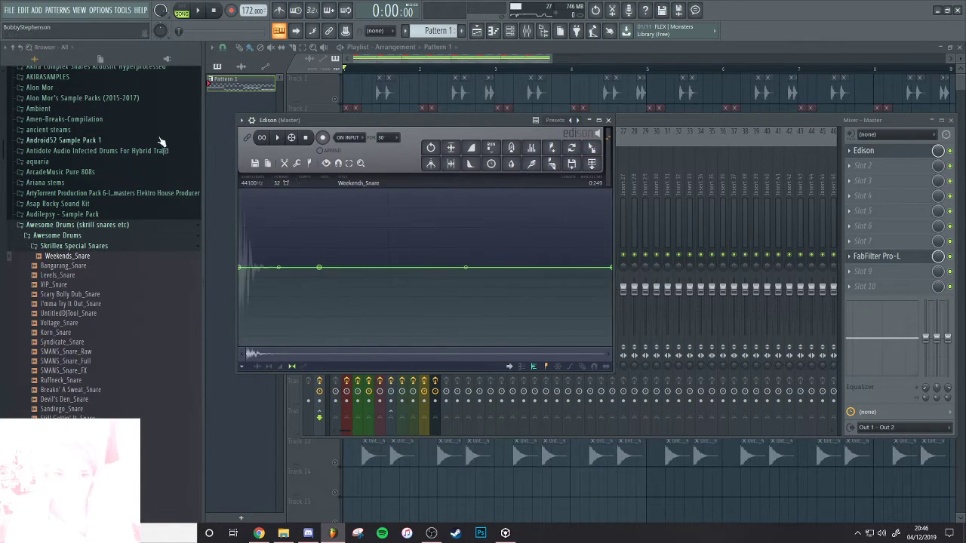
pyautogui.moveTo(320, 267); pyautogui.dragTo(595, 136)
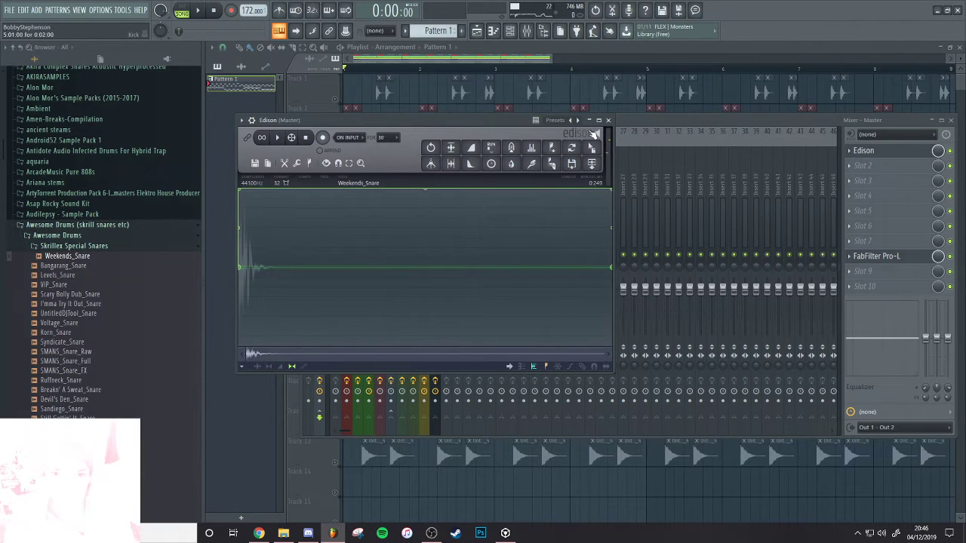
pyautogui.hotkey('ctrl', 'z')
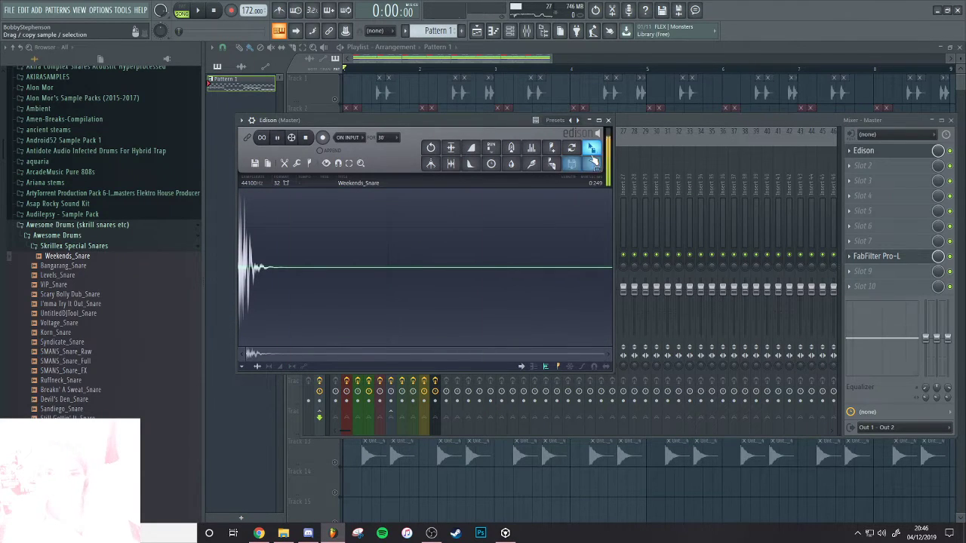
# Place the Weekends_Snare sample from Edison at the start of playlist Track 15 and rename its channel sidechain
pyautogui.moveTo(592, 149); pyautogui.dragTo(352, 474)
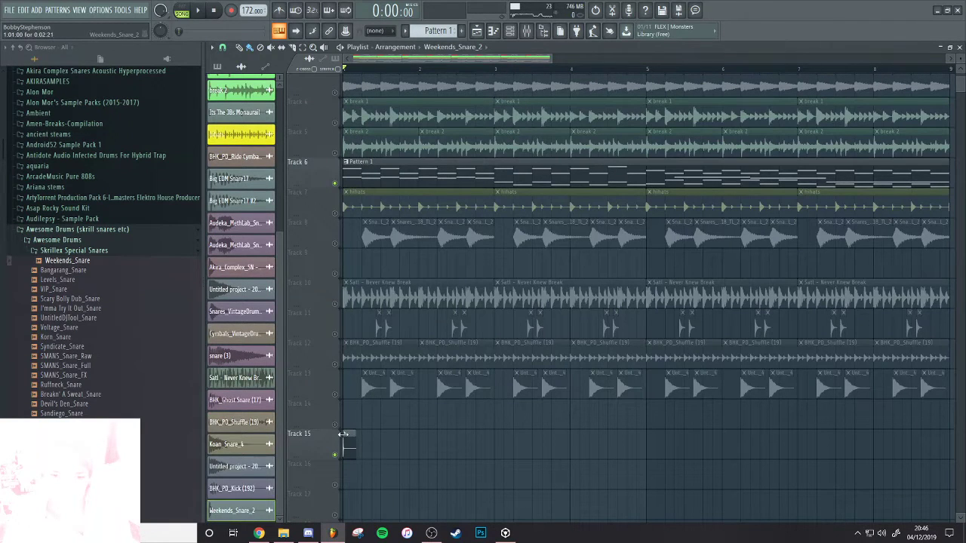
pyautogui.click(344, 435)
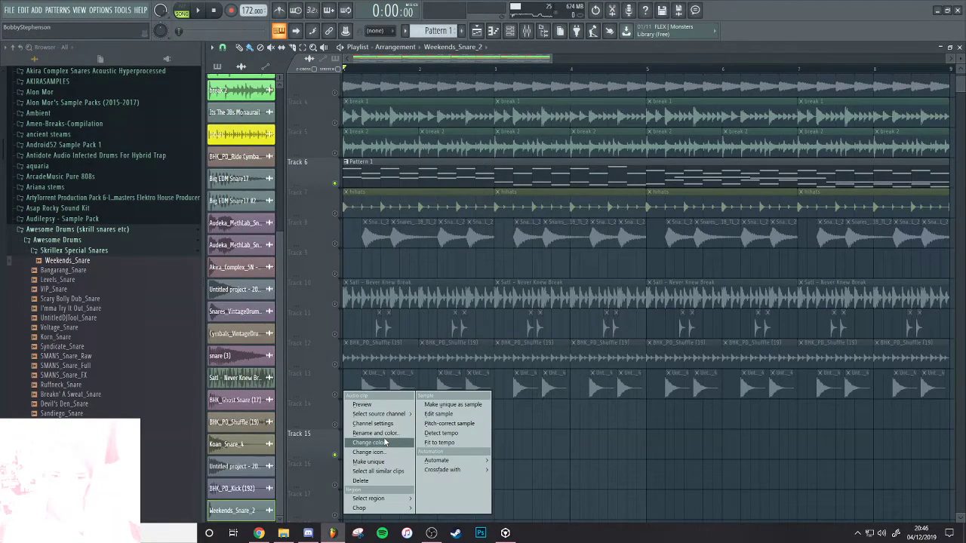
pyautogui.click(375, 434)
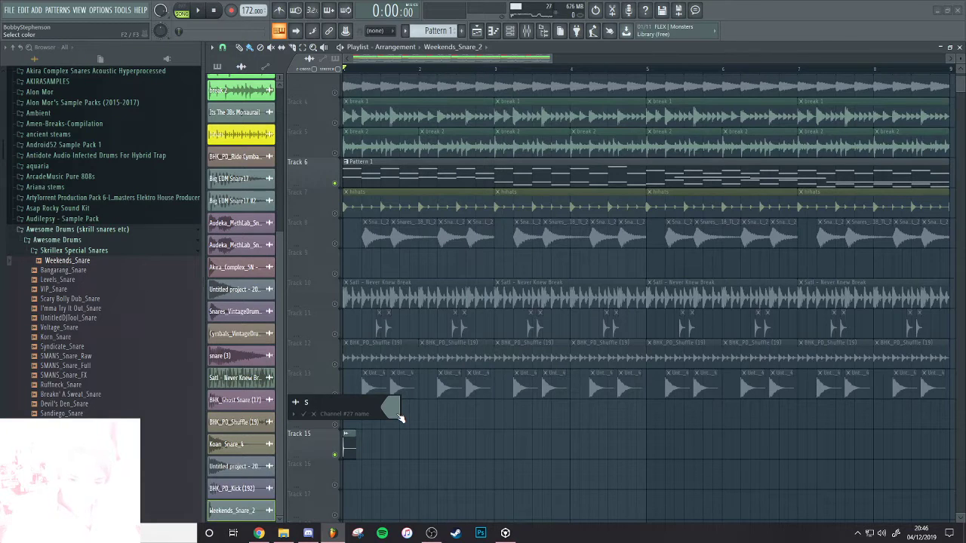
pyautogui.press('Return')
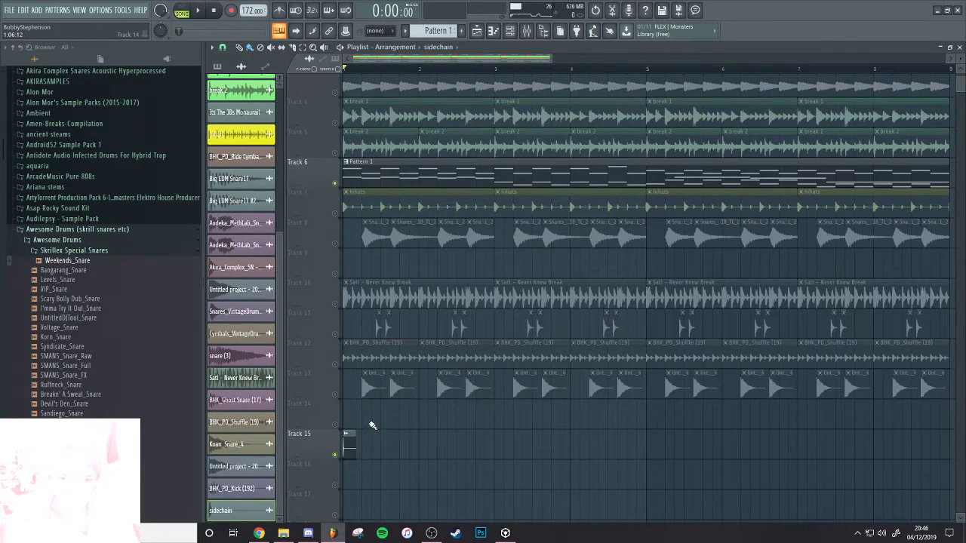
# Add two more sidechain clips in bar 1 of Track 15, lined up with the snare hits on Track 13
pyautogui.press('space')
pyautogui.press('space')
pyautogui.press('space')
pyautogui.press('space')
pyautogui.click(367, 437)
pyautogui.scroll(4, 367, 438)
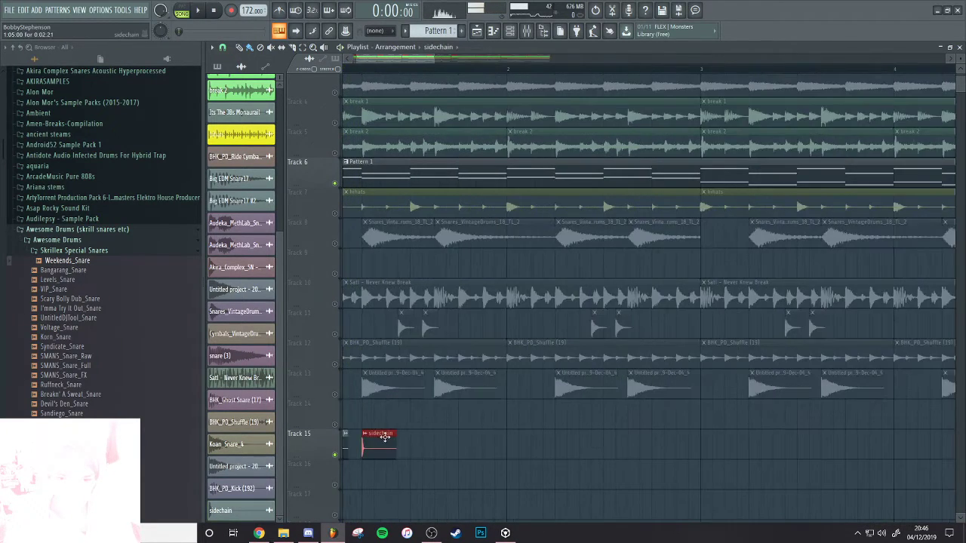
pyautogui.click(439, 438)
pyautogui.scroll(-2, 475, 453)
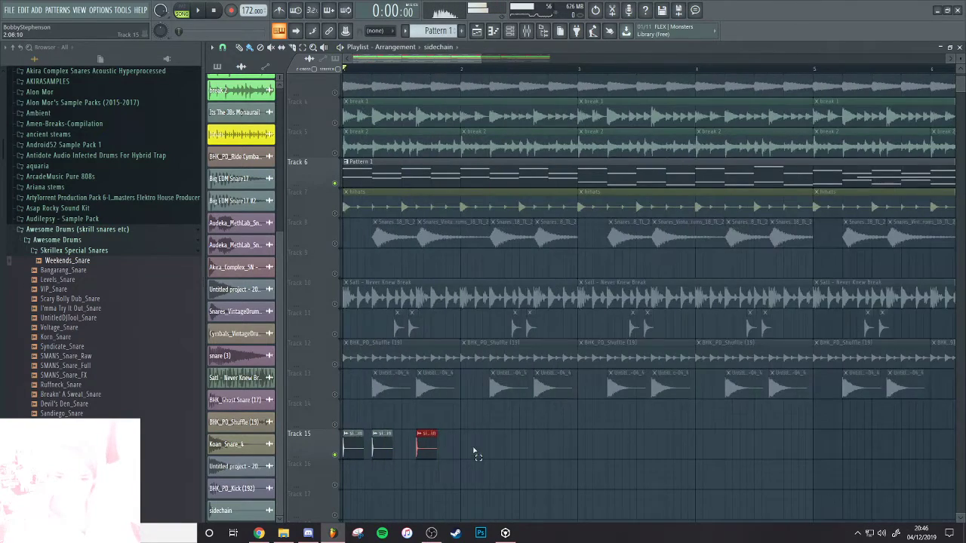
# Repeat the three-hit sidechain pattern along Track 15 so it fills bars 1 to 8
pyautogui.moveTo(476, 451); pyautogui.dragTo(332, 456)
pyautogui.scroll(4, 549, 440)
pyautogui.hotkey('ctrl', 'b')
pyautogui.scroll(-4, 513, 448)
pyautogui.press('space')
pyautogui.moveTo(561, 448); pyautogui.dragTo(186, 466)
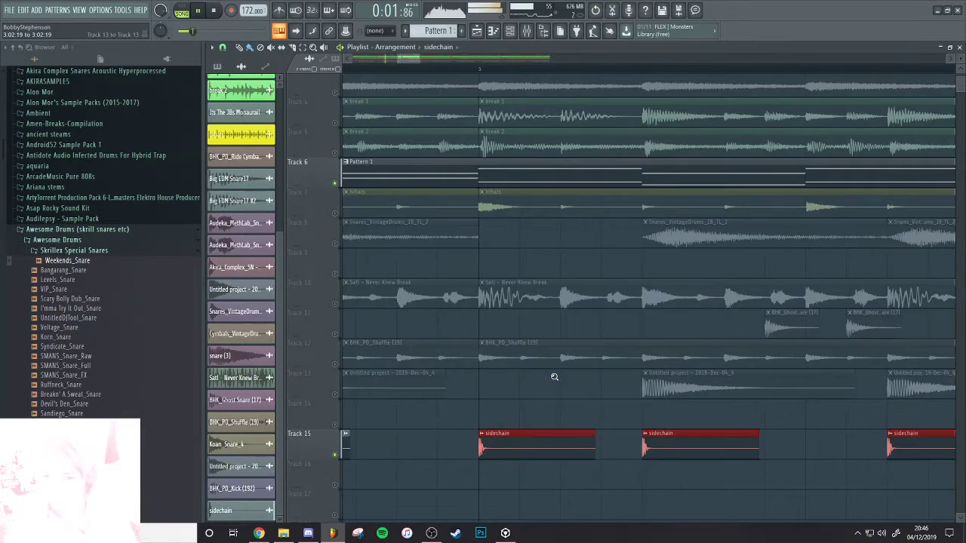
pyautogui.scroll(-4, 554, 377)
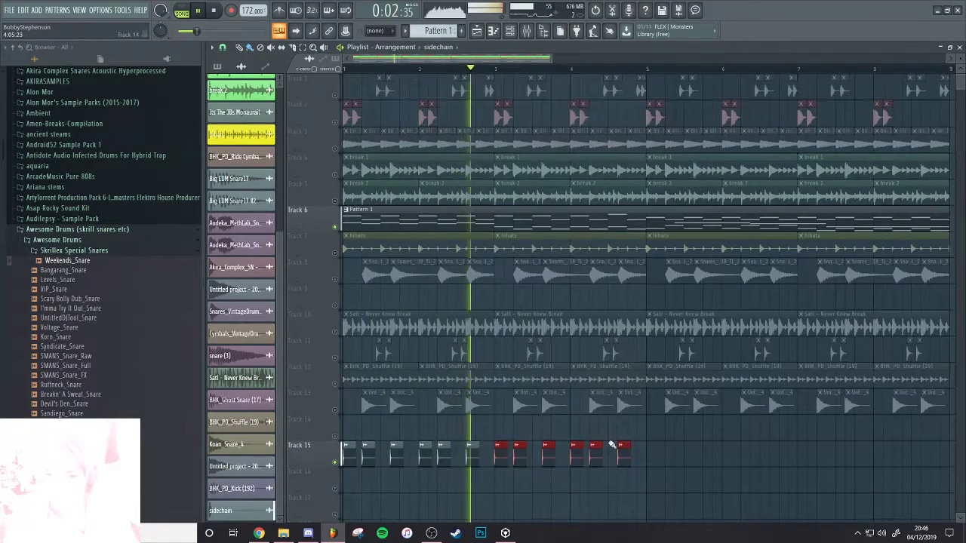
pyautogui.moveTo(664, 442); pyautogui.dragTo(340, 492)
pyautogui.scroll(4, 670, 440)
pyautogui.hotkey('ctrl', 'b')
# Color the sidechain channel bright pink and route it to mixer track 1
pyautogui.click(481, 445)
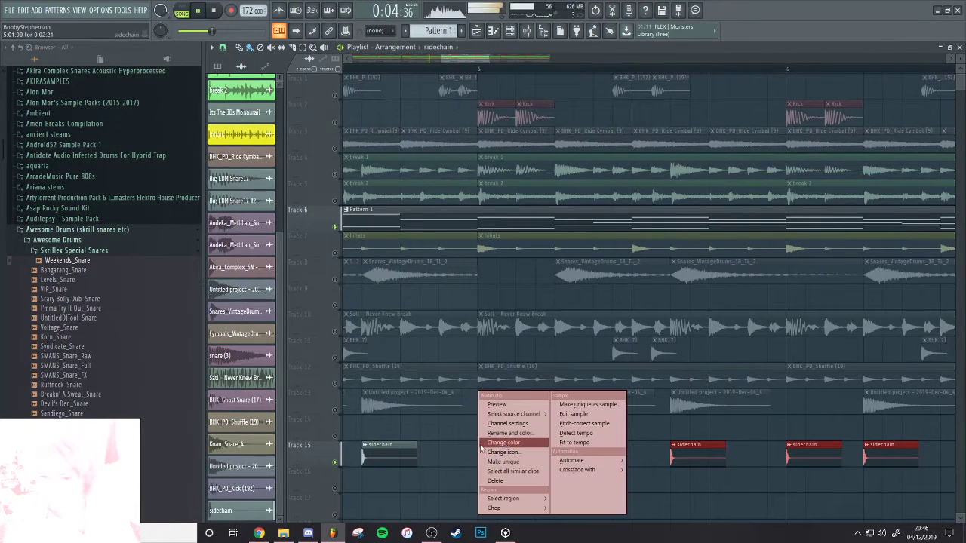
pyautogui.click(513, 444)
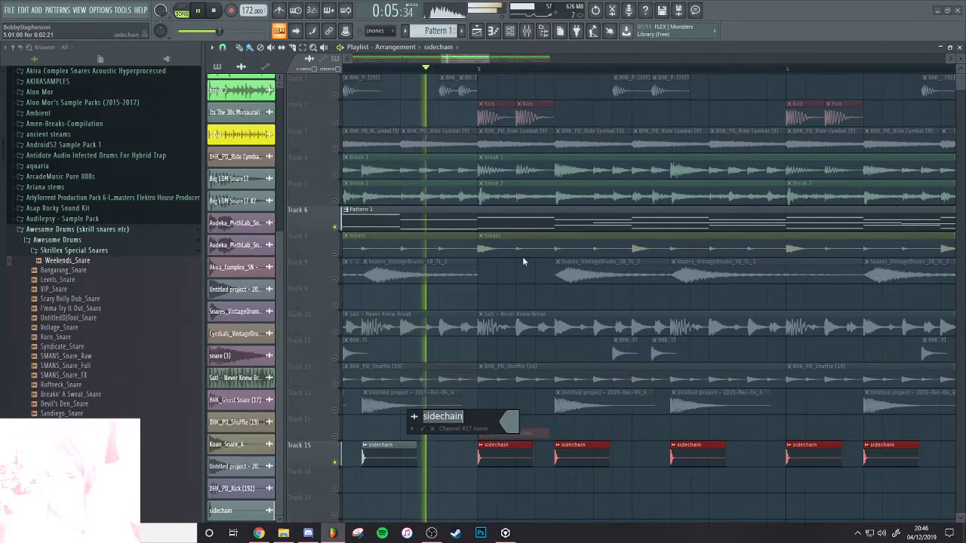
pyautogui.click(504, 418)
pyautogui.click(525, 360)
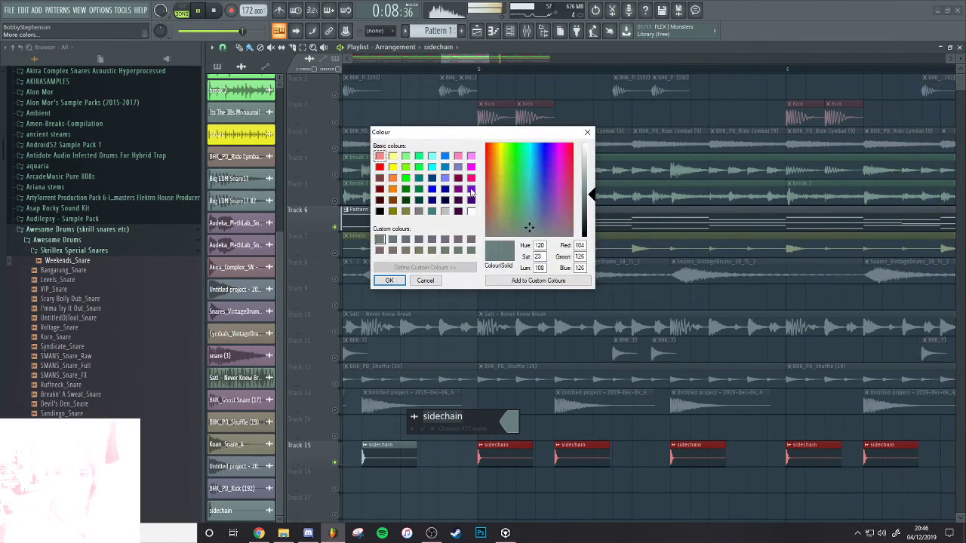
pyautogui.doubleClick(470, 179)
pyautogui.click(528, 31)
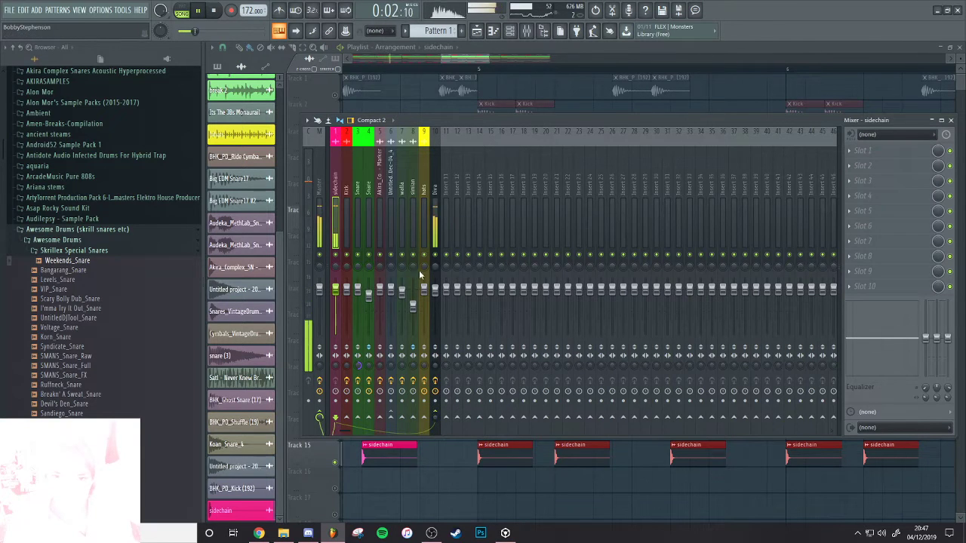
# Add Fruity Limiter to effect slot 8 of the Diva mixer track
pyautogui.click(434, 223)
pyautogui.click(852, 258)
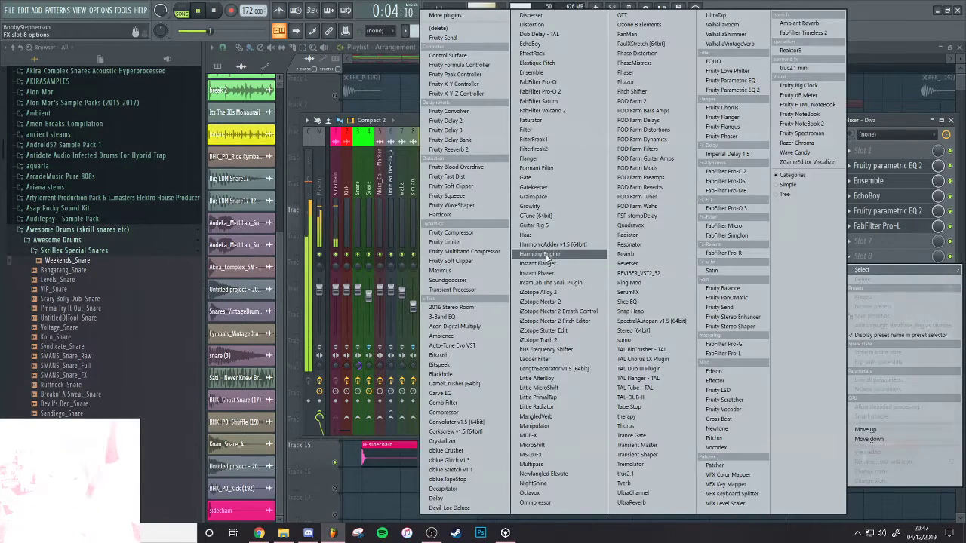
pyautogui.click(451, 241)
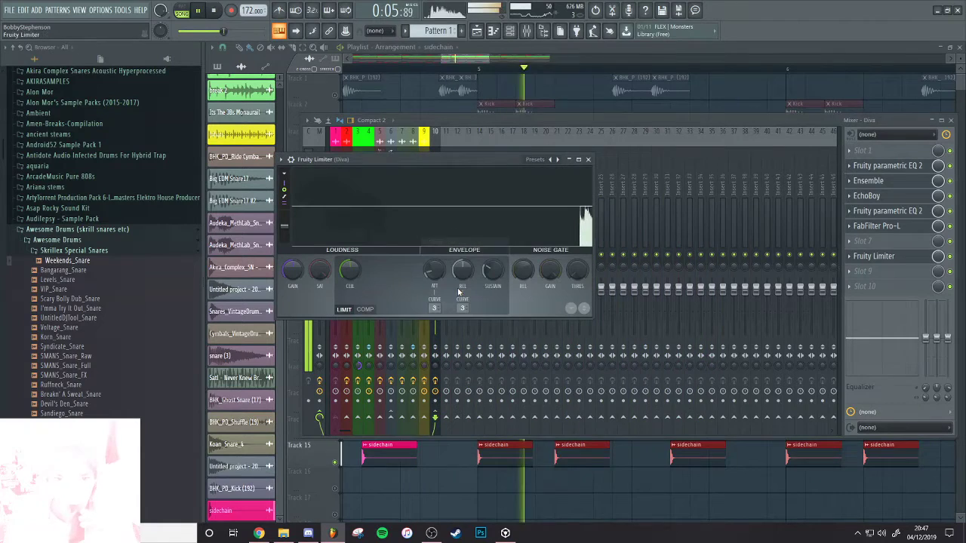
# Sidechain the sidechain mixer track to the Diva track and reopen Diva's Fruity Limiter
pyautogui.click(335, 333)
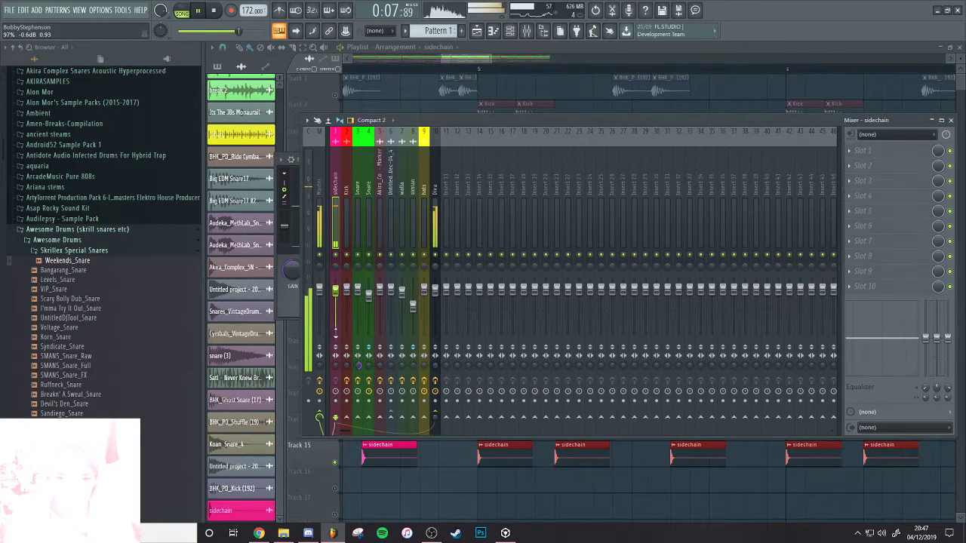
pyautogui.click(435, 242)
pyautogui.click(887, 257)
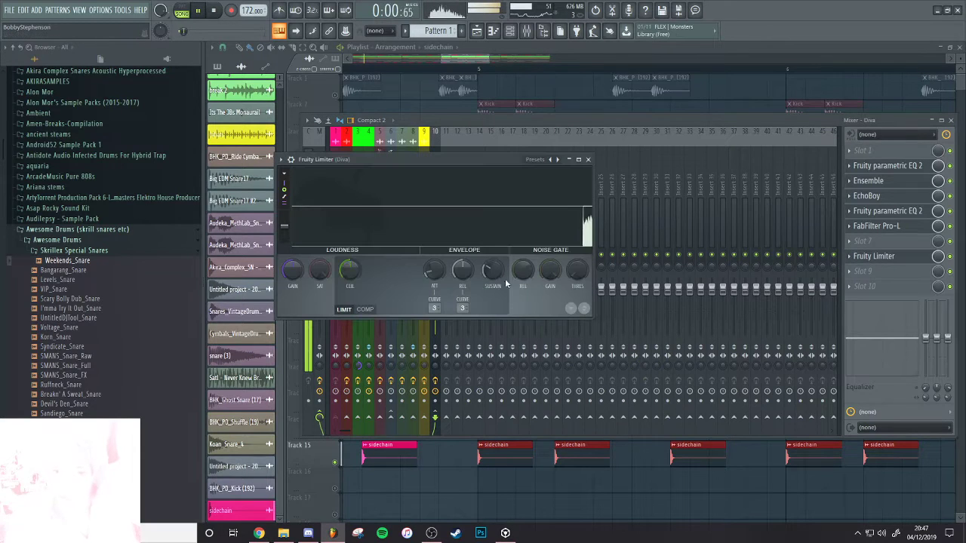
# Switch Fruity Limiter to compressor mode keyed from sidechain input 1, lower its threshold and raise its ratio
pyautogui.click(369, 309)
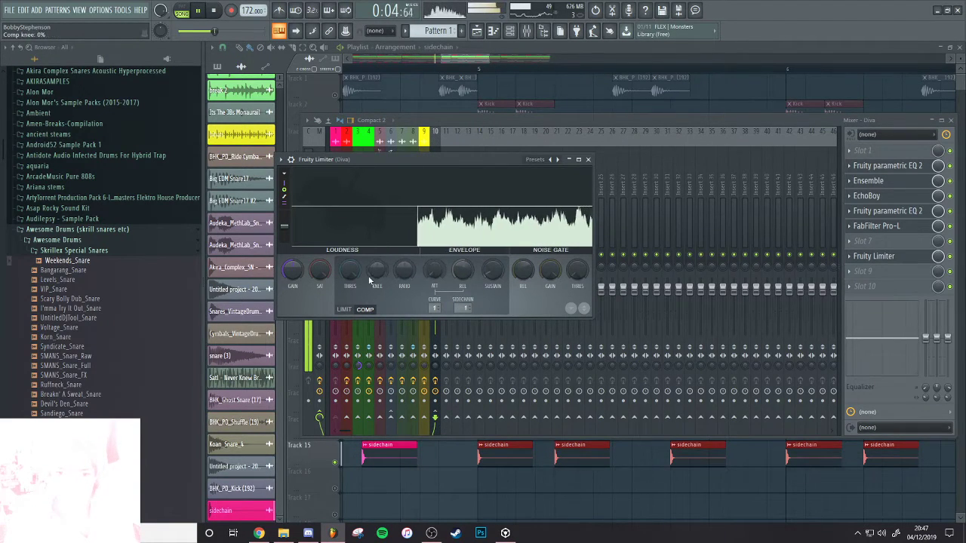
pyautogui.moveTo(355, 269); pyautogui.dragTo(355, 340)
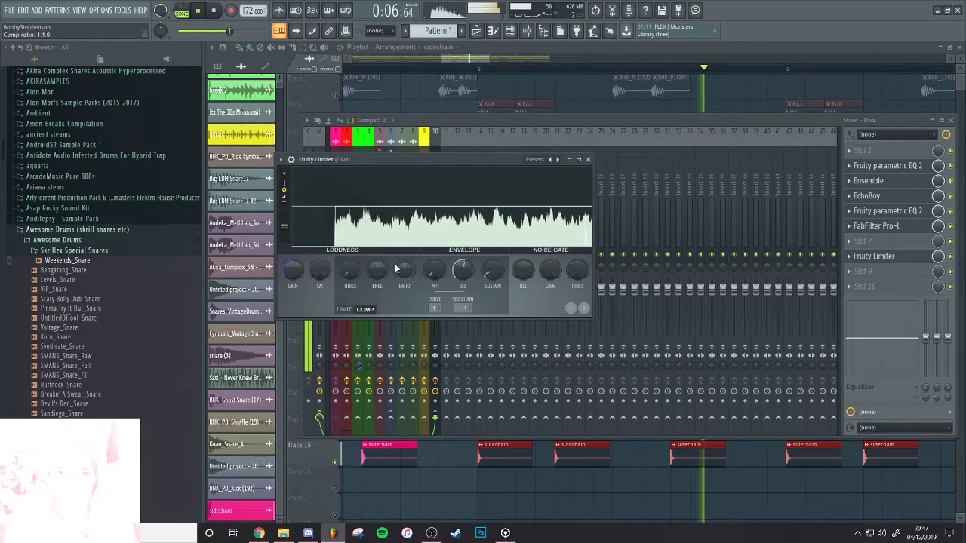
pyautogui.moveTo(403, 270); pyautogui.dragTo(404, 234)
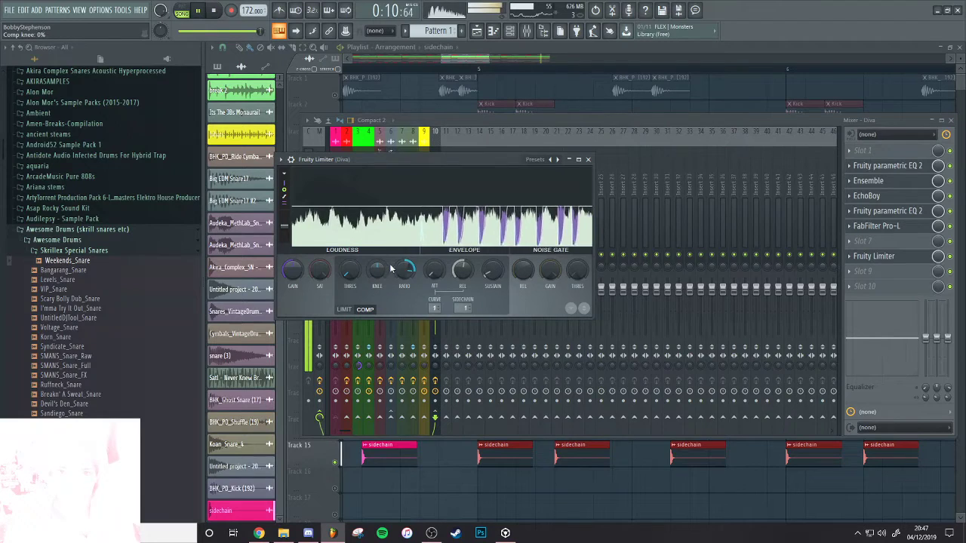
# In Diva's second Fruity Parametric EQ 2, slightly lower band 1 and boost band 6 by about 7.5 dB near 4739 Hz
pyautogui.click(888, 211)
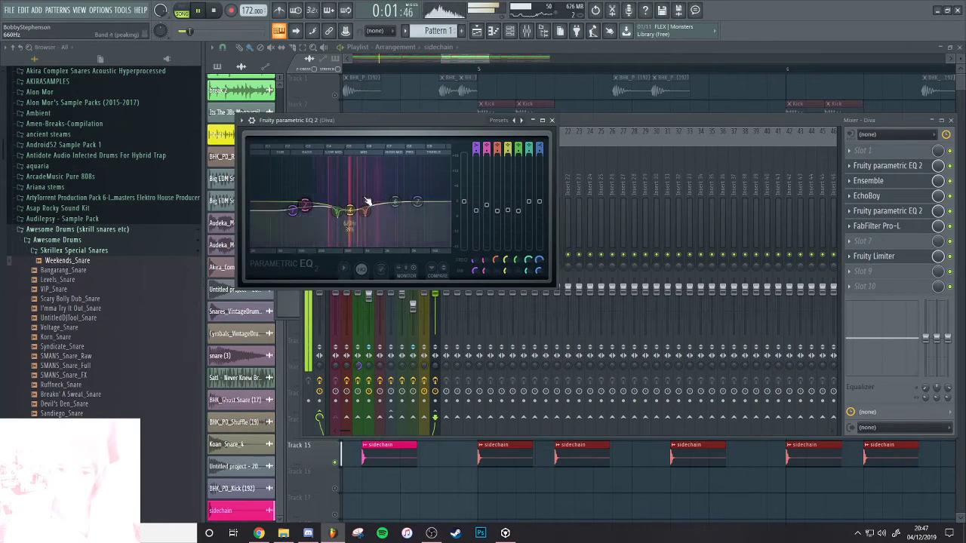
pyautogui.moveTo(464, 201); pyautogui.dragTo(464, 204)
pyautogui.click(906, 234)
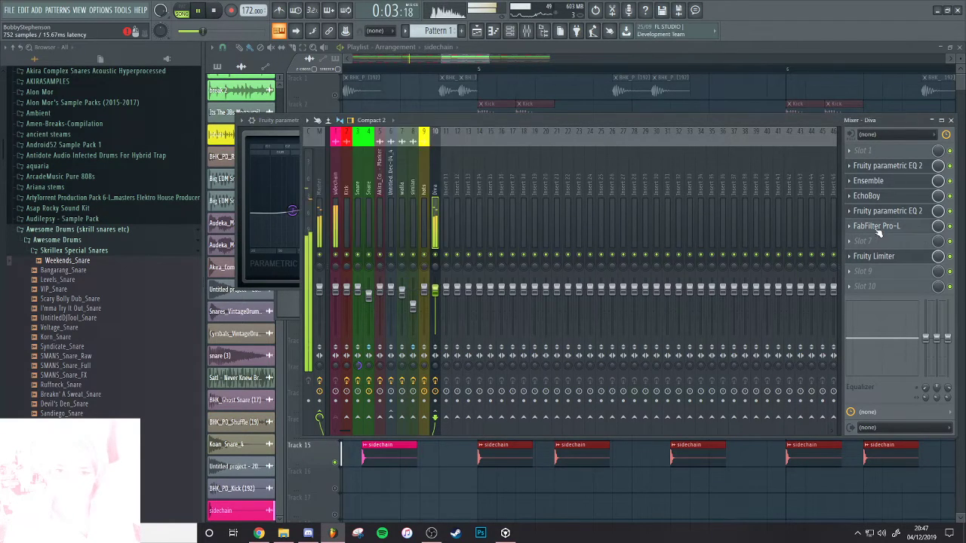
pyautogui.click(900, 225)
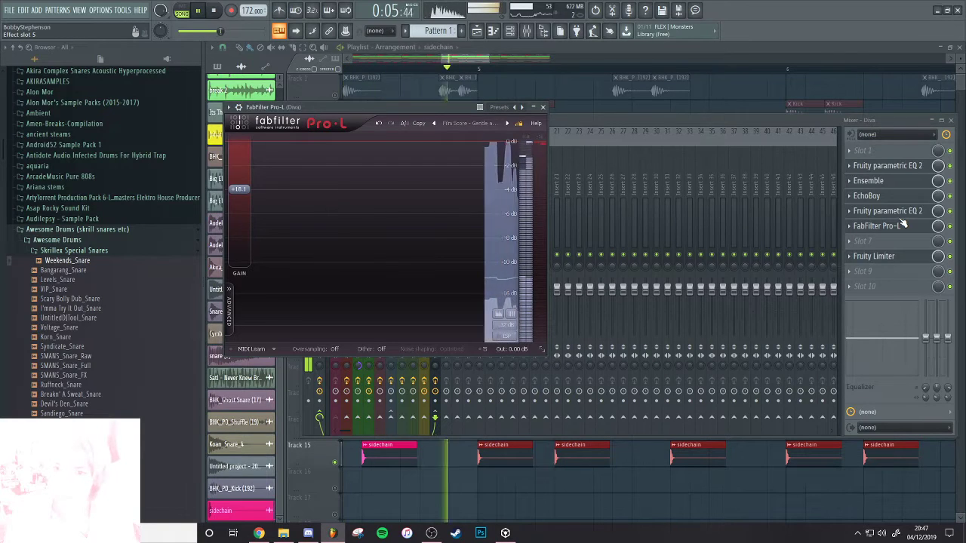
pyautogui.click(901, 226)
pyautogui.click(891, 211)
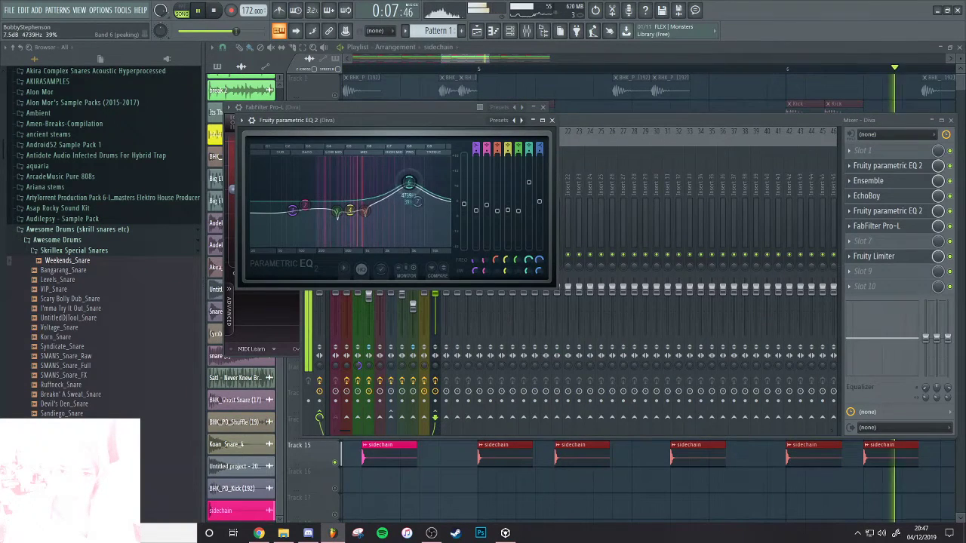
# Unsolo the playlist tracks so the drums sound again, and play the arrangement from the start
pyautogui.click(488, 476)
pyautogui.scroll(-4, 481, 329)
pyautogui.press('space')
pyautogui.rightClick(336, 255)
pyautogui.rightClick(336, 255)
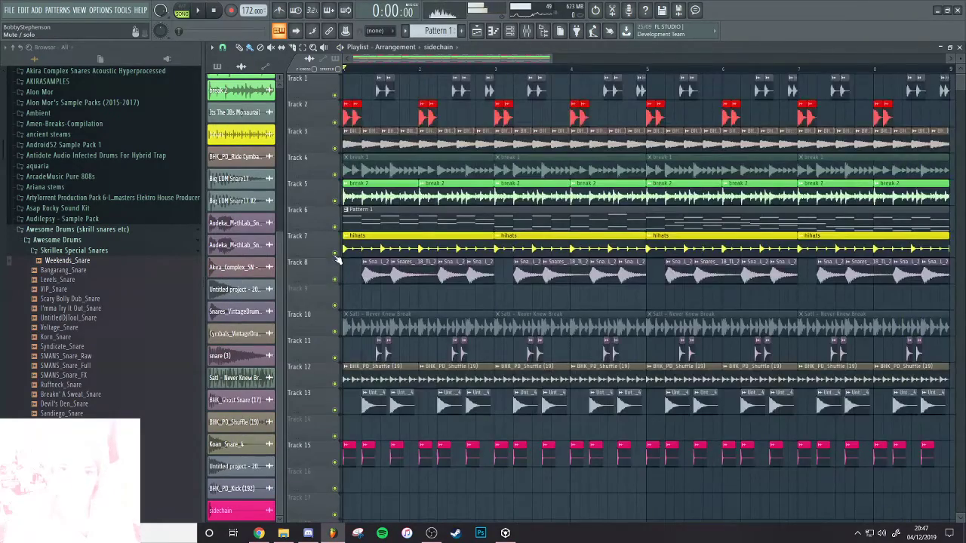
pyautogui.press('space')
pyautogui.scroll(-3, 408, 273)
# Switch to Chrome to read the Twitch stream chat, and return to FL Studio
pyautogui.click(259, 533)
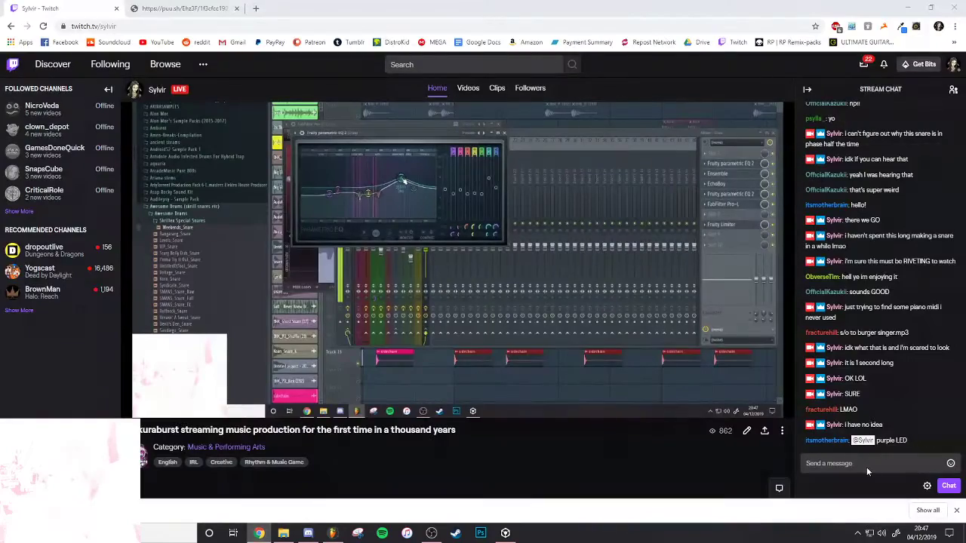
pyautogui.click(865, 463)
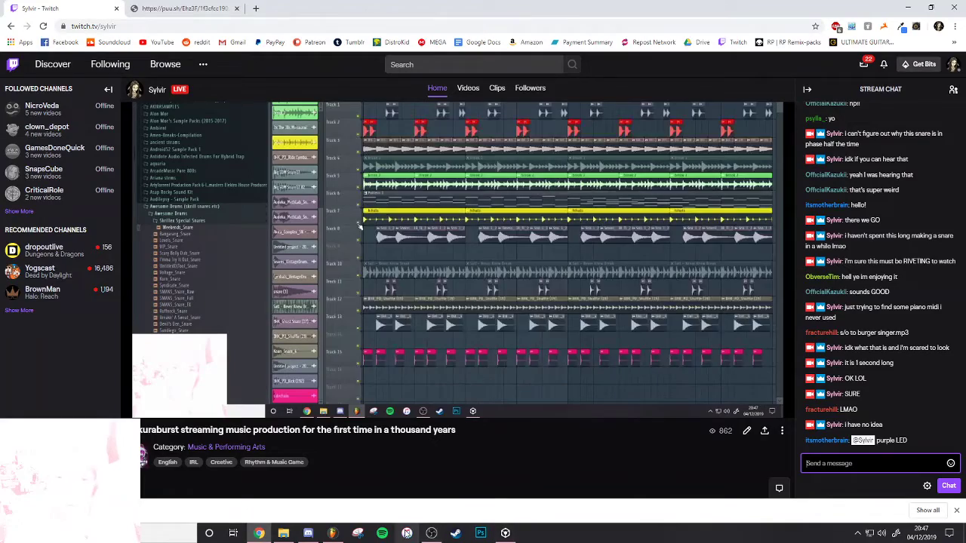
pyautogui.click(331, 534)
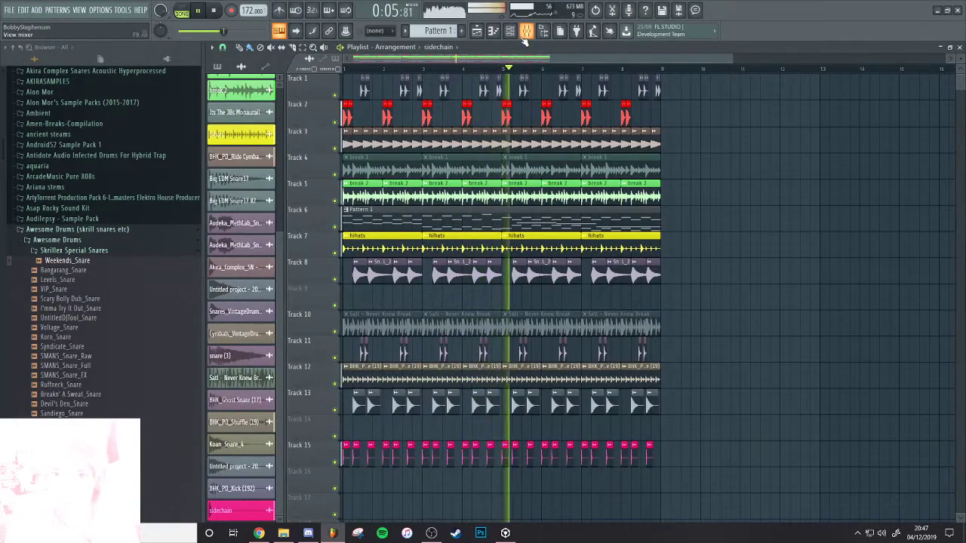
# Set the gain of Diva's FabFilter Pro-L to about +18.7 dB, check the Fruity Limiter, and stop playback
pyautogui.press('F9')
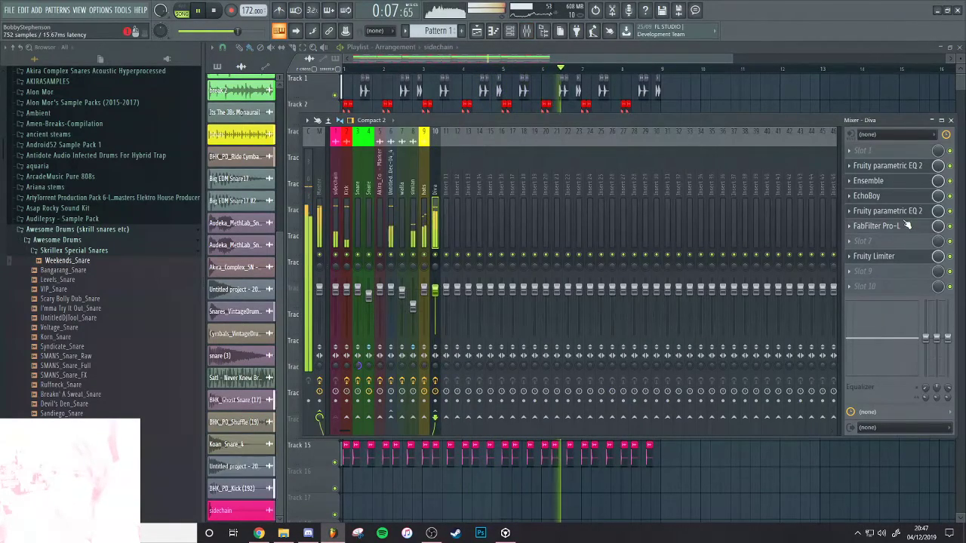
pyautogui.click(898, 225)
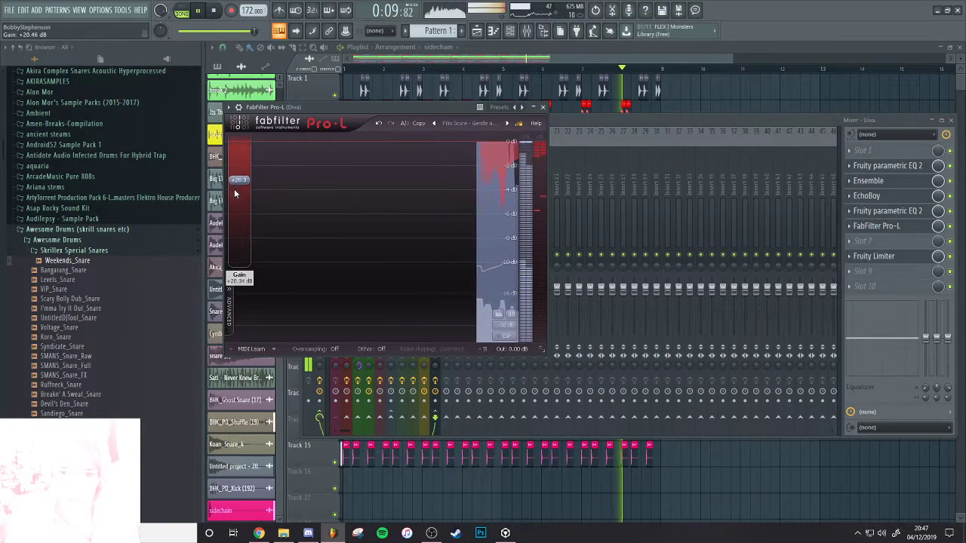
pyautogui.click(909, 259)
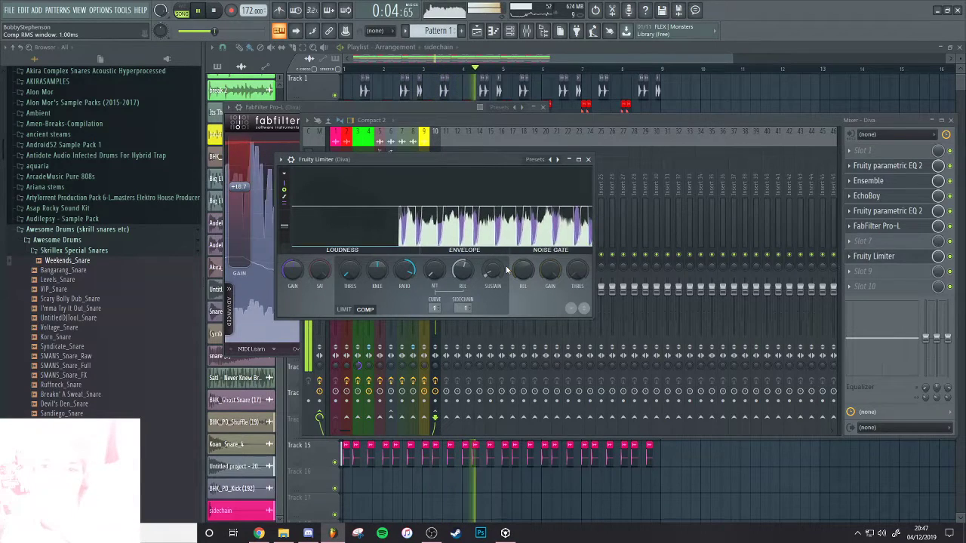
pyautogui.press('space')
pyautogui.rightClick(676, 107)
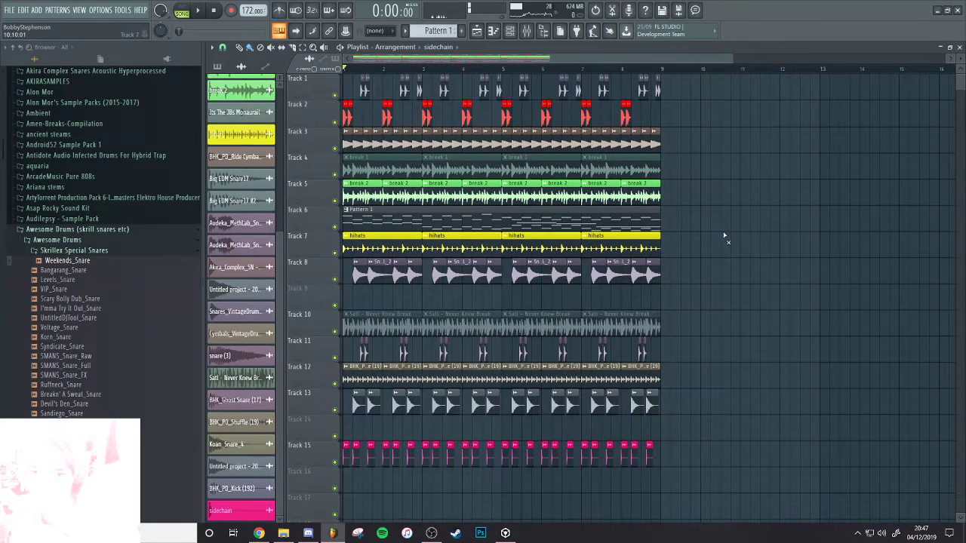
# Add a Phase Plant channel, open its piano roll in a new empty pattern, and start song playback
pyautogui.click(36, 10)
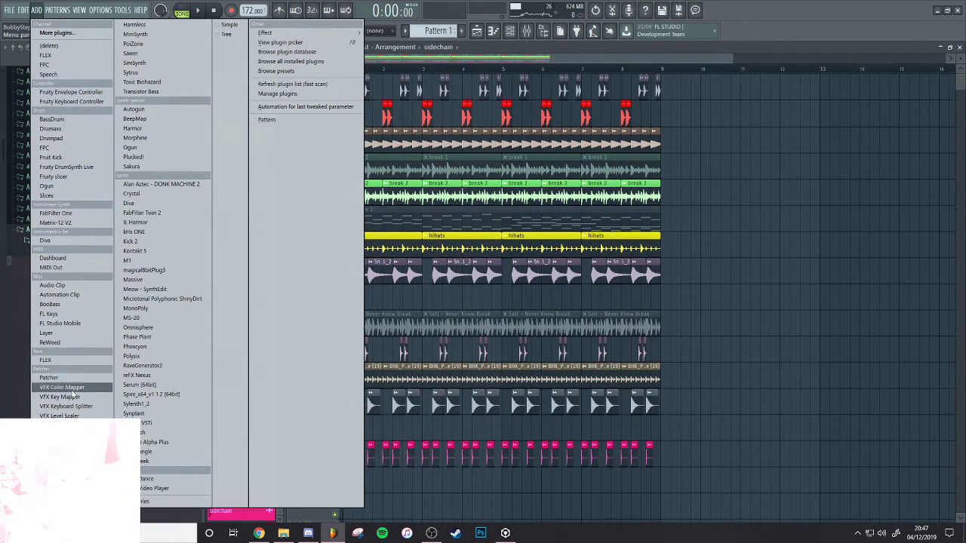
pyautogui.click(137, 337)
pyautogui.click(493, 32)
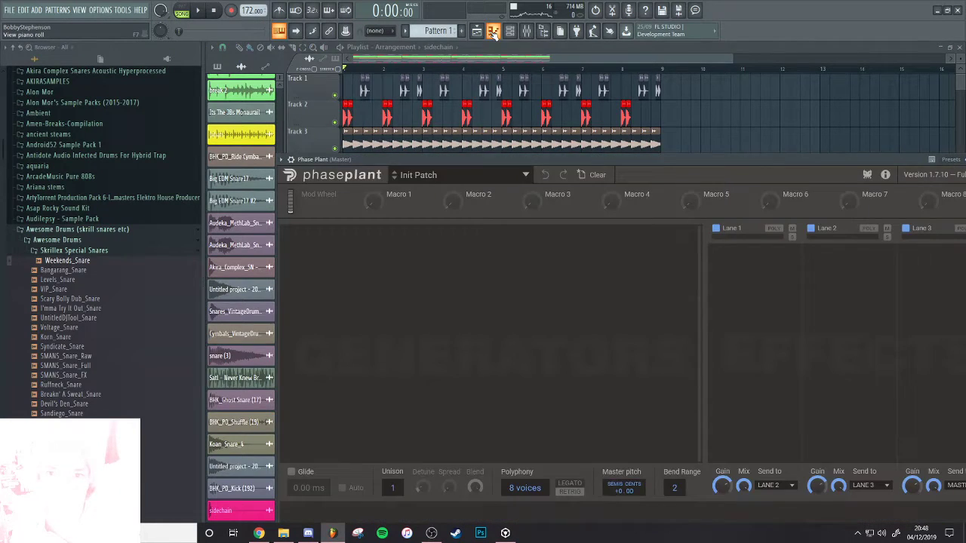
pyautogui.rightClick(445, 29)
pyautogui.click(500, 34)
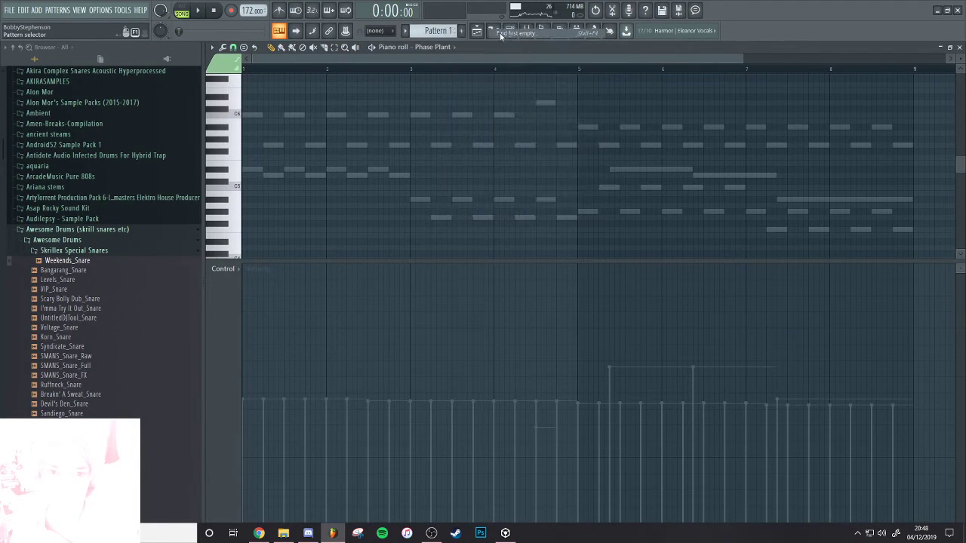
pyautogui.scroll(-3, 289, 237)
pyautogui.press('space')
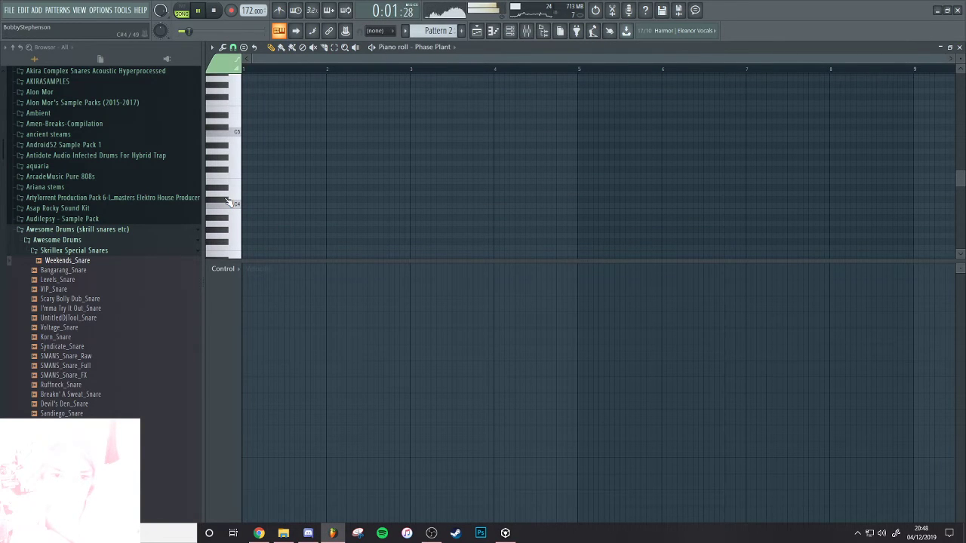
# Add a 3x Osc channel, close its window, and restart song playback
pyautogui.click(35, 11)
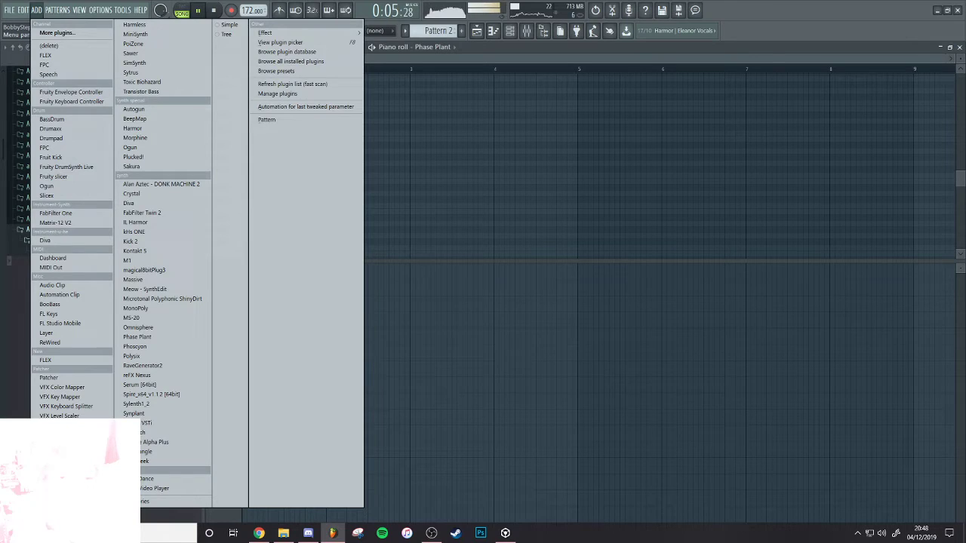
pyautogui.click(50, 489)
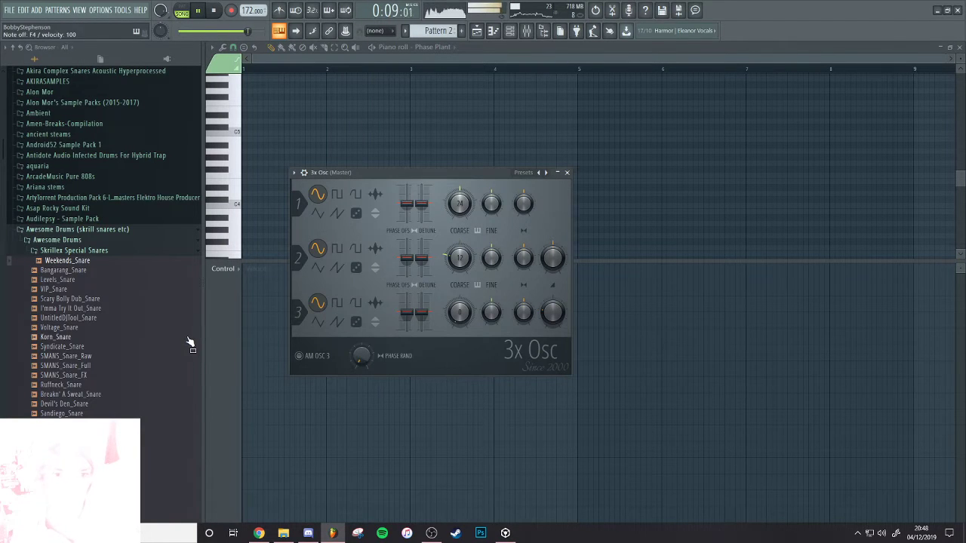
pyautogui.press('Escape')
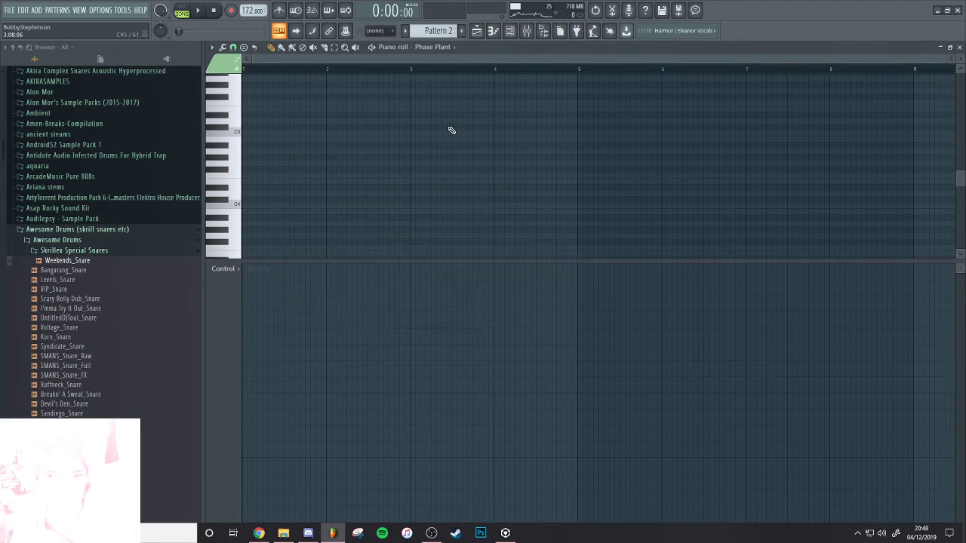
pyautogui.press('space')
# Solo the snare clips on Track 8 in the playlist and play them from the start
pyautogui.click(526, 32)
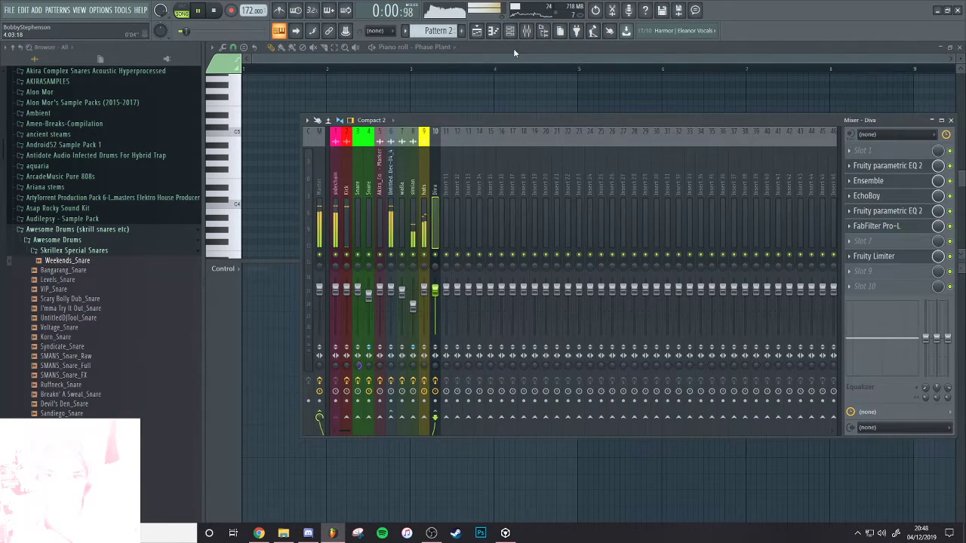
pyautogui.click(477, 30)
pyautogui.press('space')
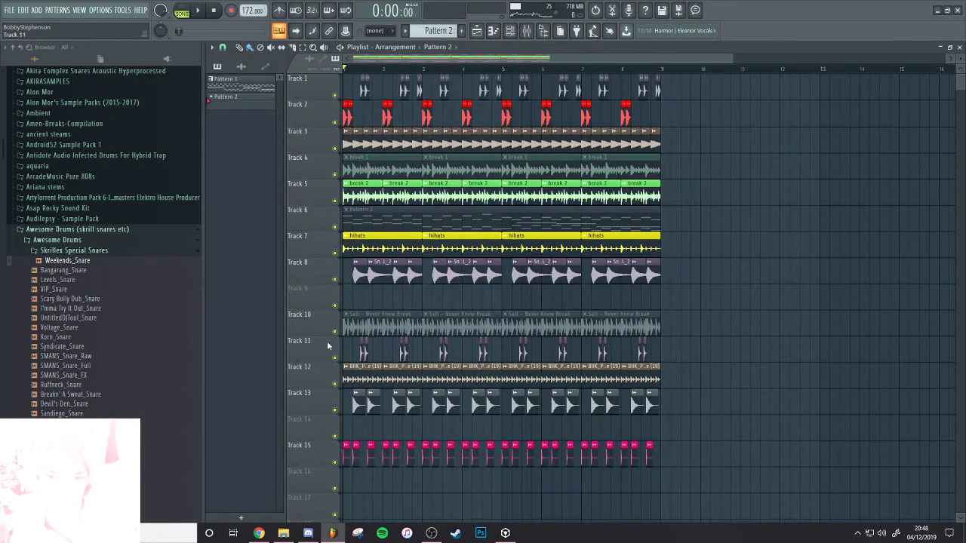
pyautogui.press('space')
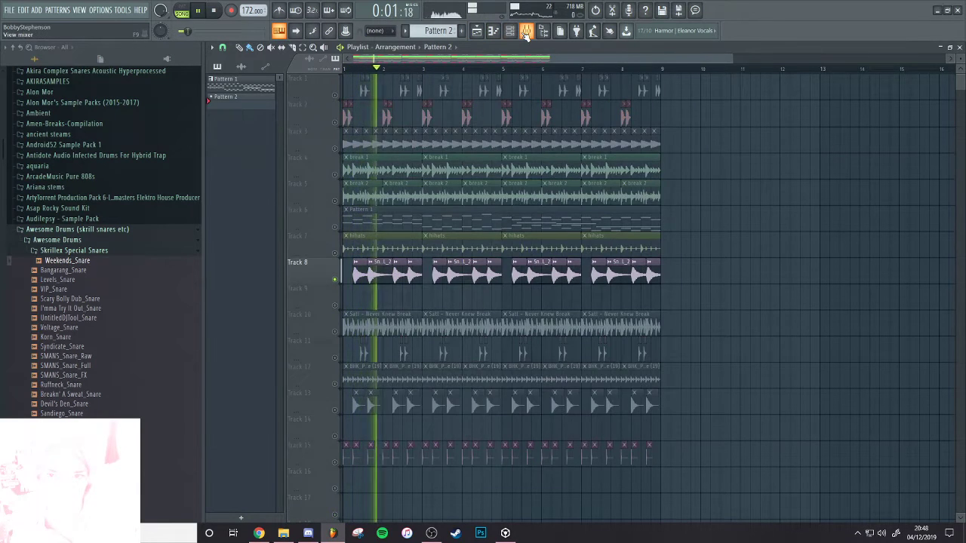
# Route the Track 8 snare sample, Snares_VintageDrums_18_TL_2, to mixer insert 11 and stop playback
pyautogui.press('F9')
pyautogui.moveTo(379, 205); pyautogui.dragTo(446, 192)
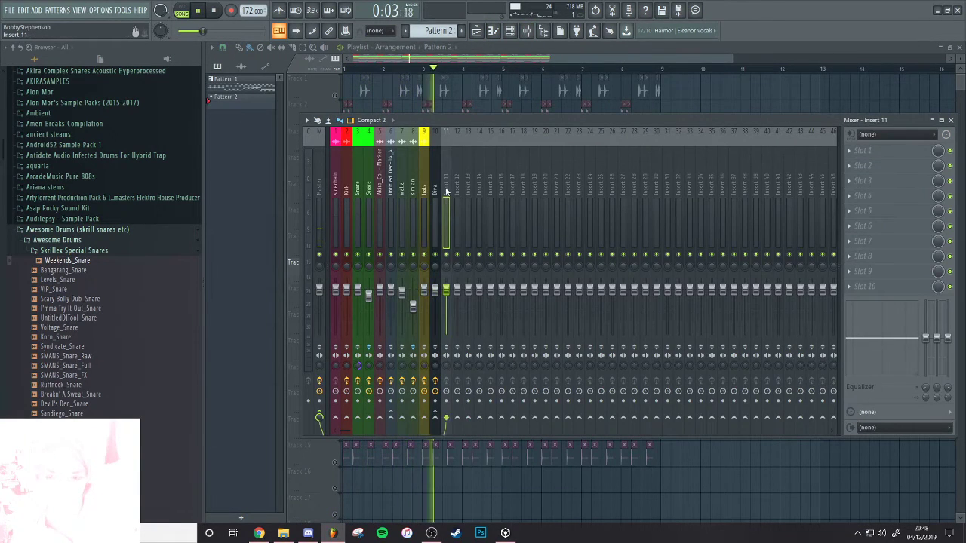
pyautogui.press('F9')
pyautogui.doubleClick(458, 277)
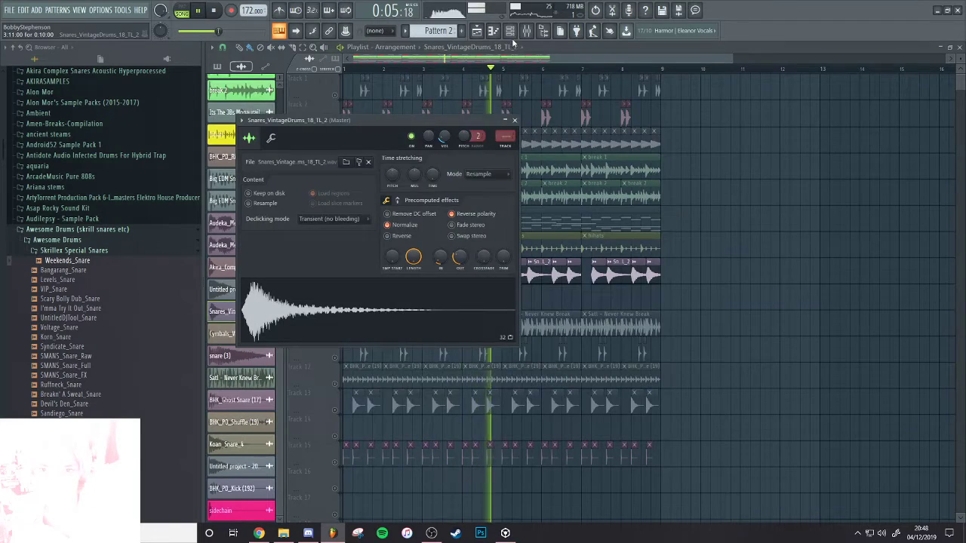
pyautogui.press('space')
pyautogui.press('F9')
pyautogui.click(447, 197)
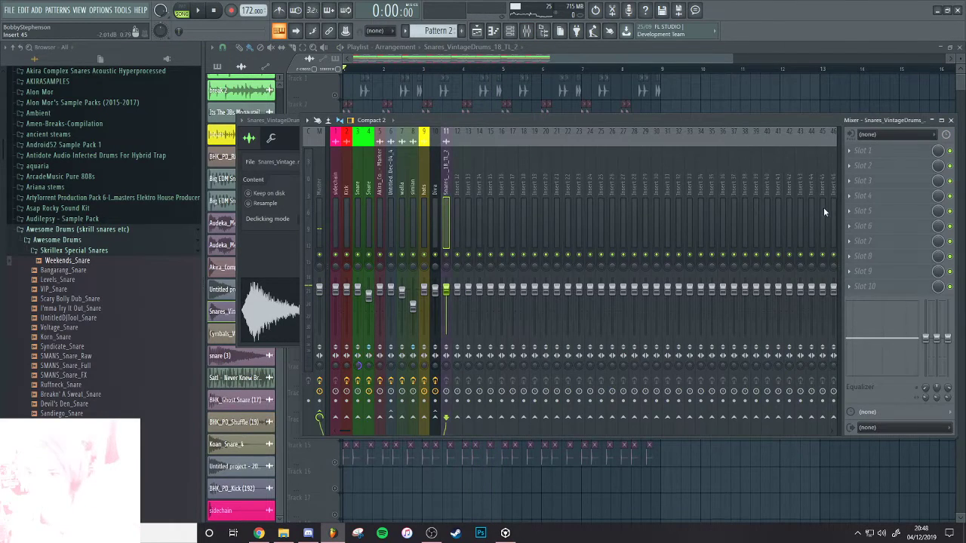
# Add Fruity Parametric EQ 2 to the snare insert's fourth slot and raise a narrow 18 dB peak at about 243 Hz
pyautogui.click(862, 196)
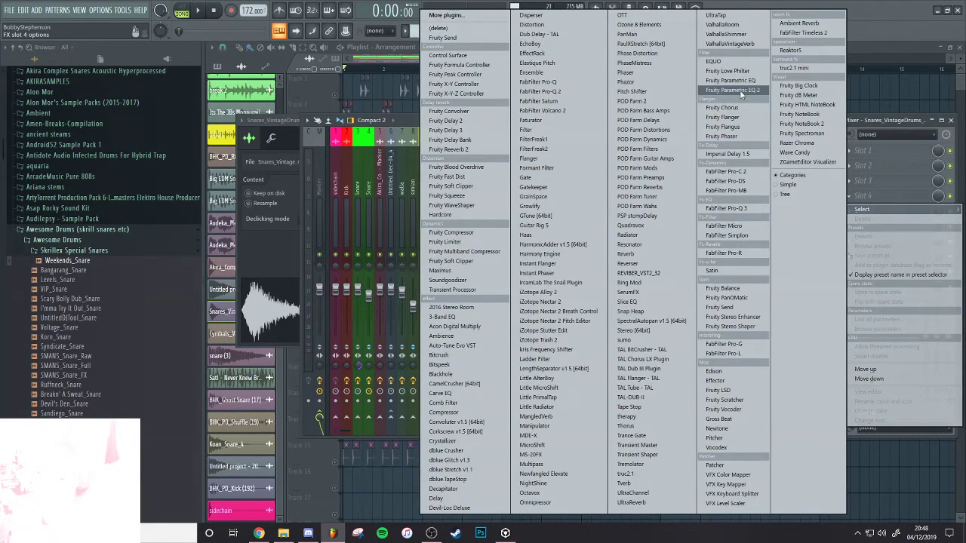
pyautogui.click(740, 90)
pyautogui.press('space')
pyautogui.moveTo(341, 215); pyautogui.dragTo(337, 178)
pyautogui.moveTo(507, 284); pyautogui.dragTo(507, 317)
pyautogui.moveTo(511, 177); pyautogui.dragTo(510, 167)
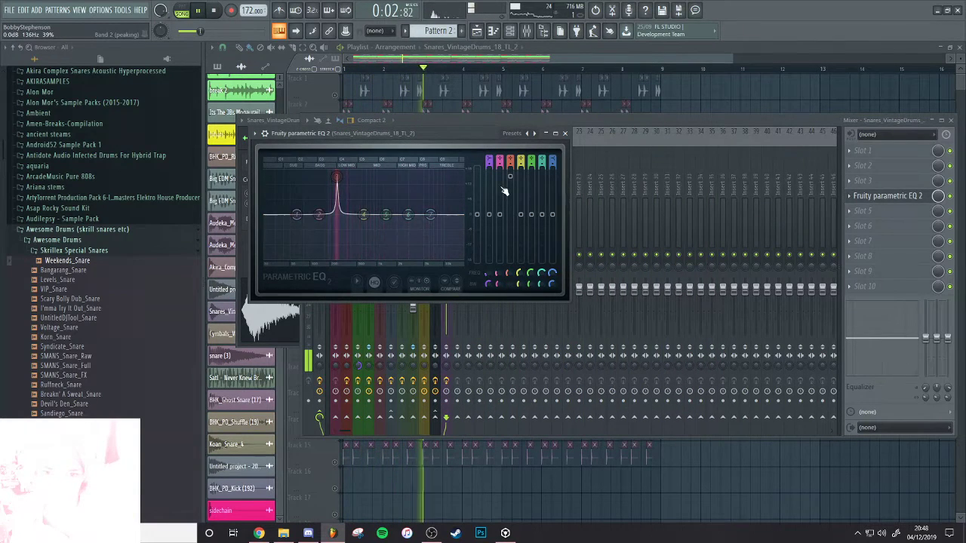
pyautogui.moveTo(508, 274); pyautogui.dragTo(507, 273)
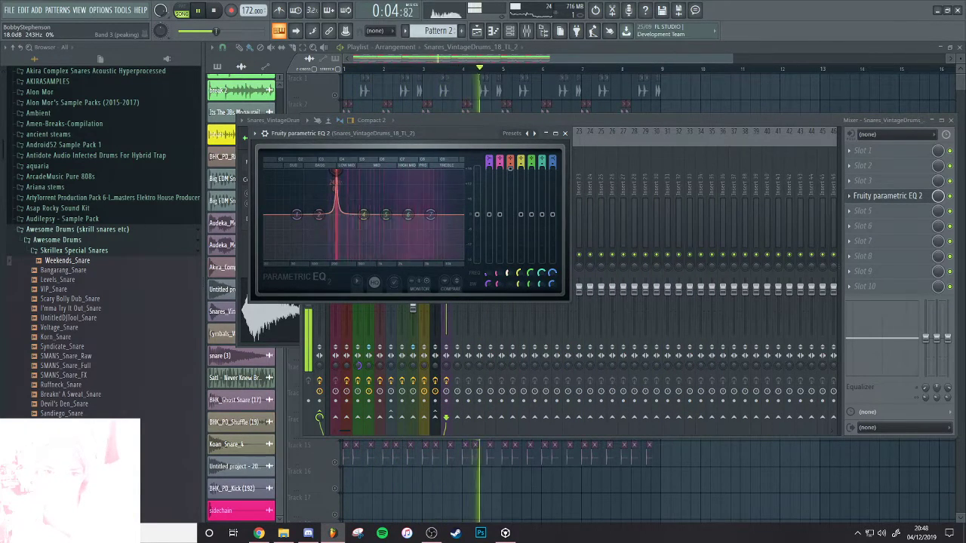
pyautogui.press('space')
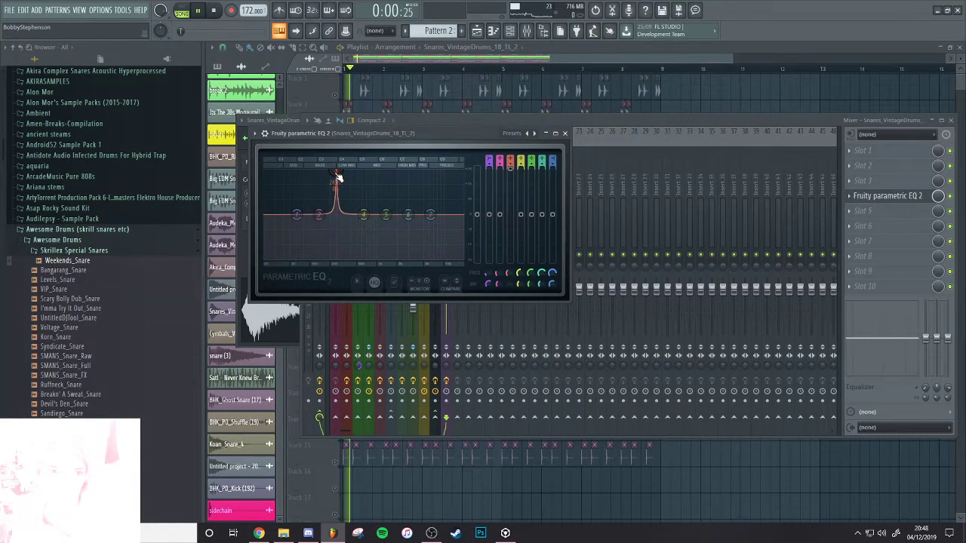
pyautogui.press('space')
# Replace the snare insert's EQ with a fresh Fruity Parametric EQ 2, and replace that with FabFilter Pro-Q 2
pyautogui.click(847, 198)
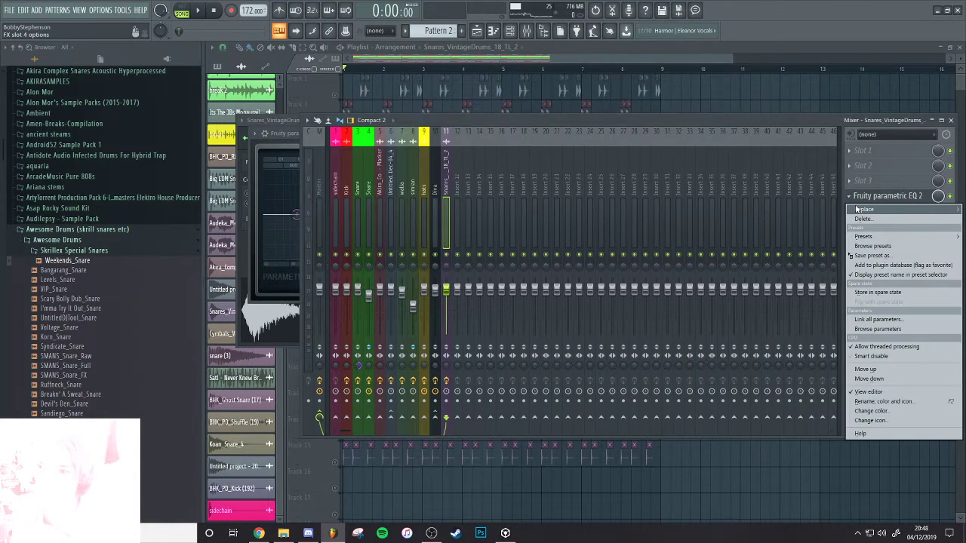
pyautogui.moveTo(864, 209)
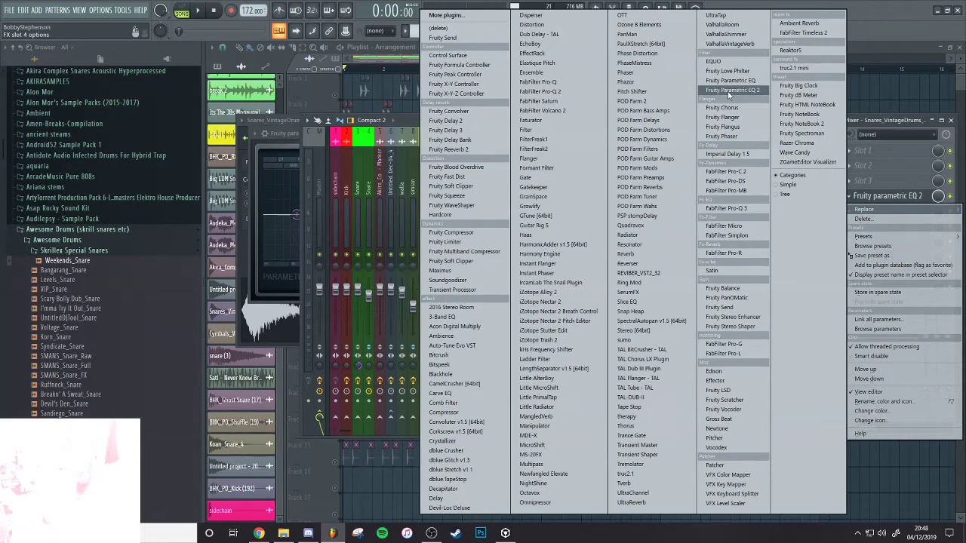
pyautogui.click(729, 91)
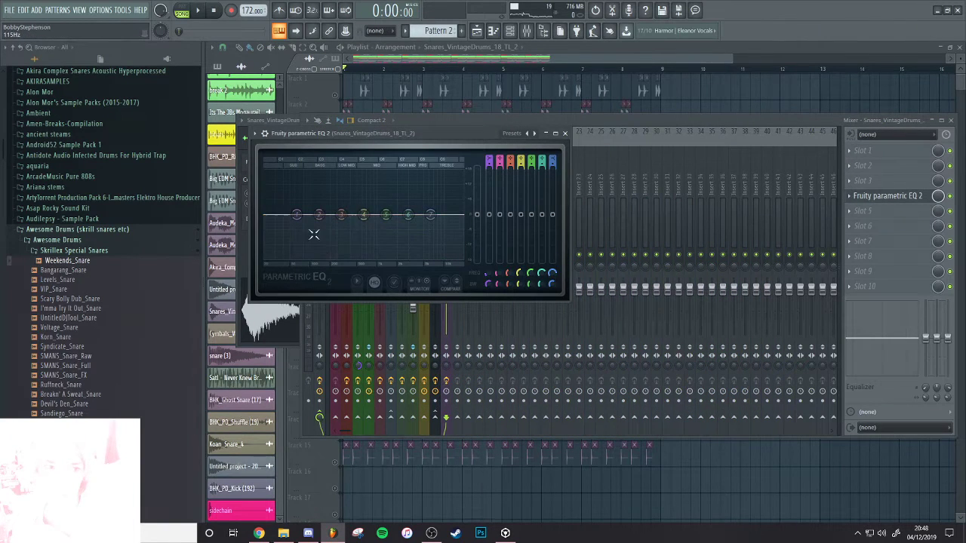
pyautogui.click(850, 196)
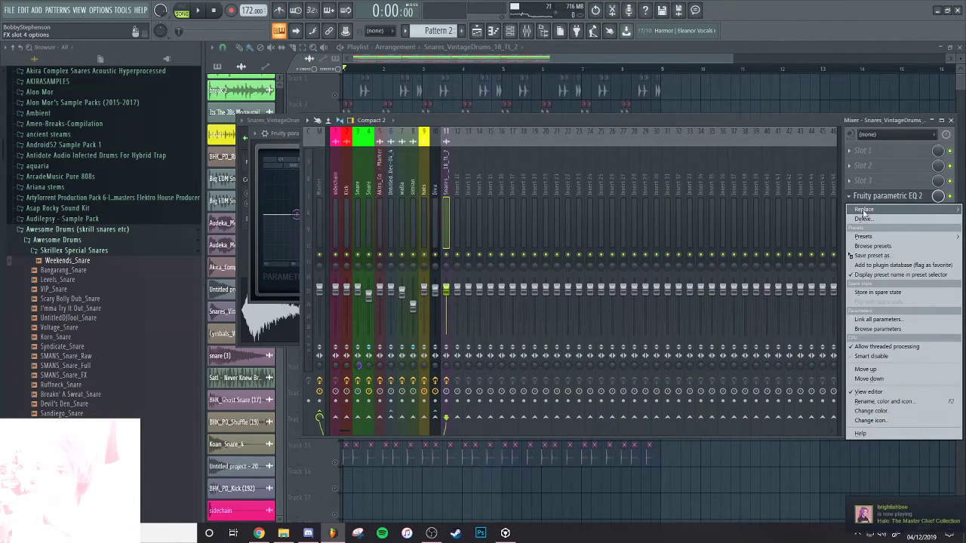
pyautogui.moveTo(864, 209)
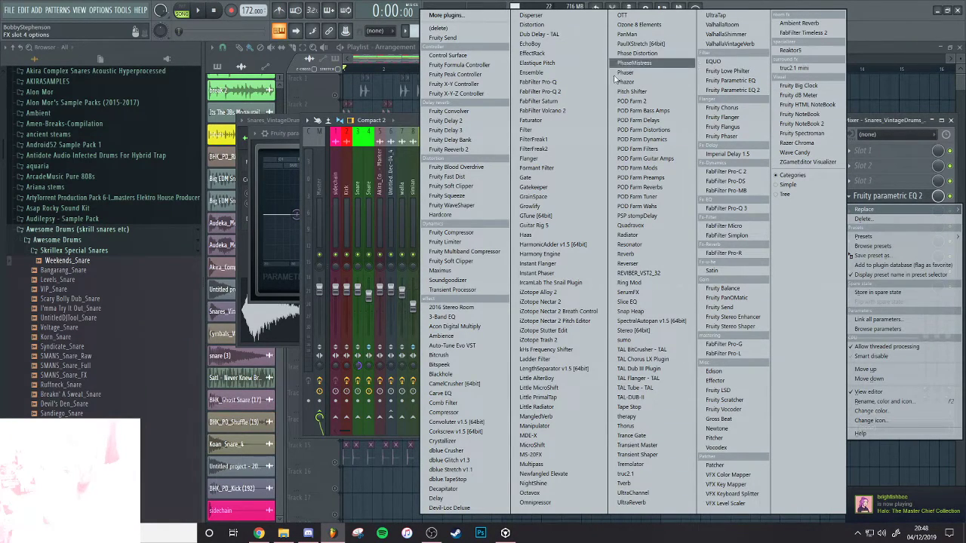
pyautogui.click(540, 91)
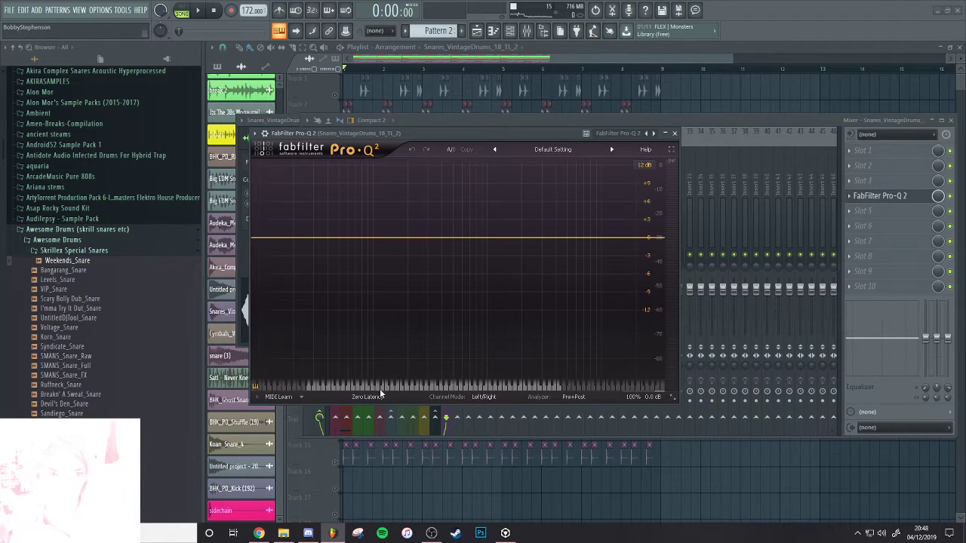
# Play the snare and sweep a Pro-Q 2 bell with Q 40 and +30 dB gain around 240 Hz to find its pitch
pyautogui.press('space')
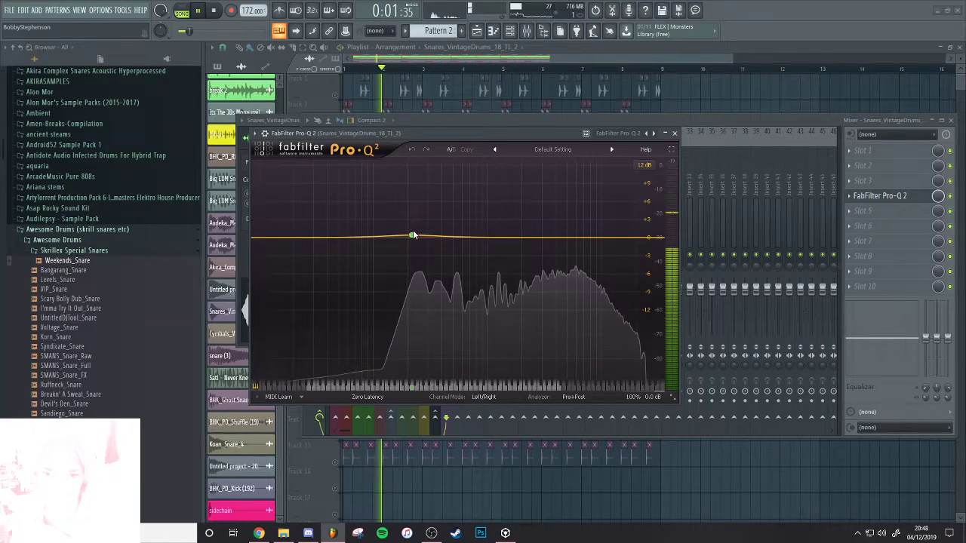
pyautogui.moveTo(413, 236); pyautogui.dragTo(421, 203)
pyautogui.moveTo(463, 349); pyautogui.dragTo(462, 259)
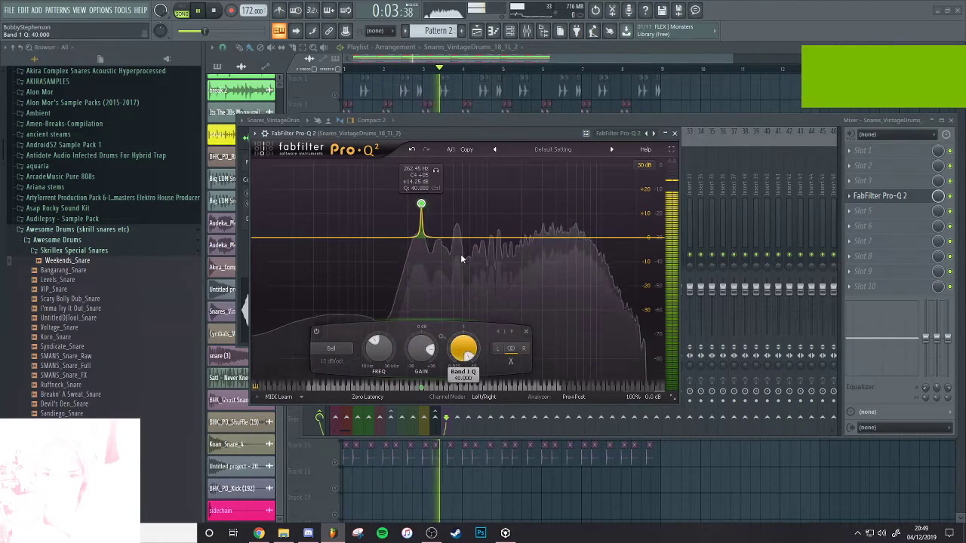
pyautogui.moveTo(421, 203); pyautogui.dragTo(415, 142)
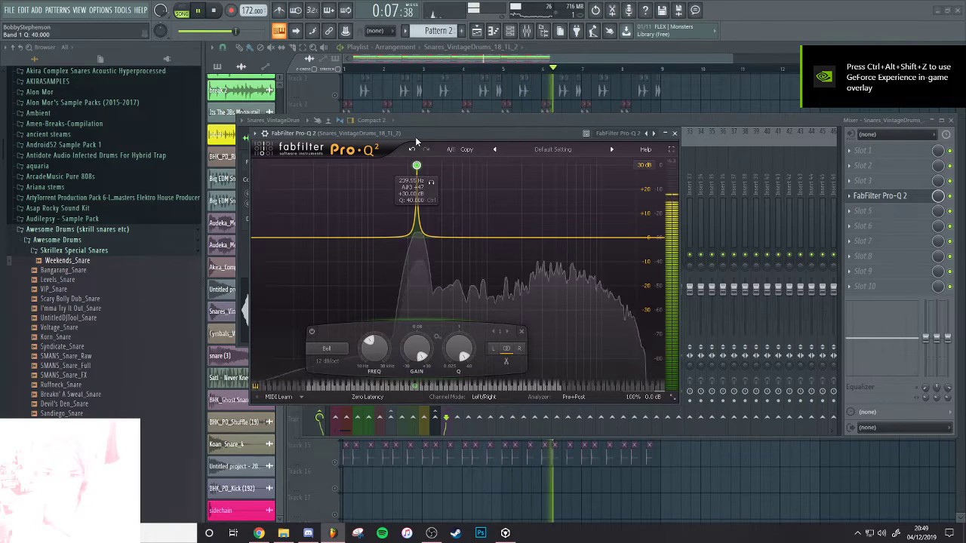
pyautogui.press('space')
# Close FabFilter Pro-Q 2 and delete it from the snare's mixer insert
pyautogui.click(674, 134)
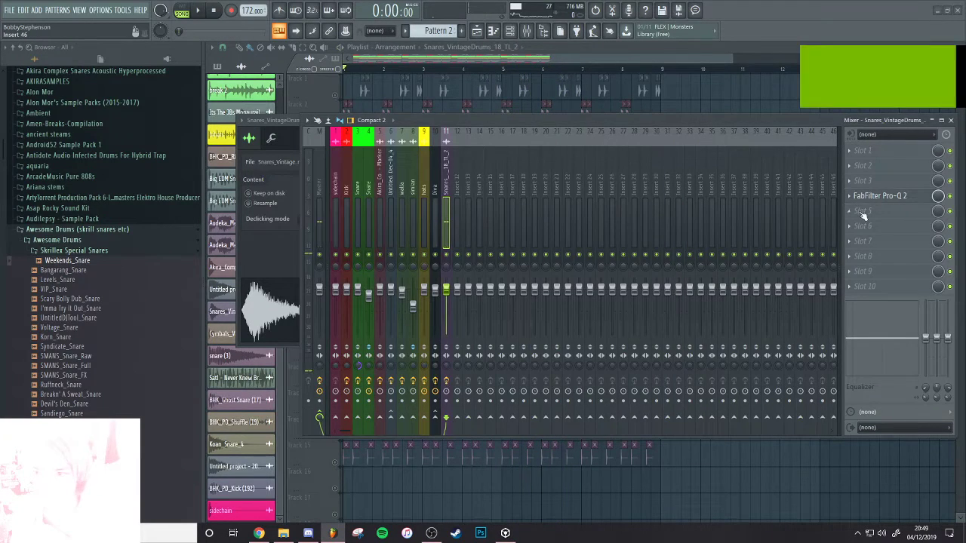
pyautogui.click(849, 196)
pyautogui.click(862, 221)
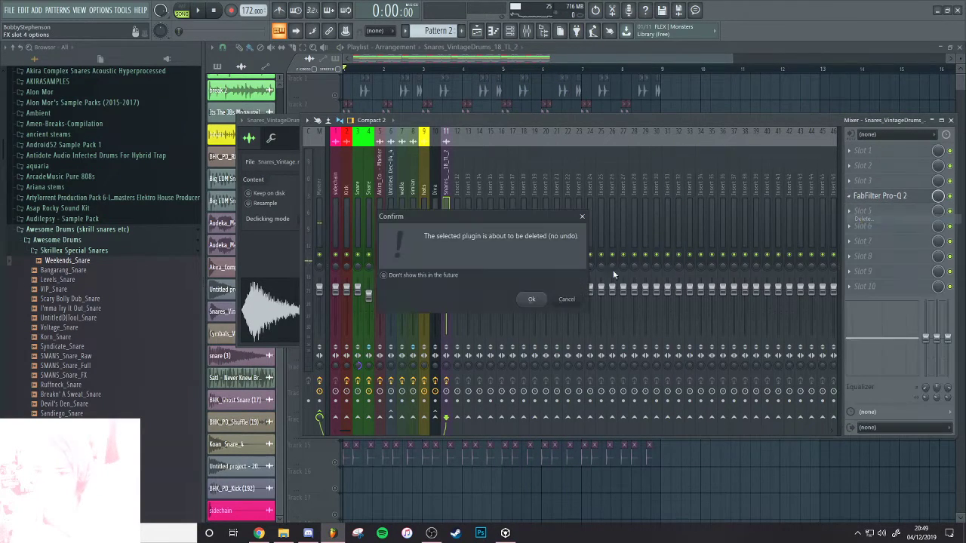
pyautogui.click(532, 301)
# Show the Unsorted channels in the channel rack and open the Phase Plant channel
pyautogui.click(38, 10)
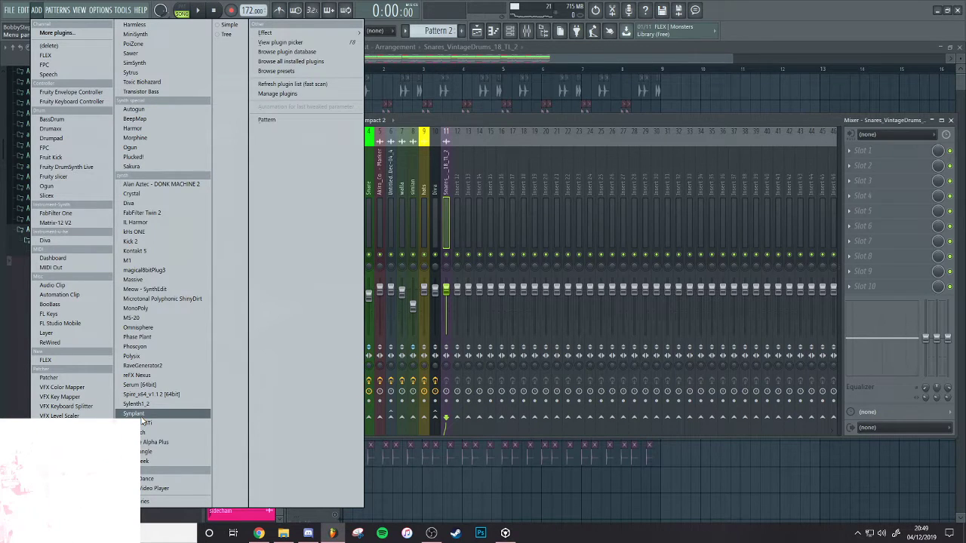
pyautogui.click(511, 34)
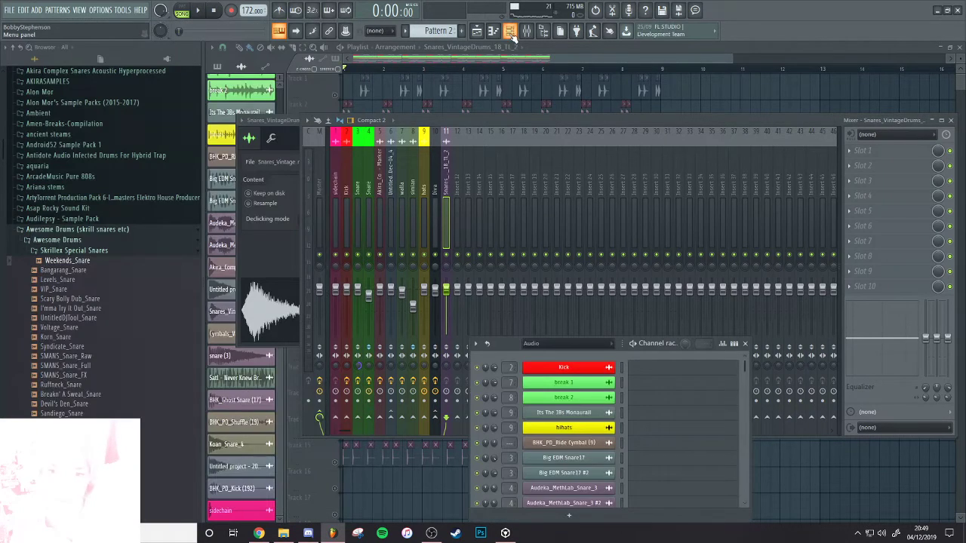
pyautogui.click(591, 345)
pyautogui.click(562, 379)
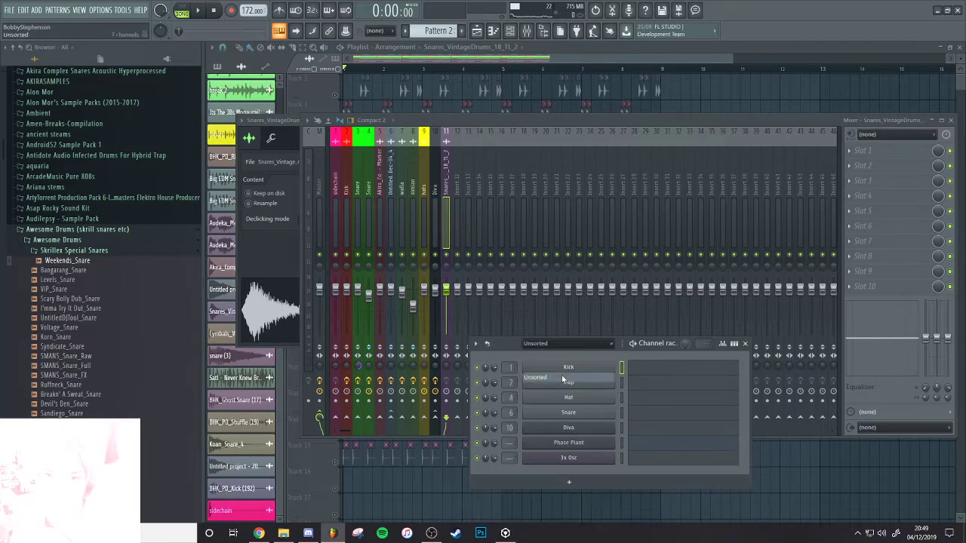
pyautogui.click(589, 441)
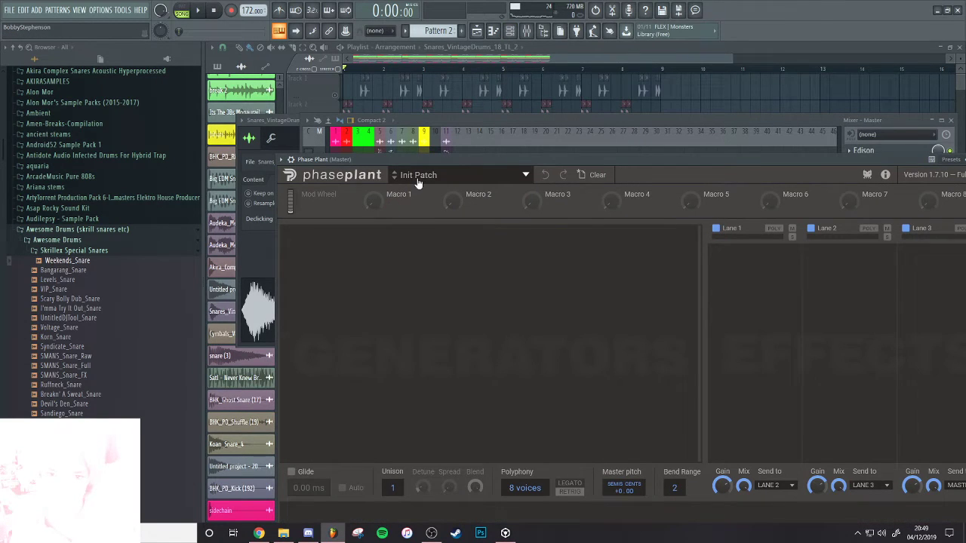
# Load the user preset "basic to resample 1" in Phase Plant and close the preset browser
pyautogui.click(419, 178)
pyautogui.scroll(-5, 381, 319)
pyautogui.click(315, 348)
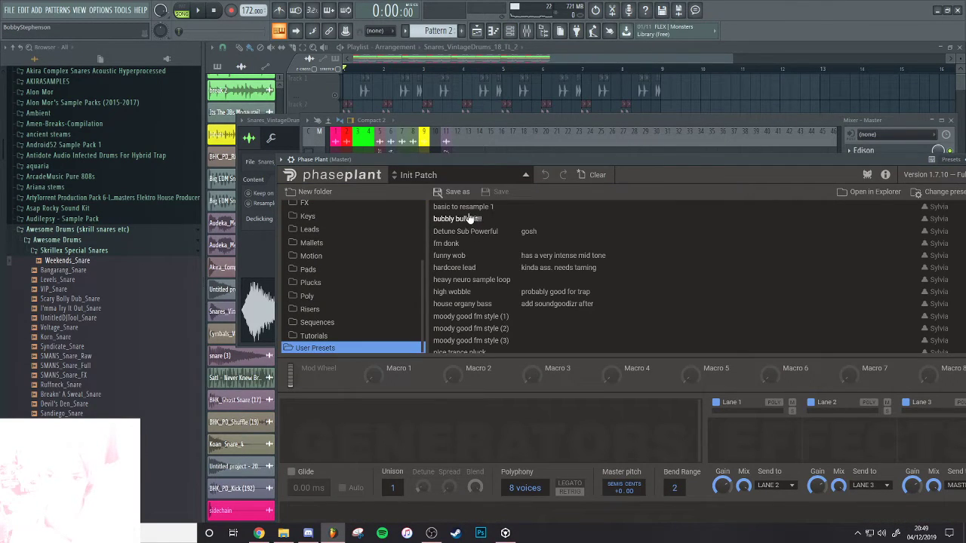
pyautogui.click(470, 212)
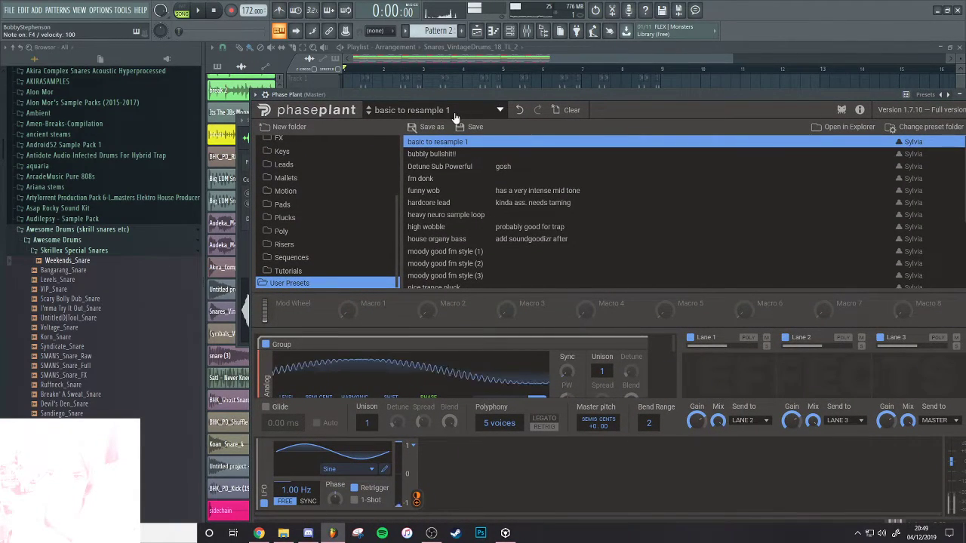
pyautogui.click(456, 116)
# Draw a single A#3 note in Phase Plant's piano roll in the first bar of Pattern 2
pyautogui.click(492, 31)
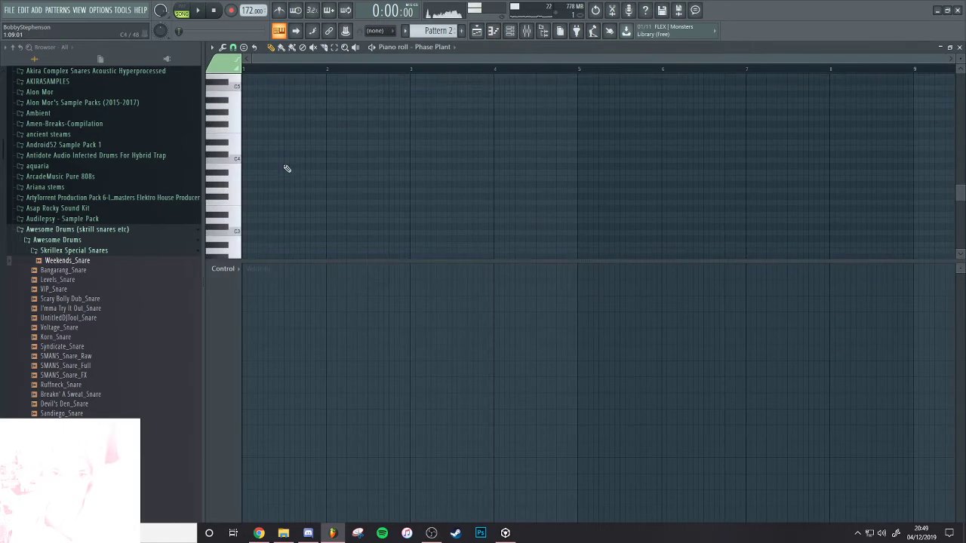
pyautogui.click(247, 205)
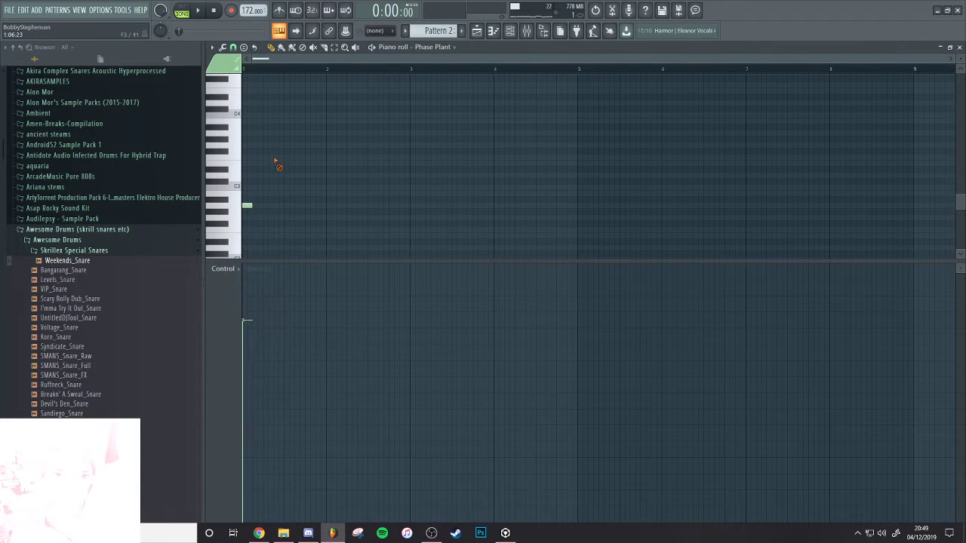
pyautogui.moveTo(257, 148); pyautogui.dragTo(258, 125)
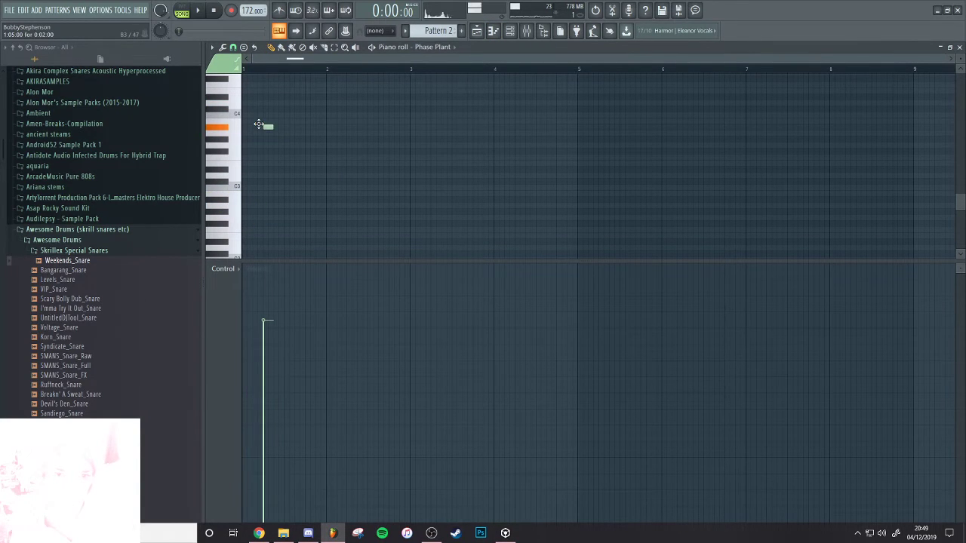
# Return to the playlist, place Pattern 2 at the start of Track 16, and play it with the snare
pyautogui.press('Escape')
pyautogui.press('Escape')
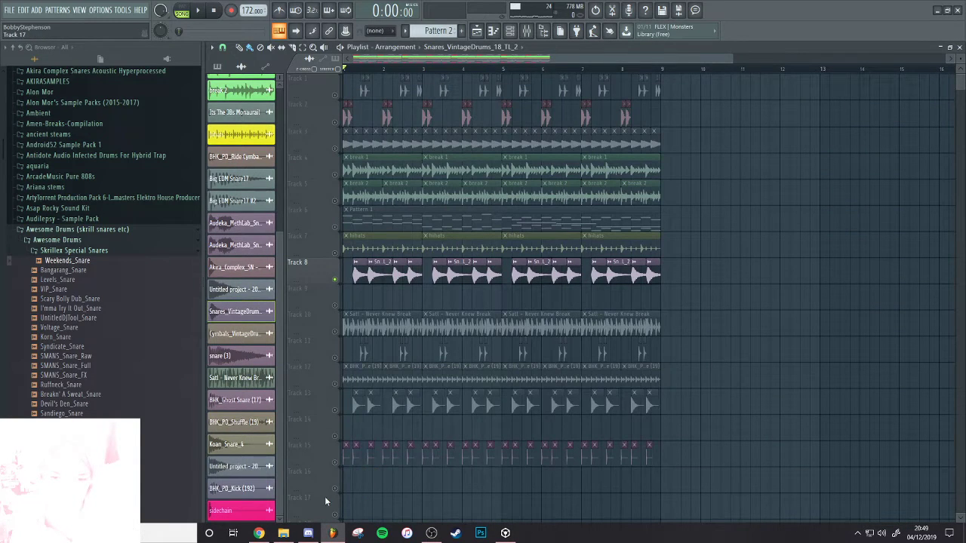
pyautogui.click(433, 31)
pyautogui.click(370, 482)
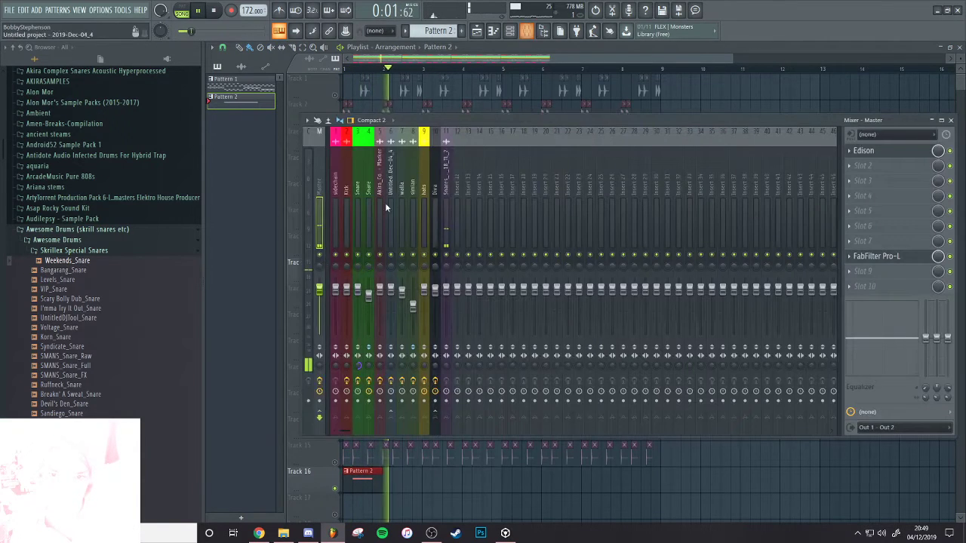
pyautogui.press('F9')
pyautogui.hotkey('ctrl', 'l')
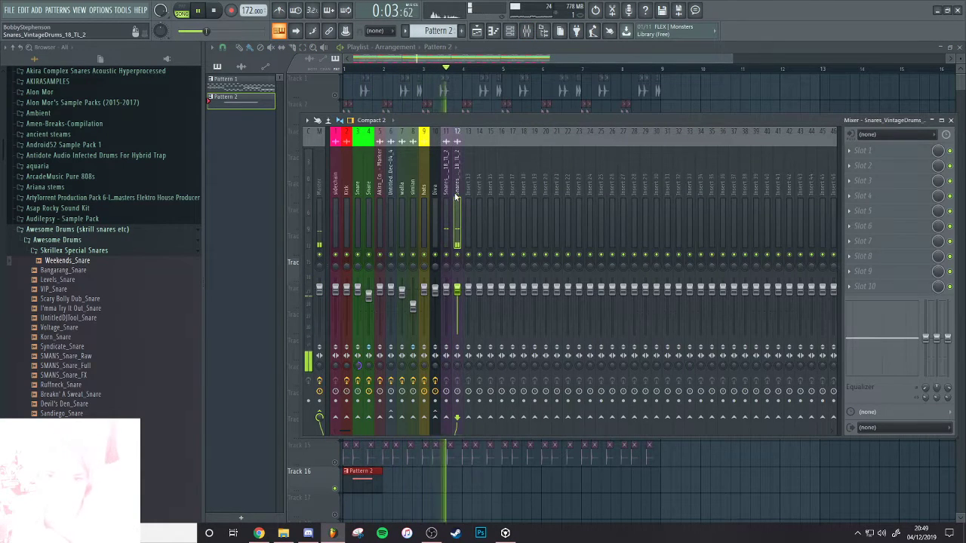
pyautogui.press('Left')
pyautogui.press('space')
# Reset mixer inserts 11 and 12, which carry the snare sample, to the default state of an empty insert
pyautogui.rightClick(483, 130)
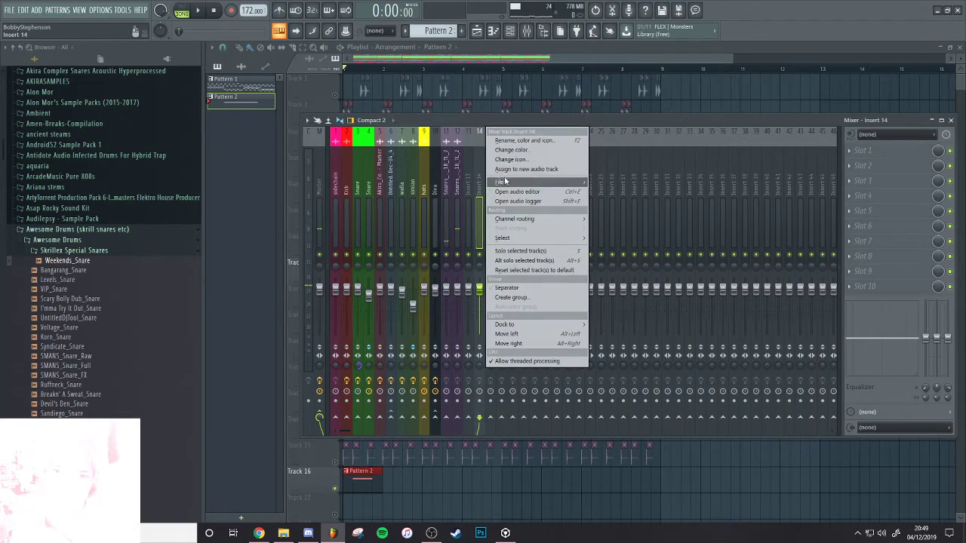
pyautogui.moveTo(520, 186)
pyautogui.moveTo(75, 31); pyautogui.dragTo(459, 195)
pyautogui.rightClick(471, 129)
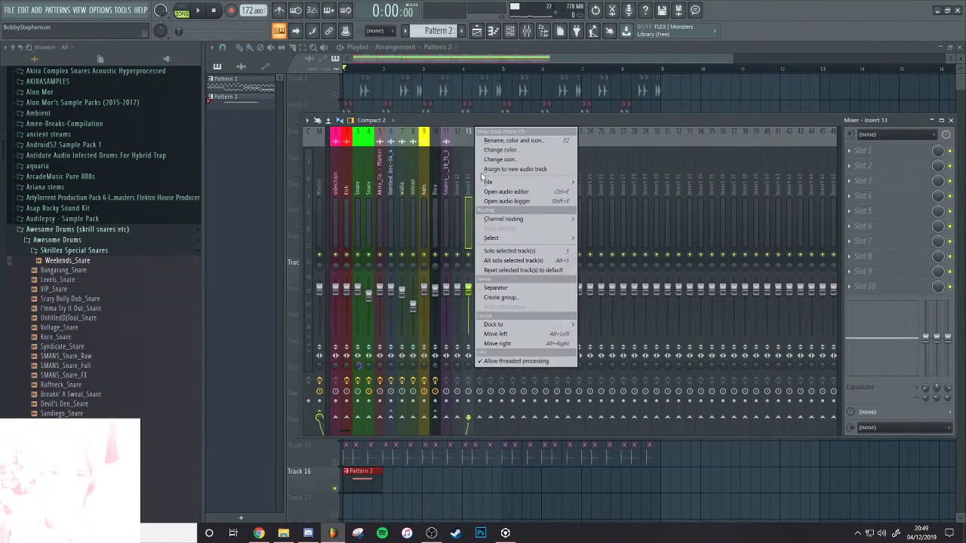
pyautogui.moveTo(508, 183)
pyautogui.moveTo(60, 31); pyautogui.dragTo(448, 209)
pyautogui.press('F9')
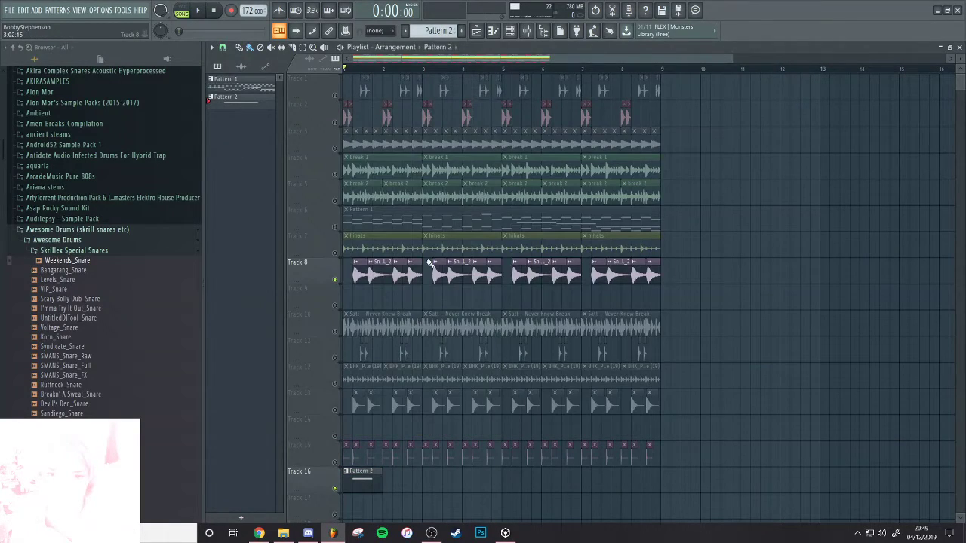
# Show the Unsorted channels in the channel rack and open Phase Plant's piano roll
pyautogui.doubleClick(431, 263)
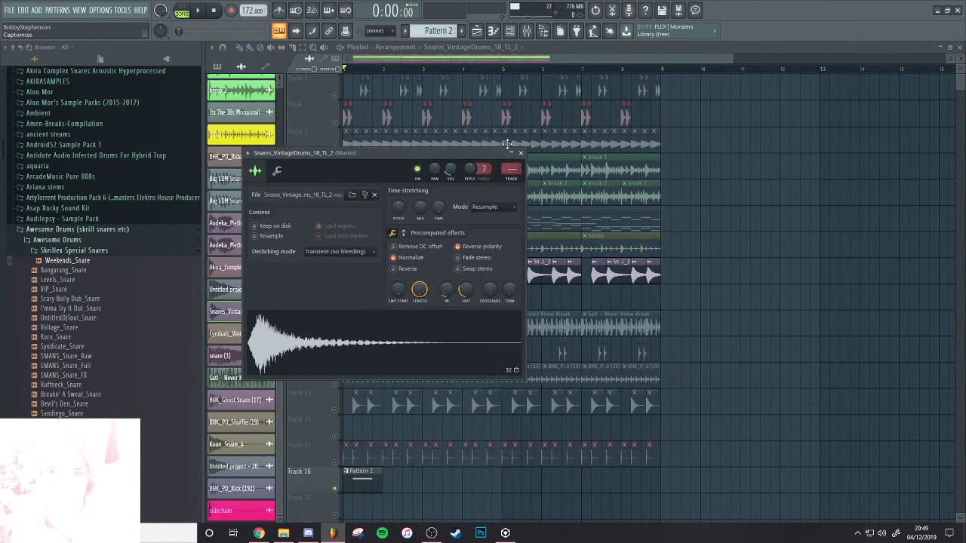
pyautogui.click(513, 30)
pyautogui.click(557, 344)
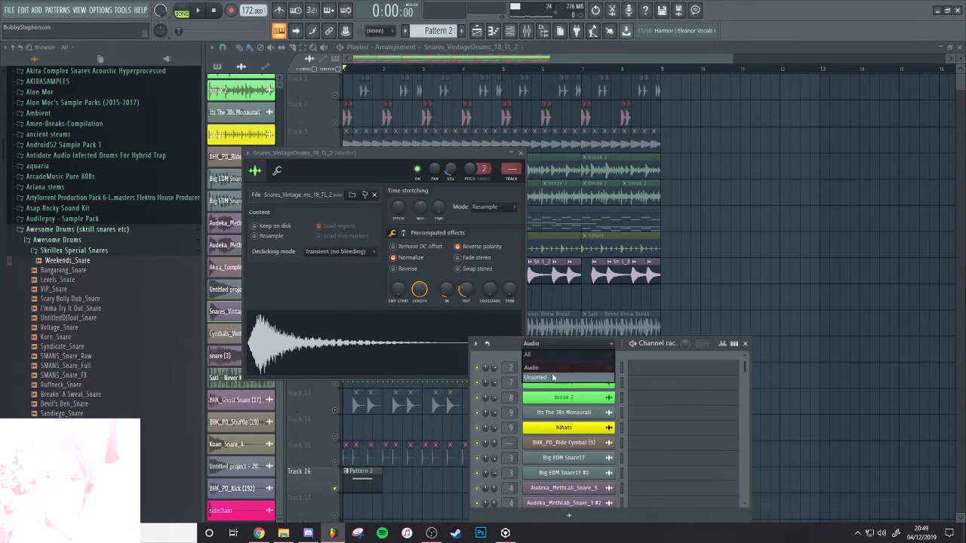
pyautogui.click(553, 377)
pyautogui.click(631, 442)
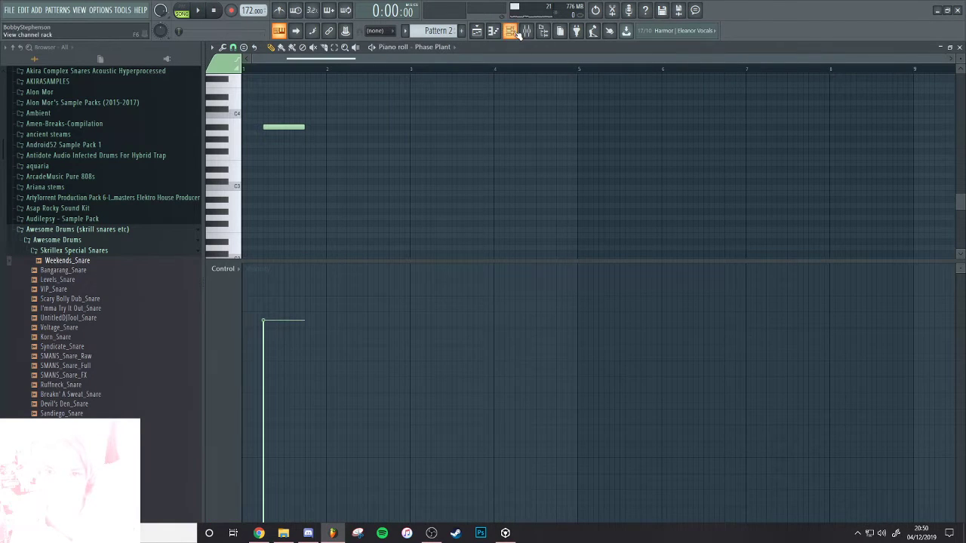
# Route the Phase Plant channel to mixer insert 11 and play the arrangement to check it
pyautogui.click(516, 34)
pyautogui.click(526, 36)
pyautogui.click(445, 194)
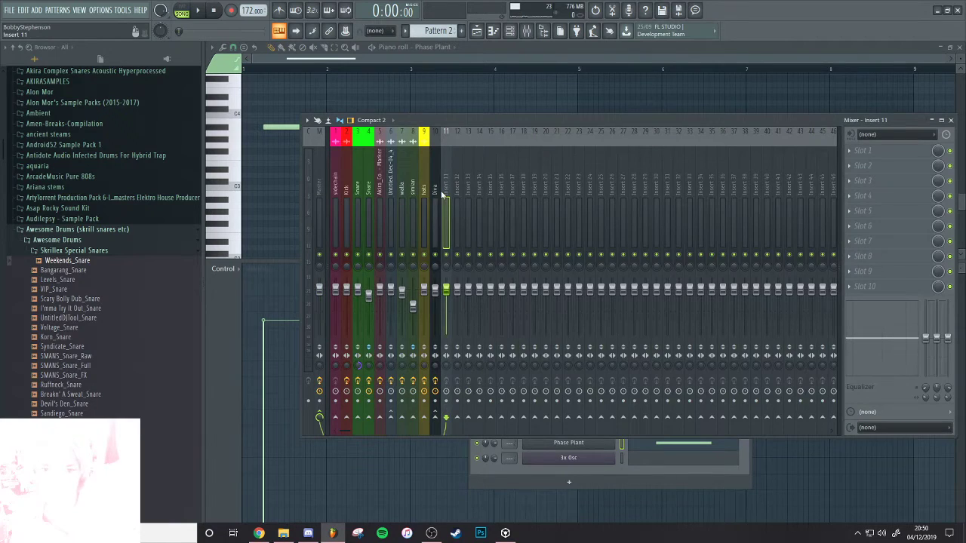
pyautogui.hotkey('ctrl', 'l')
pyautogui.press('space')
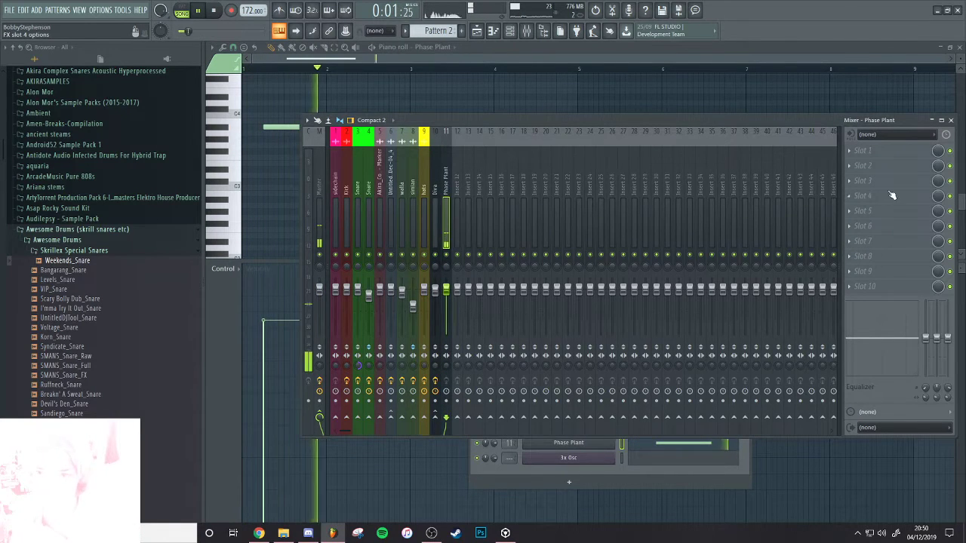
pyautogui.press('space')
# Load Soundgoodizer in effect slot 4 of the Phase Plant mixer track
pyautogui.click(849, 196)
pyautogui.moveTo(862, 209)
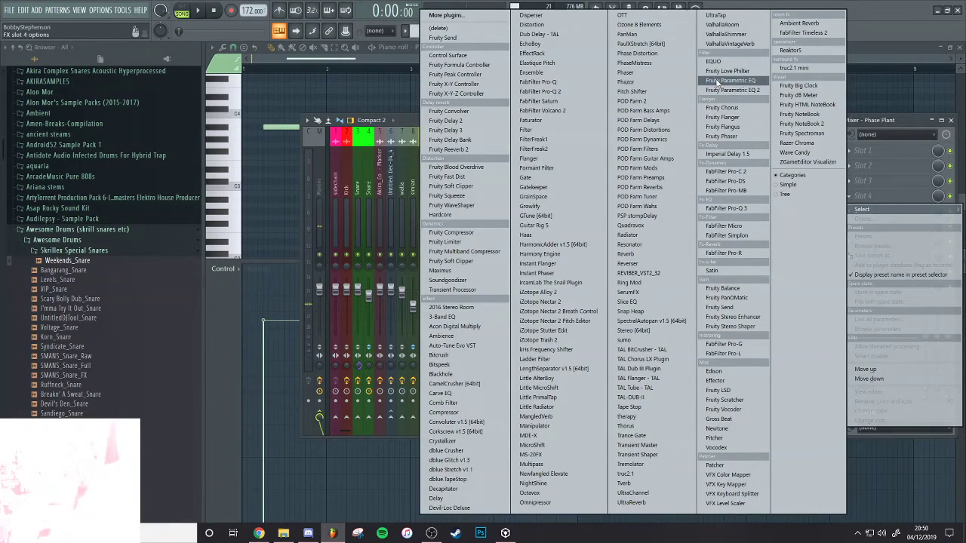
pyautogui.click(452, 280)
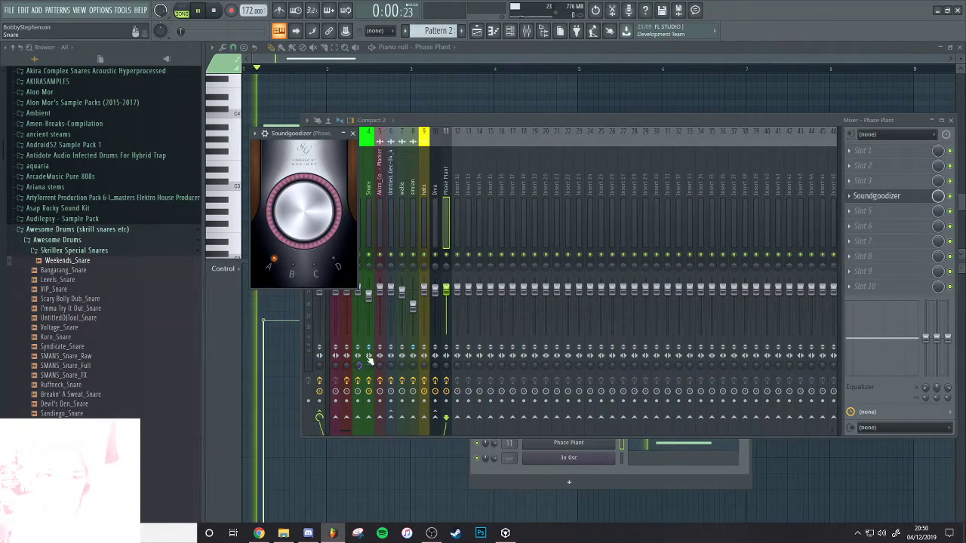
# Load Fruity Parametric EQ 2 in slot 2 of the Phase Plant track and raise its main level during playback
pyautogui.click(860, 165)
pyautogui.moveTo(862, 179)
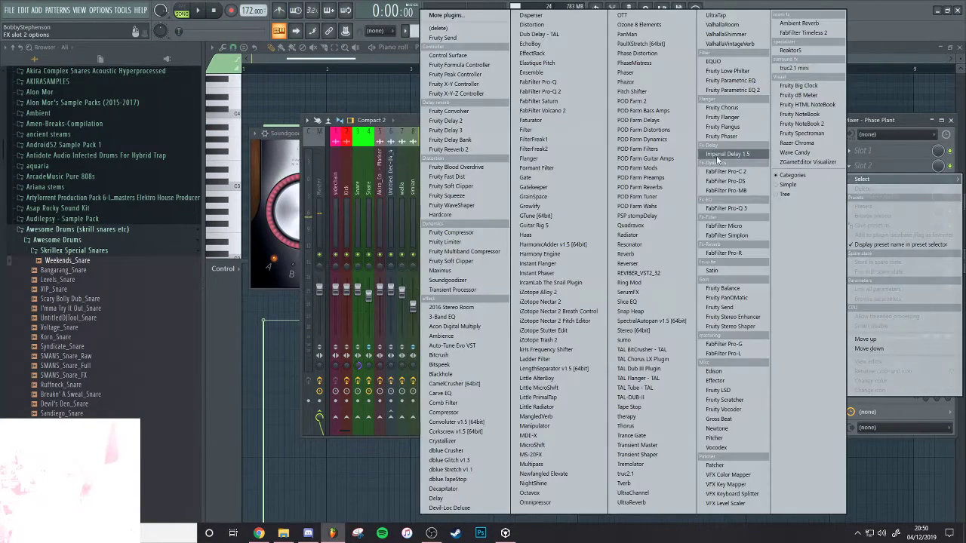
pyautogui.click(748, 93)
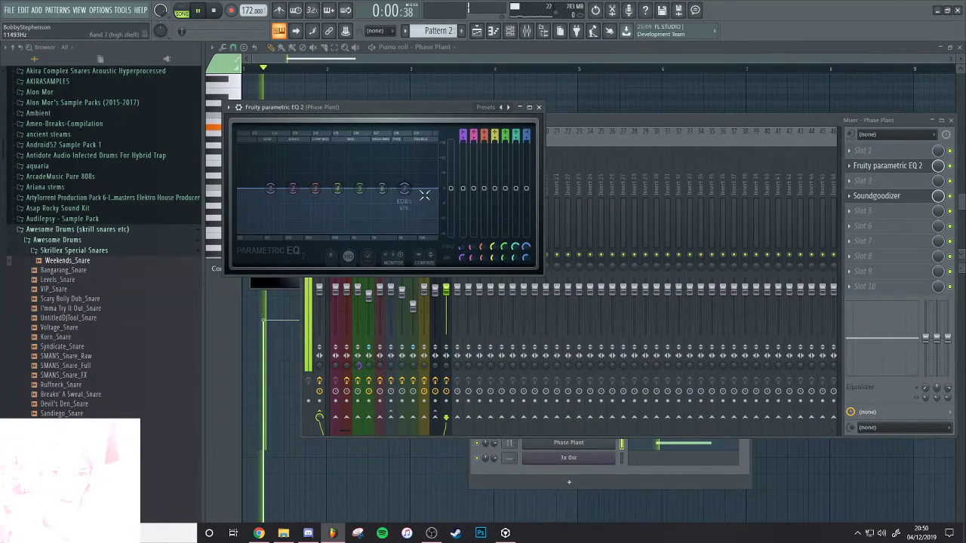
pyautogui.press('space')
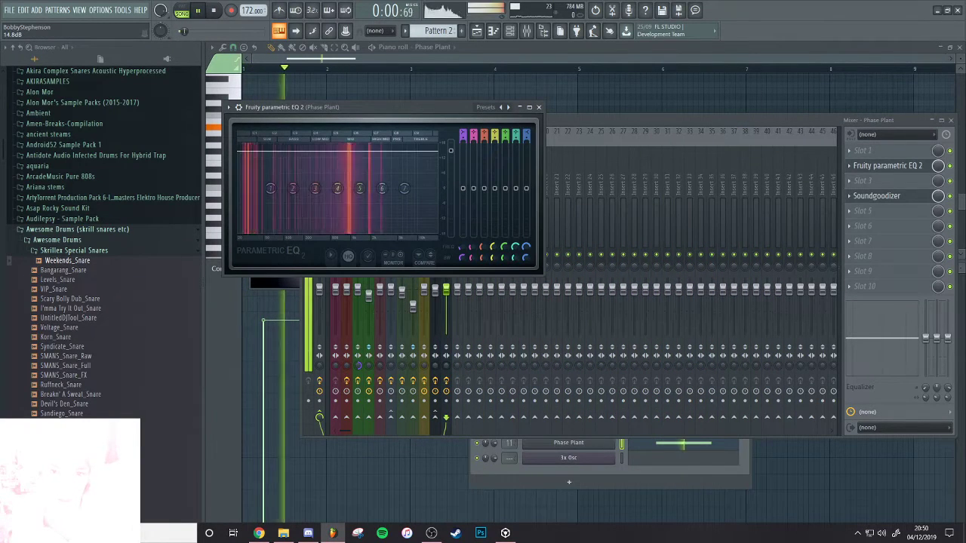
pyautogui.press('space')
# Transpose the Phase Plant note up one octave in the piano roll and play it
pyautogui.rightClick(620, 110)
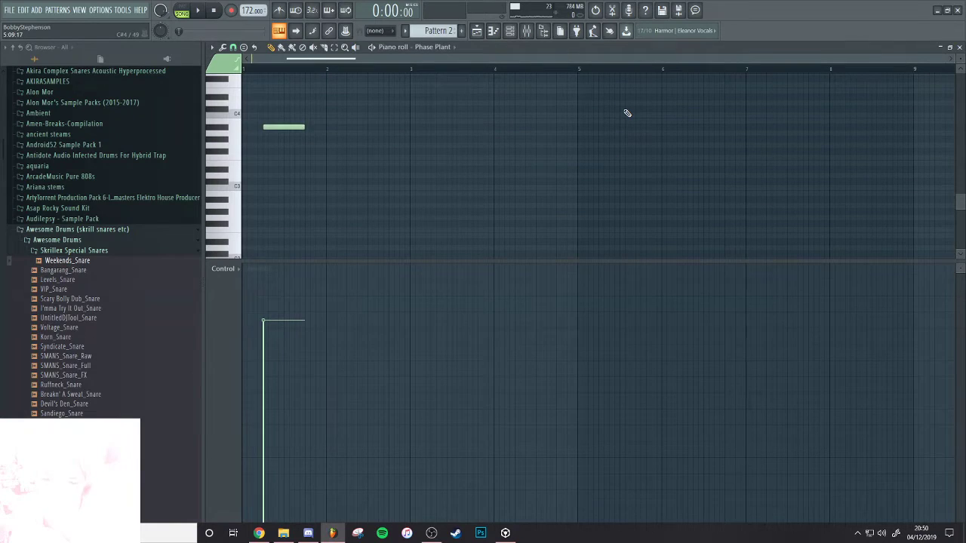
pyautogui.hotkey('ctrl', 'Up')
pyautogui.press('space')
# Set the harmonic of Phase Plant's wavetable oscillator to x0.125 and play the note with the arrangement
pyautogui.click(515, 33)
pyautogui.press('space')
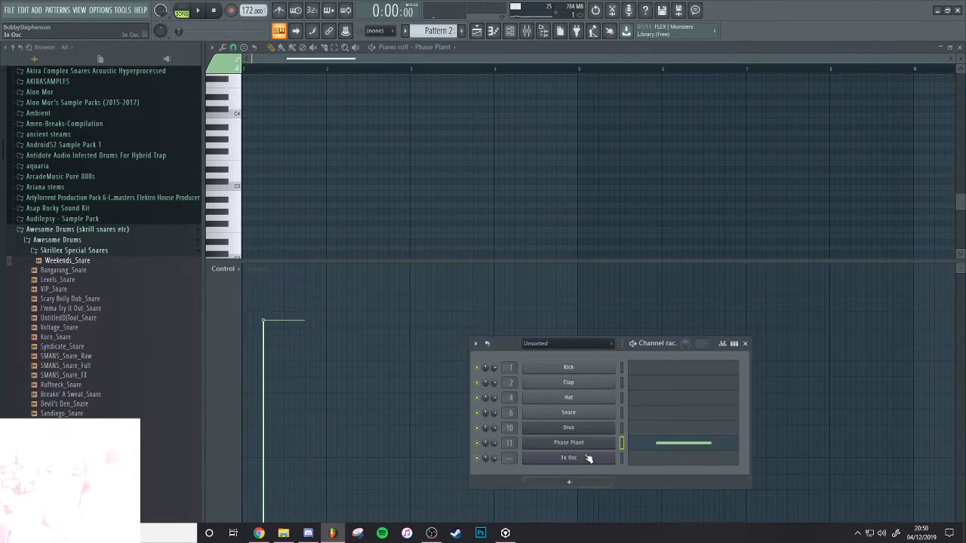
pyautogui.click(578, 444)
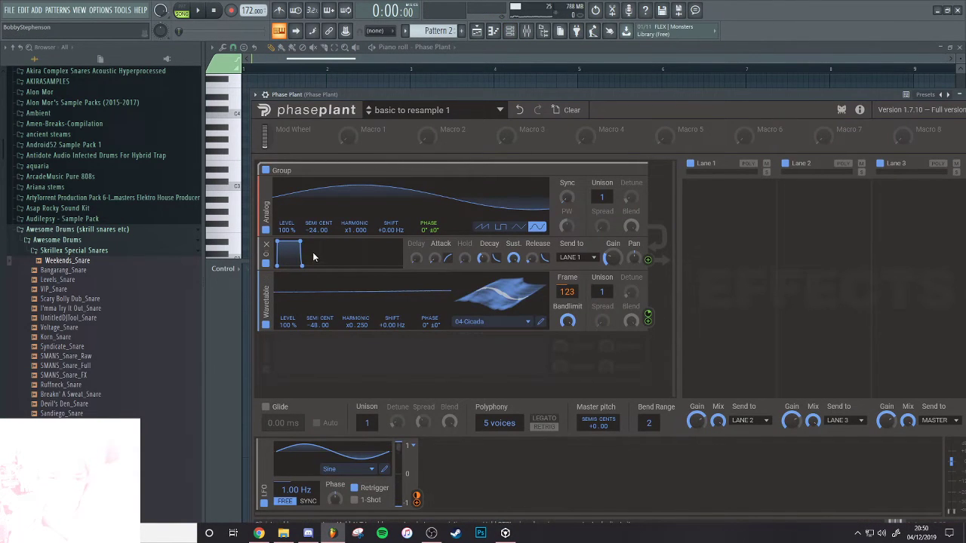
pyautogui.press('space')
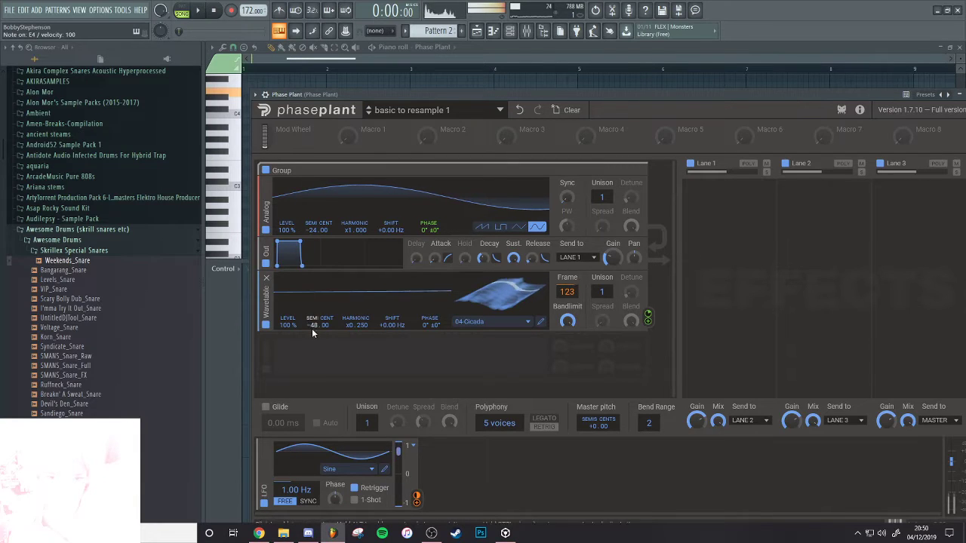
pyautogui.scroll(5, 353, 325)
pyautogui.scroll(-5, 360, 326)
pyautogui.scroll(5, 363, 326)
pyautogui.scroll(-5, 364, 326)
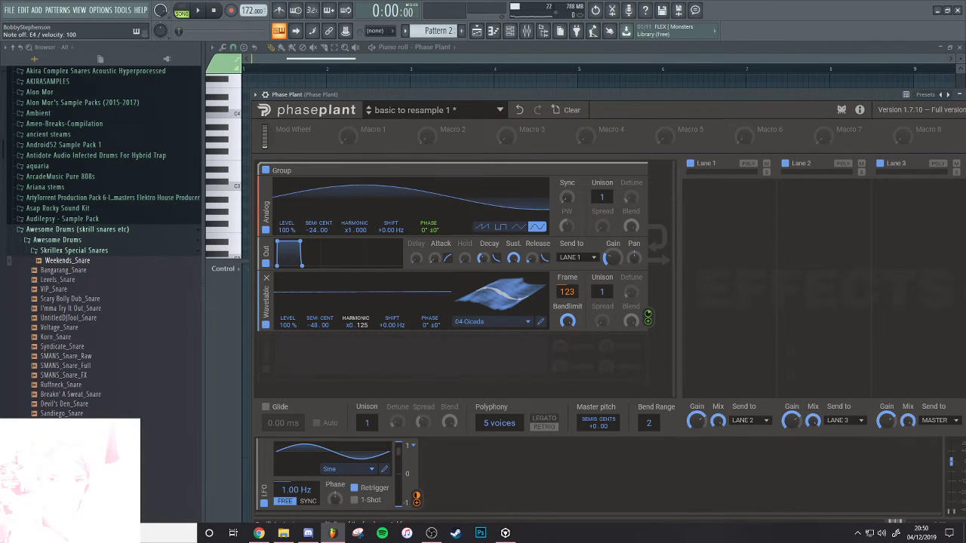
pyautogui.press('space')
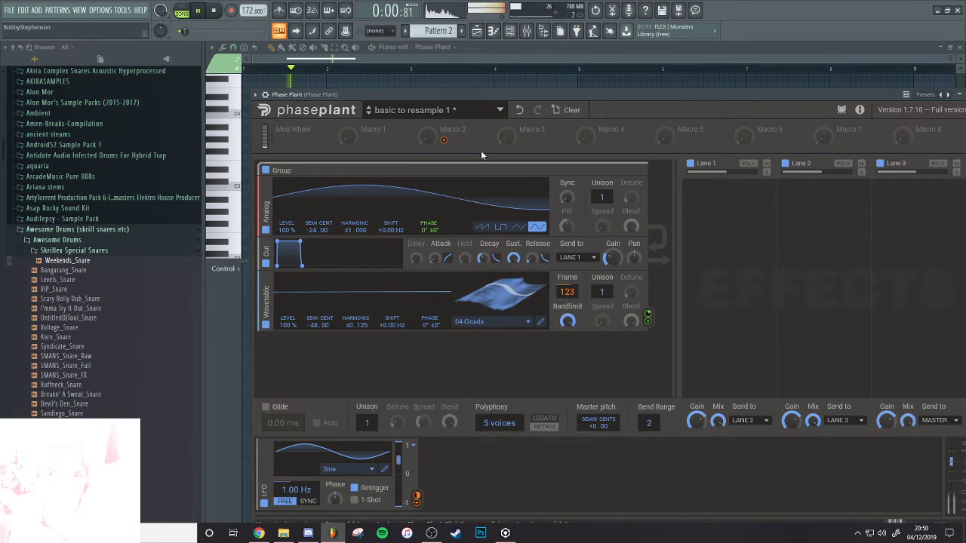
pyautogui.click(416, 84)
pyautogui.press('space')
pyautogui.scroll(5, 340, 205)
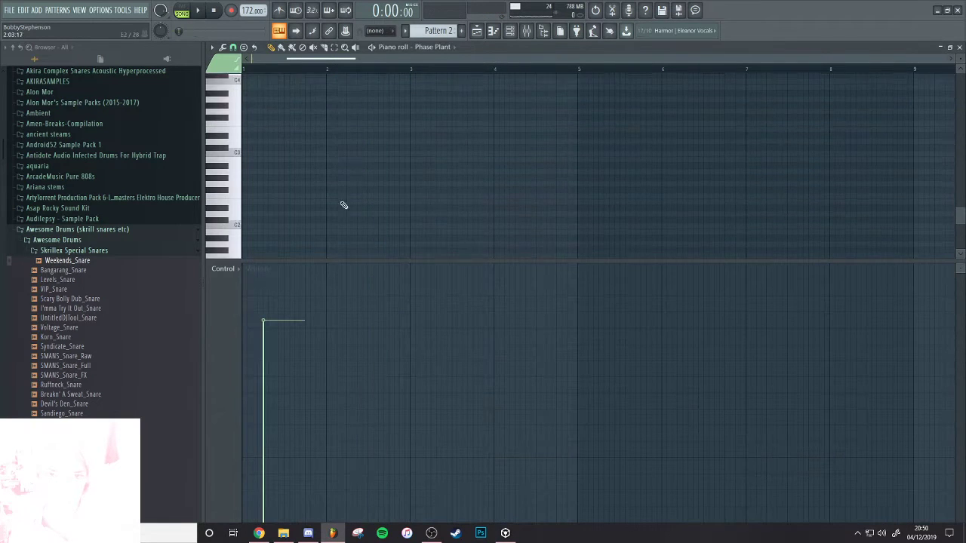
pyautogui.press('space')
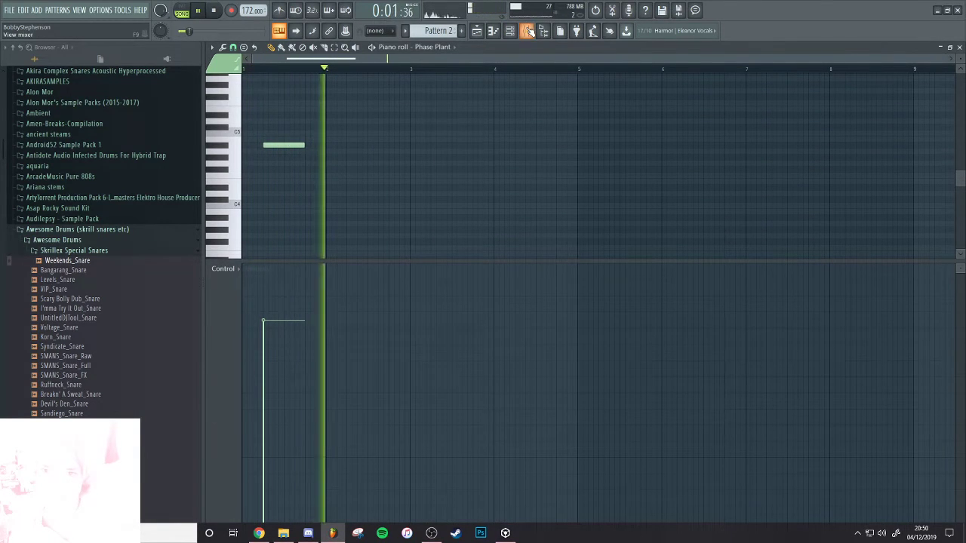
pyautogui.press('space')
# Copy the Fruity Limiter and its settings from the Diva mixer track to slot 1 of the Phase Plant track
pyautogui.click(526, 31)
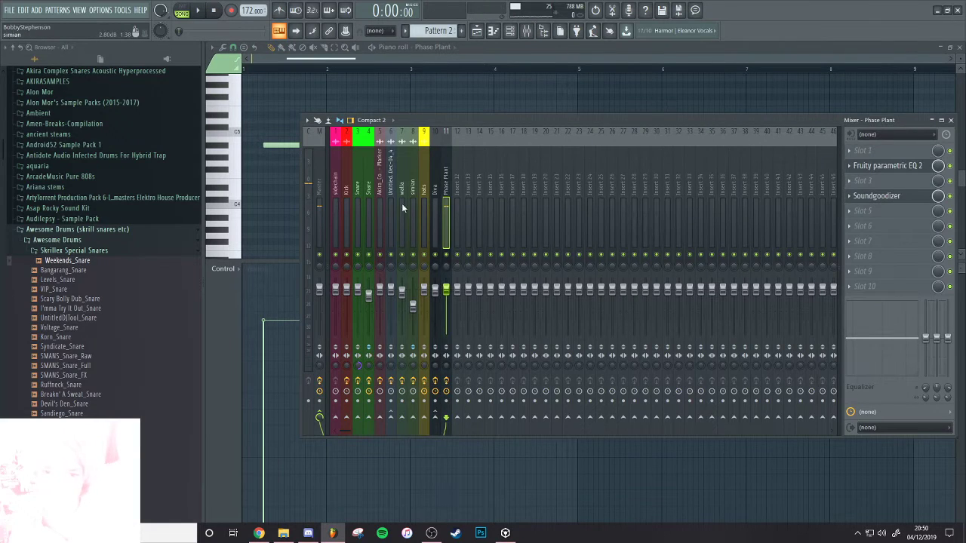
pyautogui.click(390, 205)
pyautogui.click(382, 204)
pyautogui.click(412, 204)
pyautogui.click(426, 202)
pyautogui.click(435, 203)
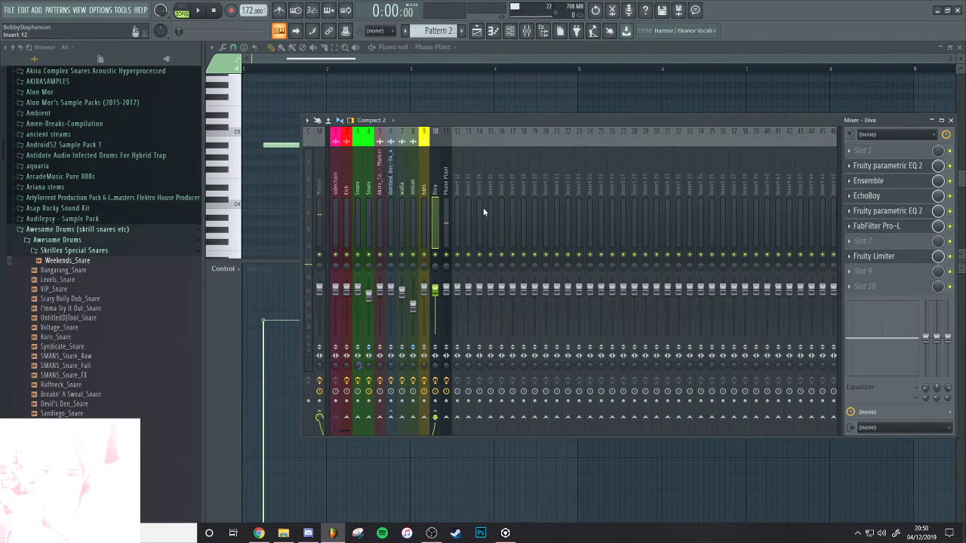
pyautogui.click(852, 258)
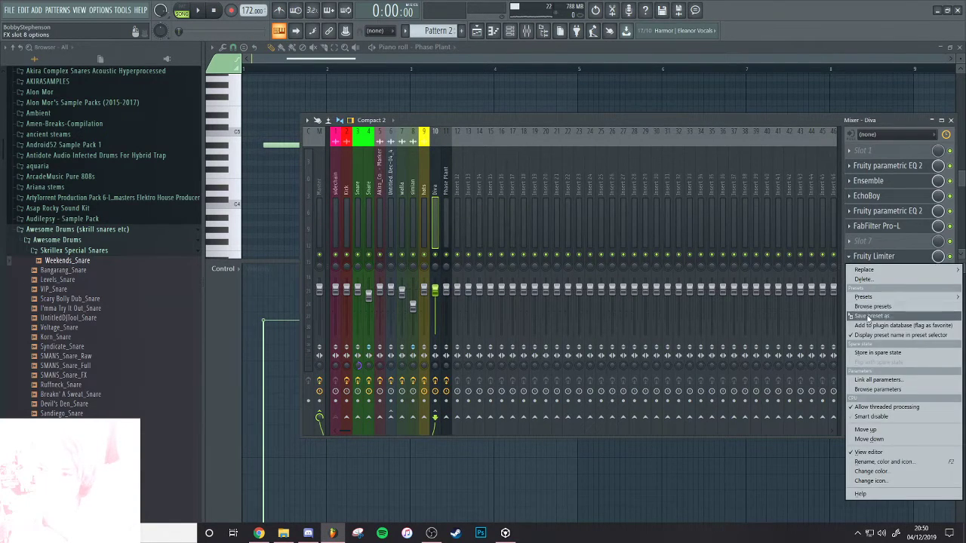
pyautogui.moveTo(867, 317); pyautogui.dragTo(446, 215)
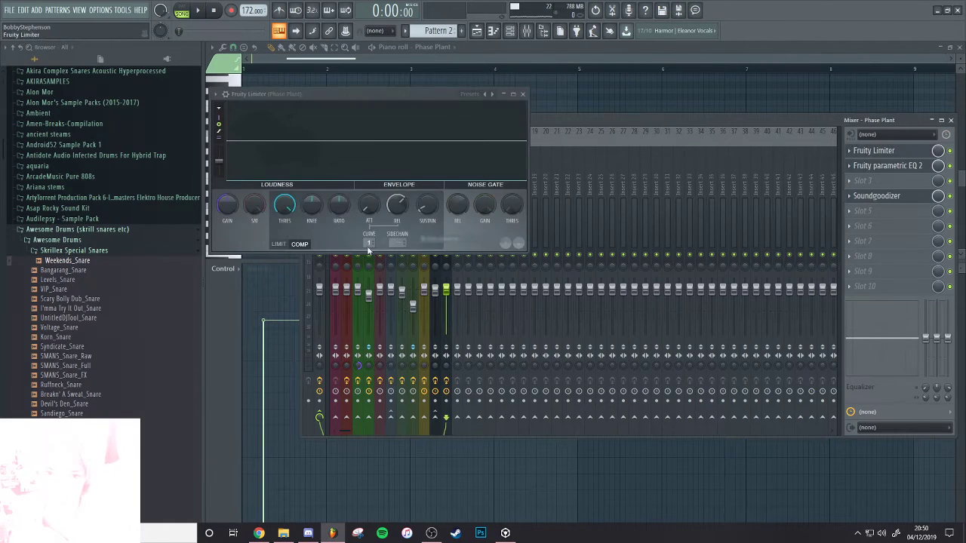
# Route the sidechain mixer track to the Phase Plant track as a sidechain source and play the result
pyautogui.click(391, 212)
pyautogui.click(336, 212)
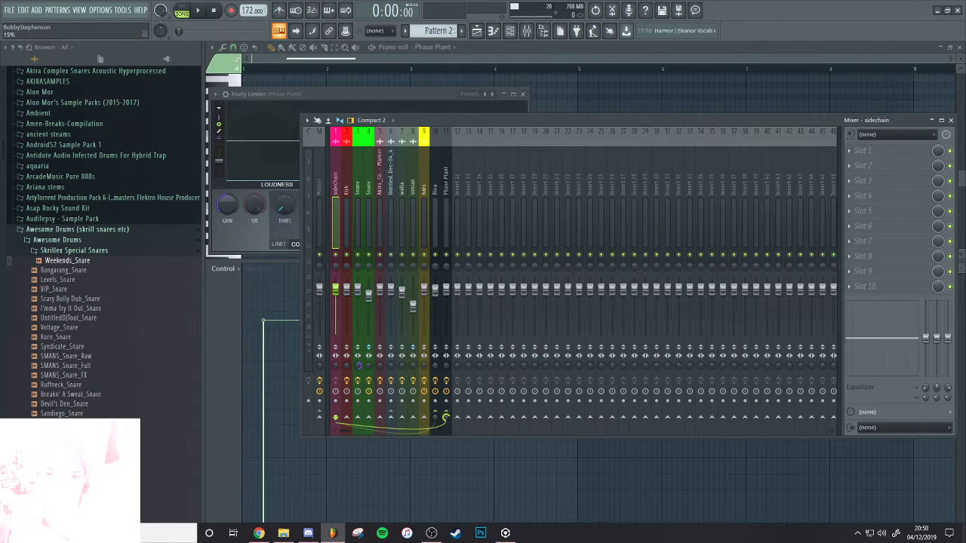
pyautogui.press('space')
pyautogui.click(449, 206)
pyautogui.press('space')
# Check the Phase Plant track's EQ during playback and move Fruity Limiter below Soundgoodizer into slot 4
pyautogui.click(570, 59)
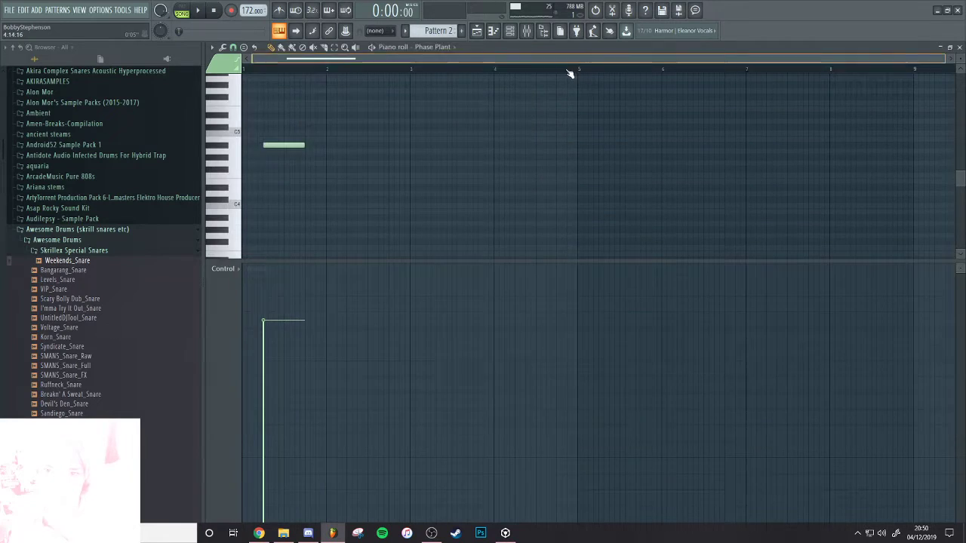
pyautogui.press('F7')
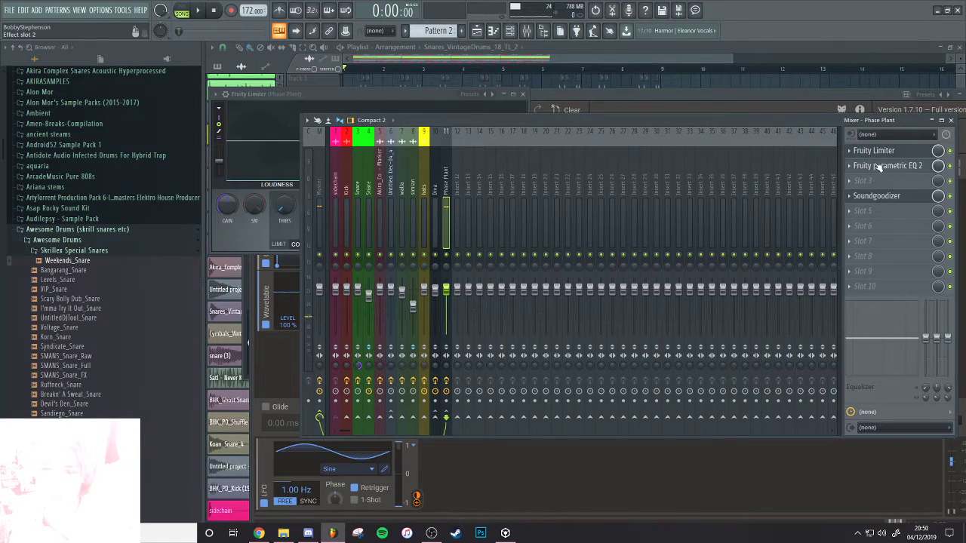
pyautogui.click(889, 165)
pyautogui.press('space')
pyautogui.press('space')
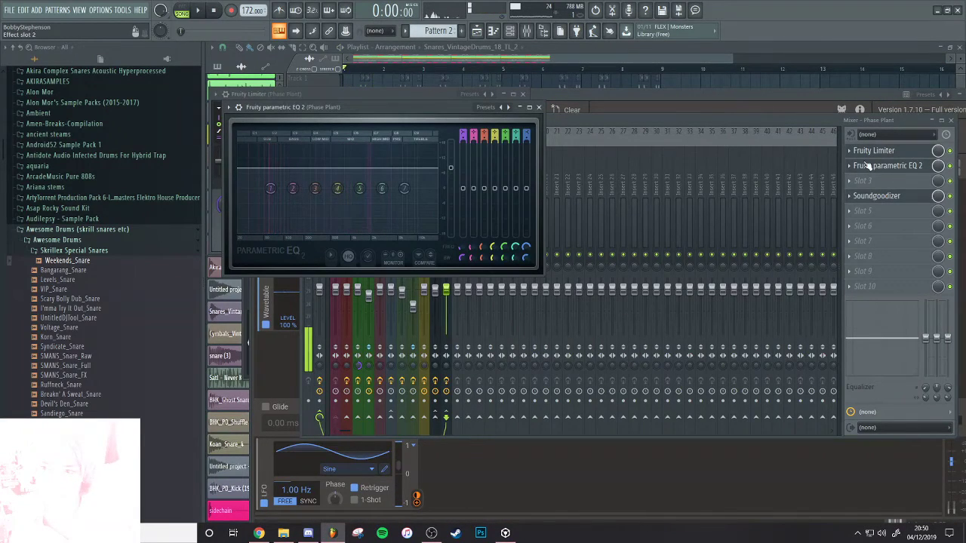
pyautogui.moveTo(868, 154); pyautogui.dragTo(868, 198)
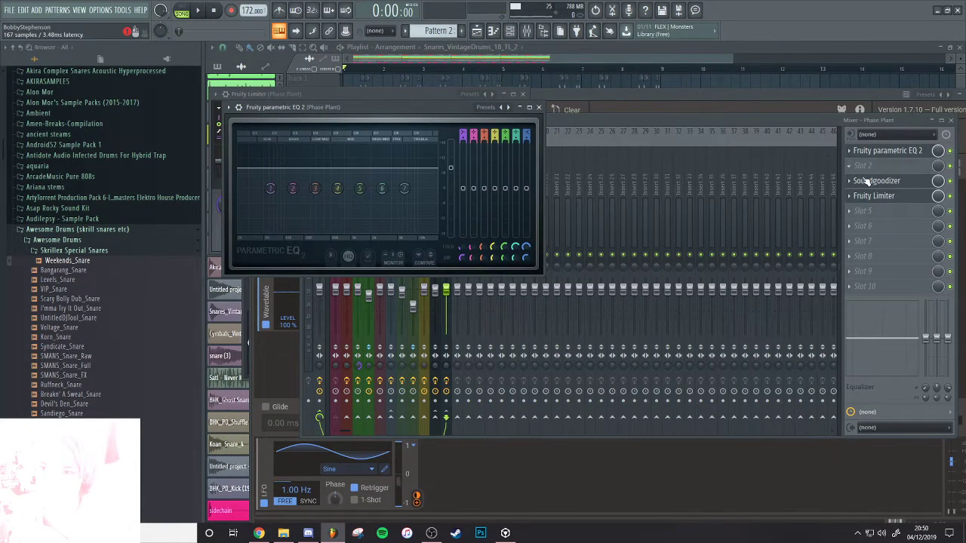
# Replace Soundgoodizer on the Phase Plant track with the Distortion effect and play it
pyautogui.rightClick(868, 181)
pyautogui.moveTo(864, 194)
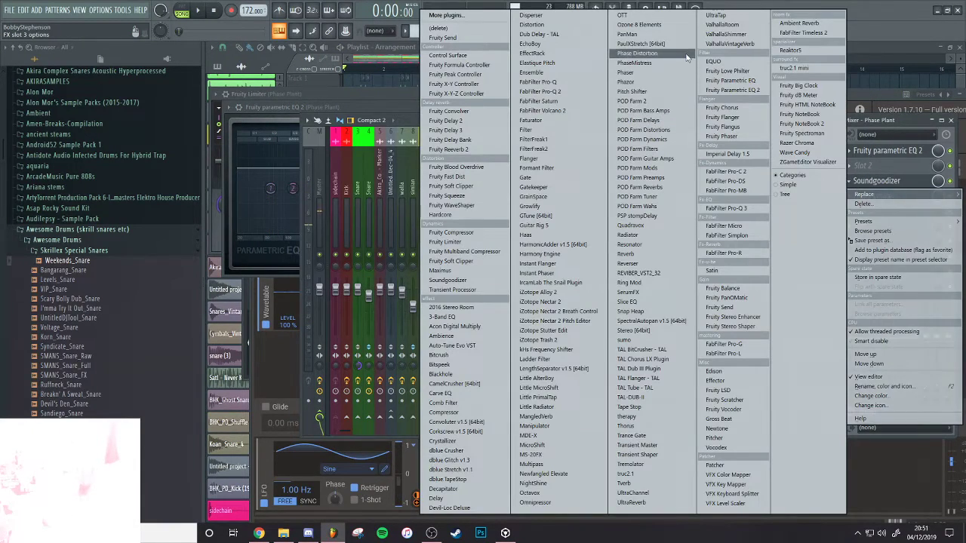
pyautogui.click(531, 24)
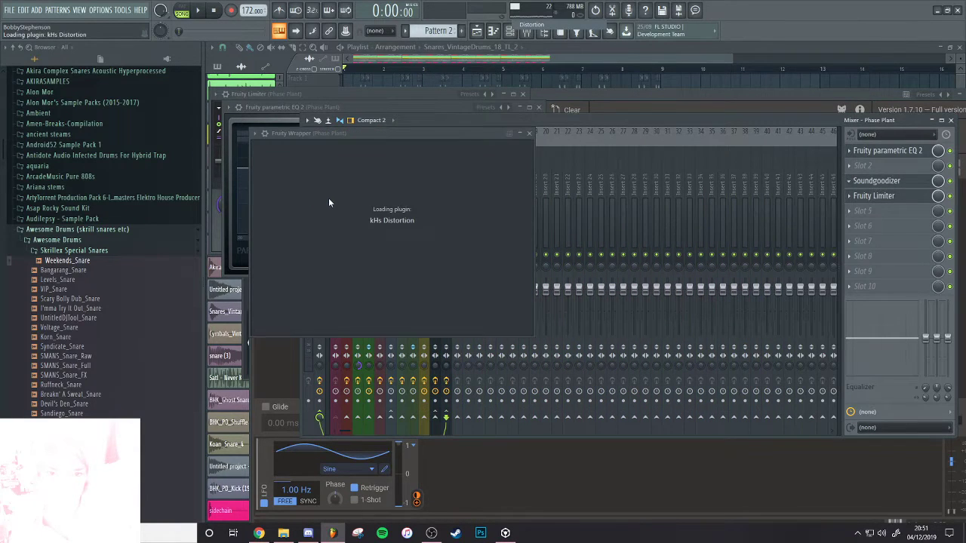
pyautogui.press('space')
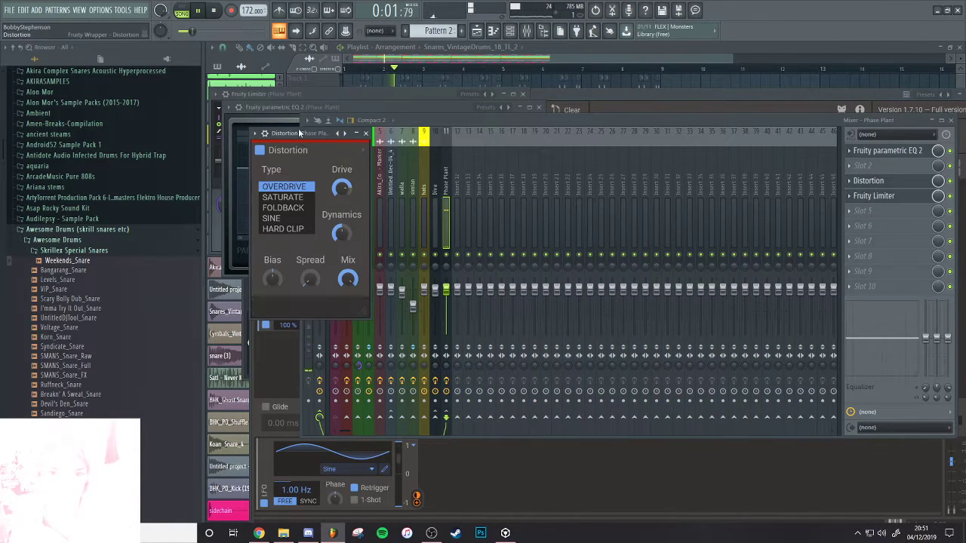
pyautogui.press('space')
pyautogui.press('space')
# Set the Phase Plant track's Distortion type to Sine, raise its drive to about +10 dB and play the result
pyautogui.moveTo(300, 134); pyautogui.dragTo(337, 144)
pyautogui.click(299, 201)
pyautogui.press('space')
pyautogui.press('space')
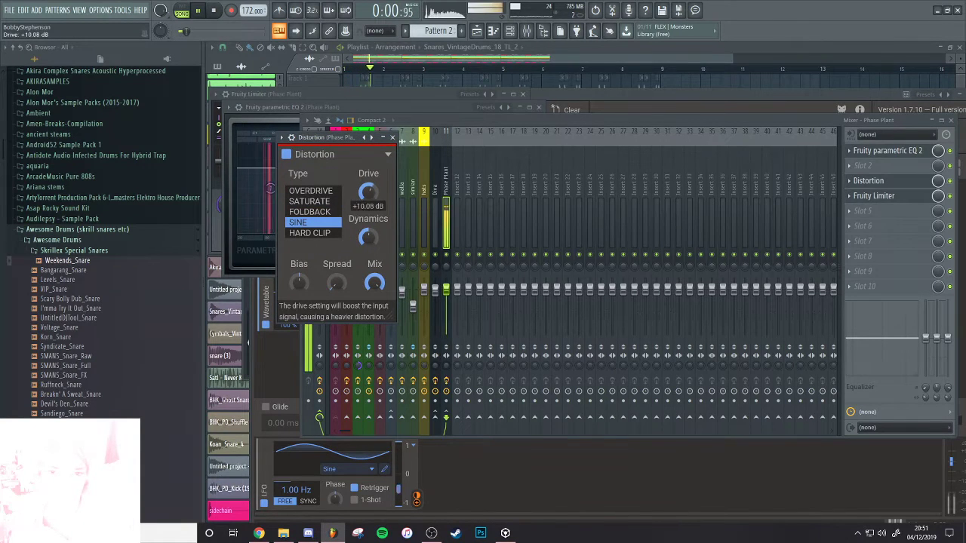
pyautogui.click(876, 154)
pyautogui.click(876, 154)
pyautogui.press('space')
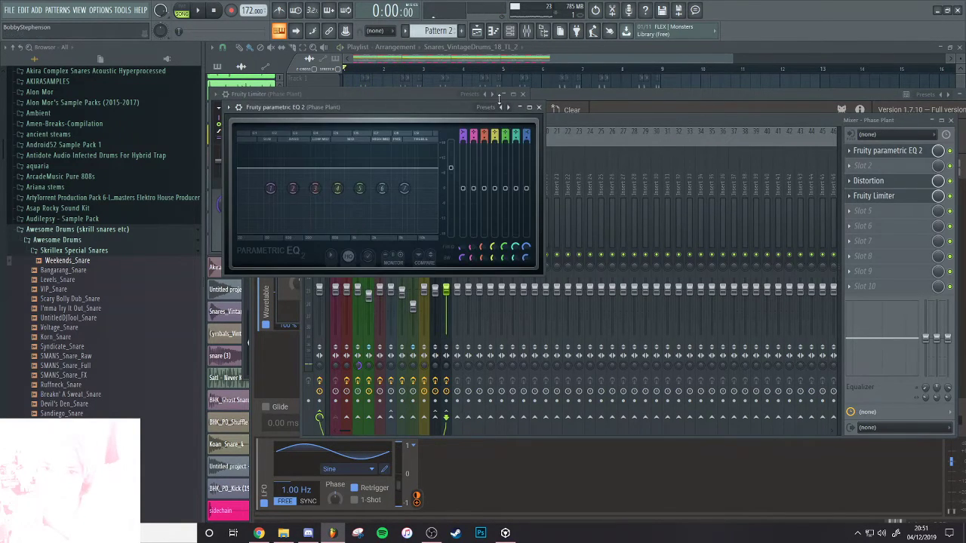
# Unmute the sidechain track in the playlist and loop the song's first two bars during playback
pyautogui.click(499, 87)
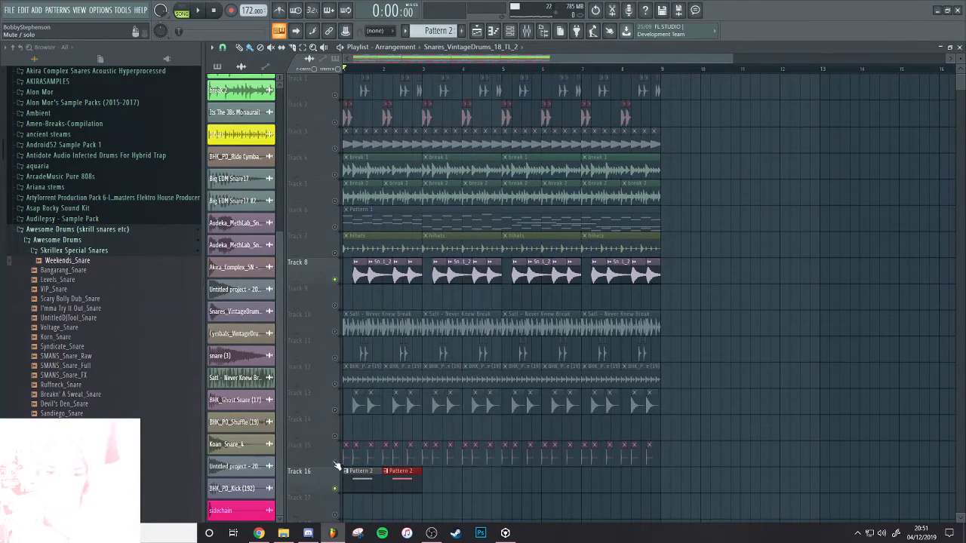
pyautogui.click(335, 463)
pyautogui.press('space')
pyautogui.scroll(4, 397, 347)
pyautogui.moveTo(518, 70); pyautogui.dragTo(79, 139)
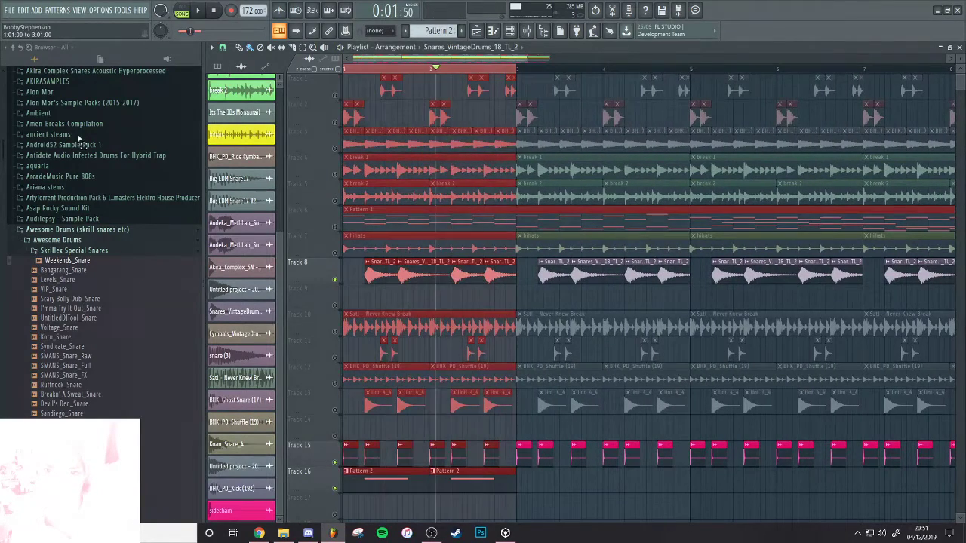
pyautogui.press('space')
# Set the Distortion's drive to about +11.4 dB and dynamics to about 53%, and adjust its bias and spread during playback
pyautogui.click(527, 30)
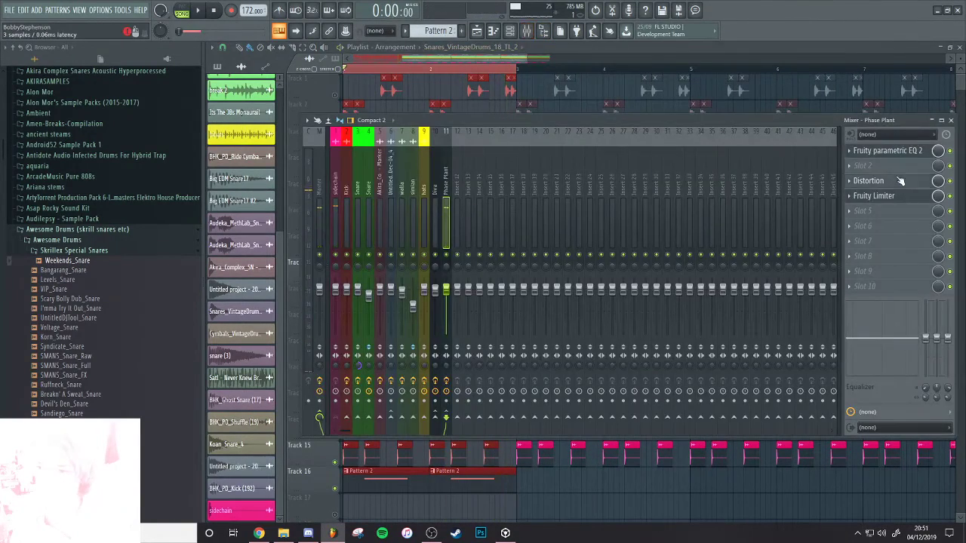
pyautogui.click(900, 181)
pyautogui.press('space')
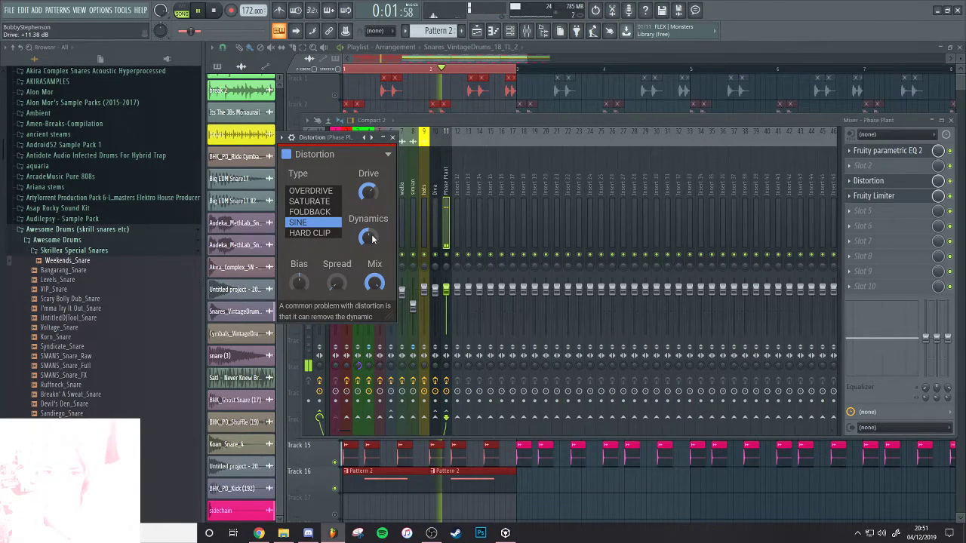
pyautogui.moveTo(373, 237); pyautogui.dragTo(373, 212)
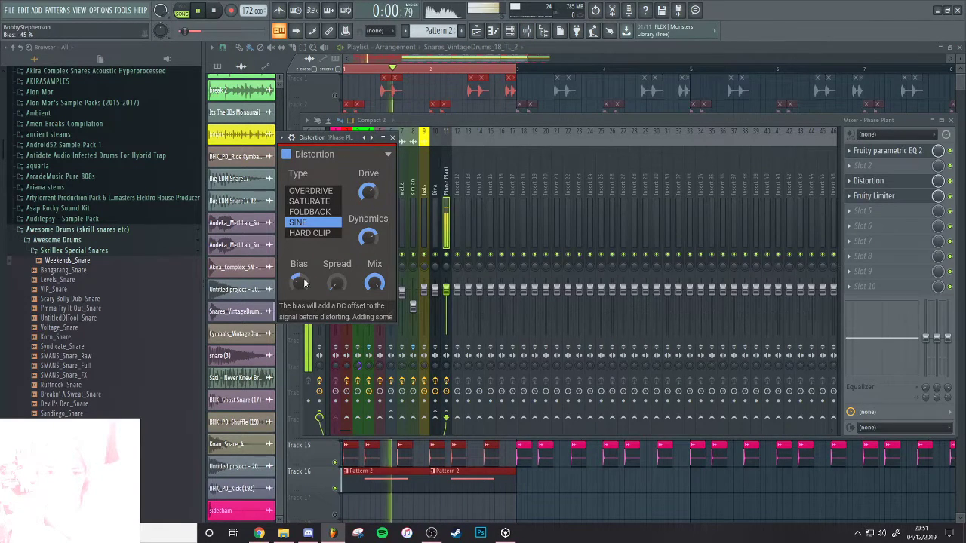
pyautogui.moveTo(299, 283); pyautogui.dragTo(299, 257)
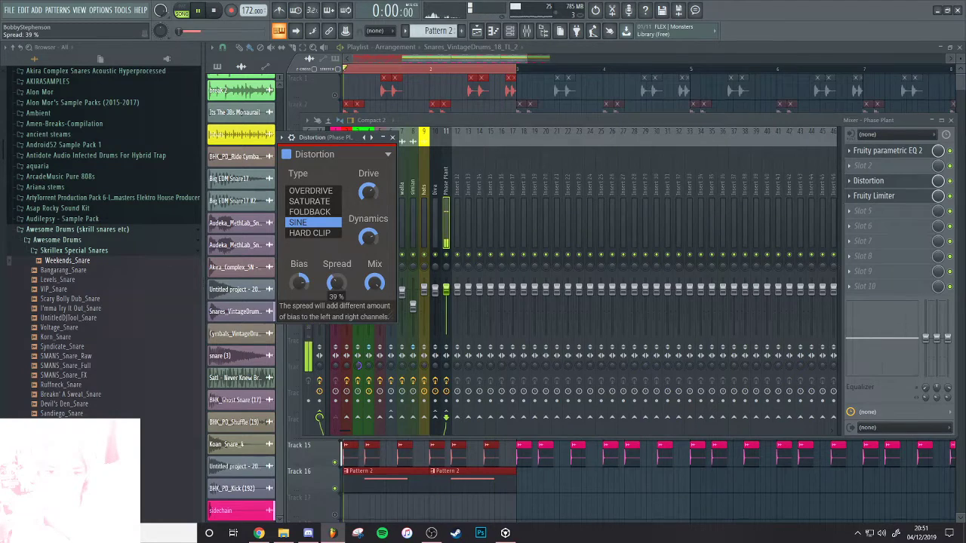
pyautogui.moveTo(337, 287); pyautogui.dragTo(337, 276)
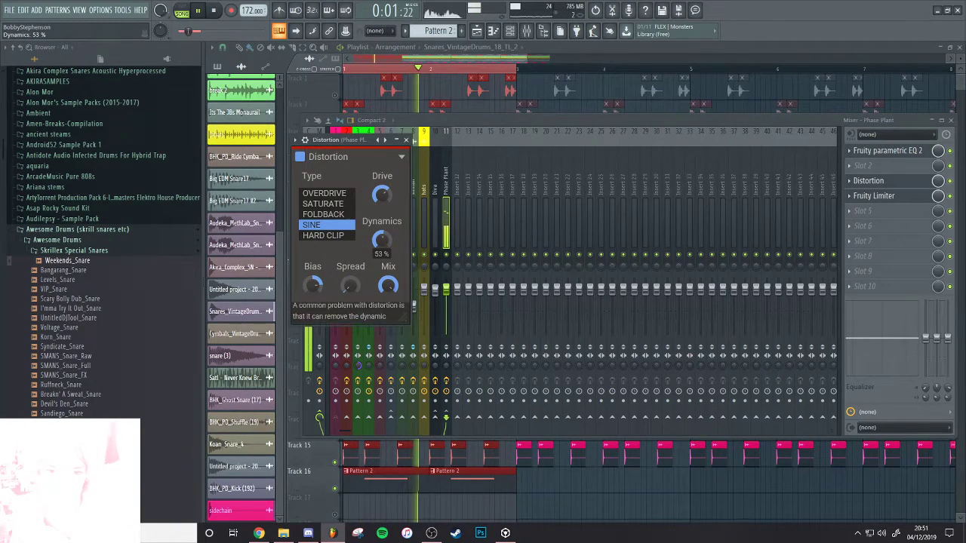
# Boost the low shelf and low-mid bands in the Phase Plant track's parametric EQ while the loop plays
pyautogui.click(888, 150)
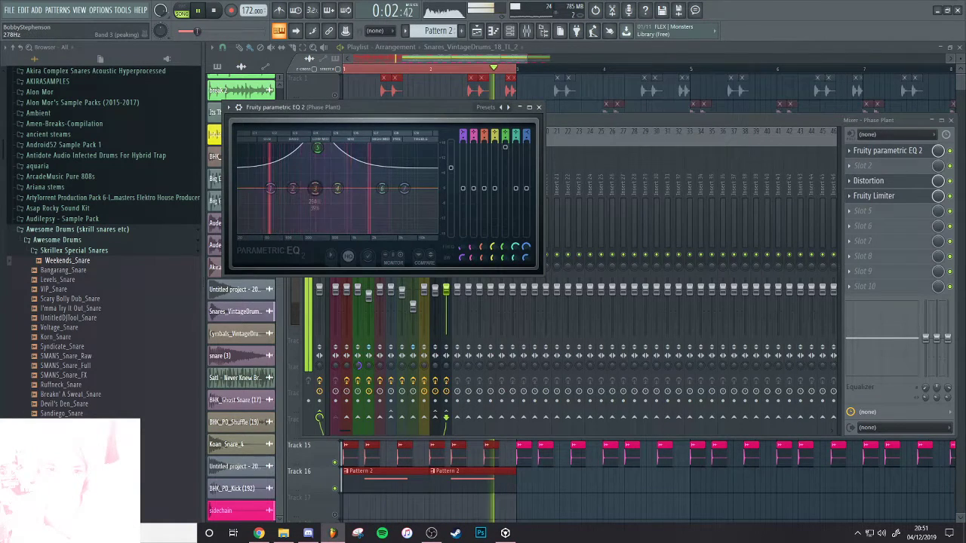
pyautogui.moveTo(315, 188); pyautogui.dragTo(274, 151)
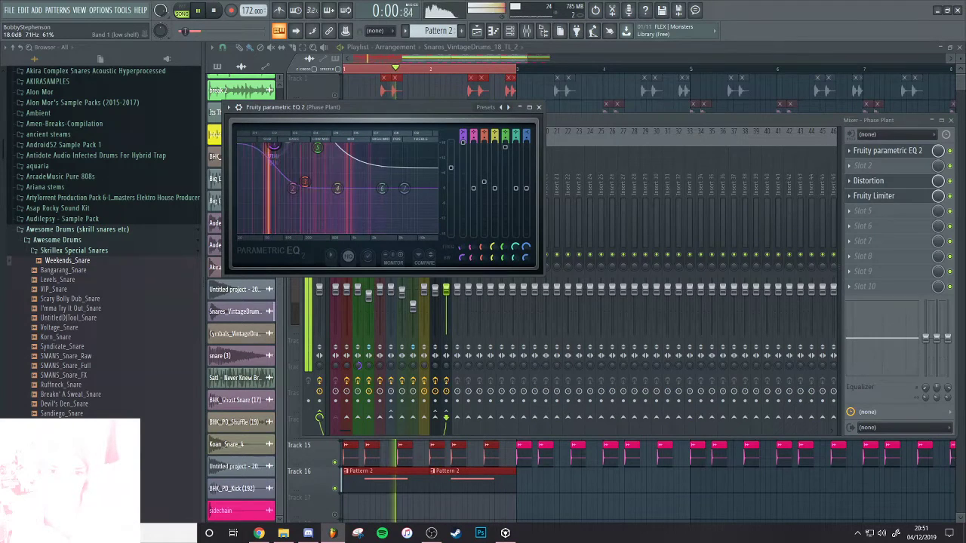
# Audition the Overdrive, Hard Clip, Foldback and Sine distortion types and set the Distortion to Saturate
pyautogui.click(868, 180)
pyautogui.click(342, 195)
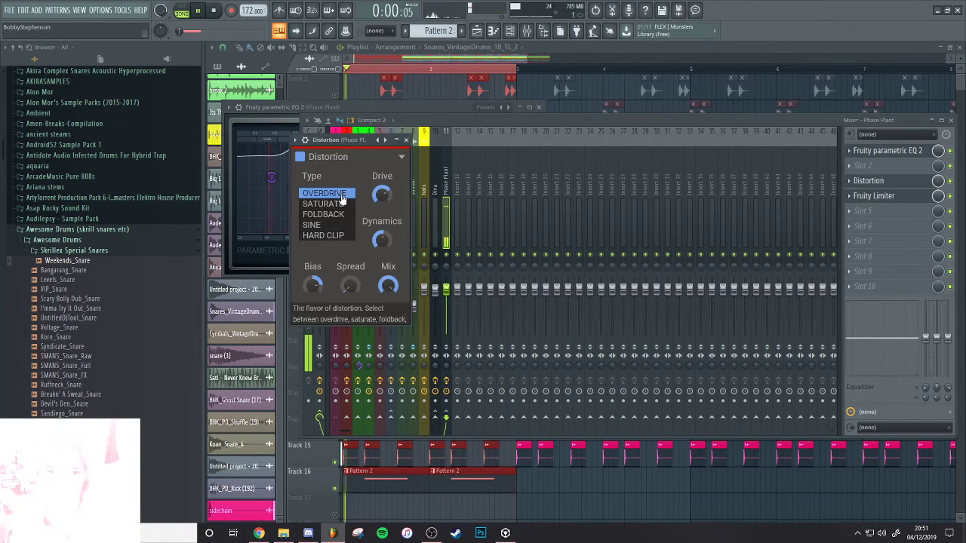
pyautogui.click(332, 235)
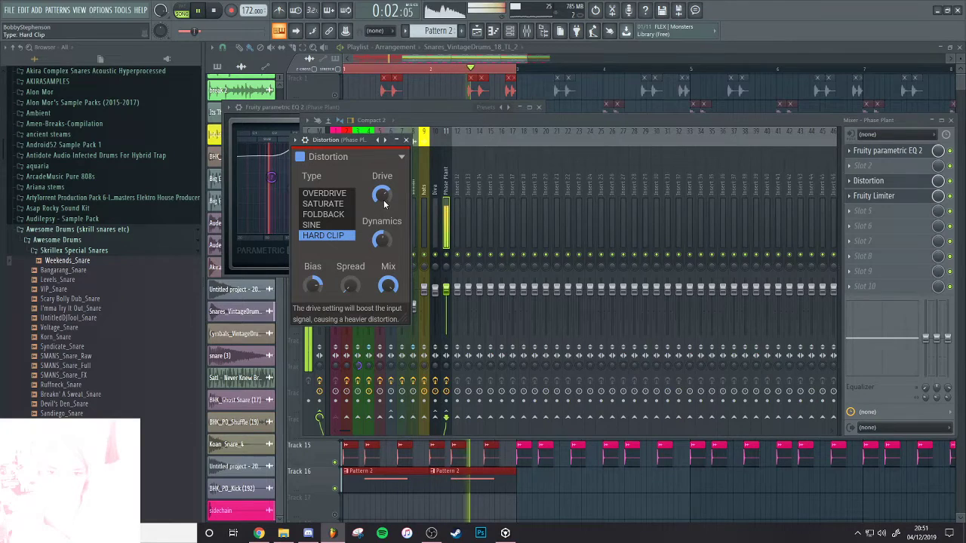
pyautogui.click(335, 214)
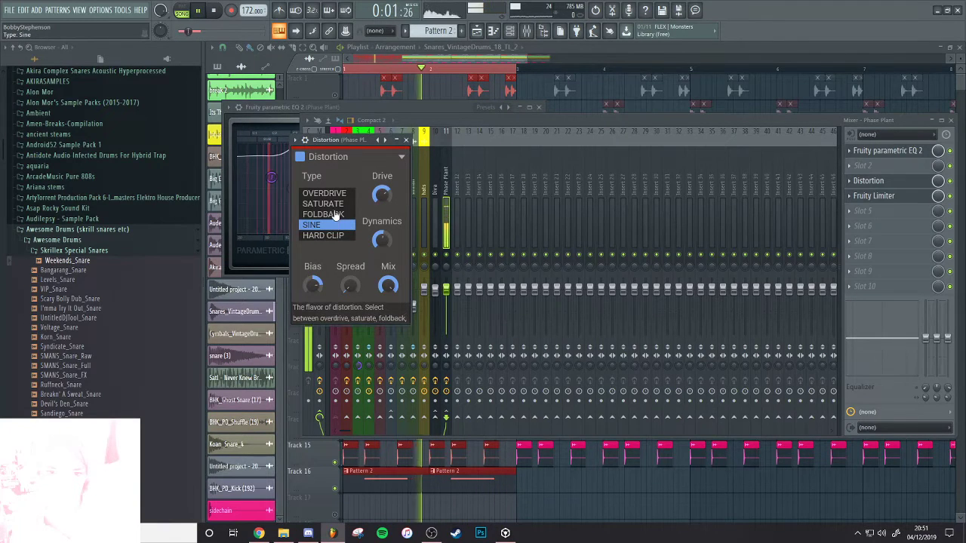
pyautogui.click(326, 203)
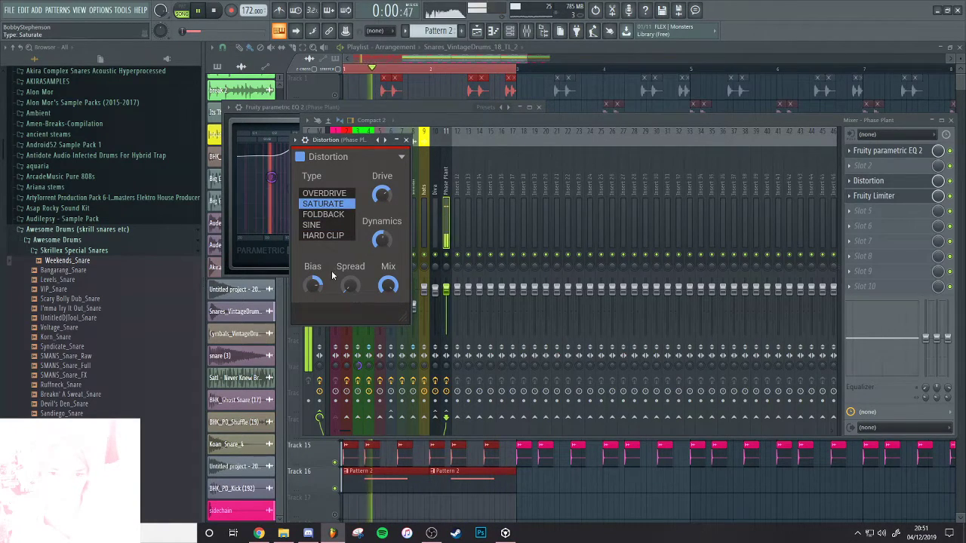
# Lower band 2 and raise band 7 in the Phase Plant track's parametric EQ, and stop playback
pyautogui.click(900, 154)
pyautogui.click(900, 154)
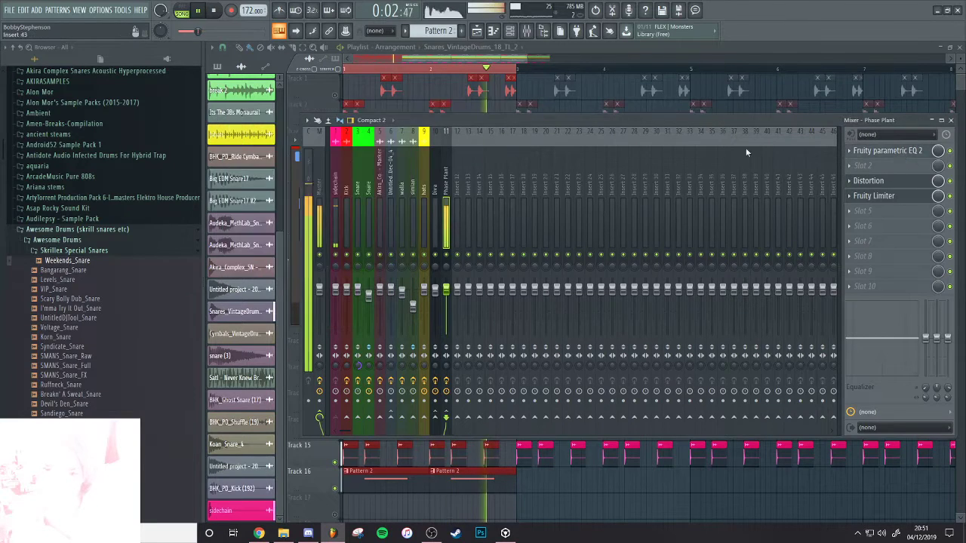
pyautogui.moveTo(287, 193)
pyautogui.mouseDown()
pyautogui.moveTo(277, 192)
pyautogui.moveTo(277, 207)
pyautogui.mouseUp()
pyautogui.moveTo(404, 189); pyautogui.dragTo(385, 156)
pyautogui.press('space')
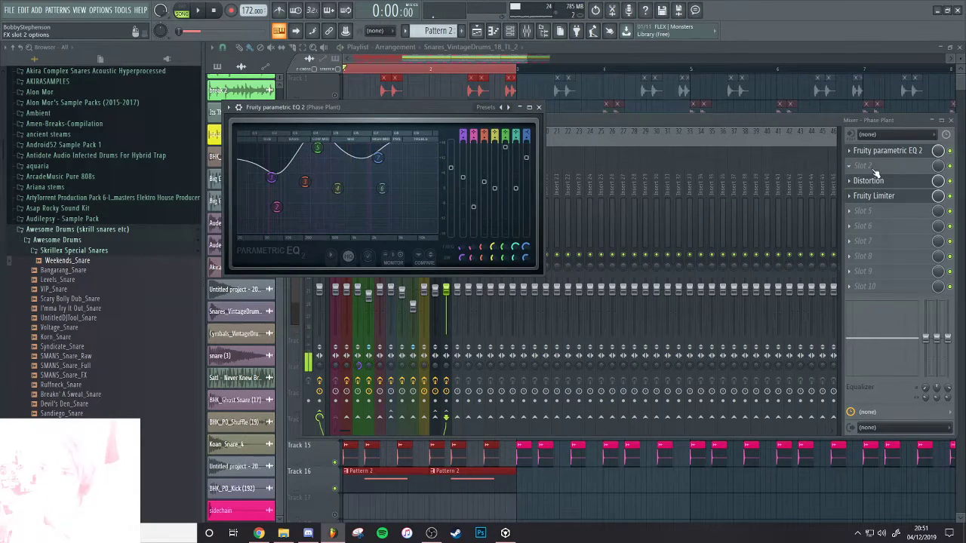
# Add POD Farm 2 to slot 3 of the Phase Plant track, between Distortion and Fruity Limiter, and play it
pyautogui.click(868, 167)
pyautogui.moveTo(862, 179)
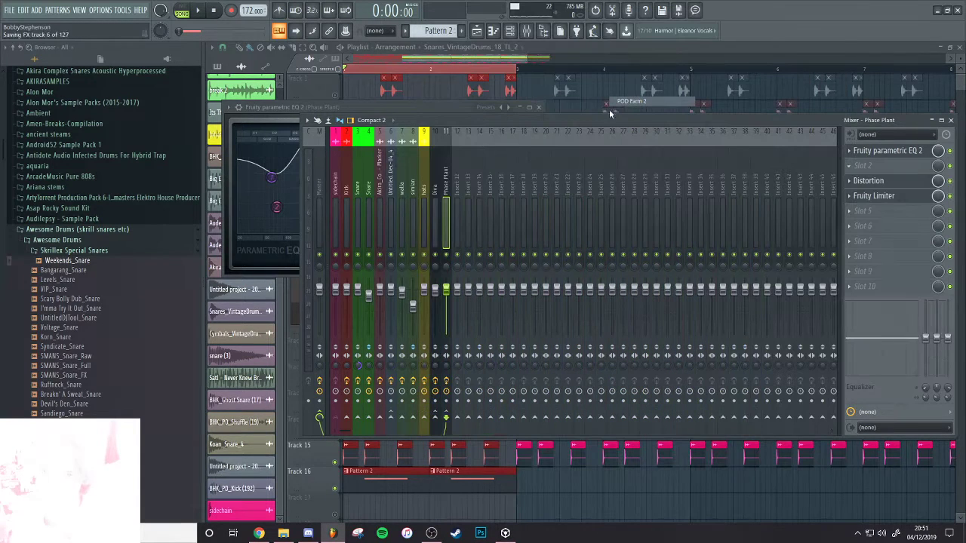
pyautogui.click(638, 101)
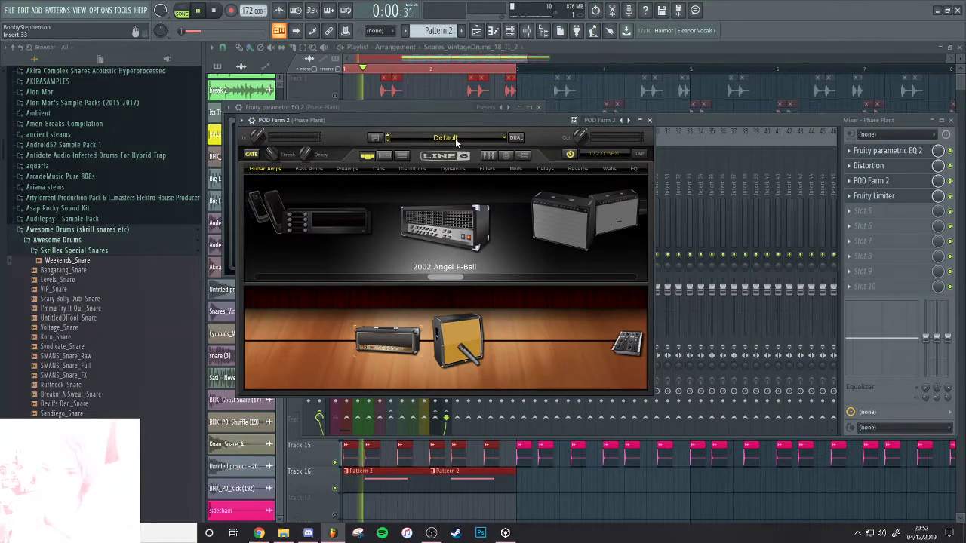
pyautogui.moveTo(453, 118); pyautogui.dragTo(464, 117)
pyautogui.press('space')
# Try the 4x15 preset in POD Farm 2 with the looped part
pyautogui.click(436, 138)
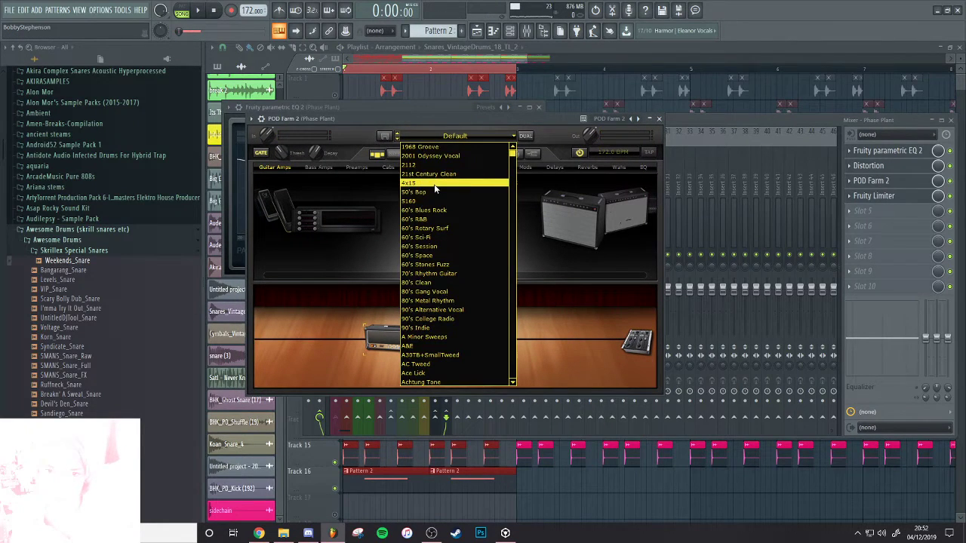
pyautogui.click(434, 183)
pyautogui.press('space')
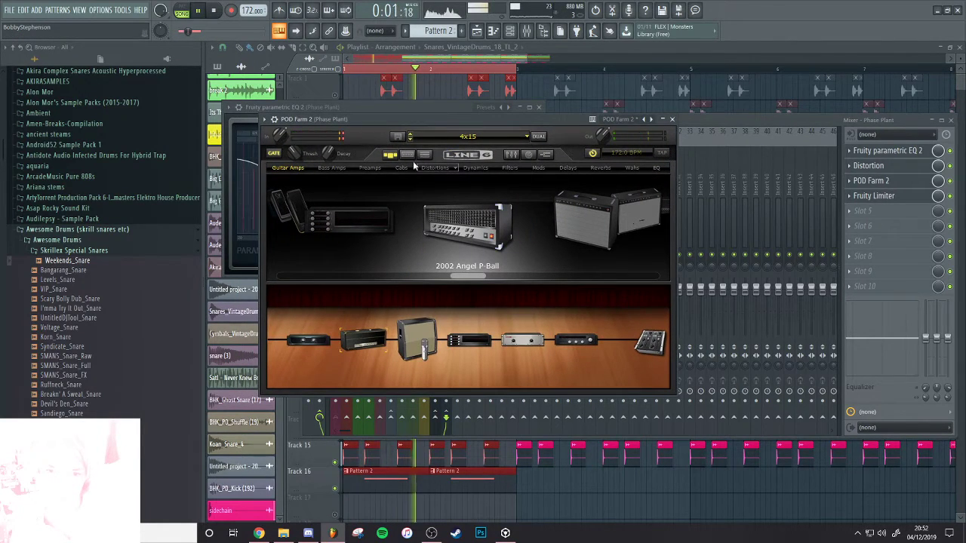
pyautogui.press('space')
pyautogui.click(424, 154)
pyautogui.click(396, 155)
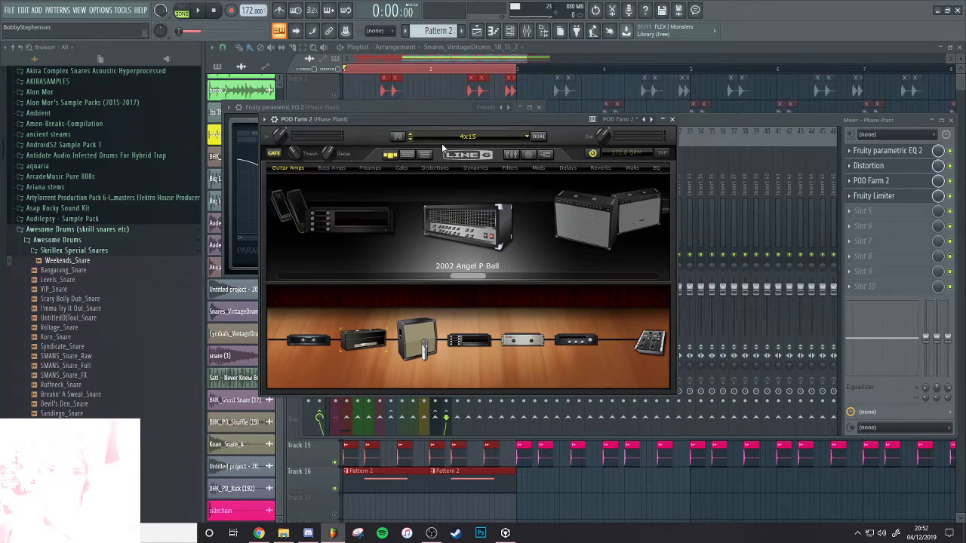
# Start a new empty tone in POD Farm 2 and open the bass amp models
pyautogui.click(443, 143)
pyautogui.click(402, 145)
pyautogui.click(398, 136)
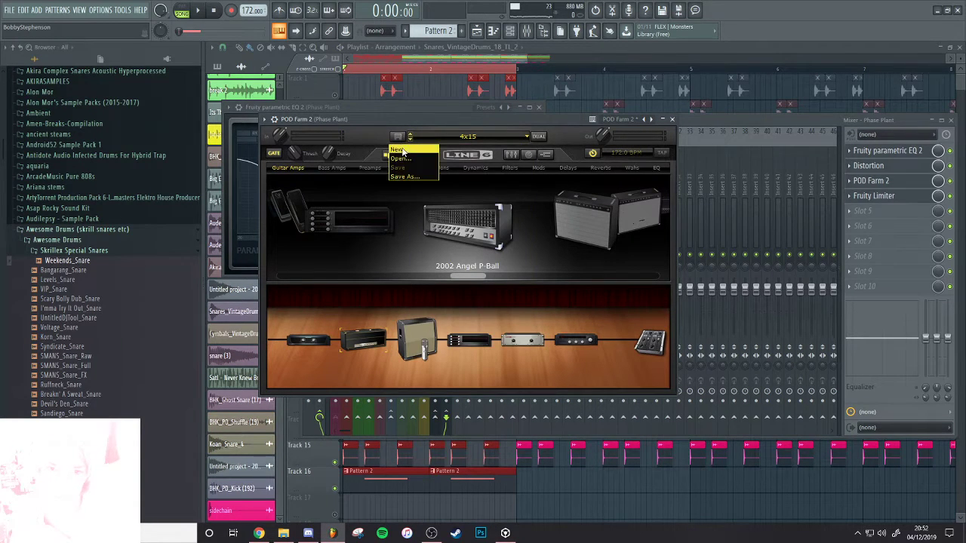
pyautogui.click(404, 151)
pyautogui.click(345, 165)
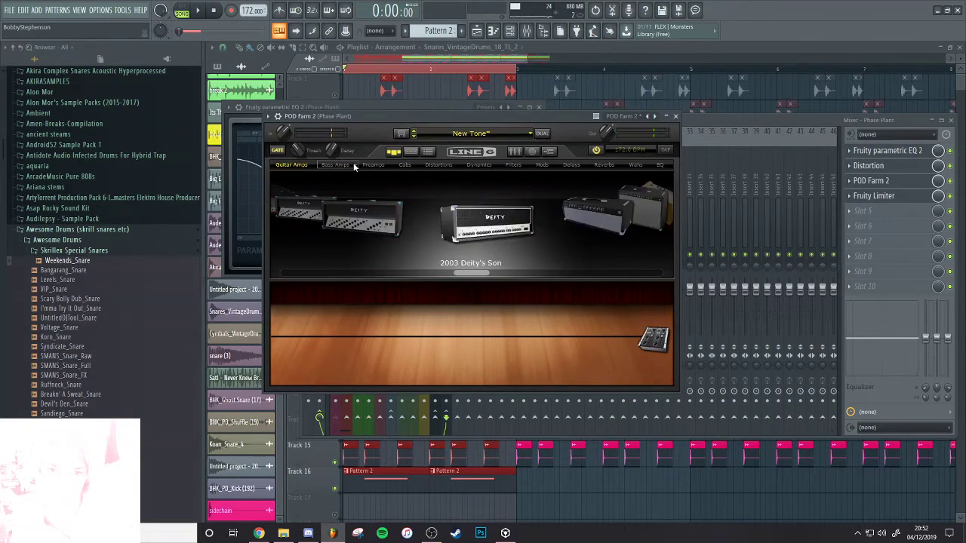
# Load the Arena Bass Solo tone from the "bass distorterd" setlist in POD Farm 2 and audition it
pyautogui.click(354, 164)
pyautogui.click(354, 175)
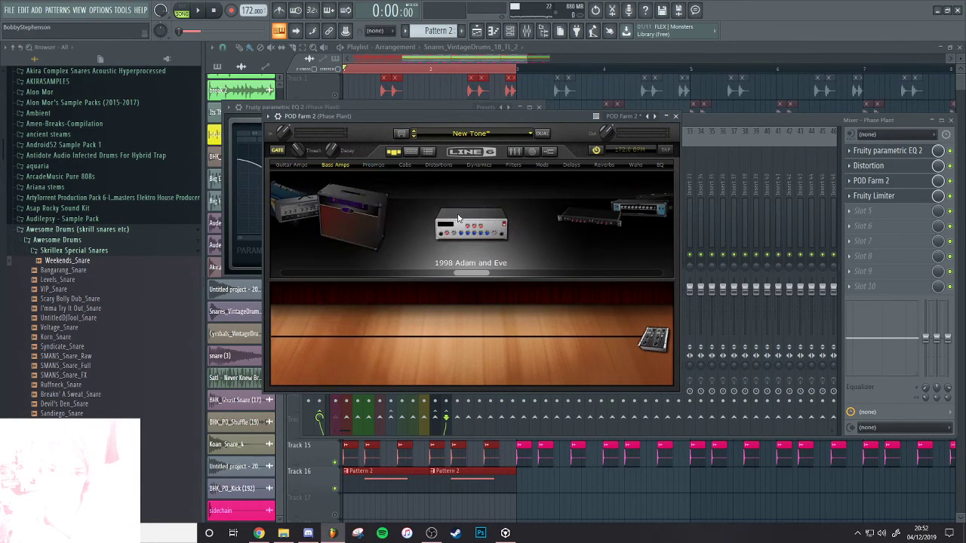
pyautogui.click(428, 153)
pyautogui.click(316, 240)
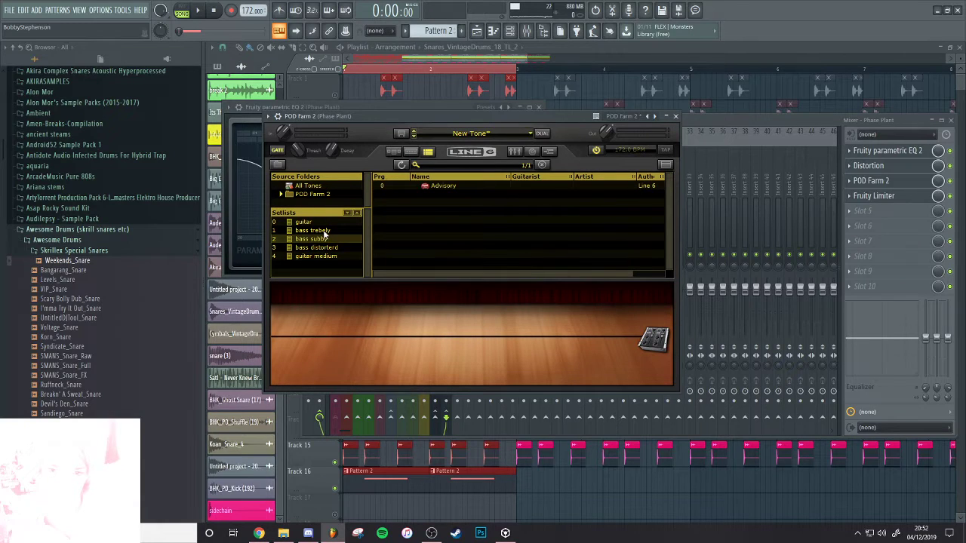
pyautogui.doubleClick(454, 187)
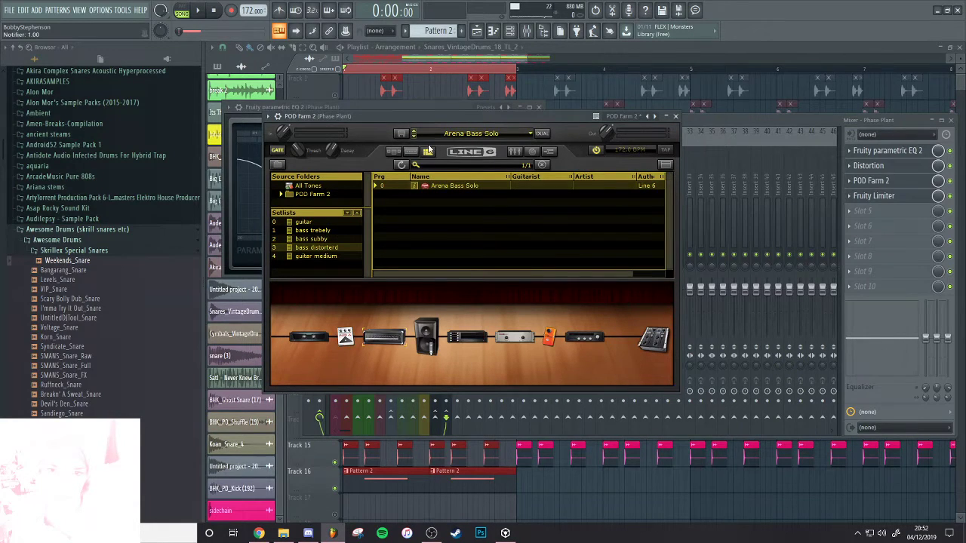
pyautogui.press('space')
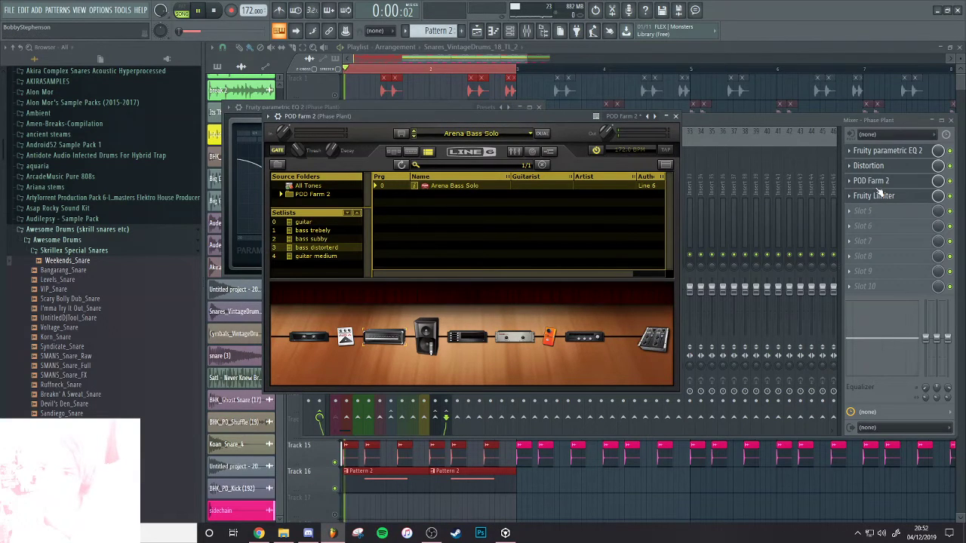
pyautogui.scroll(1, 878, 183)
pyautogui.press('space')
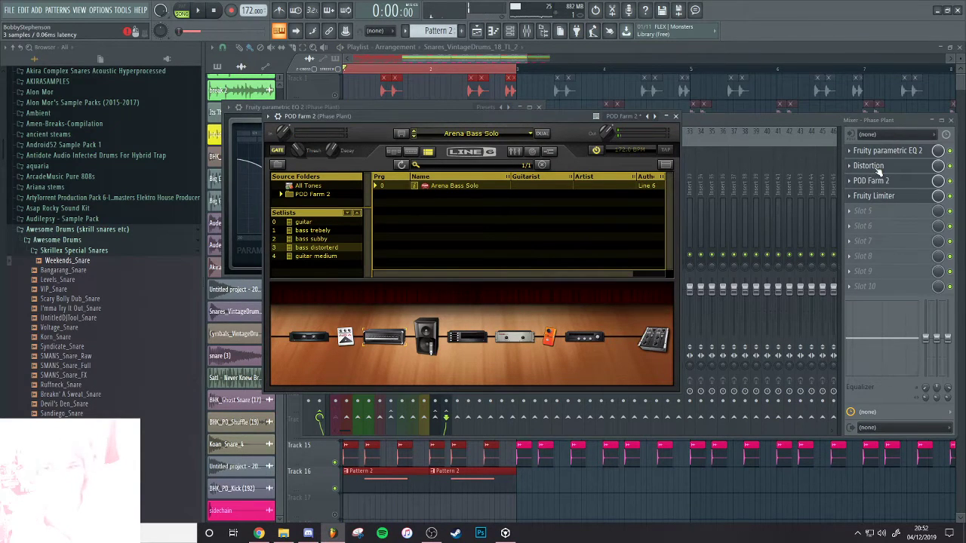
# Insert Soundgoodizer in slot 4 of the Phase Plant channel, between POD Farm 2 and Fruity Limiter, and play the pattern
pyautogui.click(878, 172)
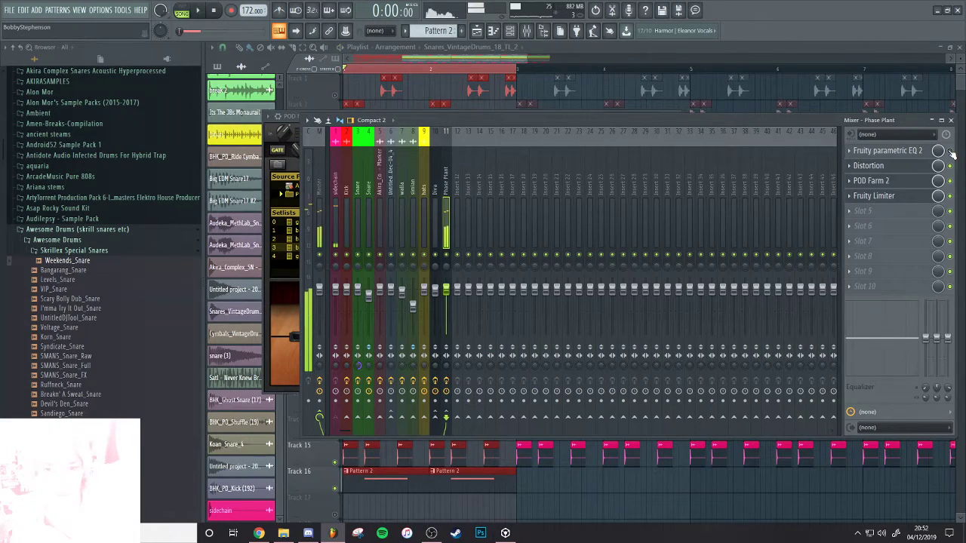
pyautogui.click(905, 198)
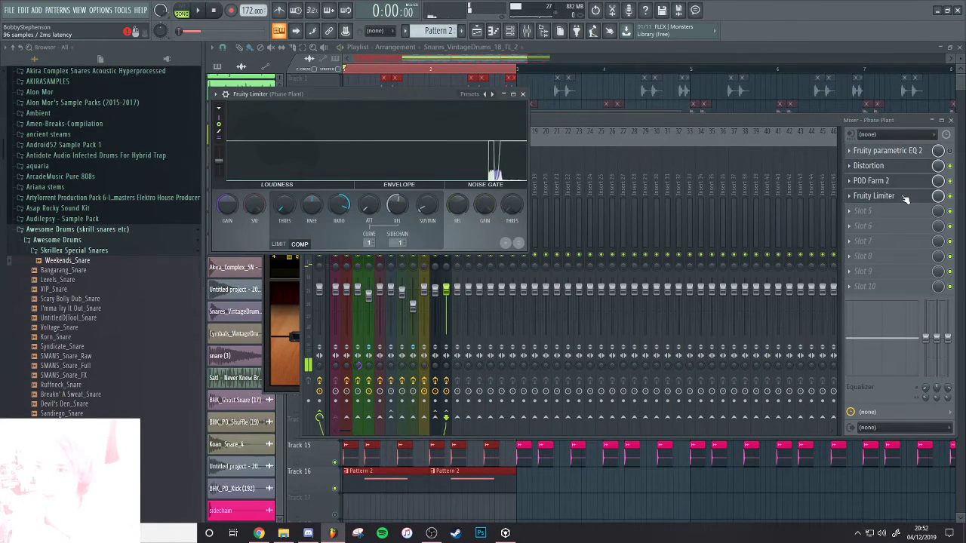
pyautogui.click(872, 199)
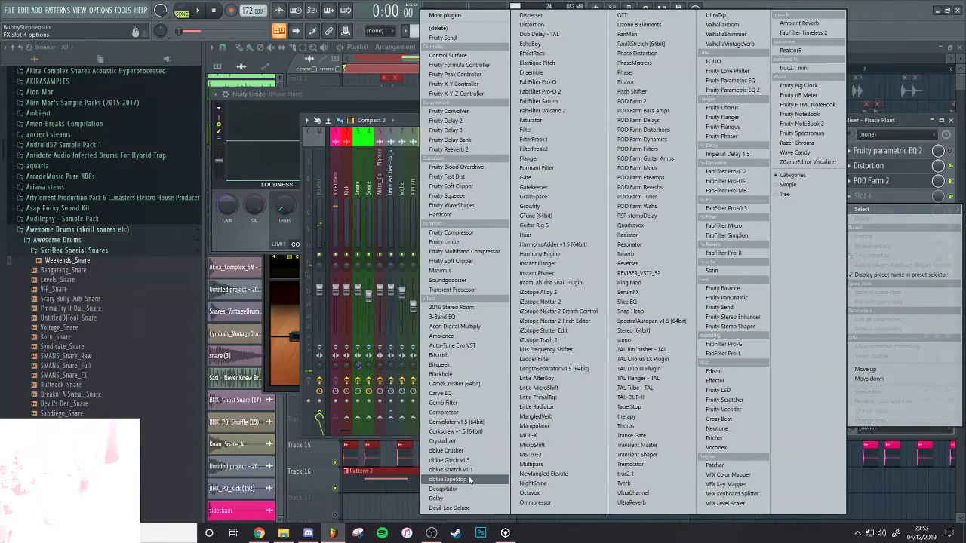
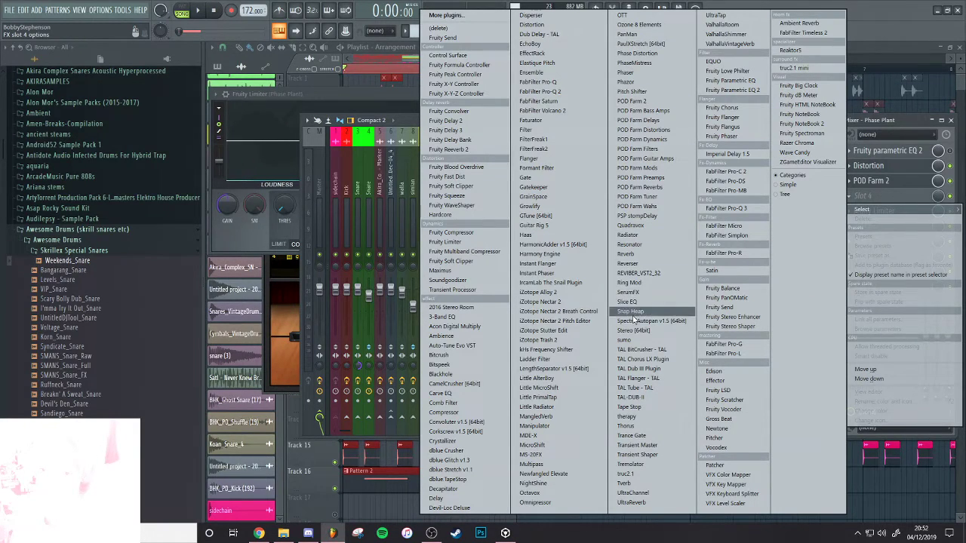
pyautogui.click(462, 280)
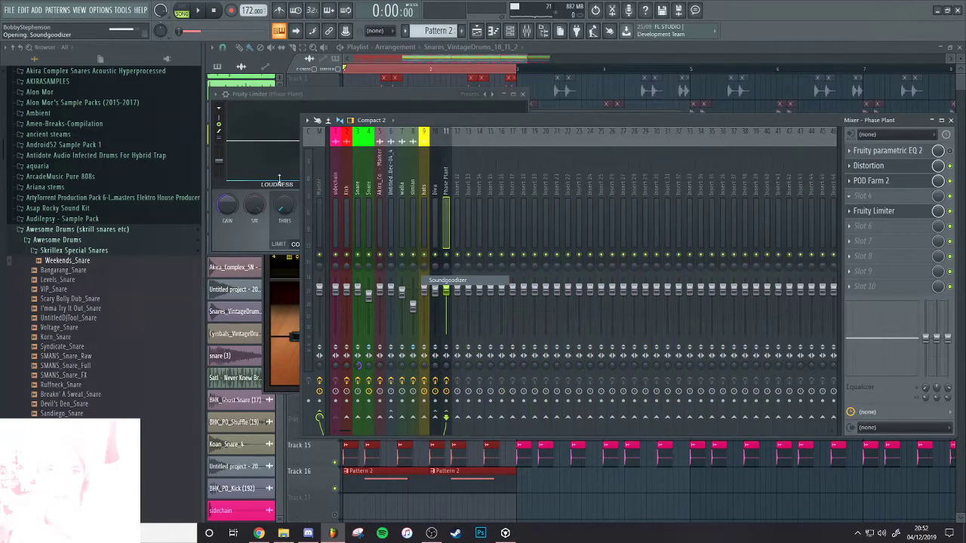
pyautogui.press('space')
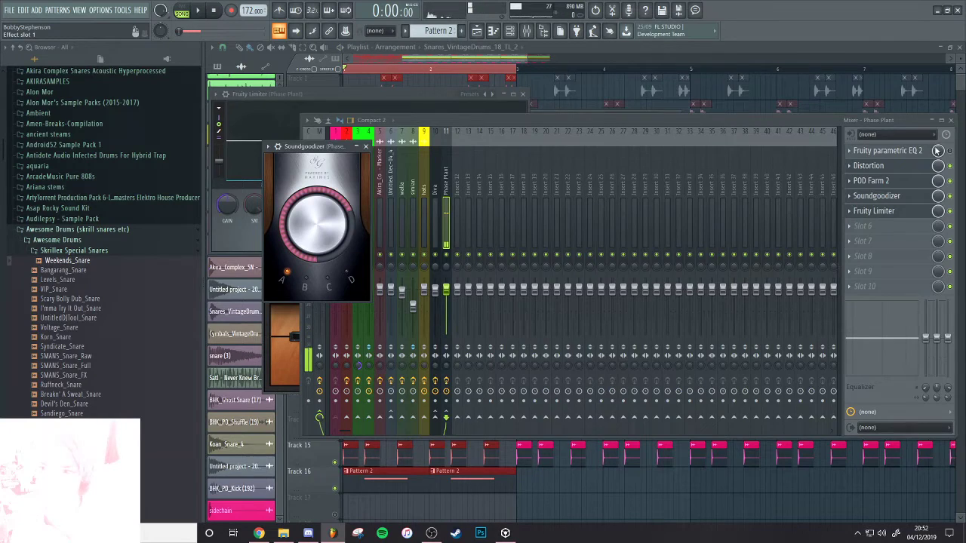
# Reshape the first Fruity parametric EQ 2 during playback, shifting band 5 higher and setting band 4 to about 2 dB at 801 Hz
pyautogui.click(889, 151)
pyautogui.press('space')
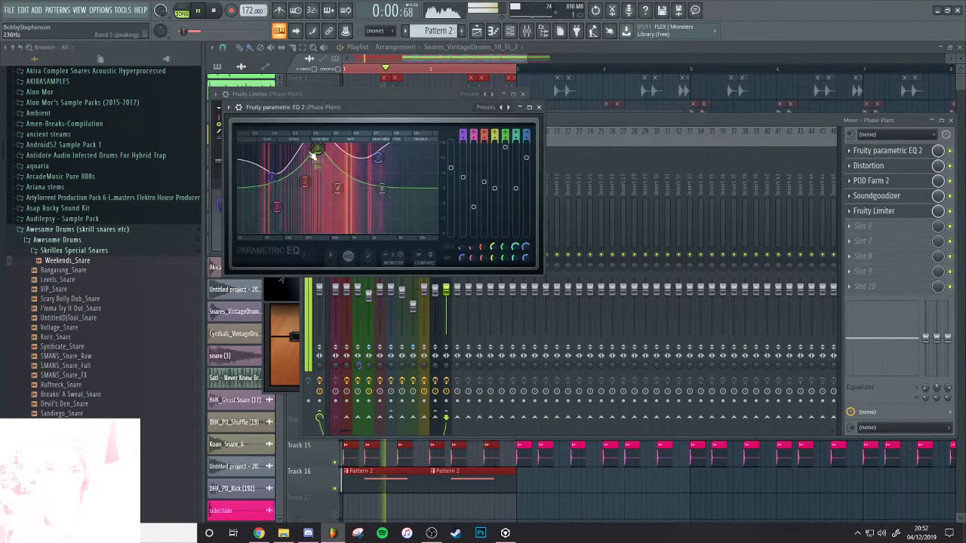
pyautogui.moveTo(313, 154); pyautogui.dragTo(344, 183)
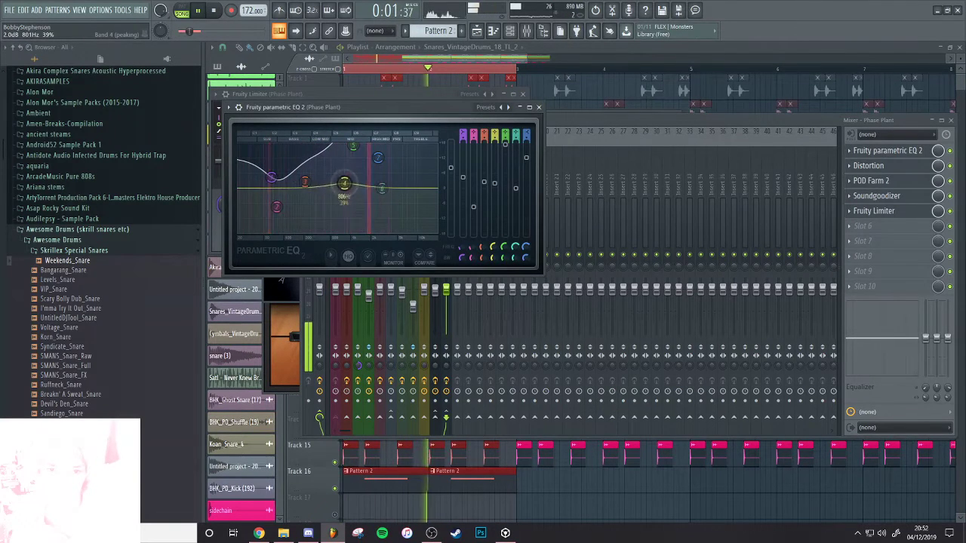
pyautogui.press('space')
# Set the Distortion effect's drive to about 11.59 dB and audition it through the POD Farm 2 chain
pyautogui.click(887, 173)
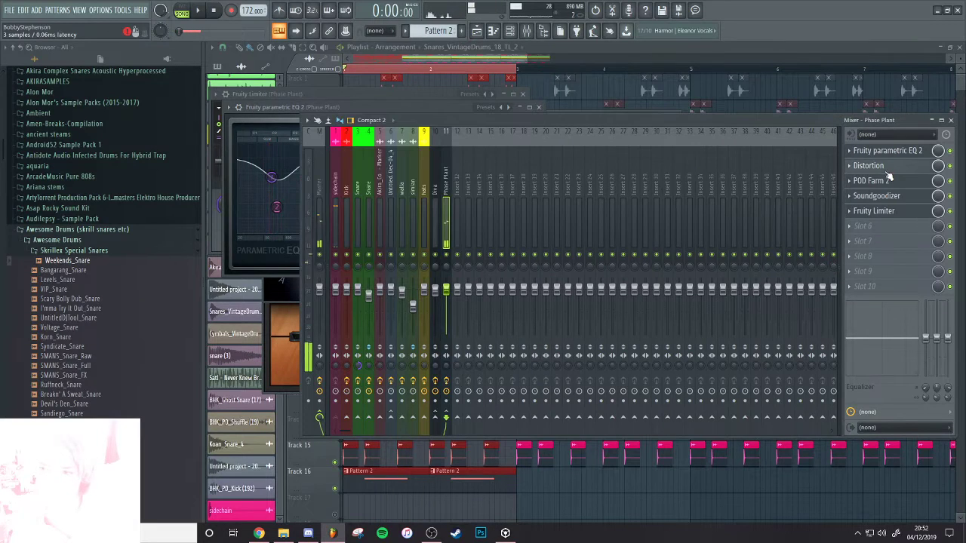
pyautogui.click(879, 168)
pyautogui.press('space')
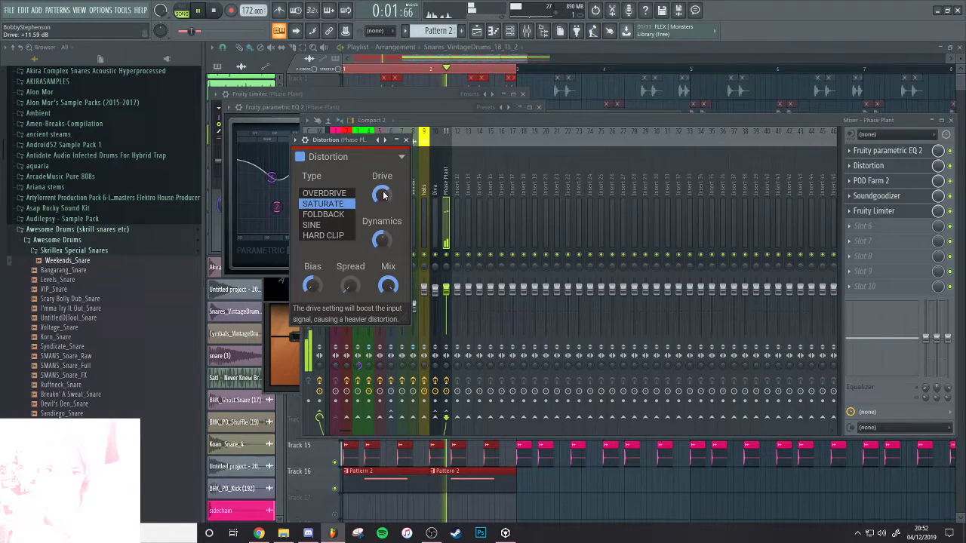
pyautogui.click(900, 183)
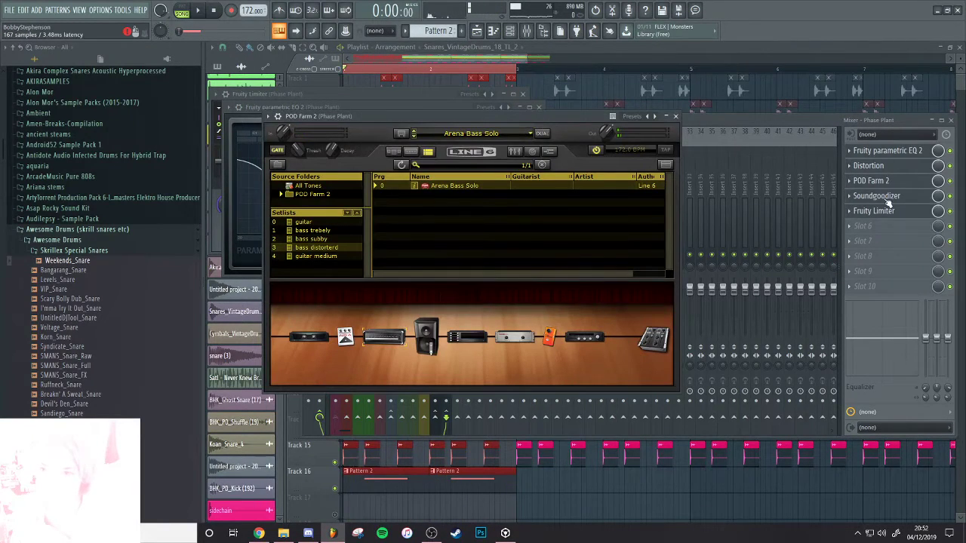
pyautogui.click(784, 129)
pyautogui.press('space')
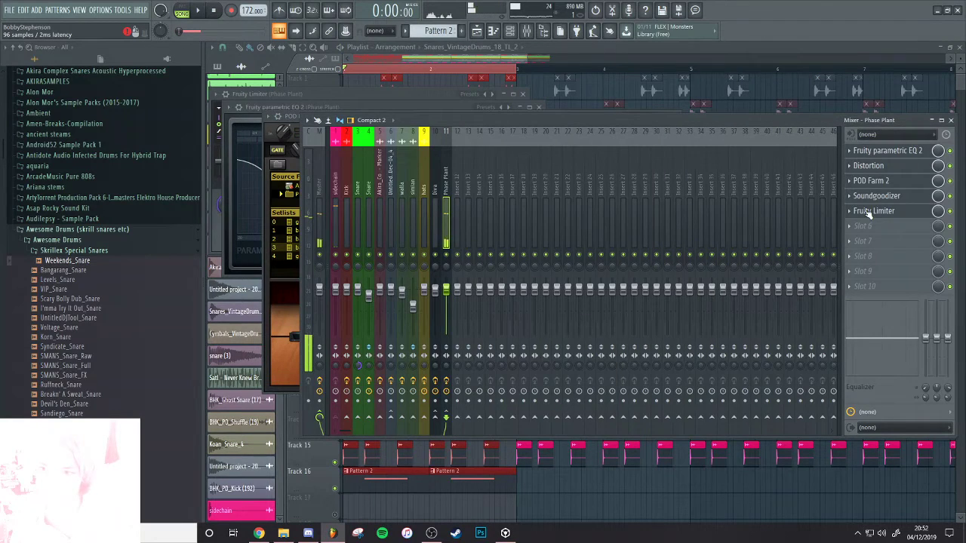
# Insert a second Fruity parametric EQ 2 in slot 4, between POD Farm 2 and Soundgoodizer
pyautogui.moveTo(867, 213); pyautogui.dragTo(872, 221)
pyautogui.scroll(-1, 866, 198)
pyautogui.click(861, 197)
pyautogui.moveTo(862, 210)
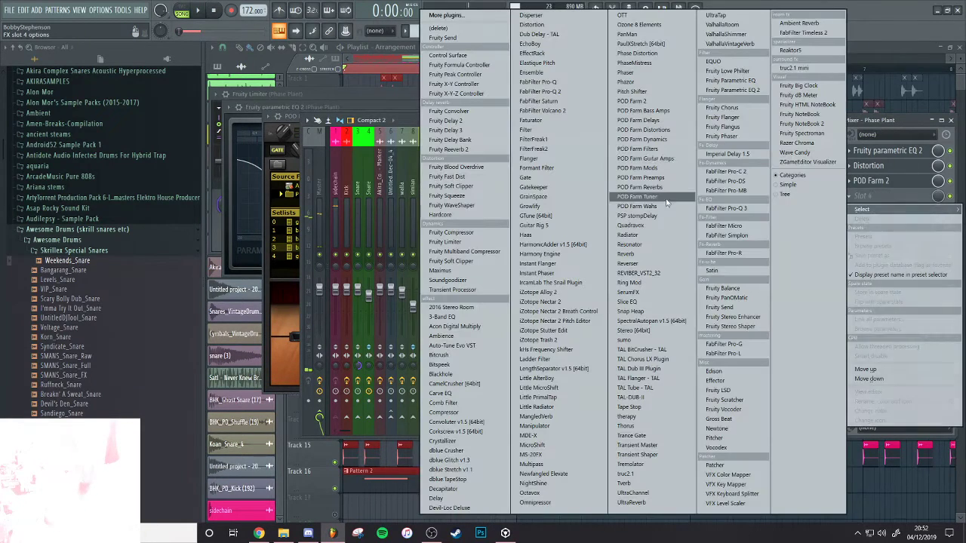
pyautogui.click(703, 91)
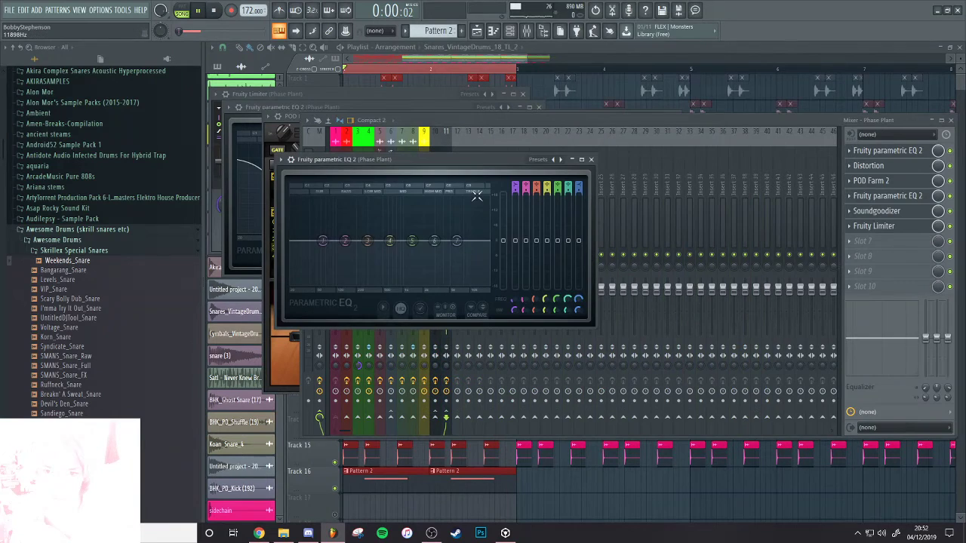
# In the new EQ, boost bands 1, 3 and 5 and cut band 2 by about 1.5 dB near 129 Hz during playback
pyautogui.press('space')
pyautogui.moveTo(410, 237); pyautogui.dragTo(401, 224)
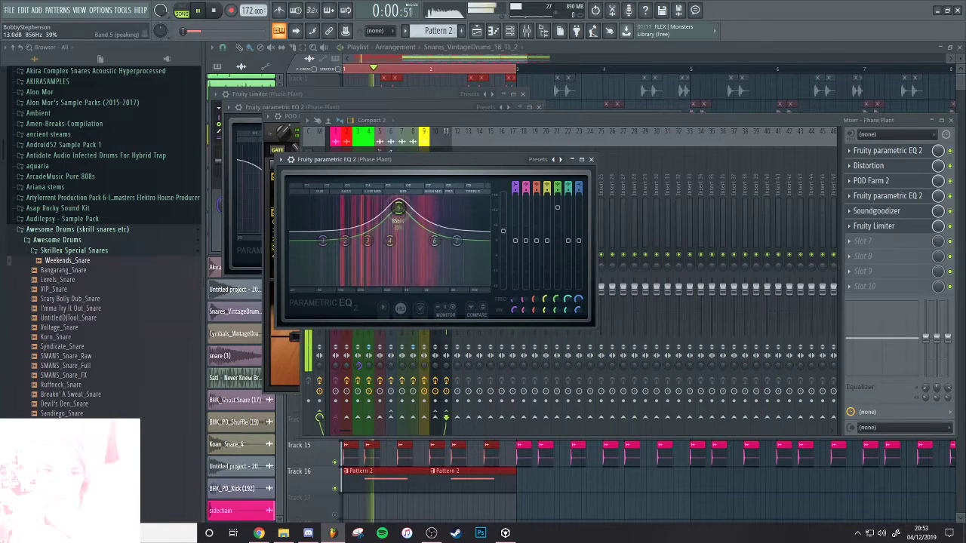
pyautogui.moveTo(345, 240)
pyautogui.mouseDown()
pyautogui.moveTo(334, 207)
pyautogui.moveTo(333, 228)
pyautogui.mouseUp()
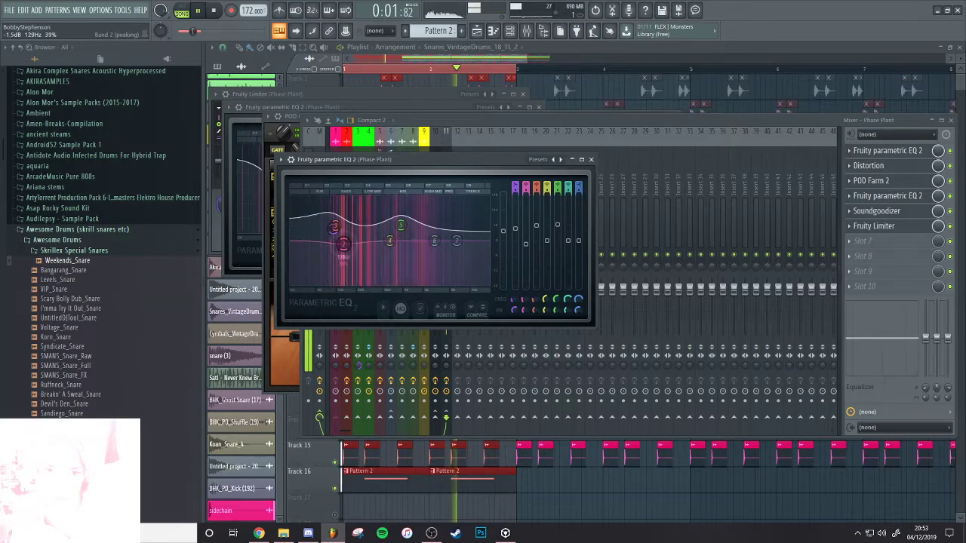
# Bypass the noise gate, Fuzz Pi pedal, phaser and reverb in the POD Farm 2 signal chain
pyautogui.click(899, 182)
pyautogui.click(898, 181)
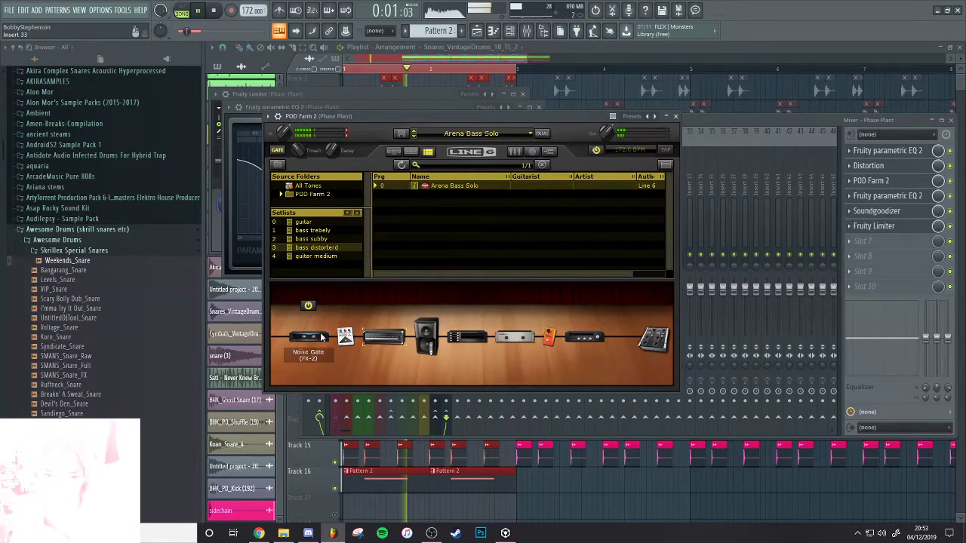
pyautogui.click(316, 309)
pyautogui.click(345, 308)
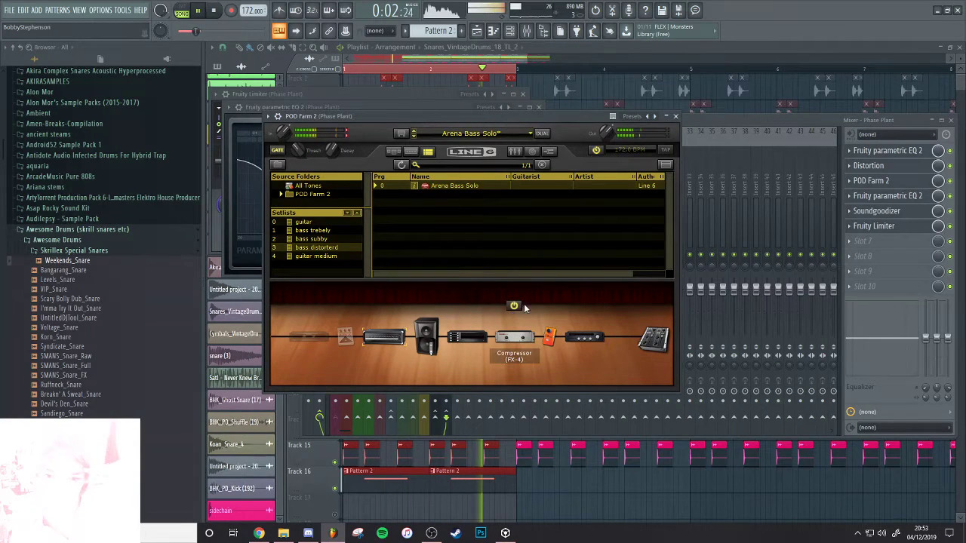
pyautogui.click(550, 307)
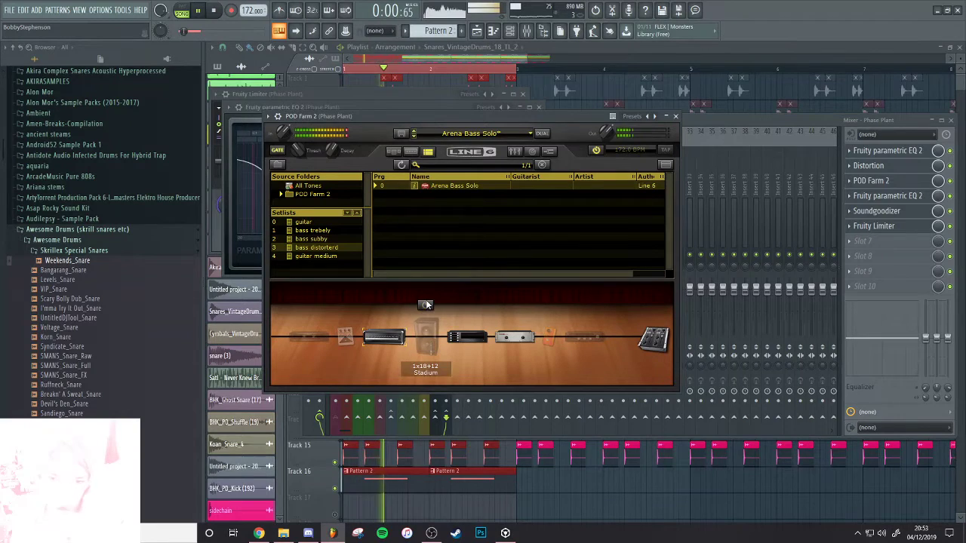
# Reactivate the Fuzz Pi pedal with 100% drive and the Cavernous reverb with 17% mix in POD Farm 2
pyautogui.moveTo(381, 320)
pyautogui.click(385, 339)
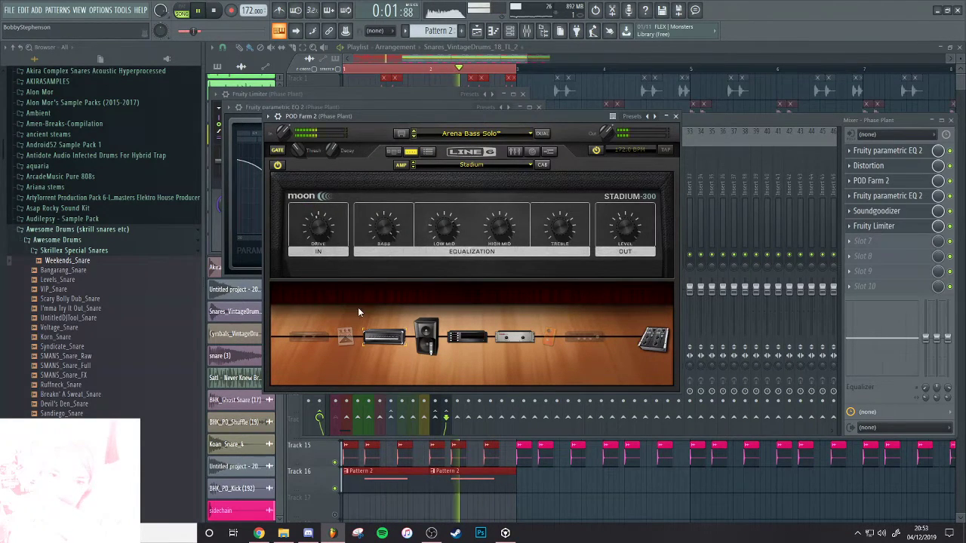
pyautogui.click(345, 336)
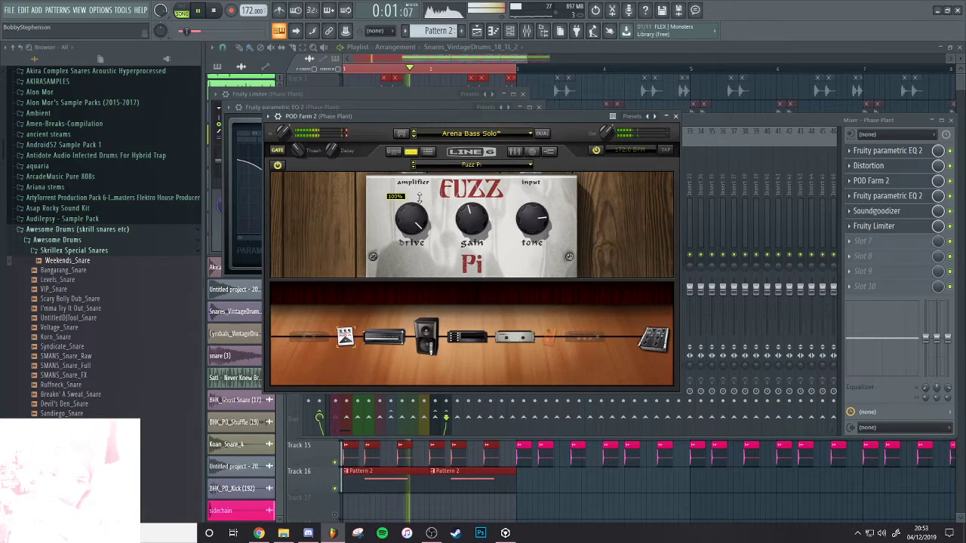
pyautogui.click(385, 339)
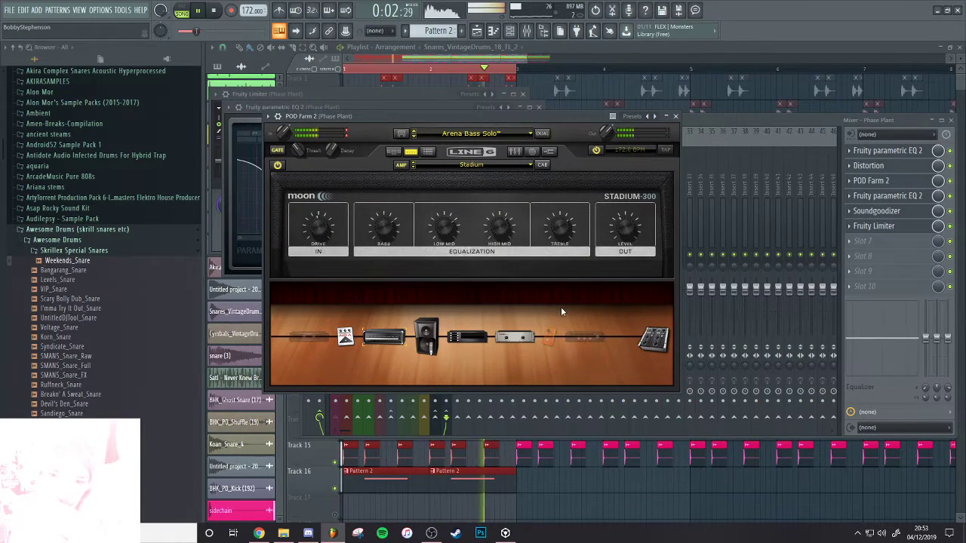
pyautogui.click(587, 340)
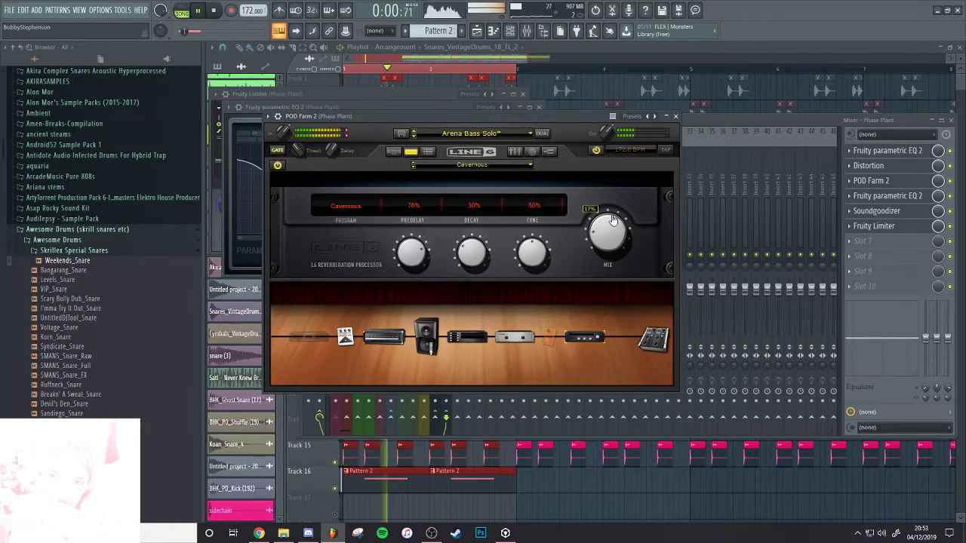
# Reactivate the phaser, switch it to Phaser (Mono), adjust its feedback and set its speed to about 0.20 Hz
pyautogui.click(550, 337)
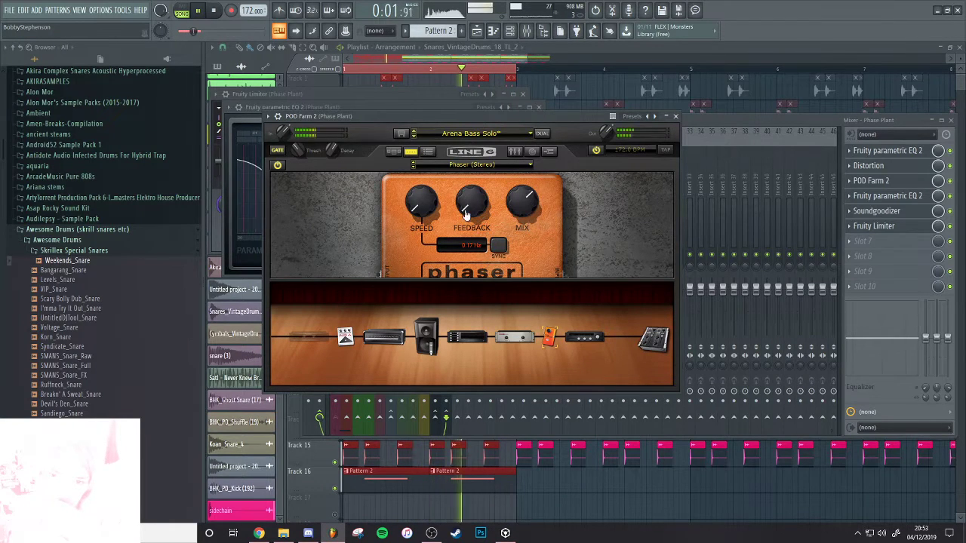
pyautogui.click(456, 166)
pyautogui.click(533, 211)
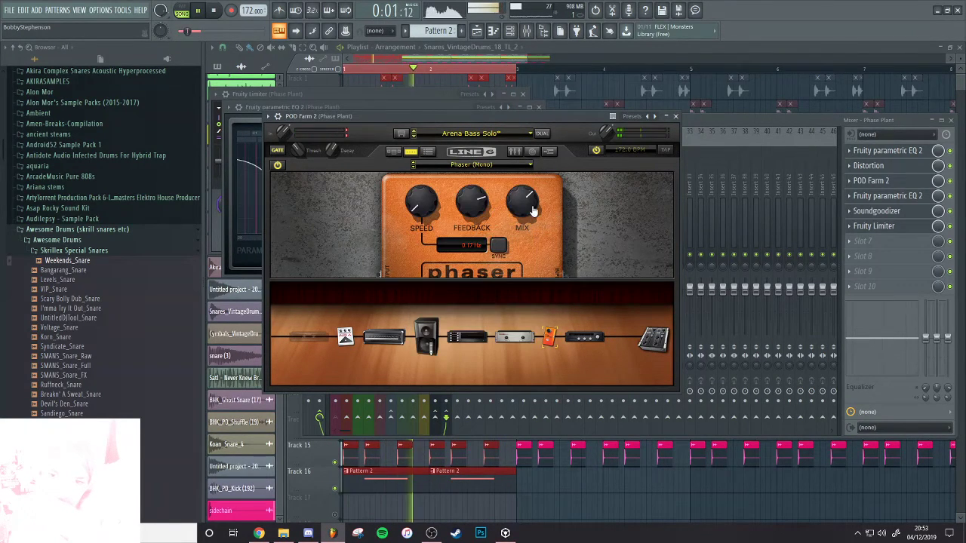
pyautogui.moveTo(470, 201); pyautogui.dragTo(469, 208)
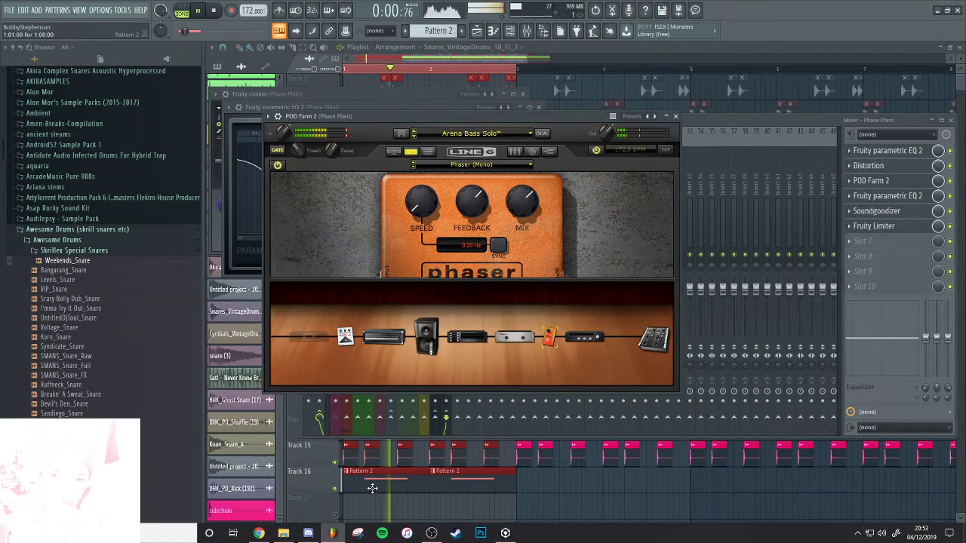
# Clear the solo on playlist Track 16 and audition the bass within the full arrangement with the mixer open
pyautogui.rightClick(336, 489)
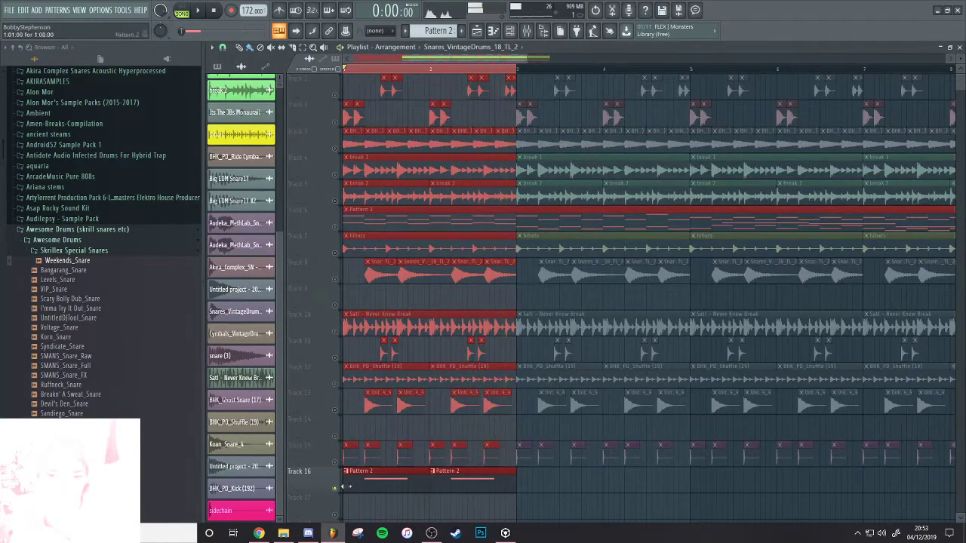
pyautogui.rightClick(337, 489)
pyautogui.click(527, 31)
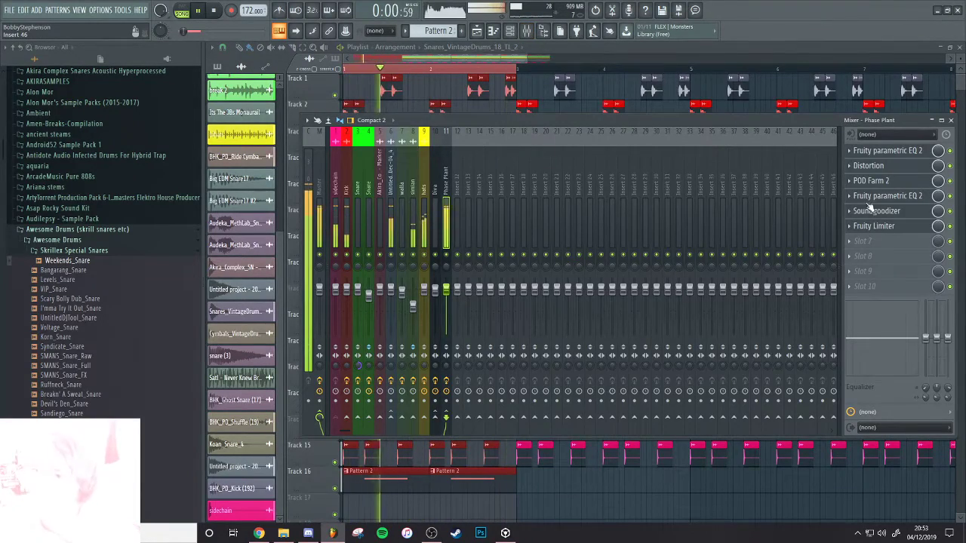
pyautogui.press('space')
# Reset the Phase Plant mixer insert by copying the empty Insert 12 track state onto it
pyautogui.click(458, 209)
pyautogui.rightClick(457, 208)
pyautogui.moveTo(485, 182)
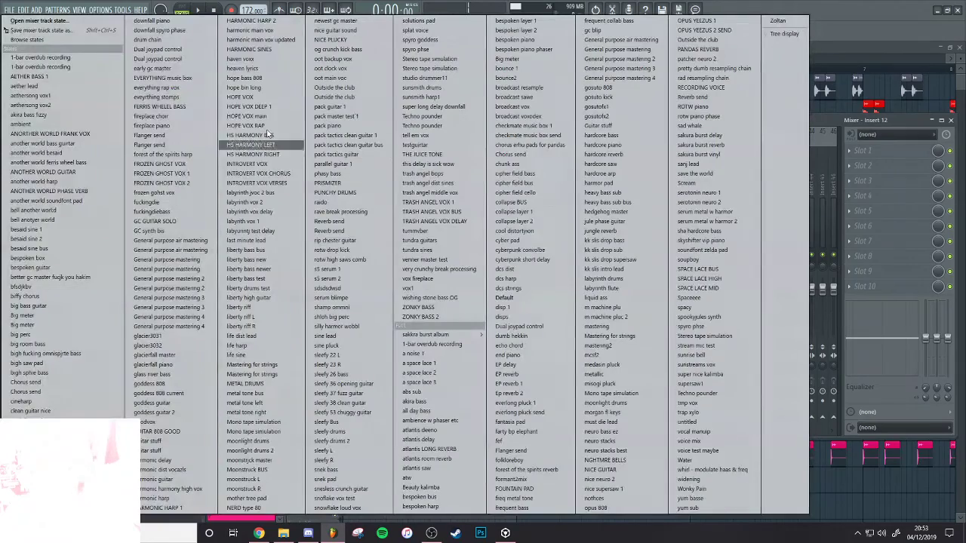
pyautogui.moveTo(76, 32); pyautogui.dragTo(446, 213)
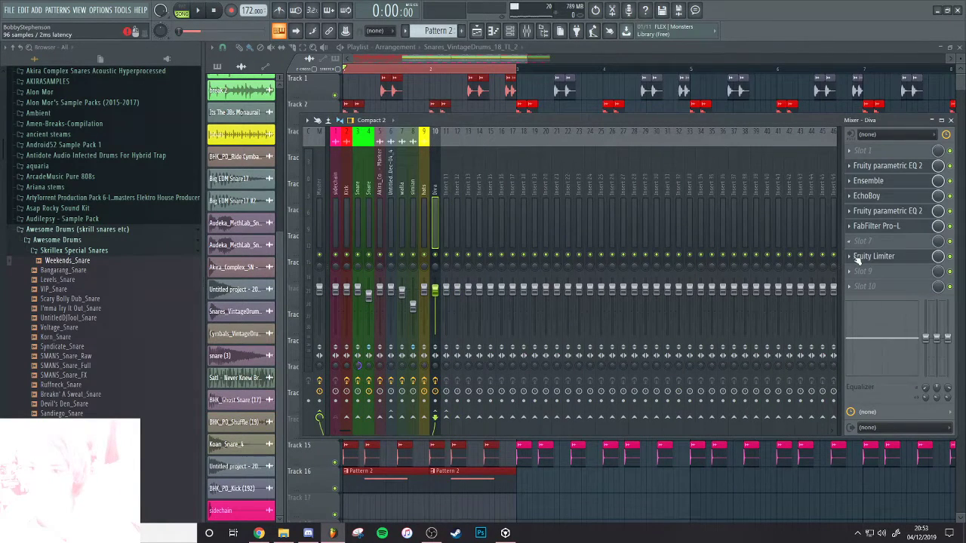
# Copy the Fruity Limiter from the Diva mixer track onto the empty Insert 11 and move its window clear
pyautogui.rightClick(859, 259)
pyautogui.moveTo(868, 323); pyautogui.dragTo(442, 215)
pyautogui.moveTo(396, 311); pyautogui.dragTo(320, 332)
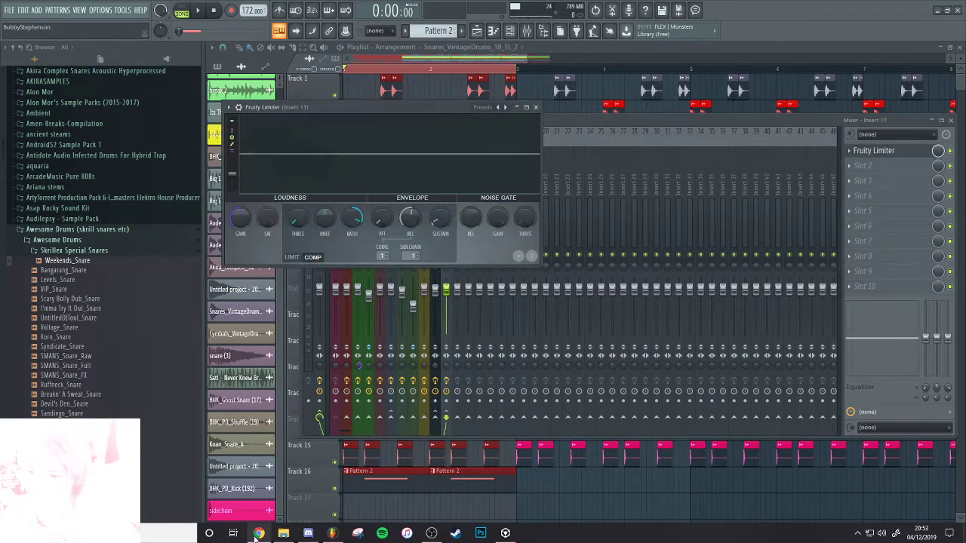
# Switch to the browser to check the Twitch stream chat, and return to the FL Studio project
pyautogui.click(259, 533)
pyautogui.click(876, 430)
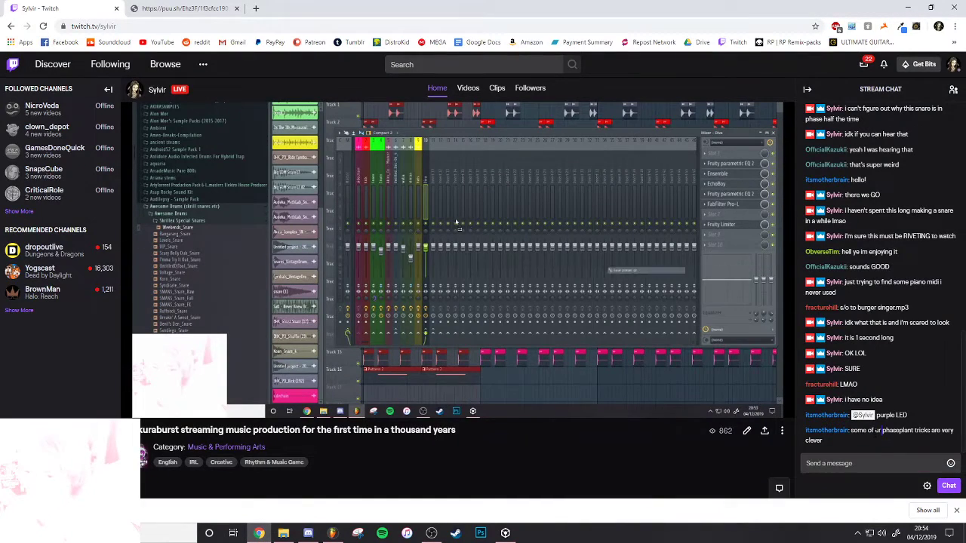
pyautogui.click(333, 533)
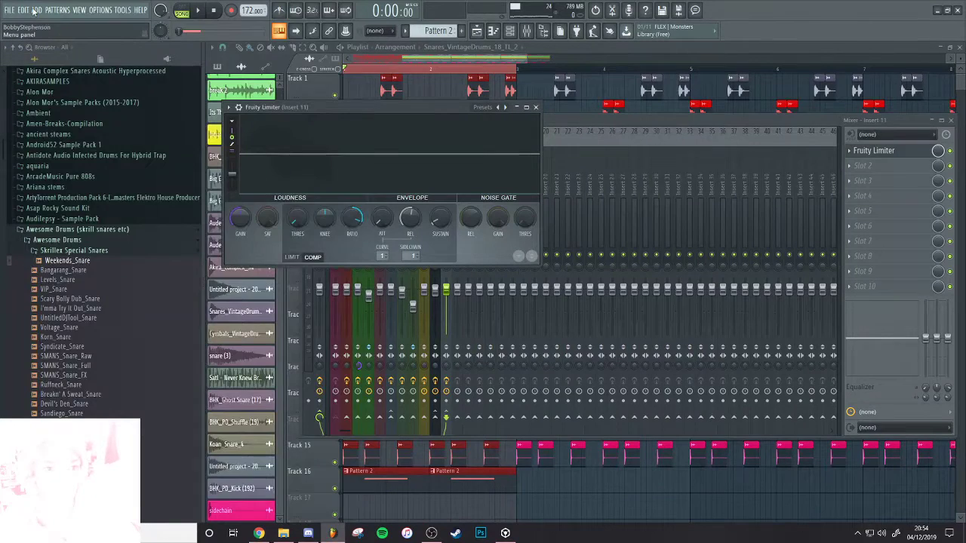
# Add a new Phase Plant instrument channel to the project and show the channel rack
pyautogui.click(36, 10)
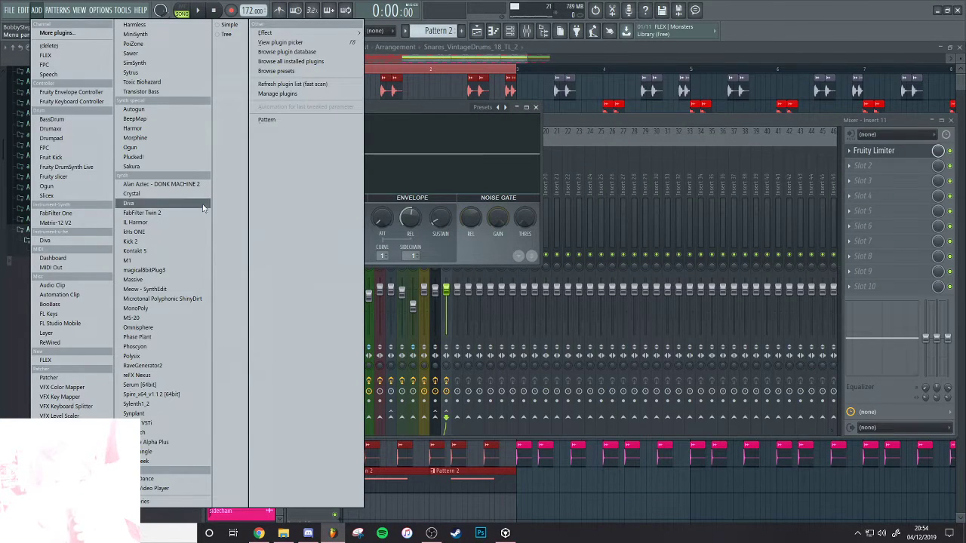
pyautogui.click(169, 341)
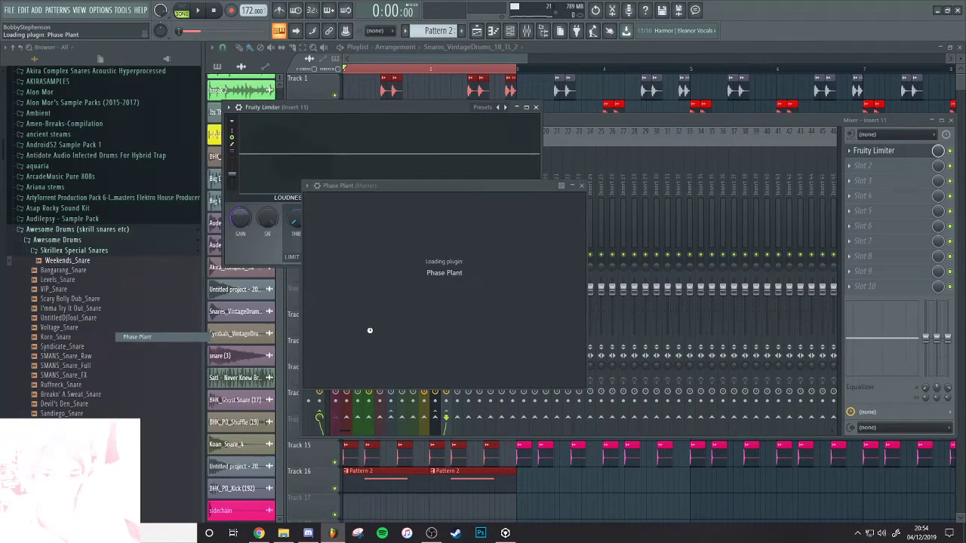
pyautogui.press('space')
pyautogui.click(510, 31)
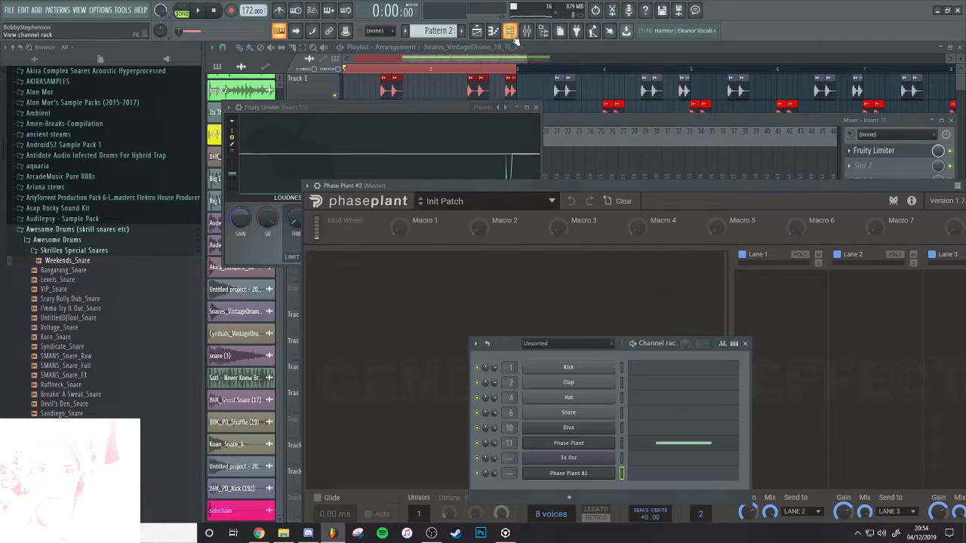
pyautogui.press('space')
pyautogui.press('space')
# Open the original Phase Plant channel and audition the user presets moody good fm style (1) and (2)
pyautogui.click(570, 442)
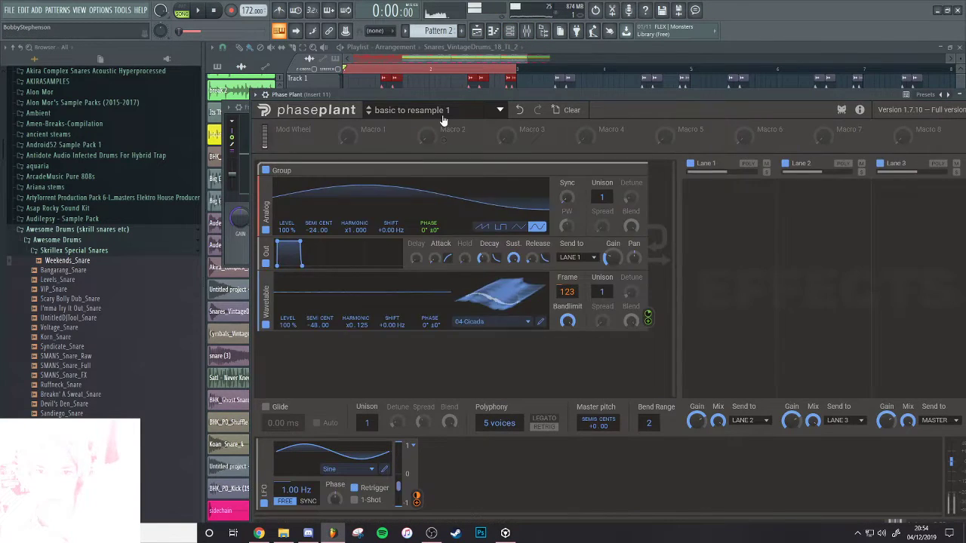
pyautogui.click(443, 111)
pyautogui.click(445, 222)
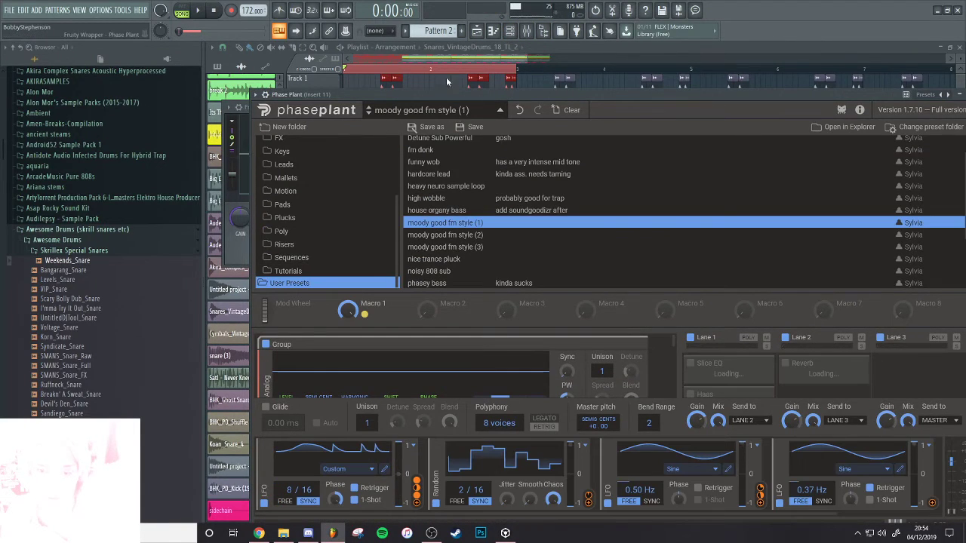
pyautogui.moveTo(443, 99); pyautogui.dragTo(433, 77)
pyautogui.press('space')
pyautogui.click(450, 214)
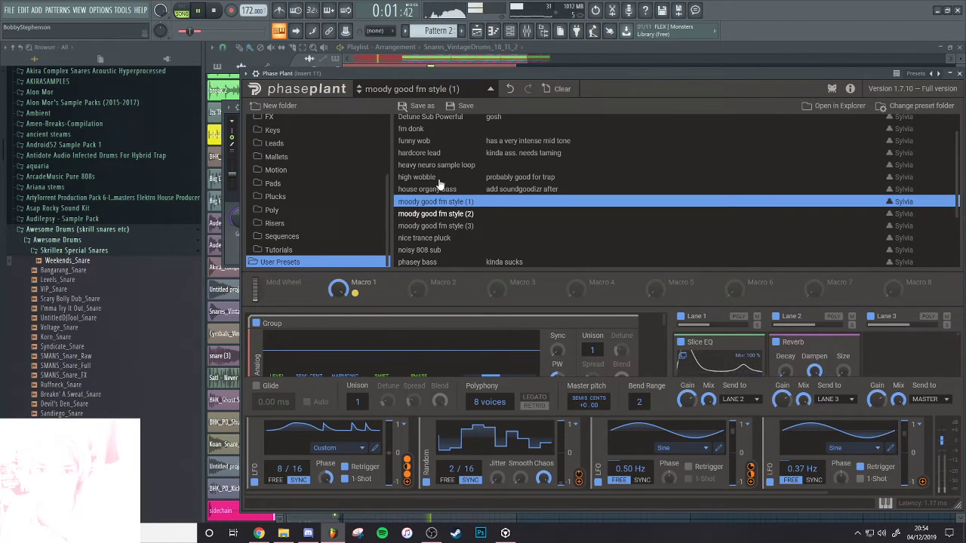
# Move Fruity Limiter down to slot 2 on mixer Insert 11 and load FabFilter Pro-L in slot 1
pyautogui.click(526, 31)
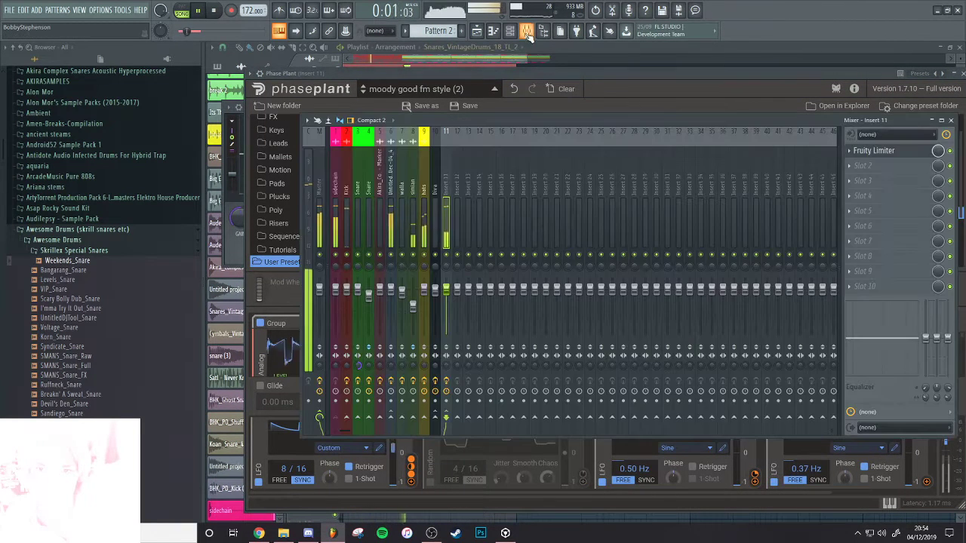
pyautogui.press('space')
pyautogui.scroll(-1, 877, 172)
pyautogui.press('space')
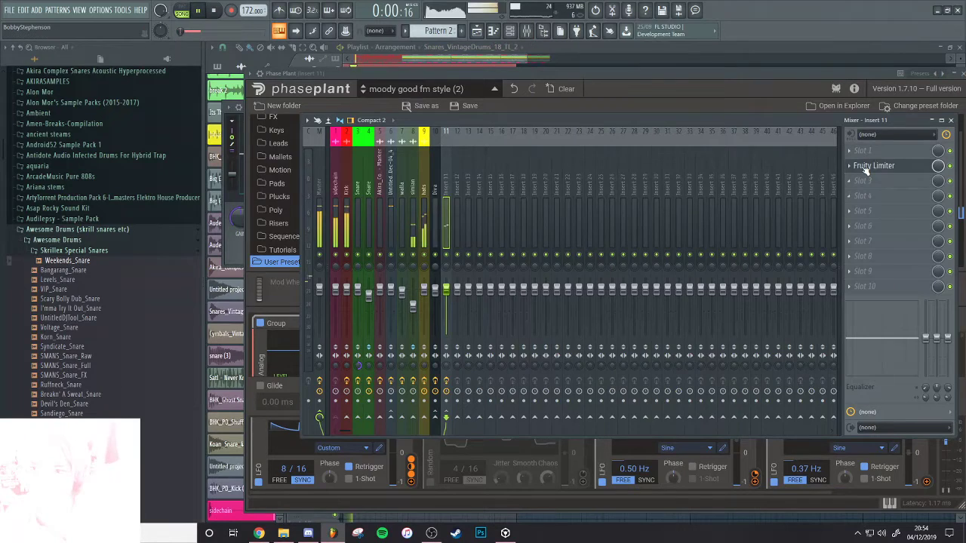
pyautogui.click(866, 169)
pyautogui.click(867, 167)
pyautogui.press('space')
pyautogui.click(858, 153)
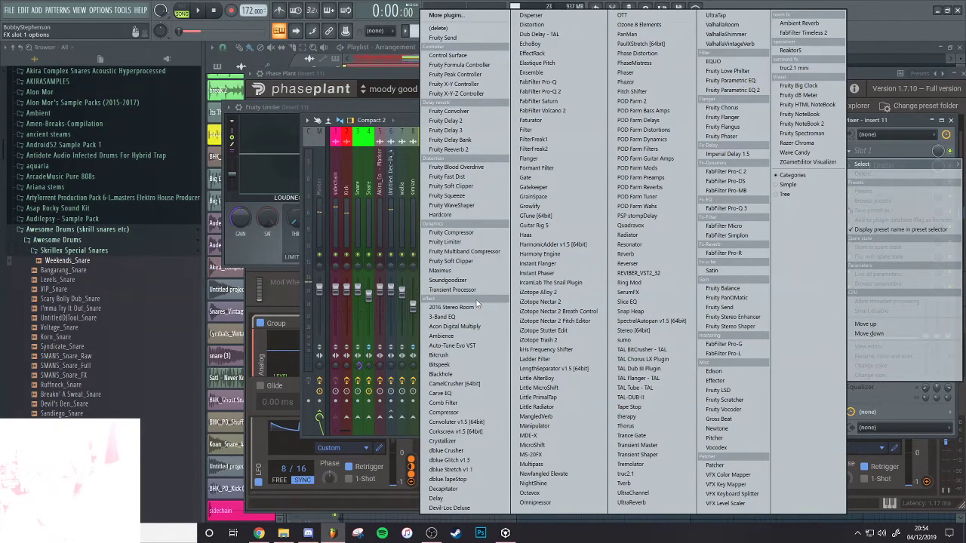
pyautogui.click(725, 354)
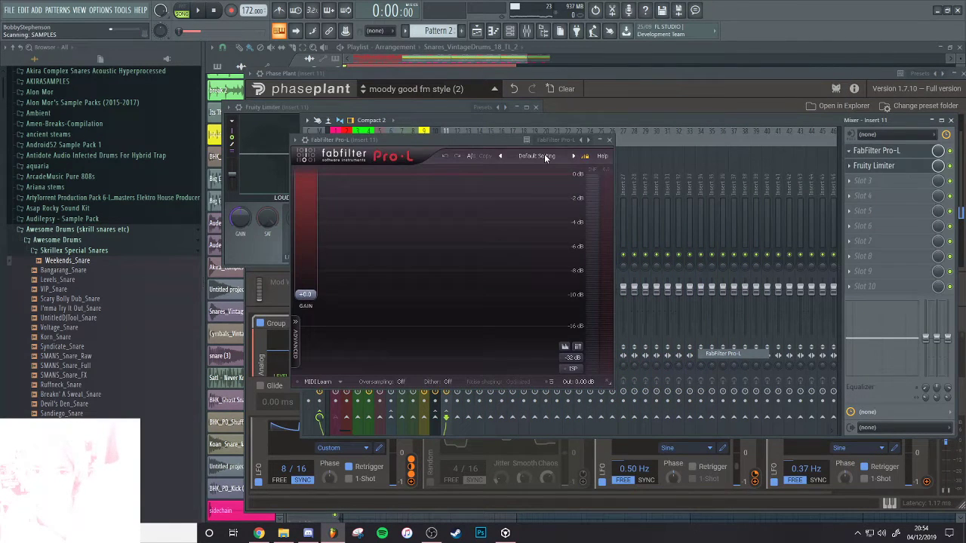
# Load the Single Channel preset Sound Design - Safe Limiting in Pro-L and raise its gain to about +11.93 dB
pyautogui.press('space')
pyautogui.click(545, 157)
pyautogui.moveTo(558, 223)
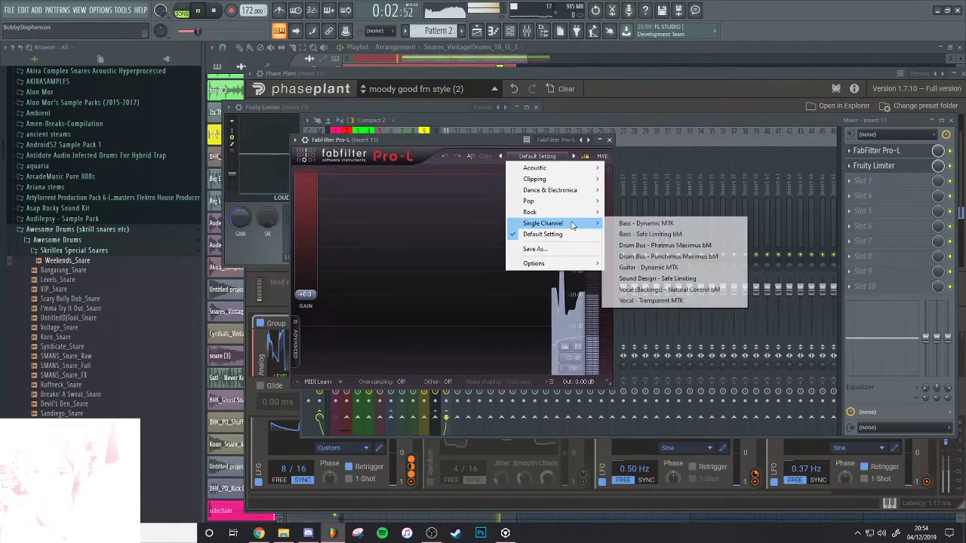
pyautogui.click(664, 278)
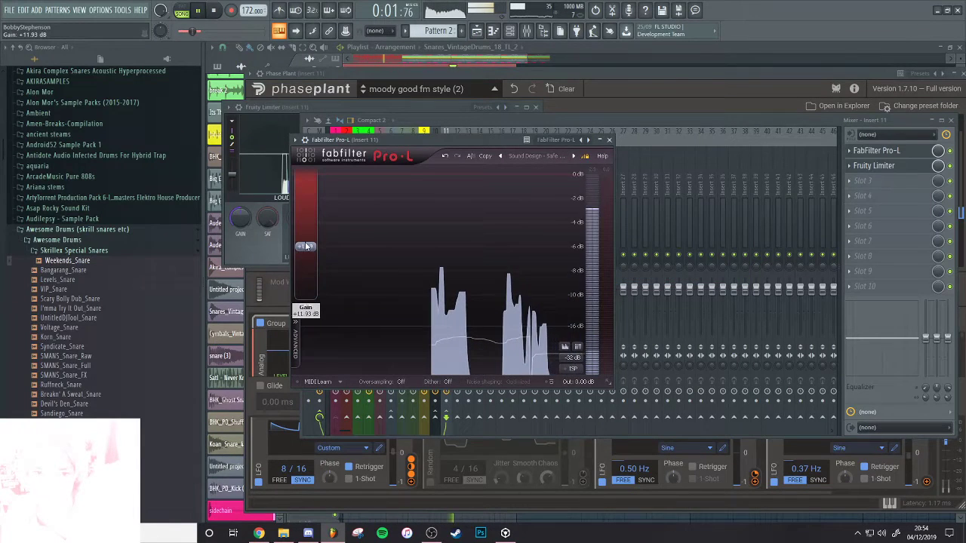
# Audition the user presets moody good fm style (3), sync square rock it gandhi, wobbl bass, moody good fm style (2) and bubbly bullshit!!
pyautogui.click(466, 507)
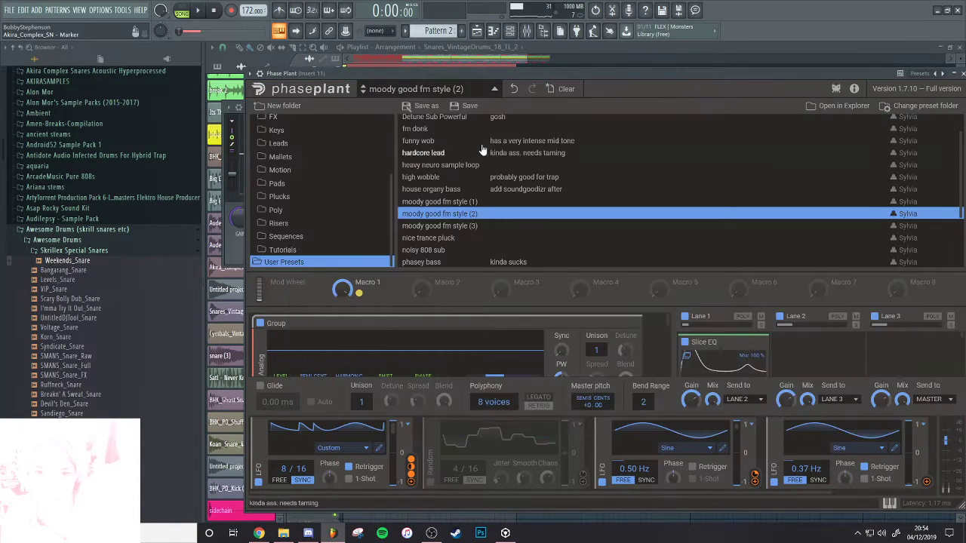
pyautogui.click(444, 226)
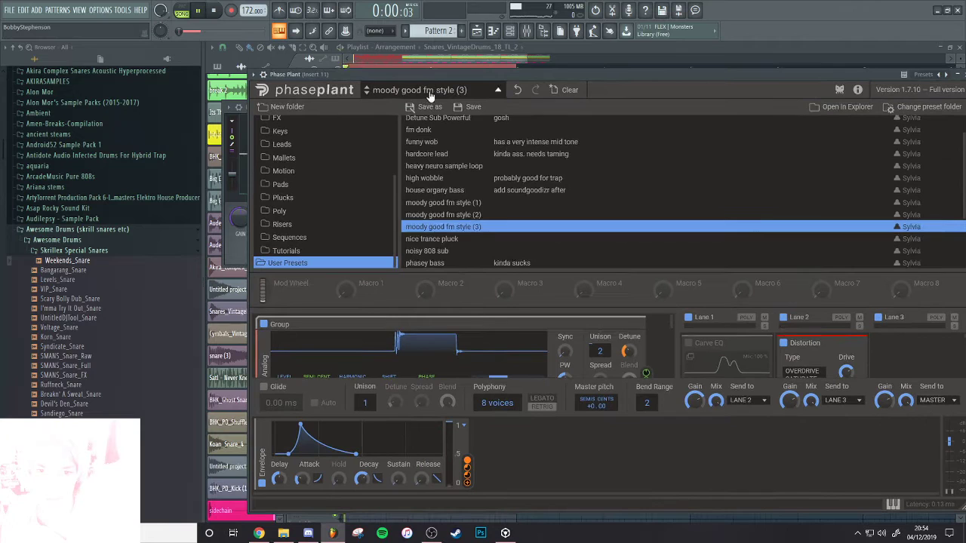
pyautogui.scroll(-3, 461, 189)
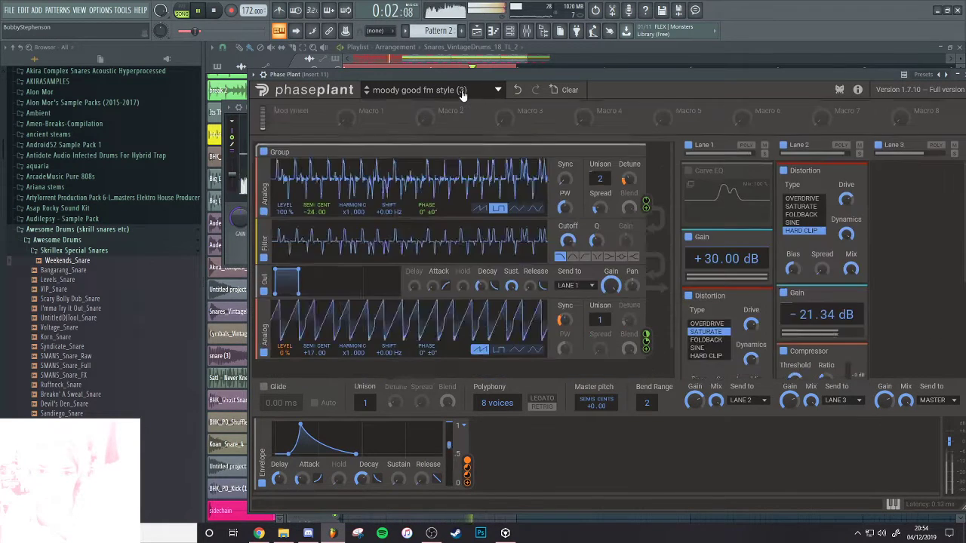
pyautogui.click(459, 91)
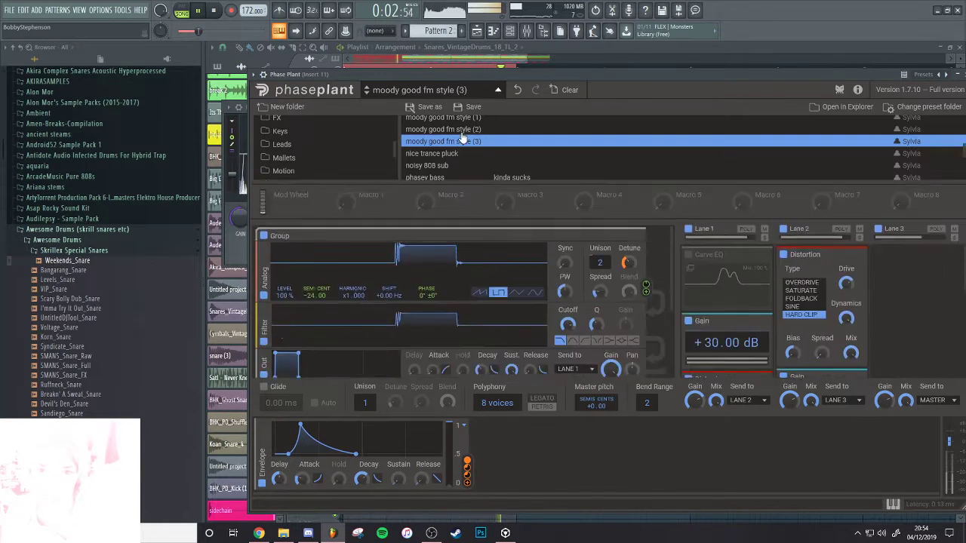
pyautogui.click(449, 250)
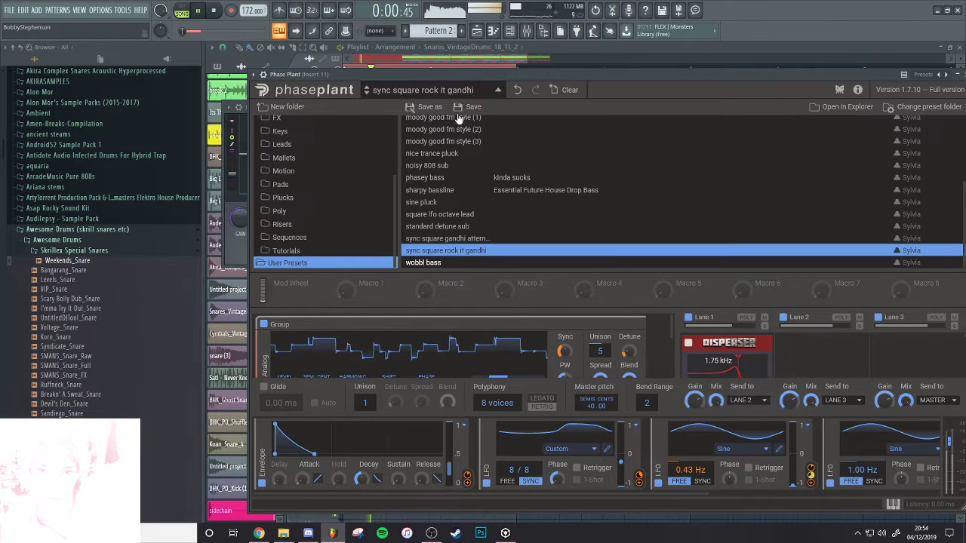
pyautogui.click(470, 262)
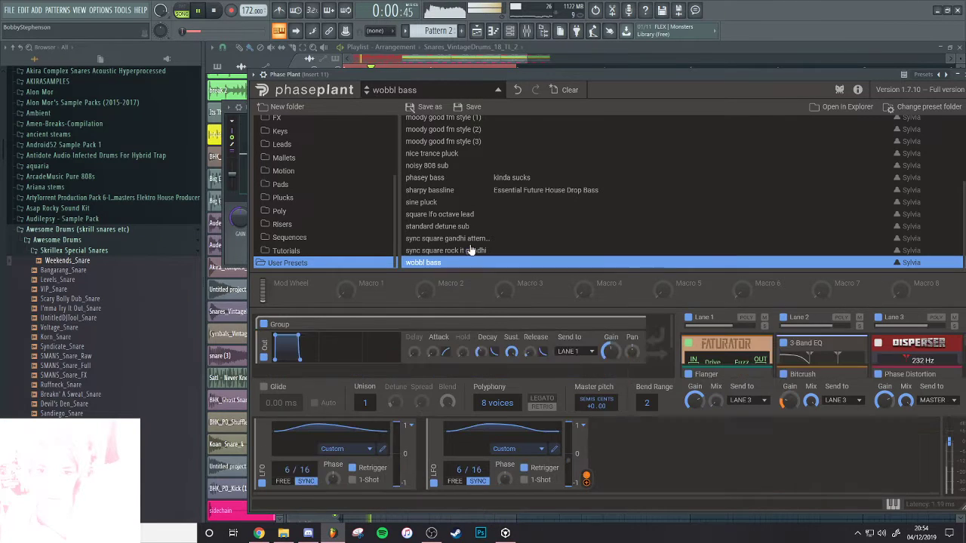
pyautogui.click(470, 130)
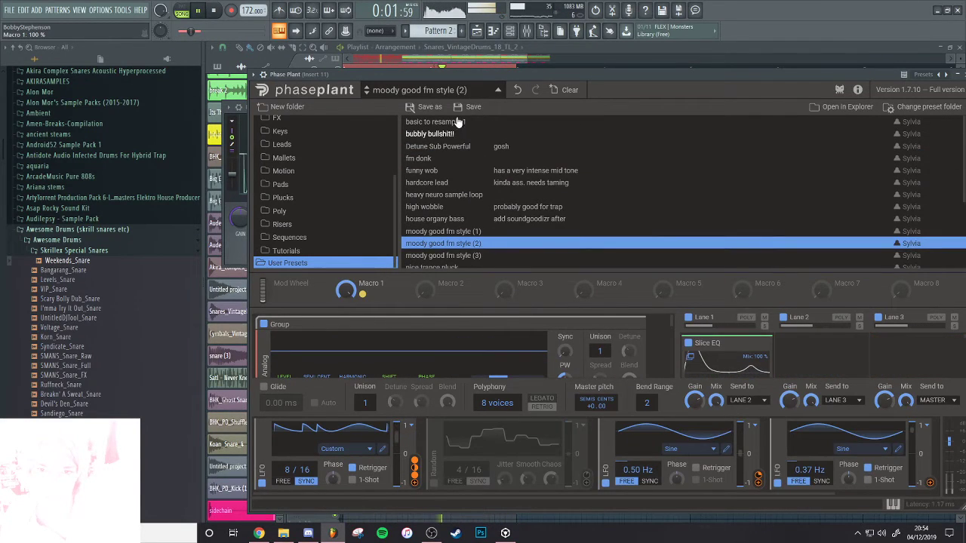
pyautogui.click(456, 134)
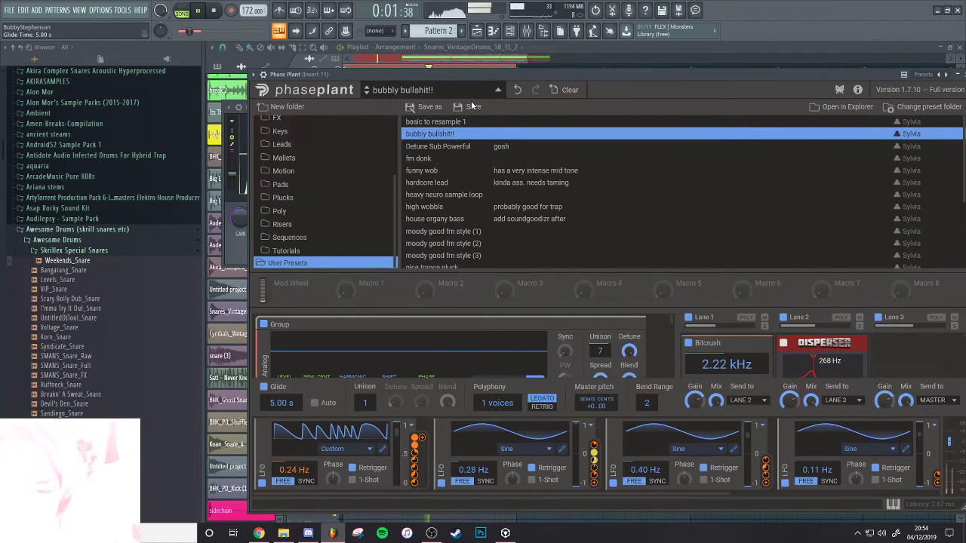
pyautogui.press('space')
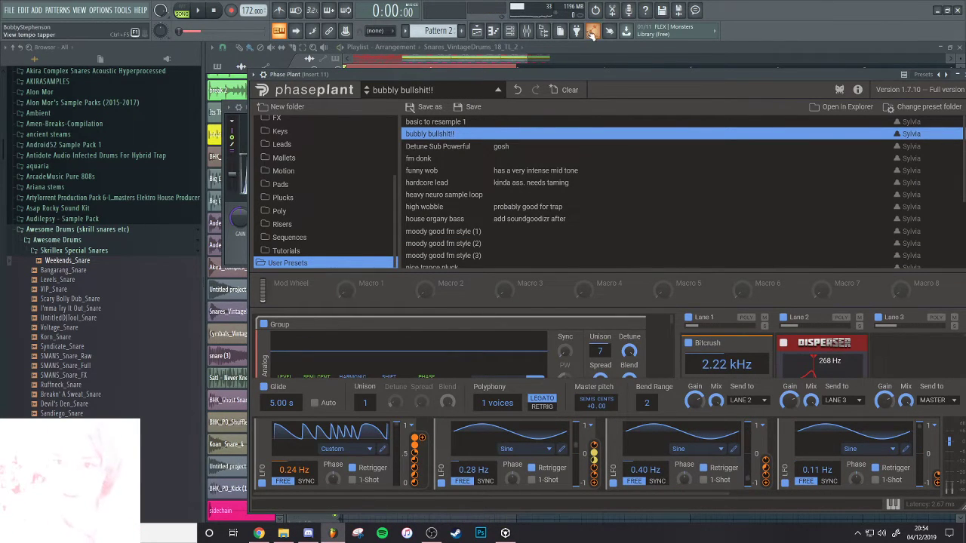
# Transpose the Phase Plant note in Pattern 2 down two octaves, raise it one octave to A#4, and audition it
pyautogui.click(578, 46)
pyautogui.doubleClick(475, 472)
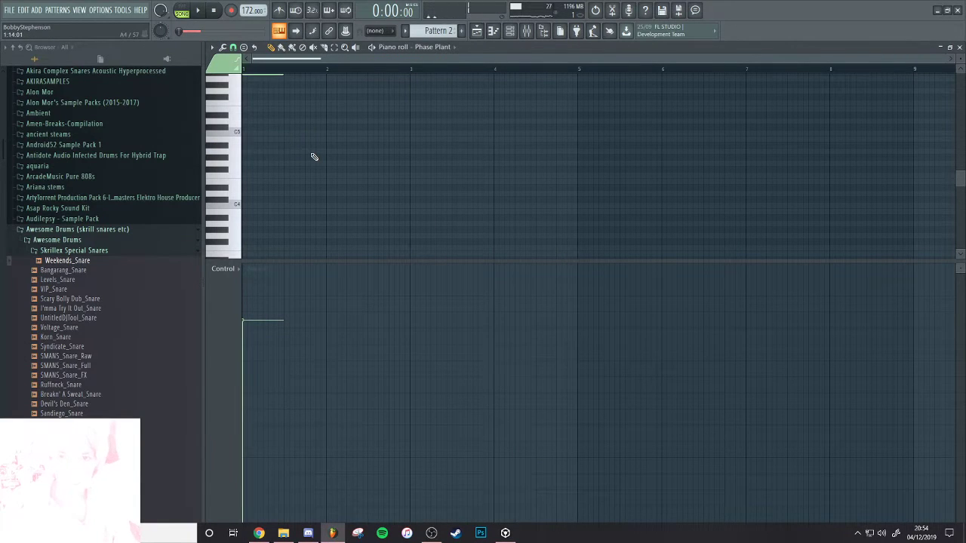
pyautogui.press('space')
pyautogui.hotkey('ctrl', 'Down')
pyautogui.hotkey('ctrl', 'Down')
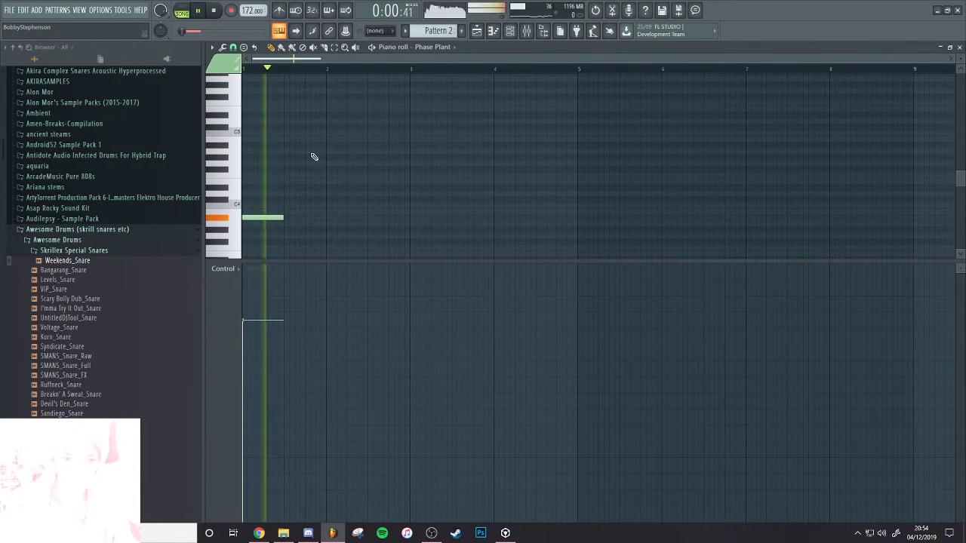
pyautogui.press('space')
pyautogui.hotkey('ctrl', 'Up')
pyautogui.press('space')
pyautogui.press('space')
pyautogui.press('Escape')
pyautogui.press('space')
pyautogui.press('space')
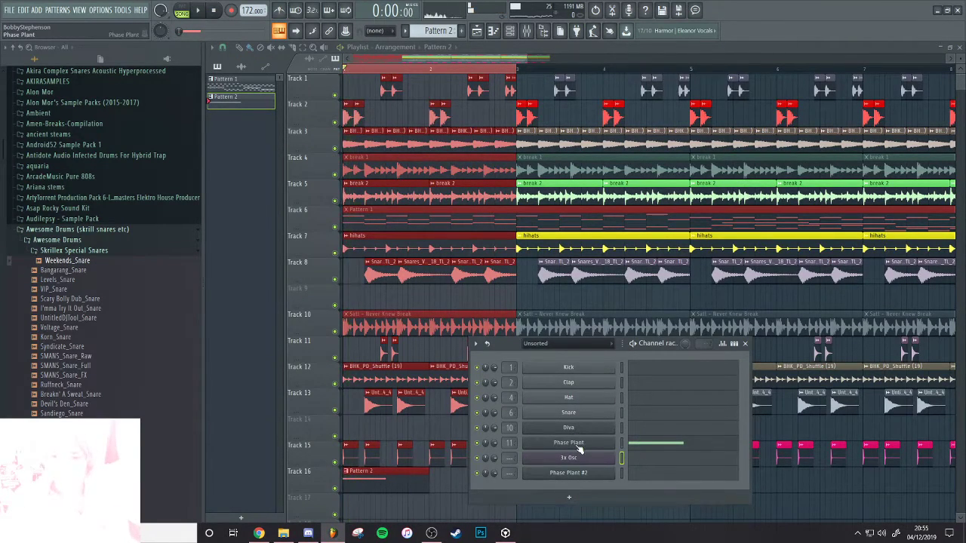
# Audition the hardcore lead user preset in the original Phase Plant and load fm donk instead
pyautogui.click(578, 445)
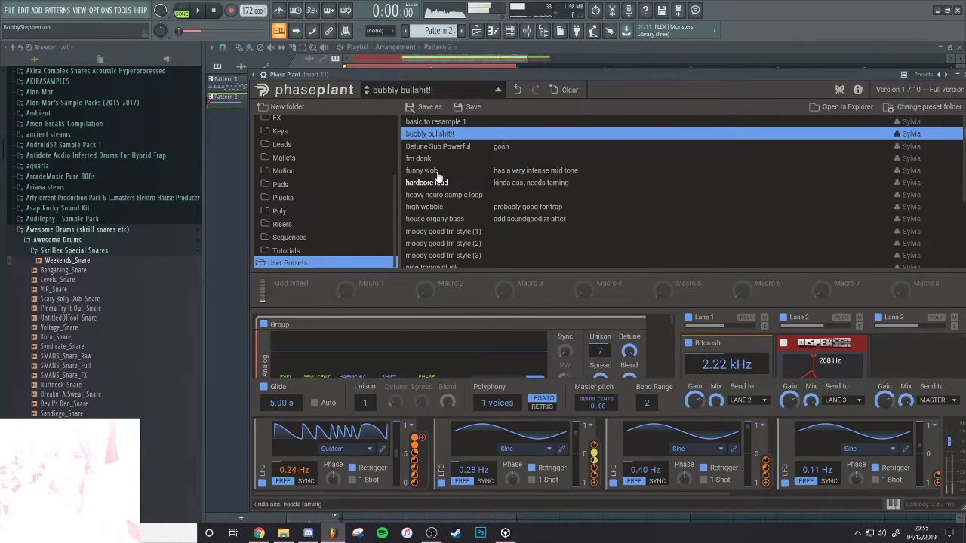
pyautogui.click(437, 181)
pyautogui.press('space')
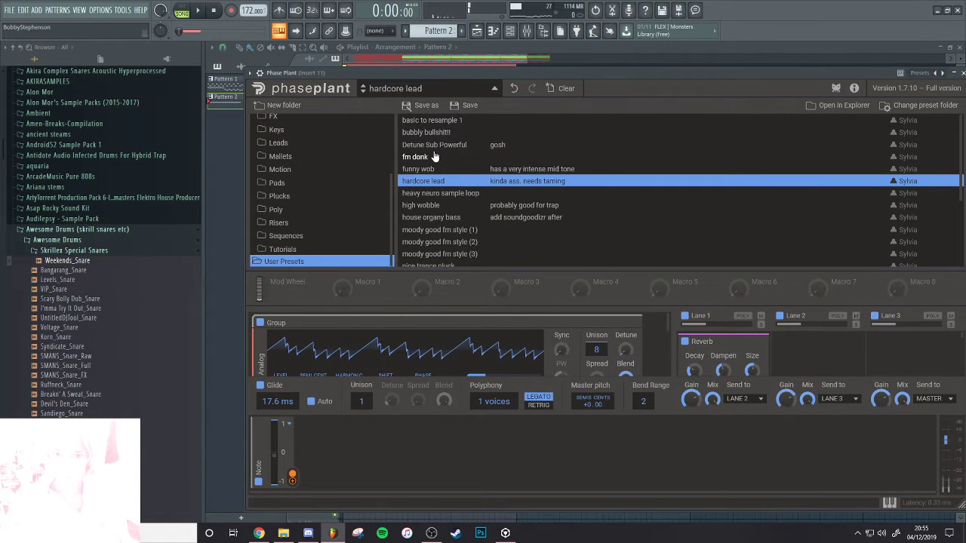
pyautogui.click(434, 158)
pyautogui.press('space')
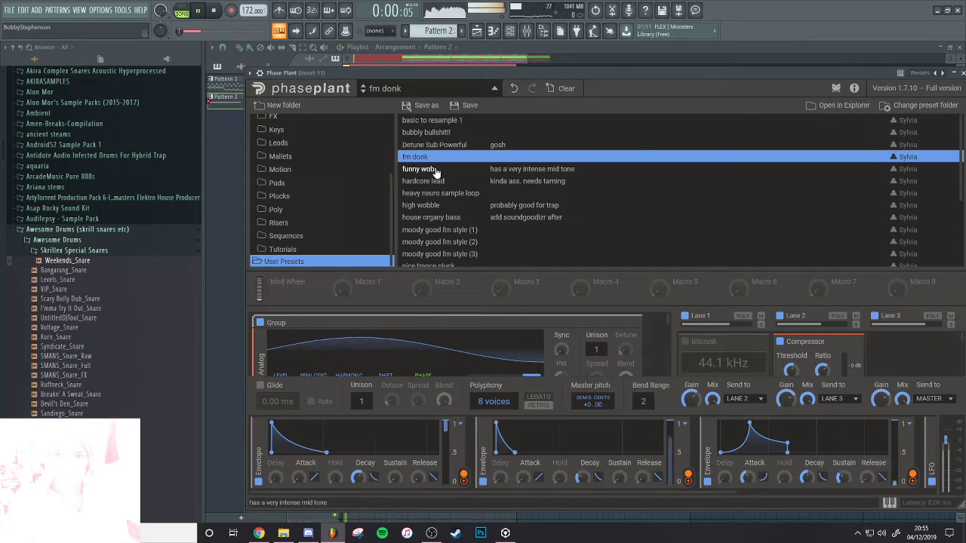
# Shorten the Phase Plant note at the start of Pattern 2 to four steps and lower it to F4
pyautogui.click(492, 34)
pyautogui.press('space')
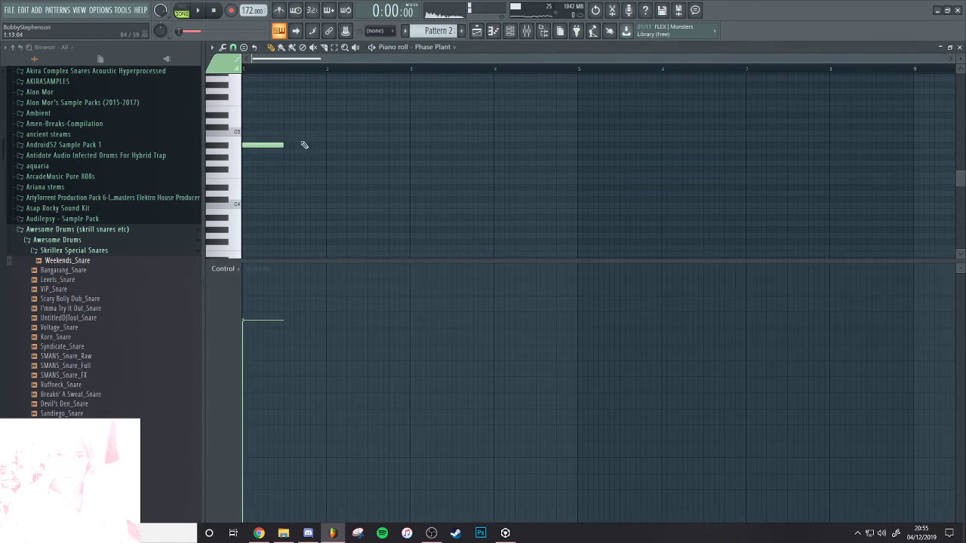
pyautogui.moveTo(257, 146); pyautogui.dragTo(250, 185)
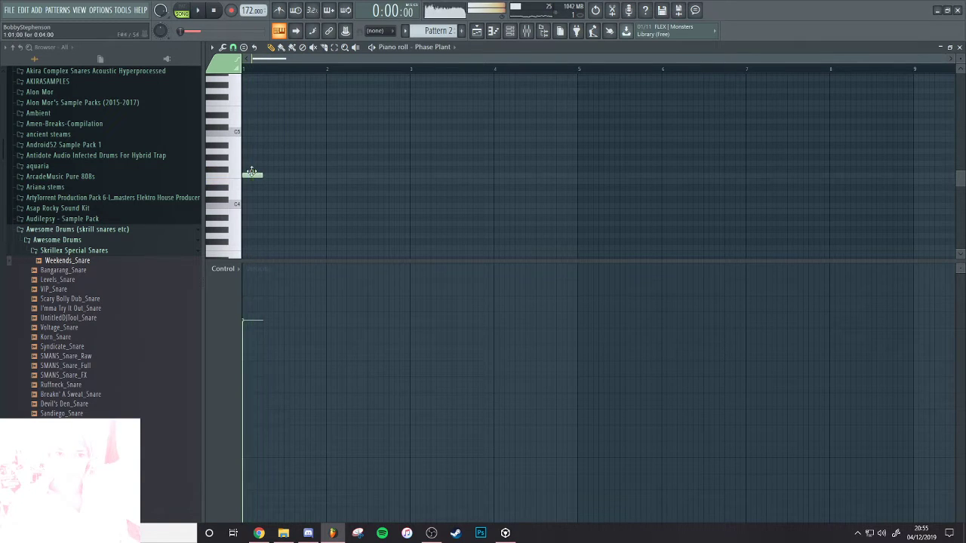
pyautogui.press('space')
pyautogui.press('space')
# Add four-step notes on C#5 and C5 in bar 1 and on F#4 at the start of bar 2, auditioning the melody
pyautogui.click(266, 126)
pyautogui.press('space')
pyautogui.press('space')
pyautogui.moveTo(272, 128)
pyautogui.mouseDown()
pyautogui.moveTo(276, 142)
pyautogui.moveTo(273, 127)
pyautogui.mouseUp()
pyautogui.press('space')
pyautogui.click(302, 134)
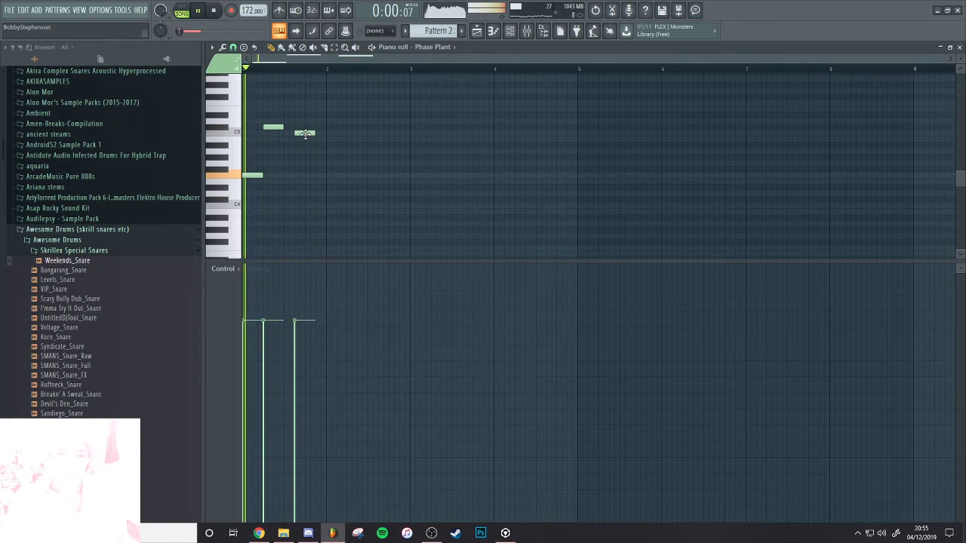
pyautogui.click(325, 144)
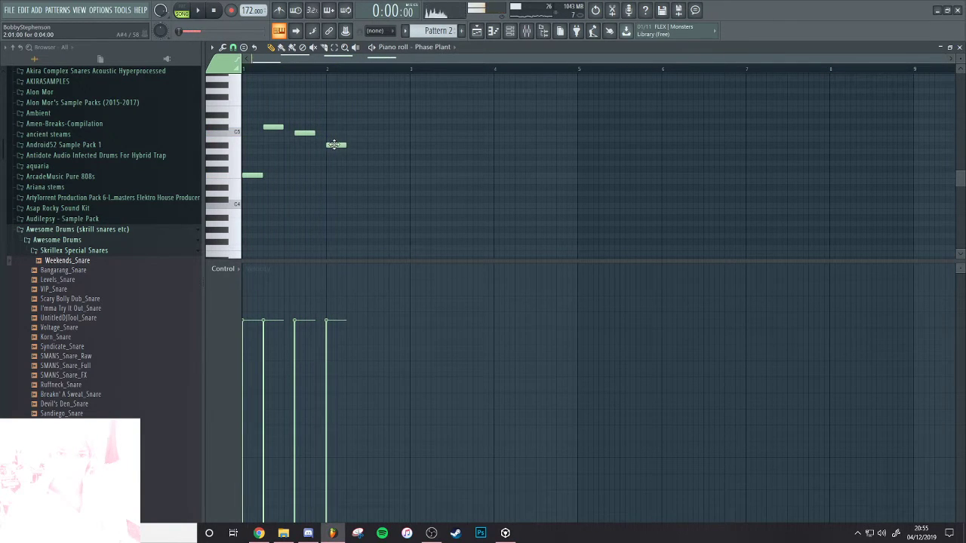
pyautogui.moveTo(339, 145); pyautogui.dragTo(338, 174)
pyautogui.press('space')
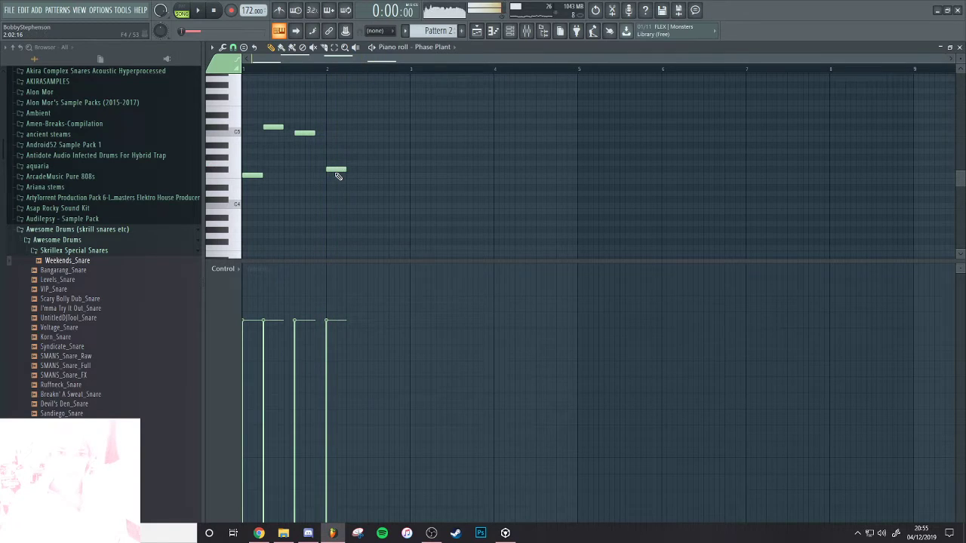
# Add four-step notes on F#4 and A4 in bar 2 of Pattern 2, and shift the A4 note two steps earlier
pyautogui.click(350, 170)
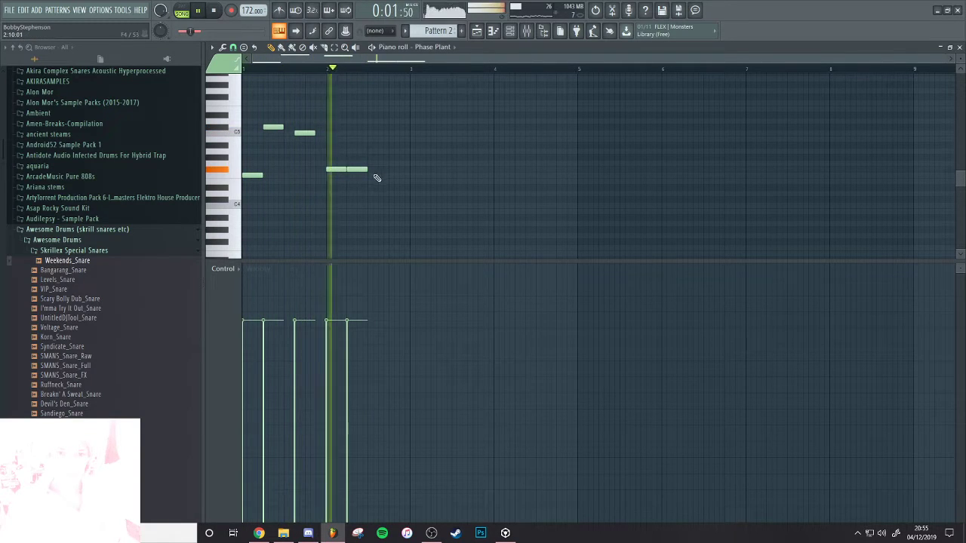
pyautogui.click(392, 152)
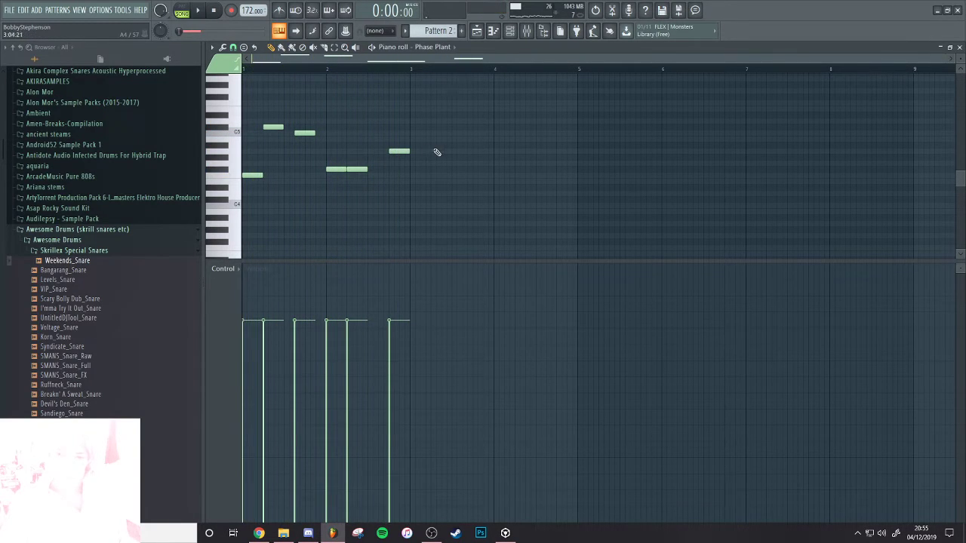
pyautogui.click(511, 31)
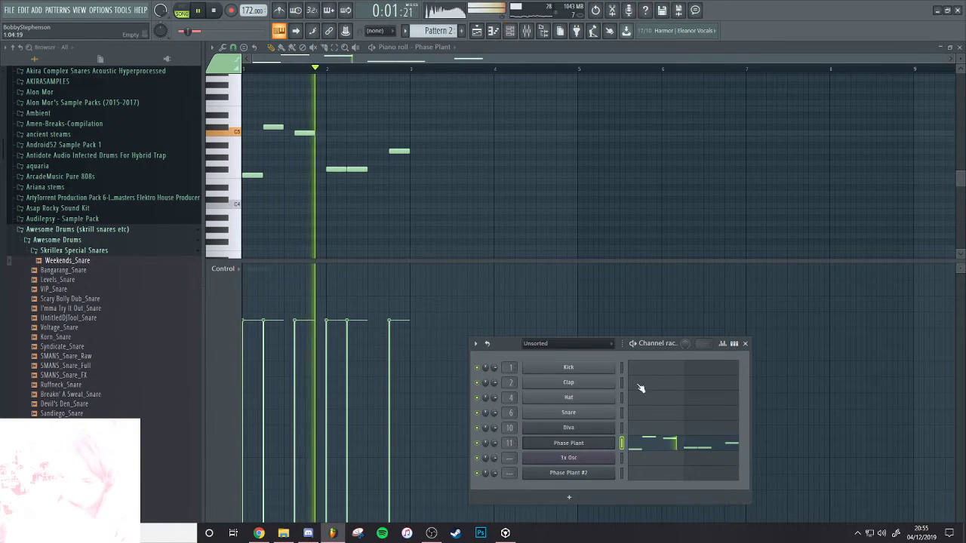
pyautogui.click(593, 444)
pyautogui.press('Escape')
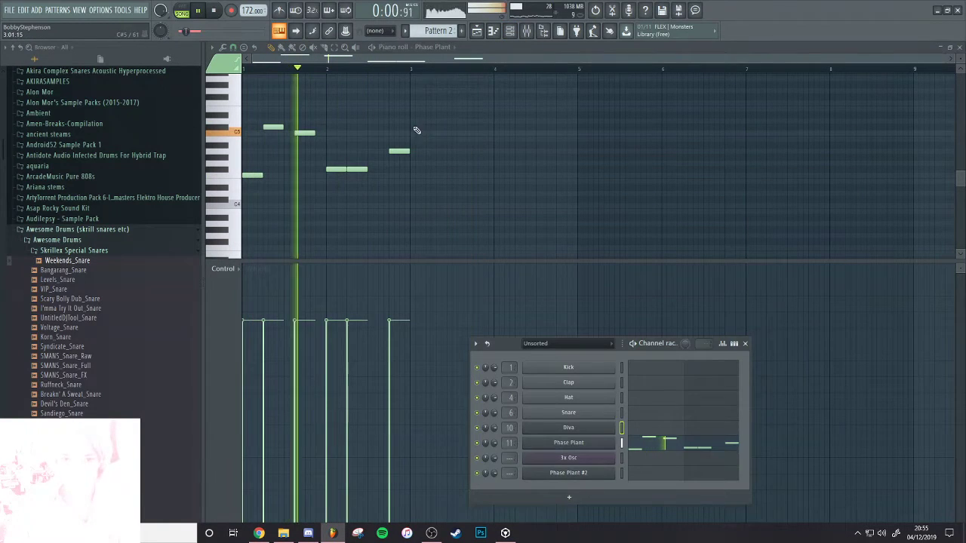
pyautogui.moveTo(397, 151); pyautogui.dragTo(387, 151)
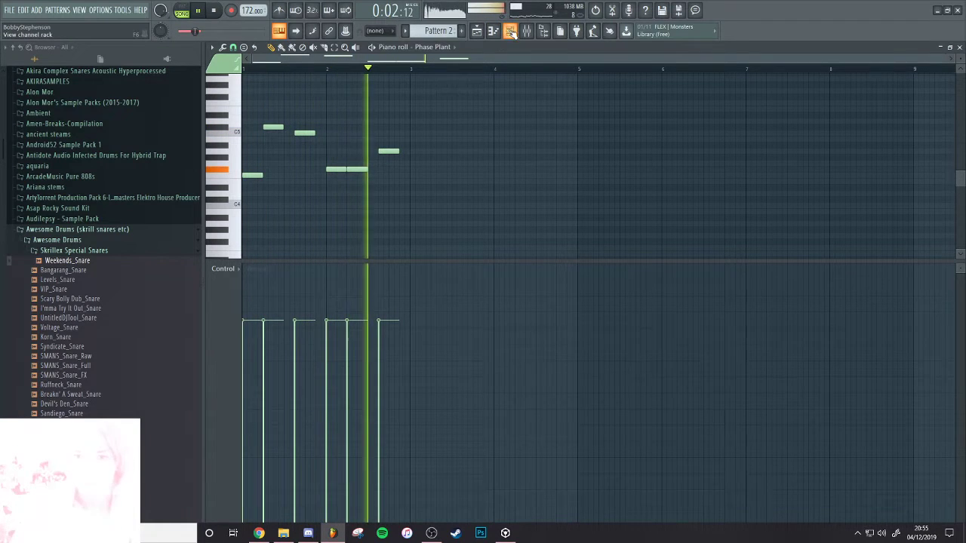
# Audition the Phase Plant user presets funny wob, nice trance pluck, phasey bass, noisy 808 sub and high wobble
pyautogui.press('F6')
pyautogui.click(568, 443)
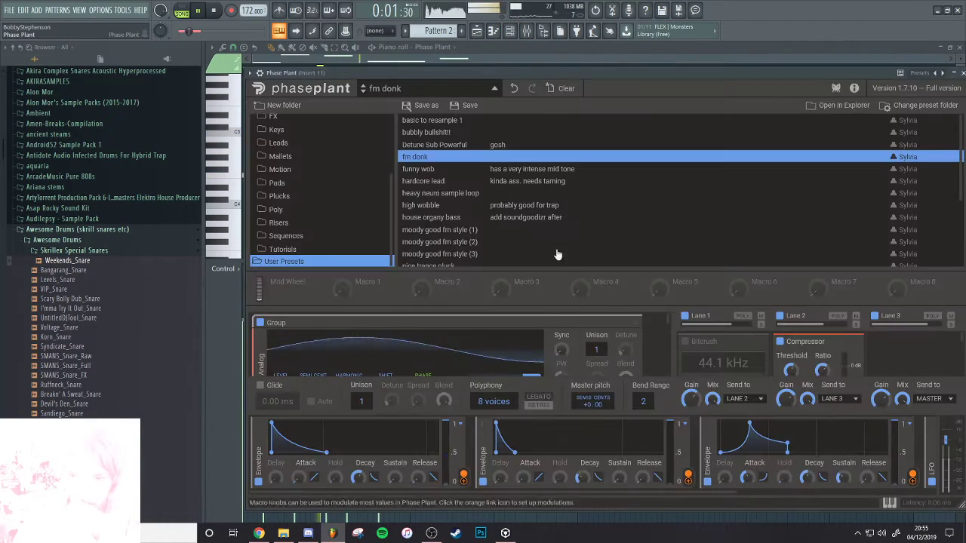
pyautogui.click(470, 168)
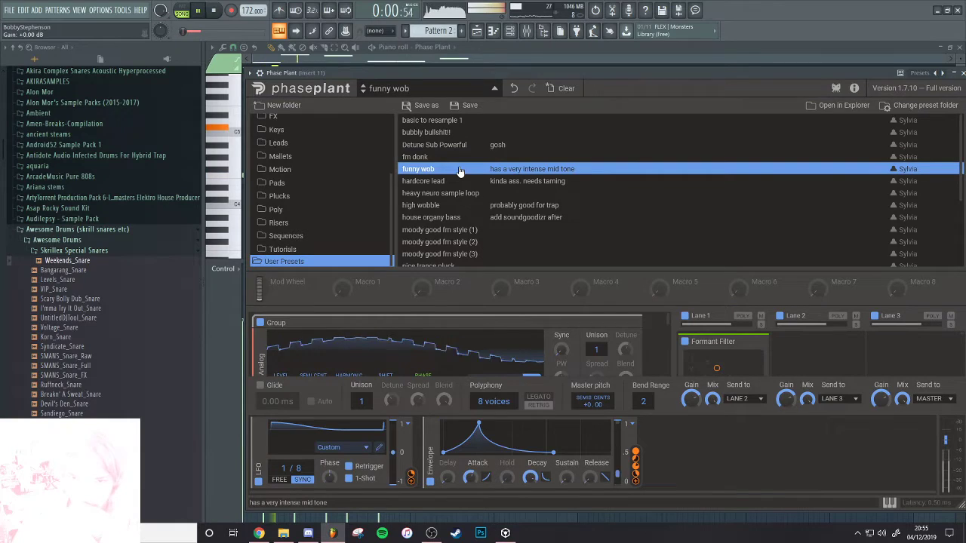
pyautogui.scroll(-1, 455, 198)
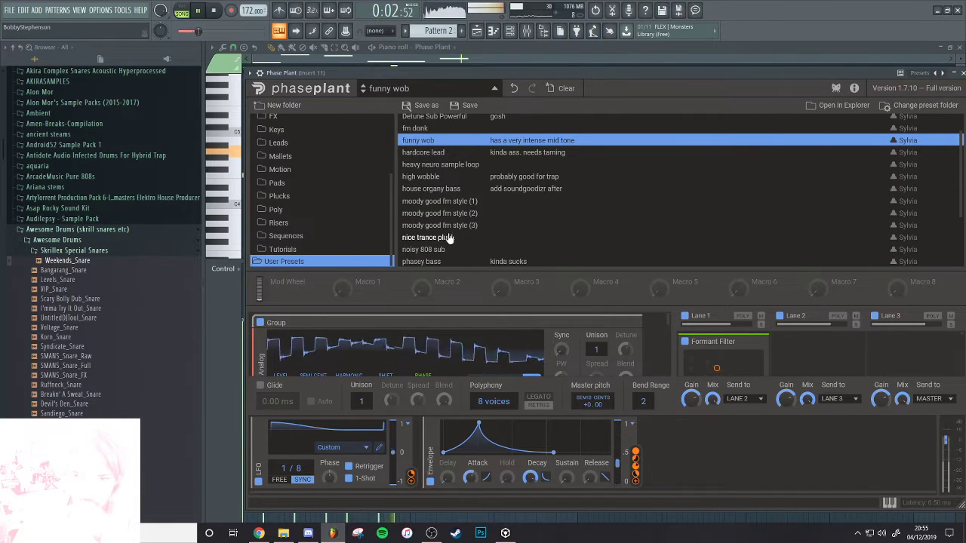
pyautogui.click(445, 241)
pyautogui.scroll(-3, 445, 227)
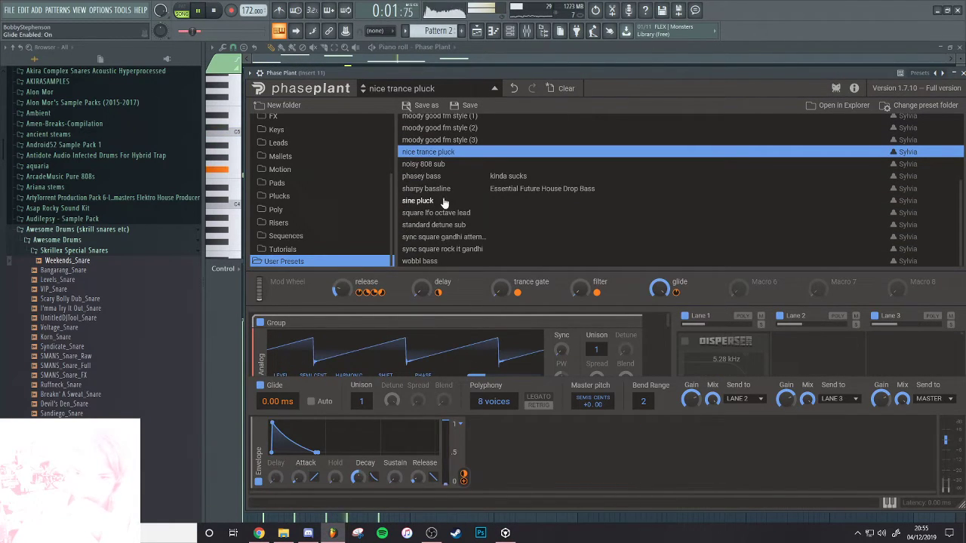
pyautogui.click(443, 179)
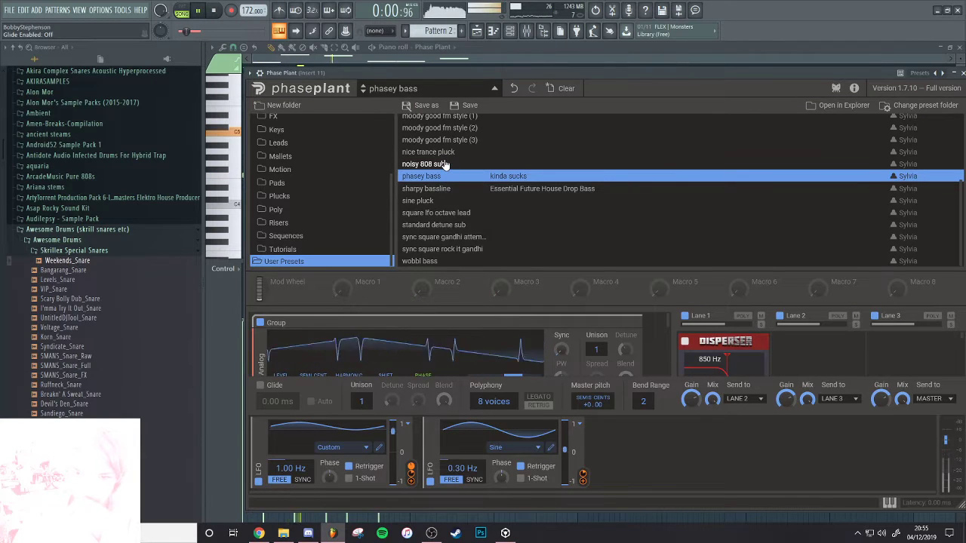
pyautogui.click(445, 164)
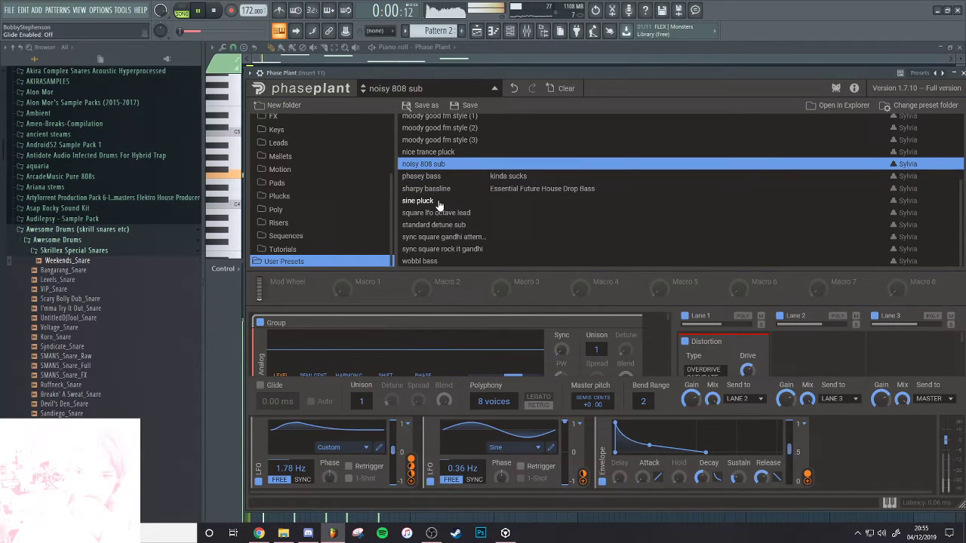
pyautogui.scroll(3, 456, 236)
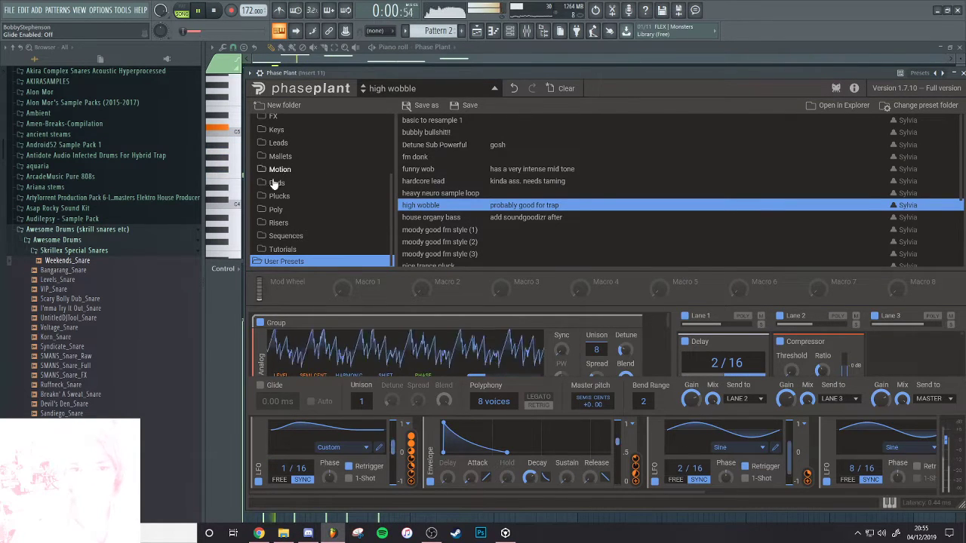
# Stop playback and delete all the Phase Plant melody notes in Pattern 2
pyautogui.click(235, 198)
pyautogui.press('space')
pyautogui.rightClick(335, 169)
pyautogui.rightClick(358, 169)
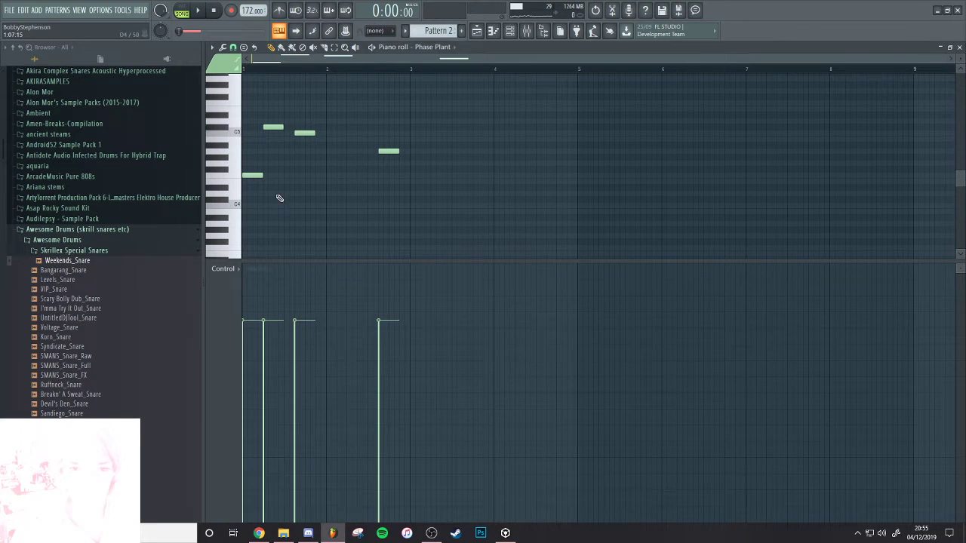
pyautogui.press('Delete')
pyautogui.moveTo(279, 202); pyautogui.dragTo(191, 94)
# Place four-step F5 notes at the start of bars 1, 2 and 3 in Pattern 2 during playback
pyautogui.moveTo(256, 113); pyautogui.dragTo(248, 113)
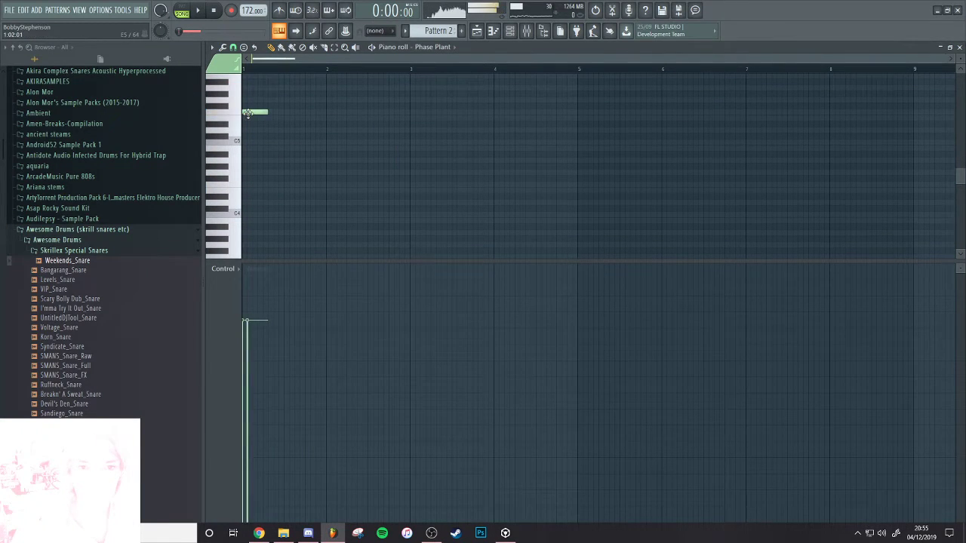
pyautogui.press('space')
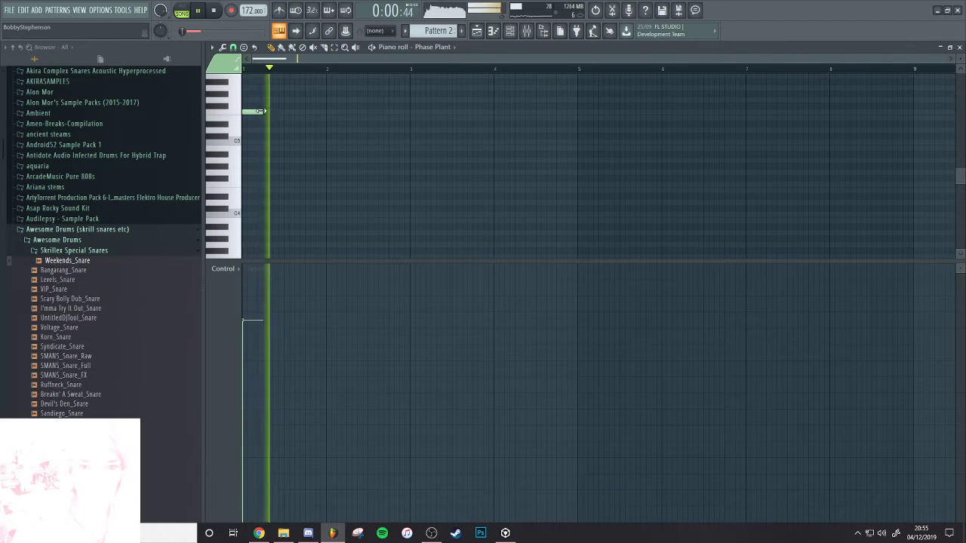
pyautogui.click(323, 112)
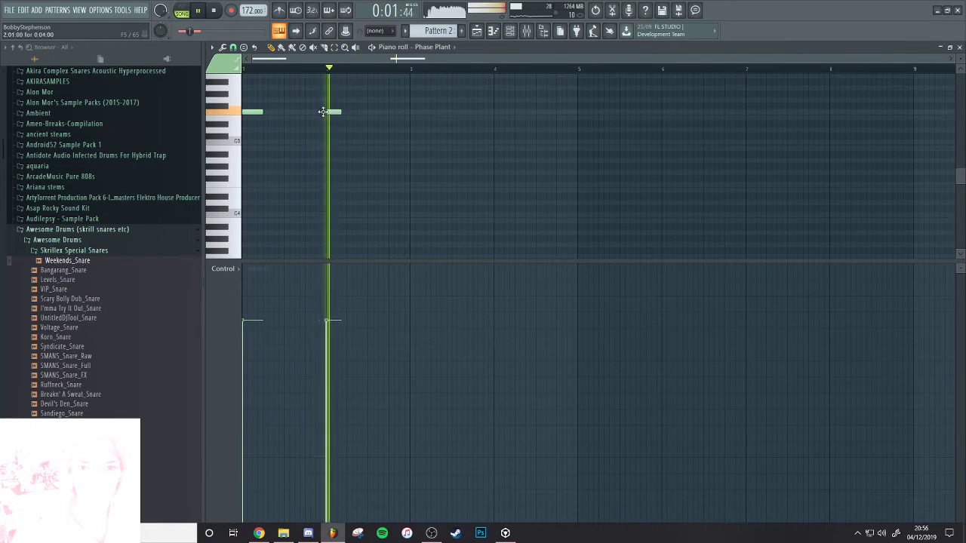
pyautogui.click(412, 113)
# Stop playback and replace the Phase Plant channel on Insert 11 with Massive
pyautogui.press('F6')
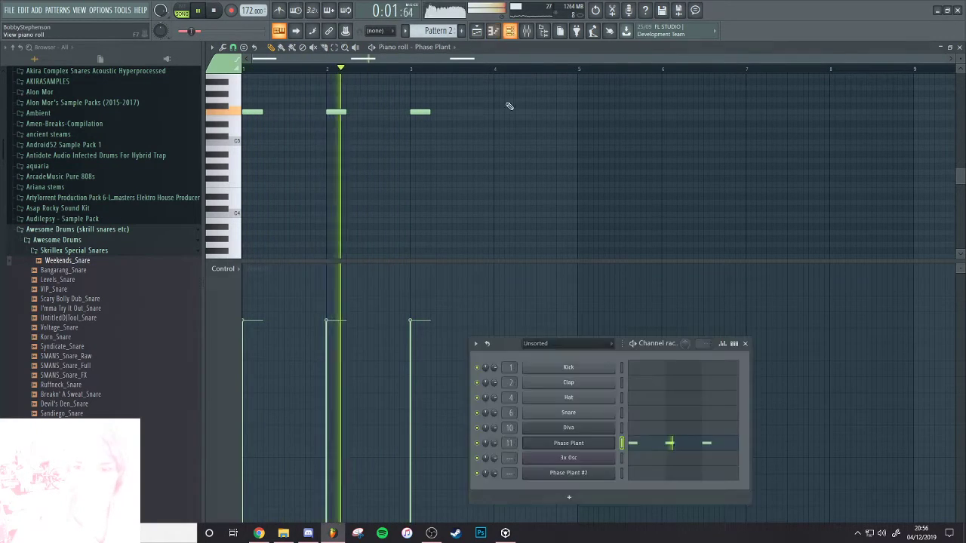
pyautogui.press('space')
pyautogui.rightClick(603, 443)
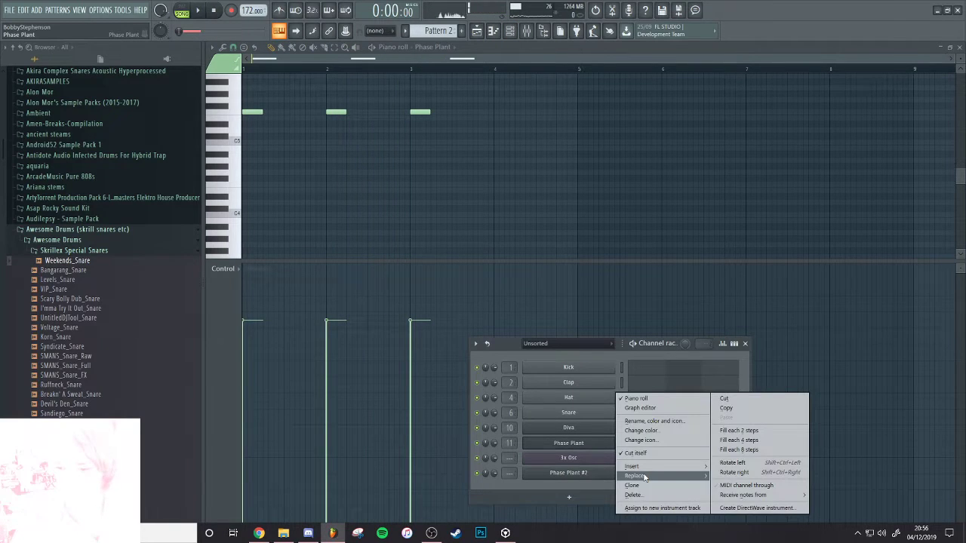
pyautogui.moveTo(633, 475)
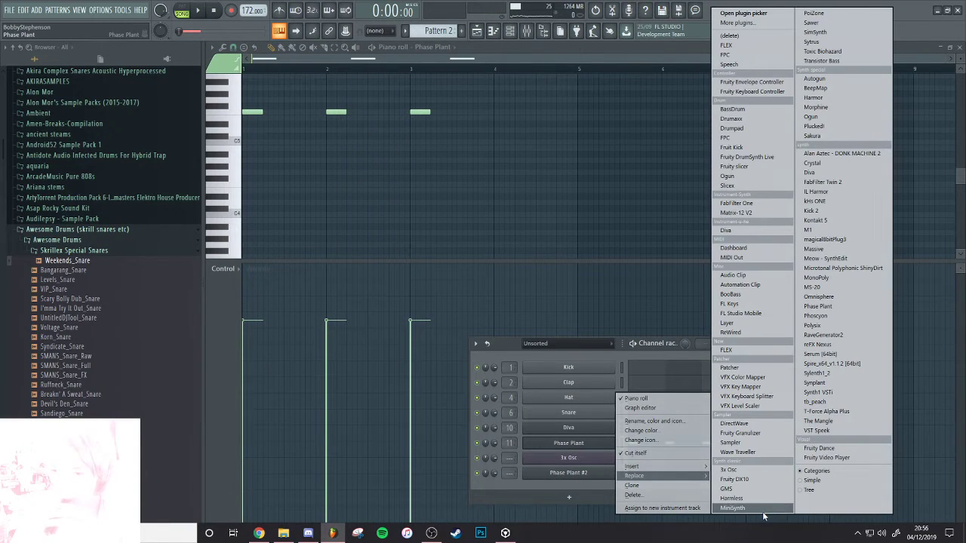
pyautogui.click(859, 249)
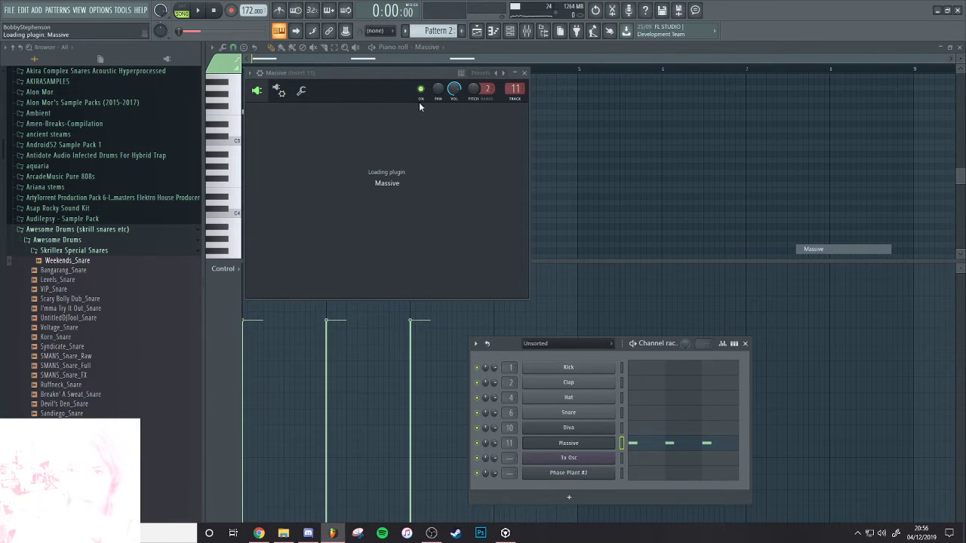
# Load the SILLY RESO WAOB preset in Massive and close its window
pyautogui.click(256, 75)
pyautogui.moveTo(276, 103)
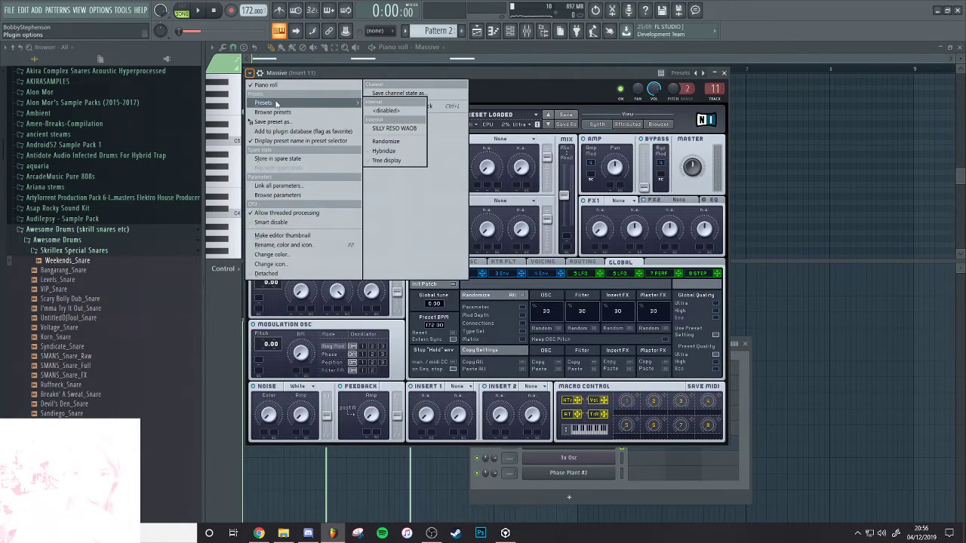
pyautogui.click(391, 129)
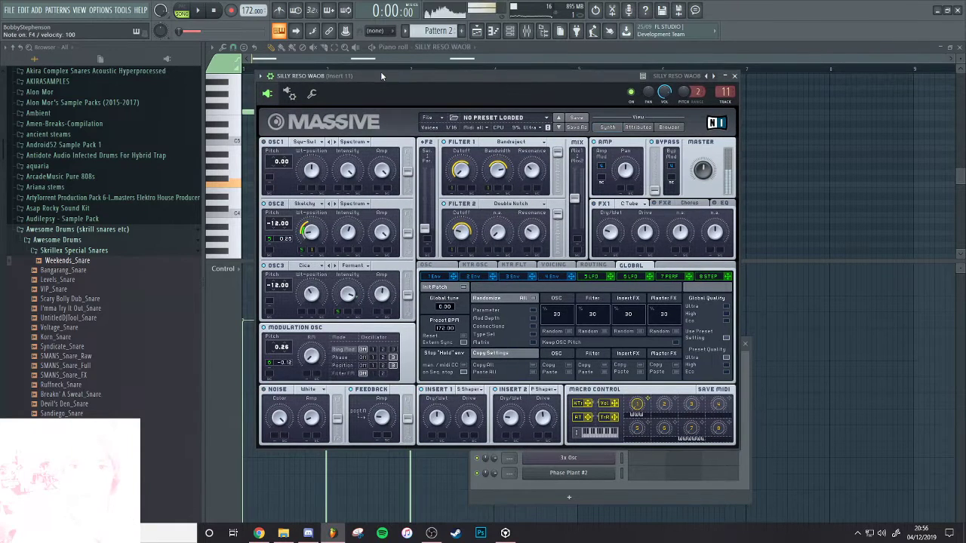
pyautogui.click(734, 76)
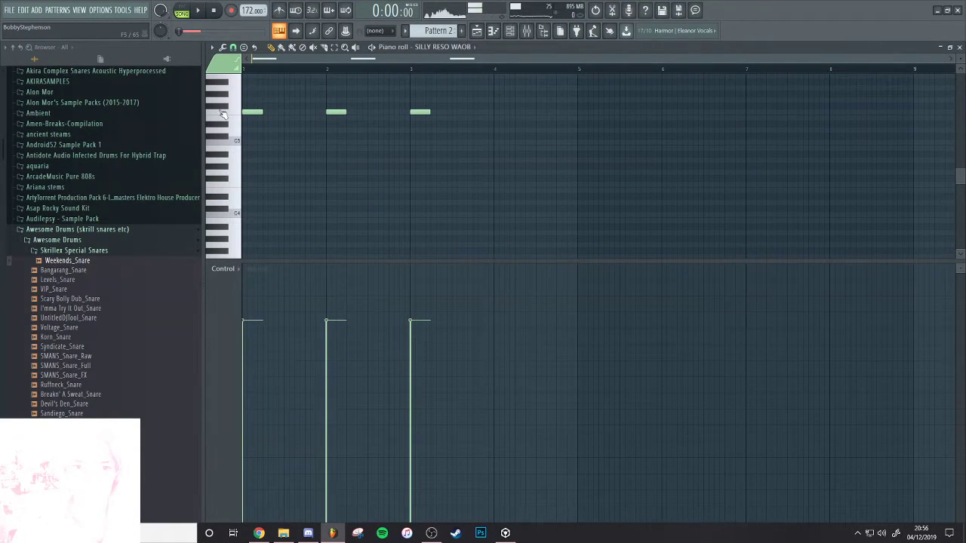
# Transpose the three Pattern 2 notes down one octave to F4 and audition them
pyautogui.press('space')
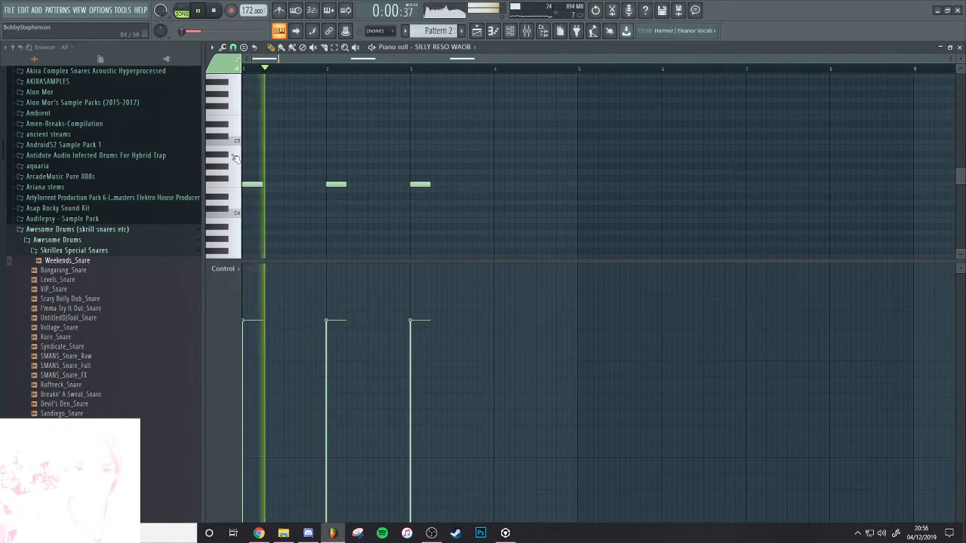
pyautogui.press('space')
pyautogui.moveTo(238, 259); pyautogui.dragTo(240, 240)
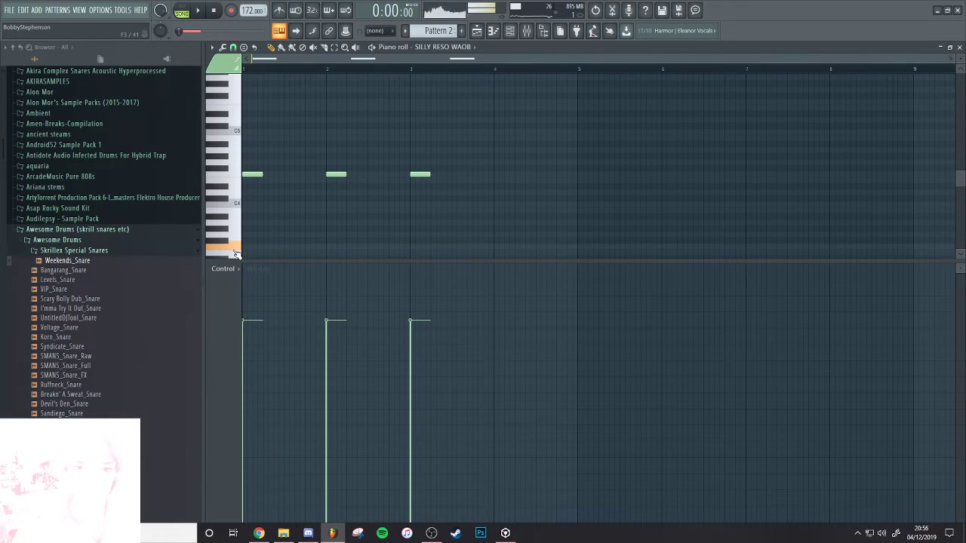
# Delete the notes in bars 2 and 3, and move the remaining F4 note to beat 2 of bar 1, extending it to eight steps
pyautogui.rightClick(336, 175)
pyautogui.rightClick(419, 175)
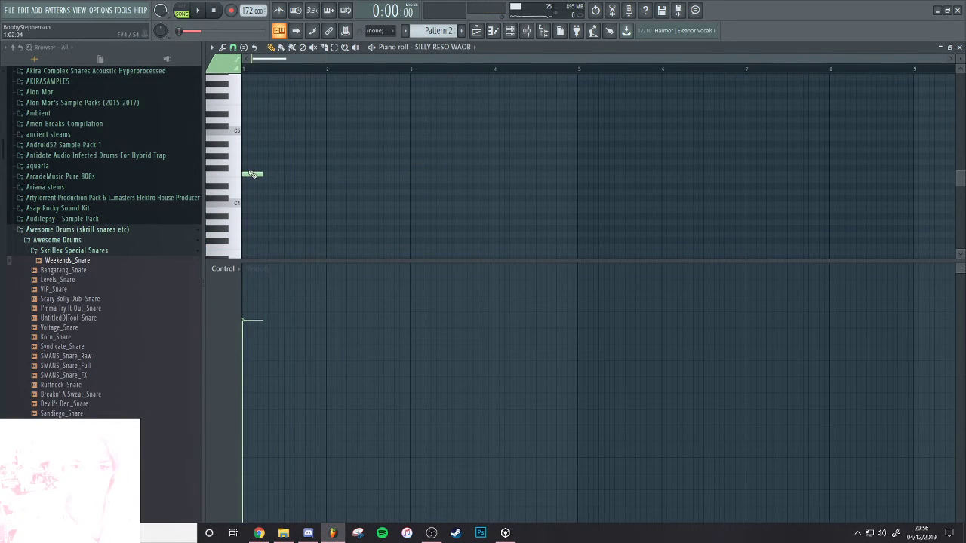
pyautogui.moveTo(253, 175); pyautogui.dragTo(274, 177)
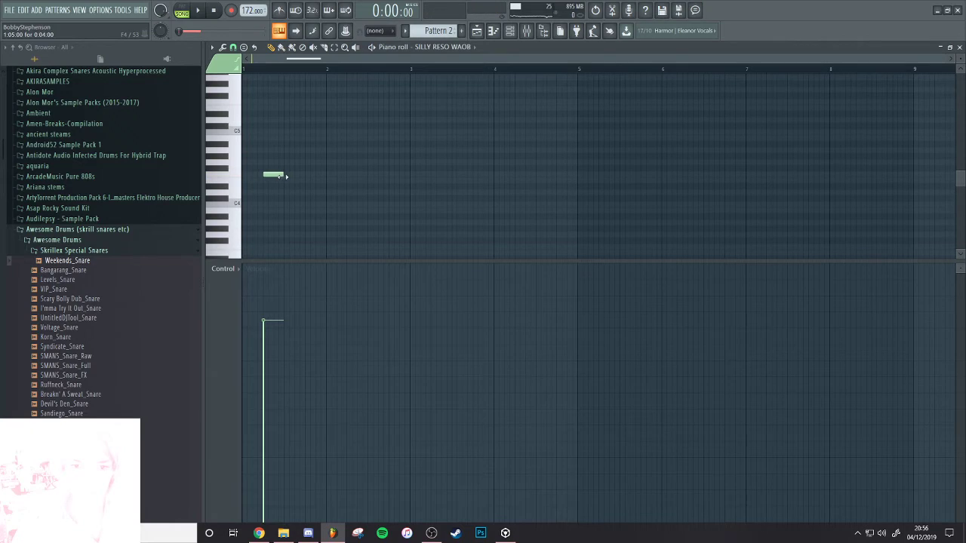
# Audition Pattern 2 from the playlist and tweak the WWW macro of the SILLY RESO WAOB instrument during playback
pyautogui.press('F7')
pyautogui.click(780, 126)
pyautogui.press('space')
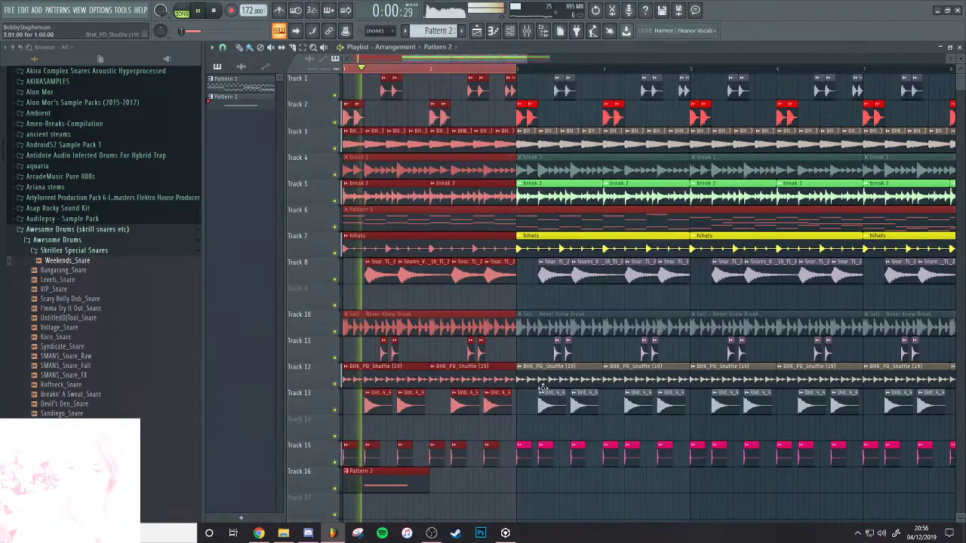
pyautogui.click(510, 31)
pyautogui.press('space')
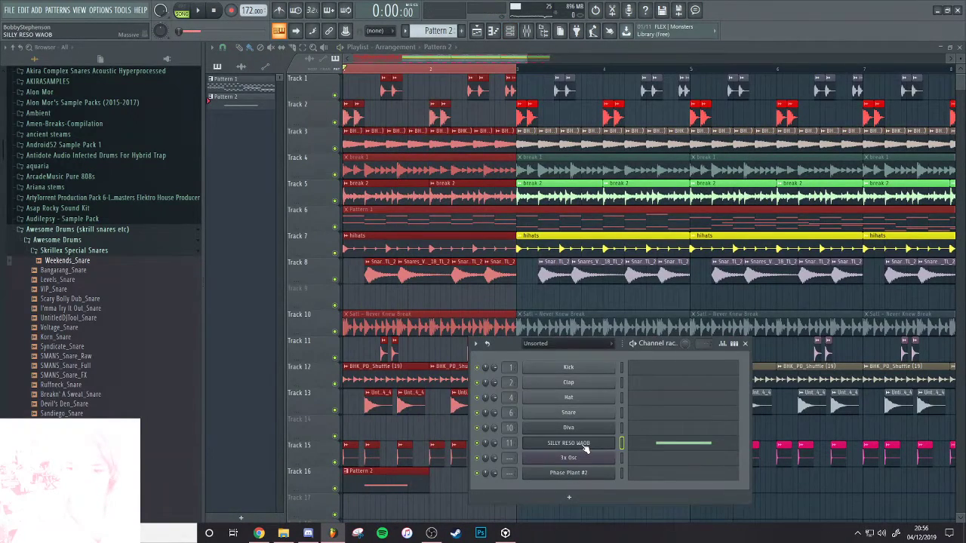
pyautogui.click(585, 447)
pyautogui.press('space')
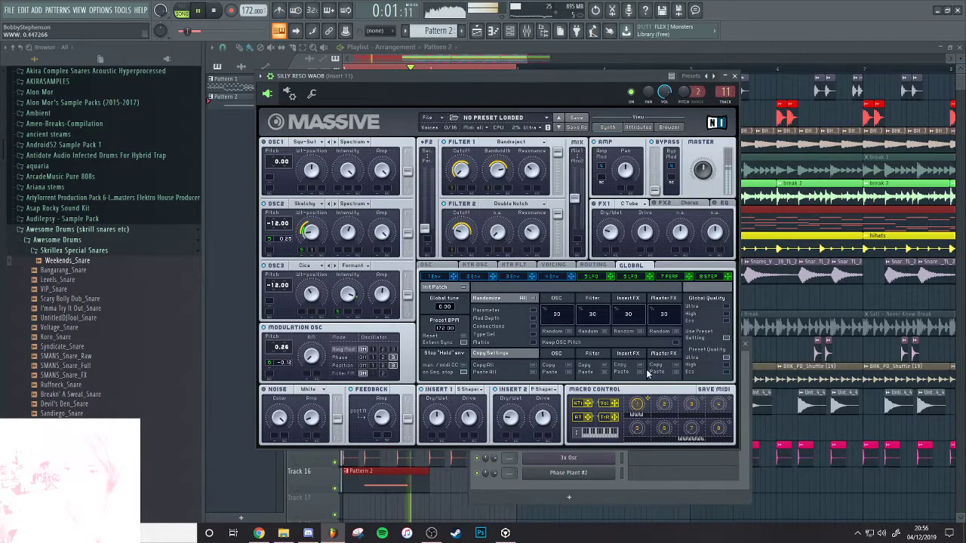
# Create an automation clip for the last tweaked WWW parameter and move it to Track 17, below Pattern 2
pyautogui.click(122, 9)
pyautogui.moveTo(150, 134)
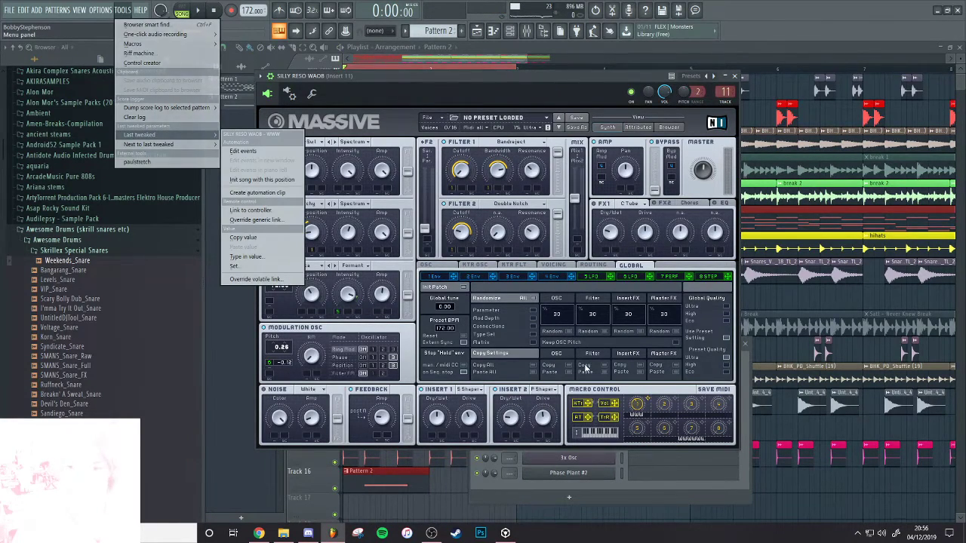
pyautogui.click(261, 193)
pyautogui.moveTo(763, 363); pyautogui.dragTo(764, 294)
pyautogui.scroll(6, 358, 237)
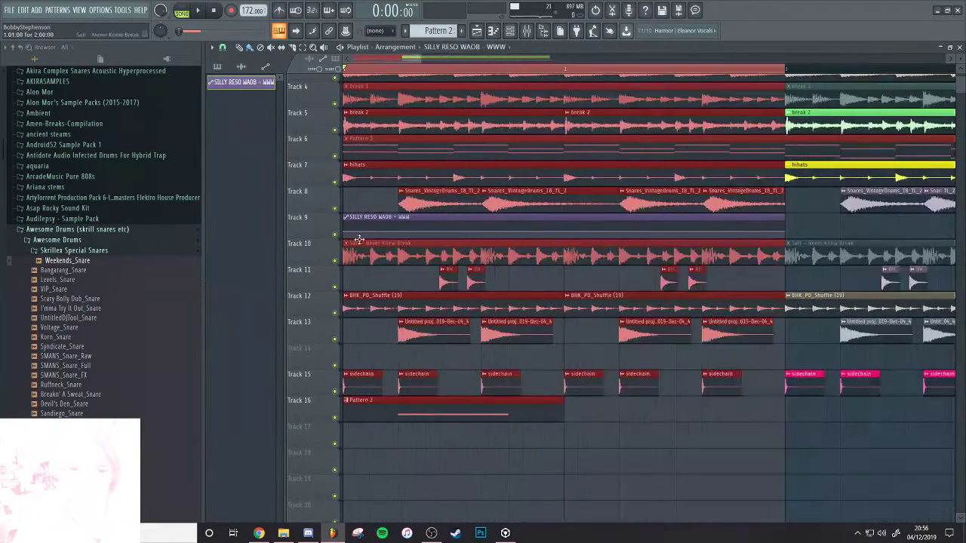
pyautogui.keyDown('ctrl'); pyautogui.click(368, 274); pyautogui.keyUp('ctrl')
pyautogui.moveTo(358, 227); pyautogui.dragTo(350, 426)
# Isolate Tracks 16, 17 and 18 by muting all other playlist tracks, and play the two-bar selection
pyautogui.rightClick(336, 418)
pyautogui.click(335, 470)
pyautogui.scroll(-2, 397, 434)
pyautogui.press('space')
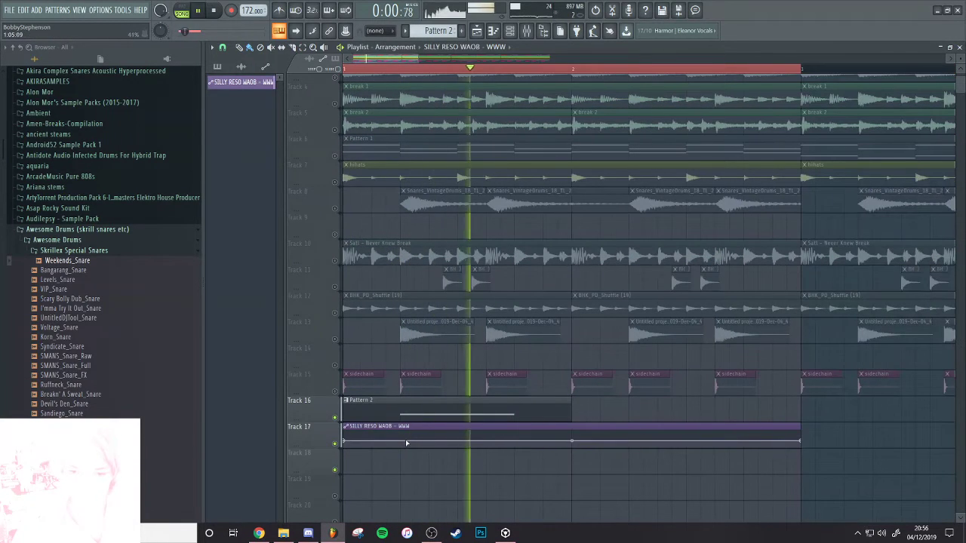
# Add automation points to the WWW clip, with a high peak at the start of the Pattern 2 note and a lower point at its end
pyautogui.rightClick(404, 438)
pyautogui.rightClick(406, 428)
pyautogui.hotkey('ctrl', 'z')
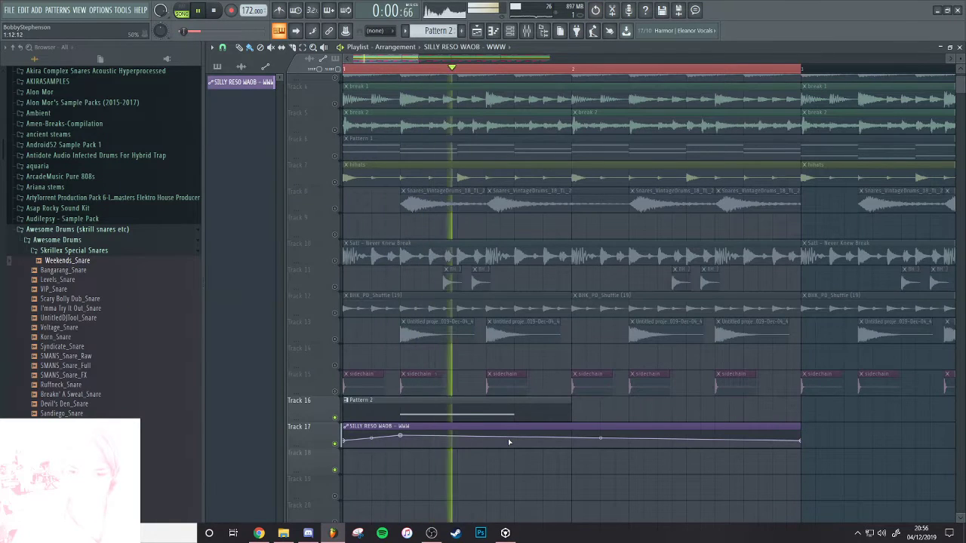
pyautogui.rightClick(514, 439)
pyautogui.press('space')
pyautogui.keyDown('ctrl'); pyautogui.rightClick(385, 434); pyautogui.keyUp('ctrl')
pyautogui.press('space')
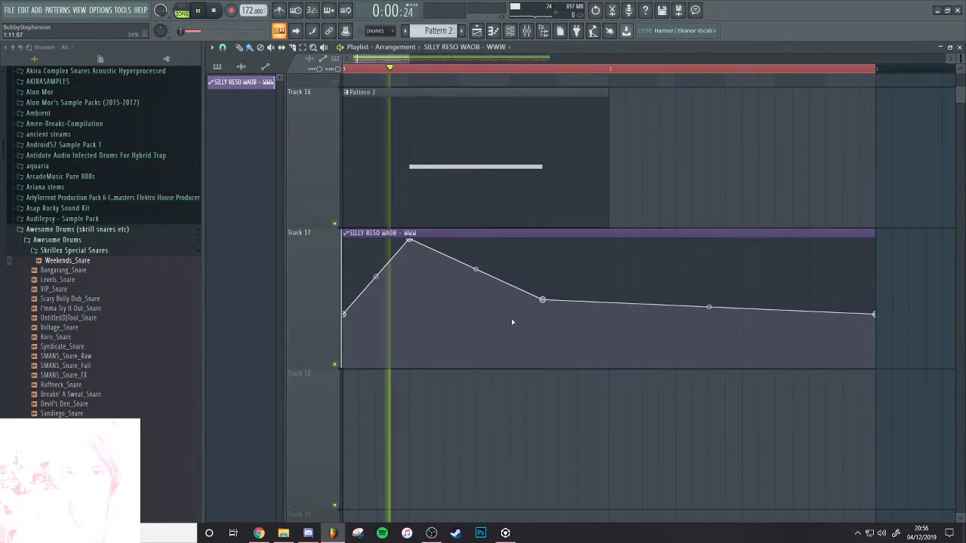
# Add a mid-note dip to the WWW clip and a vertical jump up to the peak at the note's start, auditioning the result
pyautogui.rightClick(477, 307)
pyautogui.press('space')
pyautogui.press('space')
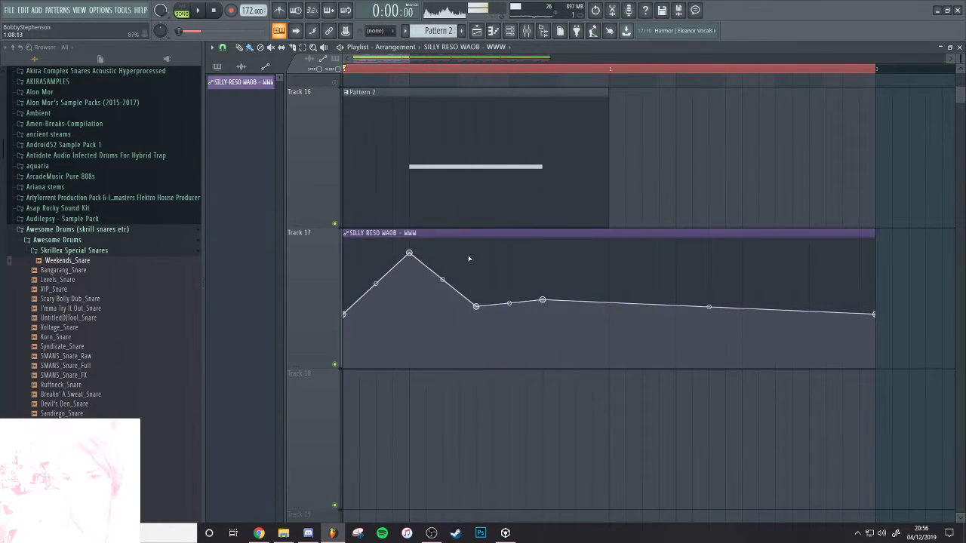
pyautogui.rightClick(459, 249)
pyautogui.moveTo(408, 241); pyautogui.dragTo(408, 282)
pyautogui.moveTo(509, 302); pyautogui.dragTo(409, 249)
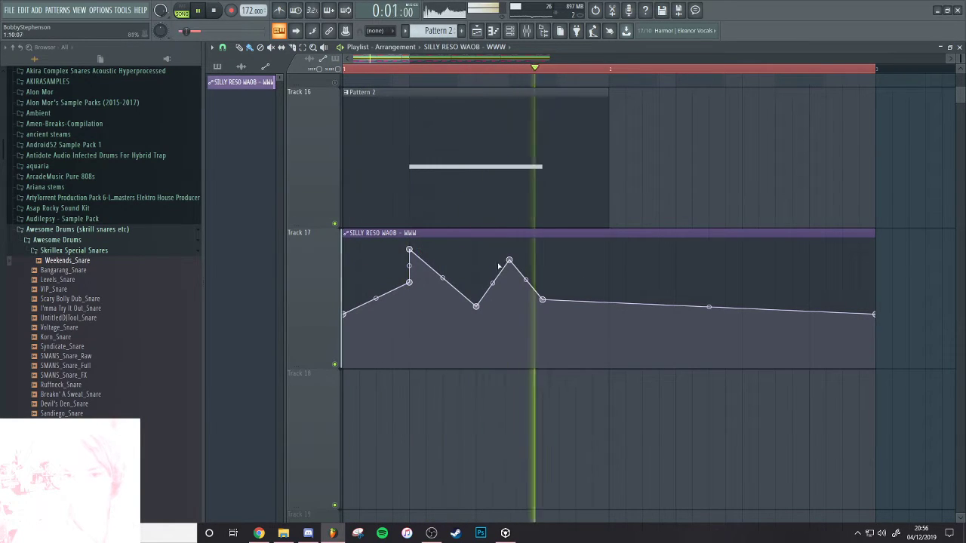
# Deepen the WWW clip's mid-note dip into a straight V shape, raise the point at the note's end, and play it back
pyautogui.moveTo(509, 261); pyautogui.dragTo(509, 323)
pyautogui.rightClick(478, 307)
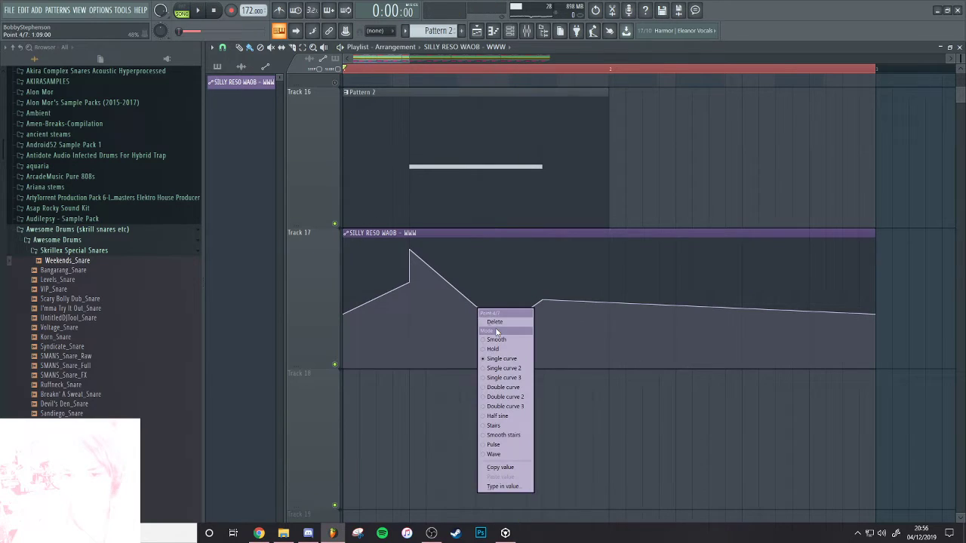
pyautogui.click(489, 323)
pyautogui.rightClick(476, 342)
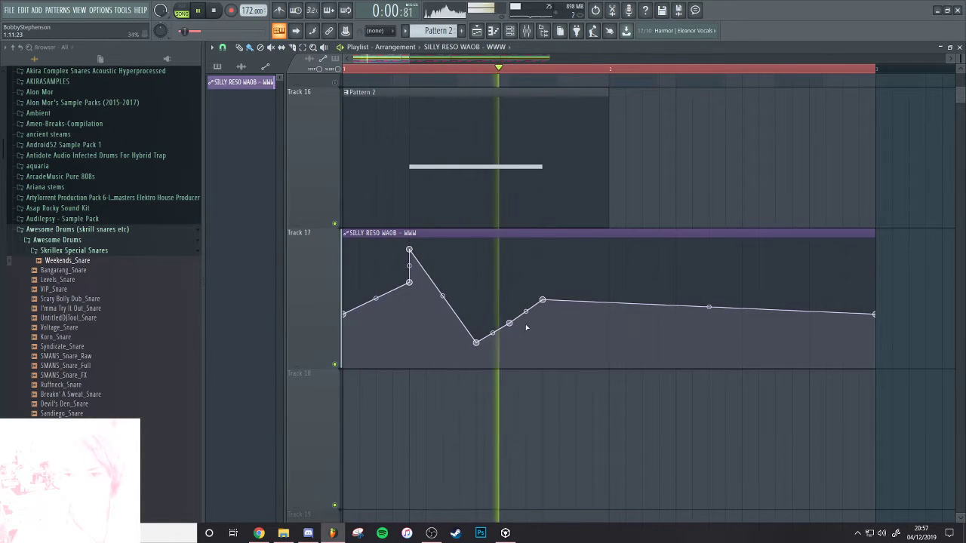
pyautogui.press('space')
pyautogui.rightClick(509, 323)
pyautogui.click(527, 339)
pyautogui.moveTo(542, 300); pyautogui.dragTo(542, 277)
pyautogui.press('space')
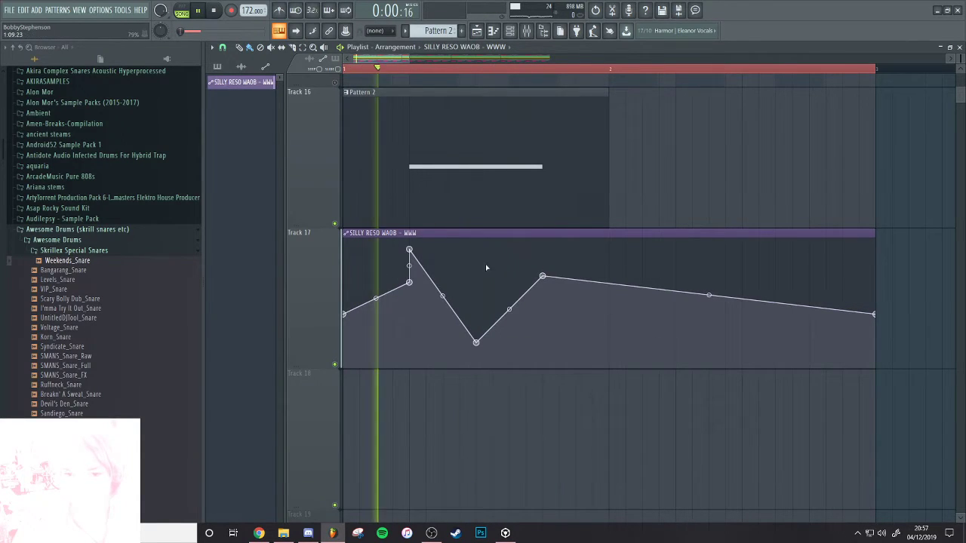
# Open Pattern 2 in the piano roll, transpose its bass note up two semitones and audition it
pyautogui.doubleClick(500, 151)
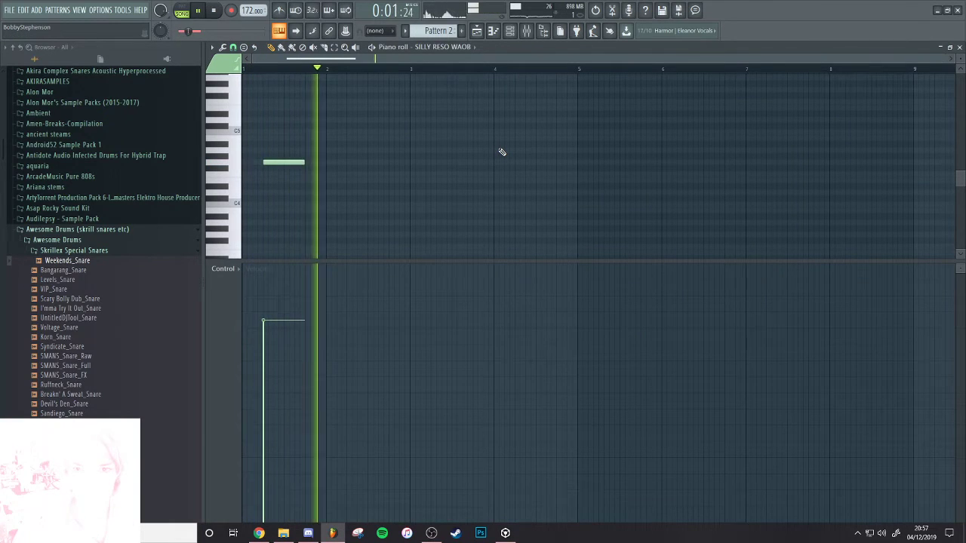
pyautogui.press('space')
pyautogui.hotkey('shift', 'Up')
pyautogui.hotkey('shift', 'Up')
pyautogui.press('space')
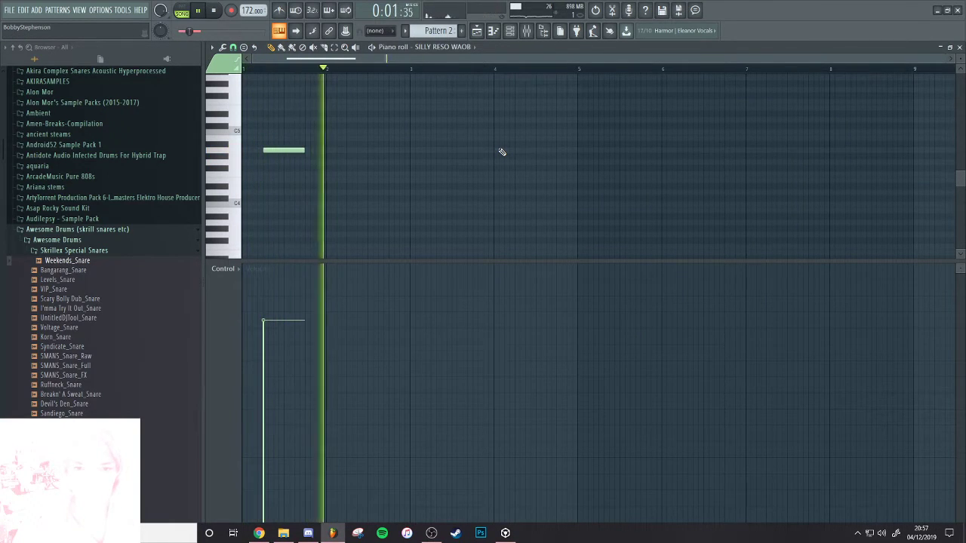
# Transpose the bass note in Pattern 2 down four semitones and stop playback
pyautogui.hotkey('shift', 'Down')
pyautogui.hotkey('shift', 'Down')
pyautogui.hotkey('shift', 'Down')
pyautogui.hotkey('shift', 'Down')
pyautogui.press('space')
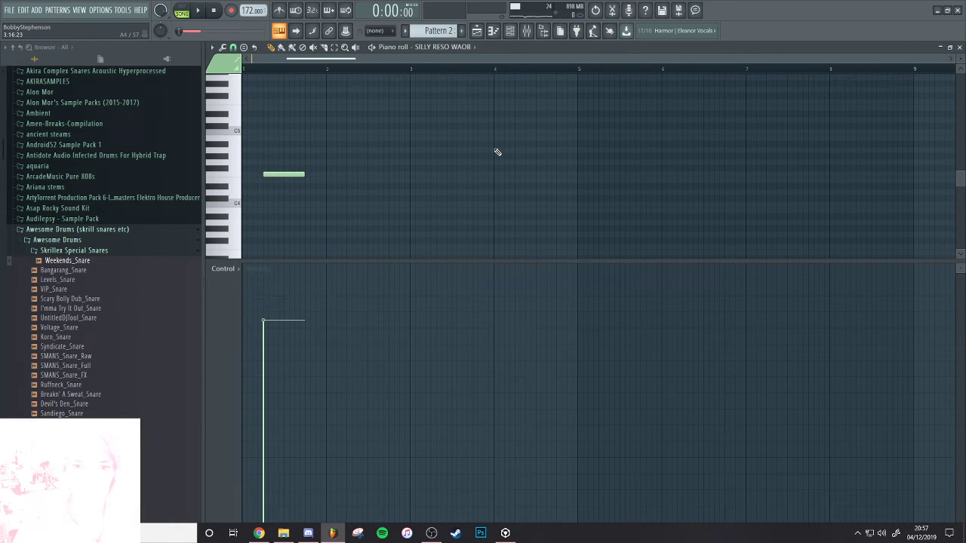
# In the SILLY RESO WAOB instrument, set Massive's downward pitchbend to -12.00 and the channel pitch range to 12 semitones
pyautogui.click(509, 33)
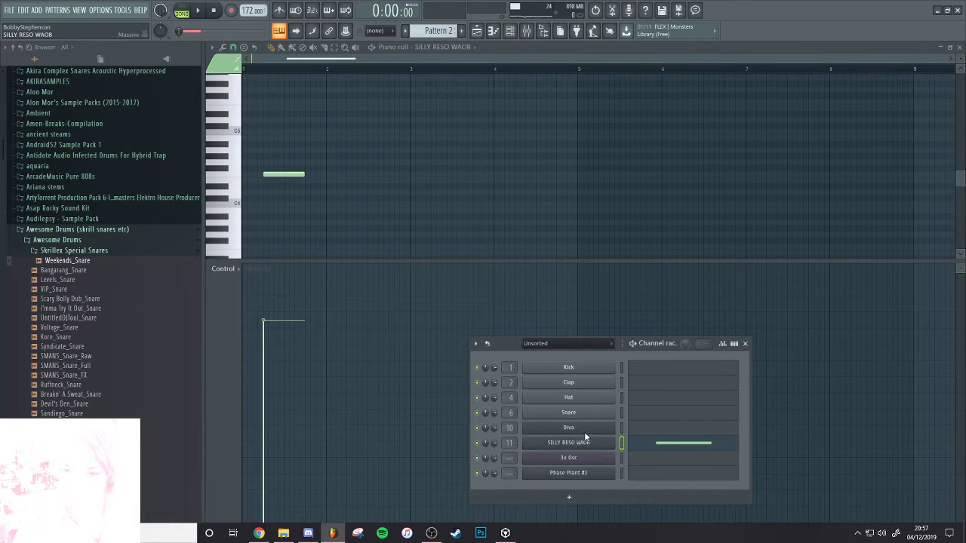
pyautogui.click(584, 439)
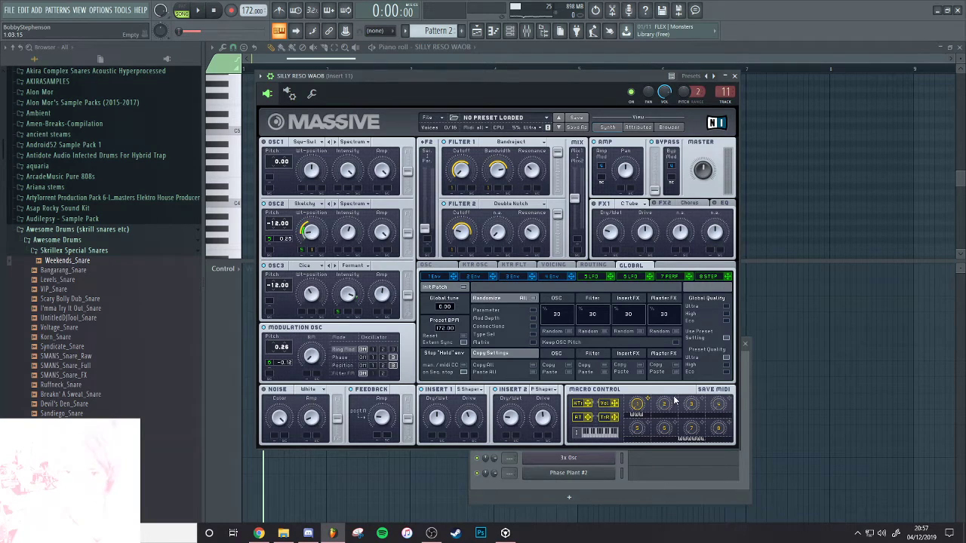
pyautogui.press('v')
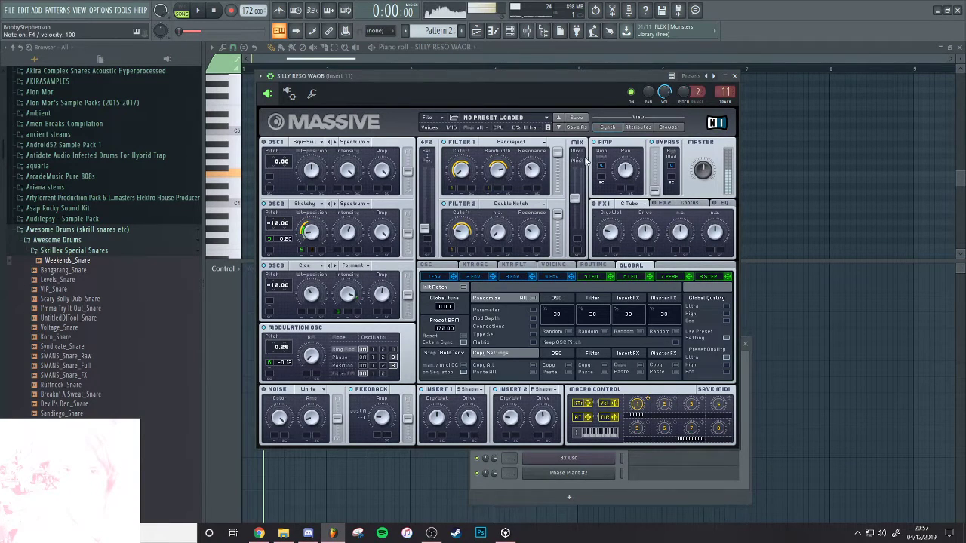
pyautogui.click(594, 267)
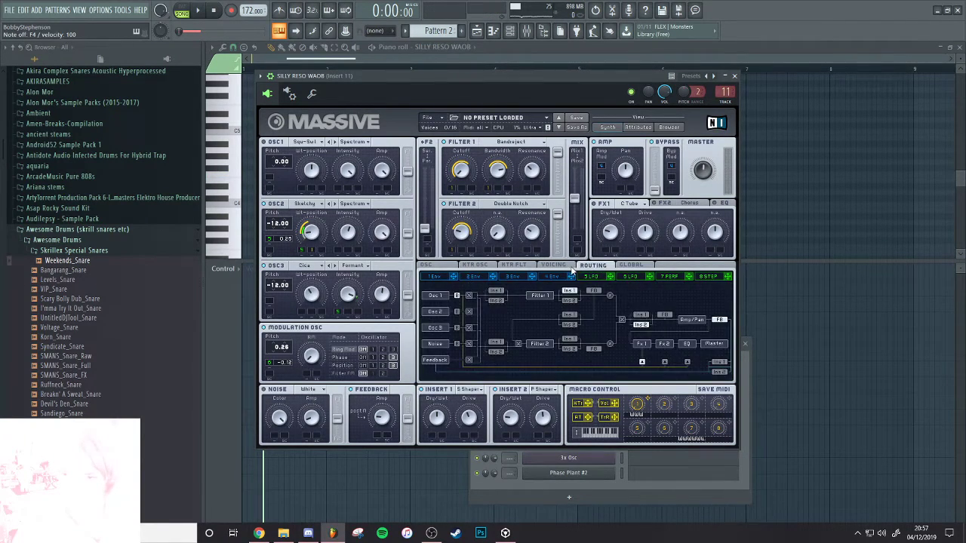
pyautogui.click(564, 266)
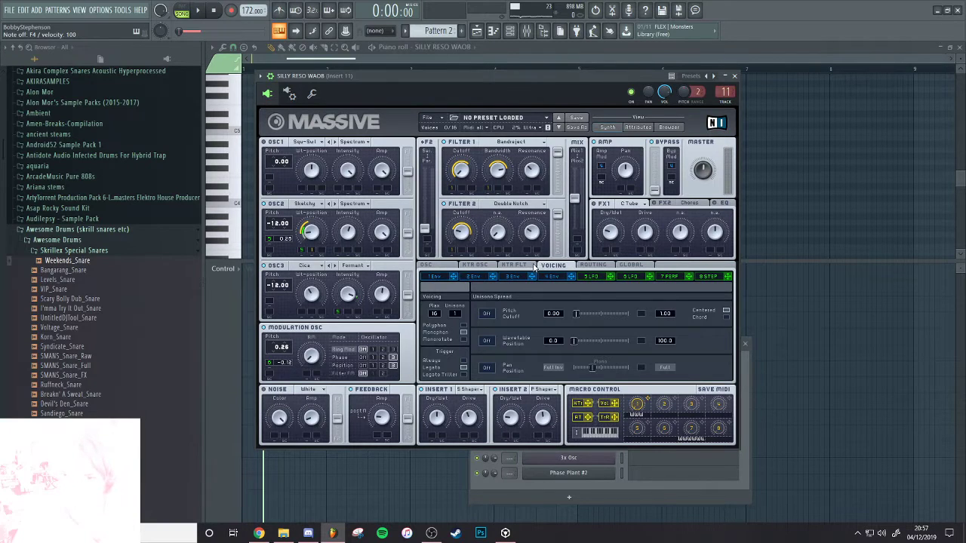
pyautogui.click(532, 266)
pyautogui.click(471, 266)
pyautogui.click(448, 268)
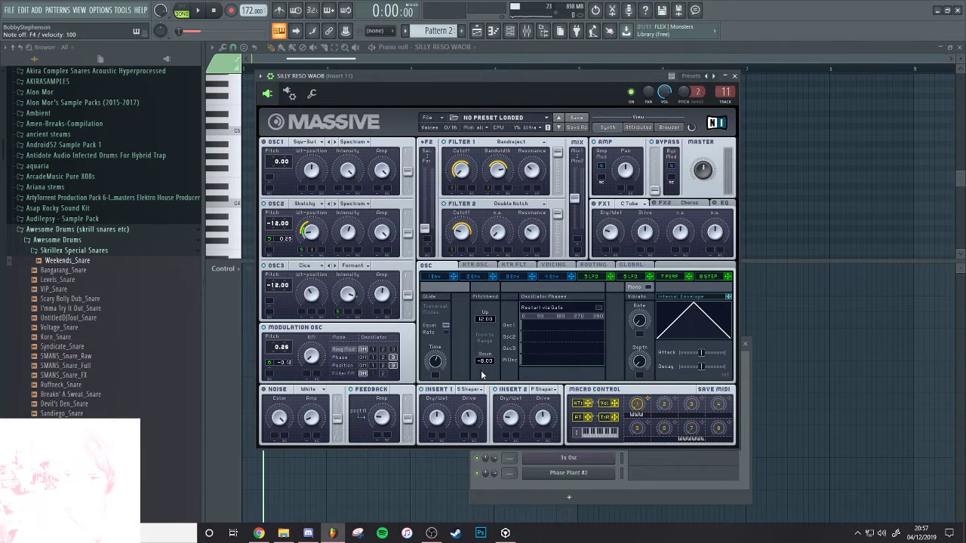
pyautogui.moveTo(481, 369); pyautogui.dragTo(488, 381)
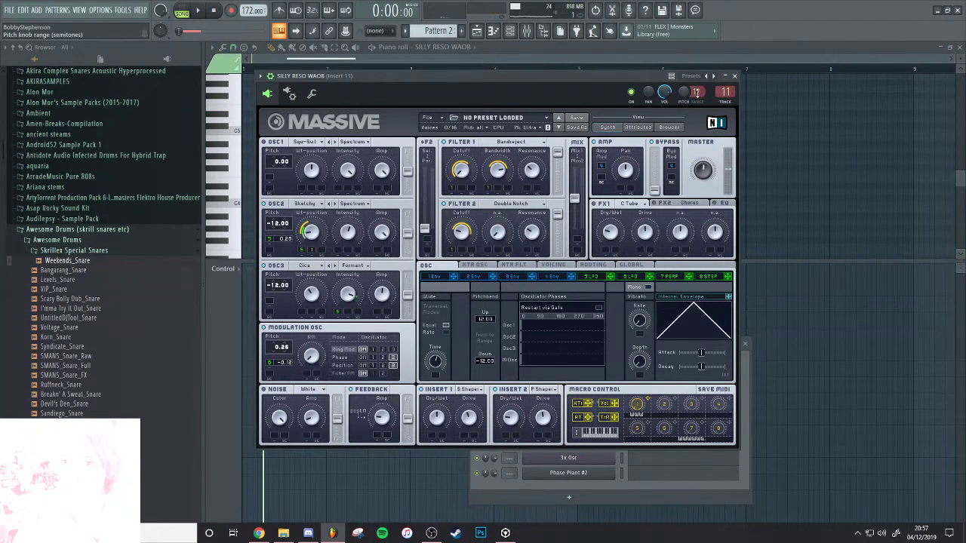
# Return to the playlist, limit the time selection to the length of the Pattern 2 note, and play it
pyautogui.click(960, 47)
pyautogui.middleClick(925, 148)
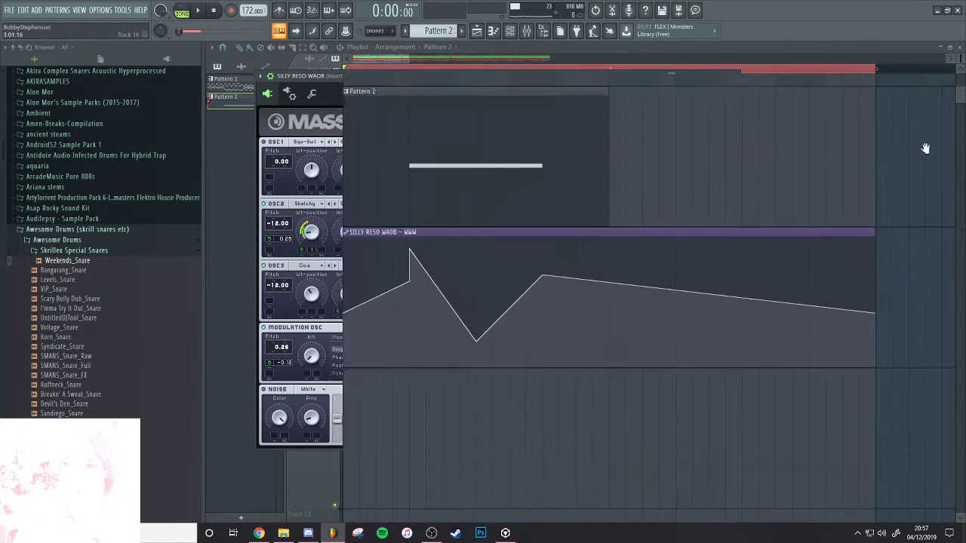
pyautogui.moveTo(540, 69); pyautogui.dragTo(410, 79)
pyautogui.press('space')
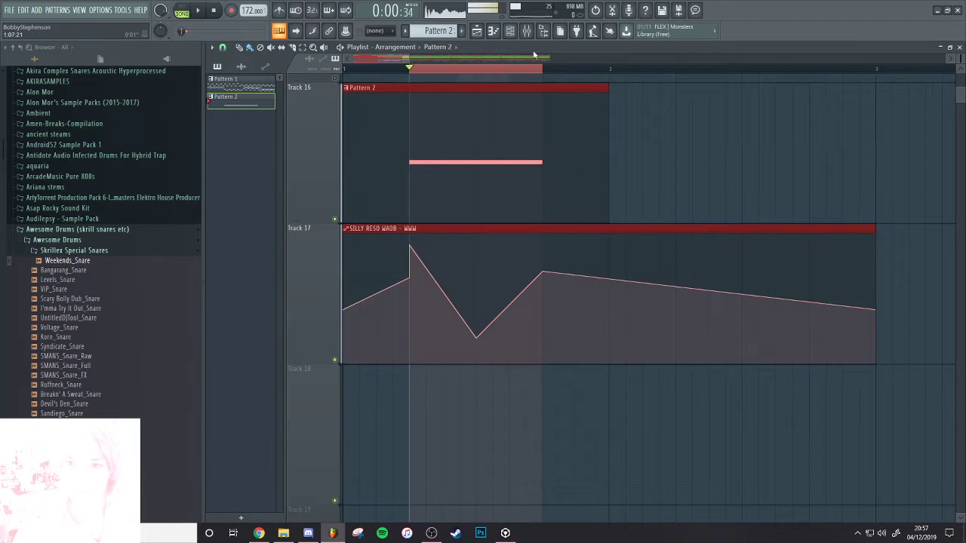
# Create an automation clip for the channel pitch of SILLY RESO WAOB over the selected range
pyautogui.click(511, 31)
pyautogui.click(568, 443)
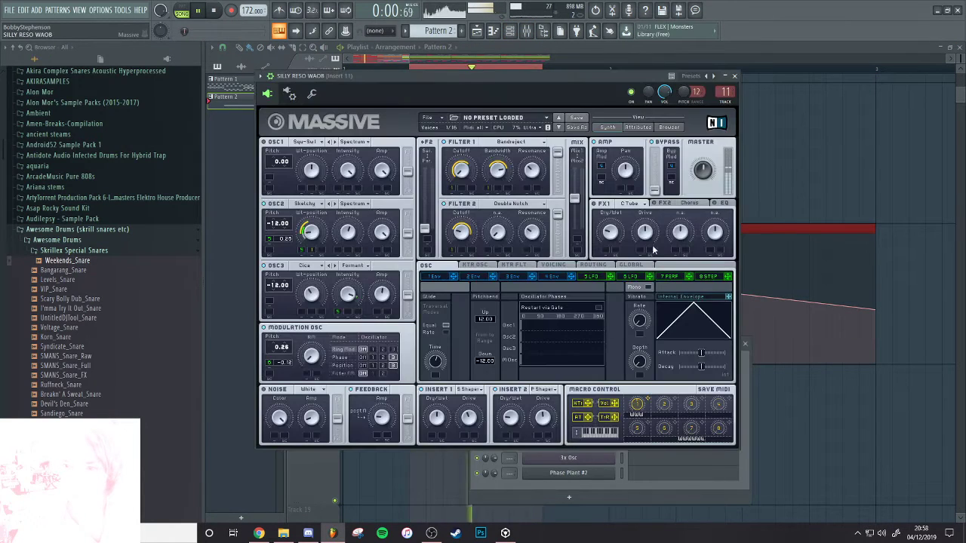
pyautogui.rightClick(692, 92)
pyautogui.click(725, 156)
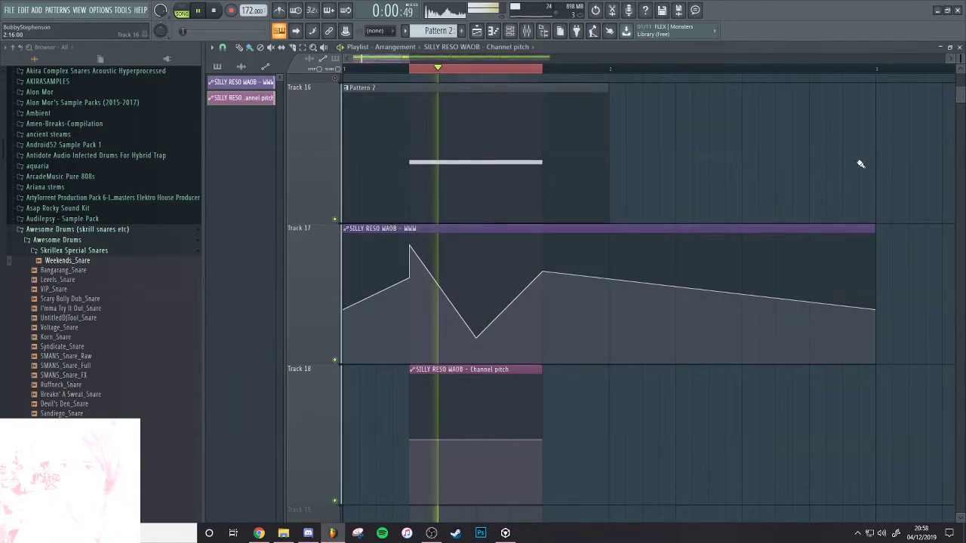
# Shape the Channel pitch clip with a moderate peak a quarter of the way in and a dip three quarters of the way in
pyautogui.rightClick(410, 376)
pyautogui.moveTo(542, 440); pyautogui.dragTo(543, 482)
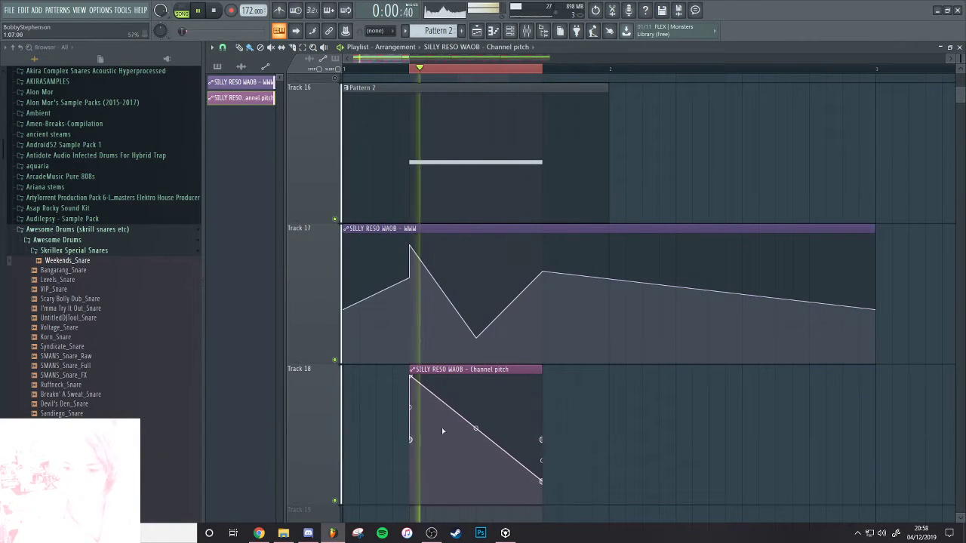
pyautogui.moveTo(409, 377); pyautogui.dragTo(443, 390)
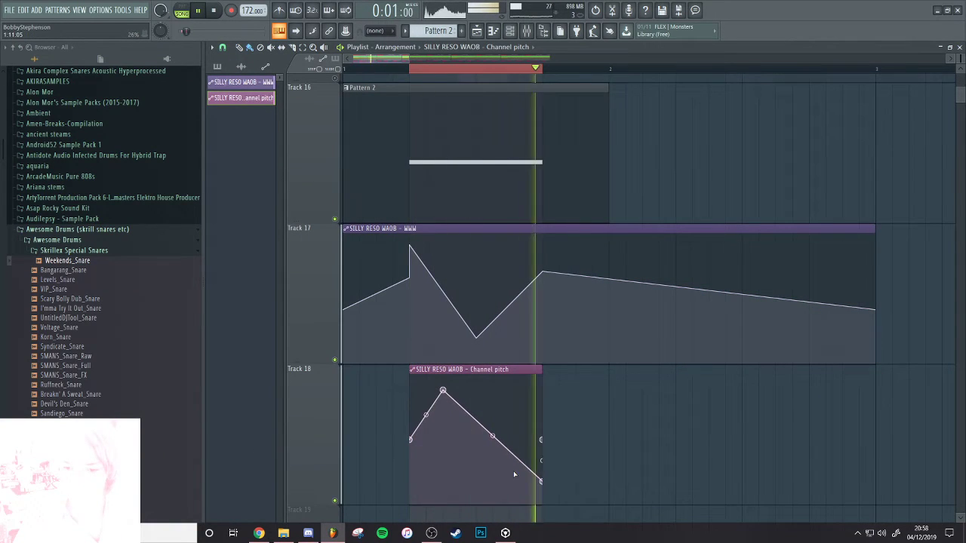
pyautogui.moveTo(543, 479); pyautogui.dragTo(511, 459)
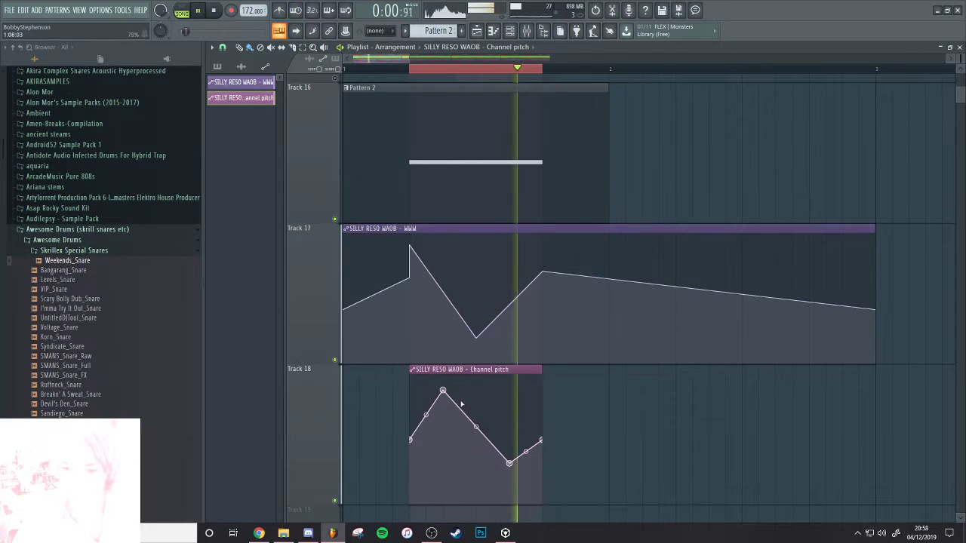
pyautogui.rightClick(476, 440)
pyautogui.moveTo(443, 391)
pyautogui.mouseDown()
pyautogui.moveTo(444, 420)
pyautogui.moveTo(443, 407)
pyautogui.mouseUp()
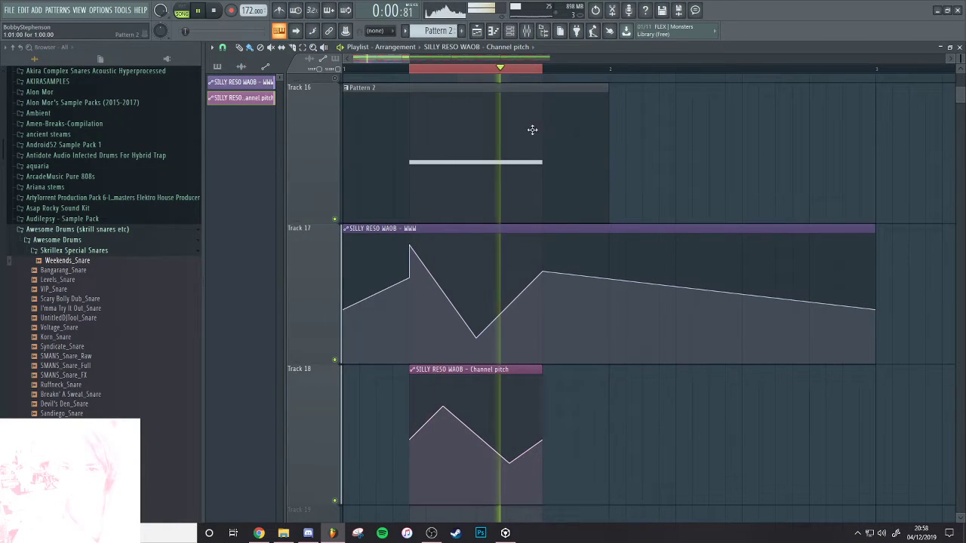
# Open the mixer, stop playback, and shift Insert 11's FabFilter Pro-L and Fruity Limiter down to slots 3 and 4
pyautogui.click(528, 31)
pyautogui.press('space')
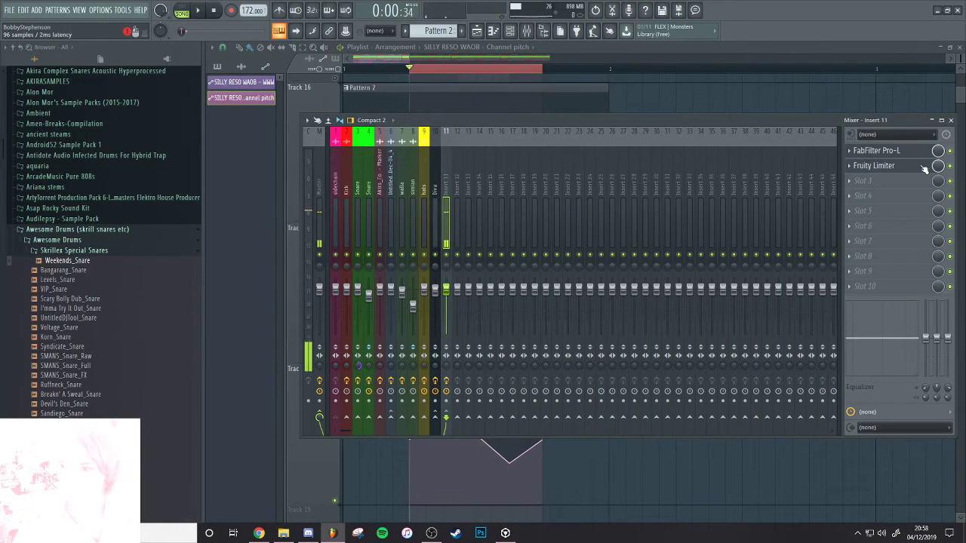
pyautogui.scroll(1, 904, 167)
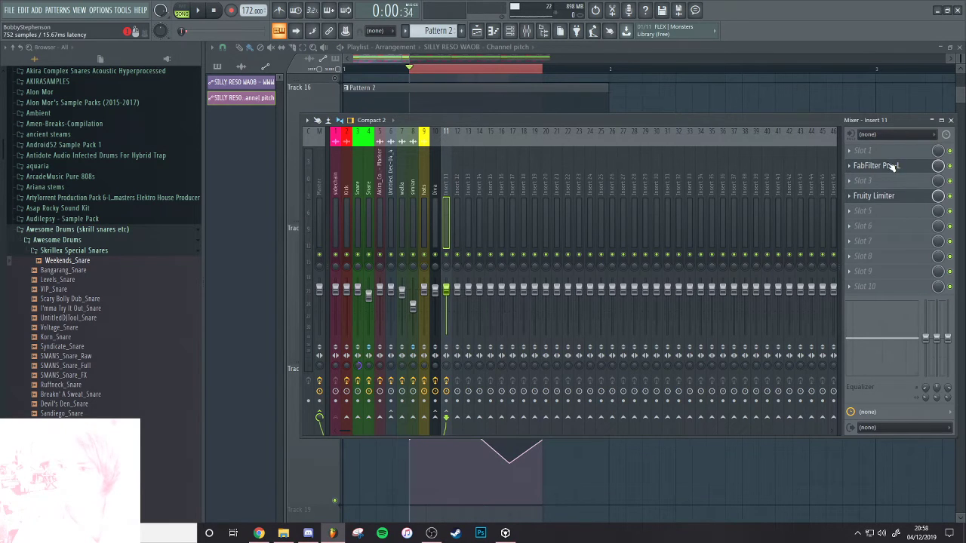
pyautogui.scroll(-1, 892, 166)
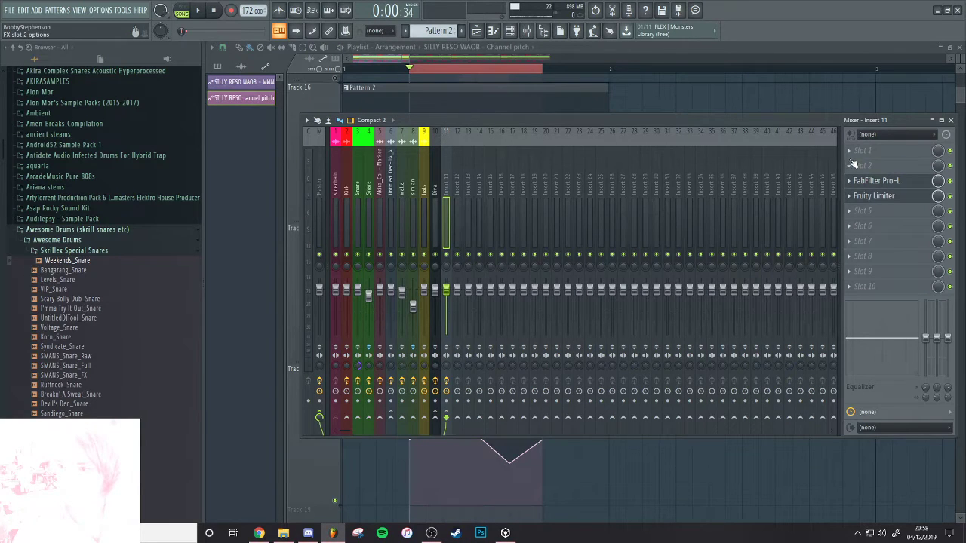
# Load the "chunk ass" mixer track state onto Insert 11
pyautogui.rightClick(447, 204)
pyautogui.moveTo(532, 183)
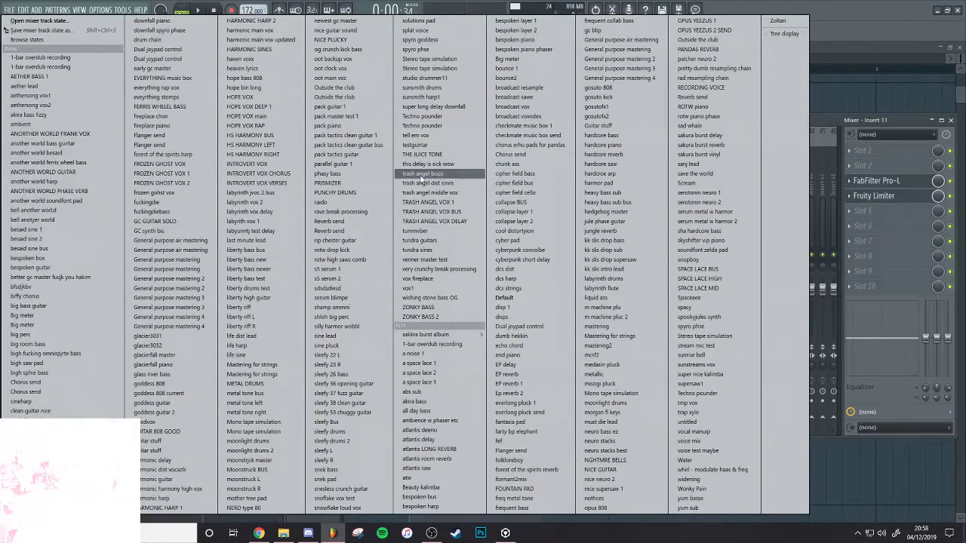
pyautogui.click(504, 163)
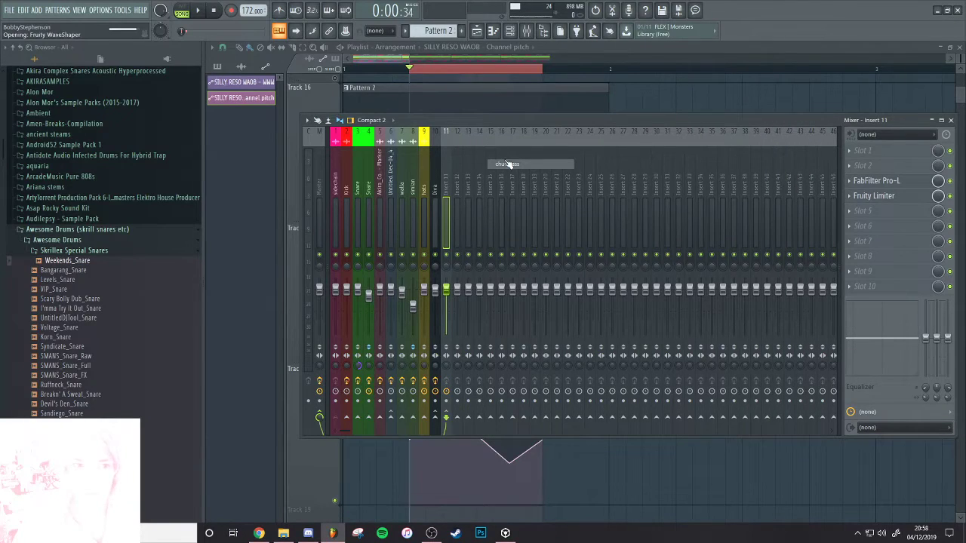
# Load the AETHER BASS 1 mixer track state onto mixer track 11 and play the selection
pyautogui.rightClick(446, 212)
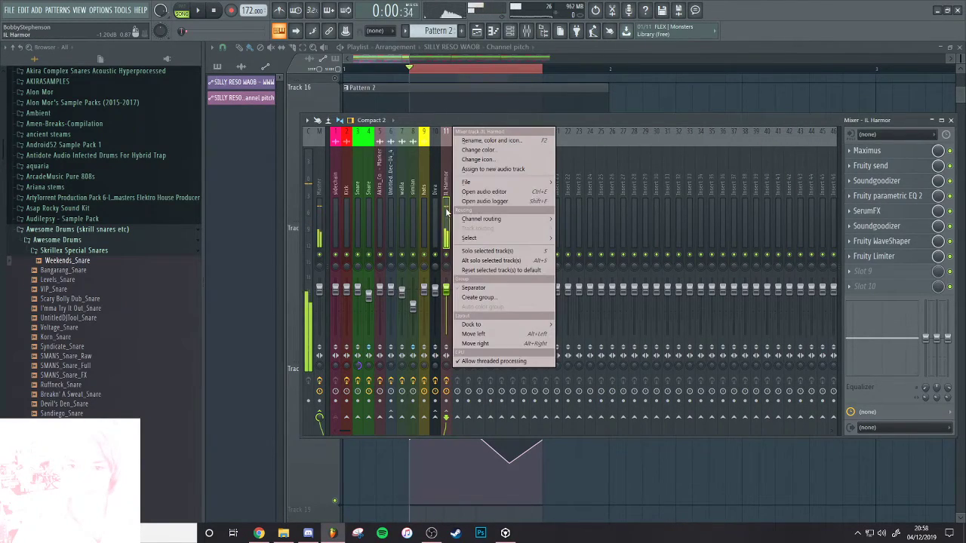
pyautogui.moveTo(471, 184)
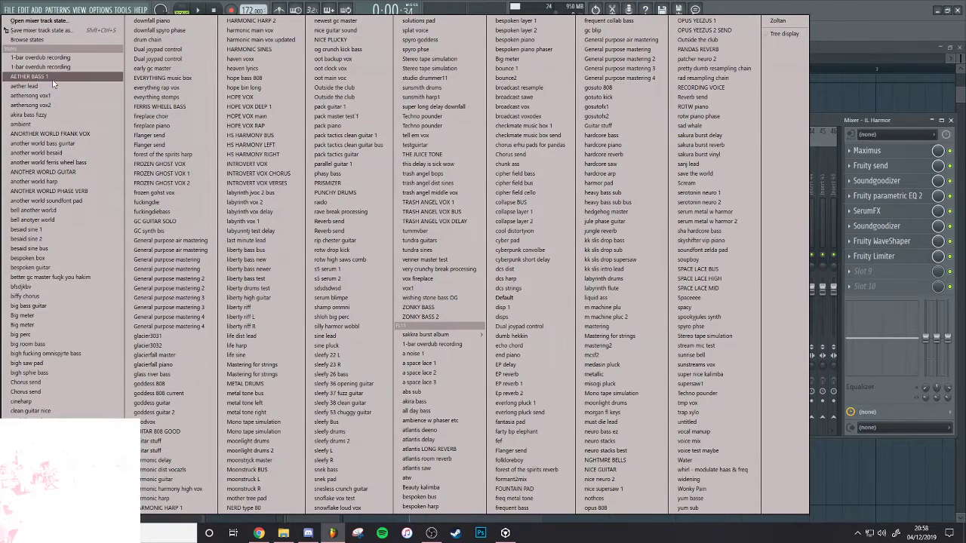
pyautogui.click(50, 78)
pyautogui.press('space')
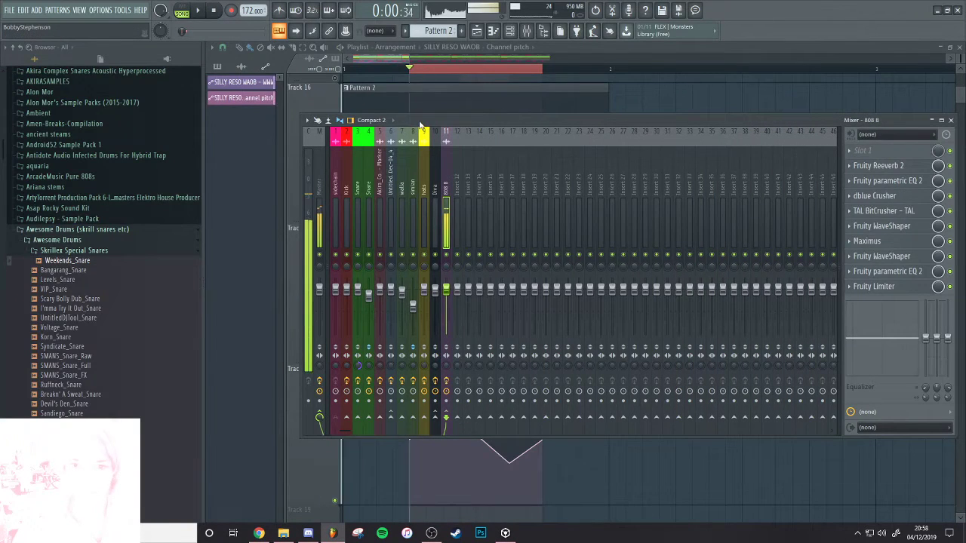
# Open the Fruity Limiter on mixer track 11 and check its level display while playing the selection
pyautogui.click(896, 289)
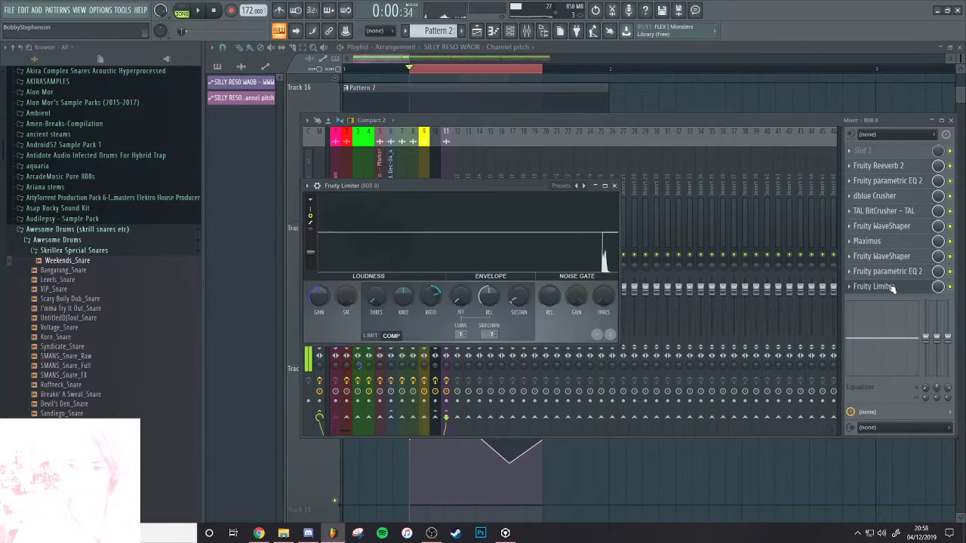
pyautogui.press('space')
pyautogui.press('space')
pyautogui.press('space')
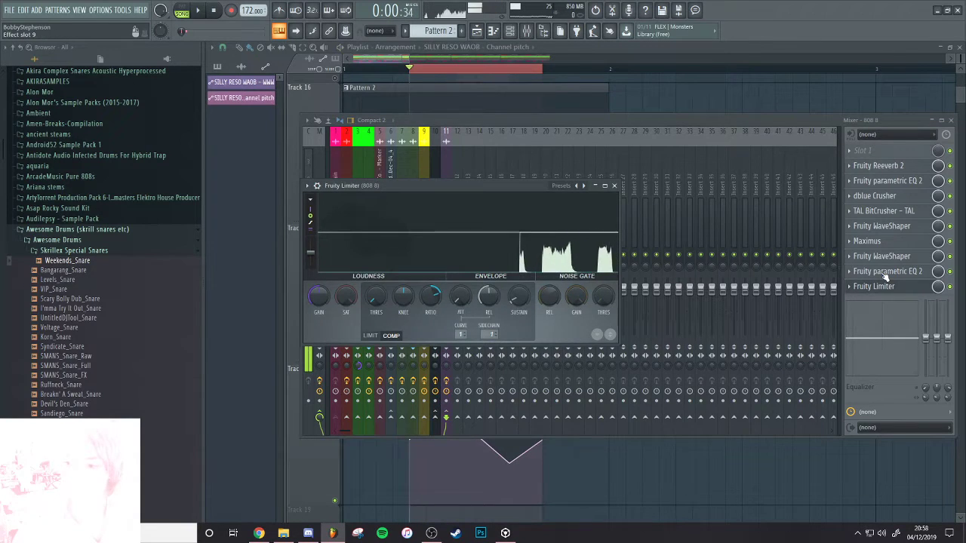
# Move the lower Fruity parametric EQ 2 up to slot 8, ahead of the last Fruity WaveShaper, and open it during playback
pyautogui.click(886, 275)
pyautogui.scroll(1, 885, 275)
pyautogui.press('space')
pyautogui.doubleClick(887, 259)
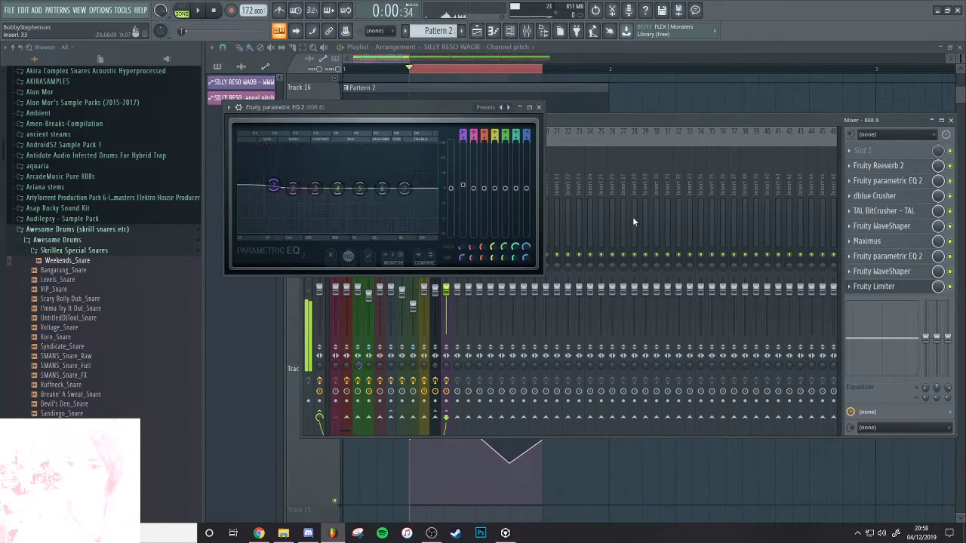
# Raise the EQ's main level and lower its band 7 high shelf to -4.0 dB
pyautogui.moveTo(451, 189); pyautogui.dragTo(451, 164)
pyautogui.moveTo(404, 189); pyautogui.dragTo(404, 198)
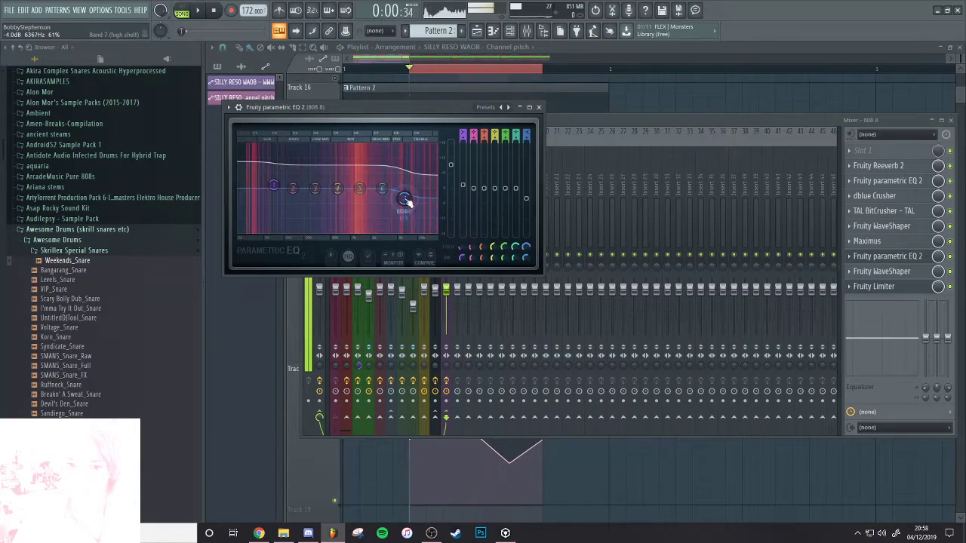
# Raise the EQ's main level further, boost its band 2, and return to the playlist to play the selection
pyautogui.moveTo(450, 164); pyautogui.dragTo(451, 159)
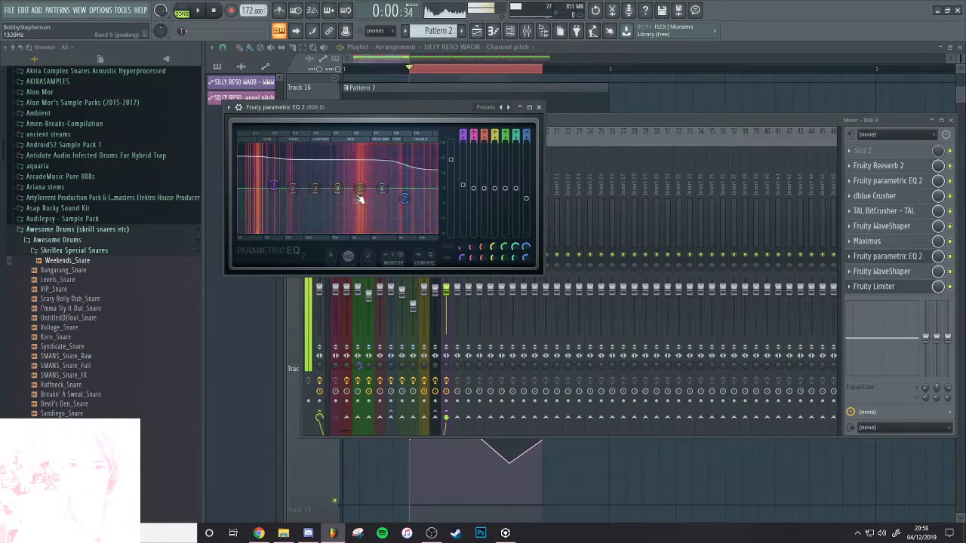
pyautogui.moveTo(292, 188); pyautogui.dragTo(295, 173)
pyautogui.rightClick(612, 494)
pyautogui.press('space')
pyautogui.press('space')
pyautogui.press('space')
pyautogui.press('space')
pyautogui.press('space')
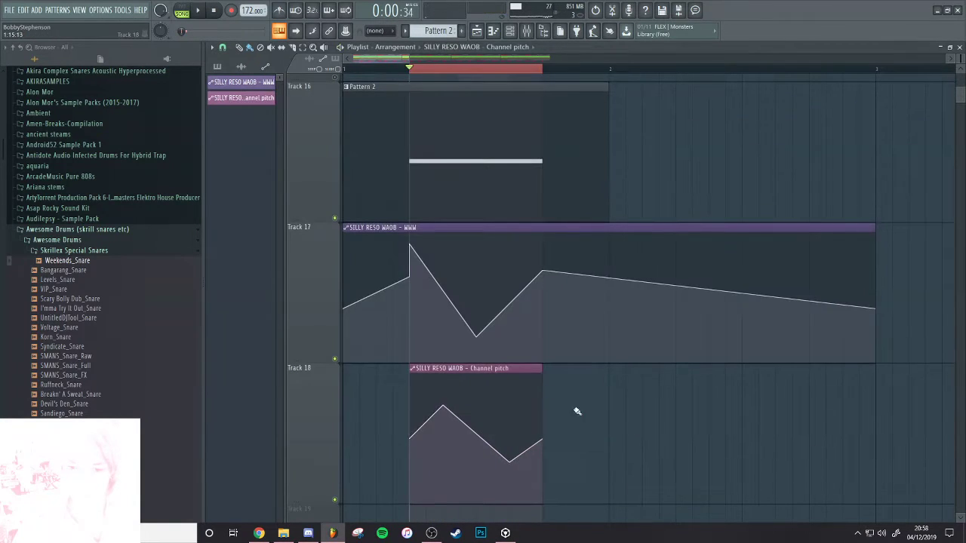
# Delete the spike point at the start of the selection in the WWW automation clip and play the selection
pyautogui.rightClick(411, 246)
pyautogui.click(429, 259)
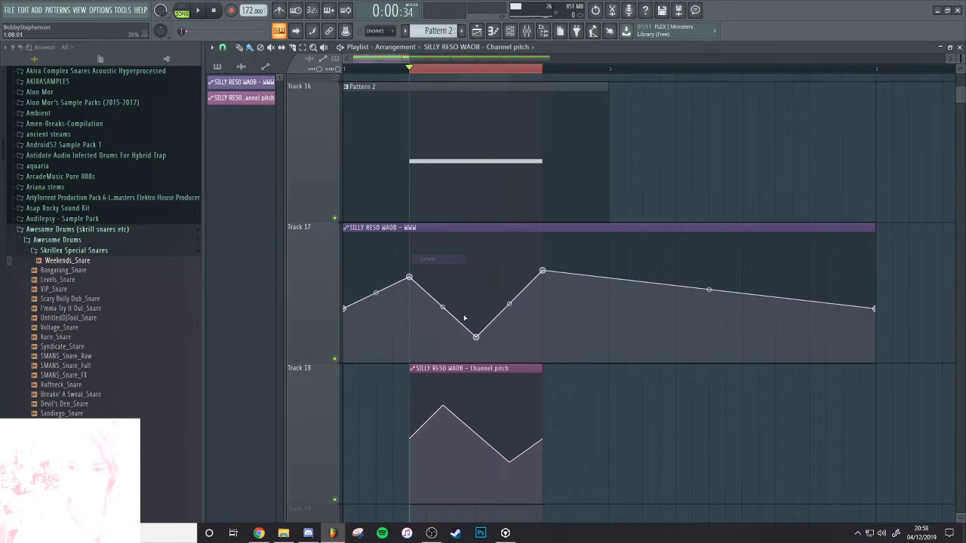
pyautogui.press('space')
pyautogui.press('space')
pyautogui.press('space')
# Reshape the WWW automation to start low at 1:05:00, peak shortly after, and dip to 37% at 1:11:00
pyautogui.moveTo(410, 276); pyautogui.dragTo(410, 321)
pyautogui.press('space')
pyautogui.press('space')
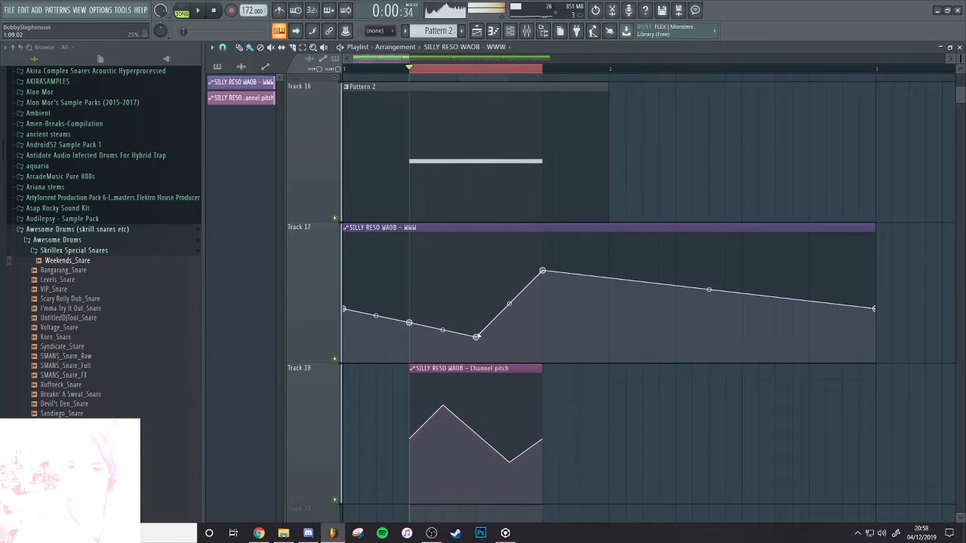
pyautogui.moveTo(476, 338); pyautogui.dragTo(443, 245)
pyautogui.rightClick(427, 261)
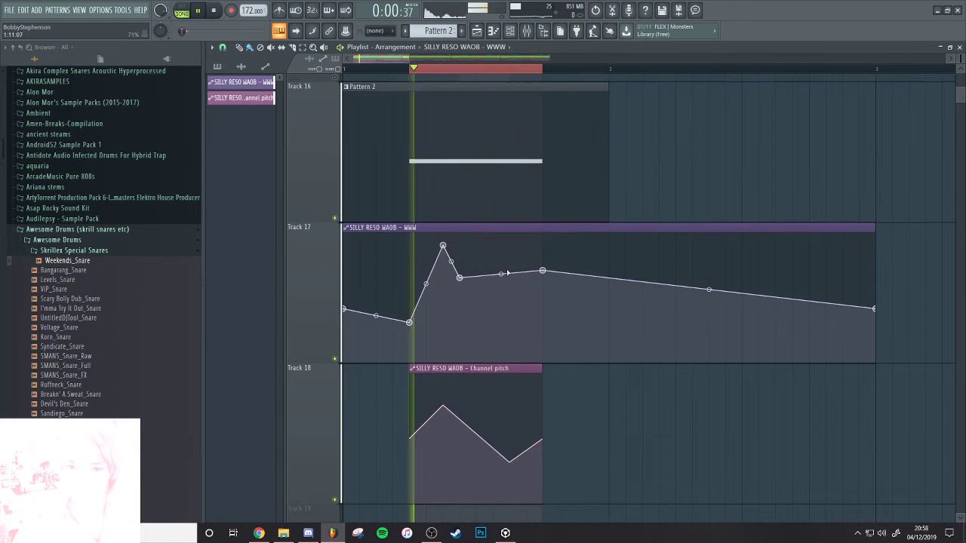
pyautogui.moveTo(459, 277); pyautogui.dragTo(509, 313)
pyautogui.press('space')
pyautogui.press('space')
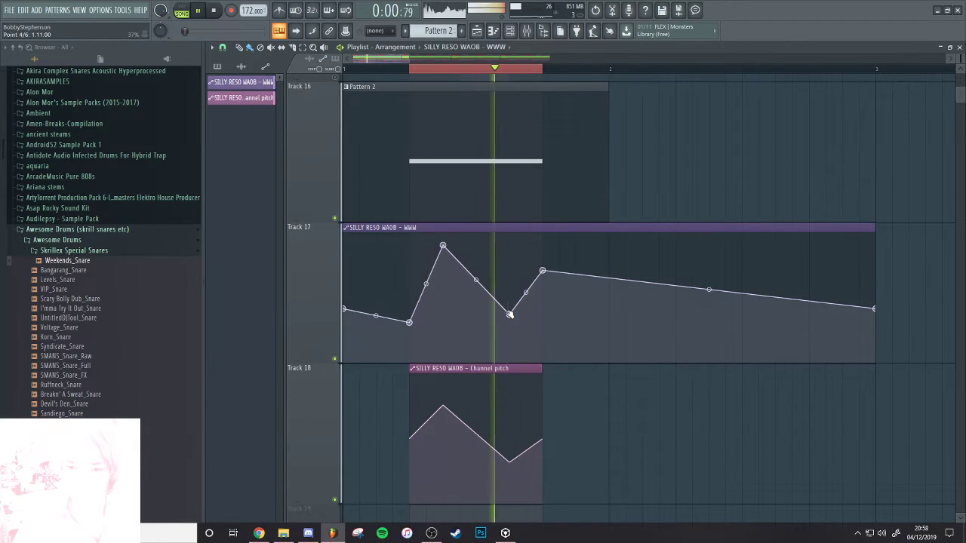
# Clear the playlist's time selection and play the full arrangement from the start
pyautogui.press('space')
pyautogui.rightClick(336, 359)
pyautogui.rightClick(336, 358)
pyautogui.press('space')
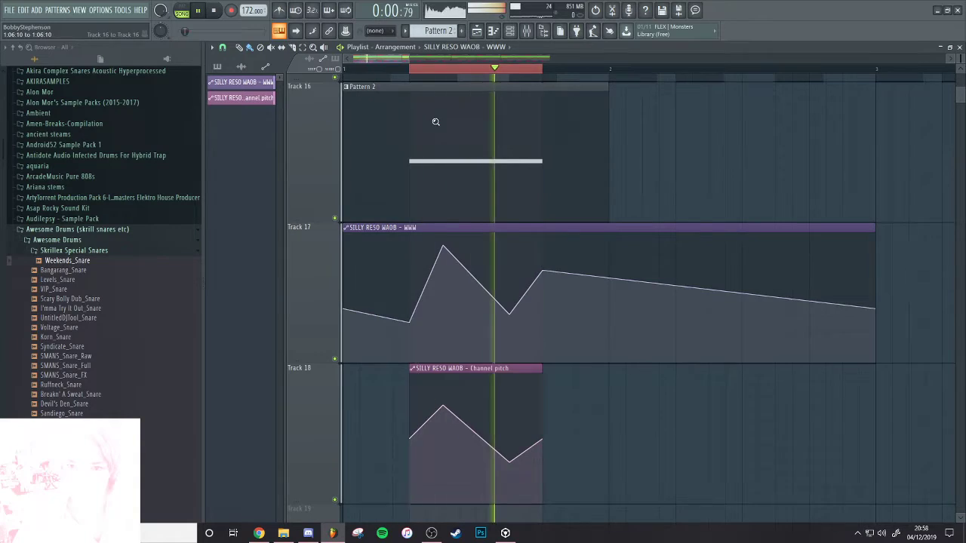
pyautogui.keyDown('ctrl'); pyautogui.rightClick(434, 120); pyautogui.keyUp('ctrl')
pyautogui.rightClick(422, 70)
pyautogui.click(344, 69)
pyautogui.scroll(4, 415, 312)
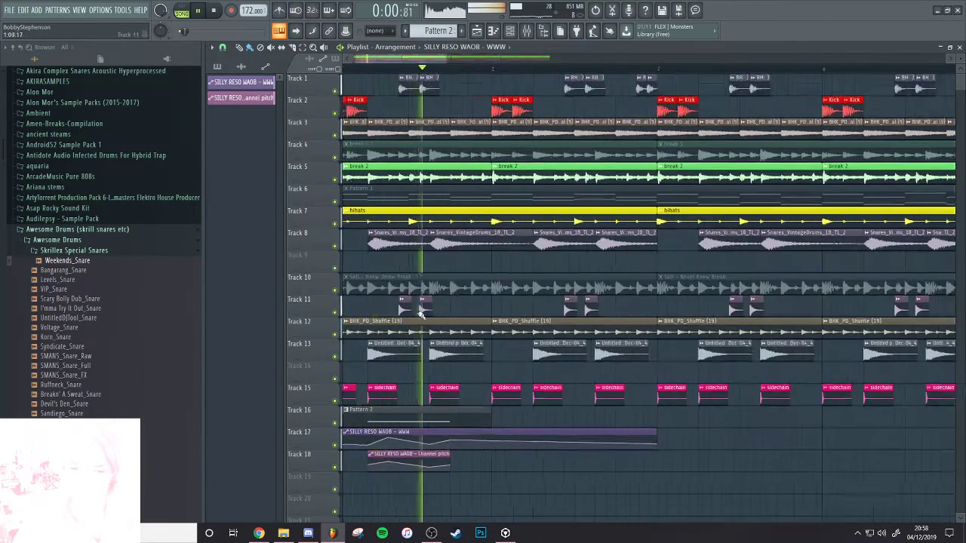
pyautogui.press('space')
pyautogui.scroll(6, 363, 391)
pyautogui.press('space')
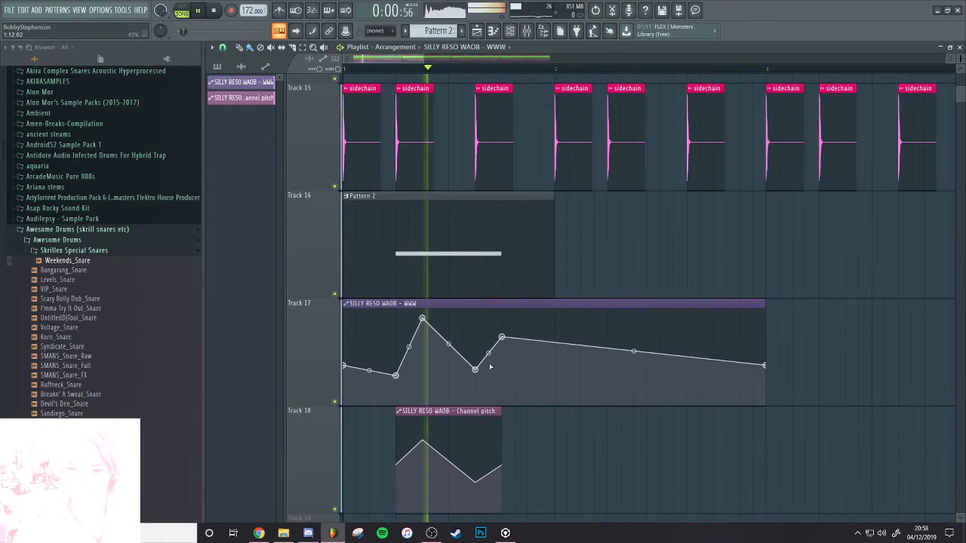
# Delete the dip point at 1:11:00 in the WWW automation clip and play the result
pyautogui.press('space')
pyautogui.rightClick(474, 369)
pyautogui.click(476, 344)
pyautogui.press('space')
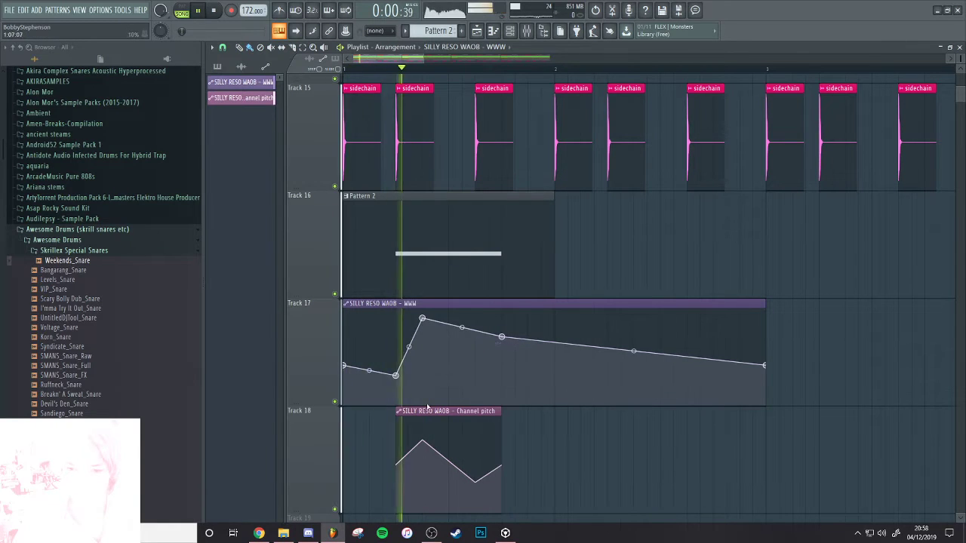
# Move the Channel pitch clip's peak to the clip's start and delete its trough point at 1:11:00
pyautogui.moveTo(422, 440); pyautogui.dragTo(396, 419)
pyautogui.rightClick(475, 483)
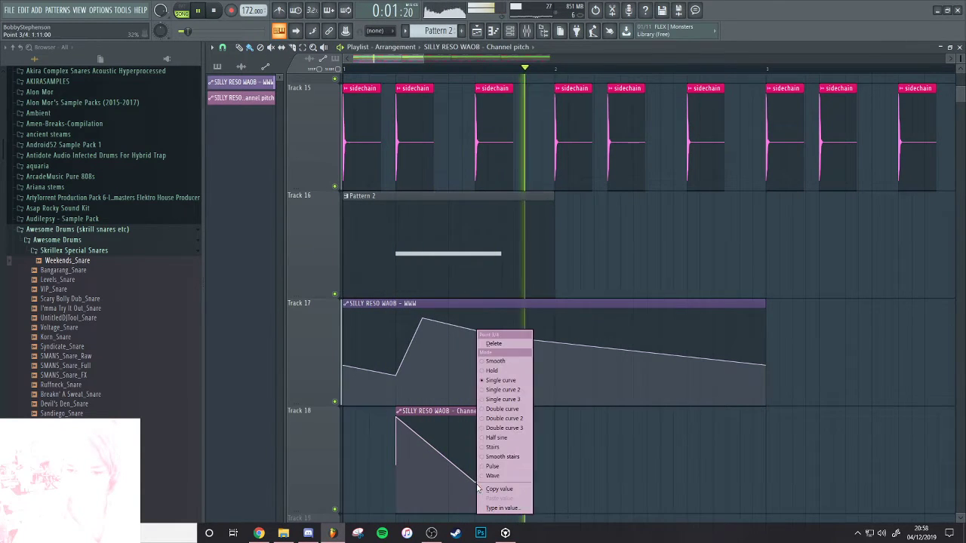
pyautogui.click(498, 342)
pyautogui.press('space')
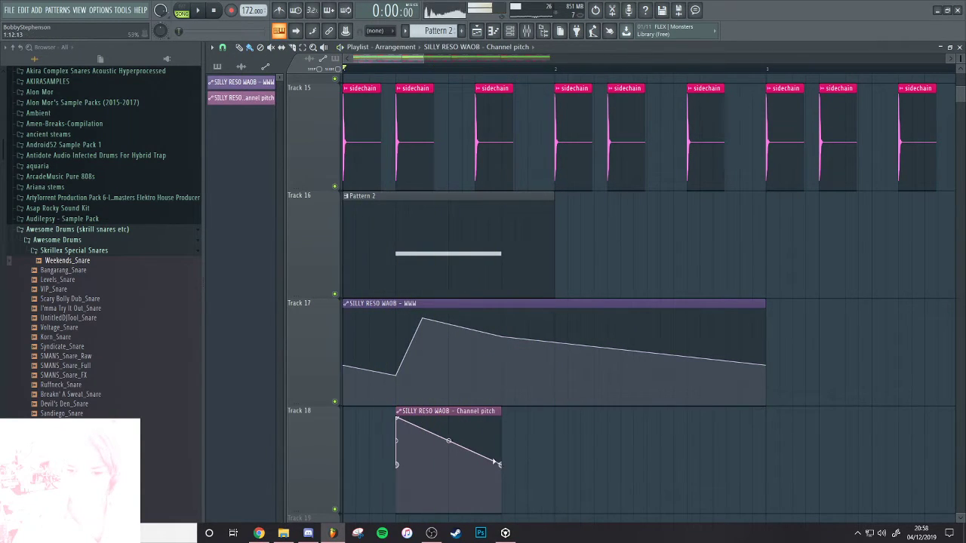
# Bend the pitch clip into a decay ending at 1:11:00 at its first point's copied value, and duplicate it directly behind
pyautogui.moveTo(448, 443); pyautogui.dragTo(474, 464)
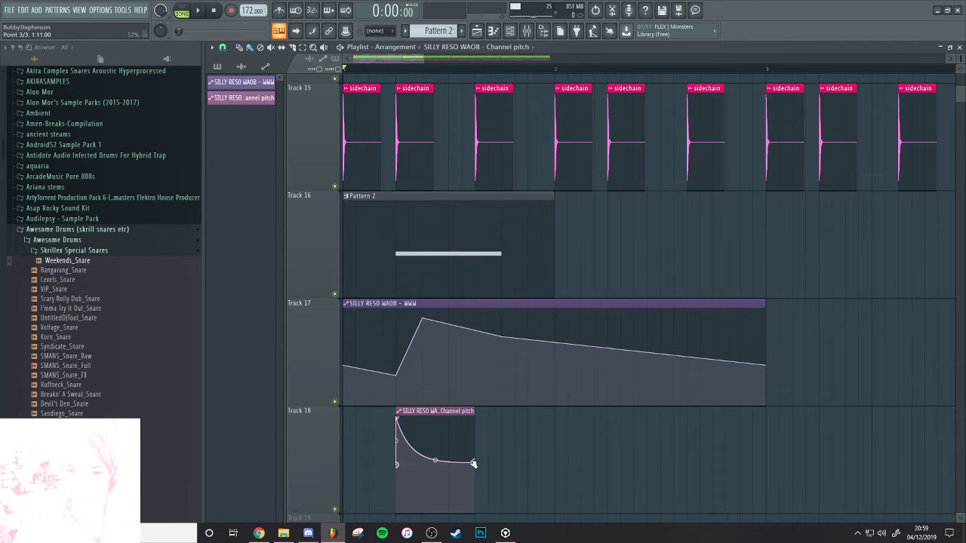
pyautogui.rightClick(402, 466)
pyautogui.click(420, 489)
pyautogui.rightClick(475, 463)
pyautogui.click(502, 494)
pyautogui.hotkey('ctrl', 'b')
pyautogui.hotkey('ctrl', 'd')
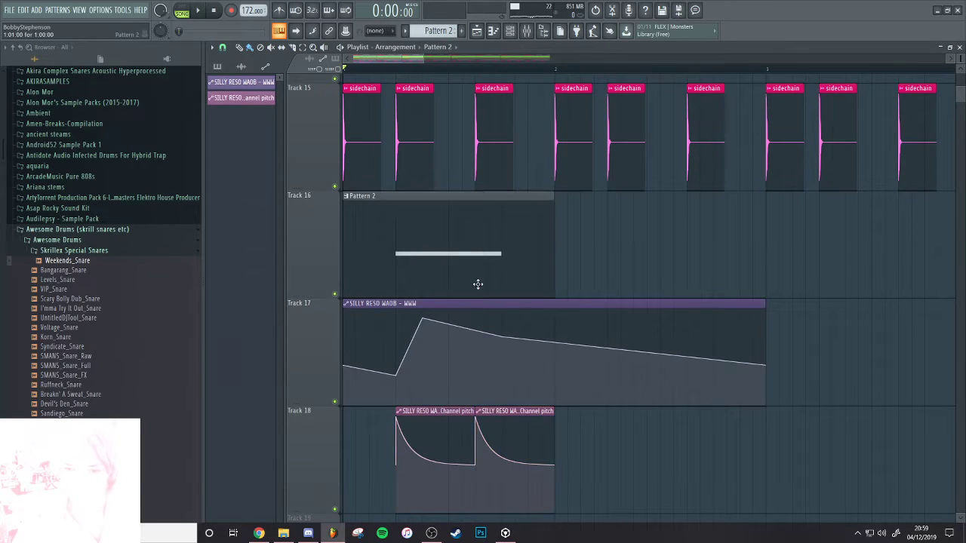
# Shorten Pattern 2's note to end at 1:11:00 and add a second note running to the end of bar 1
pyautogui.doubleClick(400, 221)
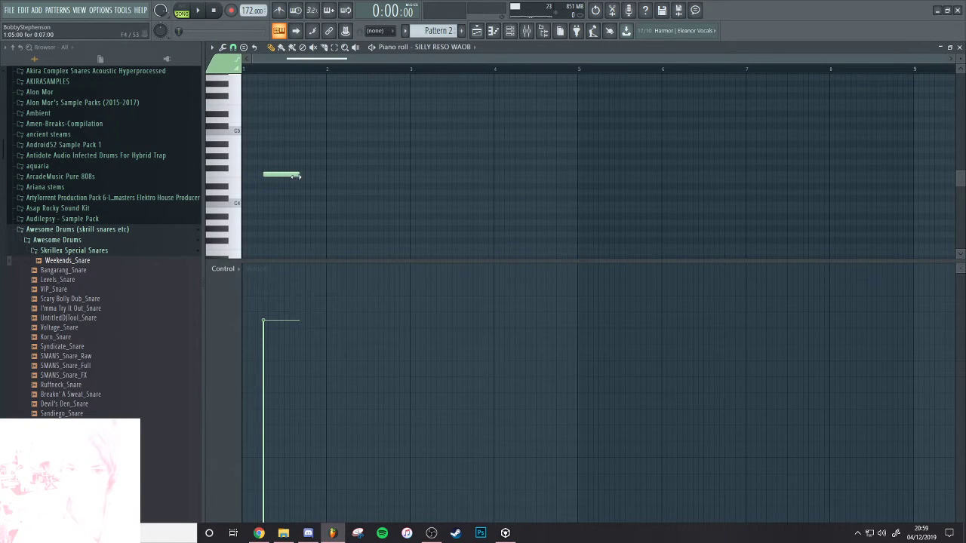
pyautogui.press('Escape')
pyautogui.press('Escape')
pyautogui.scroll(-3, 518, 329)
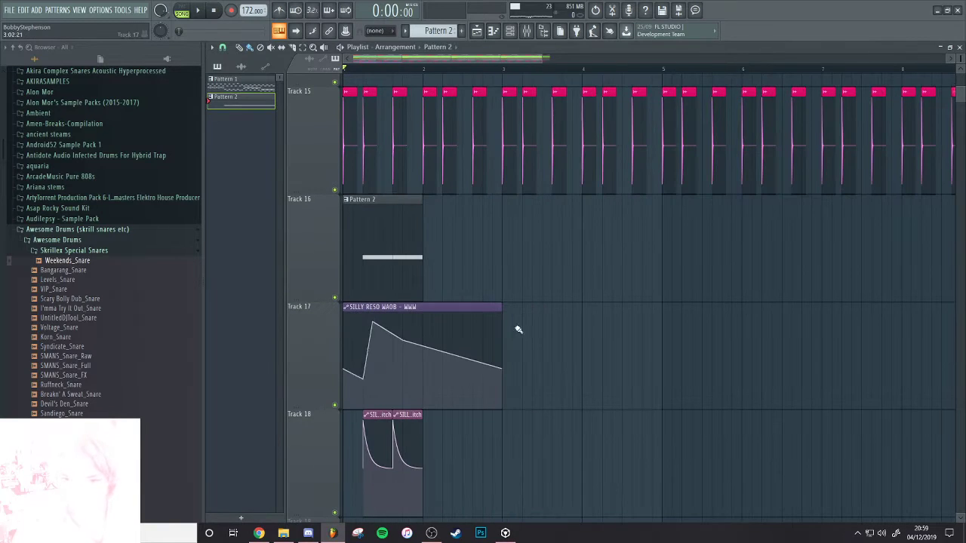
# Delete the extra points of the WWW automation clip, leaving only one short line between two points
pyautogui.click(536, 345)
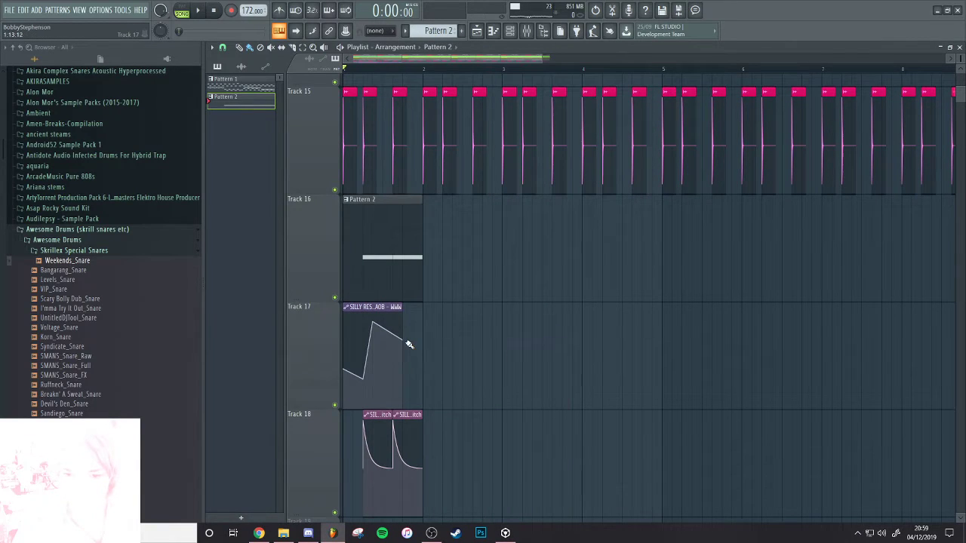
pyautogui.rightClick(402, 342)
pyautogui.click(419, 344)
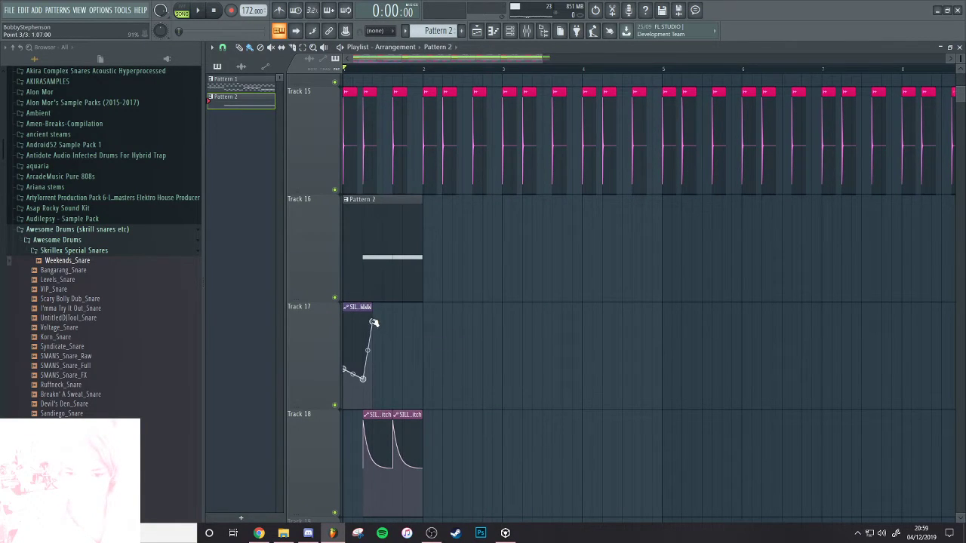
pyautogui.rightClick(369, 379)
pyautogui.click(386, 344)
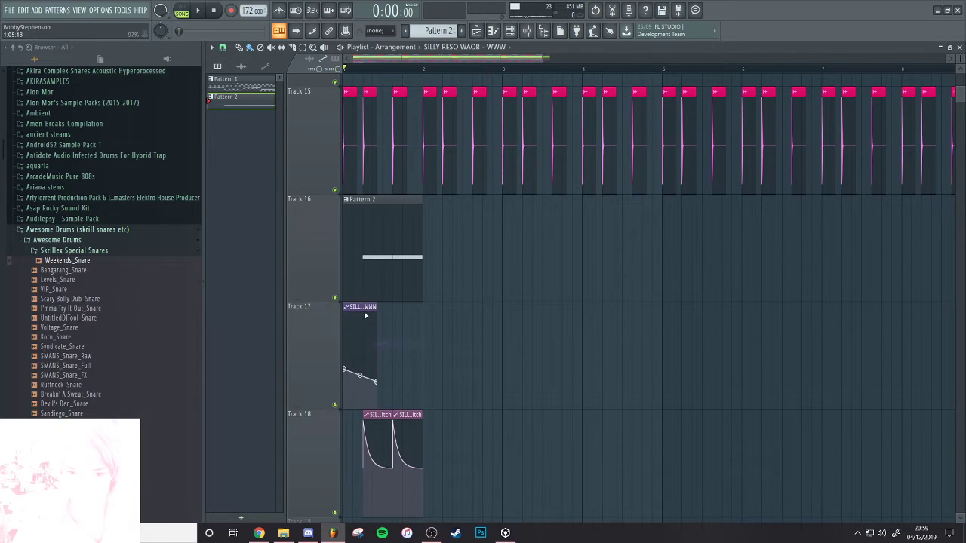
# Move the WWW clip to start at 1:05:00 on Track 17 and extend its end to the start of bar 2
pyautogui.moveTo(364, 309)
pyautogui.mouseDown()
pyautogui.moveTo(392, 306)
pyautogui.moveTo(379, 308)
pyautogui.mouseUp()
pyautogui.scroll(4, 387, 370)
pyautogui.hscroll(-2, 429, 346)
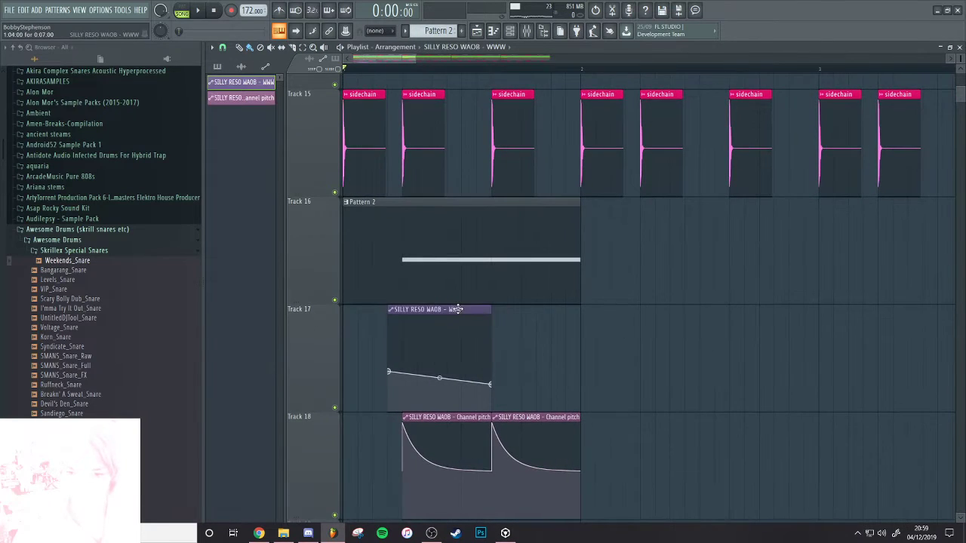
pyautogui.moveTo(457, 309); pyautogui.dragTo(474, 309)
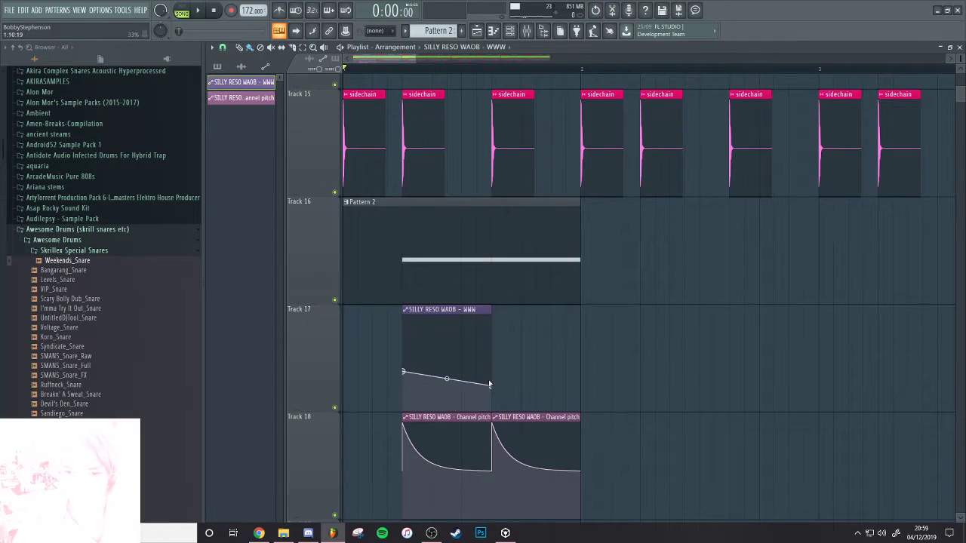
pyautogui.moveTo(489, 385); pyautogui.dragTo(562, 376)
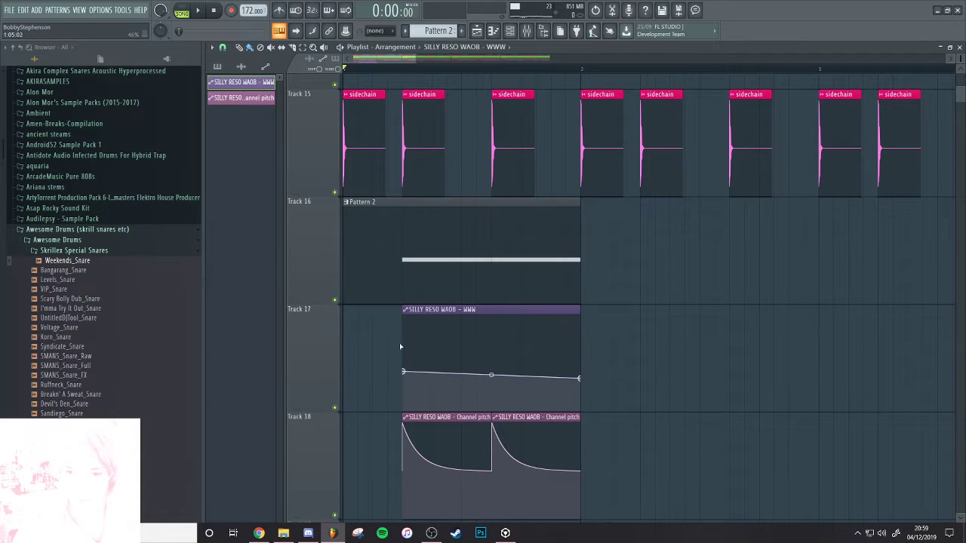
# Shape the WWW automation into a V with full value at both ends and zero at 1:11:00, and play it
pyautogui.moveTo(402, 370); pyautogui.dragTo(404, 315)
pyautogui.rightClick(476, 401)
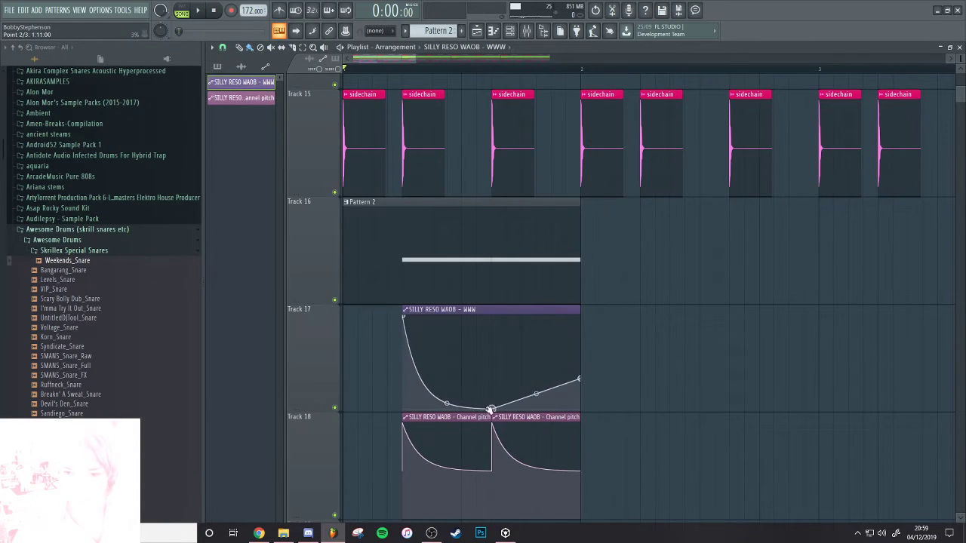
pyautogui.moveTo(448, 405); pyautogui.dragTo(448, 381)
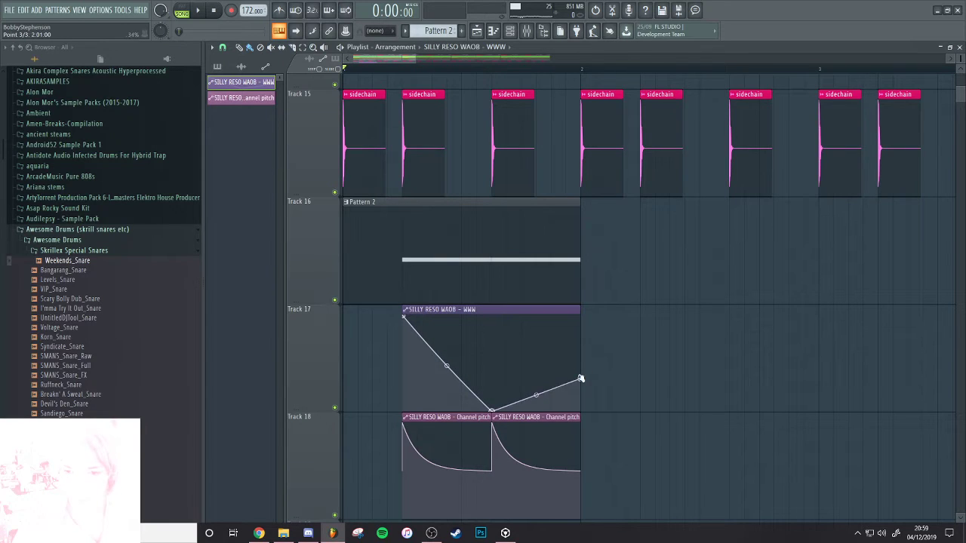
pyautogui.moveTo(580, 378); pyautogui.dragTo(581, 313)
pyautogui.press('space')
pyautogui.press('space')
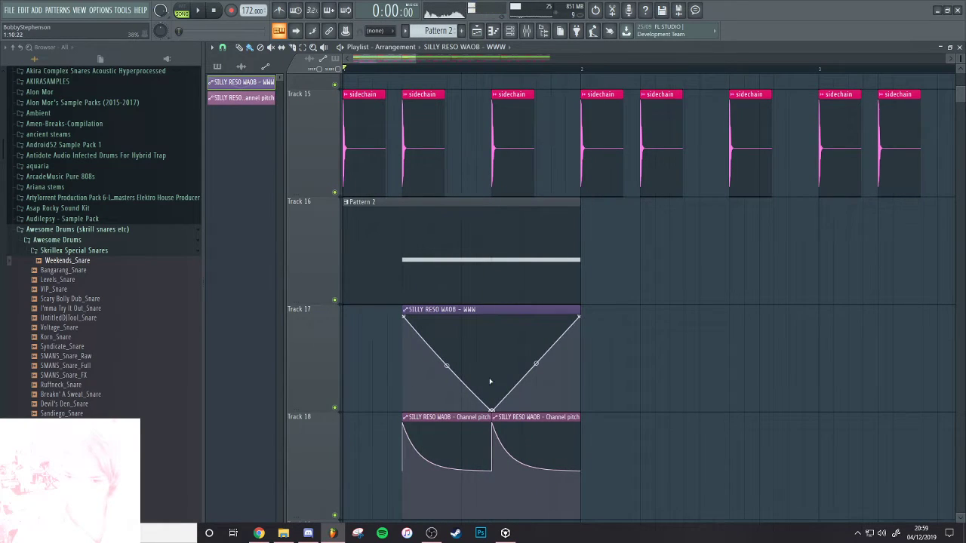
# Turn the WWW automation into two falling ramps by adding a 100% point at 1:11:00 and dropping the end to zero
pyautogui.rightClick(492, 317)
pyautogui.press('space')
pyautogui.press('space')
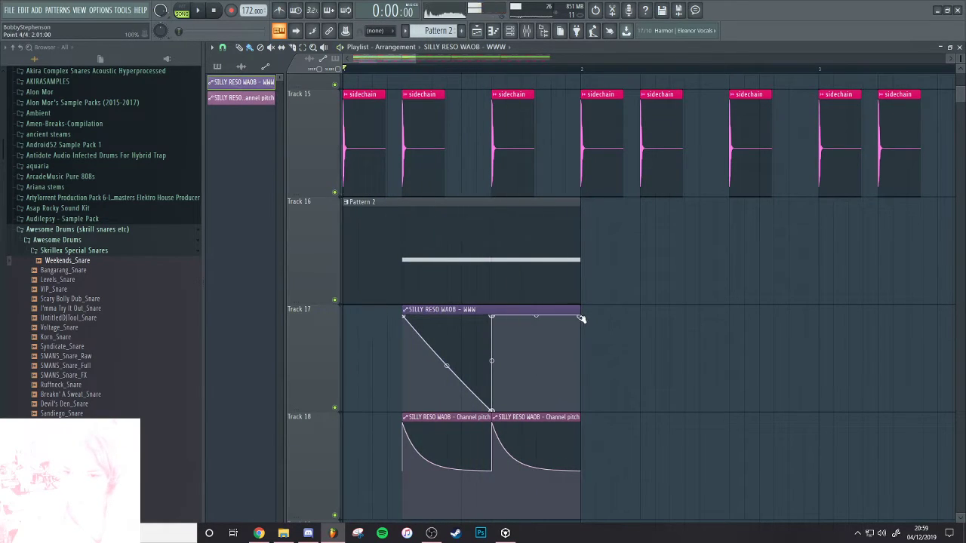
pyautogui.press('space')
pyautogui.moveTo(580, 317); pyautogui.dragTo(576, 414)
pyautogui.press('space')
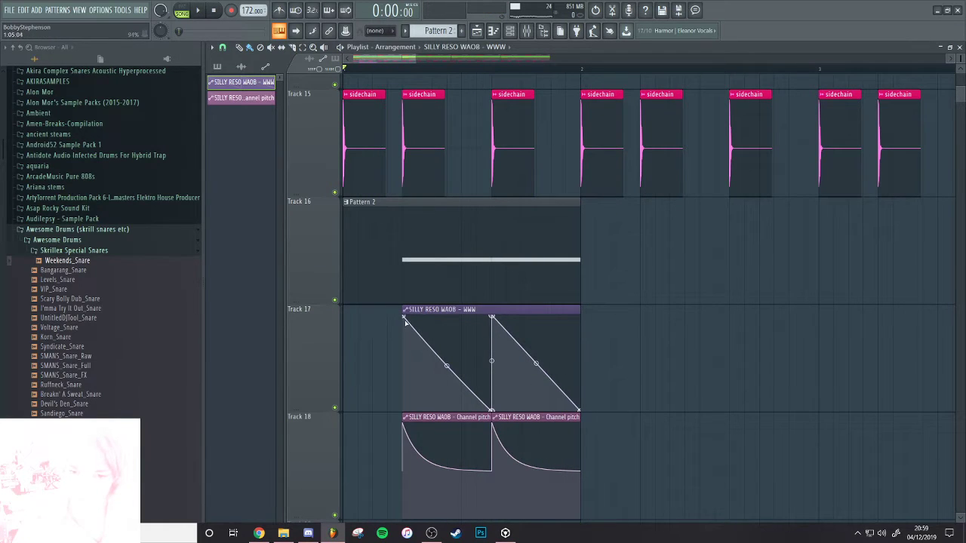
# Rework the WWW clip into one ramp rising from about mid-height to 81% at 1:11:00, deleting the other points
pyautogui.moveTo(491, 411); pyautogui.dragTo(492, 334)
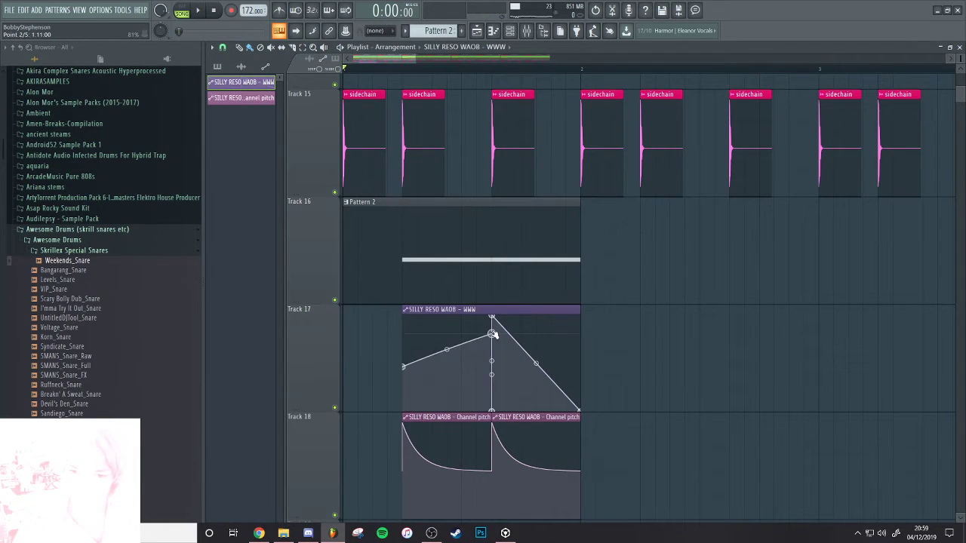
pyautogui.rightClick(492, 412)
pyautogui.click(512, 340)
pyautogui.rightClick(493, 320)
pyautogui.click(507, 332)
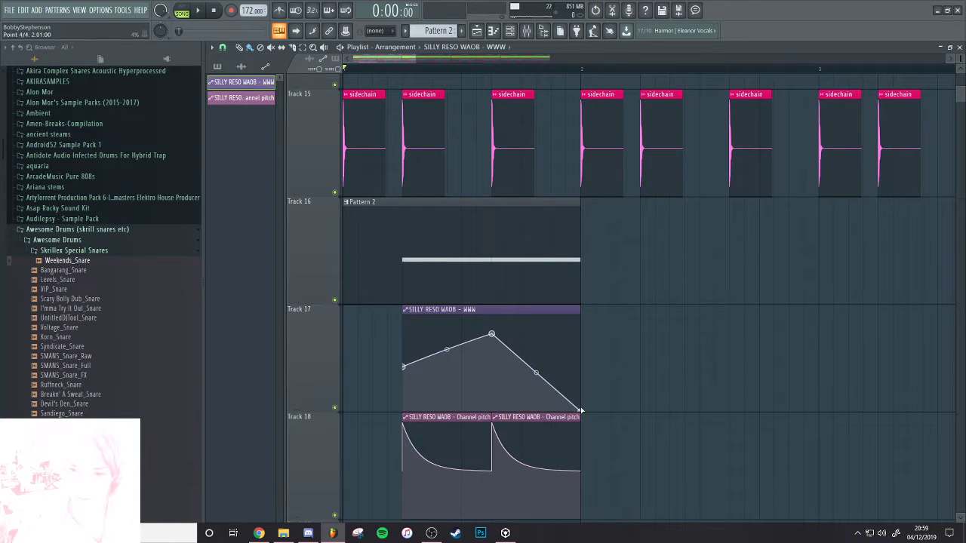
pyautogui.rightClick(581, 411)
pyautogui.click(596, 346)
# Duplicate the WWW clip to follow at 1:11:00, lower its starting value slightly, and bend the ramp into a gentle upward curve during playback
pyautogui.press('space')
pyautogui.moveTo(410, 362); pyautogui.dragTo(499, 348)
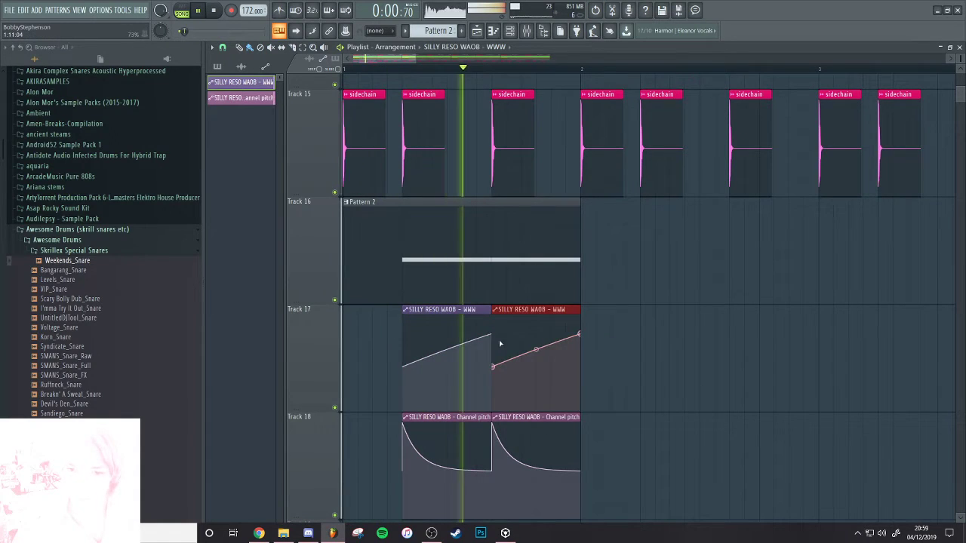
pyautogui.press('space')
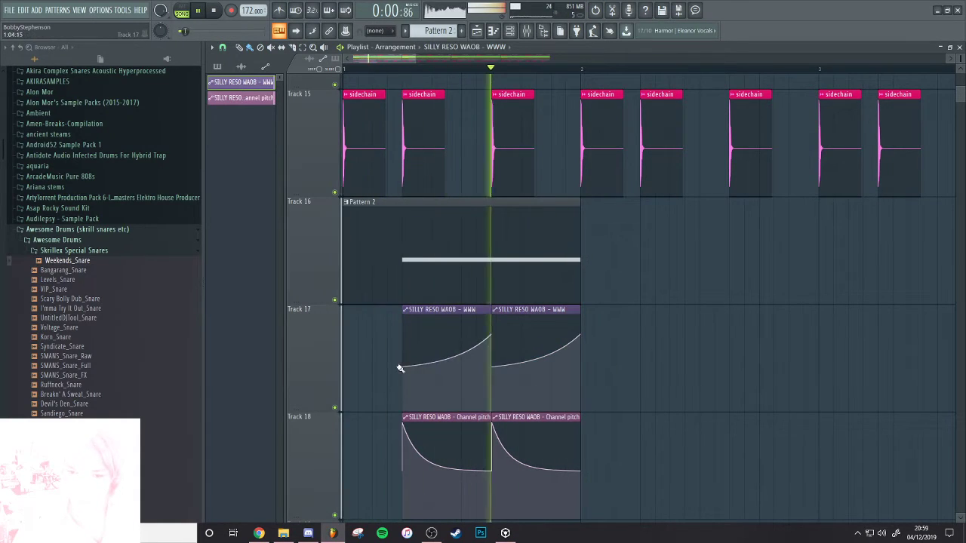
pyautogui.moveTo(404, 369); pyautogui.dragTo(447, 359)
pyautogui.press('space')
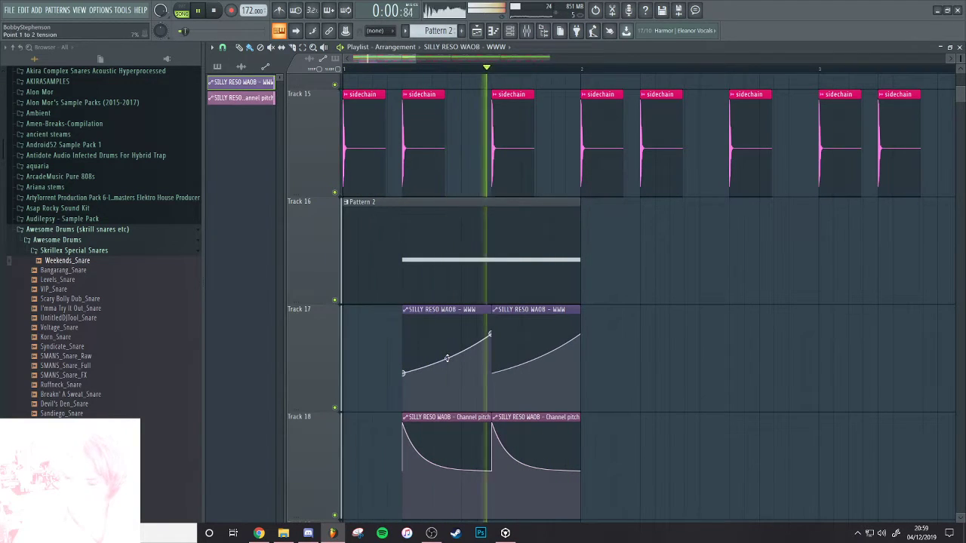
# Play the full arrangement, and solo the bass on mixer track 11 while it plays
pyautogui.press('space')
pyautogui.keyDown('ctrl'); pyautogui.rightClick(522, 246); pyautogui.keyUp('ctrl')
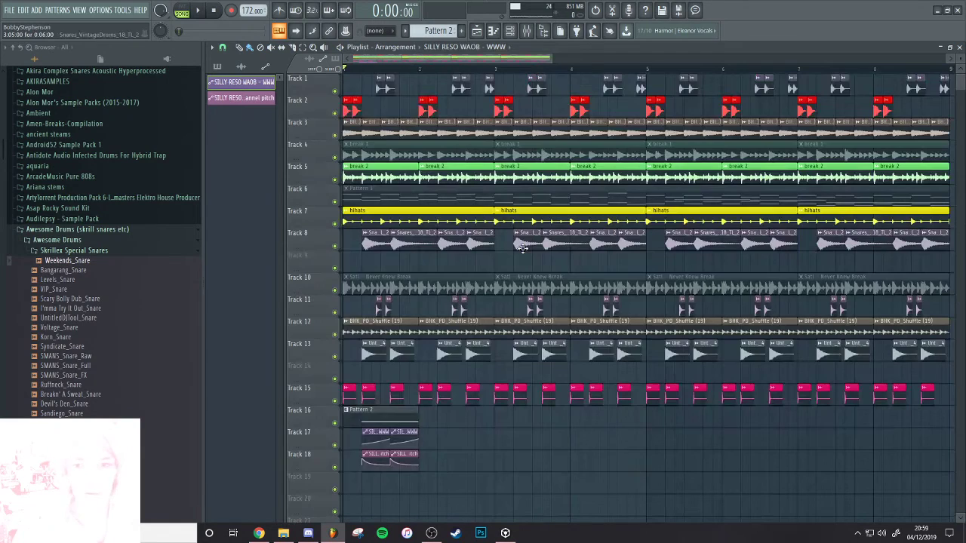
pyautogui.press('space')
pyautogui.click(526, 32)
pyautogui.press('space')
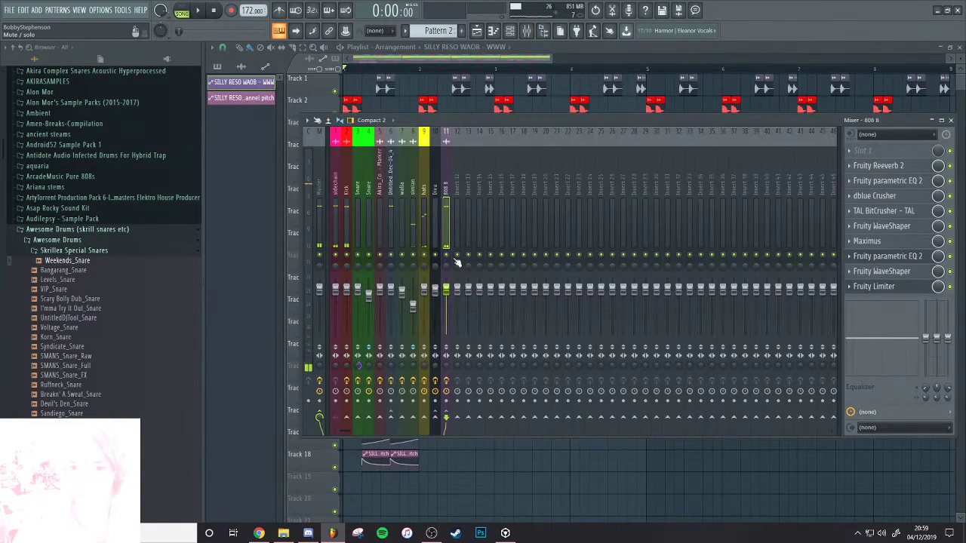
pyautogui.rightClick(446, 255)
pyautogui.press('space')
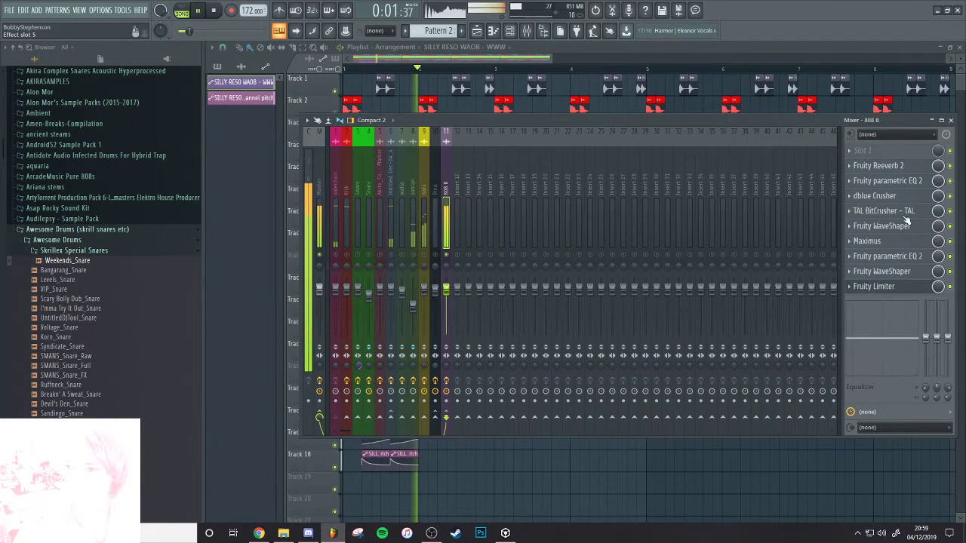
# Open Fruity Reeverb 2 on mixer track 11 and set its room size to 100
pyautogui.click(937, 166)
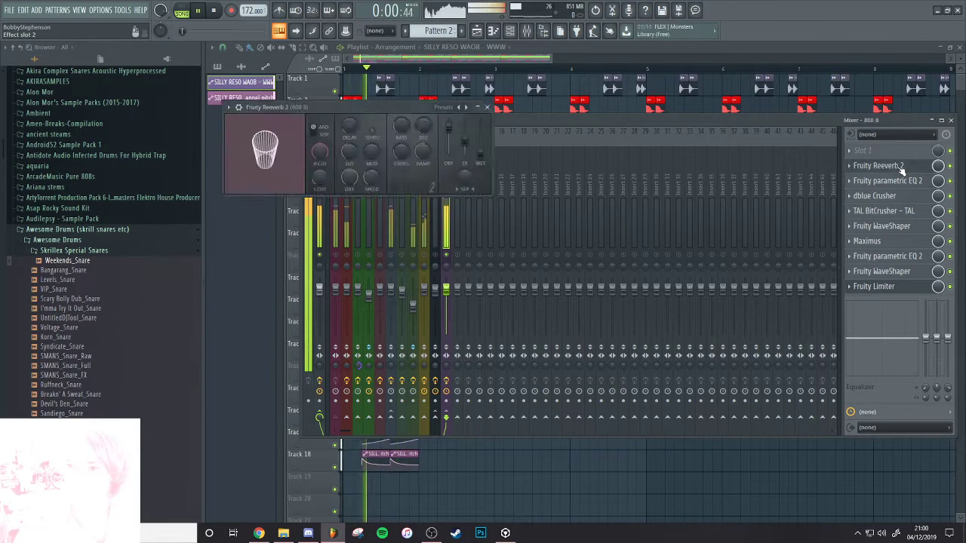
pyautogui.press('space')
pyautogui.rightClick(480, 151)
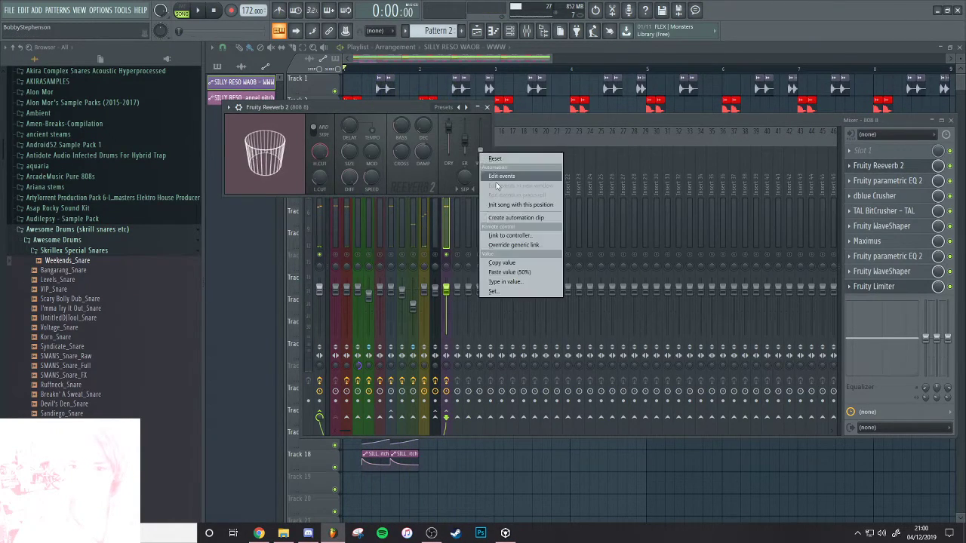
pyautogui.click(361, 162)
pyautogui.moveTo(350, 151); pyautogui.dragTo(349, 148)
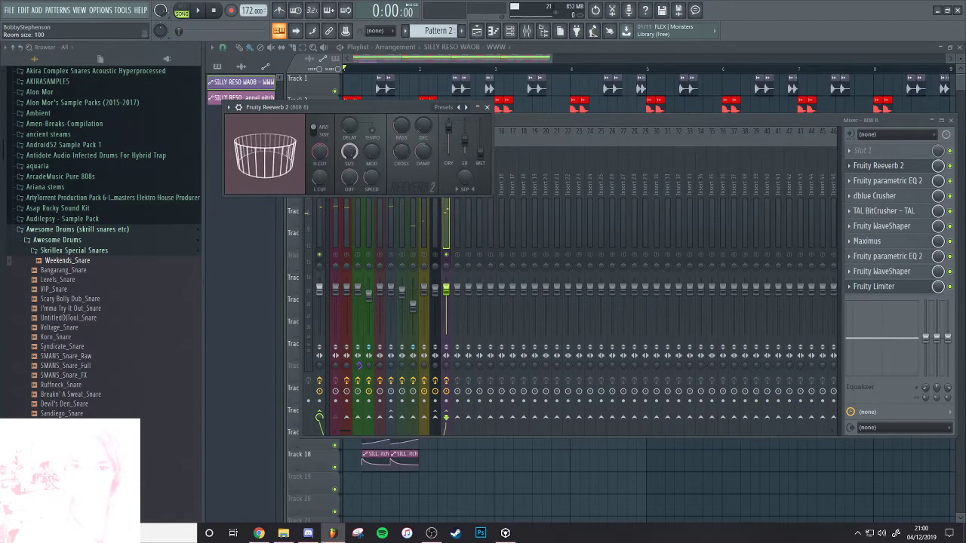
# Try different wet levels on Reeverb 2, move it to slot 8 after the second EQ, and set its wet level to 0%
pyautogui.press('space')
pyautogui.moveTo(480, 153); pyautogui.dragTo(480, 148)
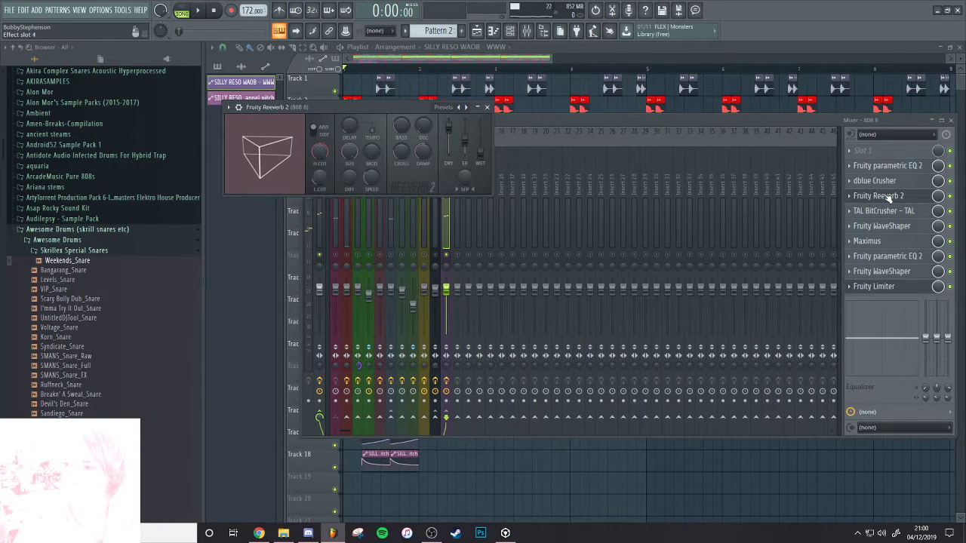
pyautogui.moveTo(483, 155); pyautogui.dragTo(483, 141)
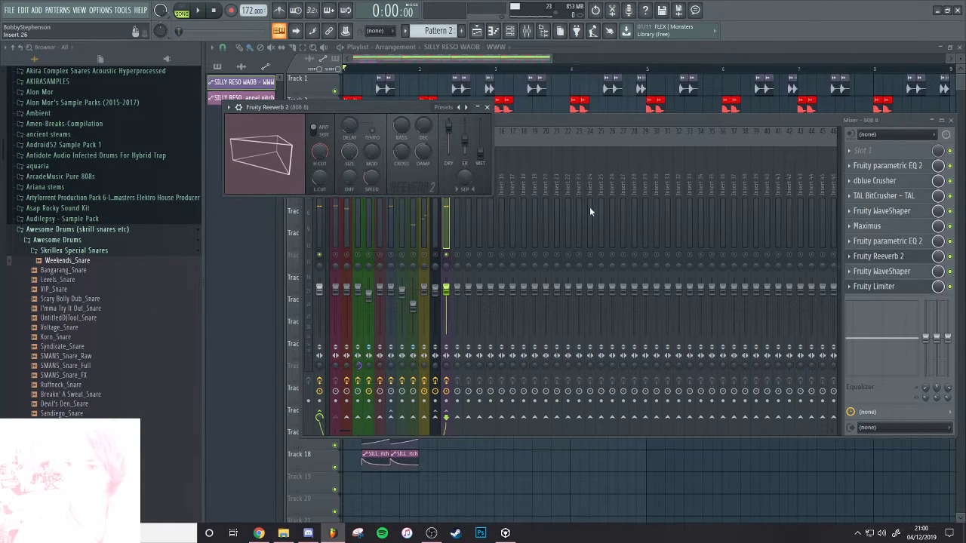
pyautogui.moveTo(480, 155)
pyautogui.mouseDown()
pyautogui.moveTo(480, 128)
pyautogui.moveTo(480, 154)
pyautogui.mouseUp()
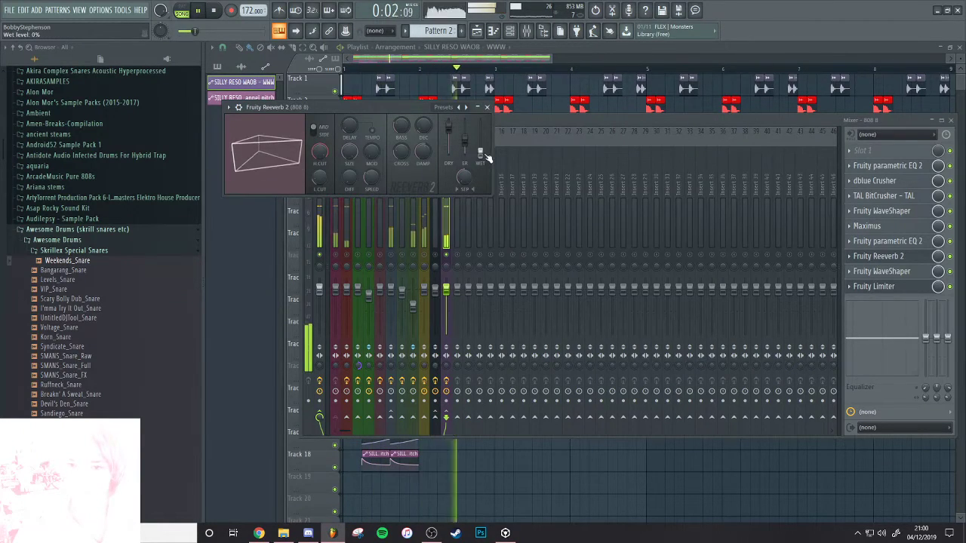
# Create an automation clip for the Reeverb 2 wet level
pyautogui.press('space')
pyautogui.rightClick(483, 153)
pyautogui.click(520, 221)
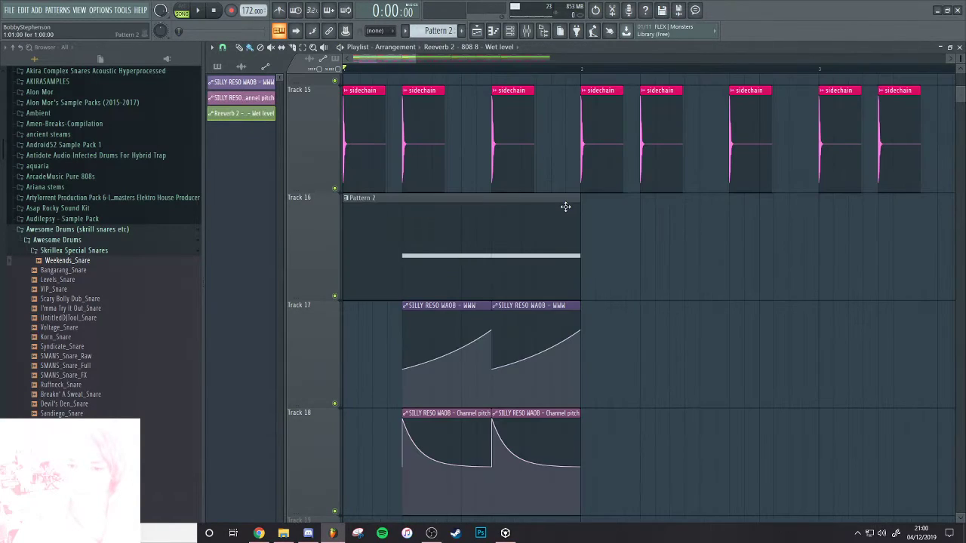
# Move the wet level clip to track 19, shorten it to 2:05:00, and shape two rising ramps from zero, the last reaching 77%
pyautogui.keyDown('ctrl'); pyautogui.rightClick(565, 206); pyautogui.keyUp('ctrl')
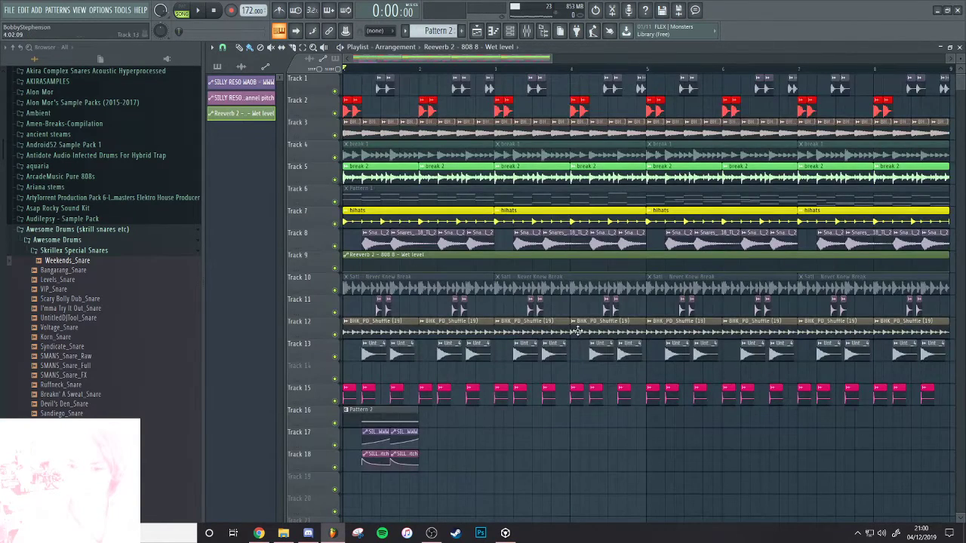
pyautogui.scroll(-2, 631, 226)
pyautogui.moveTo(642, 257); pyautogui.dragTo(688, 475)
pyautogui.moveTo(753, 492); pyautogui.dragTo(412, 492)
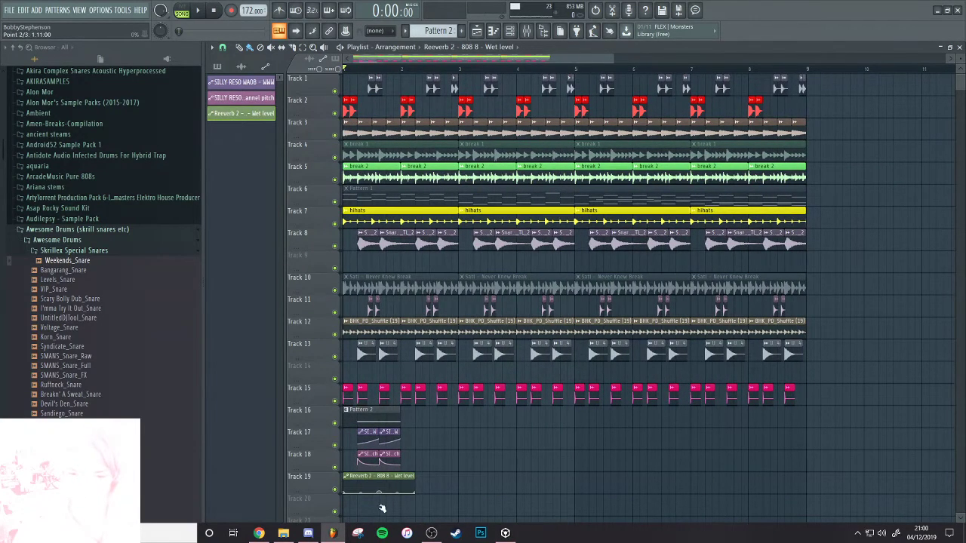
pyautogui.scroll(3, 370, 494)
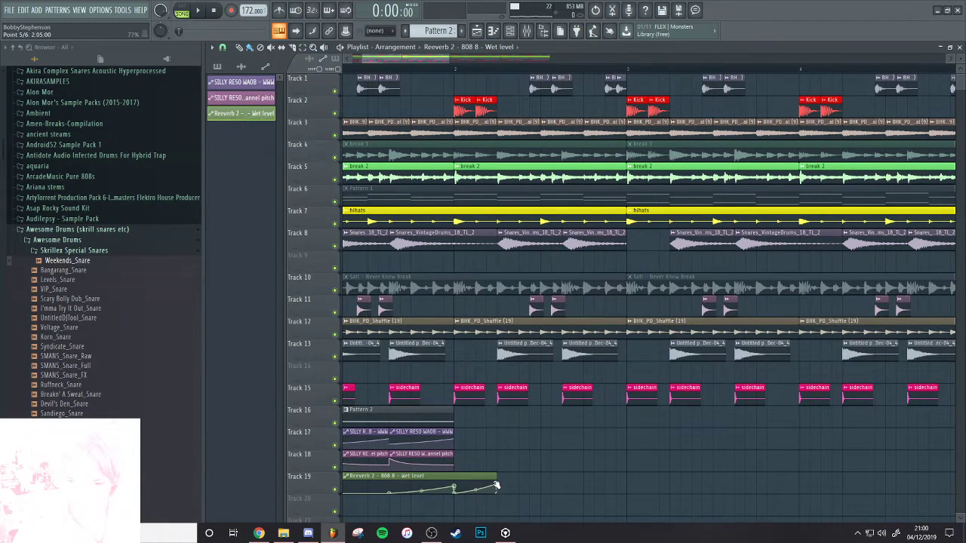
# Duplicate Pattern 2 with its WWW and pitch automation into bar 2, and repeat the wet level clip at 2:05:00
pyautogui.scroll(-2, 477, 445)
pyautogui.moveTo(470, 406); pyautogui.dragTo(362, 471)
pyautogui.hotkey('ctrl', 'b')
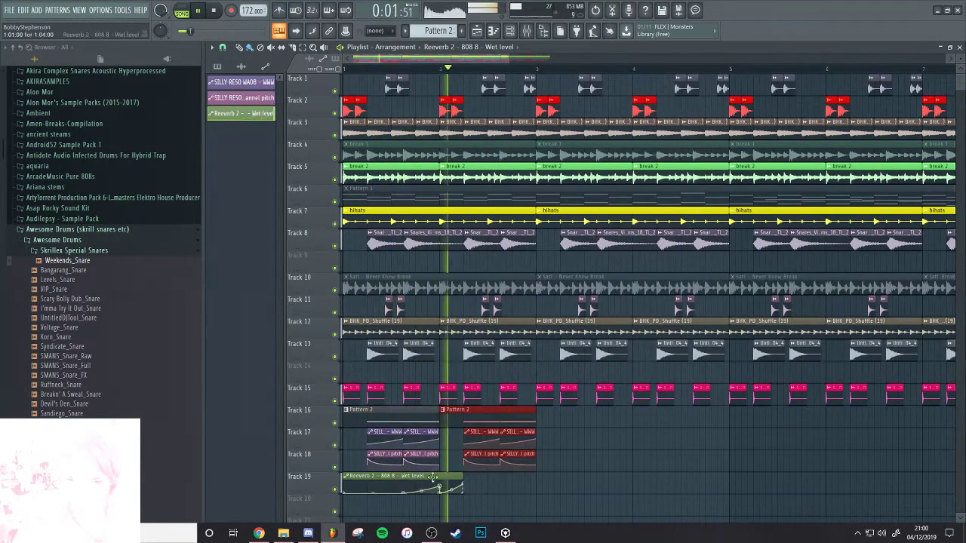
pyautogui.moveTo(471, 479); pyautogui.dragTo(406, 500)
pyautogui.hotkey('ctrl', 'b')
pyautogui.keyDown('ctrl'); pyautogui.click(582, 459); pyautogui.keyUp('ctrl')
pyautogui.press('space')
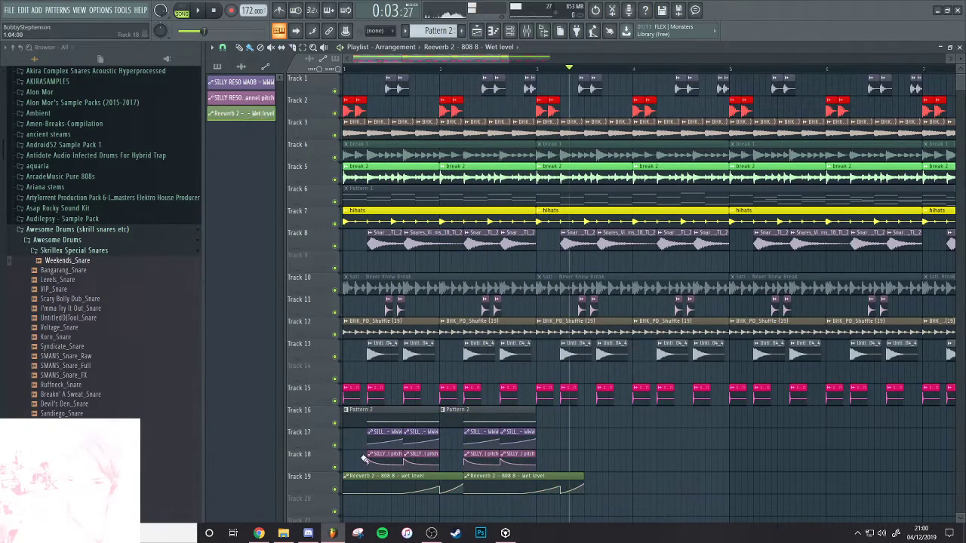
# Reshape the wet level automation during playback into one steep curved ramp from 1:11:00 to a peak at bar 2
pyautogui.keyDown('ctrl'); pyautogui.rightClick(378, 481); pyautogui.keyUp('ctrl')
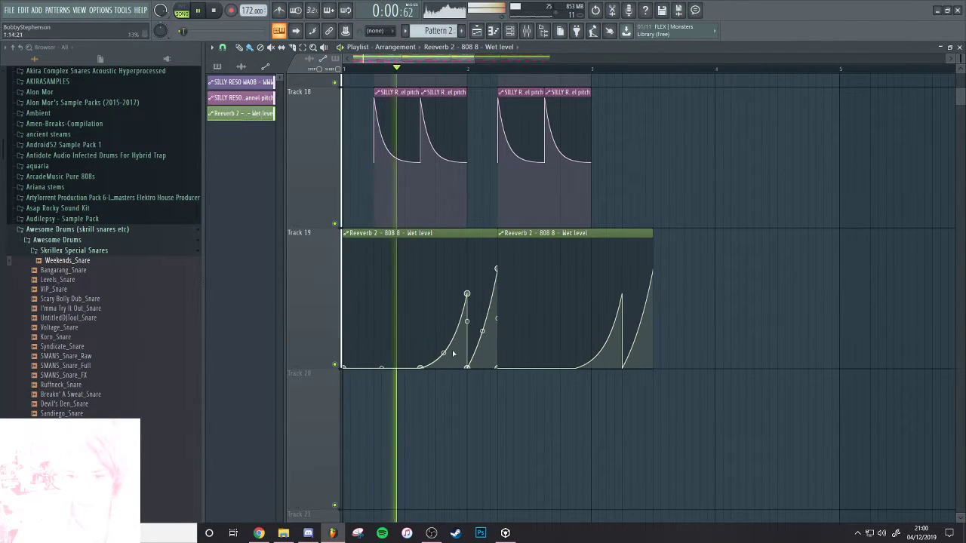
pyautogui.press('space')
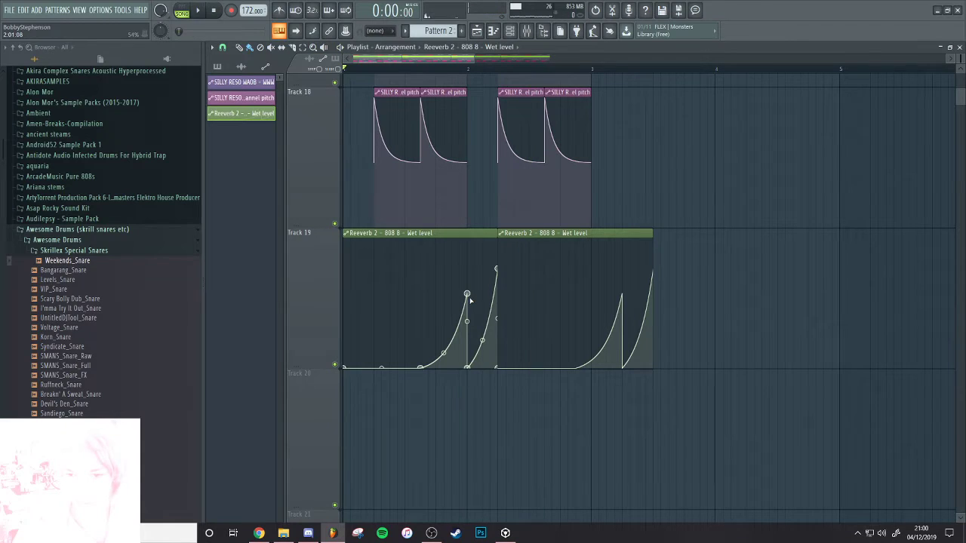
pyautogui.press('space')
pyautogui.moveTo(469, 267); pyautogui.dragTo(500, 327)
pyautogui.keyDown('ctrl'); pyautogui.rightClick(624, 218); pyautogui.keyUp('ctrl')
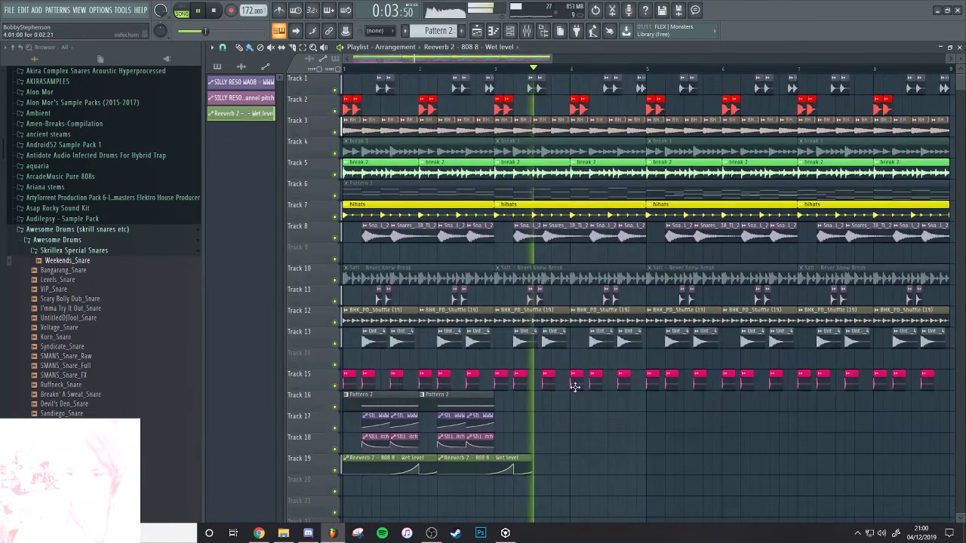
# Duplicate the first two bars of Pattern 2 and its WWW and pitch automation across bars 3 and 4
pyautogui.moveTo(539, 421); pyautogui.dragTo(335, 439)
pyautogui.moveTo(491, 403); pyautogui.dragTo(363, 447)
pyautogui.hotkey('ctrl', 'b')
pyautogui.press('space')
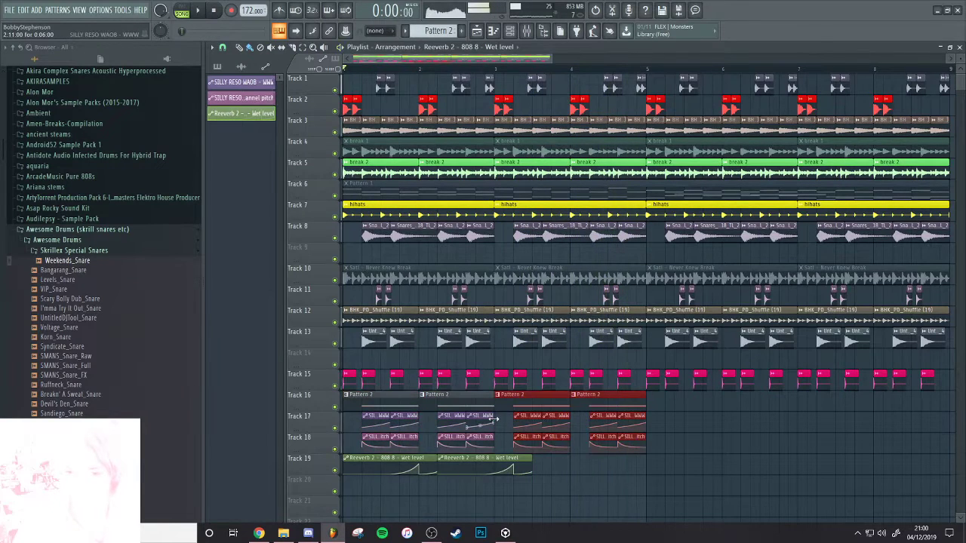
# Try the two SILLY RESO WAOB notes at D#4 during playback, and return them to F4
pyautogui.press('space')
pyautogui.doubleClick(397, 405)
pyautogui.keyDown('ctrl'); pyautogui.rightClick(270, 188); pyautogui.keyUp('ctrl')
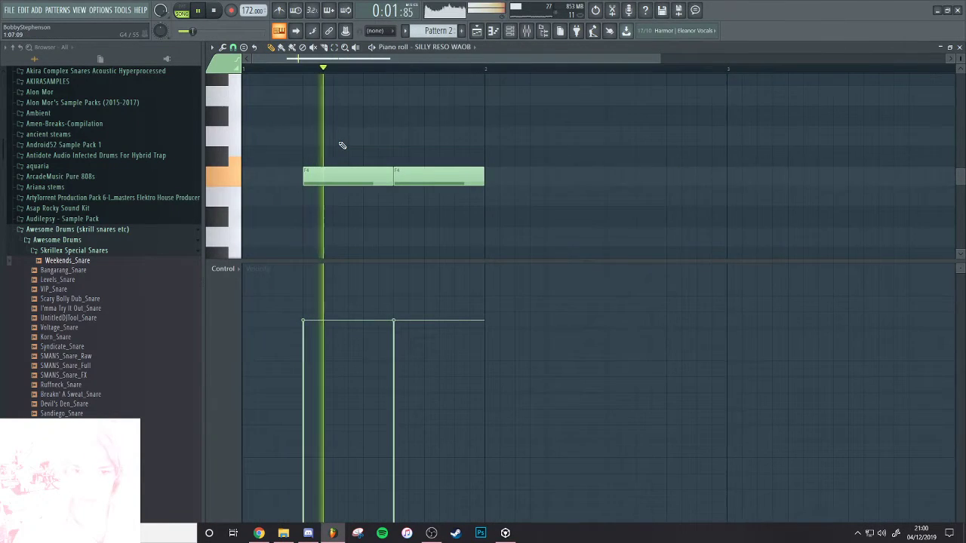
pyautogui.press('space')
pyautogui.press('Down')
pyautogui.press('Down')
pyautogui.press('space')
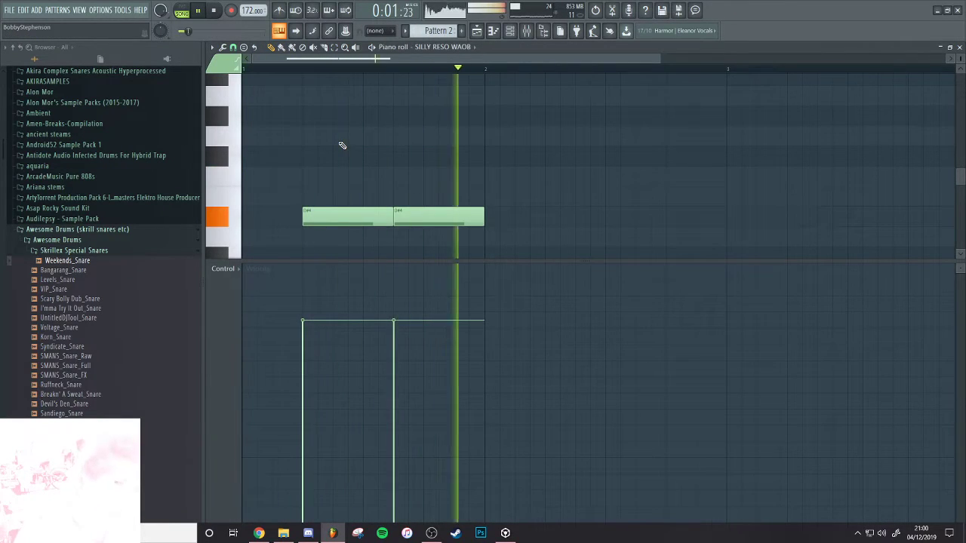
pyautogui.press('Up')
pyautogui.press('Up')
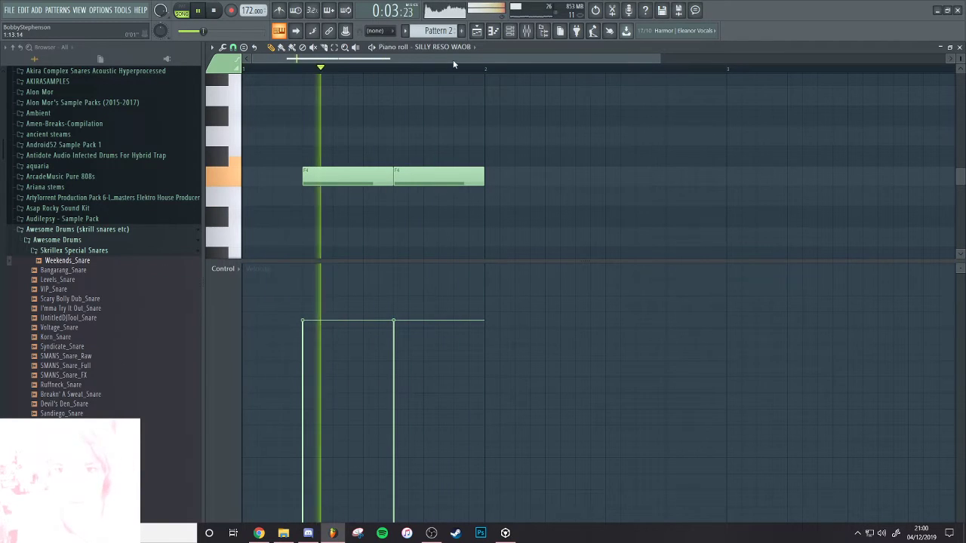
# In the slot 7 Parametric EQ 2, cut the lows deeply with band 3 and lower bands 5 and 7 slightly
pyautogui.click(511, 30)
pyautogui.click(527, 31)
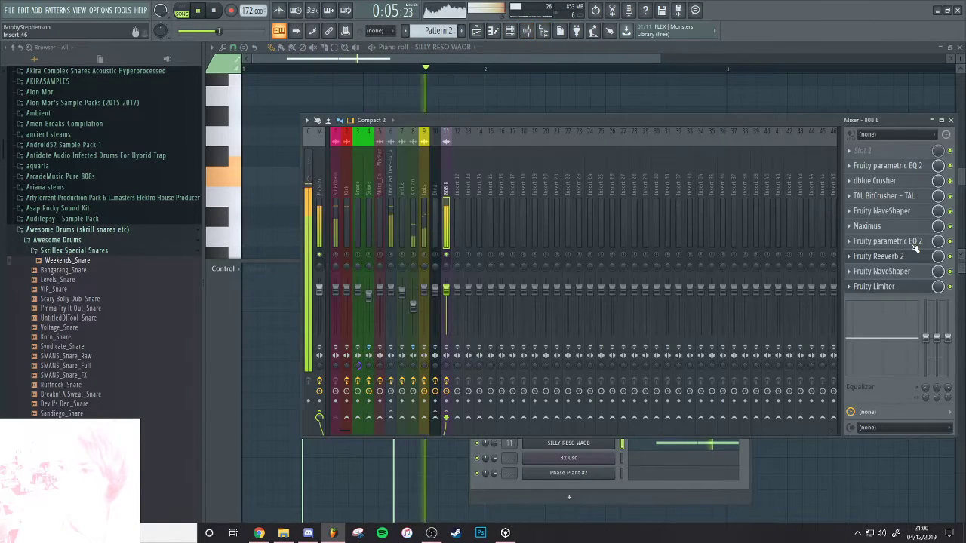
pyautogui.click(889, 241)
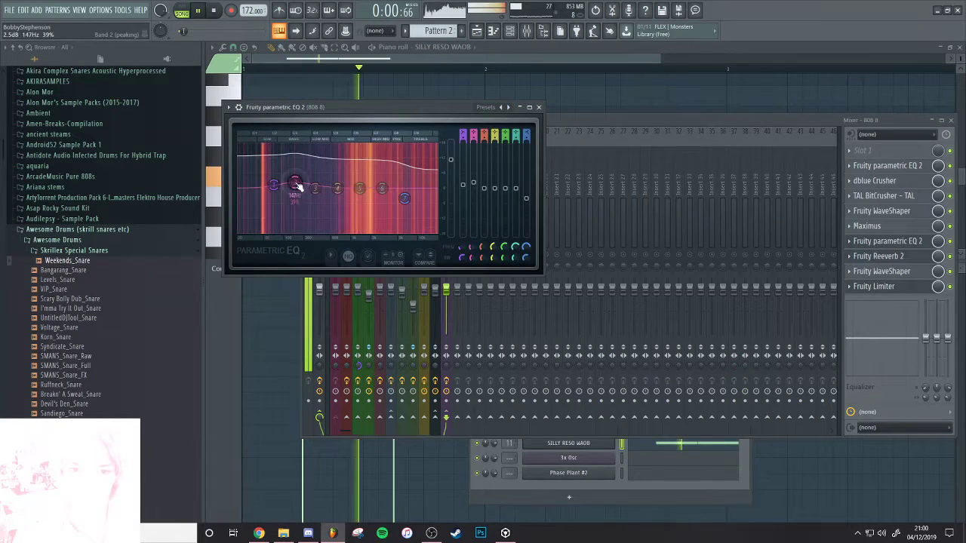
pyautogui.moveTo(368, 168); pyautogui.dragTo(405, 206)
pyautogui.moveTo(315, 188); pyautogui.dragTo(301, 222)
pyautogui.press('space')
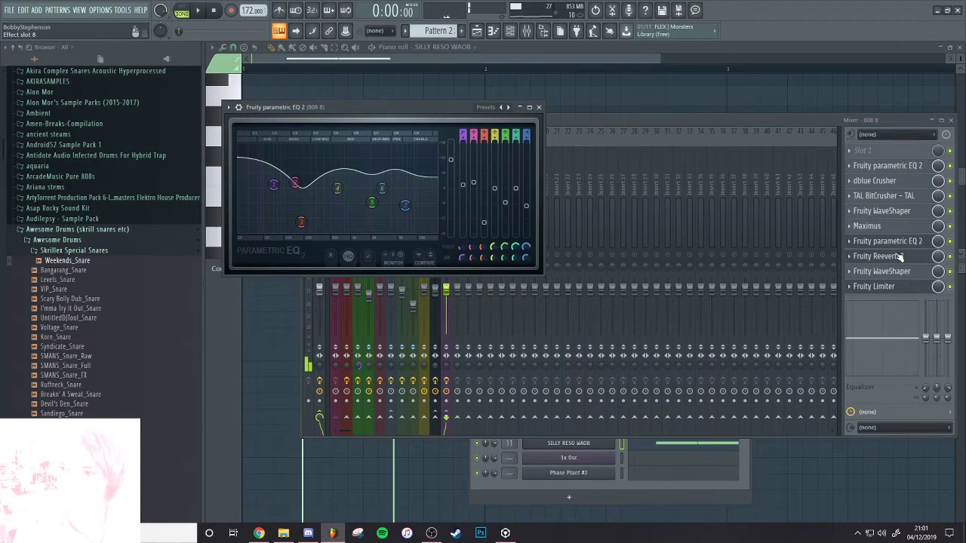
# Adjust the curve tension of the slot 9 Fruity WaveShaper to a gentle upward bend while listening
pyautogui.click(897, 247)
pyautogui.click(897, 247)
pyautogui.click(895, 259)
pyautogui.click(896, 272)
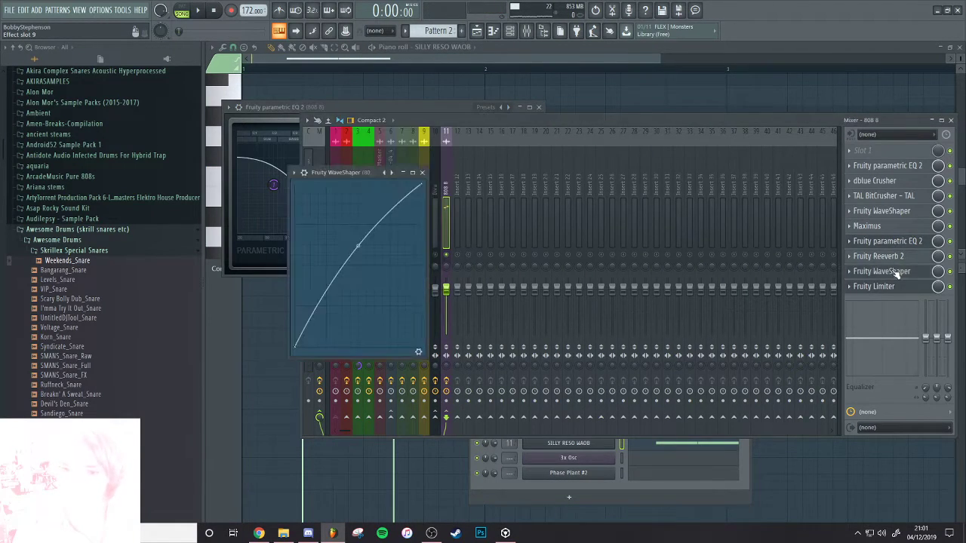
pyautogui.click(896, 271)
pyautogui.click(896, 272)
pyautogui.press('space')
pyautogui.click(418, 352)
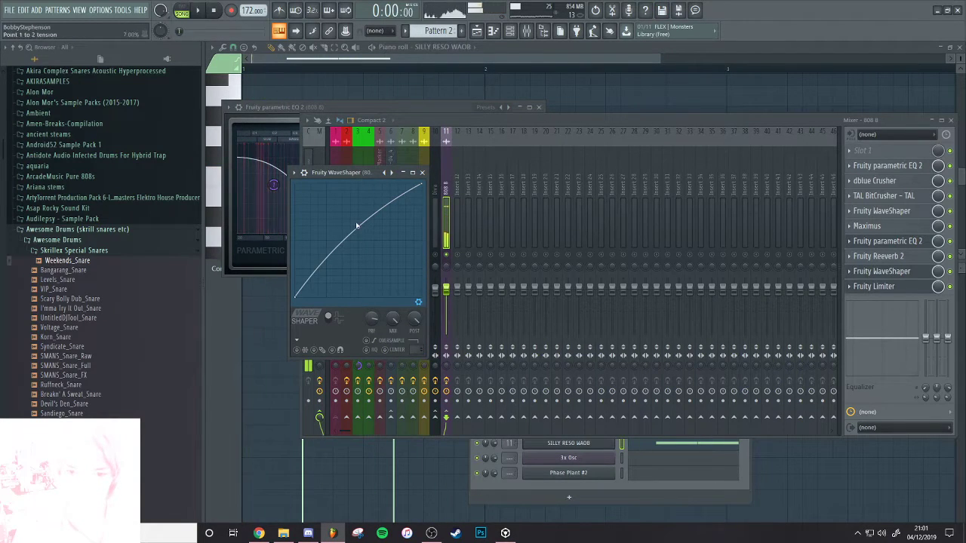
pyautogui.moveTo(358, 216); pyautogui.dragTo(358, 230)
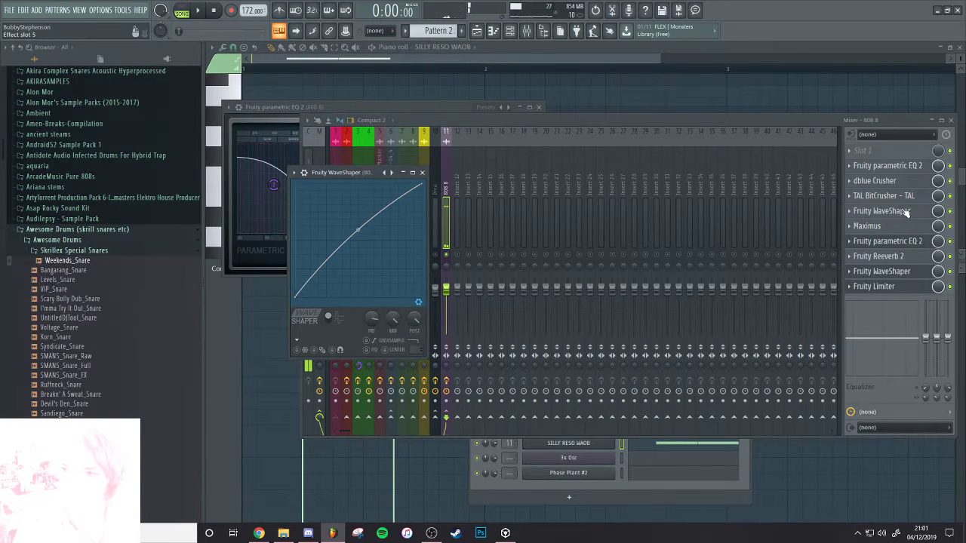
# Inspect the Maximus, dblue Crusher, slot 5 WaveShaper and TAL BitCrusher settings on the bass while listening to the arrangement
pyautogui.click(904, 228)
pyautogui.click(885, 183)
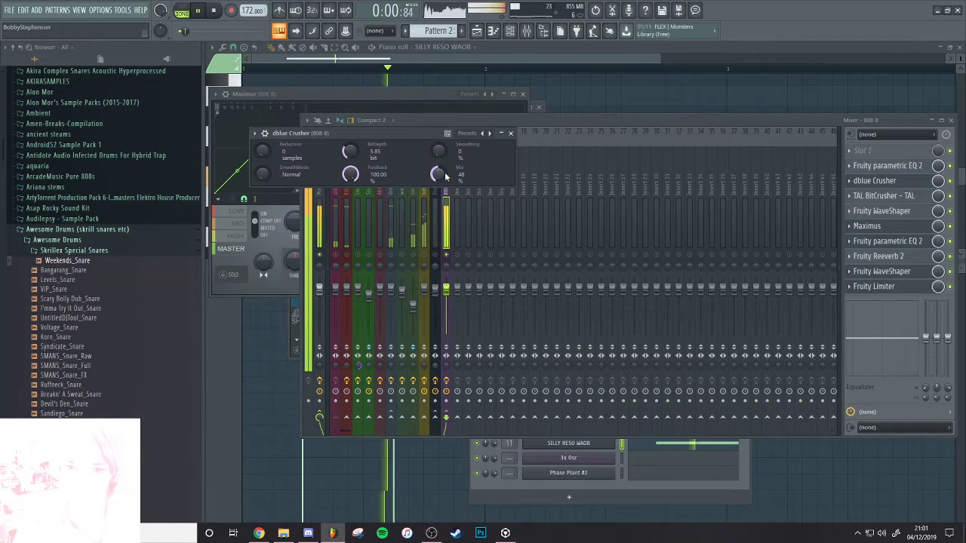
pyautogui.press('space')
pyautogui.click(892, 212)
pyautogui.click(901, 197)
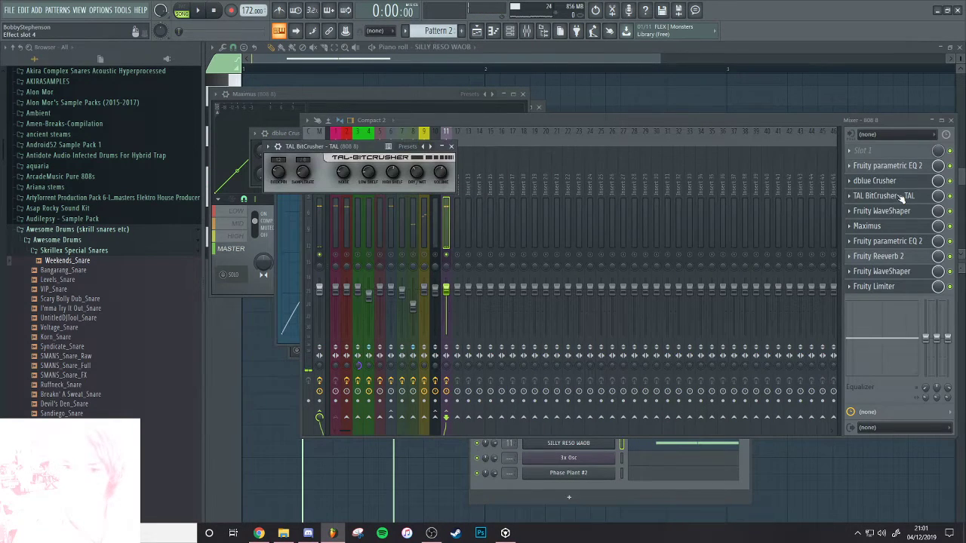
pyautogui.press('space')
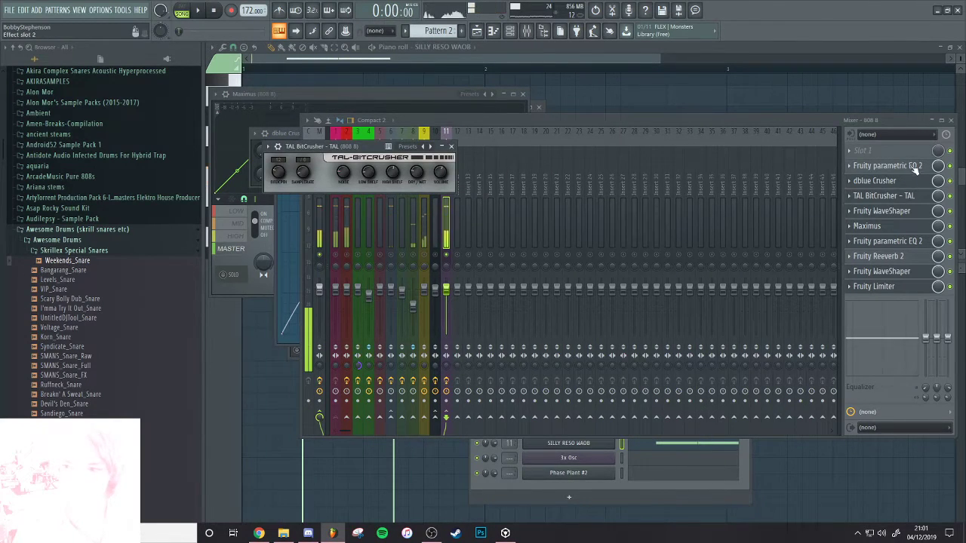
# In the slot 2 Parametric EQ 2, boost band 5 by about 2 dB near 1.26 kHz and deepen the band 4 cut
pyautogui.click(916, 166)
pyautogui.press('space')
pyautogui.press('space')
pyautogui.press('space')
pyautogui.moveTo(329, 238); pyautogui.dragTo(370, 197)
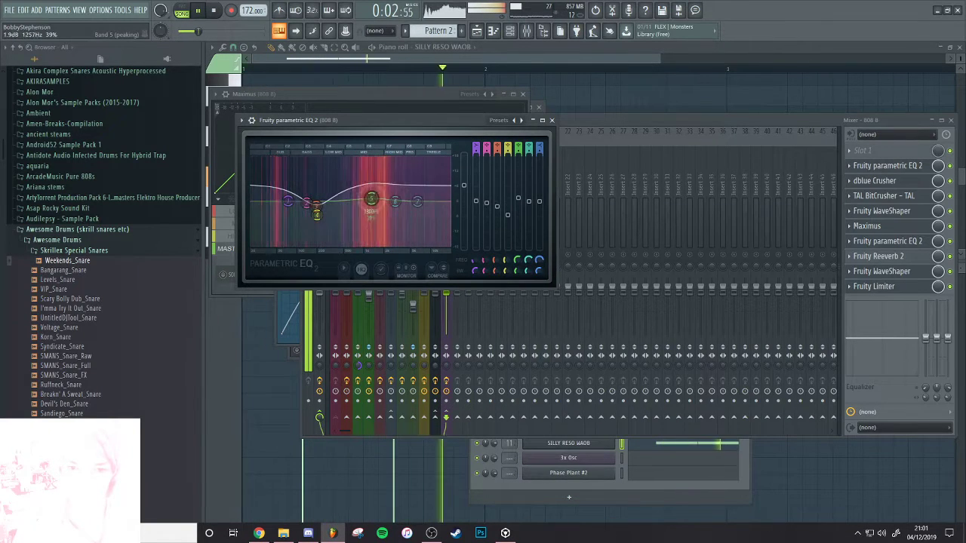
pyautogui.moveTo(317, 215); pyautogui.dragTo(317, 223)
pyautogui.press('space')
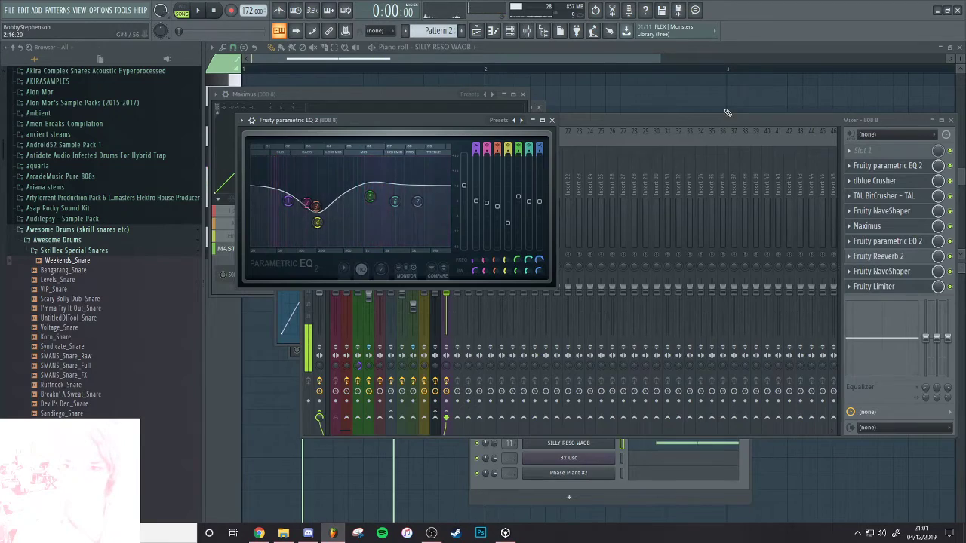
# Return to the playlist, play the arrangement, and check the bass track's Fruity Limiter compressor settings
pyautogui.click(723, 102)
pyautogui.press('F7')
pyautogui.middleClick(459, 490)
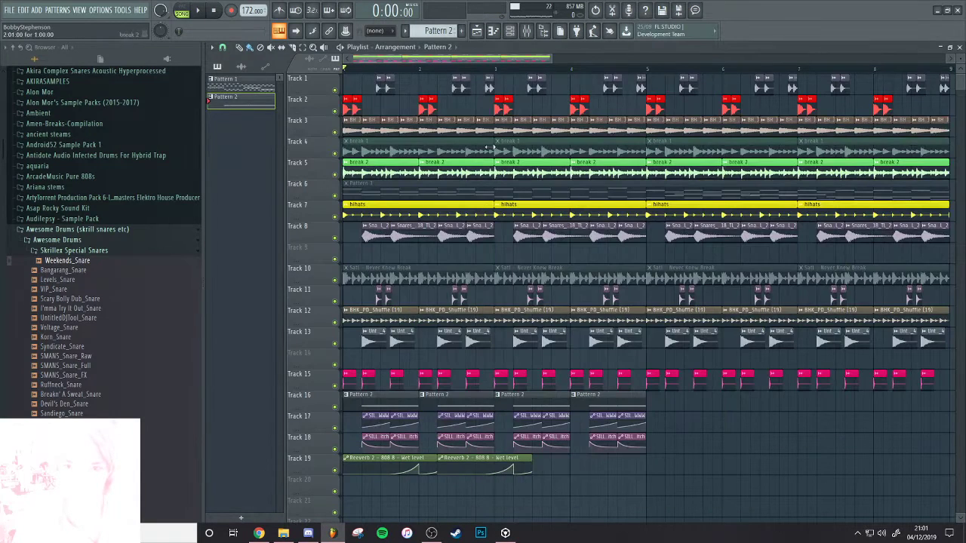
pyautogui.click(538, 29)
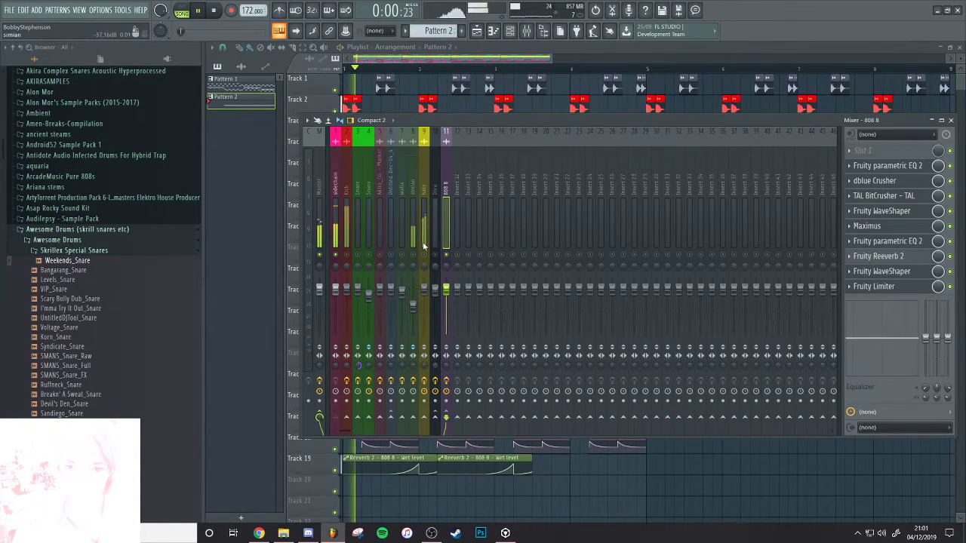
pyautogui.click(883, 287)
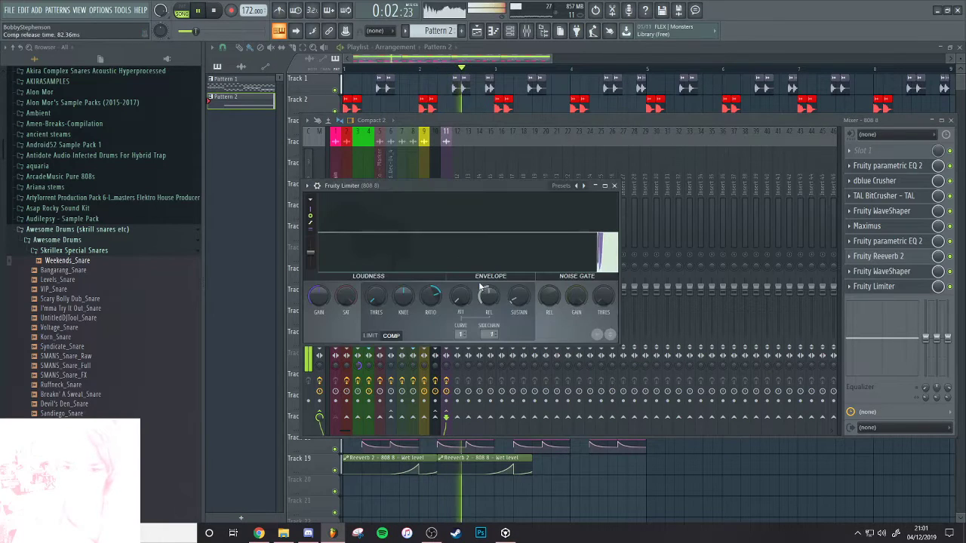
# Stop playback, close the plugin windows, and repeat the Reeverb 2 wet level clip twice more along track 19
pyautogui.press('F12')
pyautogui.press('space')
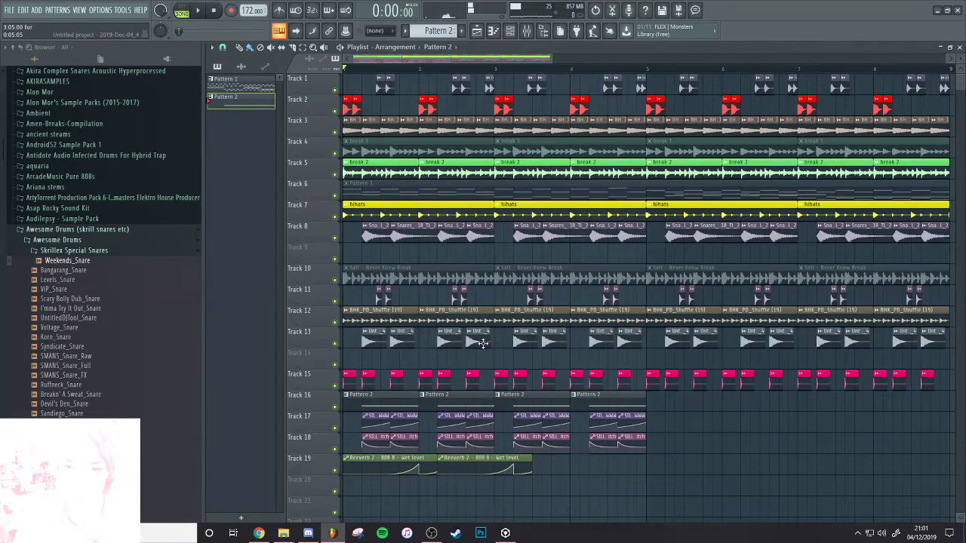
pyautogui.click(534, 470)
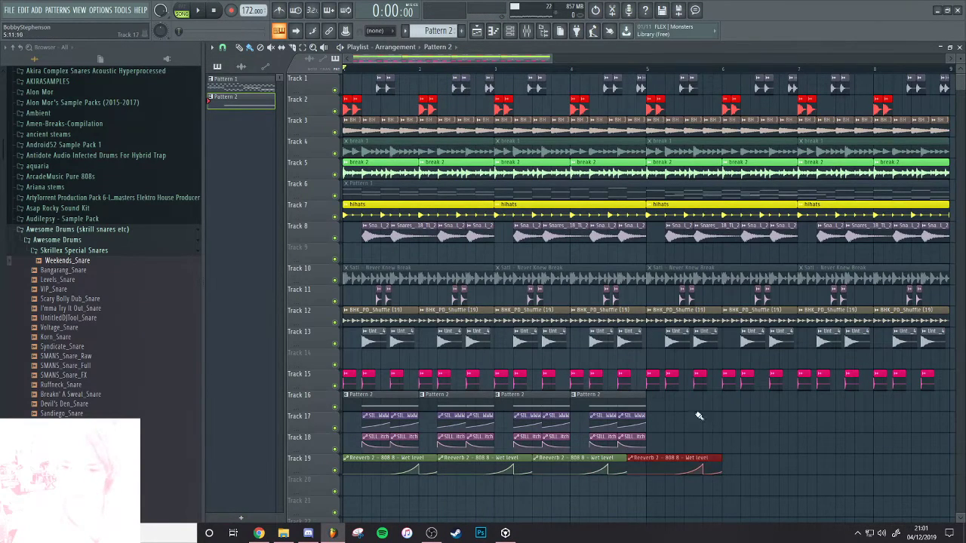
# Unsolo the bass on mixer track 11 and play the full arrangement
pyautogui.press('F9')
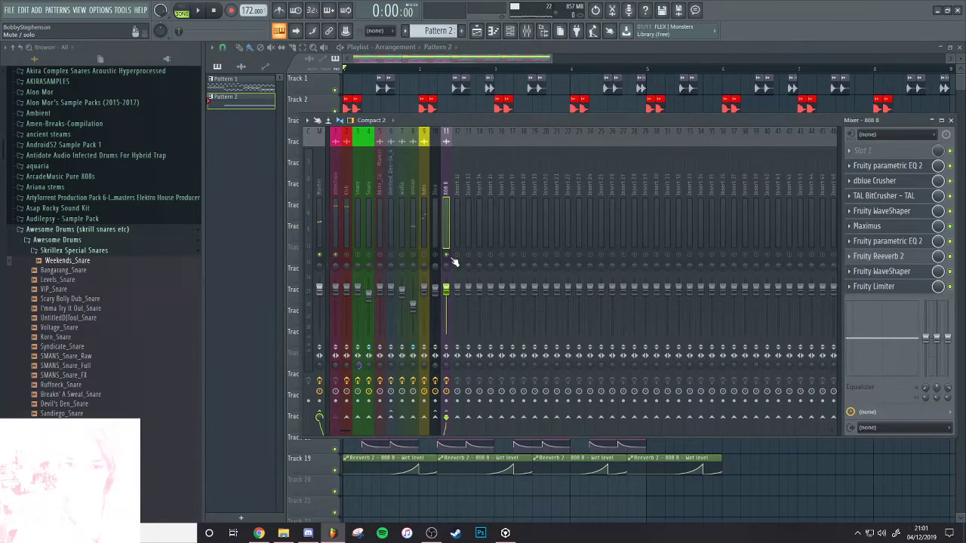
pyautogui.keyDown('ctrl'); pyautogui.click(451, 257); pyautogui.keyUp('ctrl')
pyautogui.press('space')
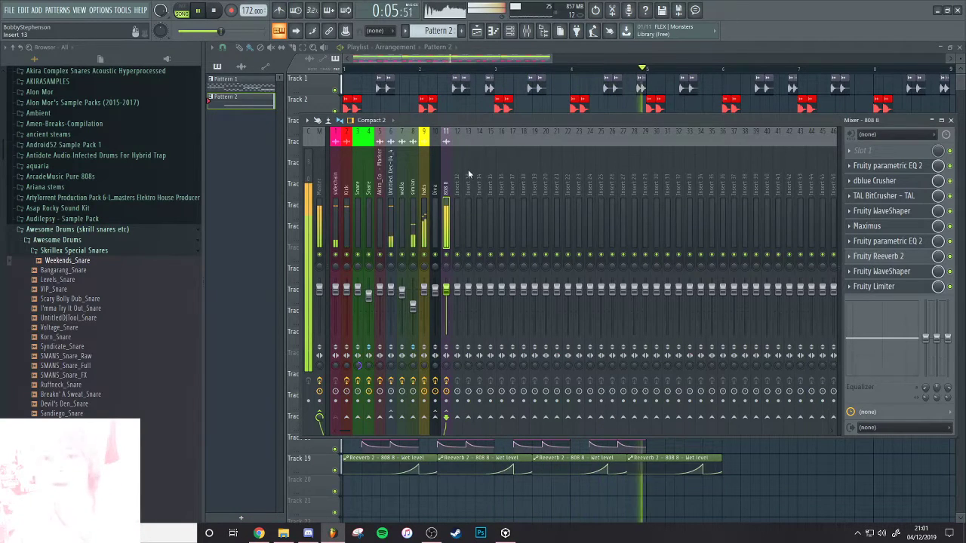
# Open Pattern 2's SILLY RESO WAOB notes from the playlist and transpose them down one octave during playback
pyautogui.press('F9')
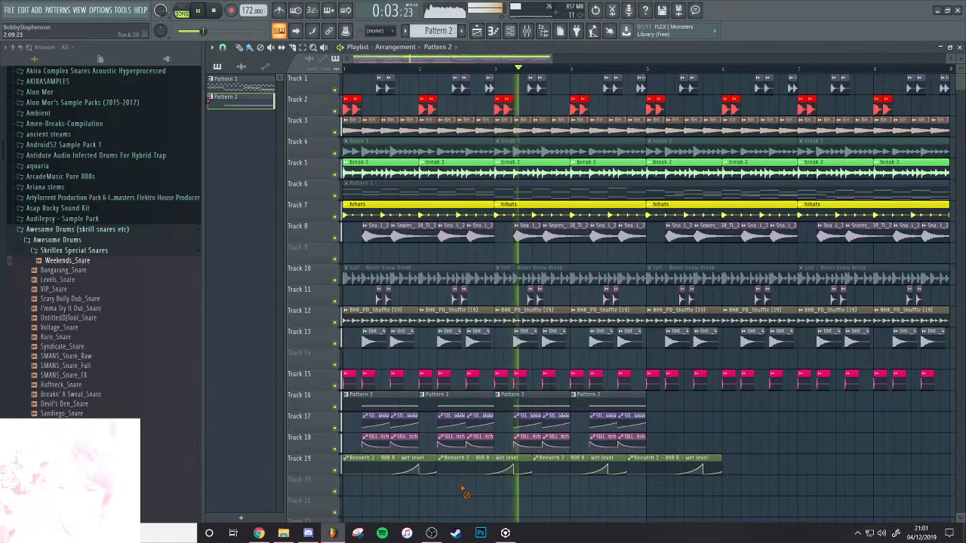
pyautogui.press('space')
pyautogui.doubleClick(469, 403)
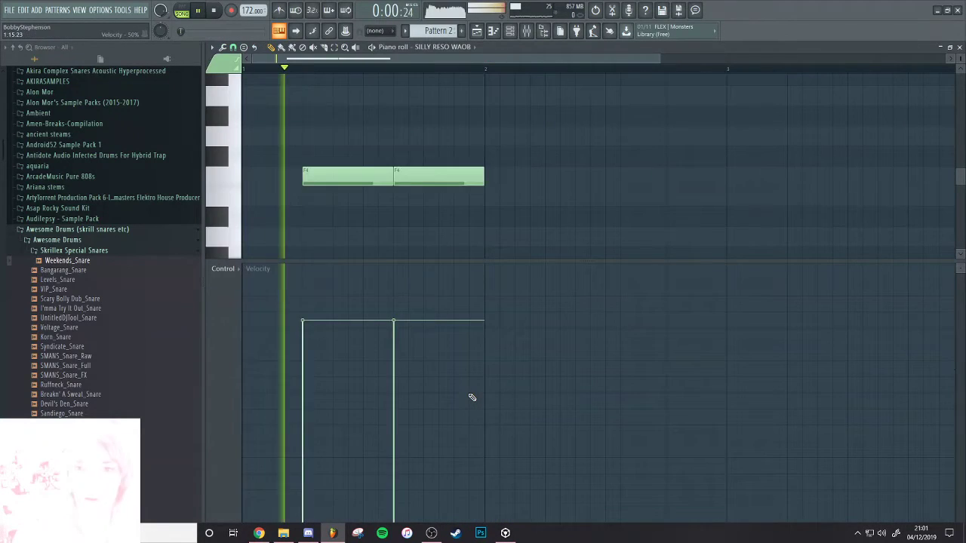
pyautogui.press('space')
pyautogui.hotkey('ctrl', 'Down')
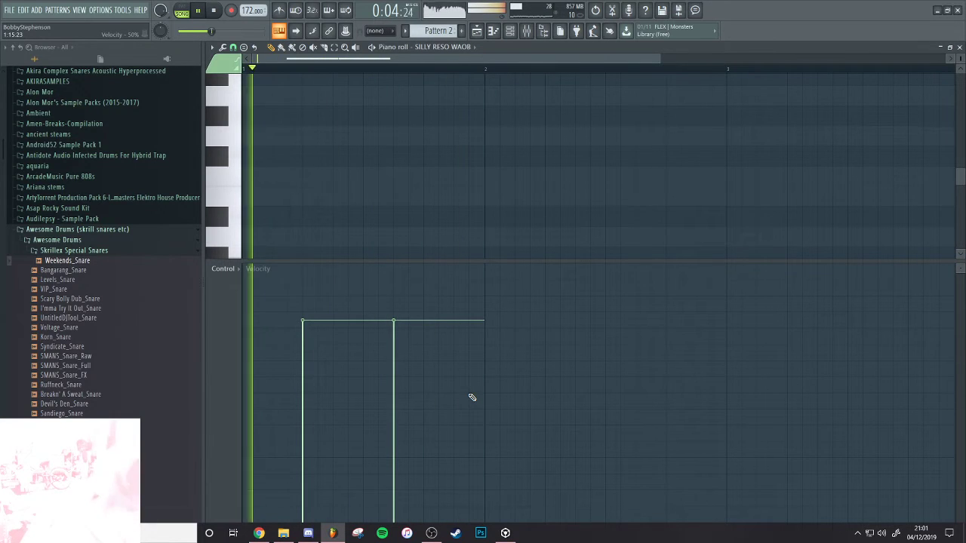
# Solo mixer track 11 and audition the bass on its own
pyautogui.press('F9')
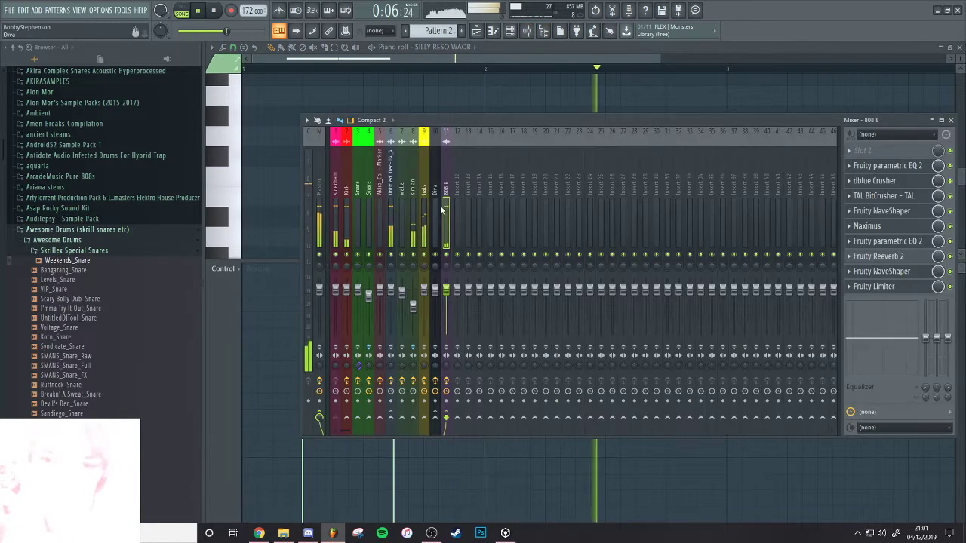
pyautogui.rightClick(446, 264)
pyautogui.rightClick(446, 255)
pyautogui.press('space')
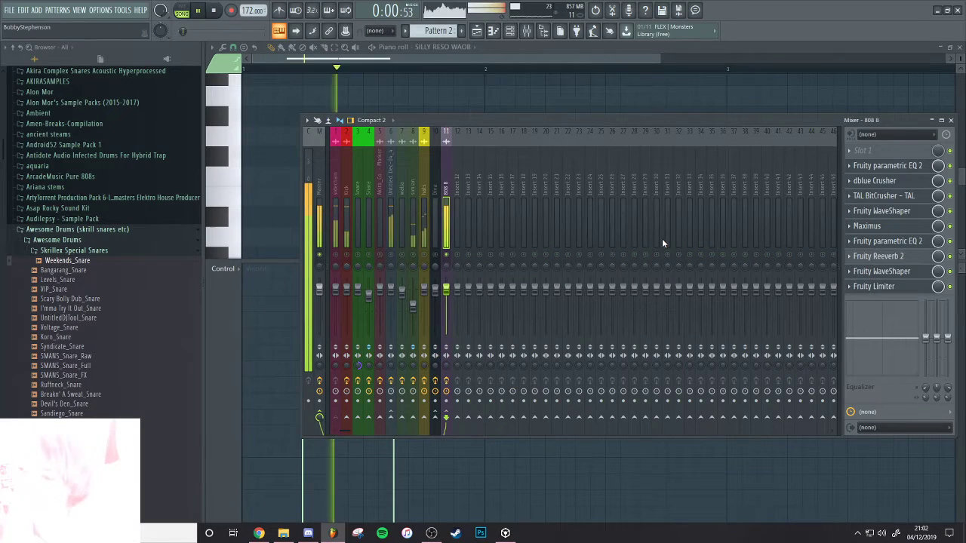
pyautogui.press('space')
pyautogui.click(895, 240)
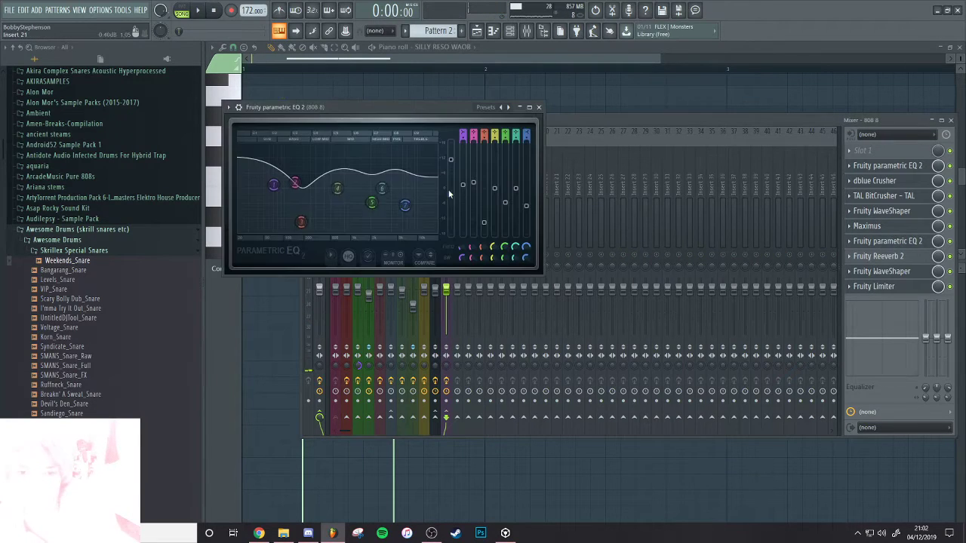
pyautogui.click(914, 166)
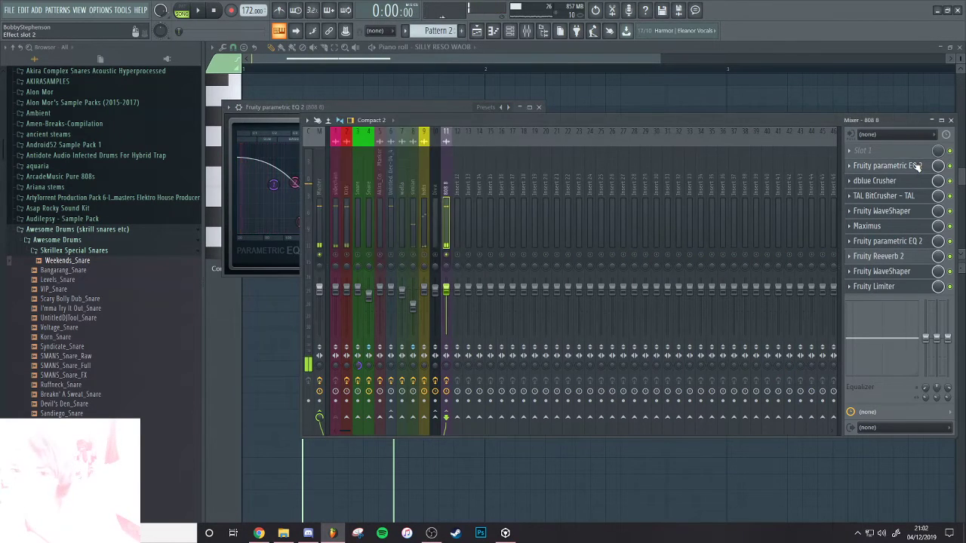
pyautogui.rightClick(522, 121)
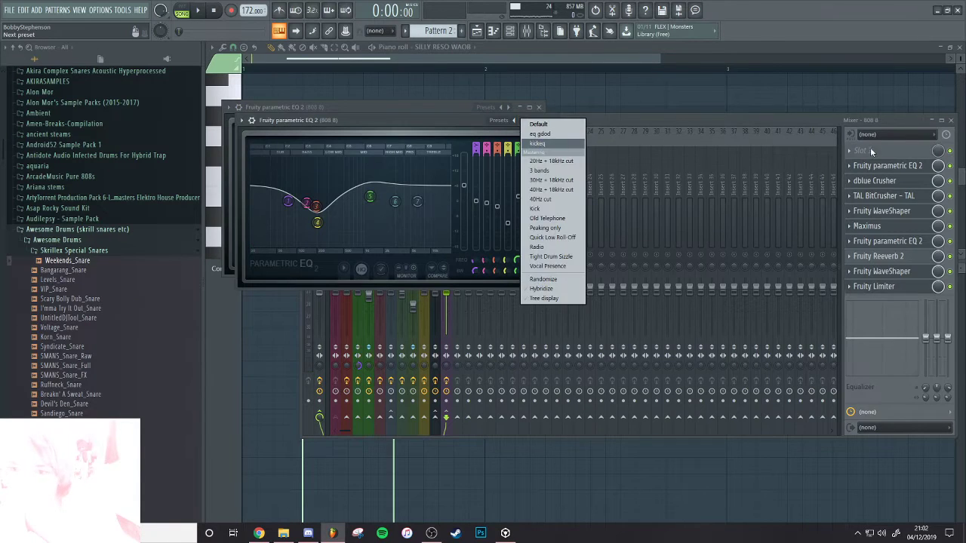
# Add a Fruity Parametric EQ 2 in slot 1 of the bass track and load its 30Hz + 18kHz cut preset
pyautogui.click(859, 154)
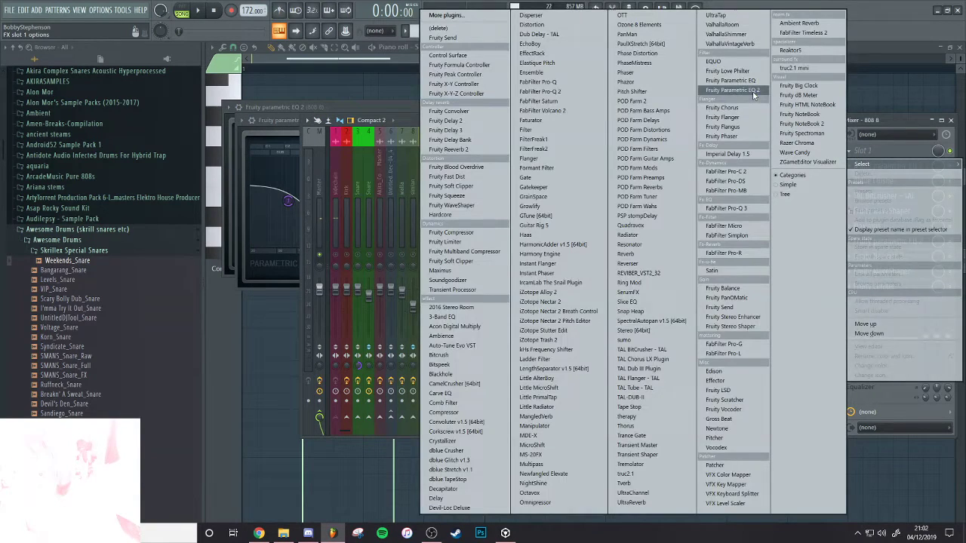
pyautogui.click(752, 93)
pyautogui.click(545, 160)
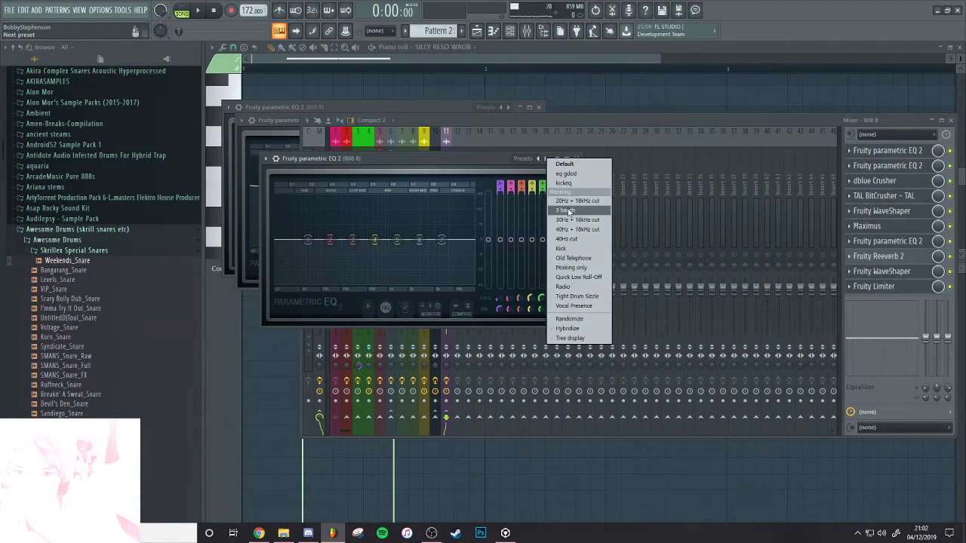
pyautogui.click(573, 220)
# During playback, raise the slot 1 EQ's high-pass cutoff to about 200 Hz and lower its low-pass cutoff slightly
pyautogui.press('space')
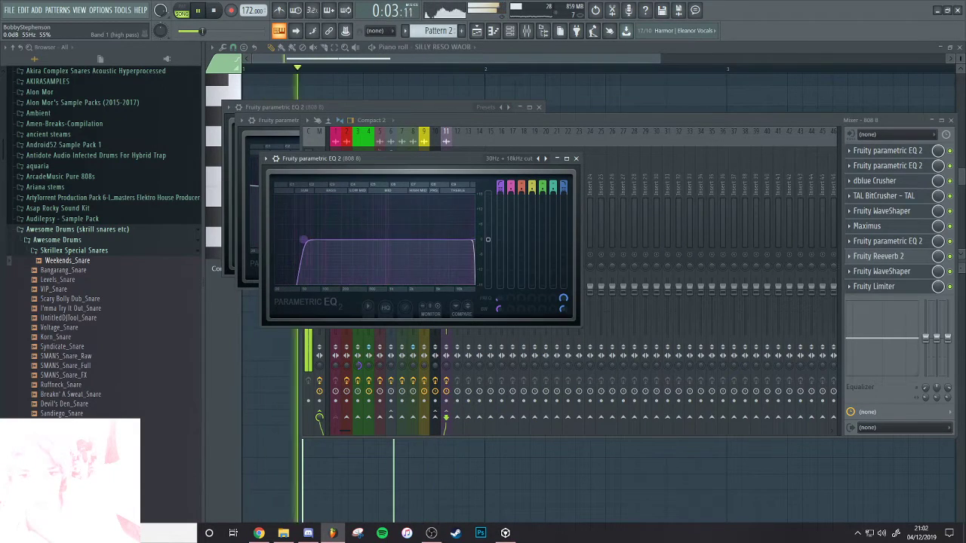
pyautogui.moveTo(292, 240); pyautogui.dragTo(339, 240)
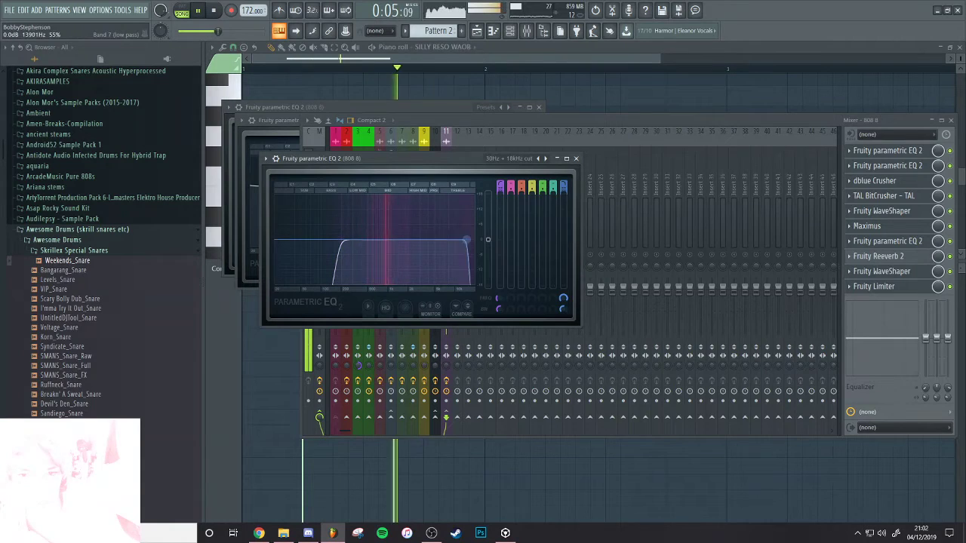
pyautogui.moveTo(474, 240)
pyautogui.mouseDown()
pyautogui.moveTo(437, 240)
pyautogui.moveTo(469, 240)
pyautogui.mouseUp()
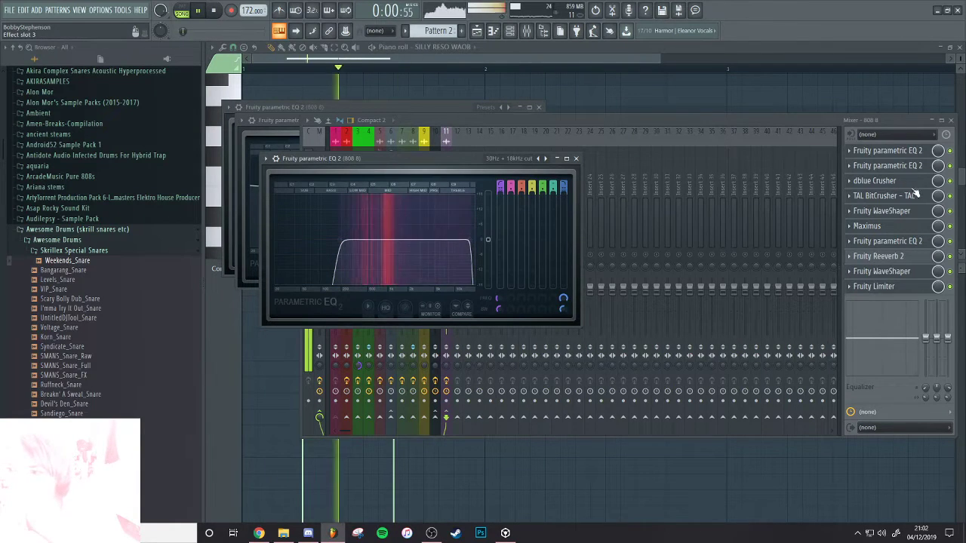
# Bypass the dblue Crusher in slot 3 and replay the bass to compare the sound
pyautogui.click(952, 185)
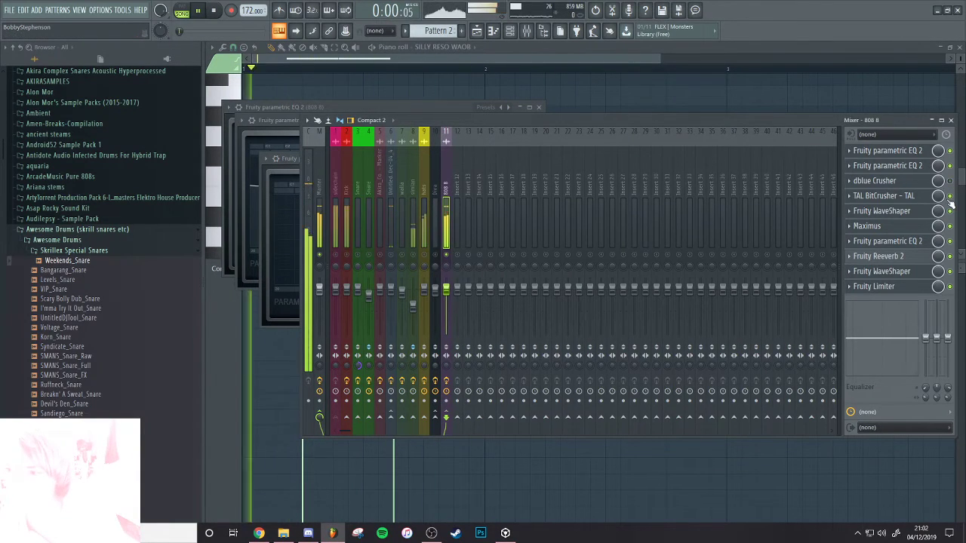
pyautogui.press('space')
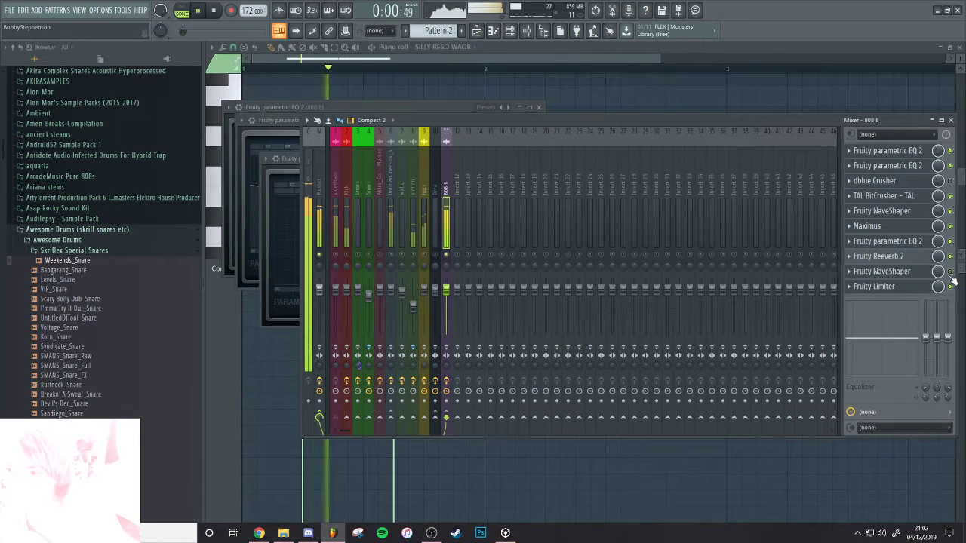
pyautogui.press('space')
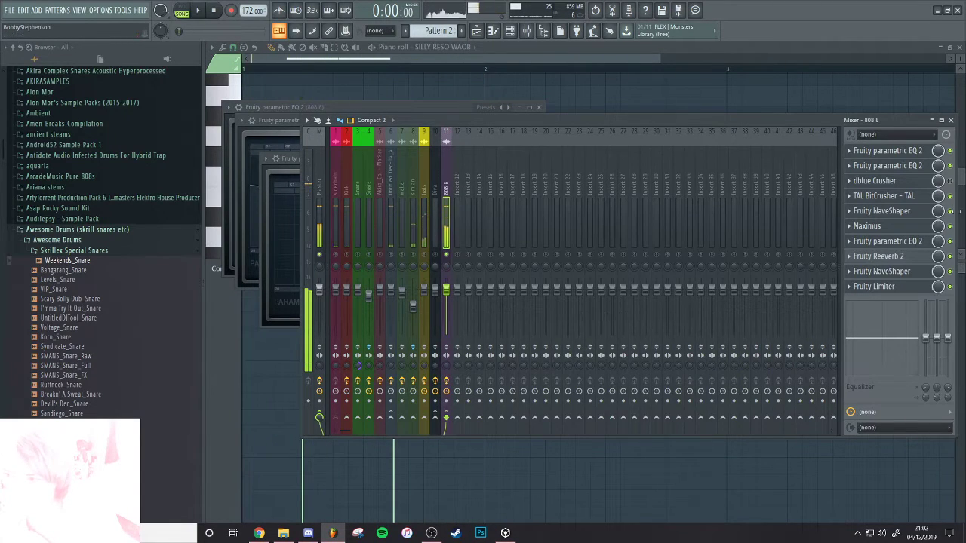
pyautogui.press('space')
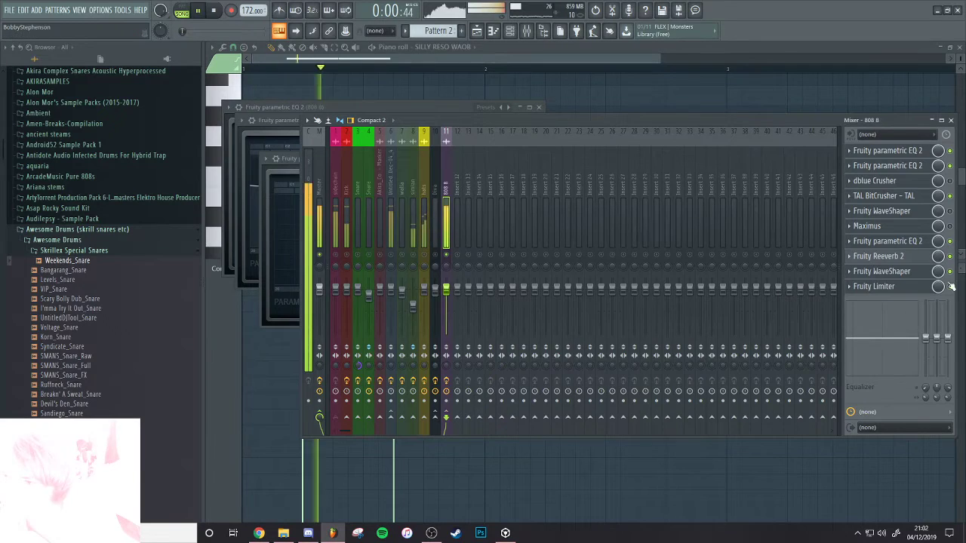
# Check the Fruity Limiter and replay the bass with the slot 9 WaveShaper bypassed
pyautogui.click(906, 286)
pyautogui.press('space')
pyautogui.press('space')
pyautogui.press('space')
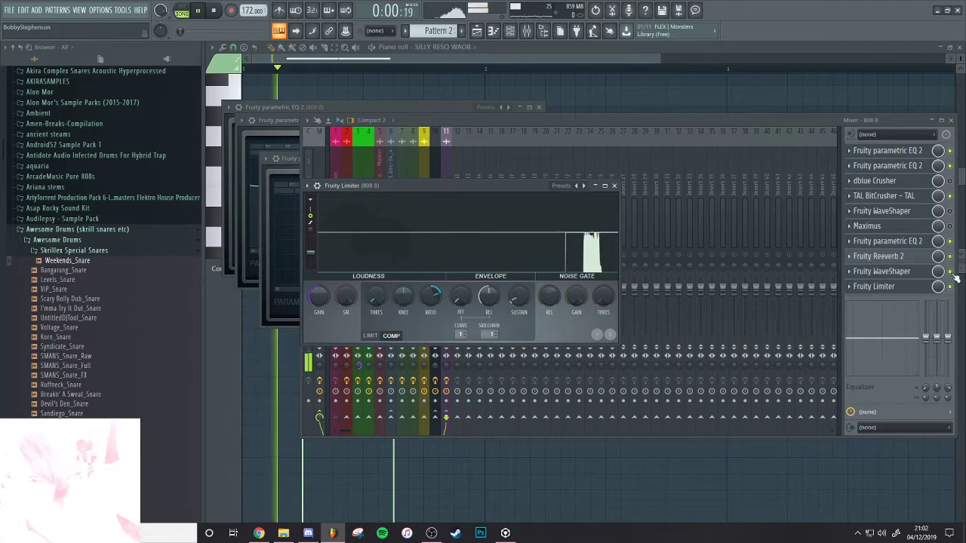
pyautogui.click(950, 271)
pyautogui.press('space')
pyautogui.press('space')
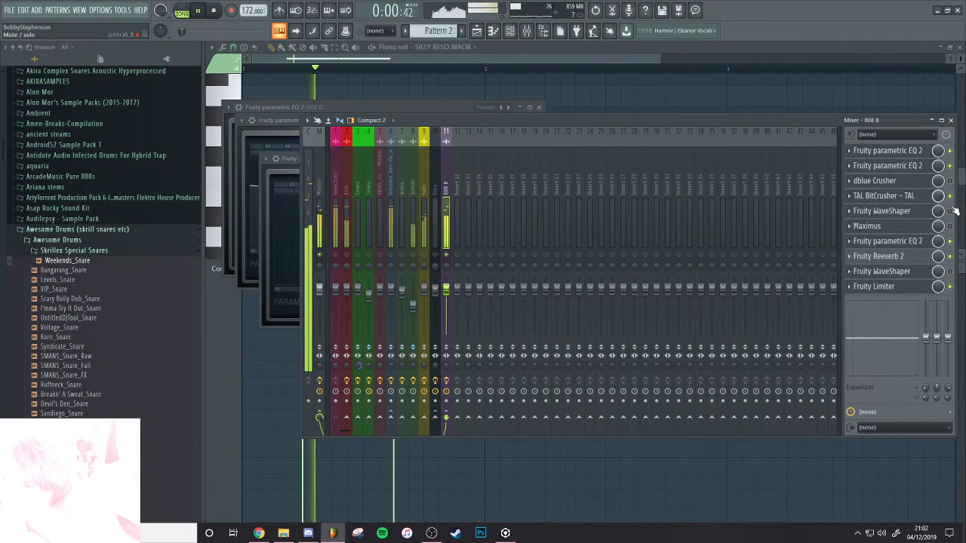
# Bypass the TAL BitCrusher in slot 4 and audition the bass again
pyautogui.click(950, 196)
pyautogui.press('space')
pyautogui.press('space')
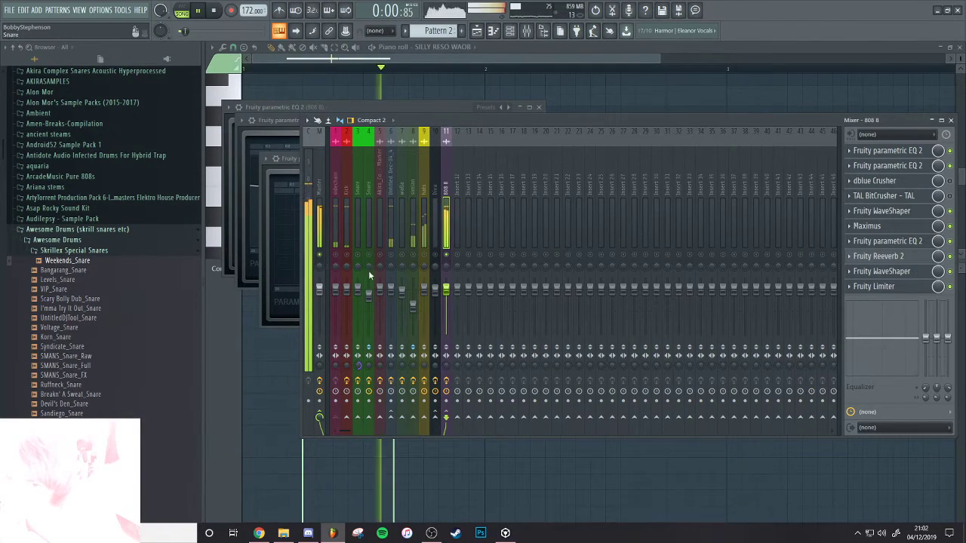
pyautogui.press('space')
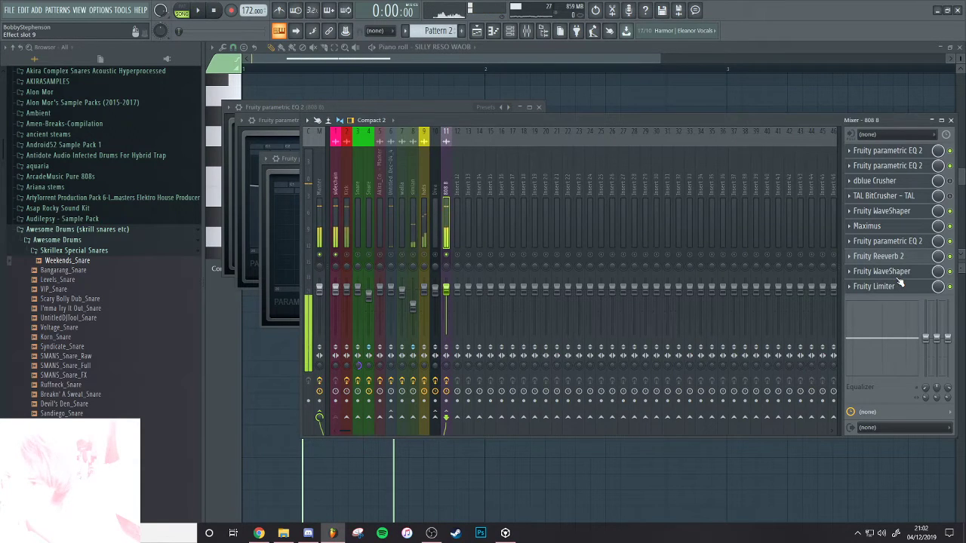
# Reset the pre amp amount of the slot 9 Fruity WaveShaper while listening to the bass
pyautogui.click(894, 271)
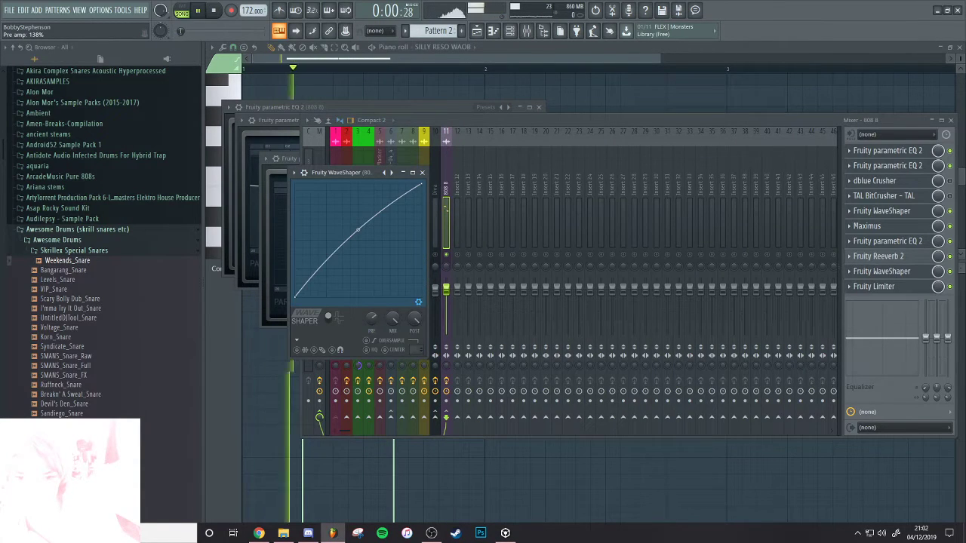
pyautogui.rightClick(369, 323)
pyautogui.click(385, 329)
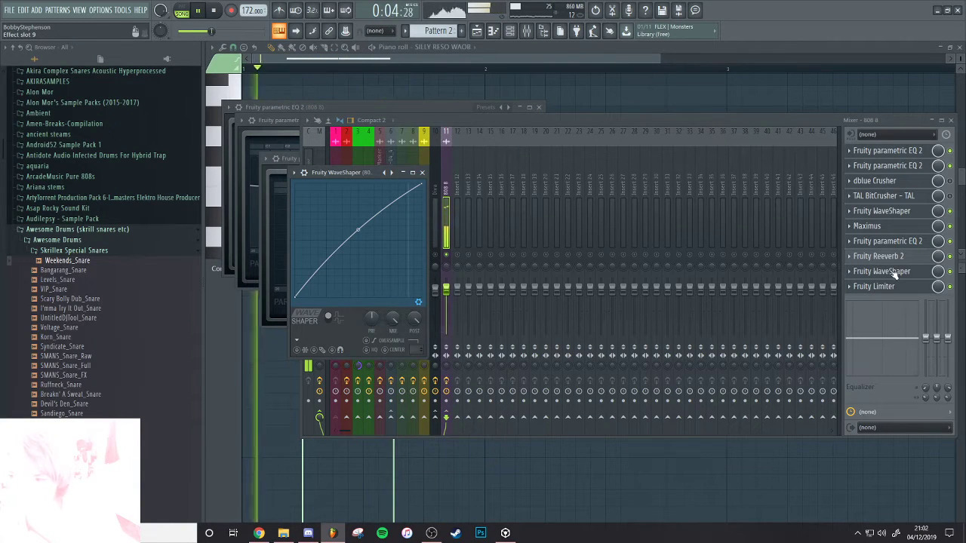
pyautogui.press('space')
# In the slot 2 Parametric EQ 2, cut band 7 and shift bands 5, 6 and 7 lower in frequency, boosting band 5
pyautogui.click(886, 165)
pyautogui.press('space')
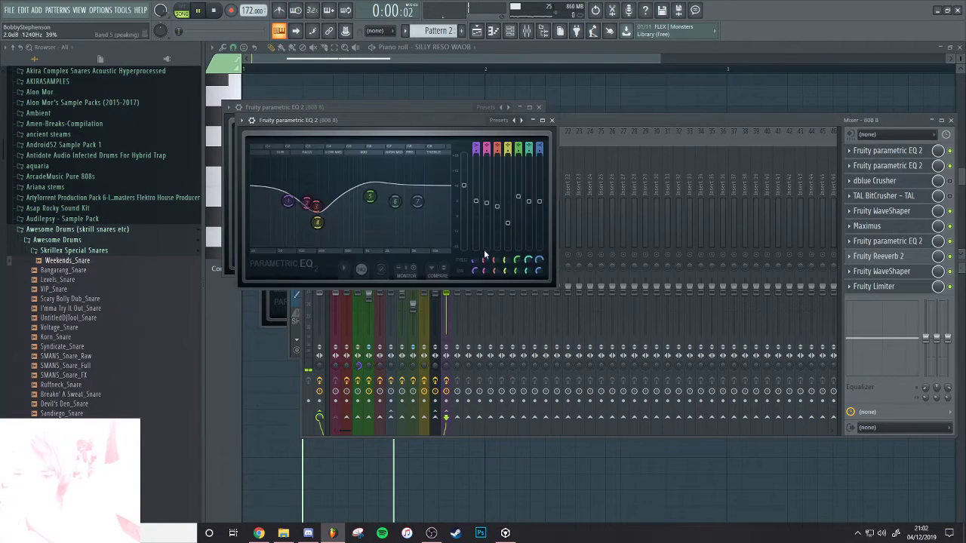
pyautogui.moveTo(417, 224)
pyautogui.mouseDown()
pyautogui.moveTo(394, 233)
pyautogui.moveTo(399, 241)
pyautogui.moveTo(399, 227)
pyautogui.mouseUp()
pyautogui.moveTo(368, 194)
pyautogui.mouseDown()
pyautogui.moveTo(351, 189)
pyautogui.moveTo(359, 205)
pyautogui.mouseUp()
pyautogui.click(893, 166)
pyautogui.click(892, 166)
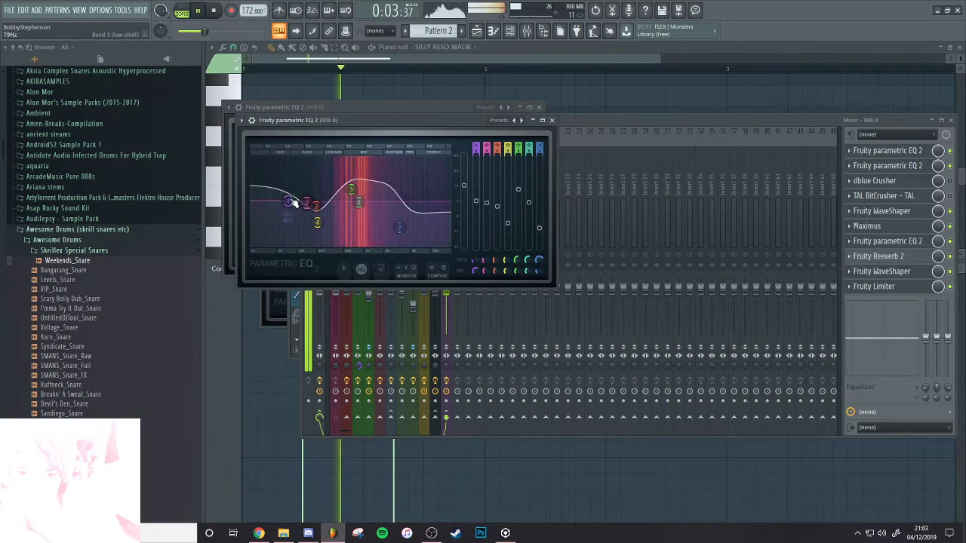
# Nudge band 1 of the slot 2 EQ and move the slot 1 EQ's high-pass cutoff back down into the sub range
pyautogui.moveTo(289, 202); pyautogui.dragTo(291, 207)
pyautogui.click(889, 154)
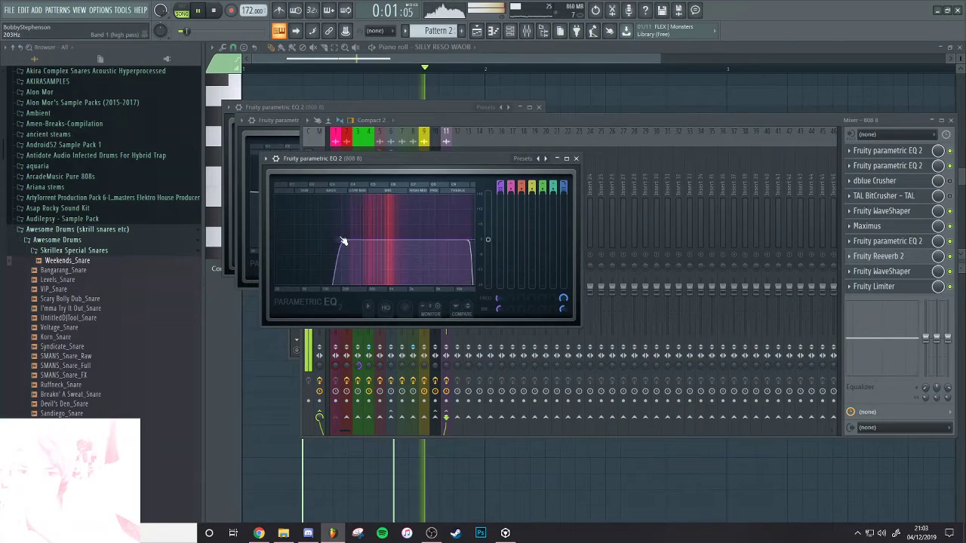
pyautogui.moveTo(345, 240); pyautogui.dragTo(300, 240)
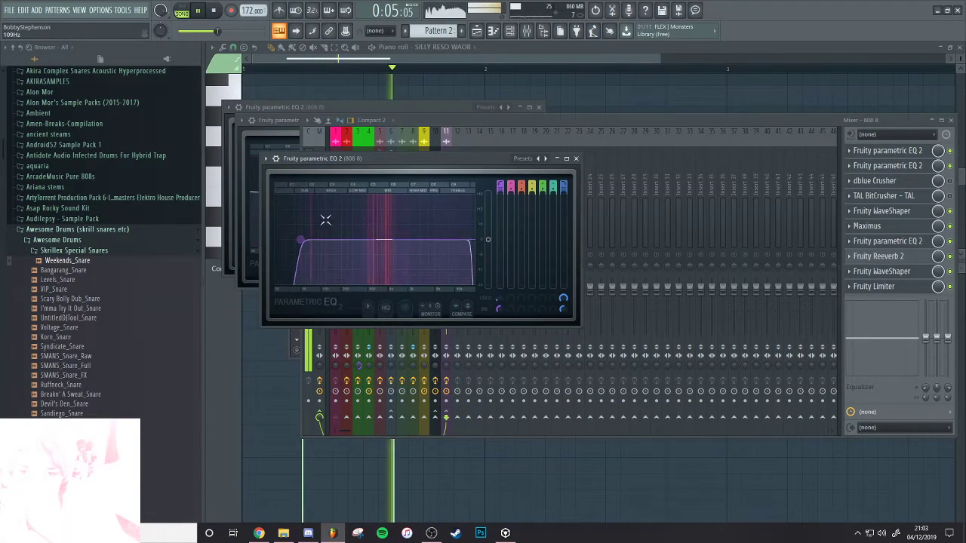
# Transpose the bass notes in the piano roll down one octave, return to the mixer, and stop playback
pyautogui.click(649, 89)
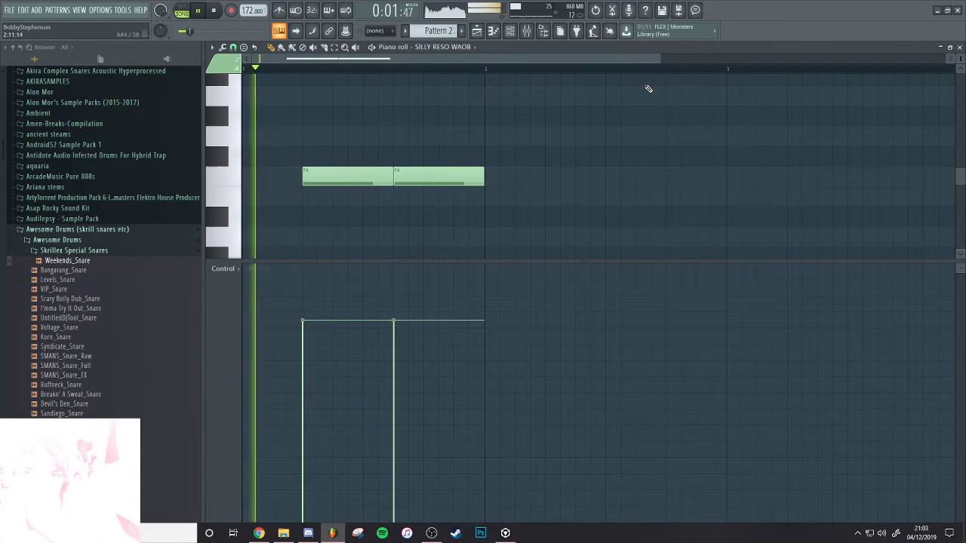
pyautogui.hotkey('ctrl', 'Down')
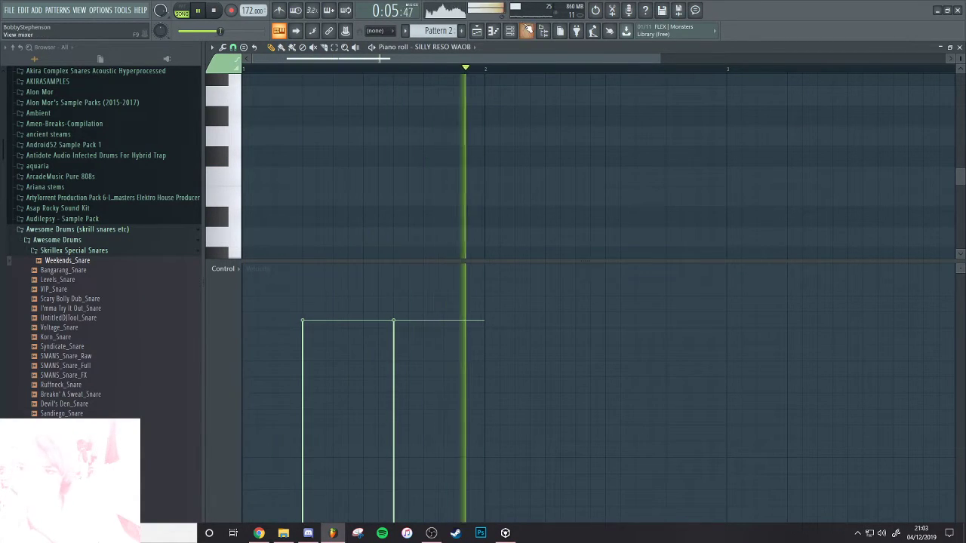
pyautogui.press('F9')
pyautogui.press('space')
# In the slot 7 Parametric EQ 2, raise band 5, cut bands 4 and 7 further, and pull band 2 down and lower in frequency
pyautogui.click(889, 242)
pyautogui.press('space')
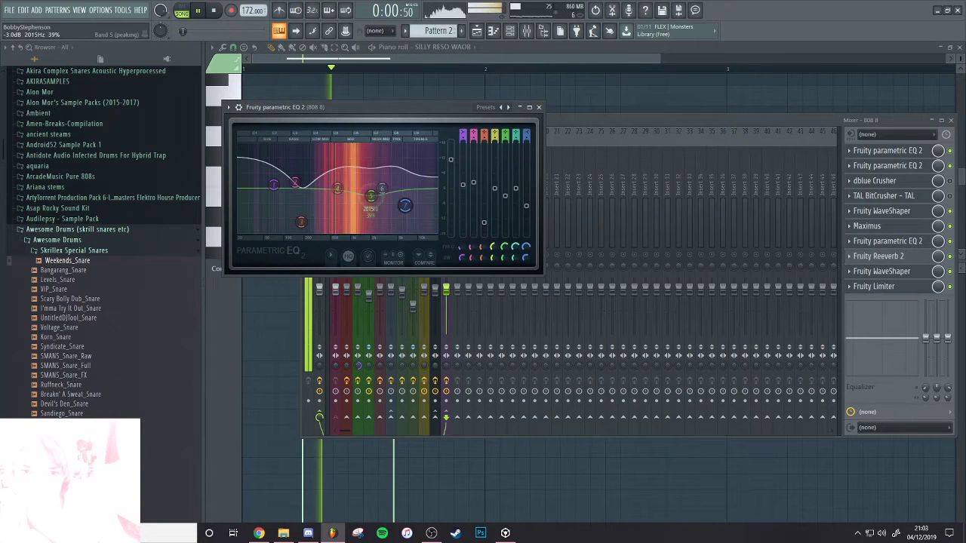
pyautogui.moveTo(382, 191)
pyautogui.mouseDown()
pyautogui.moveTo(406, 178)
pyautogui.moveTo(377, 194)
pyautogui.mouseUp()
pyautogui.moveTo(405, 205); pyautogui.dragTo(406, 212)
pyautogui.moveTo(338, 189)
pyautogui.mouseDown()
pyautogui.moveTo(324, 195)
pyautogui.moveTo(351, 209)
pyautogui.moveTo(346, 202)
pyautogui.mouseUp()
pyautogui.moveTo(296, 184); pyautogui.dragTo(276, 210)
# Make the slot 7 EQ's band 1 a high pass at about 200 Hz, shift band 4 lower, and reduce the main level slightly
pyautogui.rightClick(274, 186)
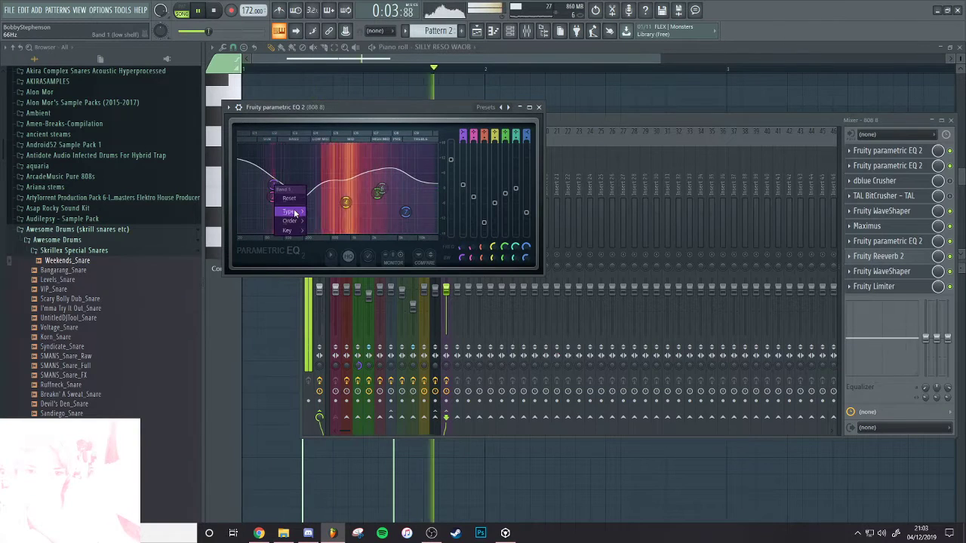
pyautogui.moveTo(289, 211)
pyautogui.click(325, 242)
pyautogui.moveTo(274, 191); pyautogui.dragTo(319, 196)
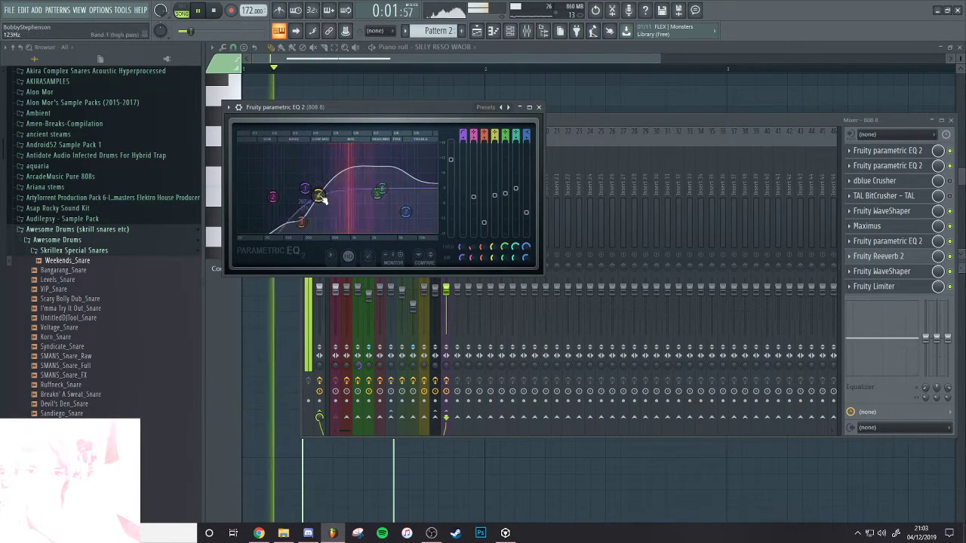
pyautogui.moveTo(451, 160); pyautogui.dragTo(452, 163)
# Reshape the slot 9 Fruity WaveShaper's curve during playback, deleting extra points to leave a single gentle bend
pyautogui.click(879, 256)
pyautogui.press('space')
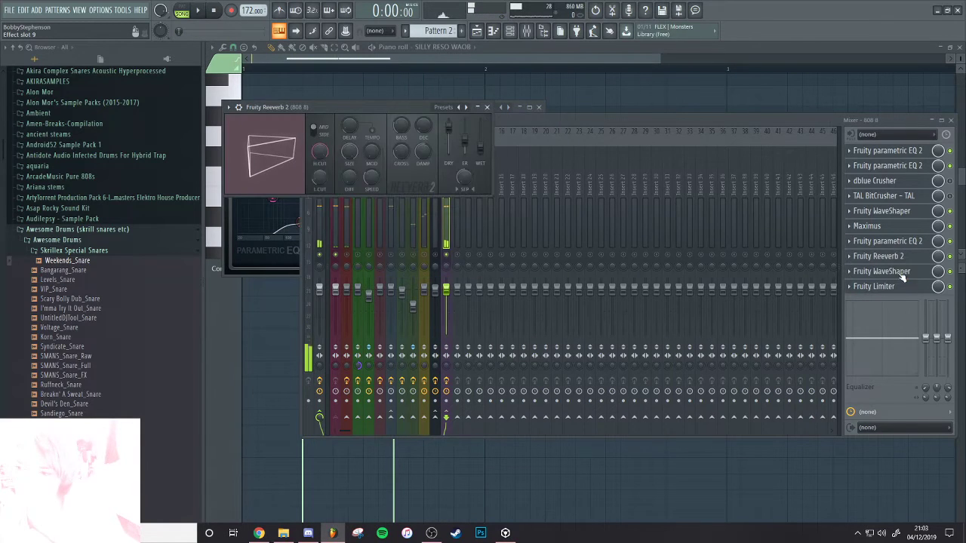
pyautogui.click(896, 276)
pyautogui.press('space')
pyautogui.rightClick(339, 238)
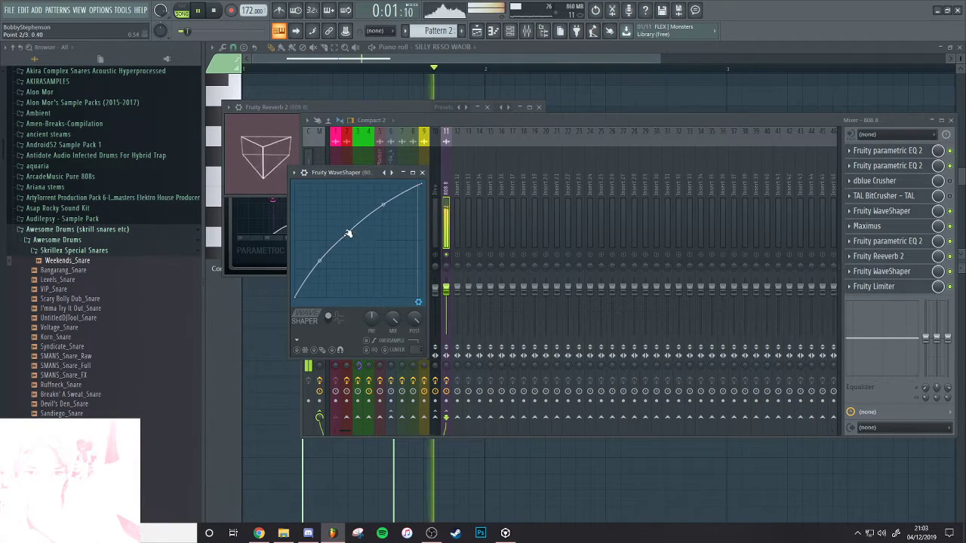
pyautogui.rightClick(372, 263)
pyautogui.moveTo(373, 264); pyautogui.dragTo(367, 234)
pyautogui.rightClick(367, 234)
pyautogui.click(393, 252)
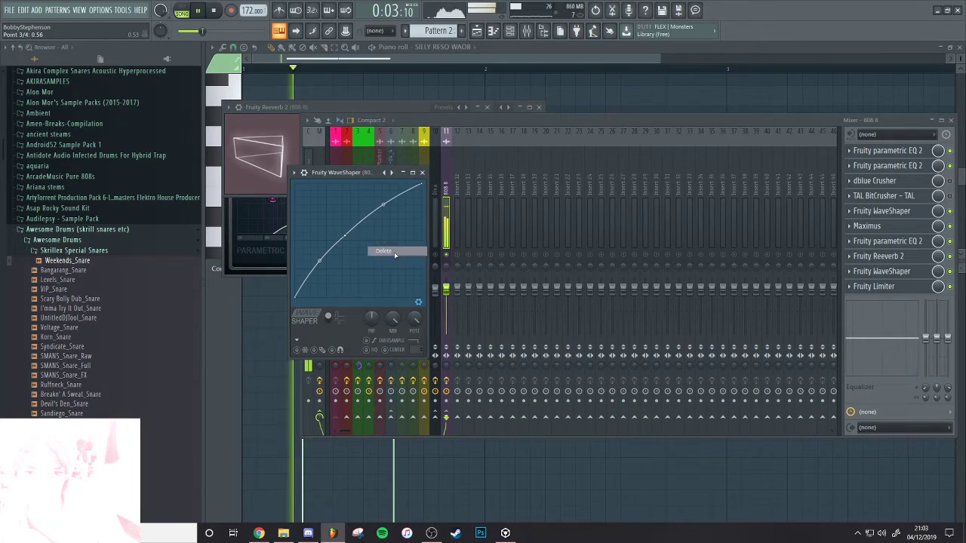
pyautogui.rightClick(345, 238)
pyautogui.click(363, 254)
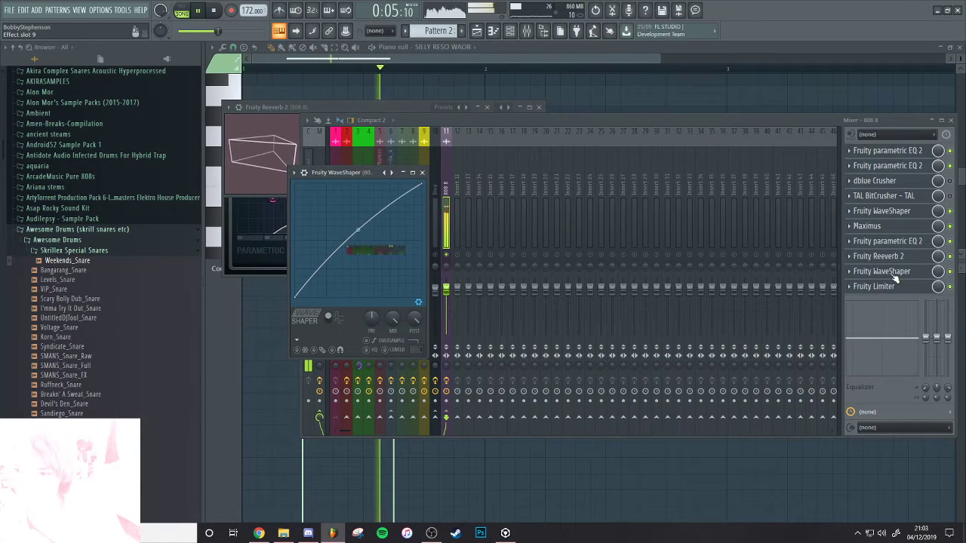
# Replace the slot 9 Fruity WaveShaper with Soundgoodizer and play the bass through it
pyautogui.click(890, 276)
pyautogui.rightClick(879, 276)
pyautogui.moveTo(864, 284)
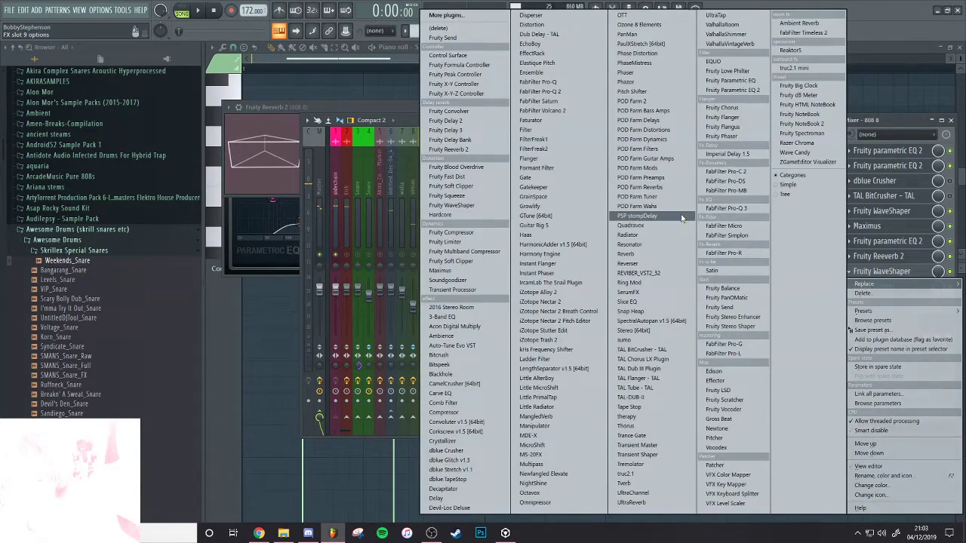
pyautogui.click(466, 280)
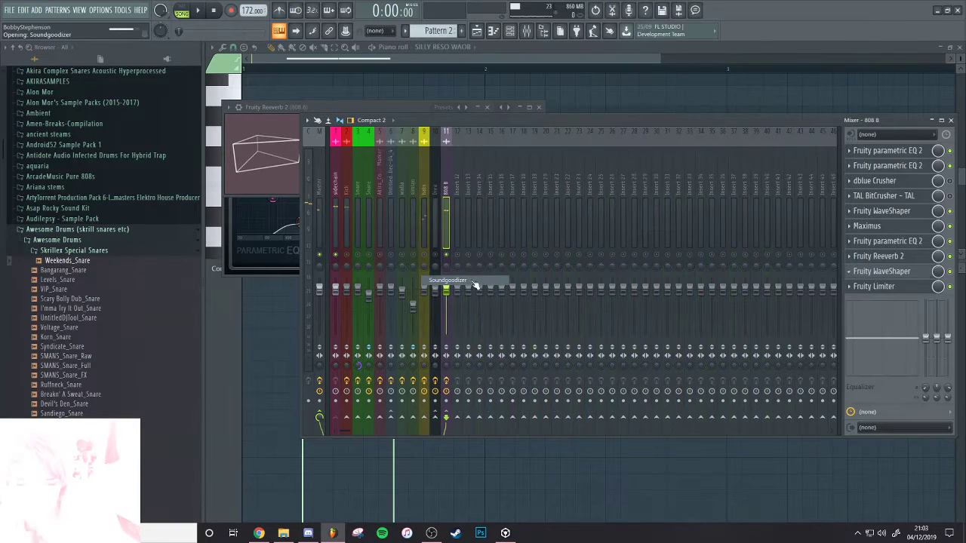
pyautogui.press('space')
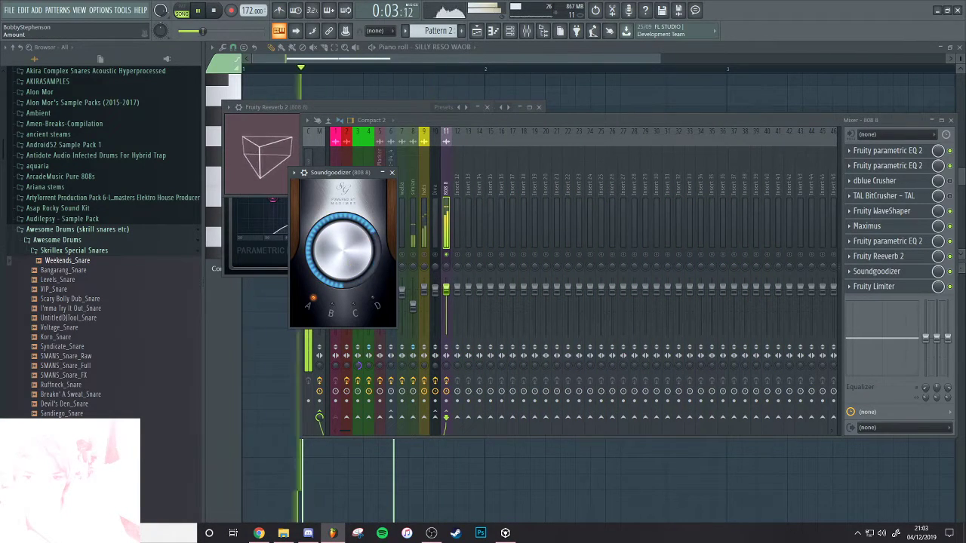
# Cut band 7 of the slot 7 EQ to about -15 dB and raise the slot 1 EQ's high-pass cutoff
pyautogui.click(887, 241)
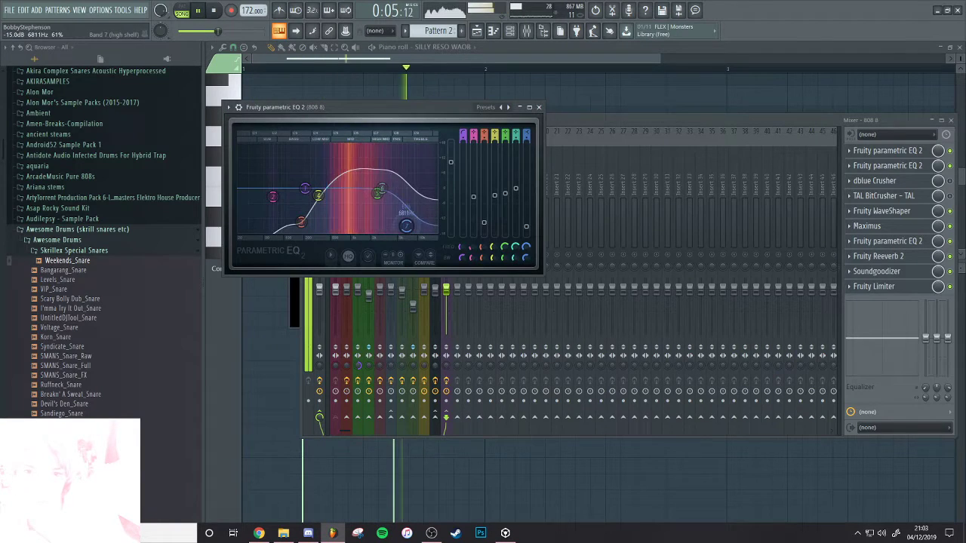
pyautogui.click(888, 152)
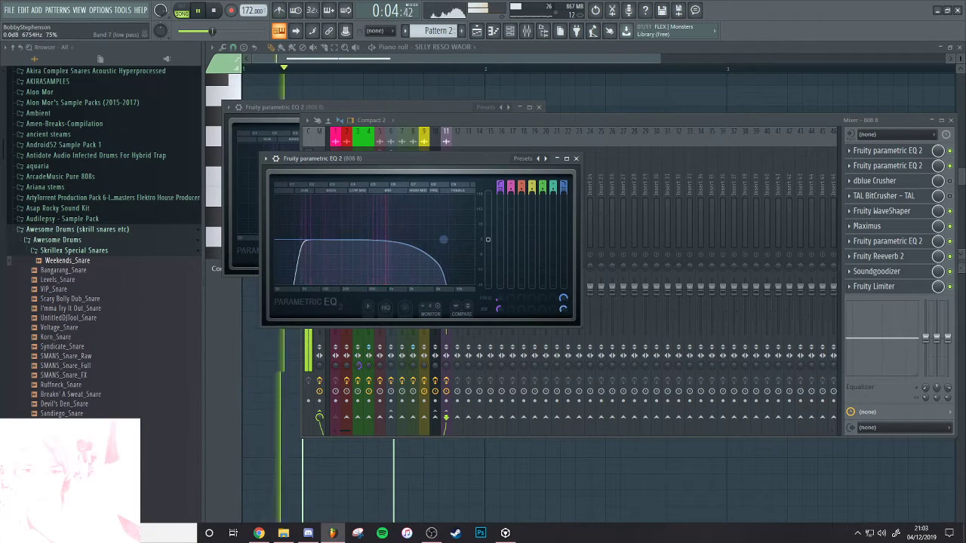
pyautogui.moveTo(300, 240); pyautogui.dragTo(327, 240)
pyautogui.press('space')
# Return to the playlist and mixer, unsolo the bass track, and play it with the full arrangement
pyautogui.rightClick(622, 88)
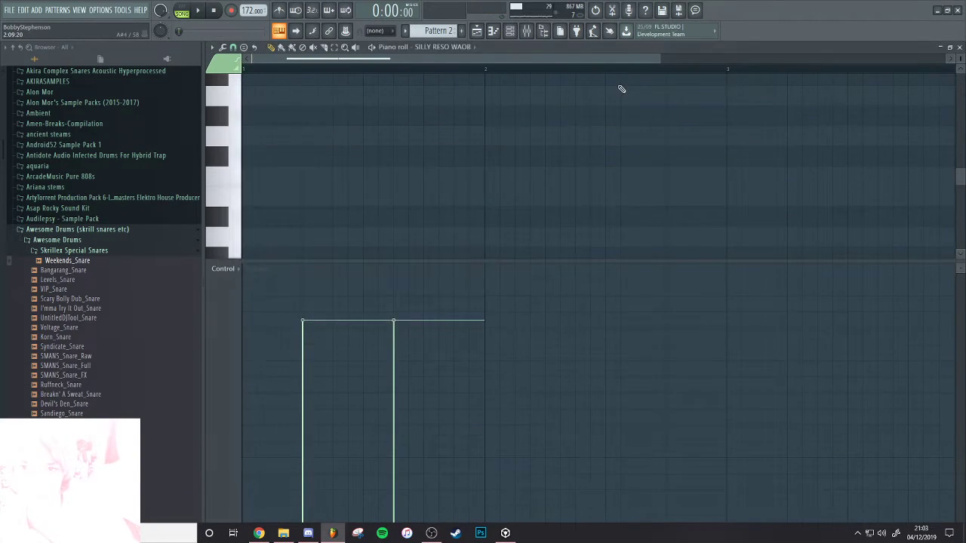
pyautogui.press('Escape')
pyautogui.click(602, 90)
pyautogui.press('F9')
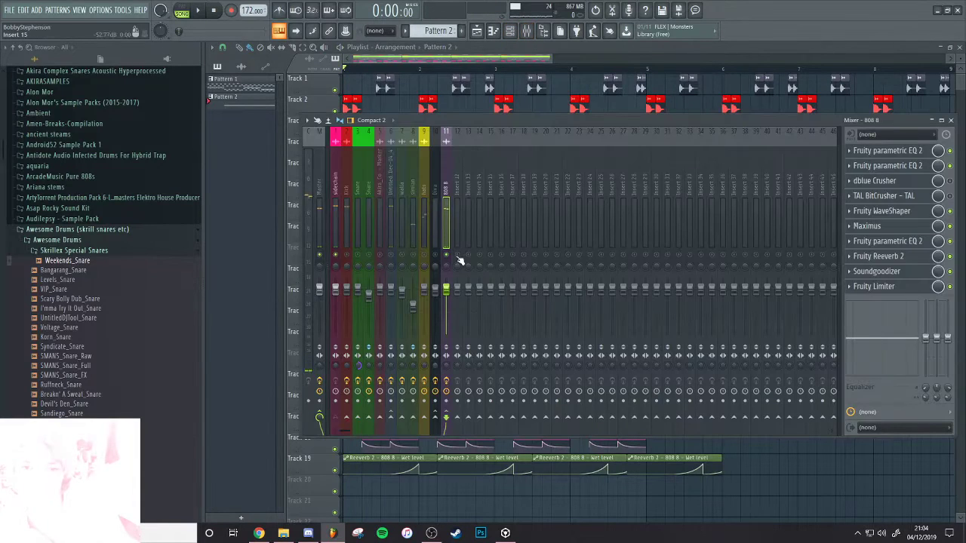
pyautogui.press('space')
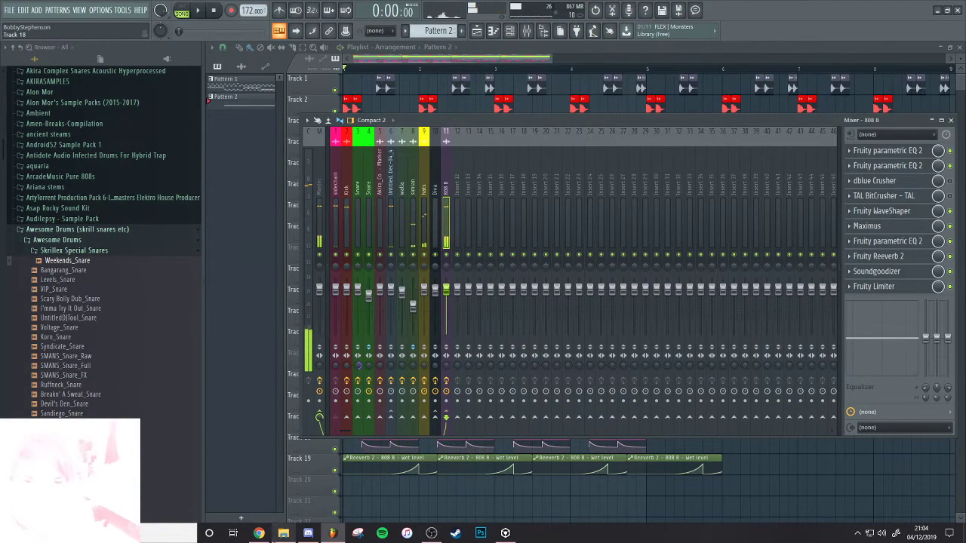
# Check the Twitch stream in the browser, return to FL Studio, and stop playback
pyautogui.click(259, 533)
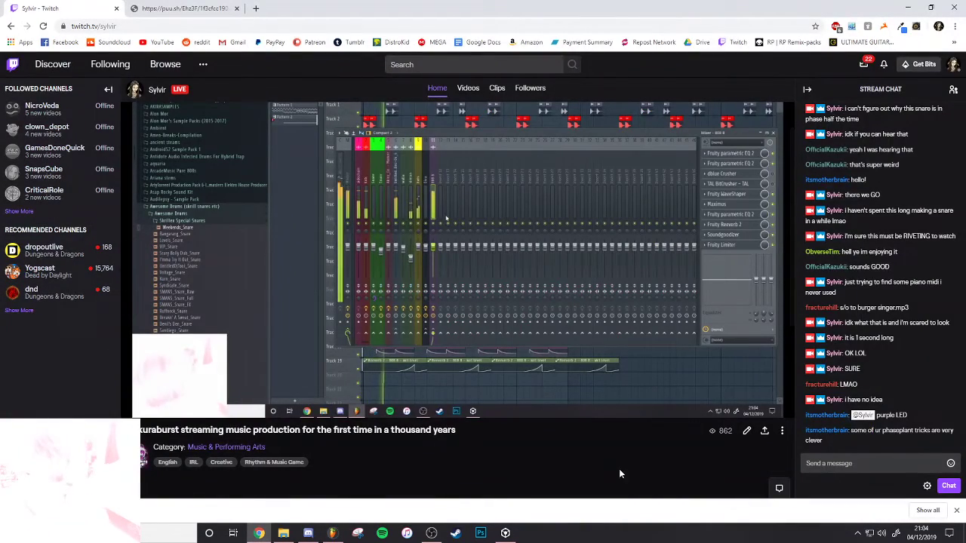
pyautogui.click(333, 534)
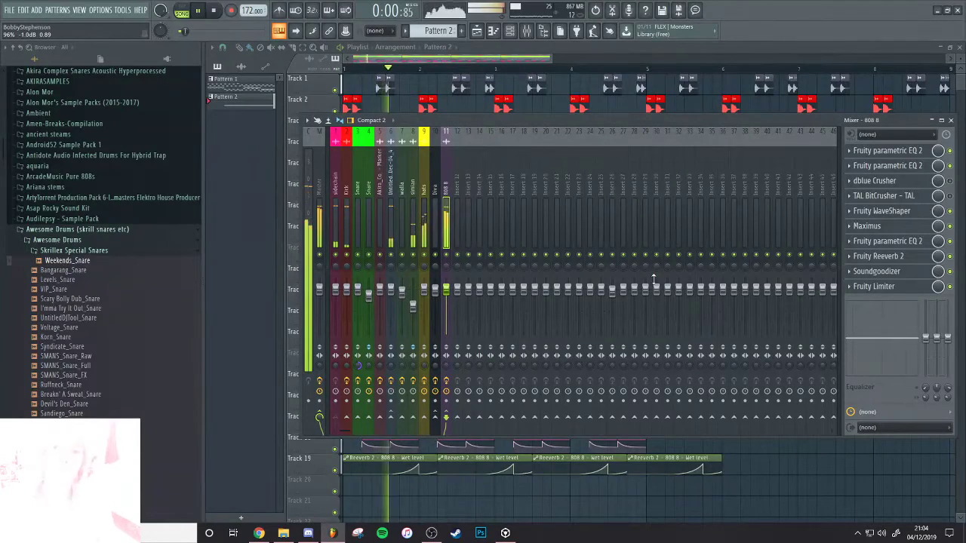
pyautogui.press('space')
# Mute the Pattern 2 and automation clips on playlist tracks 16 to 19 and listen to the arrangement without them
pyautogui.rightClick(758, 481)
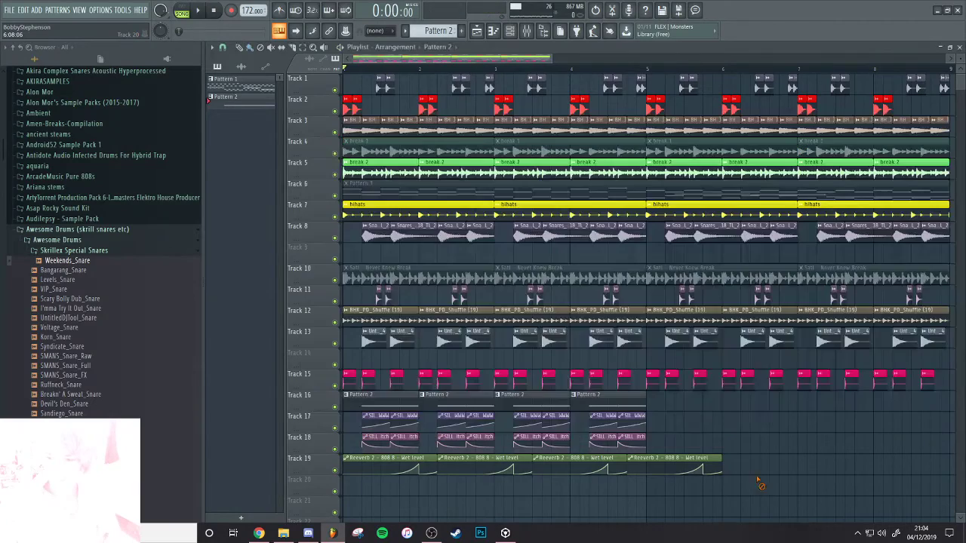
pyautogui.press('space')
pyautogui.moveTo(531, 406)
pyautogui.mouseDown()
pyautogui.moveTo(777, 440)
pyautogui.moveTo(299, 476)
pyautogui.mouseUp()
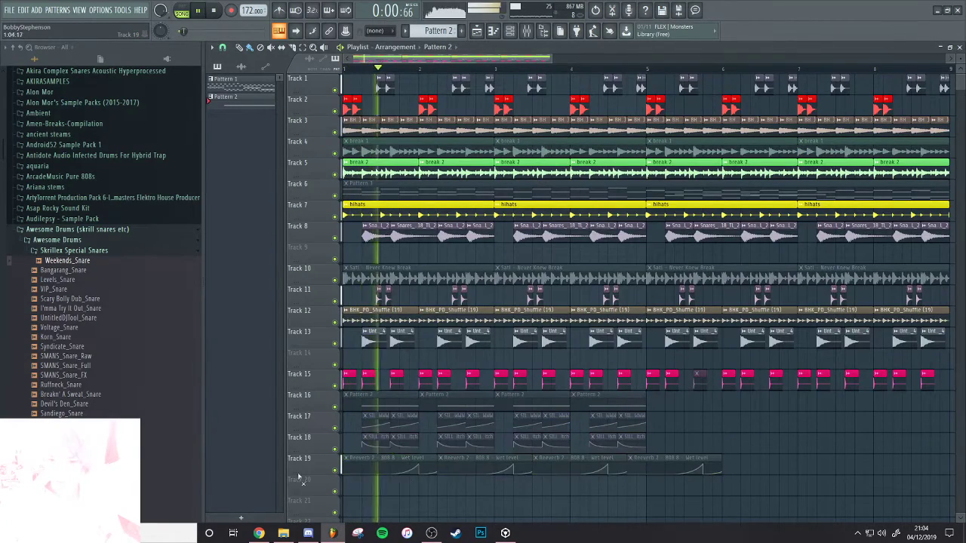
pyautogui.press('space')
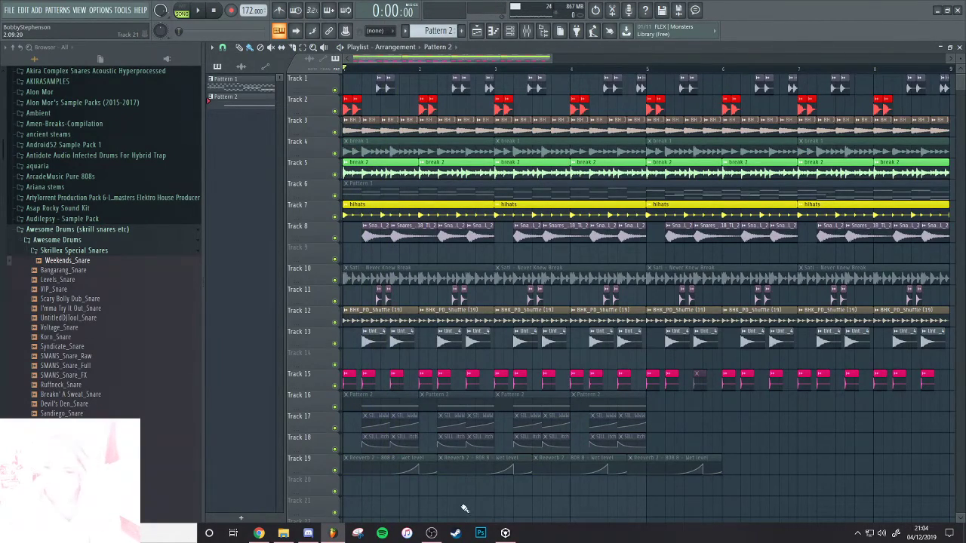
# Switch to rekordbox, look through the Sub Focus tracks in the collection, and return to FL Studio
pyautogui.click(505, 533)
pyautogui.click(332, 366)
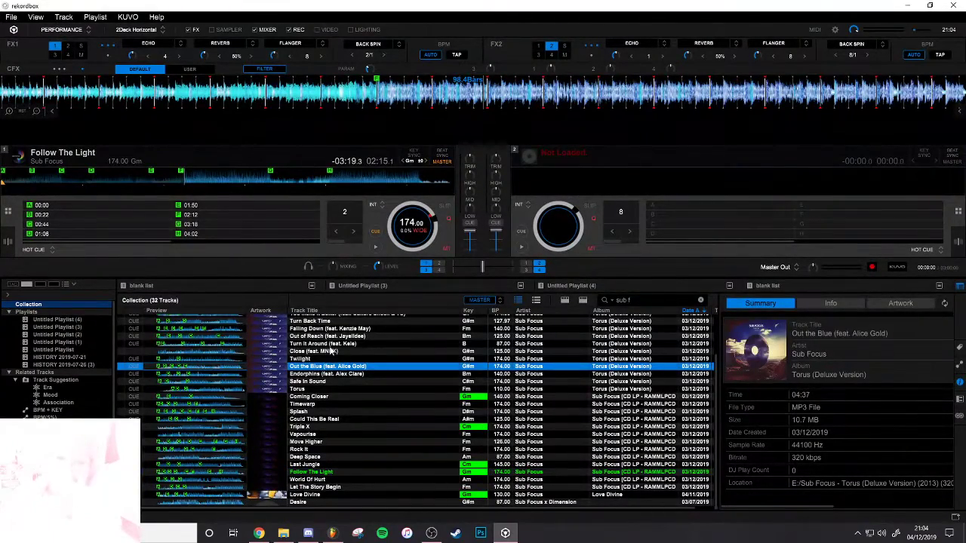
pyautogui.click(331, 345)
pyautogui.click(329, 381)
pyautogui.click(332, 532)
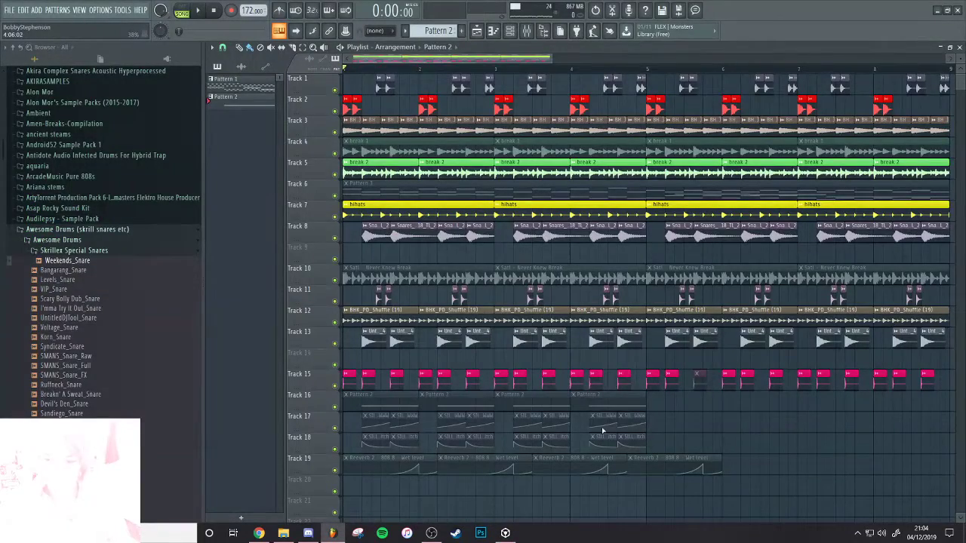
# Delete the bass Pattern 2 clips and their automation clips from playlist tracks 16 to 19
pyautogui.moveTo(712, 424)
pyautogui.mouseDown()
pyautogui.moveTo(408, 434)
pyautogui.moveTo(535, 412)
pyautogui.moveTo(428, 412)
pyautogui.mouseUp()
pyautogui.moveTo(471, 447); pyautogui.dragTo(518, 467)
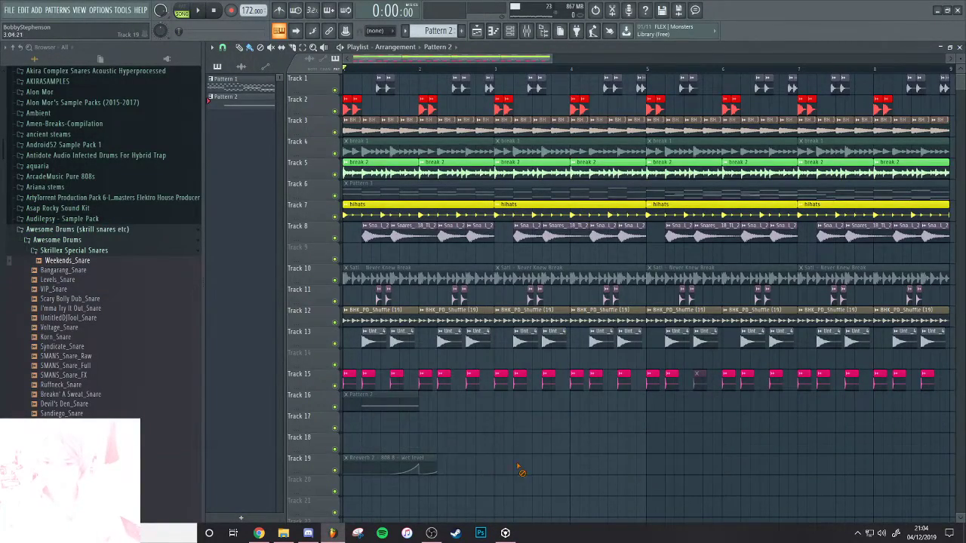
pyautogui.rightClick(400, 404)
pyautogui.rightClick(405, 468)
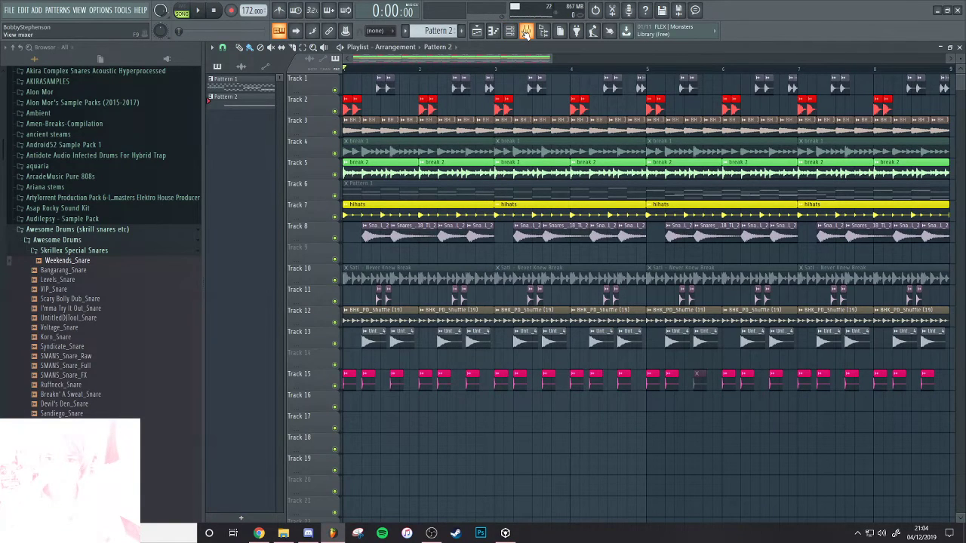
pyautogui.rightClick(472, 193)
# Clear mixer inserts 11 and 10 by copying insert 12's empty track state onto insert 11, and that onto insert 10
pyautogui.click(526, 31)
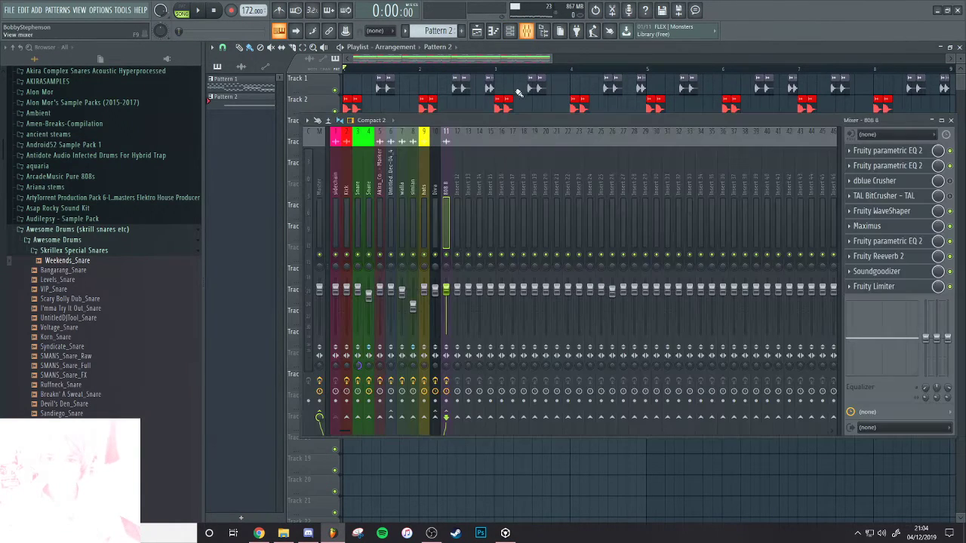
pyautogui.rightClick(459, 188)
pyautogui.moveTo(470, 185)
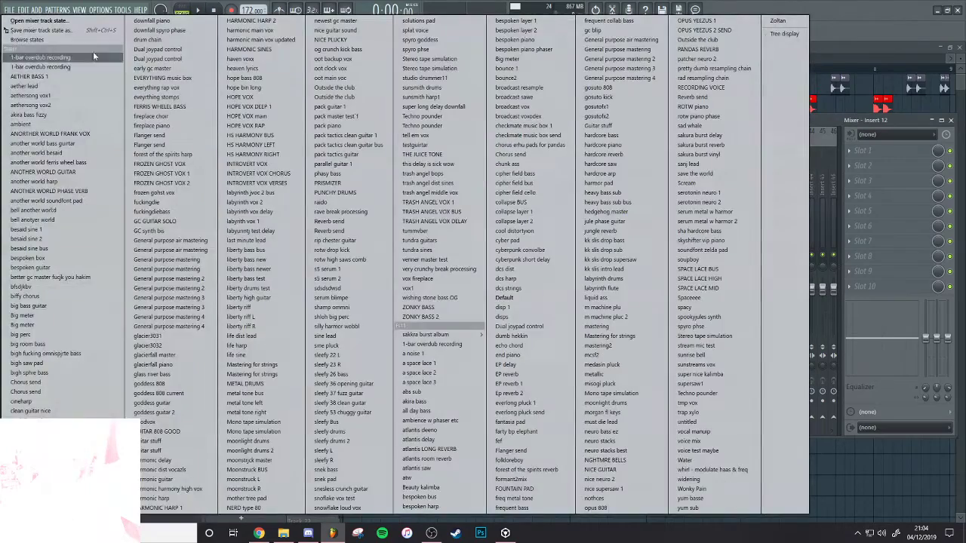
pyautogui.moveTo(49, 34); pyautogui.dragTo(447, 204)
pyautogui.rightClick(448, 205)
pyautogui.moveTo(468, 185)
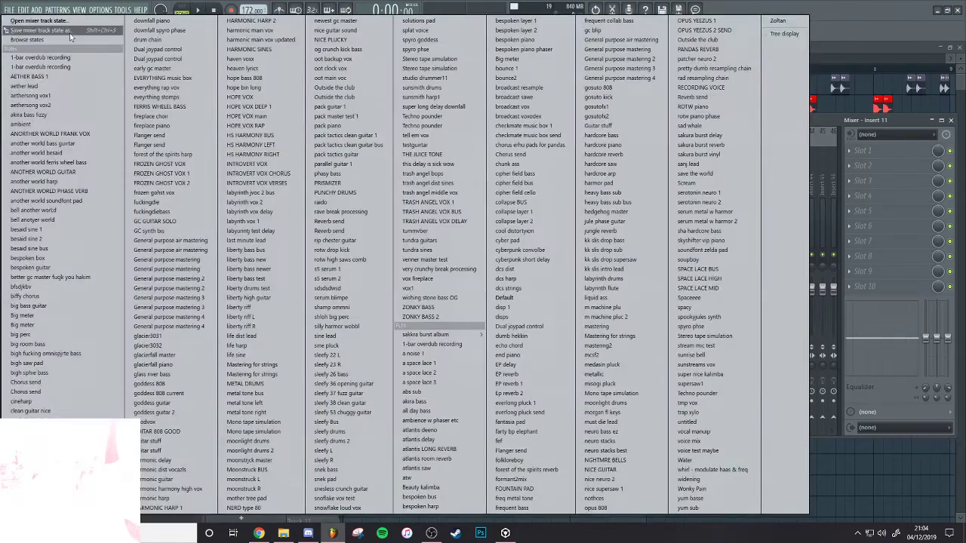
pyautogui.moveTo(67, 32); pyautogui.dragTo(436, 197)
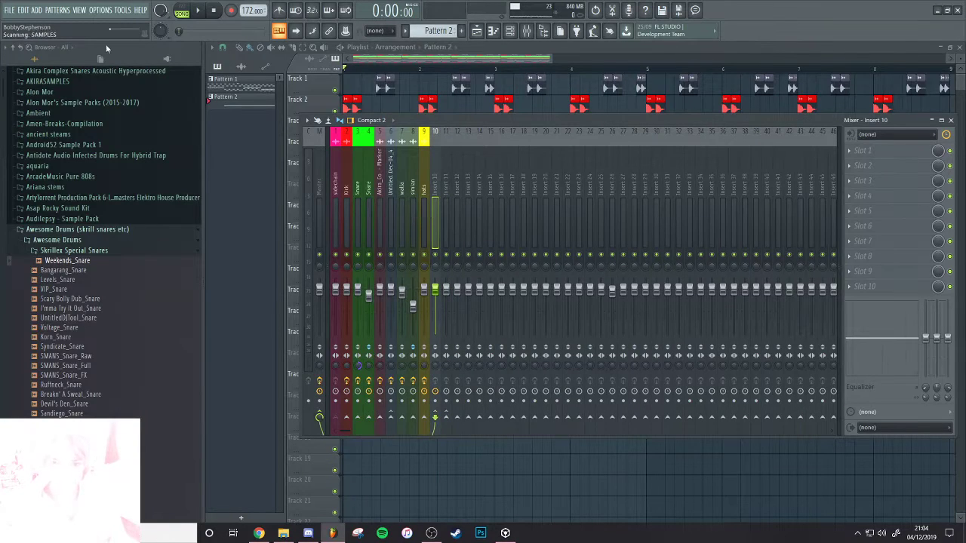
# Change the audio device in the settings to ASIO4ALL v2 and close the settings window
pyautogui.click(101, 10)
pyautogui.click(110, 31)
pyautogui.press('Escape')
pyautogui.click(100, 10)
pyautogui.click(105, 28)
pyautogui.click(406, 138)
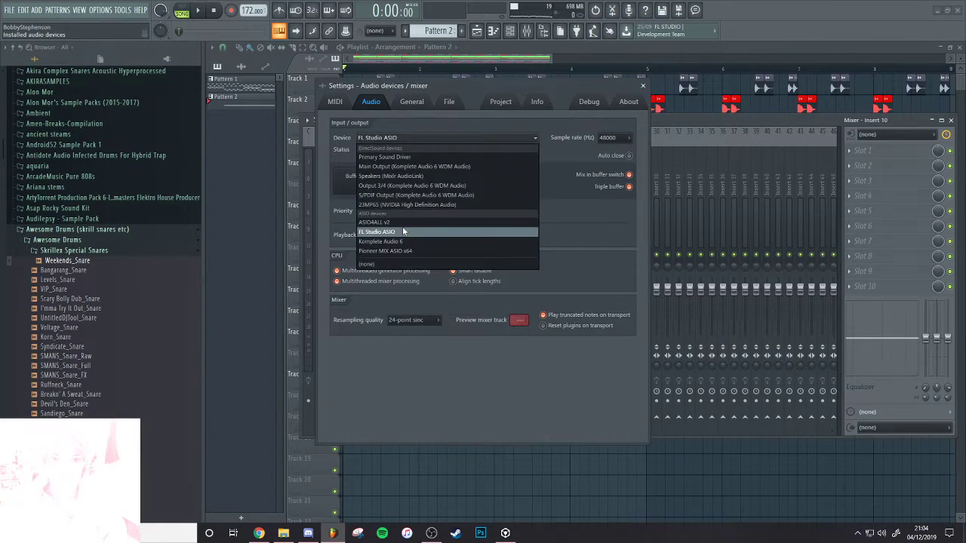
pyautogui.click(375, 223)
pyautogui.click(642, 85)
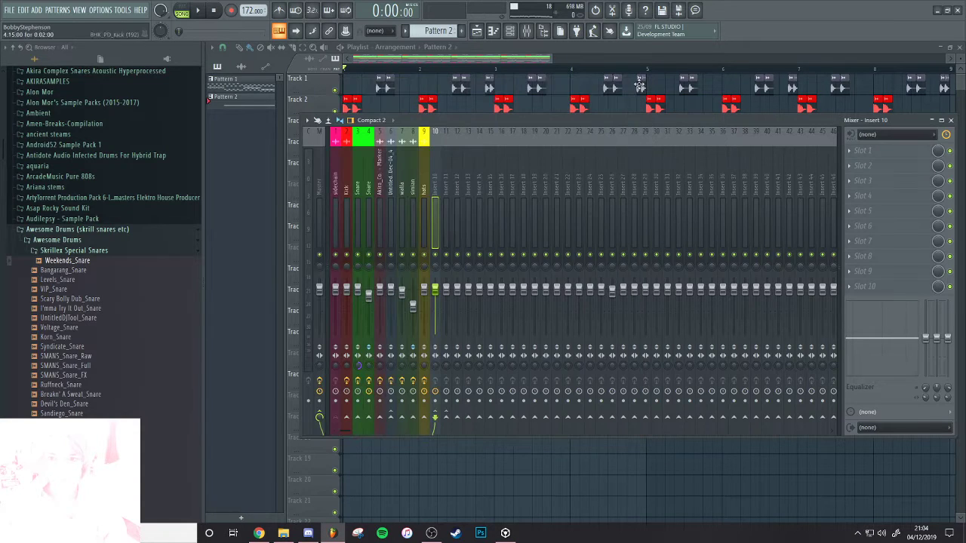
# Delete the Diva, SILLY RESO WAOB, 3x Osc and Phase Plant #2 channels from the channel rack
pyautogui.click(512, 32)
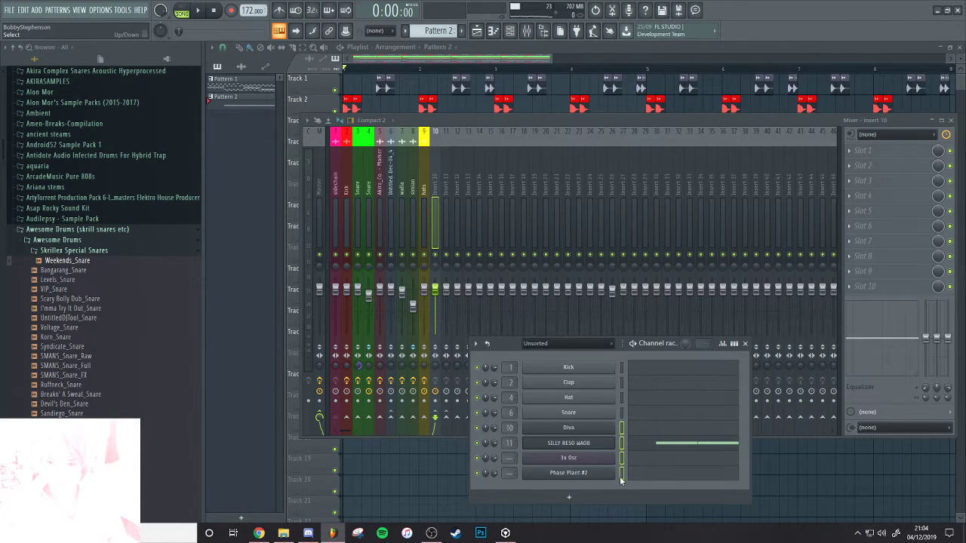
pyautogui.hotkey('alt', 'Delete')
pyautogui.press('Return')
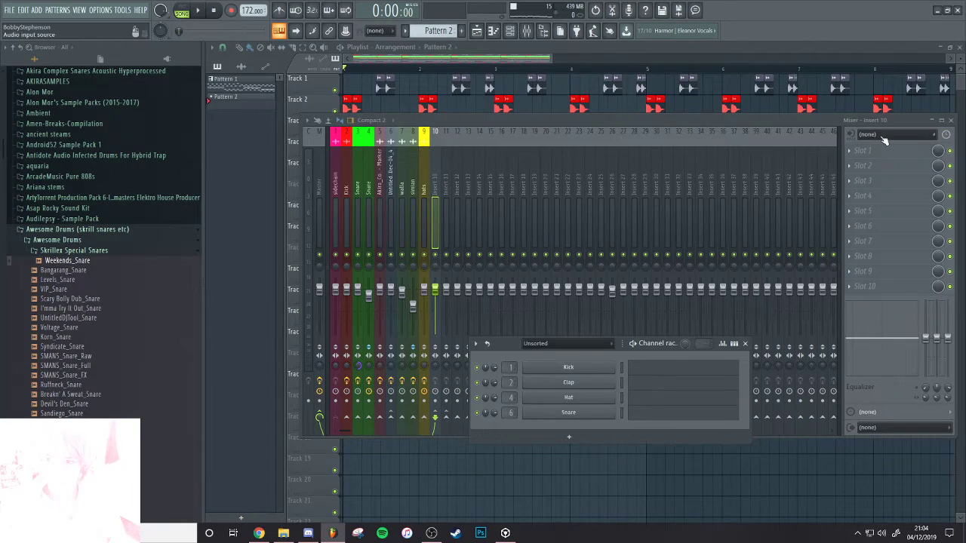
# Set mixer insert 10's audio input to Input 2 R and load POD Farm 2 in effect slot 3
pyautogui.click(884, 136)
pyautogui.click(878, 199)
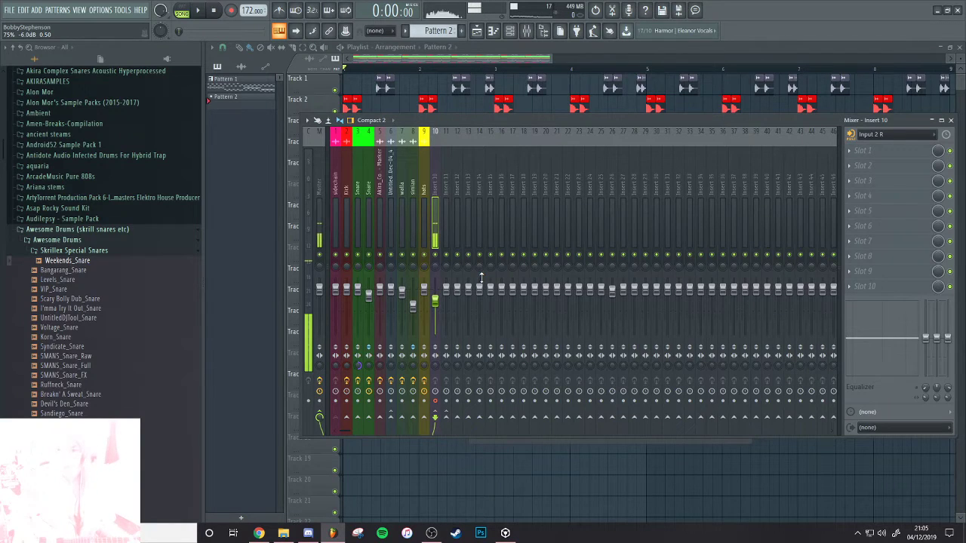
pyautogui.click(873, 184)
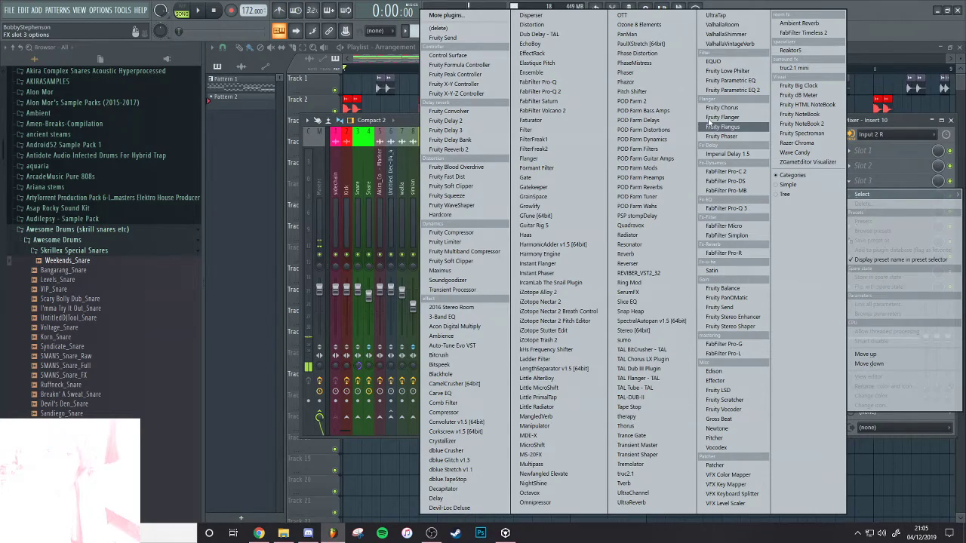
pyautogui.click(653, 101)
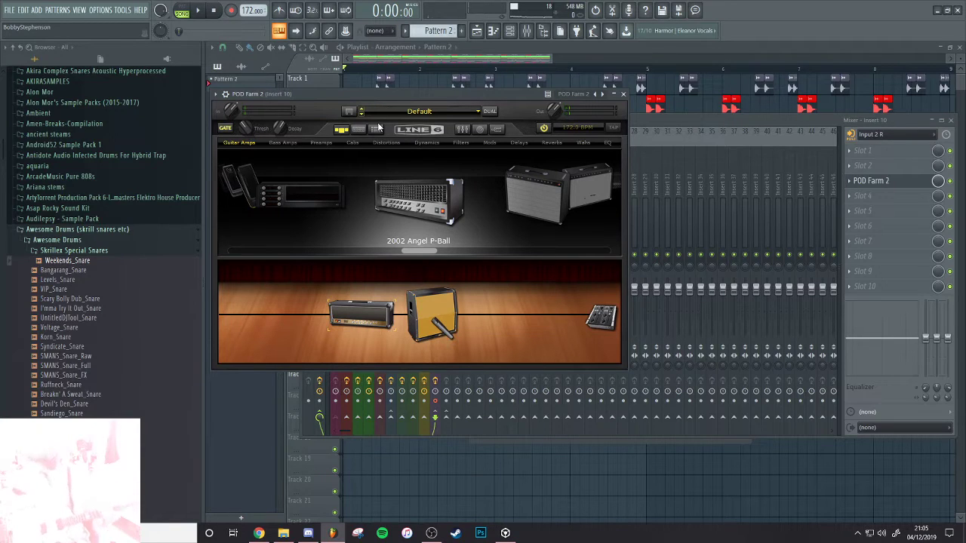
# Switch to Chrome, post "i cant find my nice pick aa" in the Twitch stream chat, and return to FL Studio
pyautogui.click(259, 533)
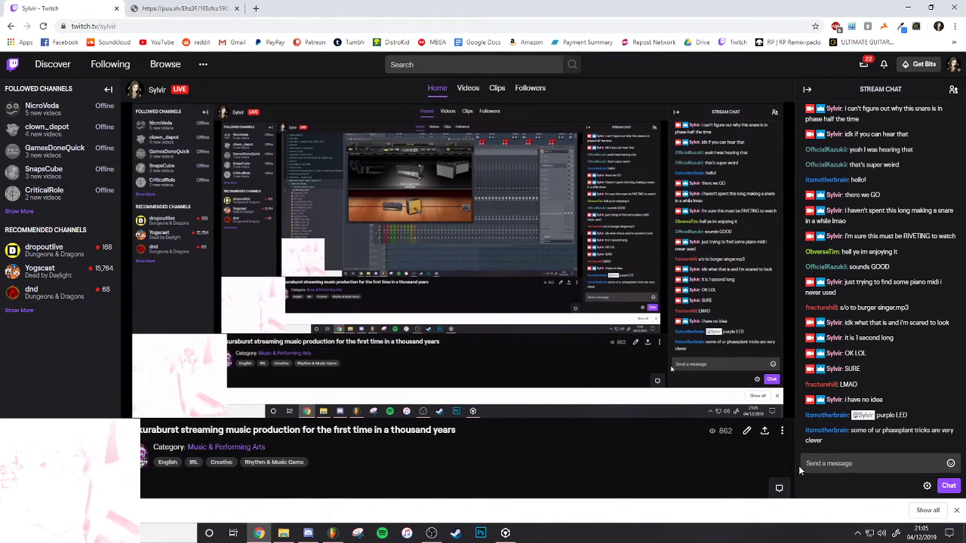
pyautogui.click(839, 466)
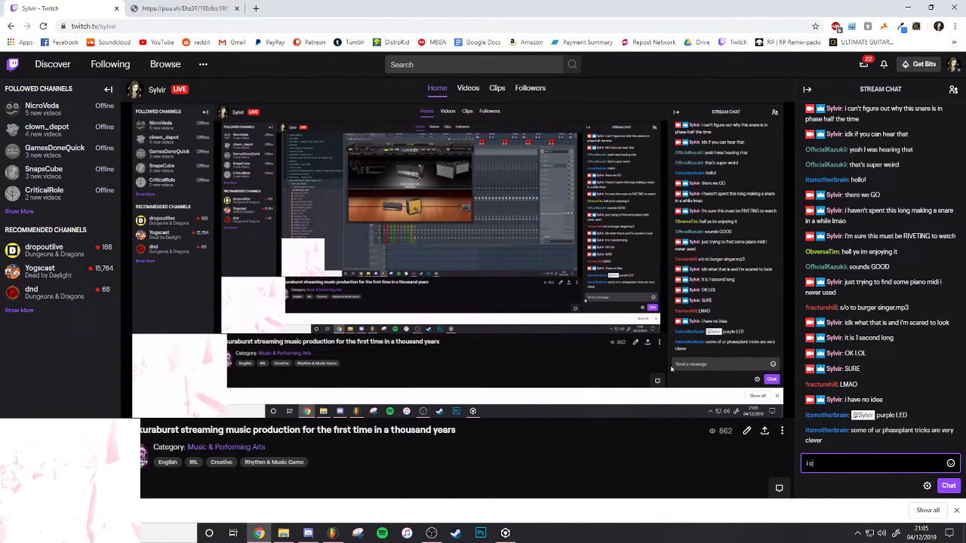
pyautogui.write('i cant find my n')
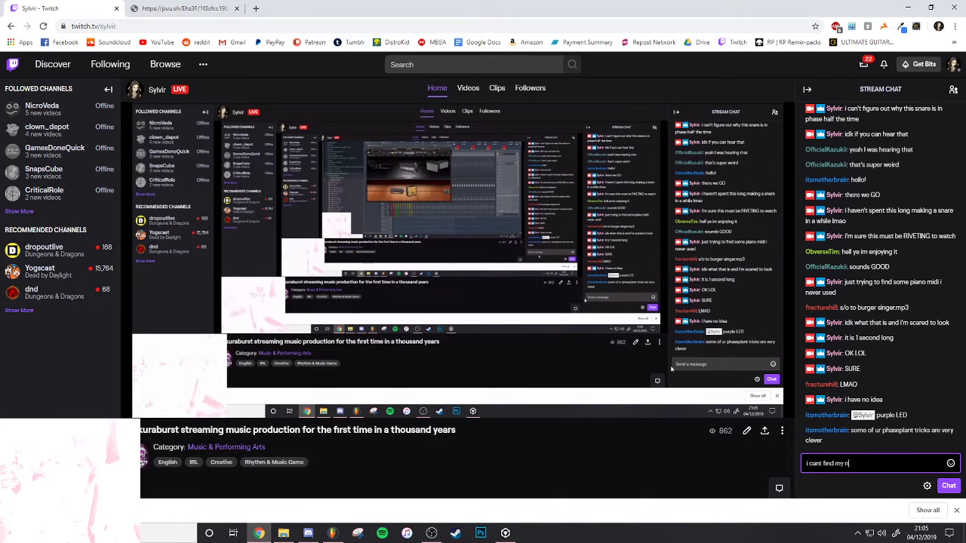
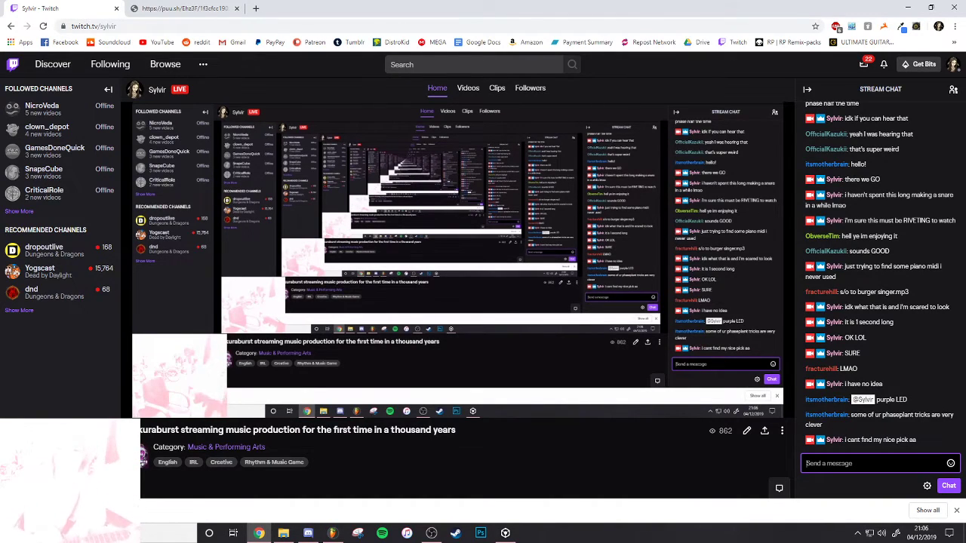
pyautogui.click(332, 532)
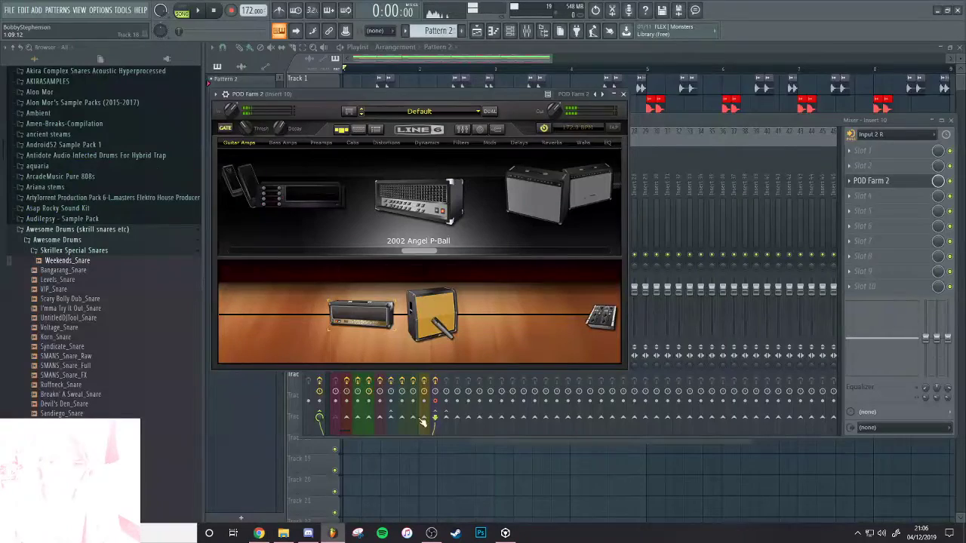
# Load FabFilter Pro-L in effect slot 4 of insert 10 and apply its Single Channel preset Sound Design - Safe Limiting
pyautogui.click(867, 204)
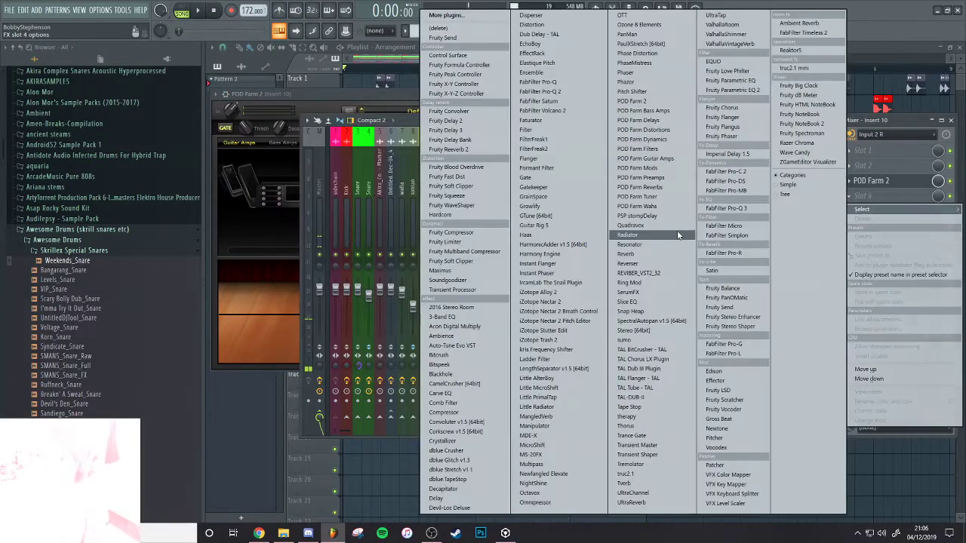
pyautogui.click(734, 355)
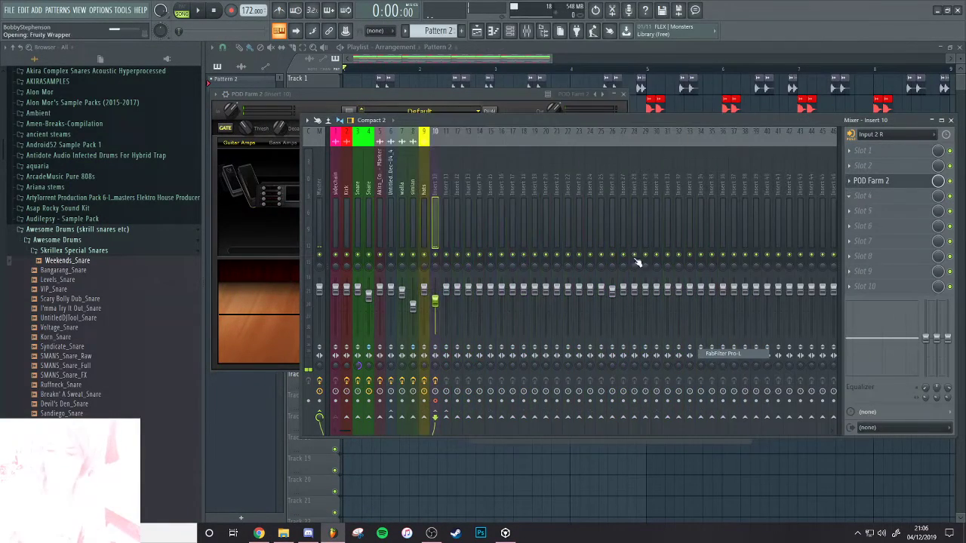
pyautogui.click(498, 149)
pyautogui.moveTo(495, 160)
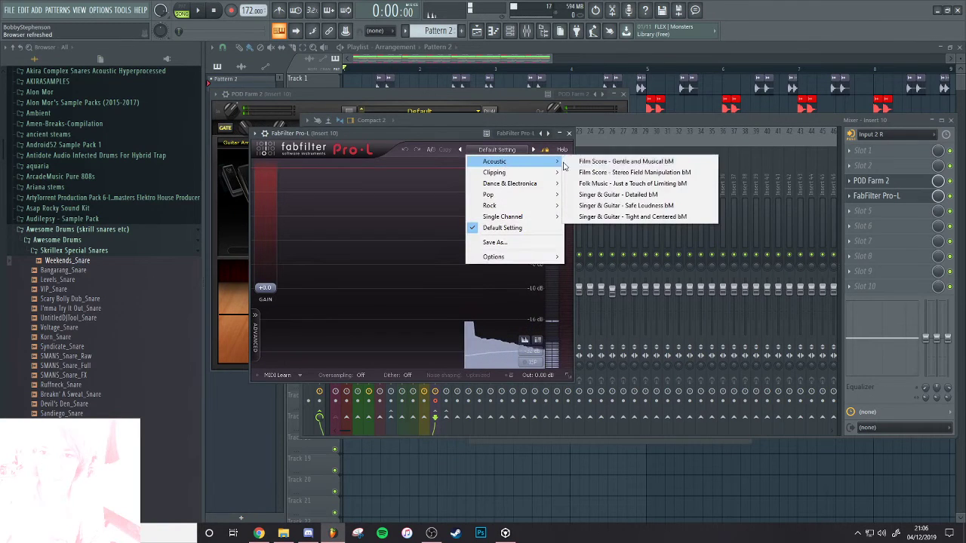
pyautogui.click(604, 161)
pyautogui.click(498, 149)
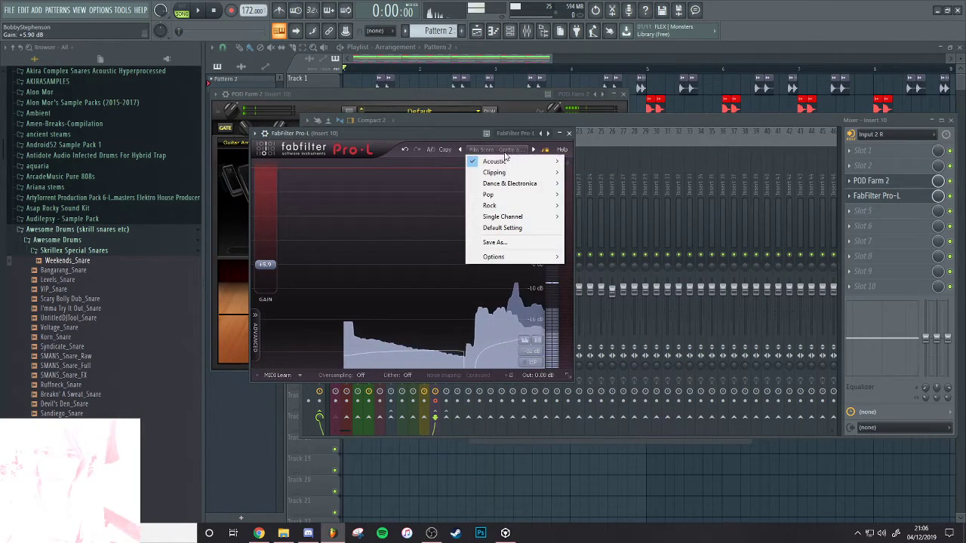
pyautogui.moveTo(502, 217)
pyautogui.click(618, 272)
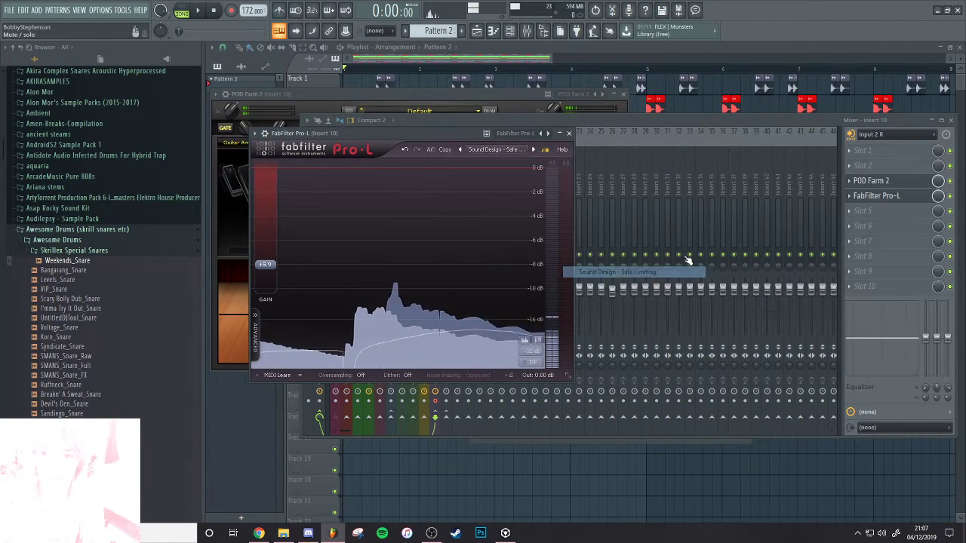
# Show POD Farm 2's tone browser and try the Beautiful Dirty and Monkey Wrench tones from the guitar setlist
pyautogui.click(877, 183)
pyautogui.click(877, 184)
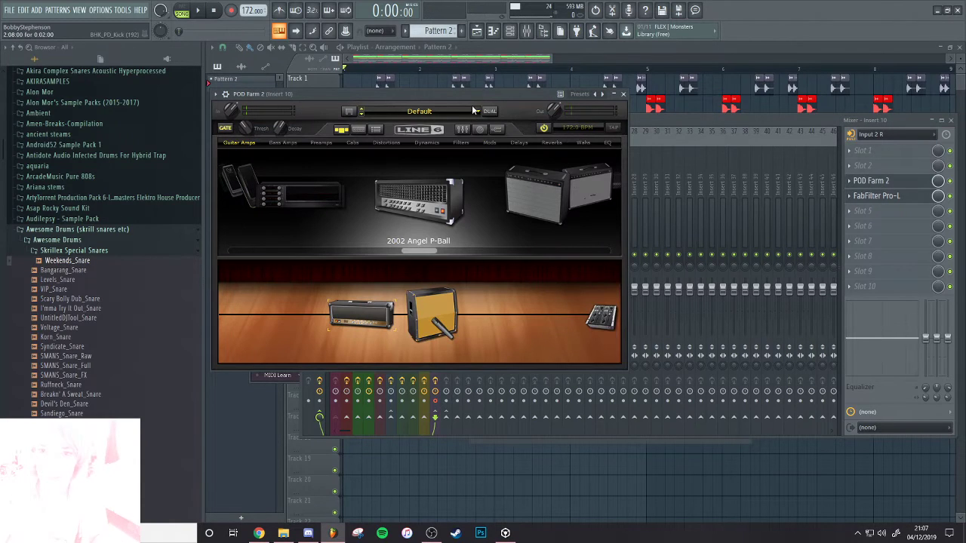
pyautogui.click(375, 130)
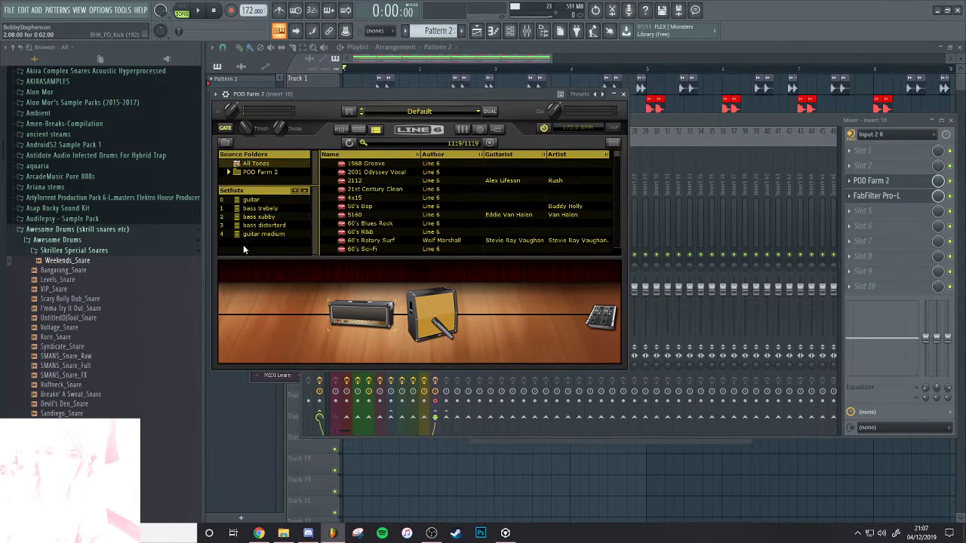
pyautogui.click(251, 200)
pyautogui.click(417, 182)
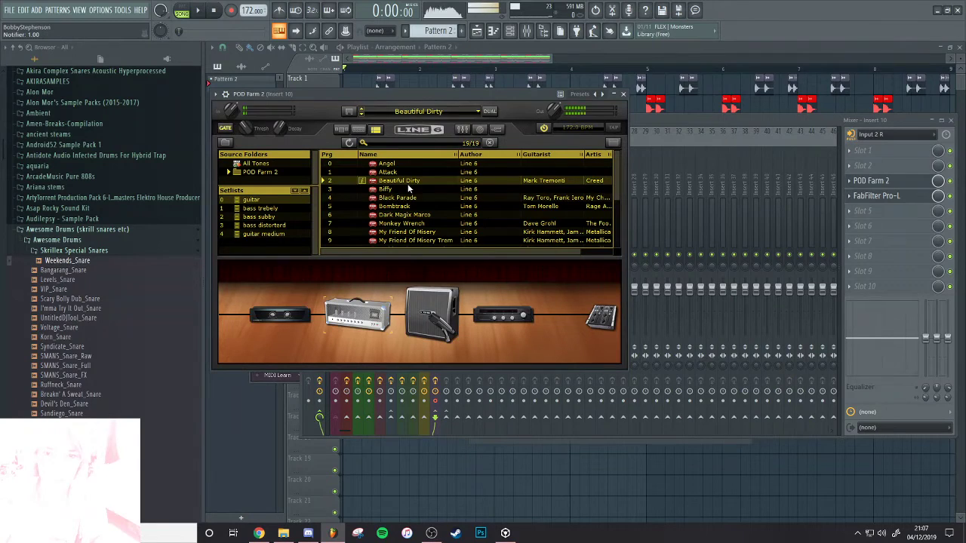
pyautogui.click(411, 223)
pyautogui.scroll(-2, 413, 221)
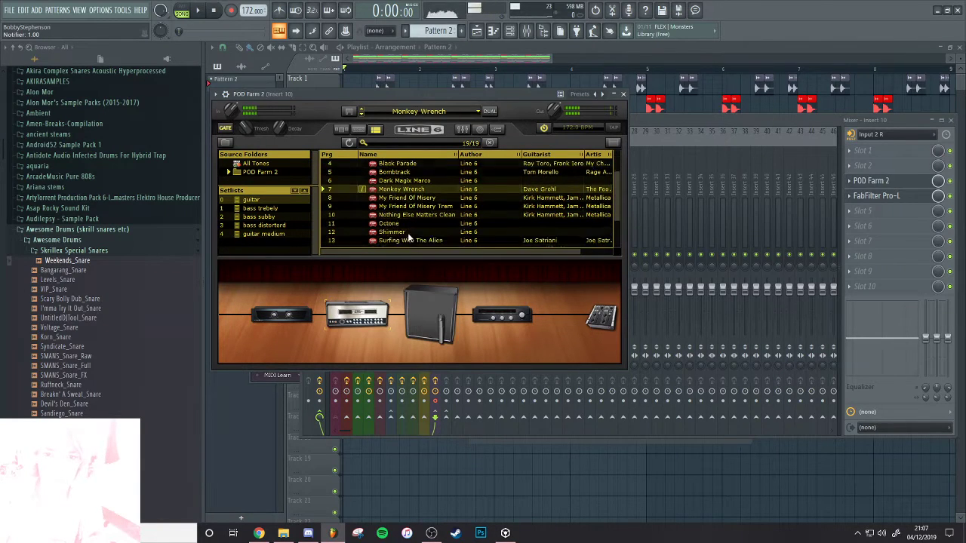
# Try the Octone and Shimmer tones from the guitar setlist, and load The Kill Clean
pyautogui.click(410, 217)
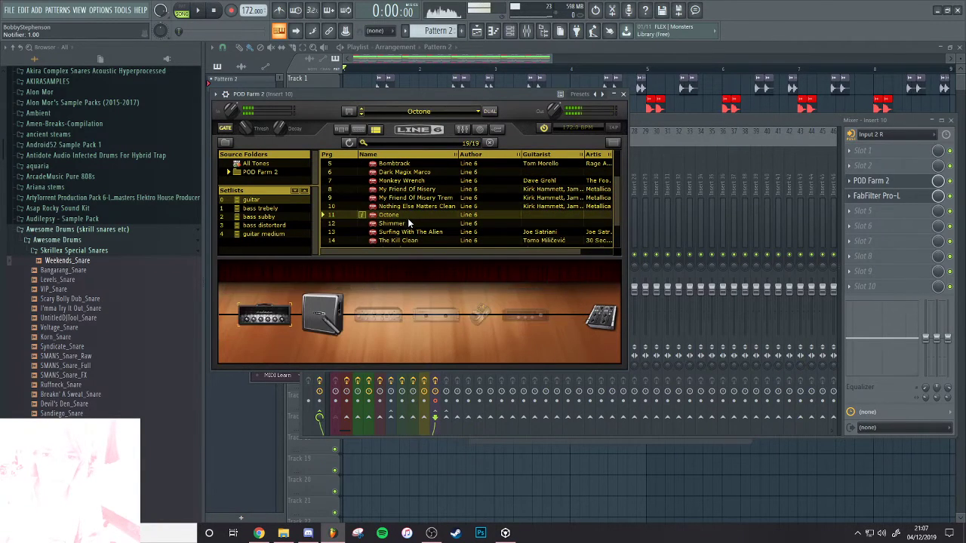
pyautogui.click(403, 224)
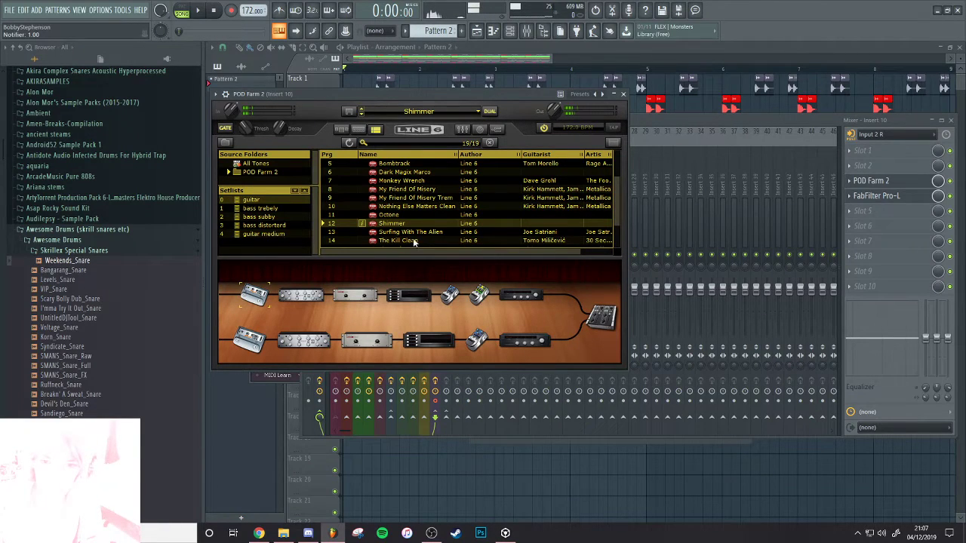
pyautogui.rightClick(411, 233)
pyautogui.click(399, 232)
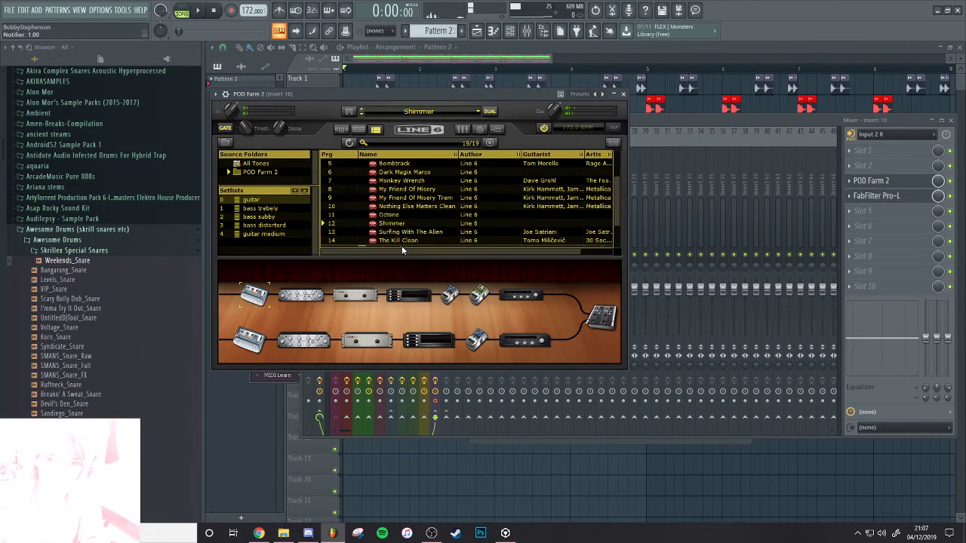
pyautogui.click(402, 241)
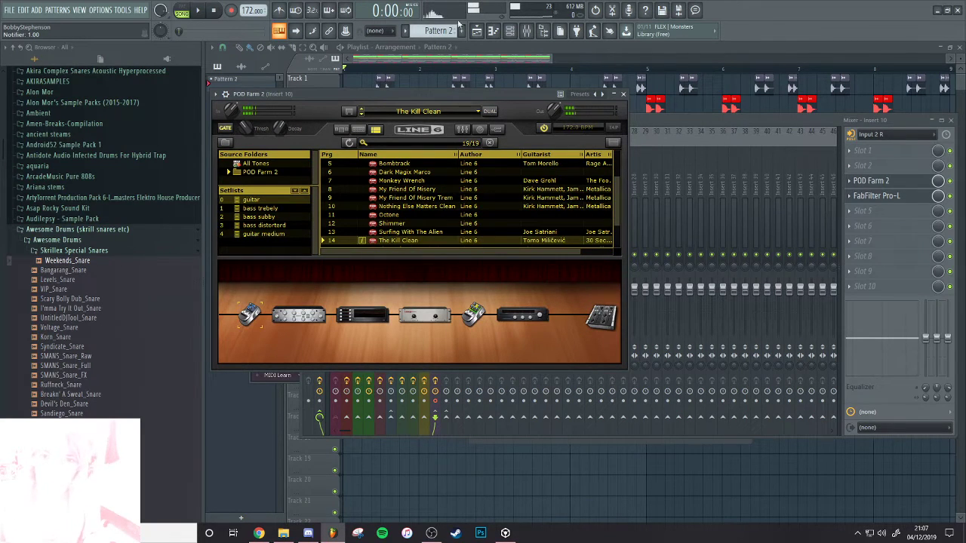
# Move POD Farm 2 up to effect slot 2 and raise the FabFilter Pro-L gain to about +8.4 dB
pyautogui.click(919, 201)
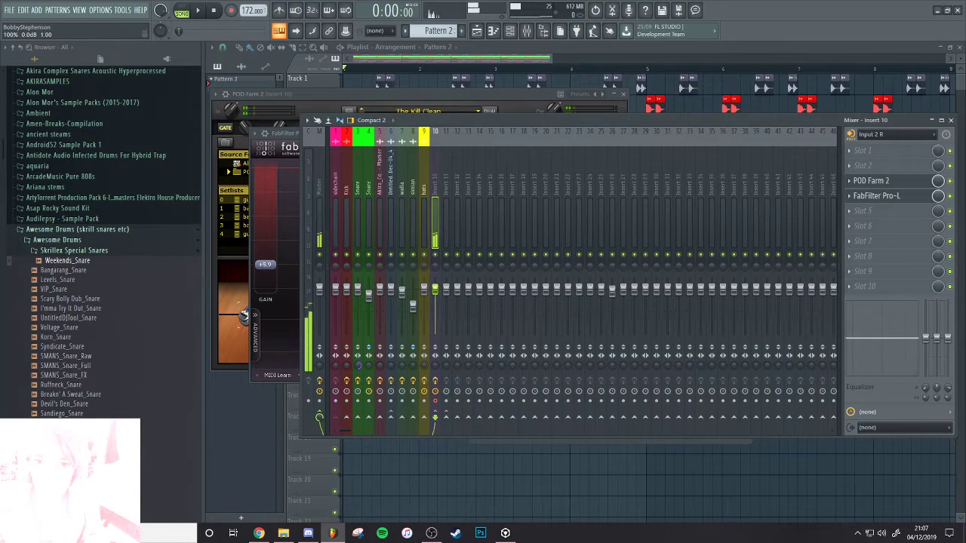
pyautogui.click(907, 194)
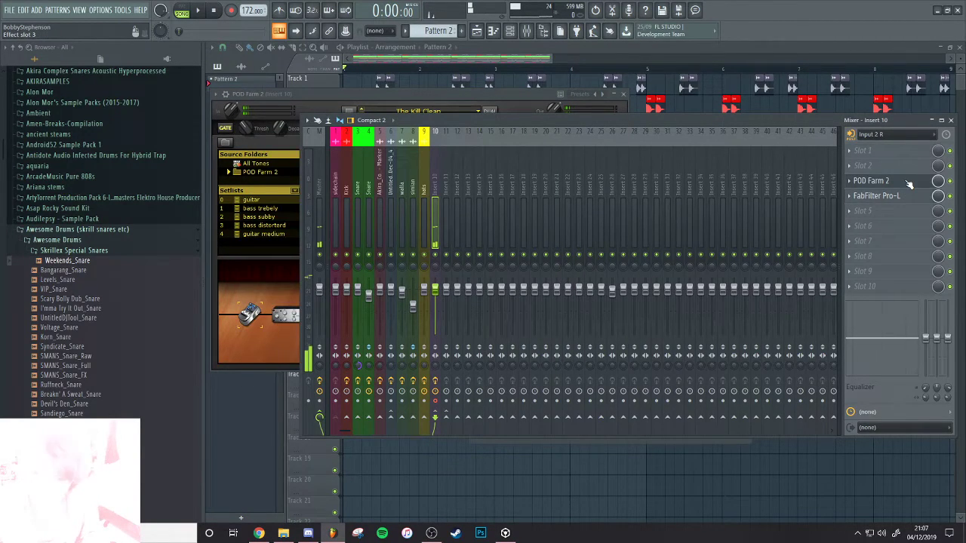
pyautogui.press('space')
pyautogui.moveTo(909, 185); pyautogui.dragTo(910, 169)
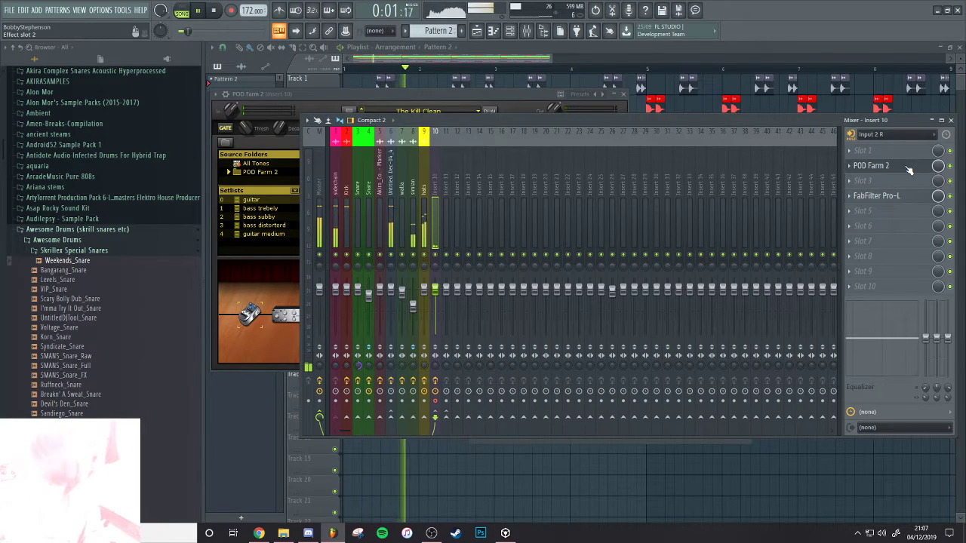
pyautogui.press('space')
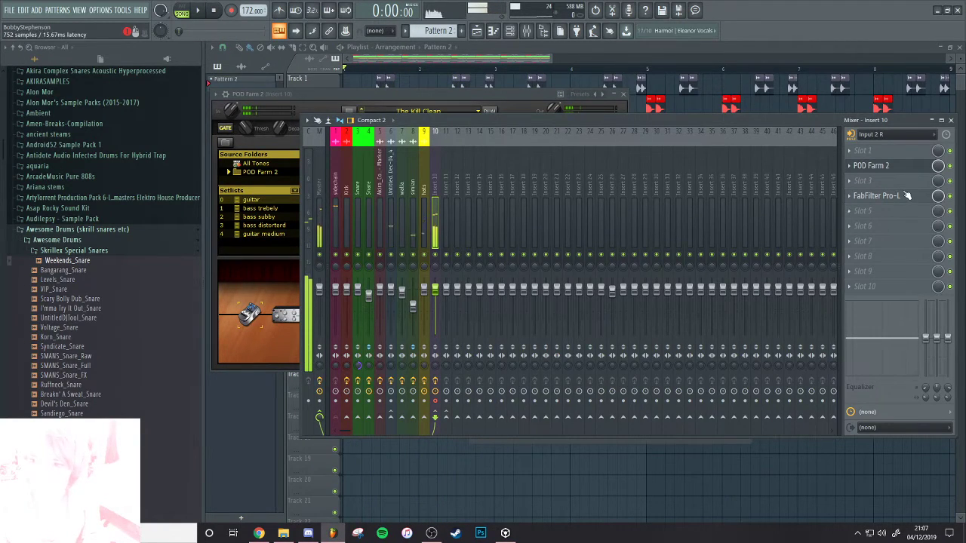
pyautogui.click(899, 196)
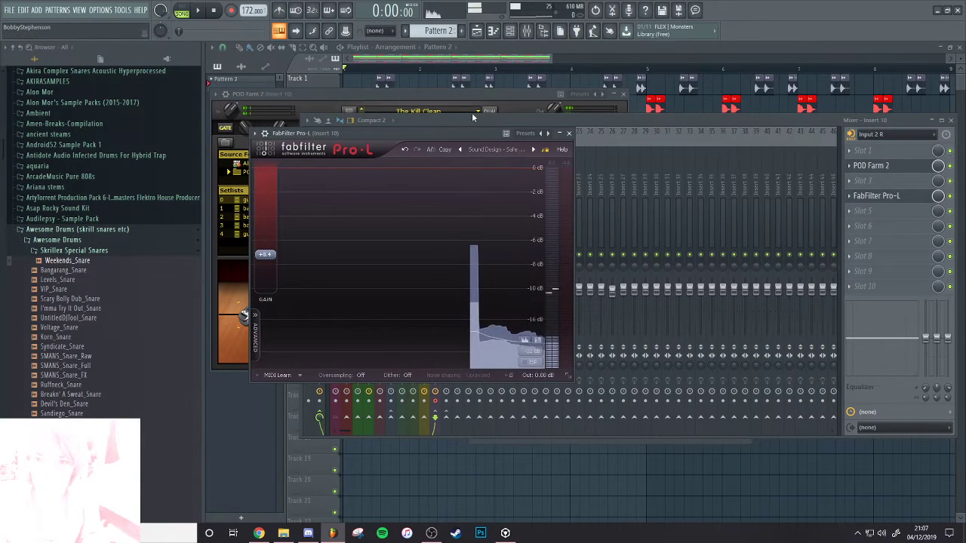
# Show POD Farm 2's tuner and check the live input's tuning while playing the song from the start
pyautogui.click(438, 99)
pyautogui.click(497, 130)
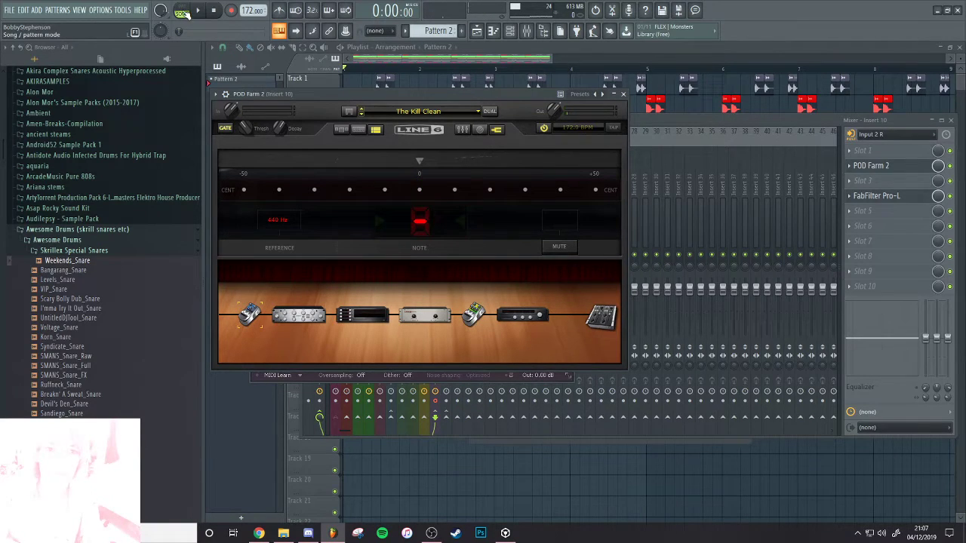
pyautogui.click(202, 13)
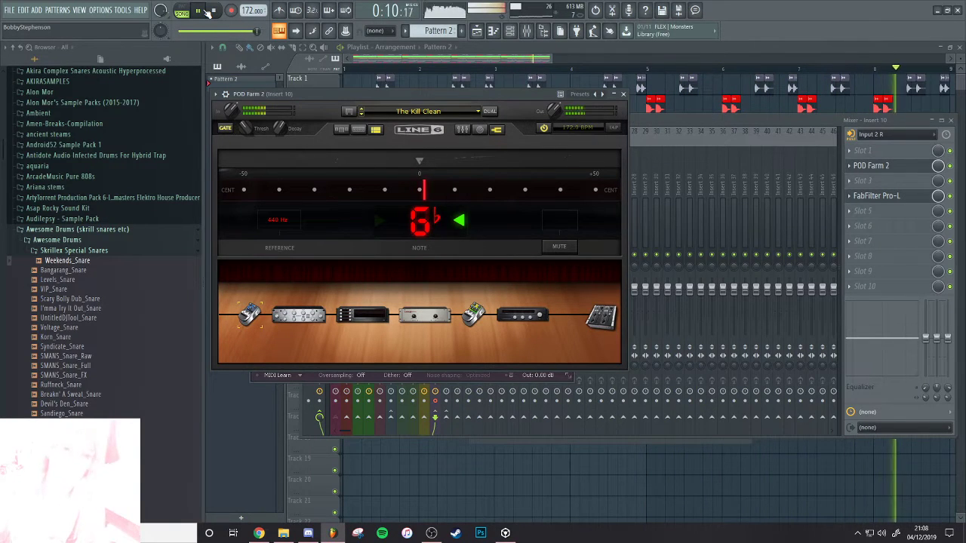
pyautogui.click(212, 10)
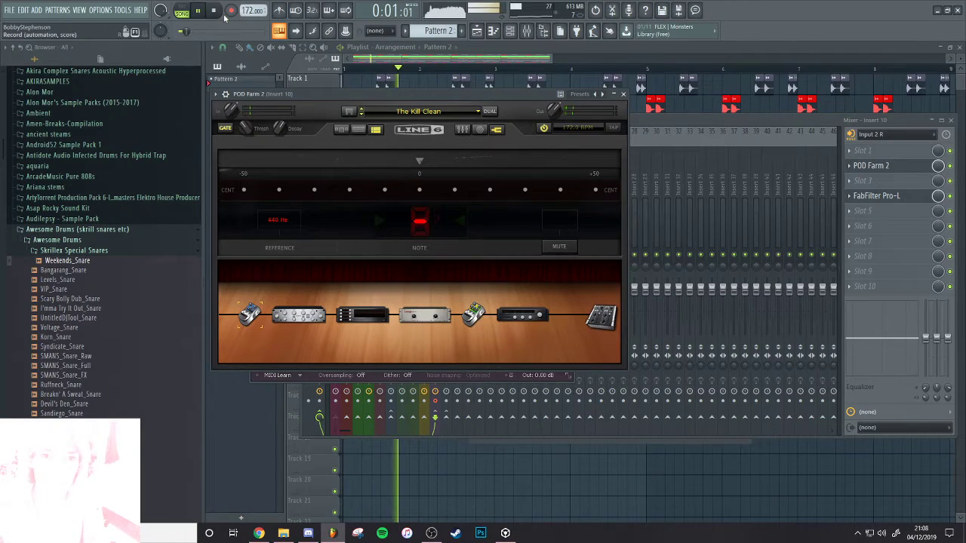
# Return to the guitar setlist in the tone browser and try the Biffy, Monkey Wrench and Wherever I May Roam tones
pyautogui.click(344, 132)
pyautogui.click(375, 130)
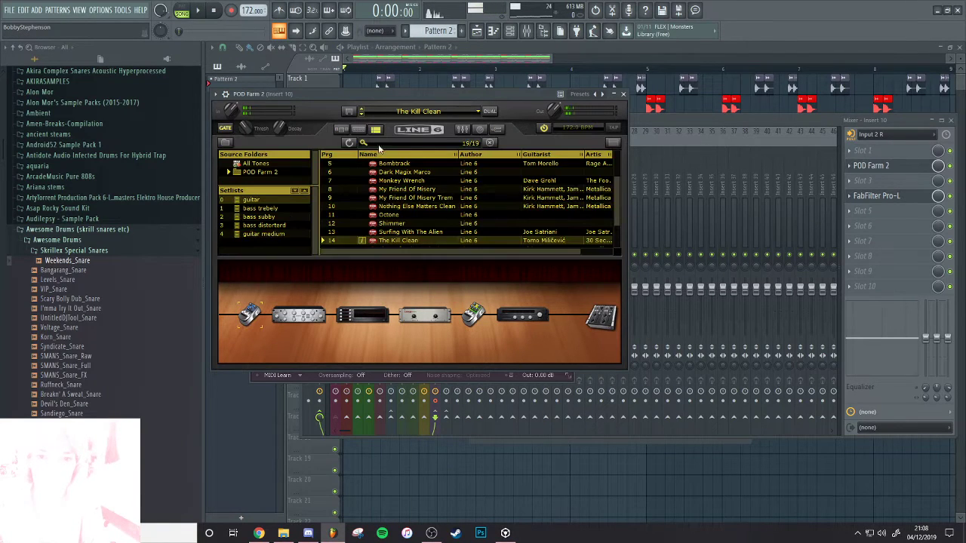
pyautogui.click(282, 200)
pyautogui.click(416, 189)
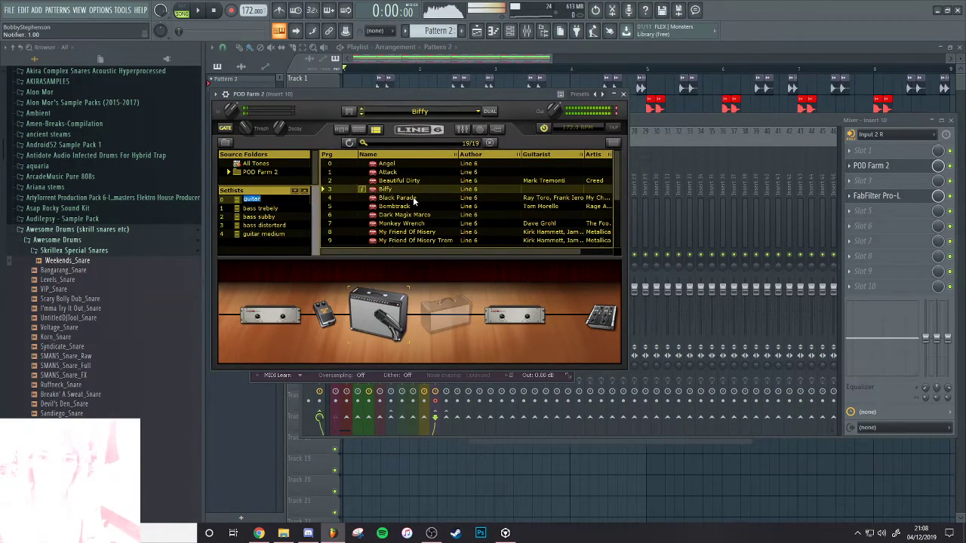
pyautogui.scroll(-3, 445, 240)
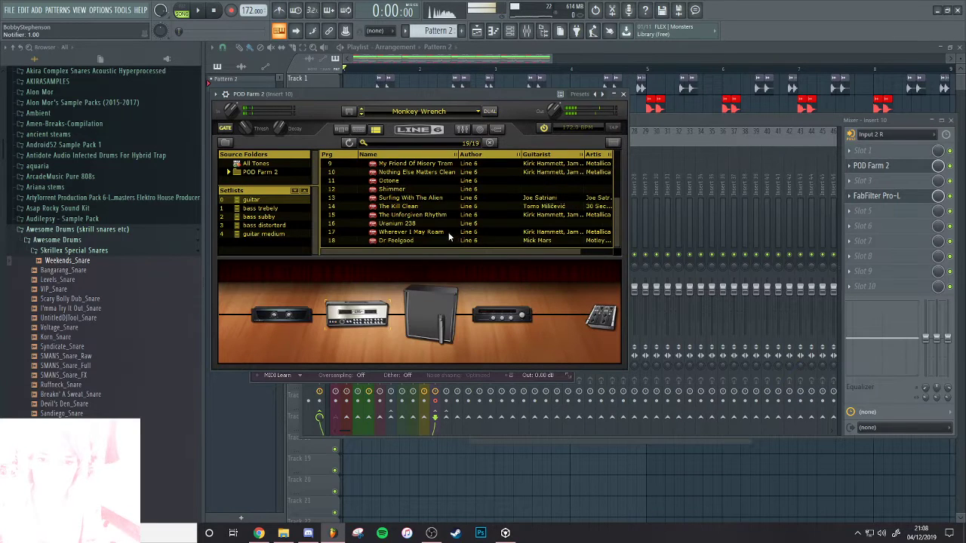
pyautogui.click(449, 232)
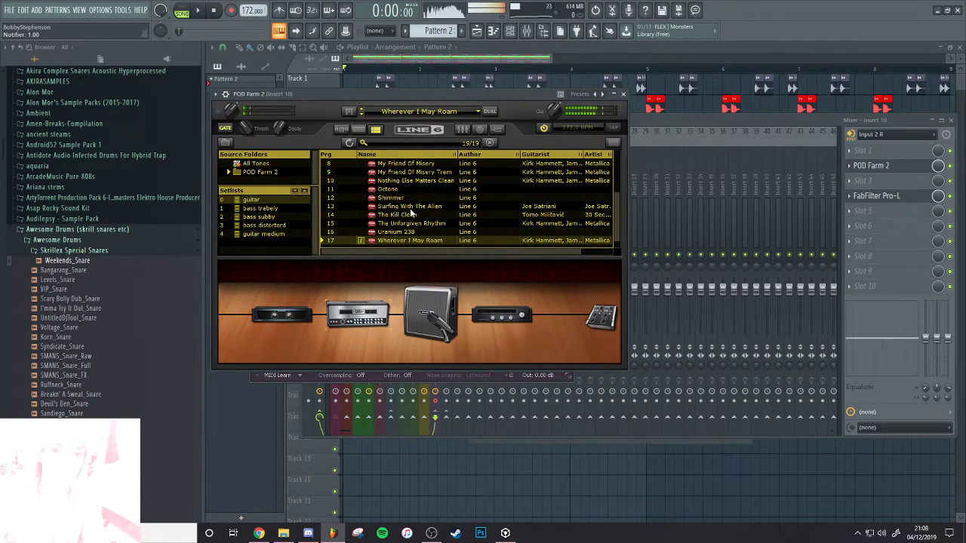
# Audition tones from the guitar medium setlist, including Supersonic, and load Shes Mine
pyautogui.click(264, 234)
pyautogui.click(394, 188)
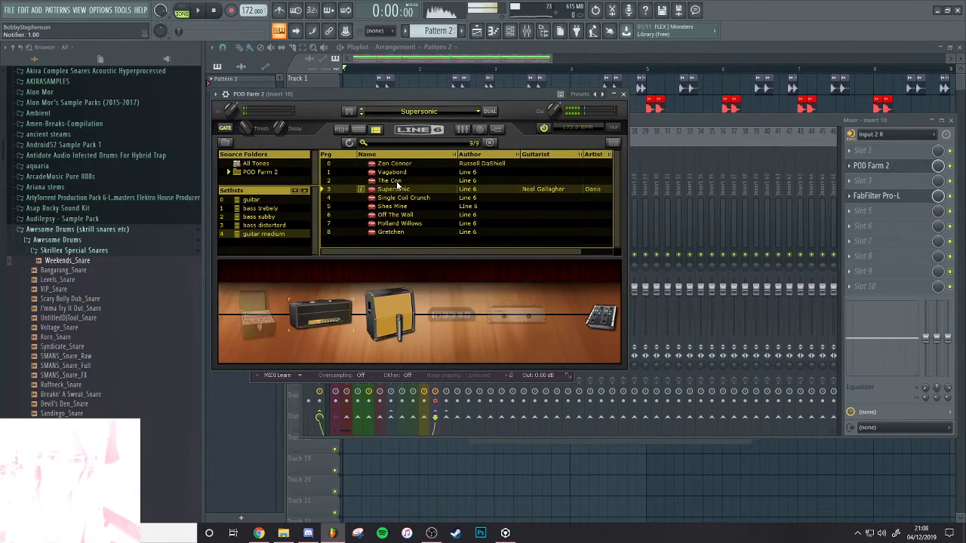
pyautogui.click(423, 216)
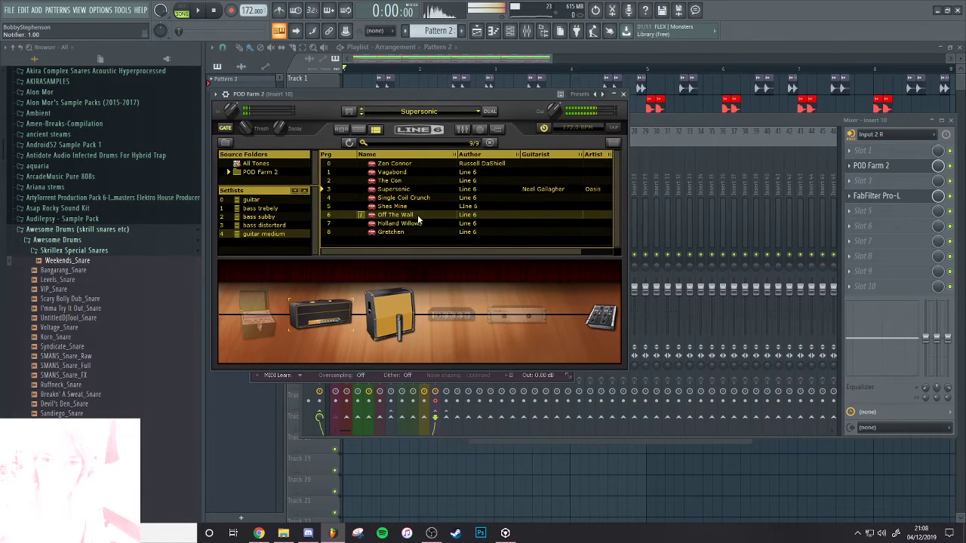
pyautogui.click(402, 224)
pyautogui.click(394, 206)
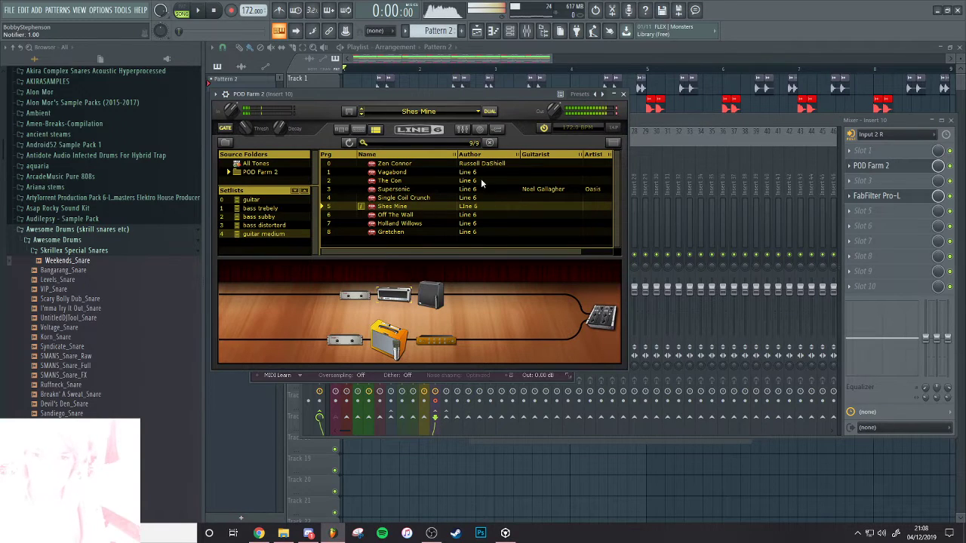
# Check the live input's tuning in POD Farm 2's tuner and return to the tone browser
pyautogui.click(497, 129)
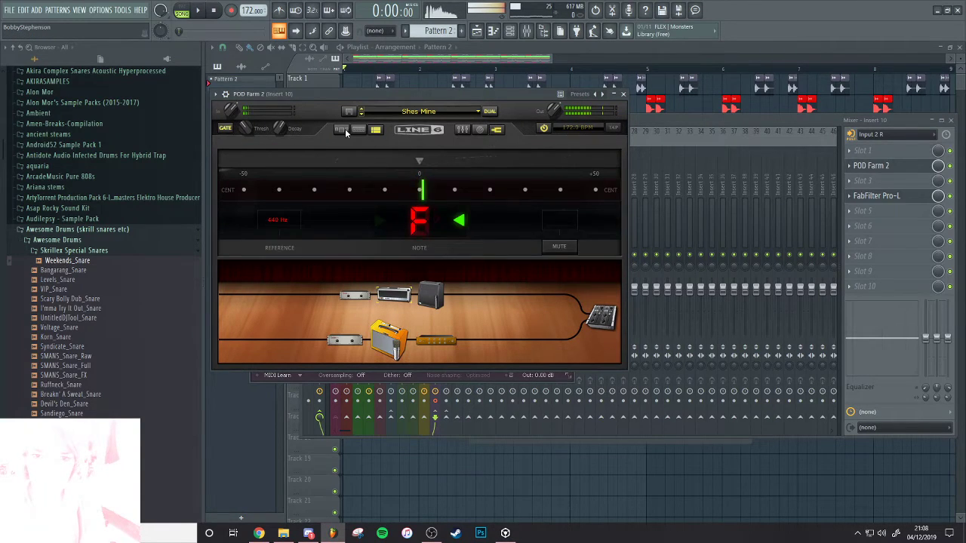
pyautogui.click(345, 131)
pyautogui.click(379, 132)
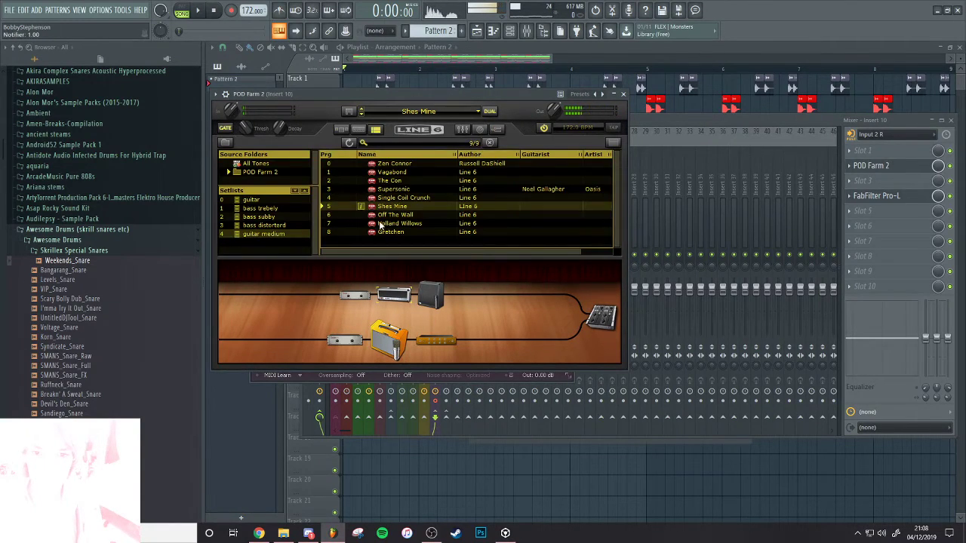
# Audition the Holland Willows, The Con, Vagabond and Zen Connor tones from the guitar medium setlist
pyautogui.click(385, 223)
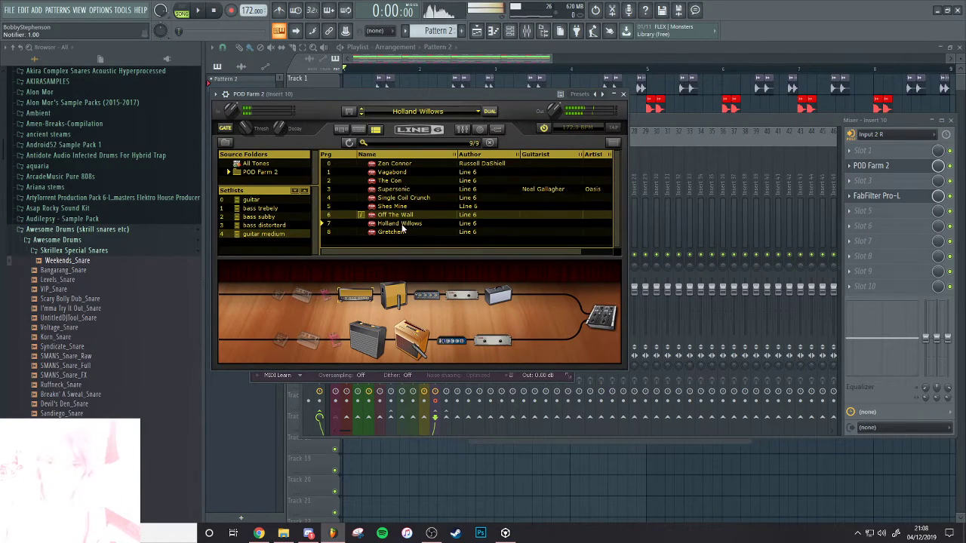
pyautogui.click(408, 180)
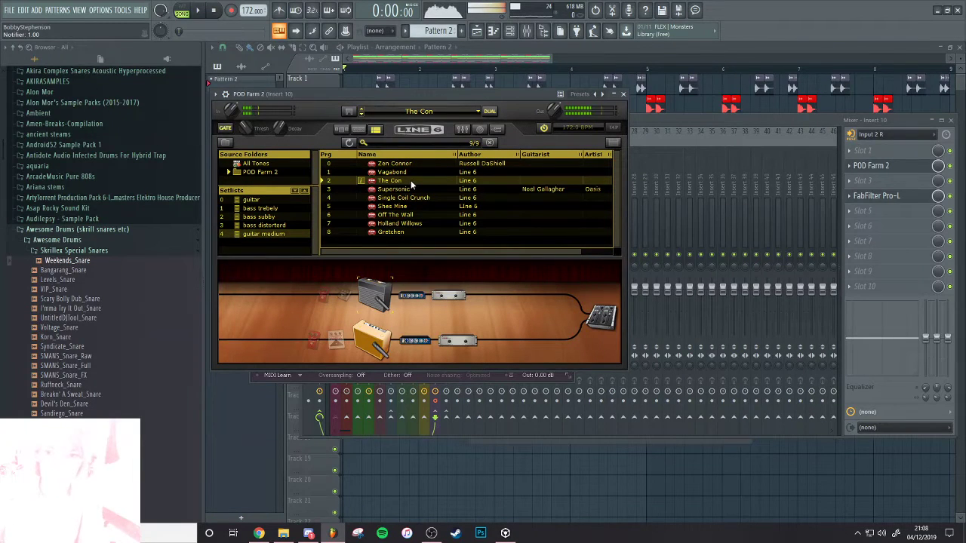
pyautogui.click(418, 172)
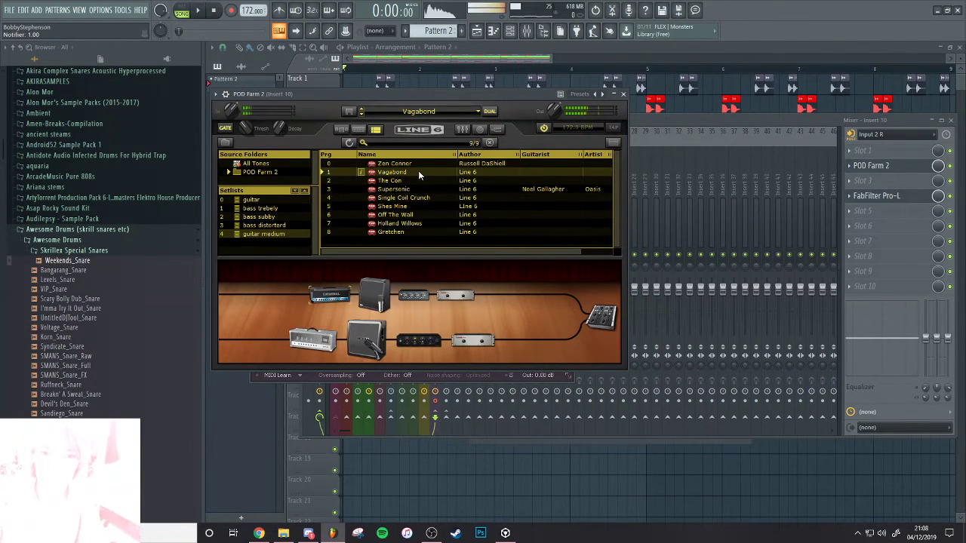
pyautogui.click(434, 164)
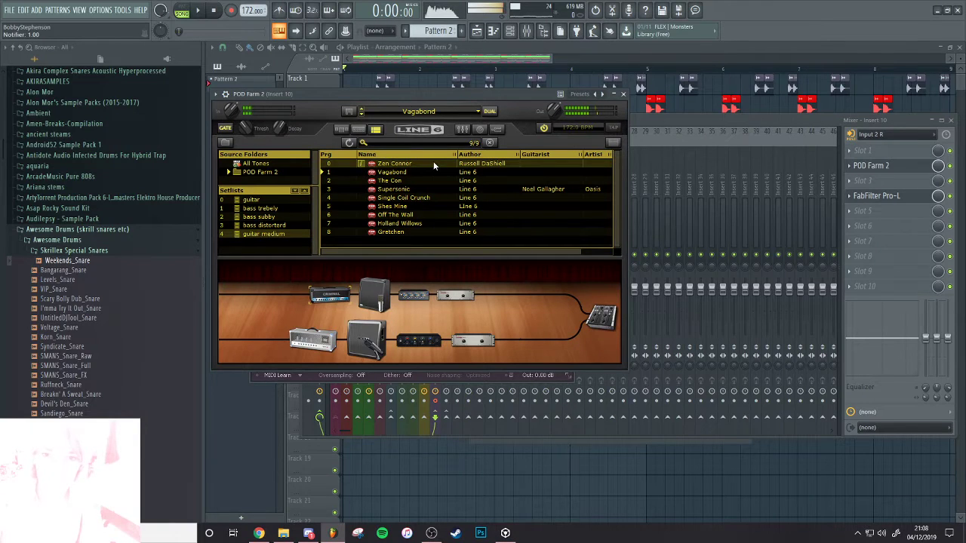
# Play the song from the start and lower the gain of FabFilter Pro-L on insert 10 to about +5 dB
pyautogui.click(195, 11)
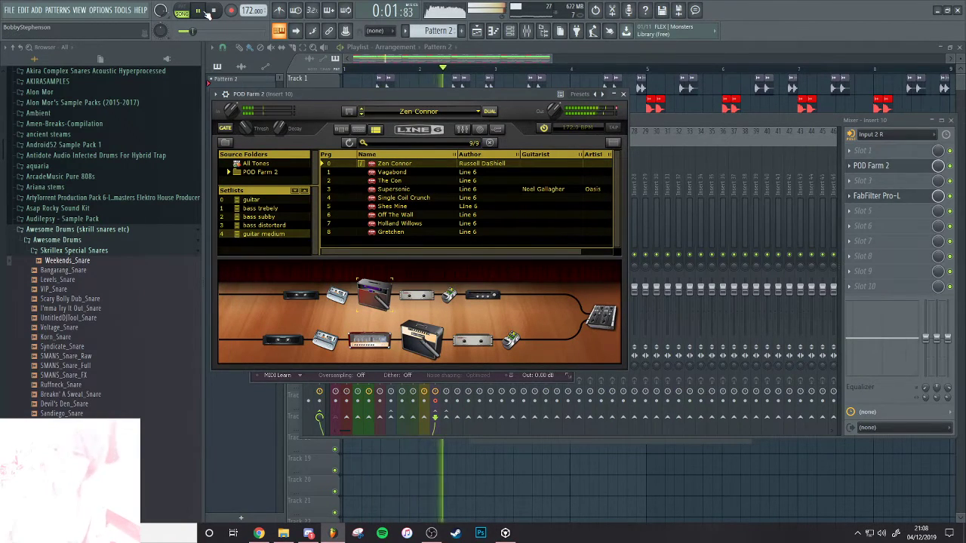
pyautogui.click(733, 125)
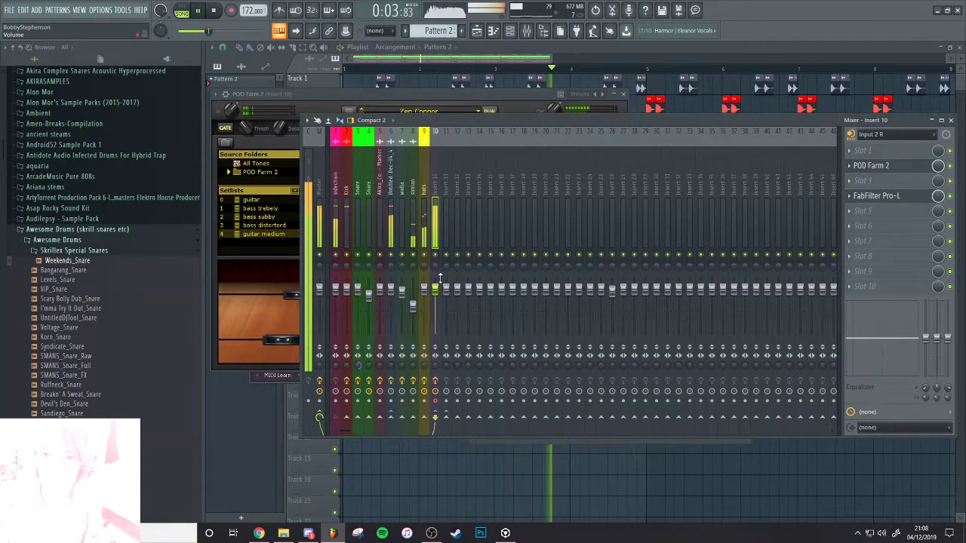
pyautogui.click(876, 195)
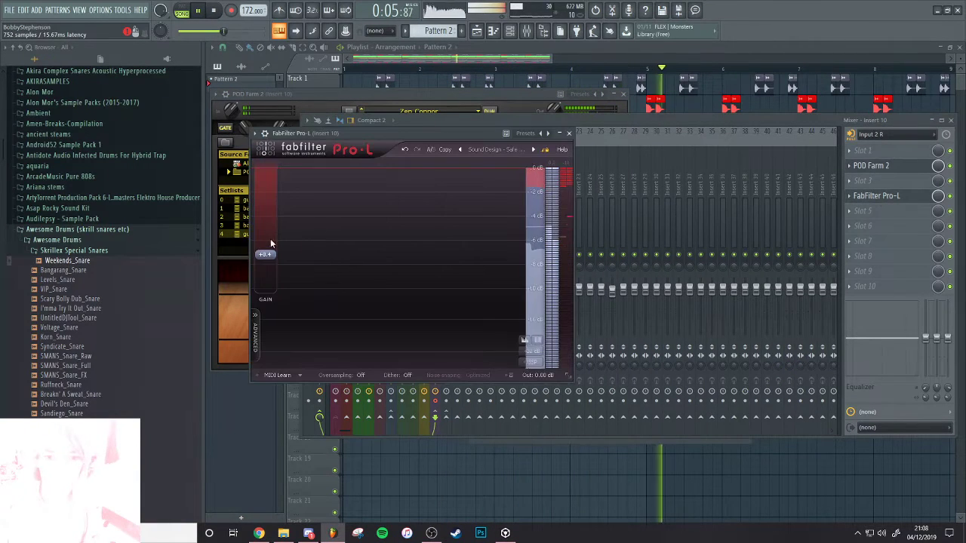
pyautogui.moveTo(271, 243); pyautogui.dragTo(295, 270)
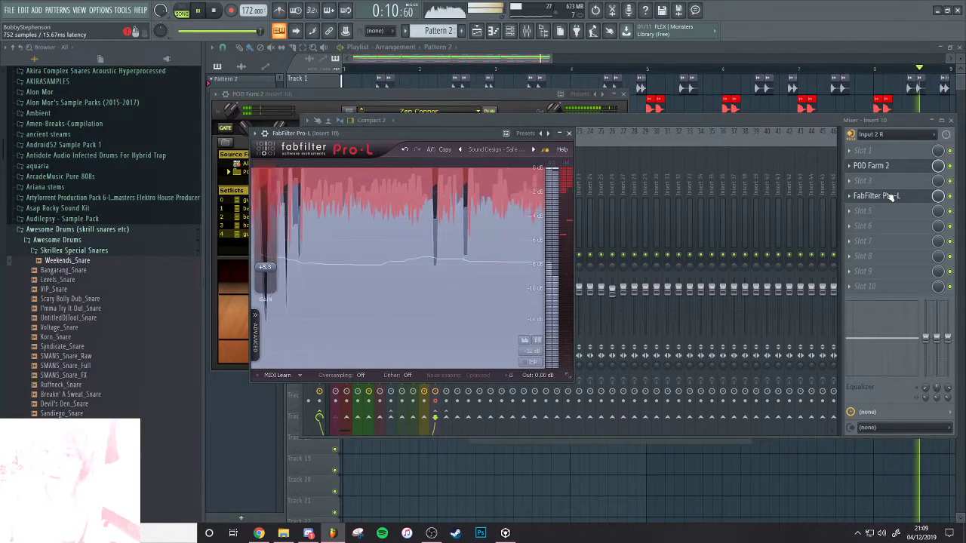
pyautogui.moveTo(265, 267); pyautogui.dragTo(265, 272)
# Return to POD Farm 2, try the Off The Wall and Holland Willows tones over the song, and stop playback
pyautogui.click(237, 272)
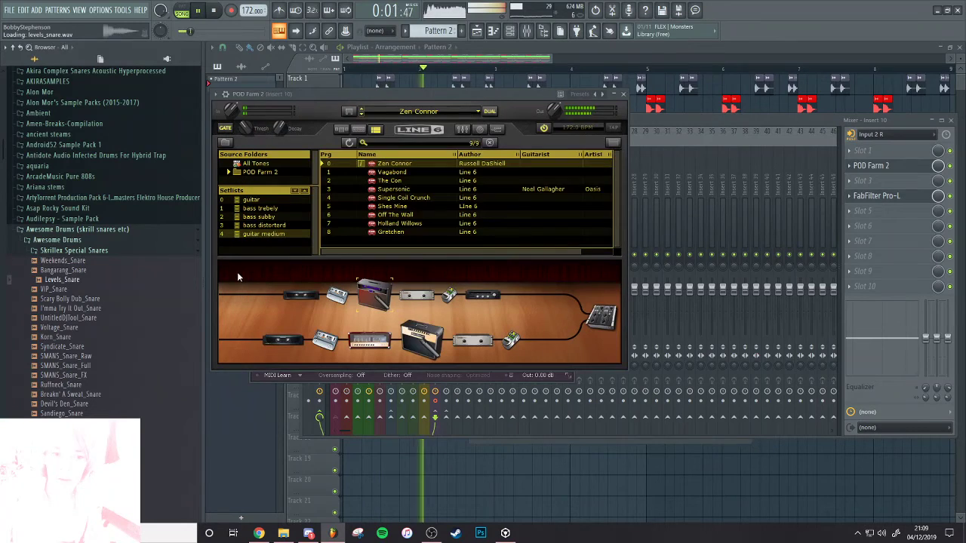
pyautogui.click(406, 216)
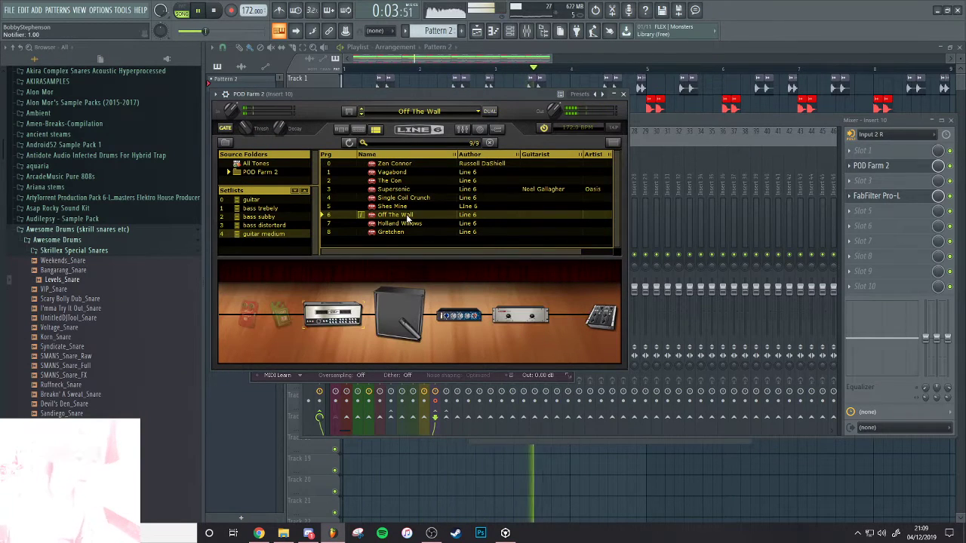
pyautogui.click(423, 223)
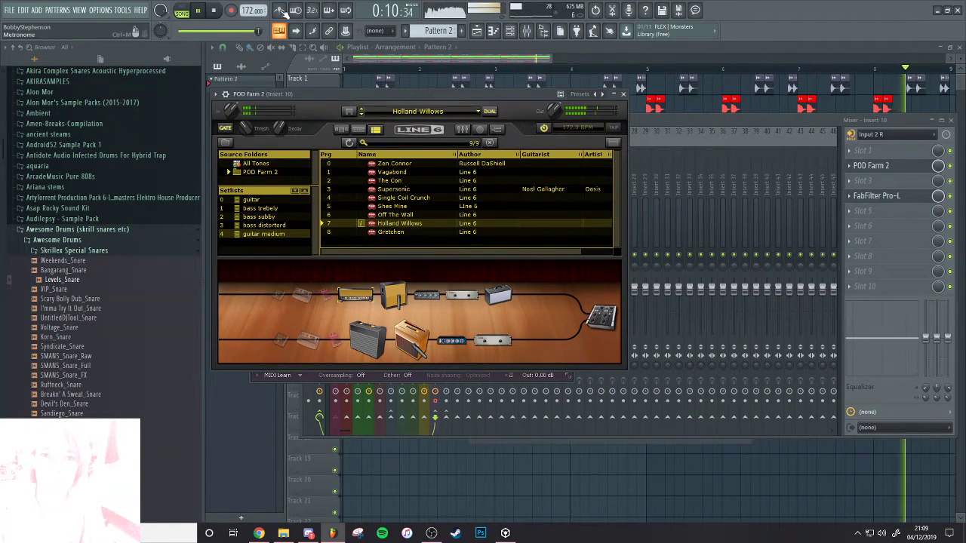
pyautogui.click(218, 12)
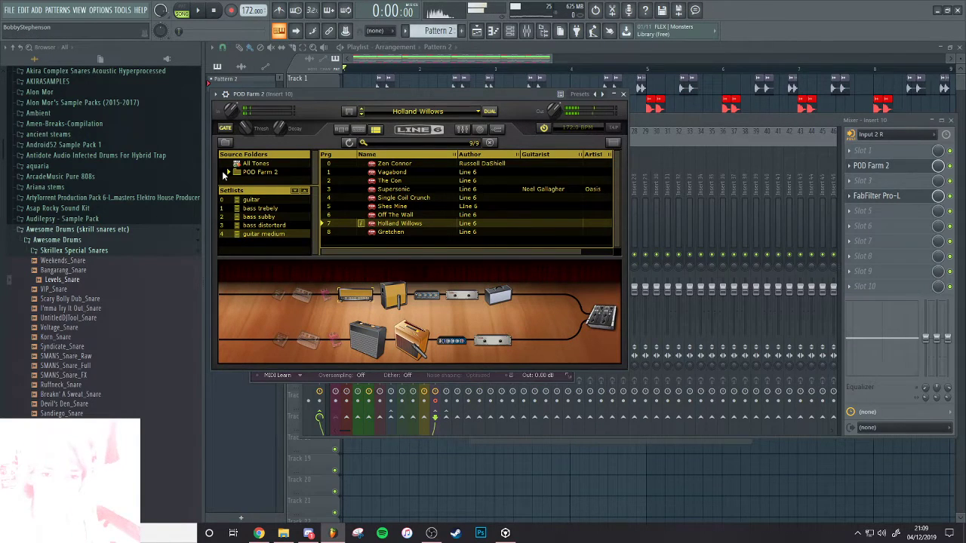
# Browse the full POD Farm 2 source folder, trying 50's Bop and loading the 70's Rhythm Guitar tone
pyautogui.click(224, 173)
pyautogui.click(380, 205)
pyautogui.scroll(-1, 411, 215)
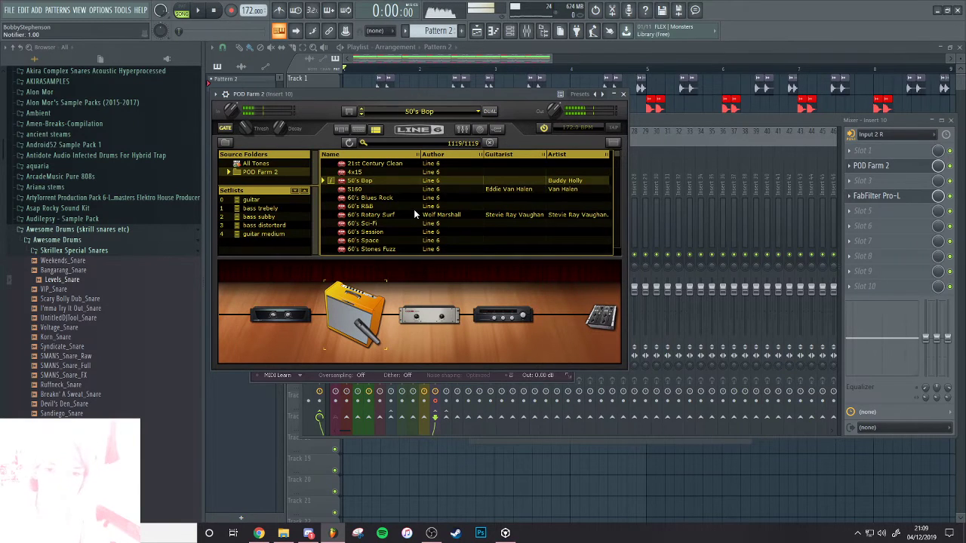
pyautogui.click(414, 209)
pyautogui.scroll(-2, 414, 209)
pyautogui.click(414, 207)
pyautogui.scroll(-2, 414, 207)
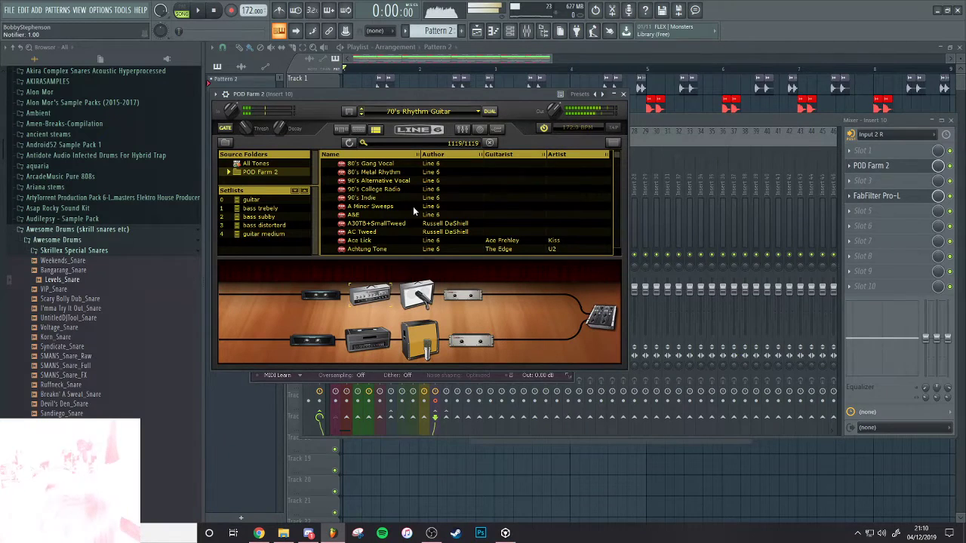
# Lower the FabFilter Pro-L gain on insert 10 to about +2.9 dB and play the song with the live guitar
pyautogui.click(903, 206)
pyautogui.click(901, 199)
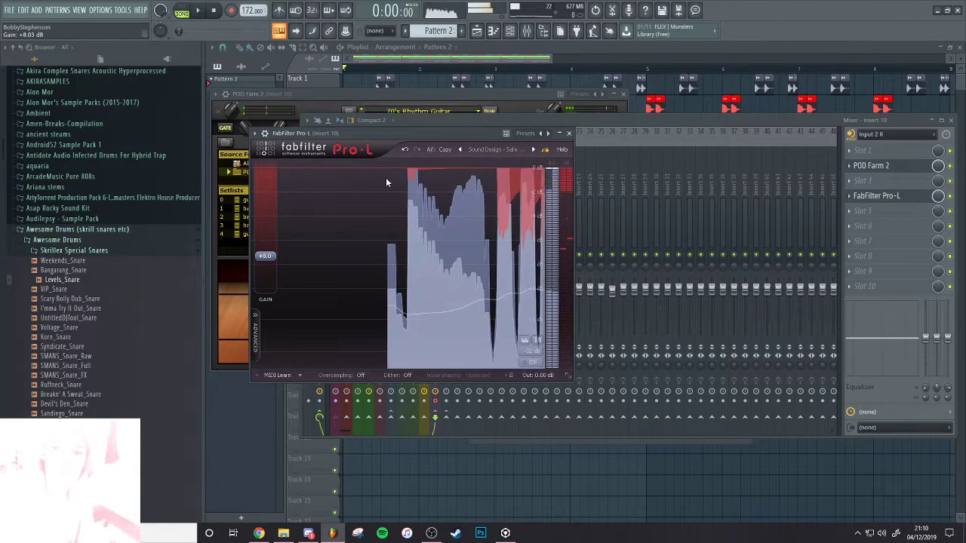
pyautogui.moveTo(264, 257); pyautogui.dragTo(265, 277)
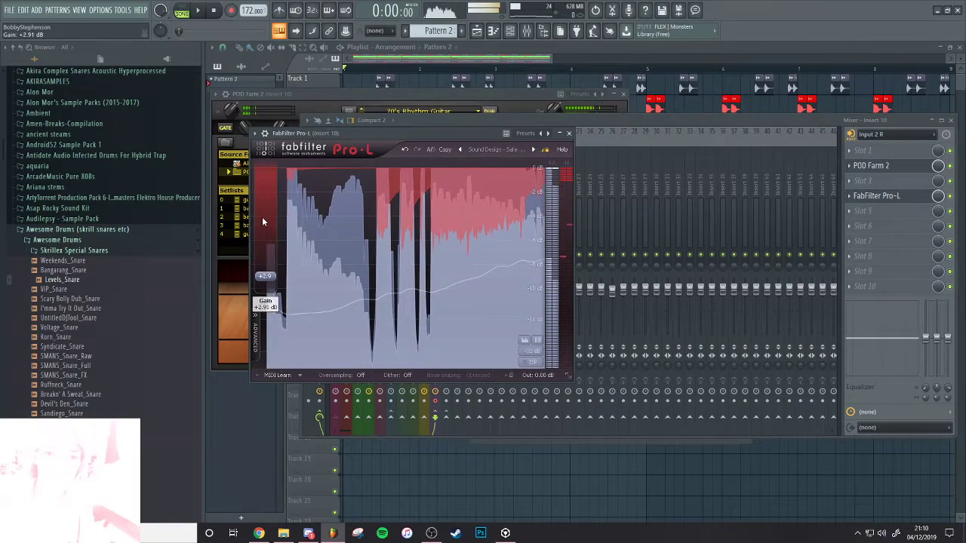
pyautogui.click(198, 10)
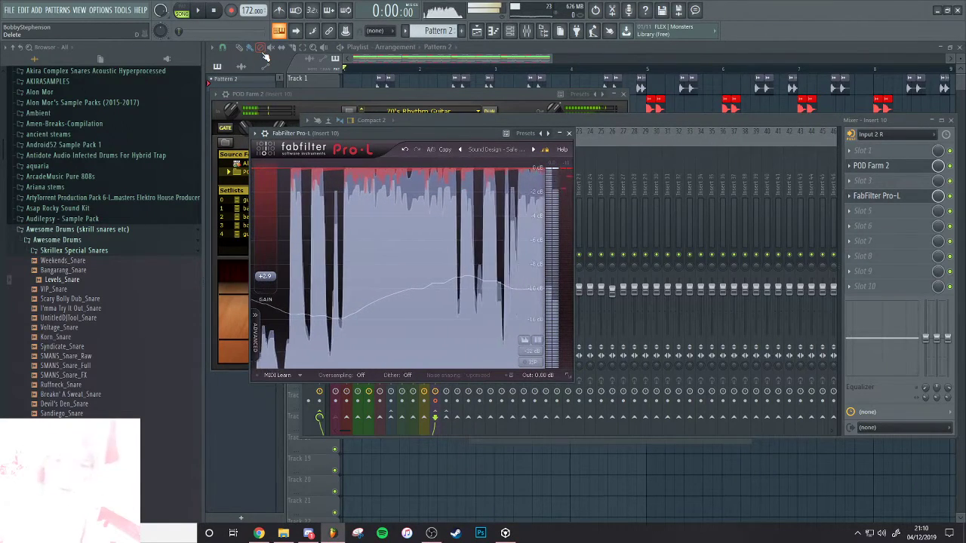
# Add a Spire_x64_v1.1.2 instrument channel and load its nice detune sub preset
pyautogui.click(38, 9)
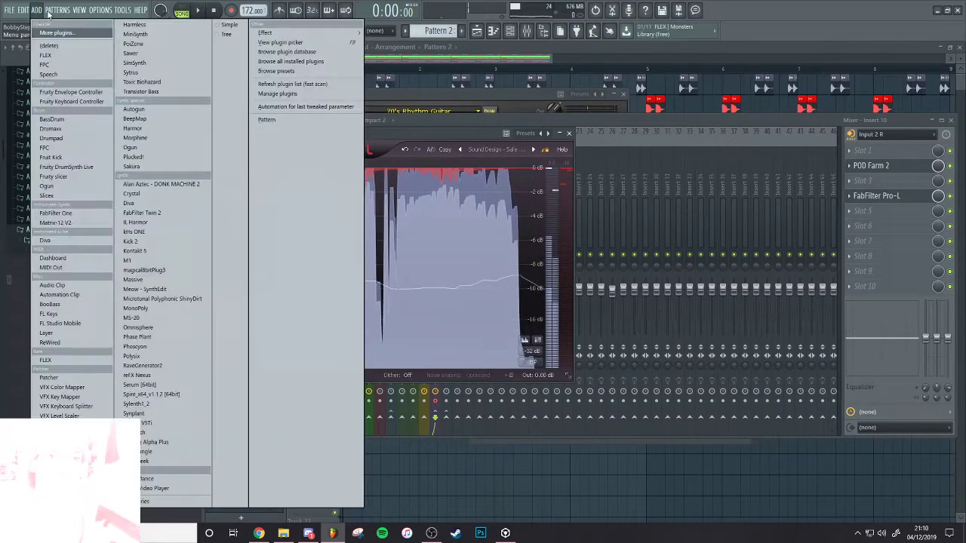
pyautogui.click(39, 9)
pyautogui.click(41, 8)
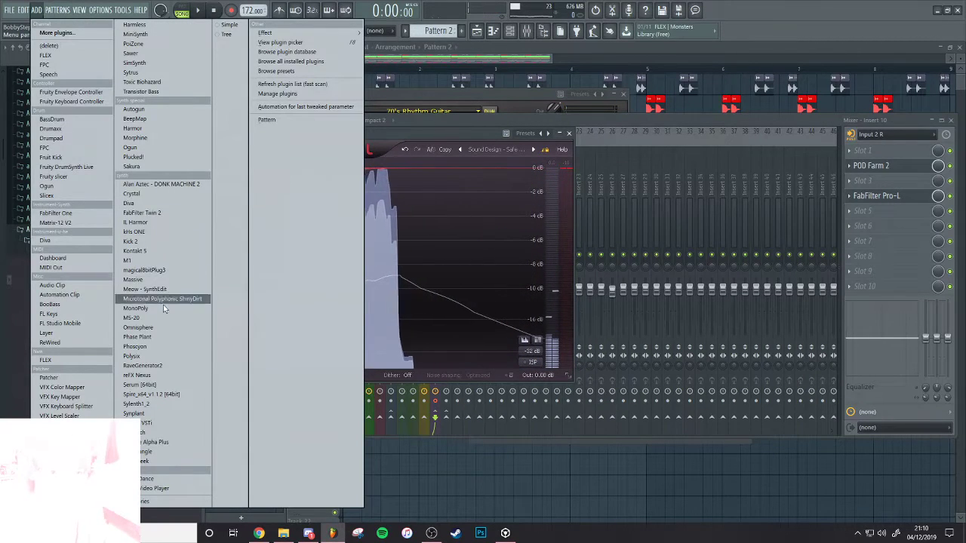
pyautogui.click(151, 394)
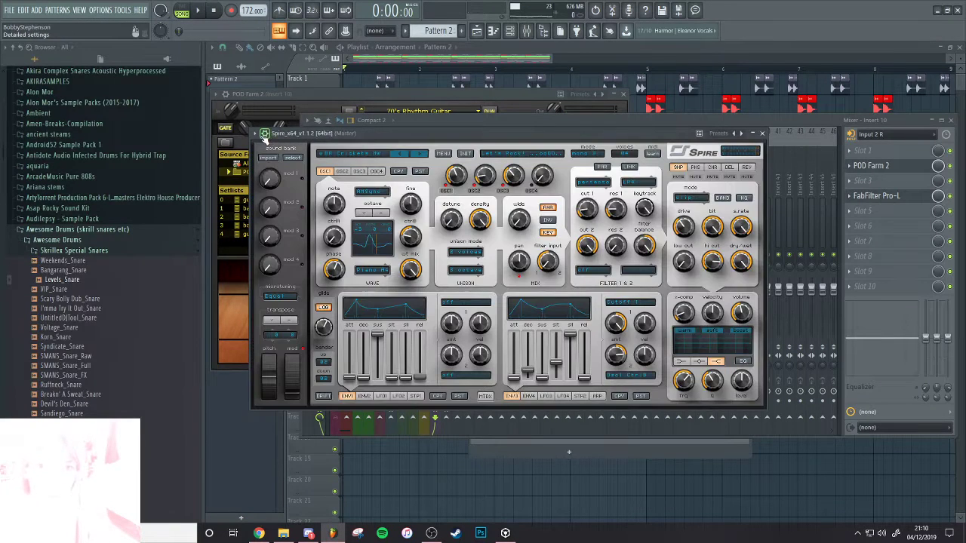
pyautogui.click(264, 147)
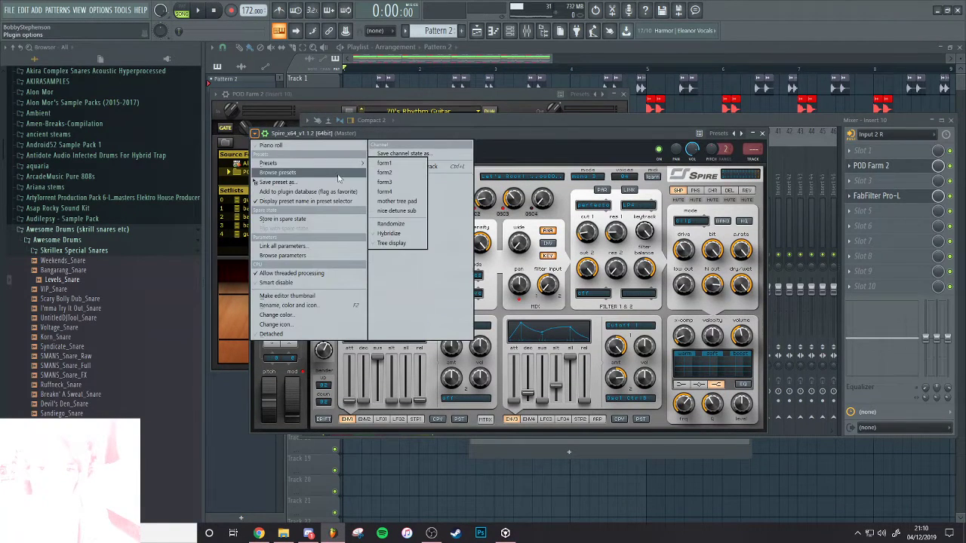
pyautogui.click(372, 157)
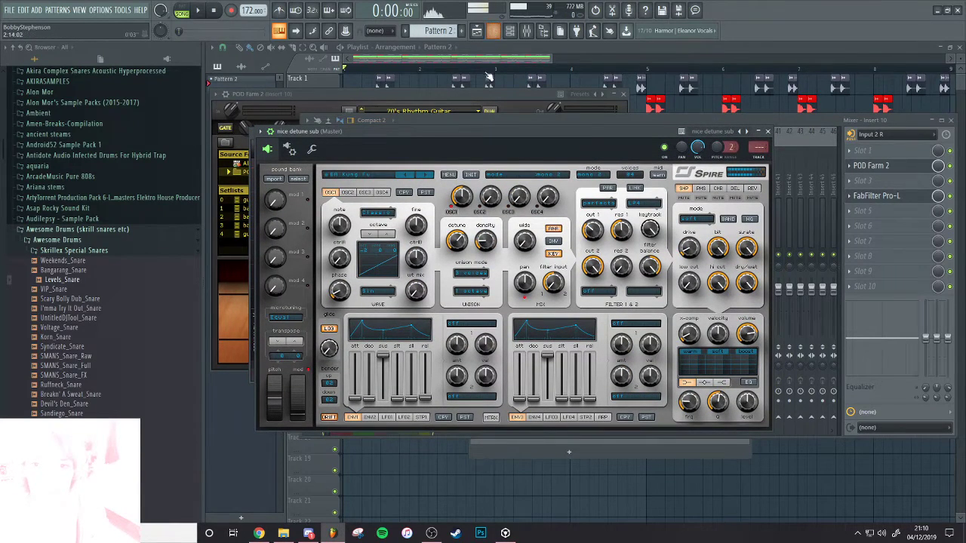
# Route the nice detune sub channel to mixer insert 11 and test its sound with a note
pyautogui.click(765, 123)
pyautogui.click(448, 200)
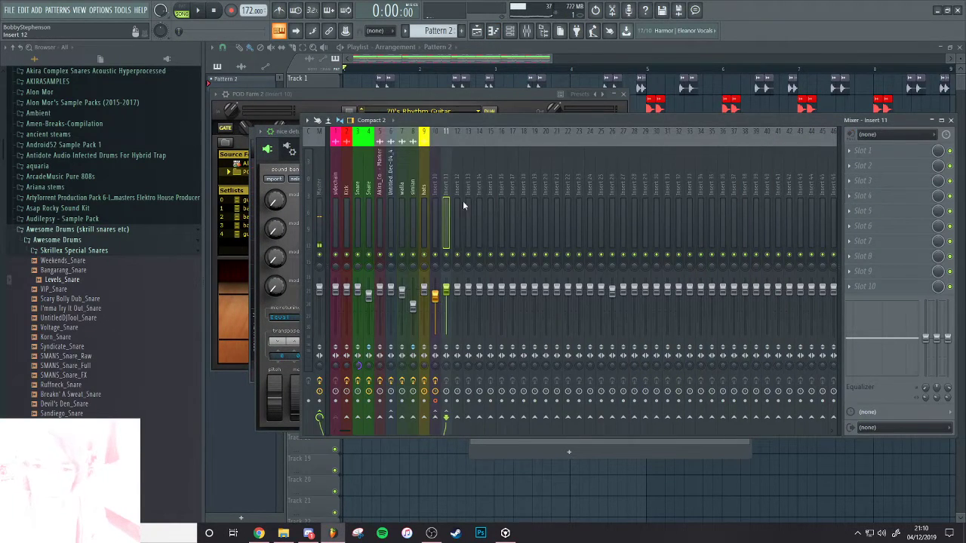
pyautogui.hotkey('ctrl', 'l')
pyautogui.press('z')
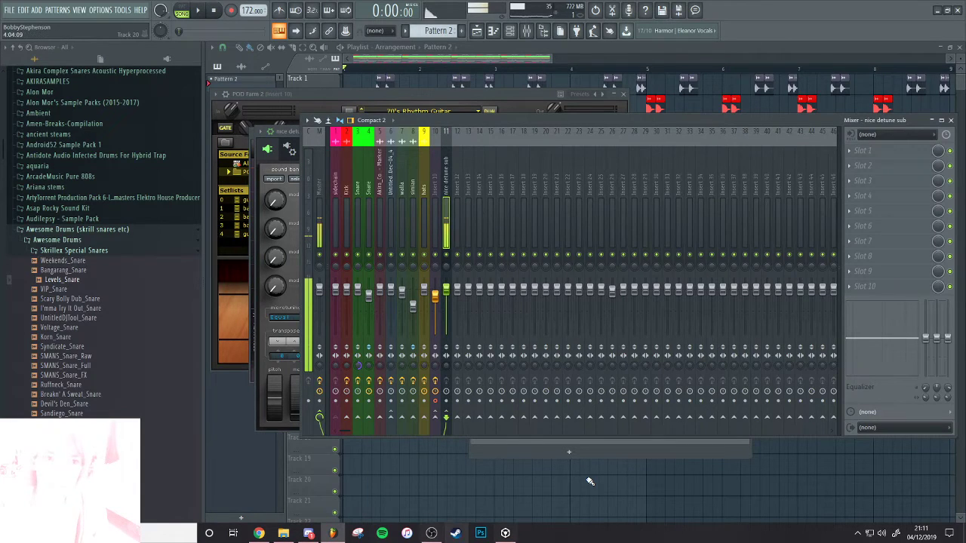
# Open the nice detune sub channel's piano roll, enter an F4 note at the start of bar 1, and play the pattern
pyautogui.click(510, 30)
pyautogui.click(276, 196)
pyautogui.moveTo(262, 184); pyautogui.dragTo(247, 163)
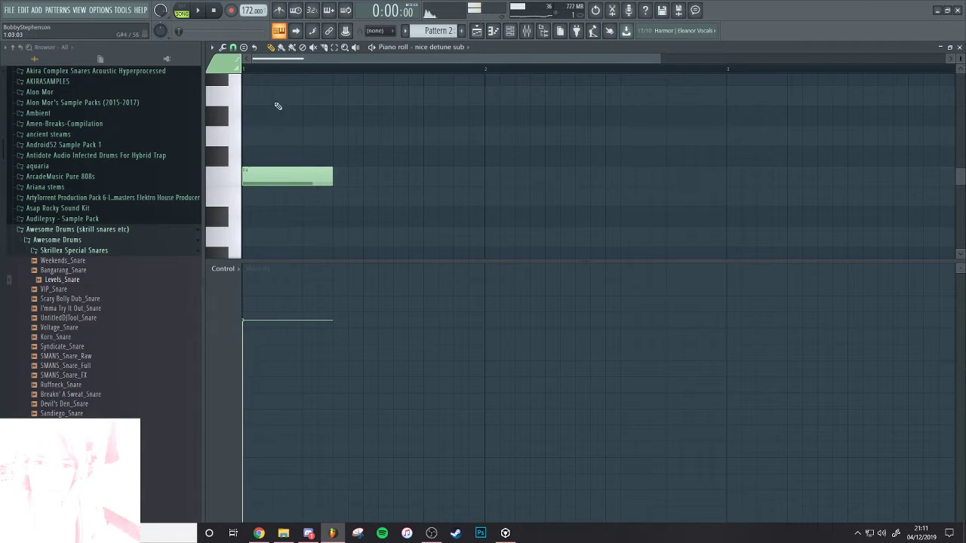
pyautogui.click(188, 13)
pyautogui.press('space')
pyautogui.press('space')
# Add a second short F4, a two-step D#4 and a closing F4 from step 11 of bar 1 held until bar 3
pyautogui.click(308, 179)
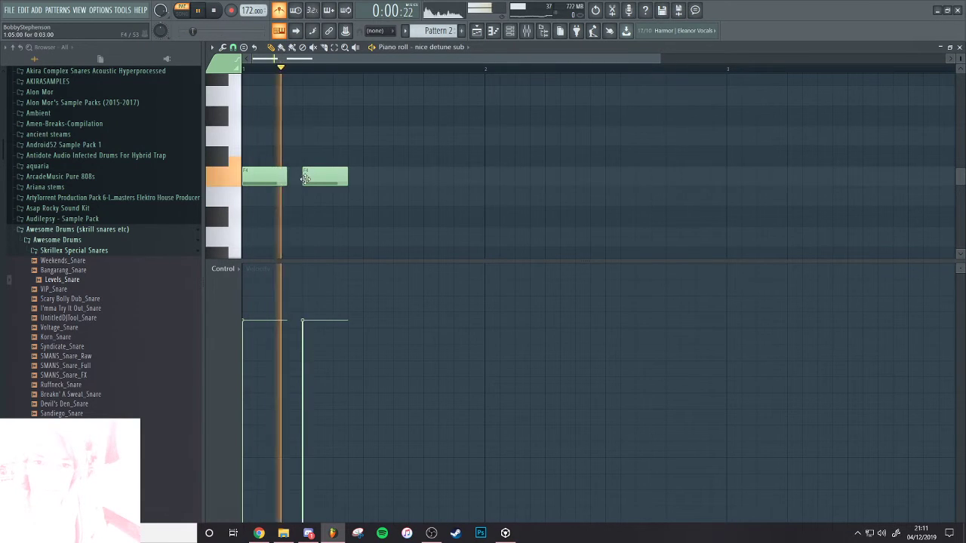
pyautogui.click(369, 215)
pyautogui.click(411, 178)
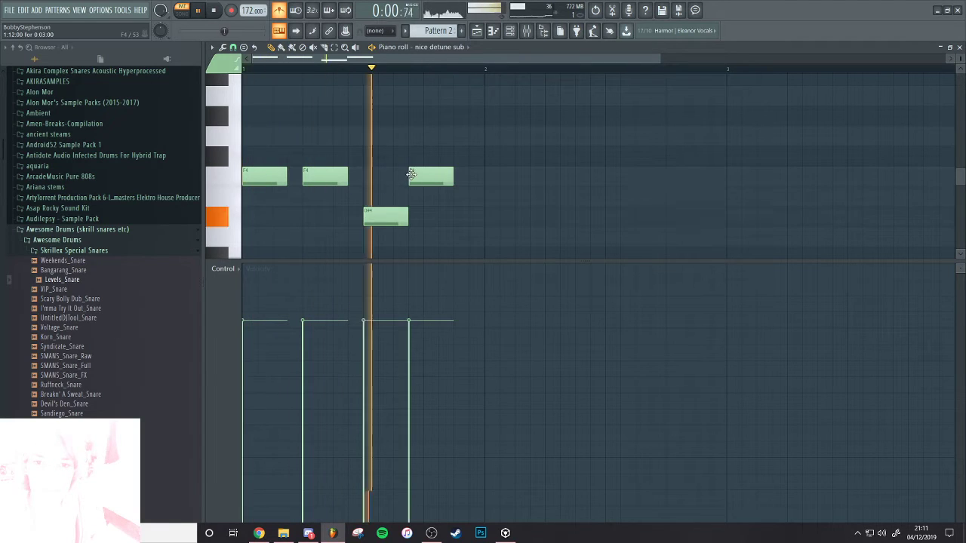
pyautogui.moveTo(415, 177); pyautogui.dragTo(402, 178)
pyautogui.moveTo(406, 216); pyautogui.dragTo(392, 215)
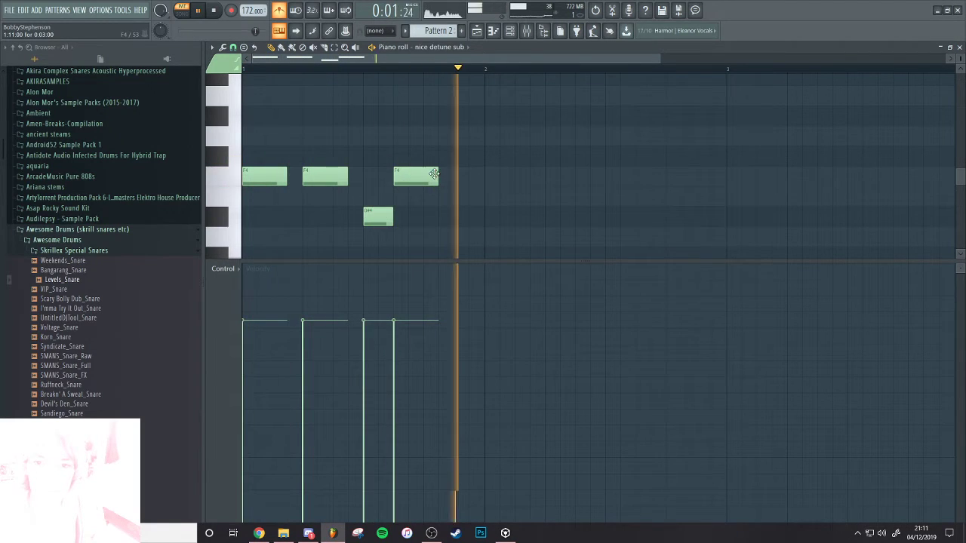
pyautogui.moveTo(437, 177); pyautogui.dragTo(729, 177)
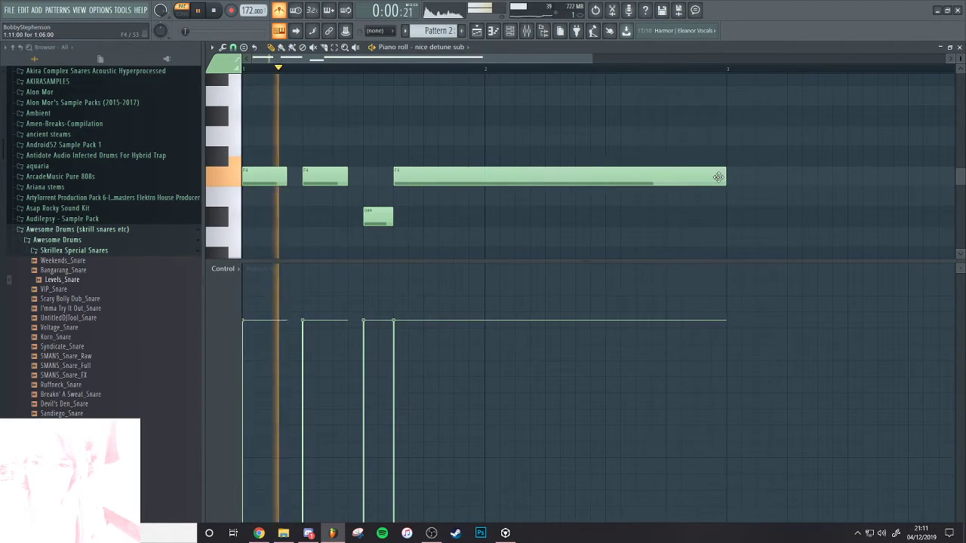
# Duplicate the two-bar phrase into bars 3 and 4 and raise its two short F4 notes to A#4
pyautogui.hotkey('ctrl', 'b')
pyautogui.scroll(-2, 702, 187)
pyautogui.moveTo(522, 205); pyautogui.dragTo(359, 230)
pyautogui.hotkey('ctrl', 'd')
pyautogui.moveTo(399, 200); pyautogui.dragTo(398, 102)
pyautogui.press('space')
pyautogui.moveTo(433, 197); pyautogui.dragTo(425, 88)
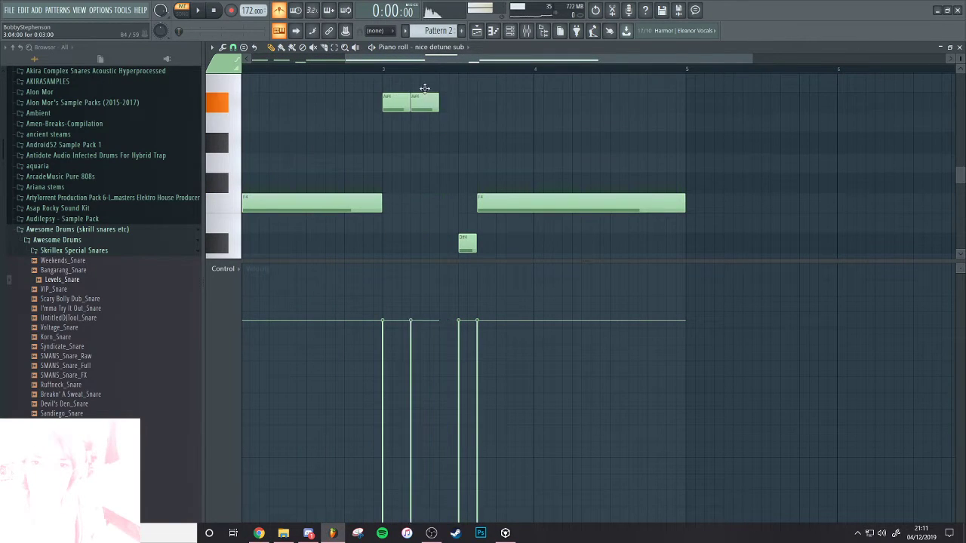
pyautogui.moveTo(517, 86); pyautogui.dragTo(503, 93)
pyautogui.rightClick(509, 90)
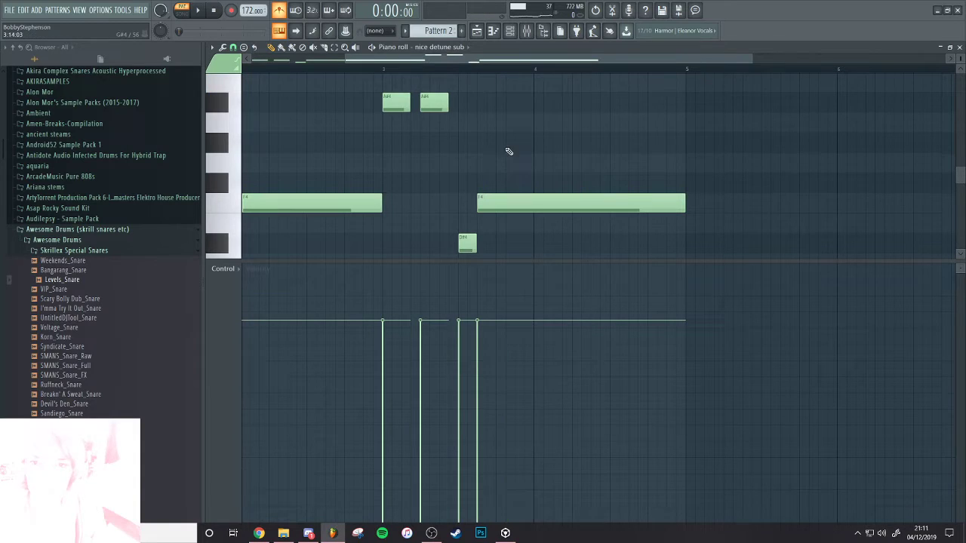
# Transpose the repeated phrase's two short A#4 notes to G#4 and its long F4 to A#4 while the pattern plays
pyautogui.moveTo(479, 203)
pyautogui.mouseDown()
pyautogui.moveTo(503, 123)
pyautogui.moveTo(484, 91)
pyautogui.moveTo(477, 99)
pyautogui.moveTo(507, 86)
pyautogui.moveTo(372, 236)
pyautogui.moveTo(418, 180)
pyautogui.moveTo(412, 128)
pyautogui.mouseUp()
pyautogui.press('Delete')
pyautogui.press('space')
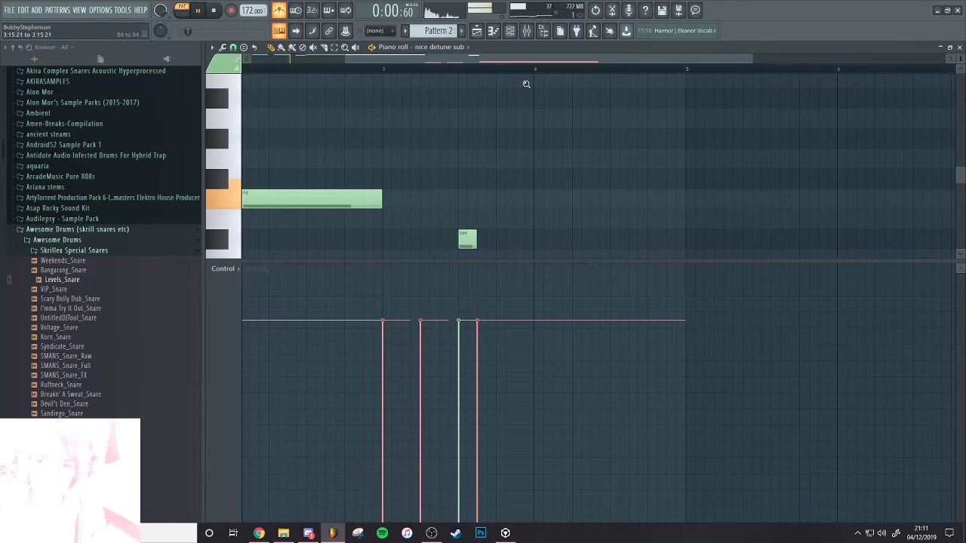
pyautogui.keyDown('ctrl'); pyautogui.rightClick(526, 84); pyautogui.keyUp('ctrl')
pyautogui.hotkey('ctrl', 'Up')
pyautogui.hotkey('ctrl', 'Up')
pyautogui.hotkey('shift', 'Down')
pyautogui.hotkey('shift', 'Down')
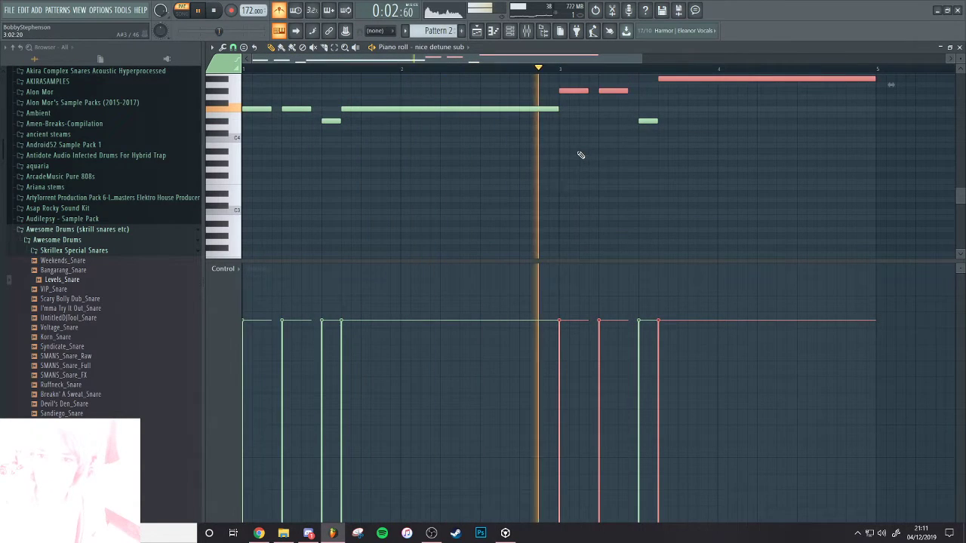
# Deselect the notes and move the short D#4 in bar 3 up to G4
pyautogui.keyDown('ctrl'); pyautogui.click(683, 166); pyautogui.keyUp('ctrl')
pyautogui.moveTo(578, 222); pyautogui.dragTo(557, 241)
pyautogui.scroll(-3, 410, 173)
pyautogui.scroll(2, 453, 157)
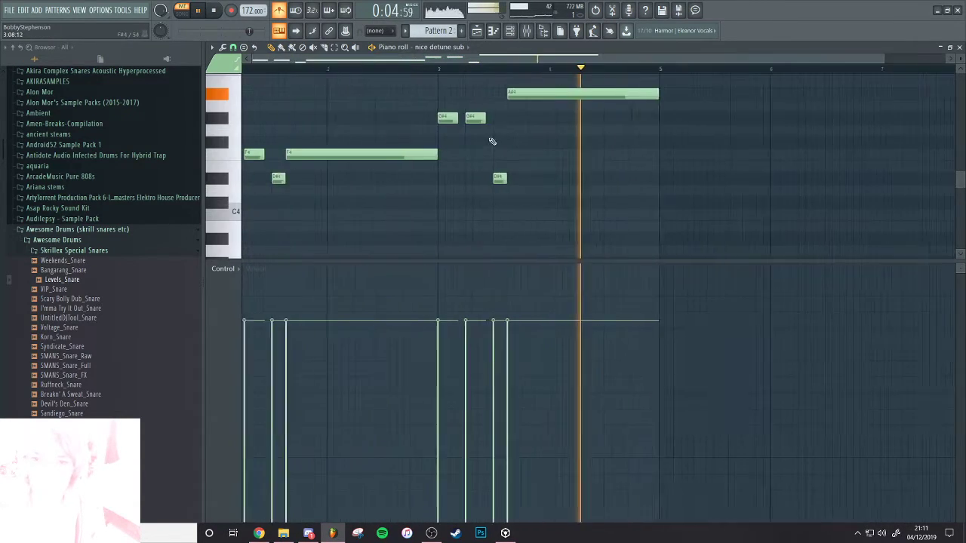
pyautogui.scroll(-1, 492, 142)
pyautogui.moveTo(492, 178); pyautogui.dragTo(492, 129)
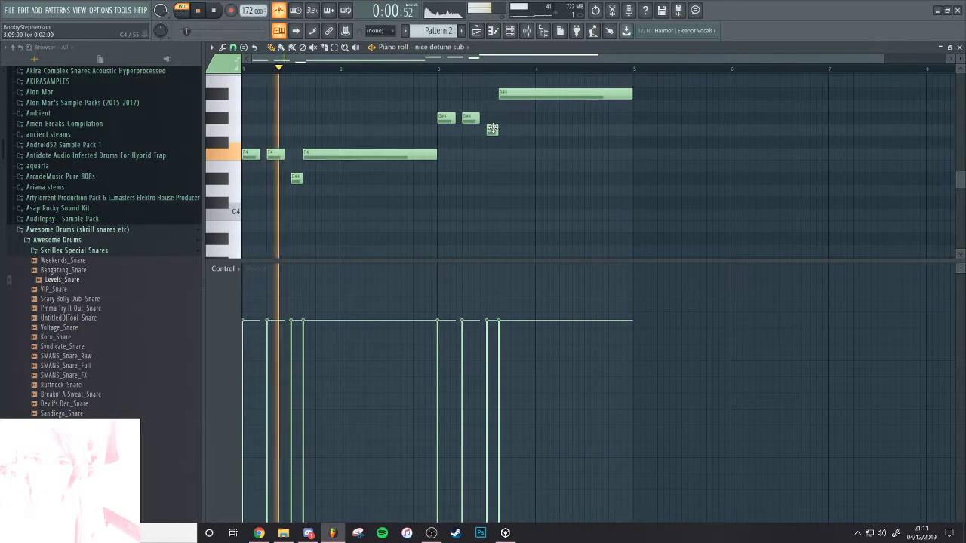
# Lower the short G4 note in bar 3 to F4 while the pattern plays
pyautogui.click(511, 31)
pyautogui.scroll(1, 453, 136)
pyautogui.click(541, 299)
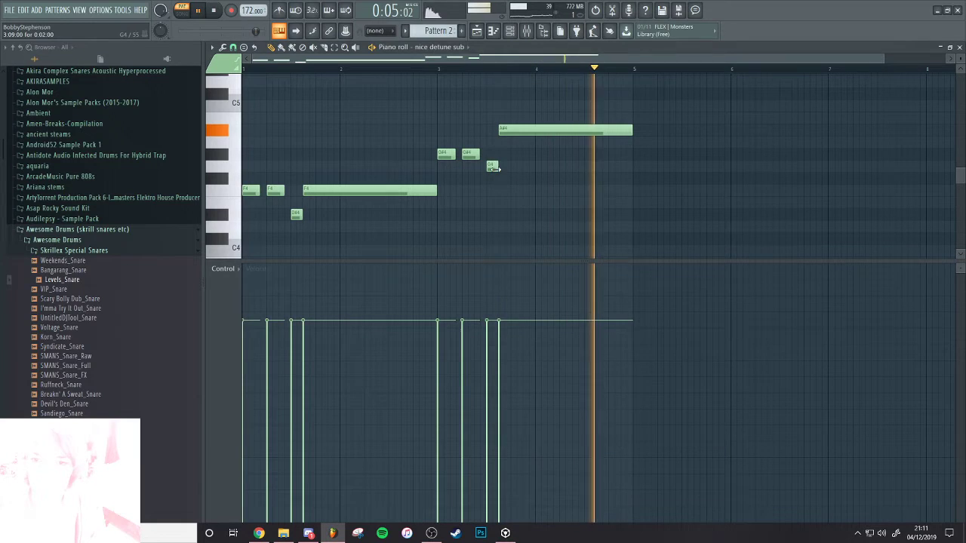
pyautogui.moveTo(494, 168); pyautogui.dragTo(492, 191)
pyautogui.scroll(-2, 492, 192)
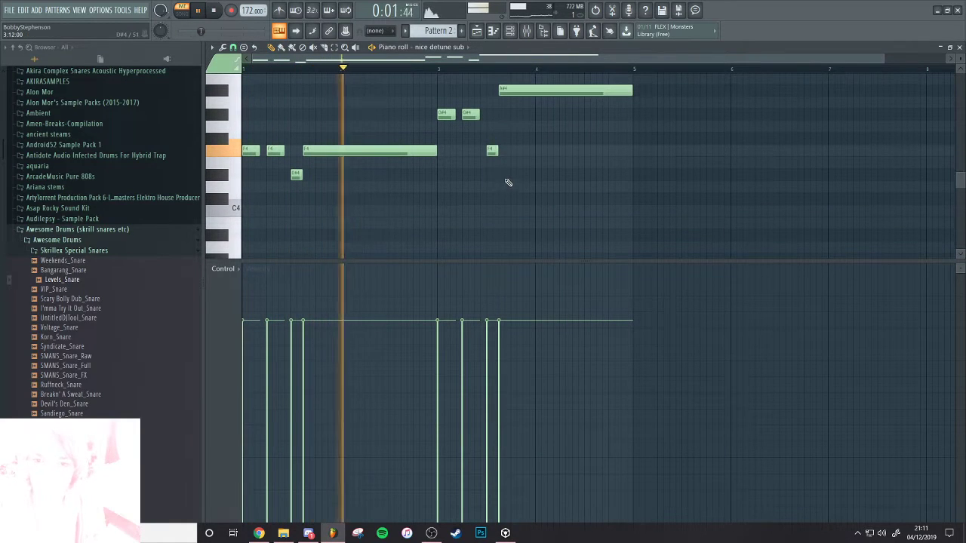
# Replay the bass pattern from the start and check the phrase leading into bar 3
pyautogui.click(502, 34)
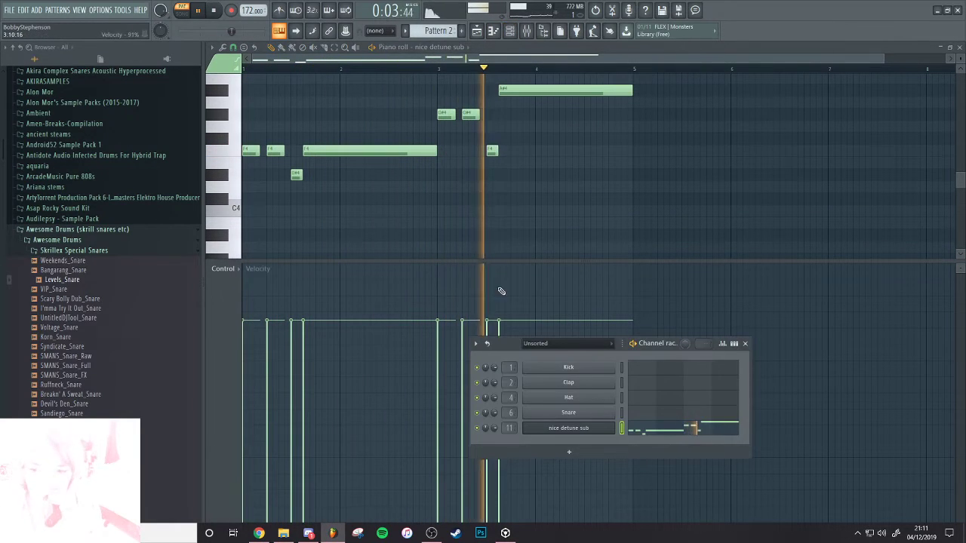
pyautogui.rightClick(620, 144)
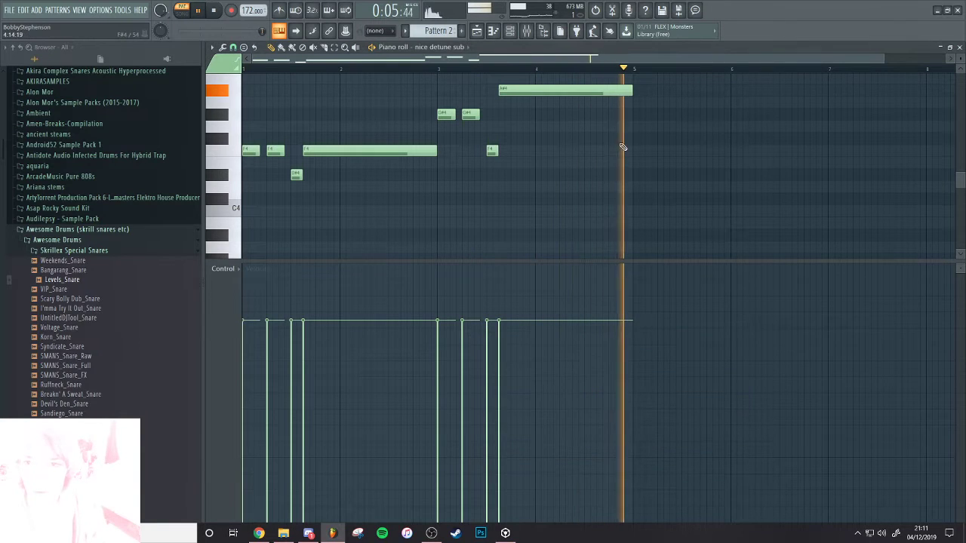
pyautogui.scroll(1, 634, 150)
pyautogui.press('space')
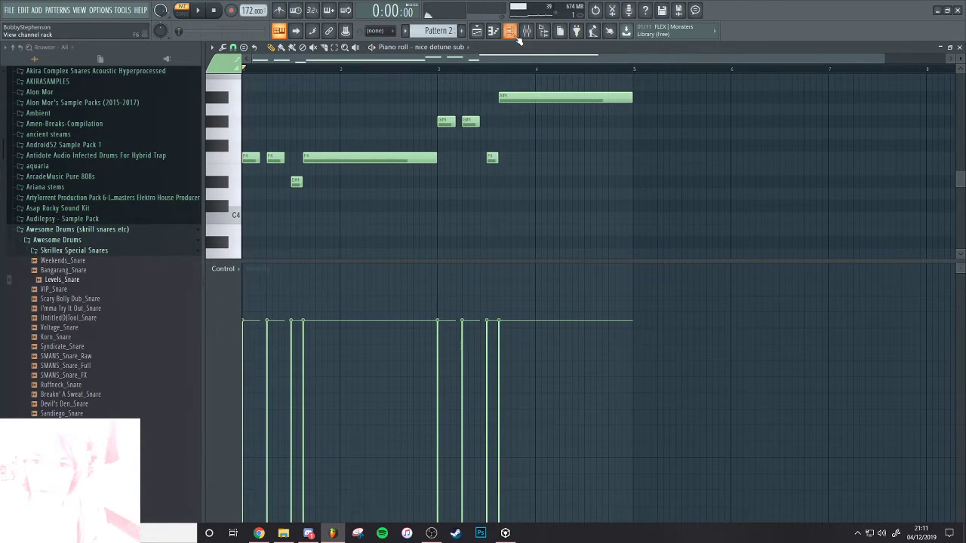
pyautogui.click(515, 35)
pyautogui.rightClick(442, 212)
pyautogui.press('space')
pyautogui.scroll(3, 364, 214)
pyautogui.scroll(-1, 464, 203)
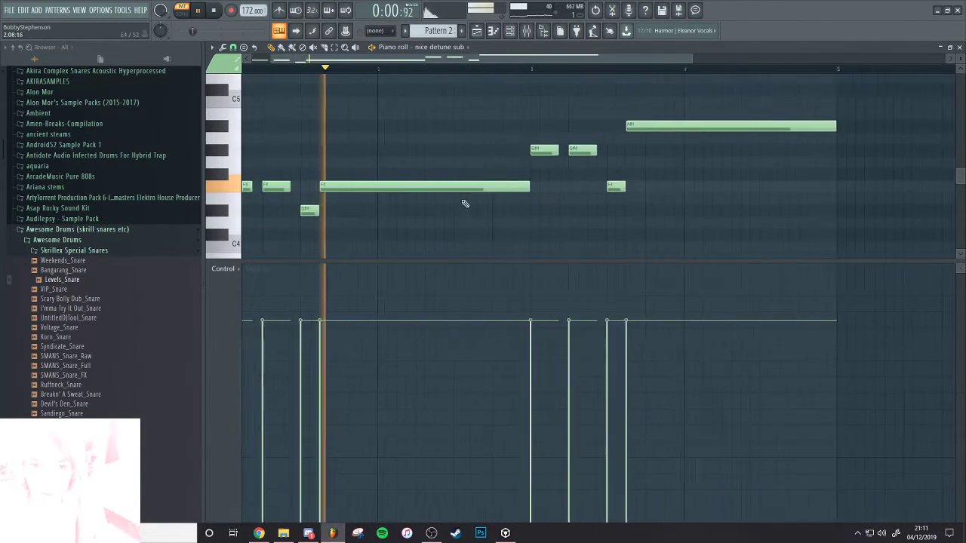
# Shorten the long F4 by six steps and fill the gap before bar 3 with two-step C5, G#4 and F4 notes
pyautogui.scroll(-1, 465, 204)
pyautogui.scroll(2, 483, 211)
pyautogui.press('space')
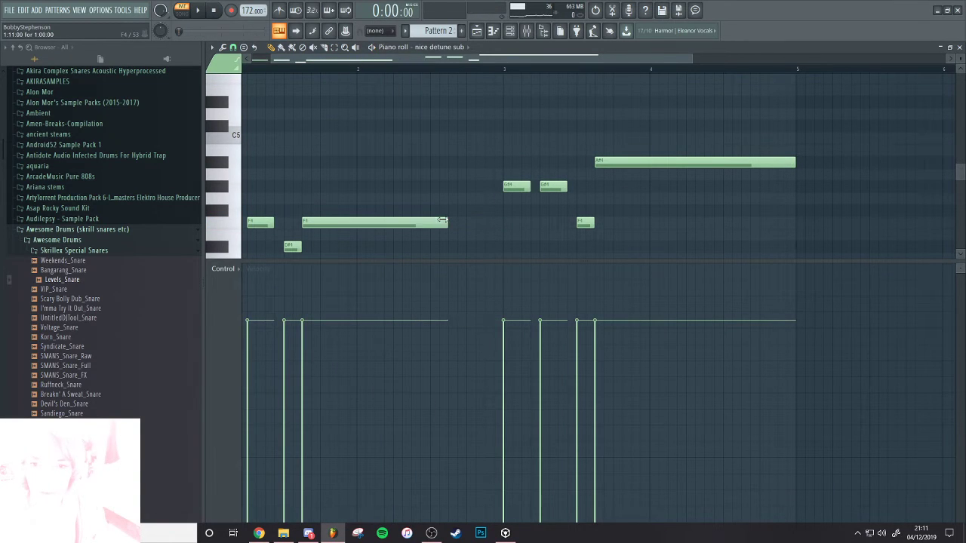
pyautogui.moveTo(458, 165); pyautogui.dragTo(458, 138)
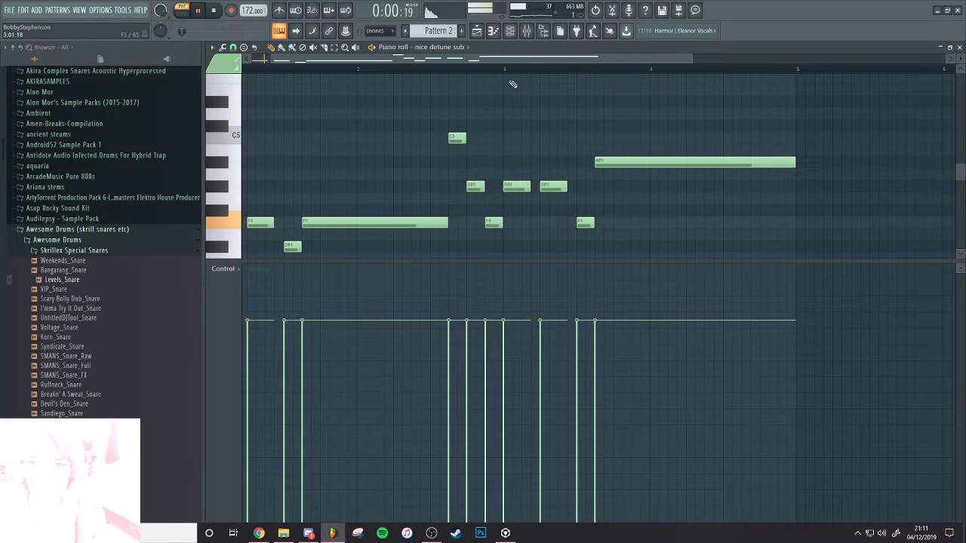
# Stop playback and replace the instrument on the nice detune sub channel with IL Harmor
pyautogui.press('F6')
pyautogui.press('space')
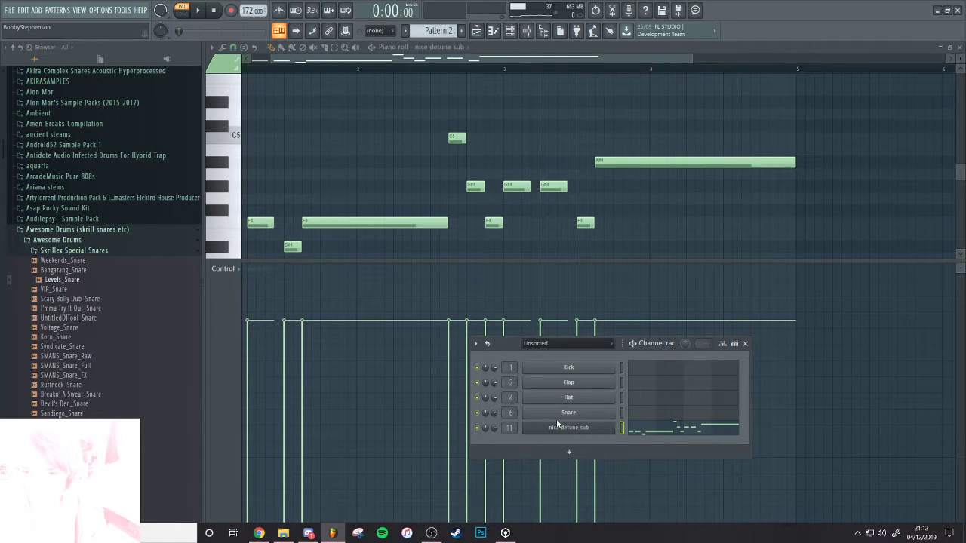
pyautogui.click(556, 432)
pyautogui.click(555, 432)
pyautogui.rightClick(608, 428)
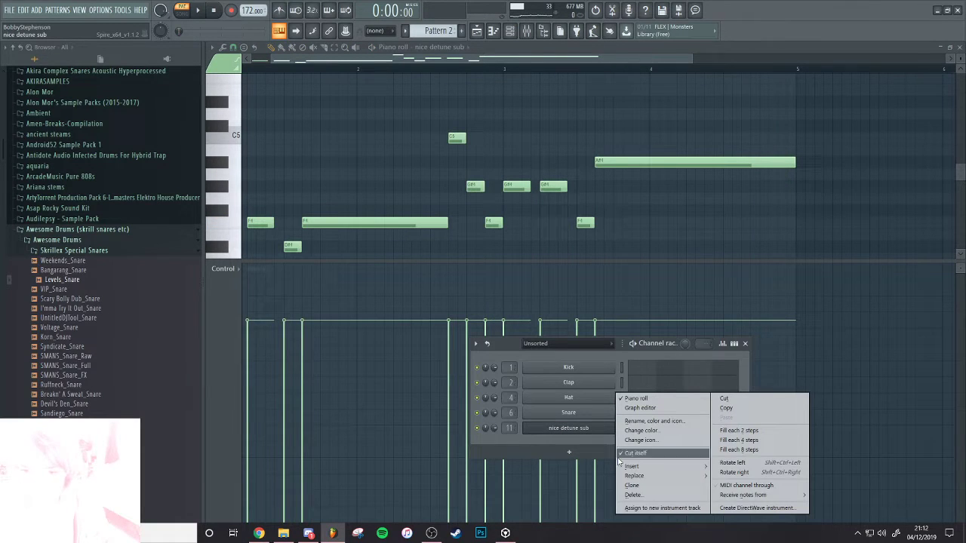
pyautogui.moveTo(639, 476)
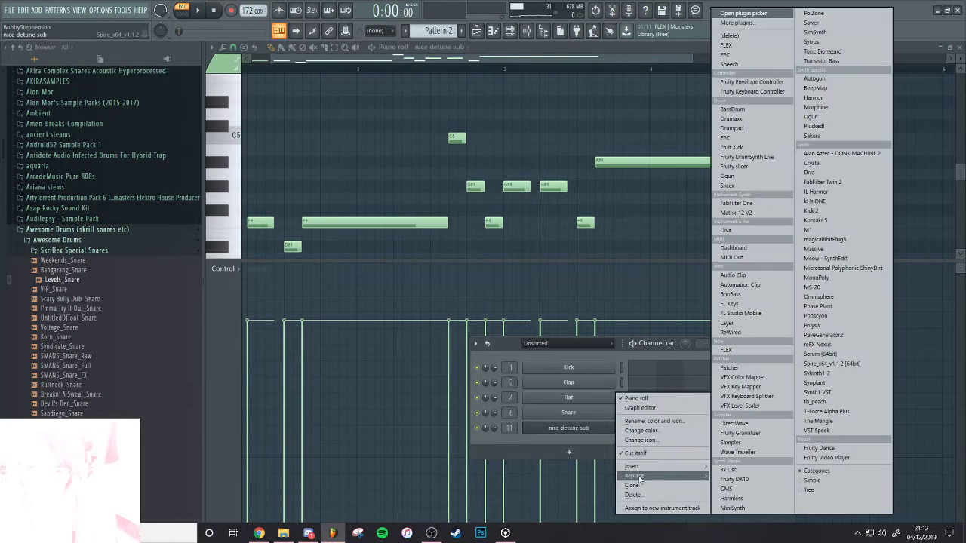
pyautogui.click(849, 195)
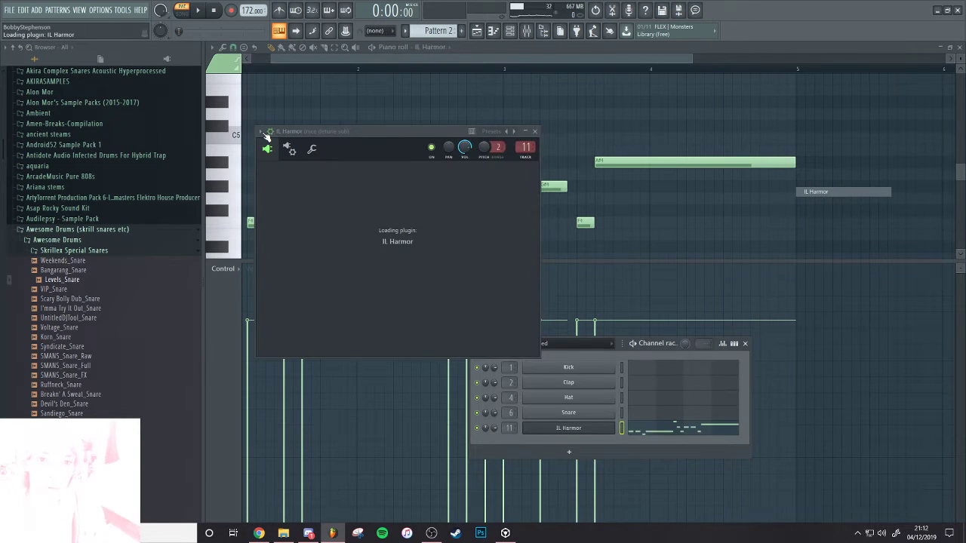
# Look through Harmor's saved presets, lower its global pitch and play the bass line with the new sound
pyautogui.click(260, 133)
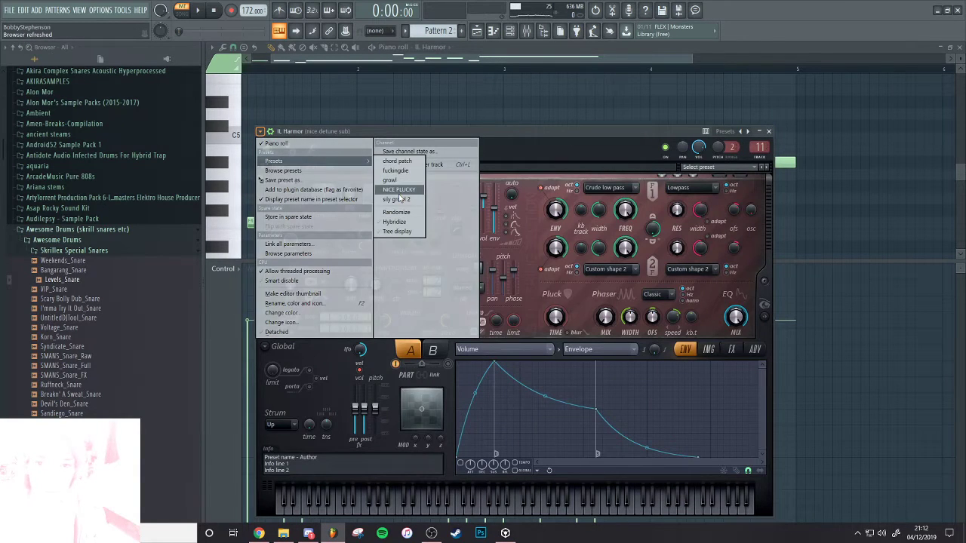
pyautogui.click(408, 172)
pyautogui.press('space')
pyautogui.moveTo(471, 131); pyautogui.dragTo(463, 63)
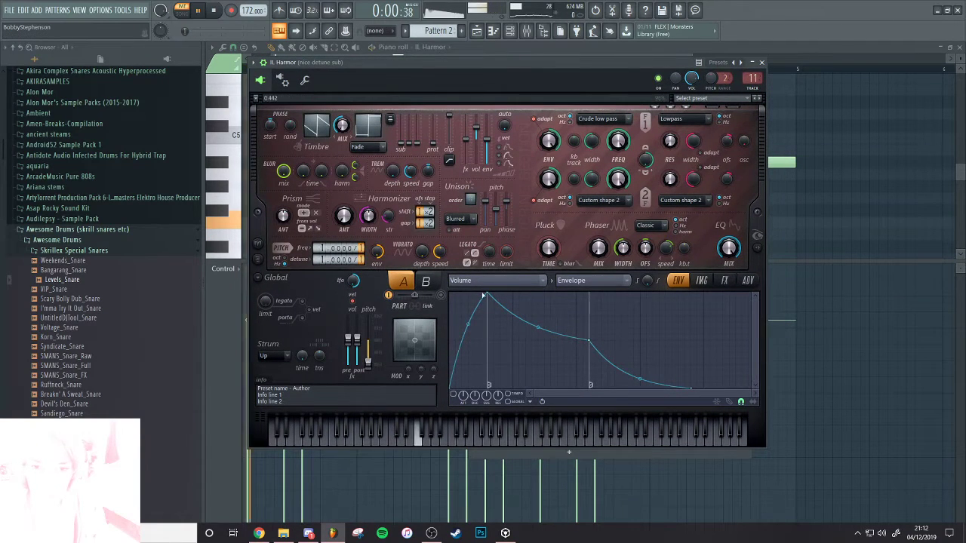
pyautogui.press('space')
# Drop the Timbre 1 harmonic level curve to zero beyond the fundamental while the pattern plays
pyautogui.click(516, 278)
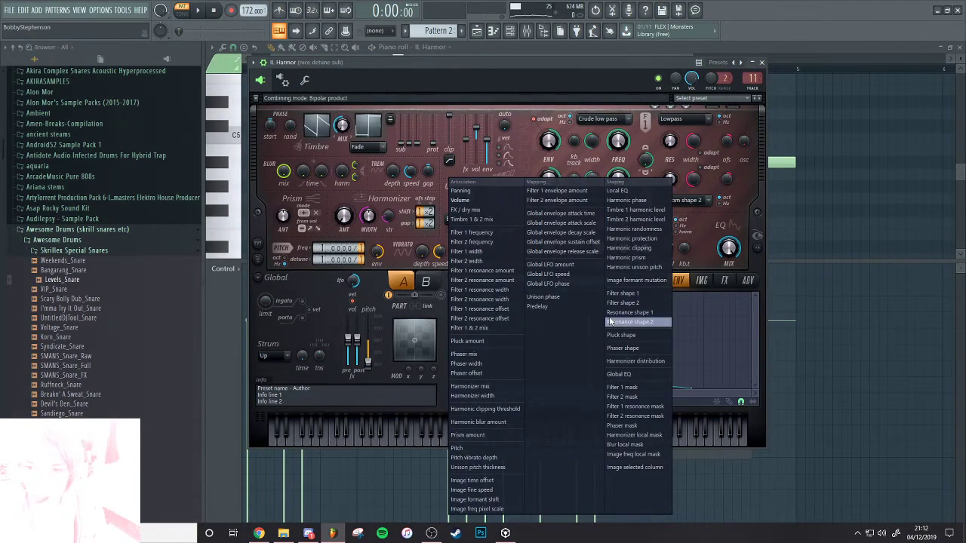
pyautogui.click(631, 219)
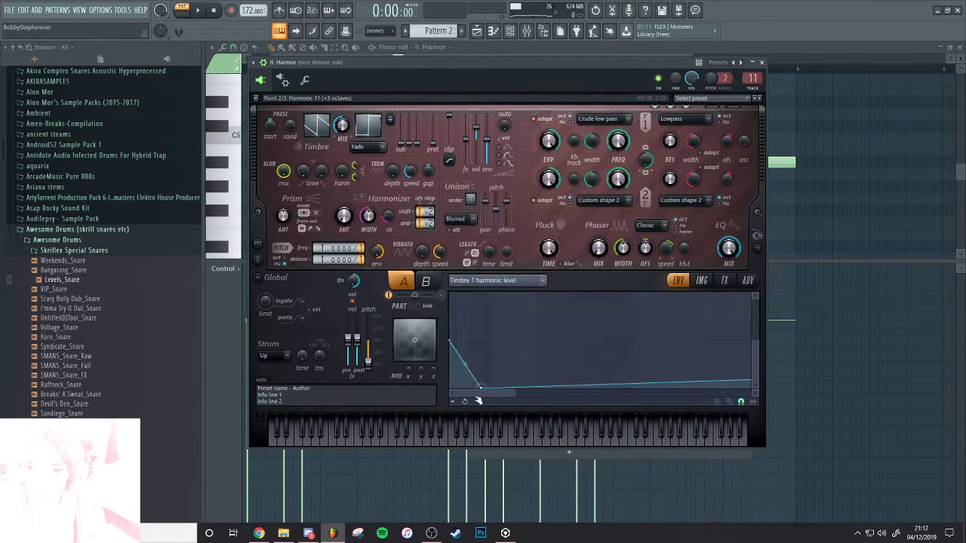
pyautogui.press('space')
pyautogui.moveTo(750, 369); pyautogui.dragTo(851, 451)
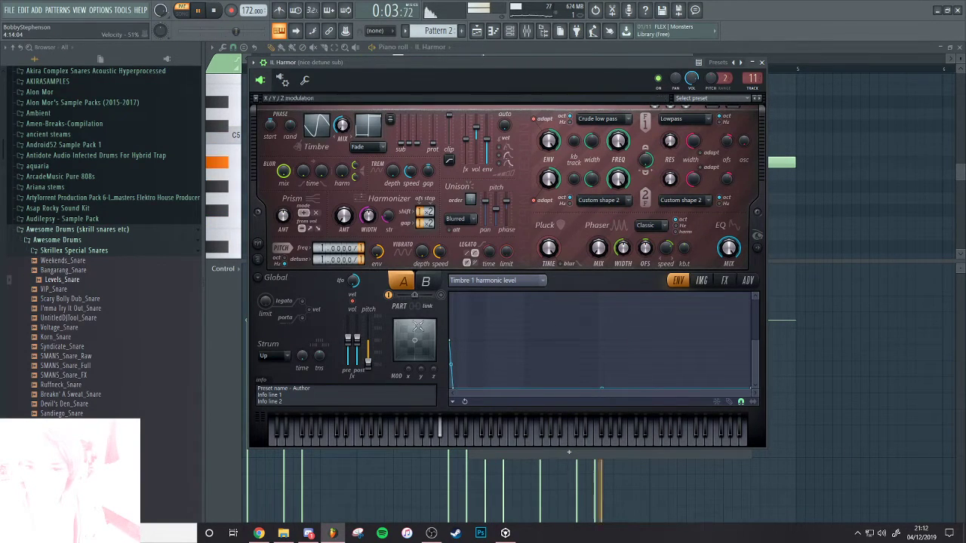
# Turn on Harmor's legato and portamento modes
pyautogui.click(303, 301)
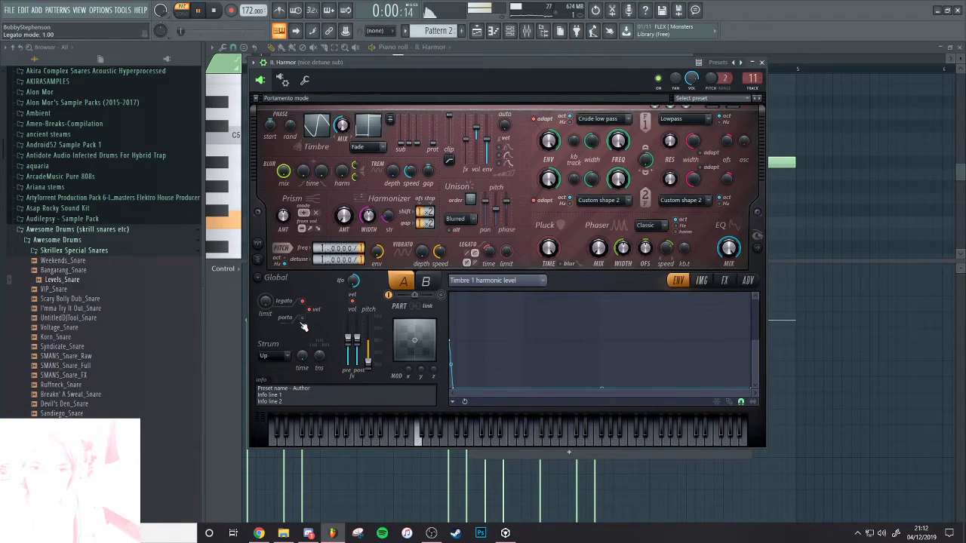
pyautogui.click(302, 319)
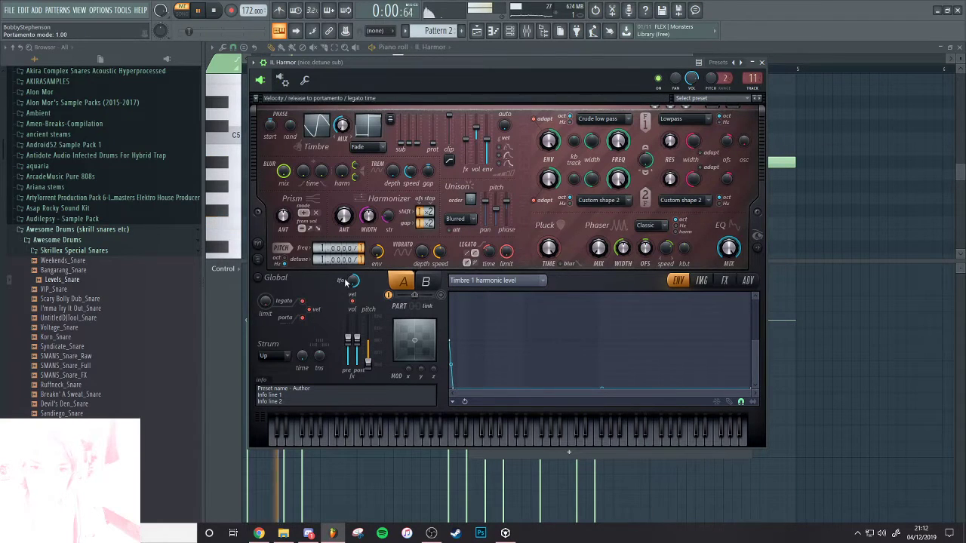
pyautogui.rightClick(278, 220)
pyautogui.click(292, 225)
# Set the Timbre 1 & 2 mix to 1.00 and choose the Timbre 2 harmonic level for editing
pyautogui.moveTo(343, 126); pyautogui.dragTo(342, 110)
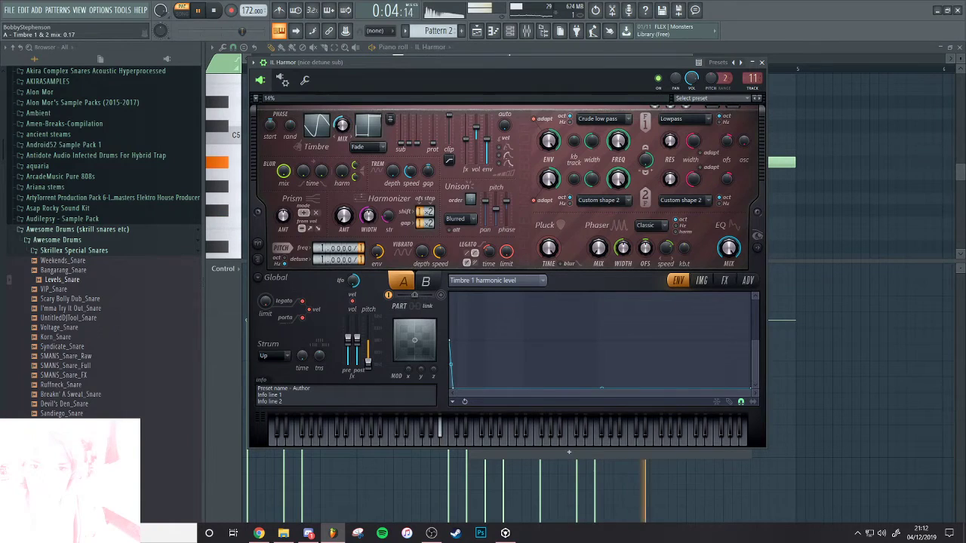
pyautogui.click(541, 284)
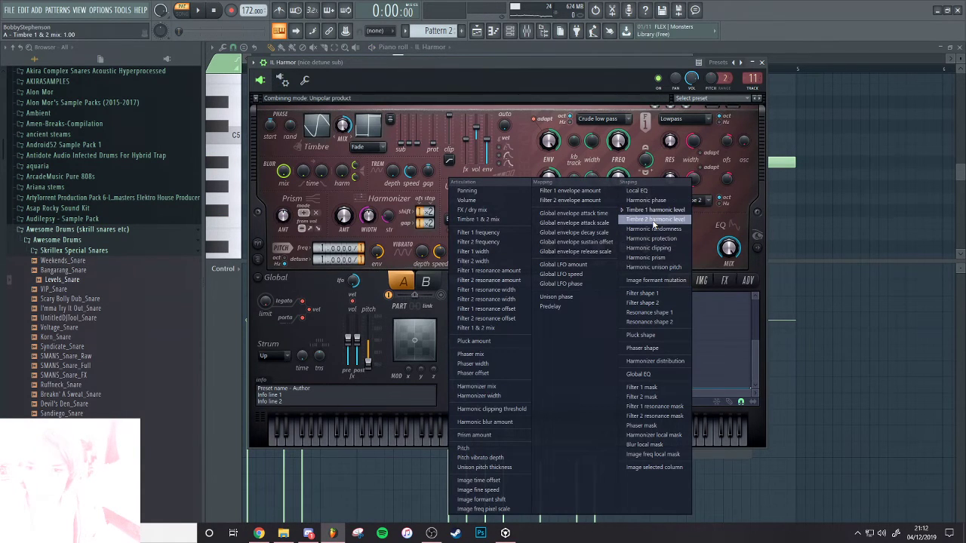
# Reshape Harmor's Timbre 1 harmonic level envelope into a short initial peak with a fast decay while auditioning the pattern
pyautogui.click(345, 126)
pyautogui.press('space')
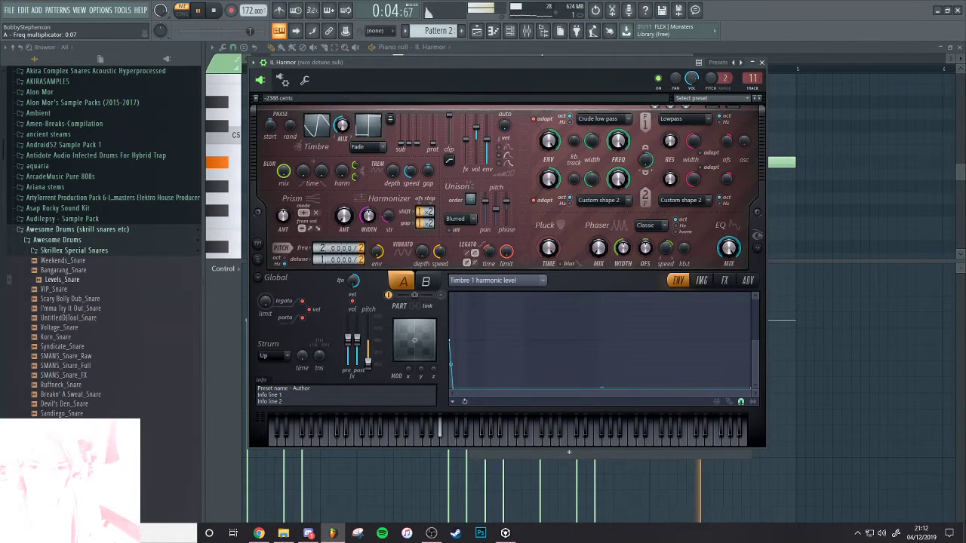
pyautogui.press('space')
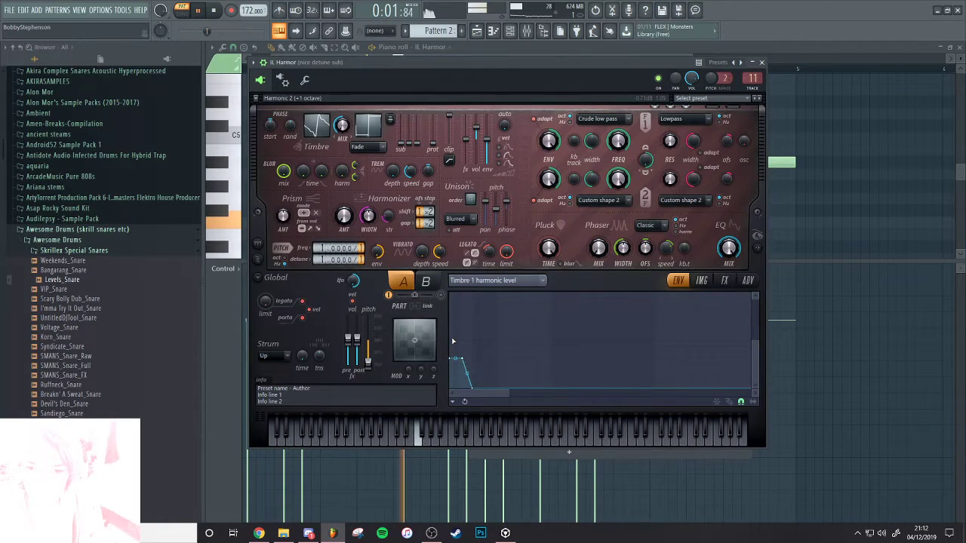
pyautogui.rightClick(453, 341)
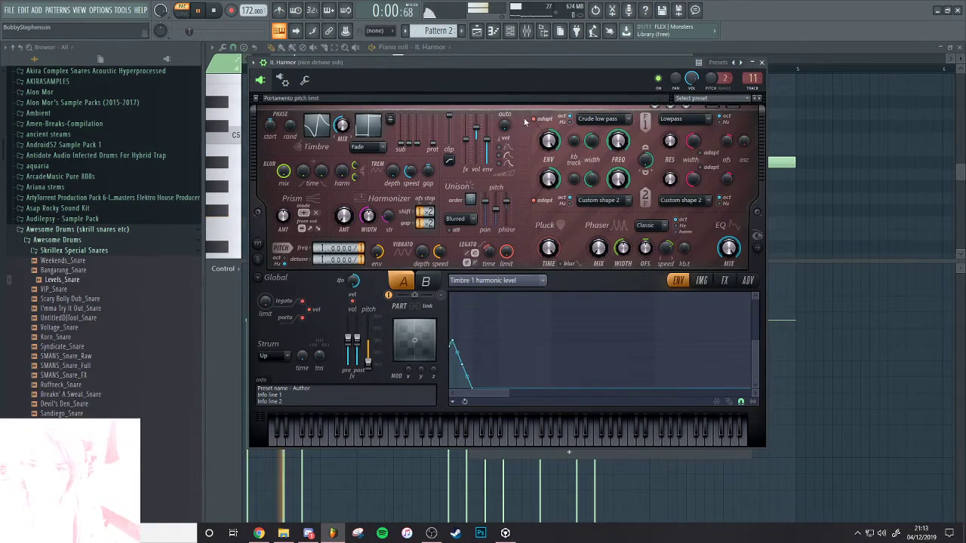
# Add Fruity Parametric EQ 2 to slot 3 of the nice detune sub mixer track and boost a low-frequency band
pyautogui.click(528, 31)
pyautogui.press('space')
pyautogui.click(462, 185)
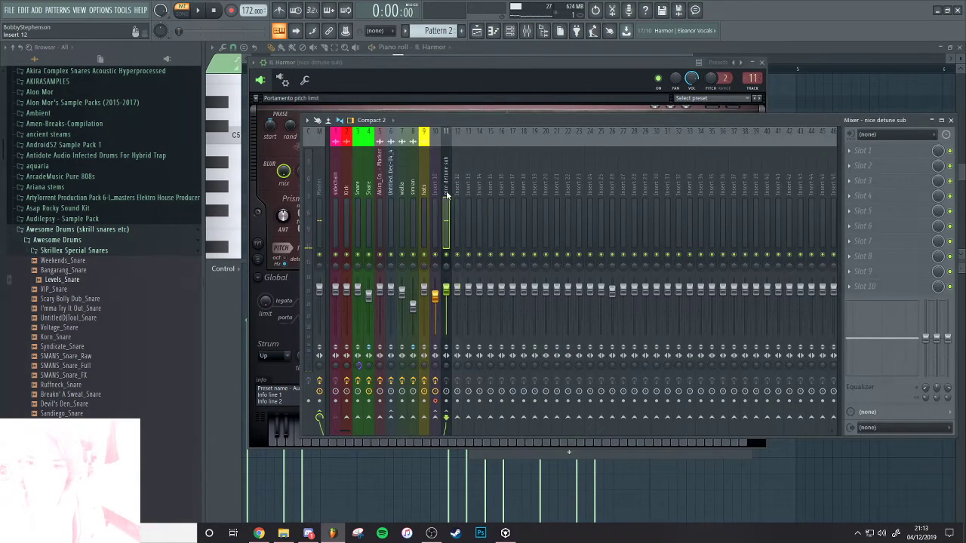
pyautogui.click(897, 190)
pyautogui.click(754, 82)
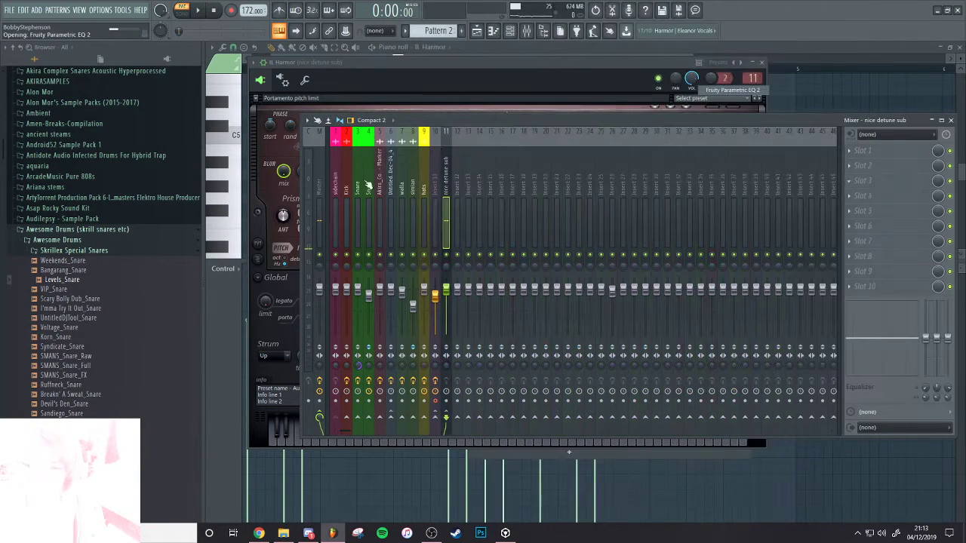
pyautogui.press('space')
pyautogui.moveTo(320, 215); pyautogui.dragTo(340, 218)
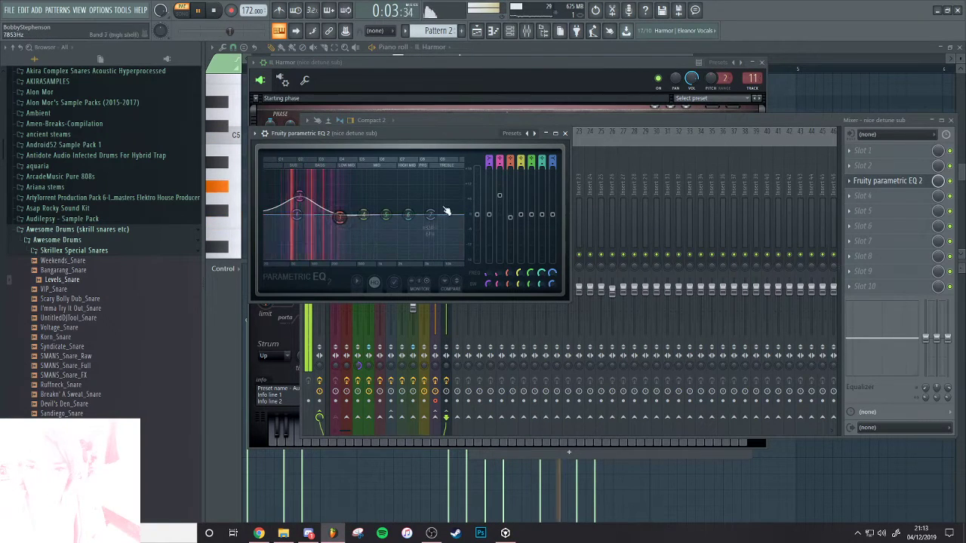
# Set Harmor's portamento/legato time to about 191 ms
pyautogui.click(560, 73)
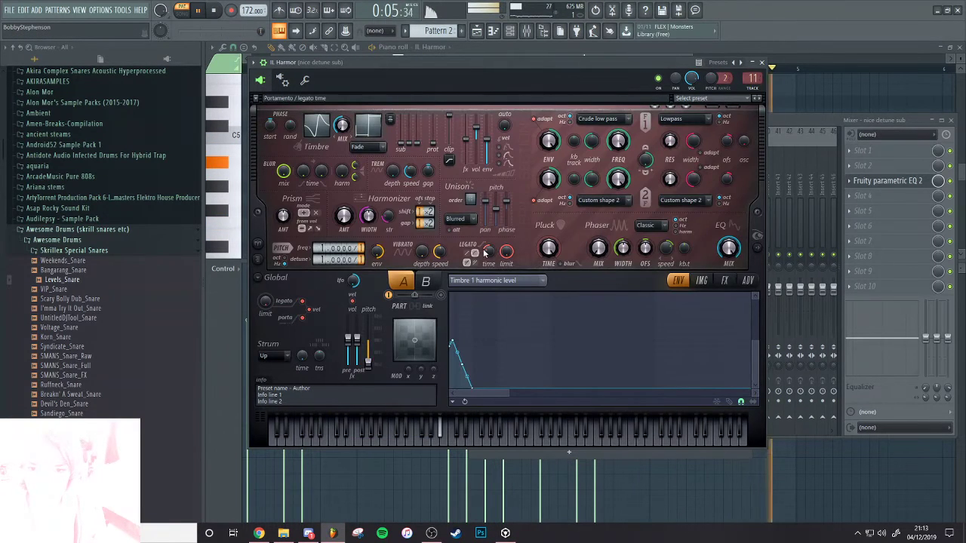
pyautogui.moveTo(484, 254); pyautogui.dragTo(484, 245)
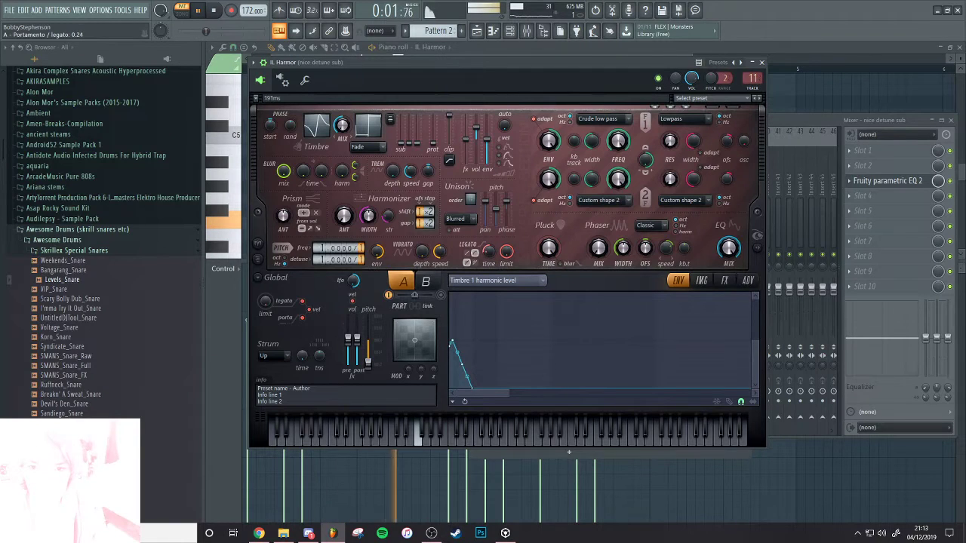
# Load Fruity Limiter into slot 7 of the nice detune sub track and show its compressor settings
pyautogui.click(888, 123)
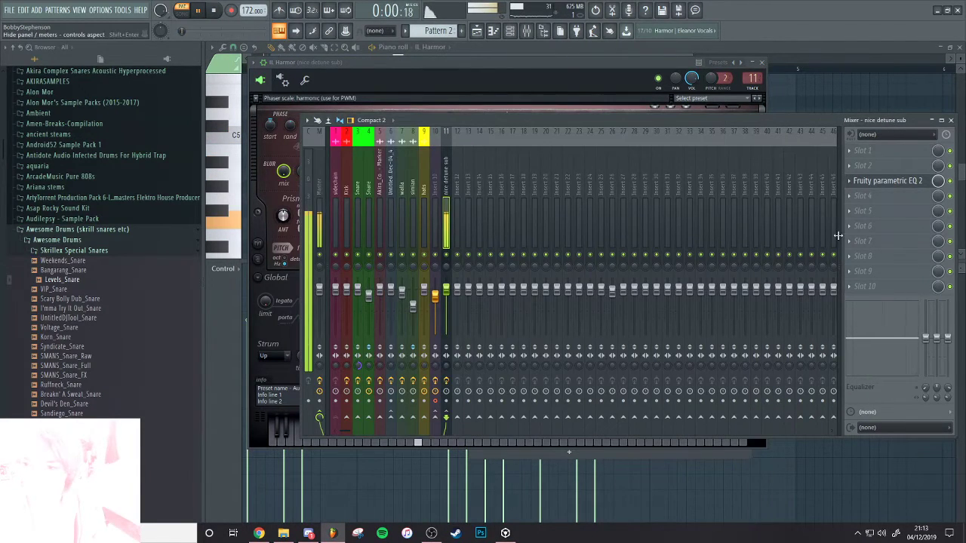
pyautogui.click(860, 241)
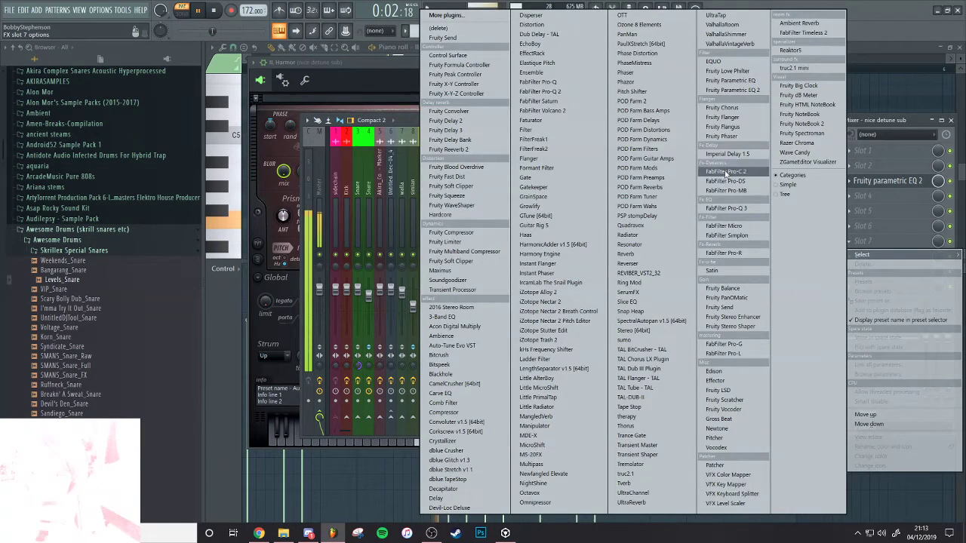
pyautogui.click(479, 241)
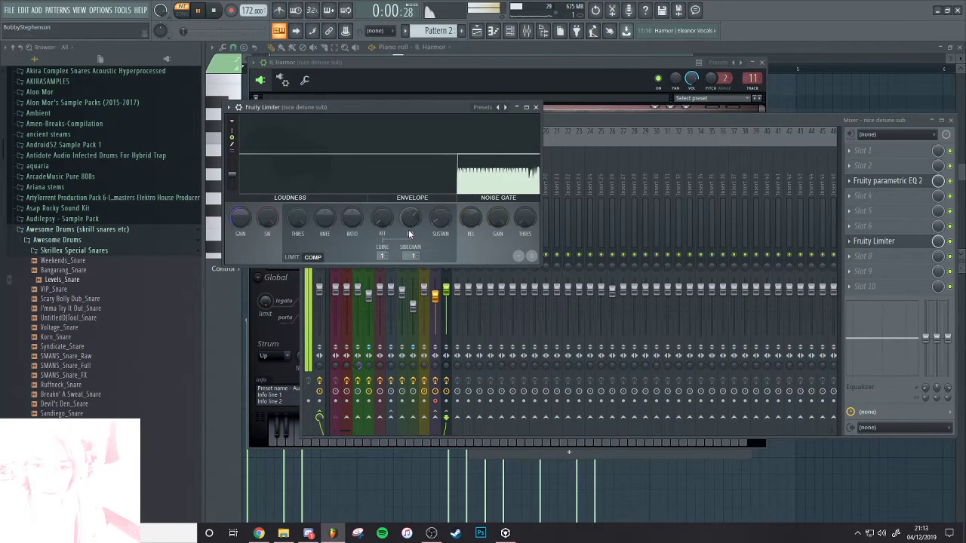
pyautogui.click(313, 257)
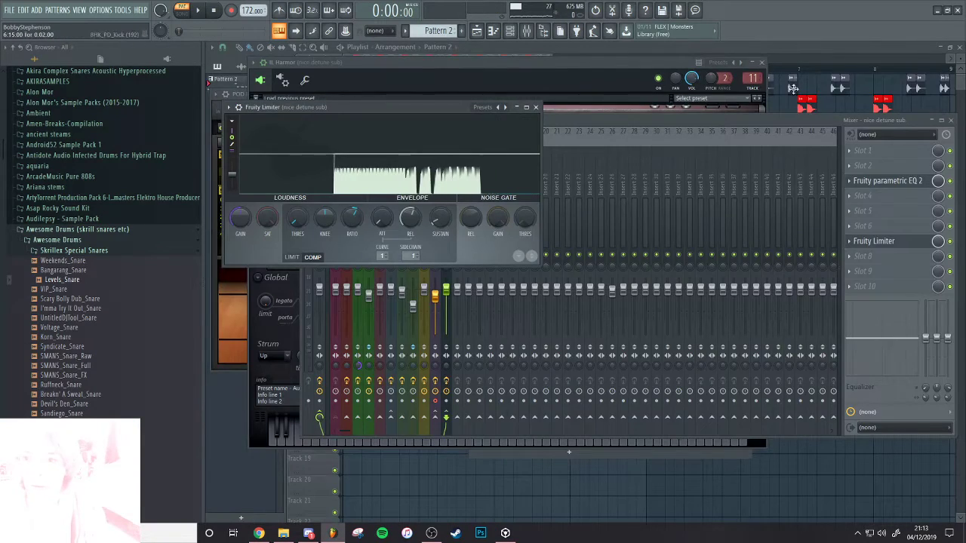
# Place Pattern 2 on Track 16 of the playlist from bar 1 and play the song
pyautogui.click(793, 89)
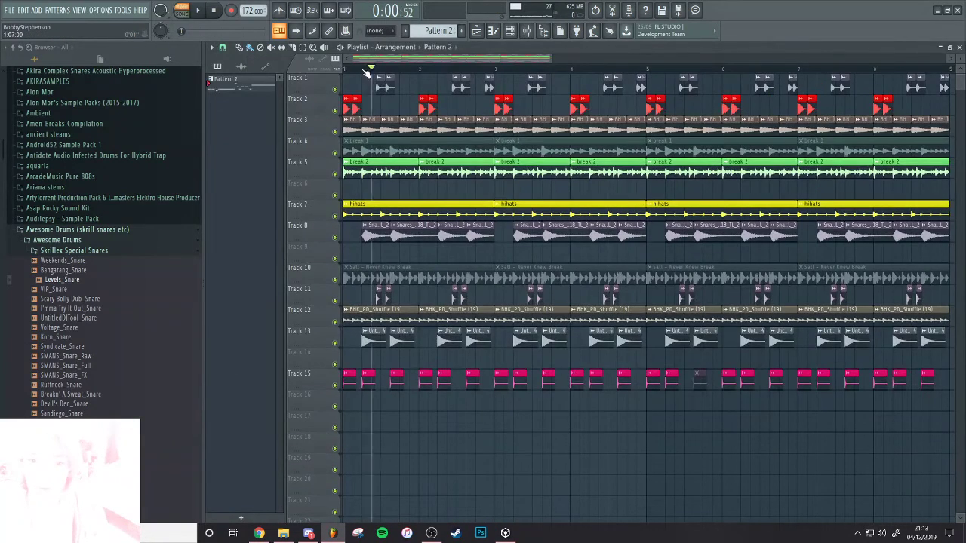
pyautogui.moveTo(383, 398); pyautogui.dragTo(364, 410)
pyautogui.press('space')
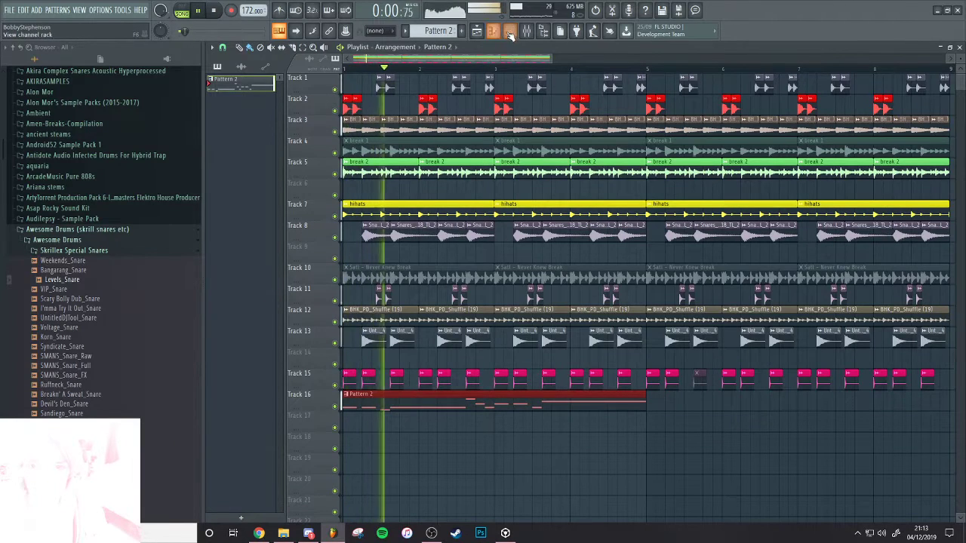
# Raise the compressor ratio and shorten the release in the nice detune sub track's Fruity Limiter
pyautogui.click(527, 31)
pyautogui.click(874, 241)
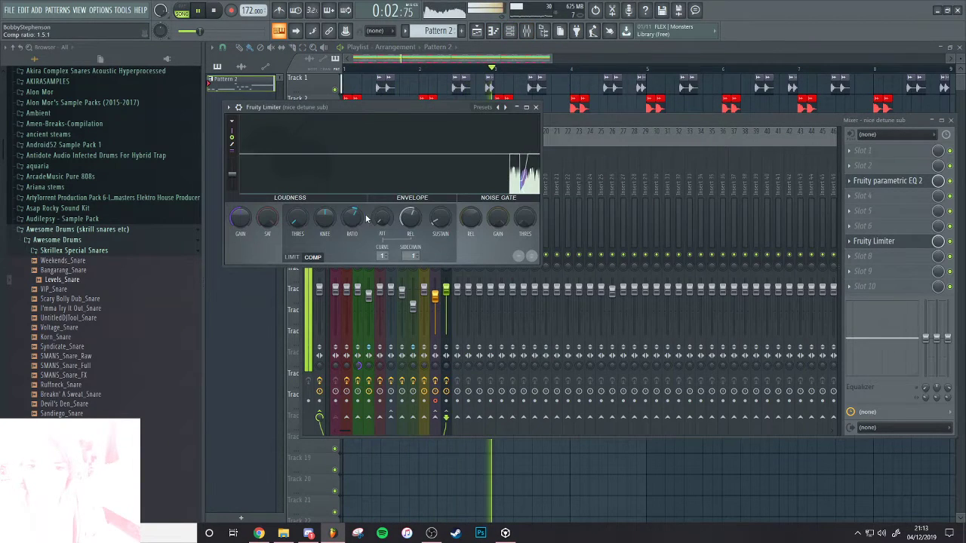
pyautogui.moveTo(405, 218); pyautogui.dragTo(406, 233)
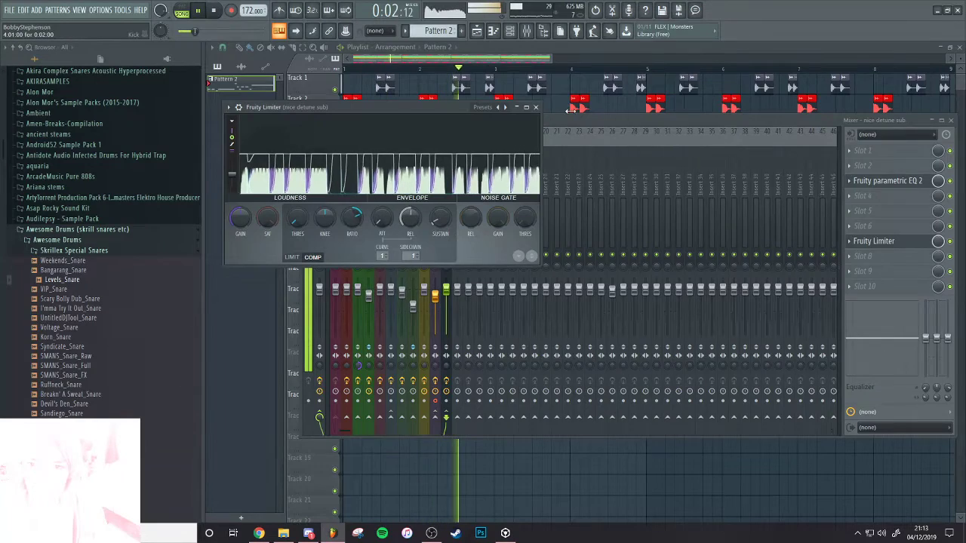
# Open the Pattern 2 clip's notes and add three short descending notes, F6, D6 and A#5, late in bar 4
pyautogui.press('F5')
pyautogui.doubleClick(503, 402)
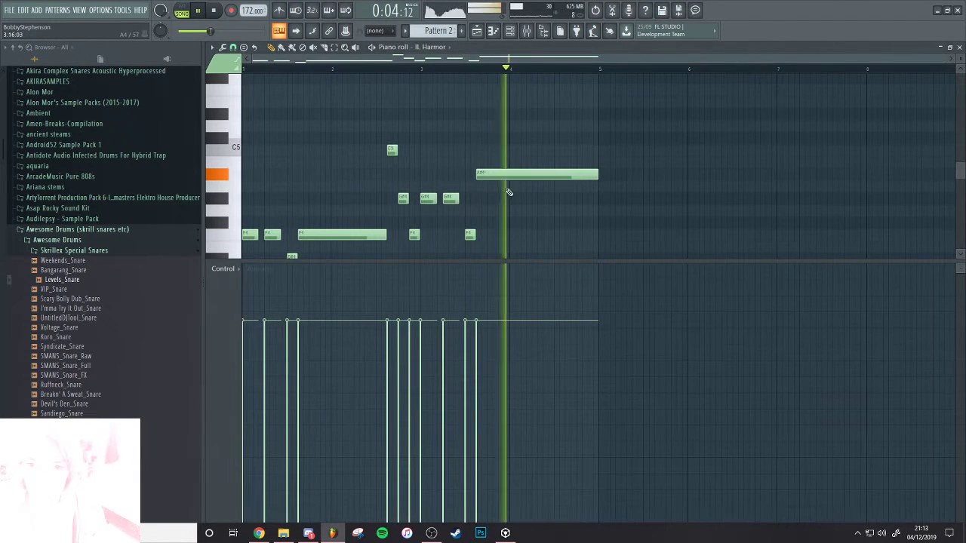
pyautogui.press('space')
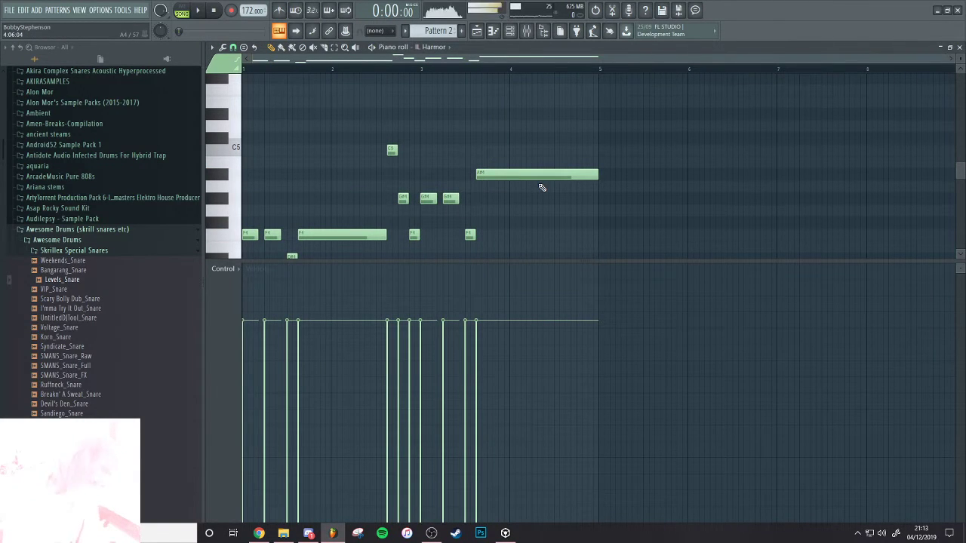
pyautogui.scroll(2, 541, 187)
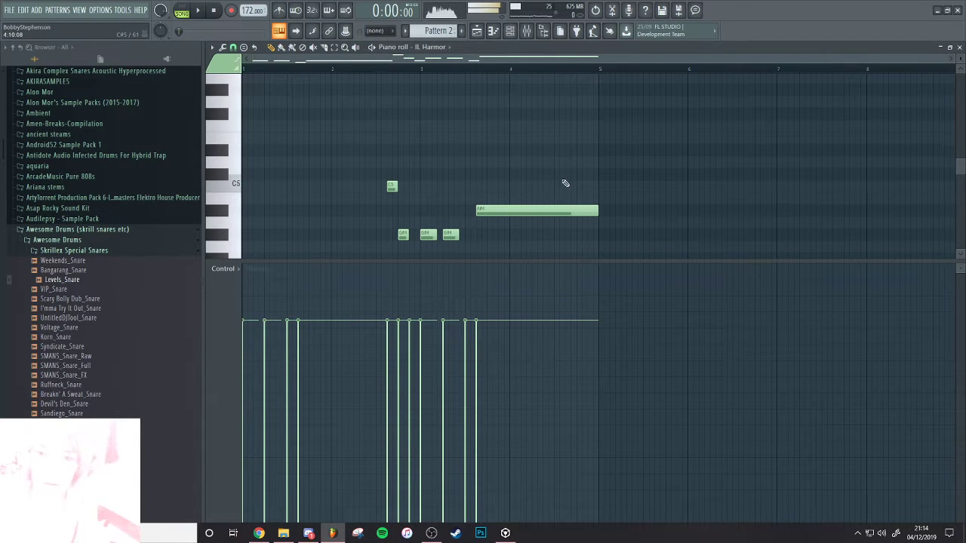
pyautogui.moveTo(549, 113); pyautogui.dragTo(554, 83)
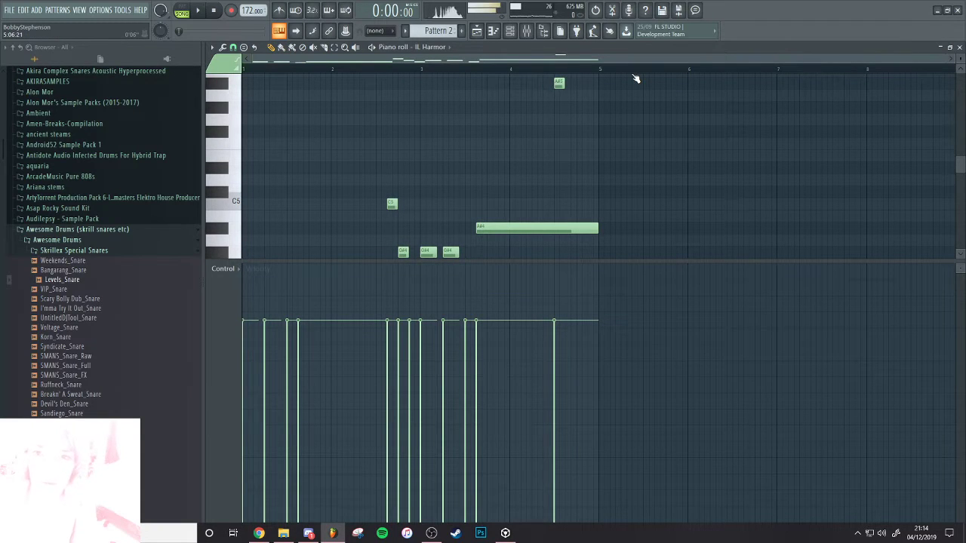
pyautogui.moveTo(560, 80)
pyautogui.mouseDown()
pyautogui.moveTo(553, 99)
pyautogui.moveTo(568, 81)
pyautogui.mouseUp()
pyautogui.moveTo(563, 117); pyautogui.dragTo(569, 118)
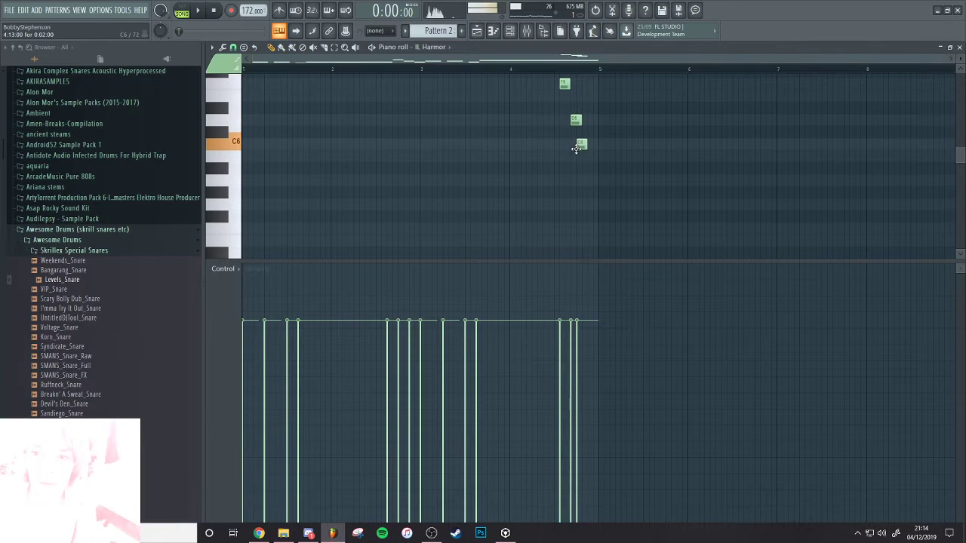
pyautogui.click(584, 156)
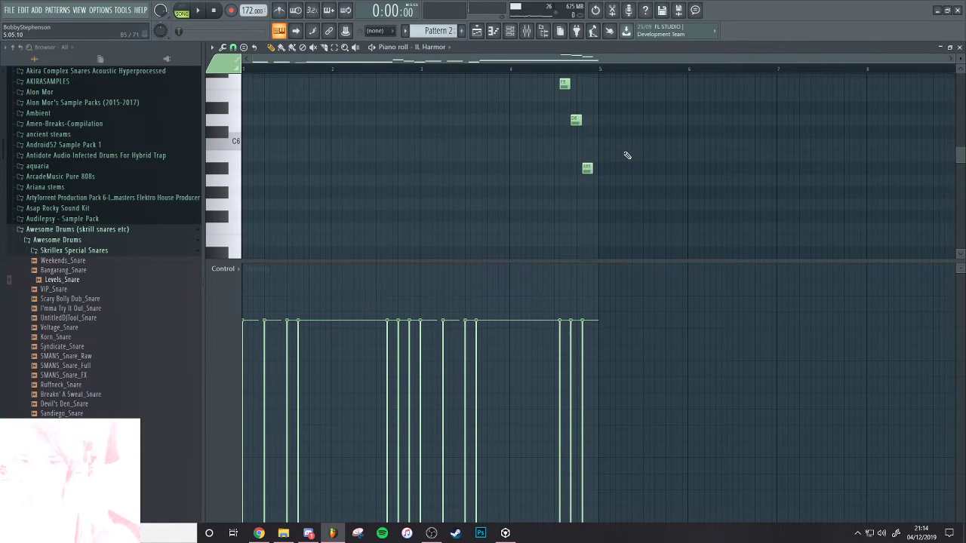
# Lower the three new notes by two octaves, shift them one step earlier and play the song
pyautogui.moveTo(617, 205); pyautogui.dragTo(491, 74)
pyautogui.hotkey('ctrl', 'Down')
pyautogui.hotkey('shift', 'Left')
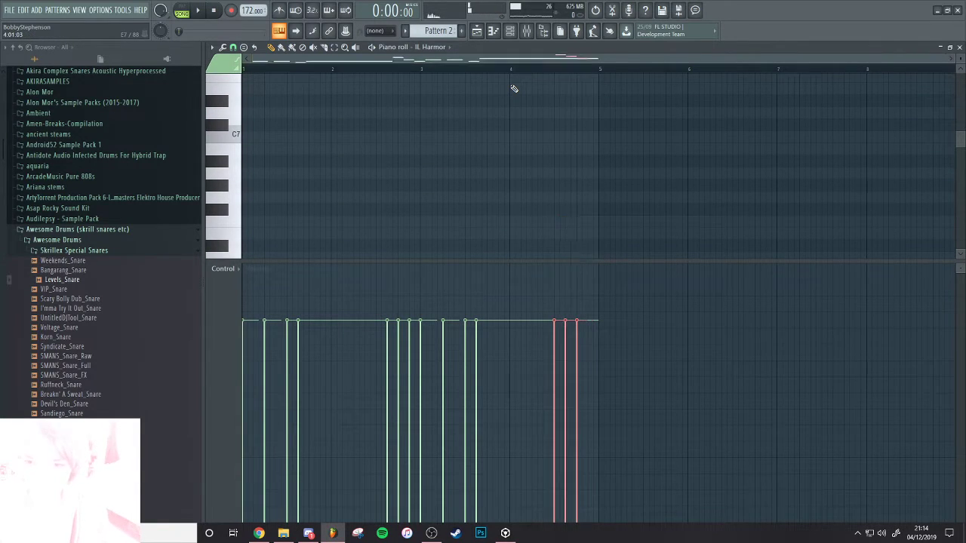
pyautogui.scroll(-6, 544, 218)
pyautogui.press('space')
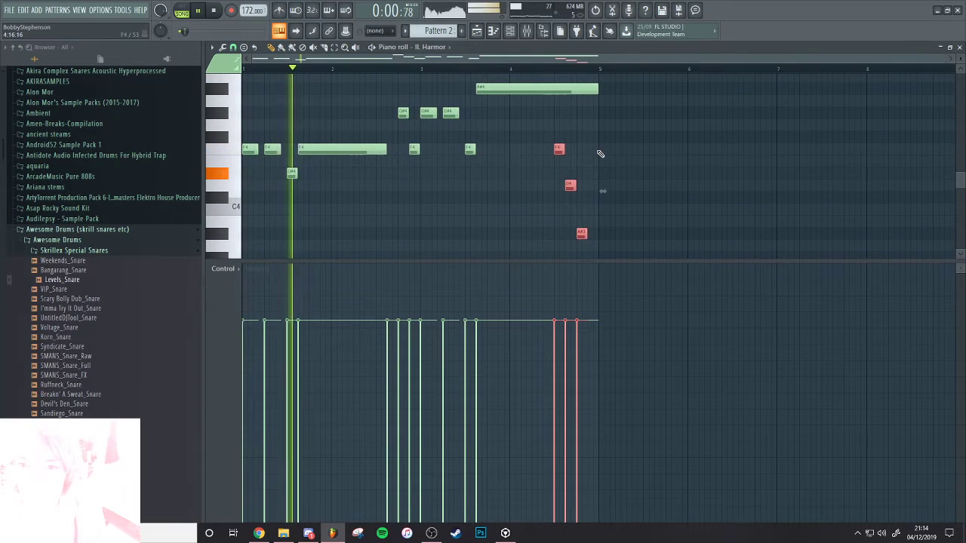
# Shorten the long A#4 note and move the three-note run to F5, D5 and A#4, shifted later so it ends at bar 5
pyautogui.scroll(3, 608, 148)
pyautogui.moveTo(597, 234); pyautogui.dragTo(551, 237)
pyautogui.moveTo(591, 247); pyautogui.dragTo(557, 147)
pyautogui.hotkey('shift', 'Right')
pyautogui.hotkey('shift', 'Right')
pyautogui.hotkey('shift', 'Right')
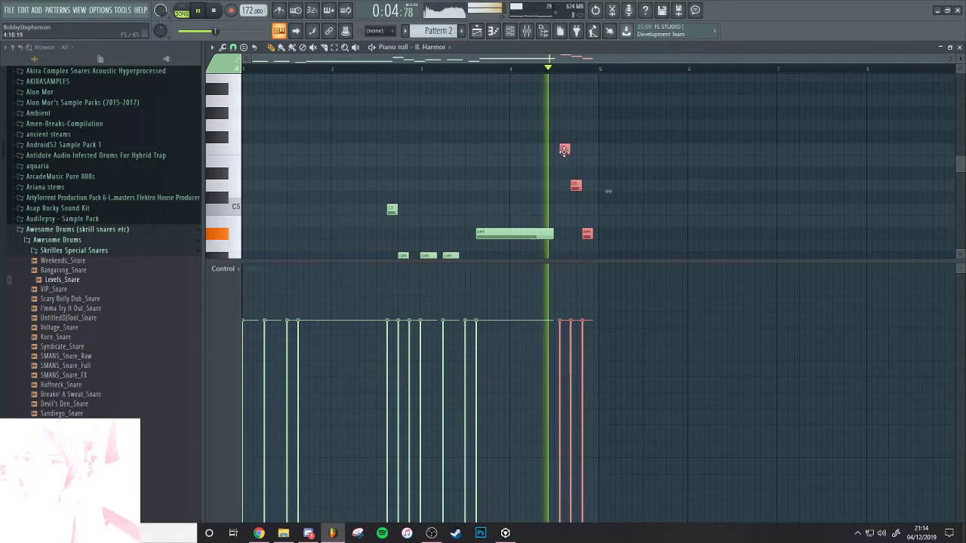
pyautogui.hotkey('shift', 'Left')
pyautogui.keyDown('ctrl'); pyautogui.click(677, 190); pyautogui.keyUp('ctrl')
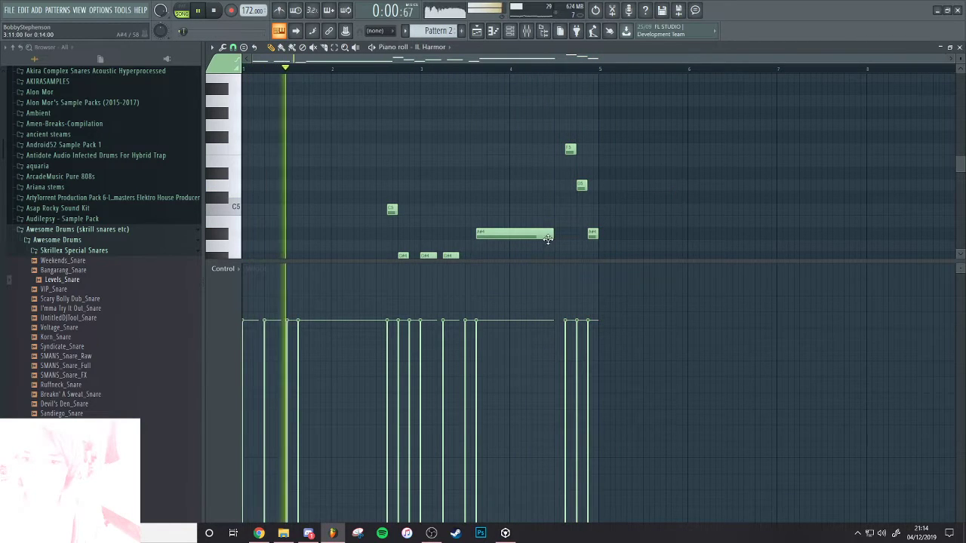
# Extend the long A#4 note up to the start of the F5 note and listen to the phrase
pyautogui.moveTo(550, 238); pyautogui.dragTo(567, 238)
pyautogui.keyDown('ctrl'); pyautogui.rightClick(684, 169); pyautogui.keyUp('ctrl')
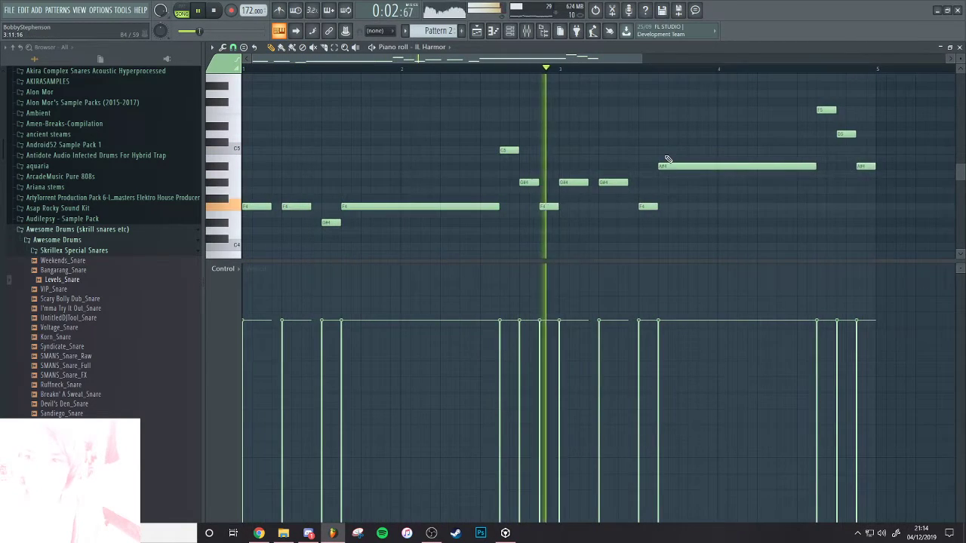
pyautogui.scroll(-1, 652, 144)
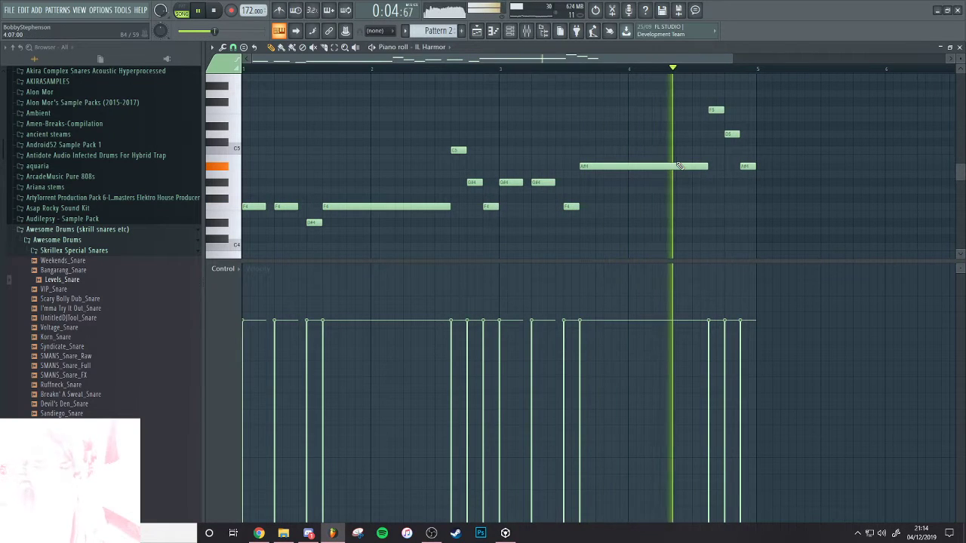
pyautogui.press('space')
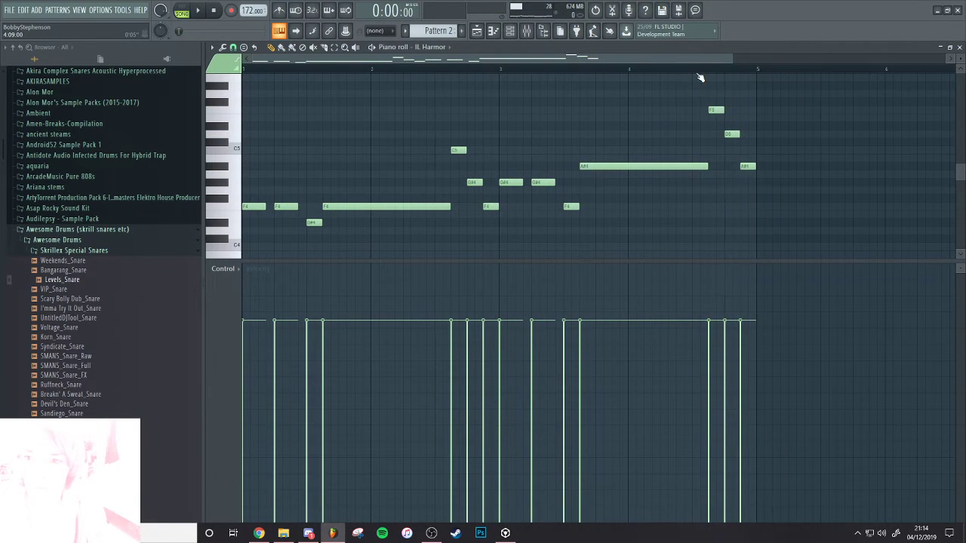
# Lower the D5 note in the closing run to C5 and replay the phrase
pyautogui.press('space')
pyautogui.scroll(1, 765, 129)
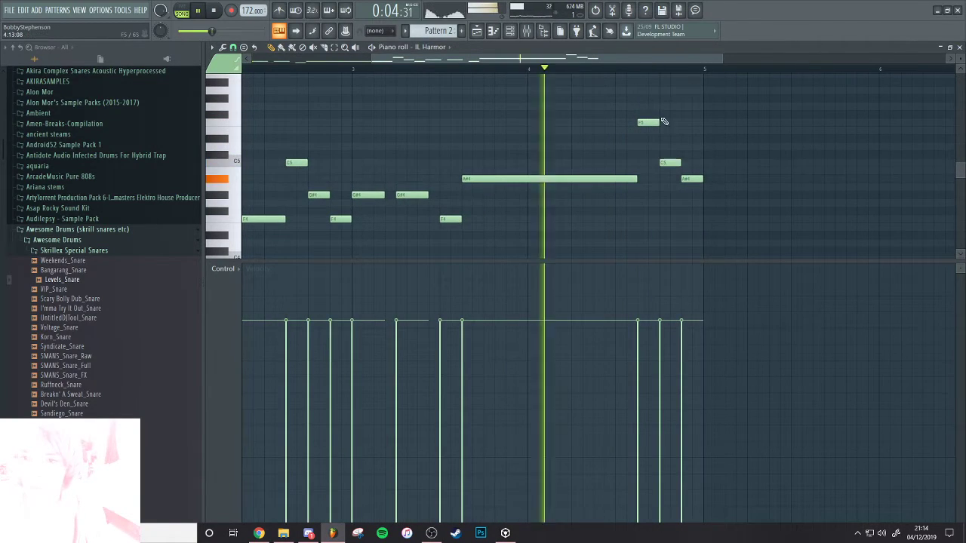
pyautogui.scroll(-2, 658, 144)
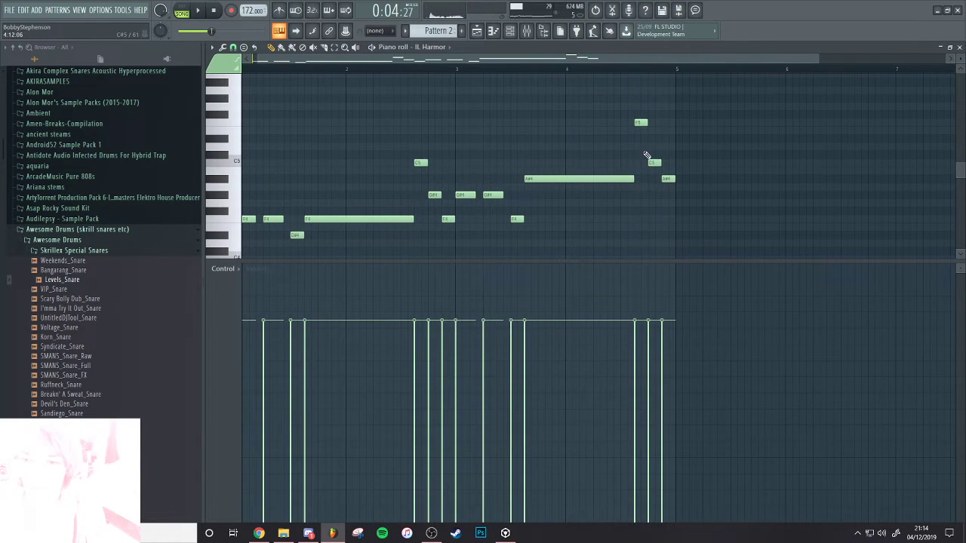
pyautogui.scroll(-1, 647, 156)
# Switch to the Twitch page in the browser and send the chat message "oh fuck this whole time"
pyautogui.click(261, 535)
pyautogui.click(845, 463)
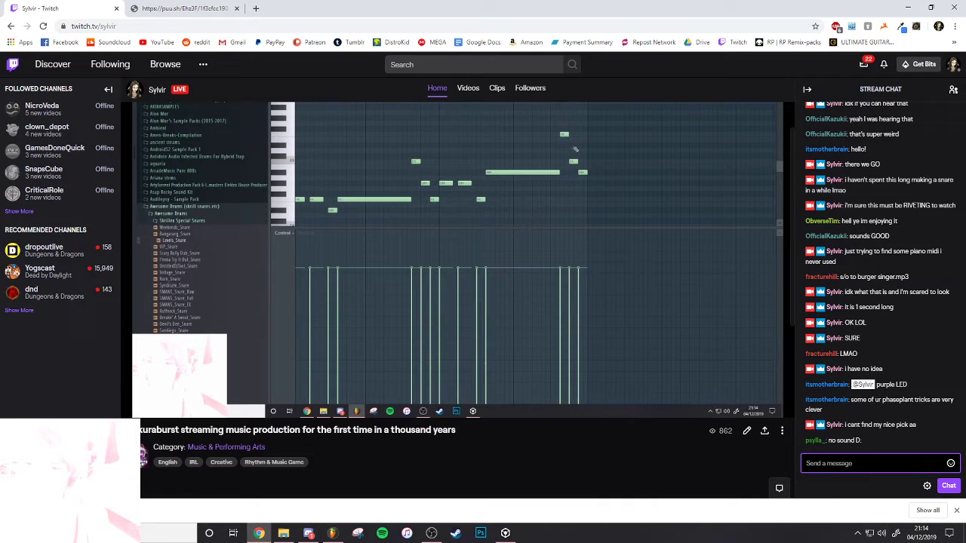
pyautogui.write('oh fuck t')
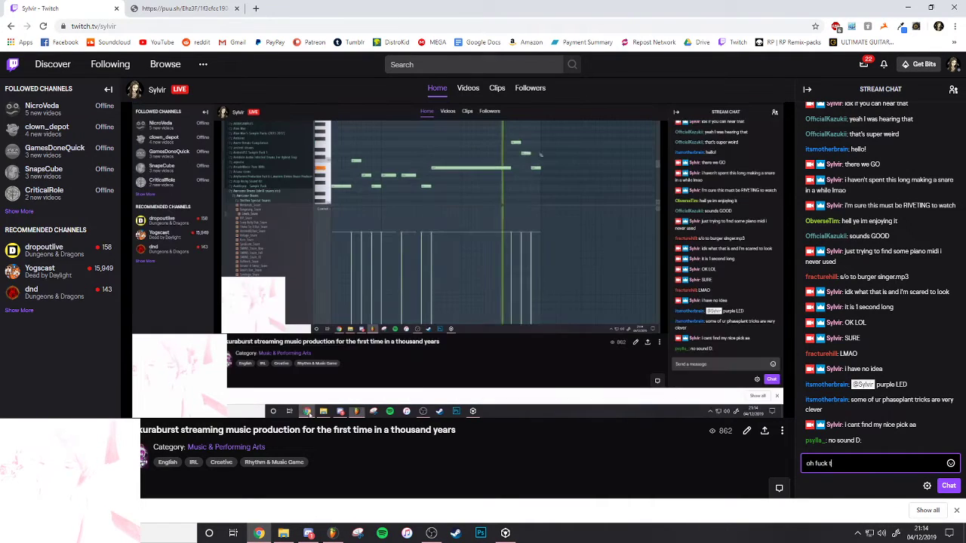
pyautogui.write('his whole time')
pyautogui.press('Return')
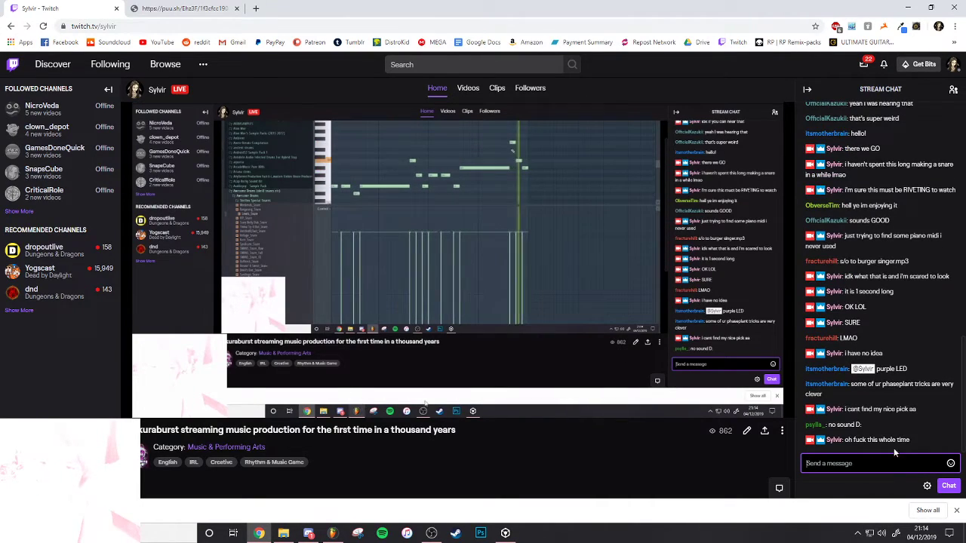
# Switch to OBS and set the Desktop Audio source's device to Output 3/4 (Komplete Audio 6 WDM Audio)
pyautogui.click(332, 534)
pyautogui.click(431, 533)
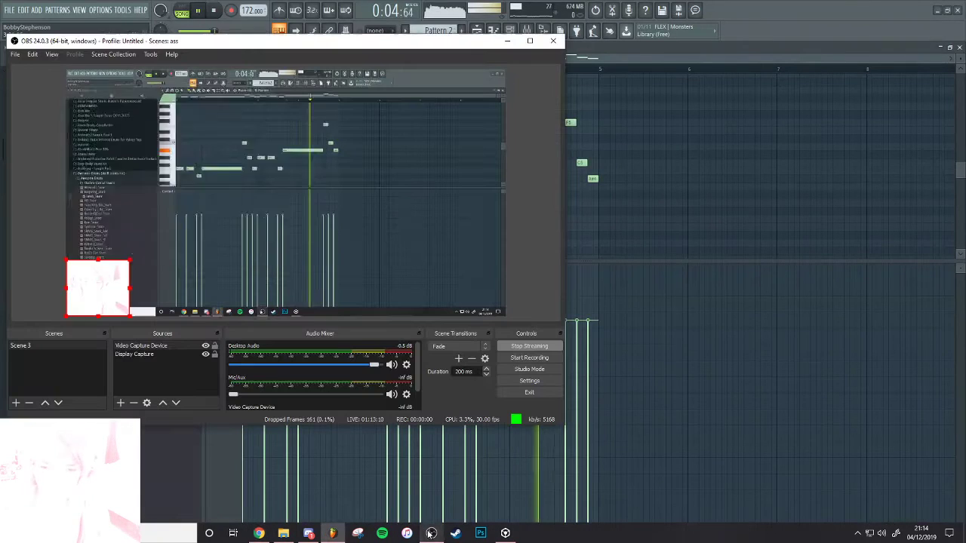
pyautogui.click(406, 367)
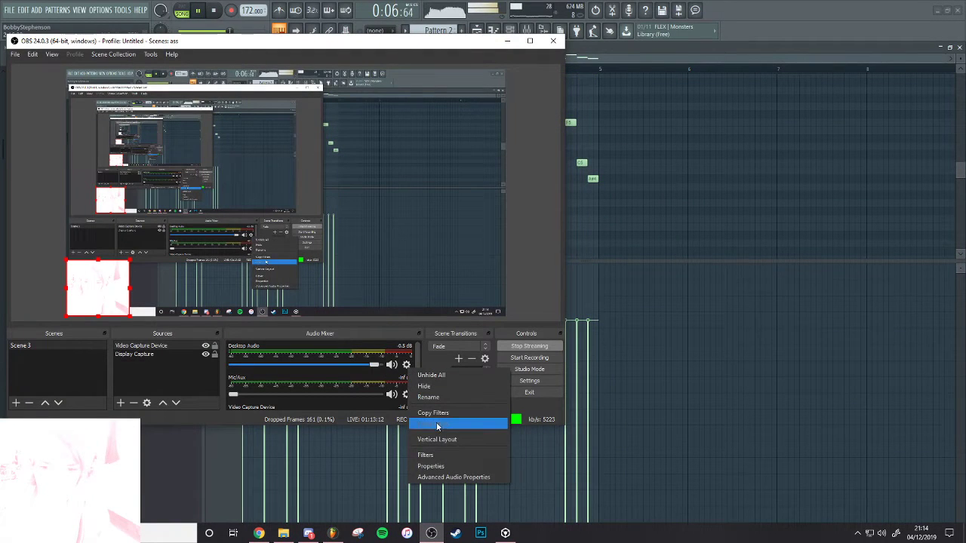
pyautogui.click(442, 468)
pyautogui.press('Escape')
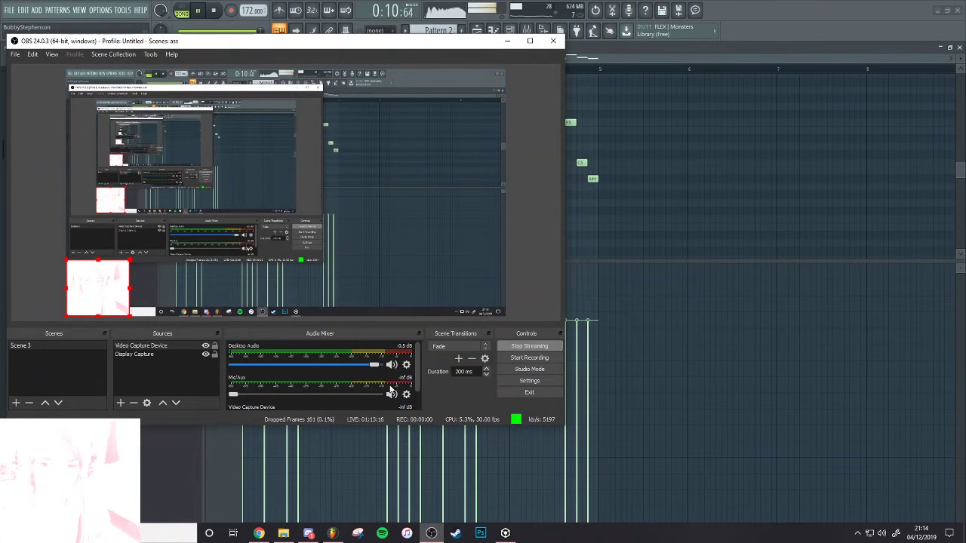
pyautogui.click(406, 366)
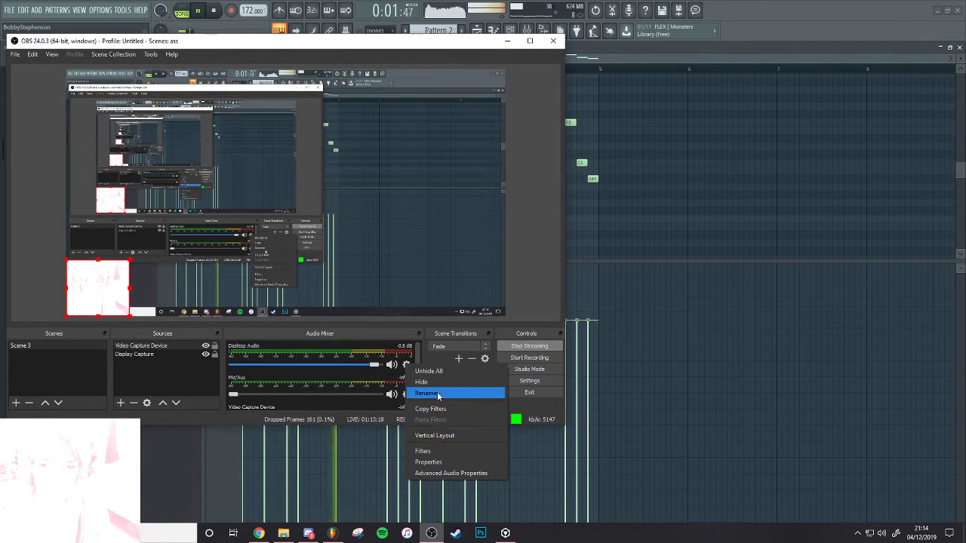
pyautogui.click(440, 462)
pyautogui.click(176, 48)
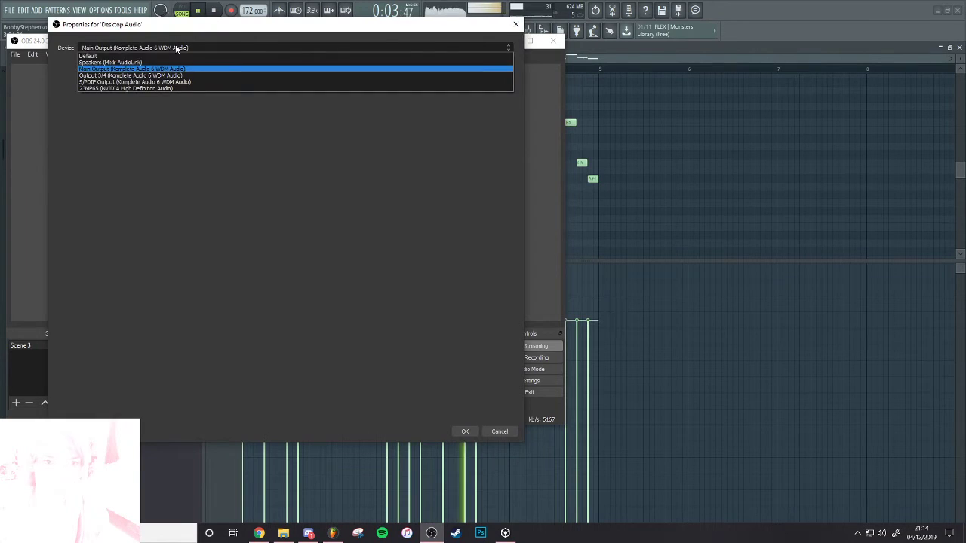
pyautogui.click(172, 76)
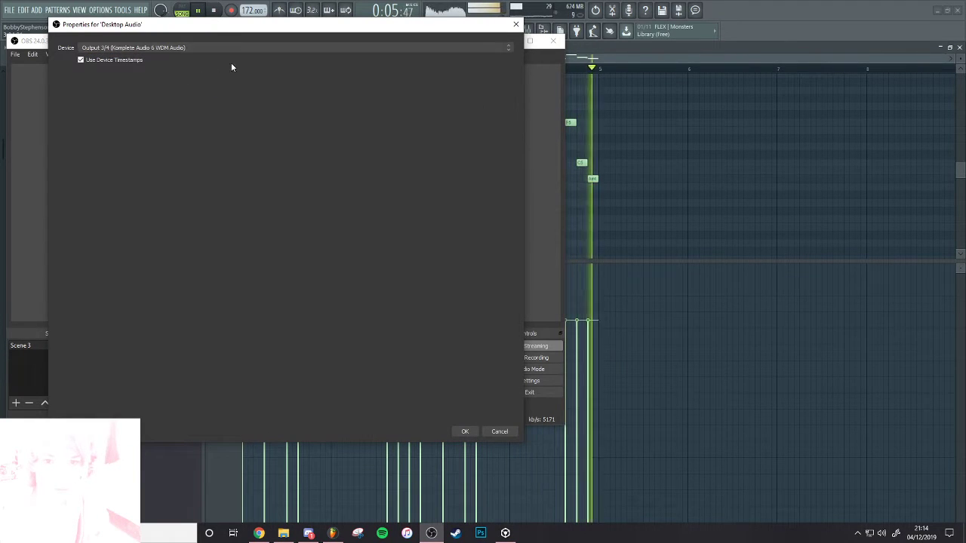
pyautogui.click(465, 431)
# Set the Desktop Audio device to Main Output (Komplete Audio 6 WDM Audio) in the OBS audio settings and apply it
pyautogui.click(406, 366)
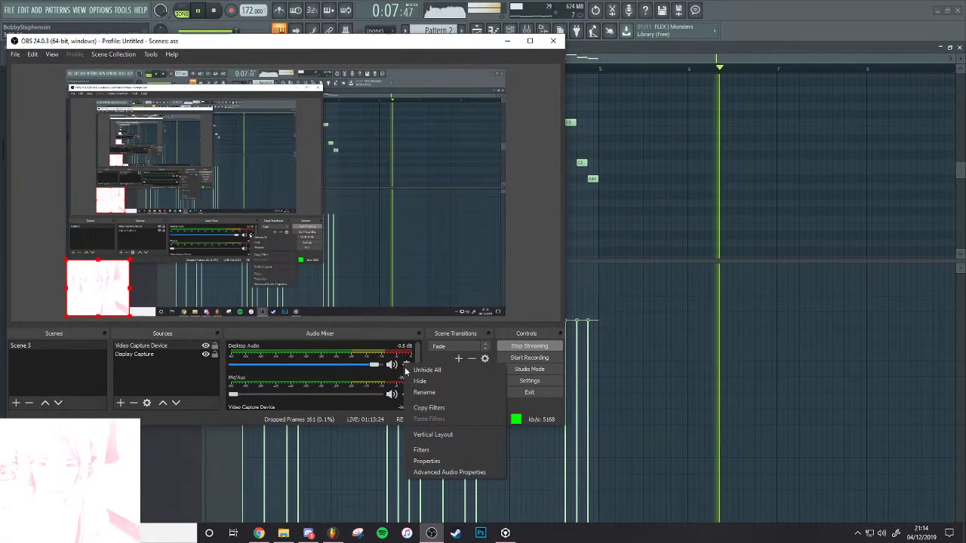
pyautogui.click(424, 458)
pyautogui.click(480, 408)
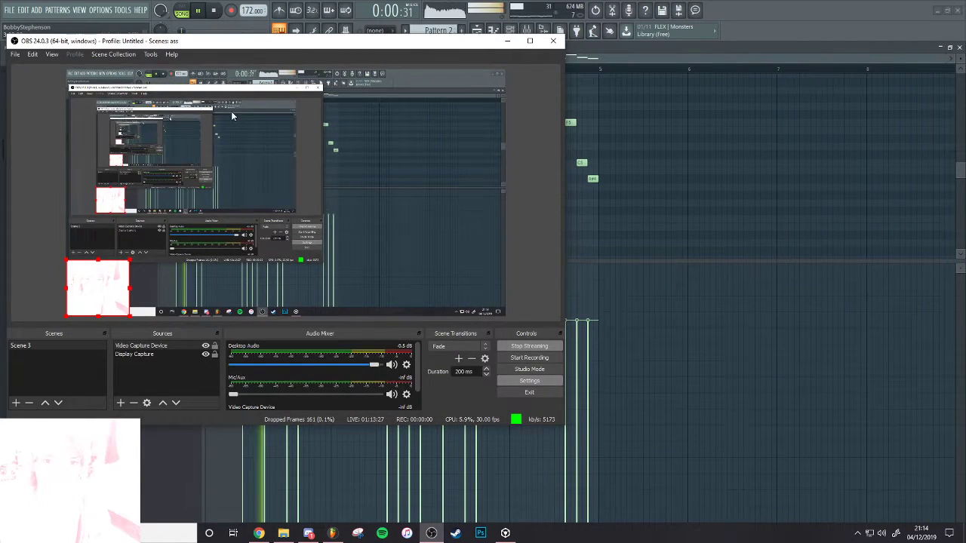
pyautogui.click(529, 380)
pyautogui.click(73, 136)
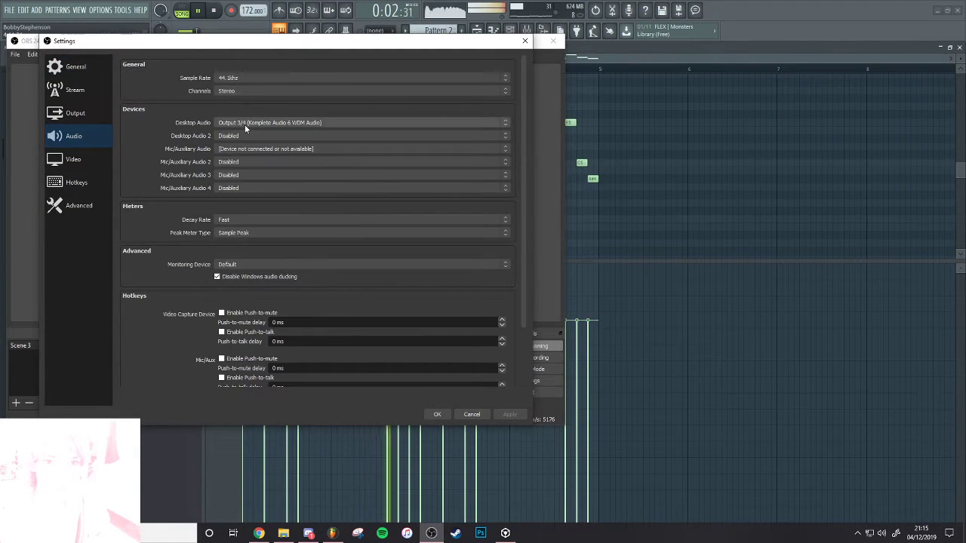
pyautogui.click(245, 122)
pyautogui.click(249, 150)
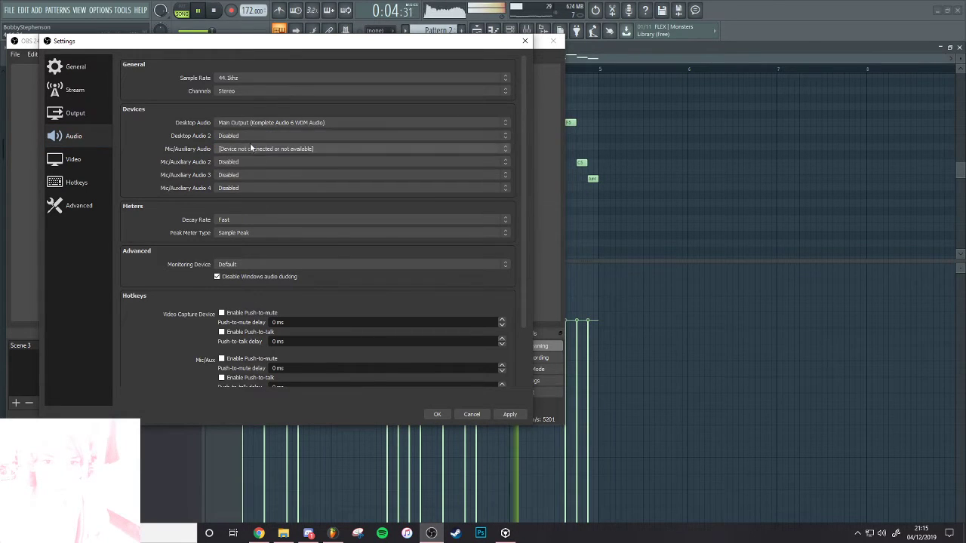
pyautogui.click(496, 414)
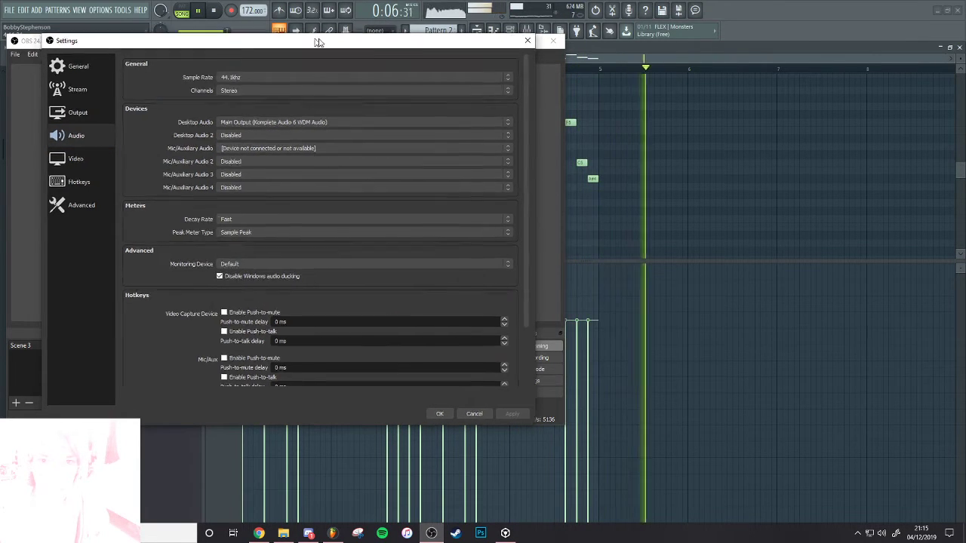
# Set Desktop Audio to Output 3/4 (Komplete Audio 6 WDM Audio) and restore the Mic/Auxiliary Audio device after its accidental change
pyautogui.moveTo(324, 41); pyautogui.dragTo(742, 38)
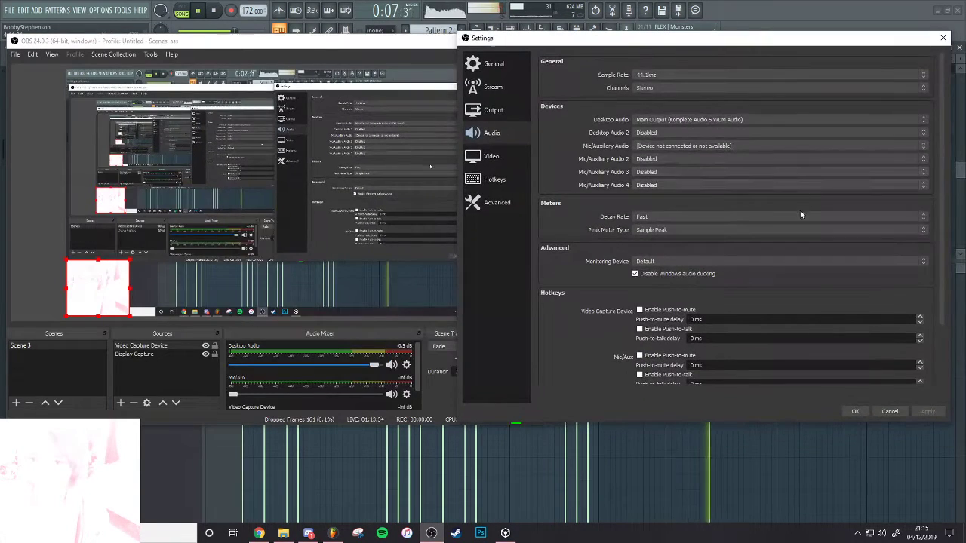
pyautogui.click(671, 145)
pyautogui.click(671, 145)
pyautogui.click(666, 118)
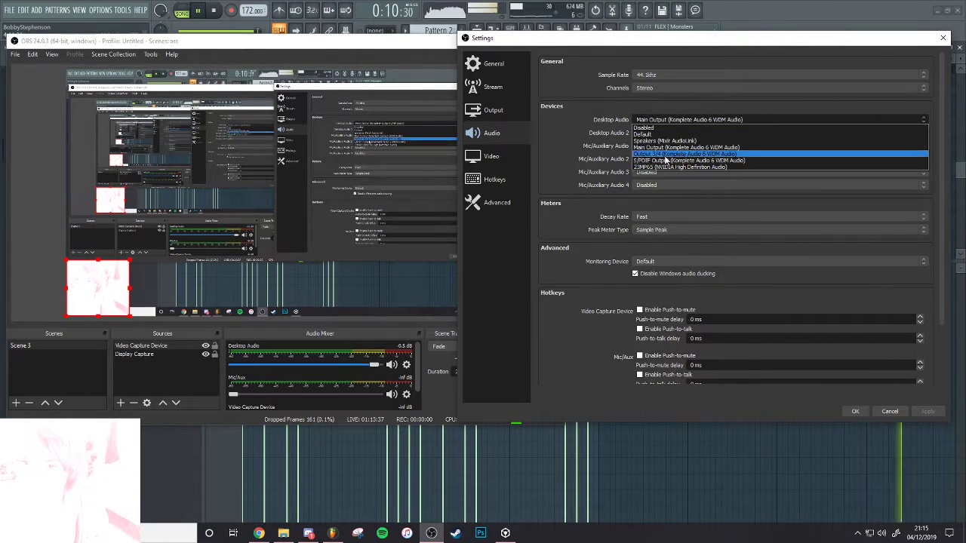
pyautogui.click(664, 153)
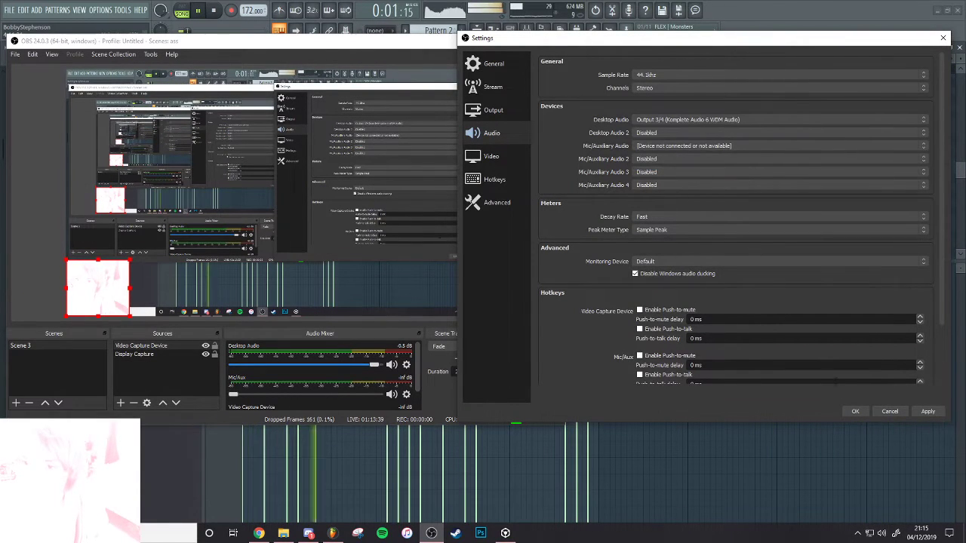
pyautogui.scroll(-2, 687, 151)
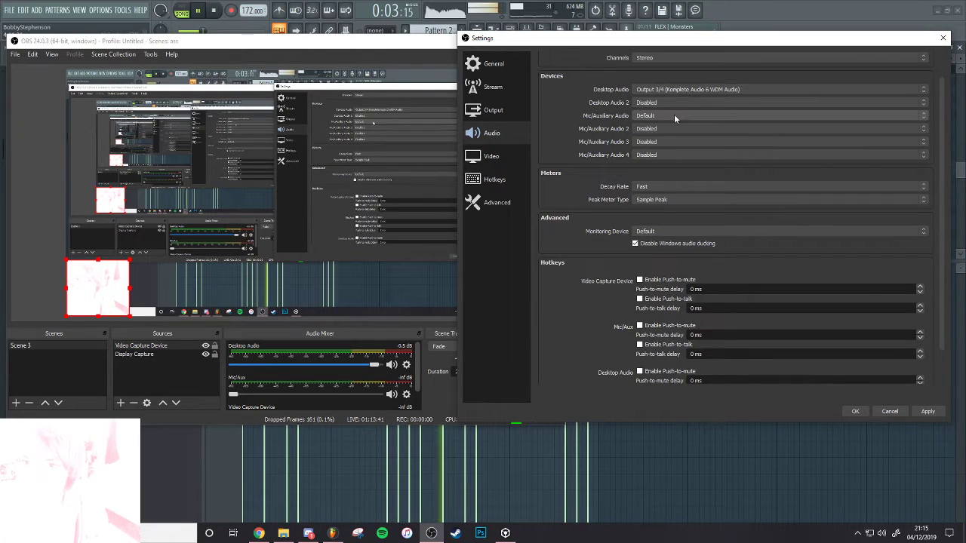
pyautogui.click(664, 115)
pyautogui.click(661, 124)
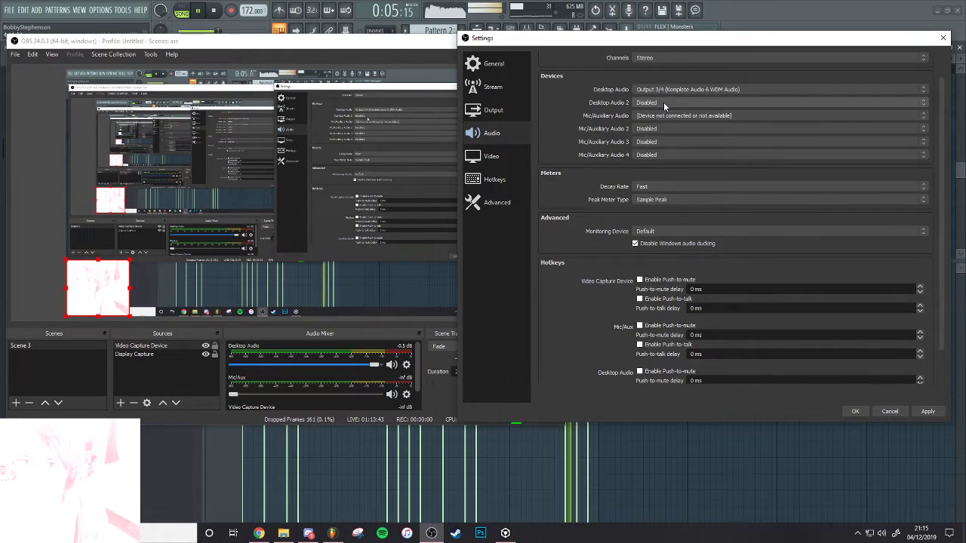
# Set the Desktop Audio device to S/PDIF Output (Komplete Audio 6 WDM Audio) and apply it
pyautogui.click(667, 90)
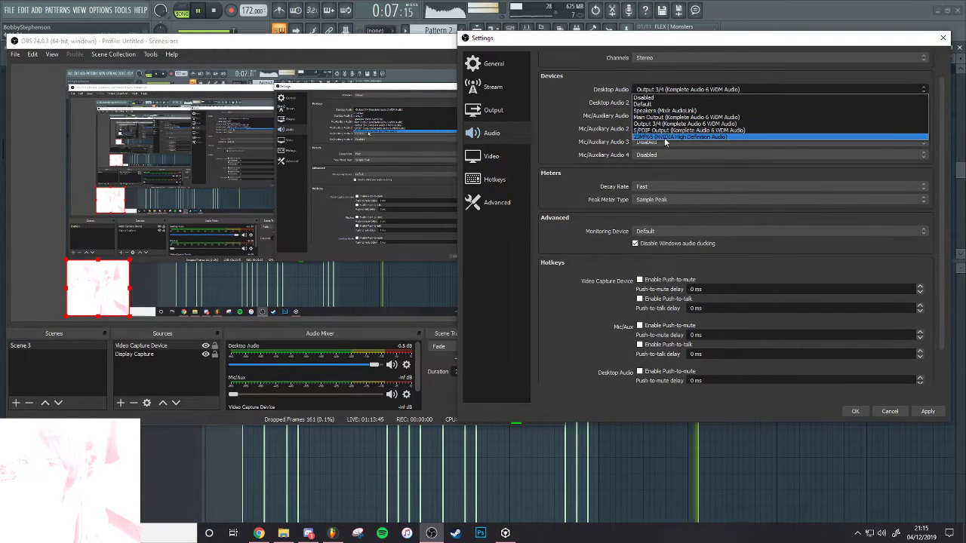
pyautogui.click(668, 130)
pyautogui.click(927, 412)
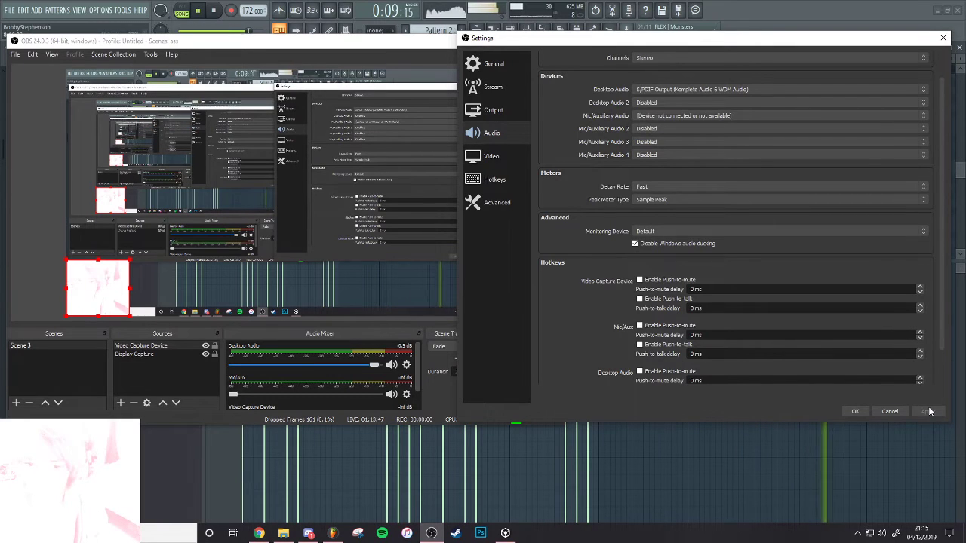
# Enable push-to-mute for the Video Capture Device, set Desktop Audio to Default, and apply and close the OBS settings
pyautogui.click(640, 280)
pyautogui.click(661, 90)
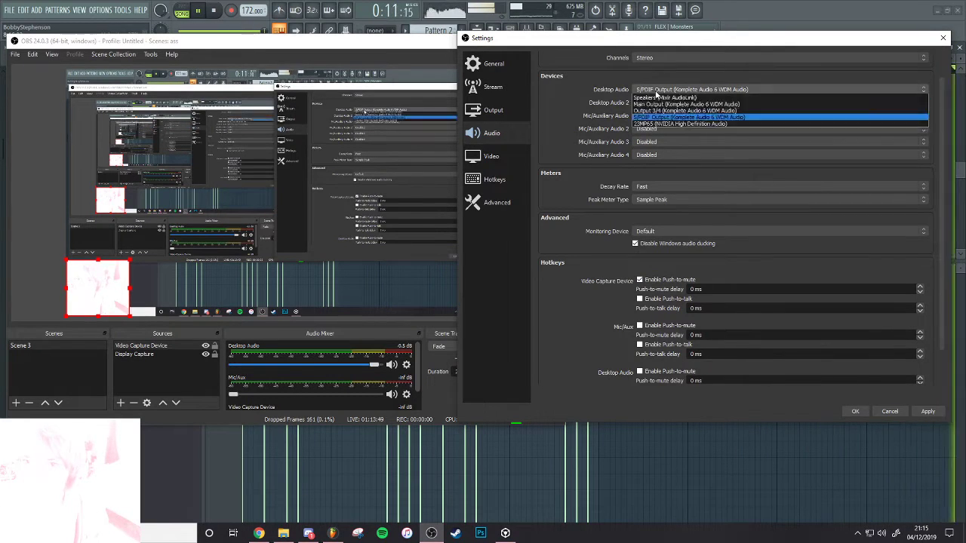
pyautogui.click(657, 105)
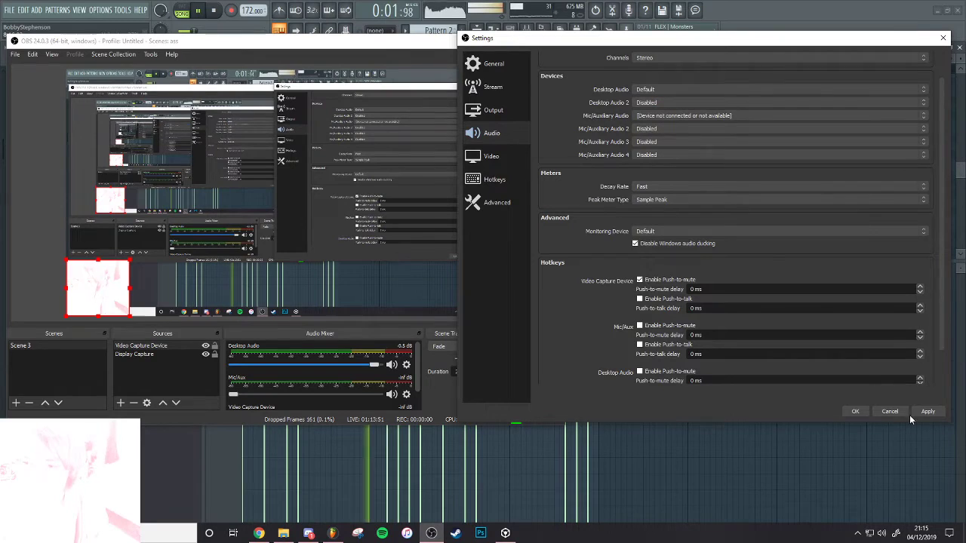
pyautogui.click(927, 411)
pyautogui.click(856, 411)
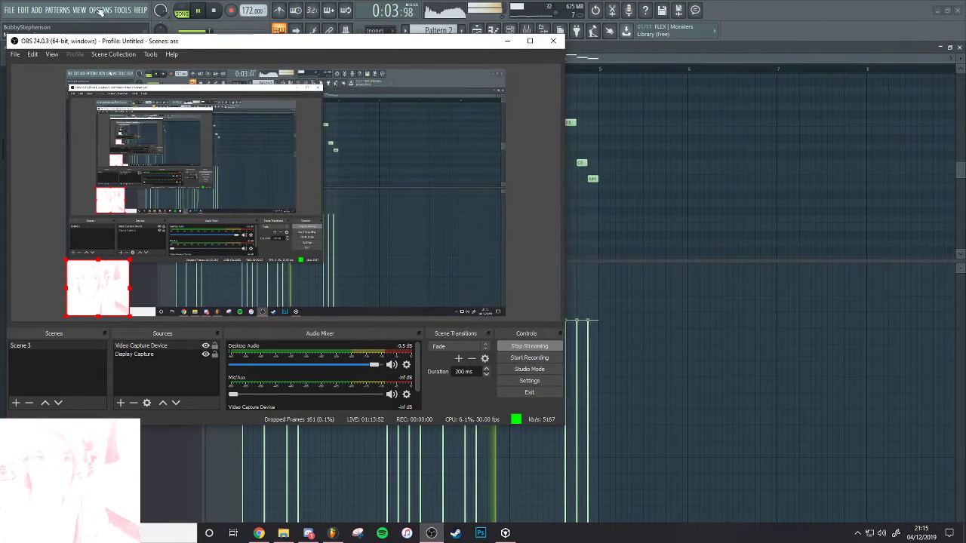
# Set FL Studio's audio device to FL Studio ASIO, checking OBS after the change
pyautogui.click(99, 10)
pyautogui.click(113, 45)
pyautogui.click(401, 139)
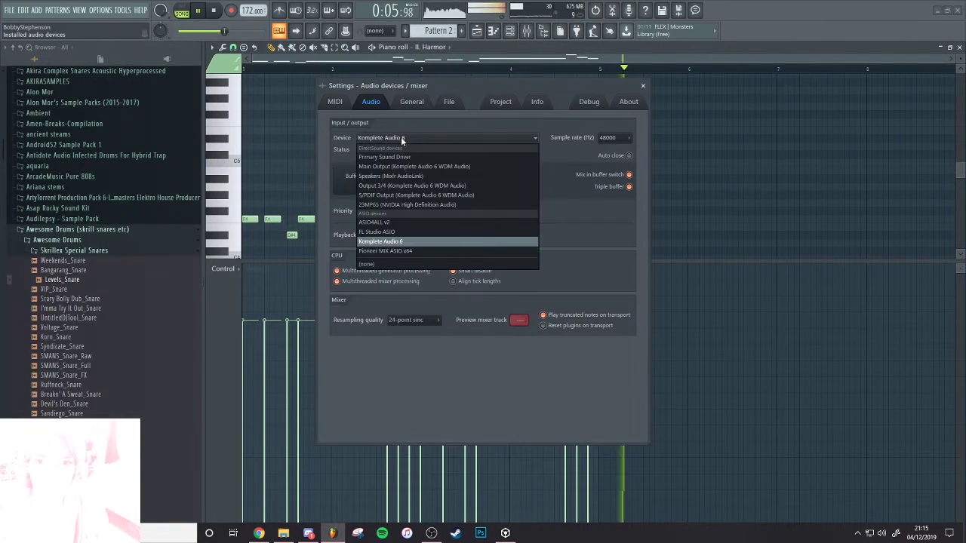
pyautogui.click(392, 231)
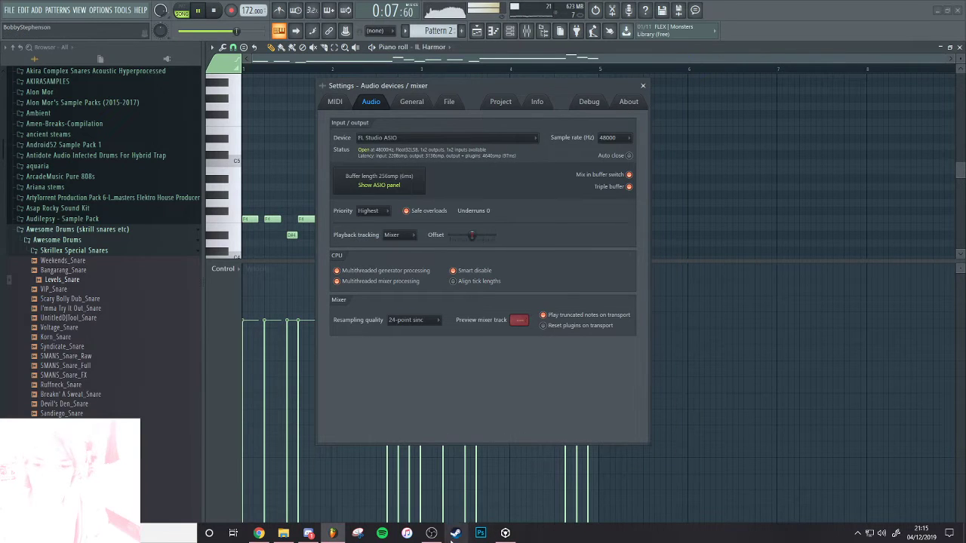
pyautogui.click(431, 533)
pyautogui.click(461, 415)
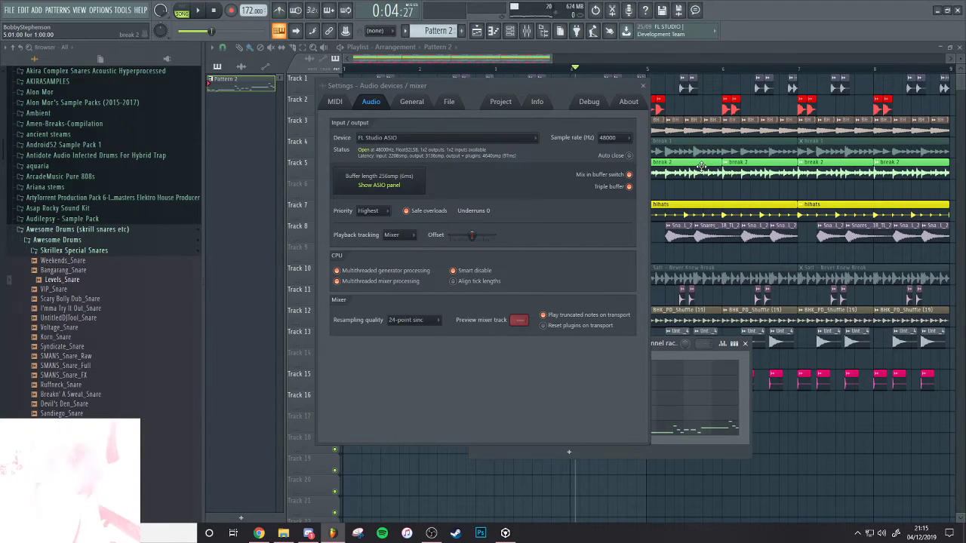
# Close the audio settings and set the external input of mixer track Insert 10 to In 2
pyautogui.click(532, 36)
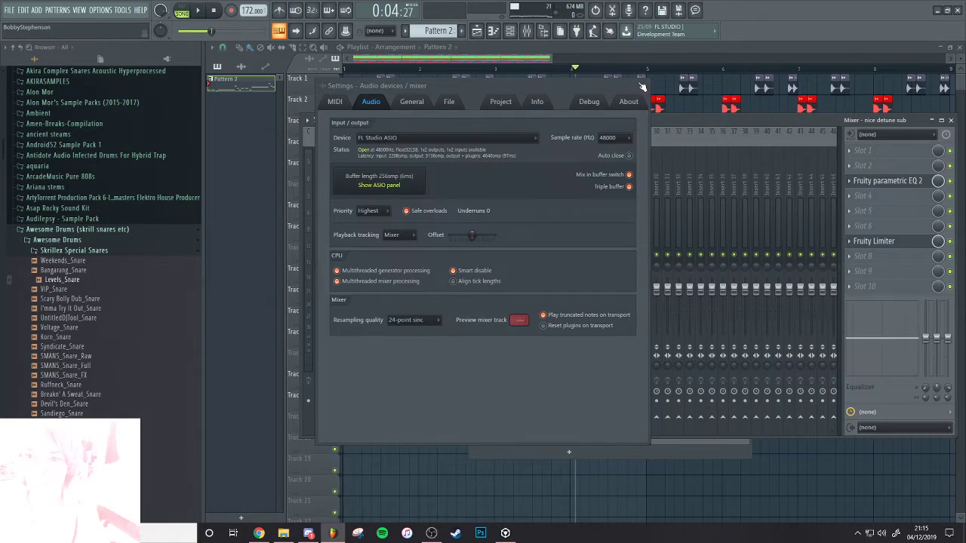
pyautogui.click(641, 85)
pyautogui.click(438, 205)
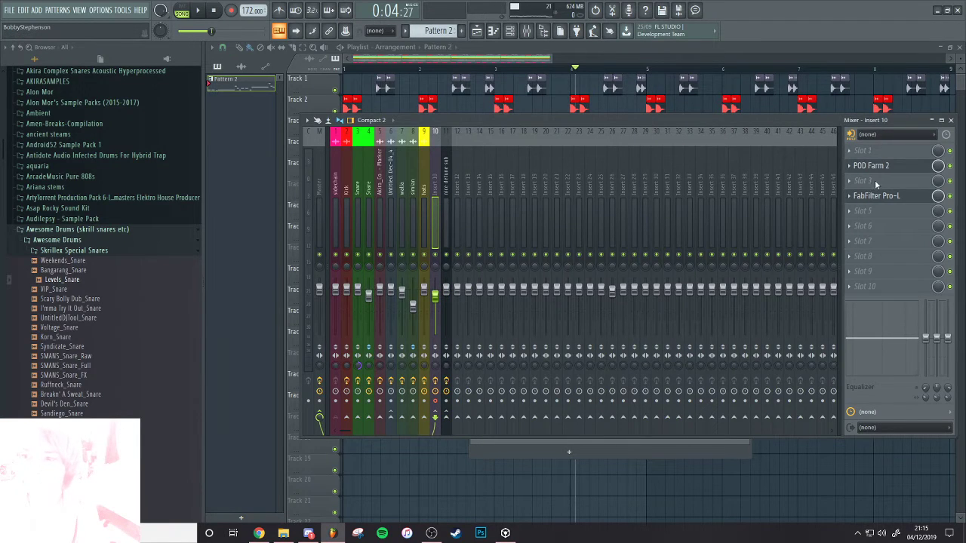
pyautogui.click(883, 135)
pyautogui.click(920, 182)
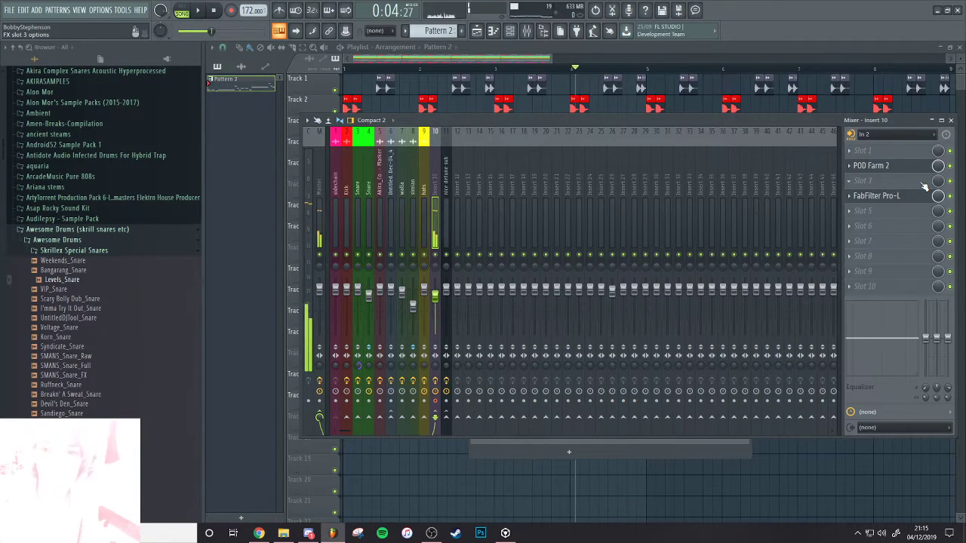
# Play the arrangement while selecting the nice detune sub mixer track, and stop playback
pyautogui.press('space')
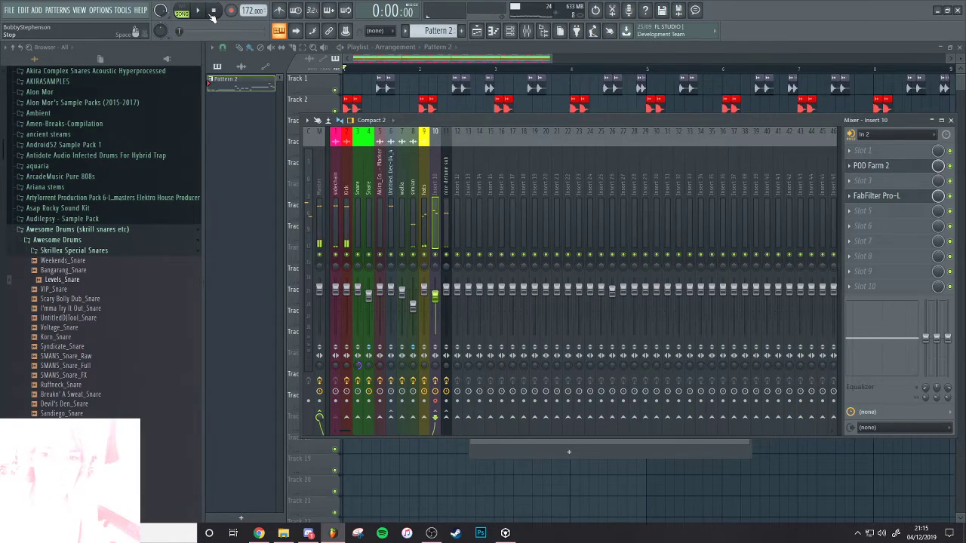
pyautogui.click(447, 291)
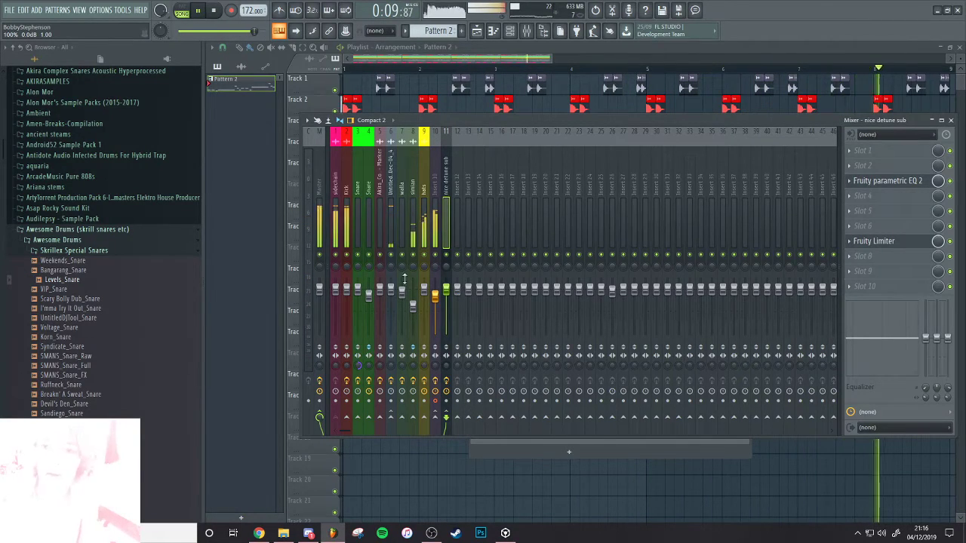
pyautogui.press('space')
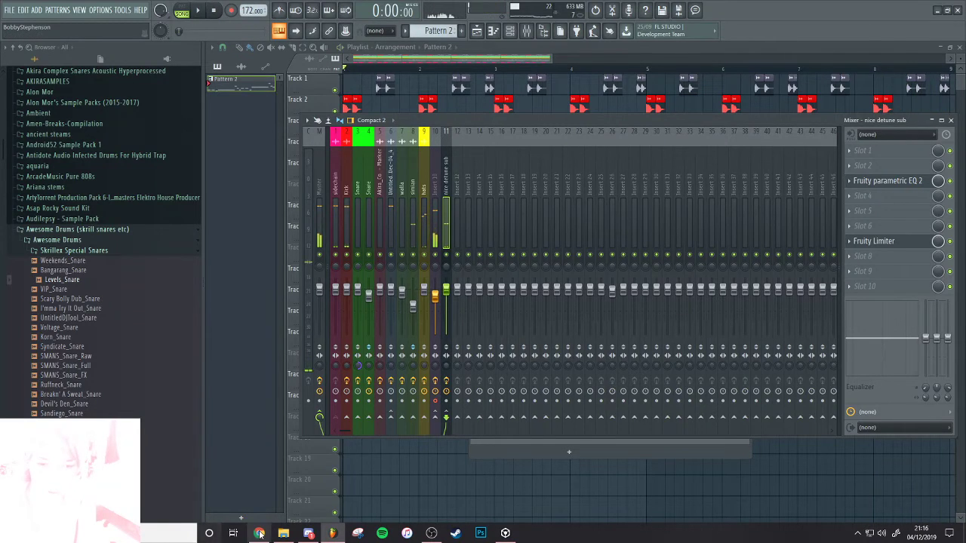
# In the Twitch stream chat, write "i switched to the other soundcard cos this one puts like a half second delay on my guitar"
pyautogui.click(259, 533)
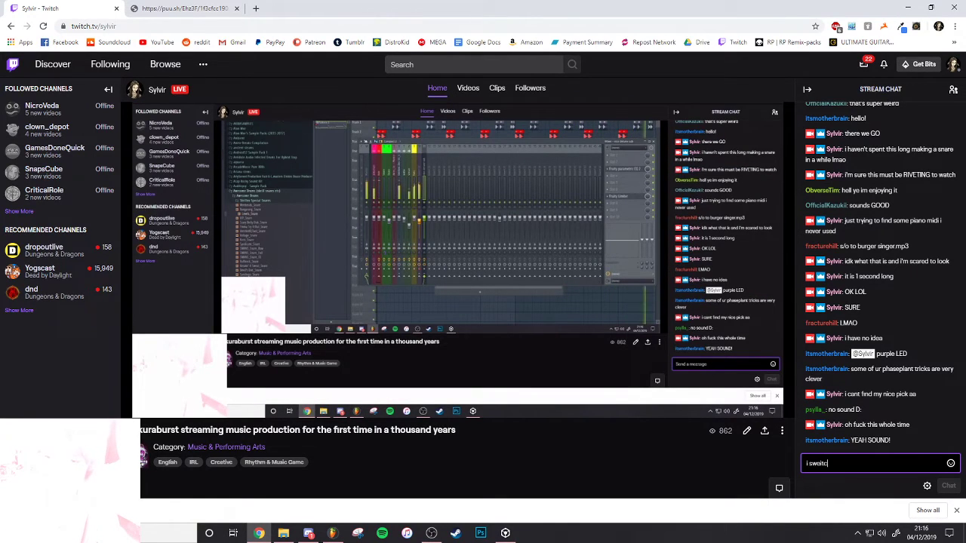
pyautogui.write('itched to the other soundcard cos this o')
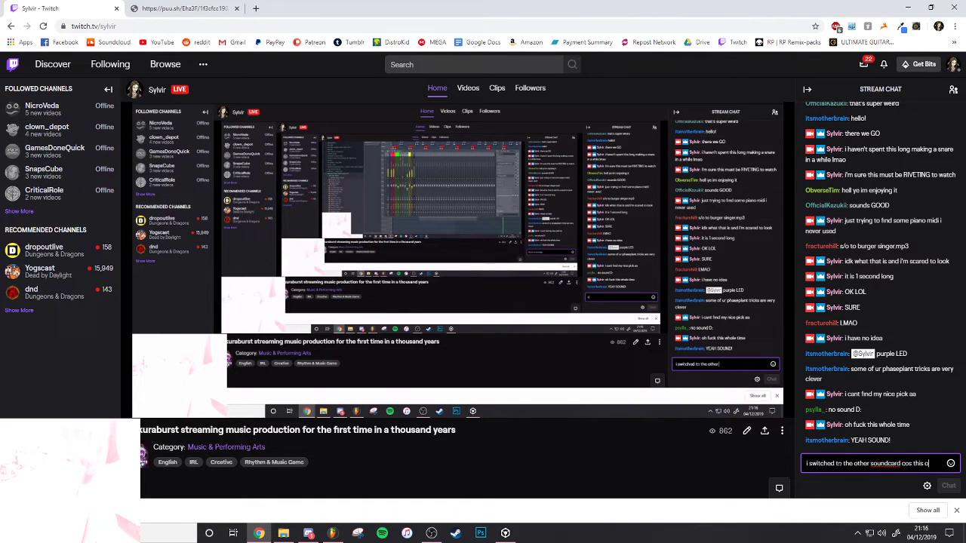
pyautogui.write('ne pu')
pyautogui.write('ts like a h')
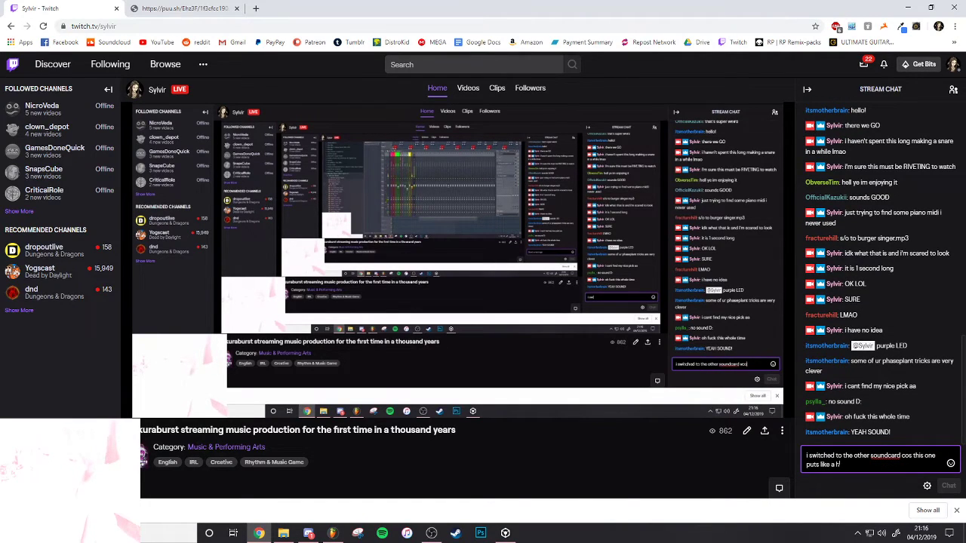
pyautogui.write('alf second de')
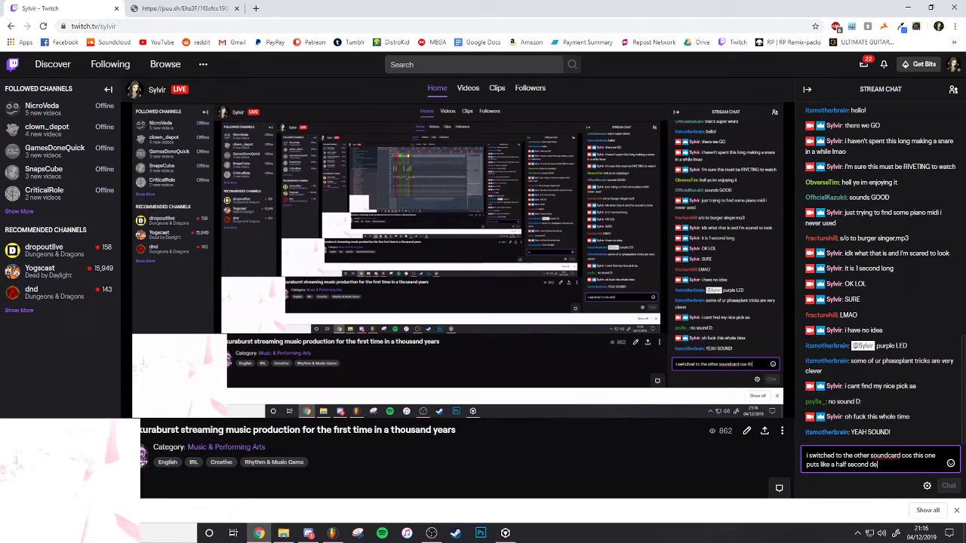
pyautogui.write('lay on my guitar')
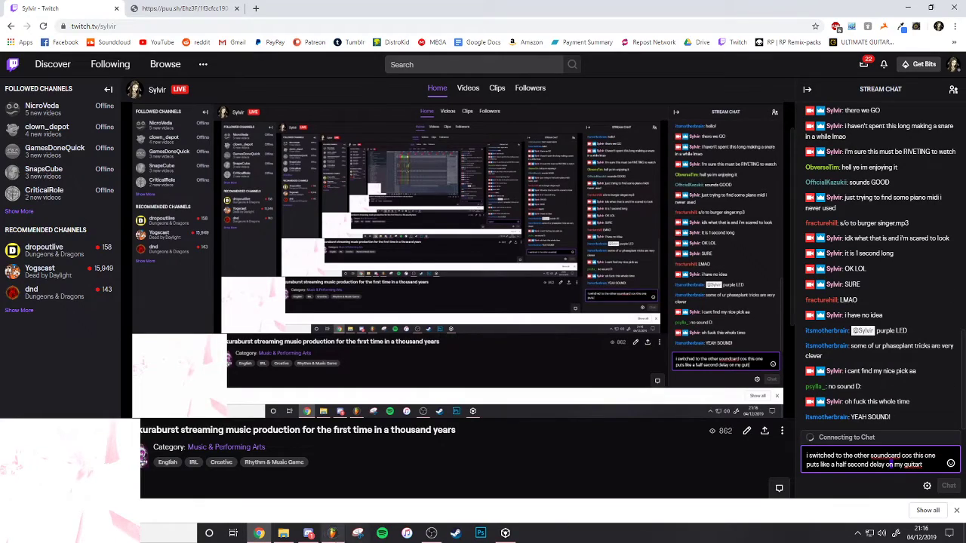
# Switch to FL Studio and duplicate the Pattern 2 clip on Track 16 so the copy starts at bar 5
pyautogui.click(332, 534)
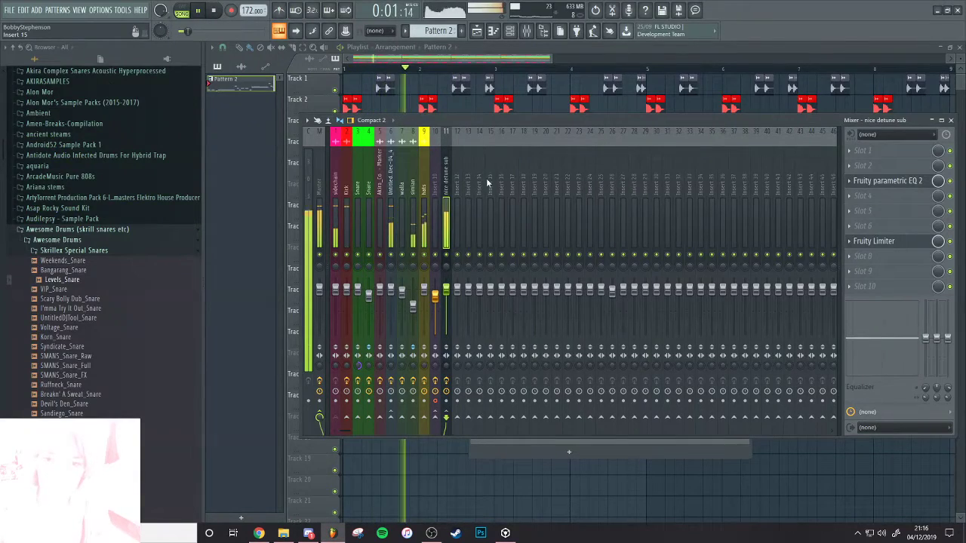
pyautogui.click(458, 87)
pyautogui.scroll(1, 460, 89)
pyautogui.scroll(-5, 491, 199)
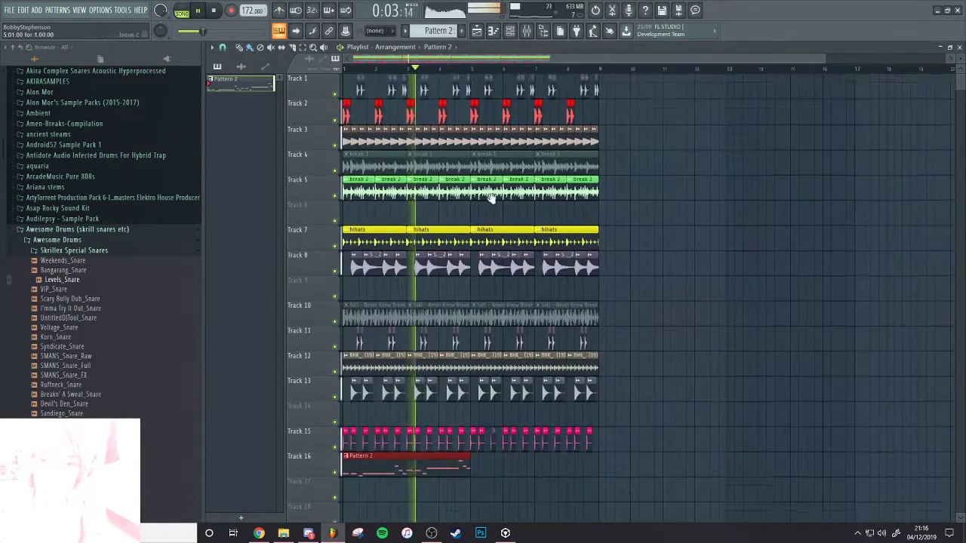
pyautogui.scroll(-1, 483, 302)
pyautogui.hotkey('ctrl', 'b')
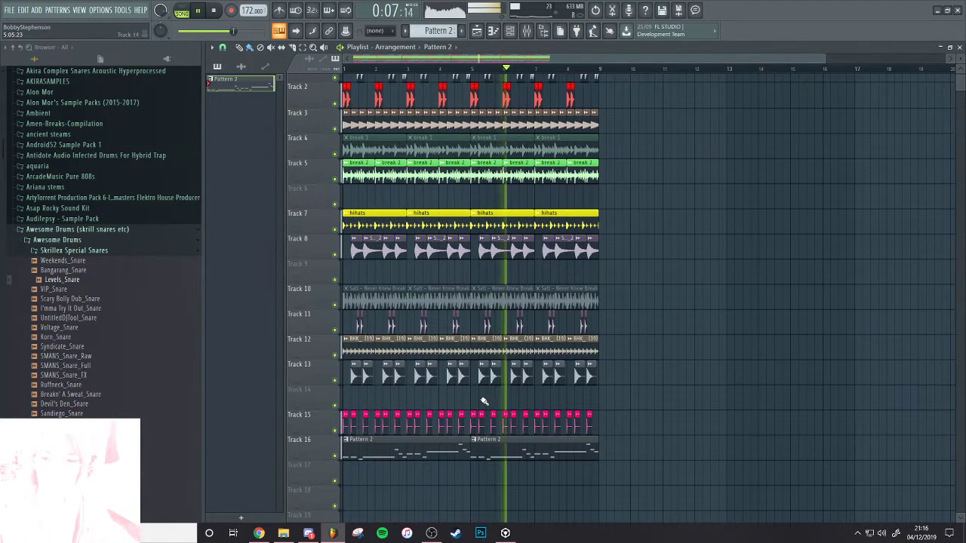
pyautogui.click(510, 30)
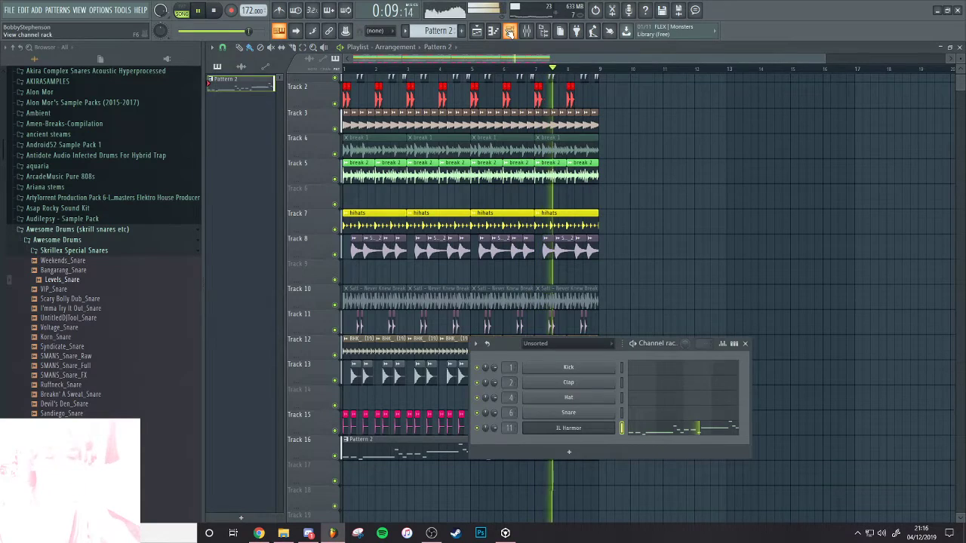
pyautogui.press('F6')
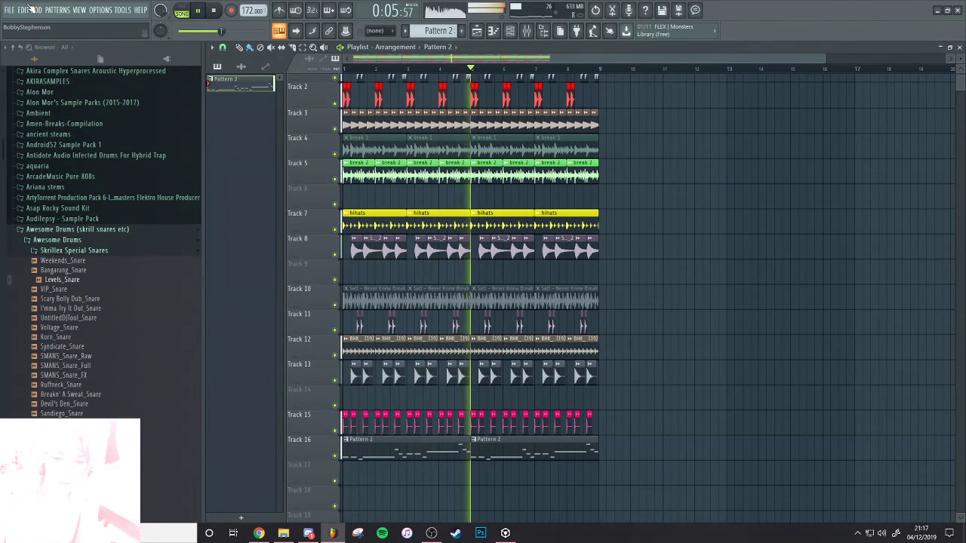
# Stop playback, add a Phase Plant instrument and load its user preset sync square gandhi attempt 1
pyautogui.press('space')
pyautogui.click(35, 10)
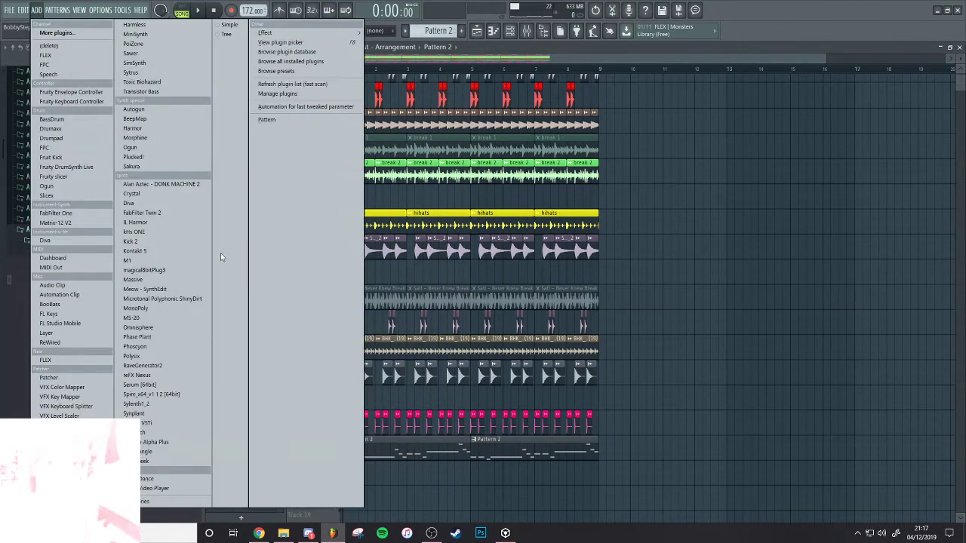
pyautogui.click(149, 337)
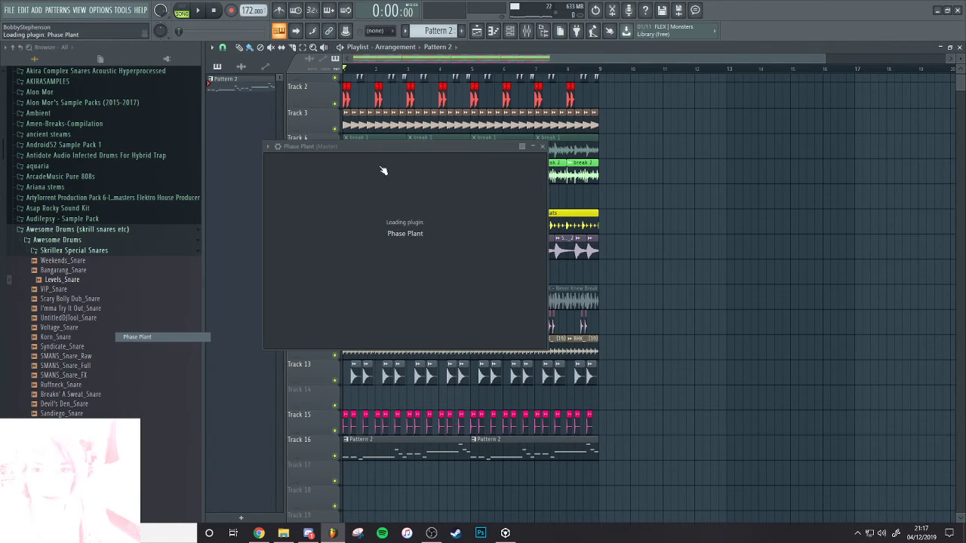
pyautogui.click(382, 163)
pyautogui.scroll(-1, 399, 216)
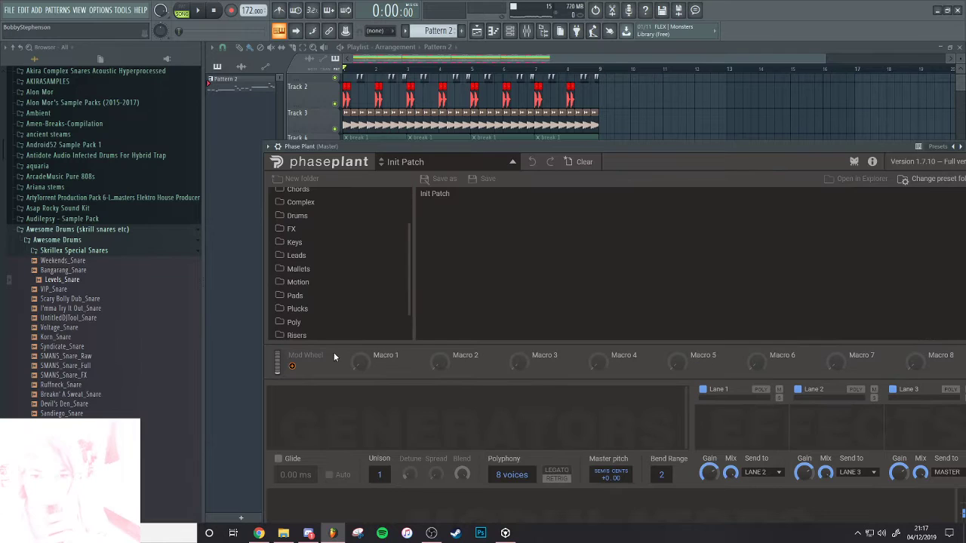
pyautogui.scroll(-1, 317, 326)
pyautogui.click(298, 335)
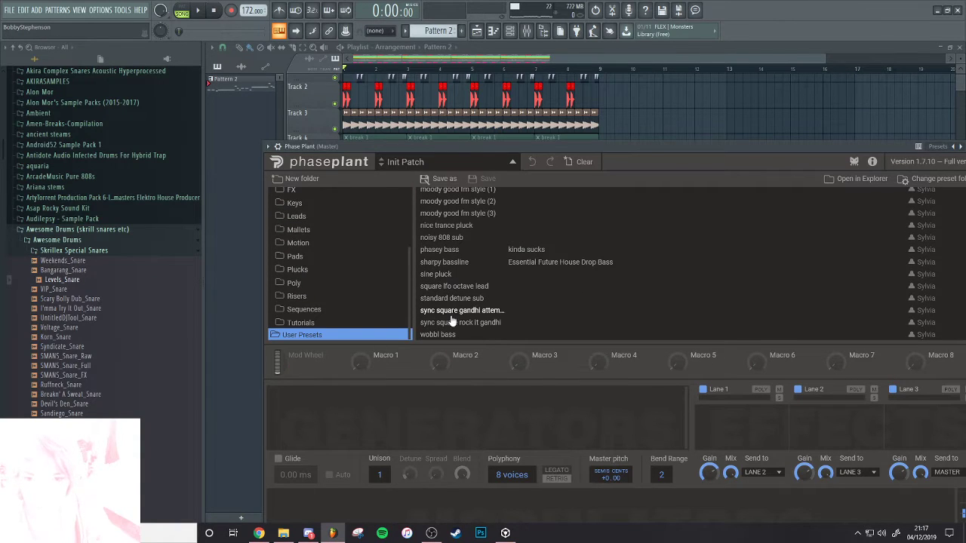
pyautogui.click(452, 315)
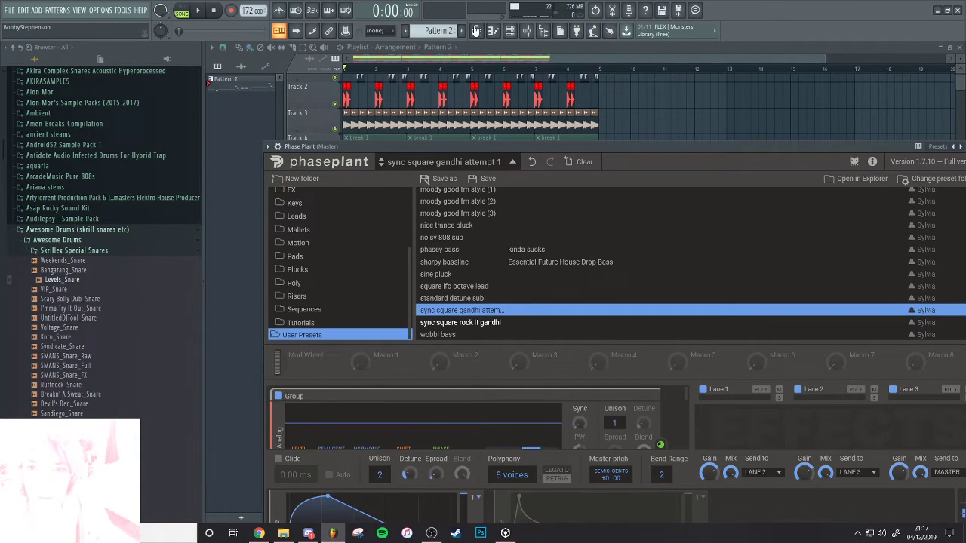
# Show the Phase Plant piano roll in Pattern 1 and audition the sound around C5
pyautogui.click(492, 30)
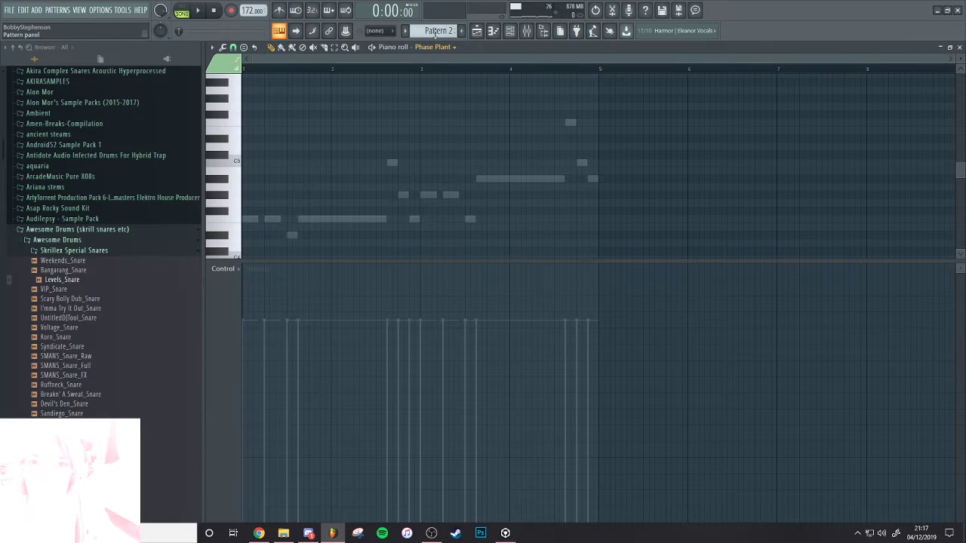
pyautogui.click(435, 32)
pyautogui.click(530, 38)
pyautogui.press('space')
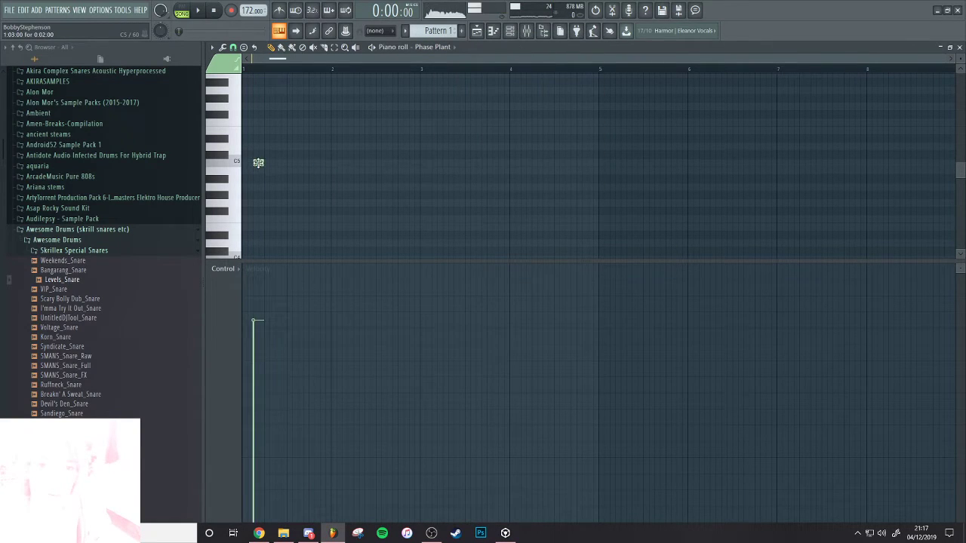
pyautogui.scroll(-4, 373, 105)
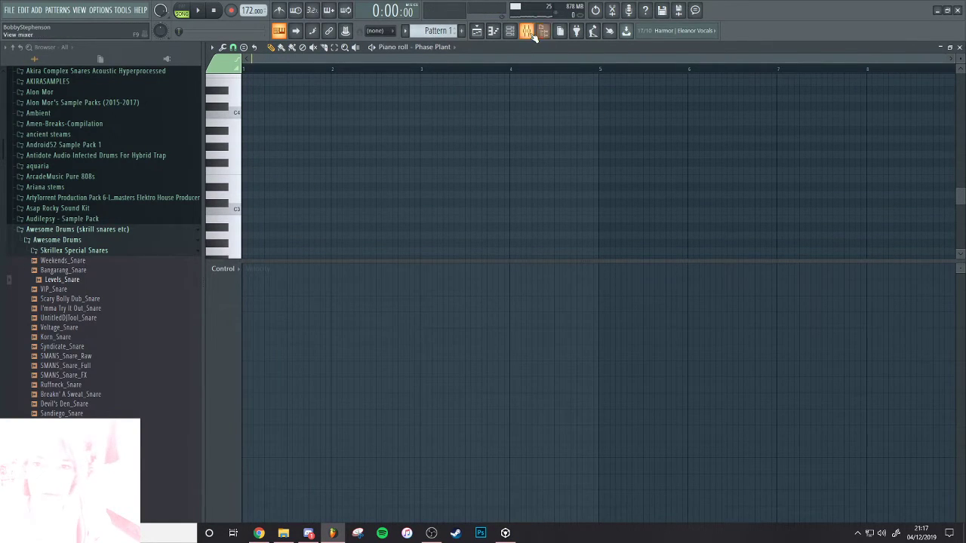
# Route the Phase Plant channel to mixer track 12
pyautogui.click(531, 35)
pyautogui.click(453, 224)
pyautogui.hotkey('ctrl', 'l')
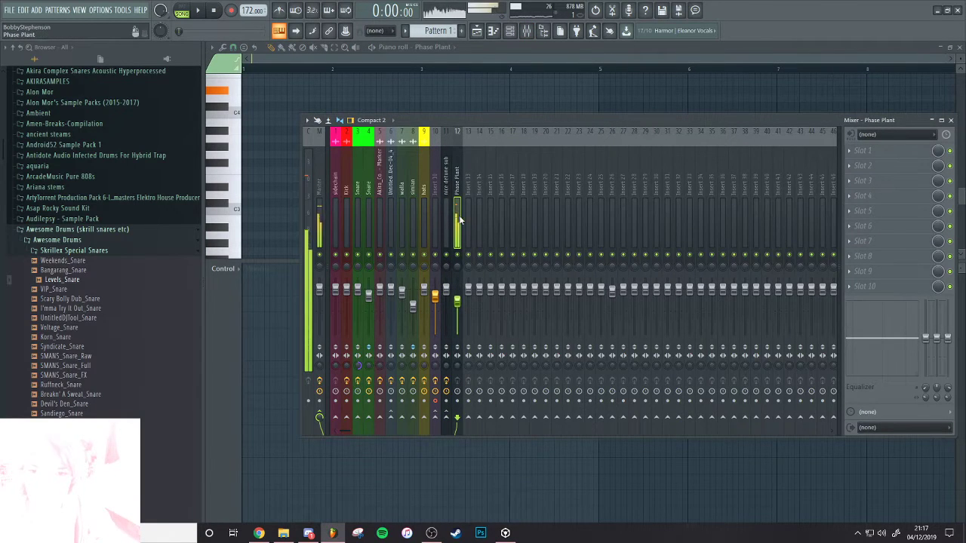
# Copy the Fruity Limiter preset from the nice detune sub track to the Phase Plant track and route the sidechain track to Phase Plant
pyautogui.click(447, 221)
pyautogui.click(849, 243)
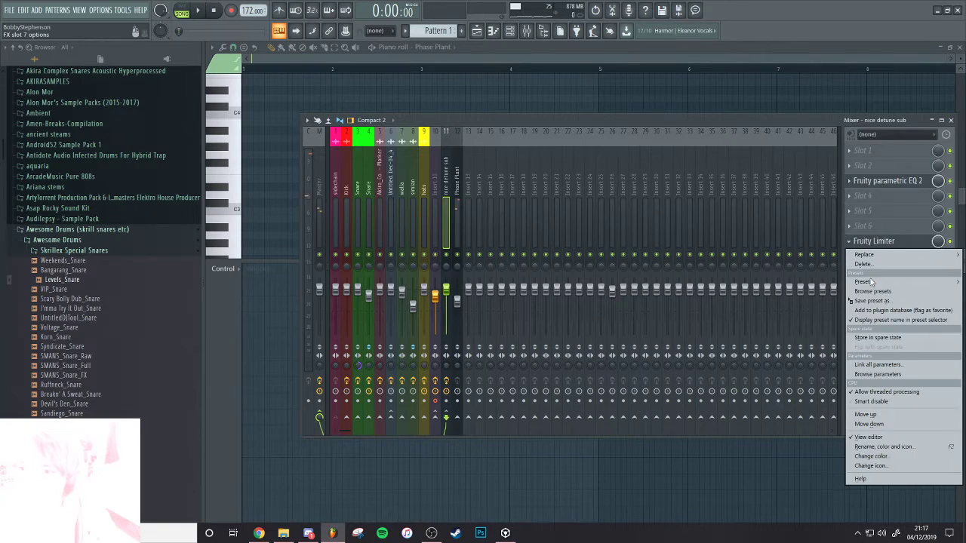
pyautogui.moveTo(860, 302); pyautogui.dragTo(722, 257)
pyautogui.moveTo(436, 226); pyautogui.dragTo(456, 226)
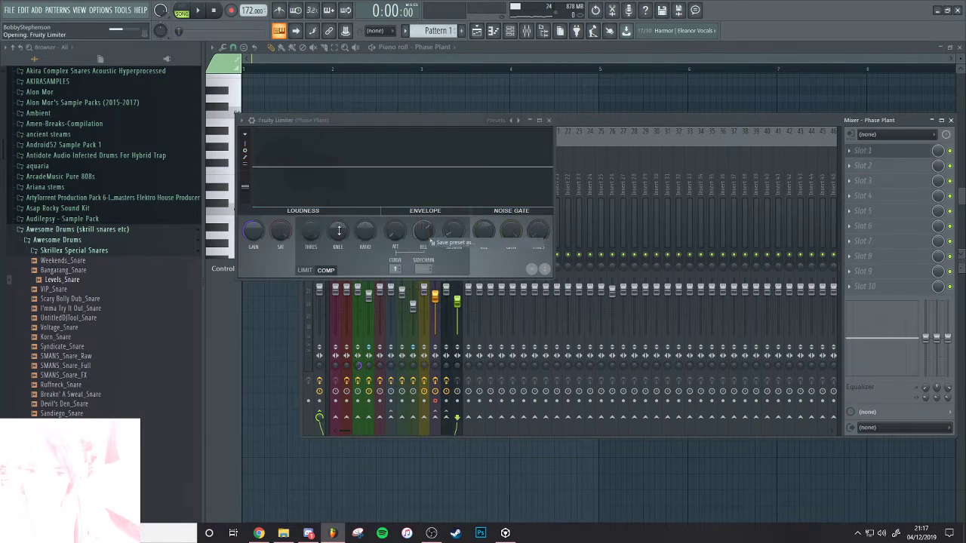
pyautogui.moveTo(602, 206); pyautogui.dragTo(329, 215)
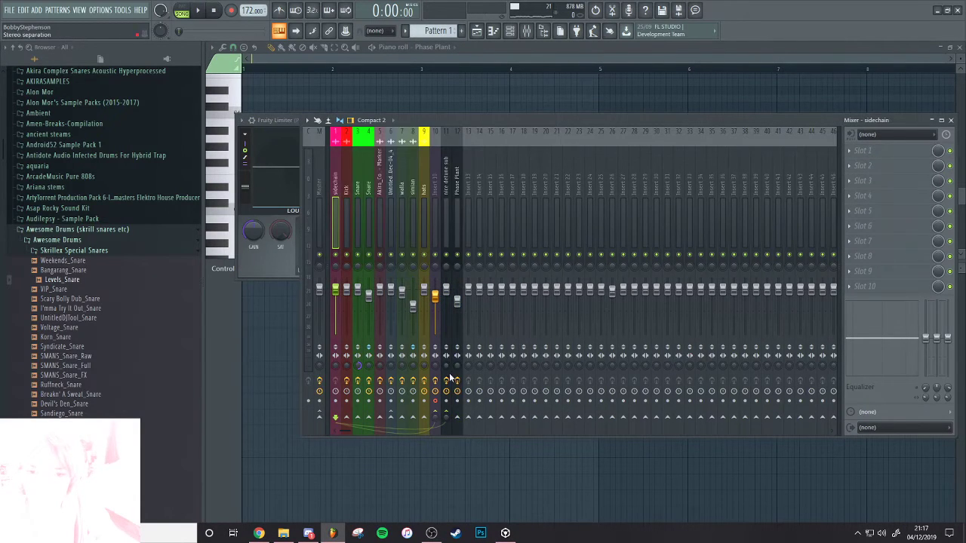
pyautogui.press('space')
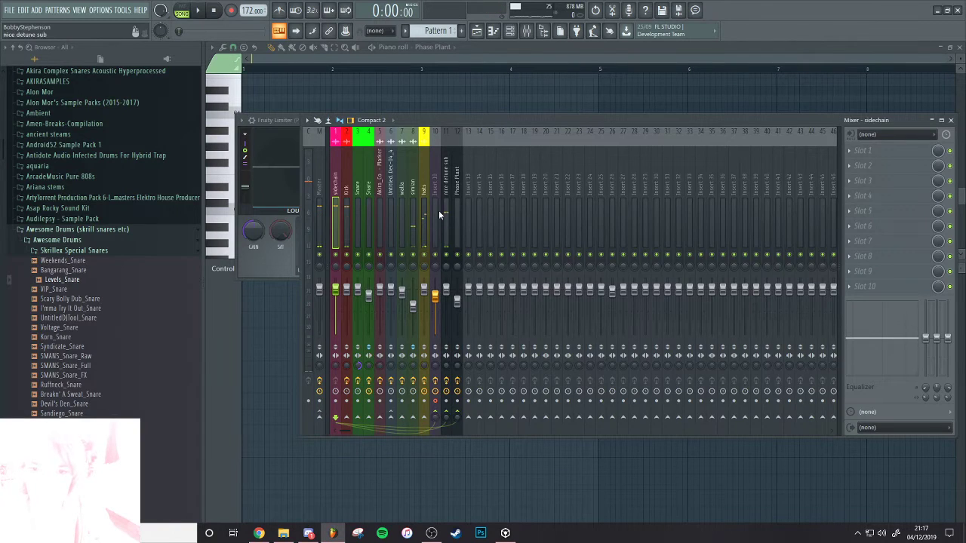
# Run Pattern 1 with the metronome on and select mixer track Insert 10 for the guitar input
pyautogui.click(444, 216)
pyautogui.click(495, 30)
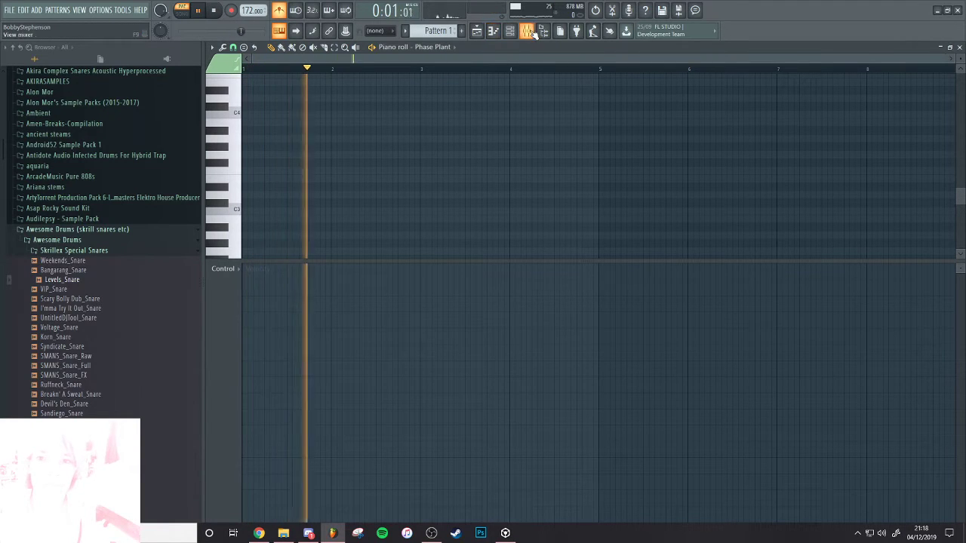
pyautogui.press('F9')
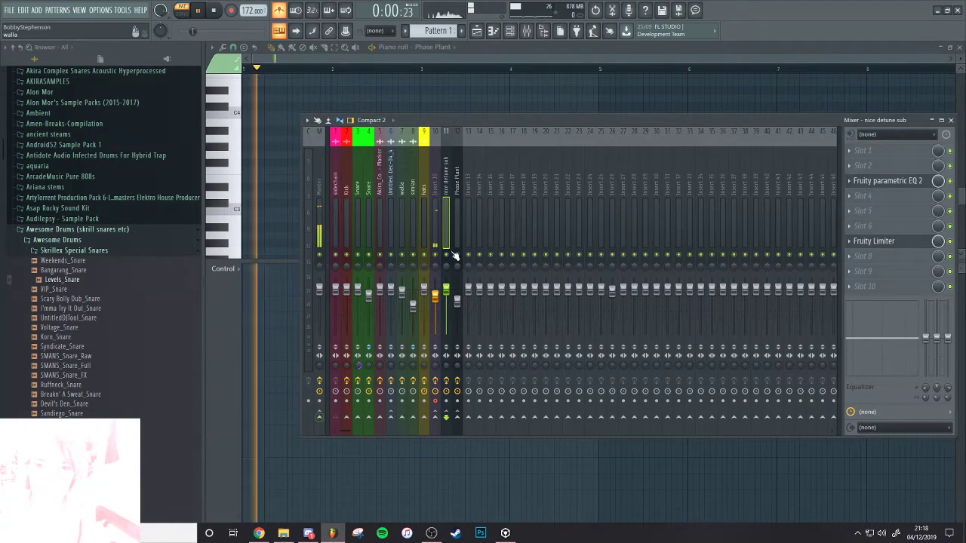
pyautogui.click(434, 217)
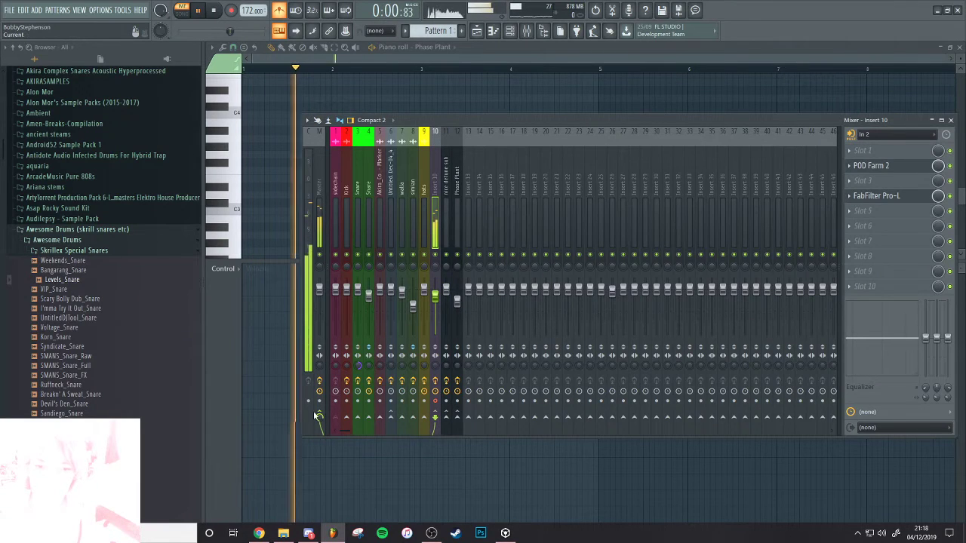
pyautogui.click(457, 230)
pyautogui.click(445, 219)
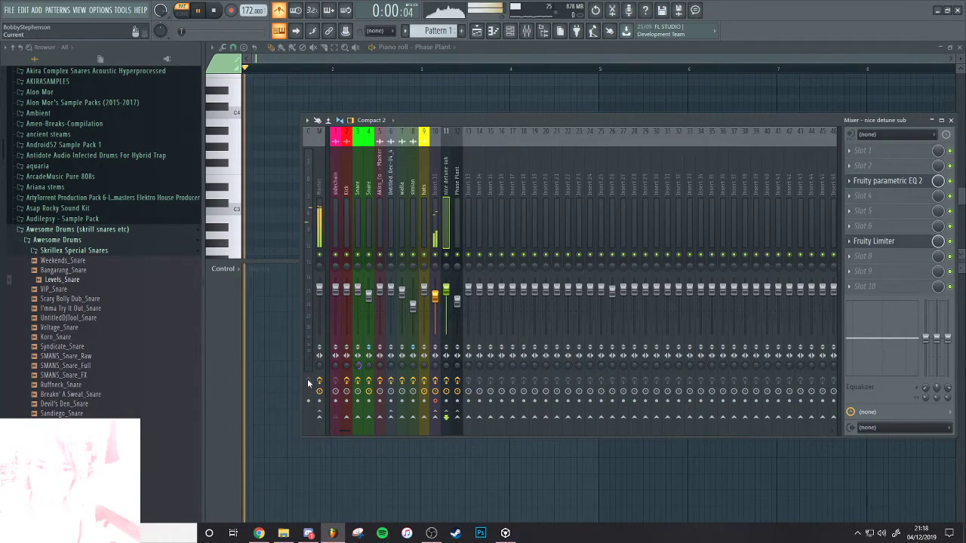
pyautogui.click(435, 227)
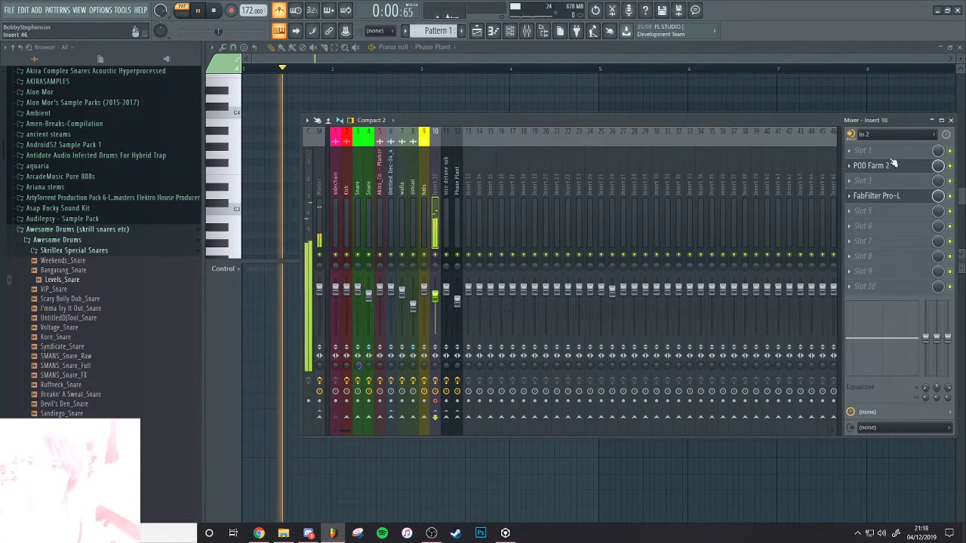
# Load Edison in slot 1 of Insert 10, record a guitar take on input, and stop the recording and pattern playback
pyautogui.click(862, 150)
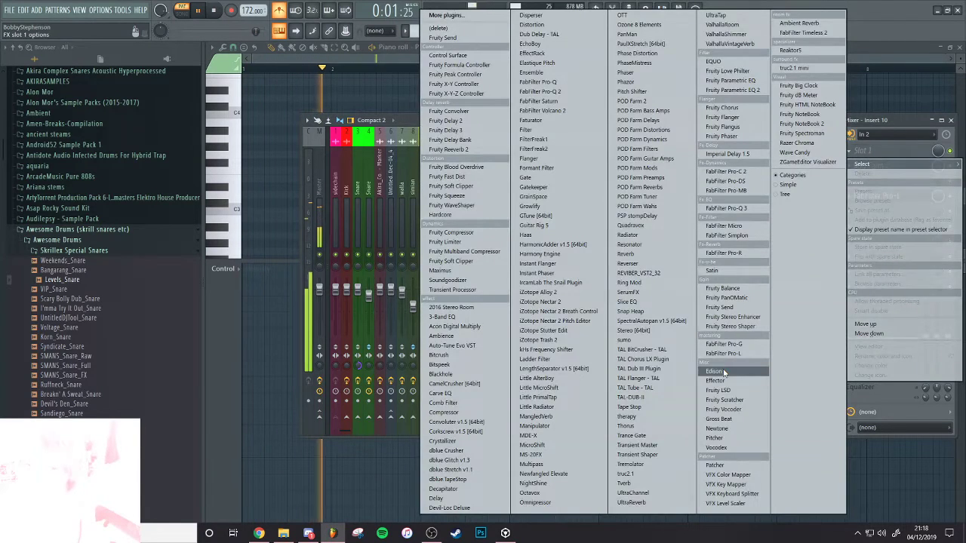
pyautogui.click(724, 371)
pyautogui.click(378, 190)
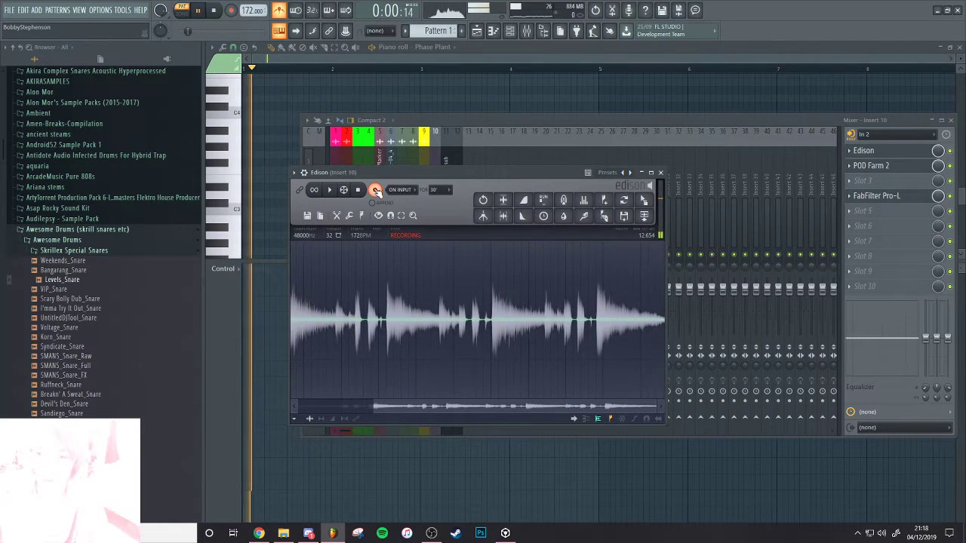
pyautogui.click(375, 191)
pyautogui.press('space')
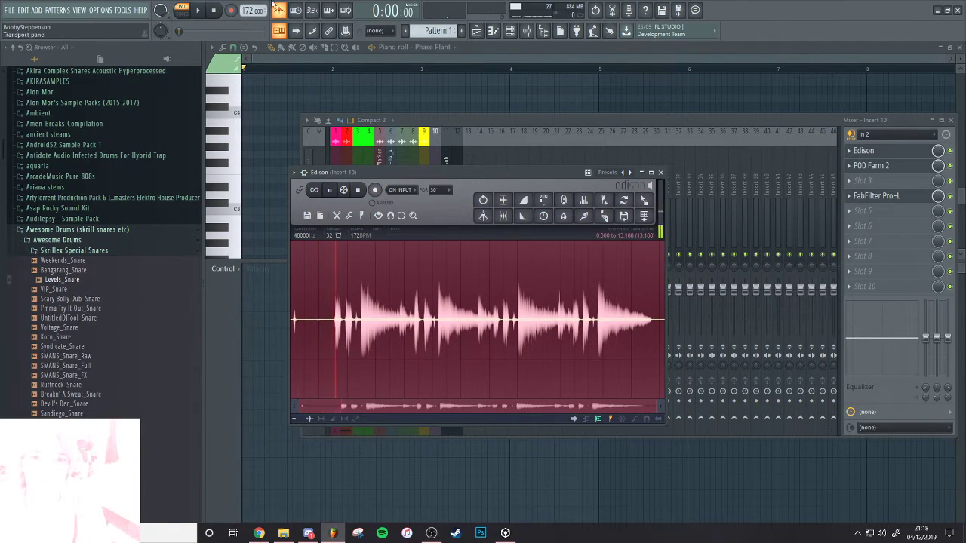
# Close the piano roll, place the Edison recording in the playlist and move its clip to the start of Track 17
pyautogui.click(959, 48)
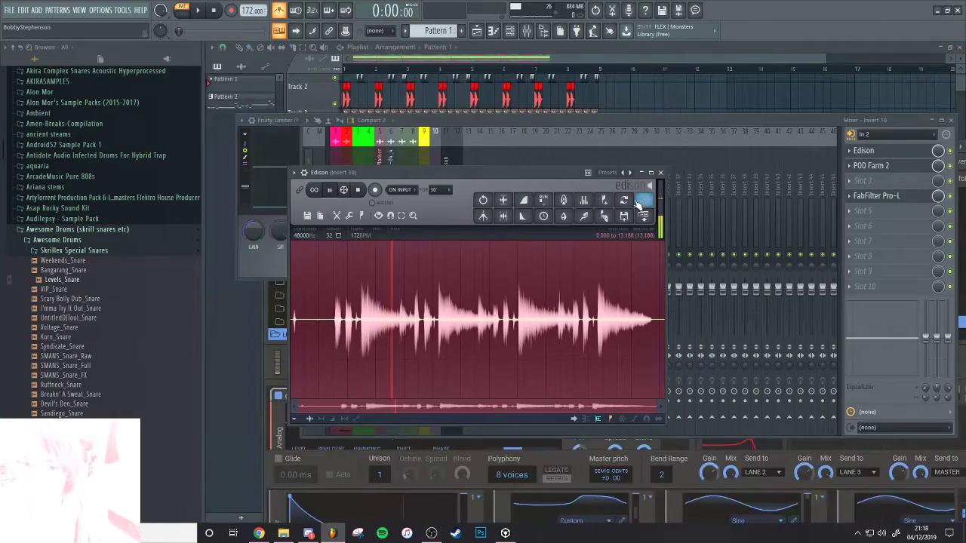
pyautogui.moveTo(644, 200); pyautogui.dragTo(665, 95)
pyautogui.moveTo(664, 97); pyautogui.dragTo(765, 443)
pyautogui.moveTo(623, 501); pyautogui.dragTo(83, 7)
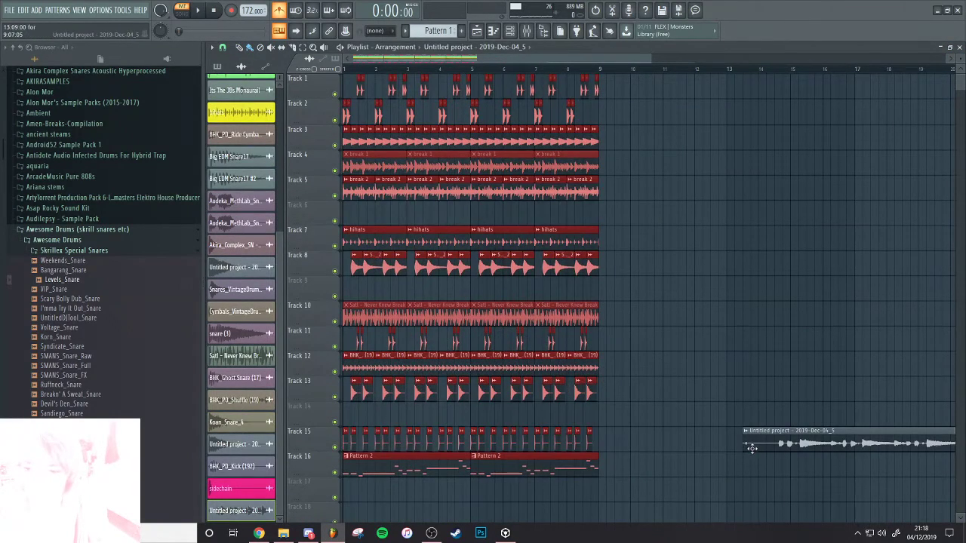
pyautogui.moveTo(753, 449); pyautogui.dragTo(266, 455)
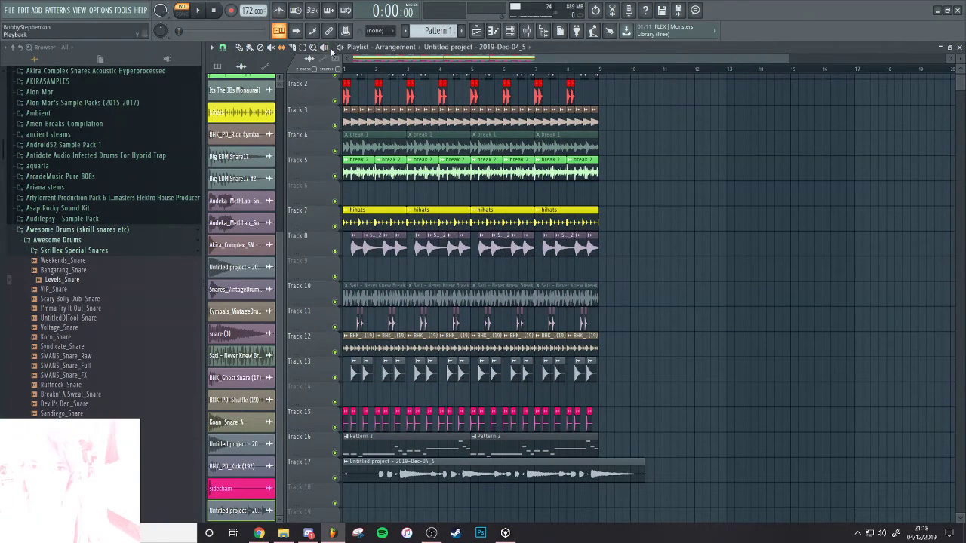
# Slip the guitar recording inside its Track 17 clip to bring its first notes to the start of bar 1
pyautogui.scroll(5, 416, 345)
pyautogui.scroll(-2, 508, 444)
pyautogui.press('space')
pyautogui.moveTo(507, 427); pyautogui.dragTo(390, 430)
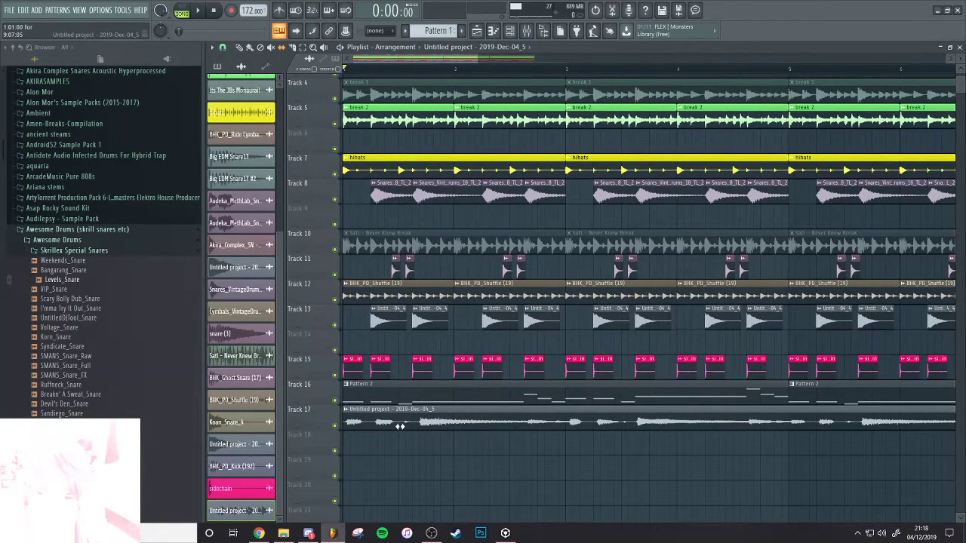
# Play the song and trim the end of the Track 17 guitar clip to bar 9, where the drum clips end
pyautogui.press('space')
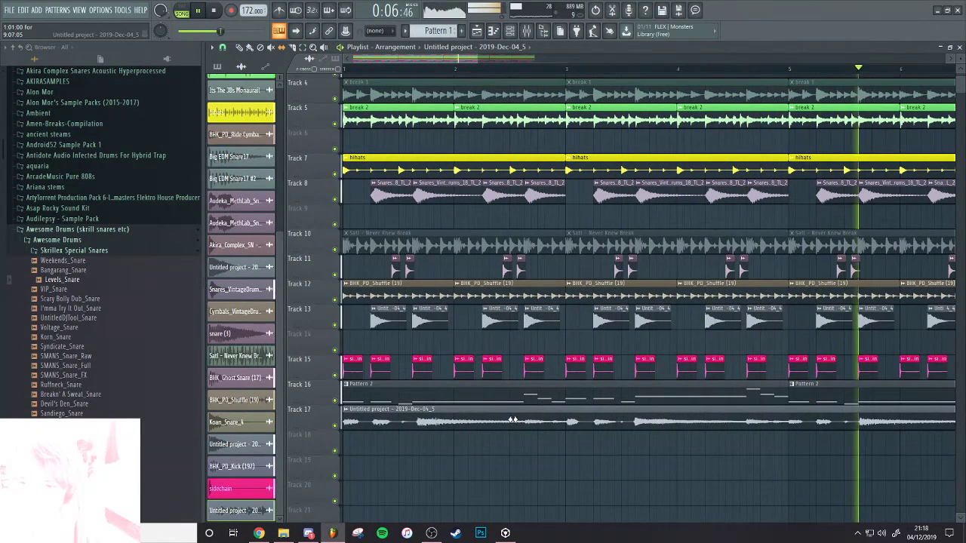
pyautogui.scroll(-3, 724, 409)
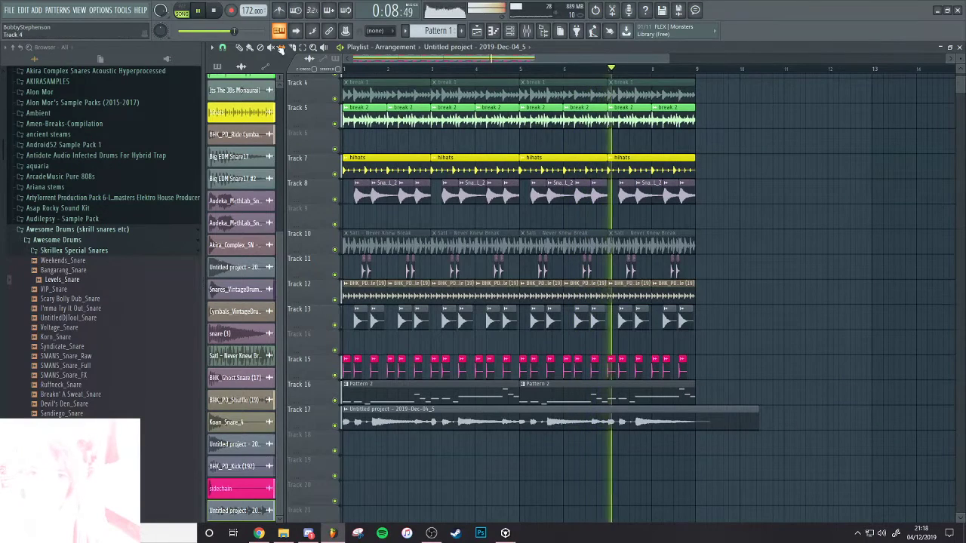
pyautogui.scroll(3, 881, 451)
pyautogui.moveTo(609, 419); pyautogui.dragTo(473, 449)
# Stop playback and load POD Farm 2 in slot 4 of the empty mixer track Insert 13
pyautogui.click(526, 31)
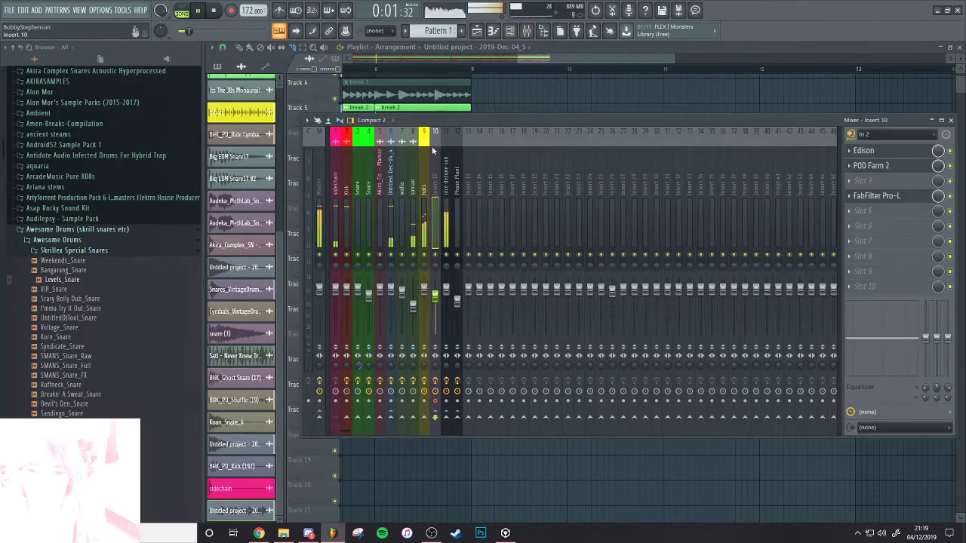
pyautogui.click(469, 202)
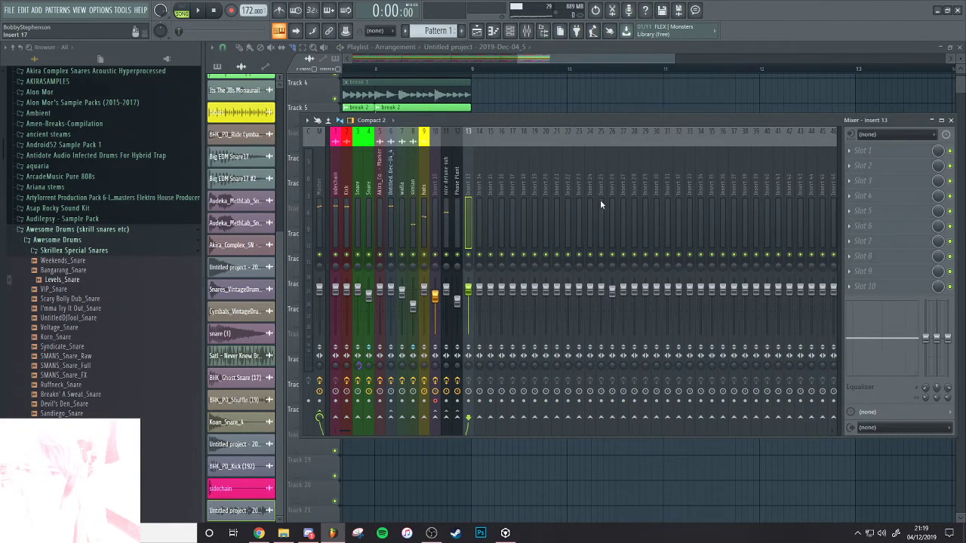
pyautogui.click(860, 198)
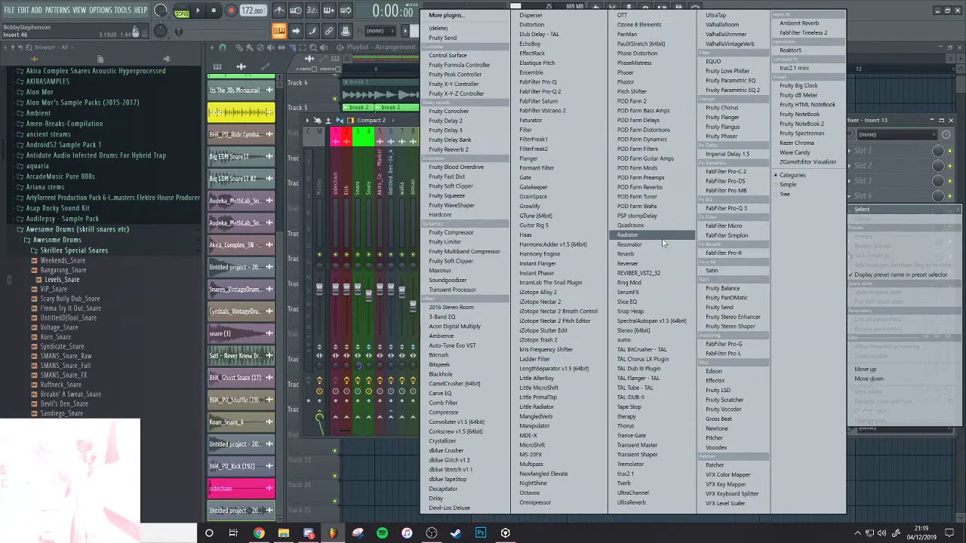
pyautogui.click(638, 101)
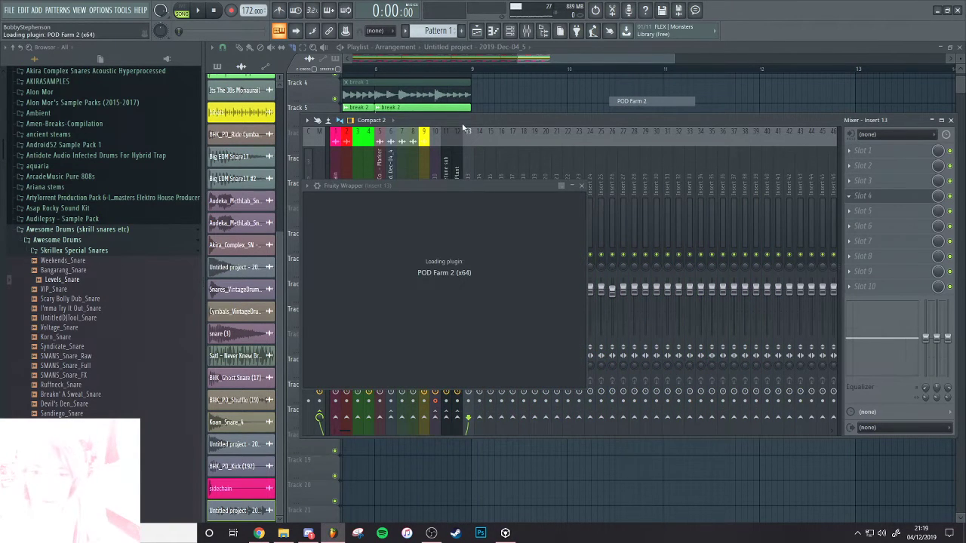
# Route the guitar recording's channel to Insert 13 and check the routing with a short playback
pyautogui.press('space')
pyautogui.click(465, 164)
pyautogui.press('space')
pyautogui.hotkey('ctrl', 'l')
pyautogui.press('space')
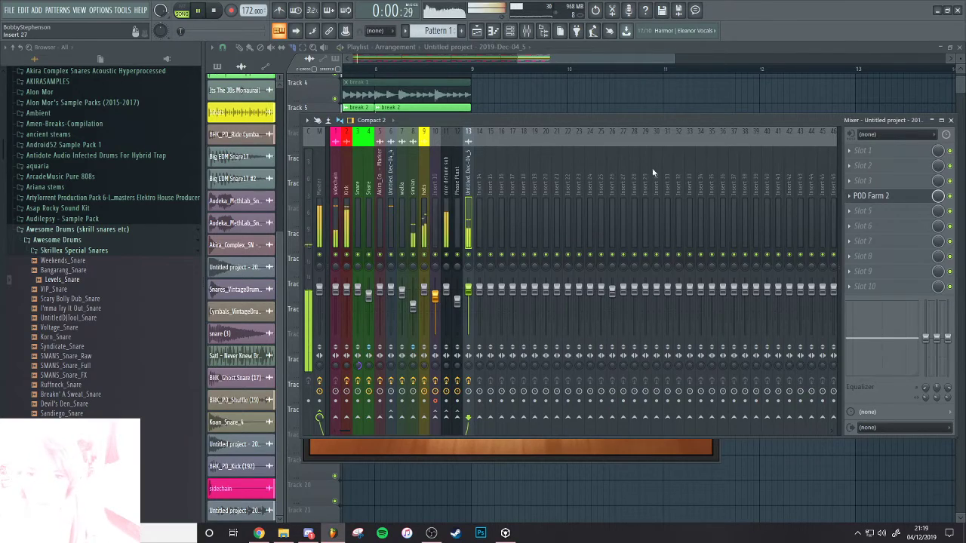
pyautogui.click(900, 186)
pyautogui.click(632, 100)
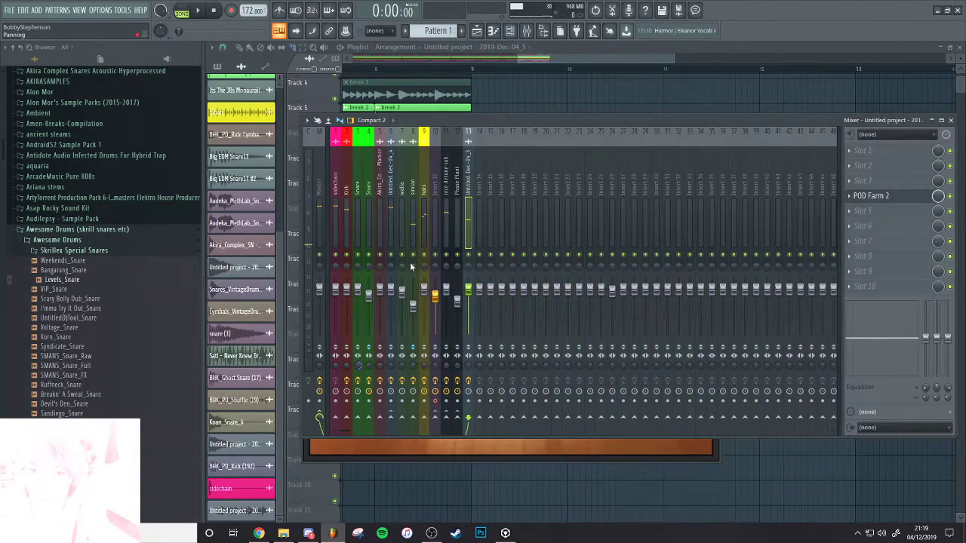
# With the song playing, list POD Farm 2's Low Gain guitar presets and try American Ale
pyautogui.press('space')
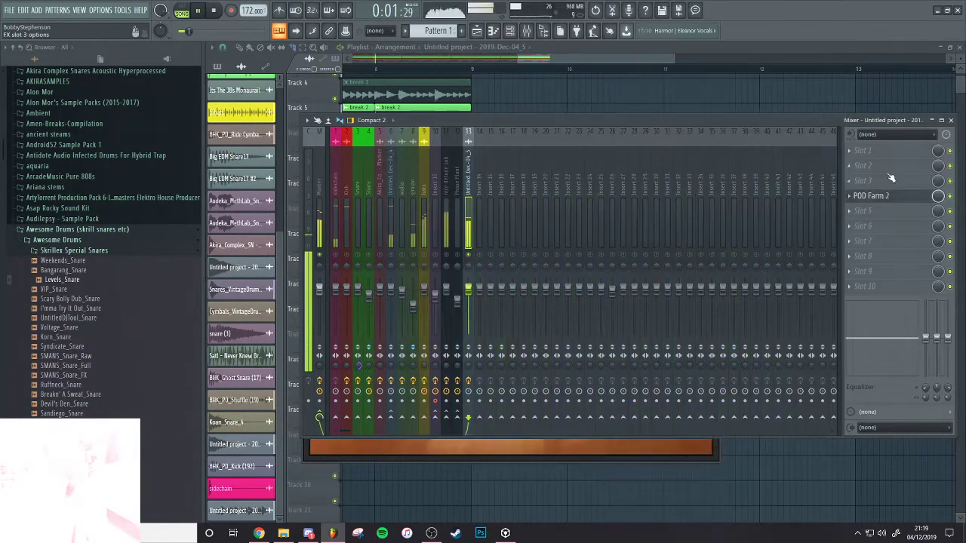
pyautogui.click(876, 195)
pyautogui.click(467, 221)
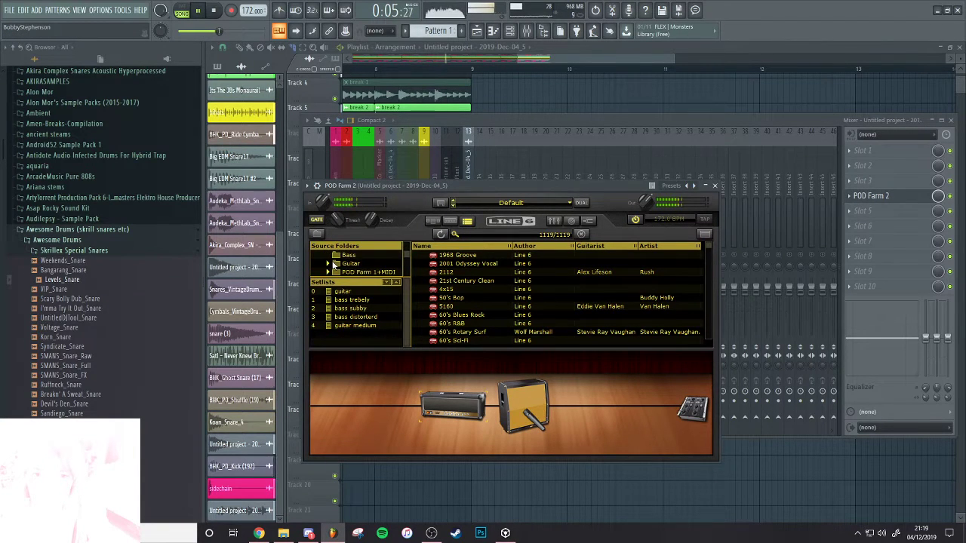
pyautogui.click(335, 263)
pyautogui.scroll(-1, 355, 264)
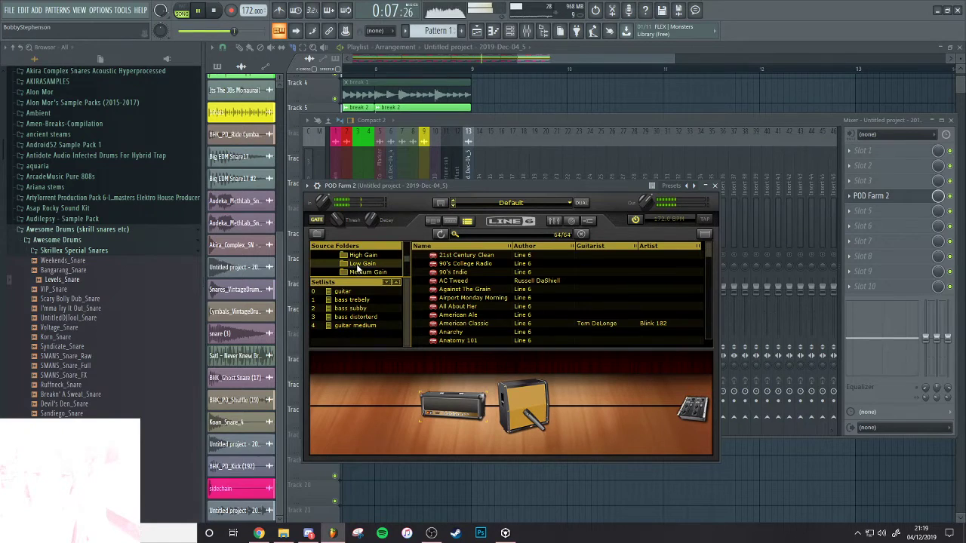
pyautogui.click(358, 268)
pyautogui.click(469, 292)
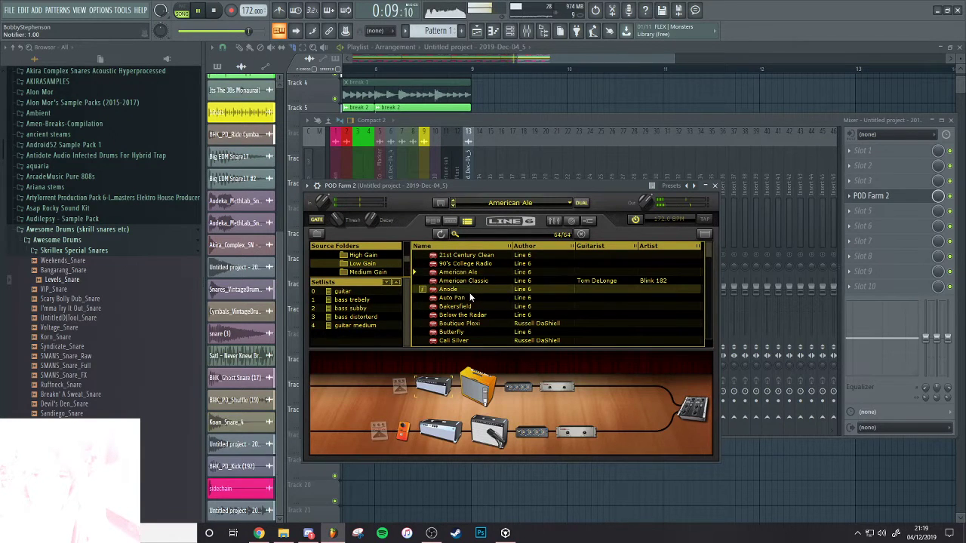
# Audition the Auto Pan preset and load the Bakersfield preset in POD Farm 2
pyautogui.click(466, 299)
pyautogui.scroll(-2, 466, 302)
pyautogui.click(467, 299)
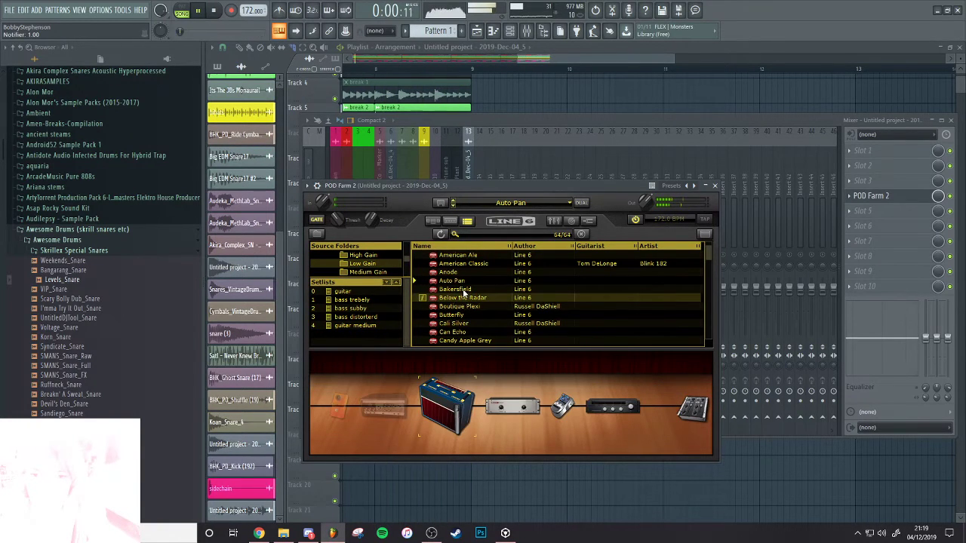
pyautogui.click(463, 292)
pyautogui.scroll(-3, 461, 292)
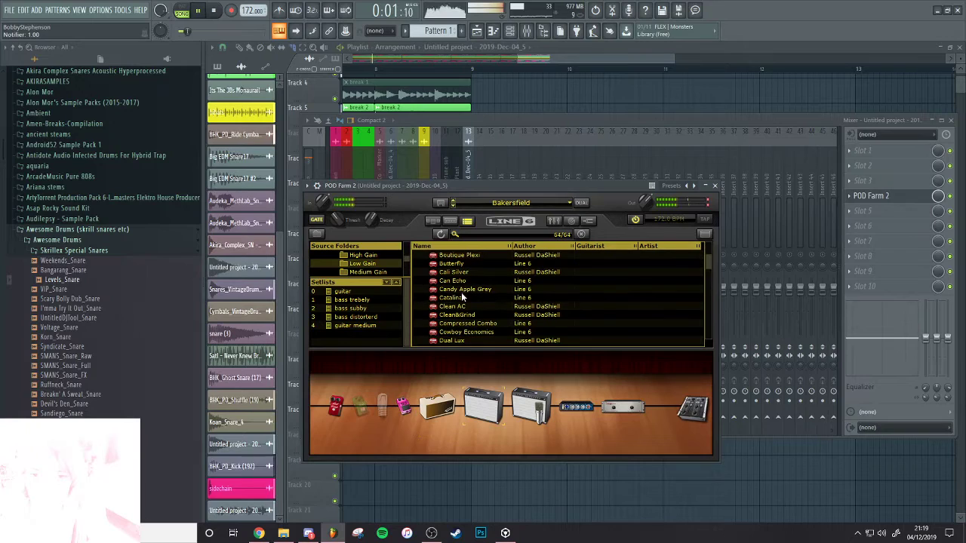
# Add Fruity parametric EQ 2 in slot 5, lower band 1, and sweep a narrow, strongly boosted band 5 through the mids
pyautogui.click(861, 221)
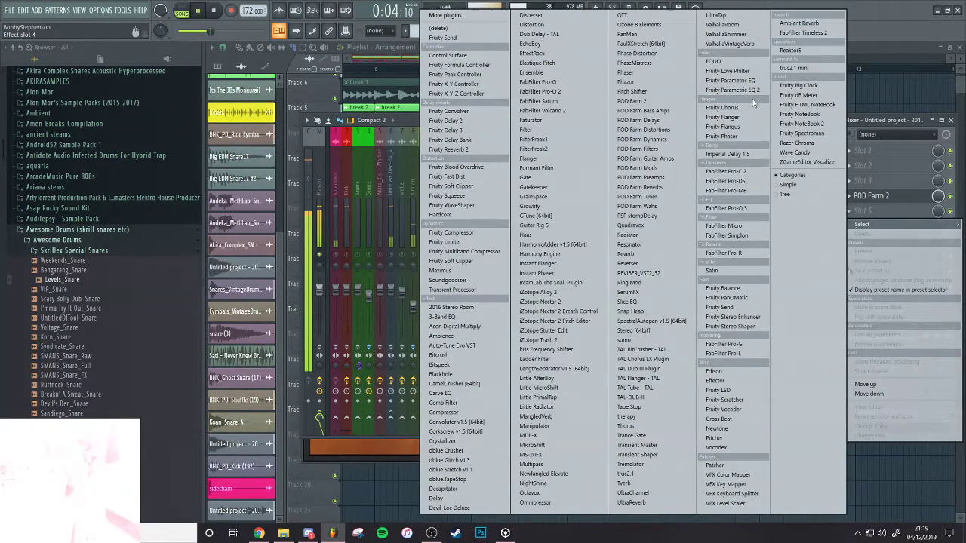
pyautogui.click(743, 90)
pyautogui.moveTo(258, 175); pyautogui.dragTo(293, 191)
pyautogui.moveTo(347, 175); pyautogui.dragTo(352, 151)
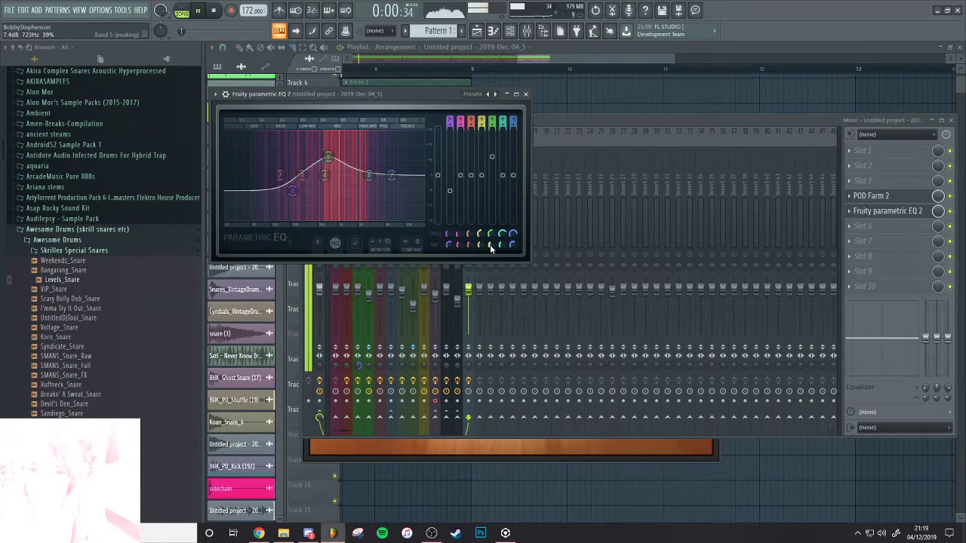
pyautogui.moveTo(491, 245); pyautogui.dragTo(492, 280)
pyautogui.moveTo(492, 157); pyautogui.dragTo(492, 128)
pyautogui.moveTo(492, 234); pyautogui.dragTo(491, 243)
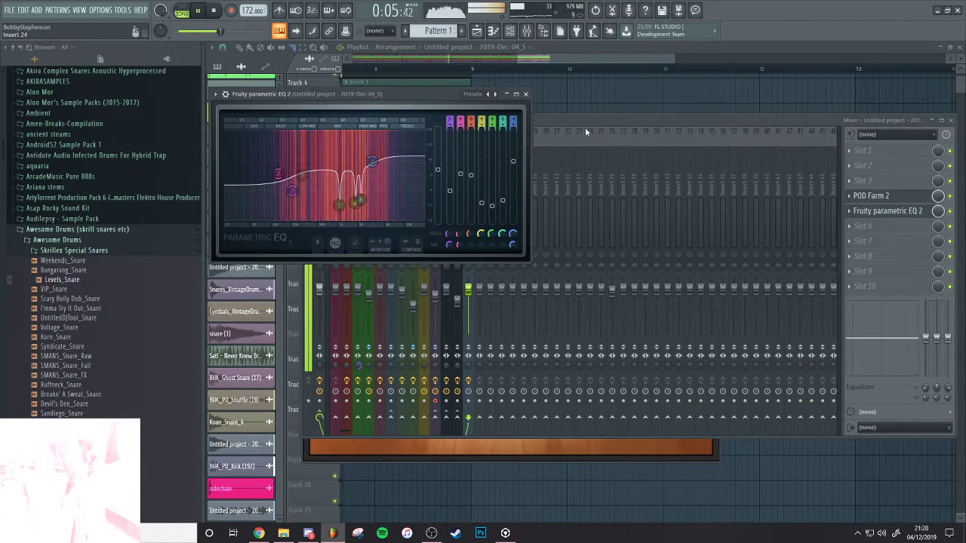
# Load FabFilter Pro-L in slot 7 of the guitar track with the acoustic preset Film Score - Gentle and Musical bM
pyautogui.click(499, 197)
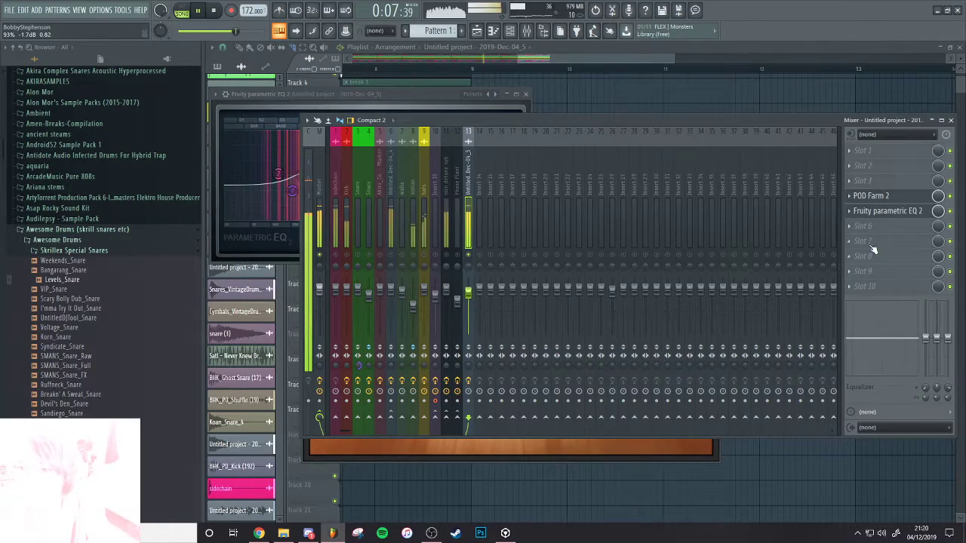
pyautogui.click(873, 250)
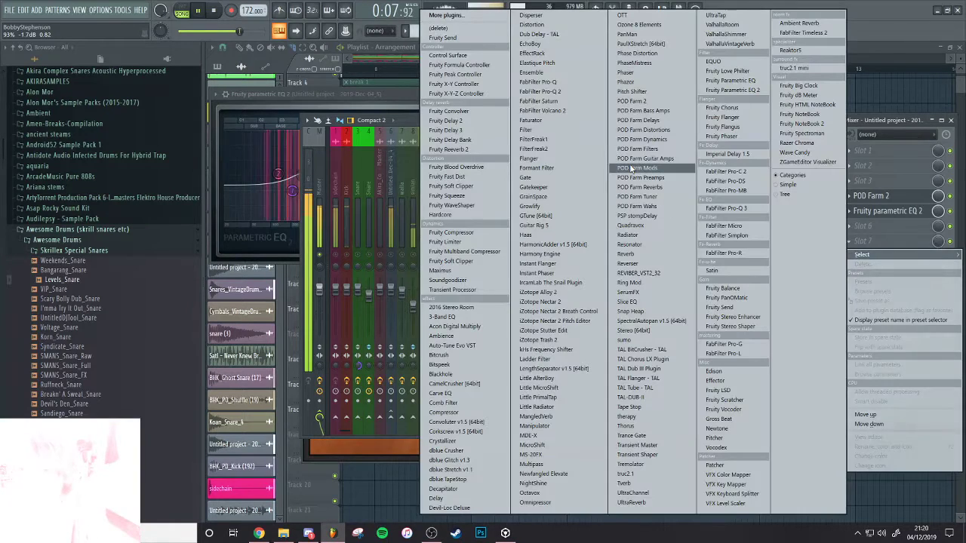
pyautogui.click(728, 353)
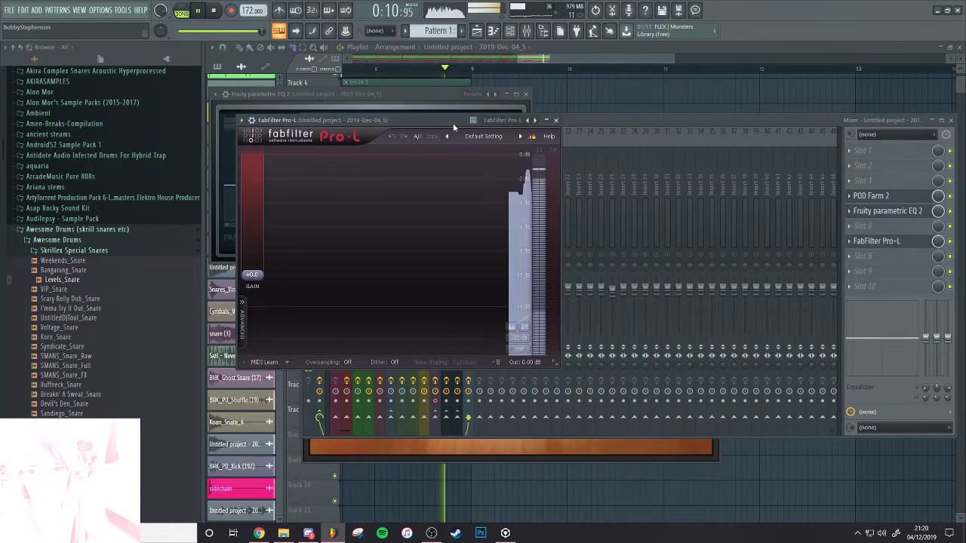
pyautogui.click(483, 136)
pyautogui.moveTo(468, 144)
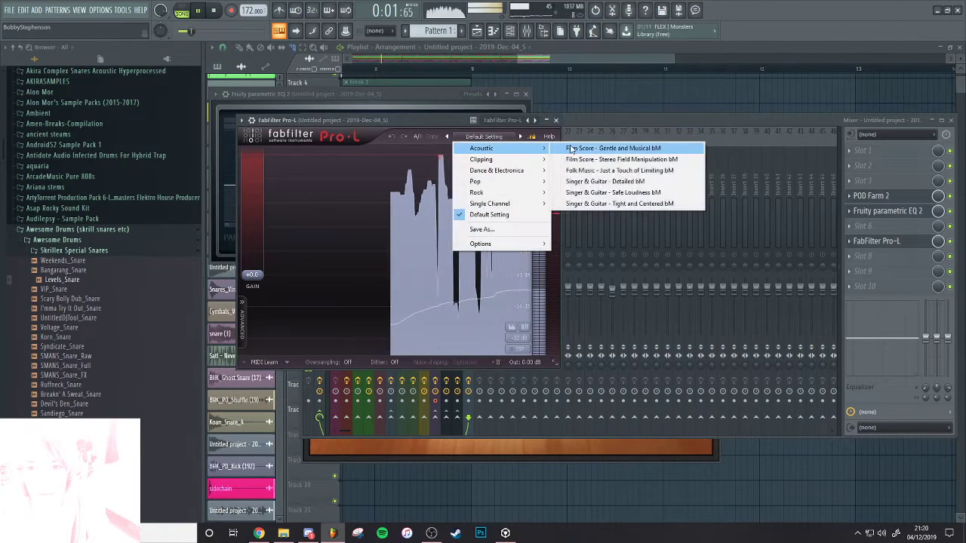
pyautogui.click(611, 144)
# Move the Fruity parametric EQ 2 ahead of POD Farm 2 and copy it with its settings into slot 6
pyautogui.moveTo(860, 211); pyautogui.dragTo(857, 197)
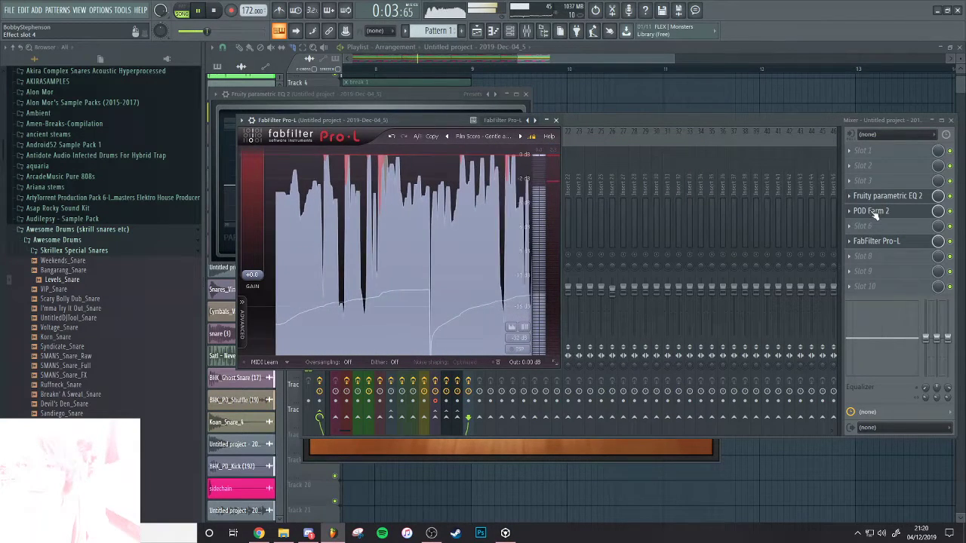
pyautogui.click(853, 198)
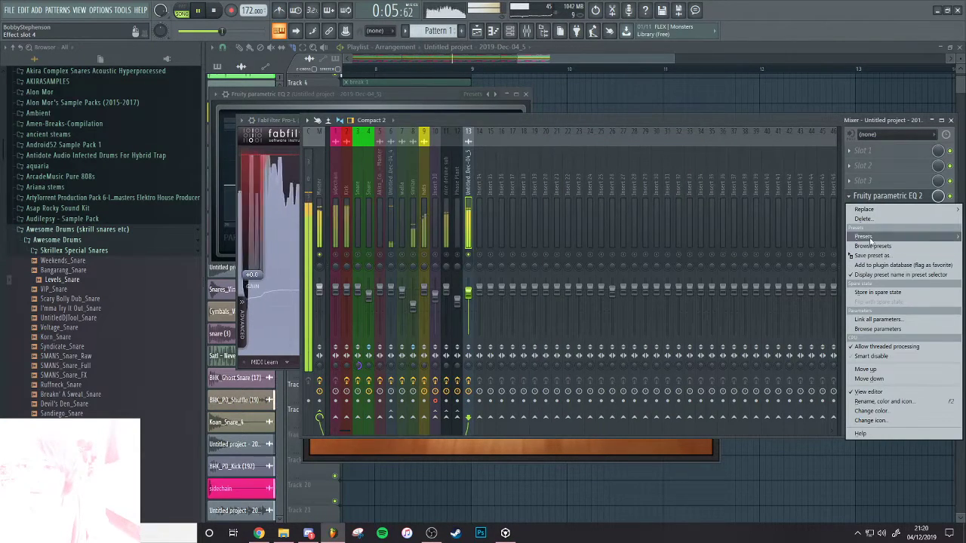
pyautogui.moveTo(875, 256); pyautogui.dragTo(870, 225)
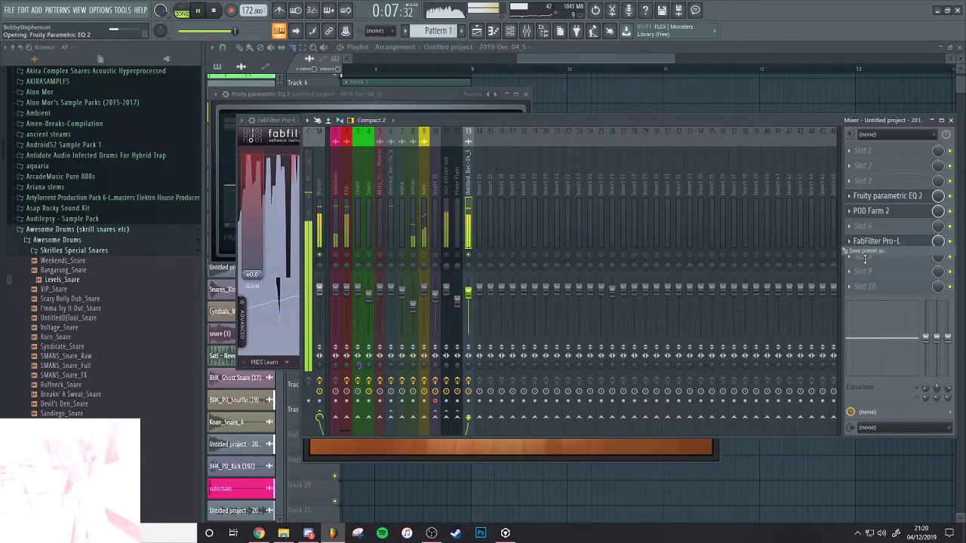
# In the copied EQ in slot 6, lower the gain of high band 7 and shift low band 1 to a lower frequency
pyautogui.click(898, 242)
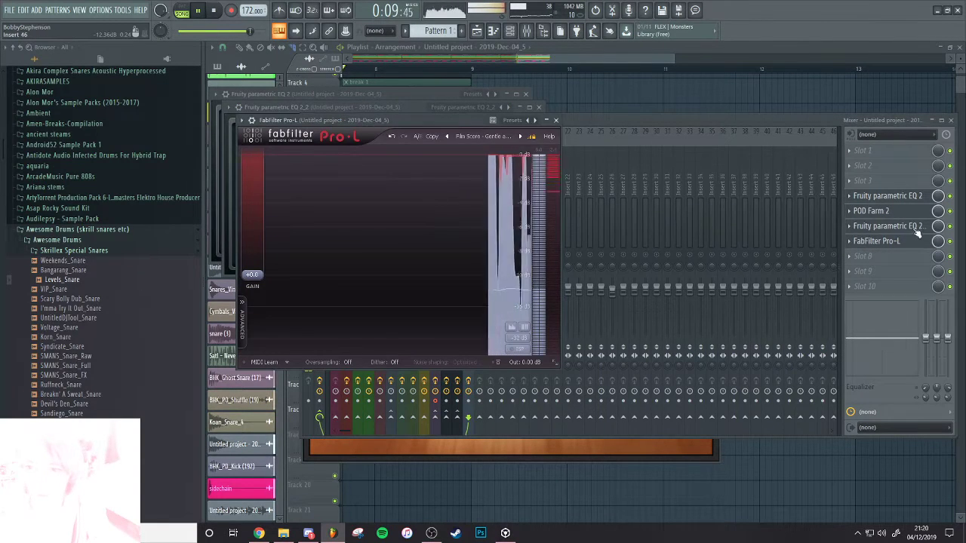
pyautogui.click(916, 230)
pyautogui.moveTo(386, 174); pyautogui.dragTo(382, 184)
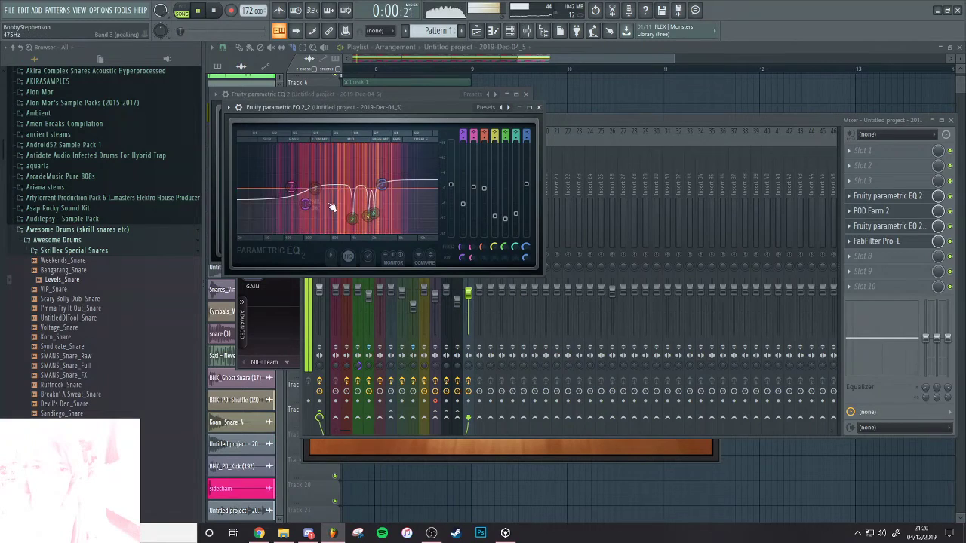
pyautogui.moveTo(306, 204); pyautogui.dragTo(294, 194)
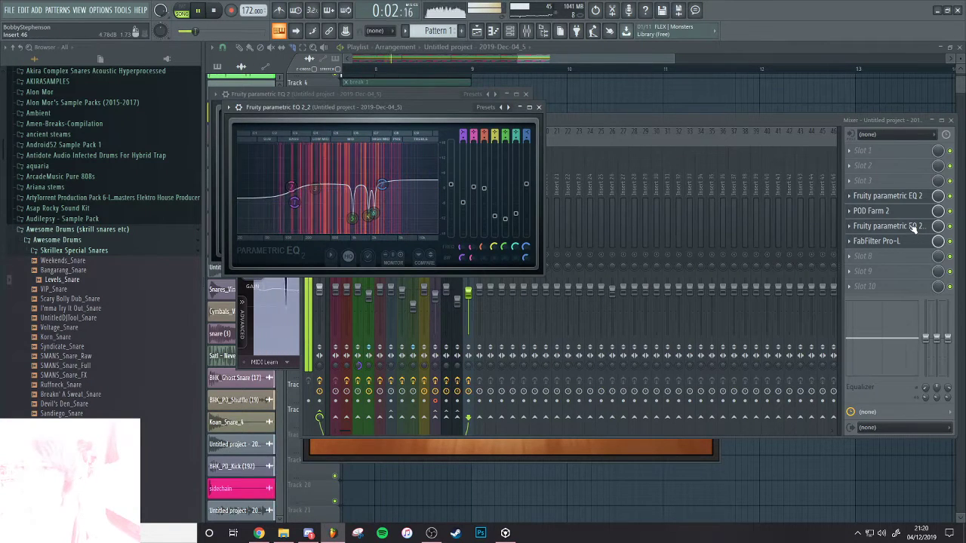
# Raise the gain of FabFilter Pro-L to +4.9 and return to the guitar track in the mixer
pyautogui.click(902, 241)
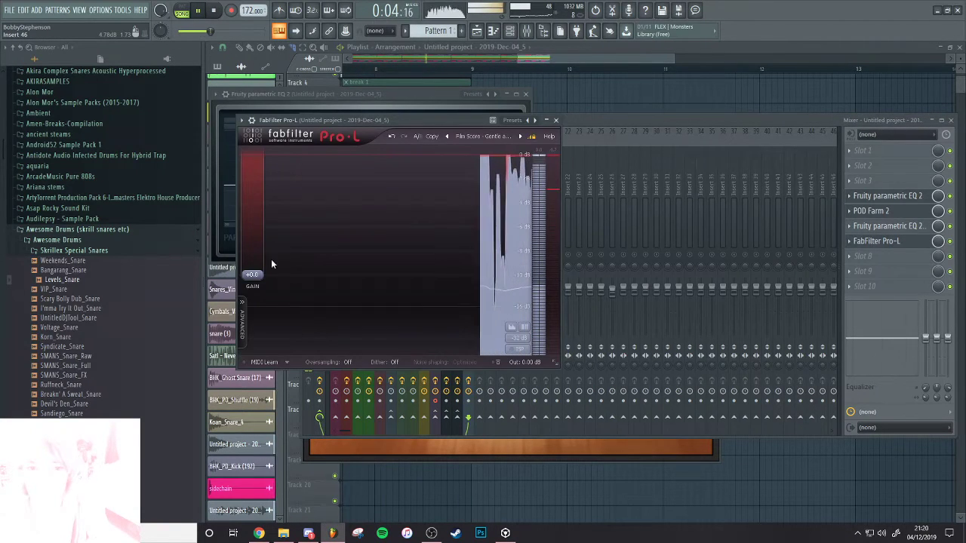
pyautogui.moveTo(261, 277)
pyautogui.mouseDown()
pyautogui.moveTo(264, 251)
pyautogui.moveTo(263, 260)
pyautogui.mouseUp()
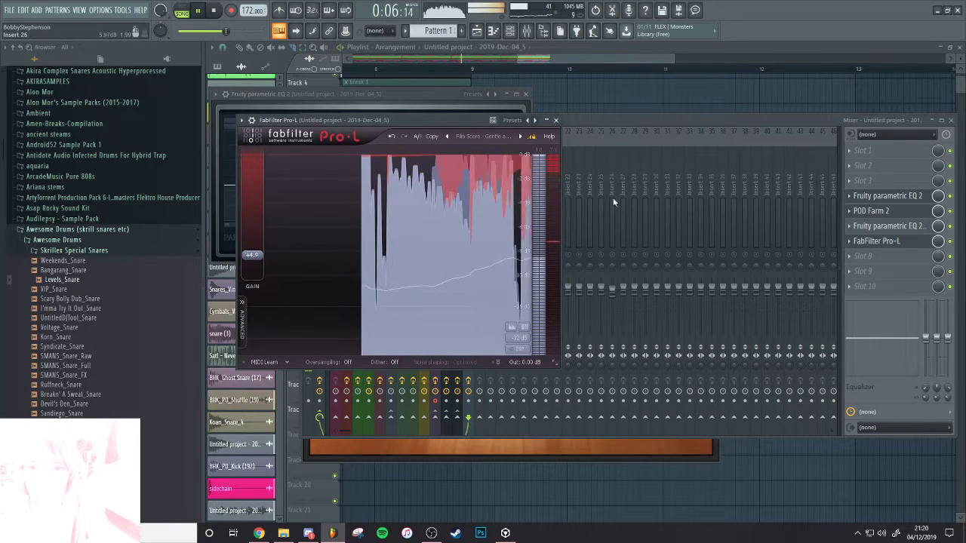
pyautogui.click(613, 200)
pyautogui.click(467, 230)
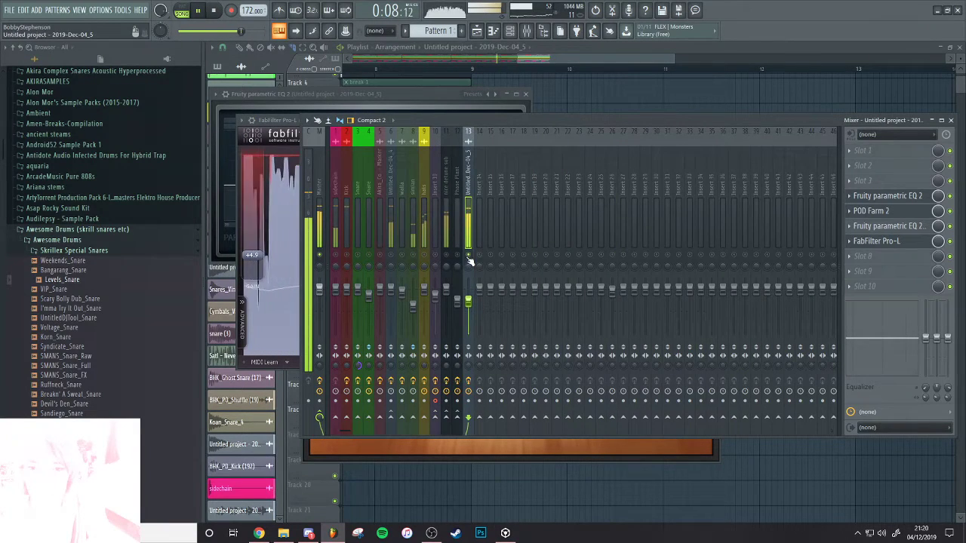
# Route the sidechain mixer track to the guitar track on Insert 13 as a sidechain send
pyautogui.click(335, 234)
pyautogui.click(335, 235)
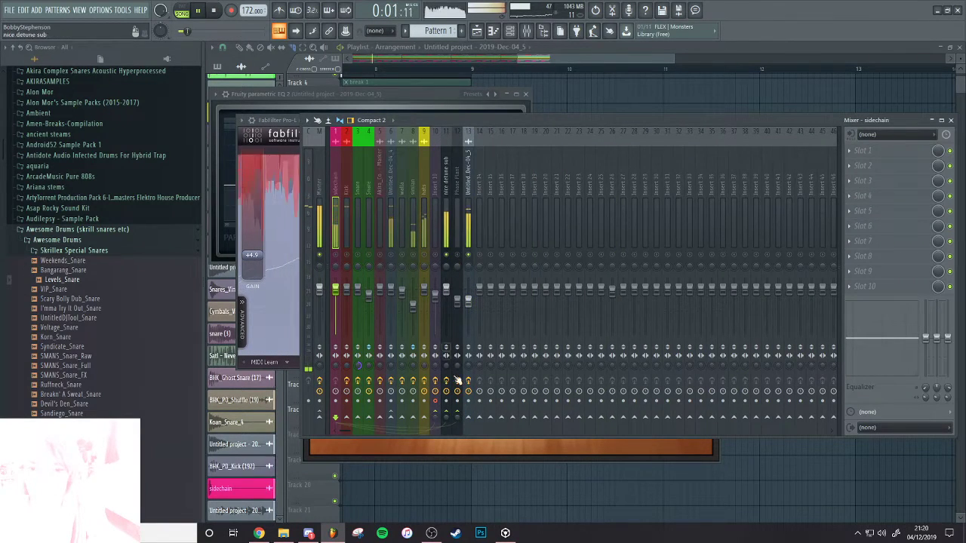
pyautogui.click(468, 418)
# Copy the Fruity Limiter from the nice detune sub track to the guitar track and place it in slot 10
pyautogui.click(458, 233)
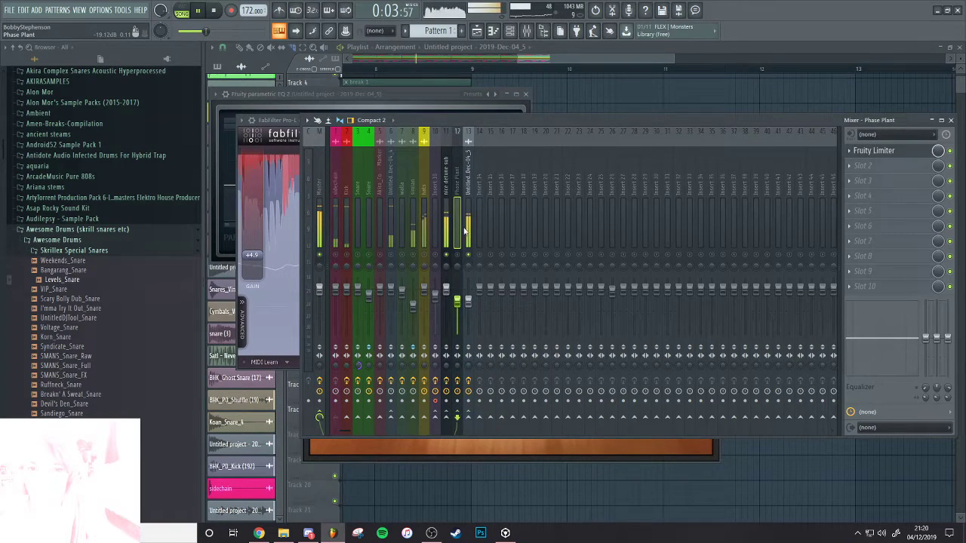
pyautogui.click(468, 231)
pyautogui.click(446, 233)
pyautogui.click(849, 242)
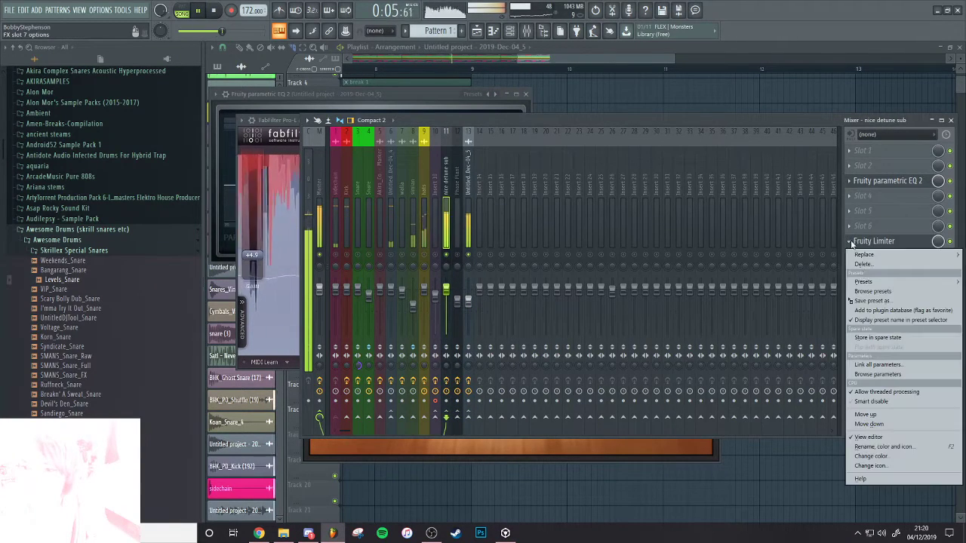
pyautogui.moveTo(868, 295); pyautogui.dragTo(468, 242)
pyautogui.moveTo(891, 155); pyautogui.dragTo(892, 291)
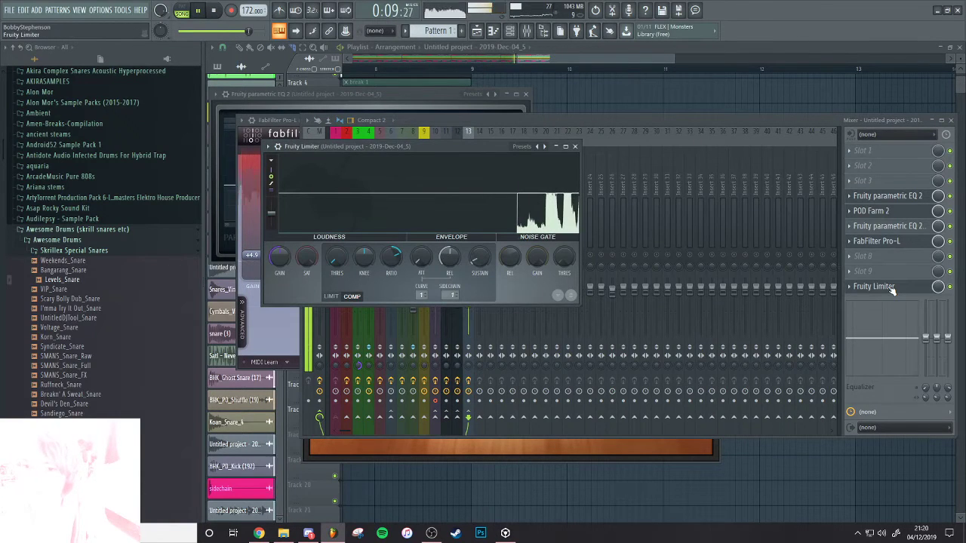
pyautogui.click(645, 264)
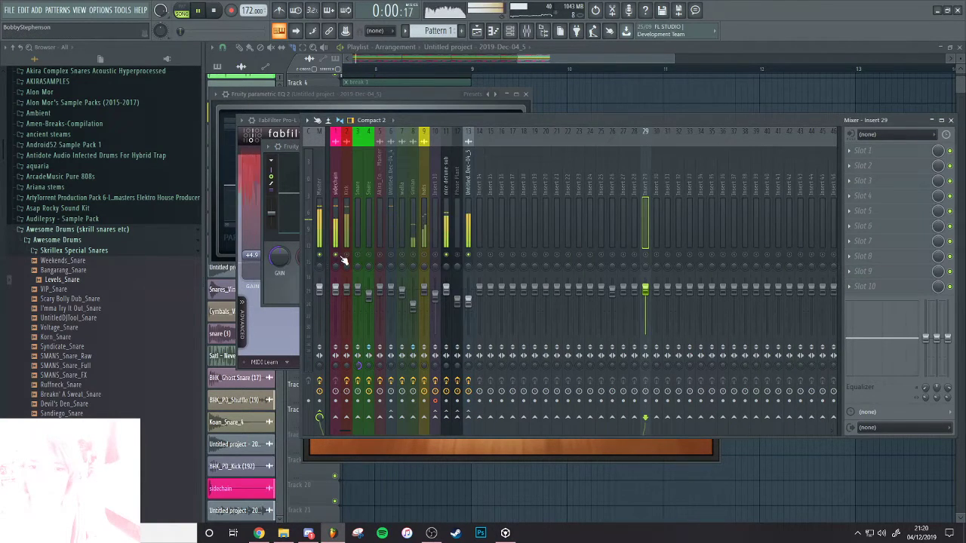
# Open the guitar track's Fruity Limiter to check its ducking during playback, and return to the full arrangement in the playlist
pyautogui.click(468, 240)
pyautogui.click(899, 275)
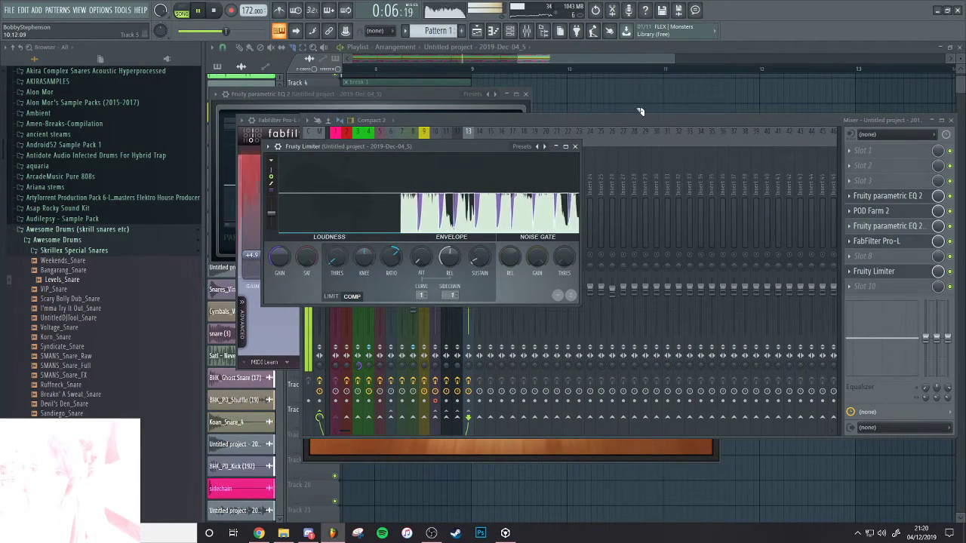
pyautogui.click(249, 48)
pyautogui.press('space')
pyautogui.keyDown('ctrl'); pyautogui.rightClick(587, 184); pyautogui.keyUp('ctrl')
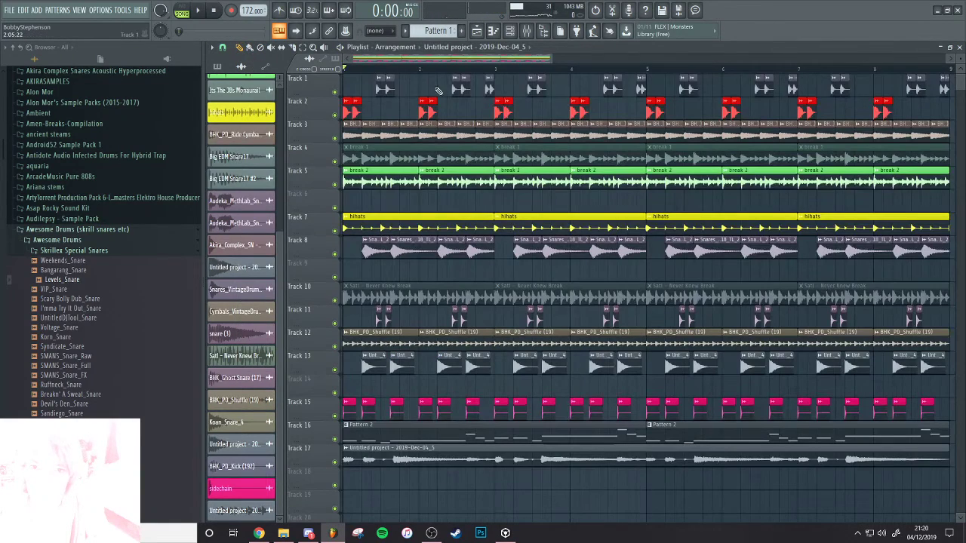
# Re-enable all muted mixer tracks and play the full arrangement from the start
pyautogui.press('space')
pyautogui.press('F9')
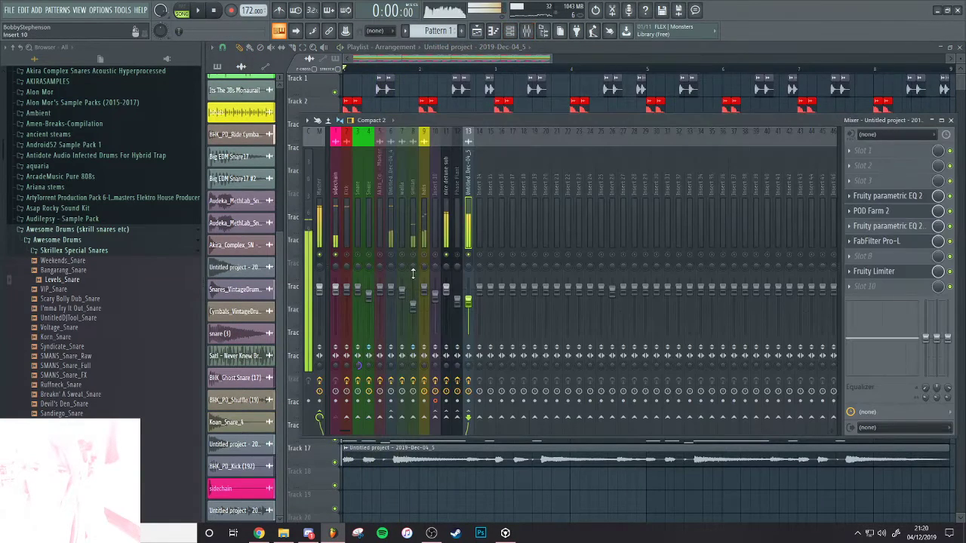
pyautogui.rightClick(413, 256)
pyautogui.press('space')
pyautogui.press('F9')
pyautogui.scroll(-5, 480, 241)
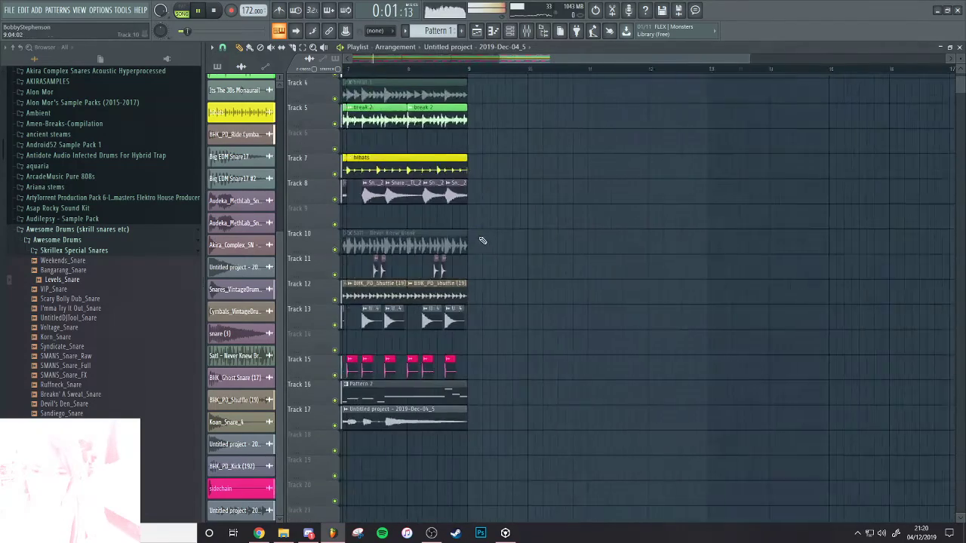
pyautogui.scroll(4, 529, 204)
pyautogui.scroll(3, 532, 200)
pyautogui.press('F9')
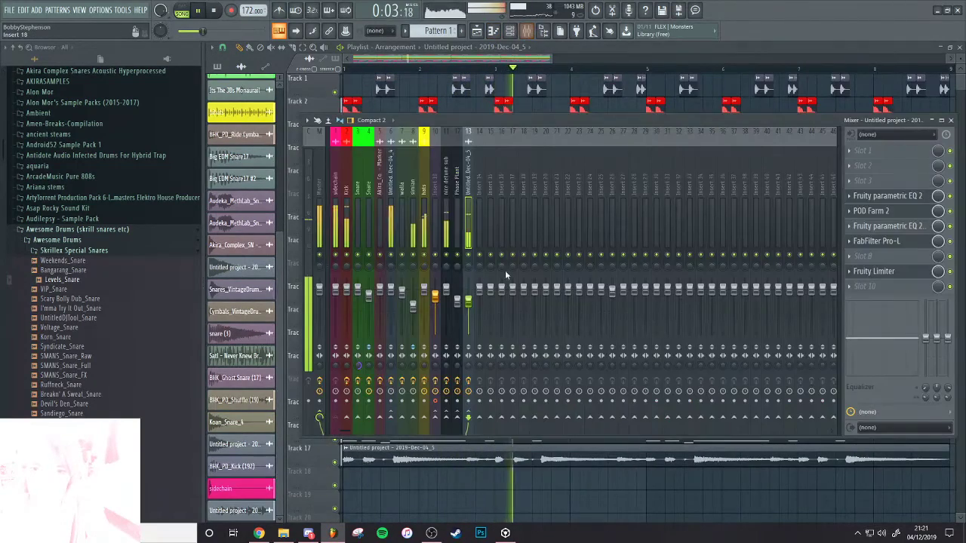
# Open Pattern 1's piano roll for the Phase Plant channel and place a short F4 note at the start of bar 1
pyautogui.click(484, 31)
pyautogui.press('space')
pyautogui.rightClick(449, 31)
pyautogui.click(499, 37)
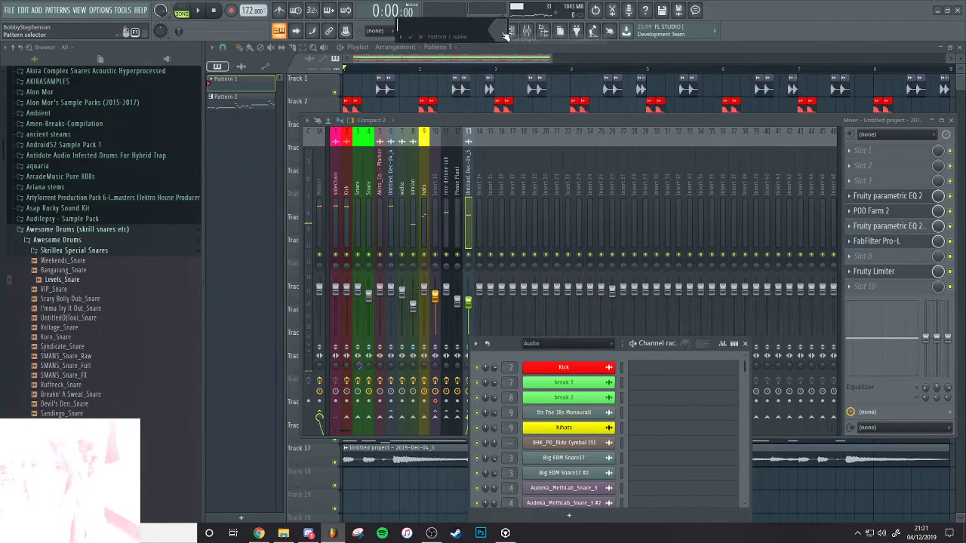
pyautogui.click(496, 32)
pyautogui.click(449, 34)
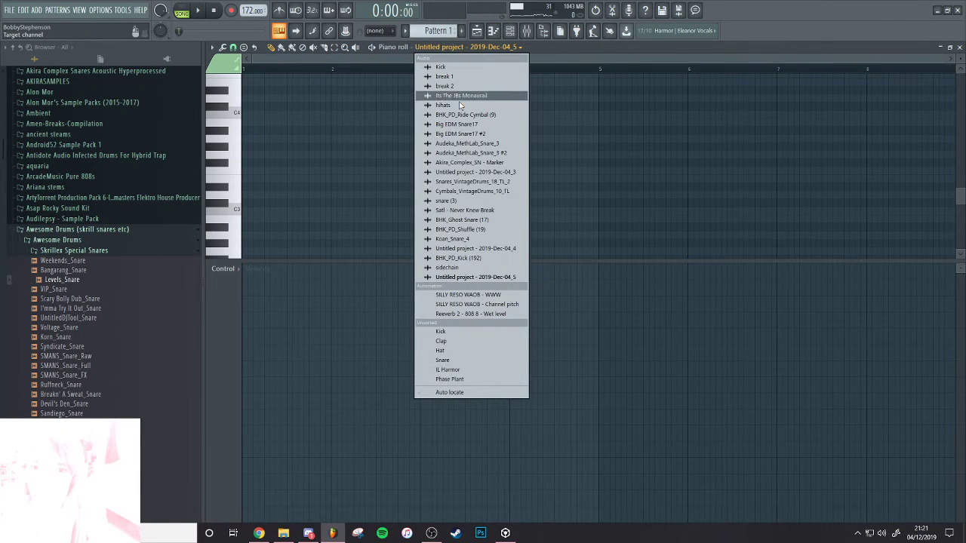
pyautogui.click(457, 370)
pyautogui.click(235, 201)
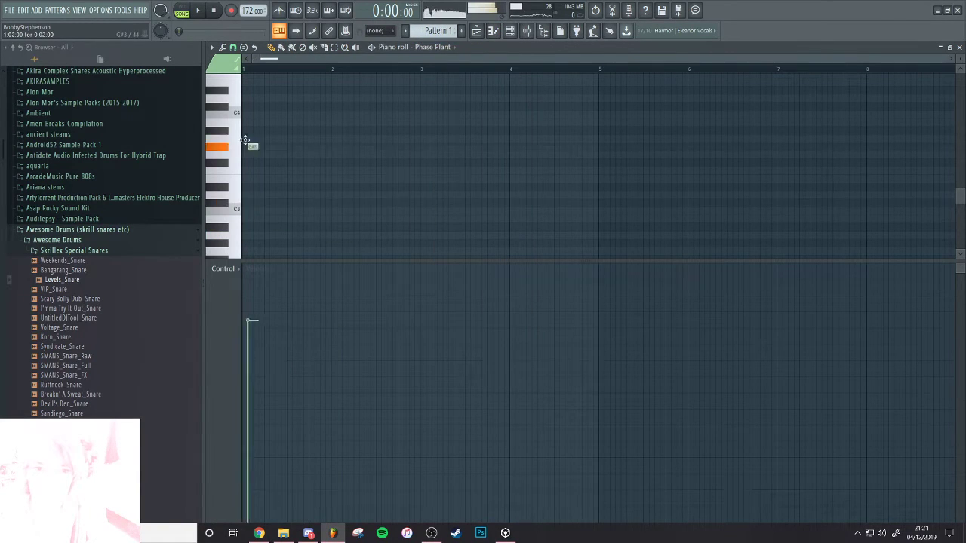
pyautogui.scroll(3, 238, 166)
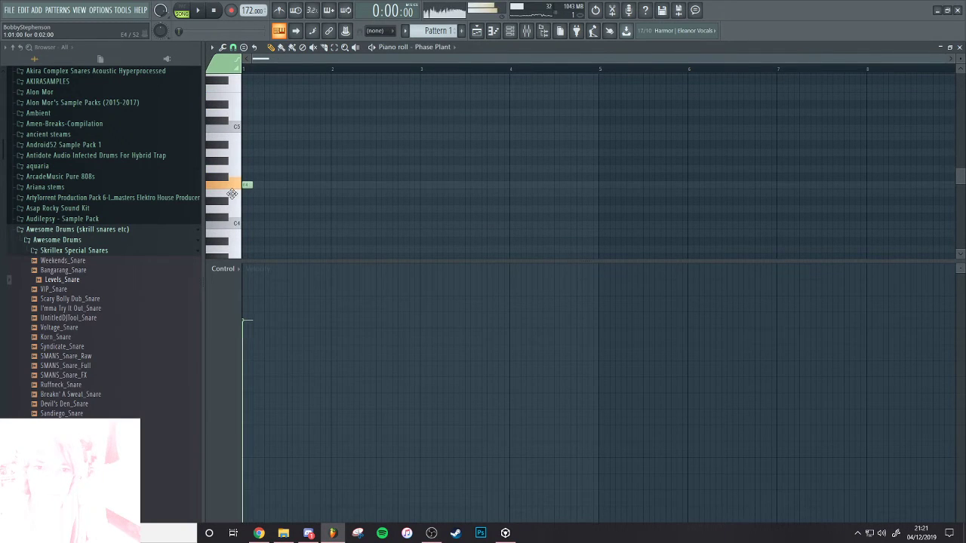
# Move the Fruity Limiter on the Phase Plant mixer track to slot 4
pyautogui.press('Escape')
pyautogui.click(455, 235)
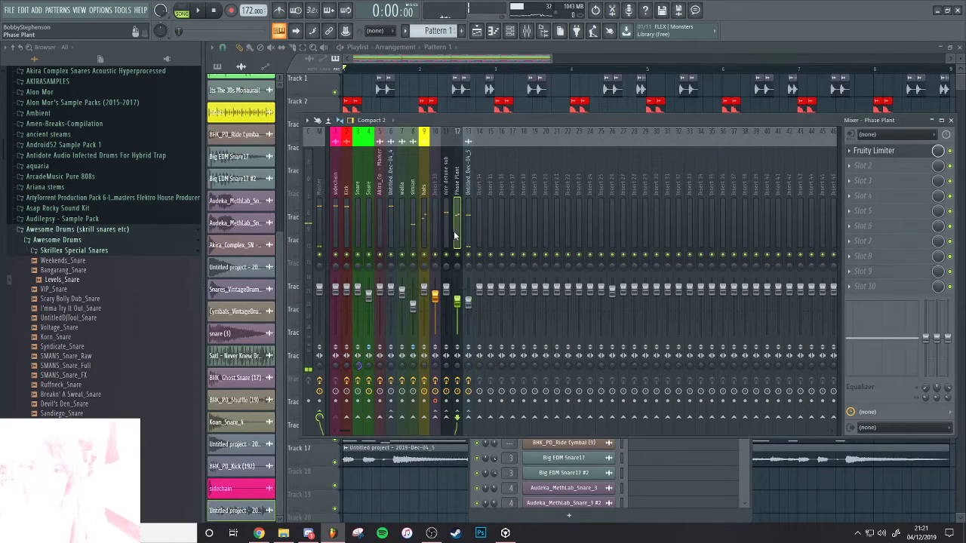
pyautogui.moveTo(905, 169); pyautogui.dragTo(902, 196)
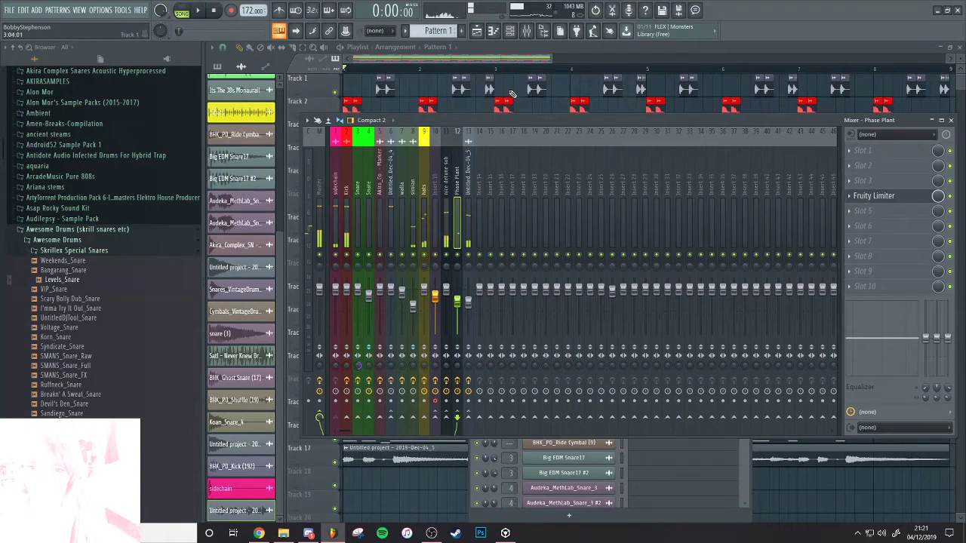
# Place Pattern 1 at bar 1 on Track 18 of the playlist and play it with the arrangement
pyautogui.rightClick(515, 96)
pyautogui.scroll(-2, 514, 96)
pyautogui.moveTo(394, 450); pyautogui.dragTo(358, 431)
pyautogui.press('space')
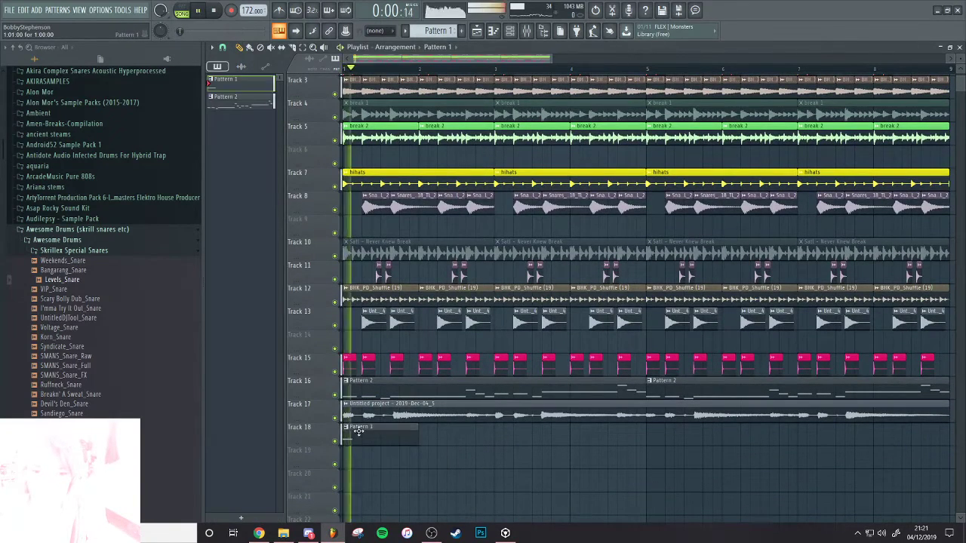
# Shift the Phase Plant note to step 3 of bar 1 and raise it to D#5, auditioning it against the arrangement
pyautogui.press('space')
pyautogui.press('F7')
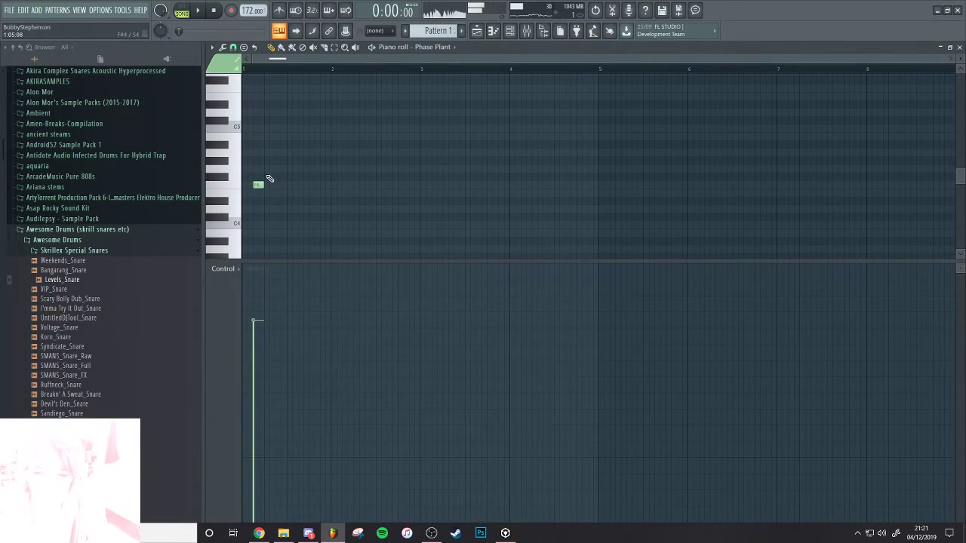
pyautogui.hotkey('ctrl', 'Up')
pyautogui.scroll(-1, 270, 178)
pyautogui.press('space')
pyautogui.press('space')
pyautogui.hotkey('shift', 'Down')
pyautogui.press('space')
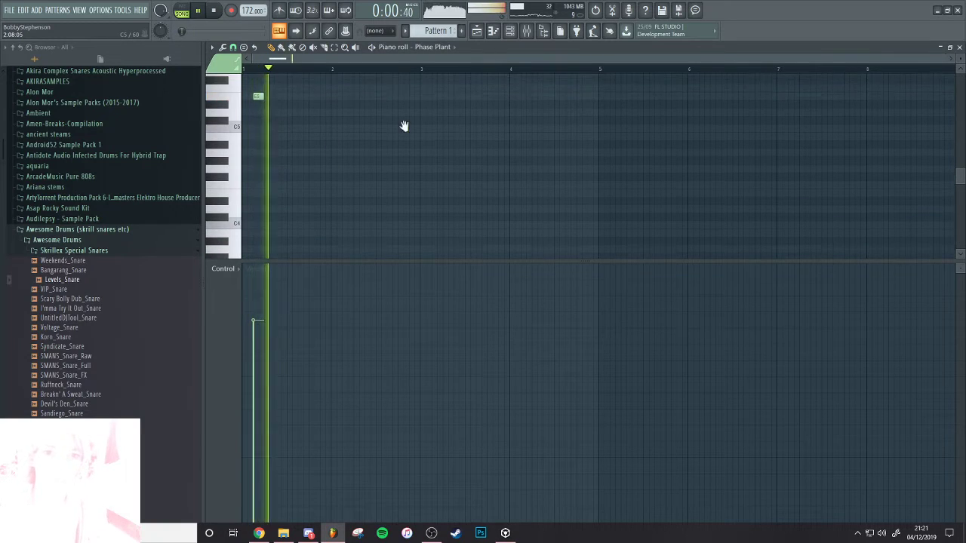
# Raise the Phase Plant mixer track's volume to 87% (-3.0 dB) while checking it in playback
pyautogui.press('space')
pyautogui.press('space')
pyautogui.click(526, 30)
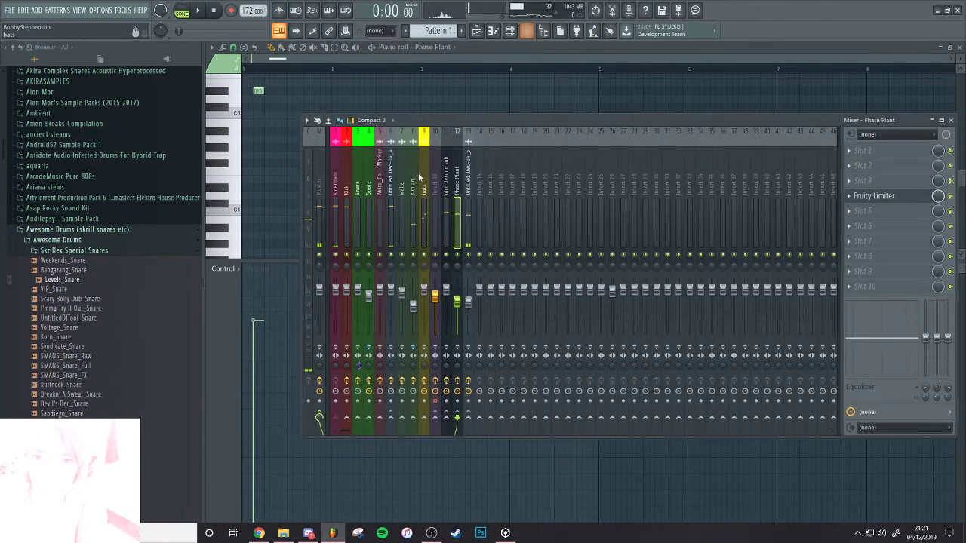
pyautogui.press('space')
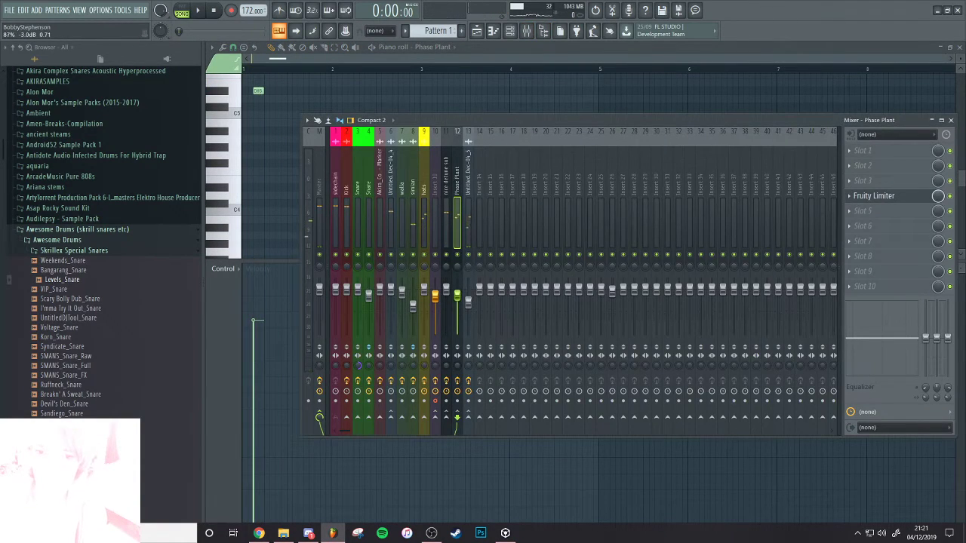
# Add short F4 notes at steps 1 and 7 of bar 1 around the D#5 note
pyautogui.click(219, 171)
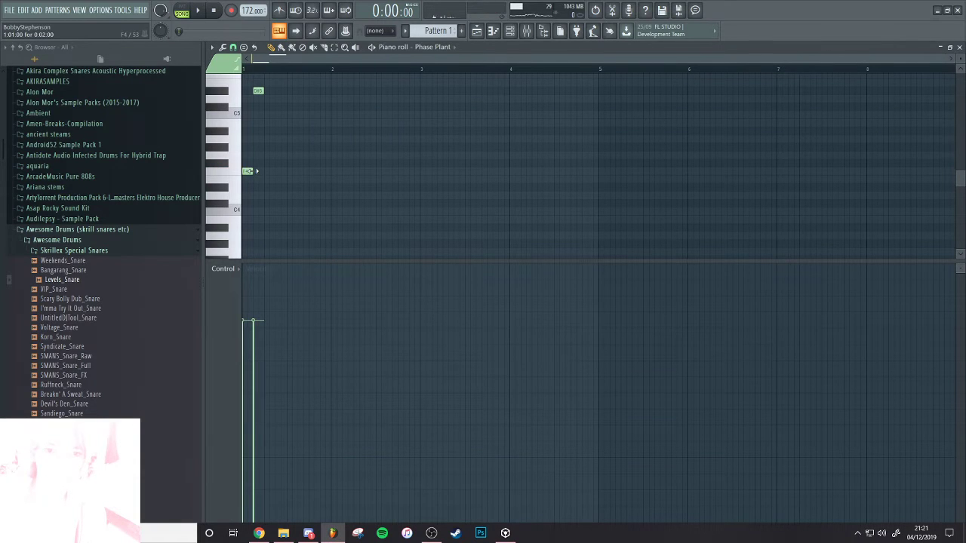
pyautogui.rightClick(248, 172)
pyautogui.press('space')
pyautogui.press('space')
pyautogui.scroll(2, 285, 153)
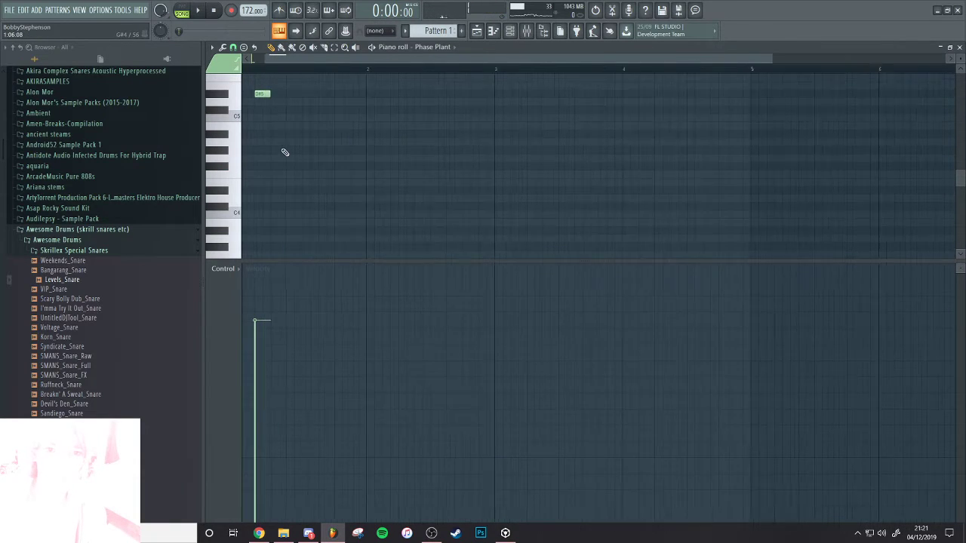
pyautogui.press('space')
pyautogui.click(332, 167)
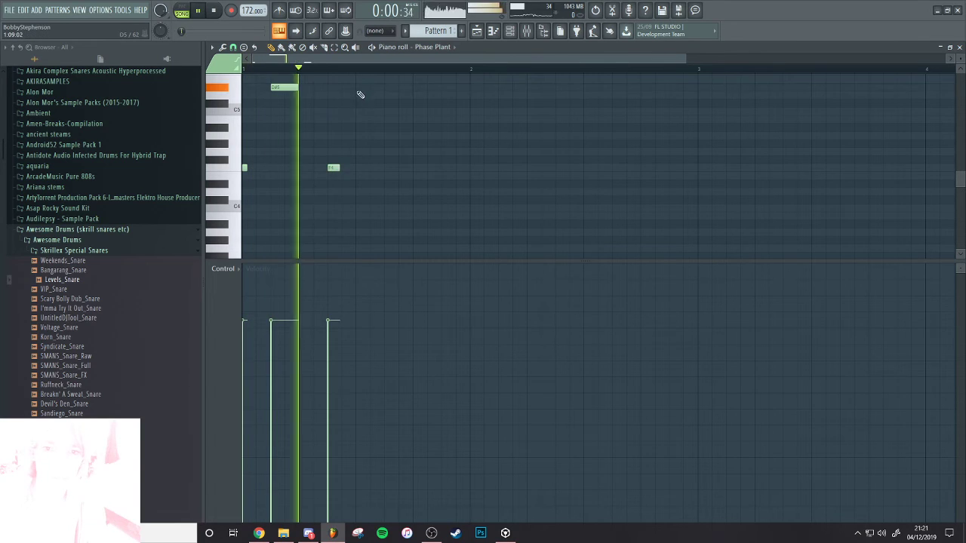
pyautogui.press('space')
# Add a D#5 note at step 9 of bar 1 with a length of two steps and audition the melody
pyautogui.click(358, 93)
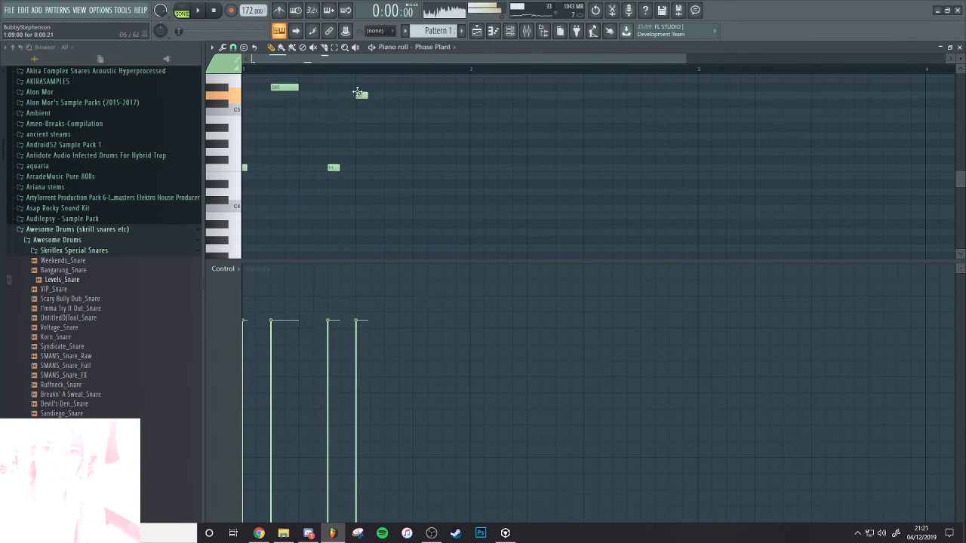
pyautogui.moveTo(359, 93); pyautogui.dragTo(359, 86)
pyautogui.press('space')
pyautogui.press('space')
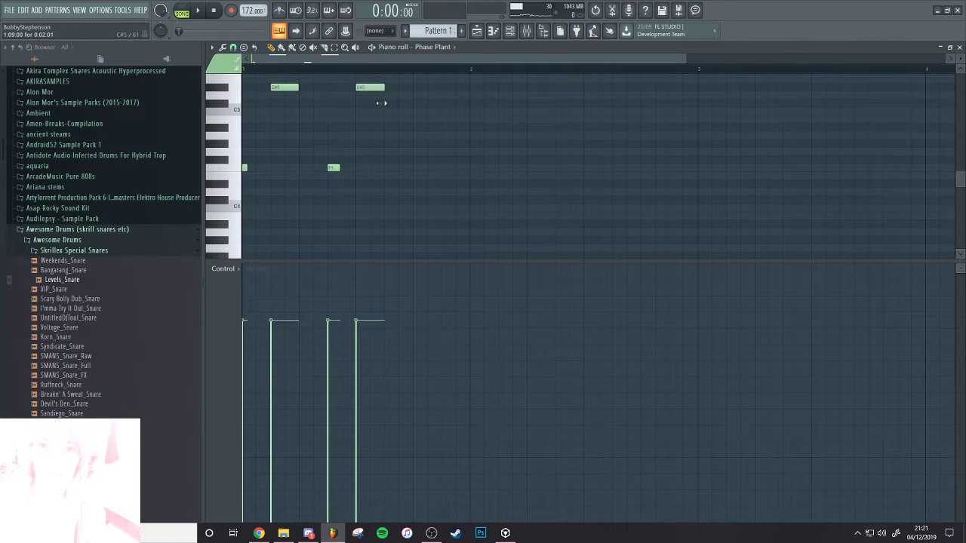
# Add a C5 note at step 11 of bar 1 and extend it to 14 steps
pyautogui.scroll(2, 383, 118)
pyautogui.click(387, 119)
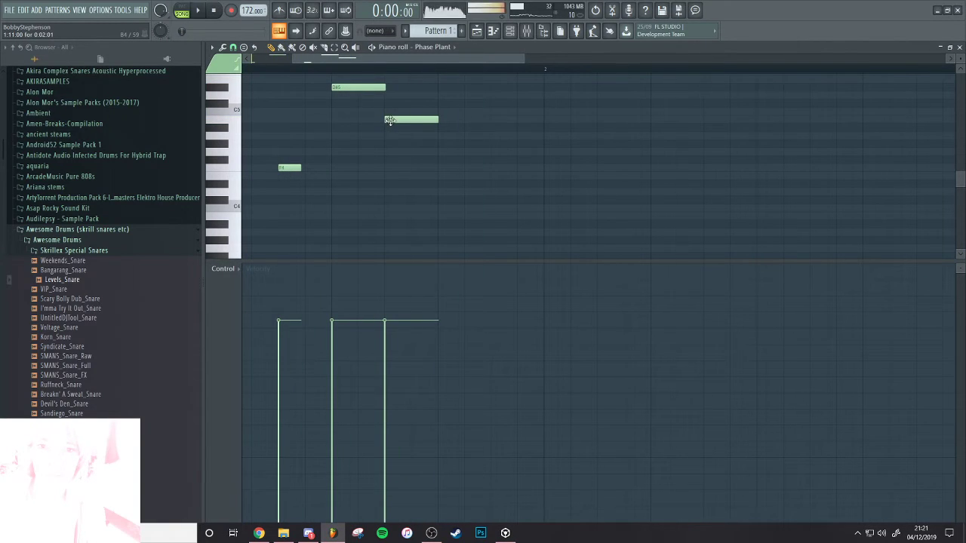
pyautogui.press('space')
pyautogui.press('space')
pyautogui.press('space')
pyautogui.moveTo(391, 119); pyautogui.dragTo(750, 125)
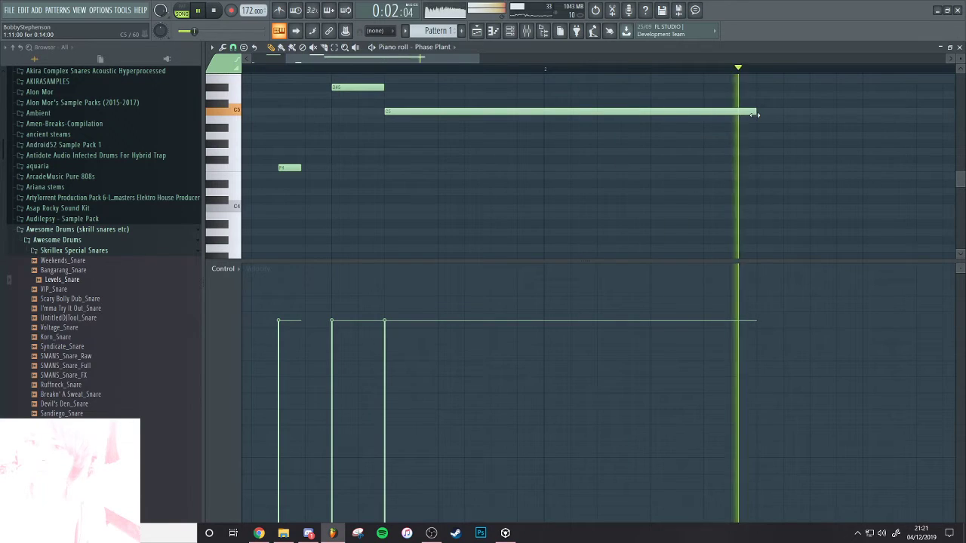
# Open the Phase Plant synth, hide its preset browser and reposition its window so the whole patch is in view
pyautogui.click(510, 31)
pyautogui.press('space')
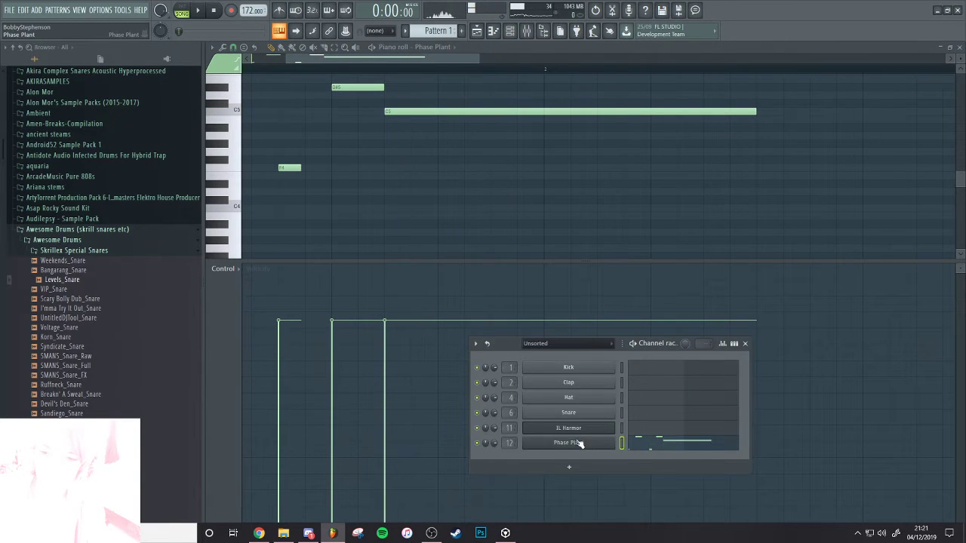
pyautogui.click(577, 443)
pyautogui.press('space')
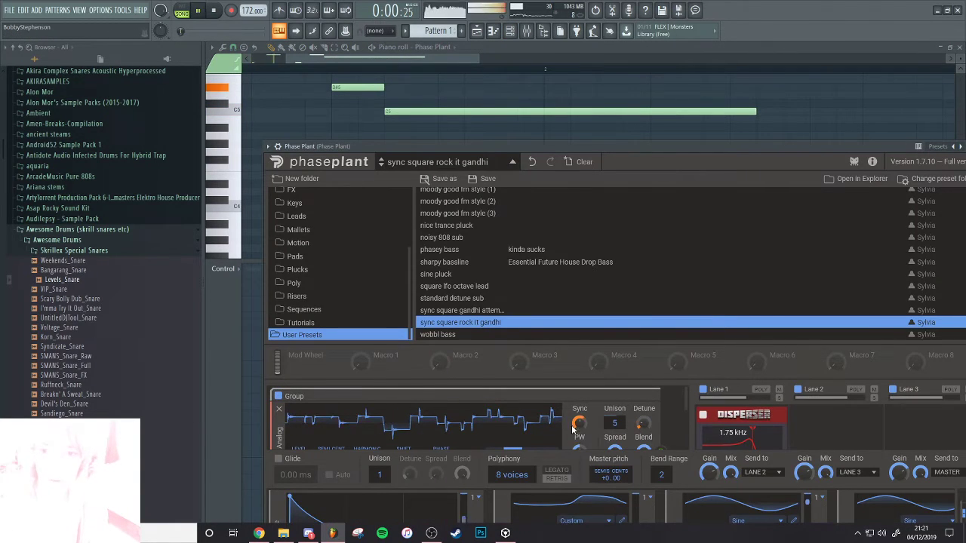
pyautogui.click(458, 162)
pyautogui.moveTo(458, 147); pyautogui.dragTo(427, 72)
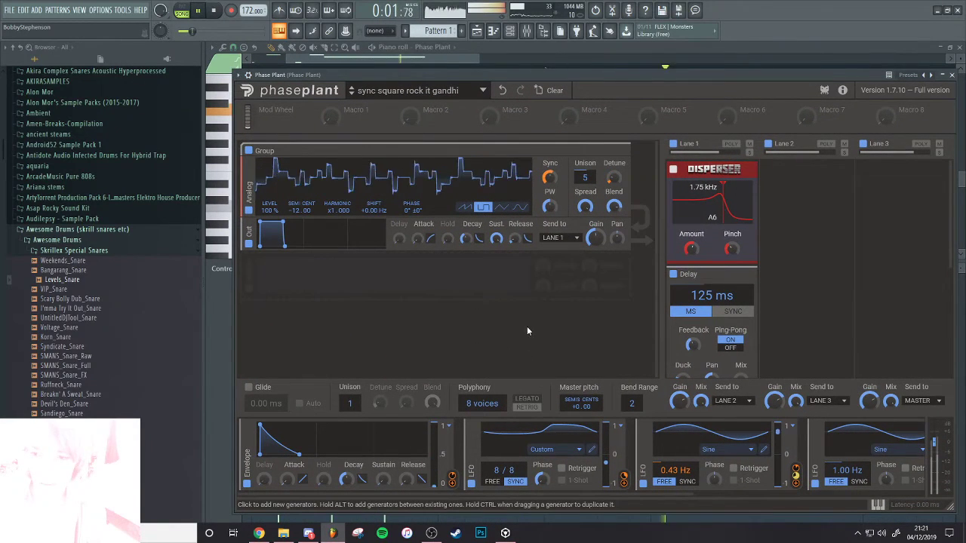
# Add a second Analog generator below the group, set it to a sine wave and tune it to -60 semitones
pyautogui.press('space')
pyautogui.click(444, 282)
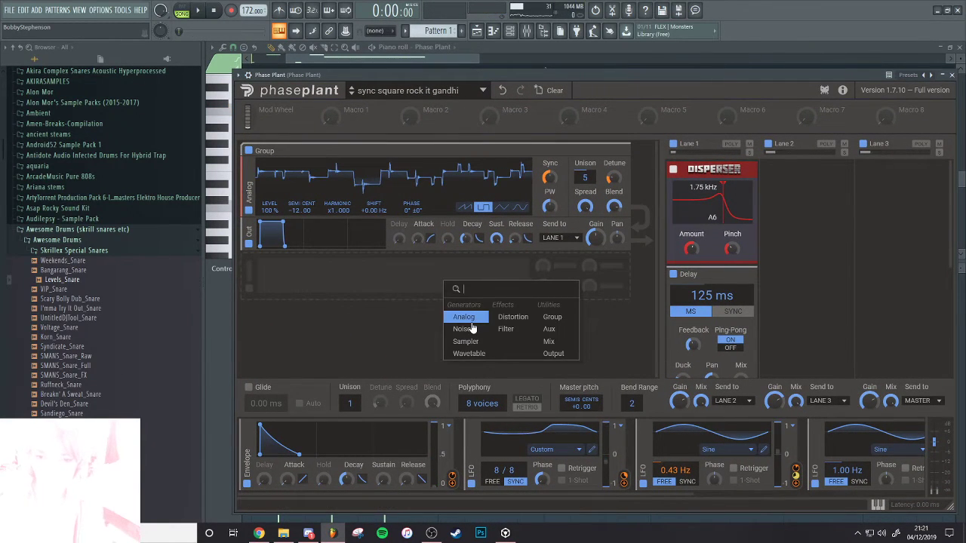
pyautogui.click(463, 317)
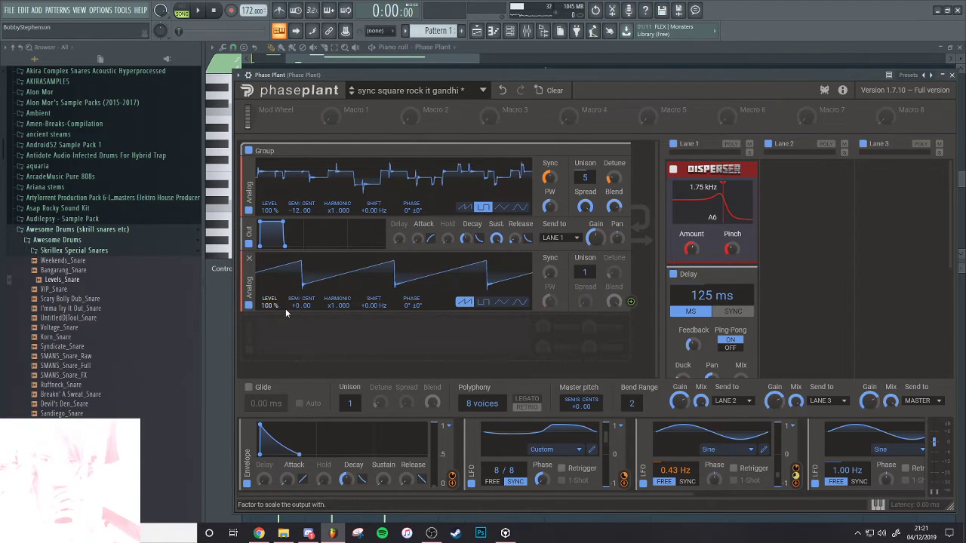
pyautogui.moveTo(293, 305); pyautogui.dragTo(294, 355)
pyautogui.click(519, 303)
pyautogui.moveTo(299, 307); pyautogui.dragTo(298, 317)
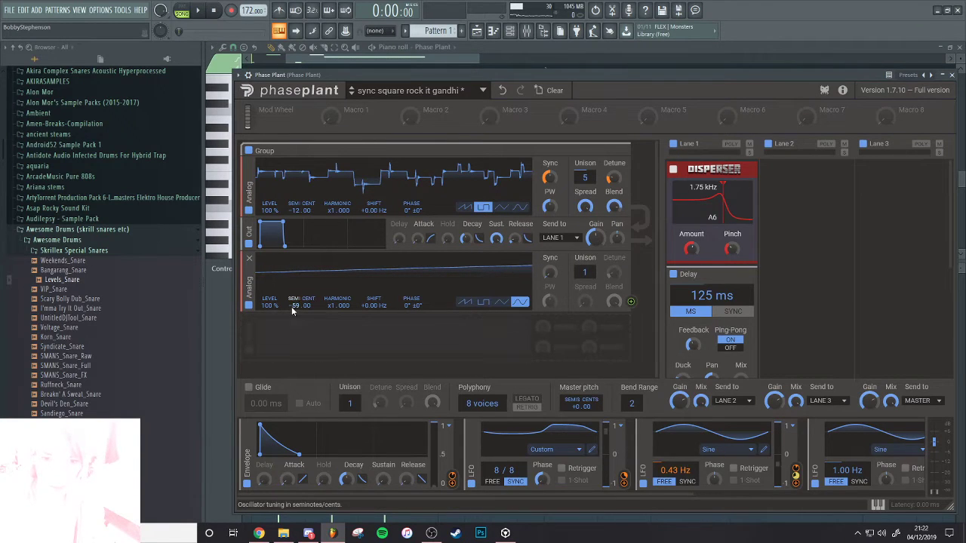
# Add an Envelope modulator after the 2/4 LFO and assign it to the second Analog generator's level
pyautogui.hscroll(5, 920, 438)
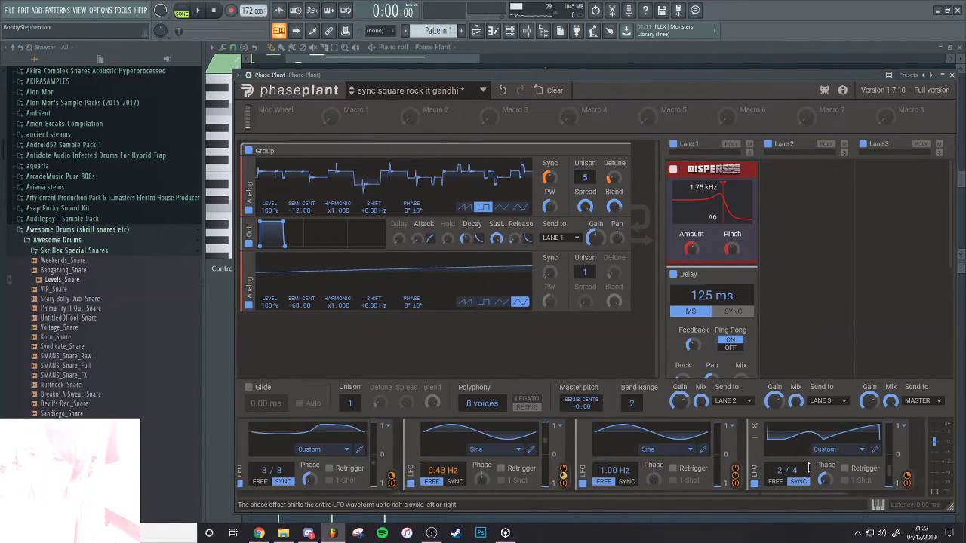
pyautogui.click(871, 455)
pyautogui.click(892, 445)
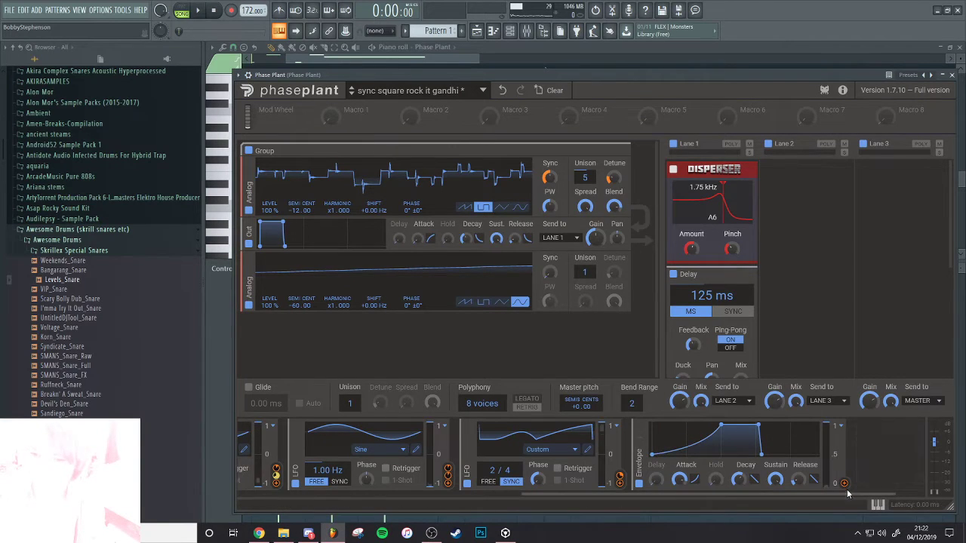
pyautogui.moveTo(845, 483); pyautogui.dragTo(548, 380)
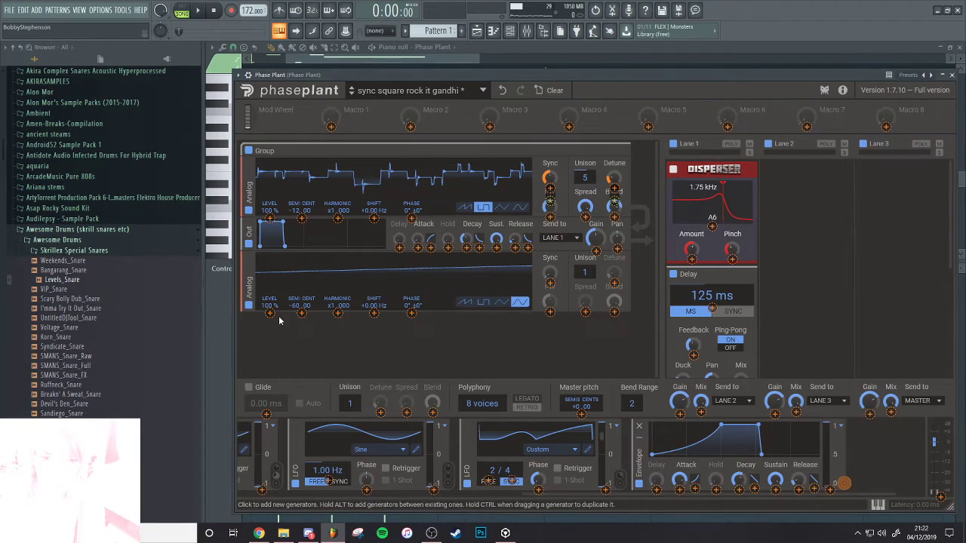
pyautogui.moveTo(270, 315); pyautogui.dragTo(270, 313)
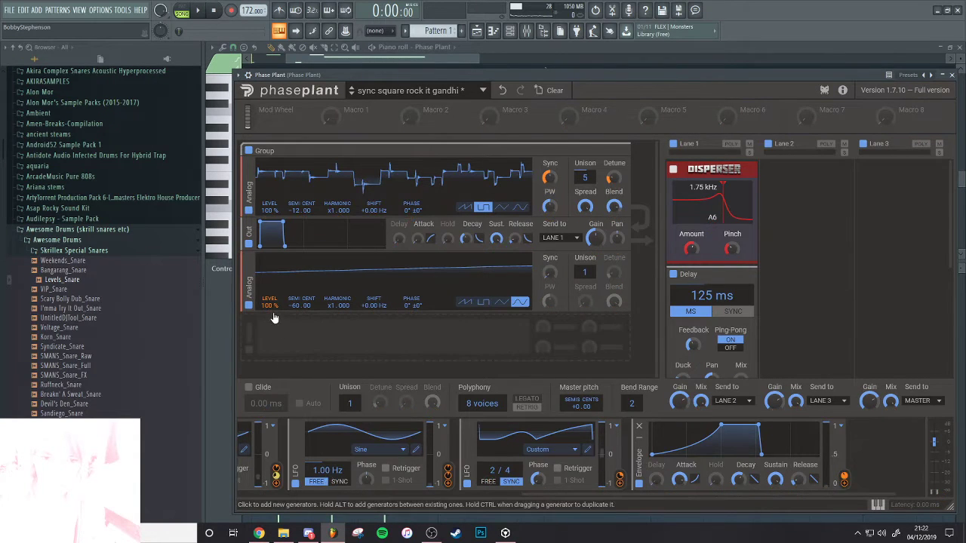
# Lower the second Analog generator's base level to 0% and adjust the new envelope's attack during playback
pyautogui.moveTo(320, 74); pyautogui.dragTo(323, 74)
pyautogui.press('space')
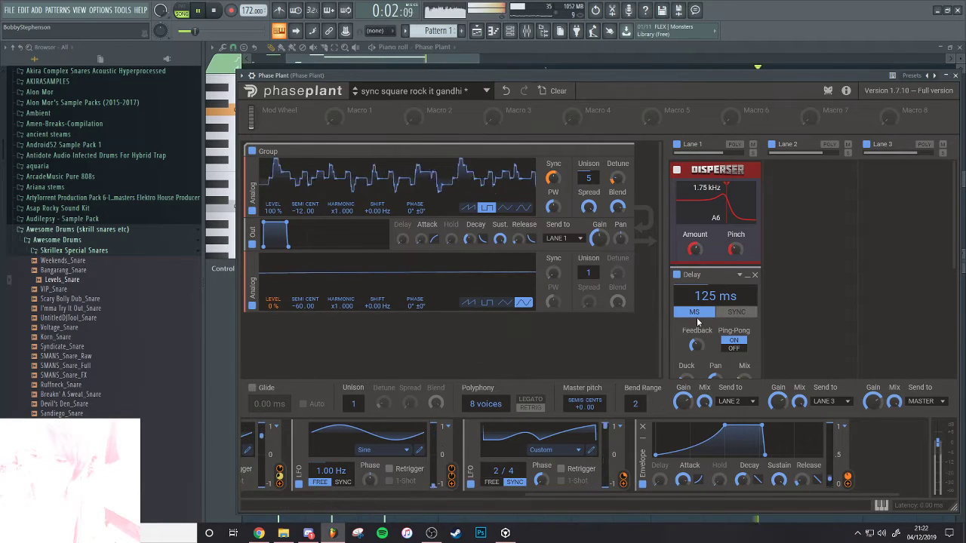
pyautogui.moveTo(682, 480); pyautogui.dragTo(682, 483)
pyautogui.moveTo(484, 75); pyautogui.dragTo(494, 74)
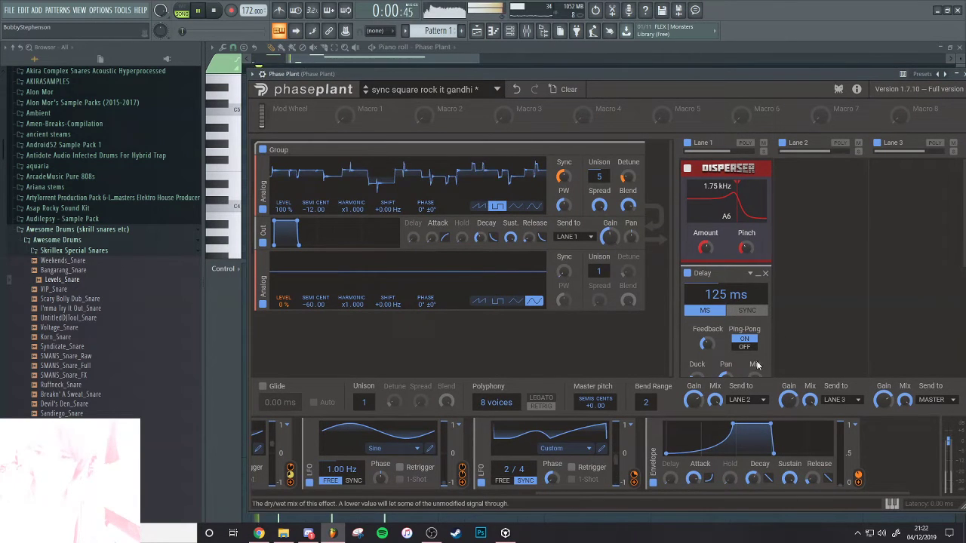
# Slightly shorten the new envelope's attack while the melody plays, and shift the Phase Plant window a little
pyautogui.press('space')
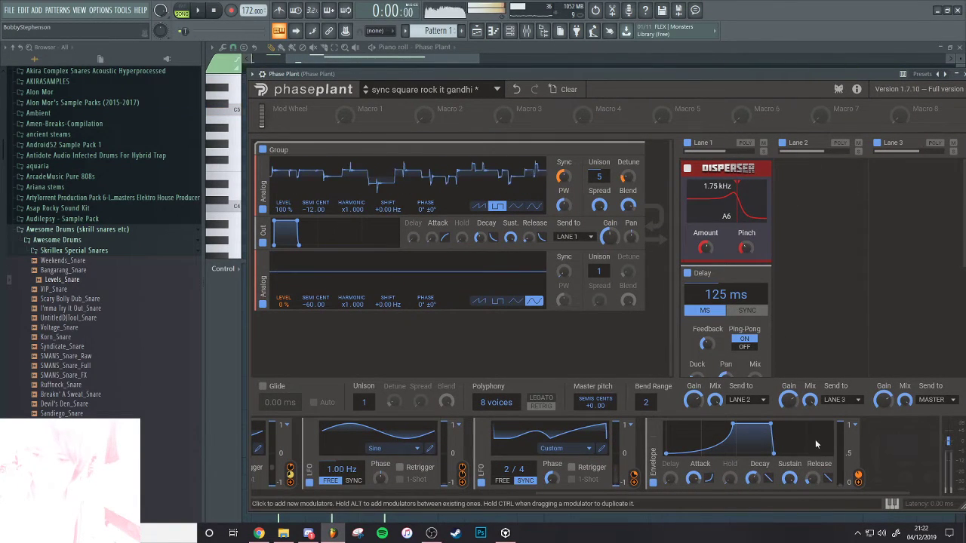
pyautogui.press('space')
pyautogui.moveTo(694, 480); pyautogui.dragTo(694, 482)
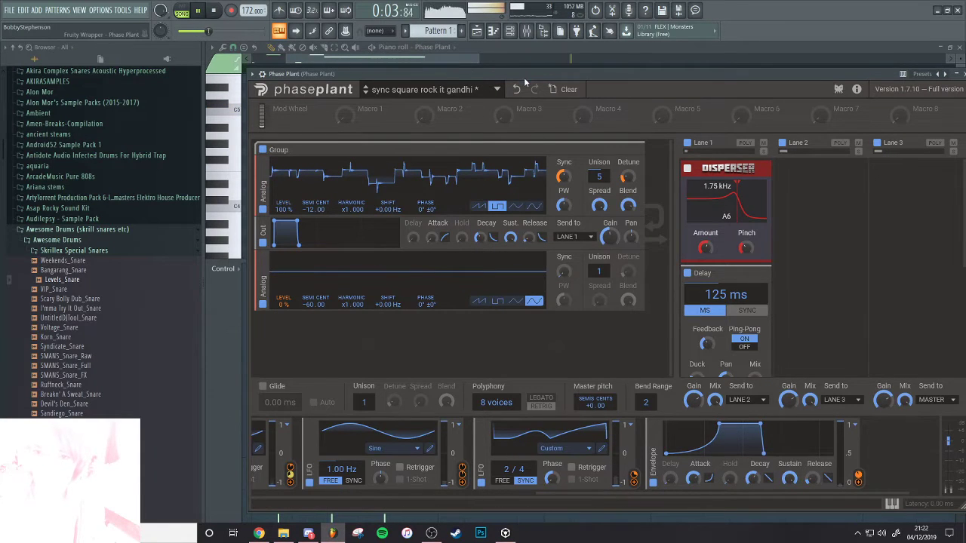
pyautogui.moveTo(522, 74); pyautogui.dragTo(532, 71)
pyautogui.press('space')
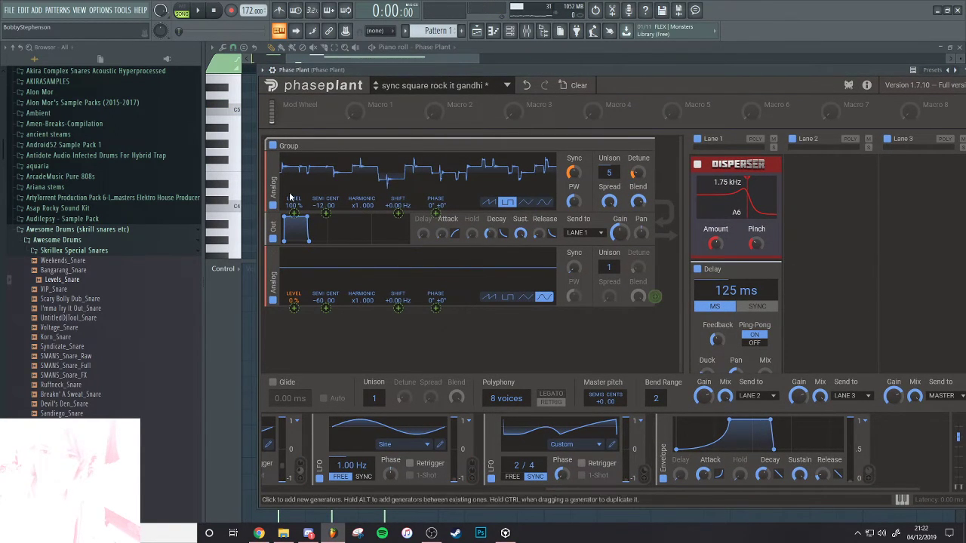
# Assign the second Analog generator's output as a modulation source for the first Analog generator's semitone tuning, and audition the sound
pyautogui.moveTo(656, 298); pyautogui.dragTo(328, 217)
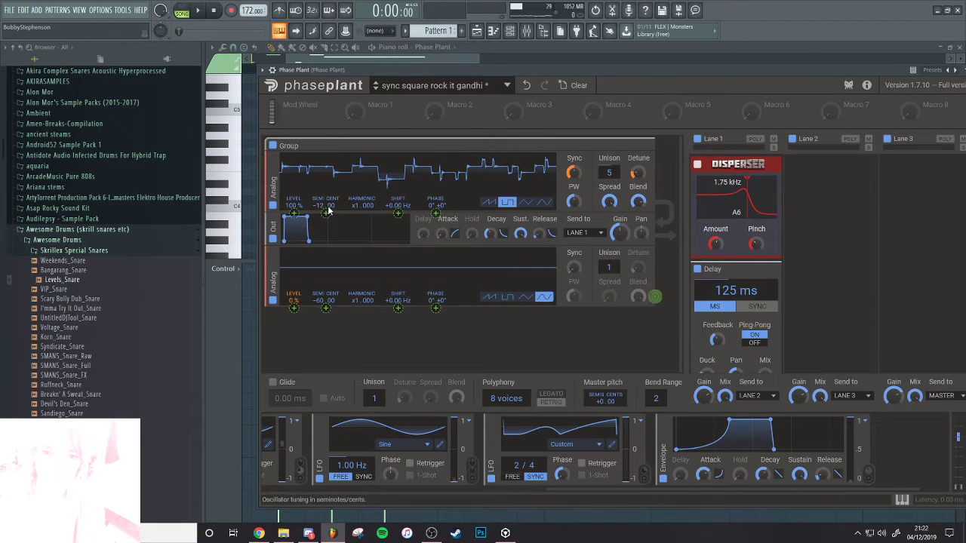
pyautogui.click(326, 214)
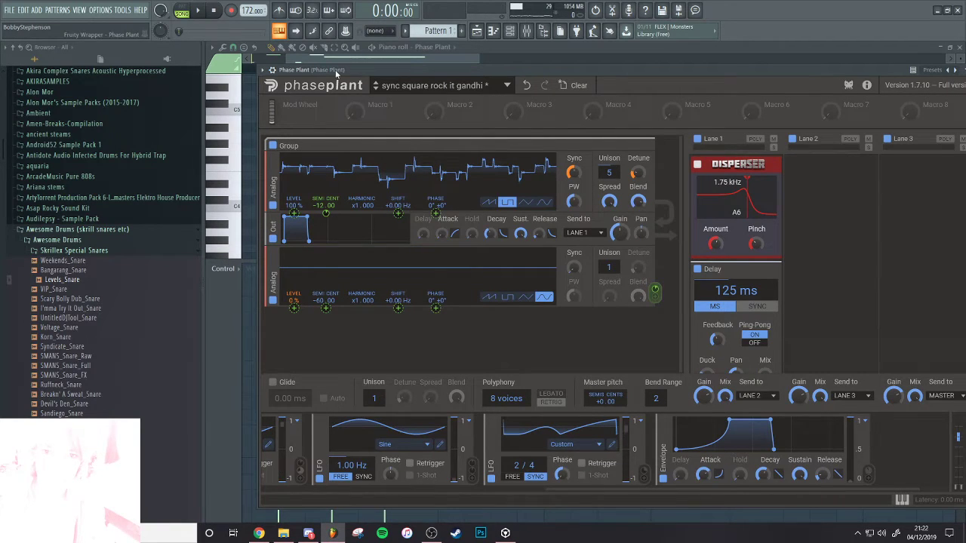
pyautogui.press('space')
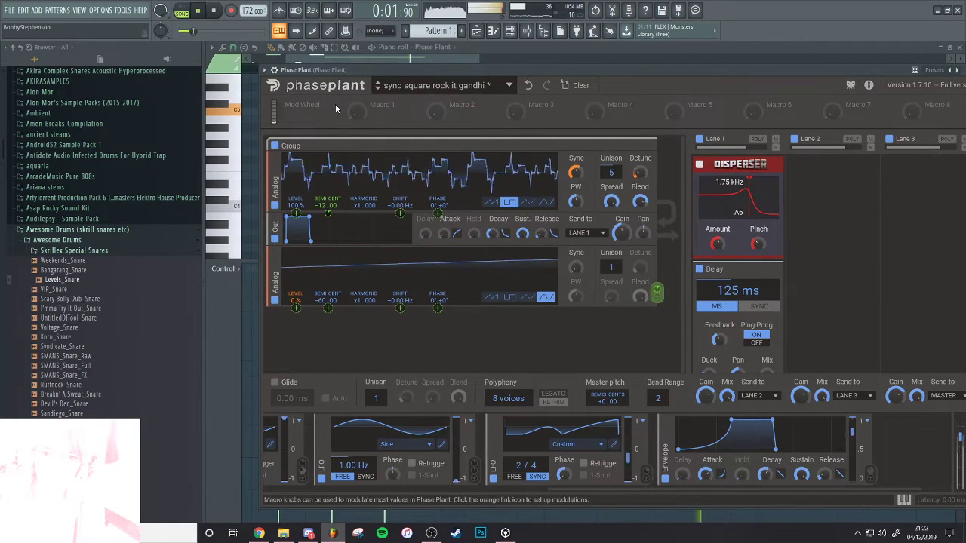
pyautogui.moveTo(357, 74); pyautogui.dragTo(362, 74)
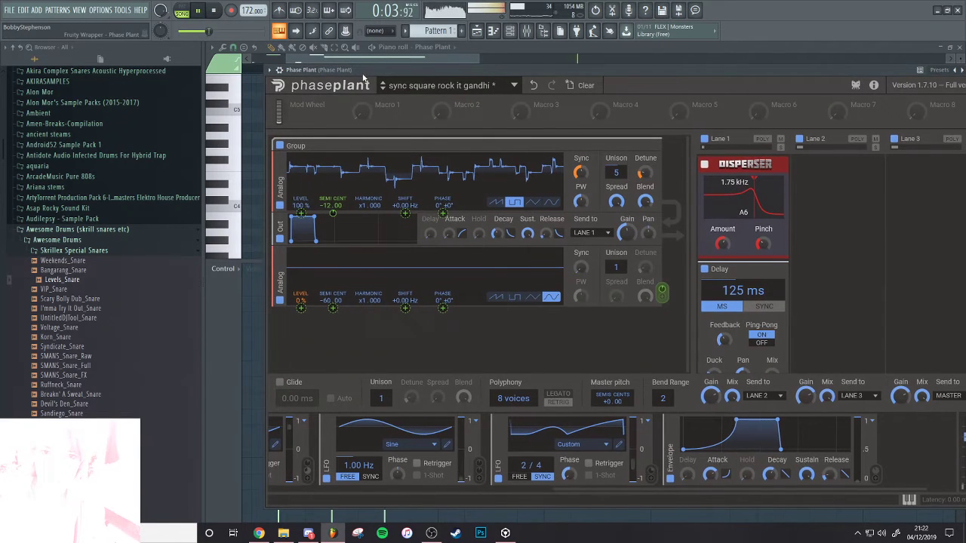
pyautogui.press('space')
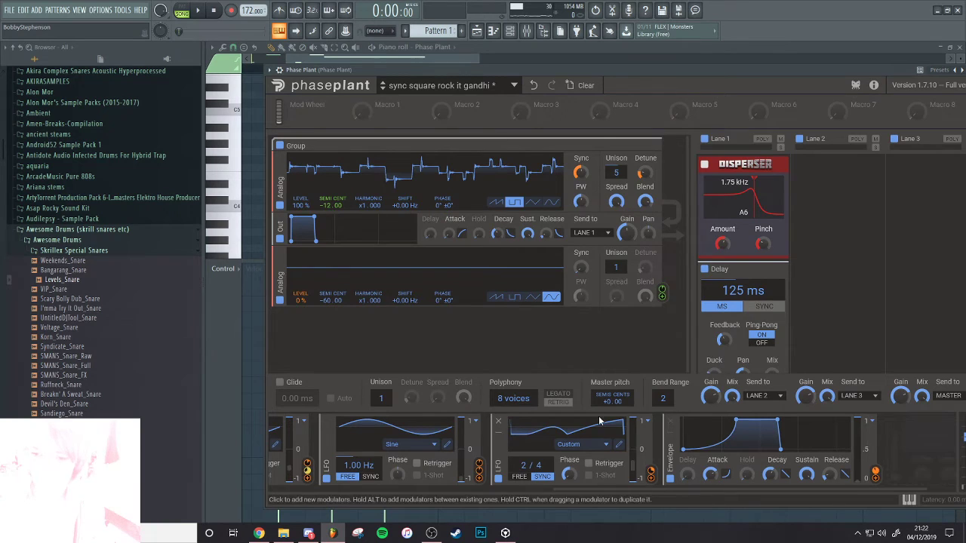
# Assign the envelope to the second Analog generator's semitone tuning with a modulation amount of +10.43, and play it back
pyautogui.press('space')
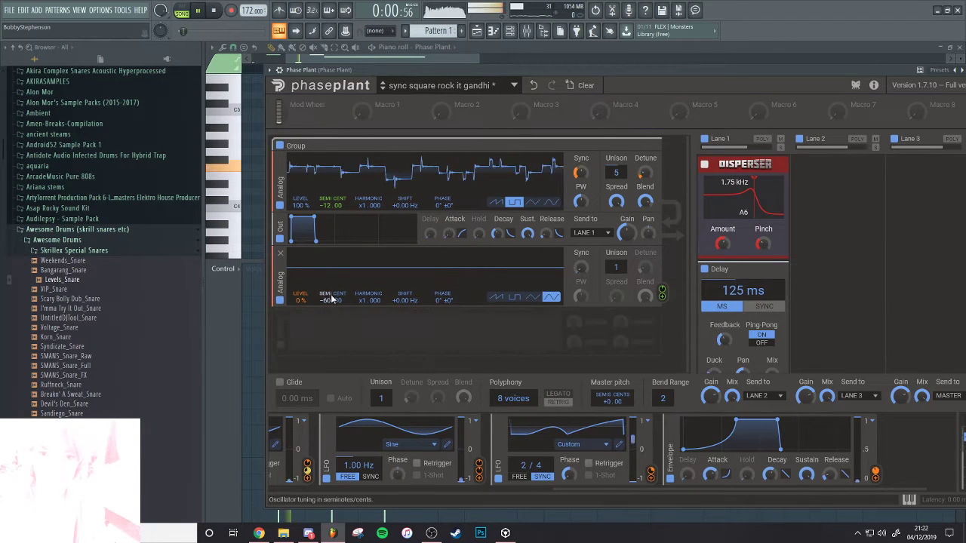
pyautogui.moveTo(330, 300)
pyautogui.mouseDown()
pyautogui.moveTo(329, 289)
pyautogui.moveTo(329, 301)
pyautogui.mouseUp()
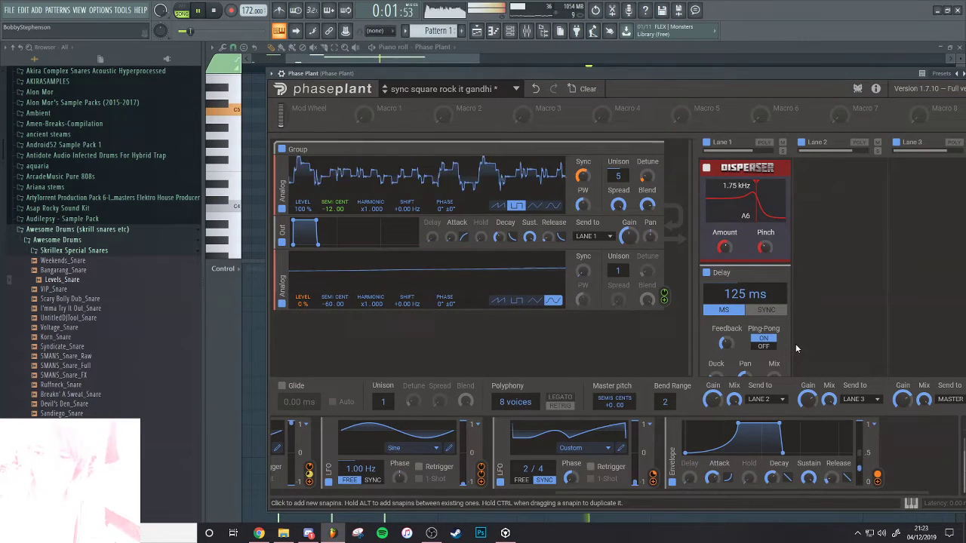
pyautogui.press('space')
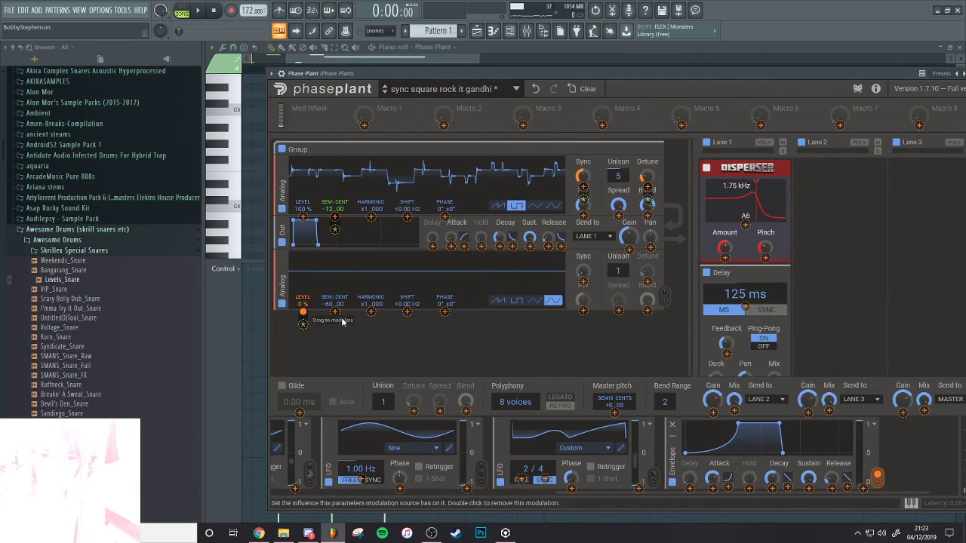
pyautogui.click(877, 482)
pyautogui.moveTo(335, 312); pyautogui.dragTo(335, 304)
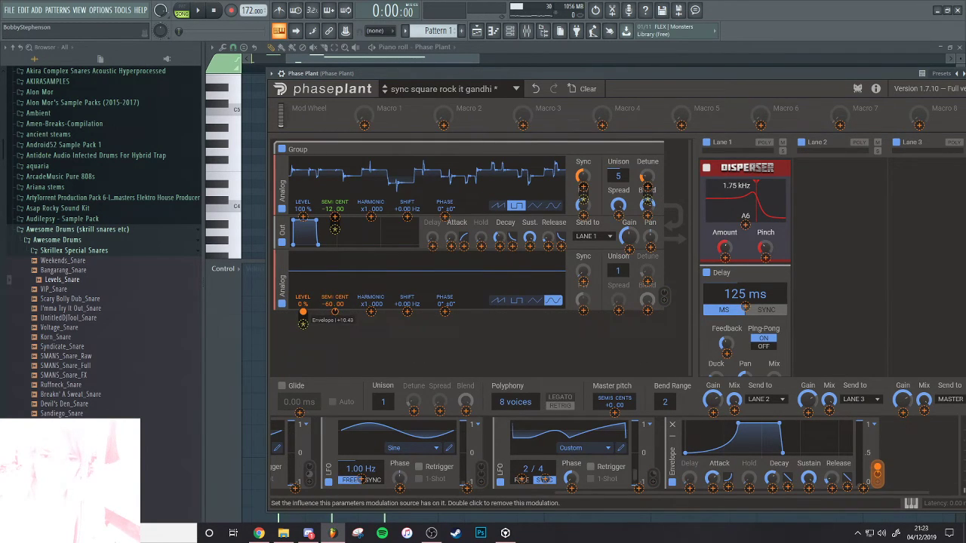
pyautogui.press('space')
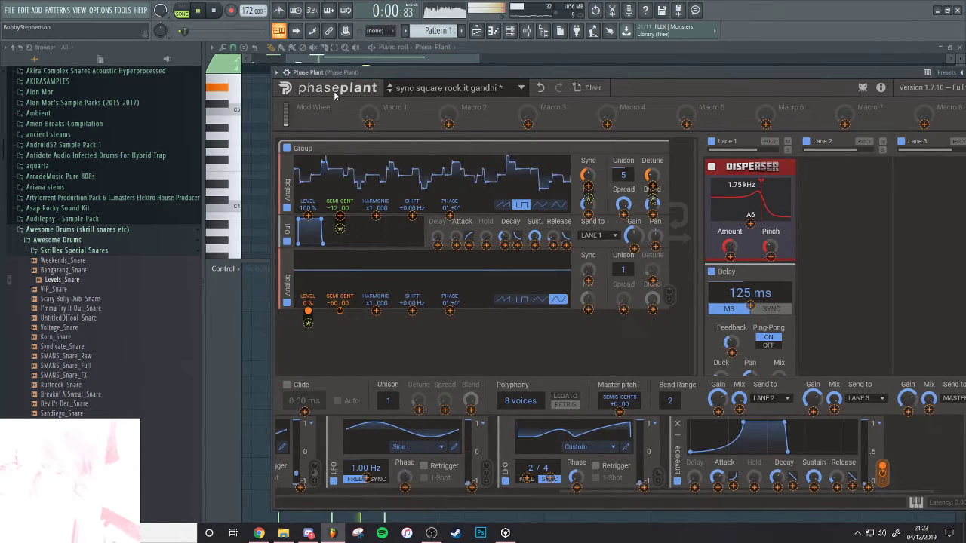
pyautogui.press('space')
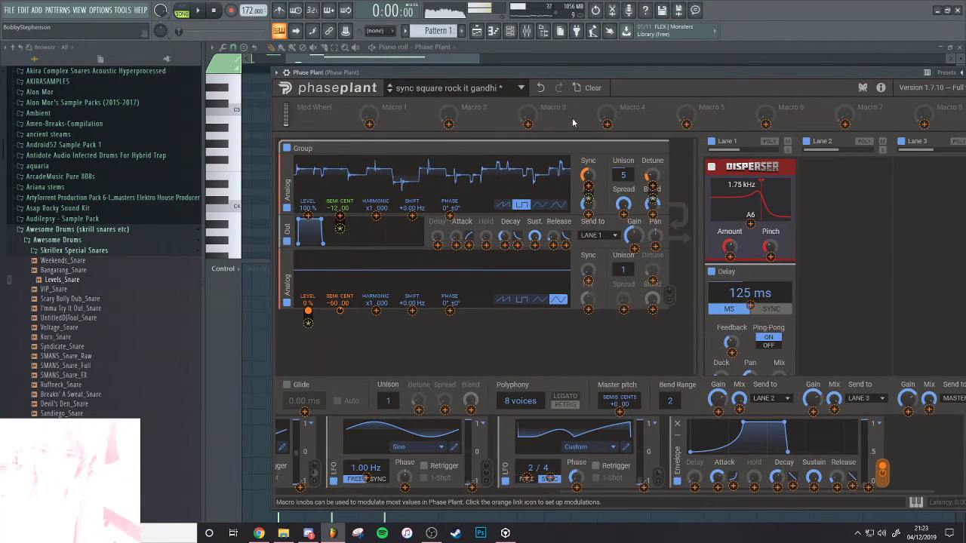
# Put the synth window away and bring up the mixer for the Phase Plant track
pyautogui.click(531, 59)
pyautogui.press('space')
pyautogui.keyDown('ctrl'); pyautogui.rightClick(483, 109); pyautogui.keyUp('ctrl')
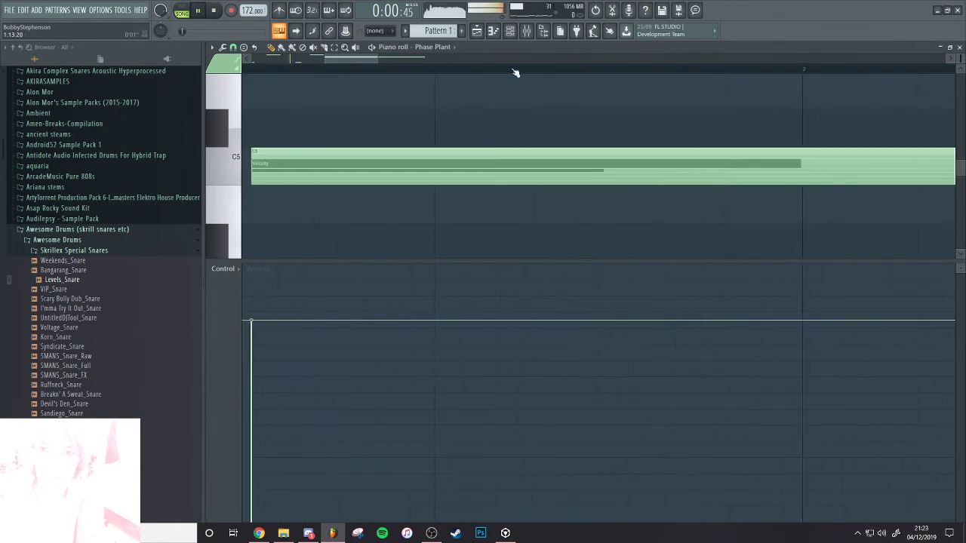
pyautogui.press('F9')
pyautogui.press('space')
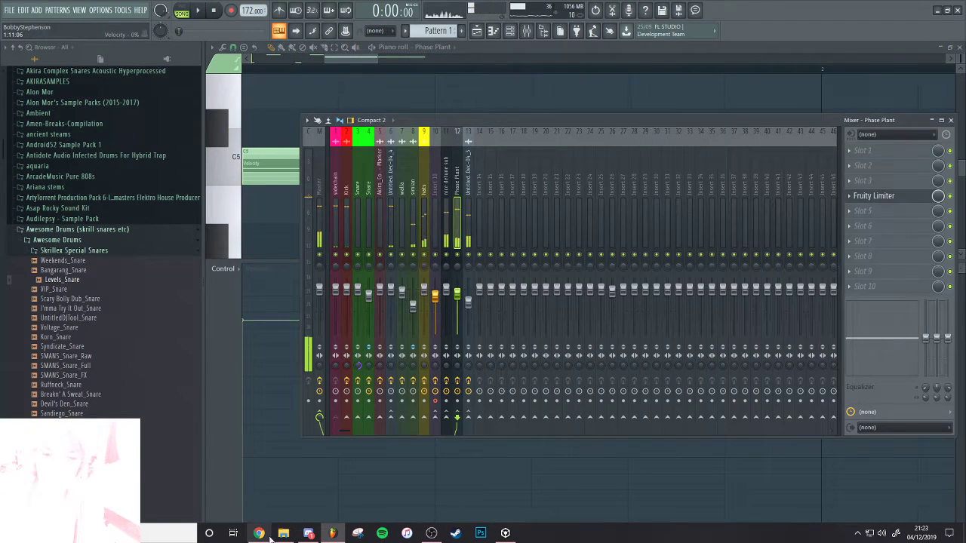
# Switch to the Twitch page in Chrome, replace the drafted chat message with a reply beginning "yes im g", send it and return to FL Studio
pyautogui.click(264, 535)
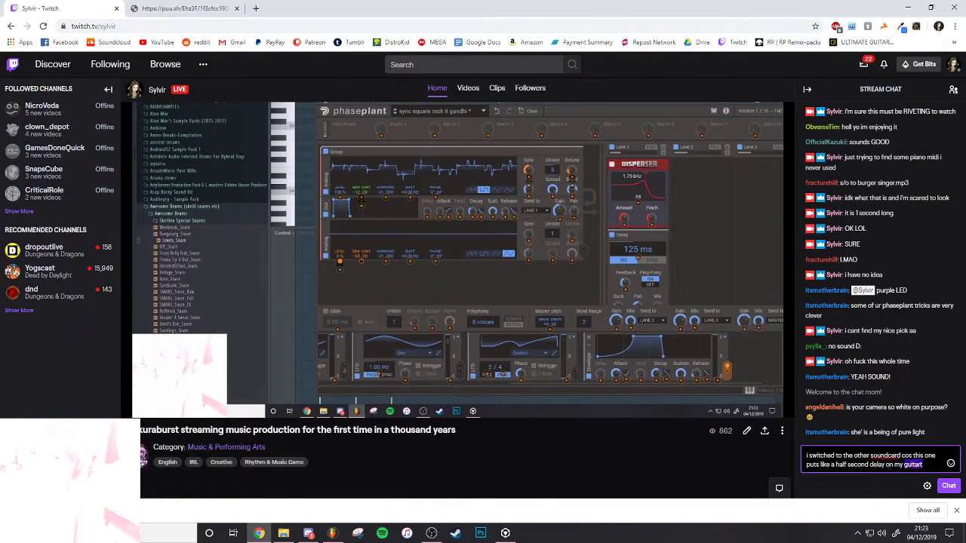
pyautogui.hotkey('ctrl', 'a')
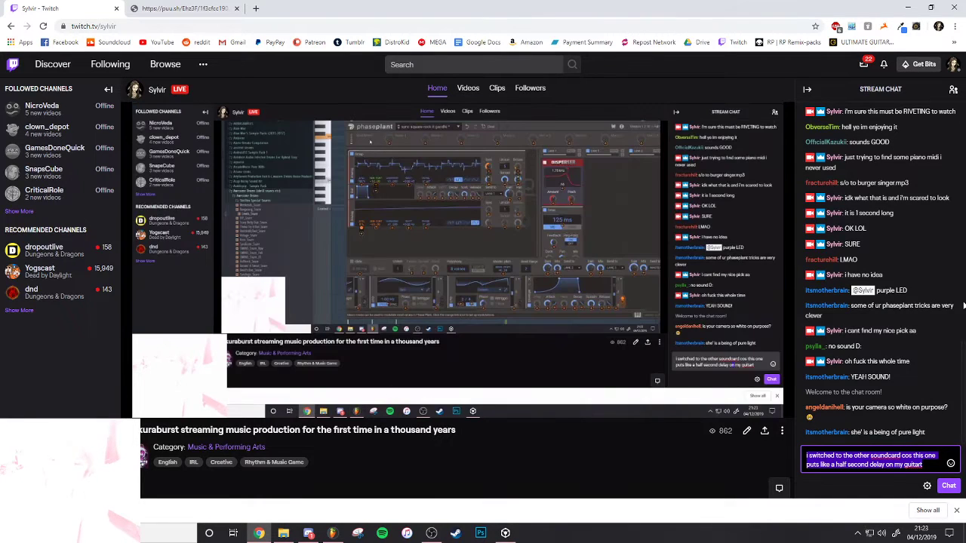
pyautogui.write('yos im g')
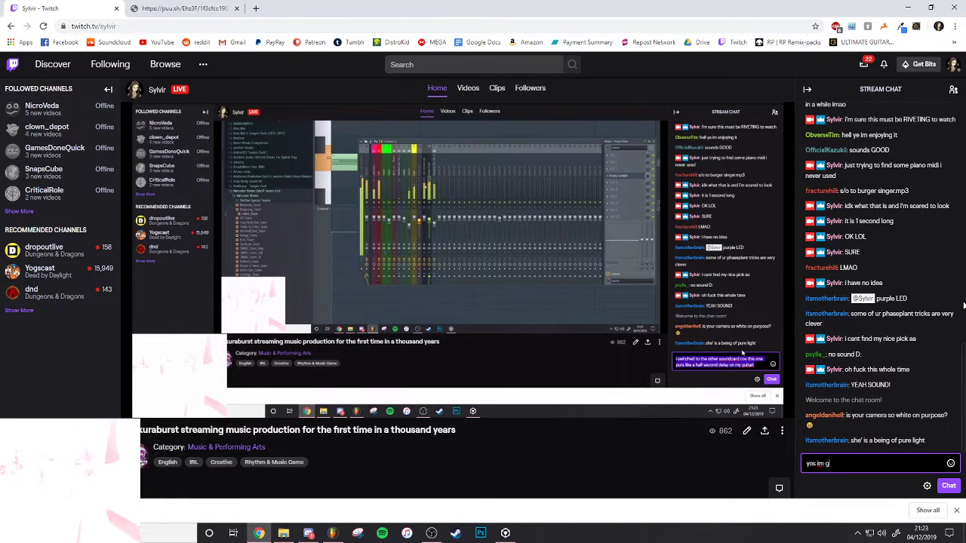
pyautogui.press('Return')
pyautogui.hotkey('alt', 'Tab')
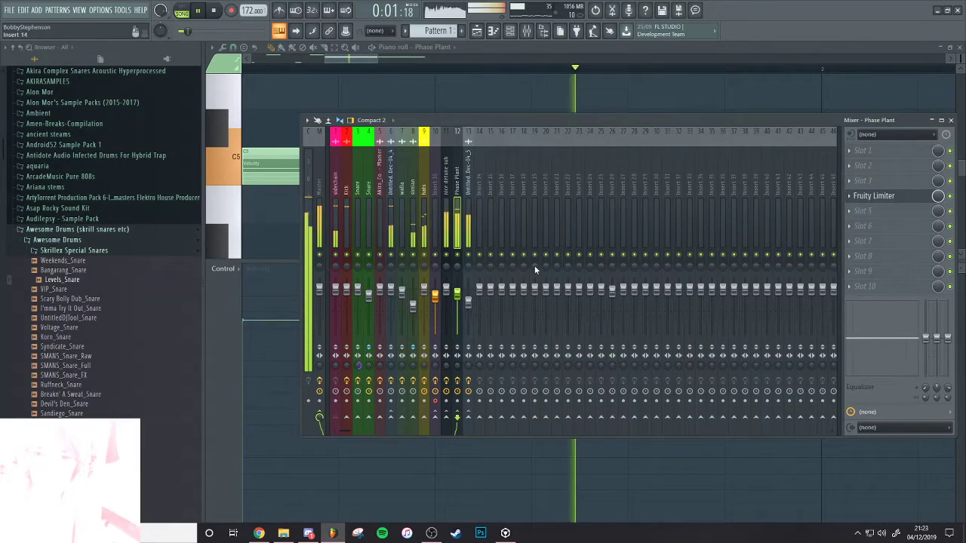
# Open Fruity Limiter on the Phase Plant mixer track to check it, and load OTT into slot 2
pyautogui.click(898, 197)
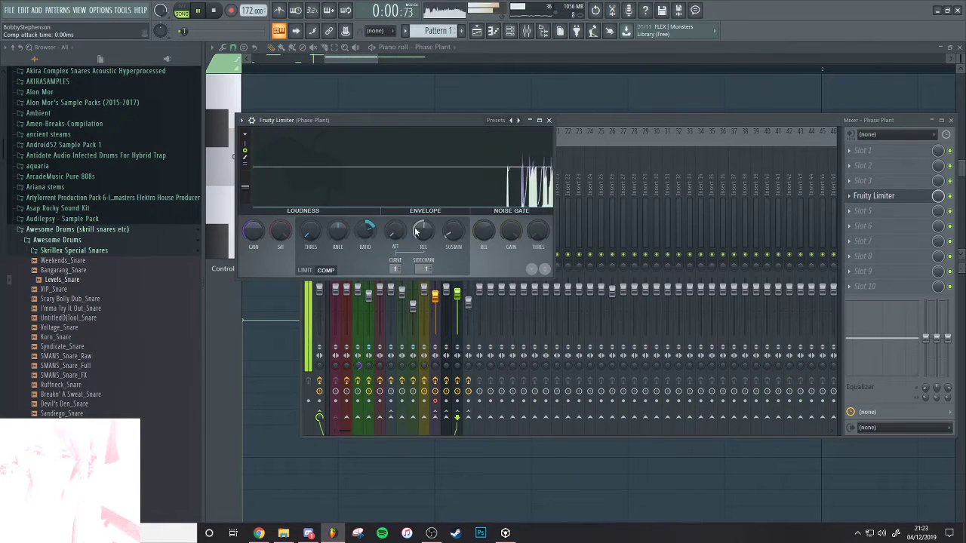
pyautogui.press('space')
pyautogui.click(874, 170)
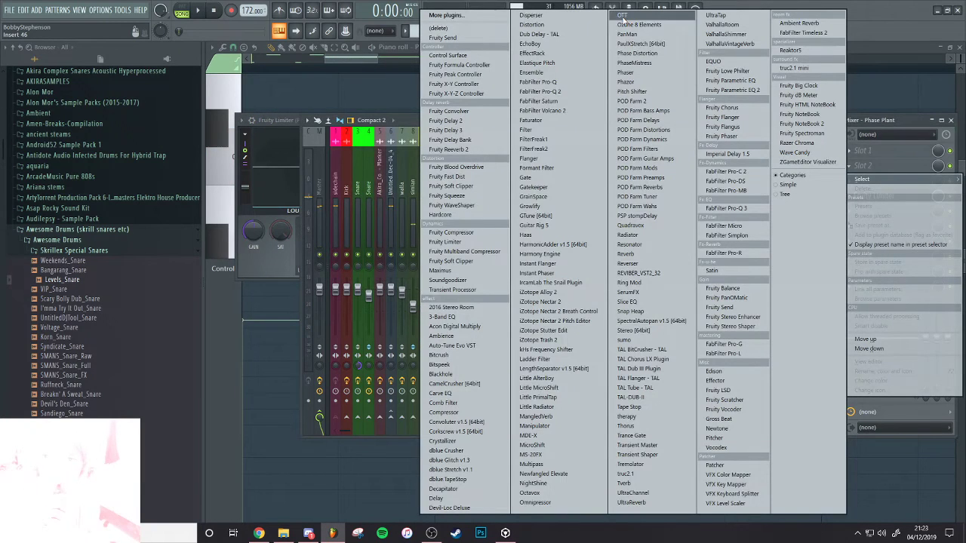
pyautogui.click(622, 15)
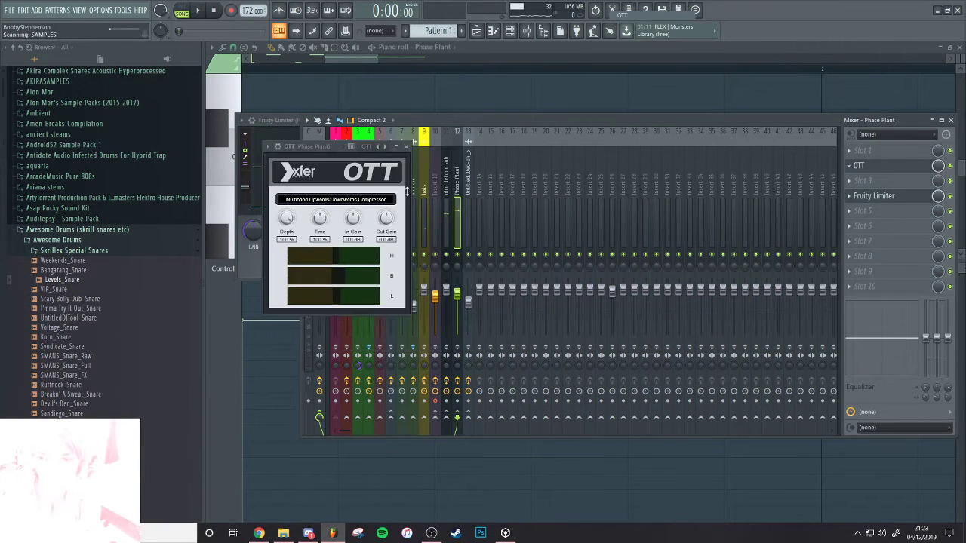
# Set OTT's depth to 11% and nudge the Phase Plant track's mixer volume up during playback
pyautogui.press('space')
pyautogui.moveTo(286, 218); pyautogui.dragTo(284, 313)
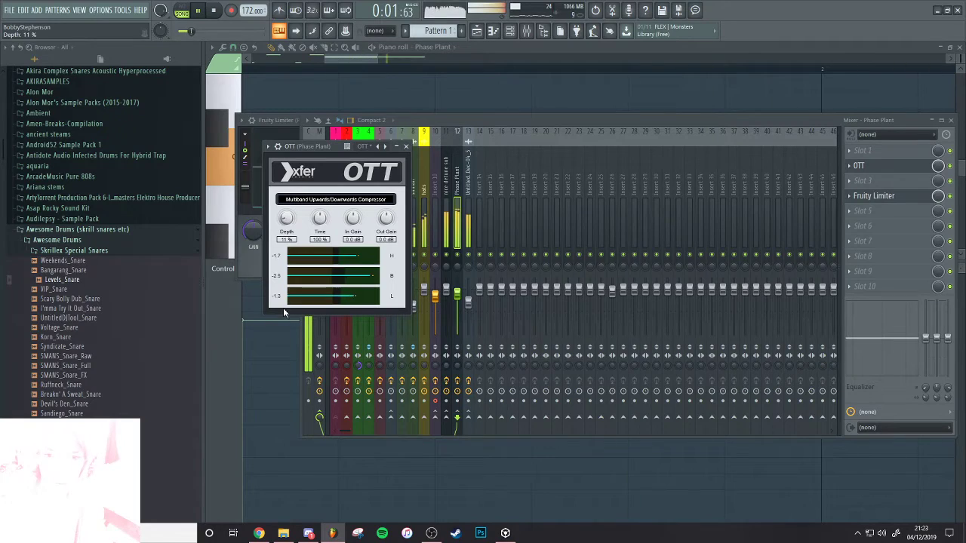
pyautogui.moveTo(459, 295); pyautogui.dragTo(458, 290)
pyautogui.press('space')
pyautogui.keyDown('ctrl'); pyautogui.rightClick(494, 91); pyautogui.keyUp('ctrl')
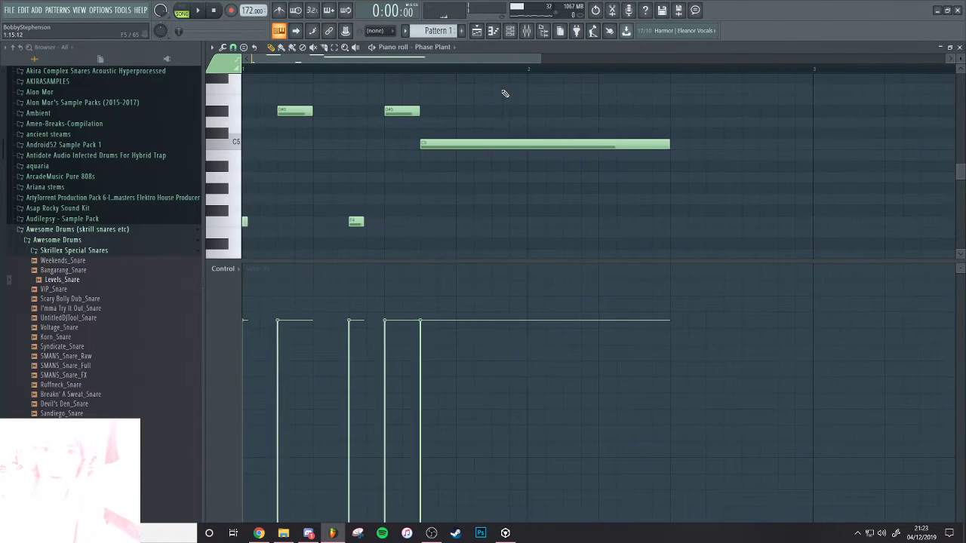
# Select the Insert 10 track with the guitar input in the mixer, and return to the piano roll
pyautogui.press('space')
pyautogui.press('space')
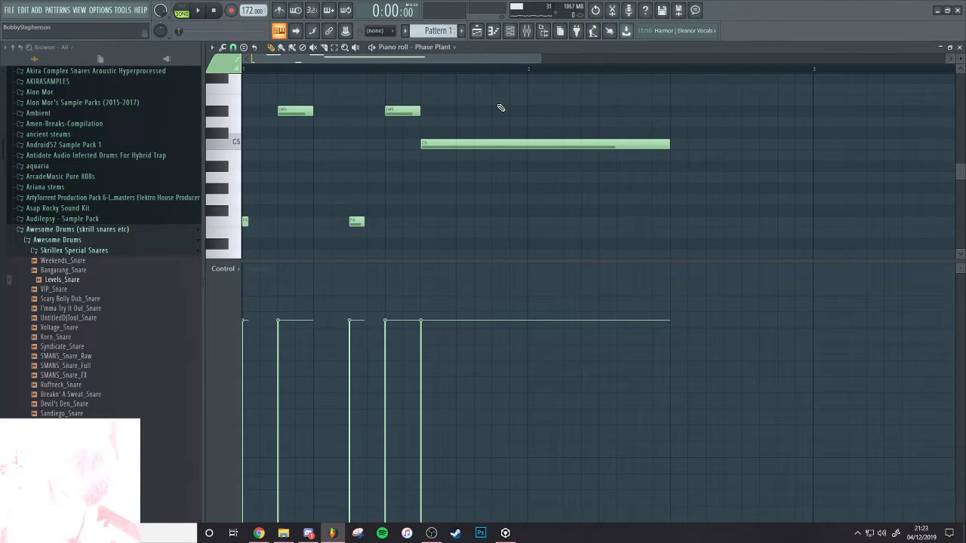
pyautogui.click(526, 38)
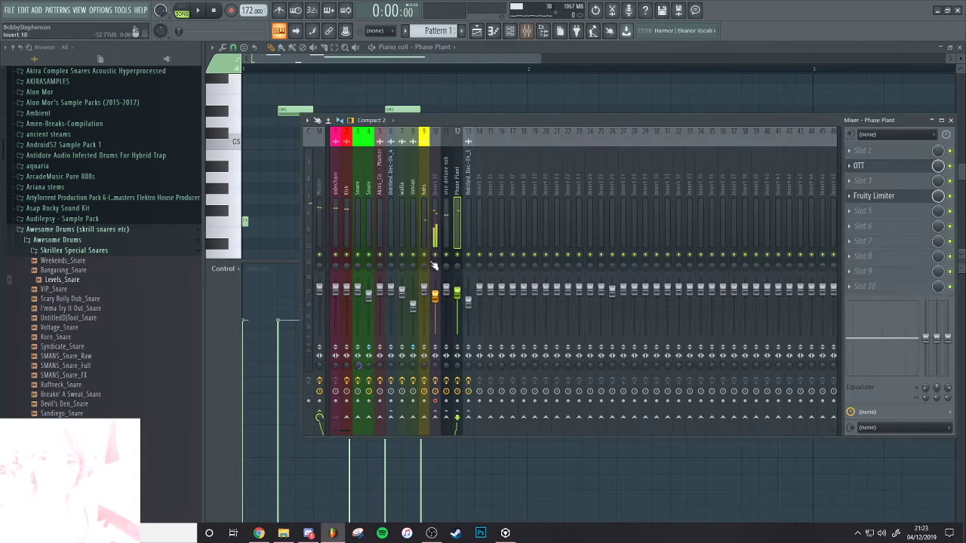
pyautogui.click(436, 253)
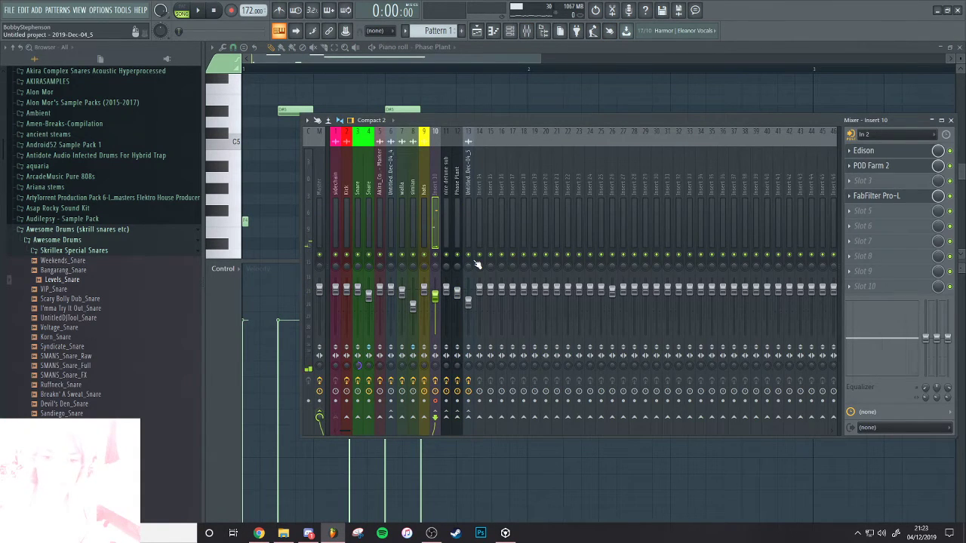
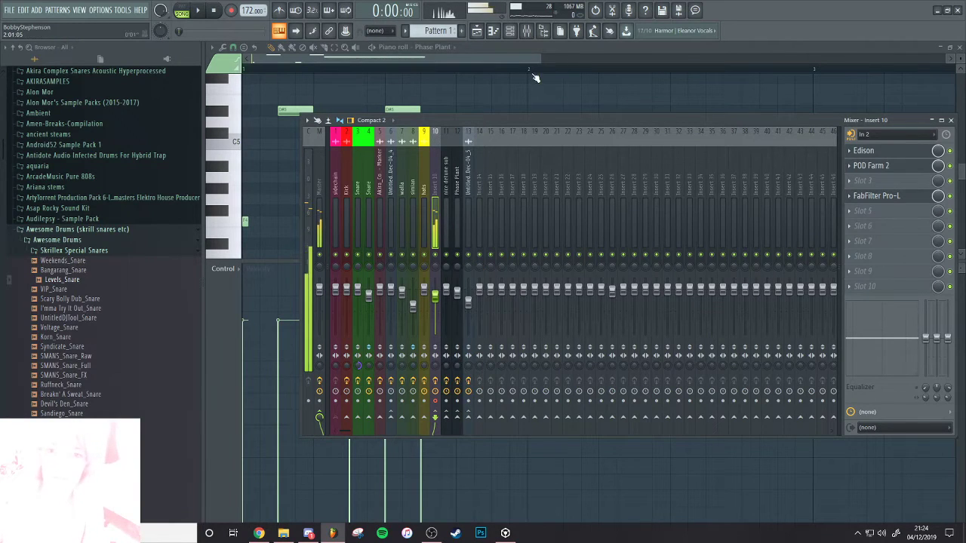
pyautogui.press('F9')
pyautogui.press('space')
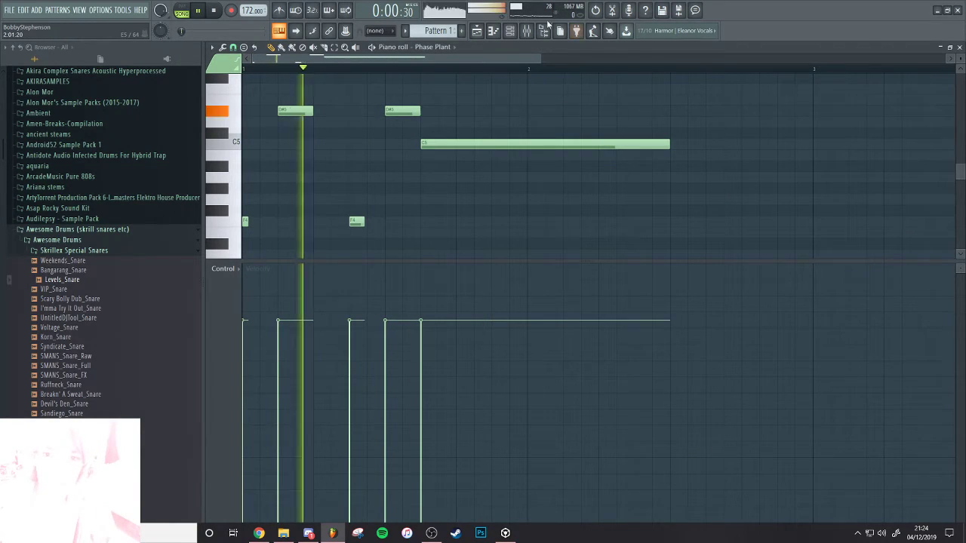
pyautogui.scroll(-2, 558, 128)
pyautogui.scroll(-3, 539, 144)
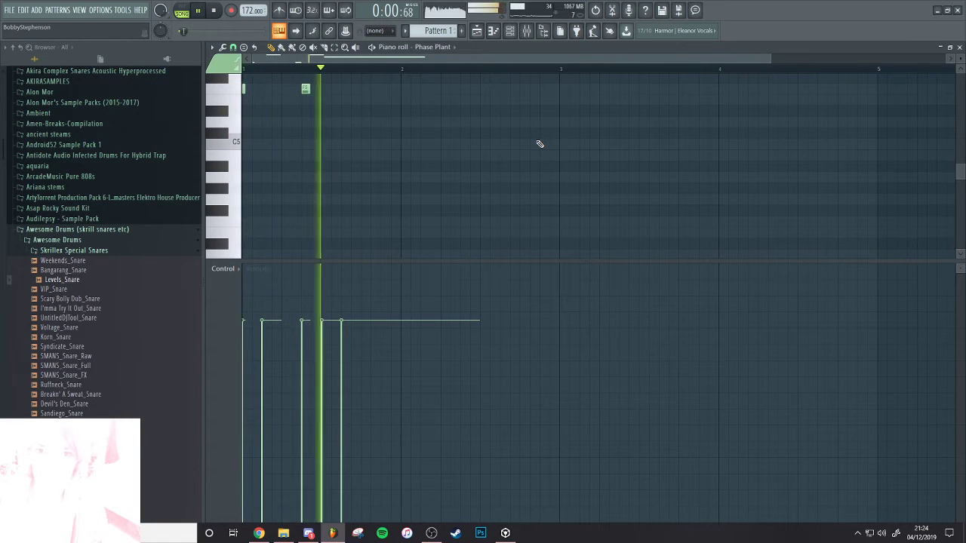
pyautogui.scroll(3, 539, 144)
pyautogui.press('space')
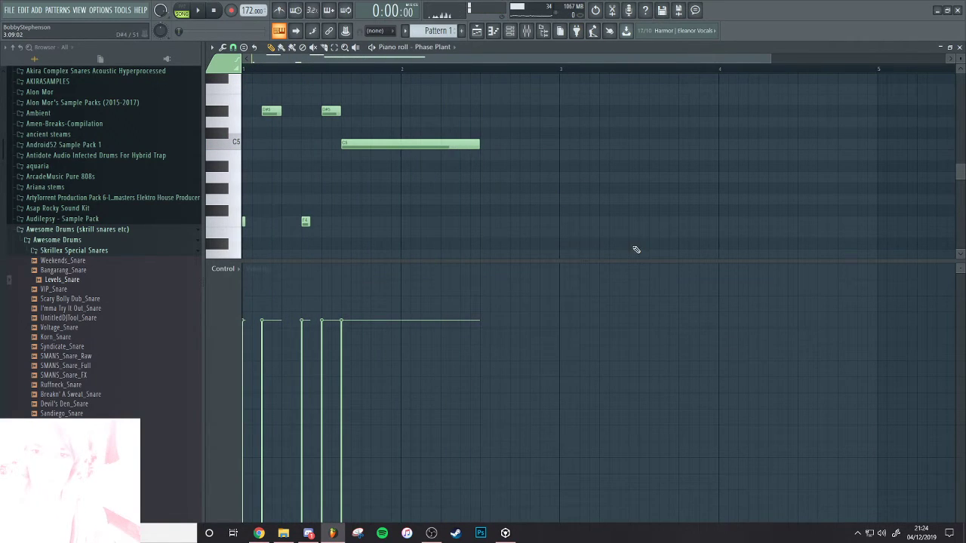
pyautogui.click(472, 110)
pyautogui.click(504, 99)
pyautogui.press('space')
pyautogui.rightClick(504, 100)
pyautogui.rightClick(502, 111)
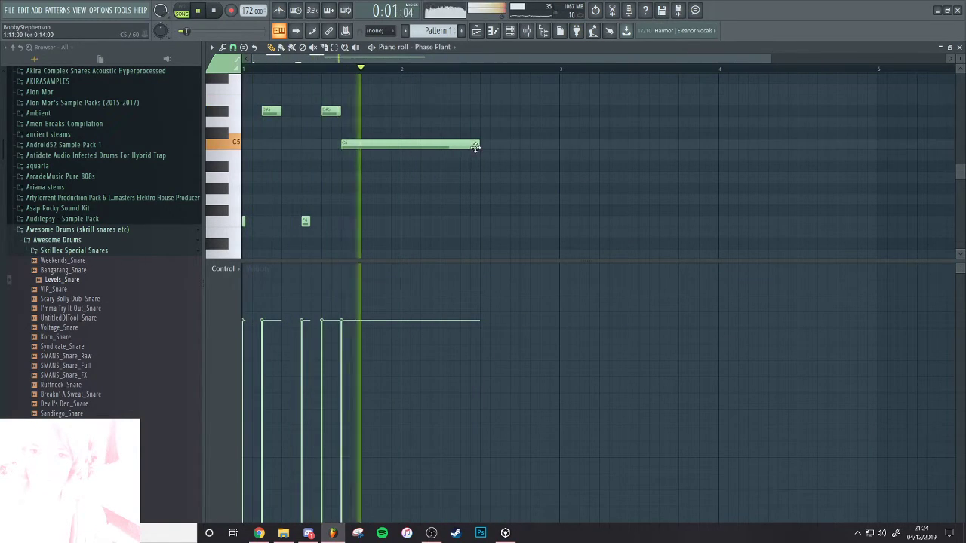
# Lengthen the final C5 note to one full bar and listen to the melody
pyautogui.moveTo(479, 143); pyautogui.dragTo(500, 143)
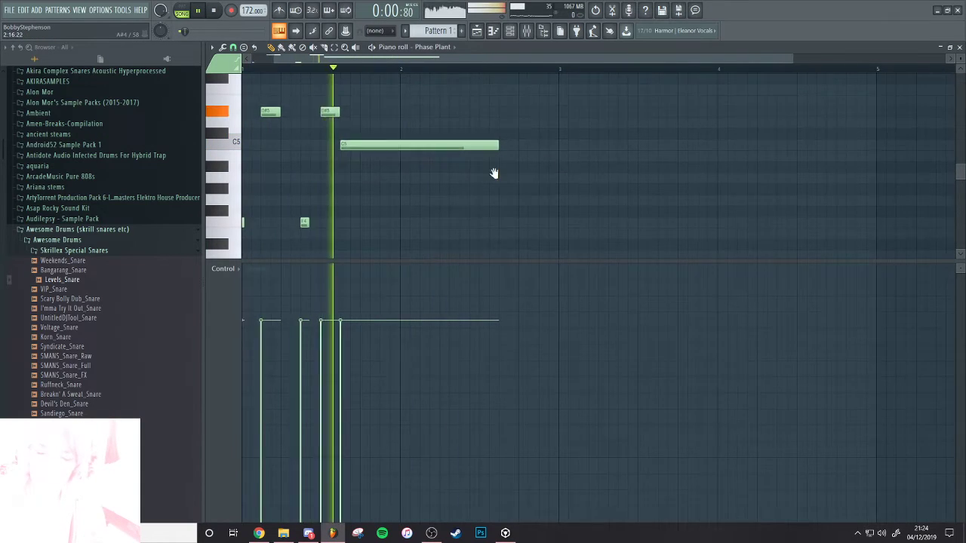
pyautogui.scroll(-2, 493, 173)
pyautogui.press('space')
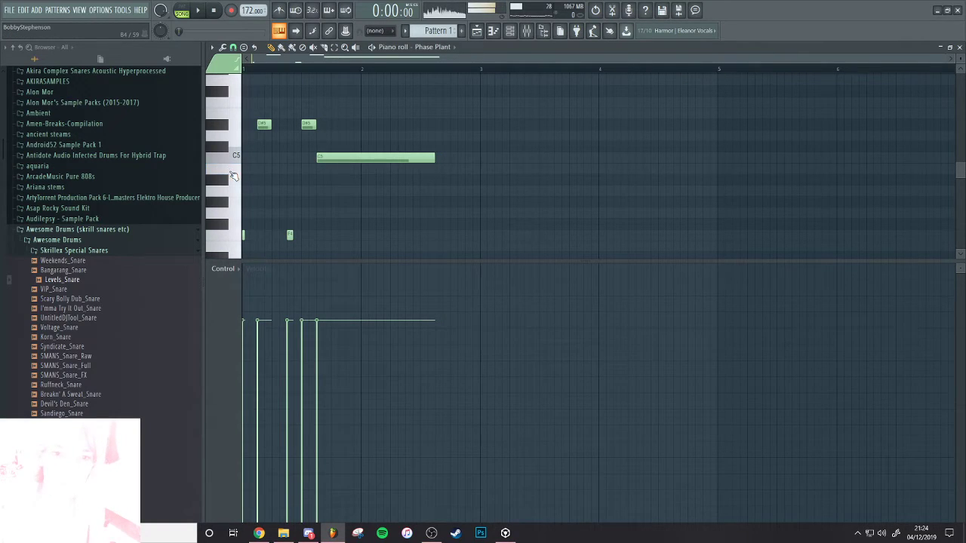
pyautogui.click(498, 183)
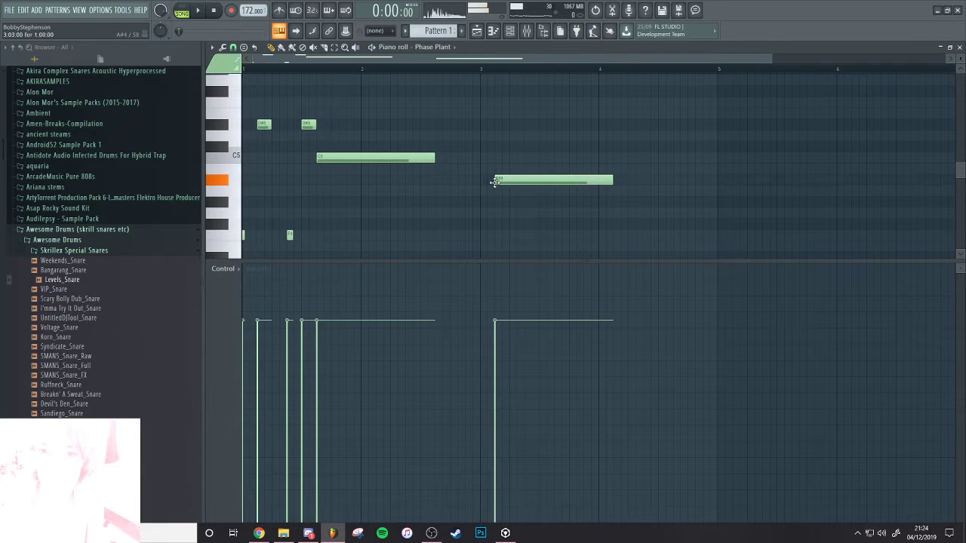
pyautogui.rightClick(526, 186)
pyautogui.scroll(3, 555, 192)
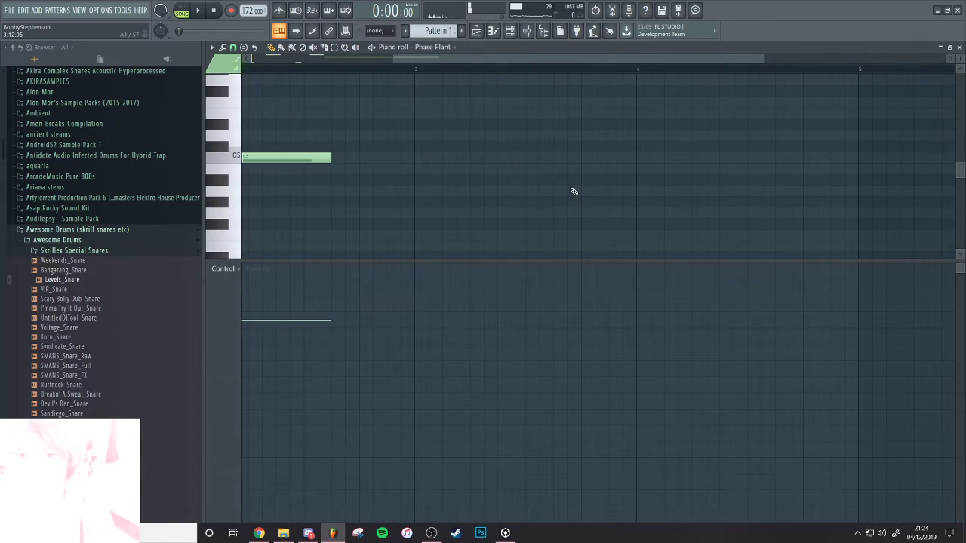
# Duplicate the melody phrase so it repeats from bar 3, and lower the copy's two D#5 notes to A#4
pyautogui.hotkey('ctrl', 'b')
pyautogui.moveTo(481, 156); pyautogui.dragTo(706, 150)
pyautogui.moveTo(455, 107); pyautogui.dragTo(614, 144)
pyautogui.hotkey('shift', 'Down')
pyautogui.hotkey('shift', 'Down')
pyautogui.hotkey('shift', 'Down')
pyautogui.hotkey('shift', 'Down')
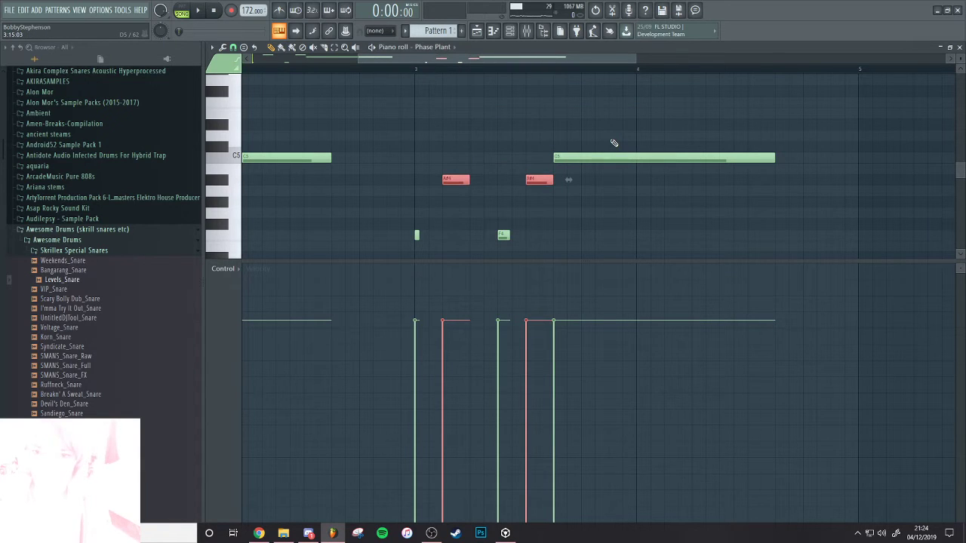
# Transpose the whole melody up one octave and play it through
pyautogui.scroll(-2, 581, 128)
pyautogui.moveTo(585, 157); pyautogui.dragTo(523, 156)
pyautogui.press('space')
pyautogui.press('space')
pyautogui.press('space')
pyautogui.hotkey('ctrl', 'Up')
pyautogui.scroll(-2, 423, 189)
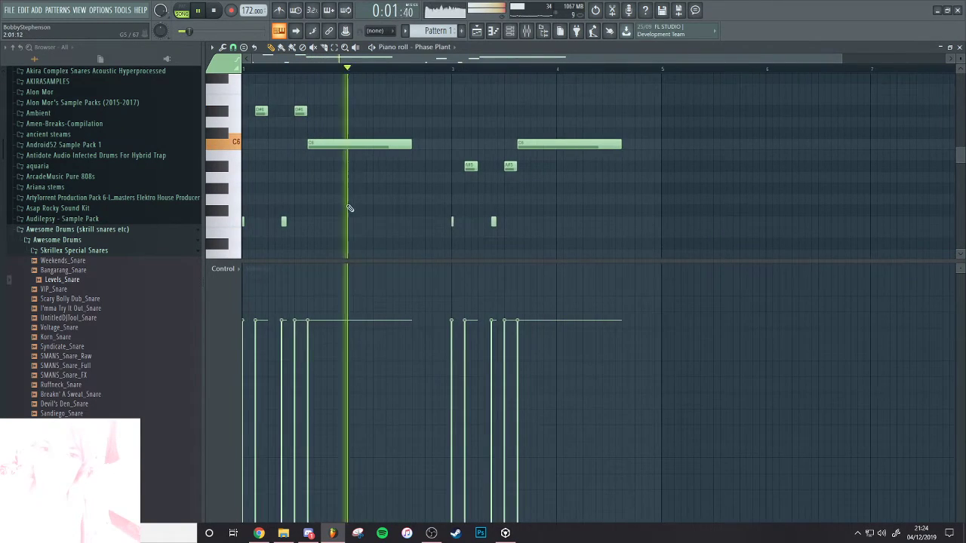
pyautogui.scroll(3, 483, 198)
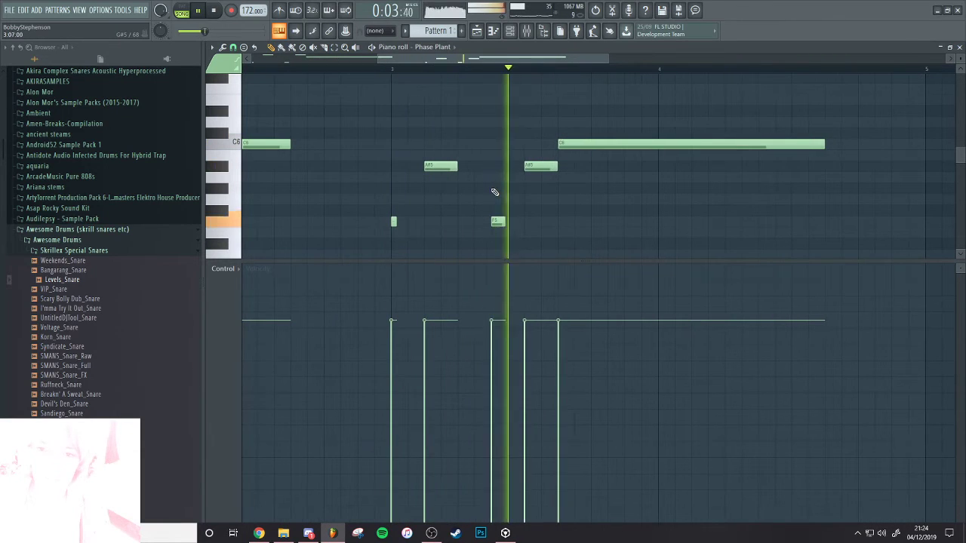
# Raise the last long note to D6 and audition the melody several times
pyautogui.press('space')
pyautogui.moveTo(578, 146); pyautogui.dragTo(571, 126)
pyautogui.press('space')
pyautogui.press('space')
pyautogui.scroll(-2, 610, 191)
pyautogui.press('space')
pyautogui.press('space')
pyautogui.press('space')
pyautogui.scroll(-2, 613, 239)
pyautogui.press('space')
pyautogui.scroll(2, 596, 154)
pyautogui.press('space')
pyautogui.press('space')
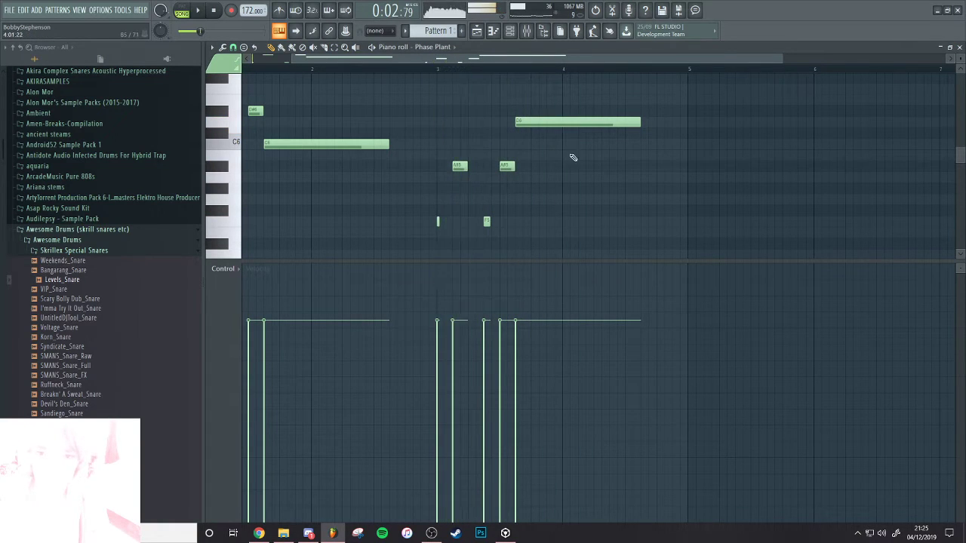
pyautogui.press('space')
pyautogui.scroll(2, 300, 87)
pyautogui.press('space')
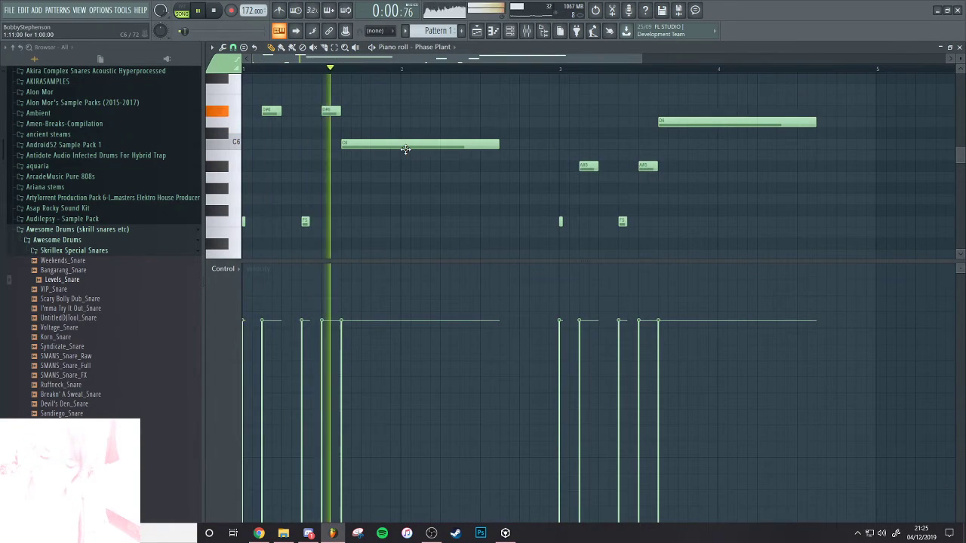
# Transpose the whole melody down one octave while it plays
pyautogui.scroll(4, 407, 154)
pyautogui.scroll(-4, 407, 155)
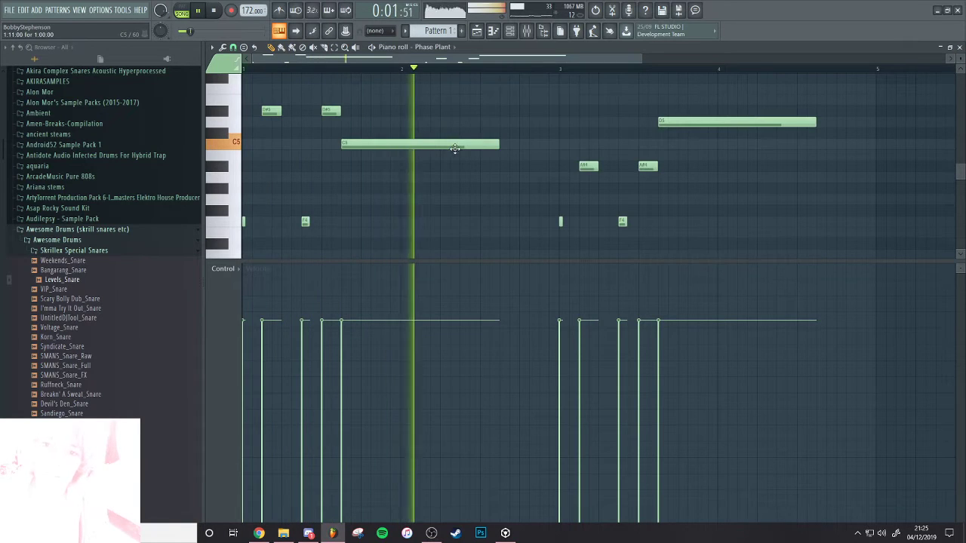
pyautogui.press('space')
# Add a one-step G5 note at step 12 of bar 2 and listen to the phrase
pyautogui.click(501, 111)
pyautogui.press('space')
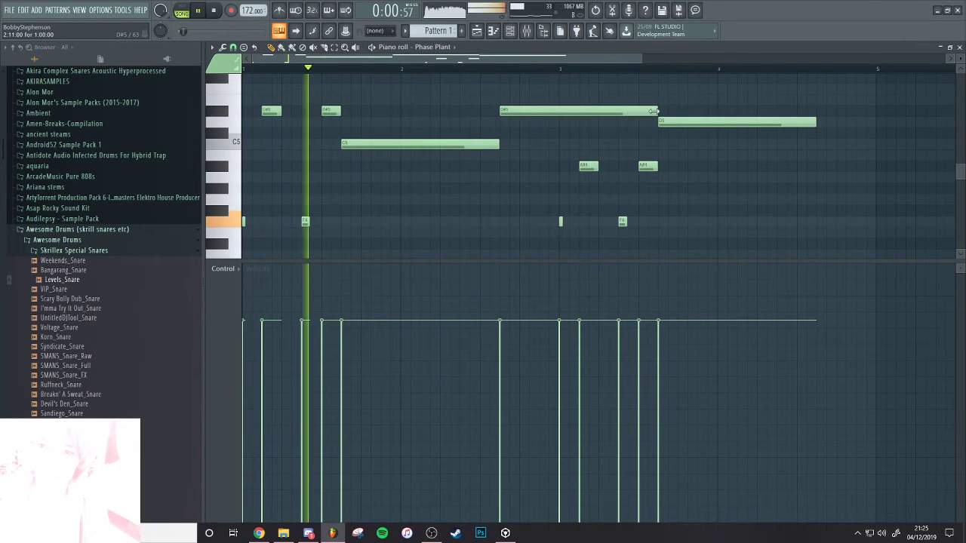
pyautogui.press('space')
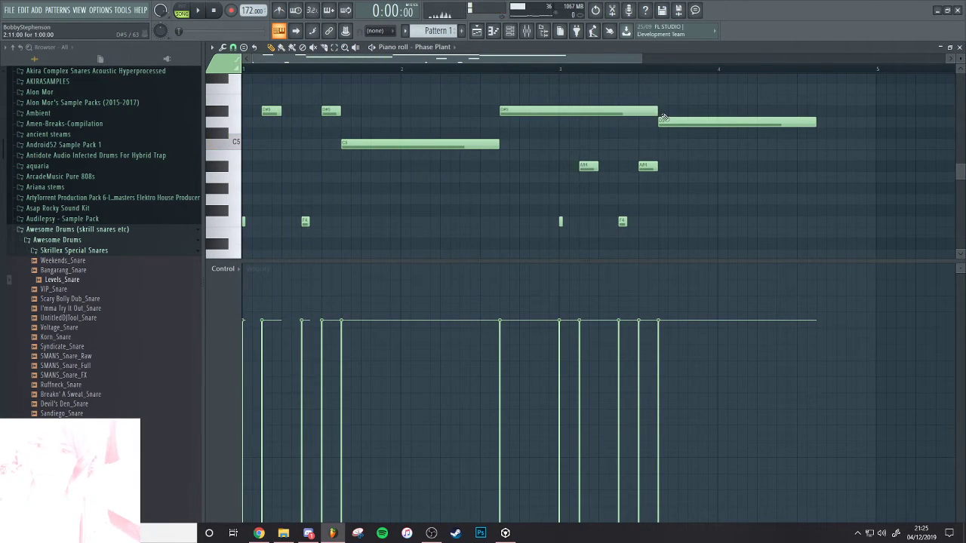
pyautogui.moveTo(590, 115); pyautogui.dragTo(451, 138)
pyautogui.scroll(3, 513, 137)
pyautogui.press('space')
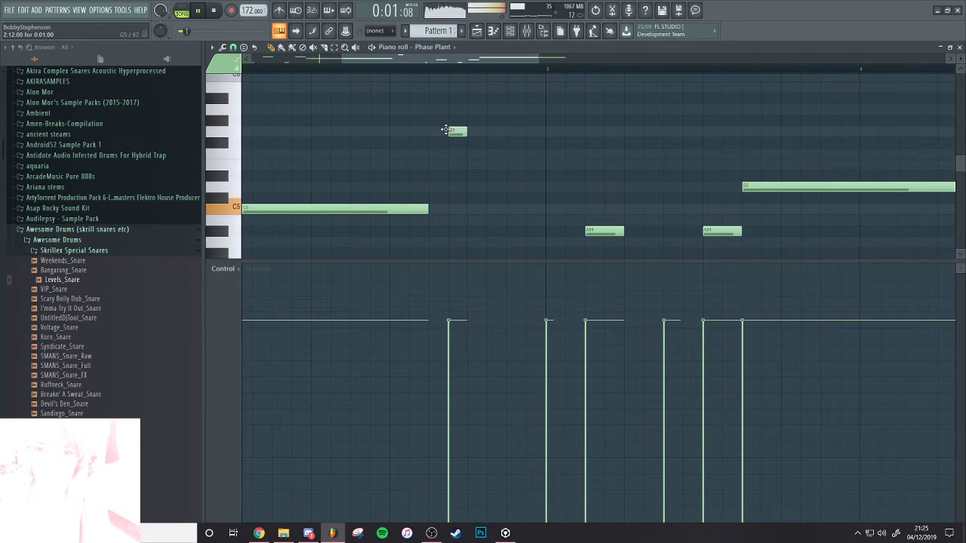
pyautogui.press('space')
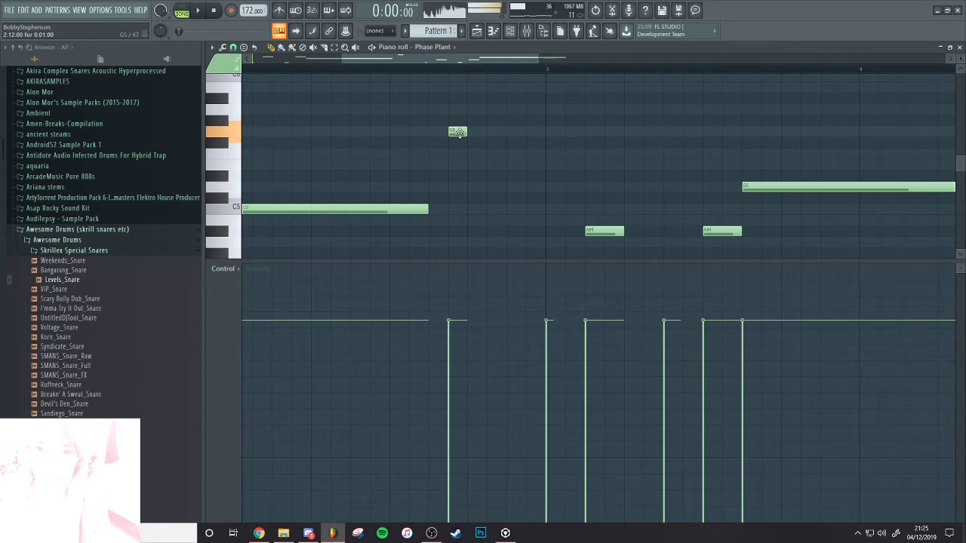
# Extend the bar 2 run with one-step G#5, F5, G5, D#5 and C5 notes, starting the run one step earlier
pyautogui.click(469, 120)
pyautogui.click(488, 155)
pyautogui.click(510, 132)
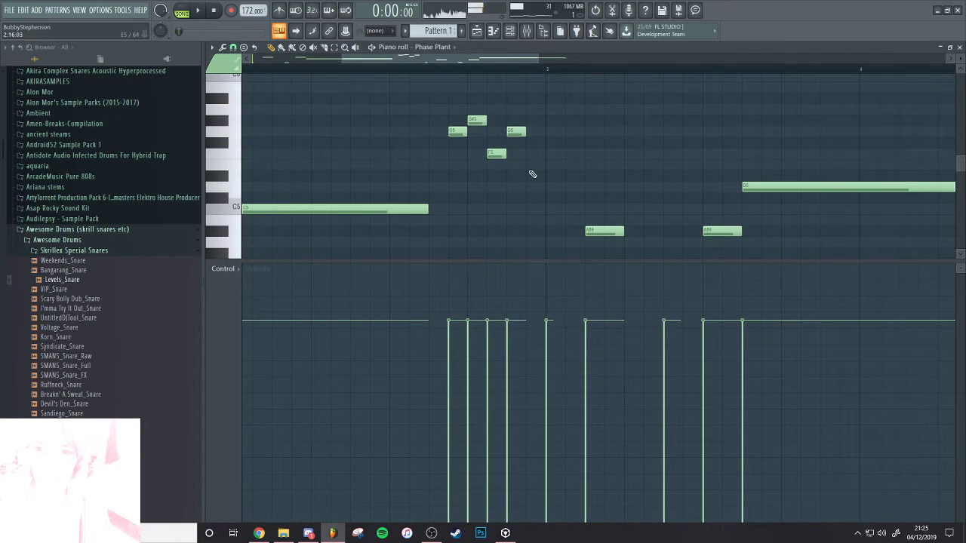
pyautogui.click(530, 175)
pyautogui.moveTo(539, 187); pyautogui.dragTo(462, 103)
pyautogui.hotkey('shift', 'Left')
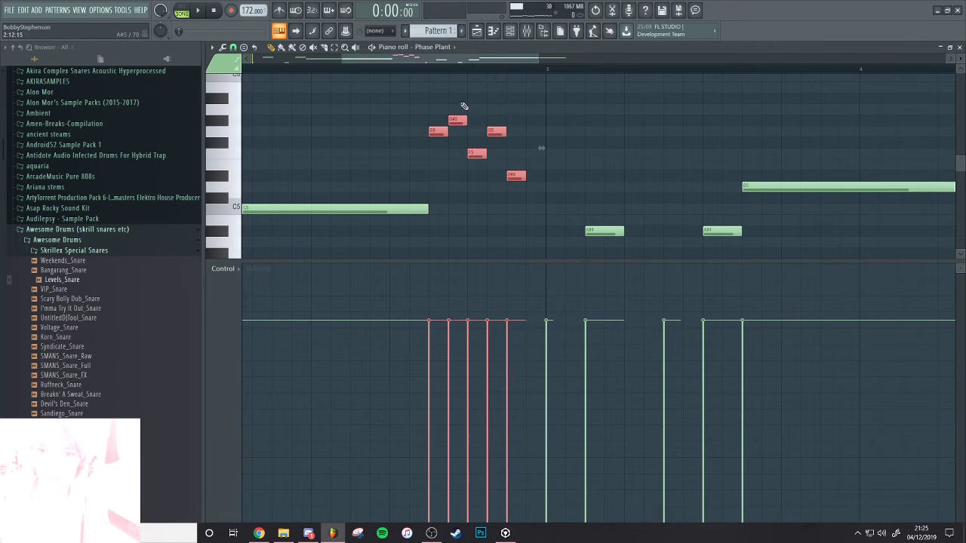
pyautogui.click(524, 209)
pyautogui.scroll(-2, 539, 209)
pyautogui.press('space')
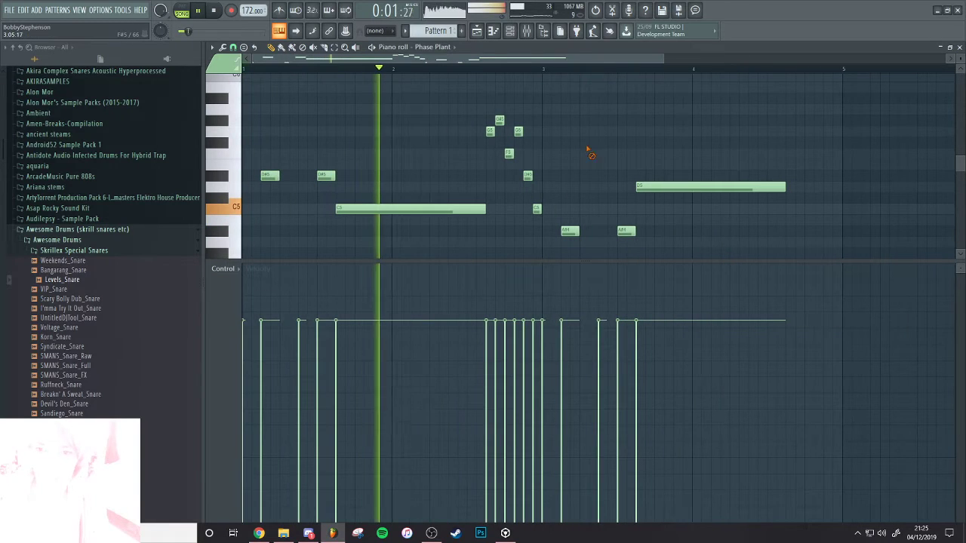
# Transpose the bar 2 run and bar 3's A#4 and D5 notes up one octave, raising the velocities from bar 3 slightly
pyautogui.keyDown('ctrl'); pyautogui.moveTo(535, 214); pyautogui.dragTo(496, 101); pyautogui.keyUp('ctrl')
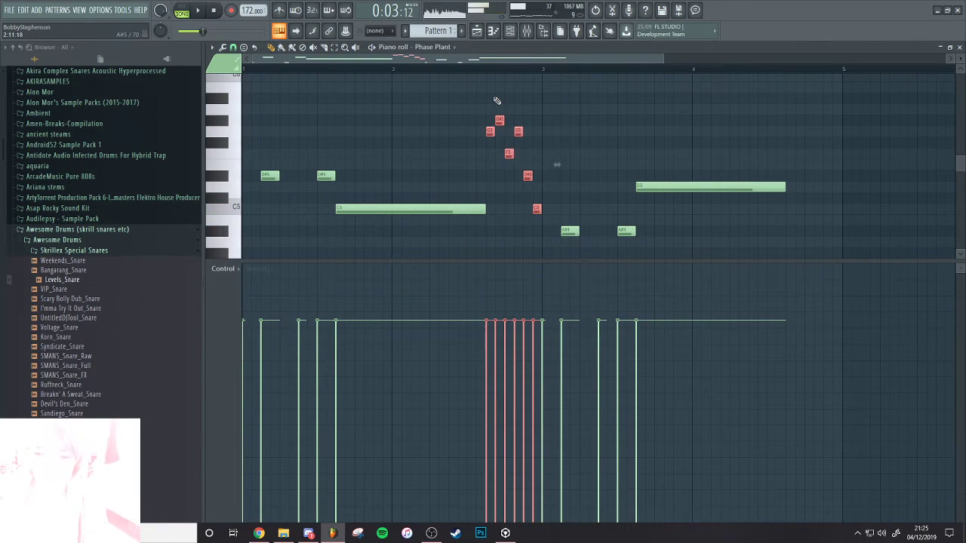
pyautogui.hotkey('ctrl', 'Up')
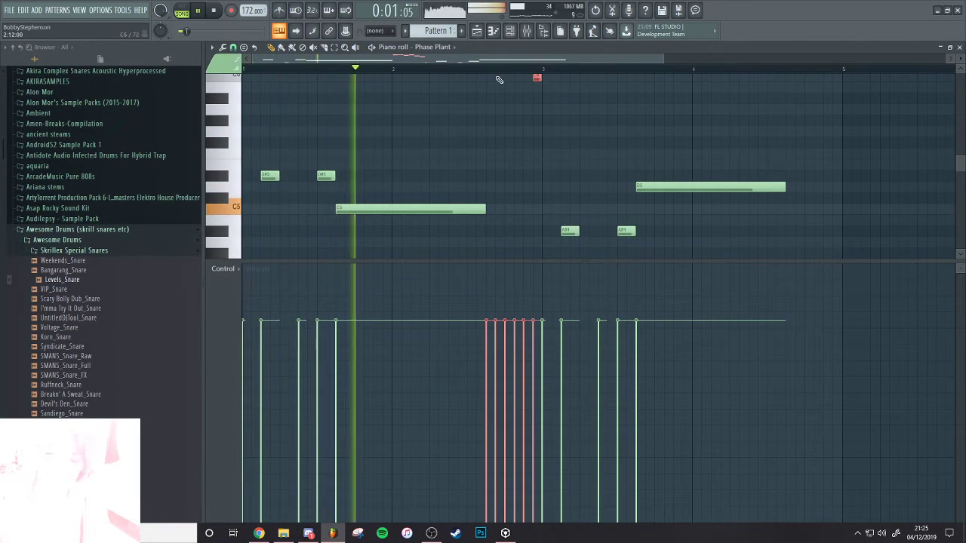
pyautogui.keyDown('ctrl'); pyautogui.moveTo(545, 147); pyautogui.dragTo(749, 319); pyautogui.keyUp('ctrl')
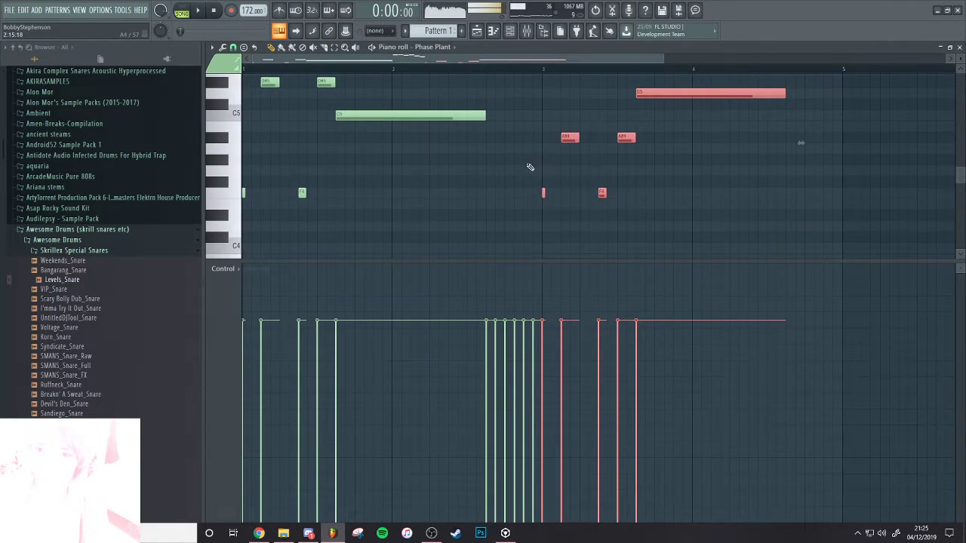
pyautogui.scroll(1, 505, 225)
pyautogui.moveTo(547, 159); pyautogui.dragTo(746, 113)
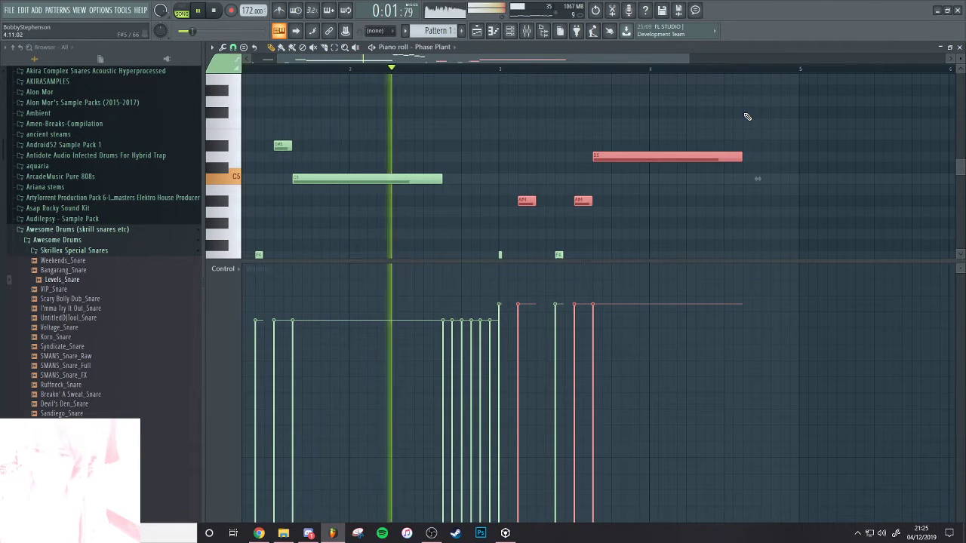
pyautogui.hotkey('ctrl', 'Up')
pyautogui.keyDown('ctrl'); pyautogui.click(741, 129); pyautogui.keyUp('ctrl')
# Lower the final long note to G#5 and play the phrase
pyautogui.scroll(-3, 459, 166)
pyautogui.moveTo(459, 166); pyautogui.dragTo(317, 179)
pyautogui.press('space')
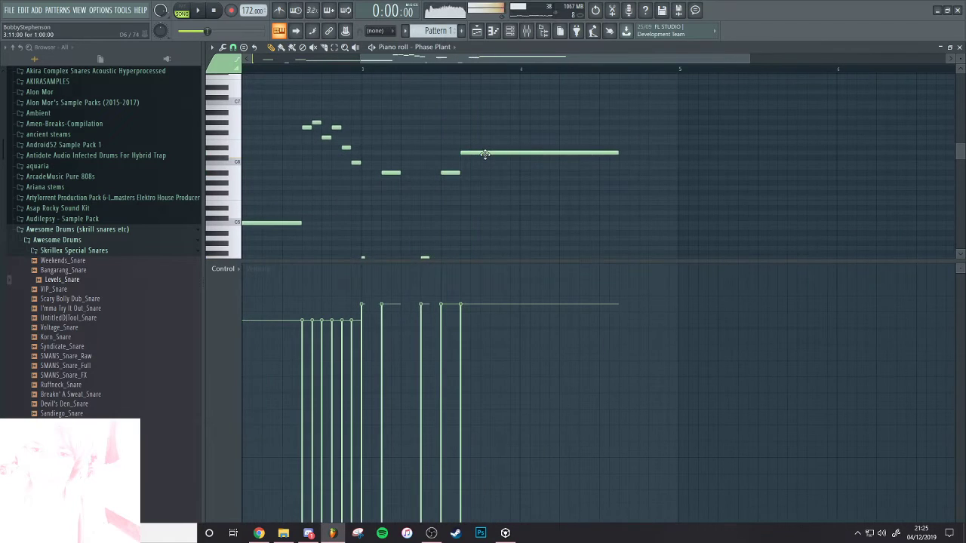
pyautogui.moveTo(485, 153); pyautogui.dragTo(481, 187)
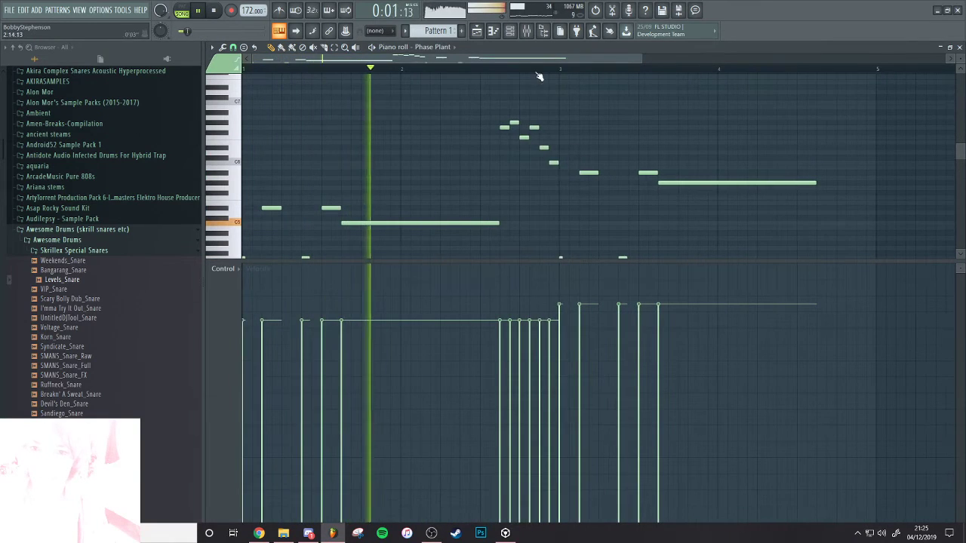
pyautogui.click(538, 74)
pyautogui.moveTo(667, 175); pyautogui.dragTo(591, 188)
pyautogui.press('space')
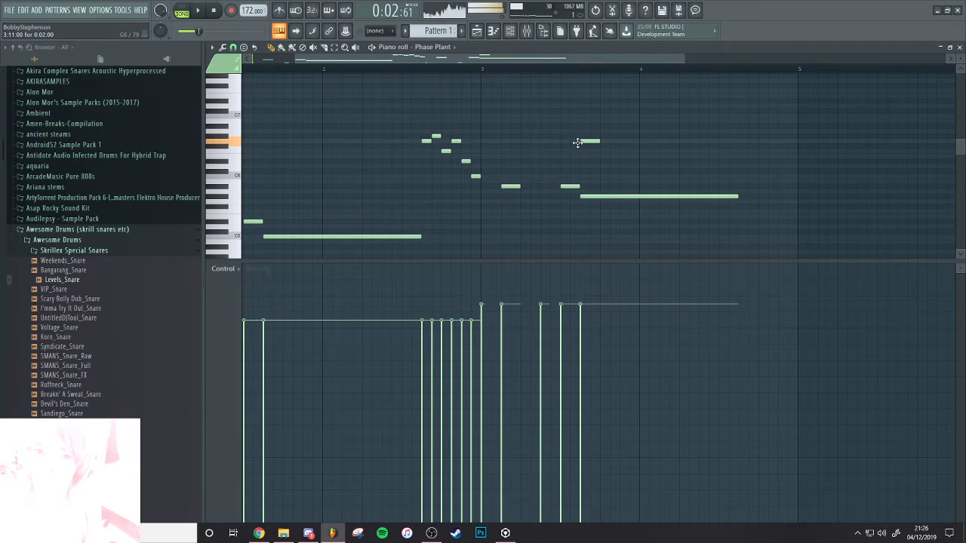
# Replace the long G#5 note with a long G5 note starting at step 11 of bar 3
pyautogui.rightClick(615, 197)
pyautogui.press('space')
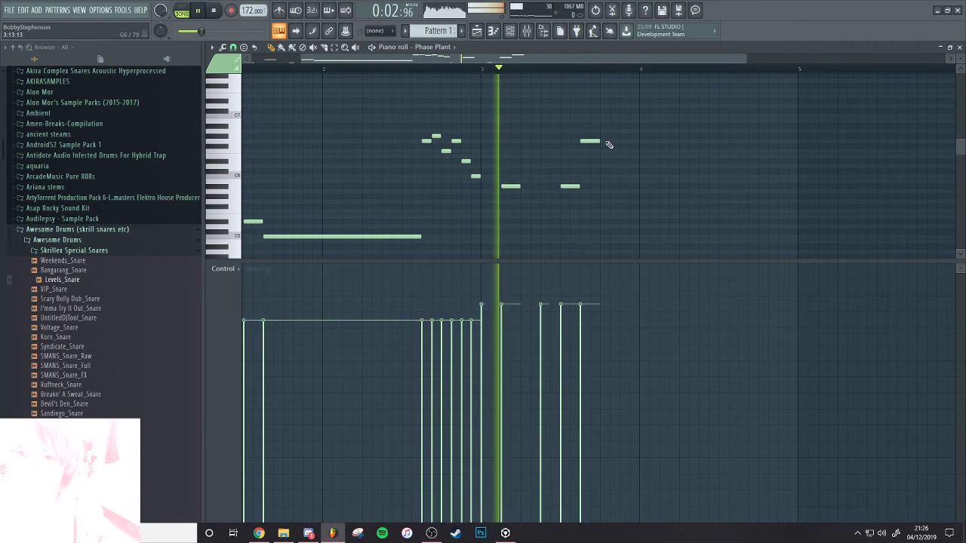
pyautogui.press('space')
pyautogui.press('space')
pyautogui.moveTo(599, 142); pyautogui.dragTo(729, 151)
pyautogui.moveTo(723, 130); pyautogui.dragTo(707, 198)
pyautogui.hotkey('ctrl', 'Down')
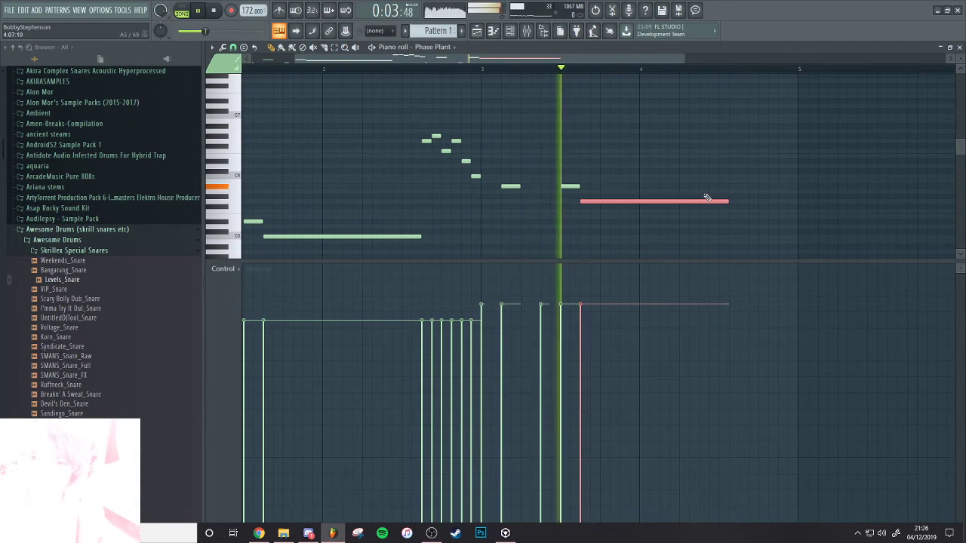
# Shorten the long G5 note to eight steps and play the end of the melody
pyautogui.click(460, 70)
pyautogui.click(459, 77)
pyautogui.hotkey('ctrl', 'z')
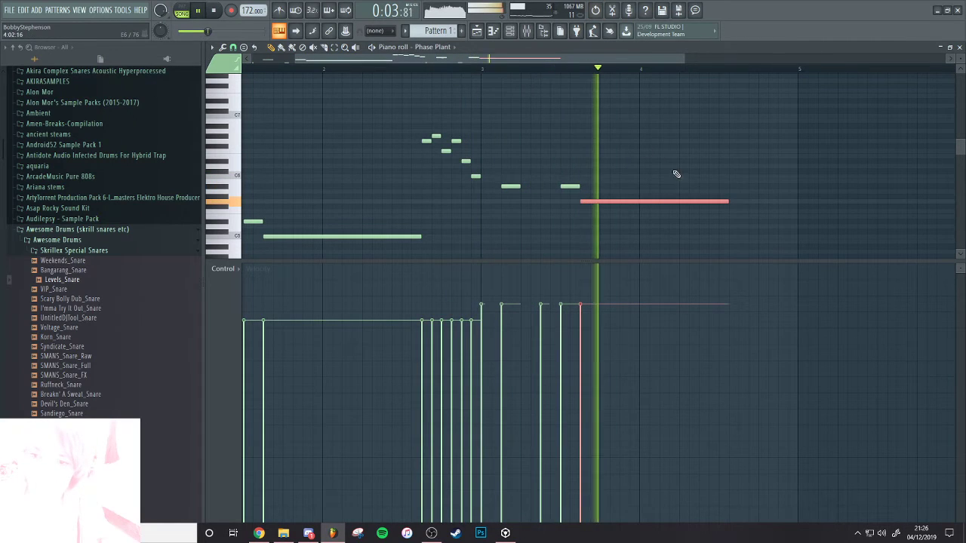
pyautogui.rightClick(738, 182)
pyautogui.press('space')
pyautogui.press('space')
pyautogui.moveTo(728, 200); pyautogui.dragTo(539, 194)
pyautogui.scroll(3, 594, 208)
pyautogui.press('space')
pyautogui.press('space')
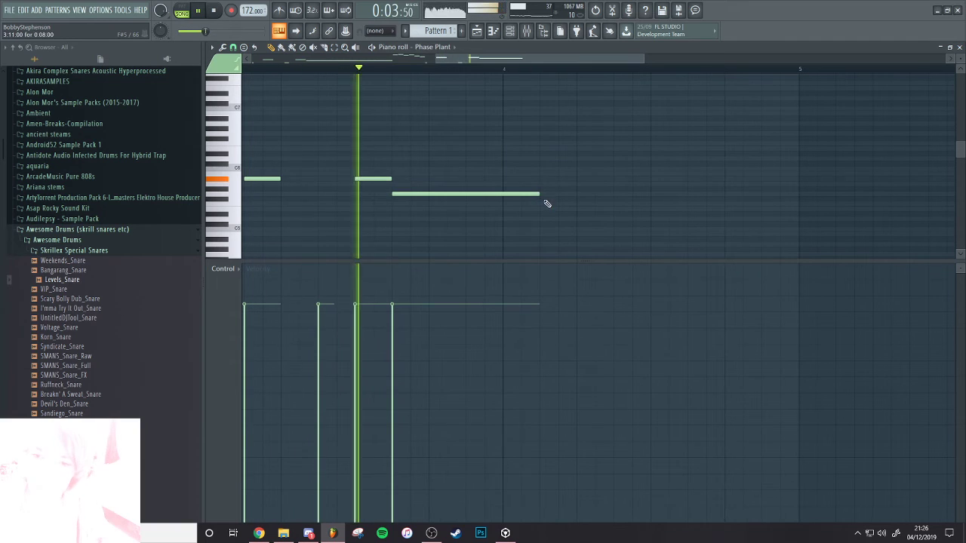
# Continue the melody from step 3 of bar 4 with two two-step F5 notes and a G5 note, and play it
pyautogui.click(542, 204)
pyautogui.press('space')
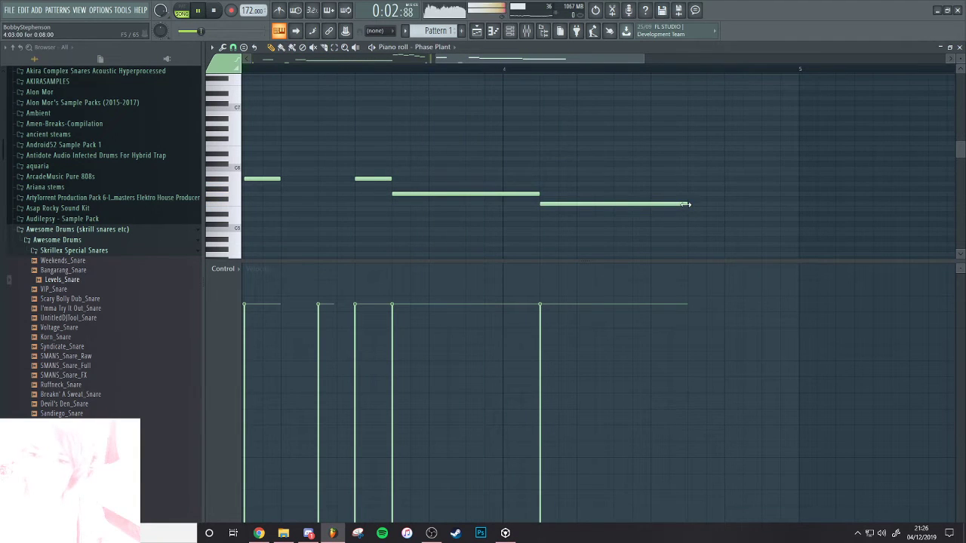
pyautogui.moveTo(684, 204); pyautogui.dragTo(577, 205)
pyautogui.click(581, 204)
pyautogui.press('space')
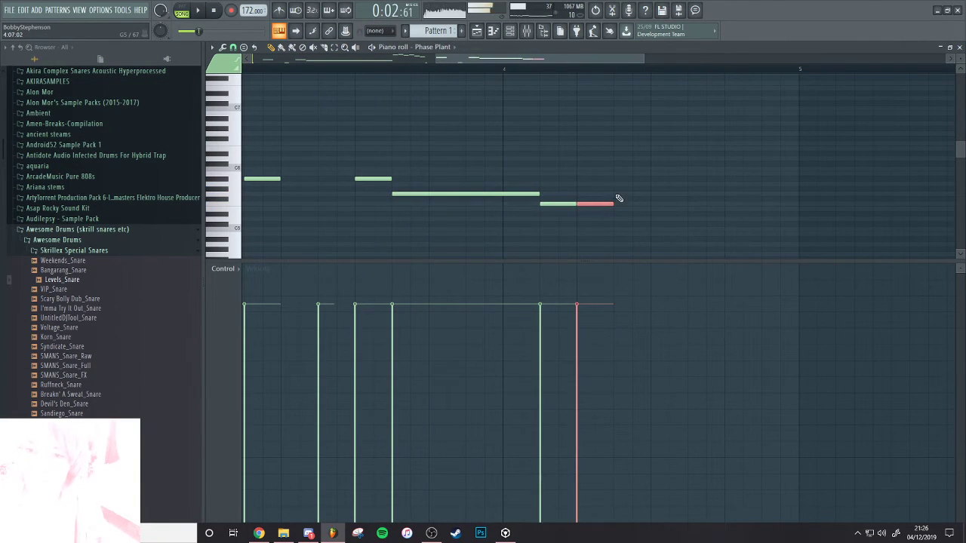
pyautogui.click(617, 195)
pyautogui.press('space')
pyautogui.scroll(-7, 621, 199)
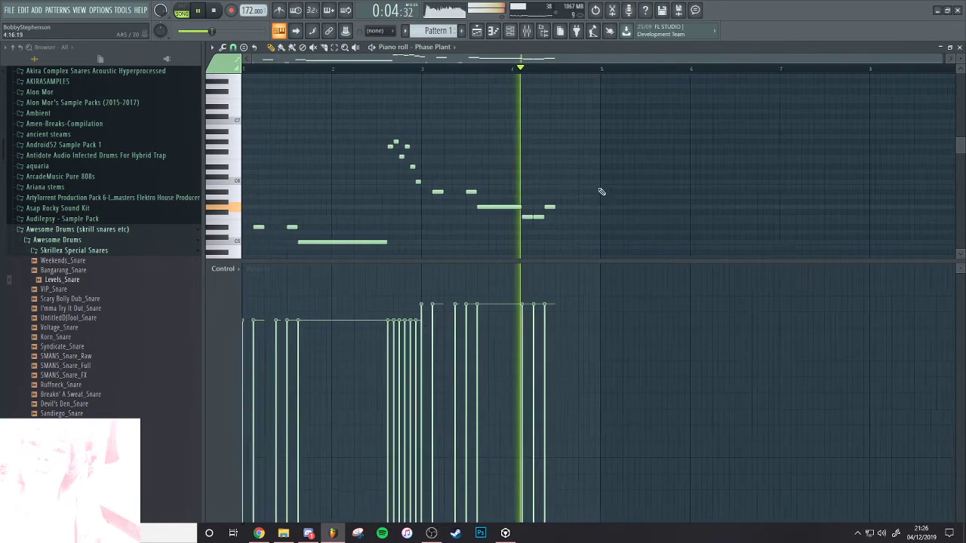
pyautogui.scroll(4, 548, 205)
# Add two-step D#5 and F5 notes from step 9 of bar 4 and play from the start of the ending phrase
pyautogui.press('space')
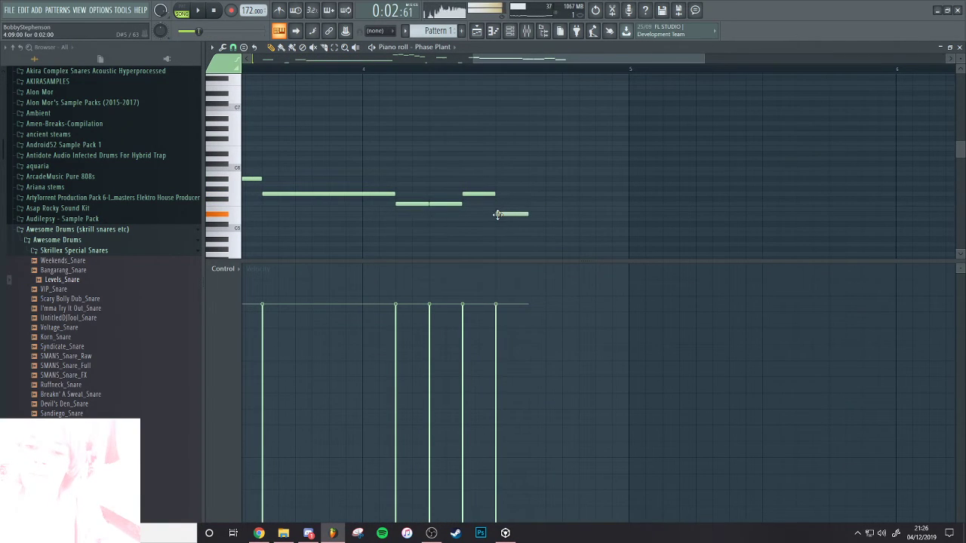
pyautogui.rightClick(572, 229)
pyautogui.press('space')
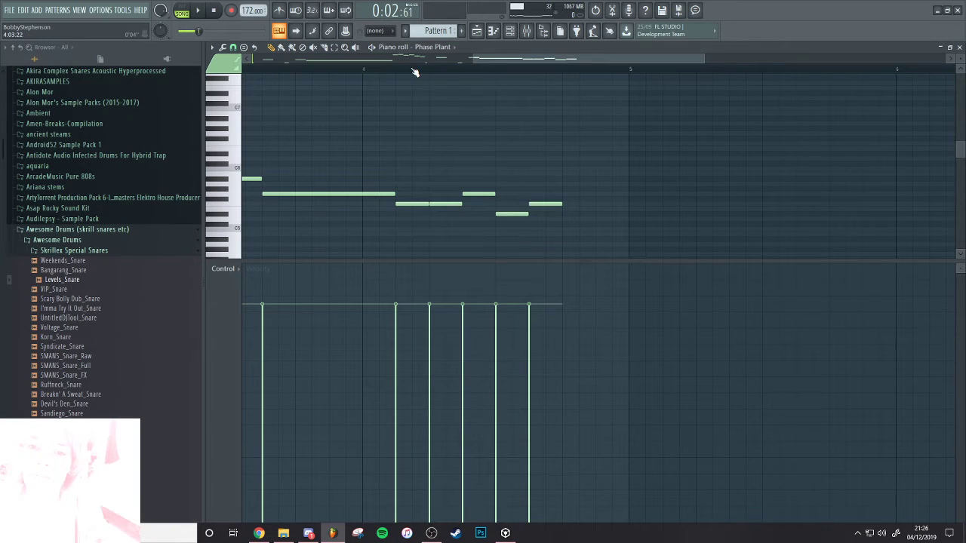
pyautogui.click(414, 71)
pyautogui.press('space')
# Finish bar 4 with two-step A#5 and C6 notes at steps 13 and 15, and play the ending
pyautogui.click(565, 183)
pyautogui.press('space')
pyautogui.keyDown('ctrl'); pyautogui.rightClick(574, 182); pyautogui.keyUp('ctrl')
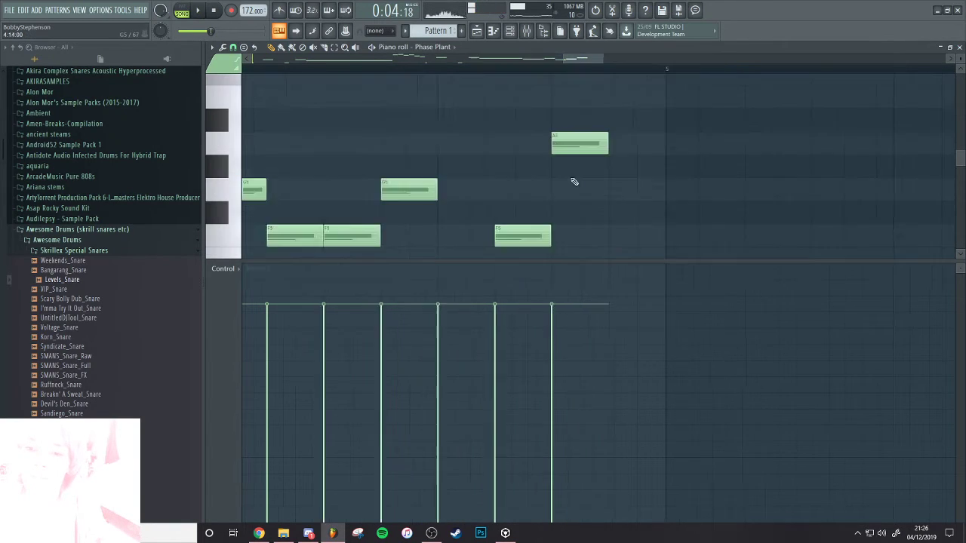
pyautogui.moveTo(572, 143); pyautogui.dragTo(573, 119)
pyautogui.click(620, 78)
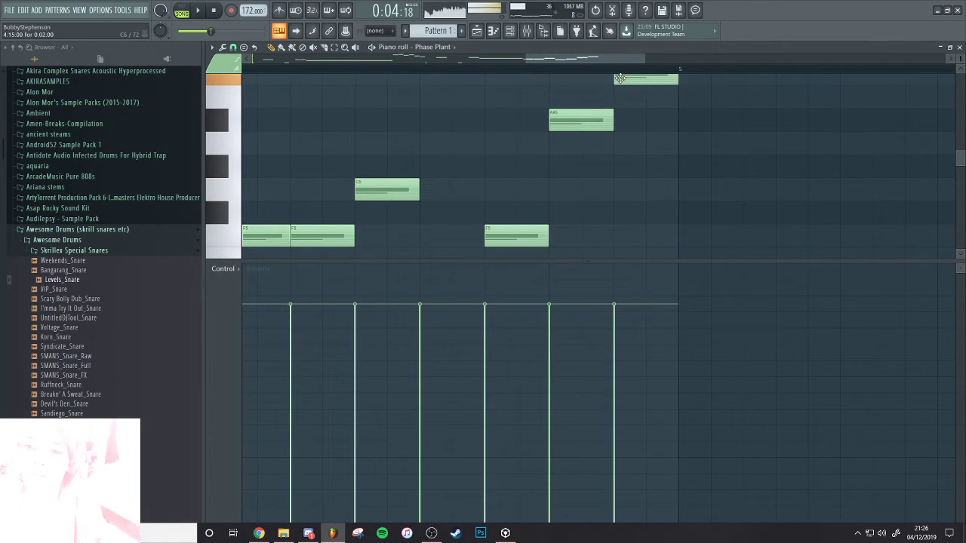
pyautogui.press('space')
# Duplicate the Pattern 1 clip on playlist Track 18 so the copy starts at bar 5
pyautogui.keyDown('ctrl'); pyautogui.rightClick(785, 128); pyautogui.keyUp('ctrl')
pyautogui.press('F9')
pyautogui.press('F7')
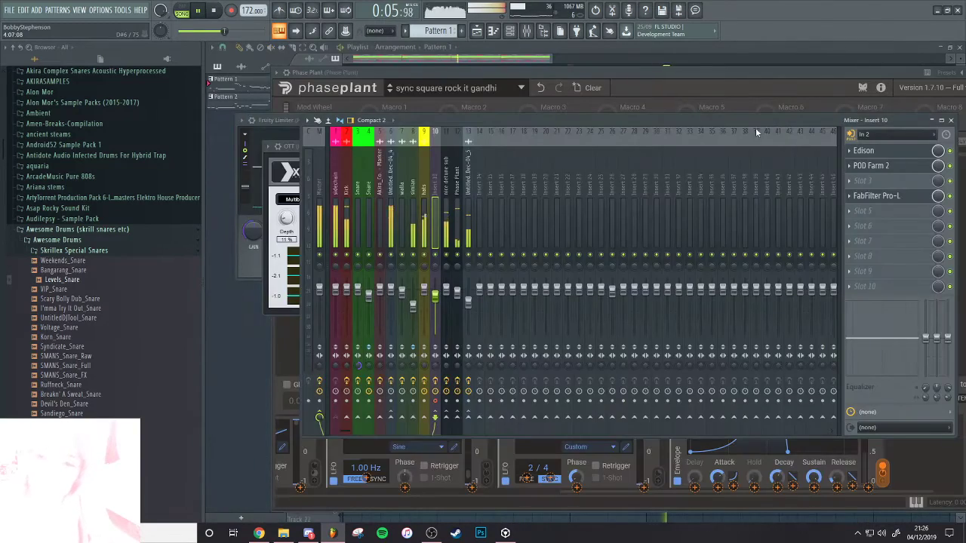
pyautogui.click(654, 59)
pyautogui.press('space')
pyautogui.keyDown('ctrl'); pyautogui.click(529, 429); pyautogui.keyUp('ctrl')
pyautogui.hotkey('ctrl', 'b')
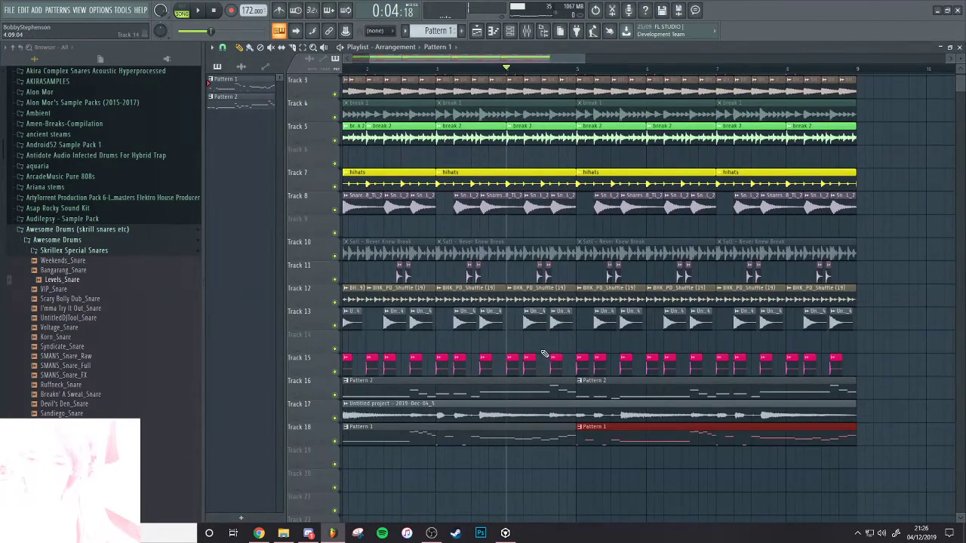
# Mute playlist Track 17 and play the arrangement from bar 1
pyautogui.scroll(-1, 544, 353)
pyautogui.click(334, 417)
pyautogui.moveTo(375, 58); pyautogui.dragTo(357, 59)
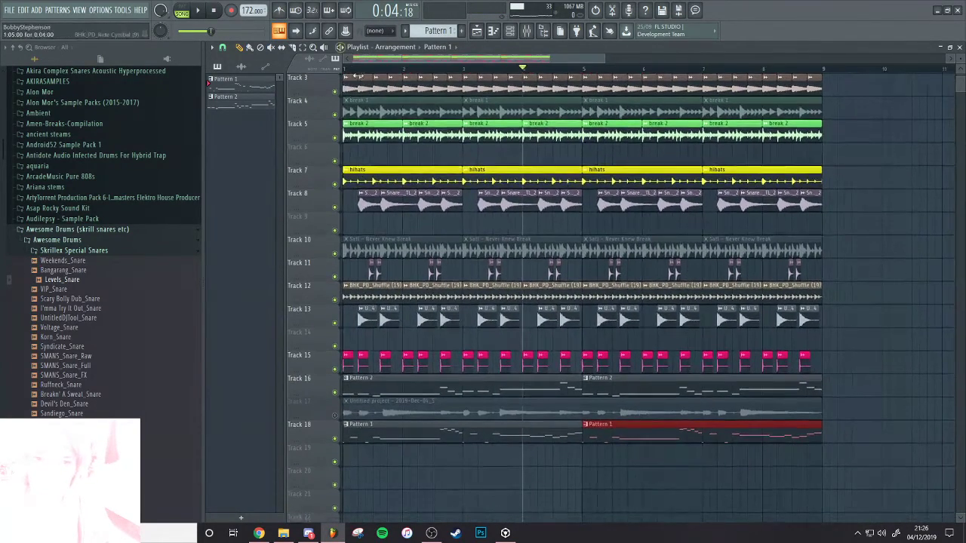
pyautogui.press('space')
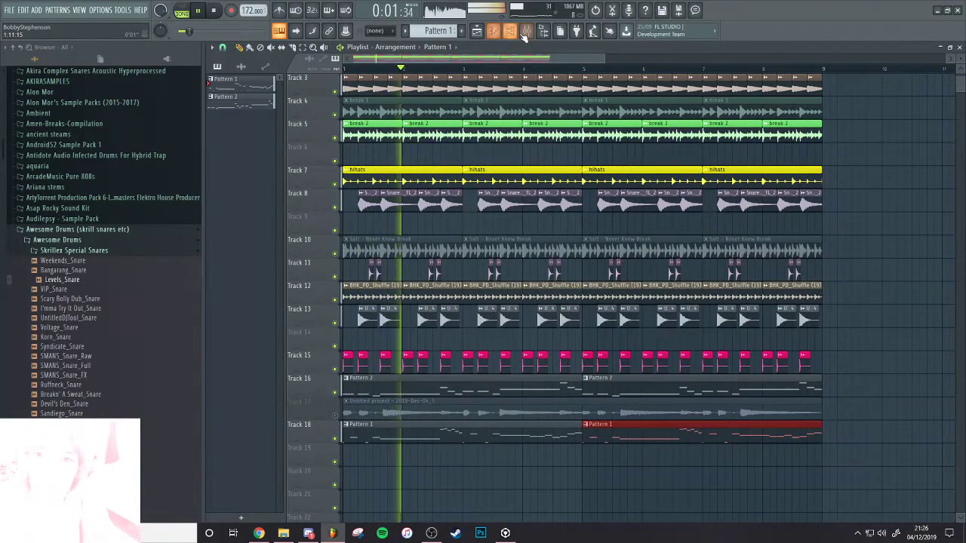
# Lower the Phase Plant mixer track's volume slightly while the arrangement plays, and close the mixer
pyautogui.click(526, 31)
pyautogui.moveTo(457, 292); pyautogui.dragTo(457, 294)
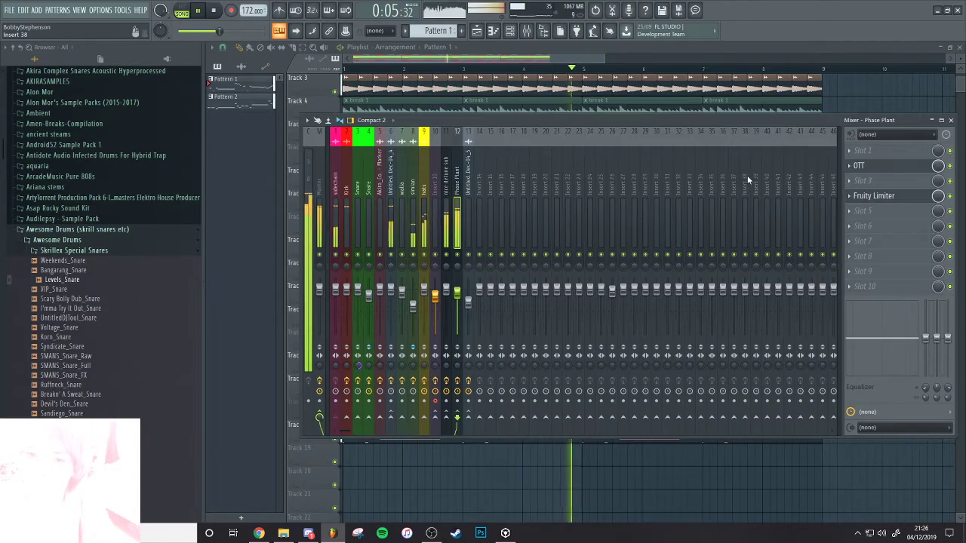
pyautogui.click(951, 120)
pyautogui.click(260, 536)
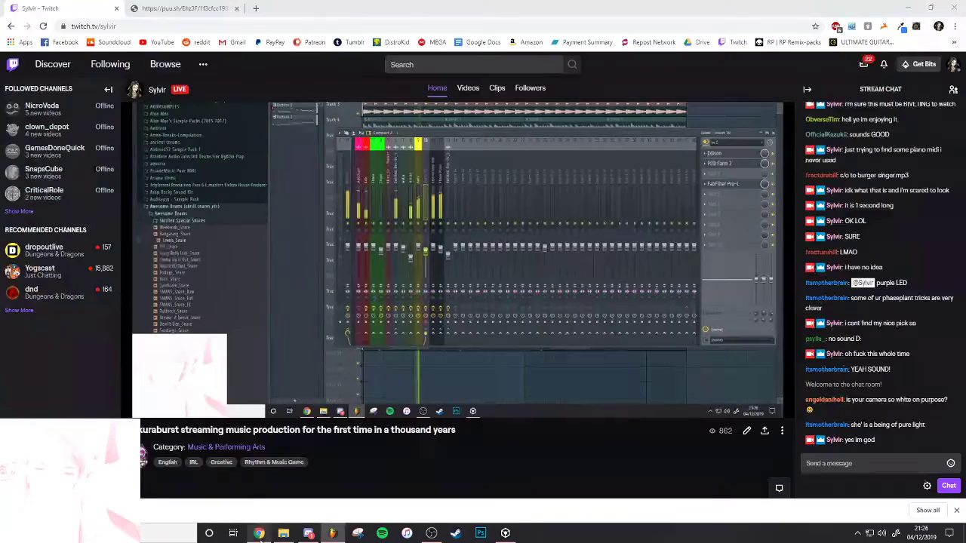
pyautogui.click(332, 534)
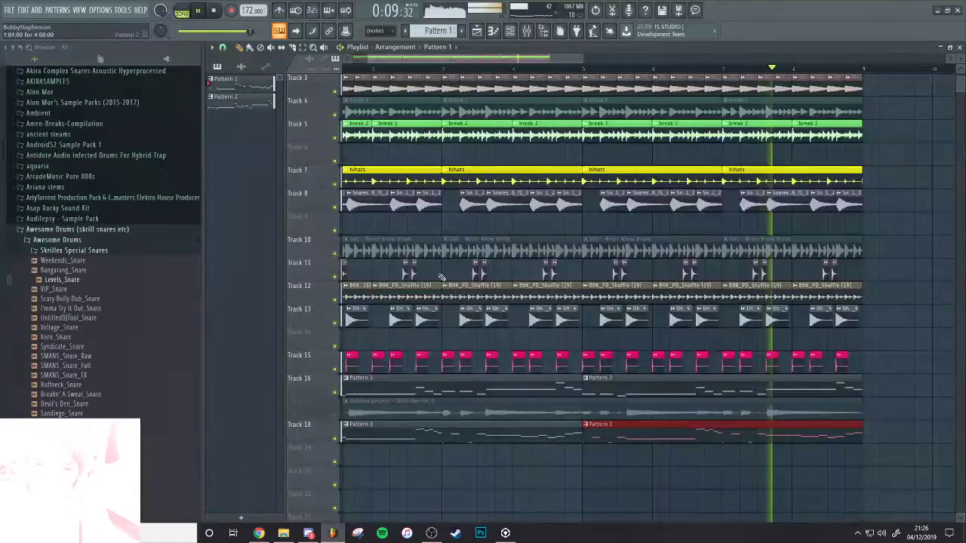
# Unmute the "Satl - Never Knew Break" clips on Track 10 and lower the simian mixer track's volume
pyautogui.scroll(-5, 571, 231)
pyautogui.keyDown('ctrl'); pyautogui.click(646, 256); pyautogui.keyUp('ctrl')
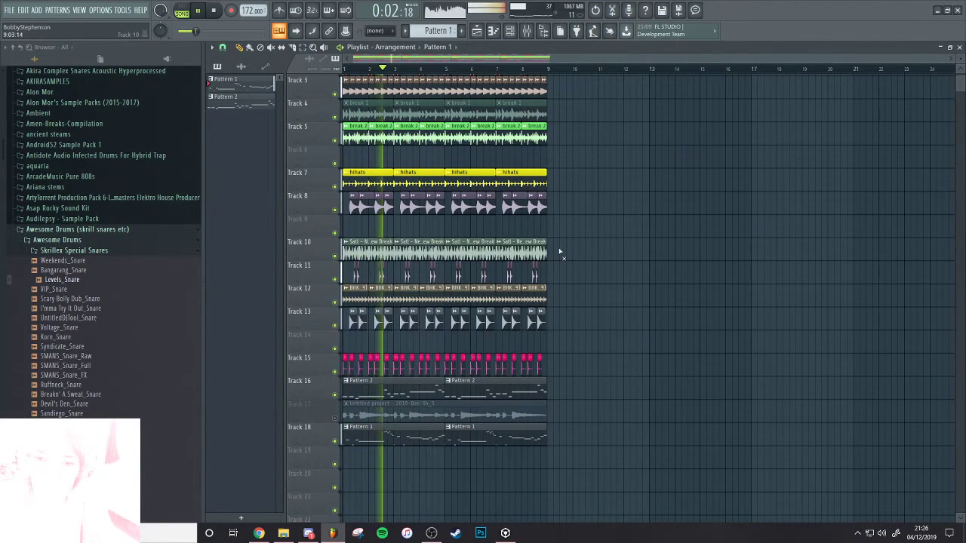
pyautogui.press('F9')
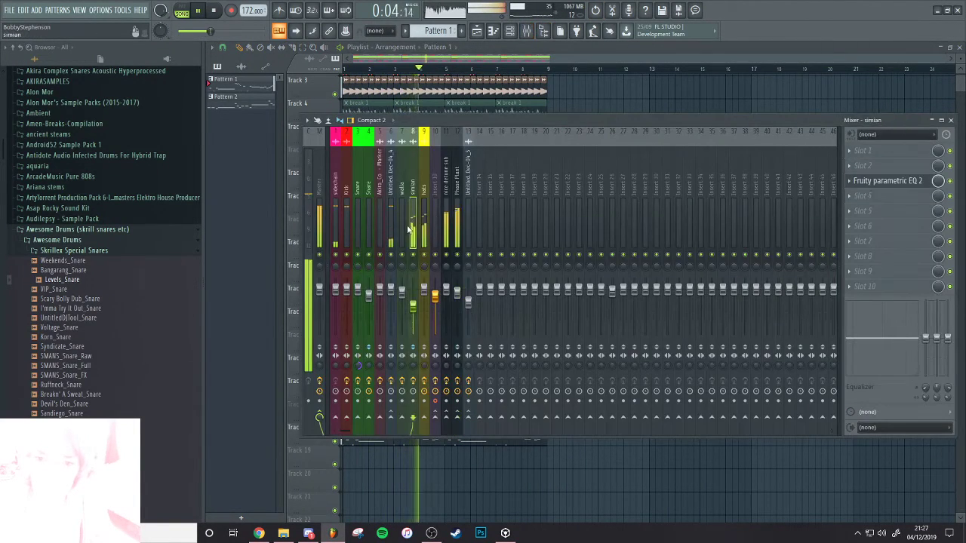
pyautogui.click(406, 236)
pyautogui.moveTo(412, 306); pyautogui.dragTo(412, 318)
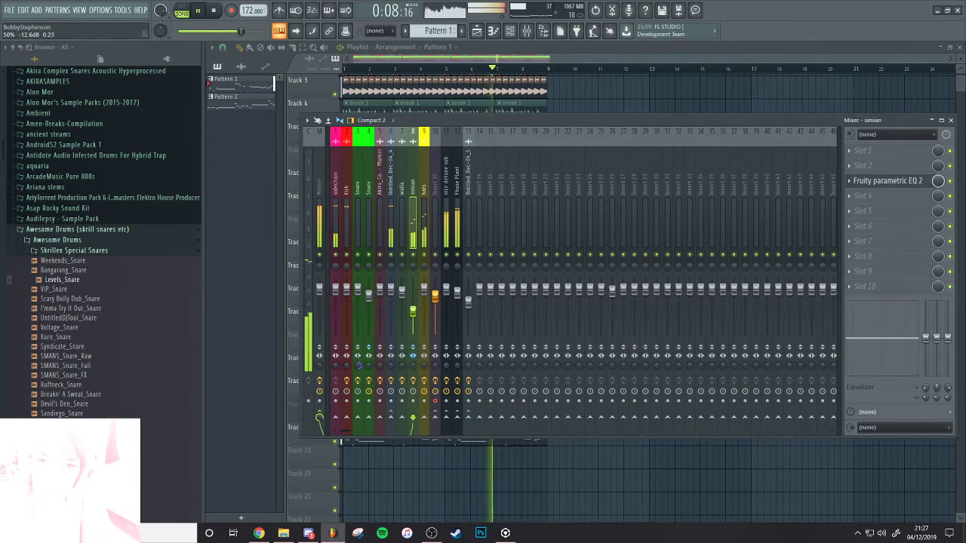
pyautogui.press('F9')
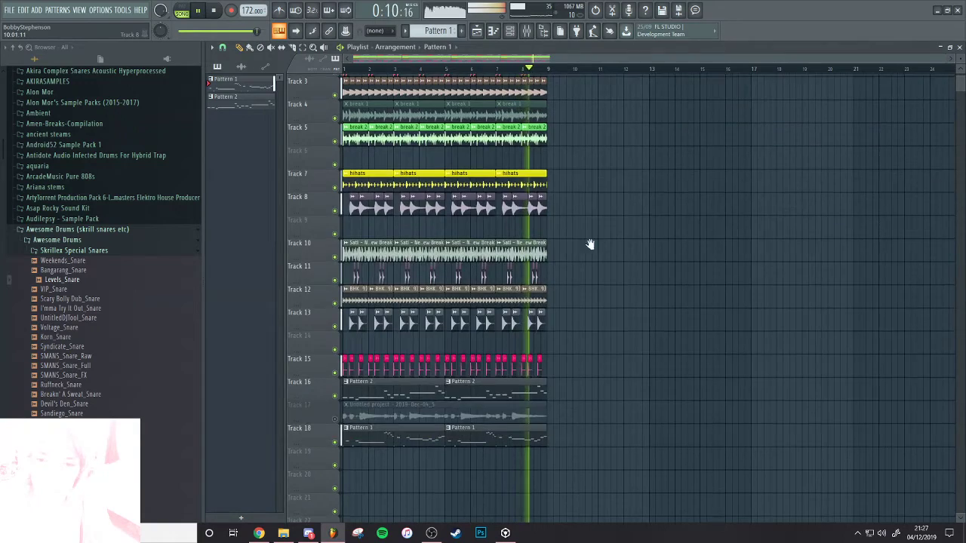
# Unmute the "break 1" clips on playlist Track 4 and lower the walla mixer track's volume
pyautogui.scroll(3, 589, 241)
pyautogui.moveTo(543, 160); pyautogui.dragTo(409, 163)
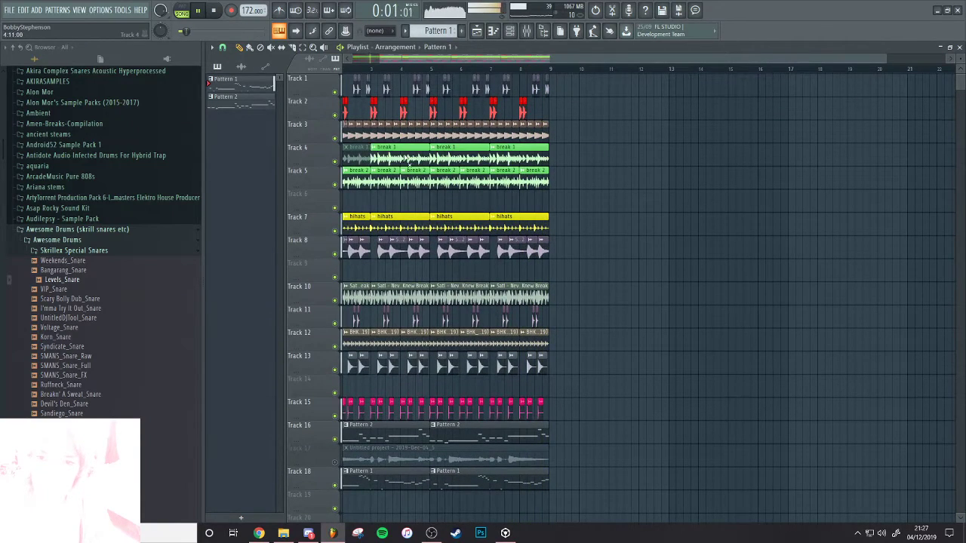
pyautogui.press('F9')
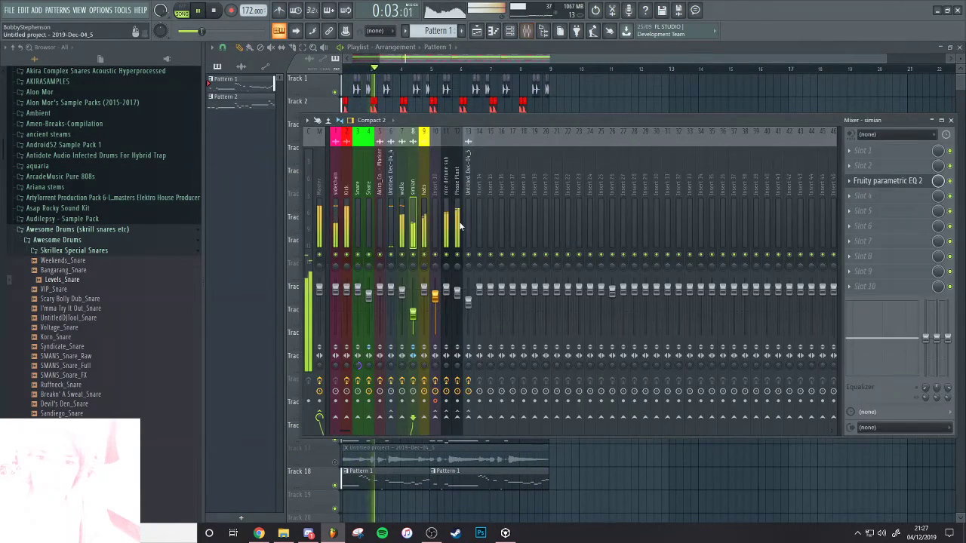
pyautogui.click(405, 278)
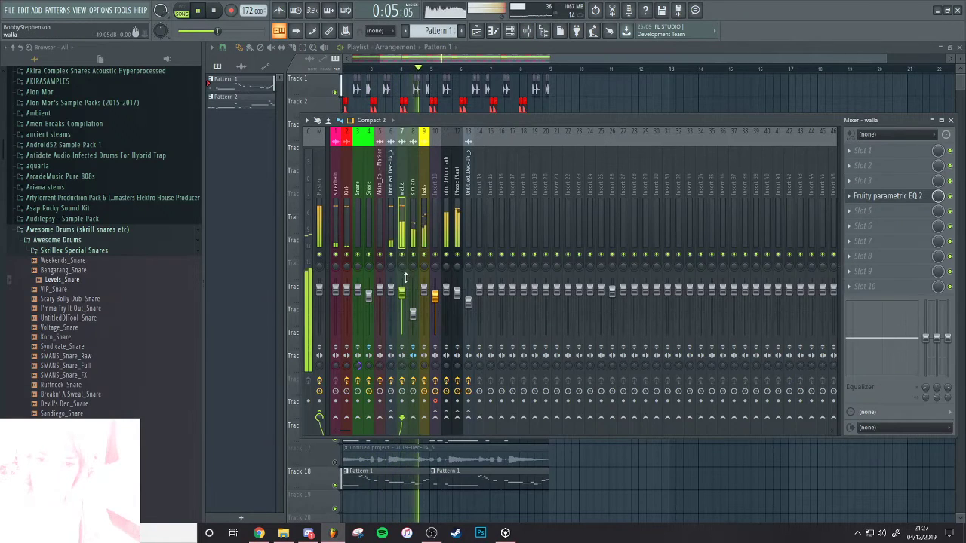
# Stop playback, solo the Pattern 1 melody on playlist Track 18 and play it from the start
pyautogui.click(457, 181)
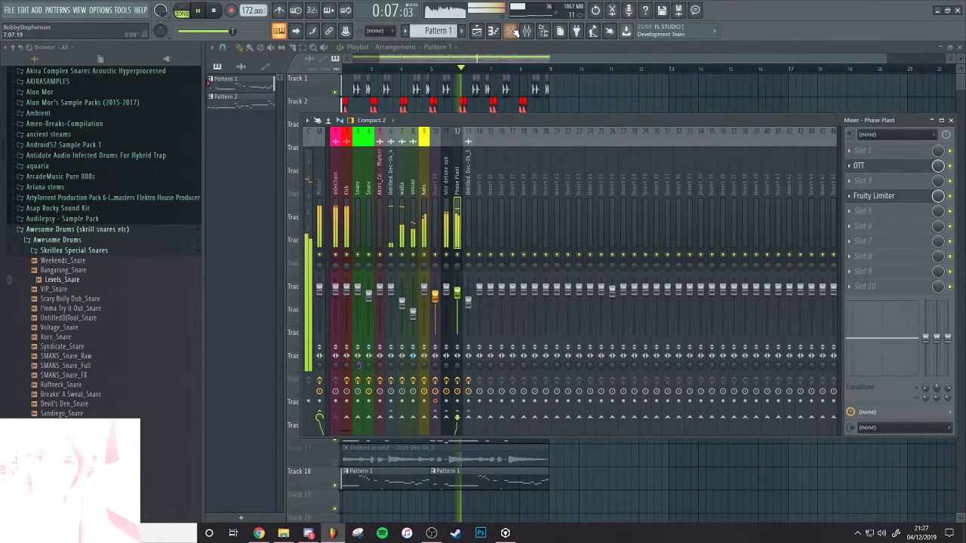
pyautogui.press('F6')
pyautogui.press('space')
pyautogui.rightClick(571, 491)
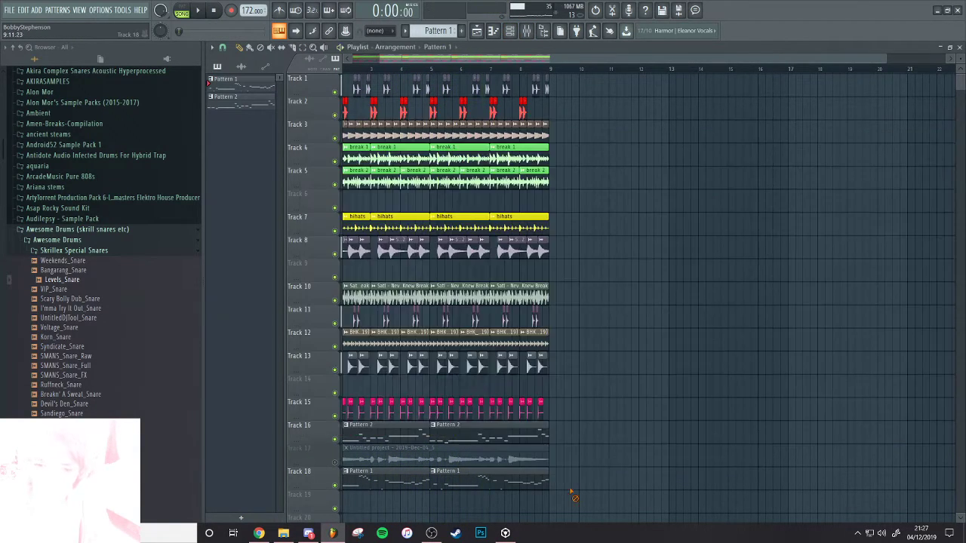
pyautogui.rightClick(336, 487)
pyautogui.press('space')
pyautogui.moveTo(475, 359); pyautogui.dragTo(506, 301)
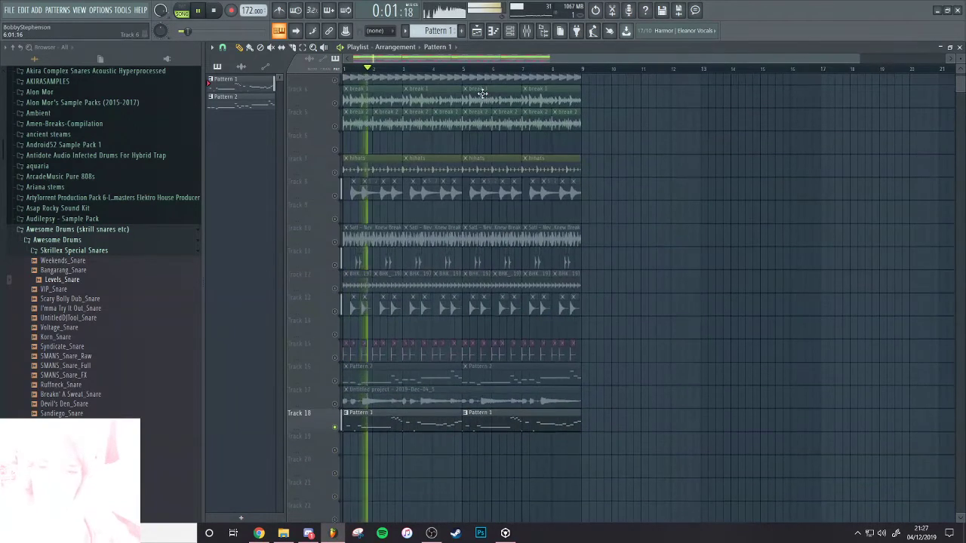
# Open Phase Plant, adjust the first oscillator's detune modulation and set the Disperser frequency to 2.02 kHz
pyautogui.click(525, 31)
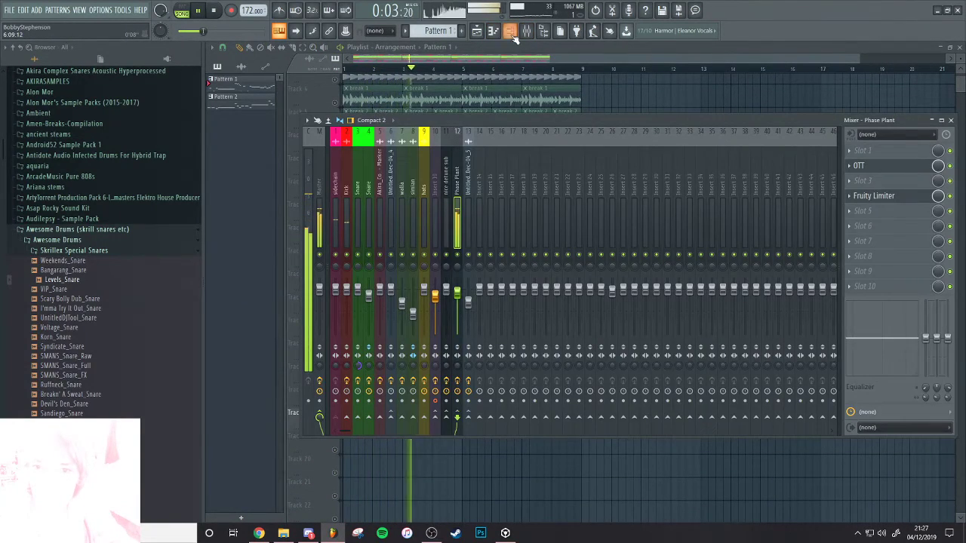
pyautogui.press('F6')
pyautogui.click(561, 445)
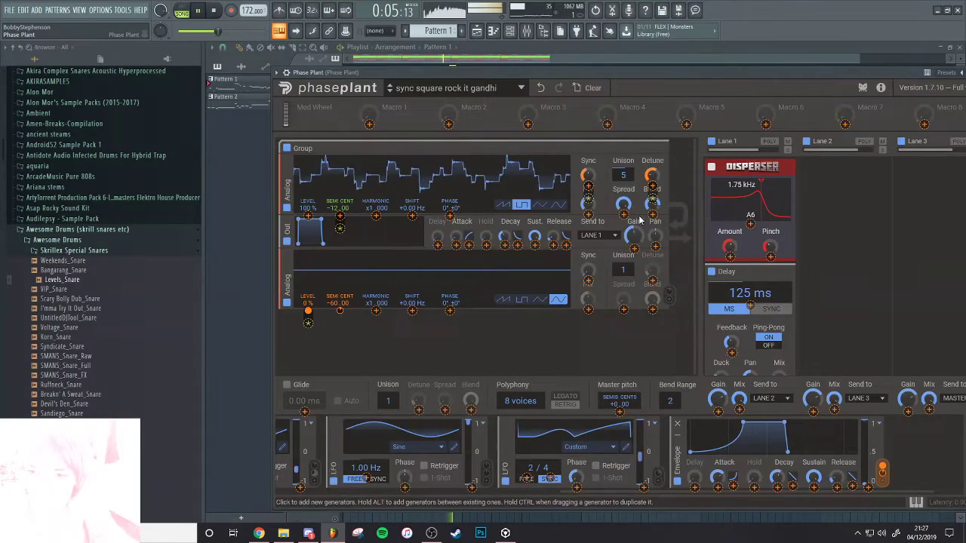
pyautogui.moveTo(652, 187); pyautogui.dragTo(651, 171)
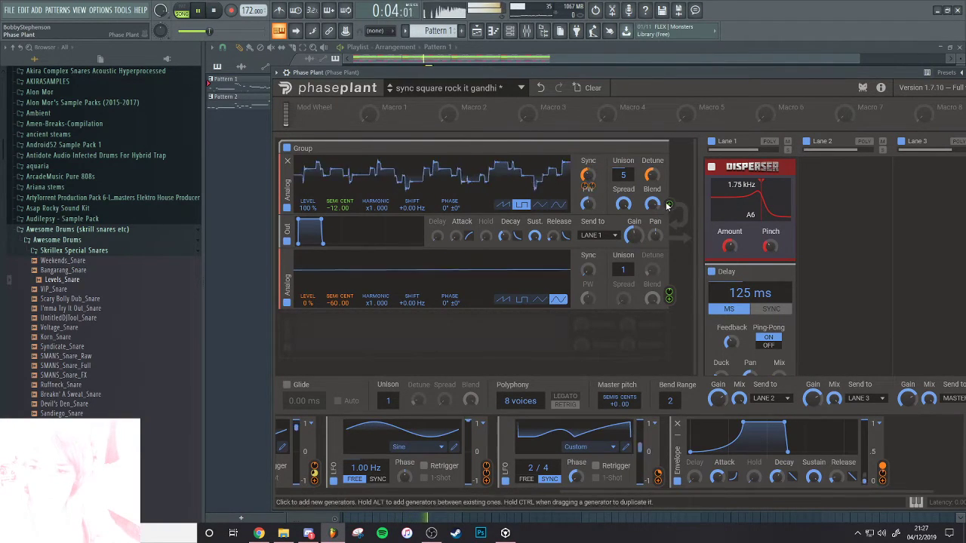
pyautogui.moveTo(758, 198); pyautogui.dragTo(731, 212)
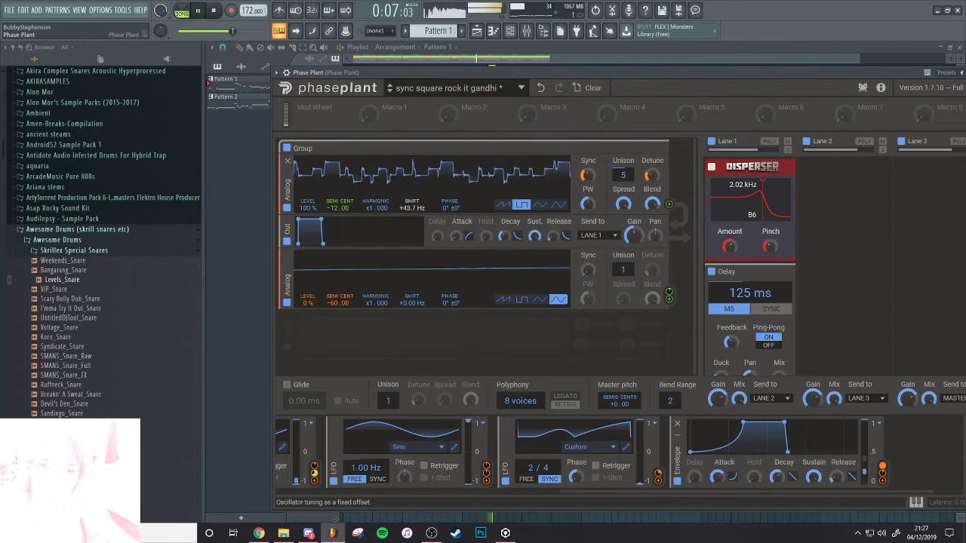
# Try a frequency shift on the first oscillator and a square wave with a x0.921 harmonic on the second
pyautogui.moveTo(412, 208); pyautogui.dragTo(410, 209)
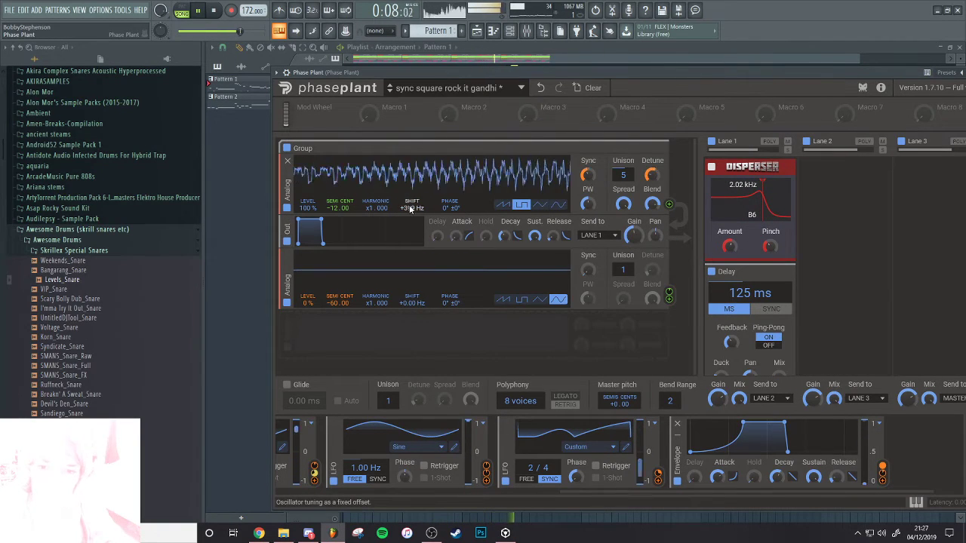
pyautogui.click(522, 206)
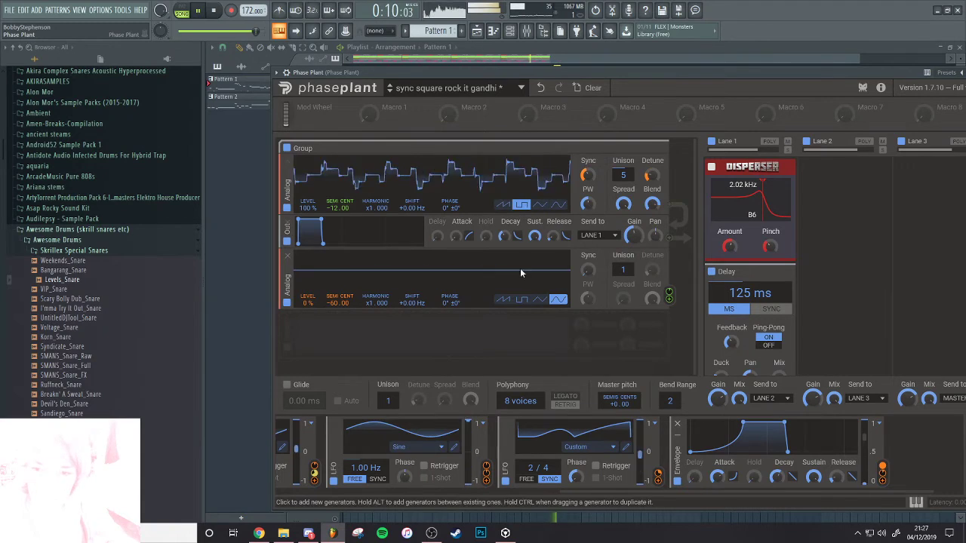
pyautogui.click(518, 301)
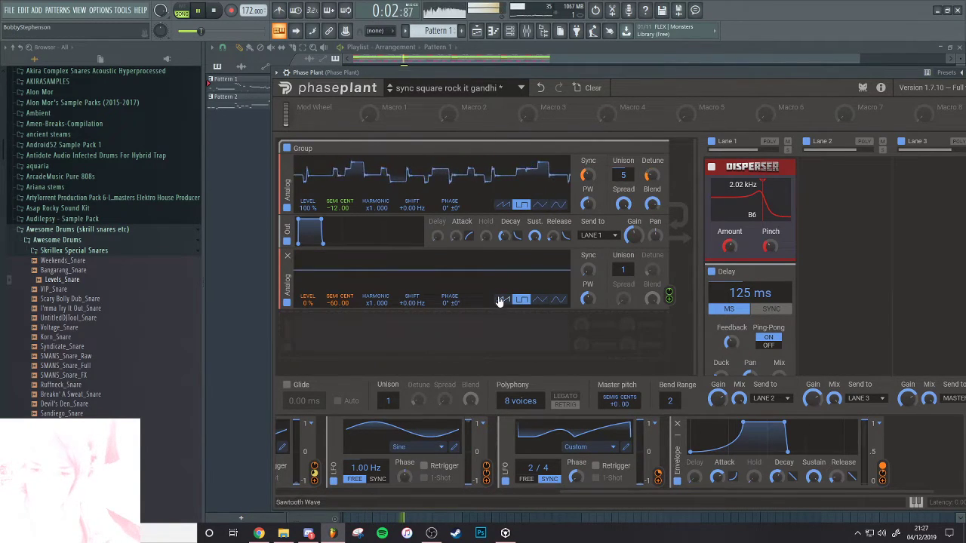
pyautogui.moveTo(338, 309)
pyautogui.moveTo(339, 310); pyautogui.dragTo(379, 304)
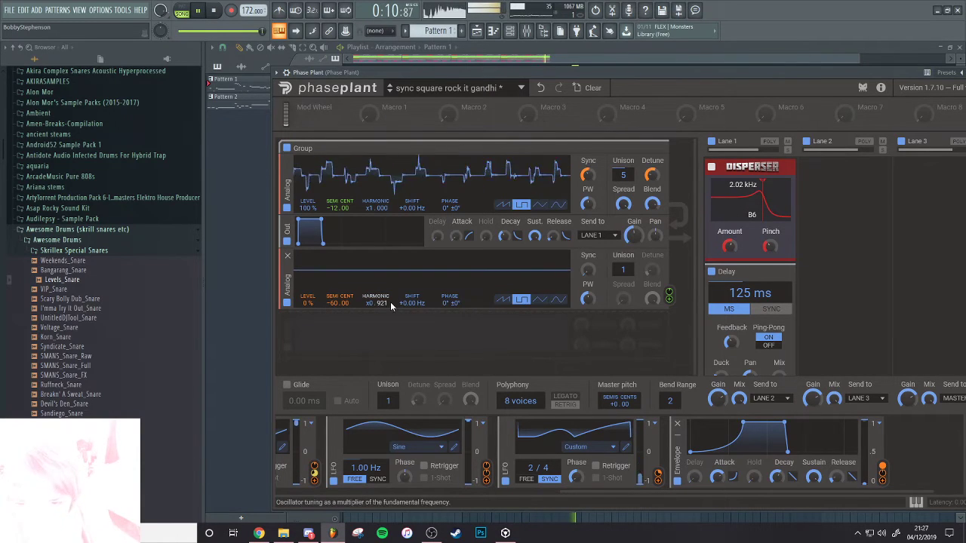
pyautogui.click(559, 300)
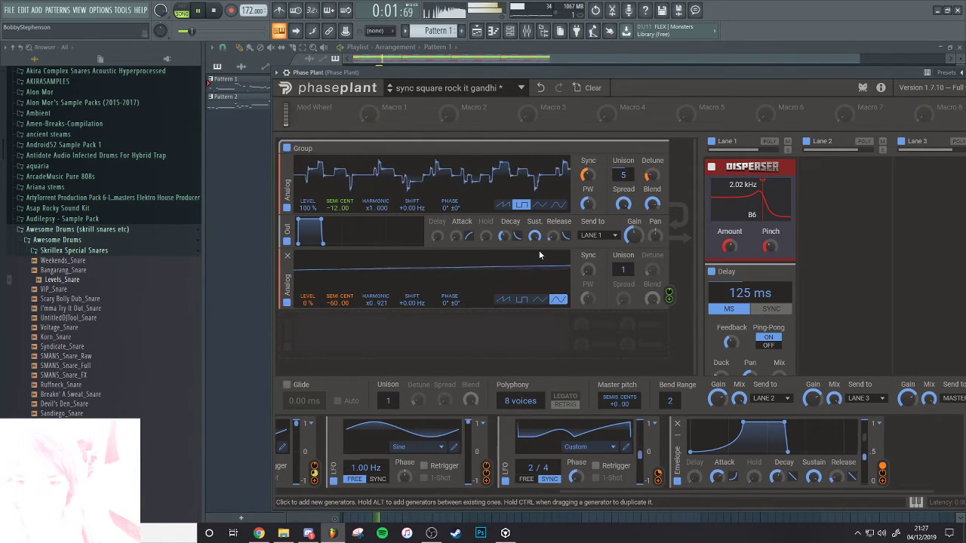
# Set the second oscillator's harmonic to x1.110 and lengthen the modulation envelope's attack slightly
pyautogui.moveTo(376, 302); pyautogui.dragTo(376, 287)
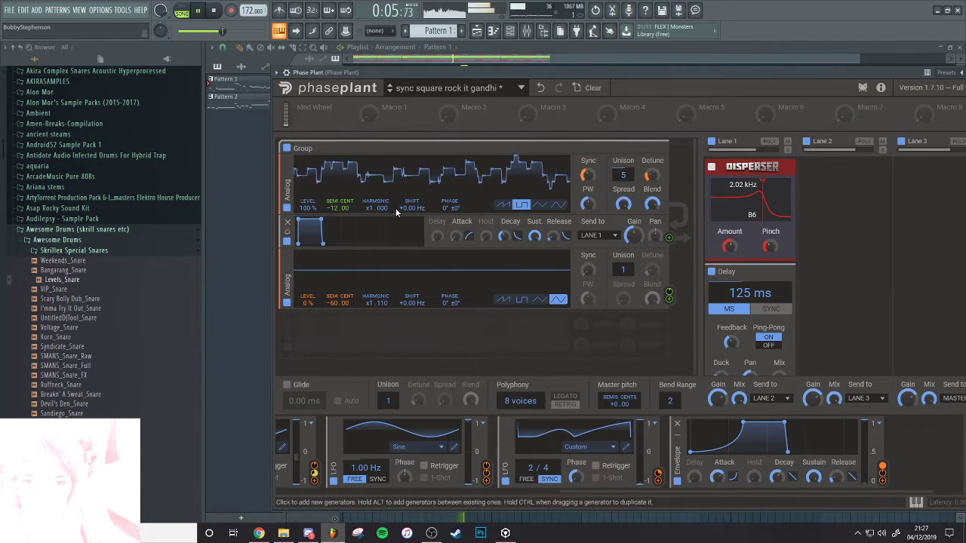
pyautogui.moveTo(337, 213)
pyautogui.moveTo(336, 209)
pyautogui.mouseDown()
pyautogui.moveTo(336, 197)
pyautogui.moveTo(336, 223)
pyautogui.mouseUp()
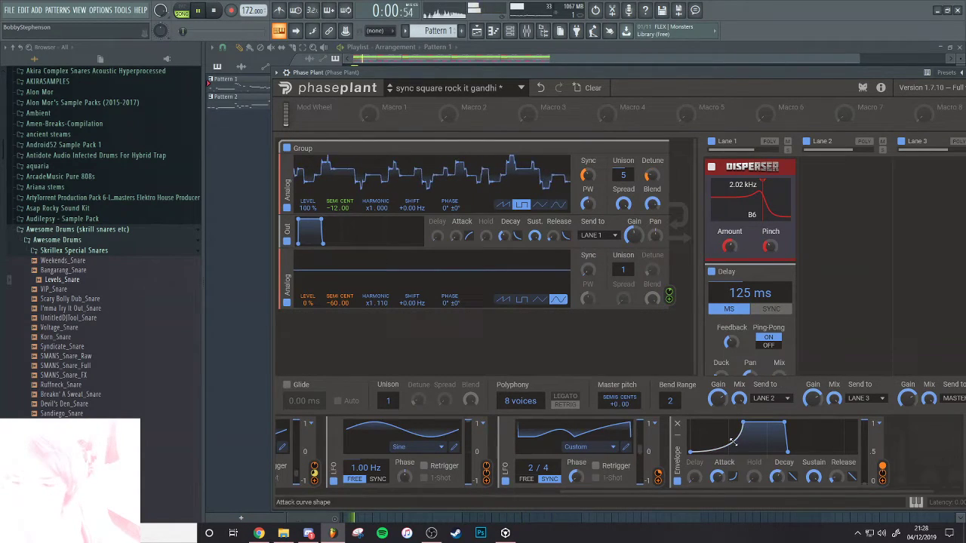
pyautogui.moveTo(718, 477); pyautogui.dragTo(717, 475)
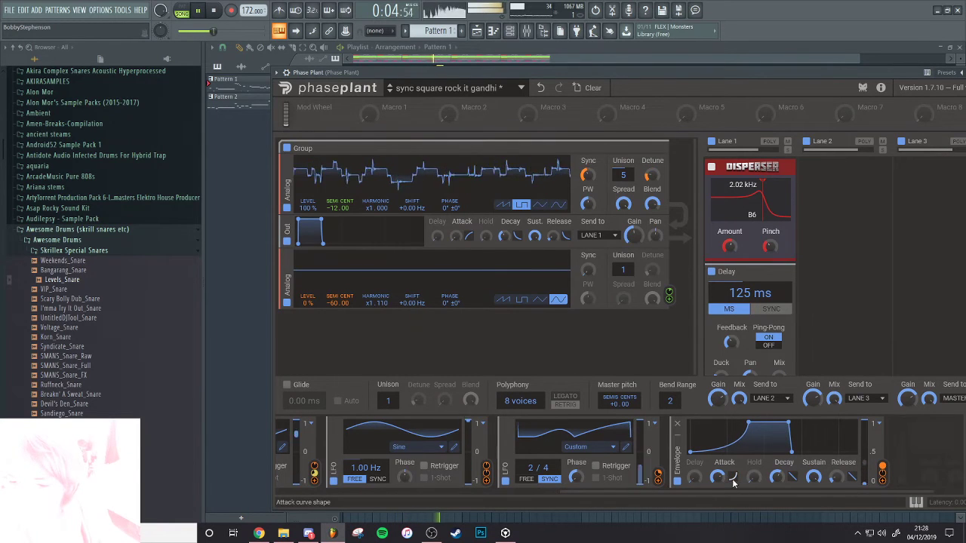
pyautogui.moveTo(718, 478); pyautogui.dragTo(718, 480)
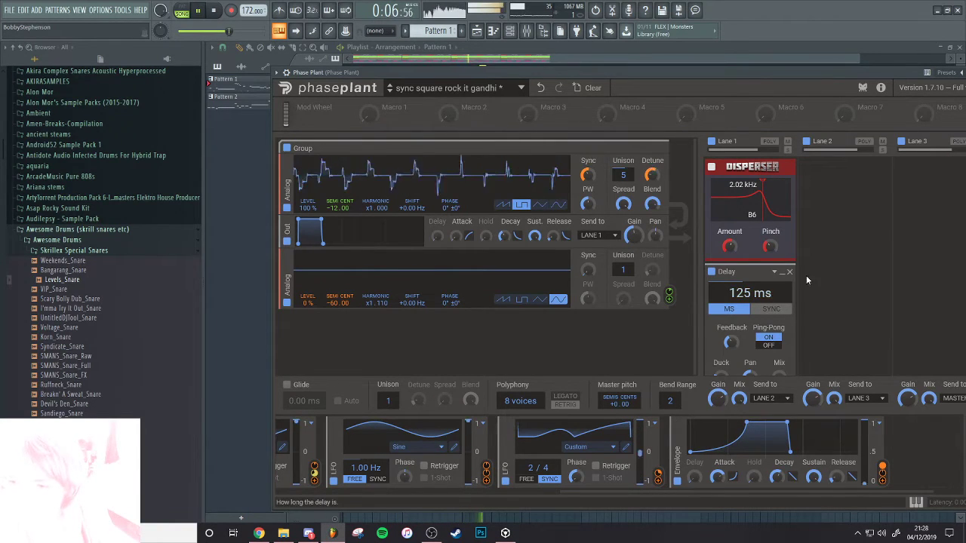
# Set the first oscillator's unison to 4 voices and modulate its frequency shift from the Out module
pyautogui.scroll(-3, 830, 268)
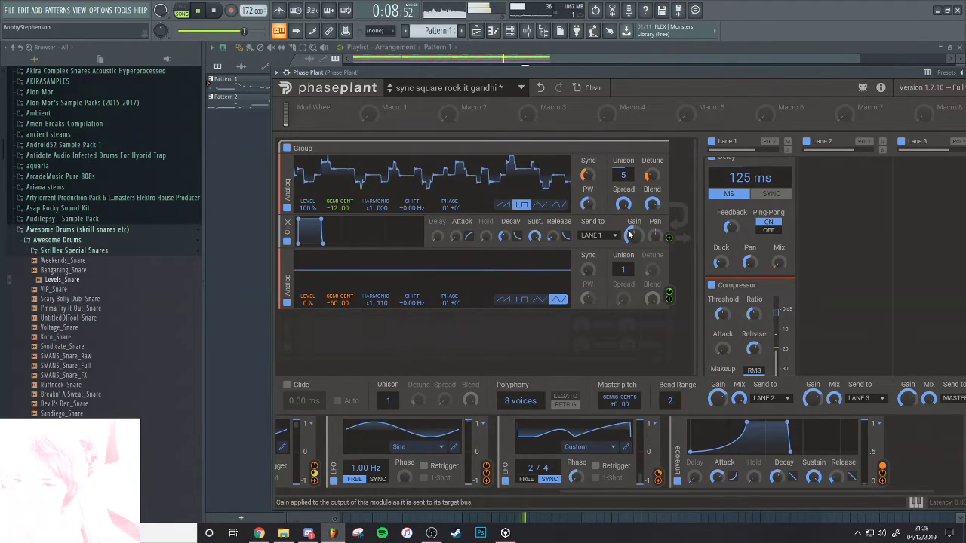
pyautogui.moveTo(623, 175); pyautogui.dragTo(625, 183)
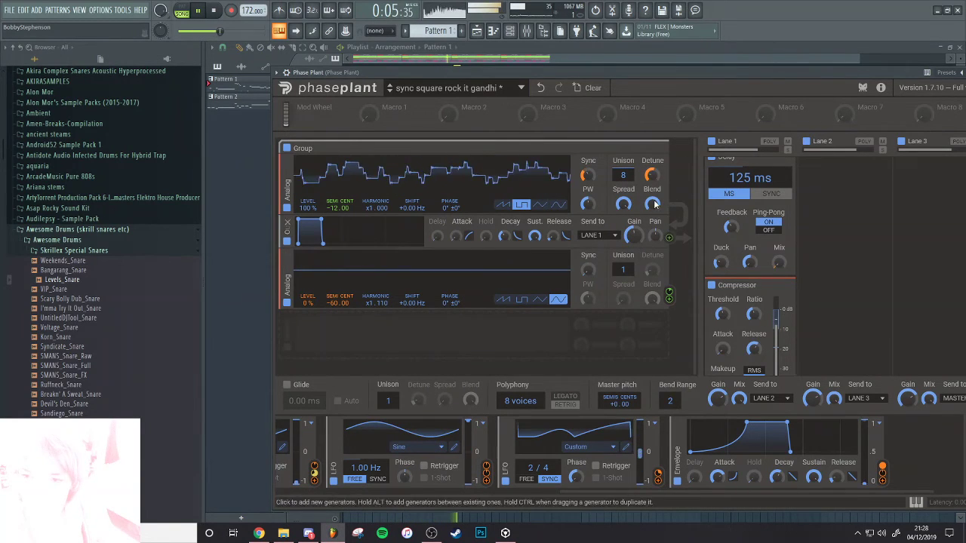
pyautogui.moveTo(623, 175); pyautogui.dragTo(623, 179)
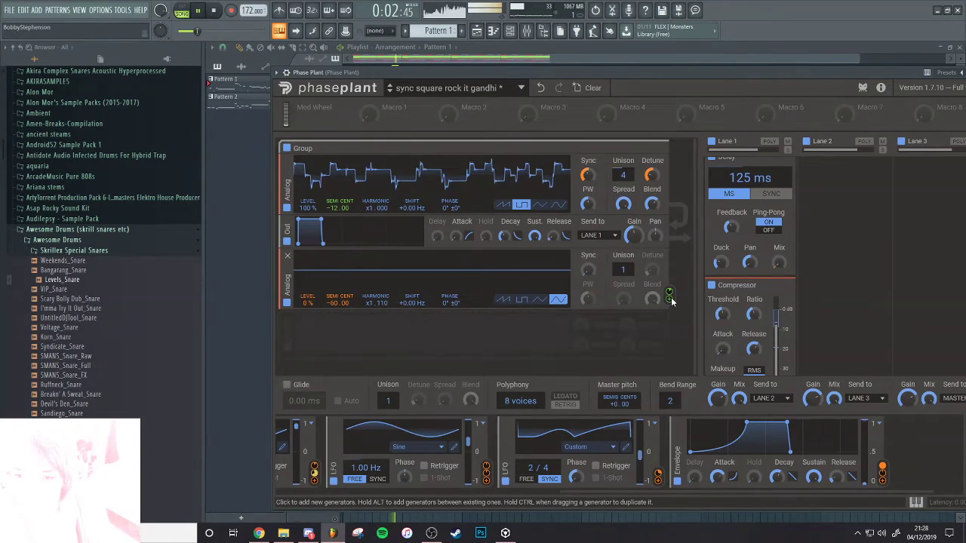
pyautogui.moveTo(668, 237); pyautogui.dragTo(447, 216)
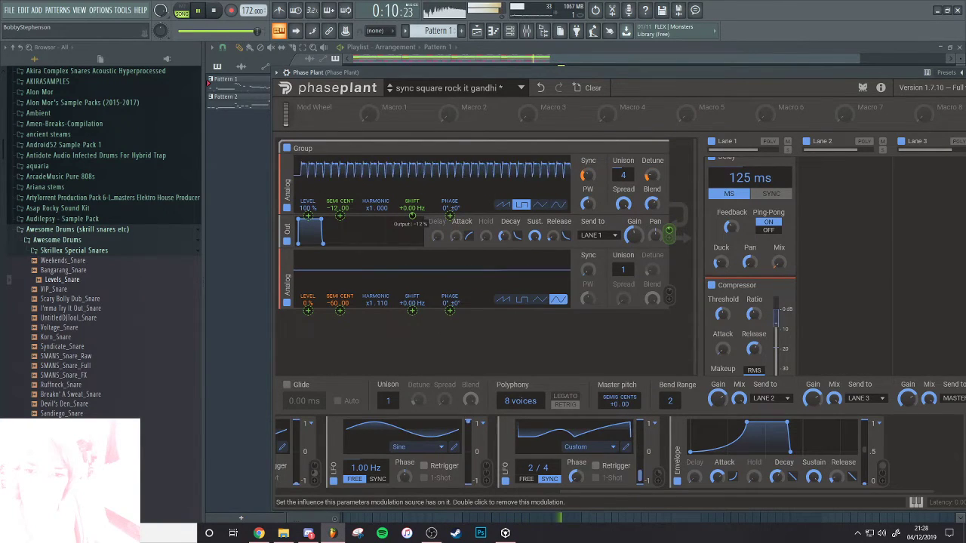
pyautogui.moveTo(412, 216); pyautogui.dragTo(412, 219)
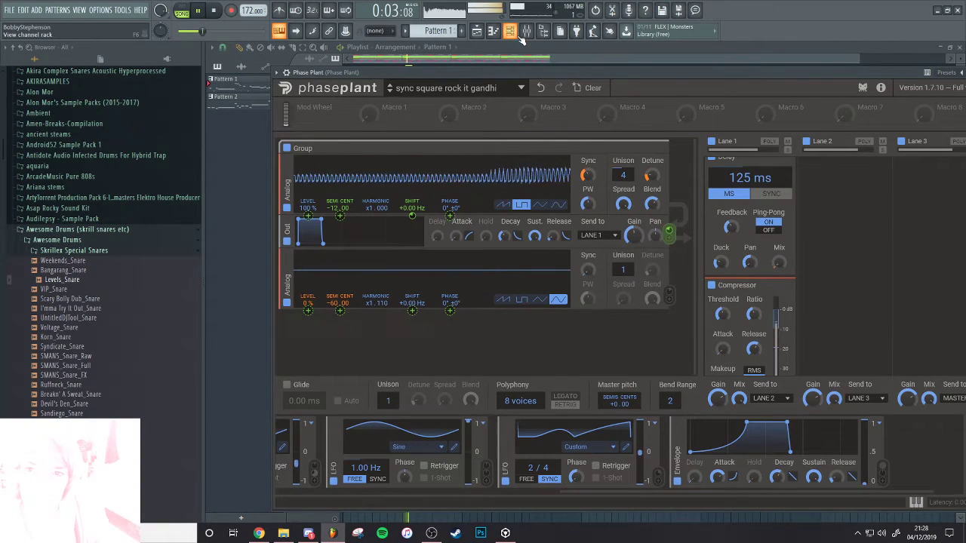
# Open Edison on the Master mixer track and start recording the soloed melody's playback
pyautogui.click(526, 37)
pyautogui.press('space')
pyautogui.click(320, 193)
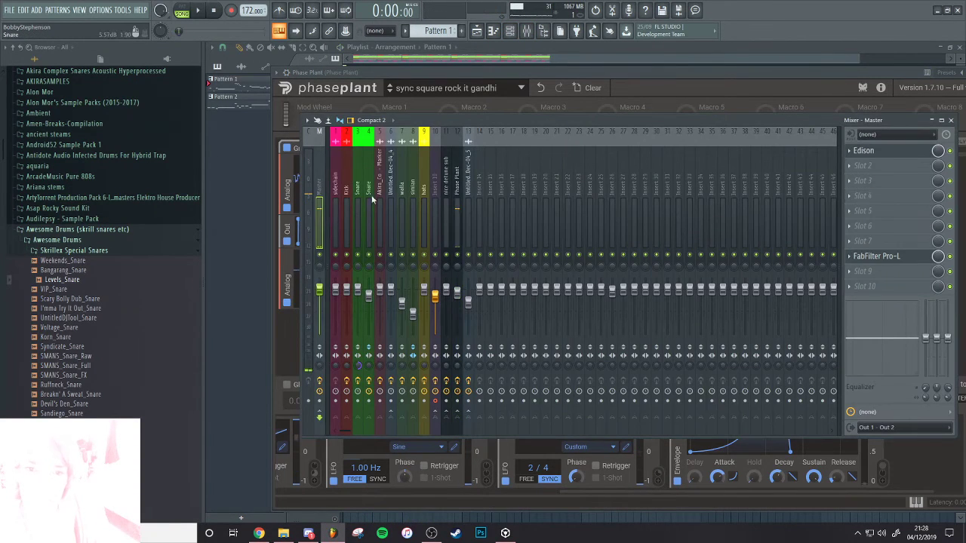
pyautogui.click(903, 153)
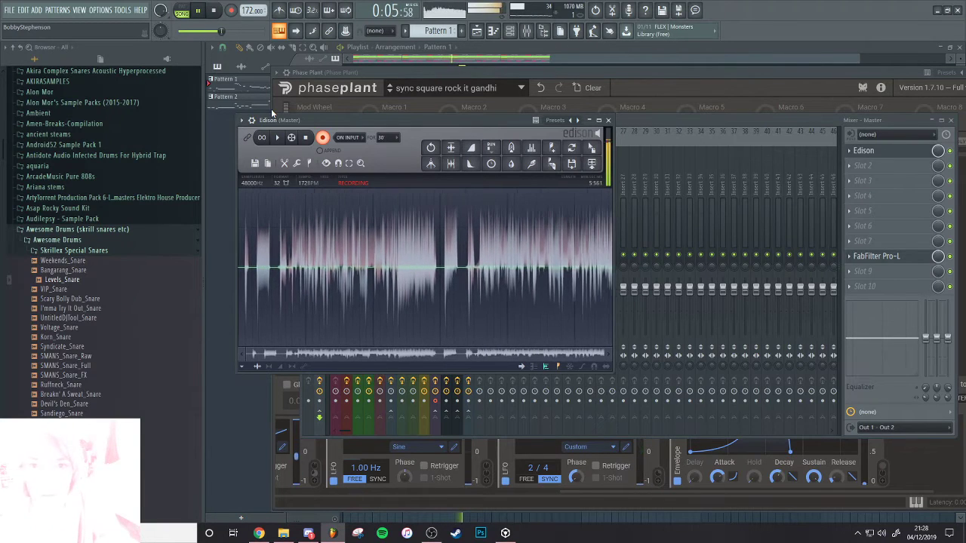
# Stop the Edison recording and place the recorded melody in the playlist as an audio clip at bar 11
pyautogui.click(307, 139)
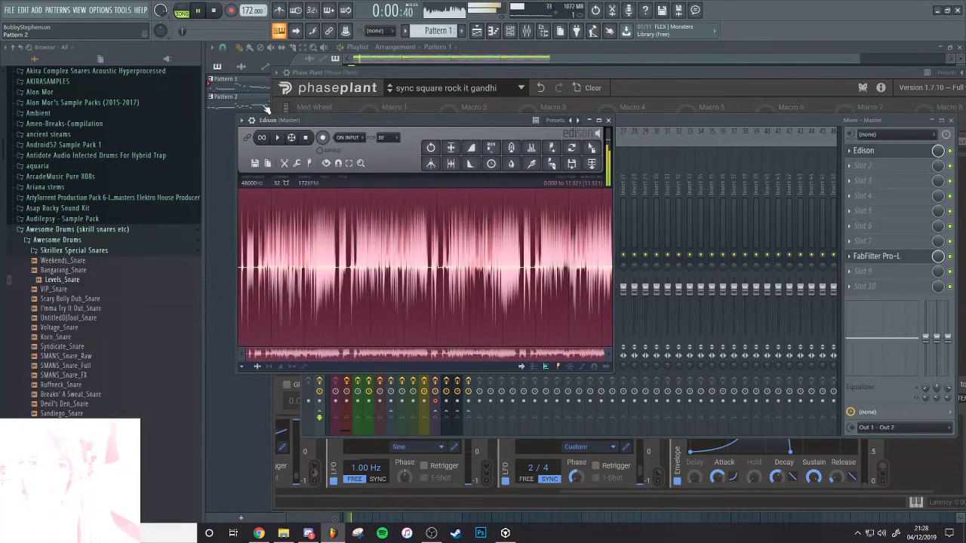
pyautogui.click(415, 89)
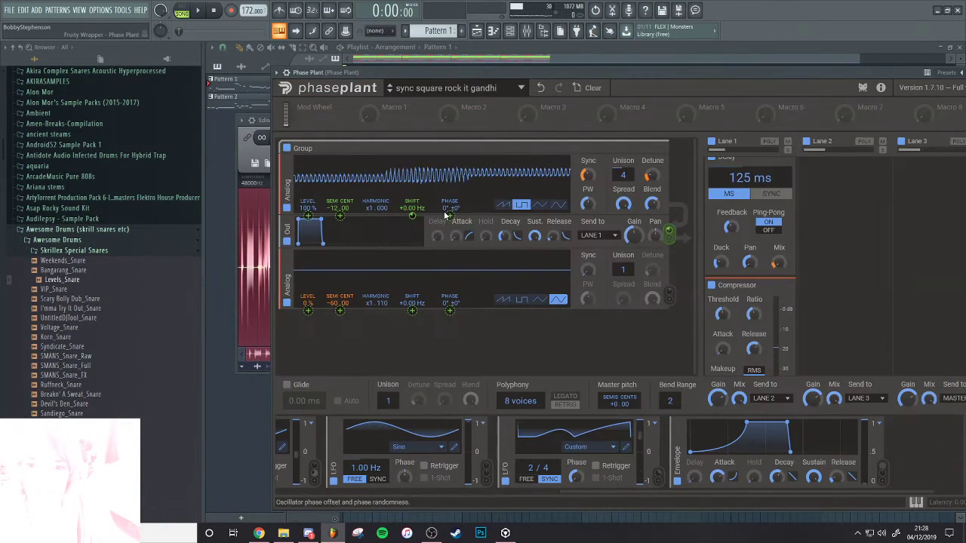
pyautogui.click(250, 153)
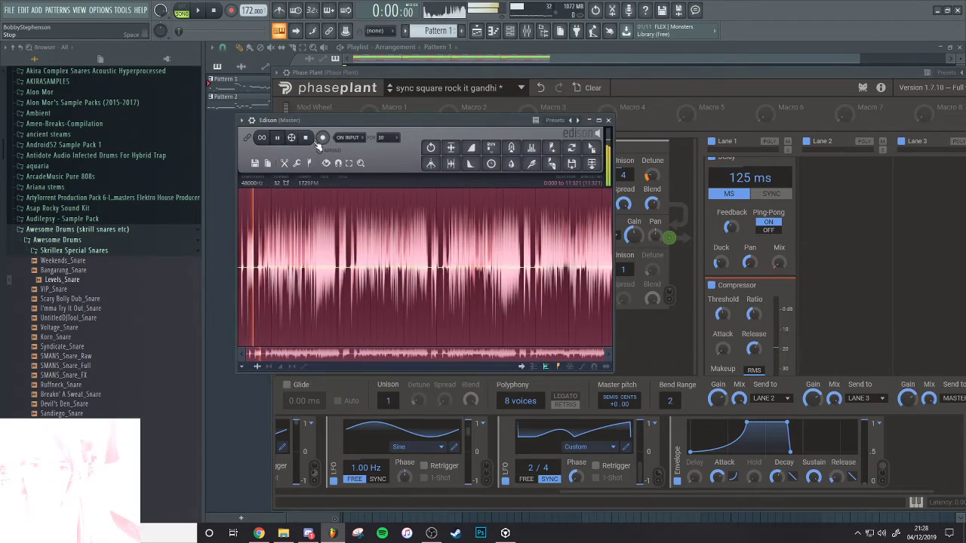
pyautogui.moveTo(700, 73); pyautogui.dragTo(661, 311)
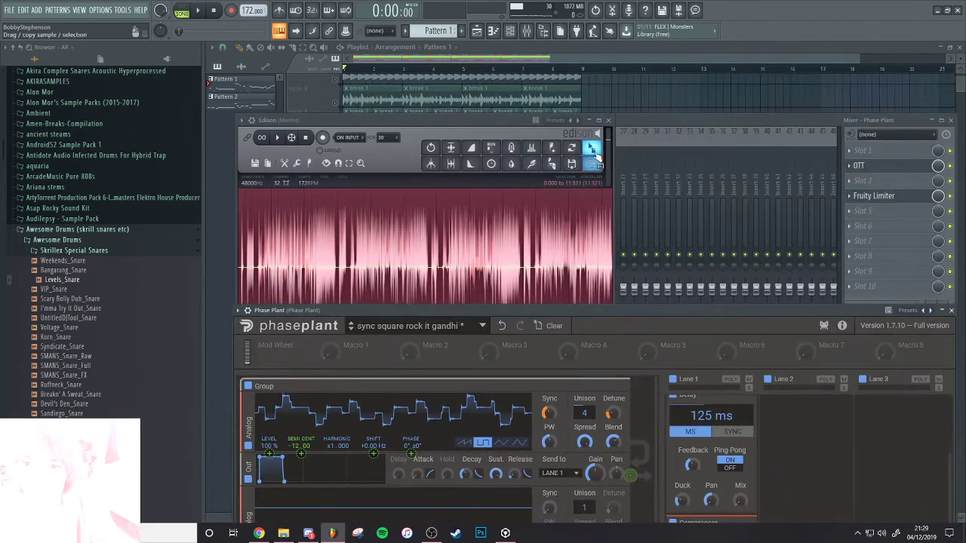
pyautogui.moveTo(594, 151); pyautogui.dragTo(654, 92)
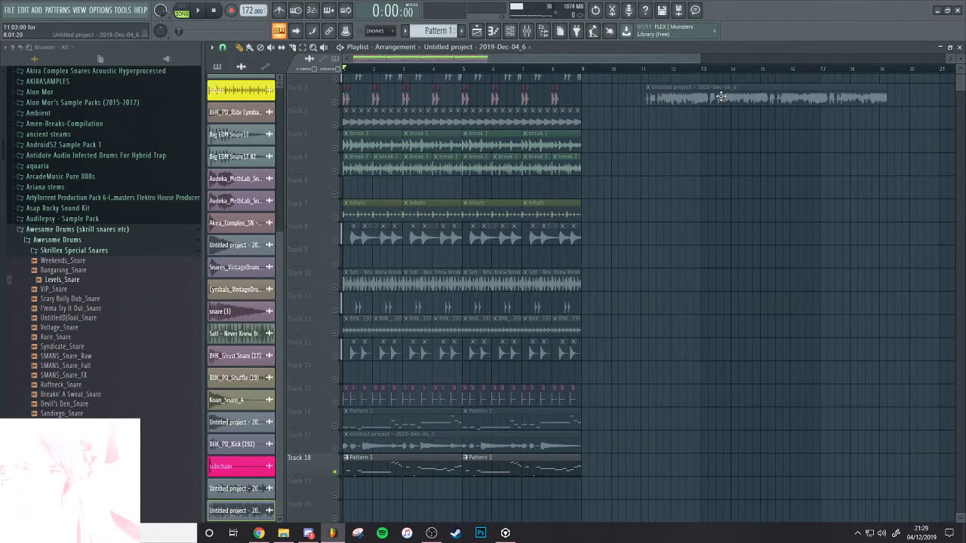
# Raise the recorded melody sample's trim and move its clip to the start of Track 19 with that track enabled
pyautogui.moveTo(556, 309); pyautogui.dragTo(556, 264)
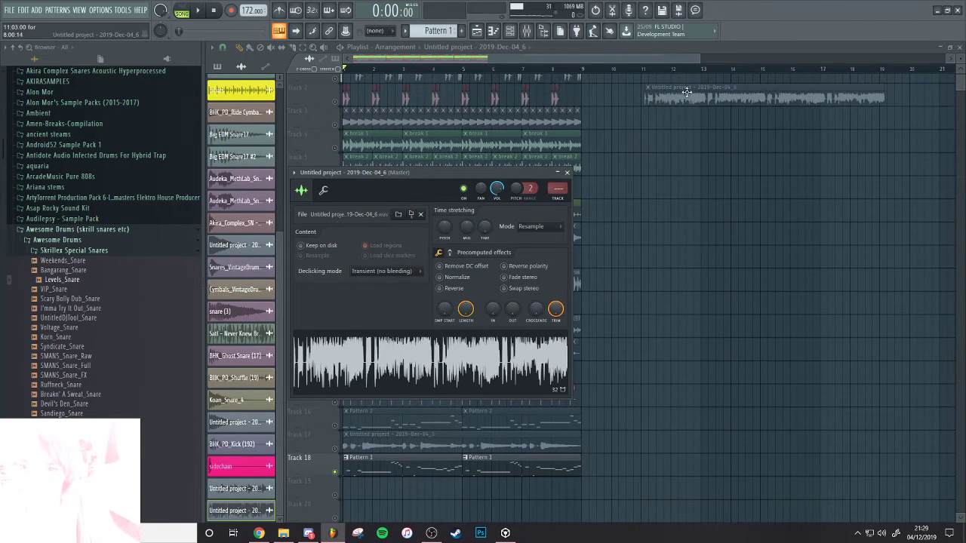
pyautogui.moveTo(688, 95); pyautogui.dragTo(350, 480)
pyautogui.click(335, 495)
pyautogui.press('space')
pyautogui.press('space')
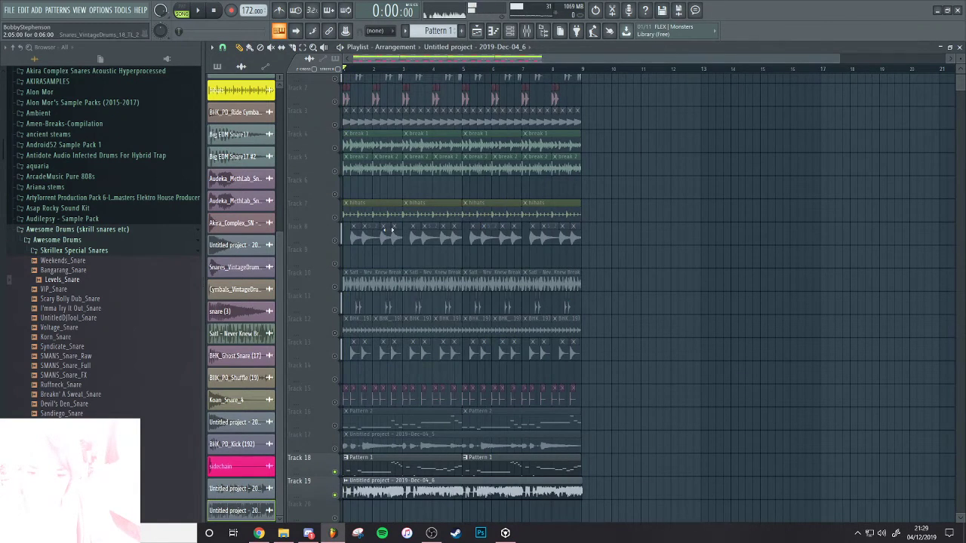
# Route the recorded melody clip to mixer track 14 and move that track ahead of the Phase Plant track
pyautogui.click(528, 32)
pyautogui.press('space')
pyautogui.click(468, 205)
pyautogui.press('space')
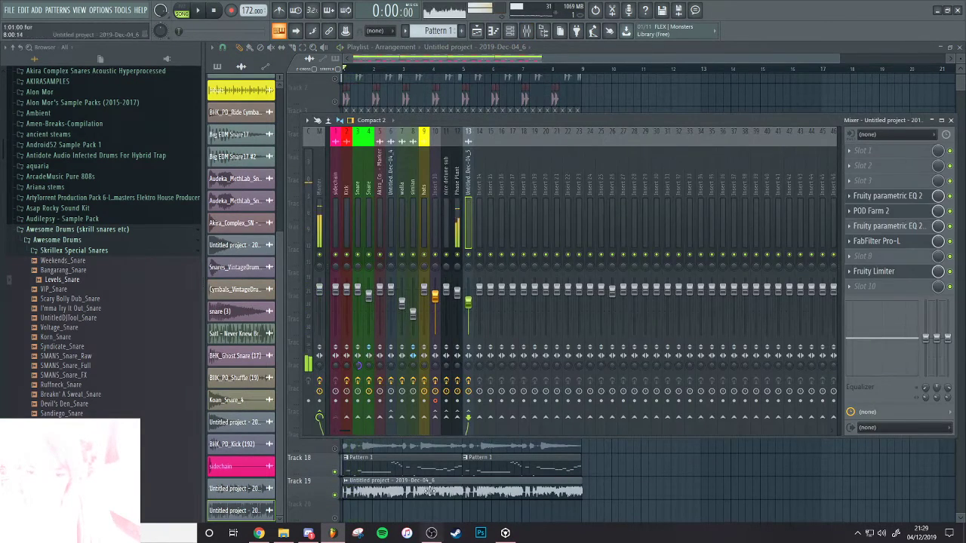
pyautogui.click(428, 468)
pyautogui.doubleClick(428, 494)
pyautogui.click(527, 30)
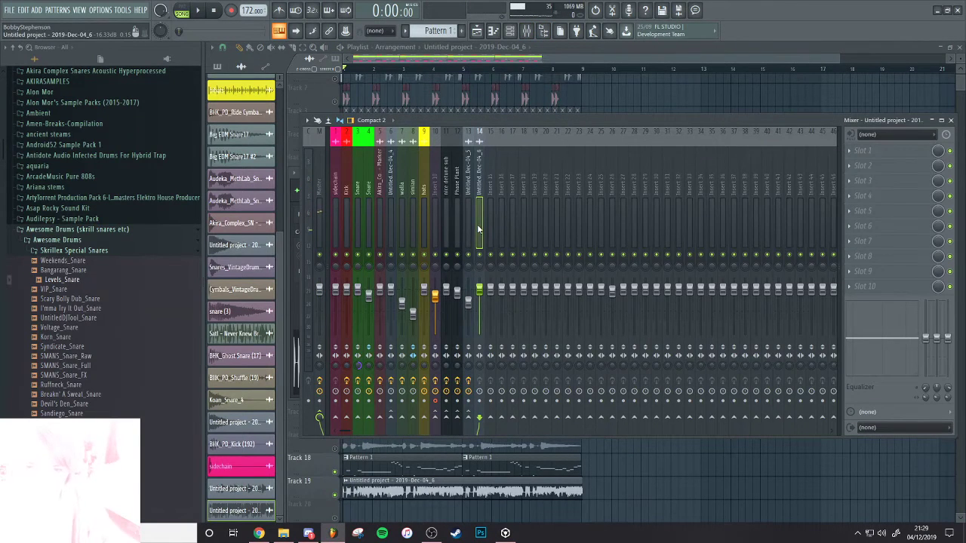
pyautogui.click(336, 215)
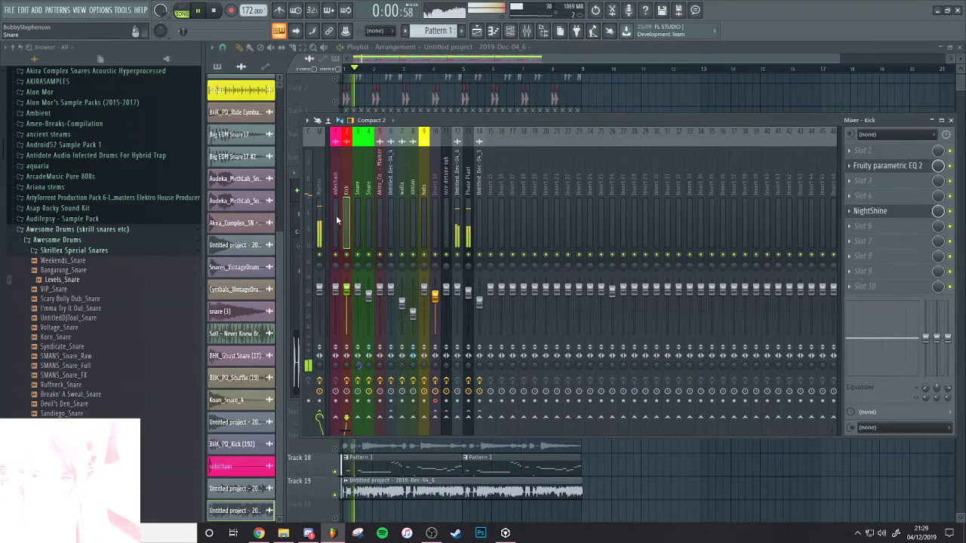
# Add a Fruity Limiter in slot 5 of the recorded melody's mixer track
pyautogui.click(459, 217)
pyautogui.press('space')
pyautogui.click(851, 212)
pyautogui.moveTo(862, 224)
pyautogui.click(460, 242)
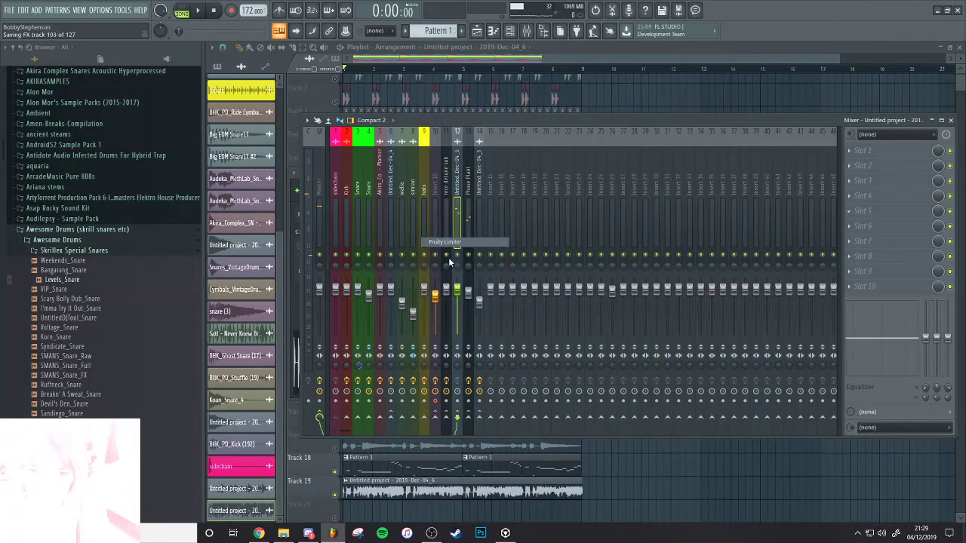
pyautogui.click(603, 173)
# Copy the Phase Plant track's Fruity Limiter settings onto the recorded melody's limiter and lower the melody's fader slightly
pyautogui.click(480, 188)
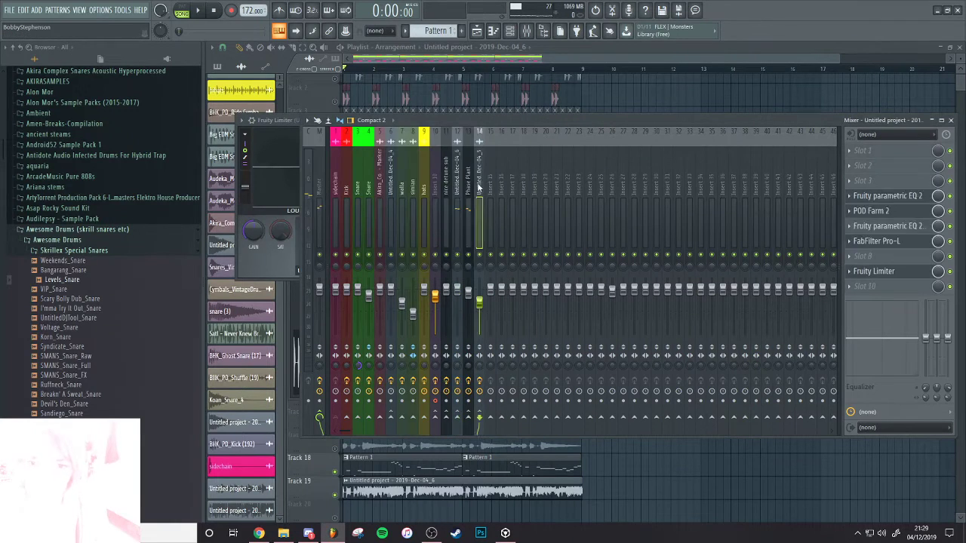
pyautogui.click(469, 187)
pyautogui.rightClick(843, 195)
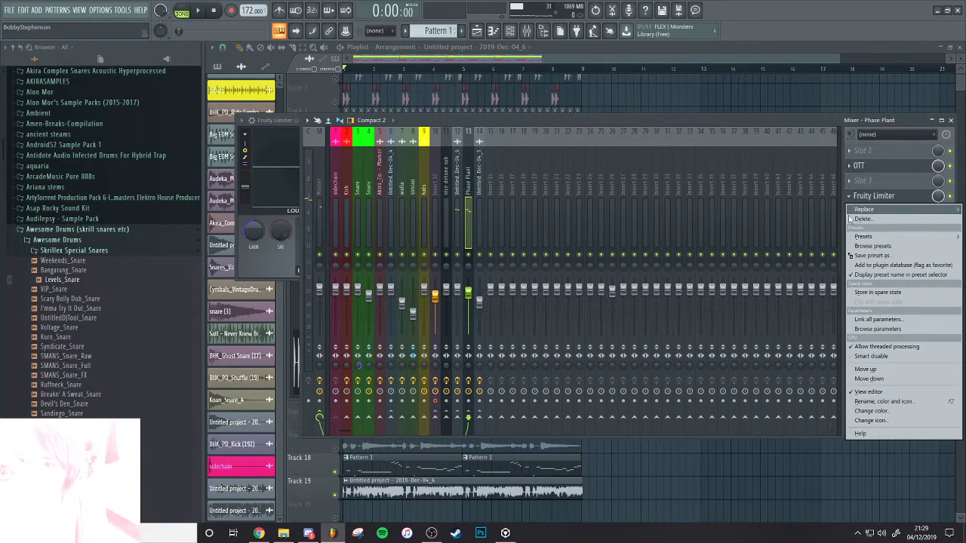
pyautogui.moveTo(876, 252); pyautogui.dragTo(463, 210)
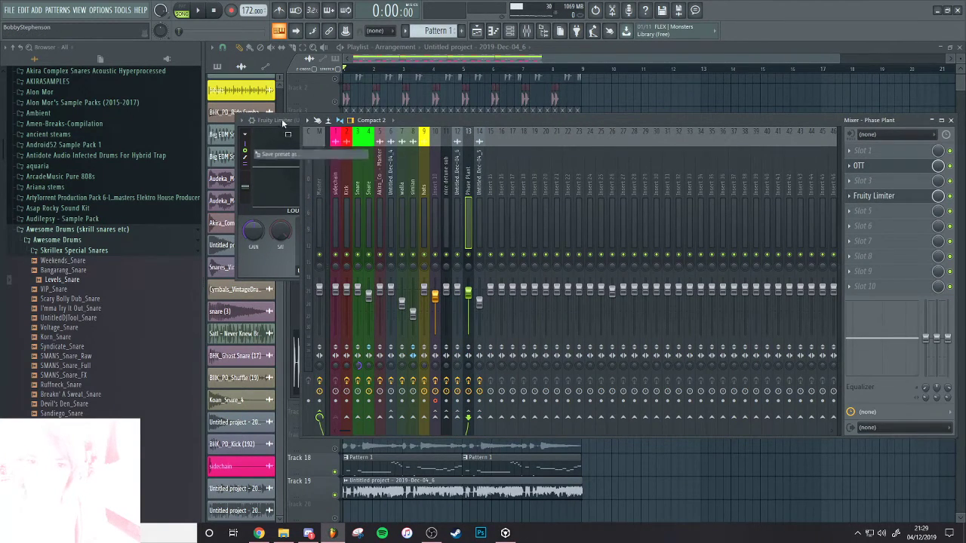
pyautogui.moveTo(281, 120); pyautogui.dragTo(282, 121)
pyautogui.press('space')
pyautogui.click(595, 135)
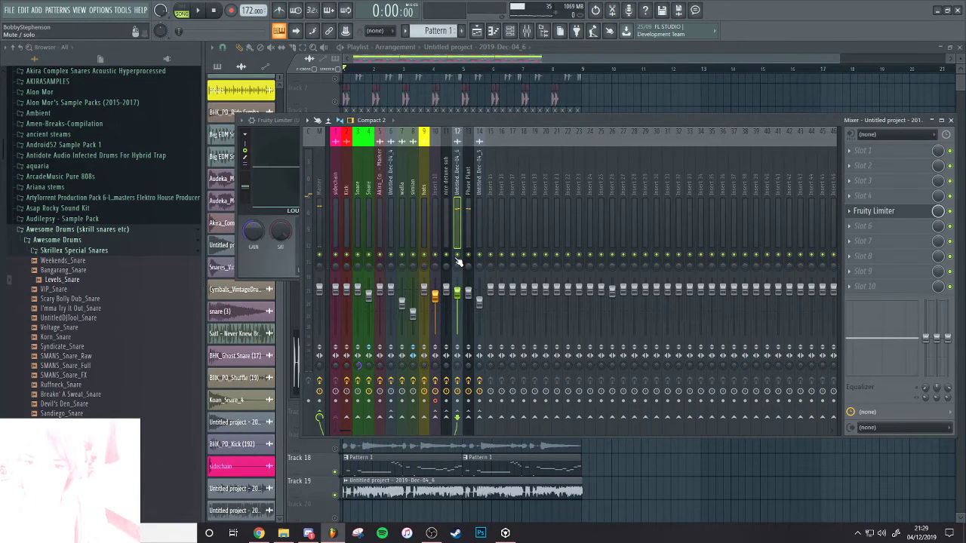
# Add Fruity Parametric EQ 2 in slot 1 of the recorded melody's track with band 1 as a high pass at about 598 Hz
pyautogui.click(857, 165)
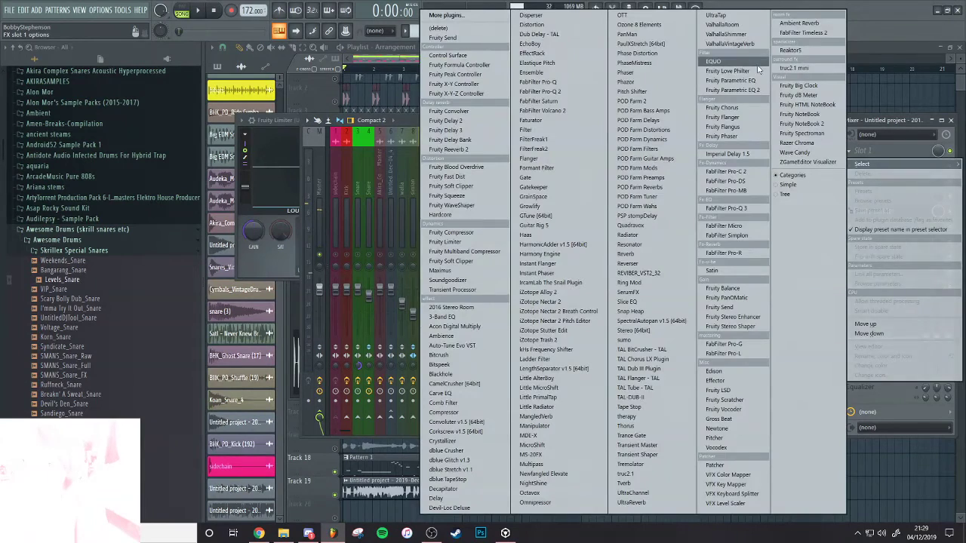
pyautogui.click(732, 90)
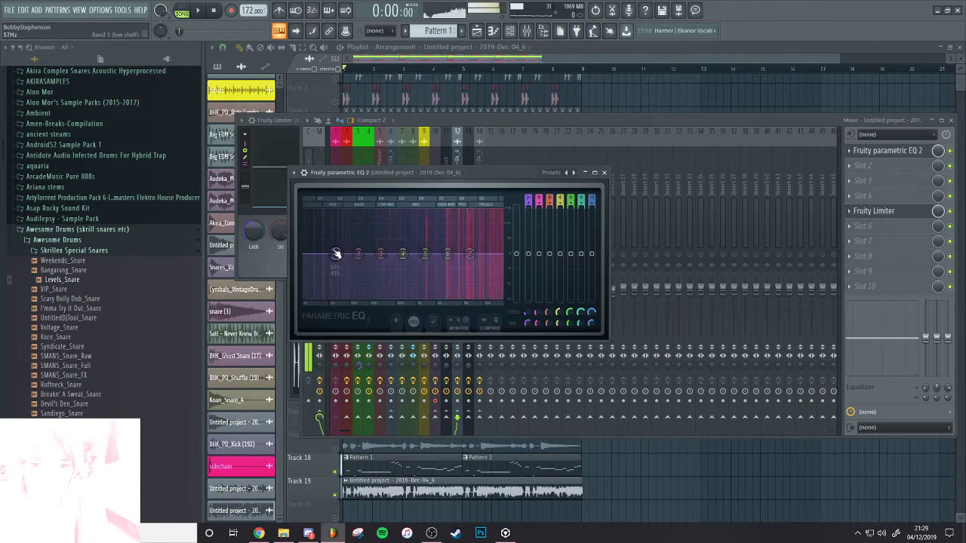
pyautogui.rightClick(336, 253)
pyautogui.moveTo(352, 280)
pyautogui.click(389, 309)
pyautogui.press('space')
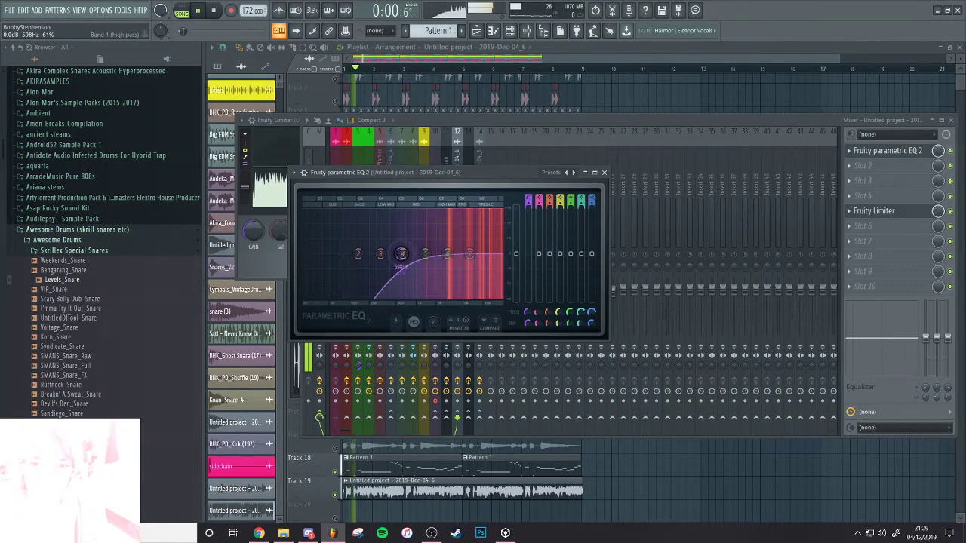
pyautogui.moveTo(425, 253); pyautogui.dragTo(407, 238)
# Open the recorded melody in Edison and select the dense section from about 2.38 to 2.97 seconds for inspection
pyautogui.rightClick(621, 457)
pyautogui.scroll(3, 454, 338)
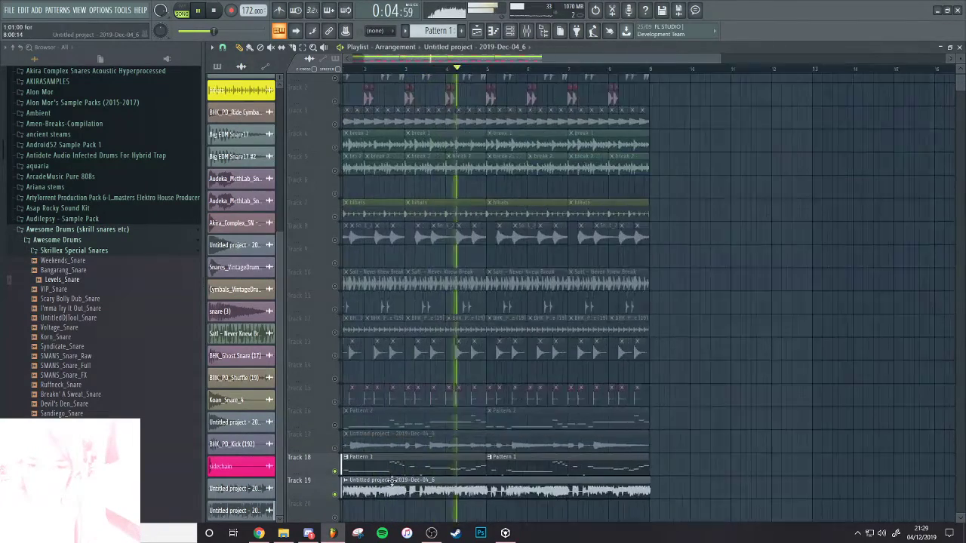
pyautogui.scroll(-1, 454, 339)
pyautogui.press('space')
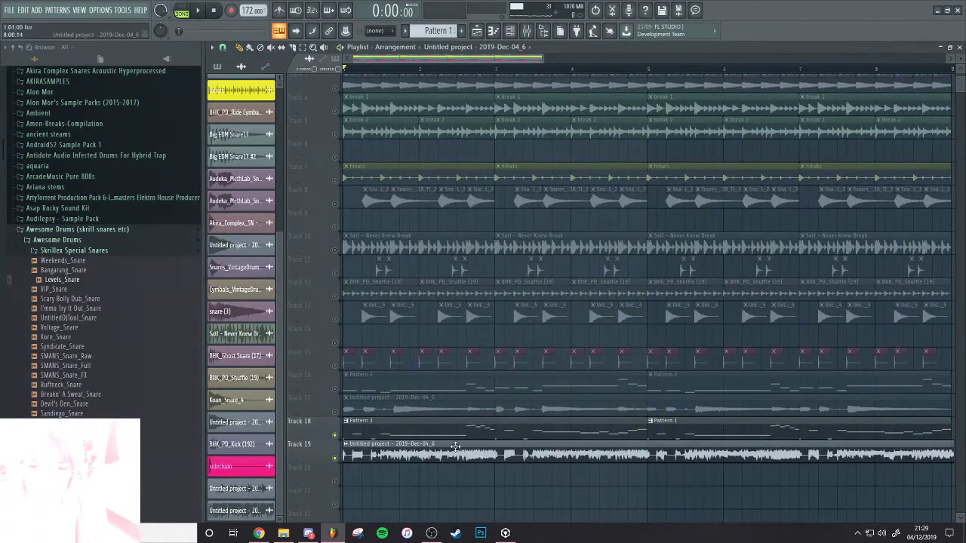
pyautogui.doubleClick(455, 445)
pyautogui.hotkey('ctrl', 'e')
pyautogui.press('space')
pyautogui.scroll(3, 377, 300)
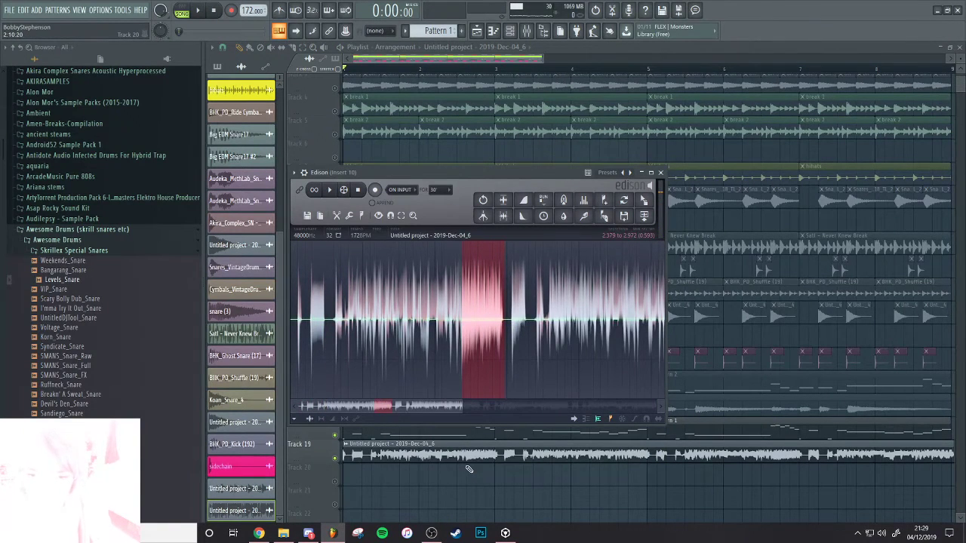
pyautogui.rightClick(469, 469)
# Create a channel volume automation clip for the recorded melody from 2:09 to bar 3, curving down to about 11%
pyautogui.doubleClick(465, 453)
pyautogui.click(529, 33)
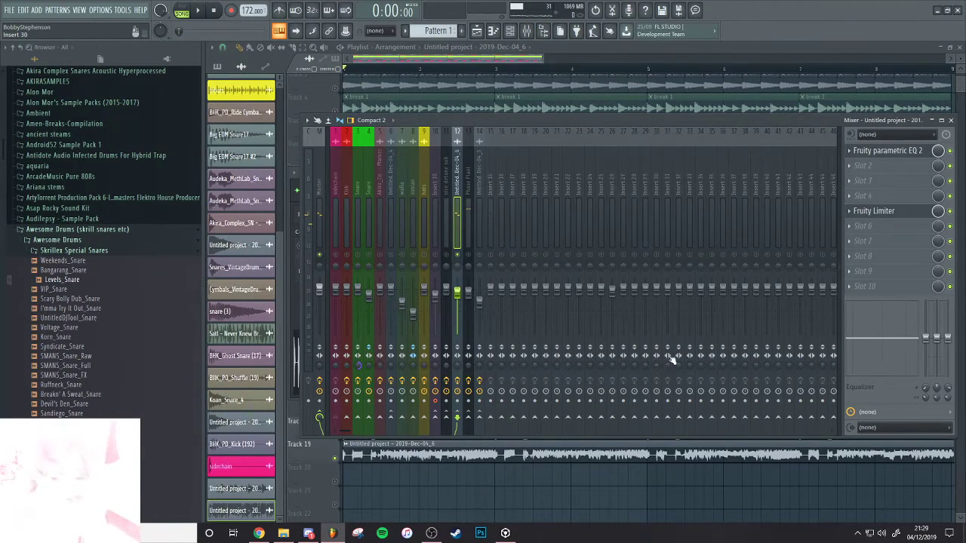
pyautogui.rightClick(485, 495)
pyautogui.scroll(4, 473, 462)
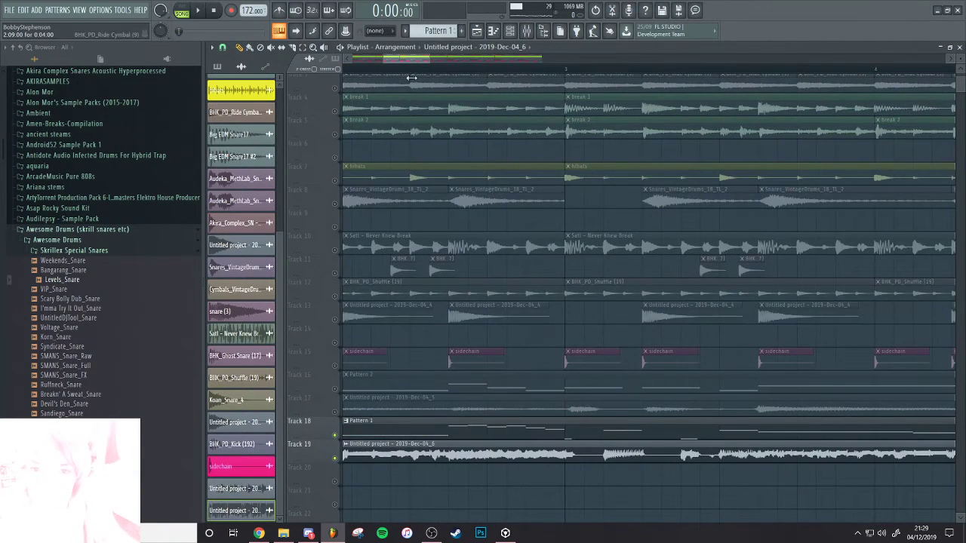
pyautogui.moveTo(412, 77); pyautogui.dragTo(564, 112)
pyautogui.doubleClick(498, 455)
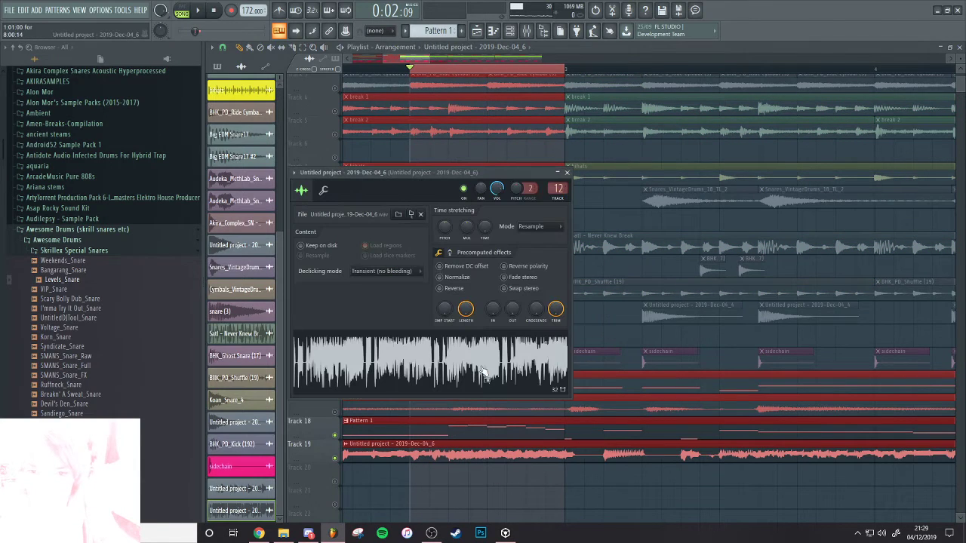
pyautogui.rightClick(497, 188)
pyautogui.click(537, 253)
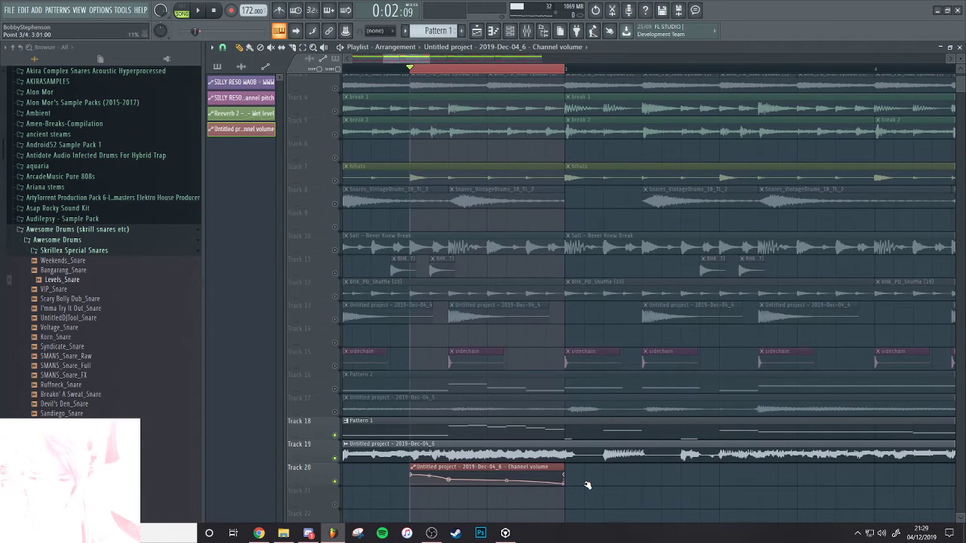
pyautogui.press('space')
pyautogui.scroll(-2, 462, 470)
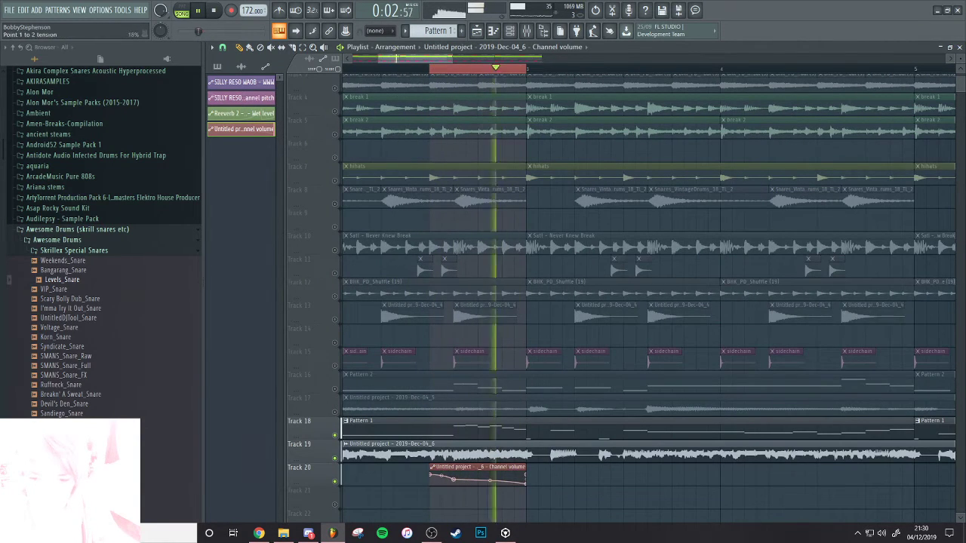
pyautogui.scroll(-4, 478, 470)
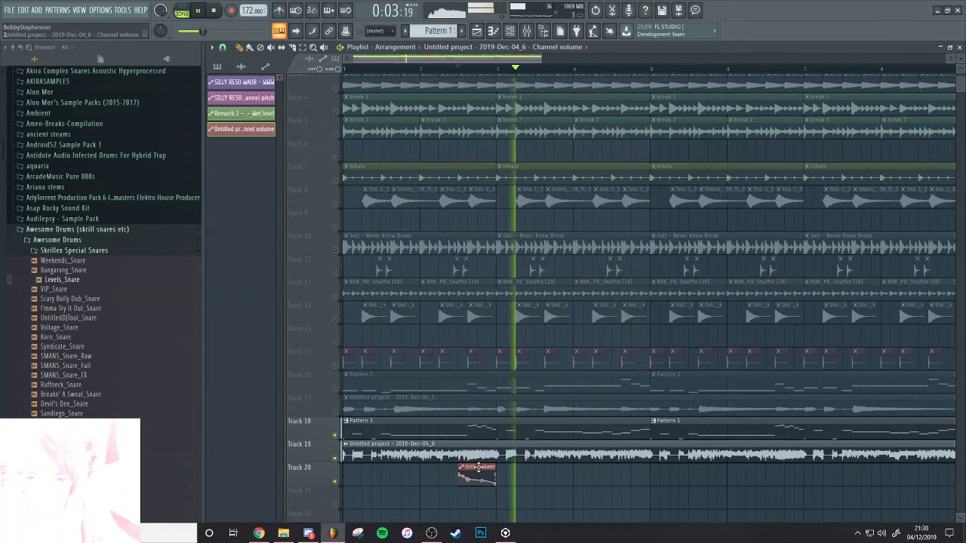
# Copy the volume automation clip on Track 20 to the second halves of bars 4, 6 and 8
pyautogui.moveTo(477, 468); pyautogui.dragTo(633, 468)
pyautogui.keyDown('ctrl'); pyautogui.moveTo(668, 477); pyautogui.dragTo(449, 483); pyautogui.keyUp('ctrl')
pyautogui.scroll(7, 803, 480)
pyautogui.hotkey('ctrl', 'b')
pyautogui.scroll(-7, 558, 453)
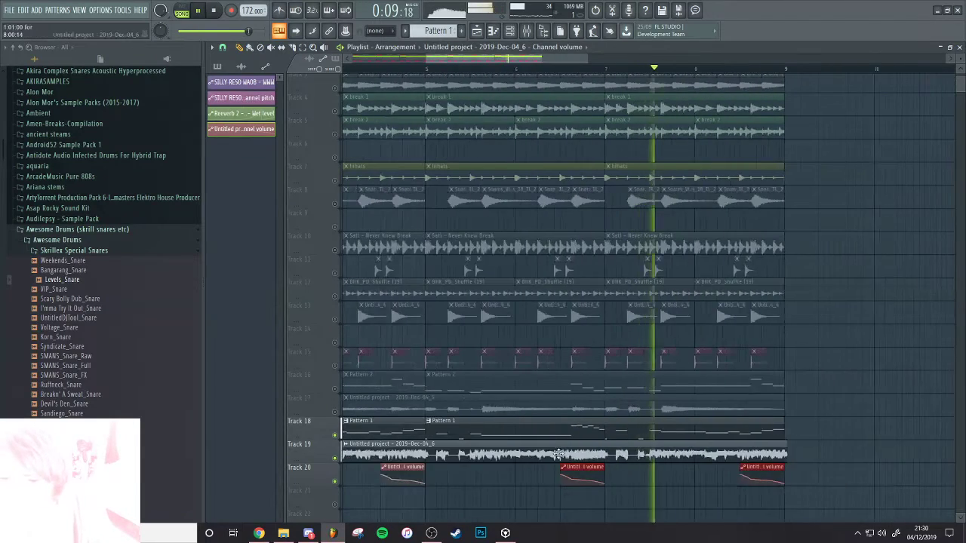
# Trim the end of the recorded melody clip on Track 19 to exactly bar 9
pyautogui.scroll(-4, 558, 452)
pyautogui.keyDown('ctrl'); pyautogui.click(735, 193); pyautogui.keyUp('ctrl')
pyautogui.scroll(6, 702, 435)
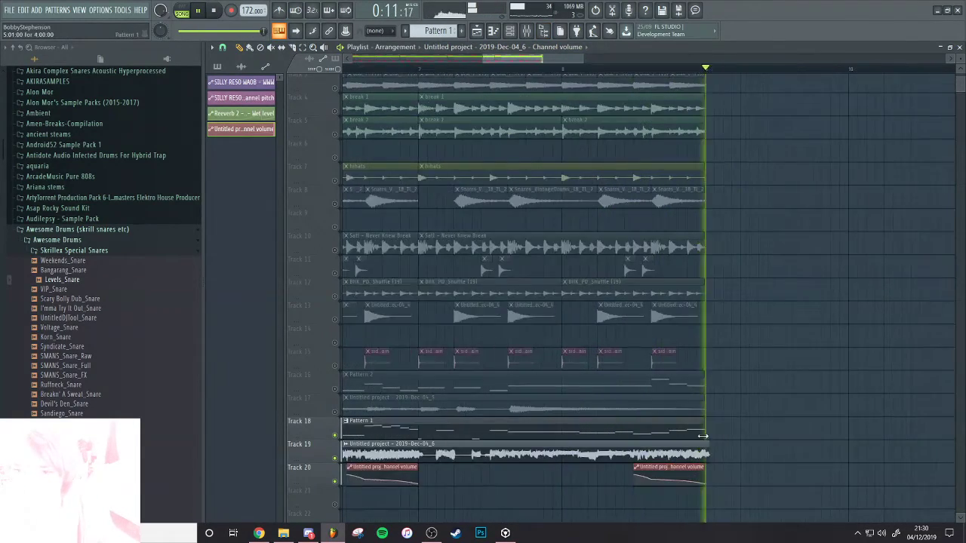
pyautogui.scroll(5, 707, 451)
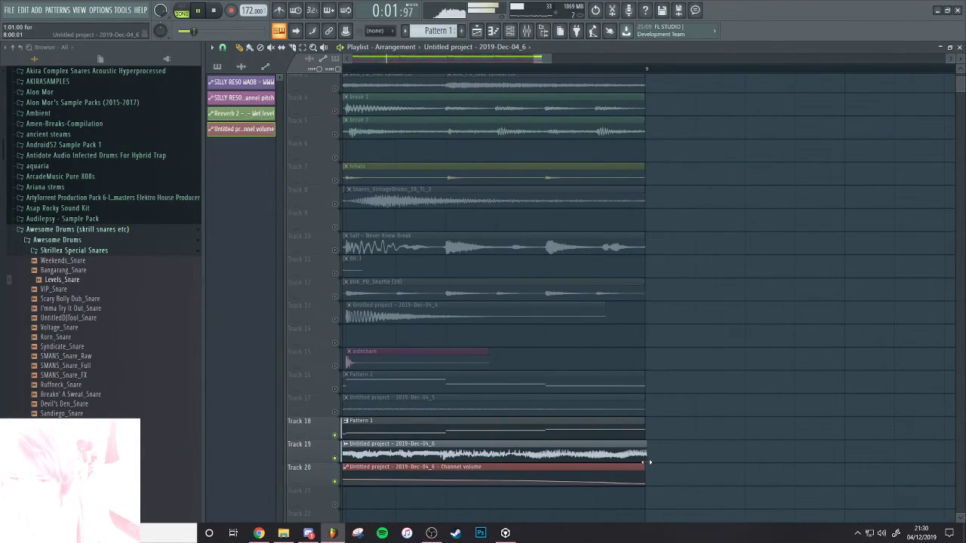
# Add kHs Frequency Shifter to the recorded melody's track, set it to -4.76 kHz and move it up to slot 3
pyautogui.click(527, 34)
pyautogui.click(862, 198)
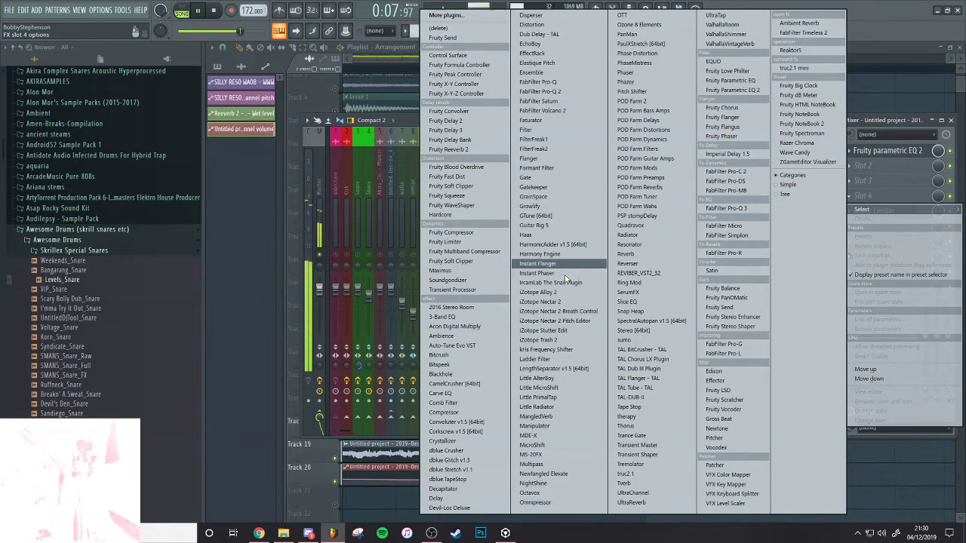
pyautogui.click(562, 351)
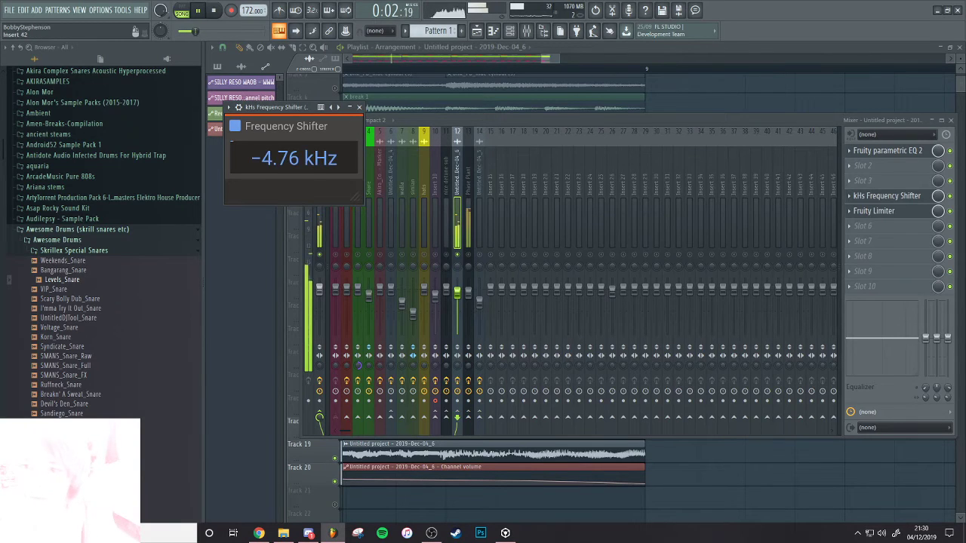
pyautogui.moveTo(911, 198); pyautogui.dragTo(907, 186)
# Add a second Fruity Parametric EQ 2 in slot 4 with band 1 as a high pass cutting up into the mids
pyautogui.click(852, 201)
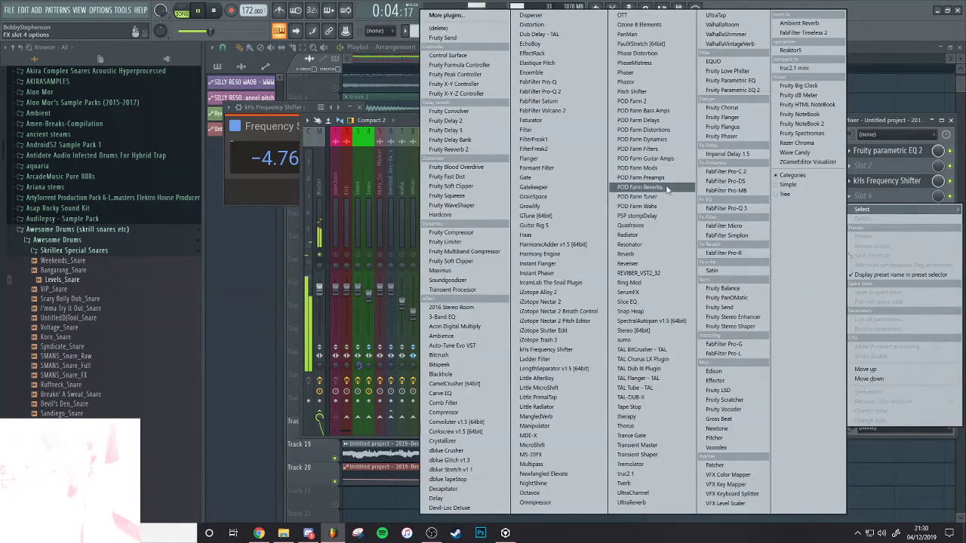
pyautogui.click(739, 91)
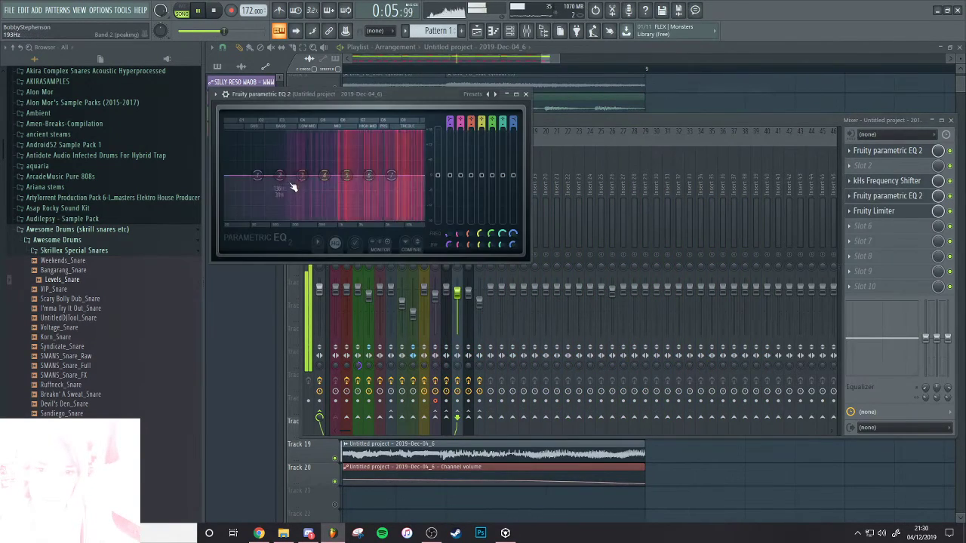
pyautogui.rightClick(258, 175)
pyautogui.moveTo(273, 201)
pyautogui.click(299, 230)
pyautogui.moveTo(257, 176); pyautogui.dragTo(321, 176)
# Boost bands 4, 5 and 6 of the second EQ and shift their frequencies to shape the upper mids
pyautogui.moveTo(324, 175); pyautogui.dragTo(313, 153)
pyautogui.moveTo(346, 175); pyautogui.dragTo(337, 156)
pyautogui.moveTo(369, 175); pyautogui.dragTo(389, 173)
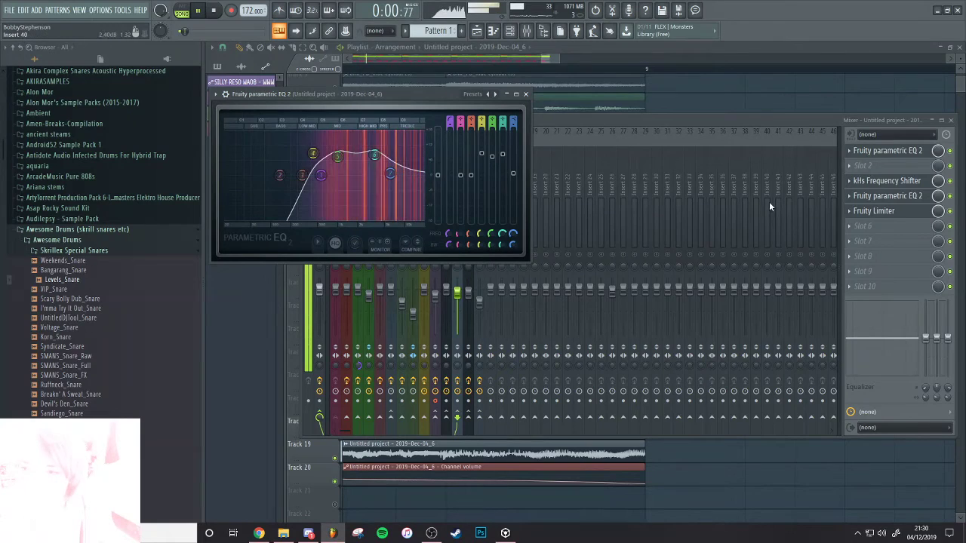
# Move Fruity Limiter down to slot 6 and raise the high-pass cutoff of the first Fruity Parametric EQ 2 slightly
pyautogui.moveTo(873, 212); pyautogui.dragTo(871, 228)
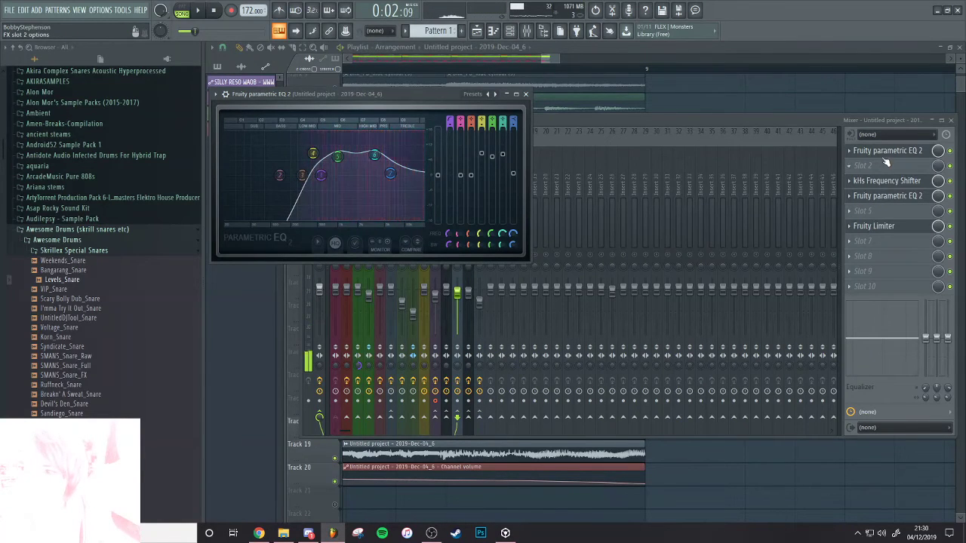
pyautogui.click(888, 151)
pyautogui.moveTo(428, 254)
pyautogui.mouseDown()
pyautogui.moveTo(446, 254)
pyautogui.moveTo(440, 238)
pyautogui.moveTo(431, 254)
pyautogui.mouseUp()
pyautogui.press('space')
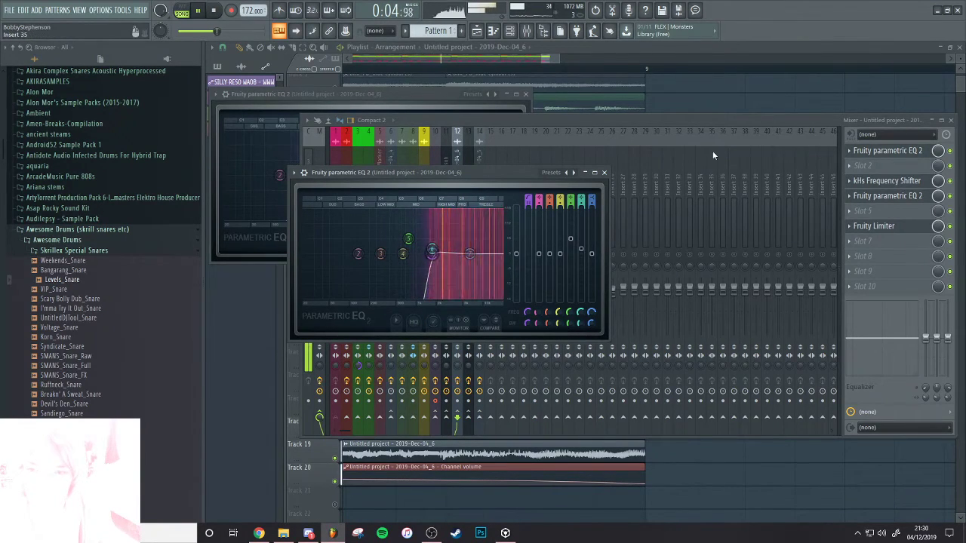
# Audition the soloed melody in the playlist, unmute all the tracks and play the full arrangement from the start
pyautogui.click(951, 120)
pyautogui.moveTo(346, 237); pyautogui.dragTo(629, 234)
pyautogui.keyDown('ctrl'); pyautogui.rightClick(630, 234); pyautogui.keyUp('ctrl')
pyautogui.press('space')
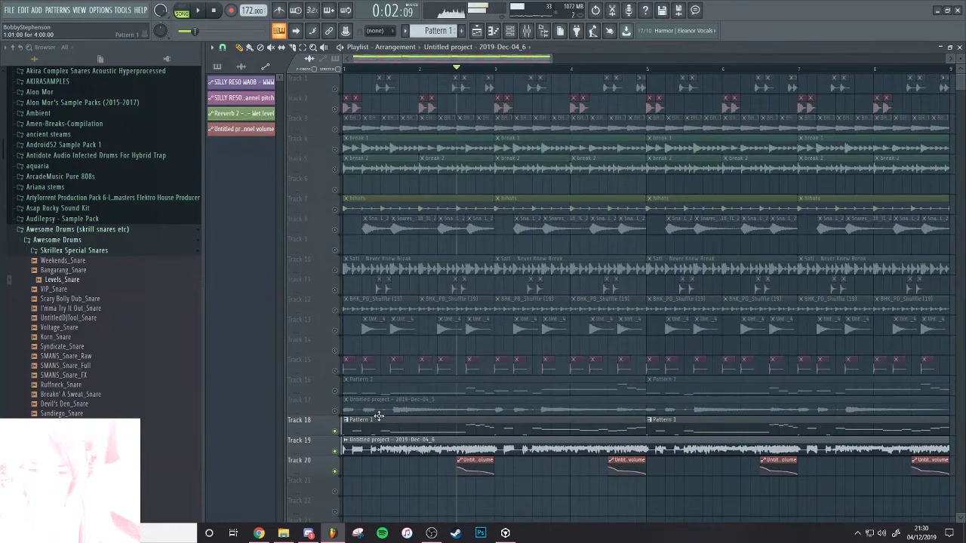
pyautogui.press('space')
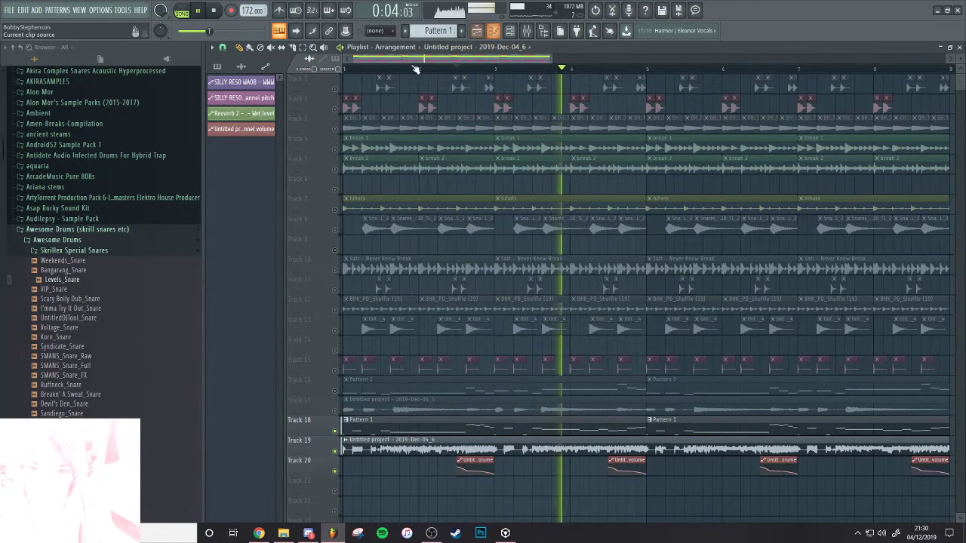
pyautogui.press('space')
pyautogui.rightClick(342, 131)
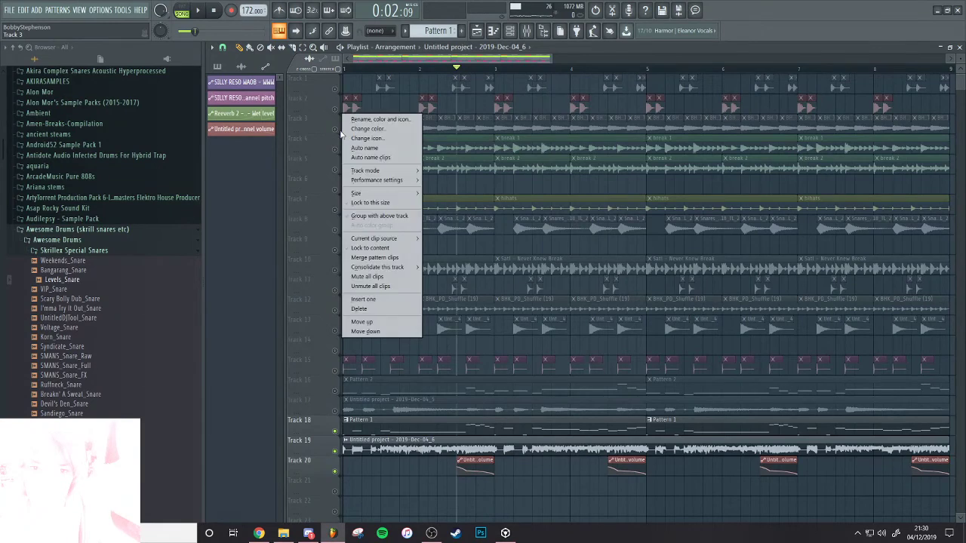
pyautogui.rightClick(337, 129)
pyautogui.rightClick(336, 130)
pyautogui.click(348, 68)
pyautogui.press('space')
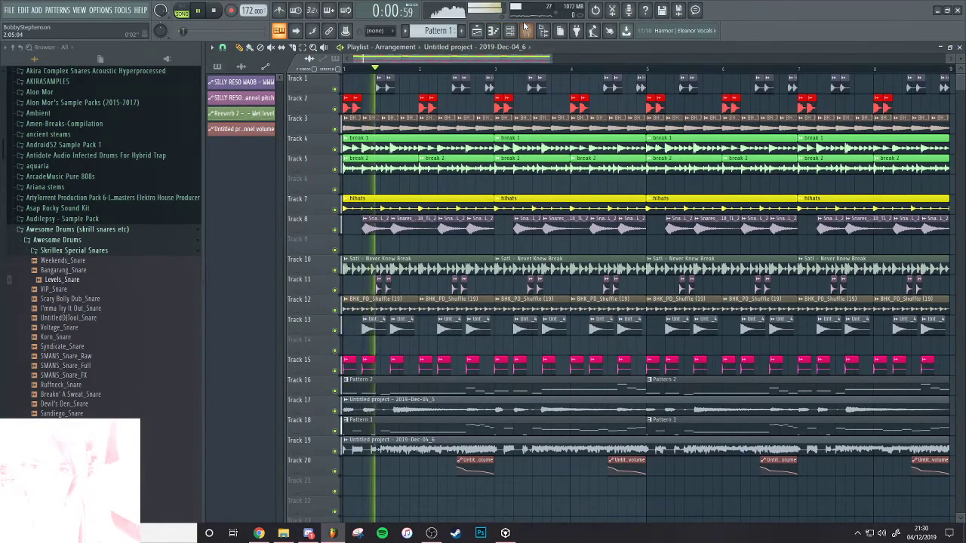
# Add kHs Stereo to the recorded melody's insert with mid 0 % and width about 295 %, and place it in slot 4
pyautogui.press('F9')
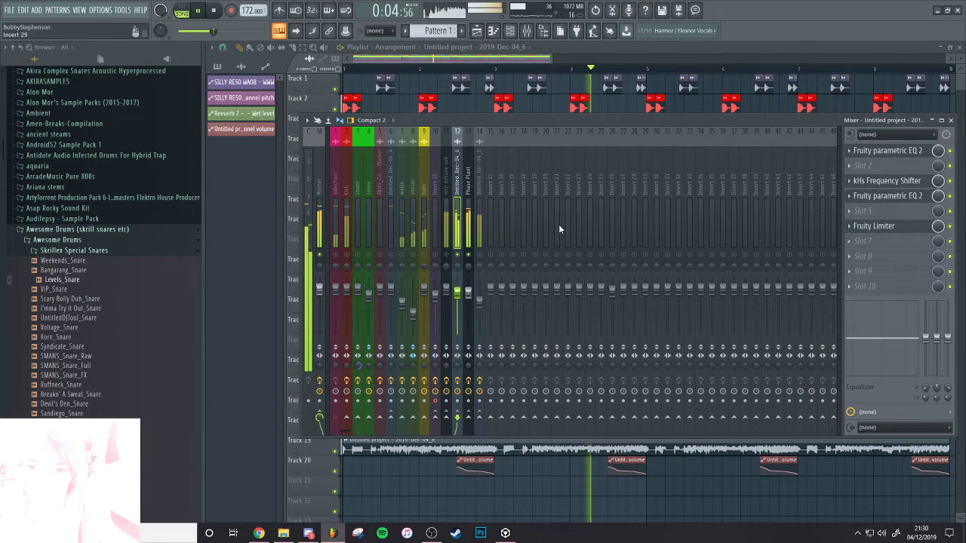
pyautogui.click(876, 211)
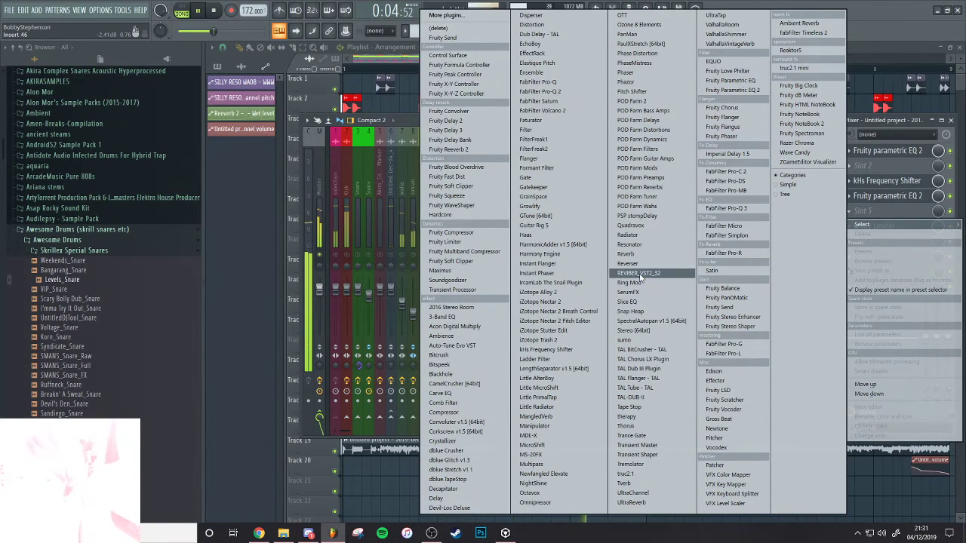
pyautogui.click(634, 330)
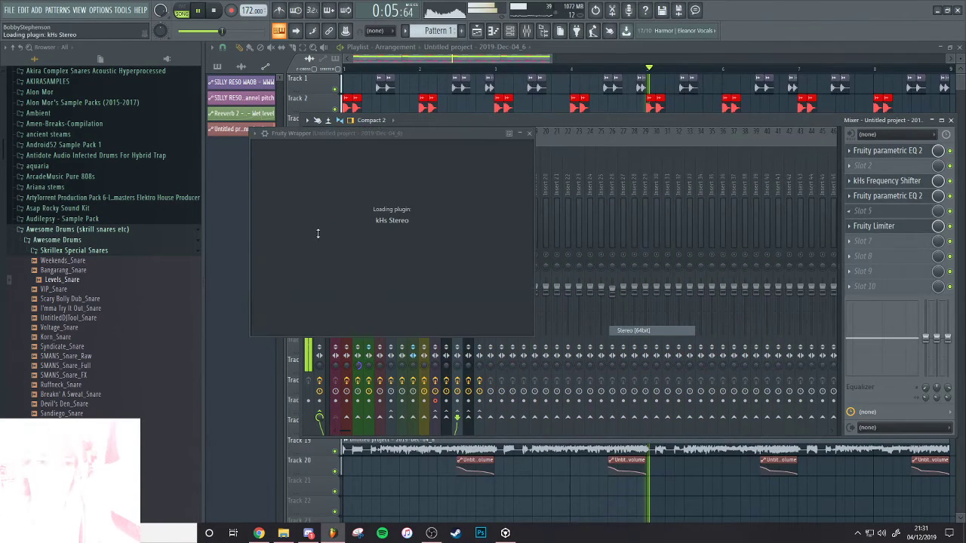
pyautogui.press('space')
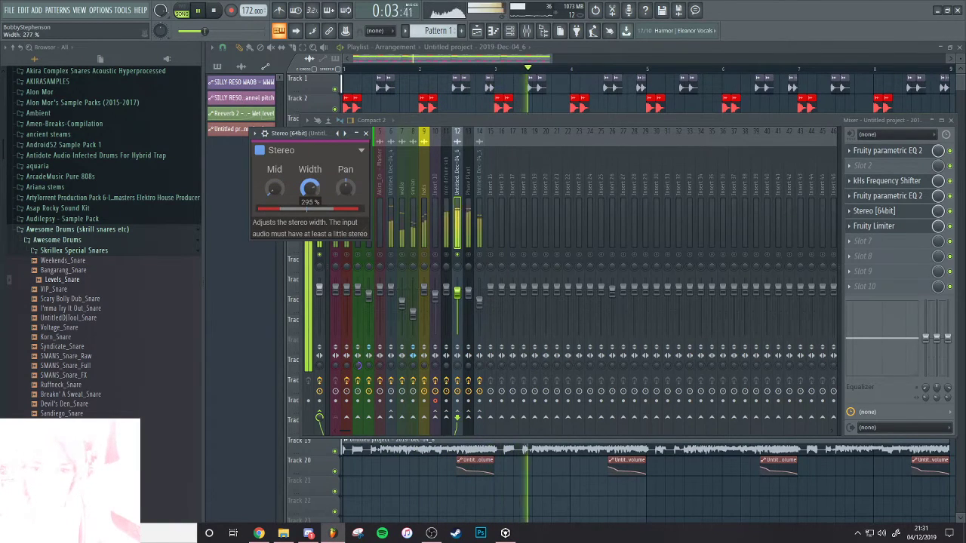
pyautogui.moveTo(876, 215)
pyautogui.mouseDown()
pyautogui.moveTo(877, 166)
pyautogui.moveTo(877, 196)
pyautogui.mouseUp()
# Check the second EQ and the Stereo settings while playing the arrangement from the start
pyautogui.click(886, 210)
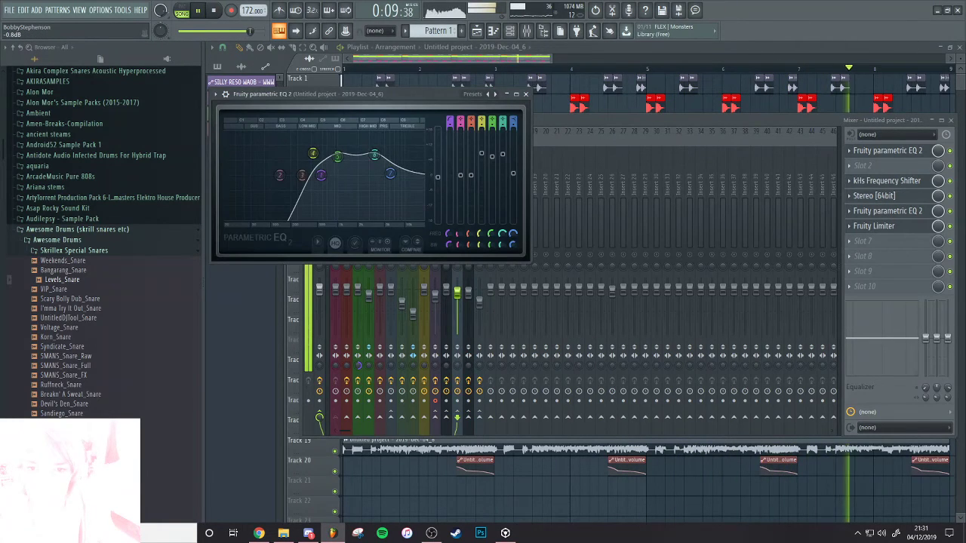
pyautogui.moveTo(438, 177); pyautogui.dragTo(438, 180)
pyautogui.press('space')
pyautogui.click(915, 197)
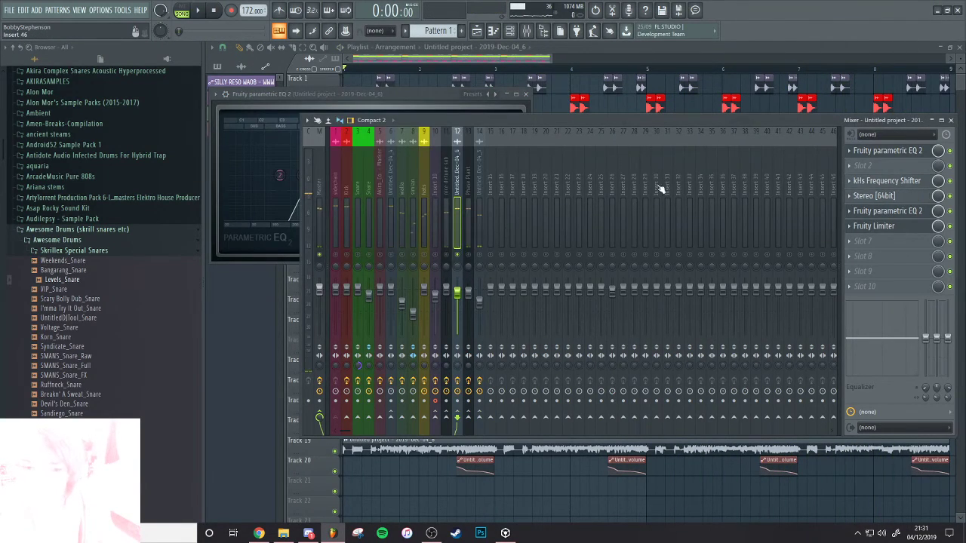
pyautogui.press('space')
pyautogui.click(249, 194)
pyautogui.press('space')
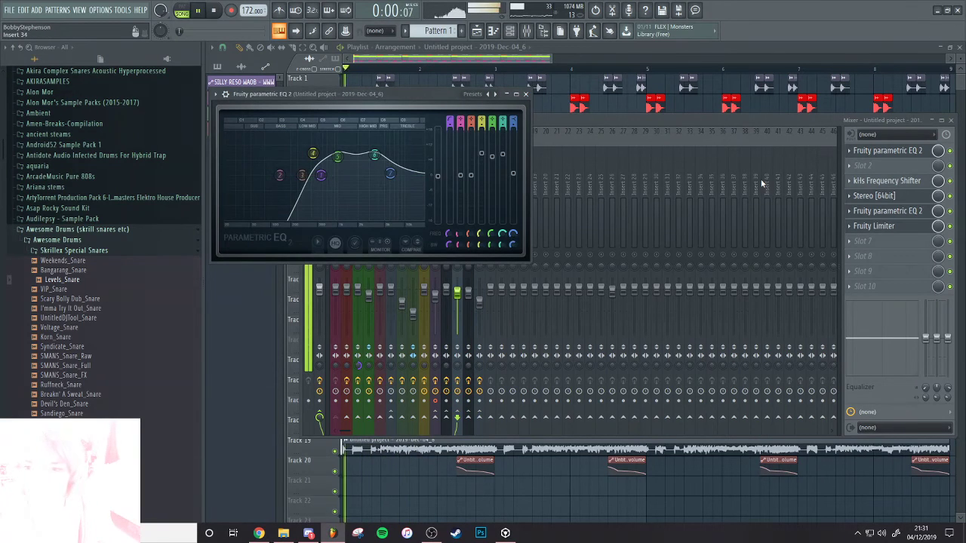
pyautogui.click(915, 198)
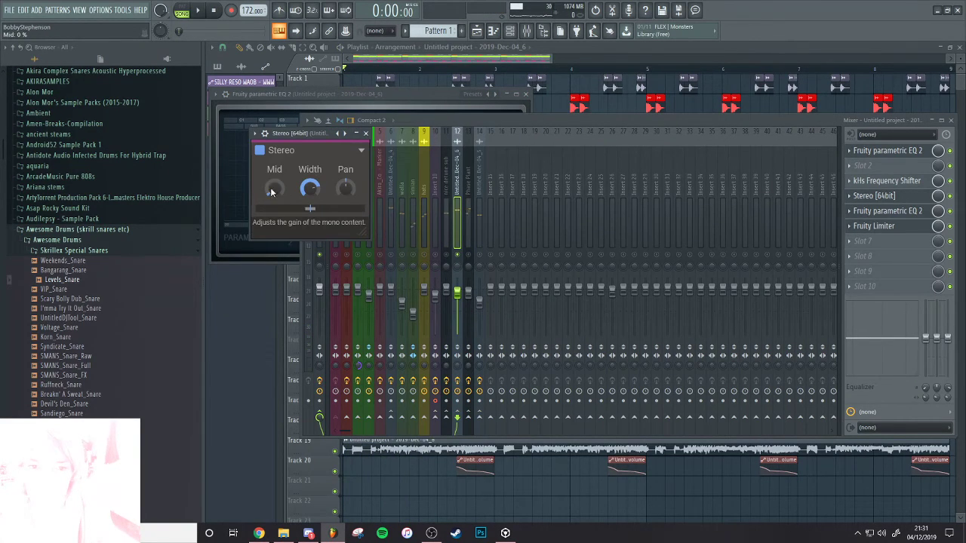
# Set band 6 of the second EQ to about 2956 Hz and 8.1 dB, and lower band 1's high-pass cutoff
pyautogui.click(263, 95)
pyautogui.press('space')
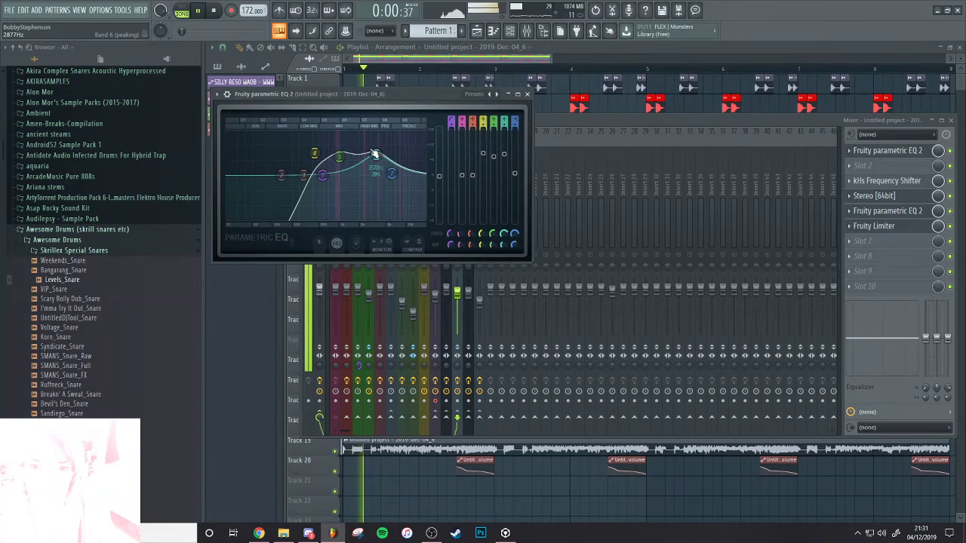
pyautogui.moveTo(377, 147); pyautogui.dragTo(370, 155)
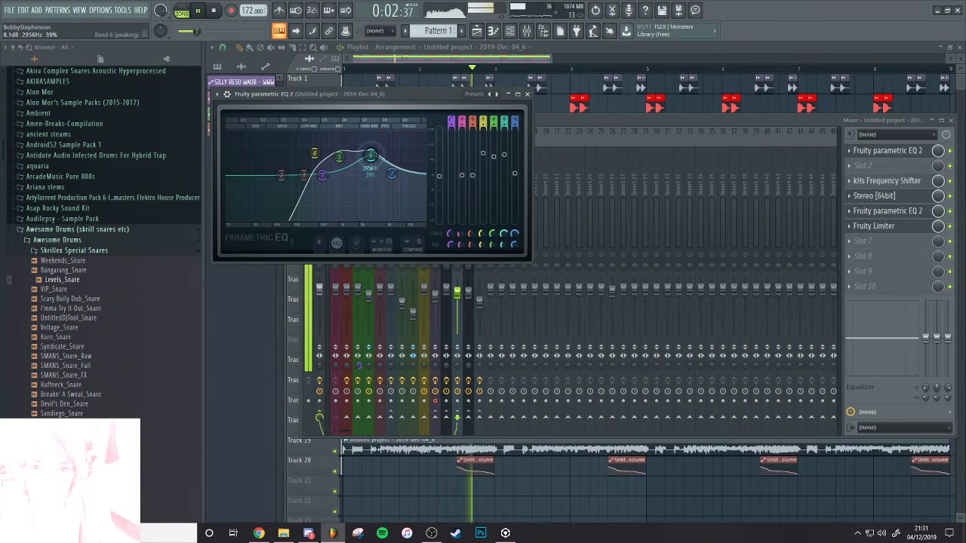
pyautogui.moveTo(322, 176)
pyautogui.mouseDown()
pyautogui.moveTo(258, 175)
pyautogui.moveTo(311, 176)
pyautogui.mouseUp()
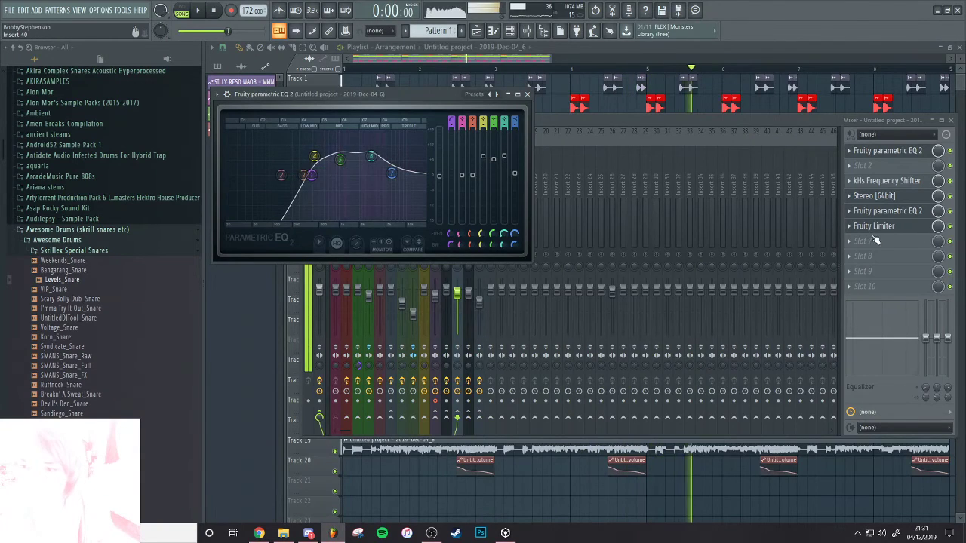
# Check Fruity Limiter's levels during playback and move it down to slot 7 to free slot 6
pyautogui.press('space')
pyautogui.click(877, 239)
pyautogui.click(887, 230)
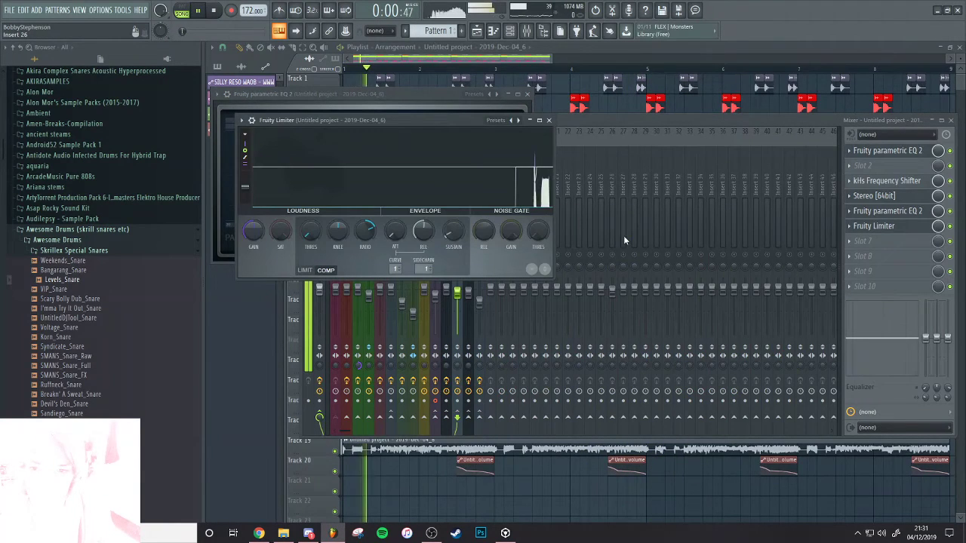
pyautogui.press('space')
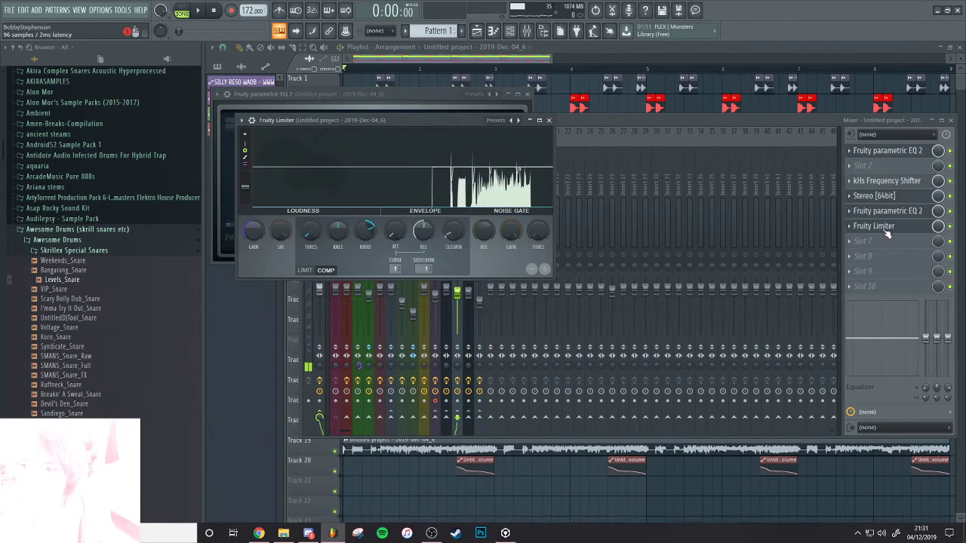
pyautogui.click(888, 234)
# Try Bitcrush in slot 6 with its rate at about 4.92 kHz, and try Compressor in its place
pyautogui.moveTo(861, 240)
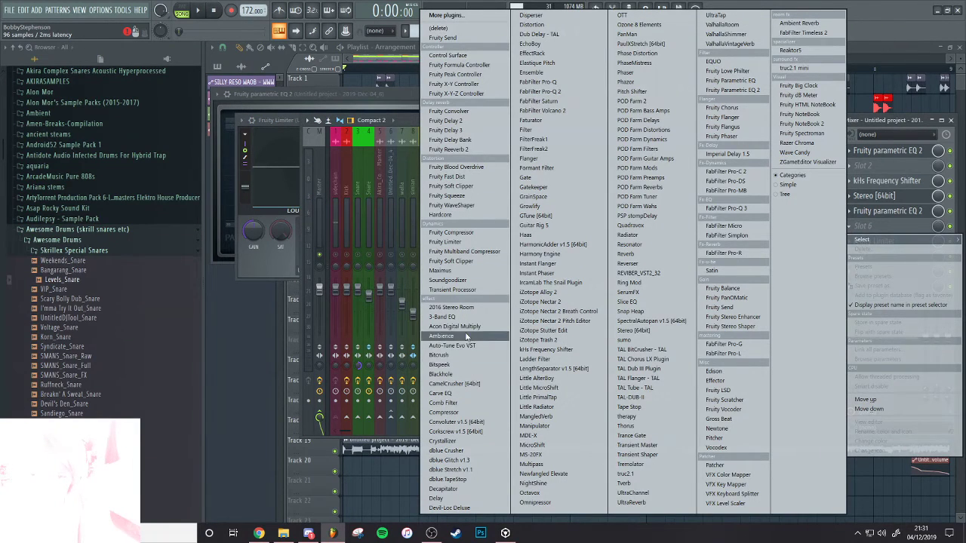
pyautogui.click(452, 356)
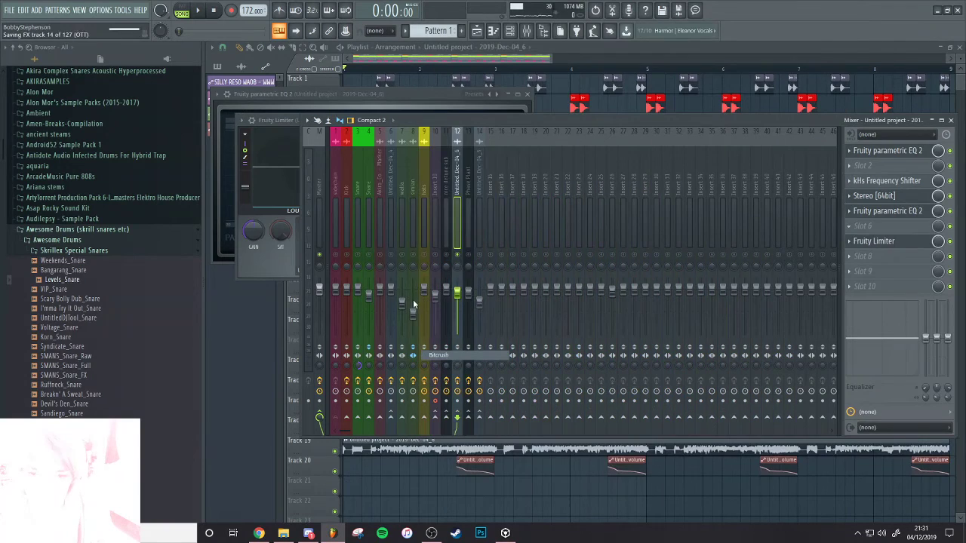
pyautogui.moveTo(311, 150); pyautogui.dragTo(319, 150)
pyautogui.press('space')
pyautogui.moveTo(326, 188); pyautogui.dragTo(326, 207)
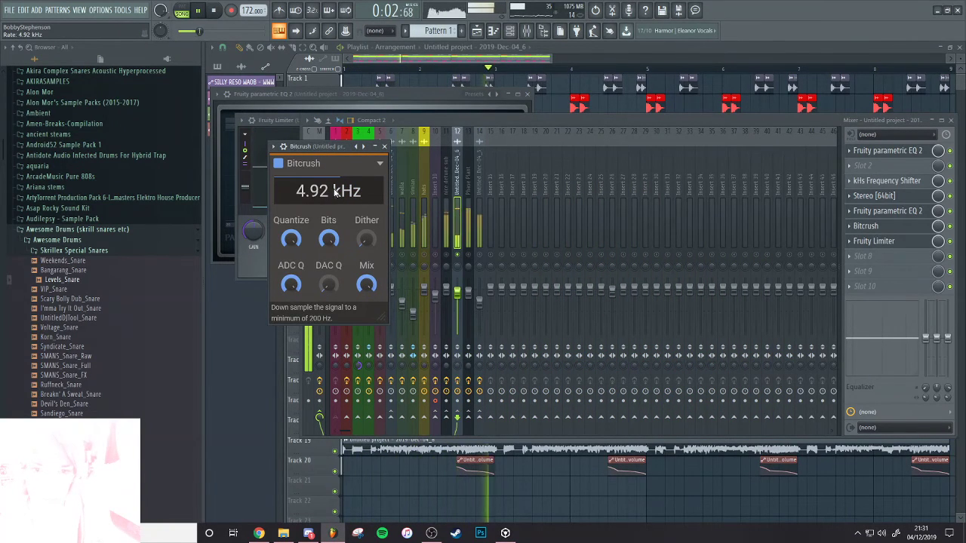
pyautogui.click(850, 226)
pyautogui.moveTo(868, 239)
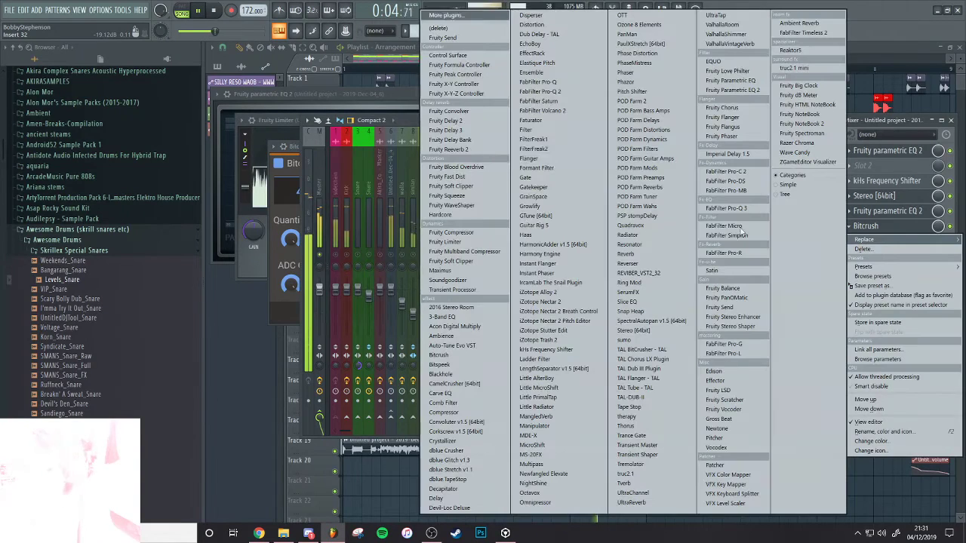
pyautogui.click(445, 414)
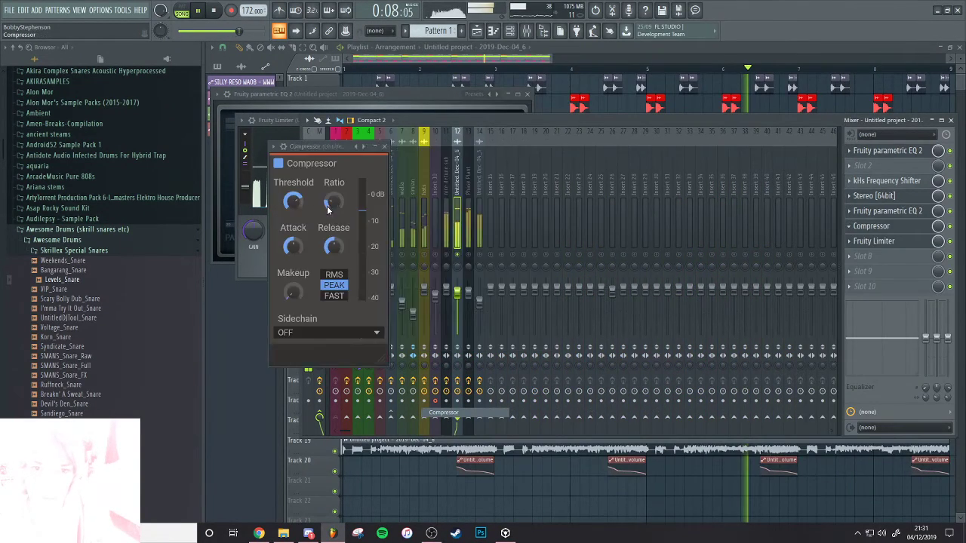
# Load a second Fruity Limiter in slot 6, lower its ceiling and shorten its release, and check the insert levels during playback
pyautogui.click(872, 228)
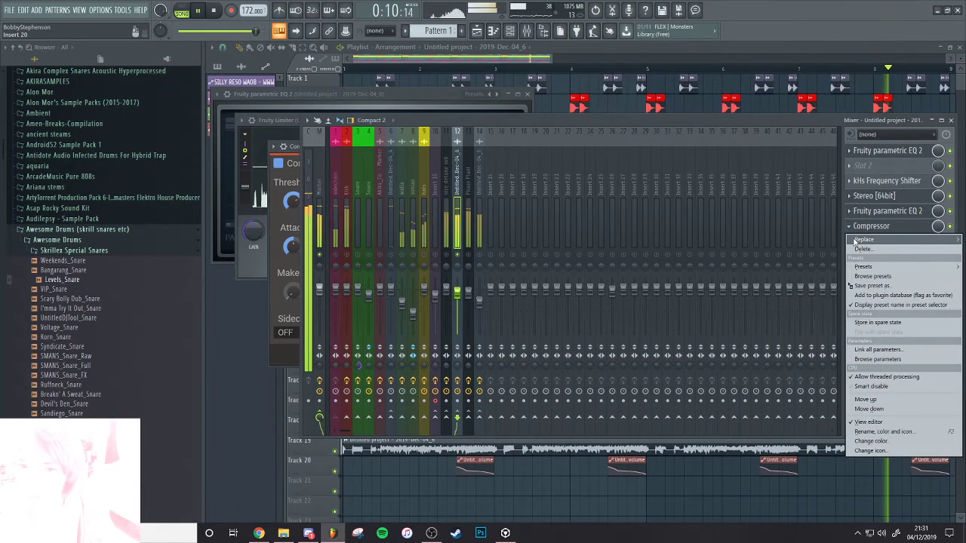
pyautogui.moveTo(864, 239)
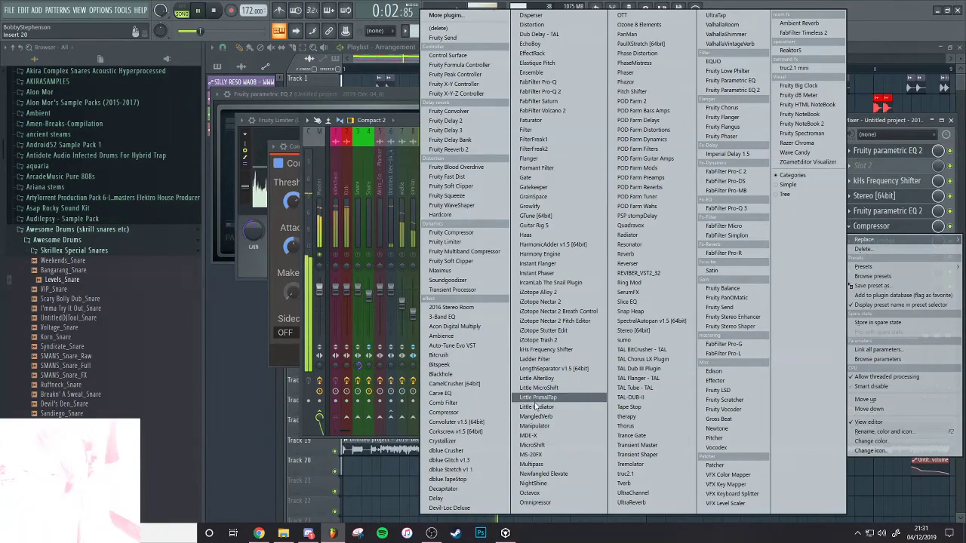
pyautogui.click(484, 241)
pyautogui.press('space')
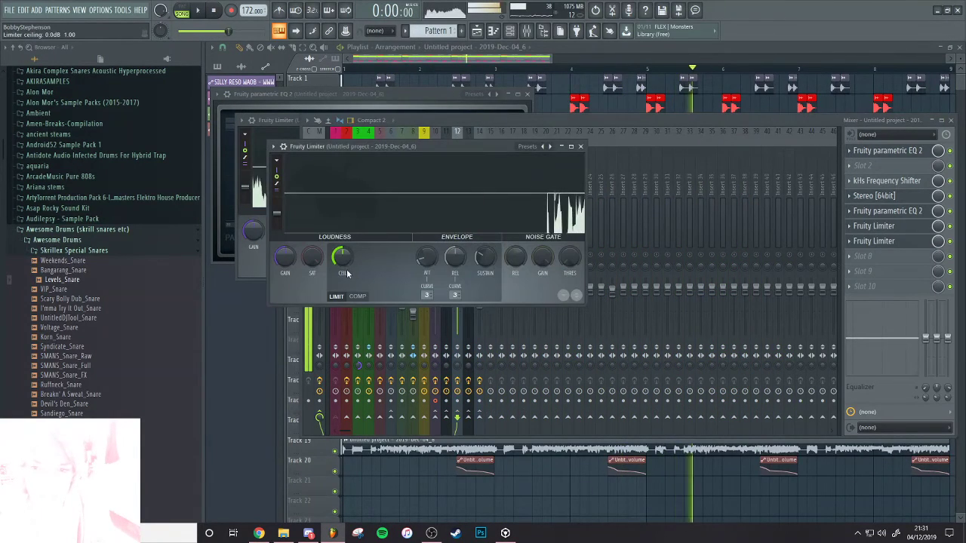
pyautogui.press('space')
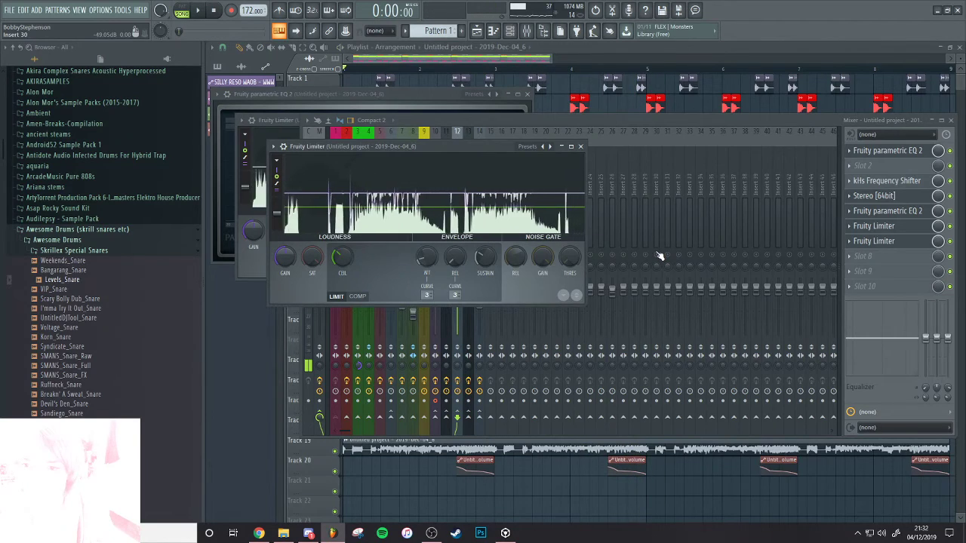
pyautogui.click(668, 237)
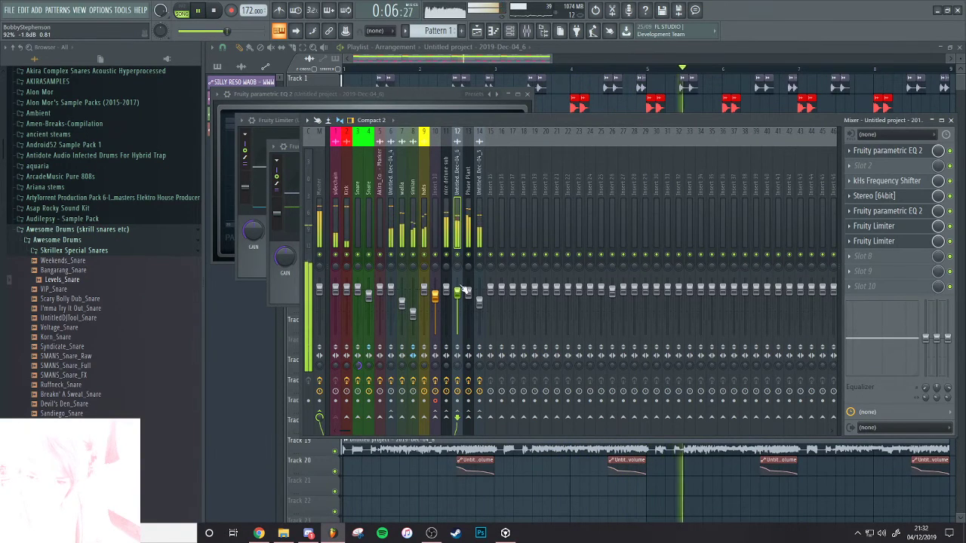
pyautogui.click(479, 225)
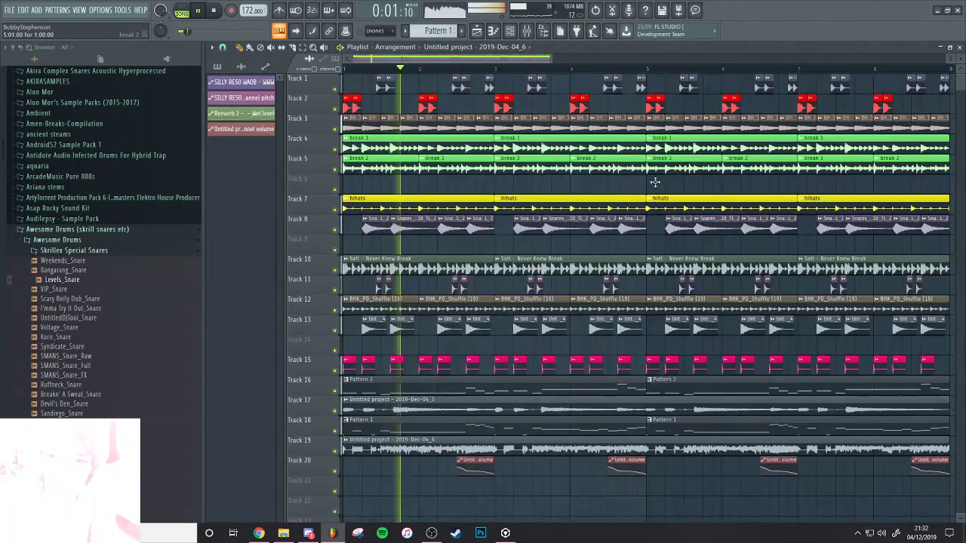
# Switch to Chrome and send a Twitch stream chat message reading "lead b like" followed by a run of random letters
pyautogui.click(259, 533)
pyautogui.click(868, 463)
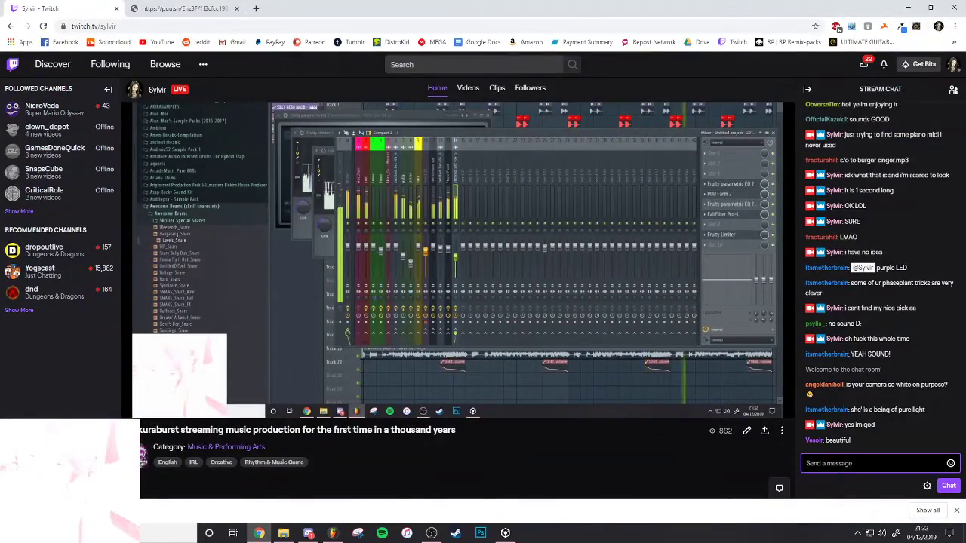
pyautogui.click(868, 463)
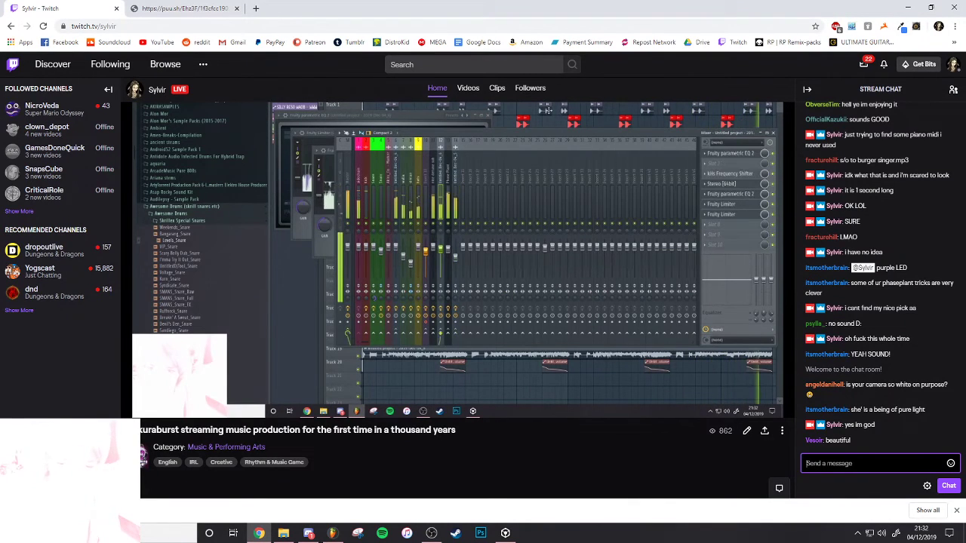
pyautogui.write('lead b like bkjcxhbgjsdvgfhj')
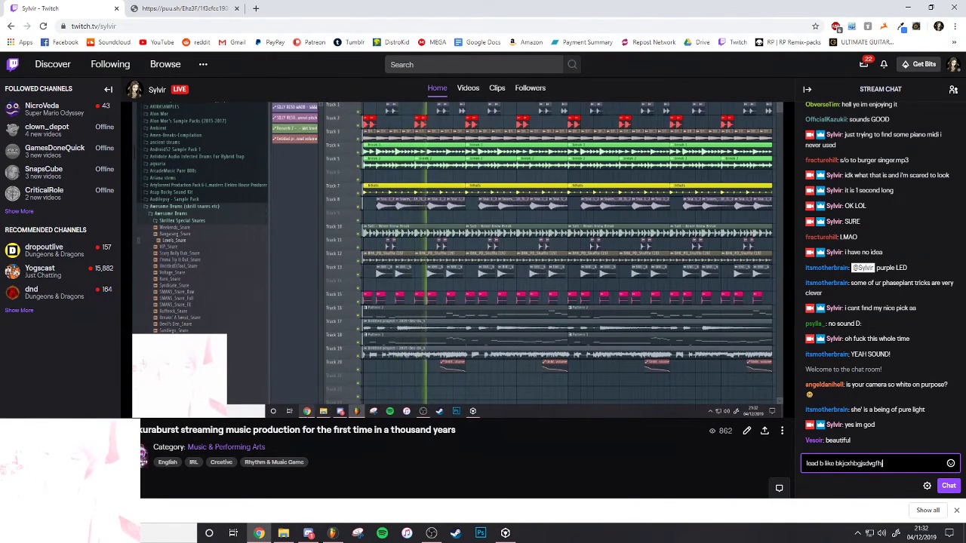
pyautogui.write('gfdsfgvhjdfgfhj')
pyautogui.press('Return')
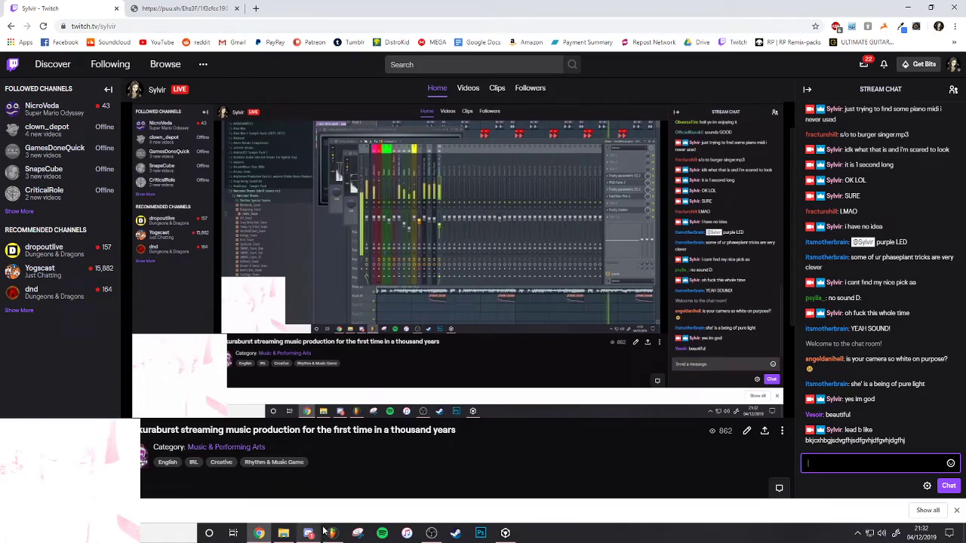
# Switch back to the FL Studio playlist and stop playback
pyautogui.click(333, 532)
pyautogui.scroll(-2, 343, 395)
pyautogui.press('space')
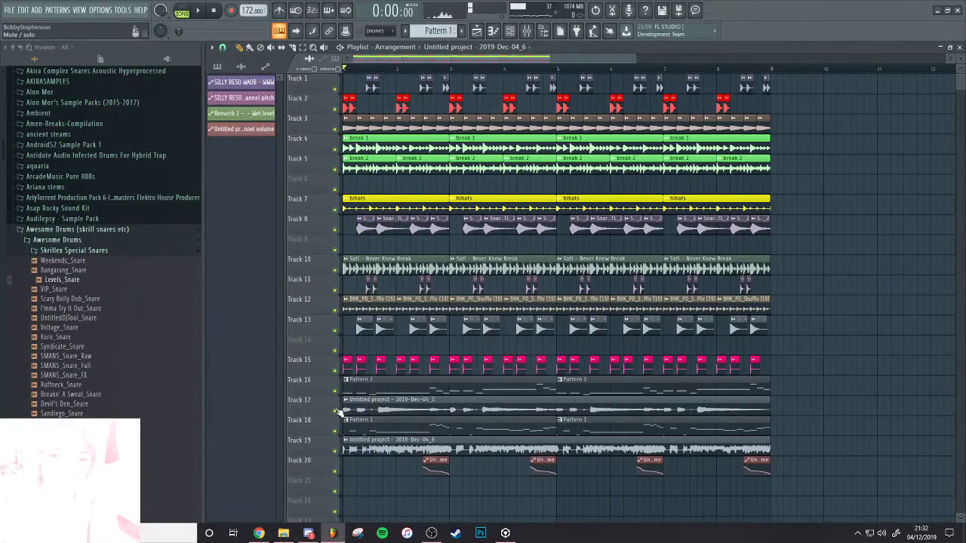
# Solo the Pattern 1 track, compare it with the rendered audio on tracks 17 and 19, and include track 20's volume automation during playback
pyautogui.rightClick(335, 431)
pyautogui.click(335, 411)
pyautogui.press('space')
pyautogui.press('space')
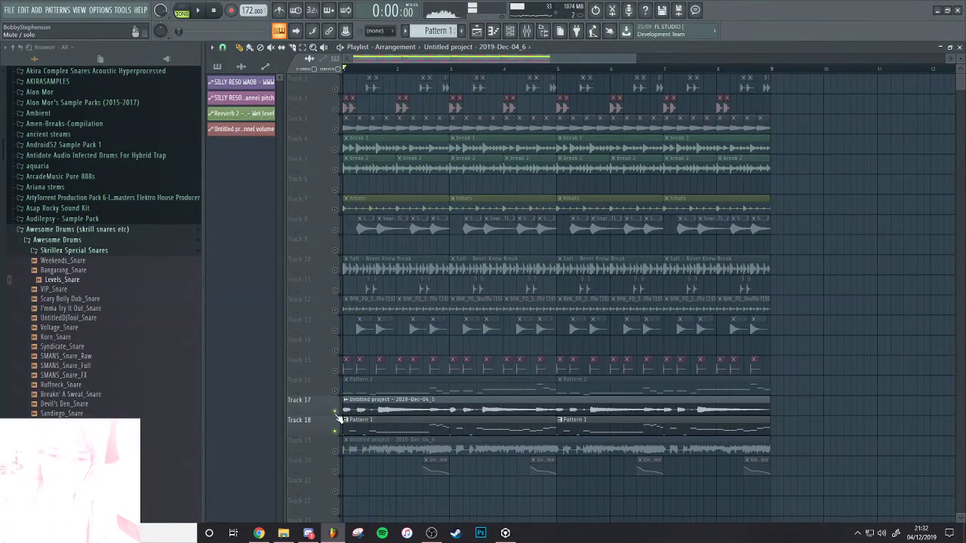
pyautogui.press('space')
pyautogui.click(336, 451)
pyautogui.click(335, 412)
pyautogui.press('space')
pyautogui.press('space')
pyautogui.click(335, 471)
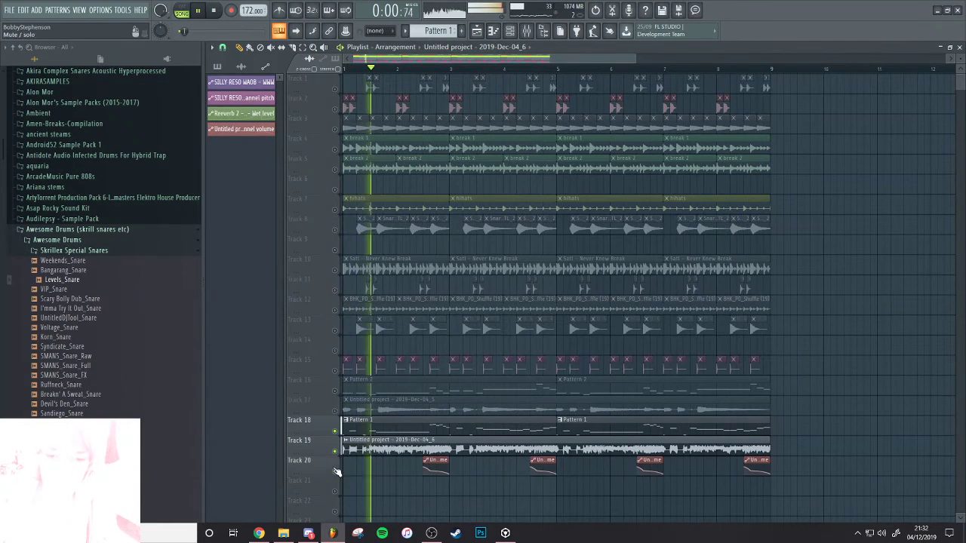
# Adjust the kHs Frequency Shifter on the Untitled Dec-04_6 insert to a shift of about -4.13 kHz during playback
pyautogui.click(526, 30)
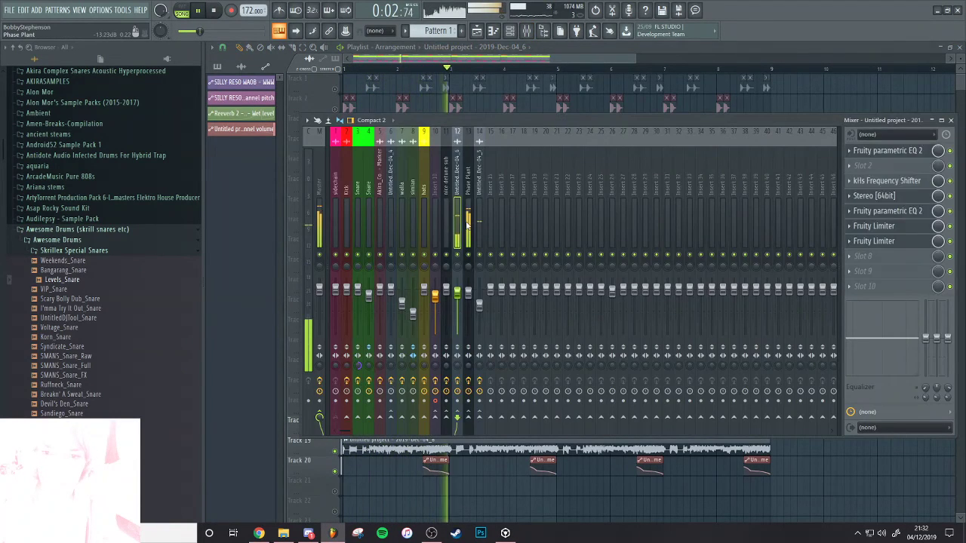
pyautogui.click(917, 184)
pyautogui.press('space')
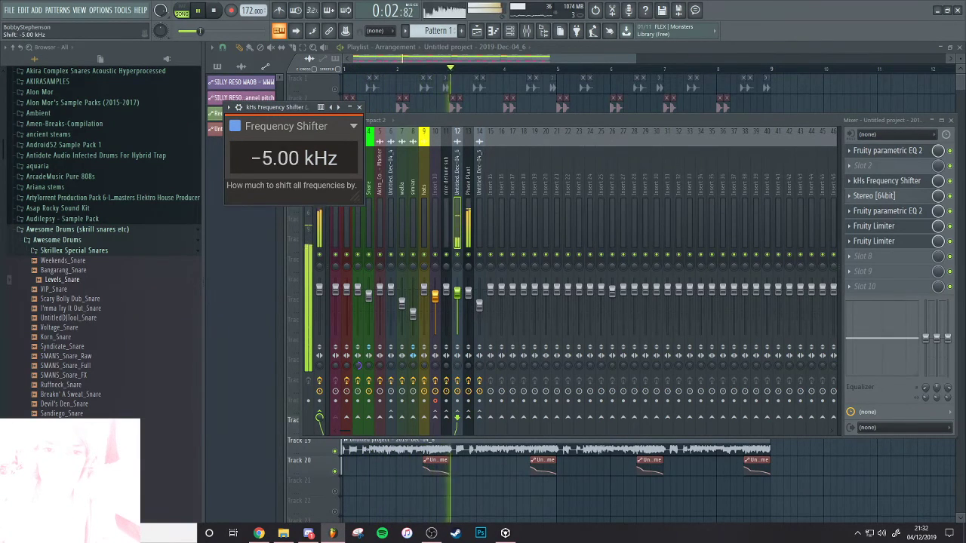
pyautogui.moveTo(293, 158); pyautogui.dragTo(293, 113)
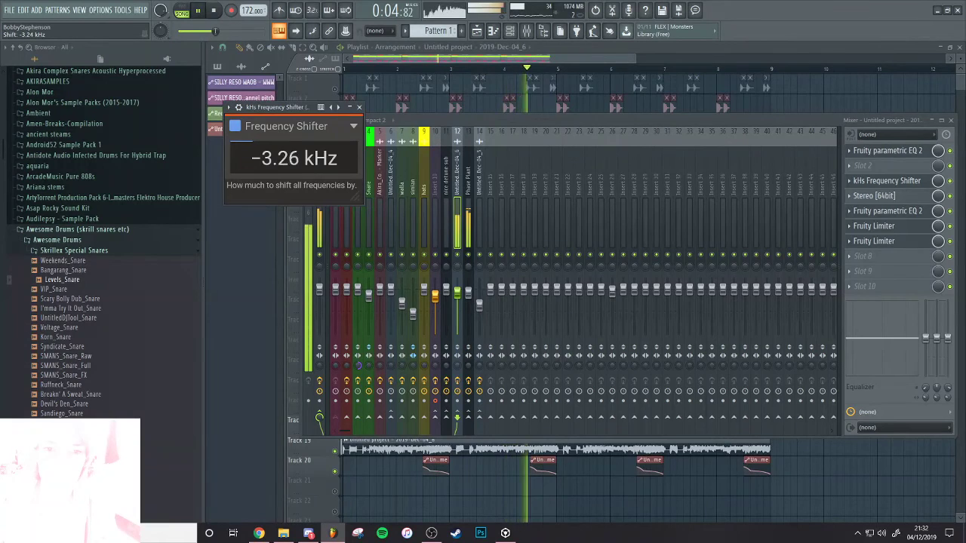
pyautogui.moveTo(294, 159); pyautogui.dragTo(294, 164)
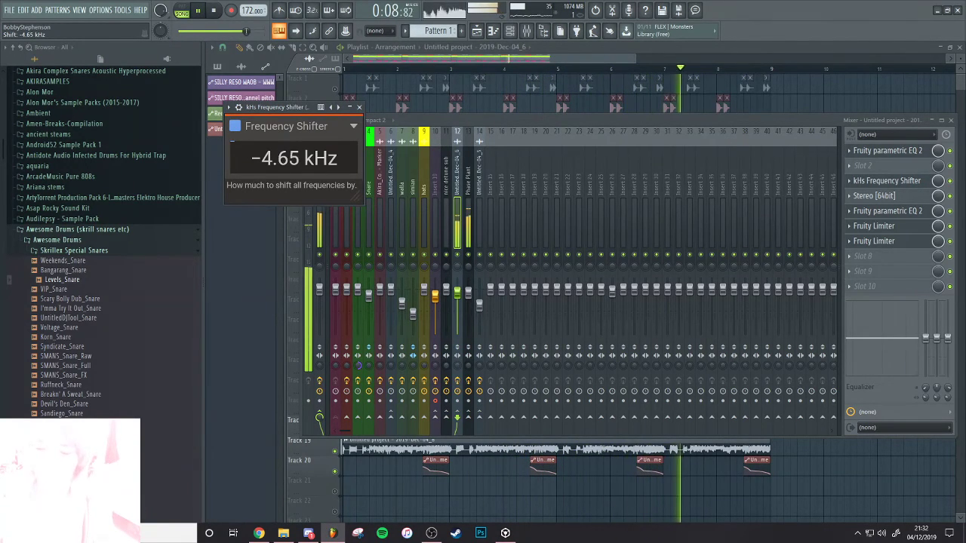
pyautogui.moveTo(294, 157); pyautogui.dragTo(294, 154)
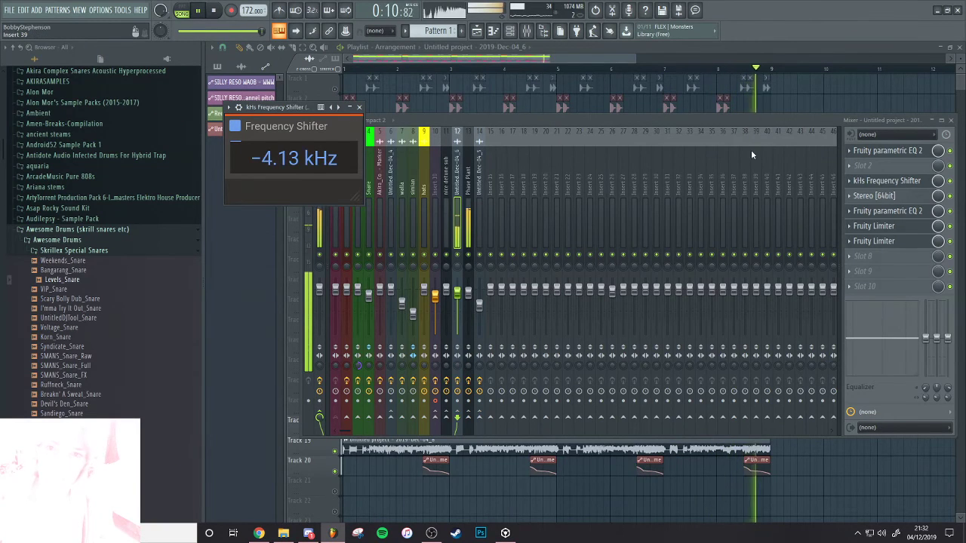
# Add Fruity Parametric EQ 2 to slot 3 of the Phase Plant insert with the 40Hz + 18kHz cut preset and raise its low-cut frequency
pyautogui.click(475, 239)
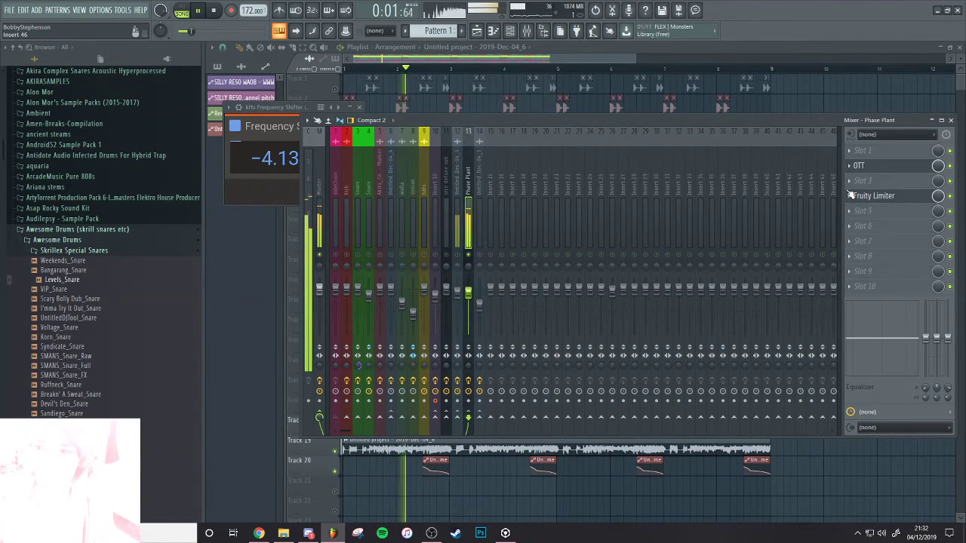
pyautogui.click(868, 181)
pyautogui.click(752, 91)
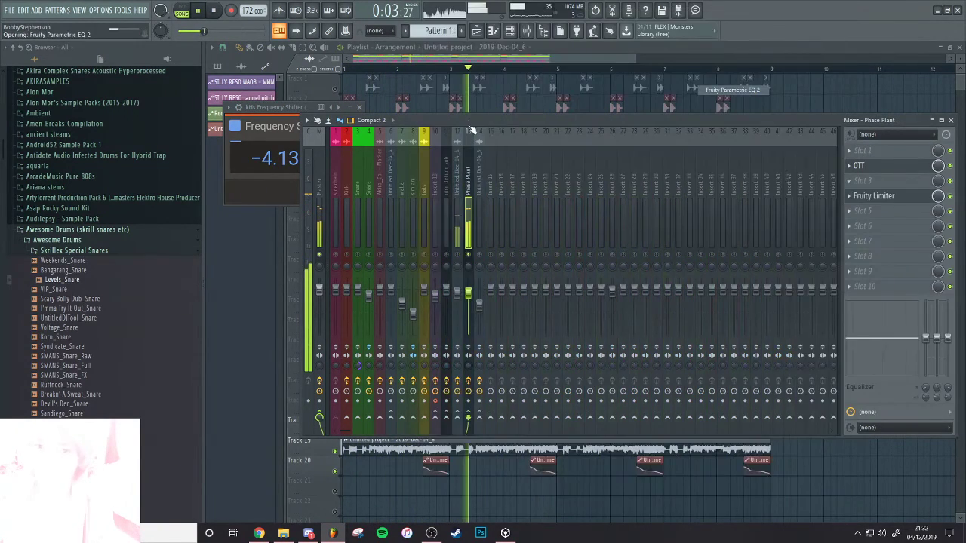
pyautogui.click(554, 160)
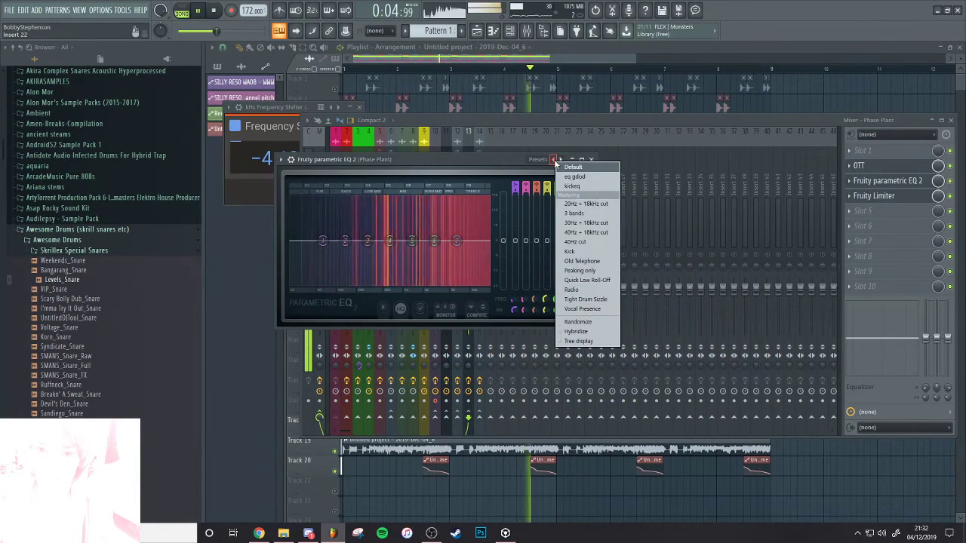
pyautogui.click(586, 232)
pyautogui.moveTo(330, 241); pyautogui.dragTo(337, 241)
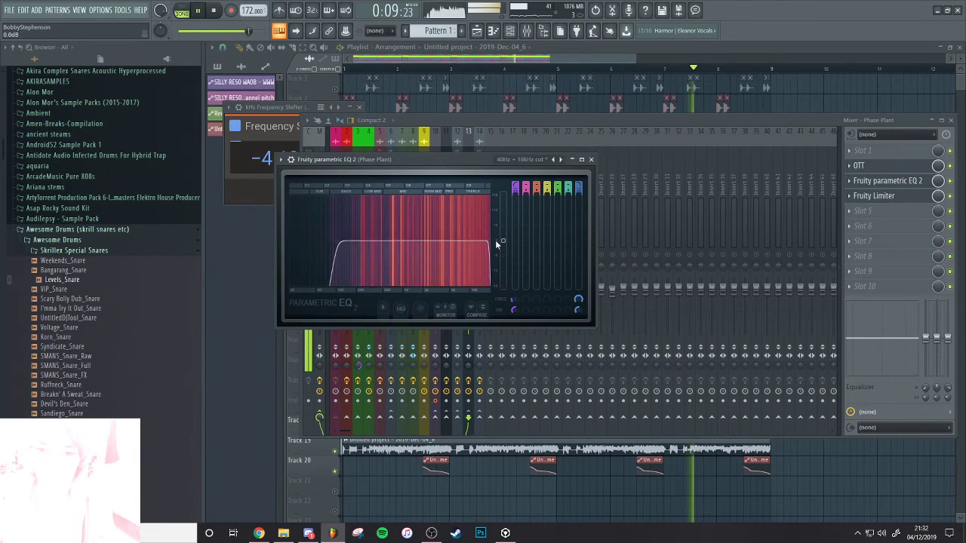
pyautogui.press('space')
pyautogui.click(816, 116)
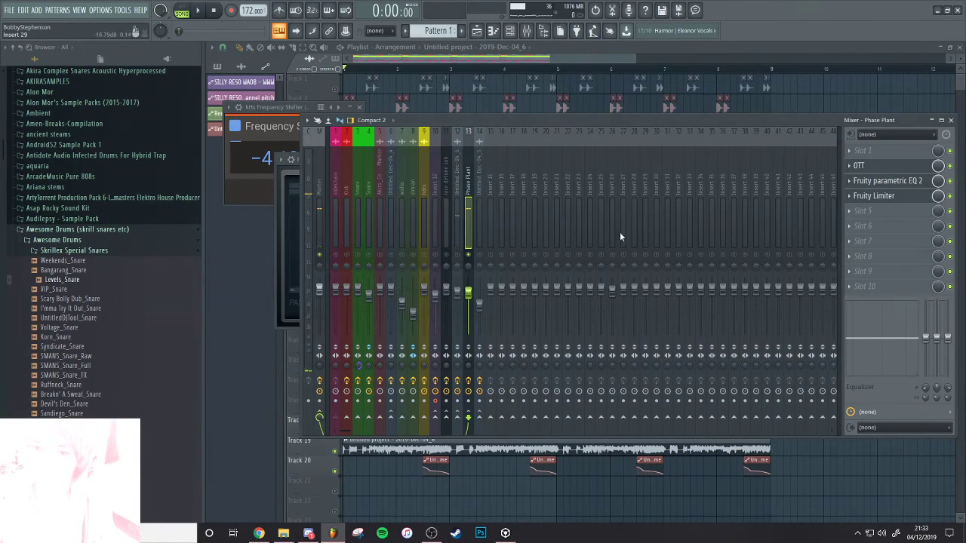
# Replay the soloed melody layers, and turn off the solo so all playlist tracks sound again
pyautogui.press('space')
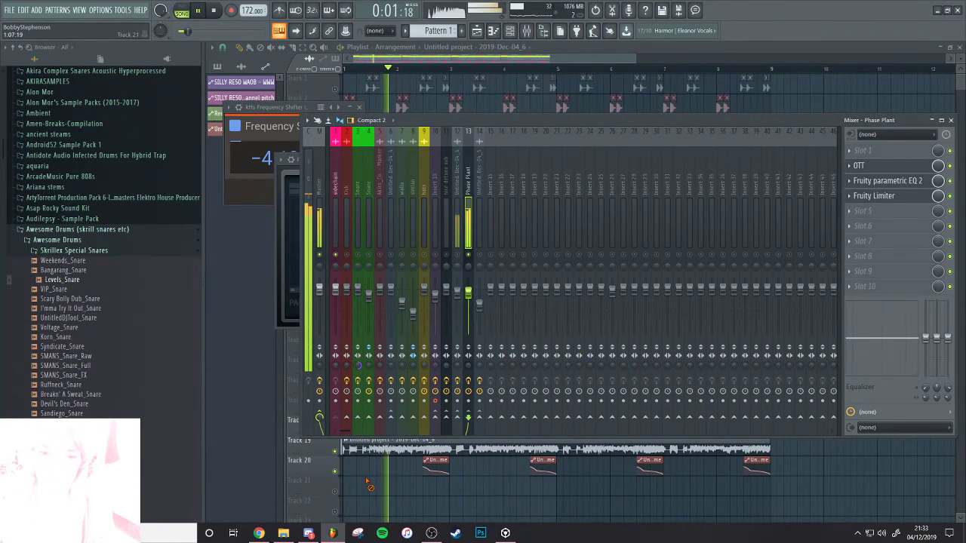
pyautogui.rightClick(367, 481)
pyautogui.press('space')
pyautogui.rightClick(337, 452)
pyautogui.rightClick(337, 452)
pyautogui.press('space')
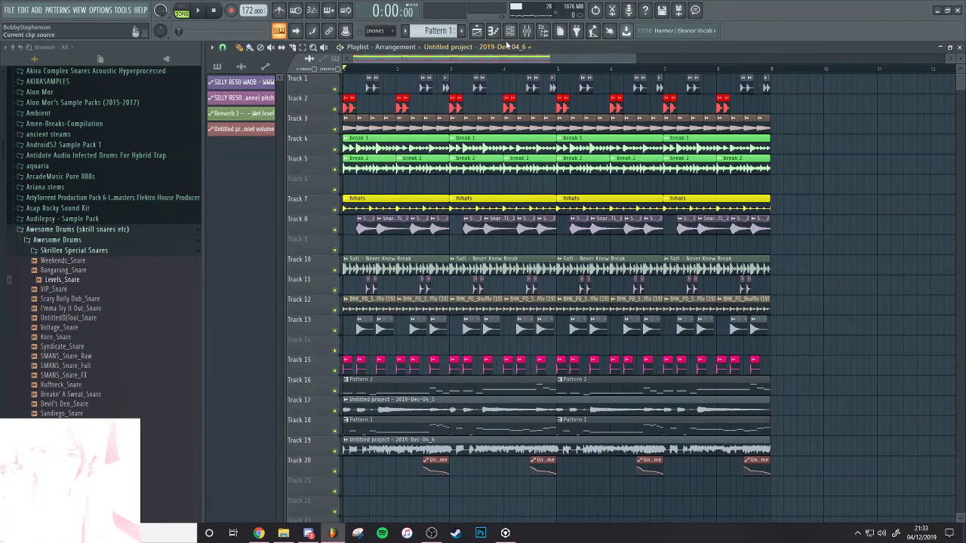
# Play the full mix, audition the mixer inserts, and slightly lower the level of the Untitled Dec-04_6 insert
pyautogui.press('space')
pyautogui.press('F9')
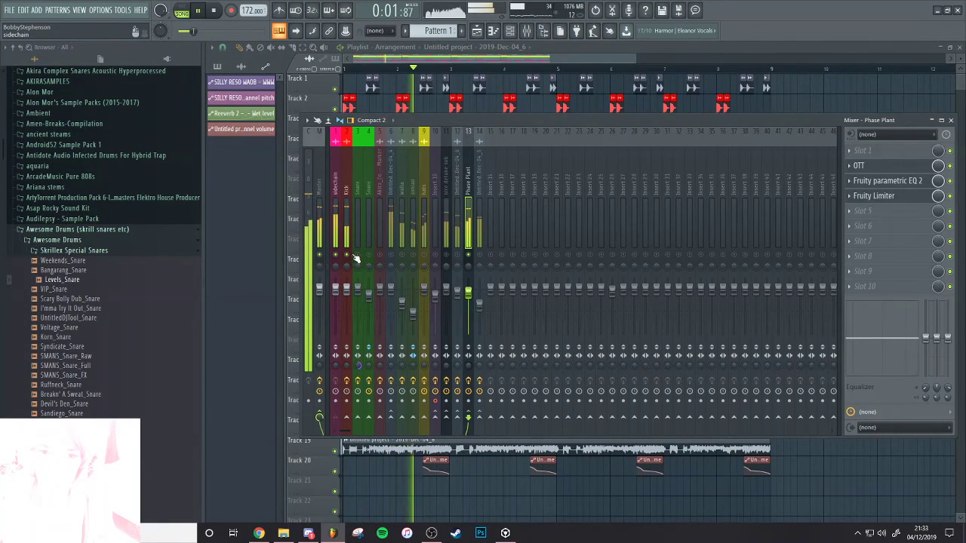
pyautogui.click(391, 244)
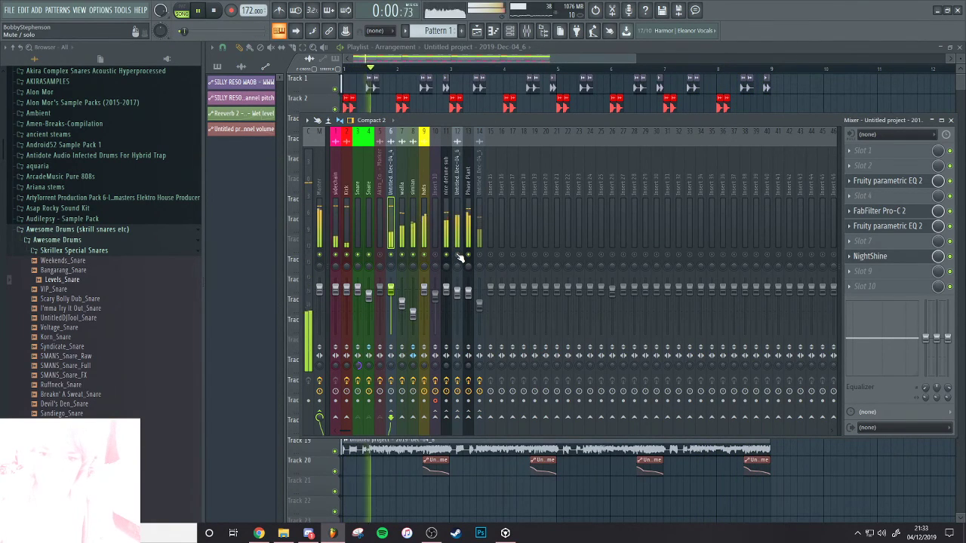
pyautogui.click(457, 227)
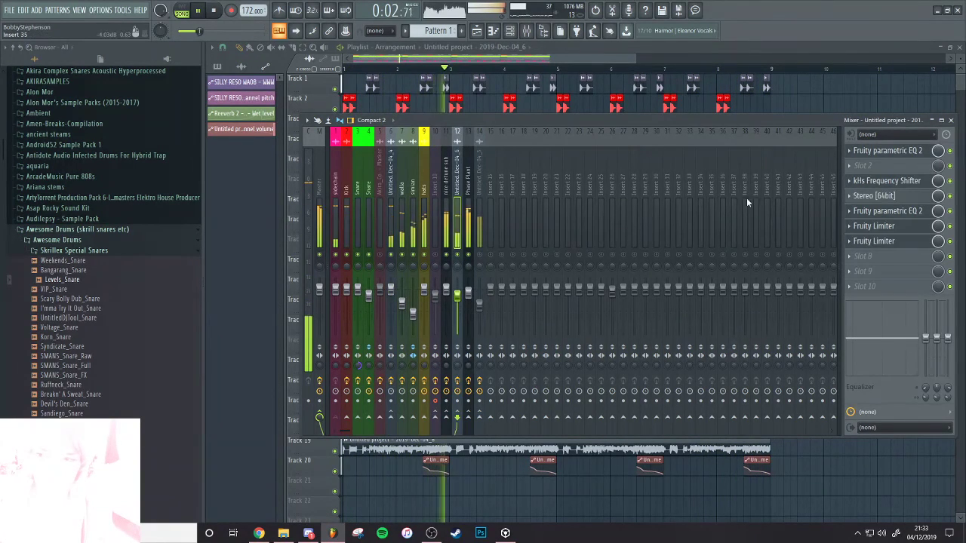
pyautogui.press('Right')
pyautogui.press('Right')
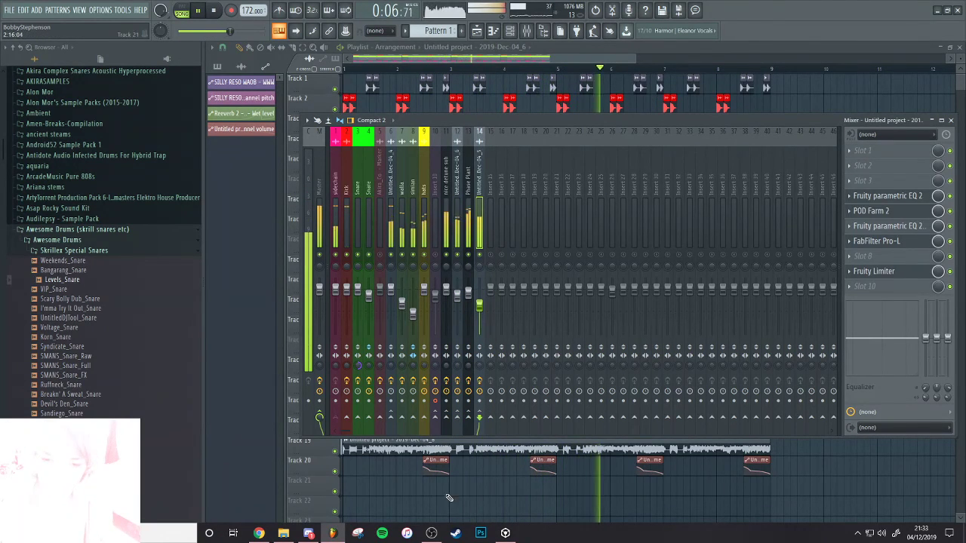
# Return to the playlist, show the whole arrangement with empty space after it, and stop playback
pyautogui.click(432, 533)
pyautogui.click(431, 533)
pyautogui.keyDown('ctrl'); pyautogui.rightClick(424, 499); pyautogui.keyUp('ctrl')
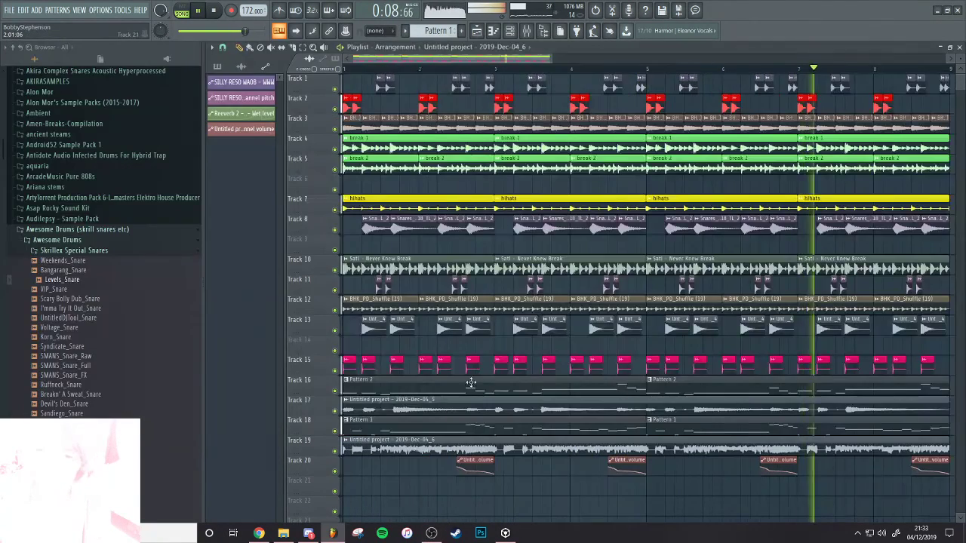
pyautogui.scroll(-2, 491, 351)
pyautogui.scroll(-3, 533, 302)
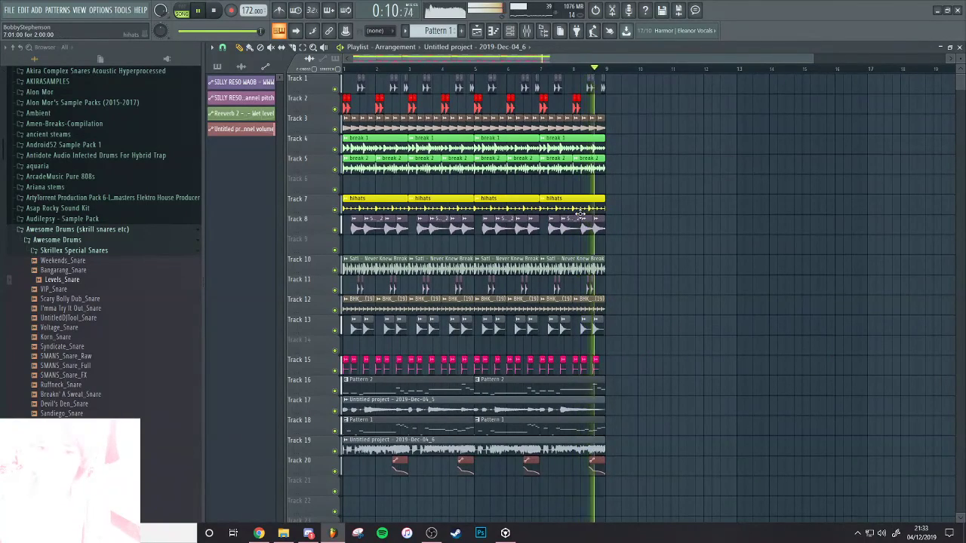
pyautogui.press('space')
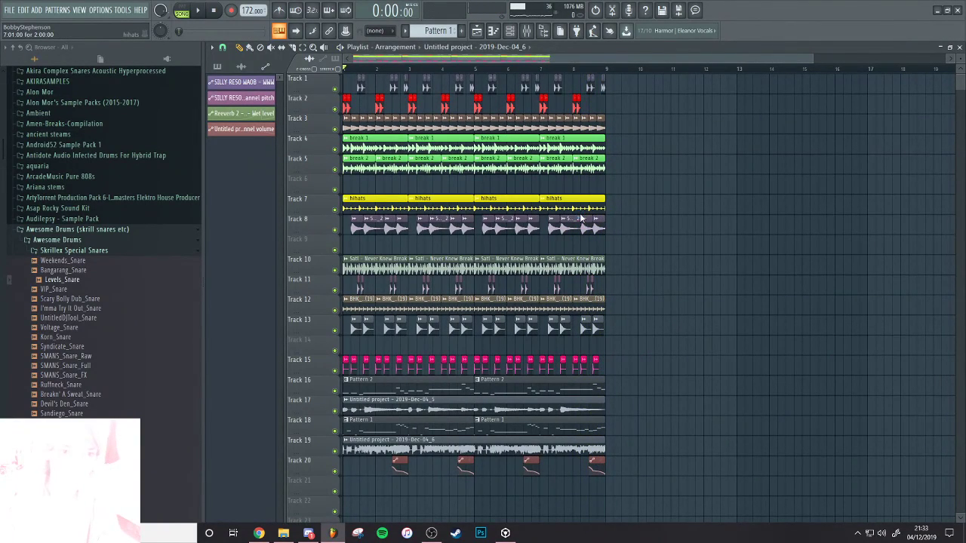
# Start saving the project under a new file name in the SYLVIR folder, entering "new drum b"
pyautogui.hotkey('ctrl', 'shift', 's')
pyautogui.write('mew df')
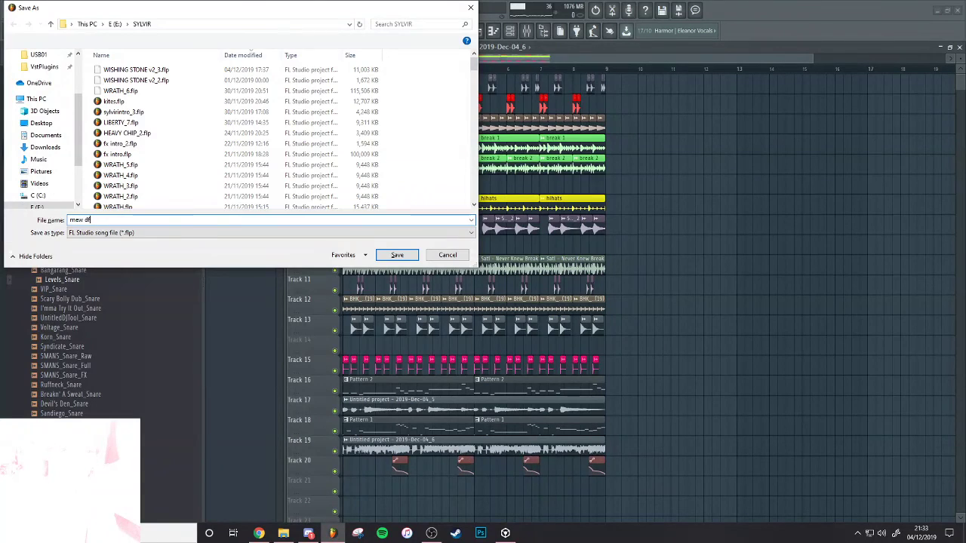
pyautogui.press('BackSpace')
pyautogui.press('BackSpace')
pyautogui.press('BackSpace')
pyautogui.press('BackSpace')
pyautogui.press('BackSpace')
pyautogui.write('new drum b')
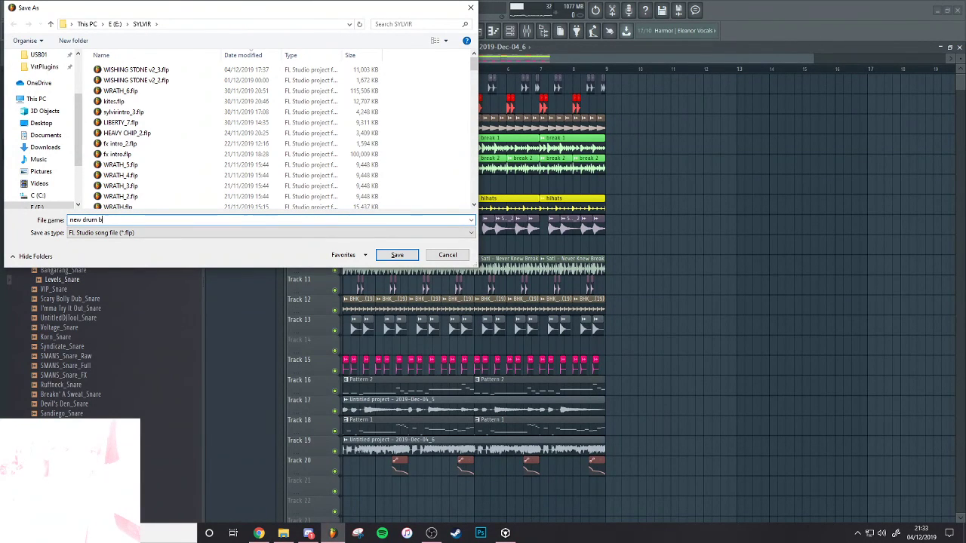